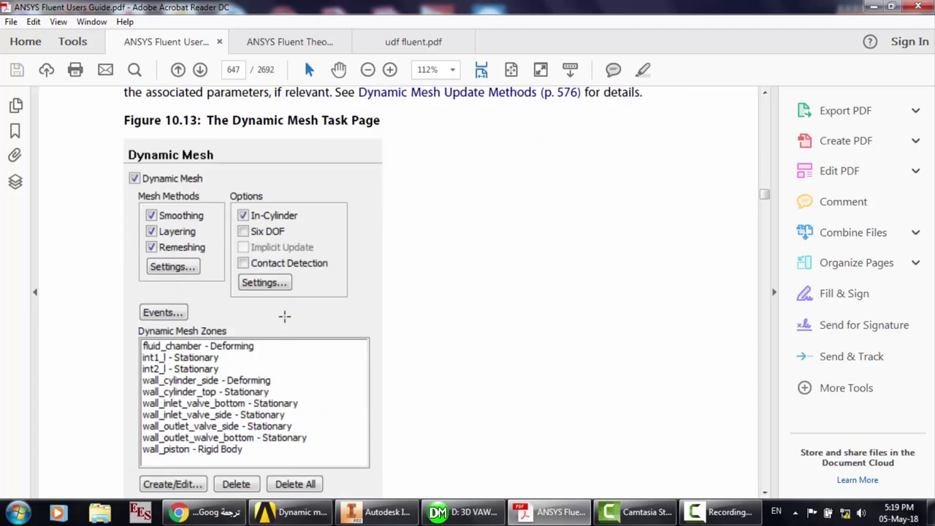
Read section 10.6.2 from the dynamic mesh update methods overview through the spring-based smoothing example in Figures 10.15 and 10.16
scroll(285, 316, "down", 1)
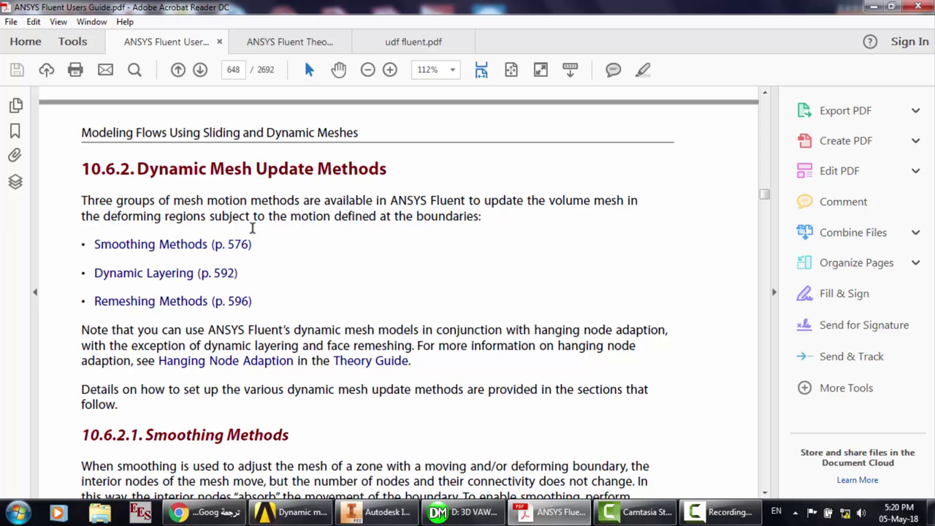
scroll(252, 227, "down", 10)
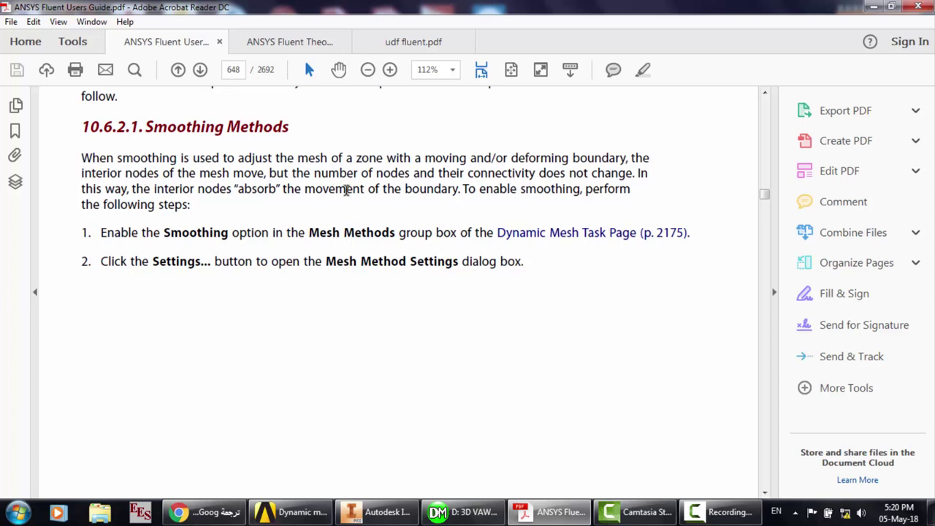
scroll(346, 189, "down", 10)
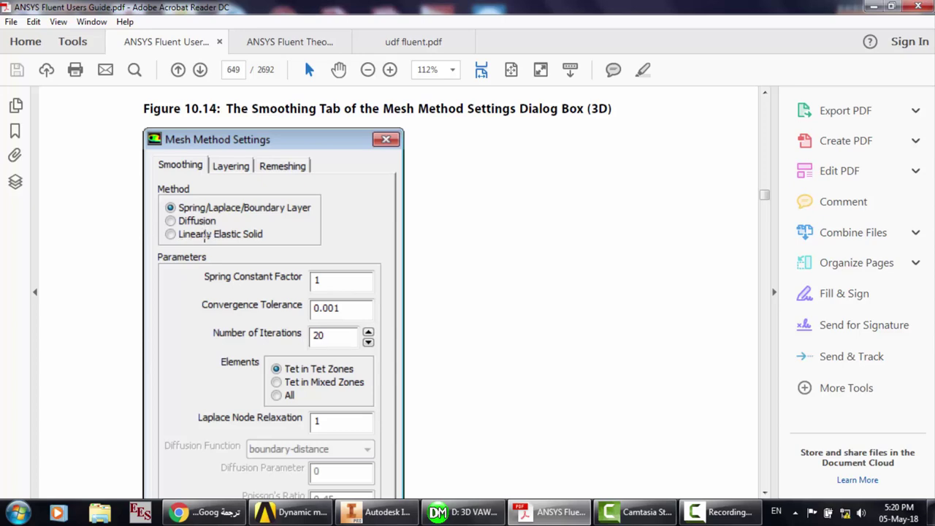
scroll(205, 236, "down", 10)
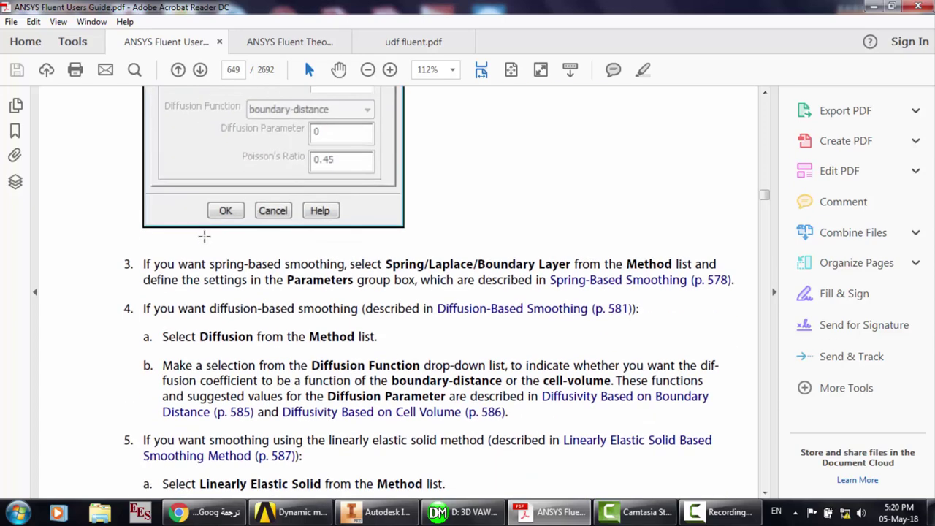
scroll(350, 310, "down", 10)
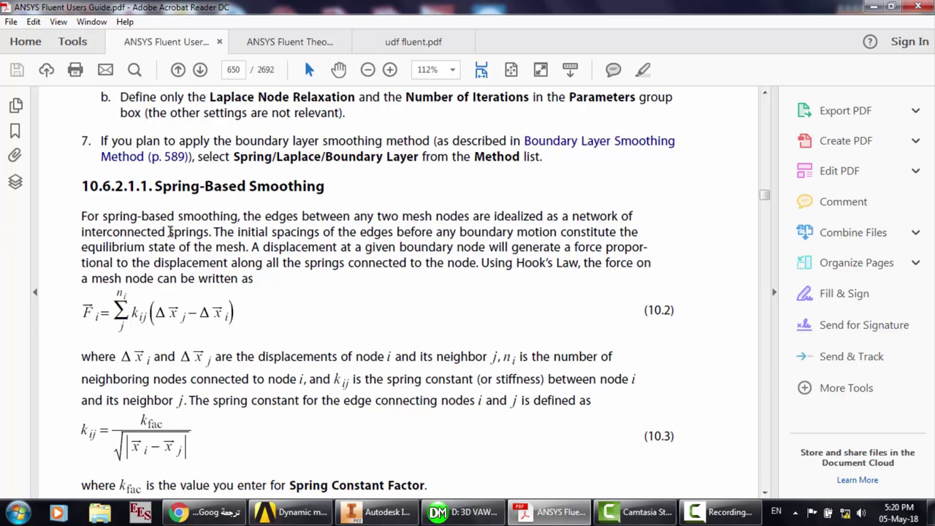
scroll(235, 238, "down", 15)
scroll(234, 237, "down", 6)
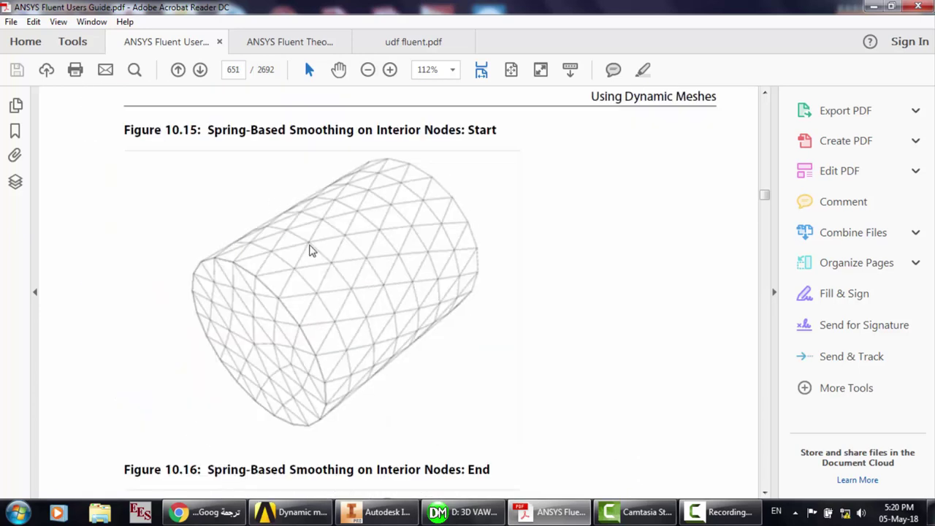
scroll(310, 250, "down", 1)
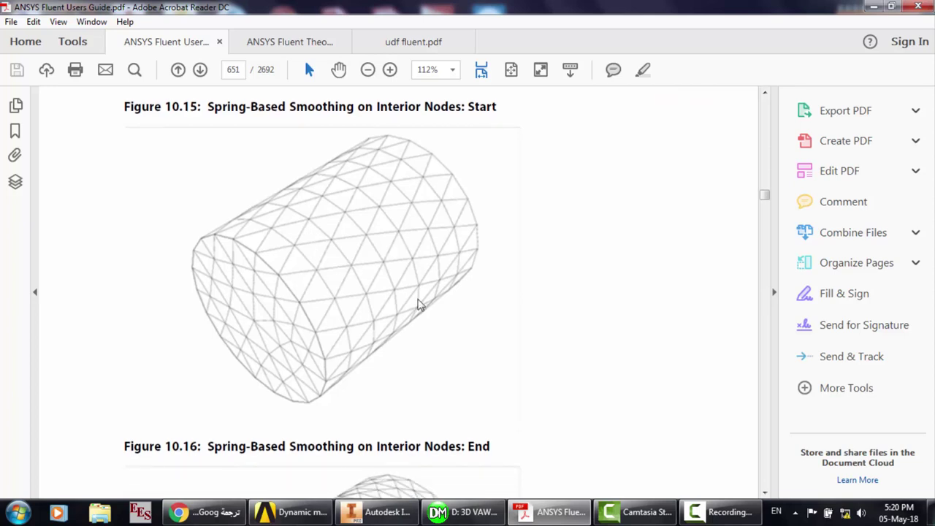
scroll(420, 306, "down", 3)
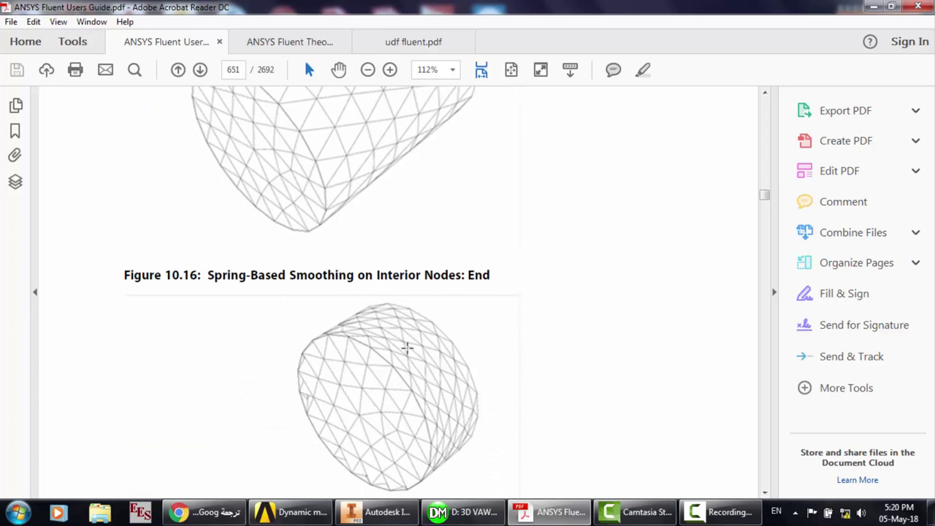
scroll(407, 347, "down", 5)
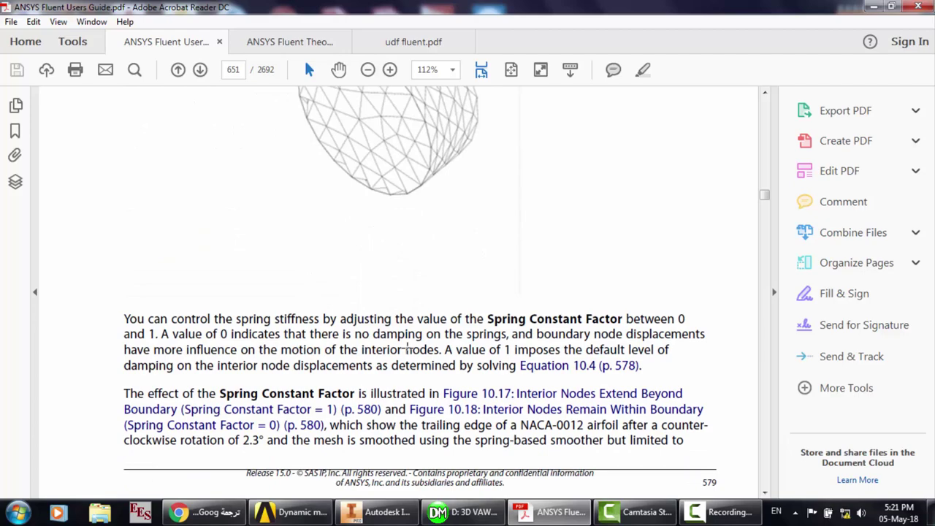
Review the smoothing parameters in the Mesh Method Settings figure against the spring-based smoothing equations 10.2 to 10.5
scroll(349, 316, "up", 12)
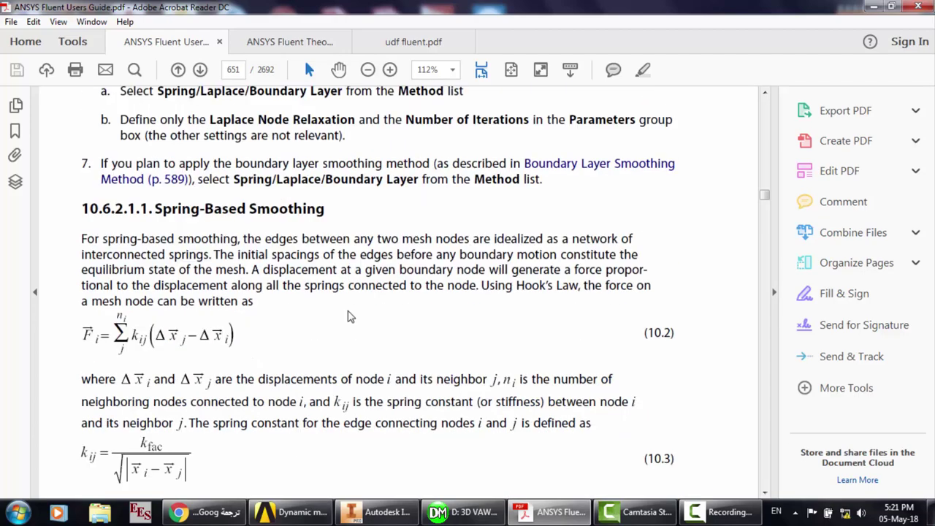
scroll(348, 315, "up", 10)
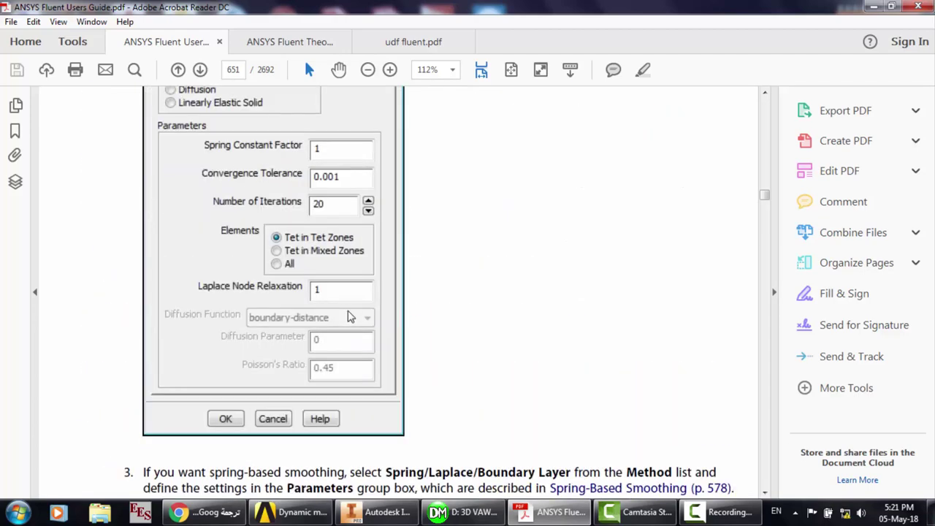
scroll(348, 316, "up", 2)
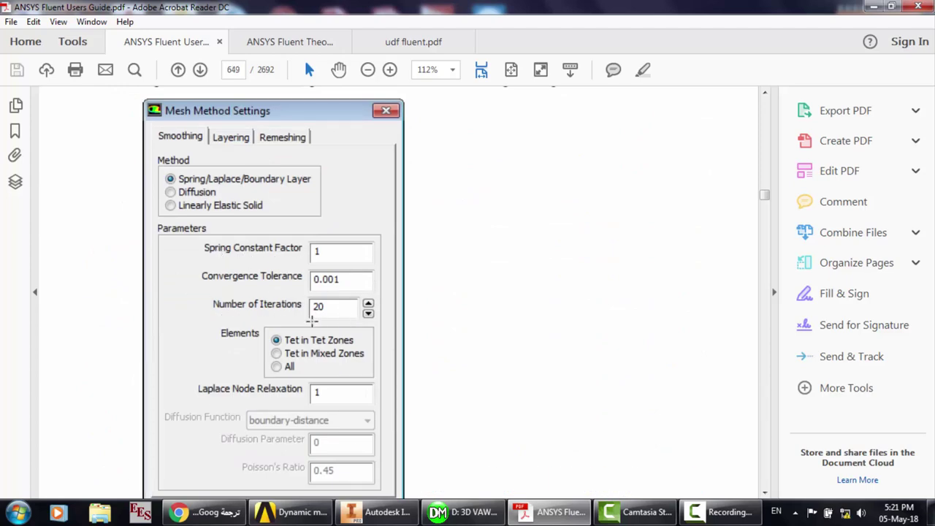
scroll(312, 320, "down", 10)
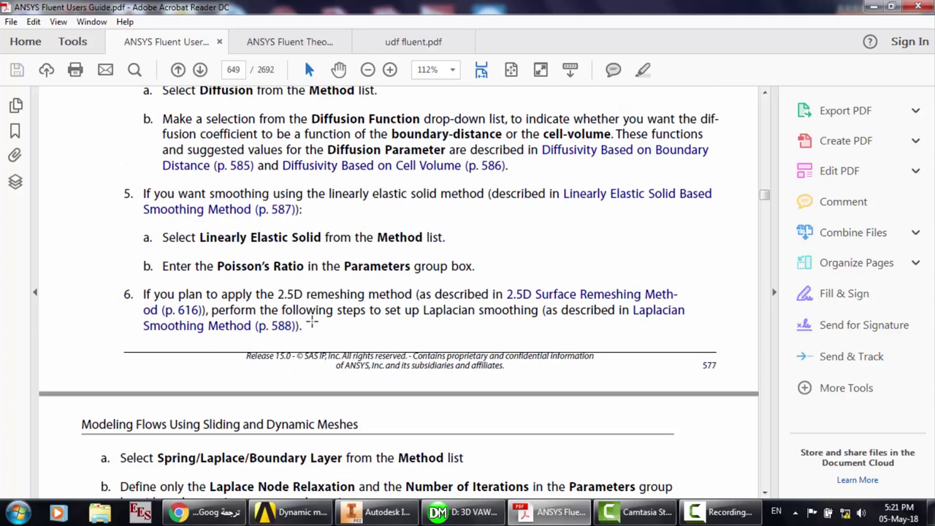
scroll(237, 219, "down", 10)
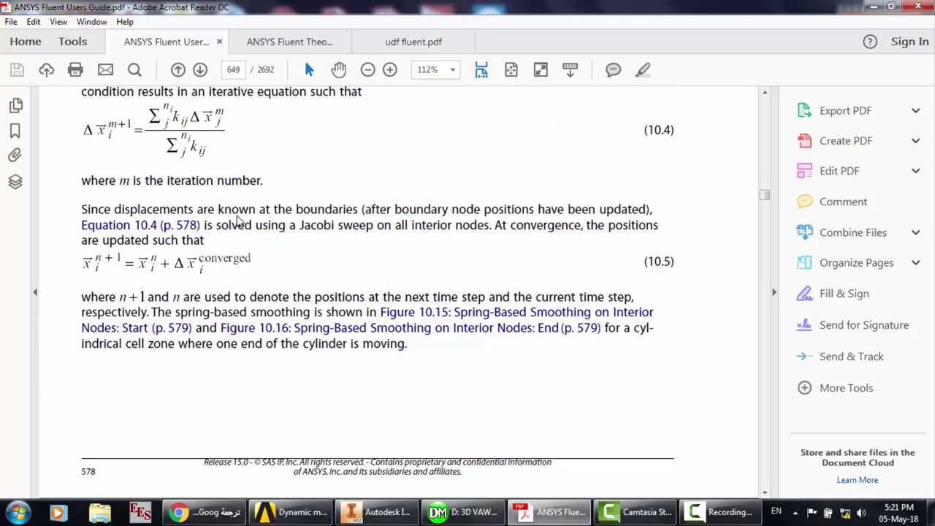
scroll(238, 219, "up", 10)
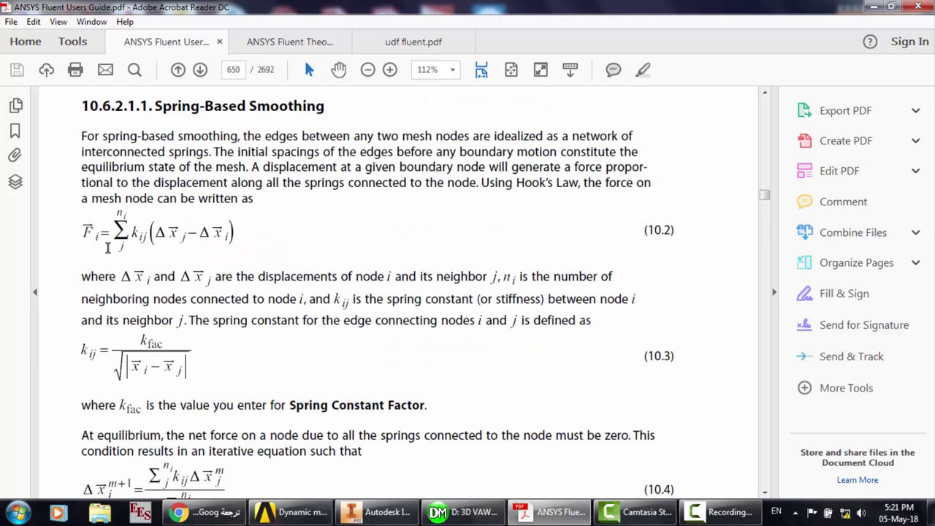
scroll(107, 248, "down", 7)
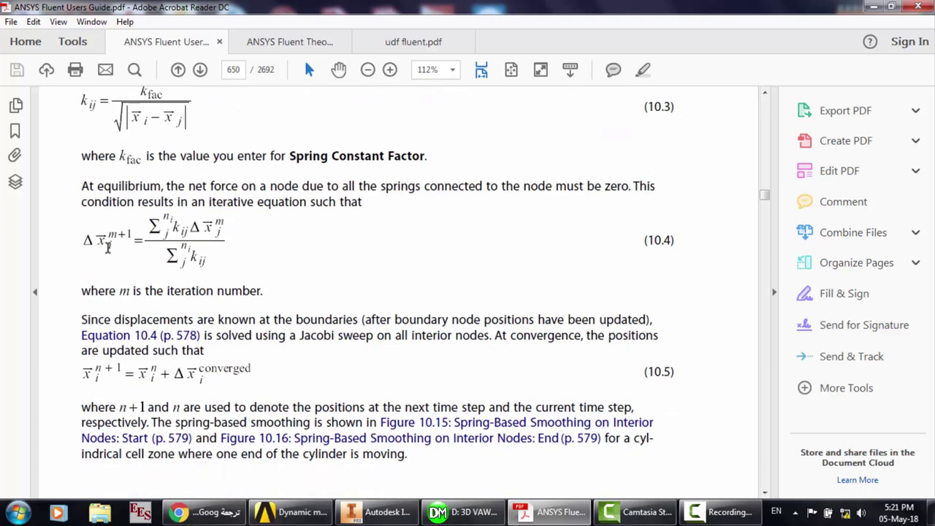
scroll(107, 248, "down", 20)
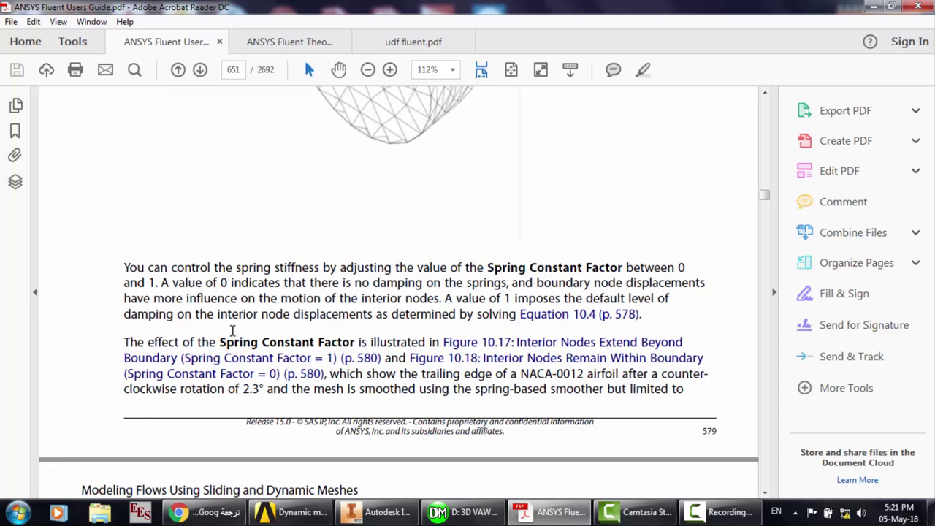
scroll(440, 334, "up", 15)
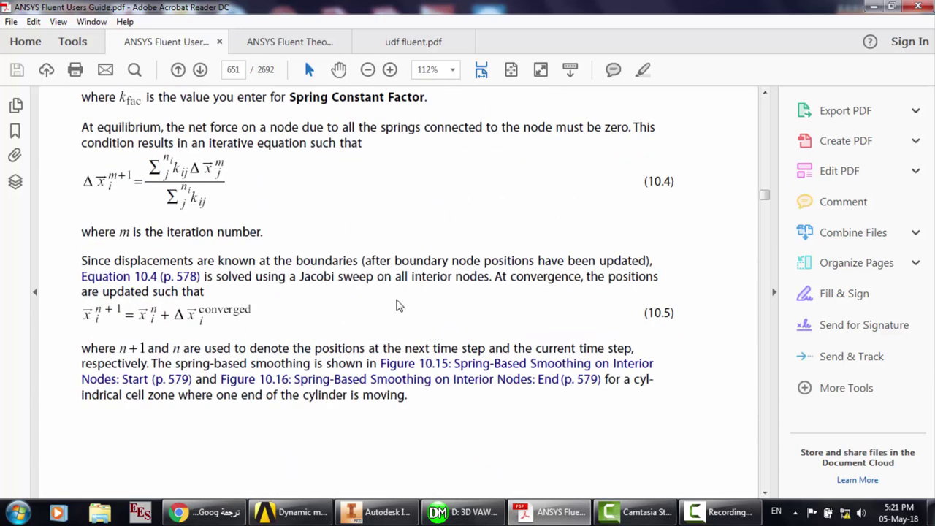
scroll(279, 187, "down", 1)
Examine the Spring Constant Factor's effect in Figures 10.17 and 10.18 and the spring-based method's convergence criteria and applicability
scroll(279, 188, "down", 18)
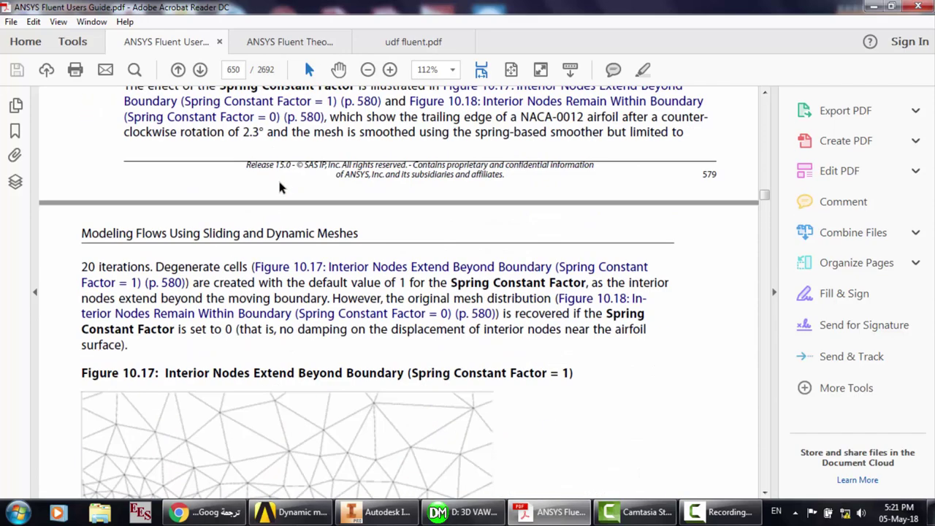
scroll(531, 115, "up", 3)
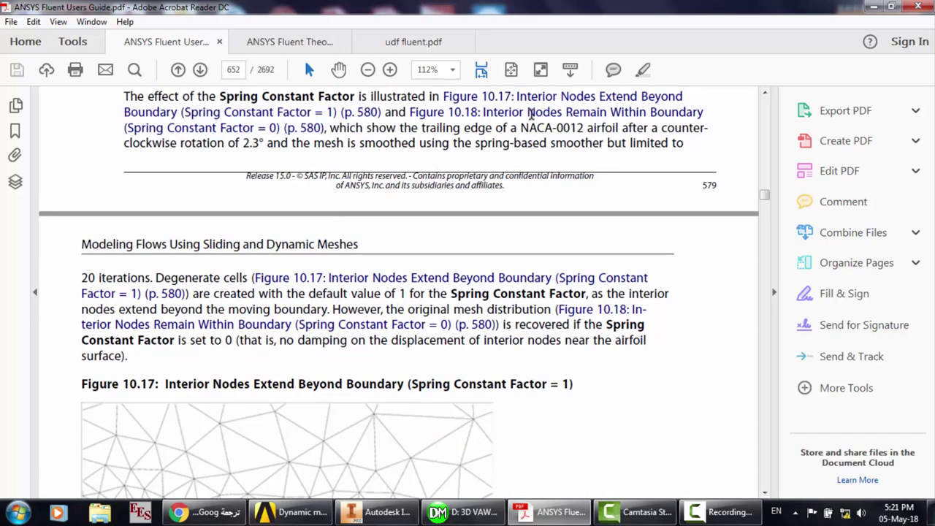
scroll(349, 262, "up", 1)
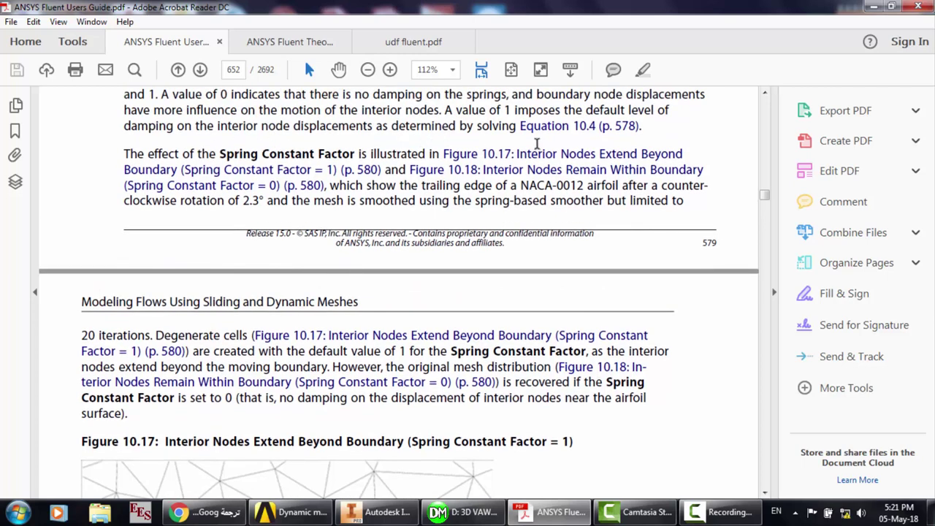
scroll(471, 362, "down", 10)
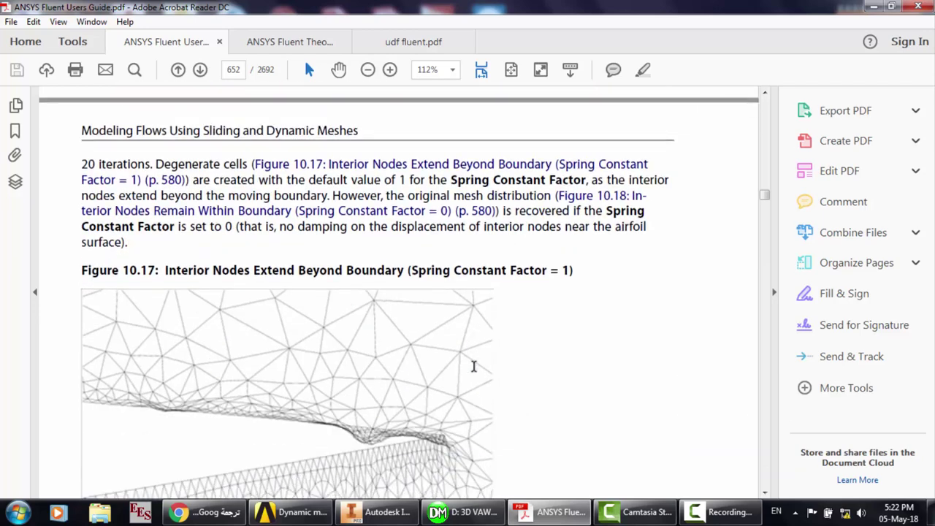
scroll(241, 295, "down", 2)
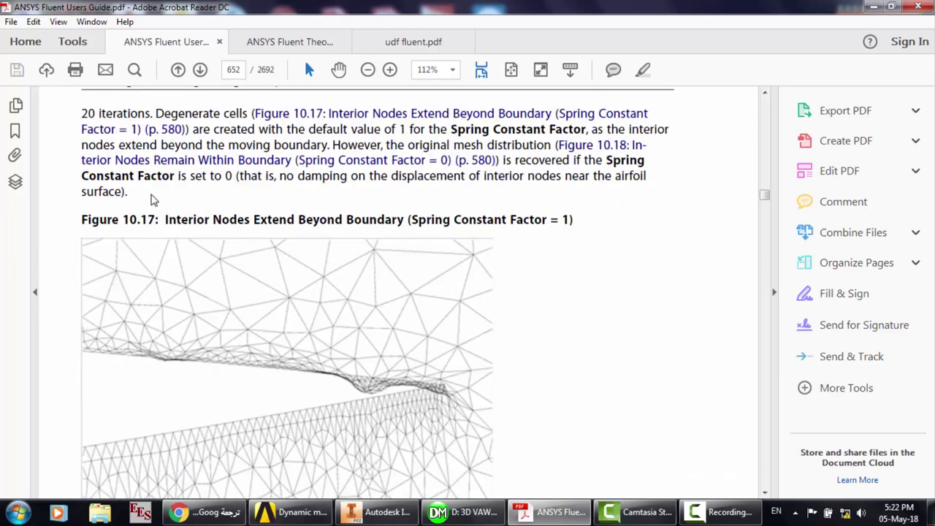
scroll(292, 209, "down", 20)
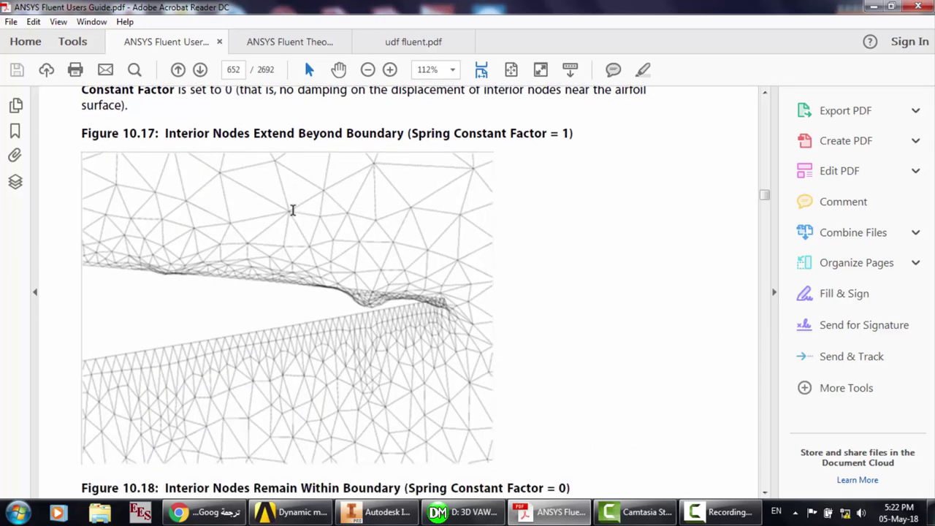
scroll(292, 209, "down", 5)
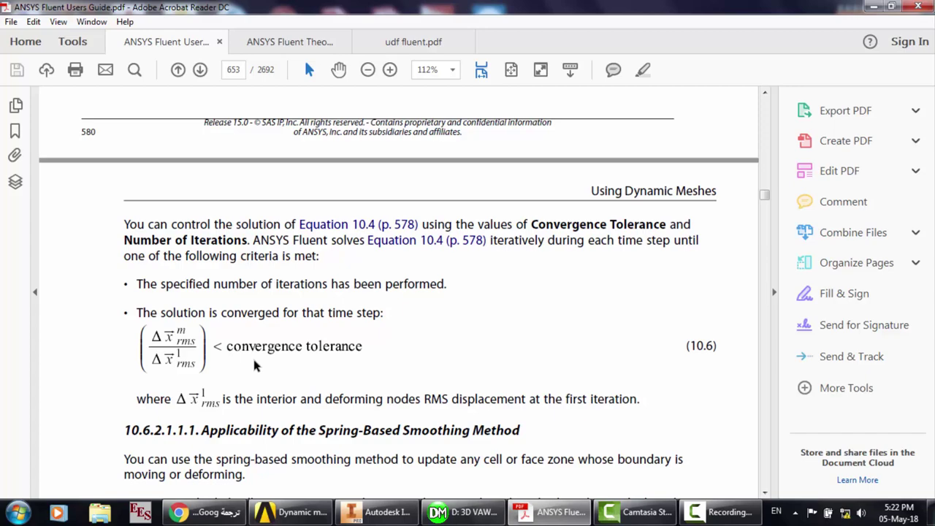
scroll(254, 363, "down", 5)
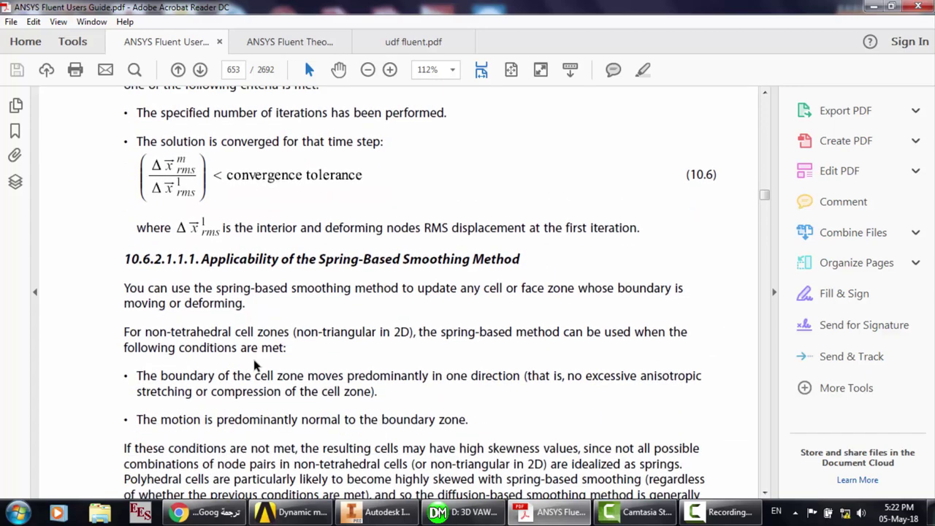
Study the Diffusion-Based Smoothing section, covering its boundary conditions, the diffusion coefficient formulas and the rotated-mesh example in Figures 10.19 and 10.20
scroll(227, 245, "down", 20)
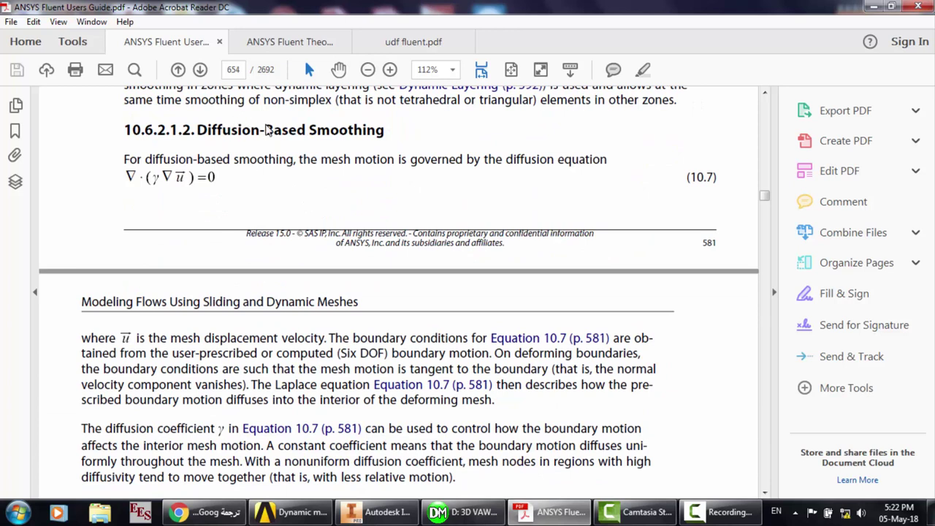
left_click_drag(220, 130, 392, 131)
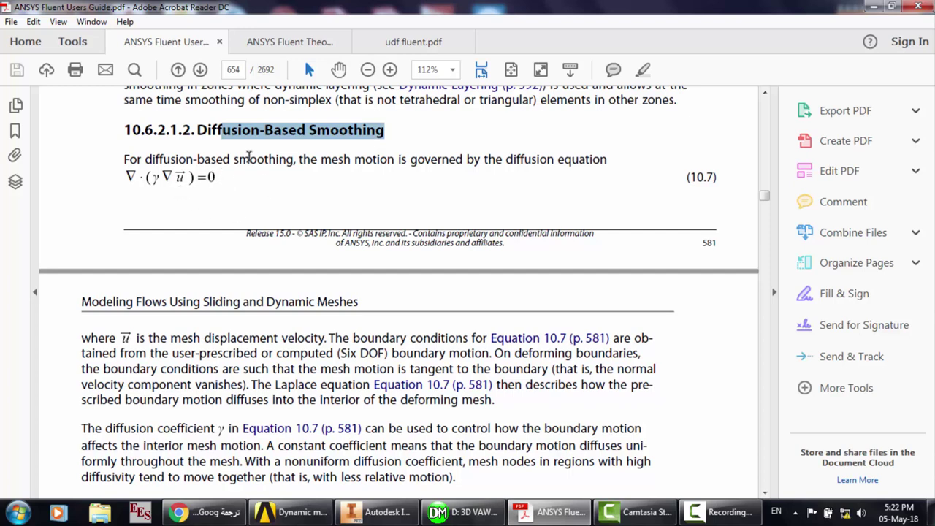
scroll(177, 163, "down", 3)
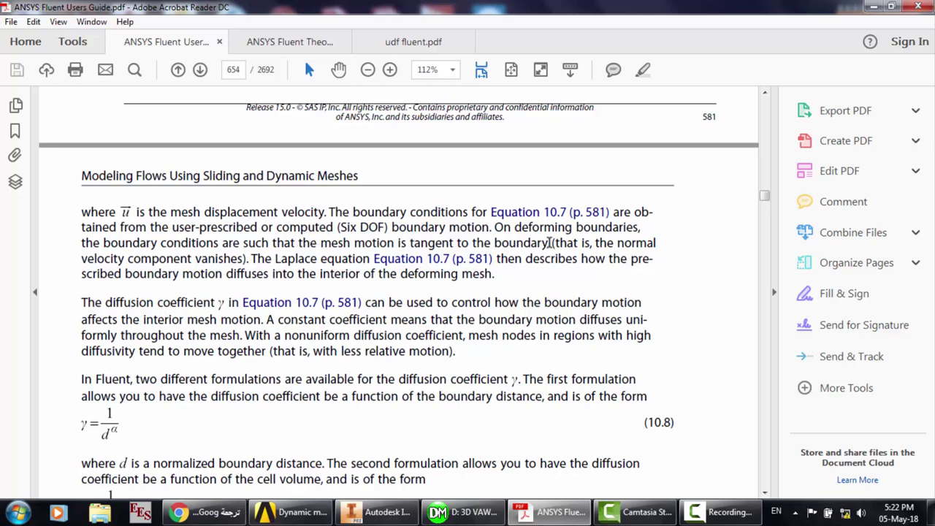
scroll(157, 251, "down", 3)
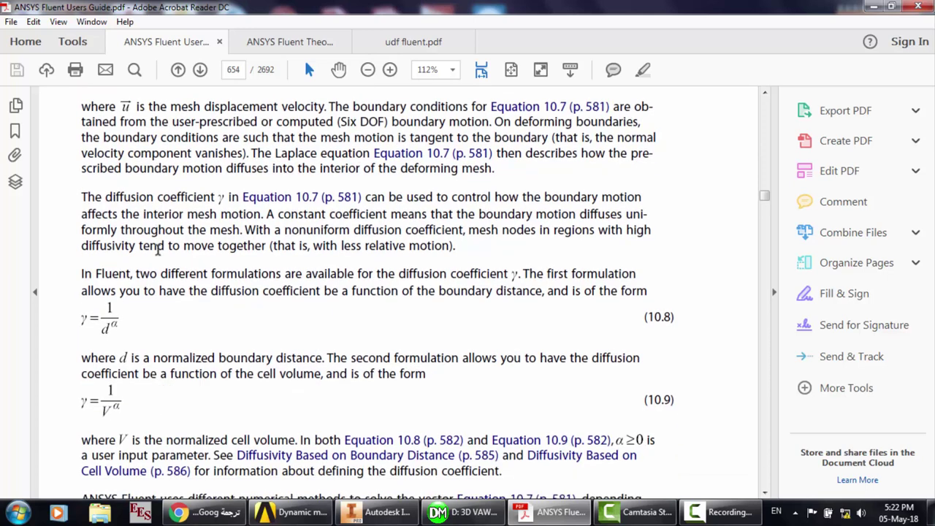
scroll(135, 127, "up", 2)
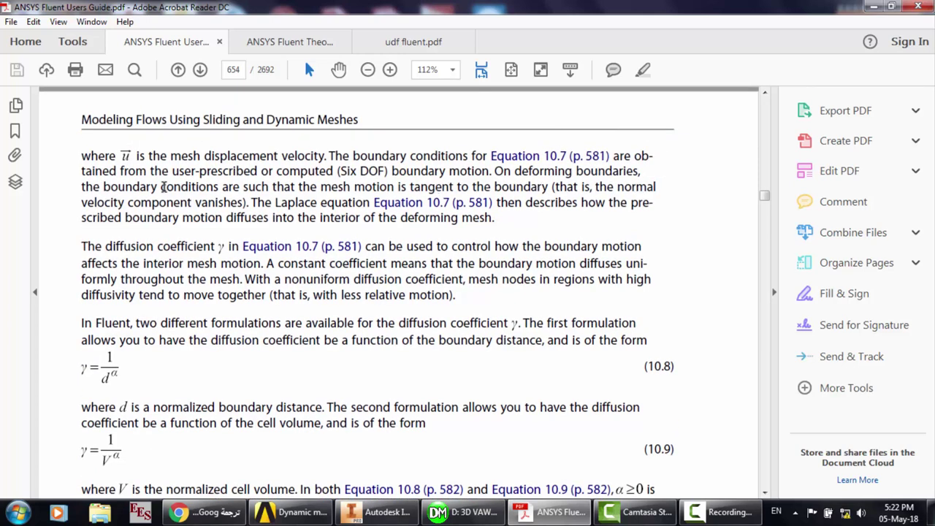
left_click_drag(162, 187, 538, 188)
scroll(535, 190, "down", 5)
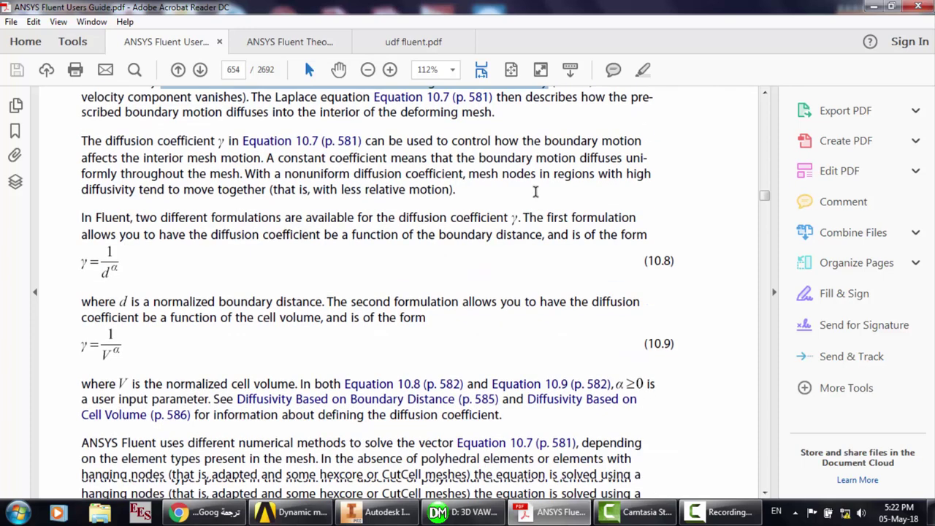
scroll(267, 260, "down", 20)
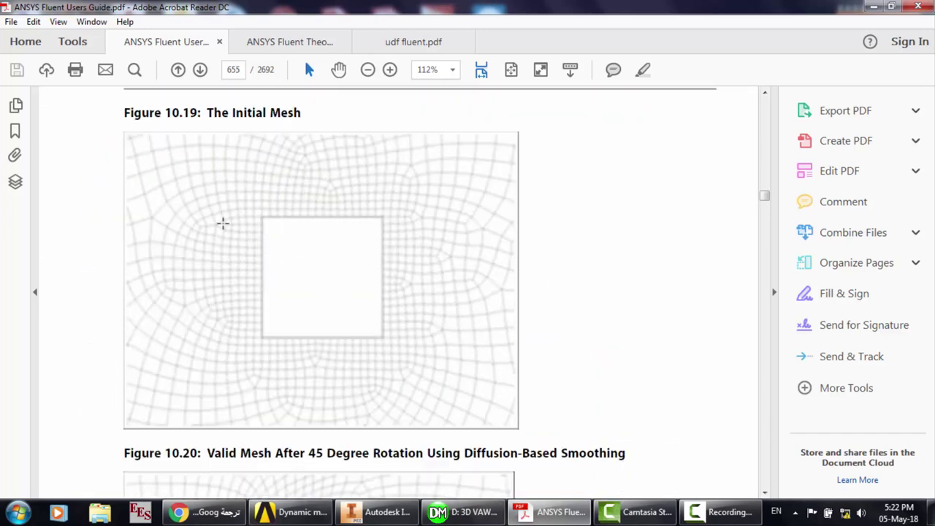
scroll(285, 262, "down", 7)
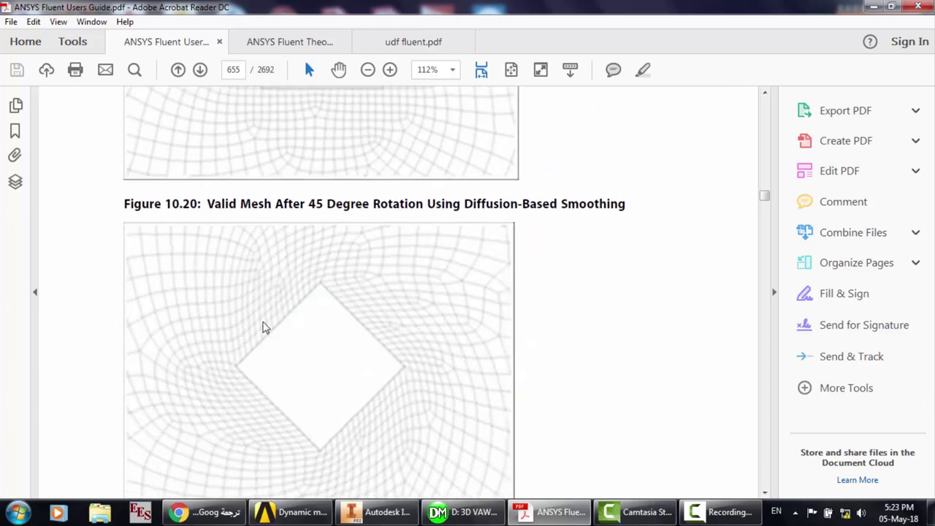
scroll(340, 319, "down", 8)
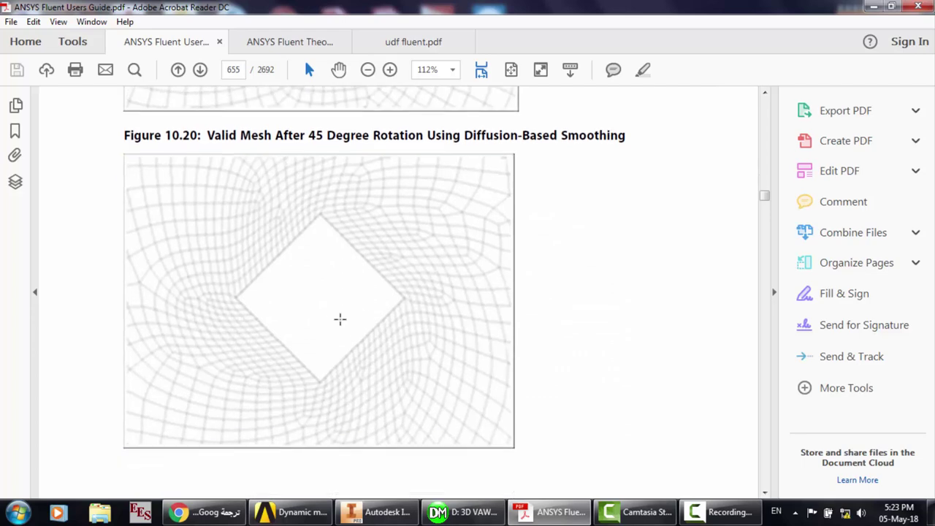
Examine the degenerated spring-smoothed mesh in Figure 10.21 and the notes beneath it on diffusion-based mesh motion
scroll(340, 319, "down", 10)
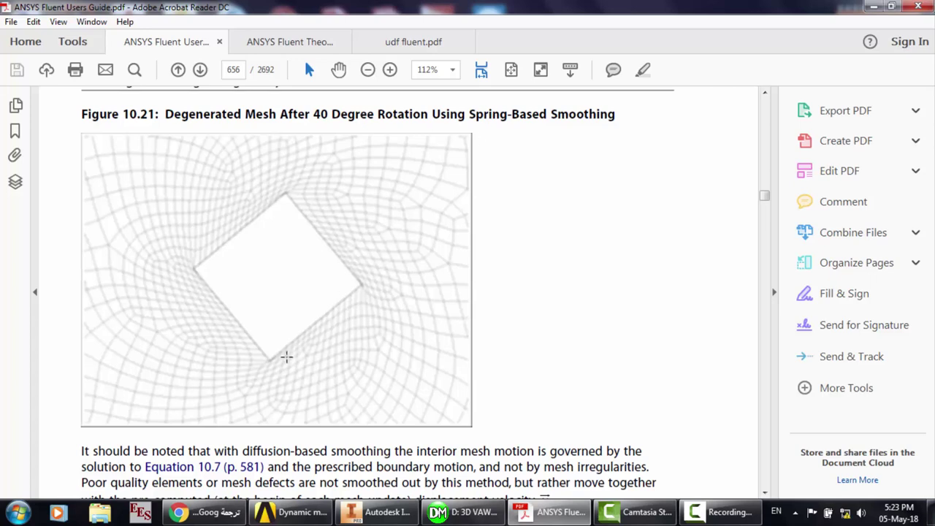
scroll(285, 357, "down", 2)
scroll(430, 411, "down", 2)
scroll(430, 411, "down", 2)
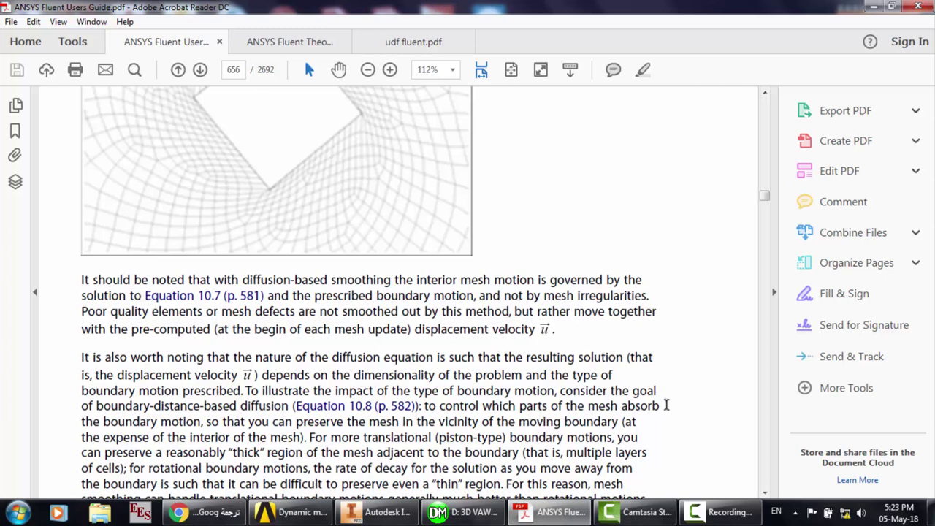
left_click(705, 511)
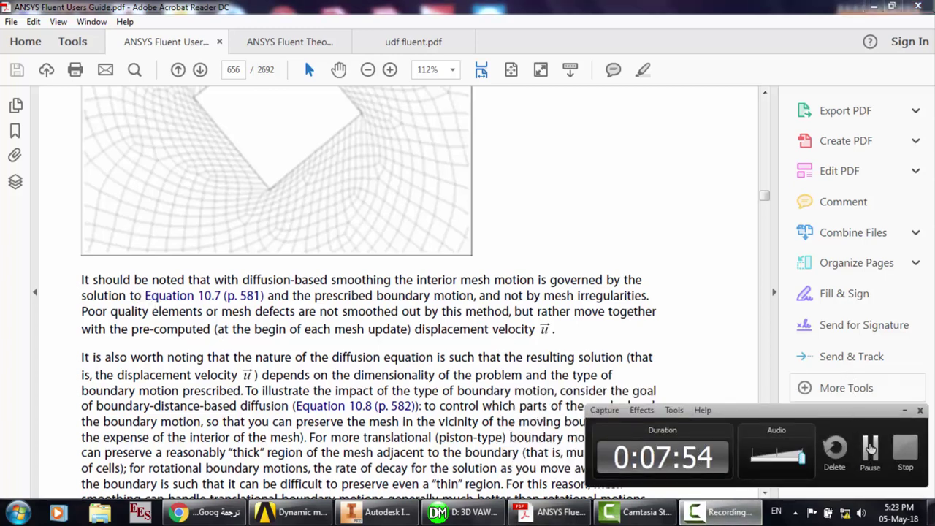
left_click(869, 453)
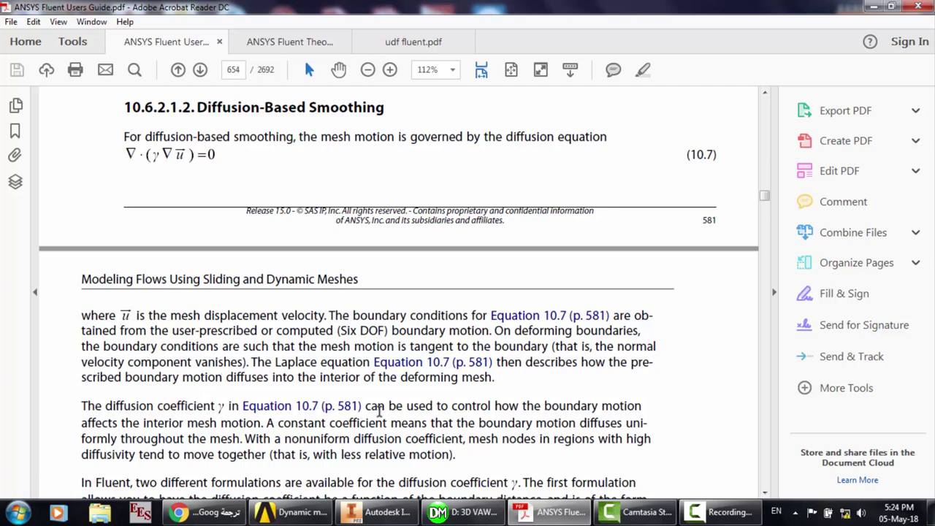
Reread the Diffusion-Based Smoothing text for equations 10.7 to 10.10, selecting the start of the paragraph on numerical solution methods
scroll(379, 411, "down", 3)
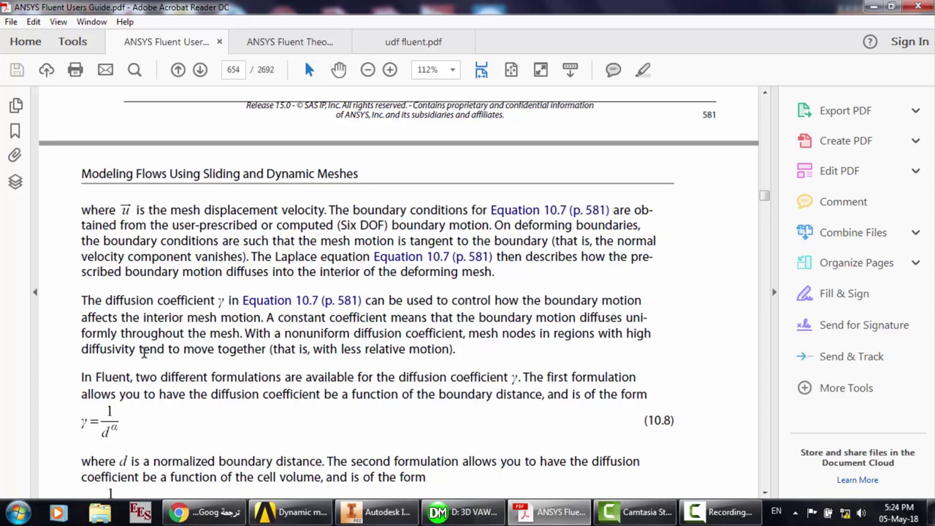
scroll(223, 359, "down", 5)
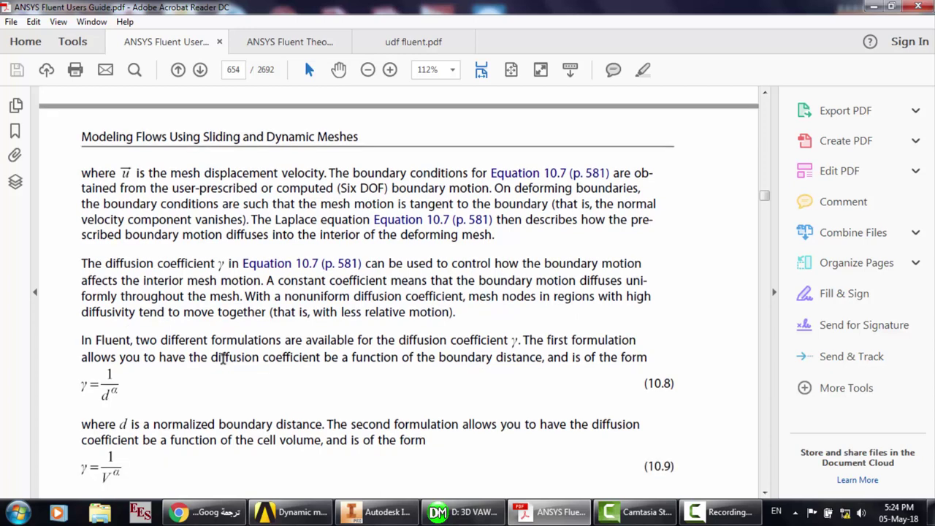
scroll(223, 358, "down", 2)
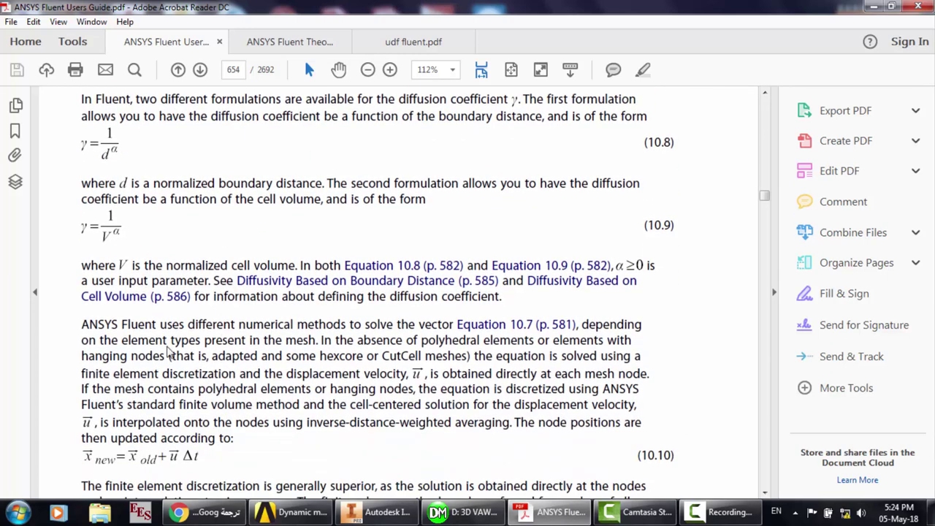
left_click_drag(80, 324, 359, 373)
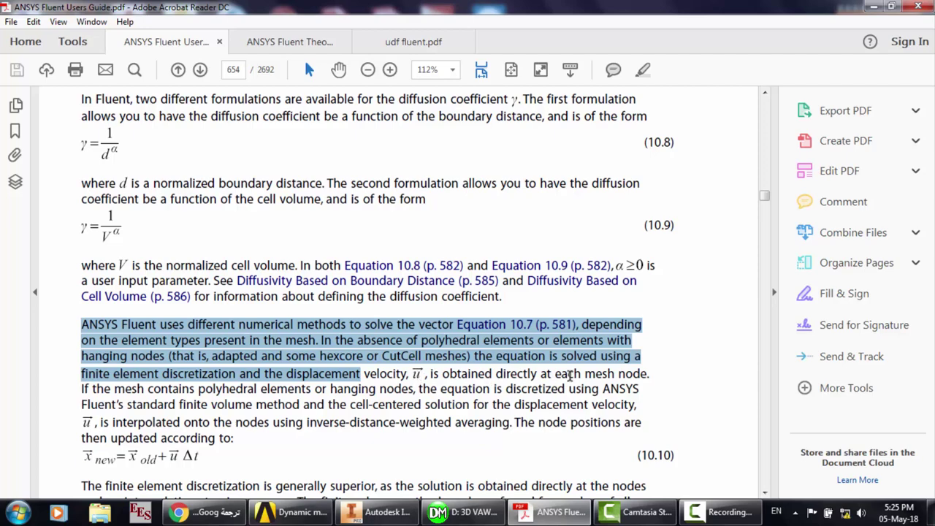
scroll(251, 387, "down", 4)
scroll(251, 391, "down", 5)
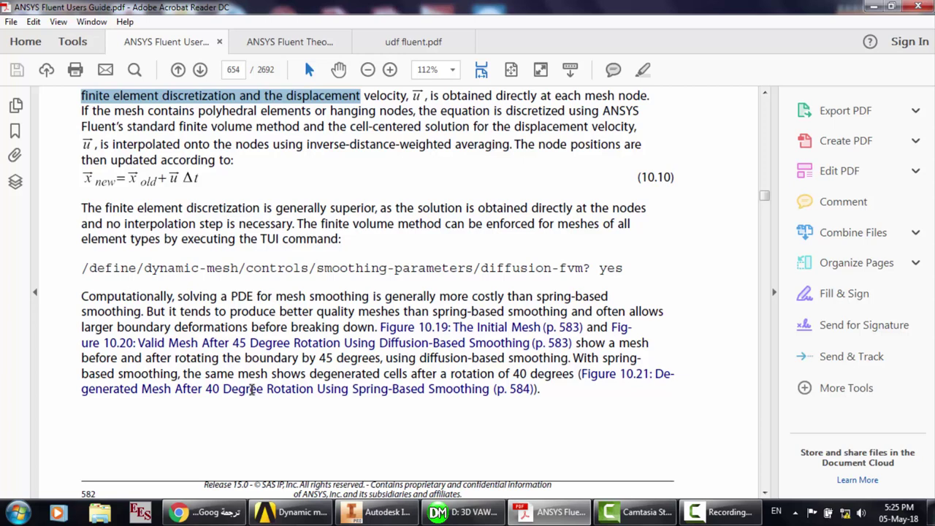
scroll(251, 391, "down", 3)
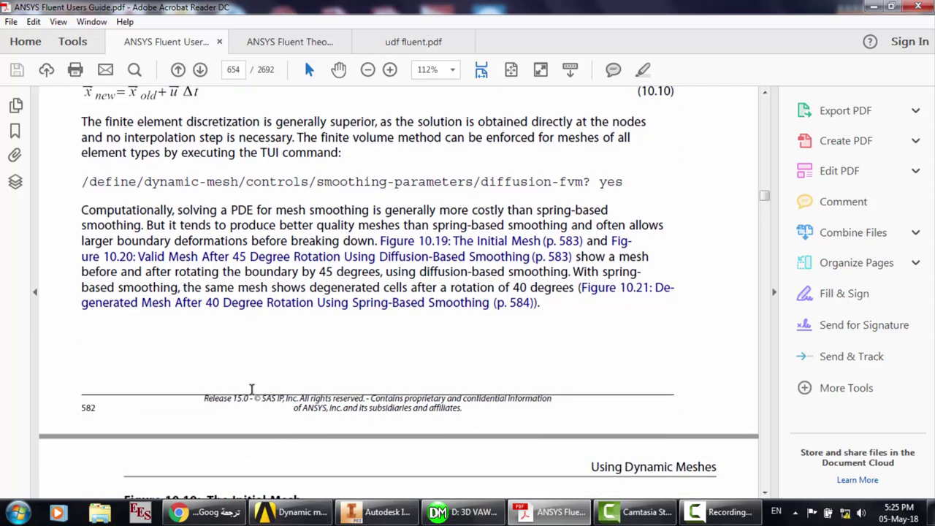
Compare the initial mesh in Figure 10.19 with the rotated meshes in Figures 10.20 and 10.21 and check the accompanying notes
scroll(475, 354, "down", 15)
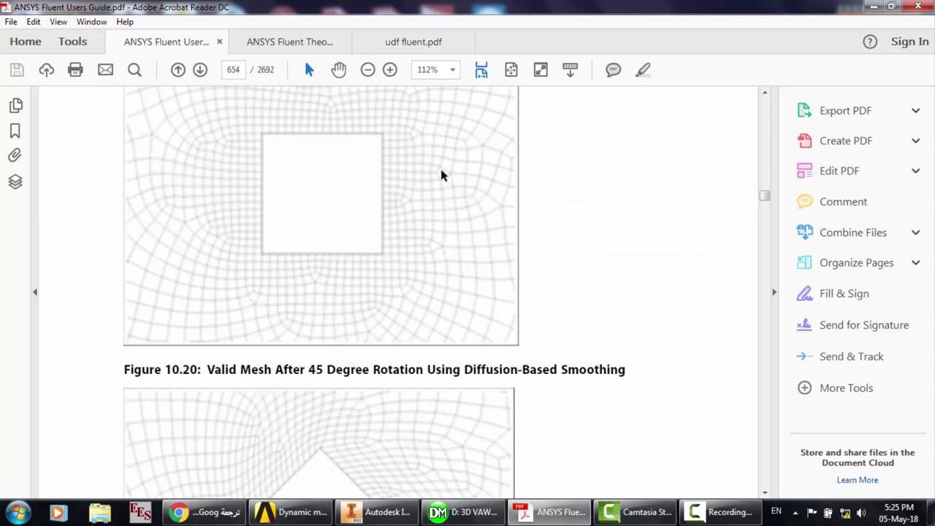
scroll(441, 175, "up", 2)
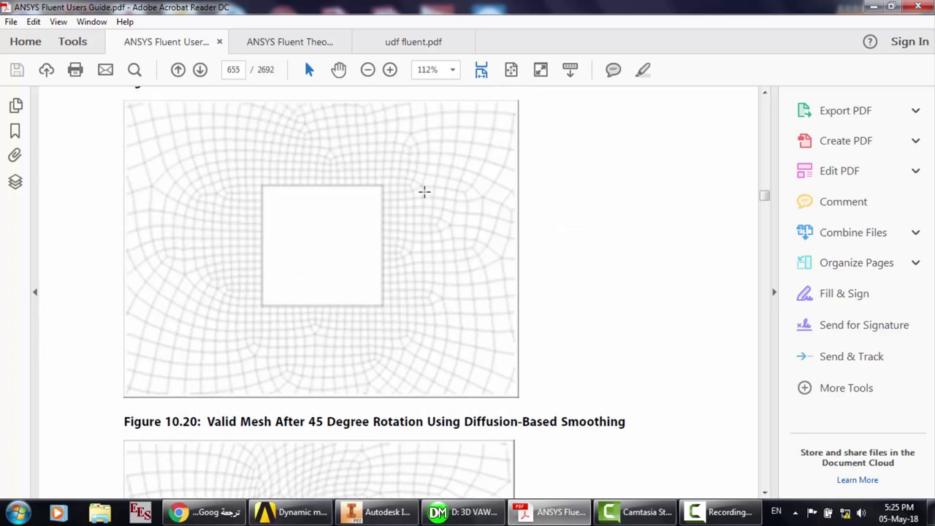
scroll(261, 271, "down", 10)
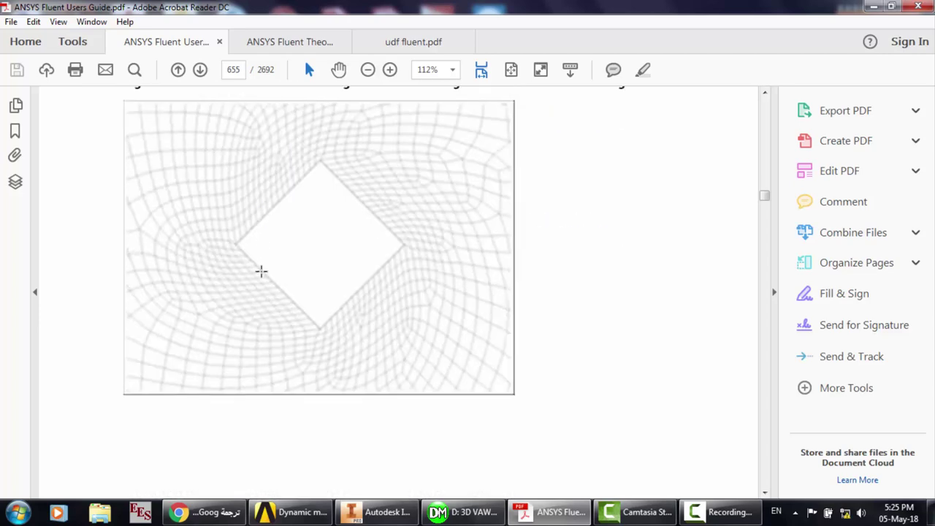
scroll(262, 271, "down", 18)
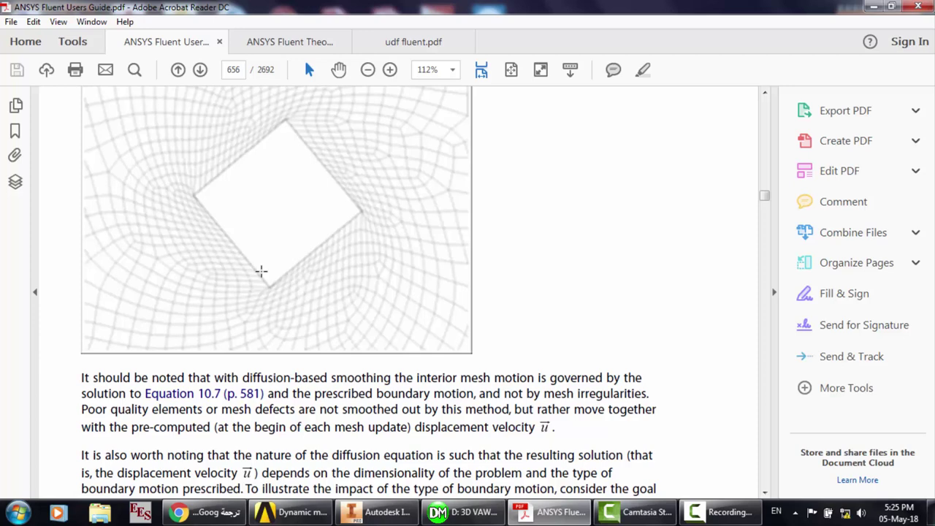
scroll(262, 271, "down", 6)
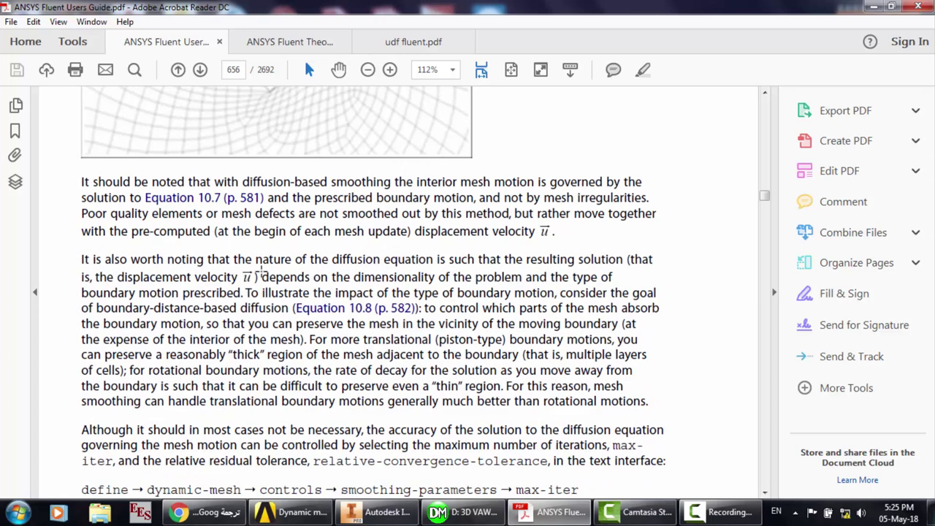
scroll(261, 271, "up", 4)
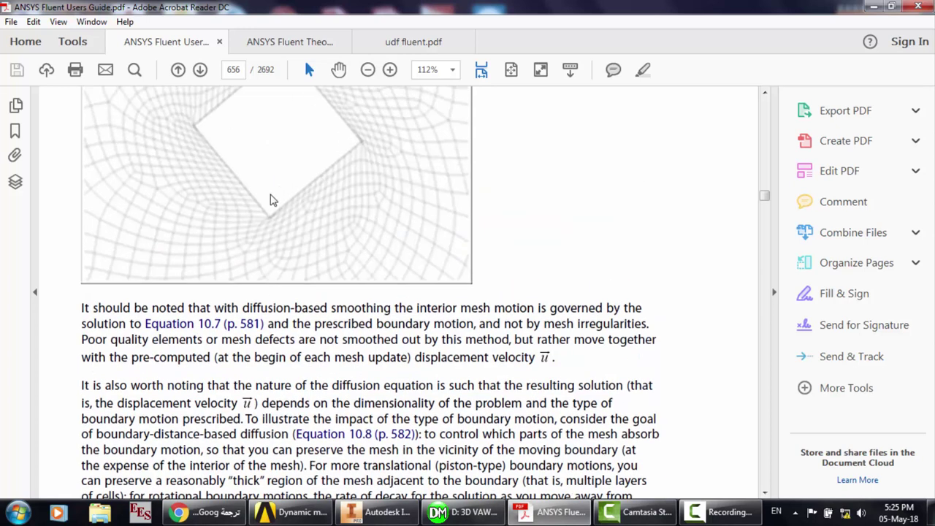
scroll(270, 199, "up", 3)
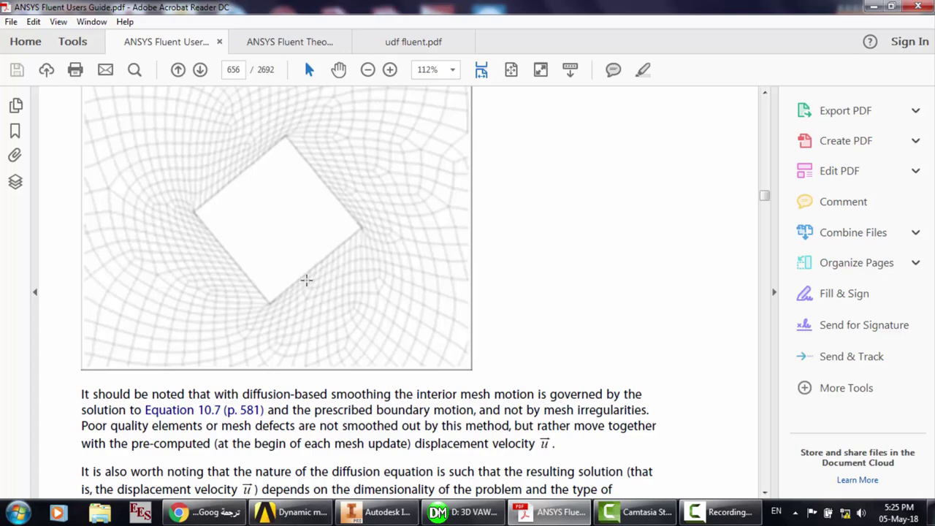
Read section 10.6.2.1.2.1 on diffusivity based on boundary distance, including how to adjust the Diffusion Parameter
scroll(306, 279, "down", 15)
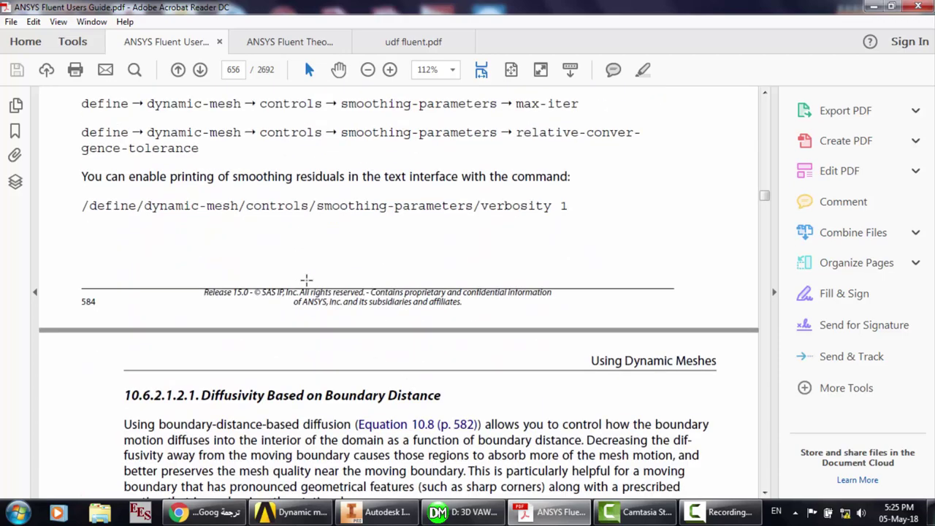
scroll(306, 280, "down", 12)
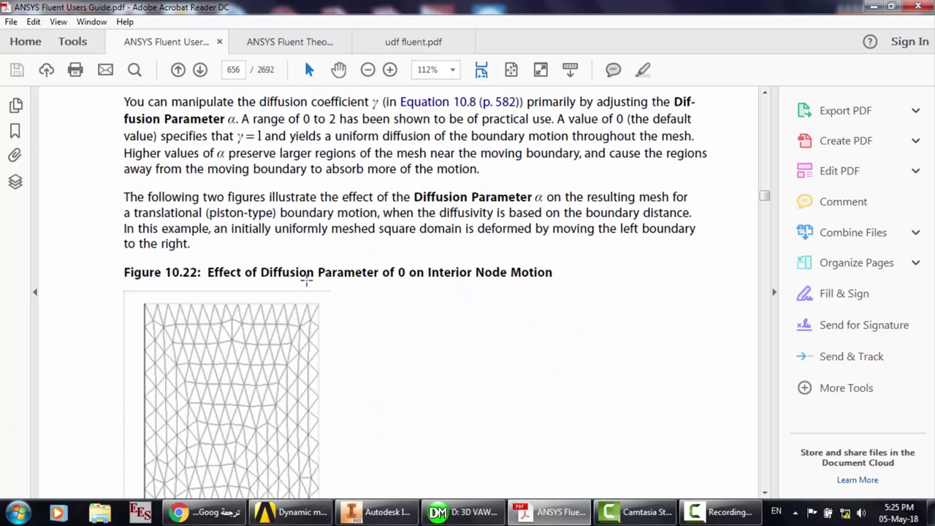
scroll(306, 279, "down", 1)
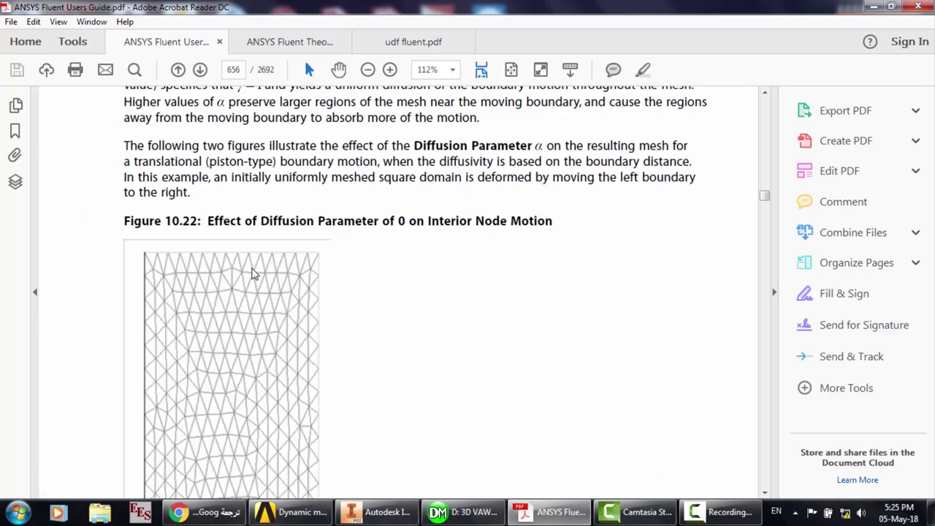
scroll(252, 273, "up", 6)
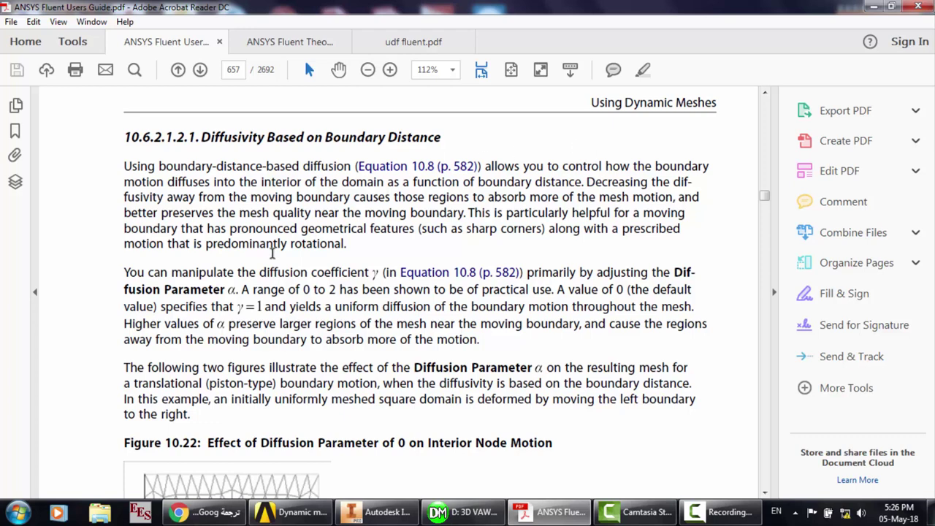
scroll(272, 252, "down", 2)
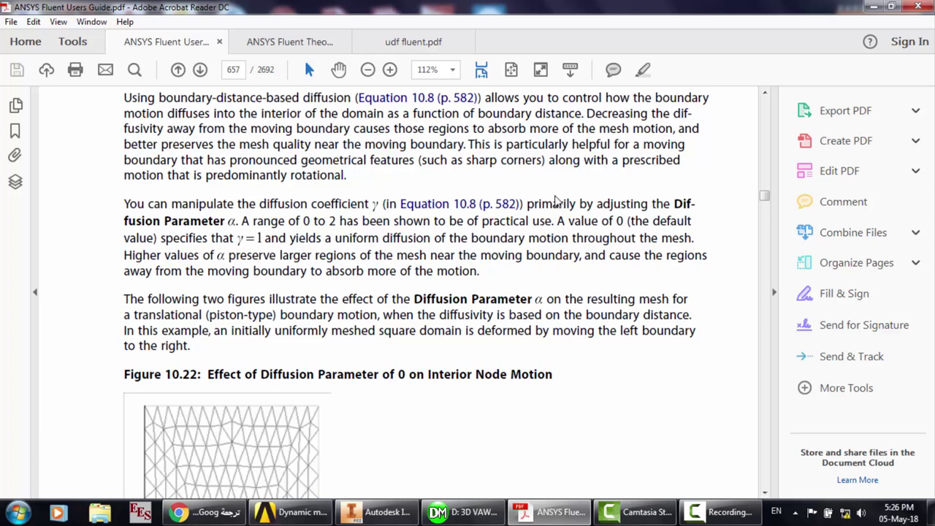
scroll(290, 228, "down", 2)
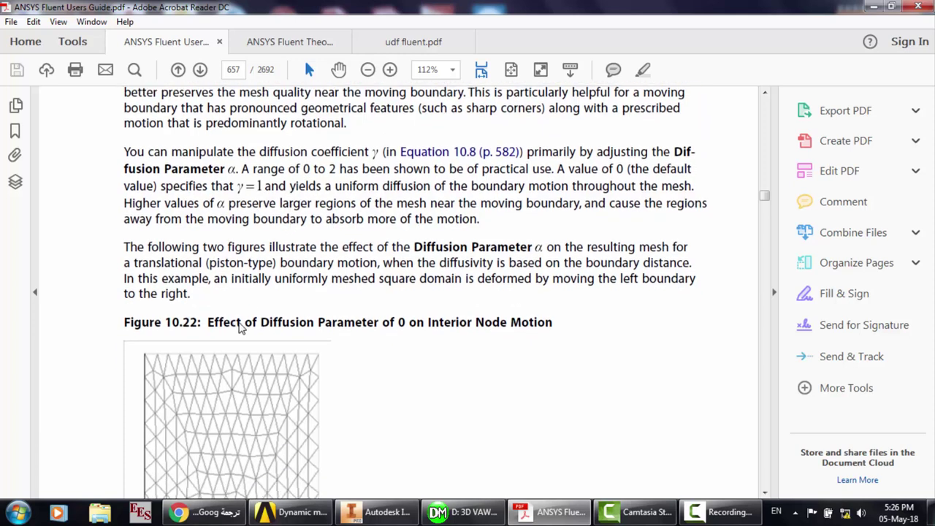
scroll(334, 323, "down", 2)
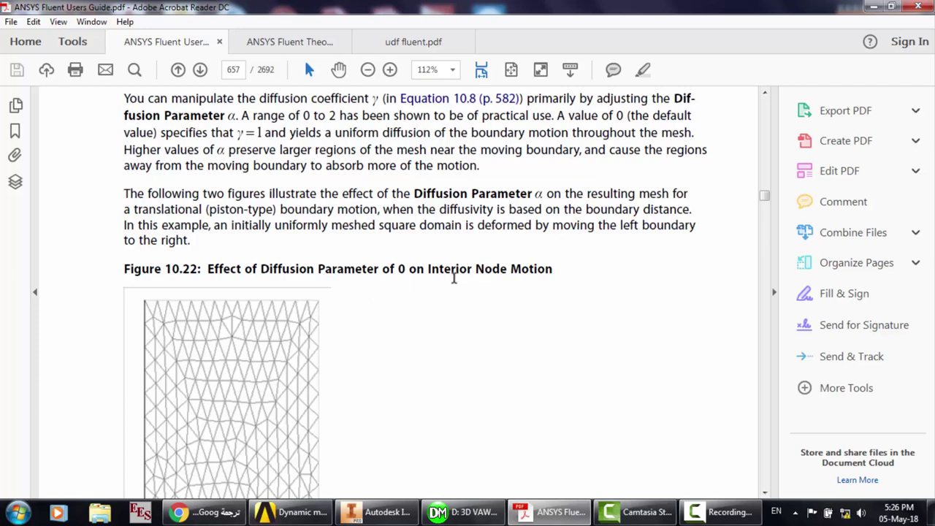
Compare the meshes for diffusion parameters 0 and 1 in Figures 10.22 and 10.23 and review the boundary distance evaluation methods
scroll(453, 277, "down", 3)
scroll(223, 336, "down", 5)
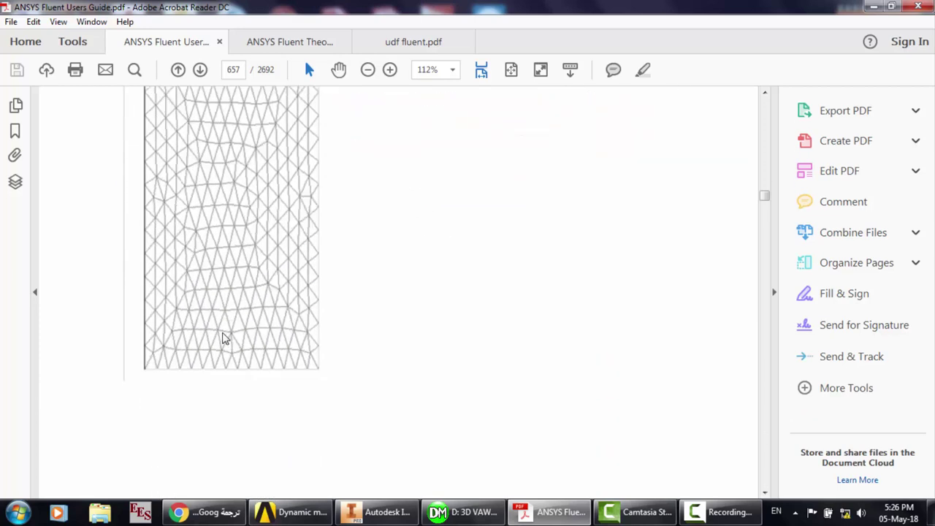
scroll(224, 336, "down", 10)
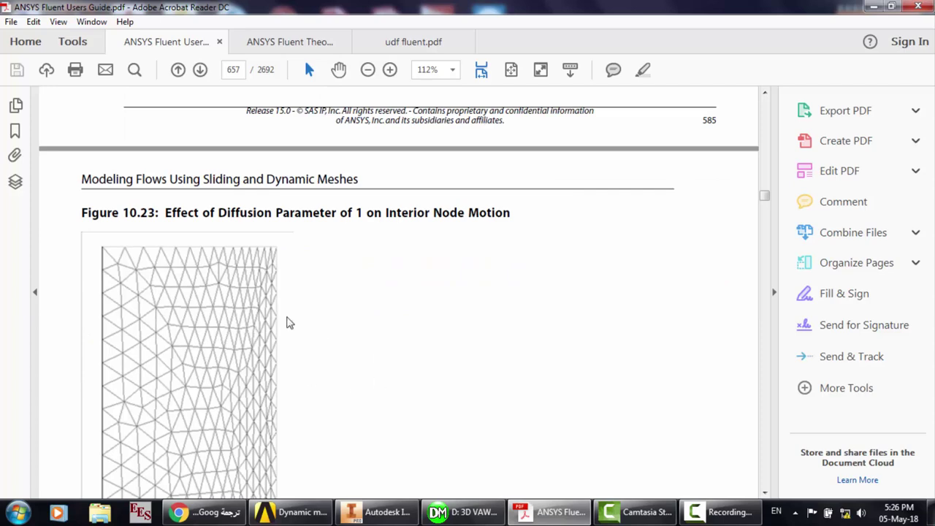
scroll(253, 317, "down", 9)
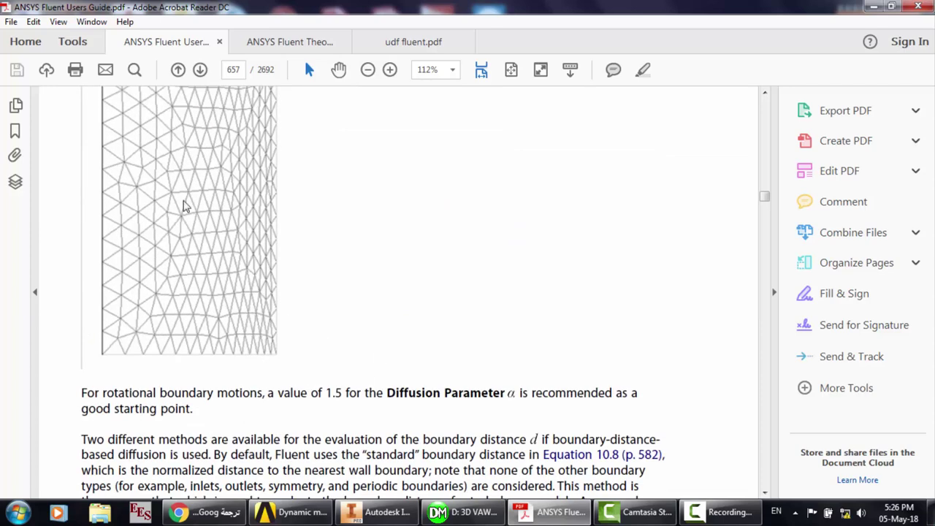
scroll(185, 207, "down", 5)
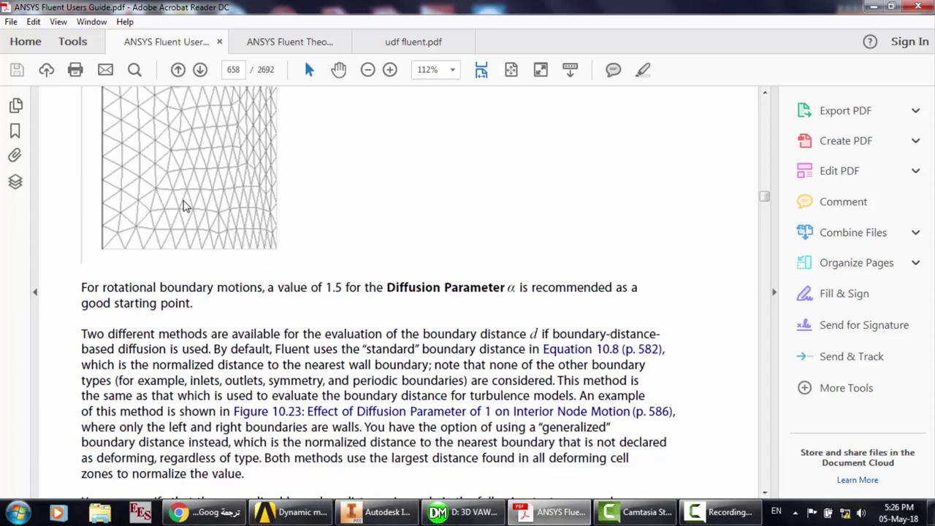
scroll(288, 233, "down", 10)
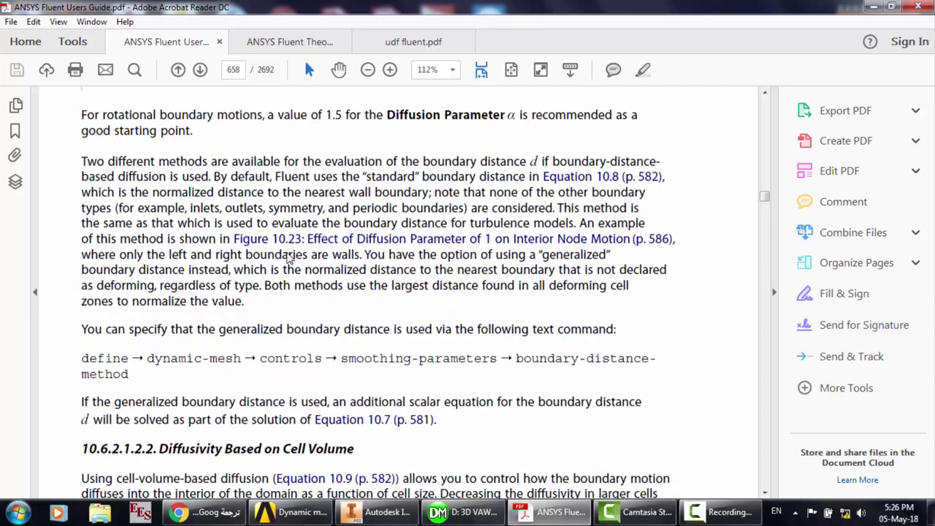
Review the sections on diffusivity based on cell volume and the applicability of the diffusion-based smoothing method
scroll(229, 284, "down", 10)
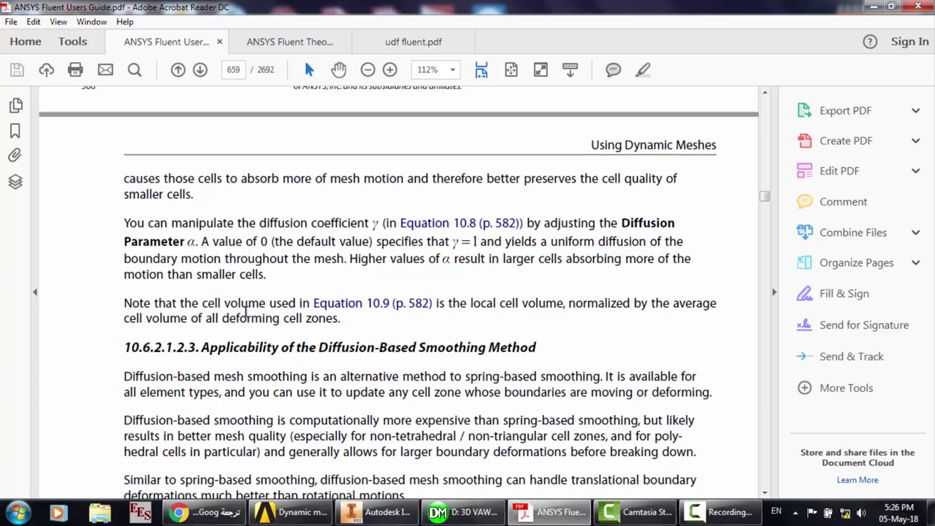
scroll(245, 312, "down", 3)
scroll(245, 312, "down", 8)
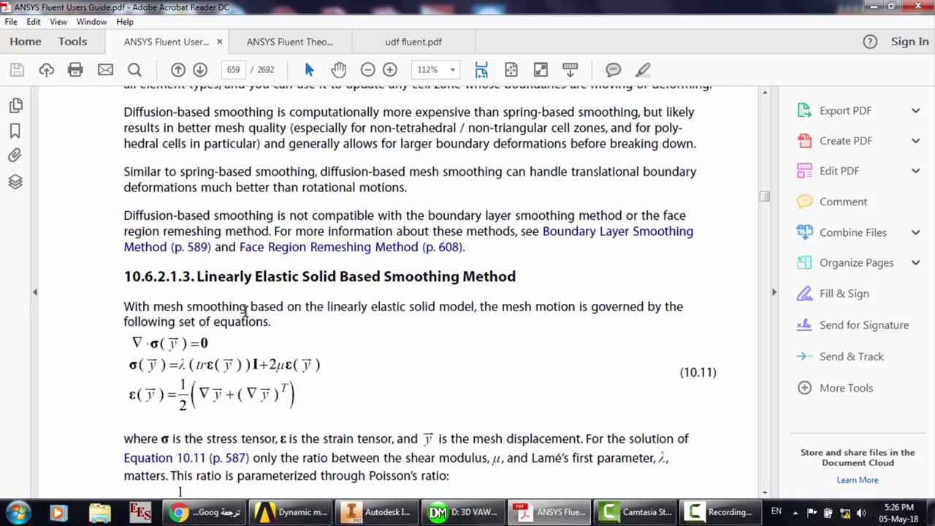
Read section 10.6.2.1.3 on linearly elastic solid based smoothing, from equations 10.11 and 10.12 through the method's applicability
scroll(255, 282, "down", 6)
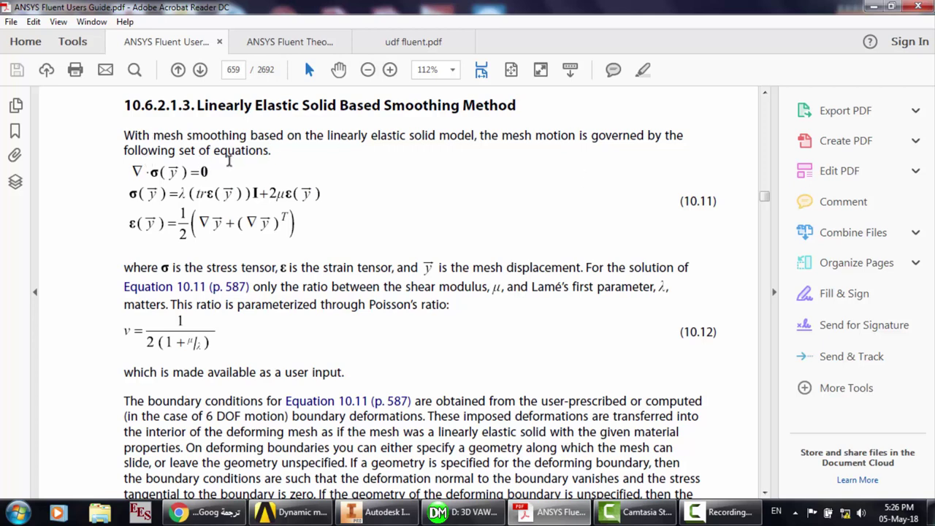
scroll(219, 164, "down", 1)
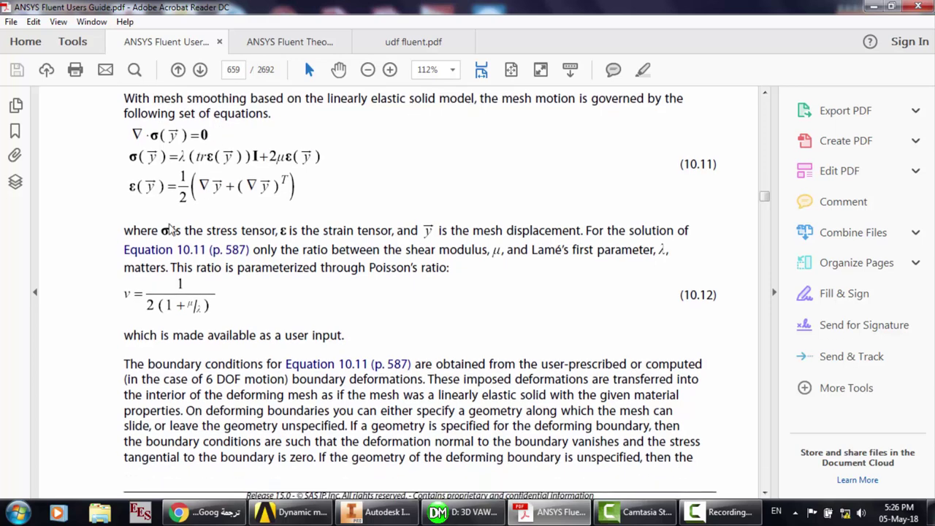
scroll(273, 228, "down", 3)
scroll(273, 228, "down", 5)
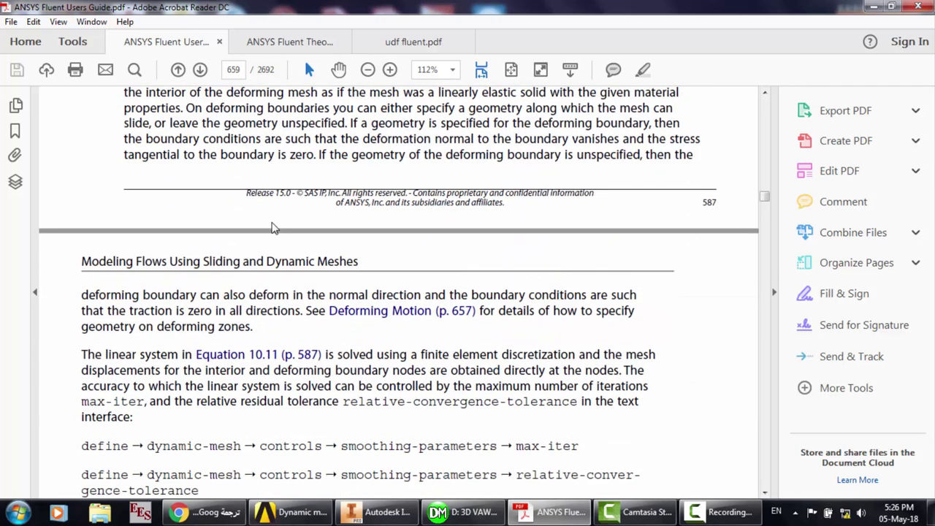
scroll(248, 313, "down", 15)
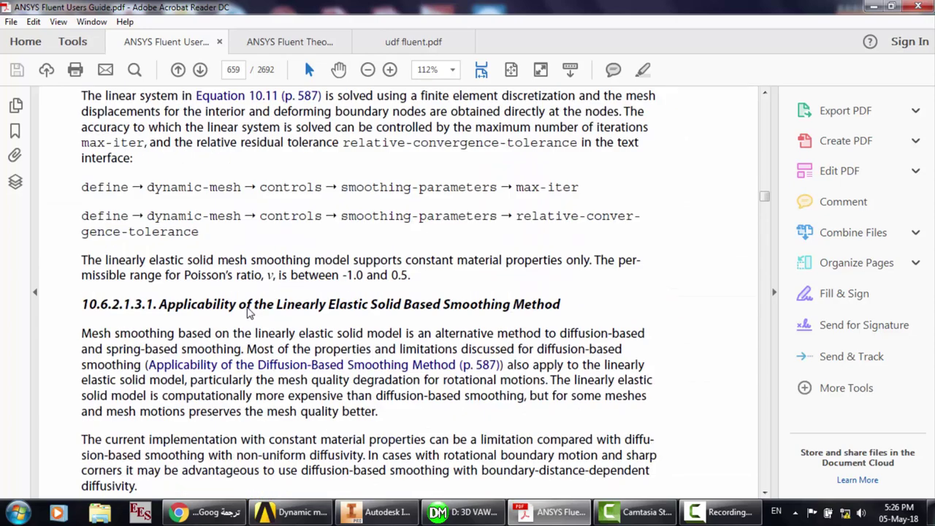
Read section 10.6.2.1.4 on the Laplacian smoothing method, including the node position equations 10.13 and 10.14
scroll(248, 313, "down", 2)
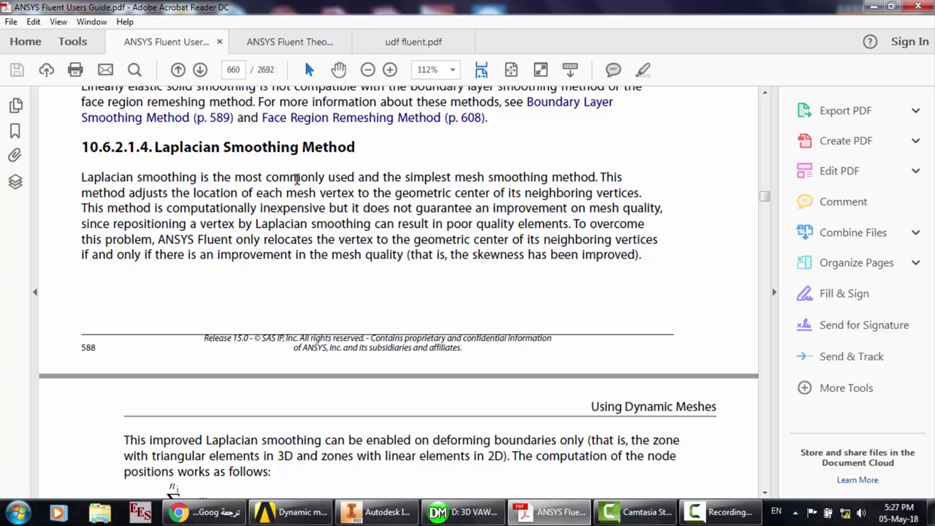
scroll(297, 178, "down", 1)
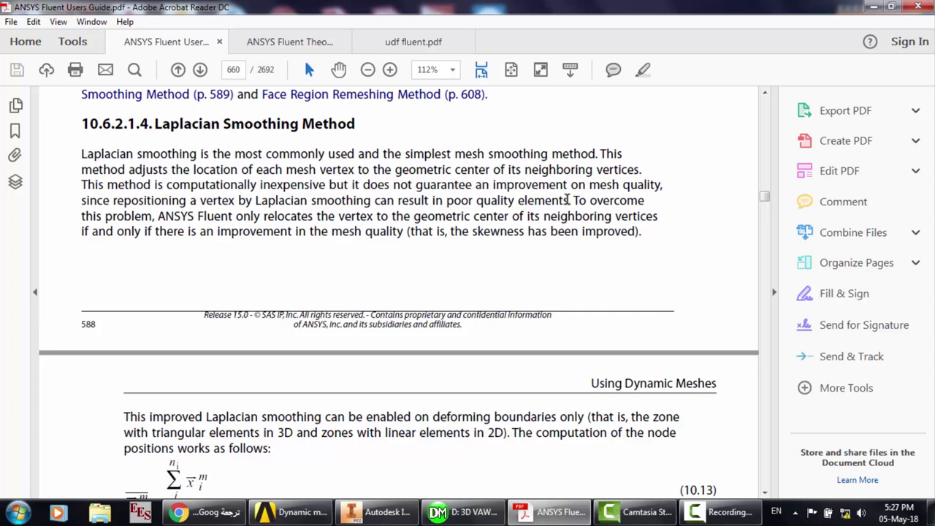
left_click(719, 512)
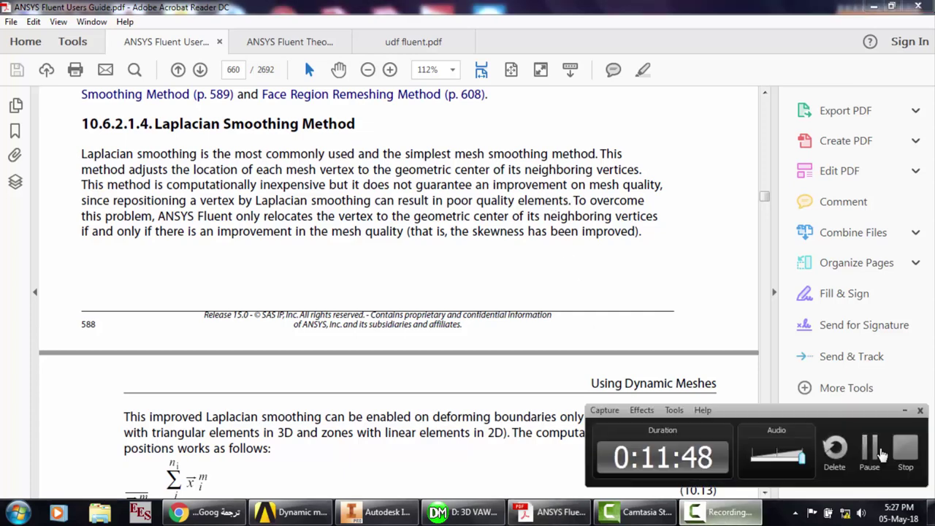
left_click(880, 453)
scroll(557, 268, "down", 4)
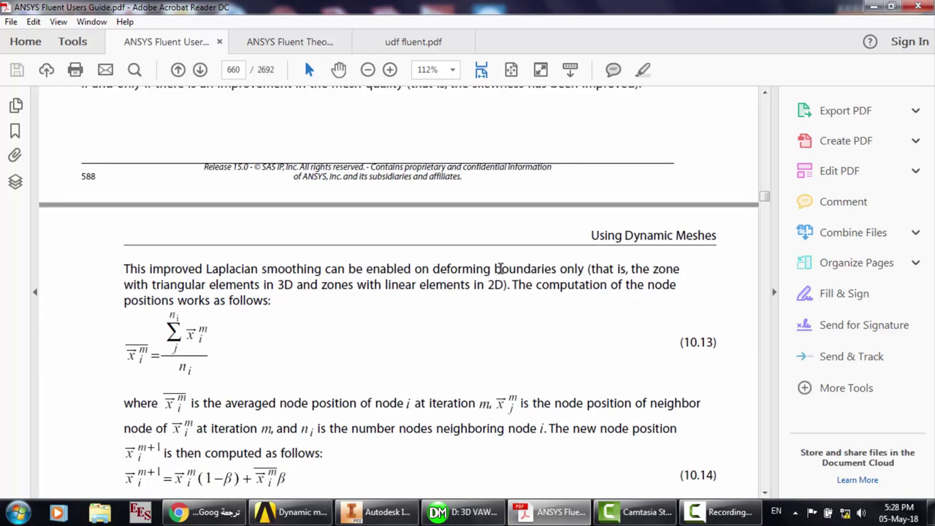
scroll(500, 268, "down", 10)
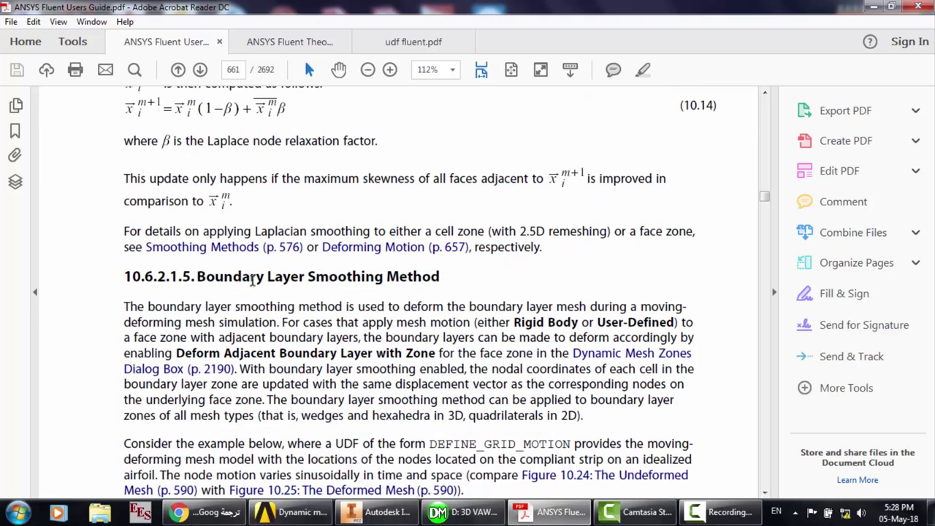
Read section 10.6.2.1.5 on boundary layer smoothing and compare the undeformed and deformed airfoil meshes in Figures 10.24 and 10.25
scroll(252, 281, "down", 3)
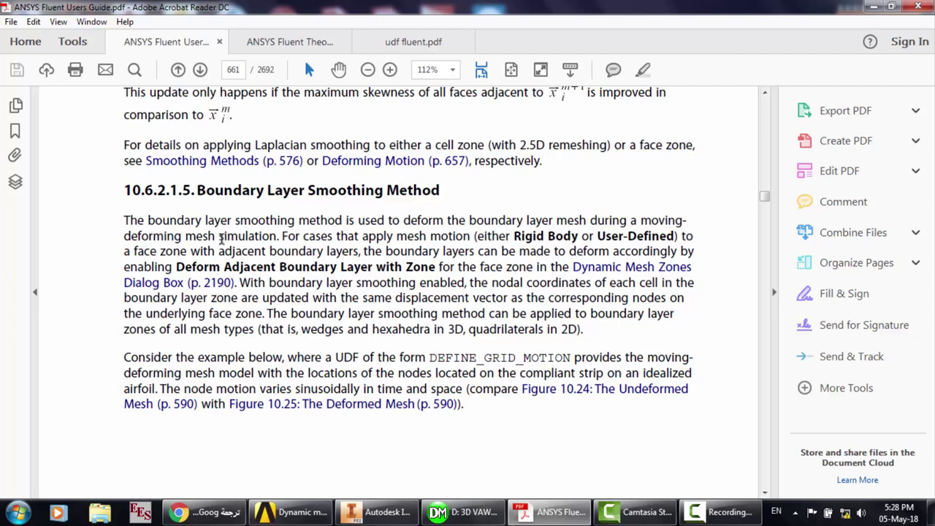
scroll(222, 238, "down", 10)
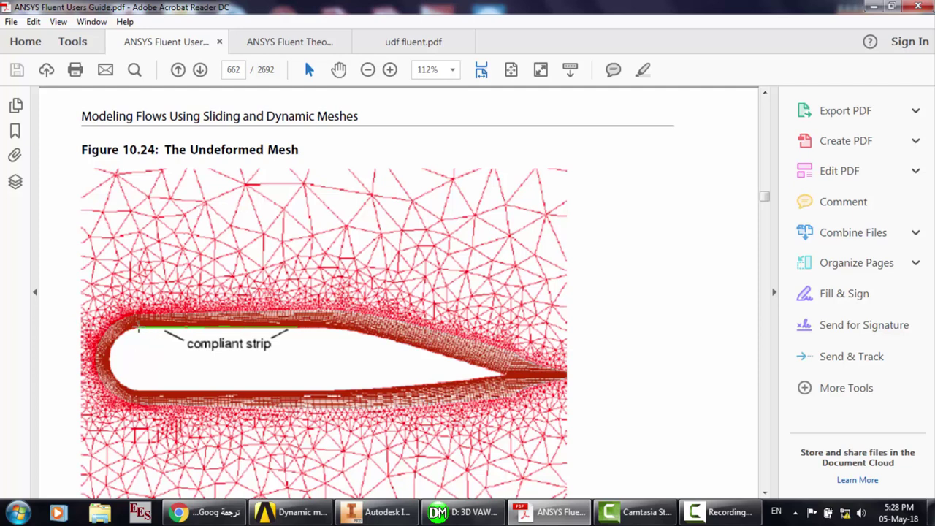
scroll(363, 312, "down", 2)
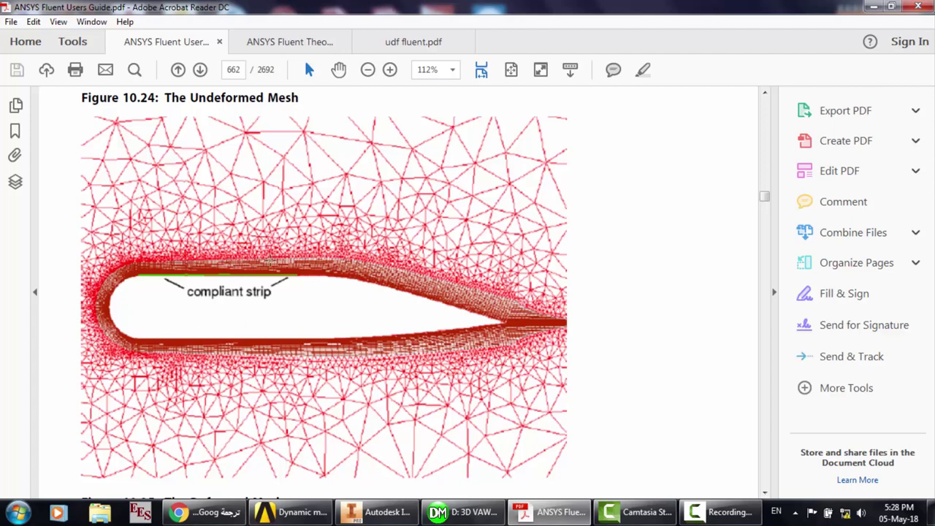
scroll(219, 334, "down", 12)
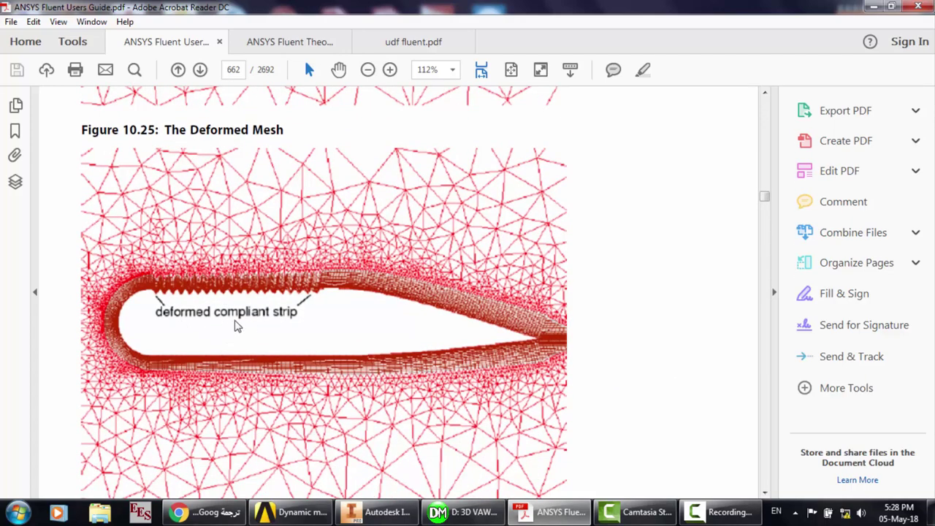
Compare the zoomed views of the undeformed and deformed compliant strip in Figures 10.26 and 10.27
scroll(279, 324, "down", 20)
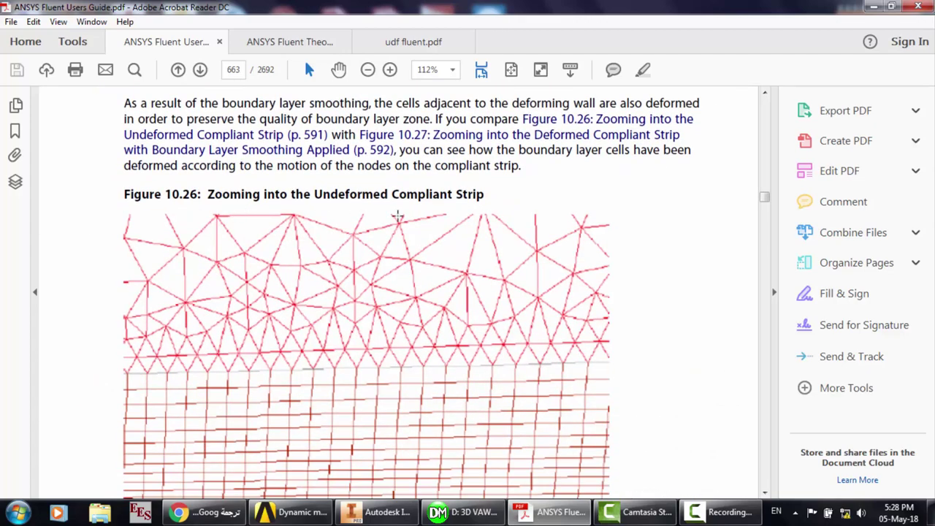
scroll(398, 217, "down", 3)
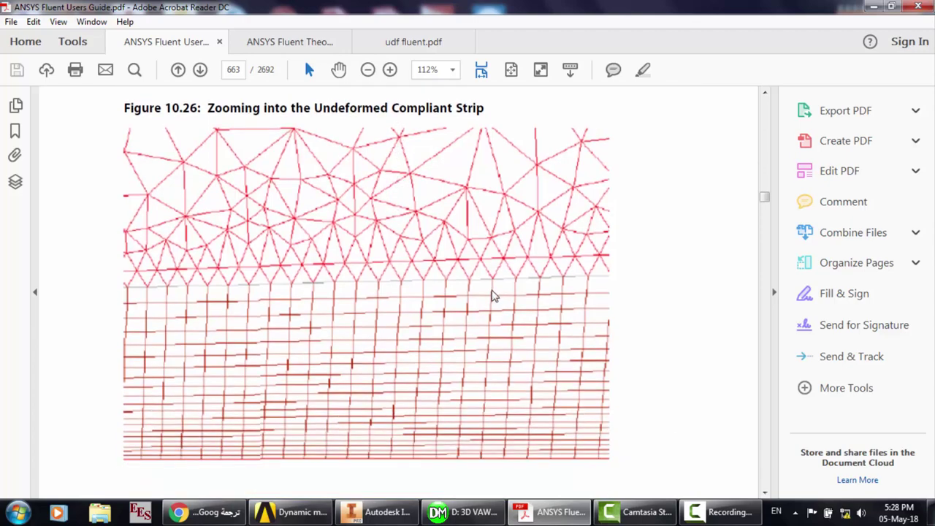
scroll(408, 305, "down", 12)
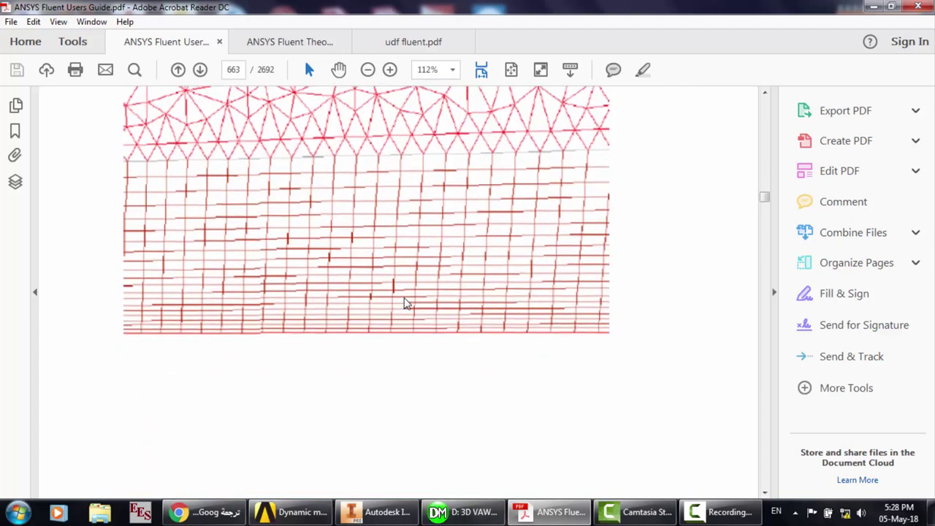
scroll(407, 305, "down", 6)
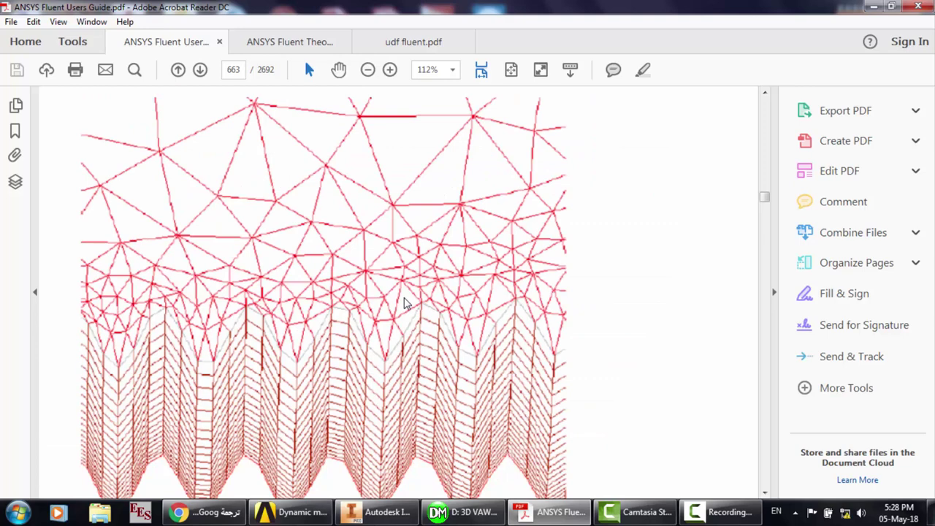
scroll(406, 303, "up", 10)
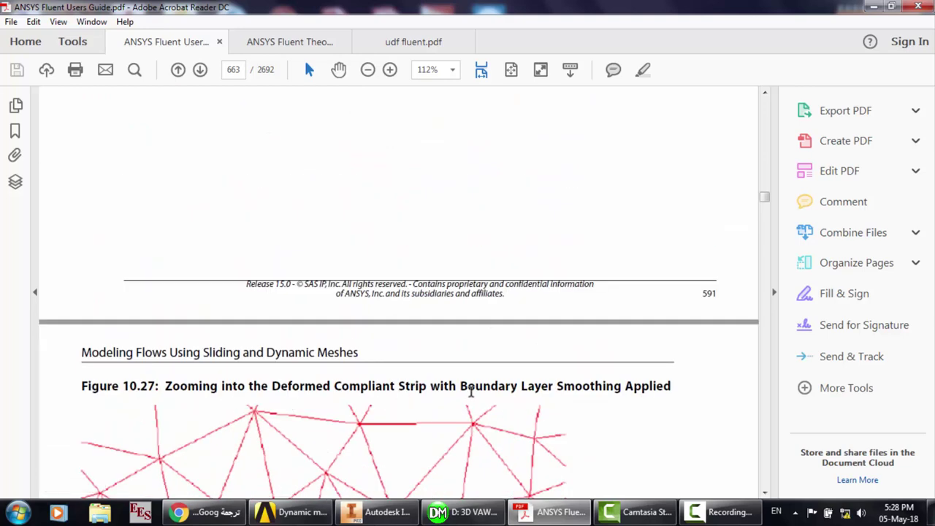
scroll(560, 386, "down", 5)
scroll(561, 386, "down", 5)
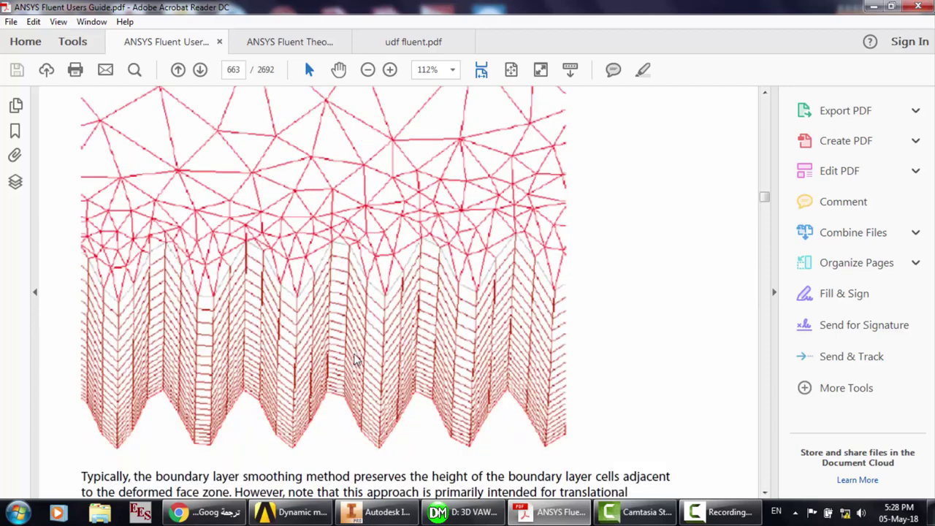
Review section 10.6.2.2 on dynamic layering, from the layer split and collapse conditions through the layering settings in Figure 10.31
scroll(311, 352, "down", 6)
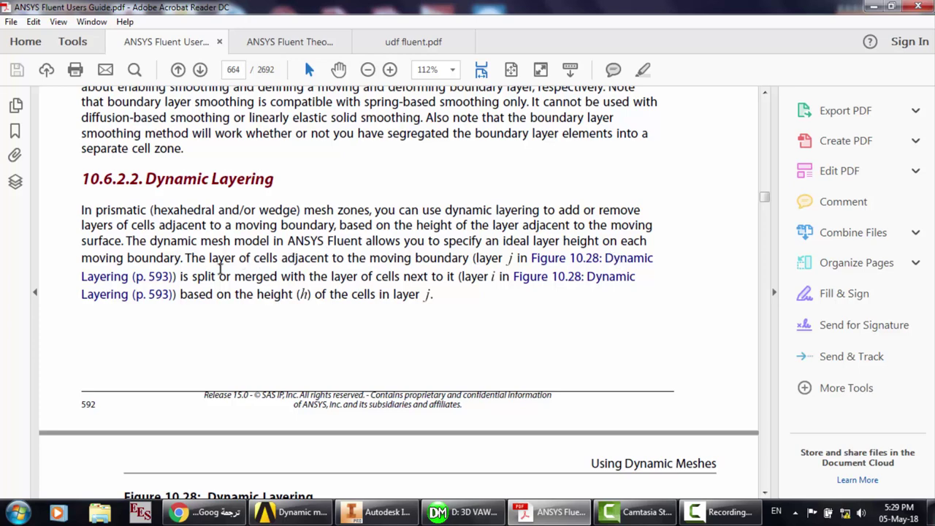
scroll(219, 269, "down", 5)
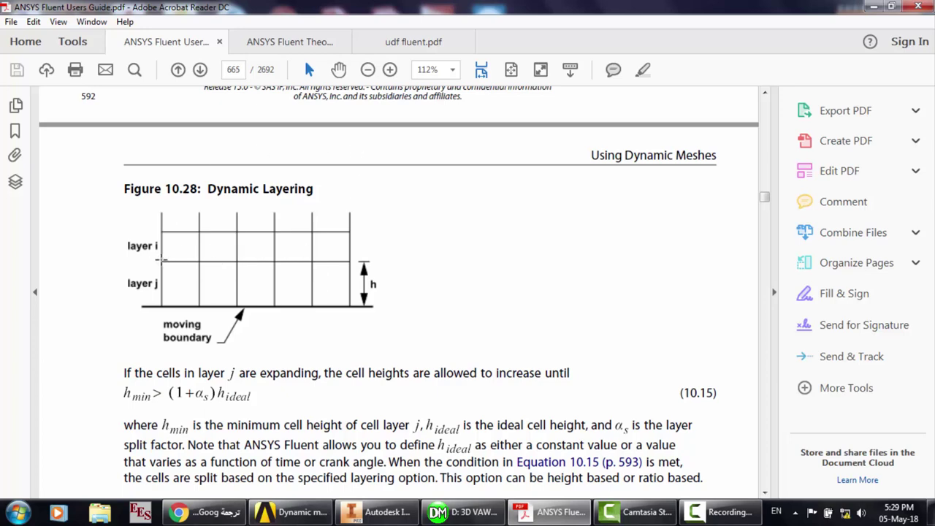
scroll(210, 264, "down", 3)
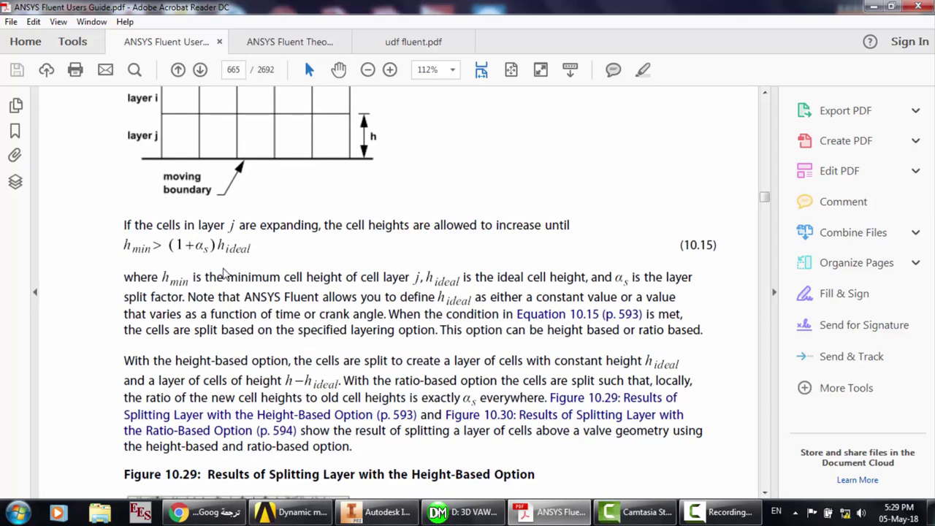
scroll(357, 311, "down", 5)
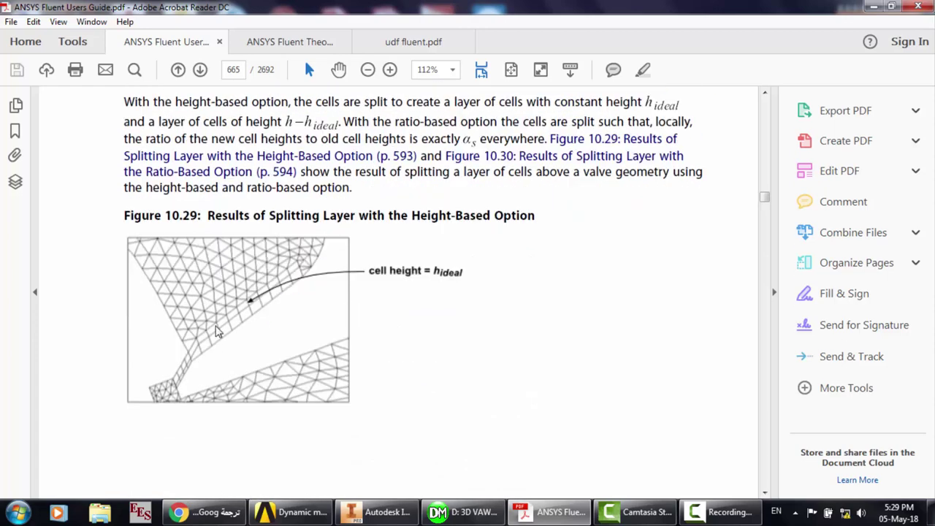
scroll(283, 302, "down", 7)
scroll(278, 304, "down", 15)
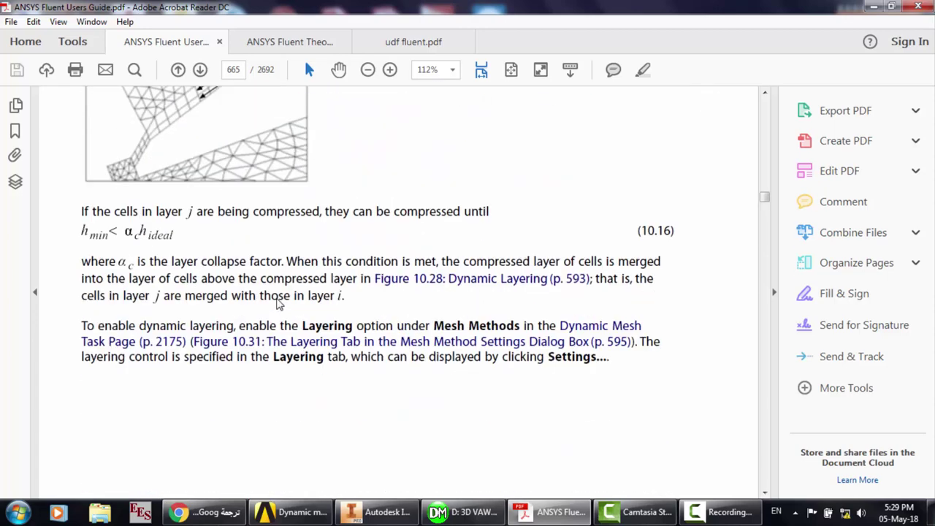
scroll(278, 303, "down", 3)
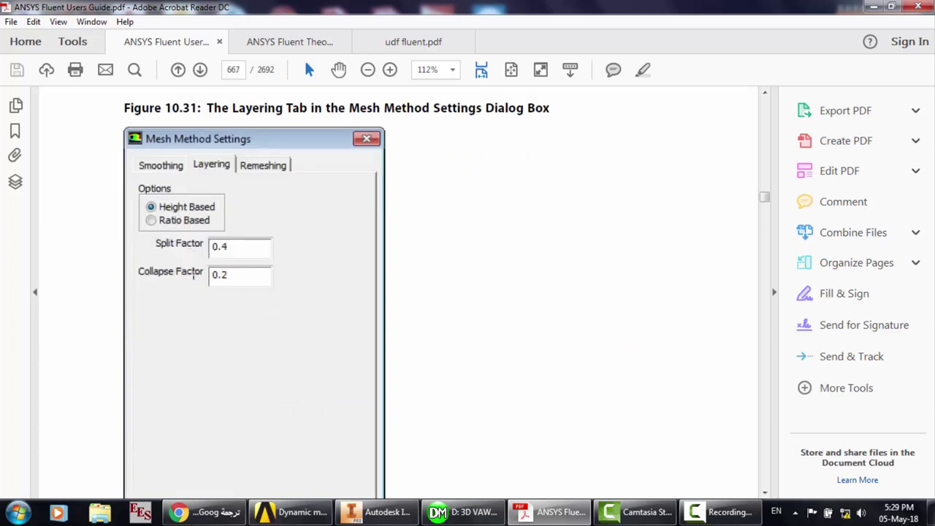
Read the applicability conditions of dynamic layering, highlighting the wedge or hexahedra cell requirement, and examine the sliding interfaces in Figure 10.32
scroll(334, 266, "down", 12)
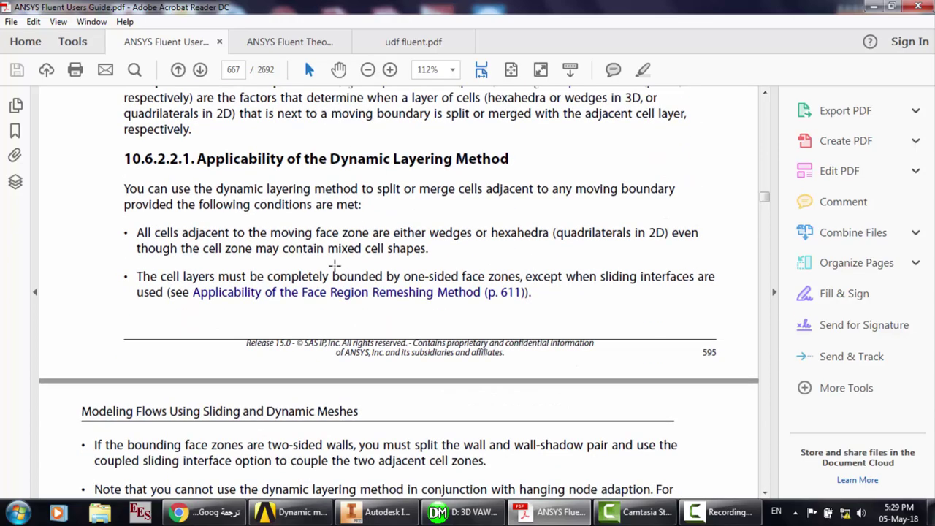
scroll(334, 266, "down", 9)
scroll(335, 266, "up", 8)
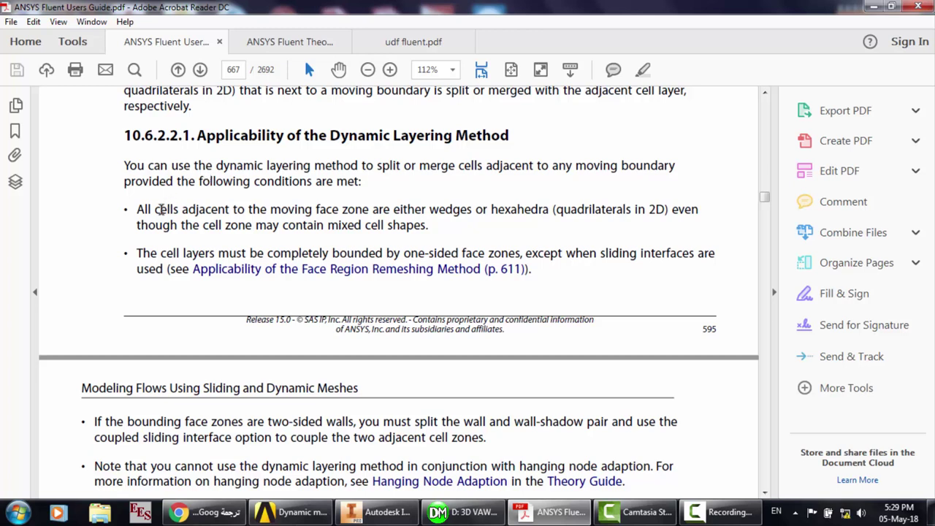
left_click_drag(166, 208, 544, 212)
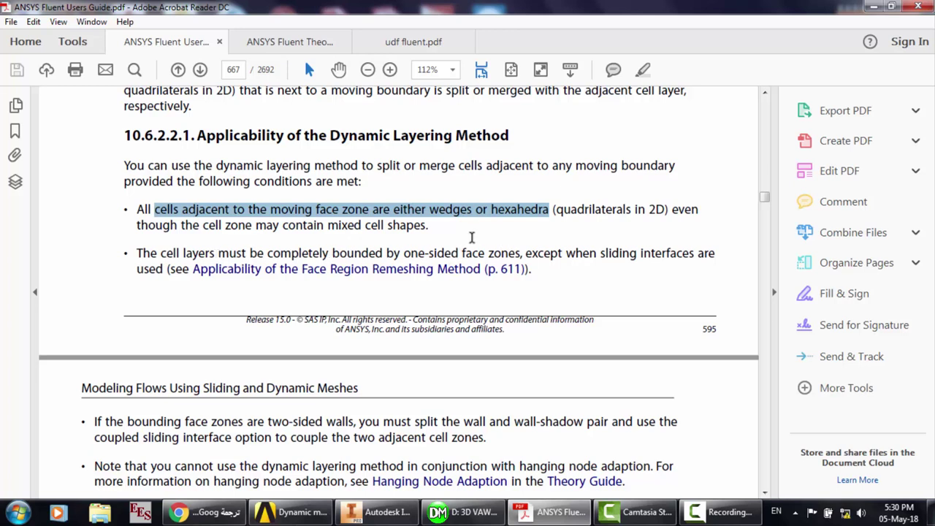
scroll(235, 262, "down", 3)
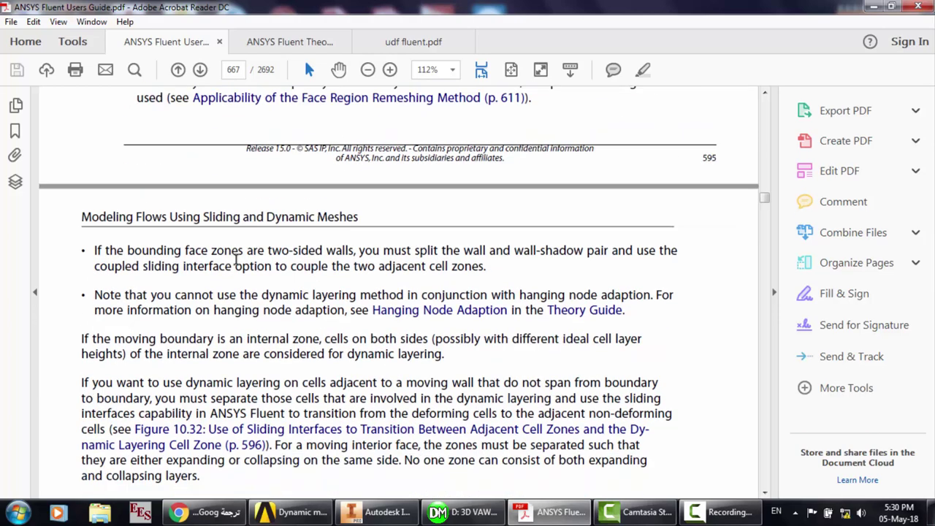
scroll(235, 261, "down", 5)
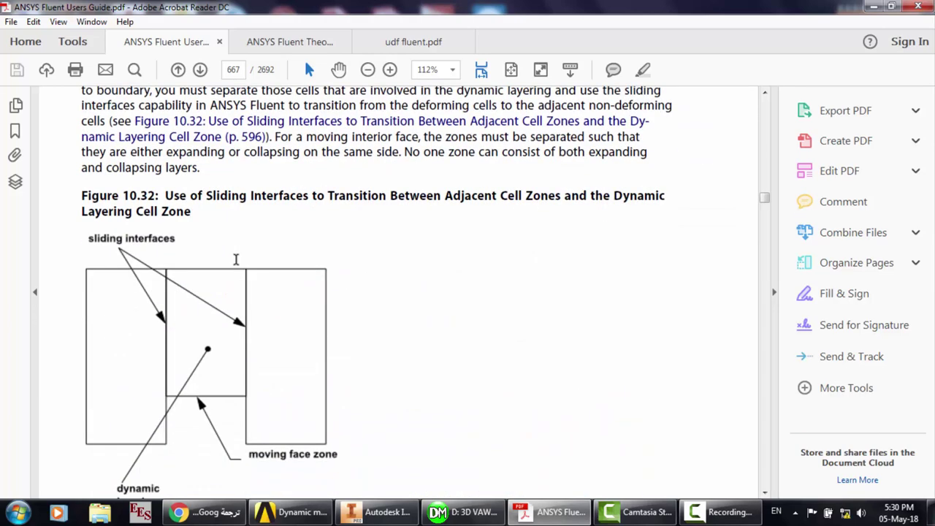
Read the introduction of section 10.6.2.3 on remeshing methods, highlighting the phrase "deteriorate or the cells can become degenerate"
scroll(235, 261, "down", 7)
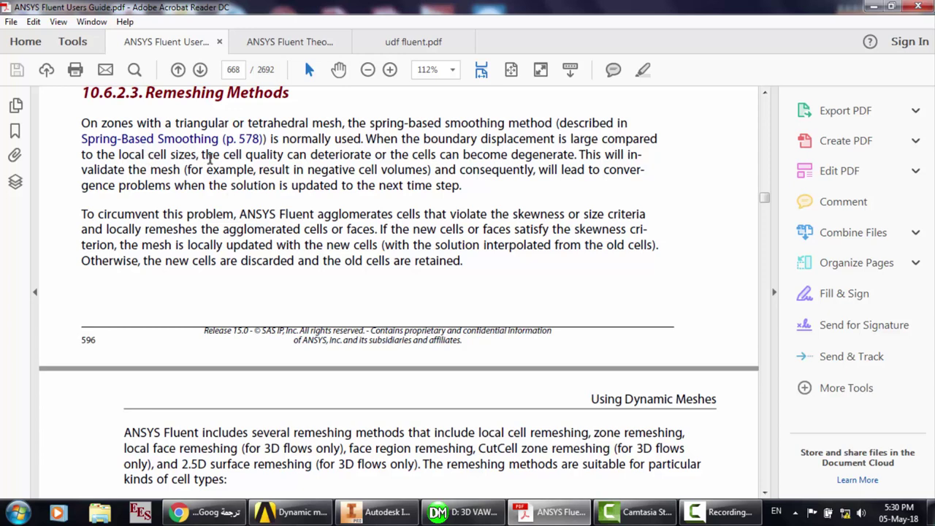
left_click_drag(311, 155, 440, 157)
left_click_drag(506, 157, 565, 156)
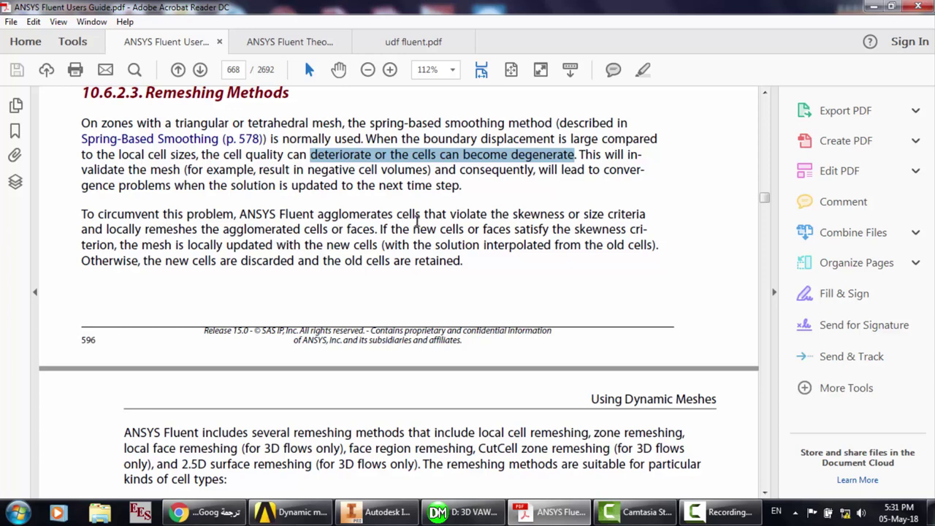
scroll(418, 219, "up", 1)
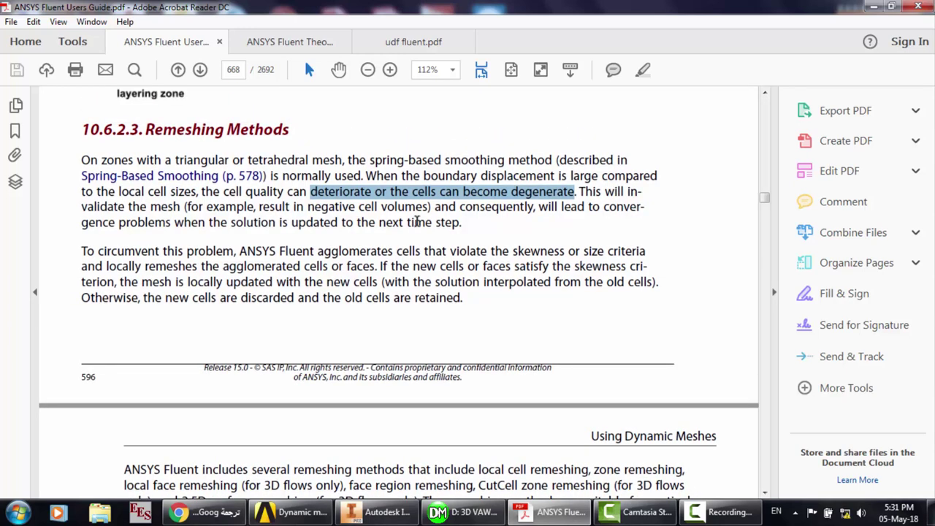
Review the remeshing method types, the remeshing settings with and without the sizing function, local remeshing, and the mesh in Figure 10.35
scroll(416, 221, "down", 20)
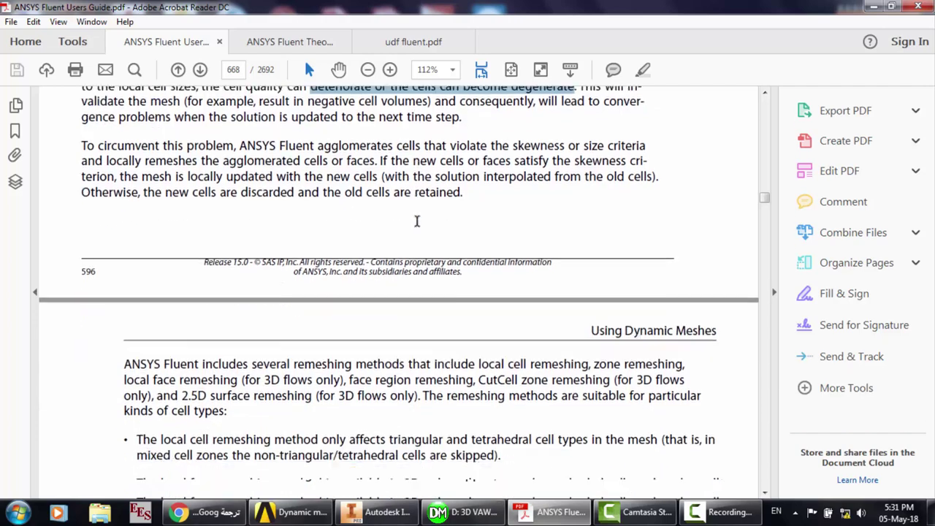
scroll(416, 221, "down", 8)
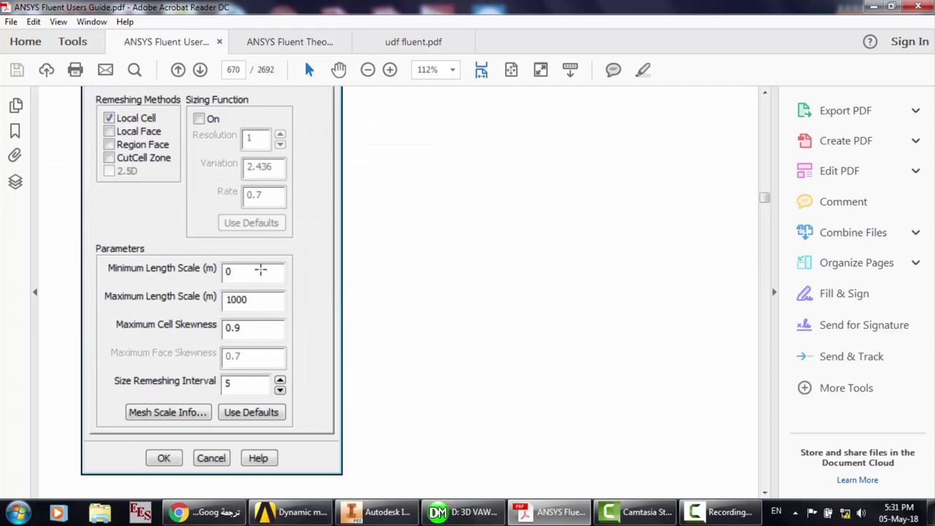
scroll(192, 281, "down", 10)
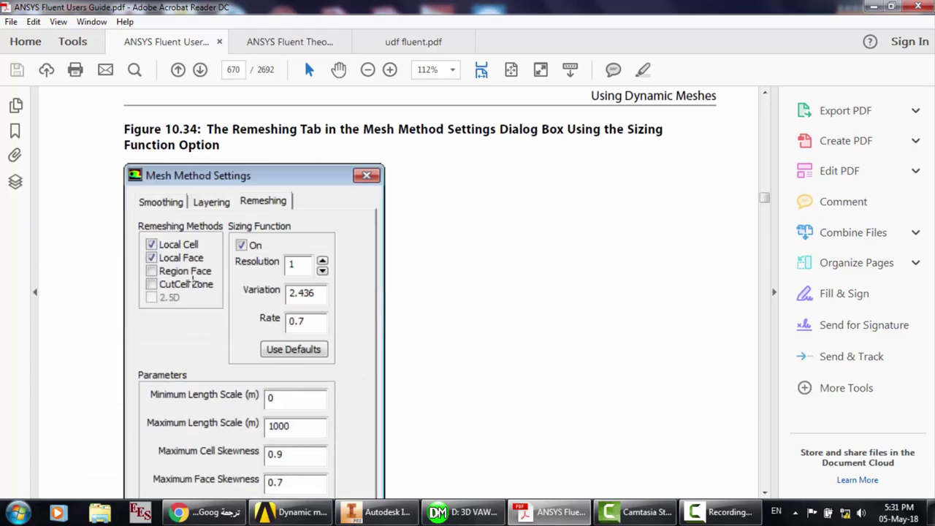
scroll(192, 281, "down", 15)
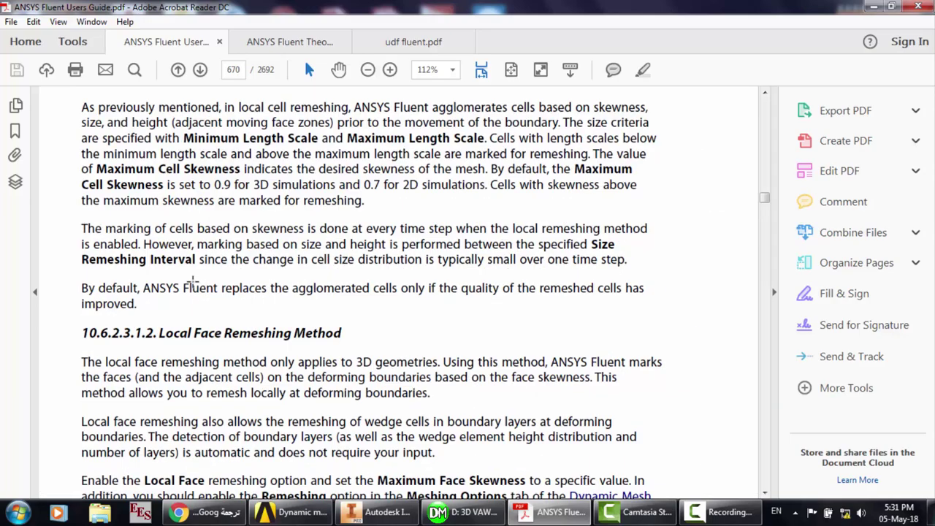
scroll(192, 281, "down", 10)
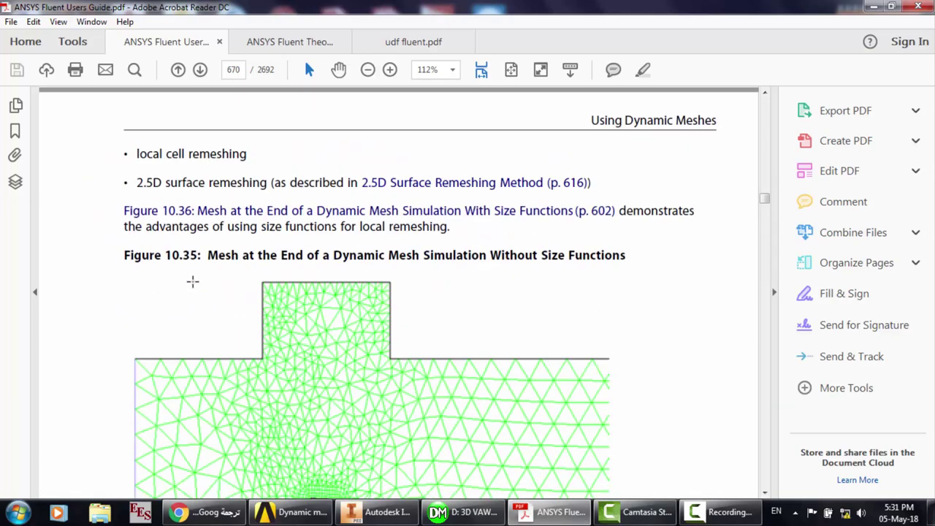
scroll(192, 281, "down", 5)
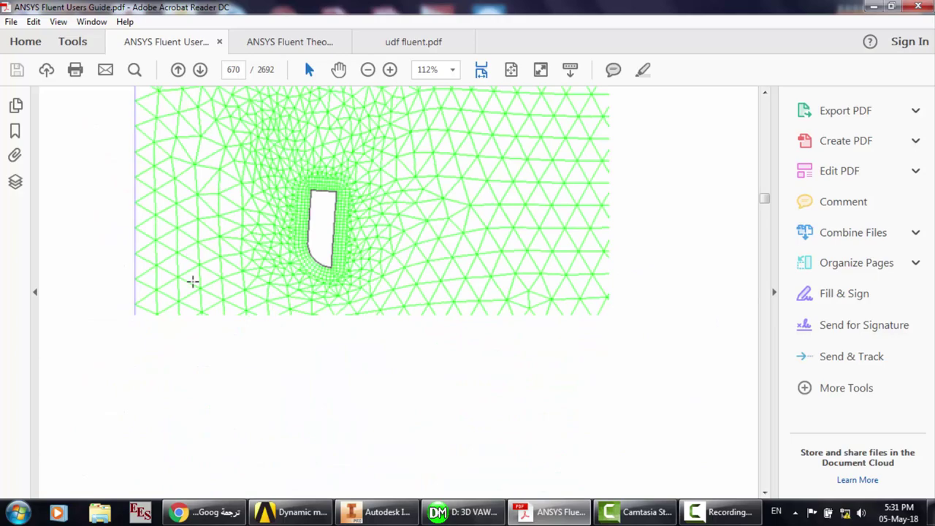
Review local remeshing based on size functions, from the background mesh and its equations through the size function Resolution, Variation and Rate parameters
scroll(192, 281, "down", 20)
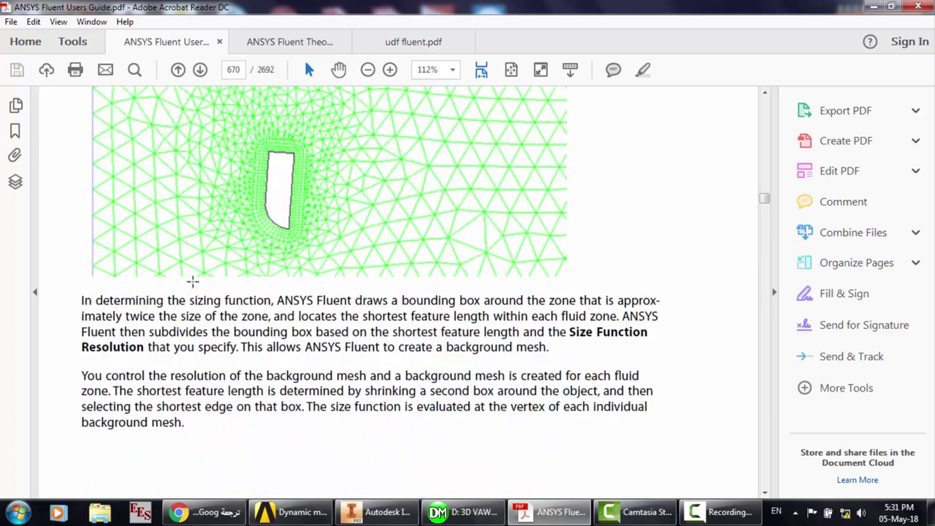
scroll(192, 281, "down", 20)
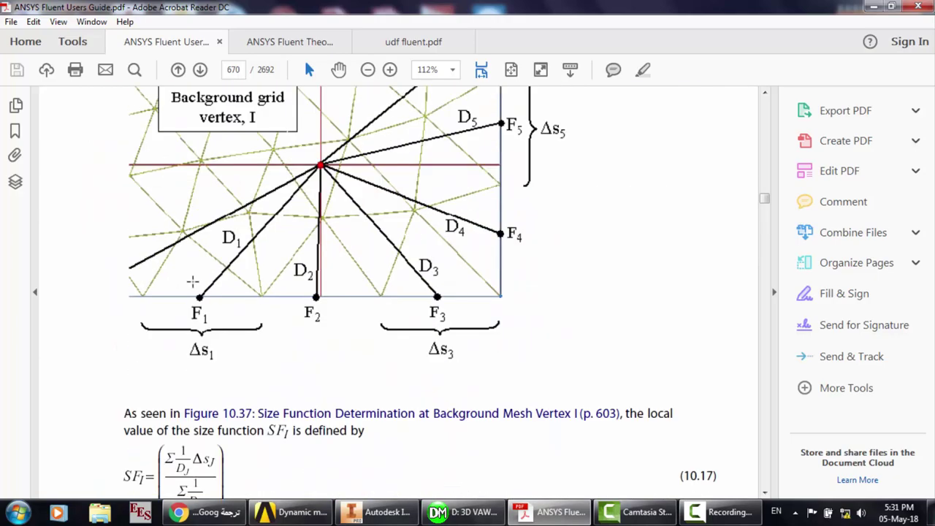
scroll(192, 281, "down", 20)
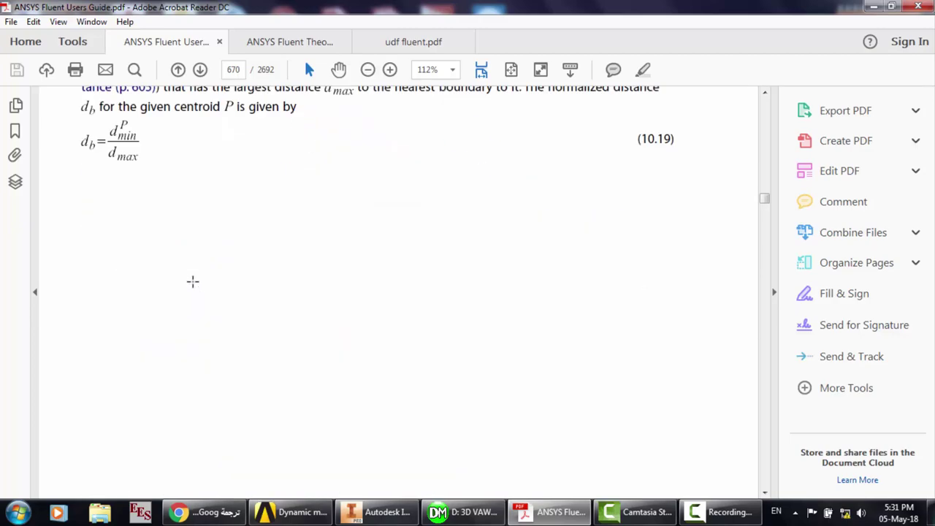
scroll(192, 281, "down", 20)
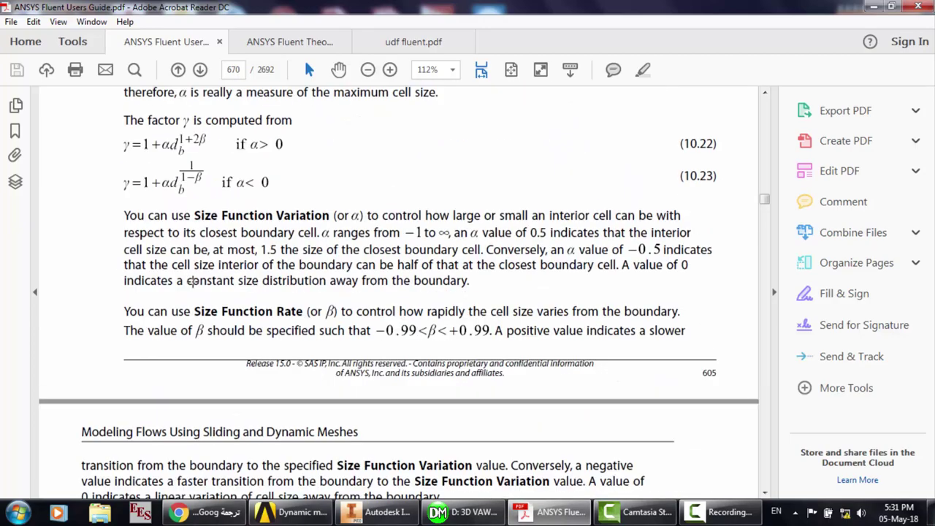
scroll(192, 282, "down", 15)
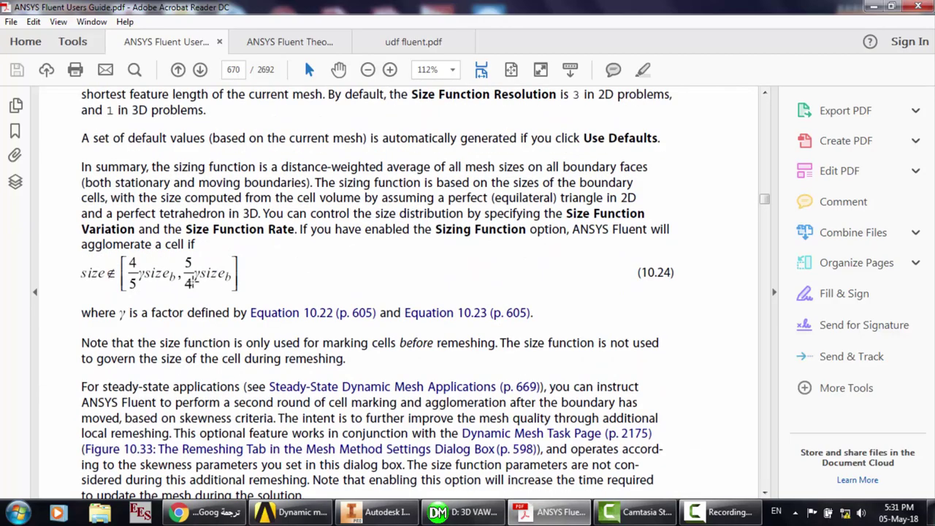
scroll(192, 281, "down", 10)
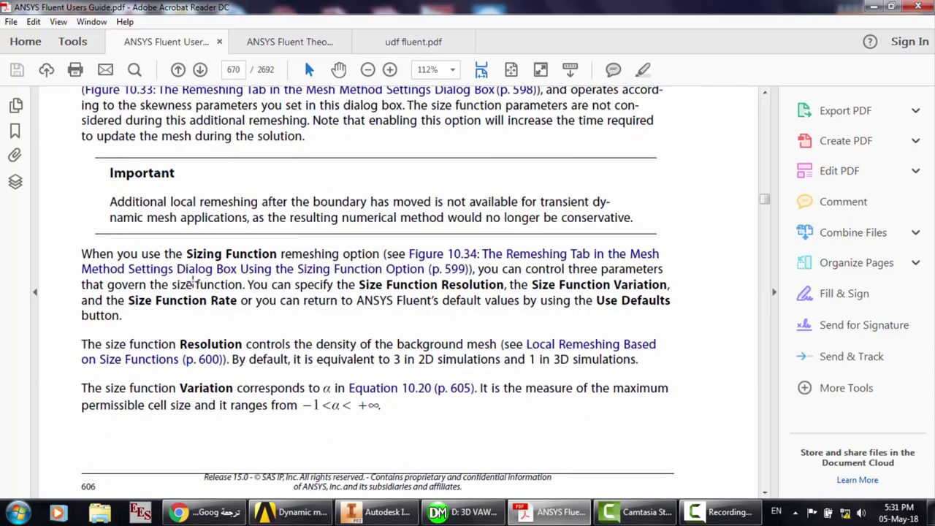
scroll(194, 281, "down", 8)
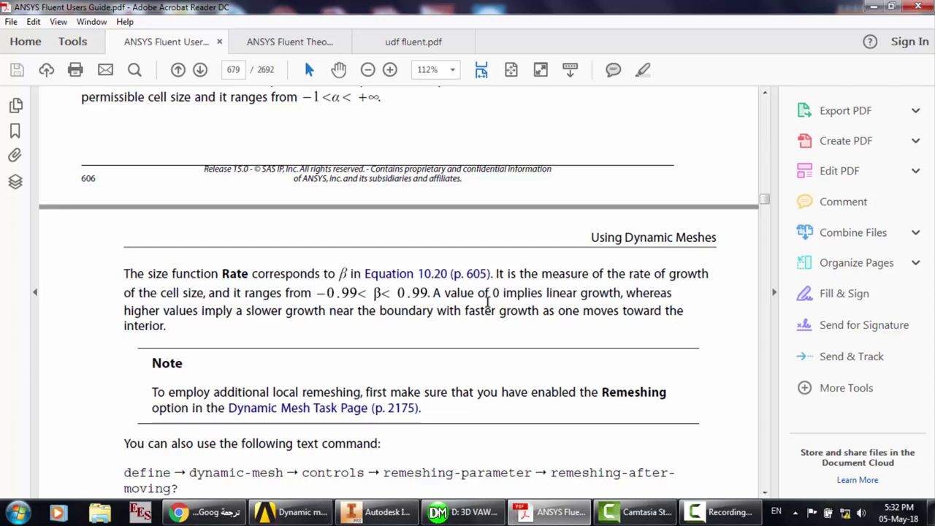
scroll(483, 282, "down", 5)
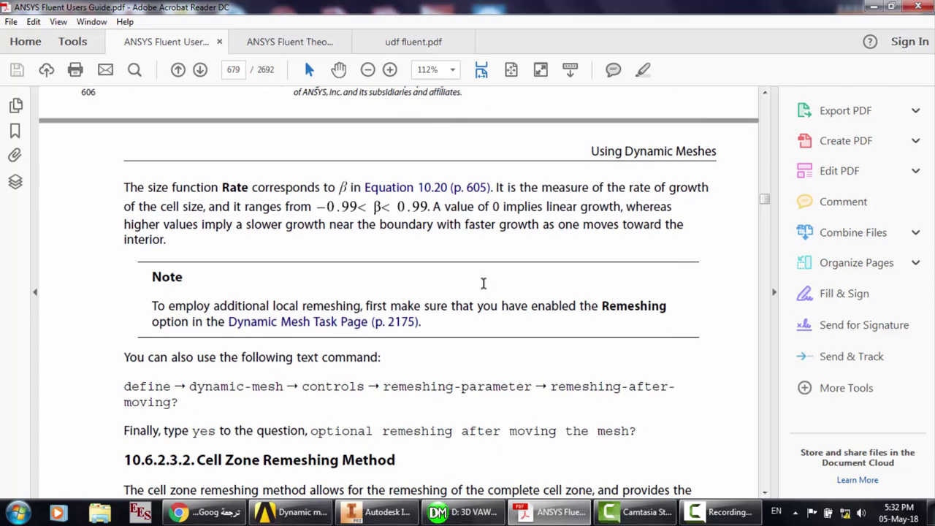
Review section 10.6.2.3.2 on cell zone remeshing and its limitations, the prism layer decomposition figures, and the CutCell zone remeshing method
scroll(482, 283, "down", 5)
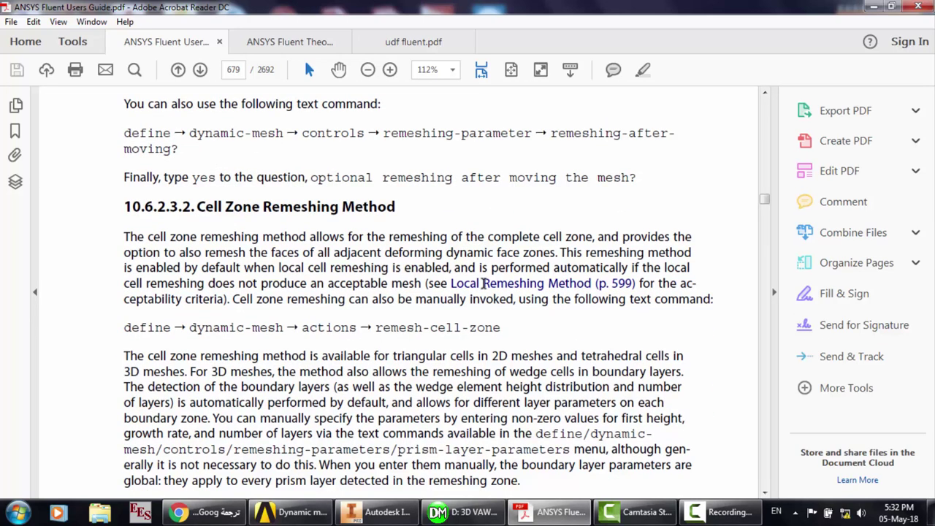
scroll(306, 239, "down", 20)
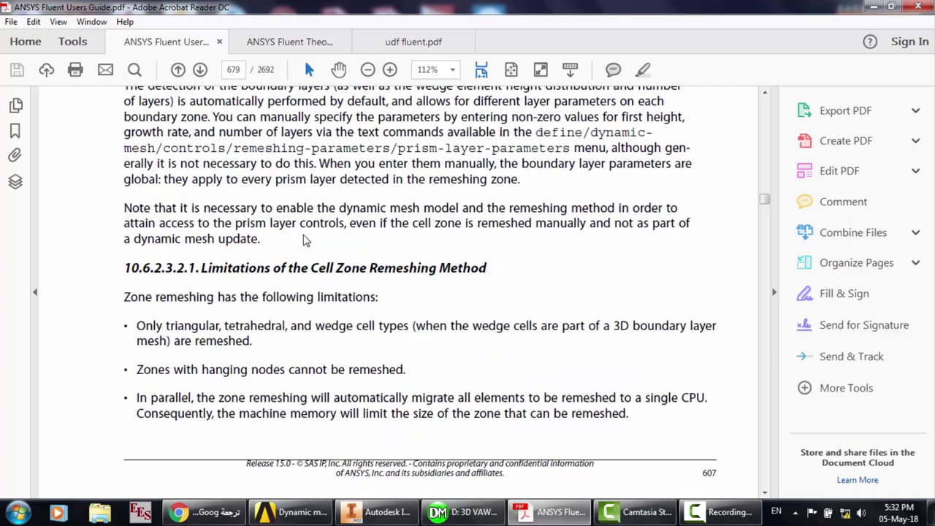
scroll(306, 240, "down", 20)
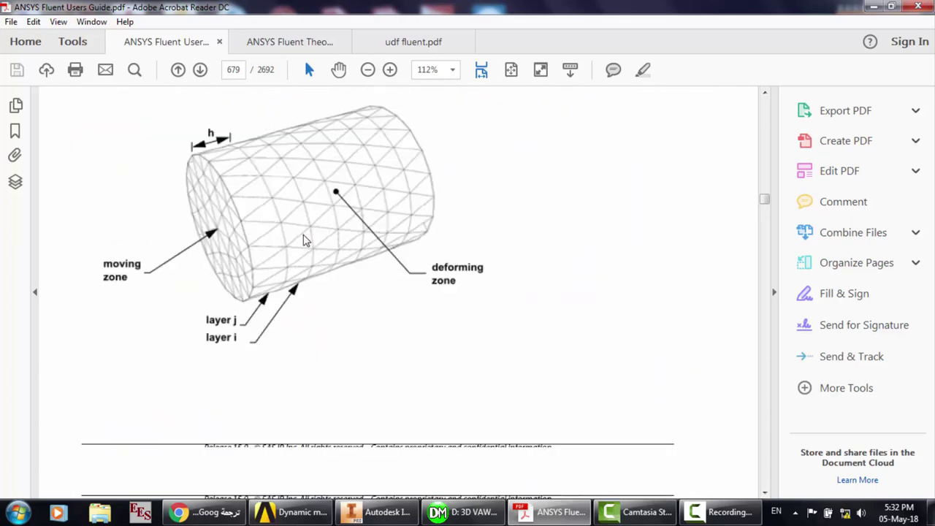
scroll(306, 239, "down", 20)
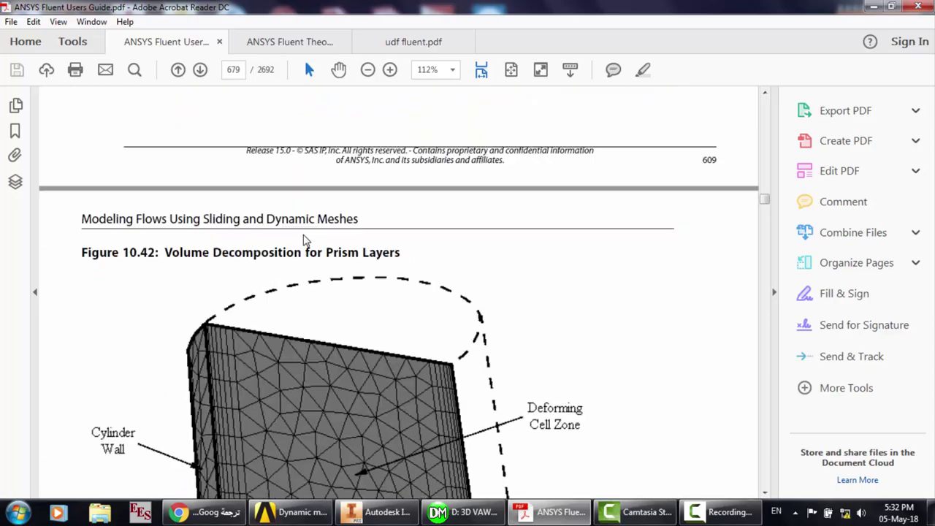
scroll(305, 241, "down", 20)
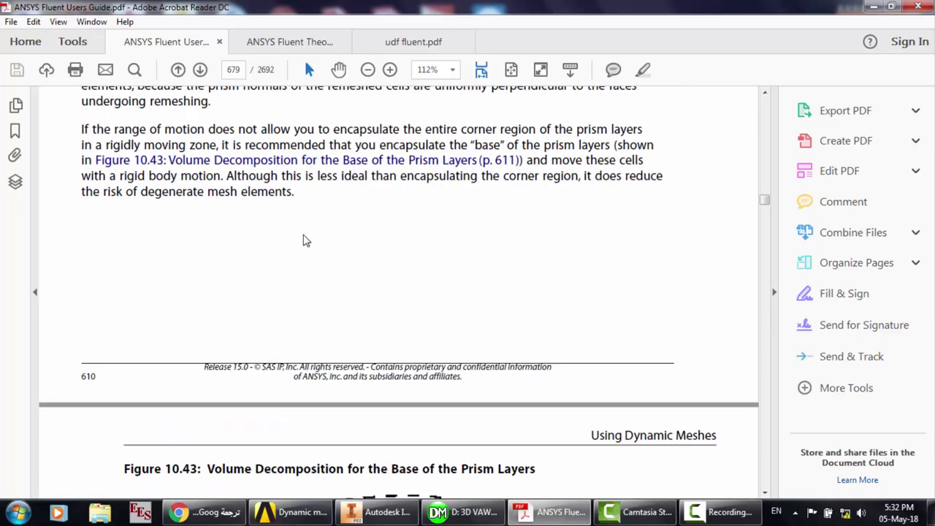
scroll(306, 239, "down", 20)
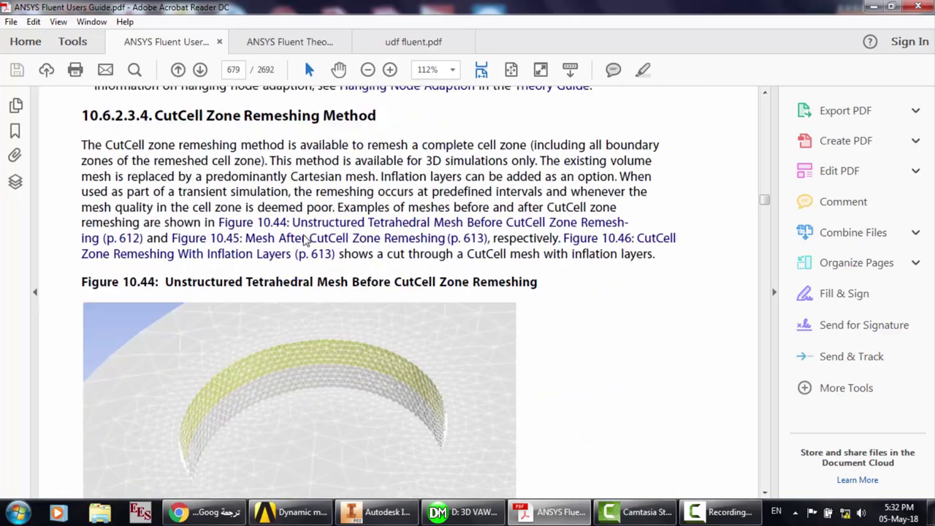
scroll(306, 240, "down", 20)
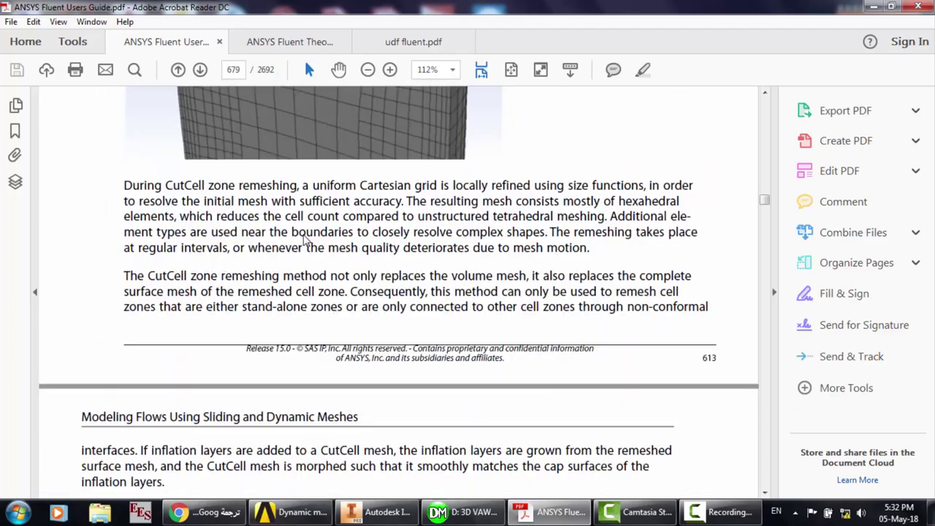
scroll(306, 239, "down", 20)
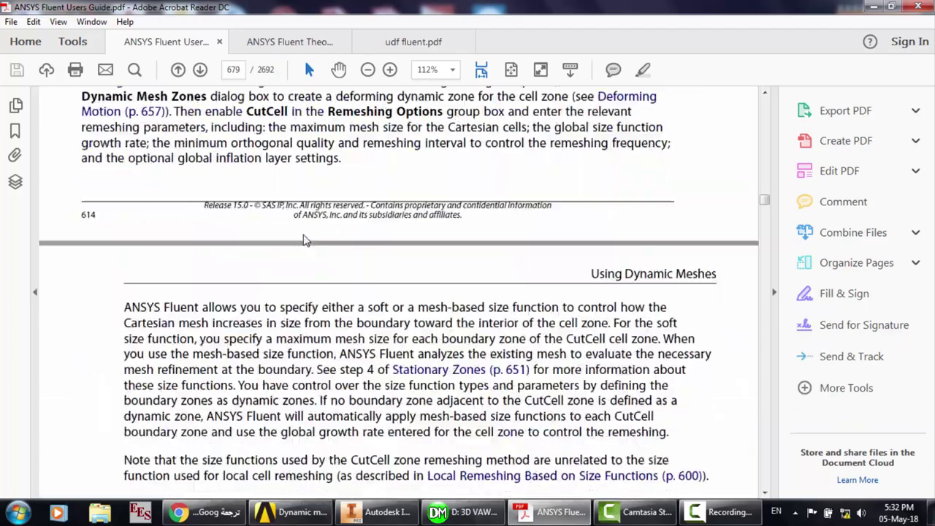
Review the 2.5D surface remeshing method, covering its applicability, the 2.5D model's remeshing parameters and the extruded gear pump geometry
scroll(306, 241, "down", 20)
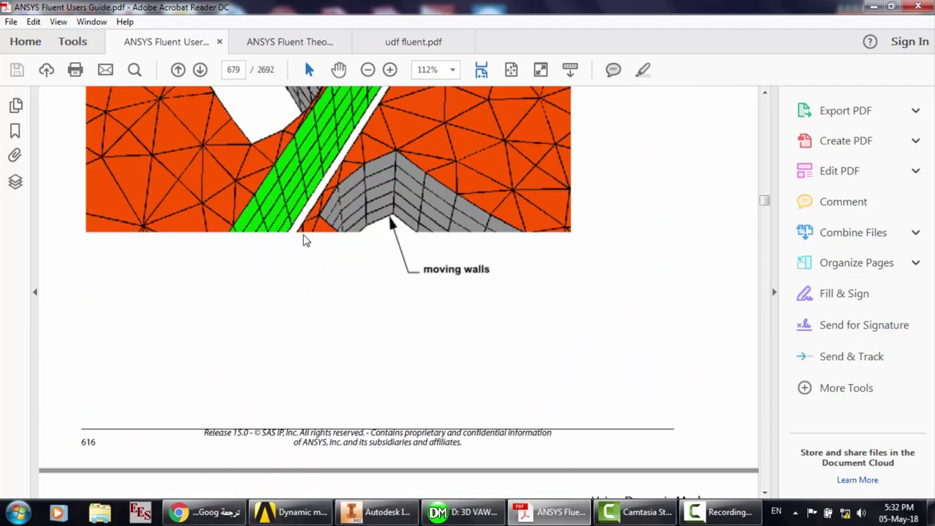
scroll(306, 241, "down", 10)
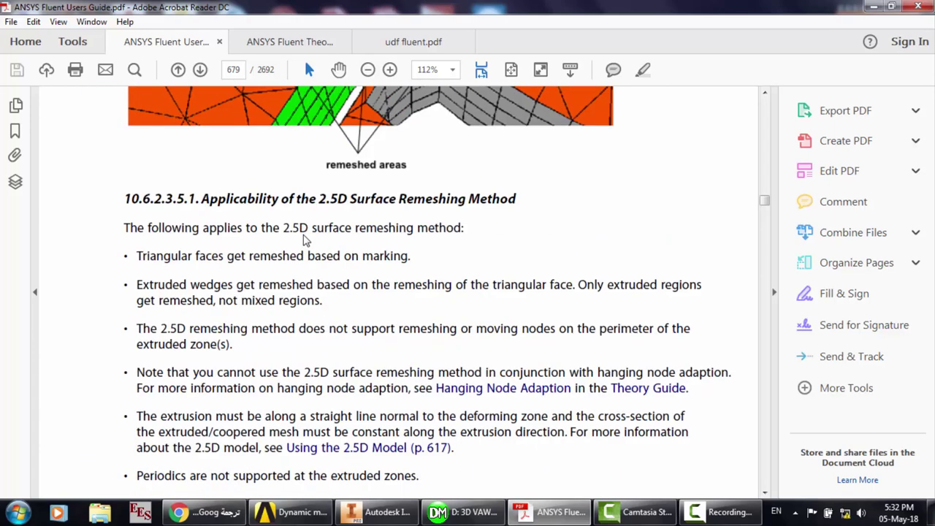
scroll(306, 241, "up", 4)
scroll(306, 241, "down", 10)
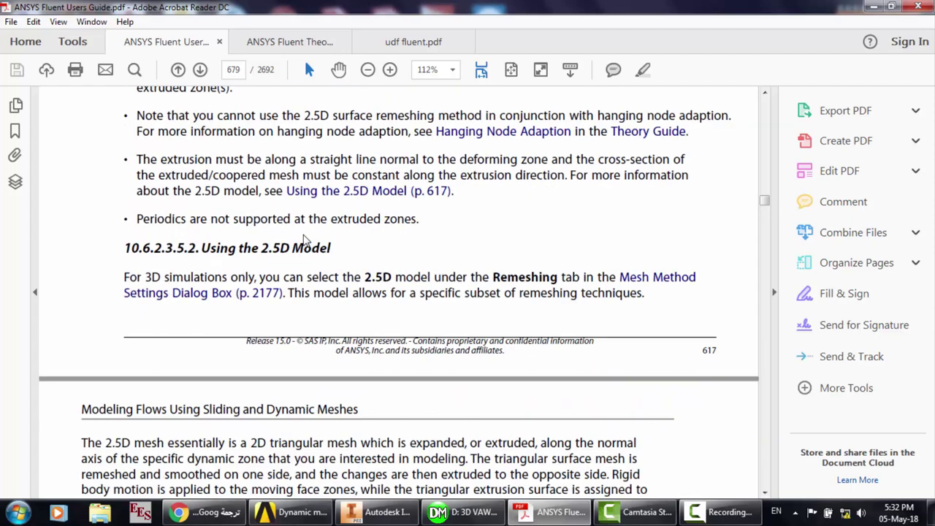
scroll(306, 241, "down", 18)
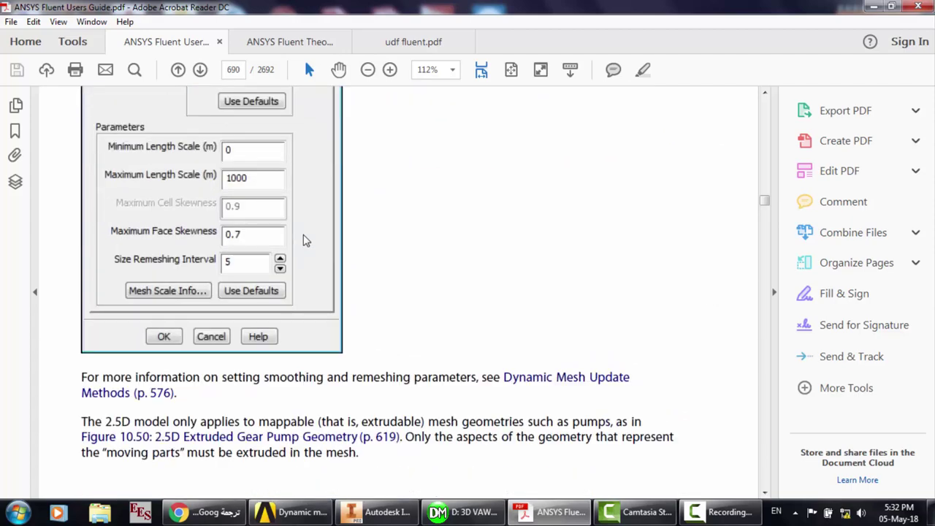
scroll(306, 241, "down", 15)
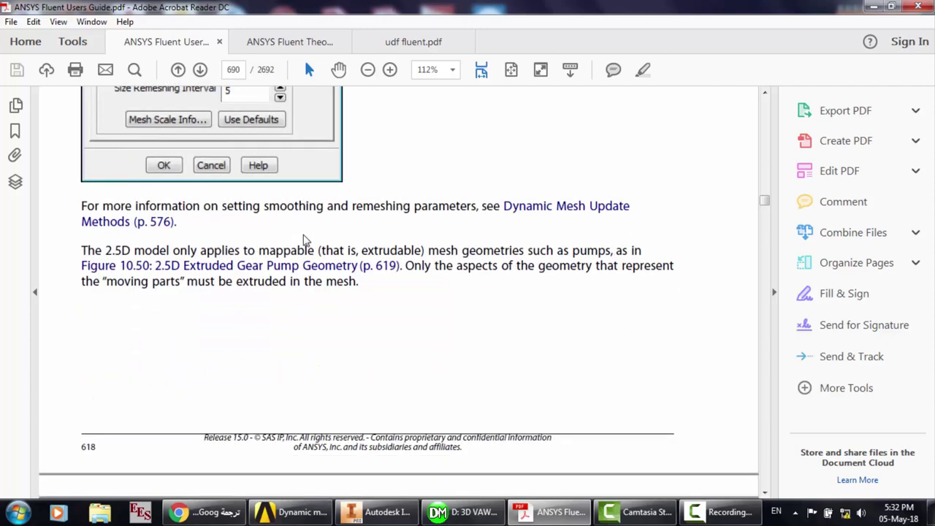
scroll(501, 291, "down", 12)
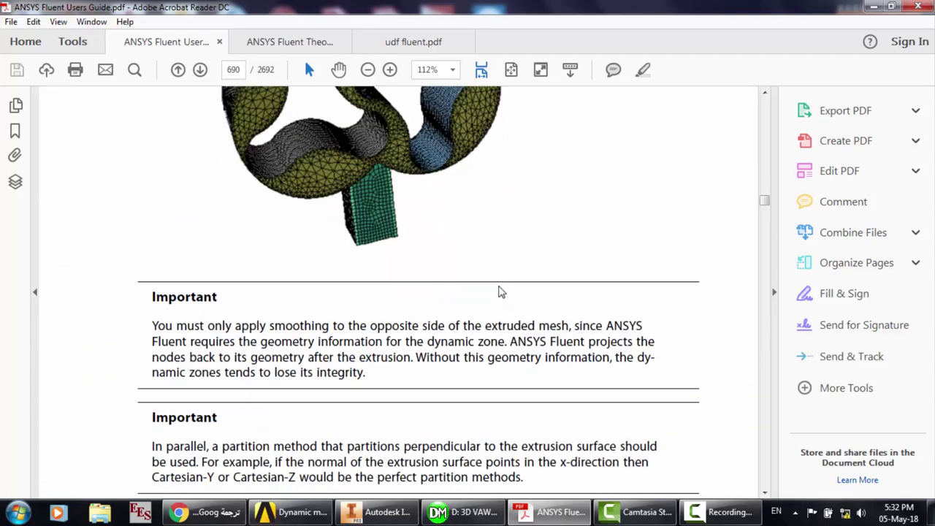
Review feature detection, the volume mesh update procedure and the In-Cylinder settings in Figure 10.51, and minimize the user guide
scroll(501, 290, "down", 20)
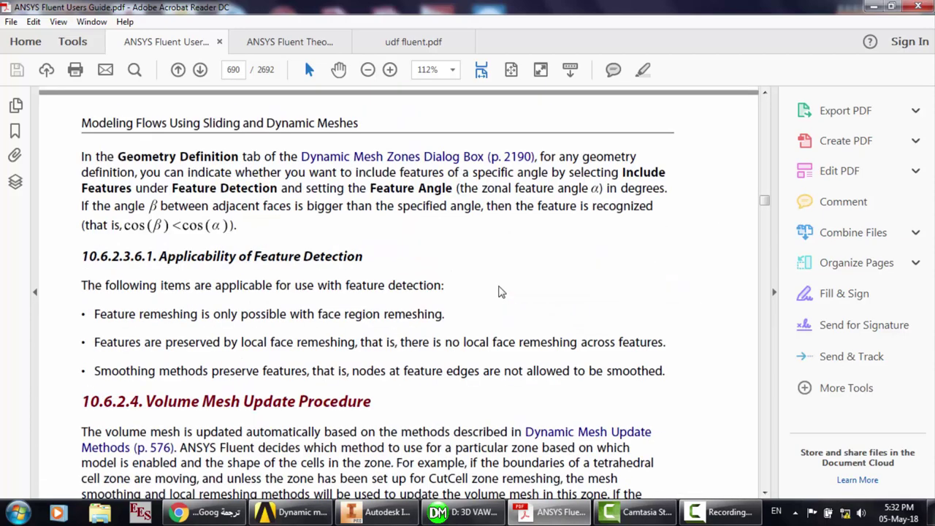
scroll(501, 291, "down", 15)
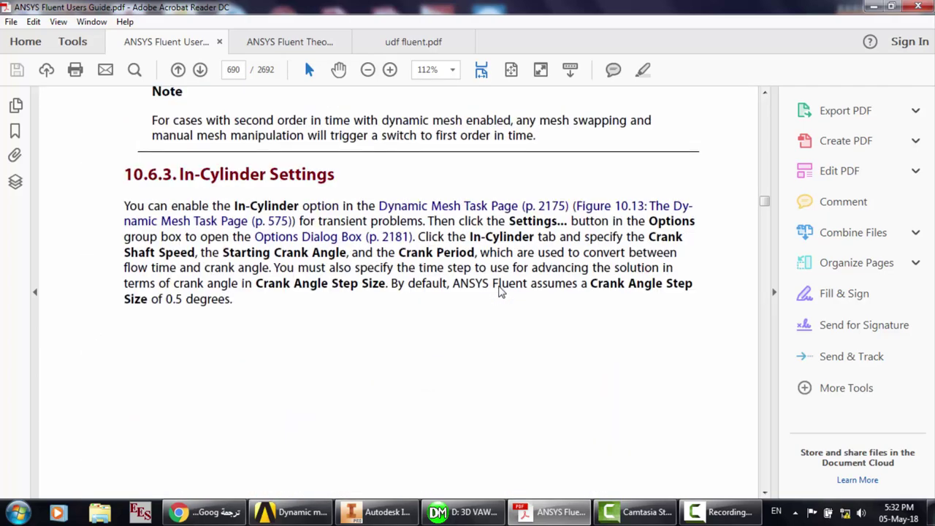
scroll(501, 290, "down", 10)
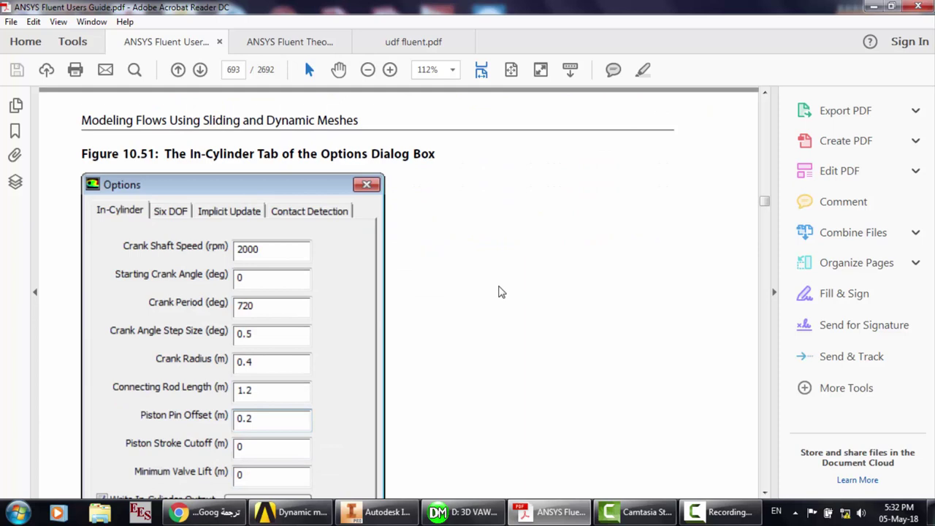
left_click(876, 7)
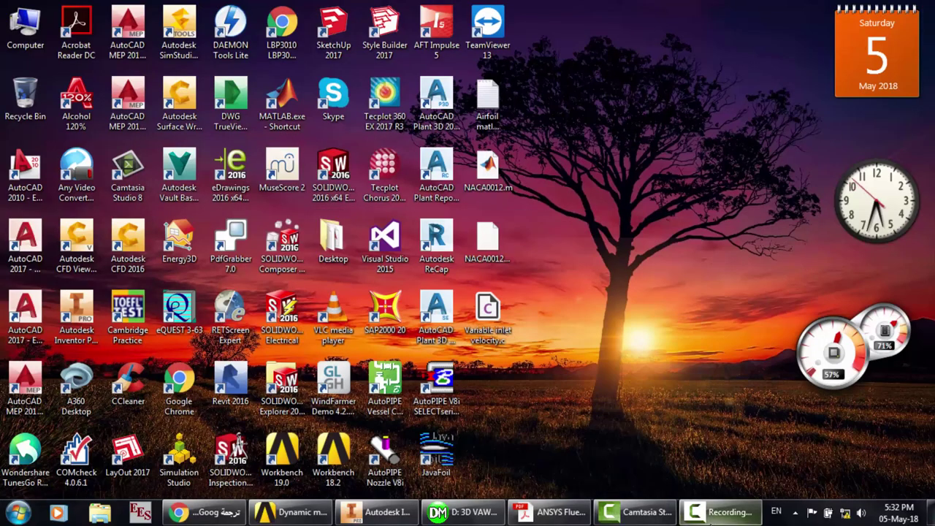
left_click(719, 512)
left_click(867, 445)
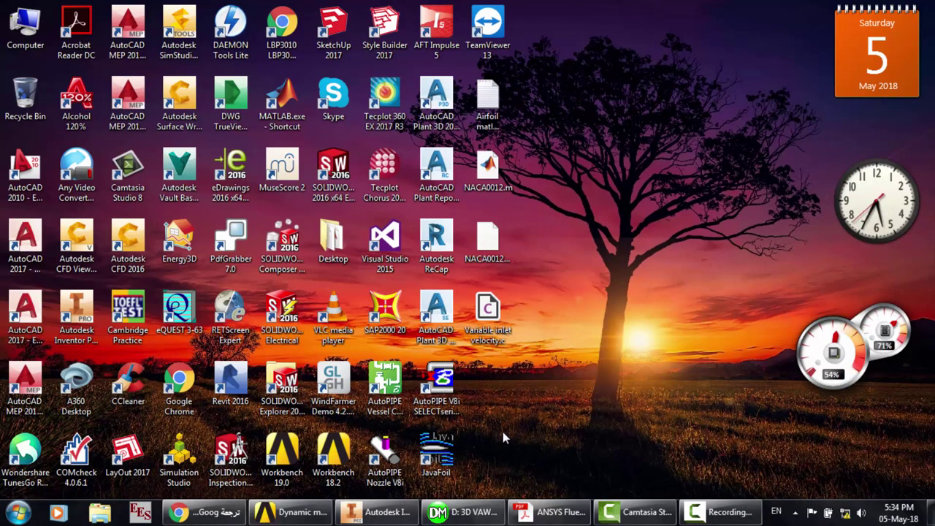
Switch to Inventor, open Sketch1 under Extrusion2 in Airfoil.ipt, and examine the upper airfoil where its strut meets the profile
left_click(402, 515)
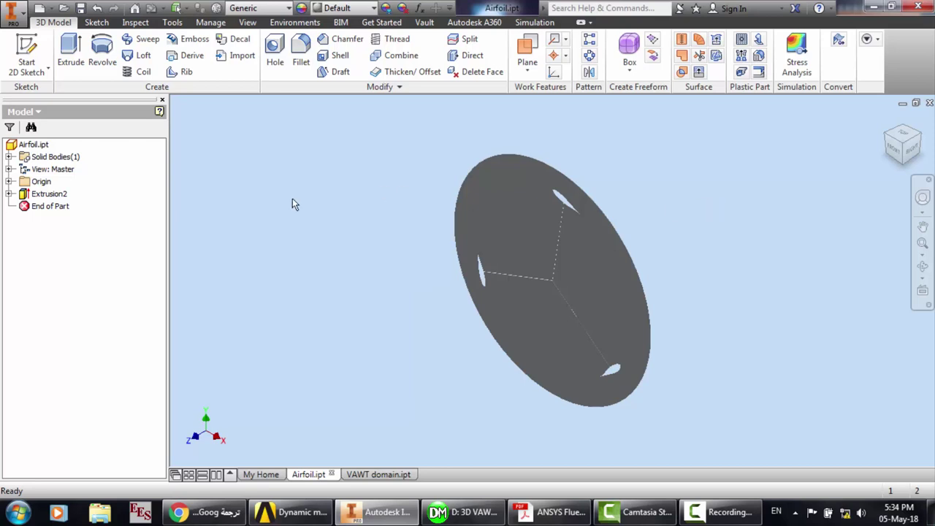
left_click(8, 194)
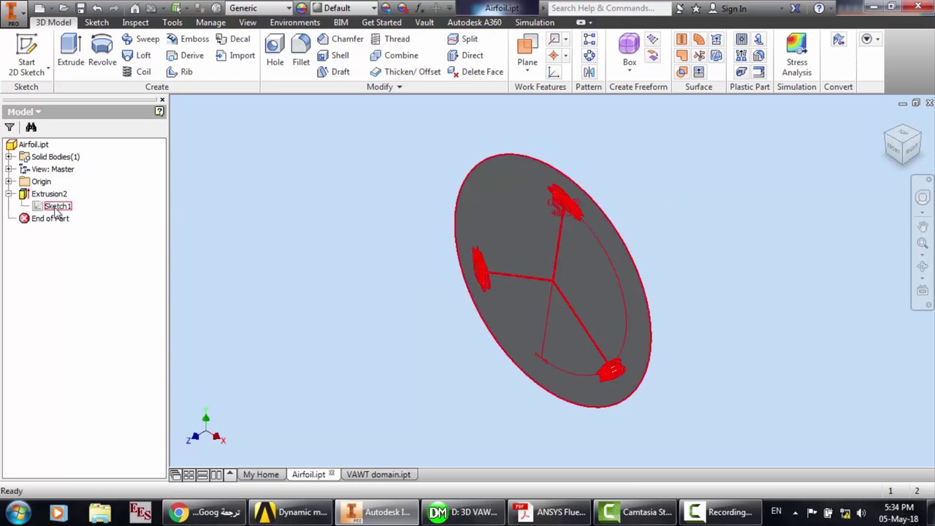
left_click(57, 208)
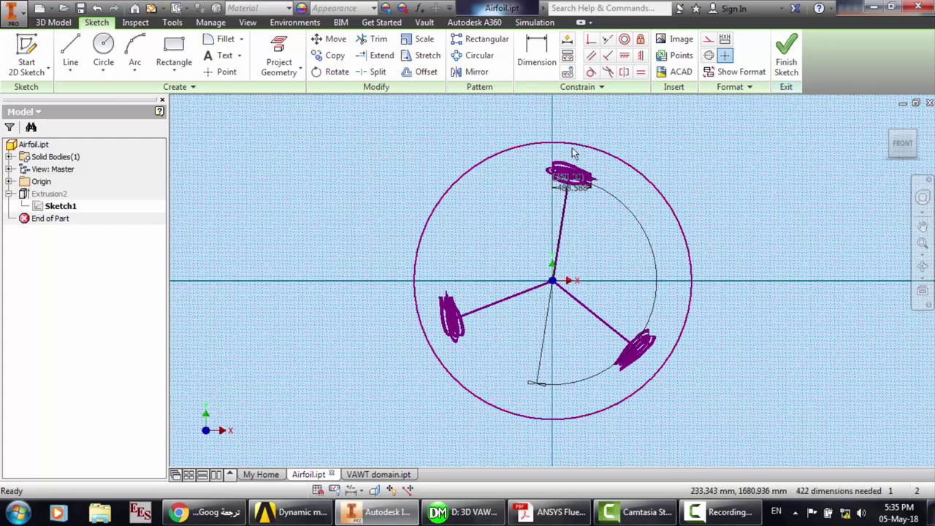
scroll(572, 148, "up", 3)
scroll(563, 244, "up", 3)
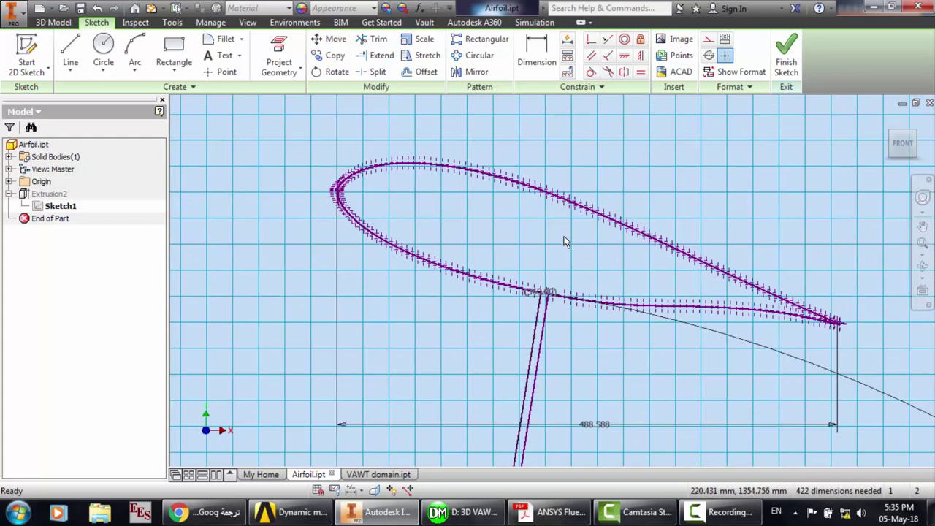
scroll(540, 321, "up", 3)
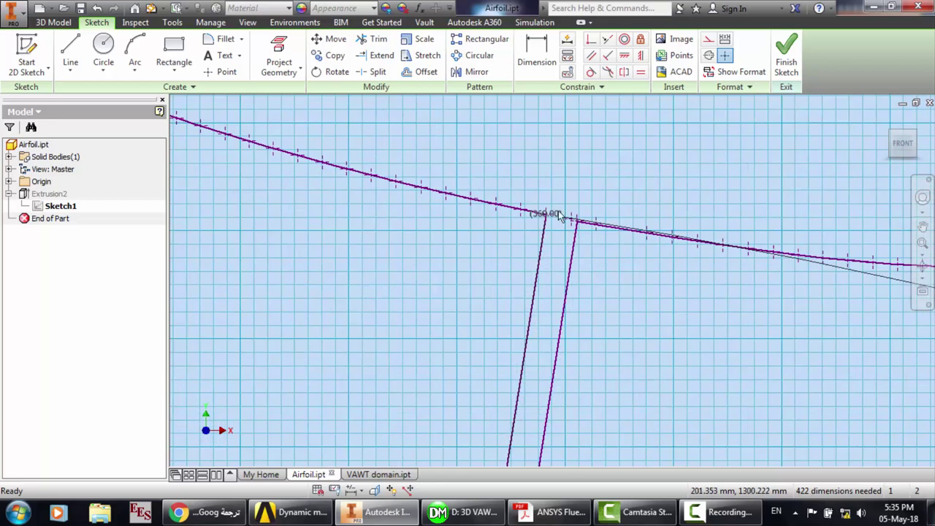
Switch to Chrome and open google.com.eg in a new browser tab
left_click(205, 511)
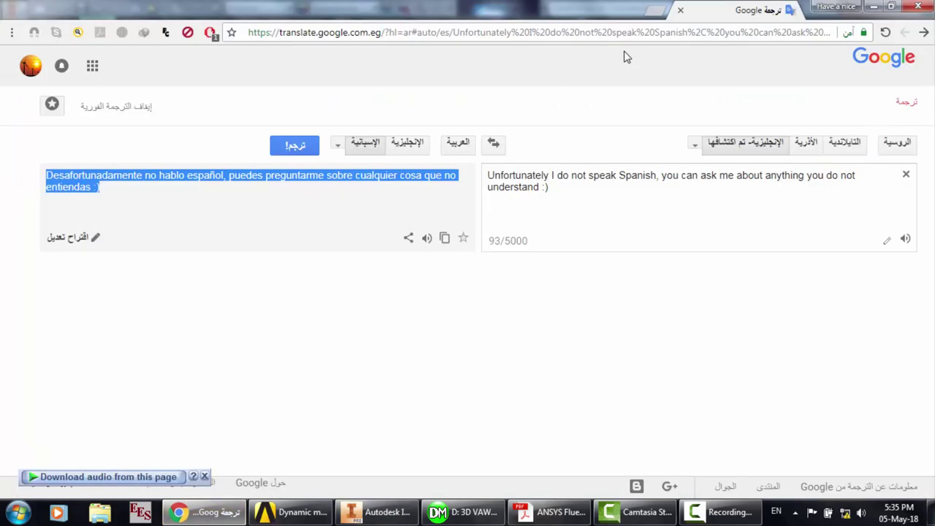
left_click(655, 13)
type("google.com.eg")
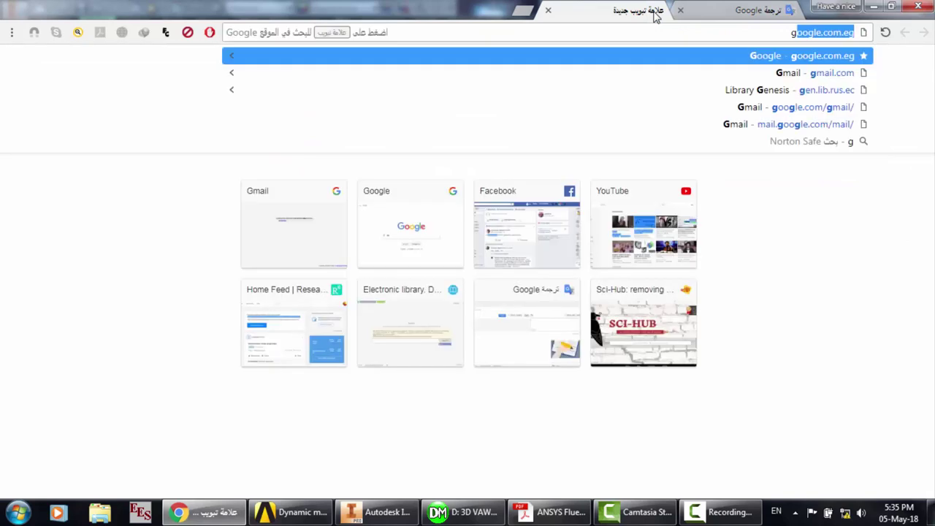
key("Return")
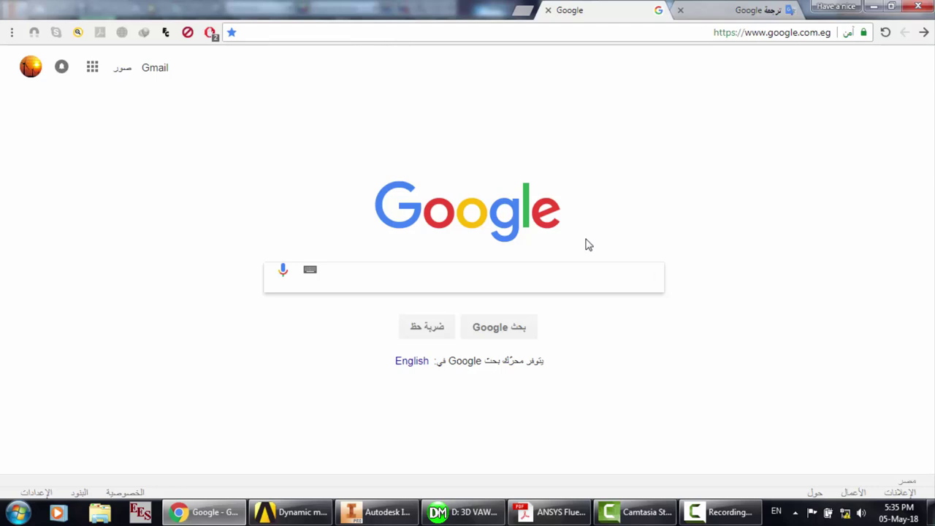
Search Google for "vertical axis wind turbine"
type("vawt")
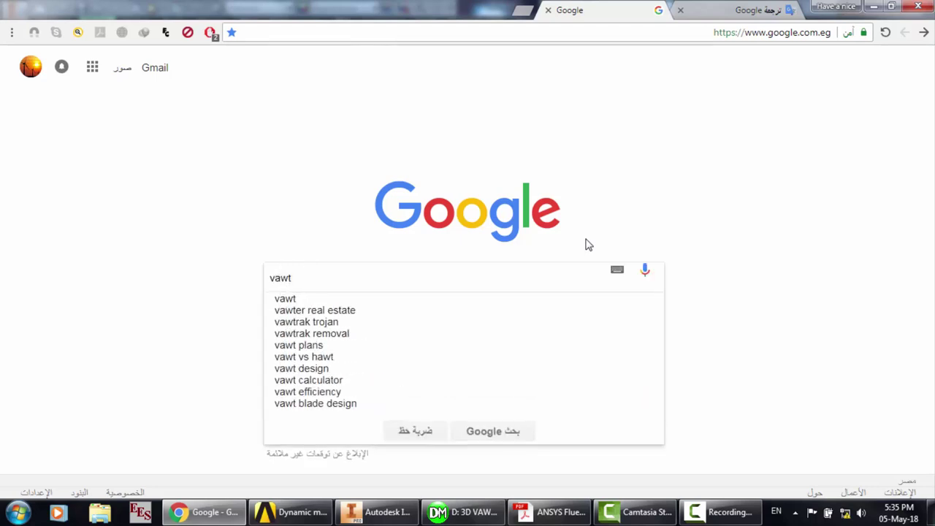
key("ctrl+a")
type("v")
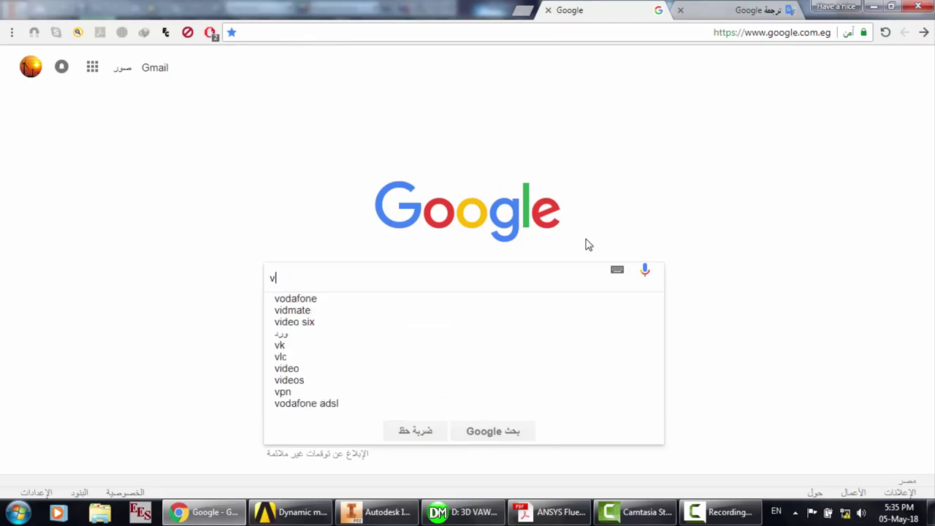
type("ertical axisi w")
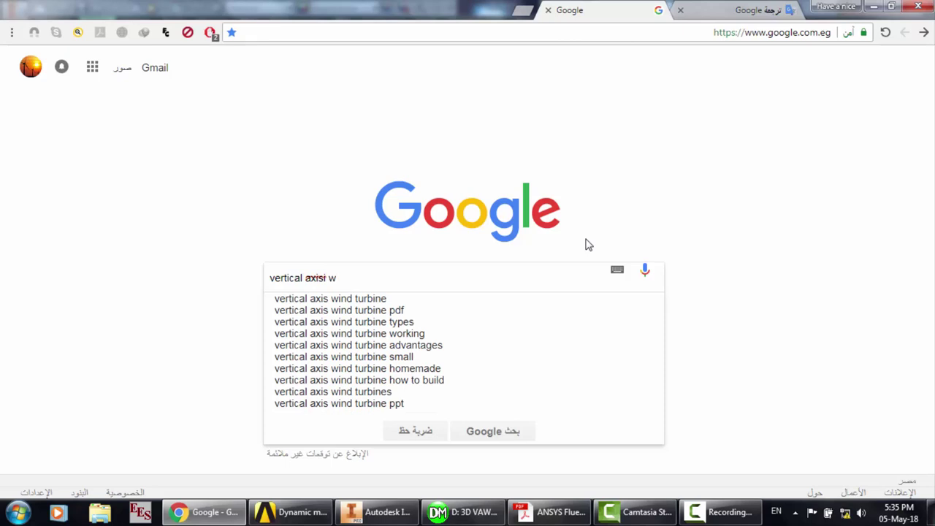
key("Down")
key("Return")
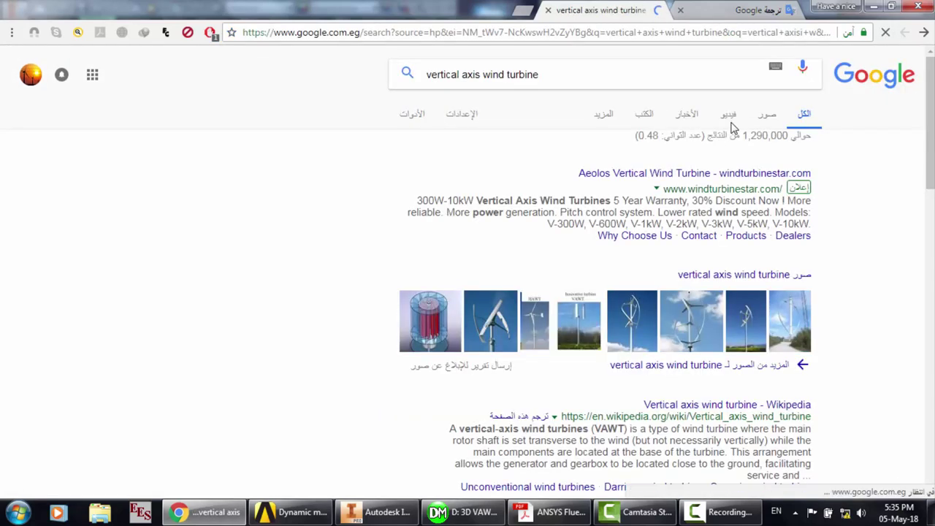
Show the image results and enlarge the Alibaba picture of the 2kw straight-bladed turbine to examine its support struts
left_click(767, 117)
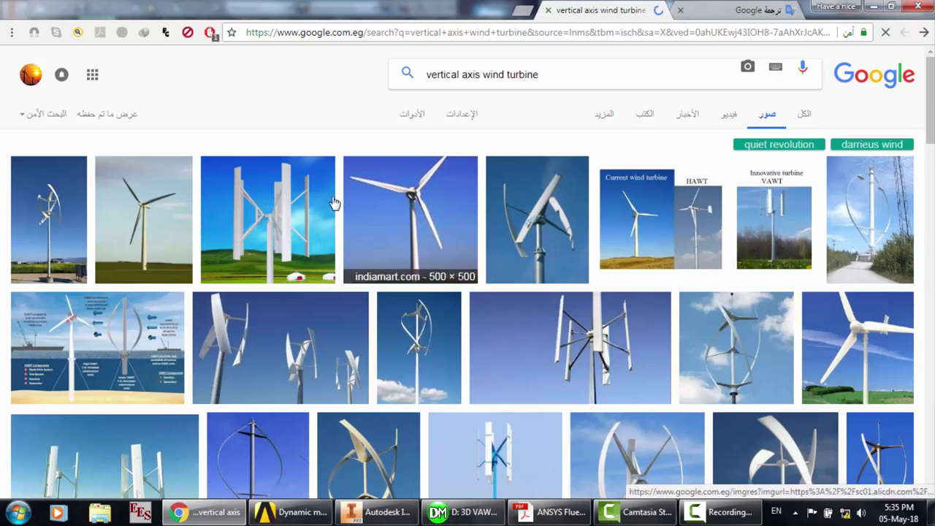
left_click(272, 203)
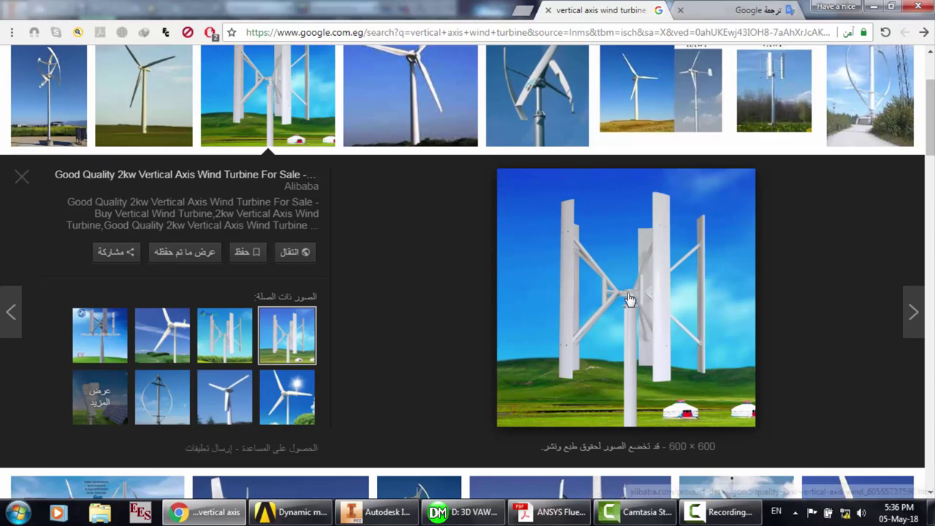
scroll(522, 217, "up", 2)
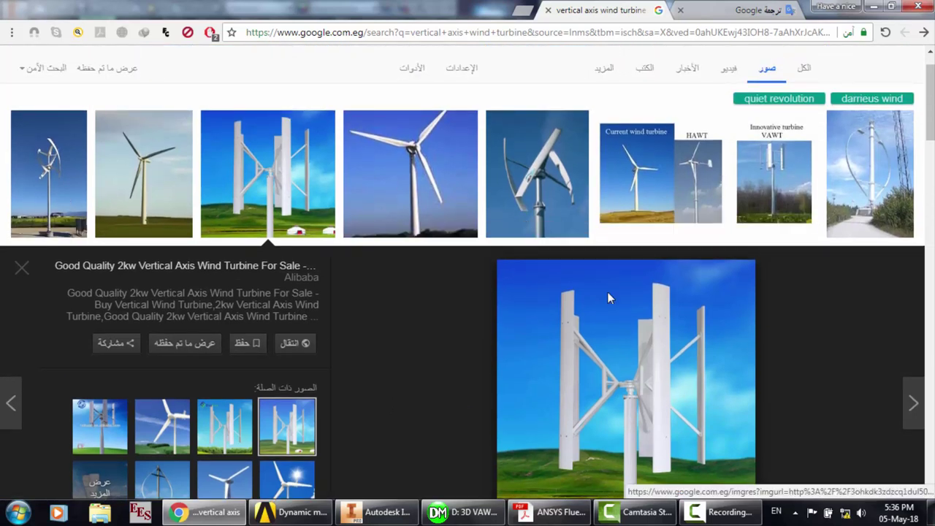
Switch to Inventor and examine the whole rotor sketch and the joint between the upper airfoil and its strut
left_click(379, 511)
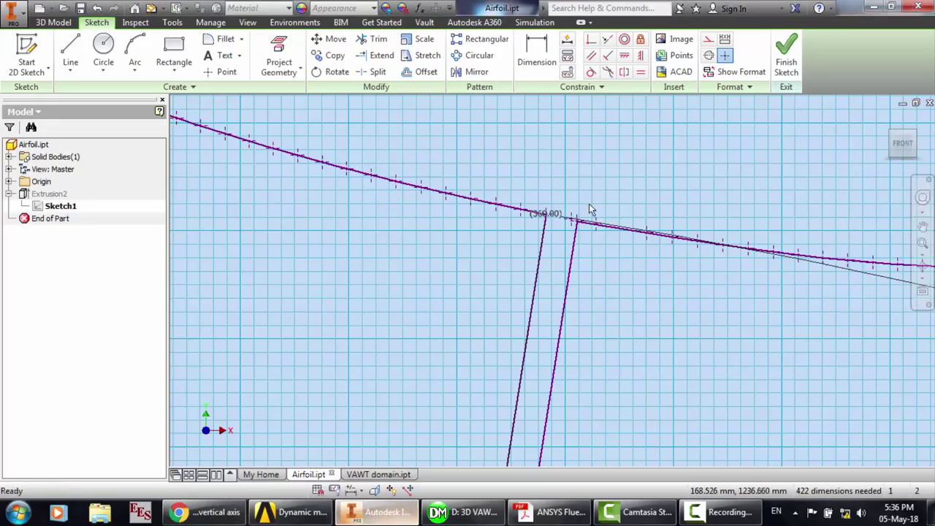
scroll(589, 203, "down", 8)
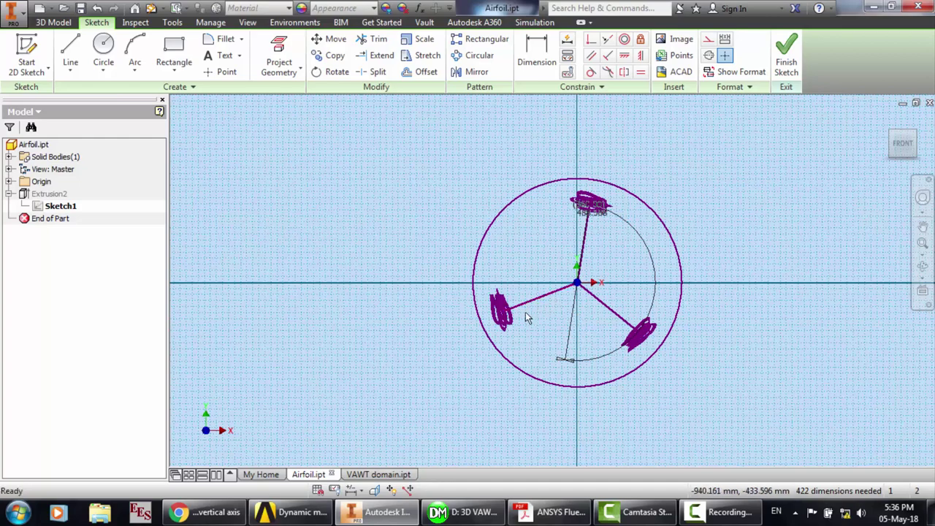
scroll(588, 205, "up", 10)
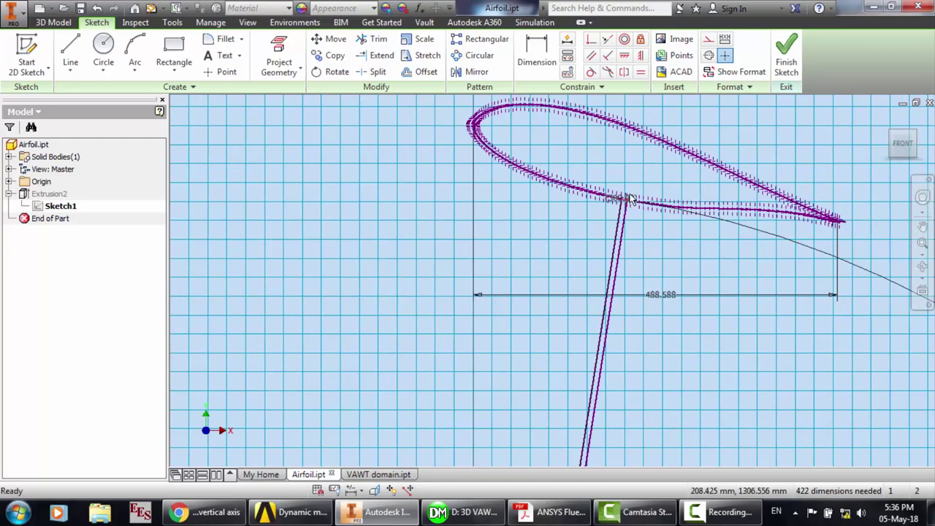
scroll(629, 198, "up", 5)
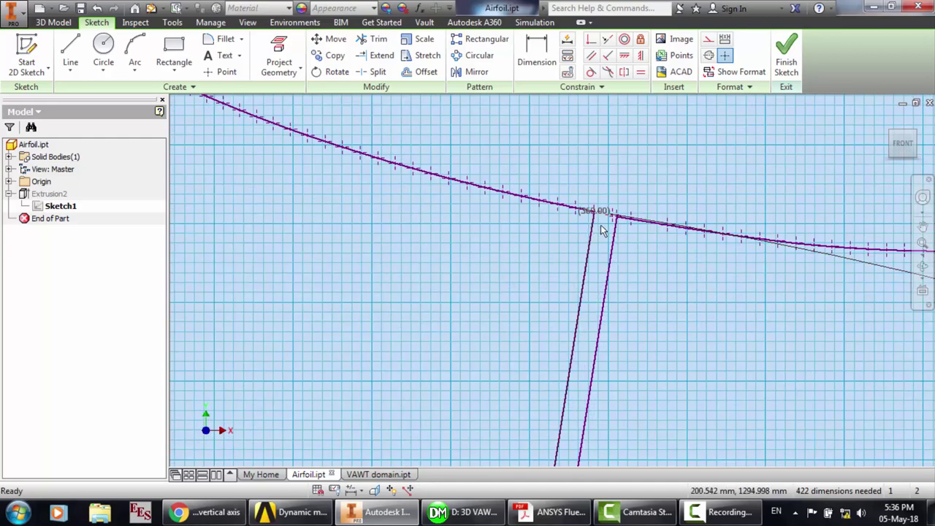
scroll(618, 219, "down", 10)
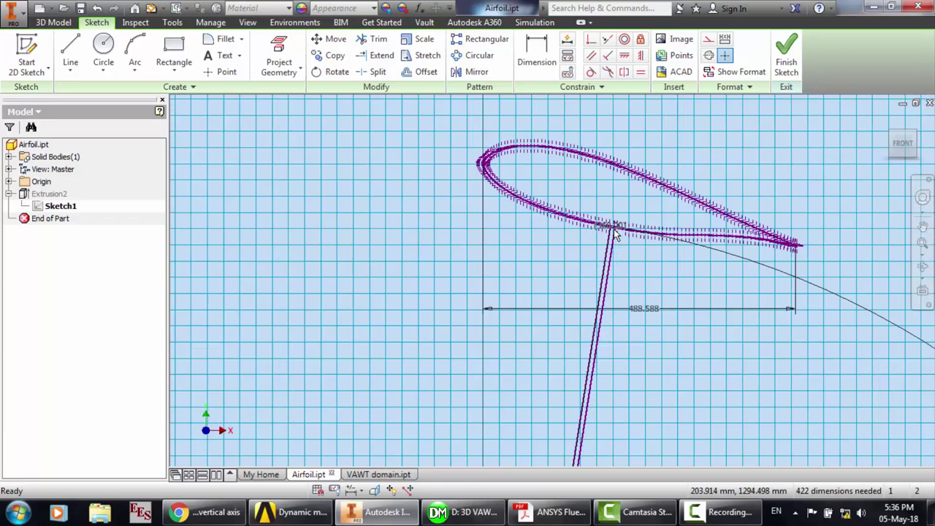
Close the vertical axis wind turbine search tab in Chrome and return to the Airfoil.ipt sketch in Inventor
left_click(205, 512)
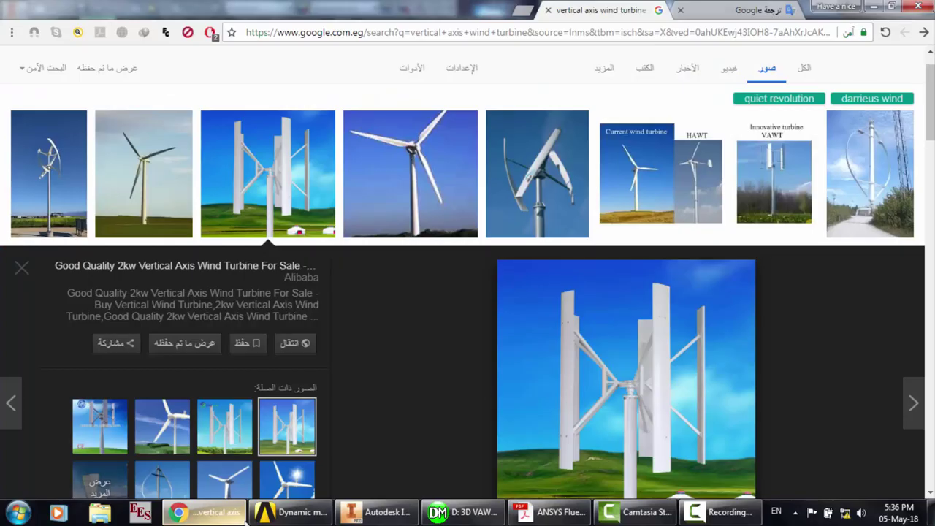
left_click(548, 11)
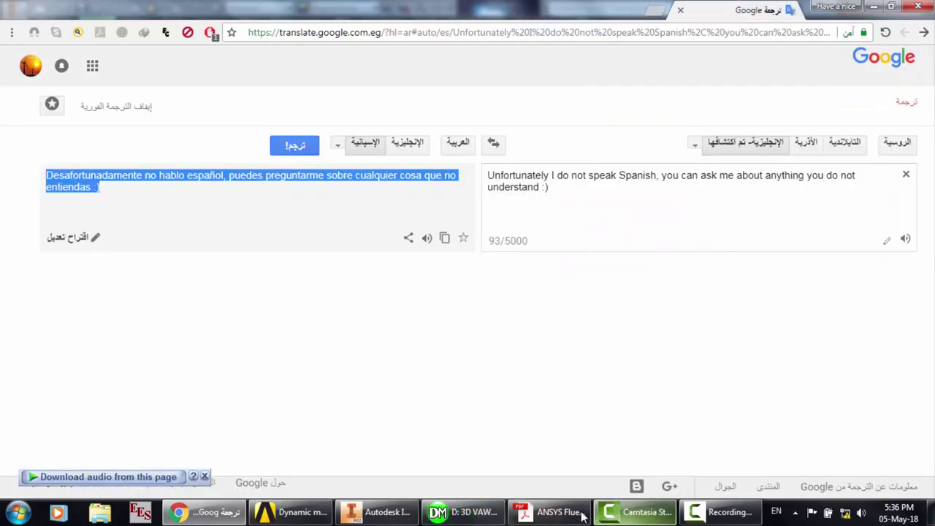
left_click(377, 512)
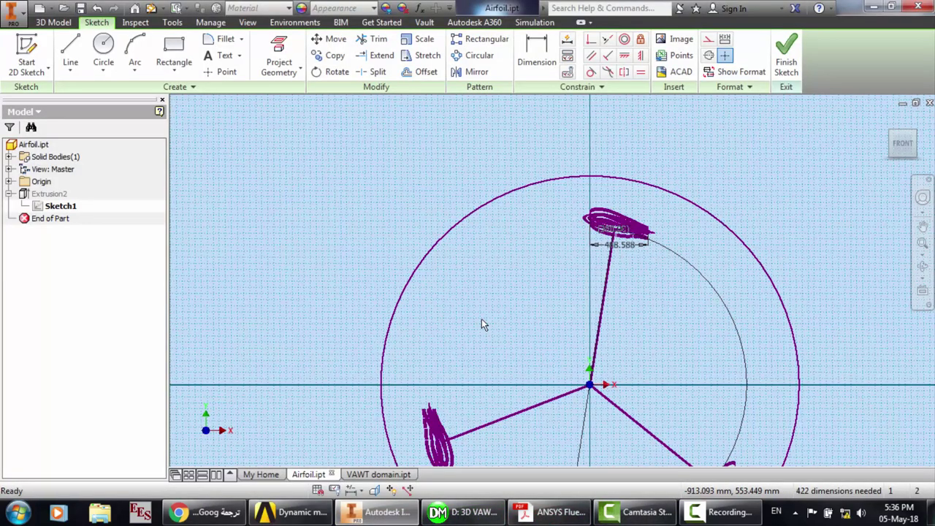
Examine the central hub where the three struts meet and the strut's connection to the lower-right airfoil
scroll(481, 318, "down", 5)
scroll(553, 385, "up", 6)
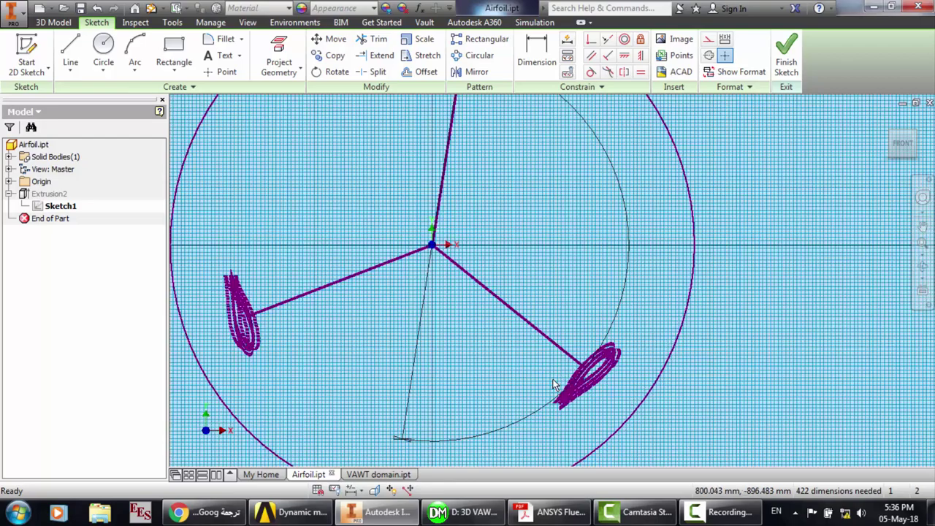
scroll(435, 244, "up", 3)
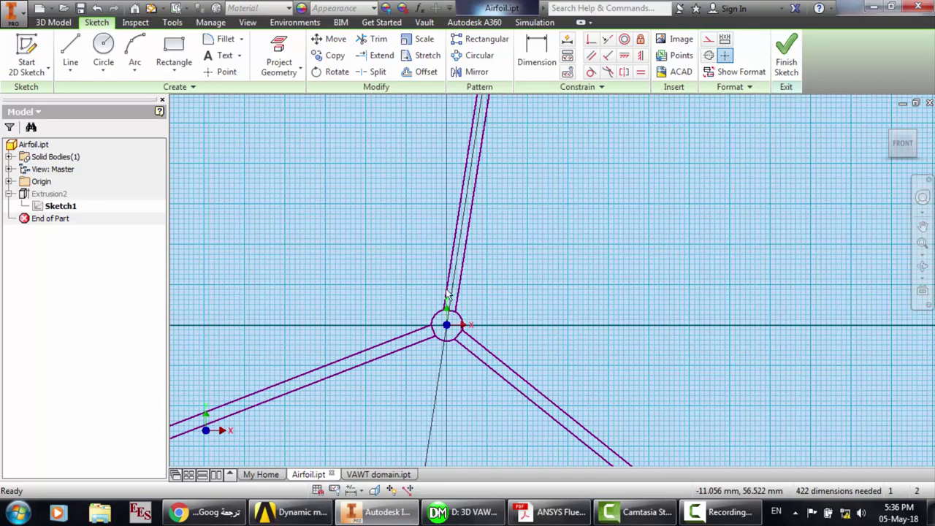
scroll(449, 309, "up", 4)
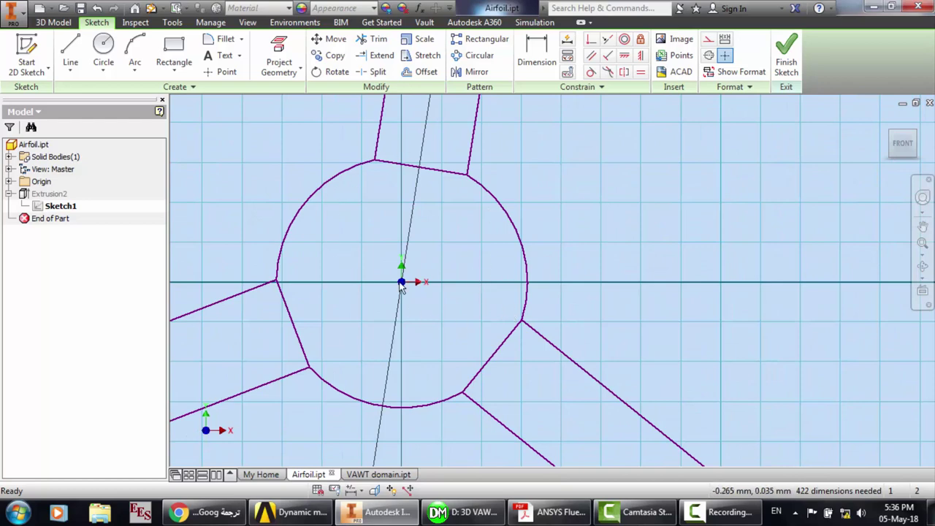
scroll(401, 287, "down", 5)
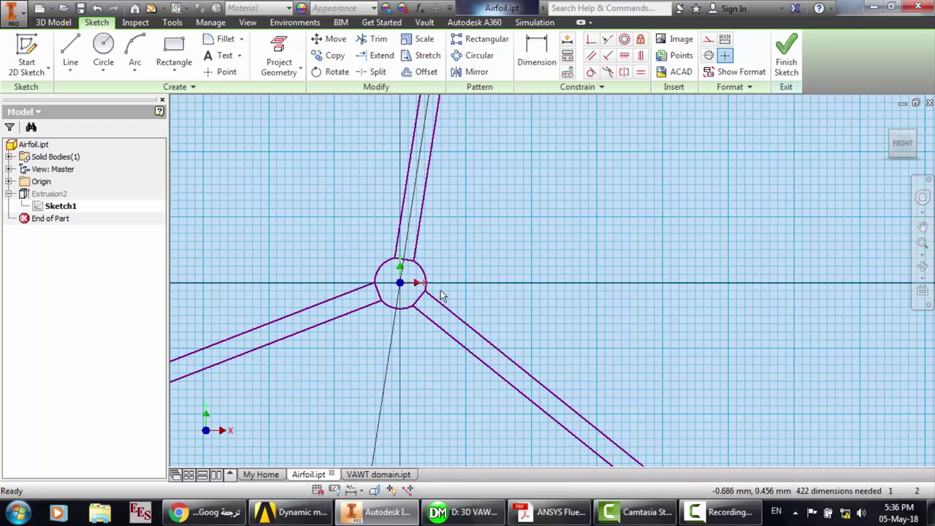
scroll(467, 307, "down", 2)
scroll(468, 307, "down", 6)
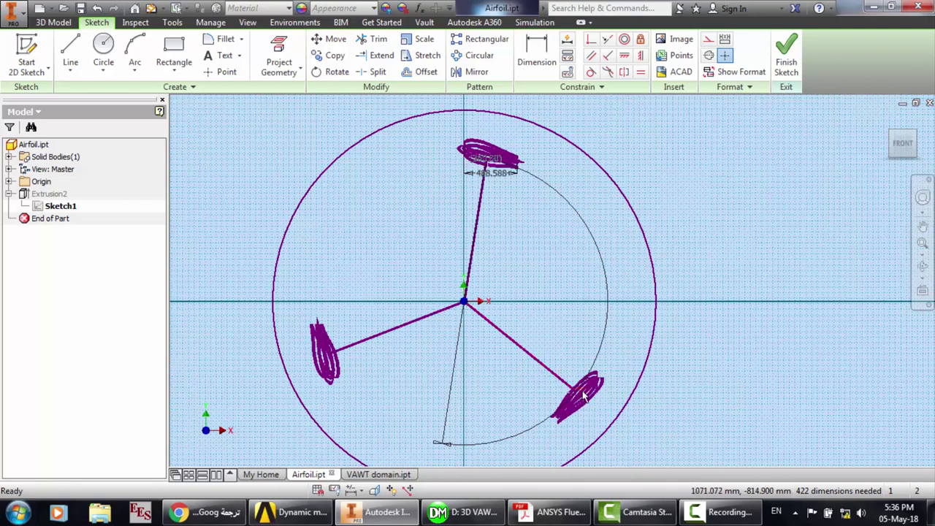
scroll(549, 392, "up", 6)
scroll(501, 411, "up", 3)
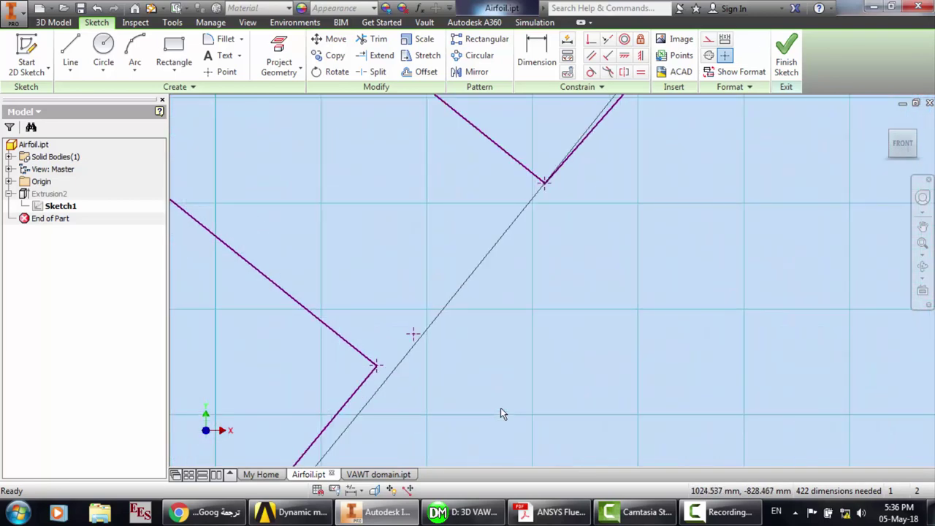
scroll(500, 409, "down", 5)
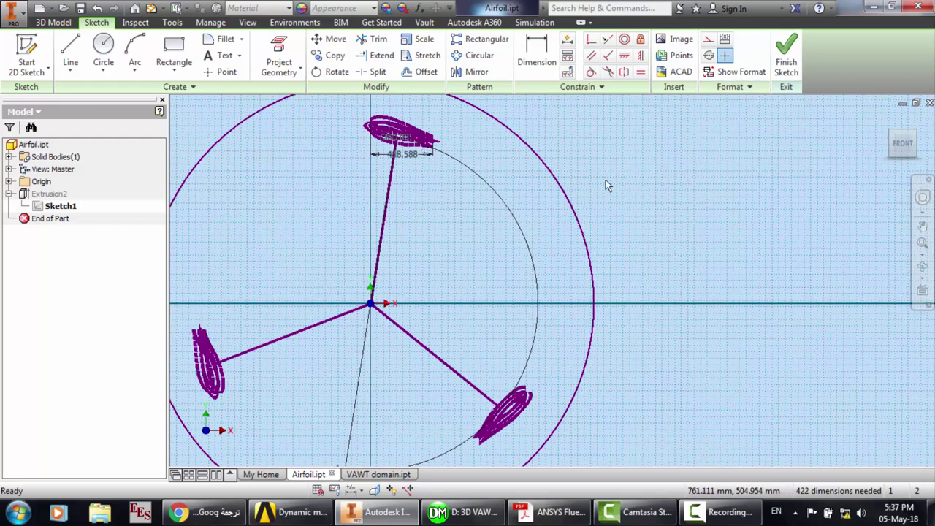
Finish editing Sketch1 and collapse Extrusion2 in the model tree
left_click(787, 66)
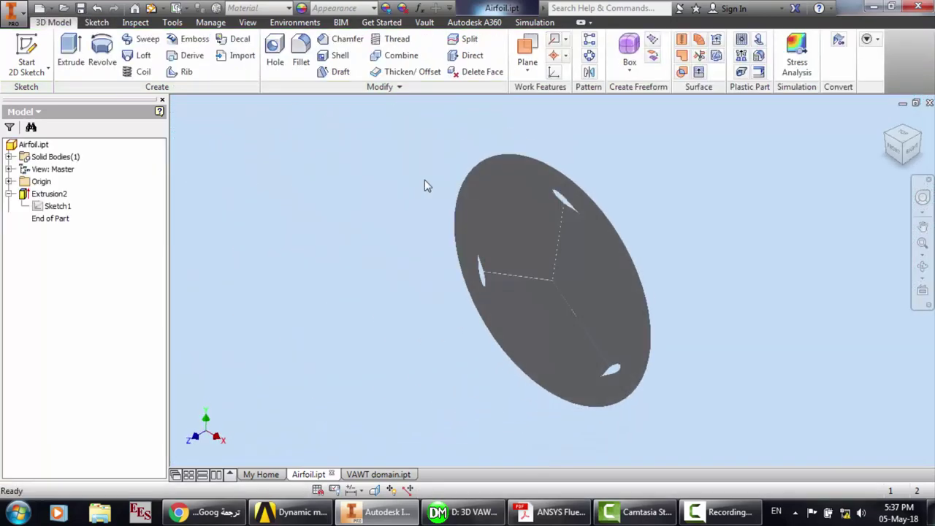
left_click(8, 194)
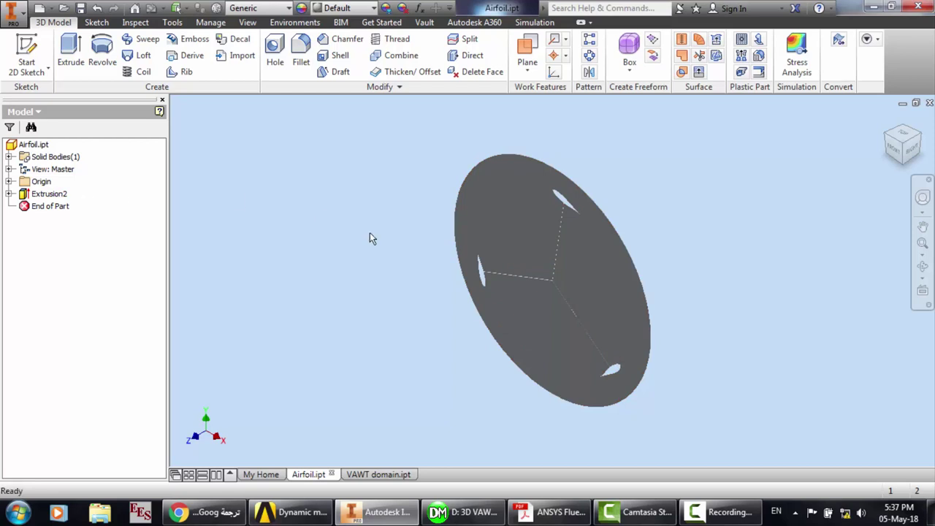
Export the airfoil part in CAD format to the Desktop as a STEP file named 3D VAWT
left_click(22, 8)
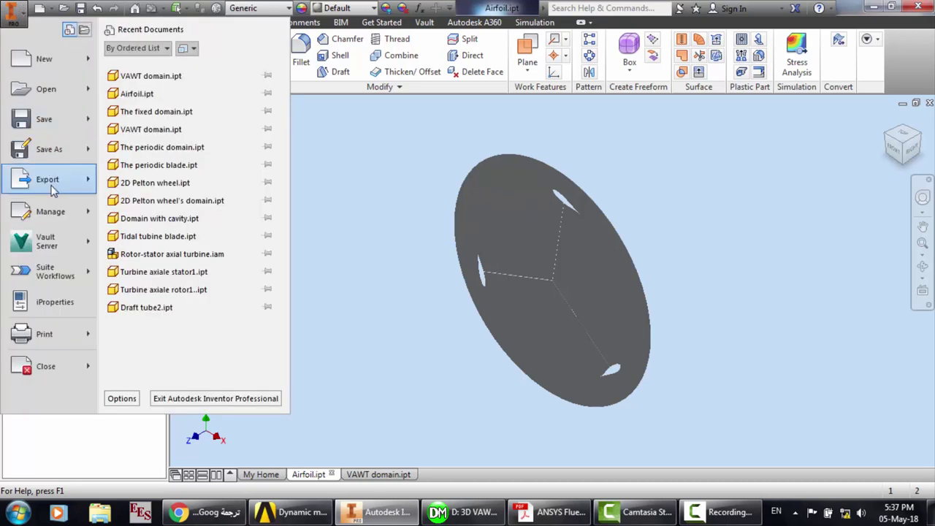
mouse_move(52, 188)
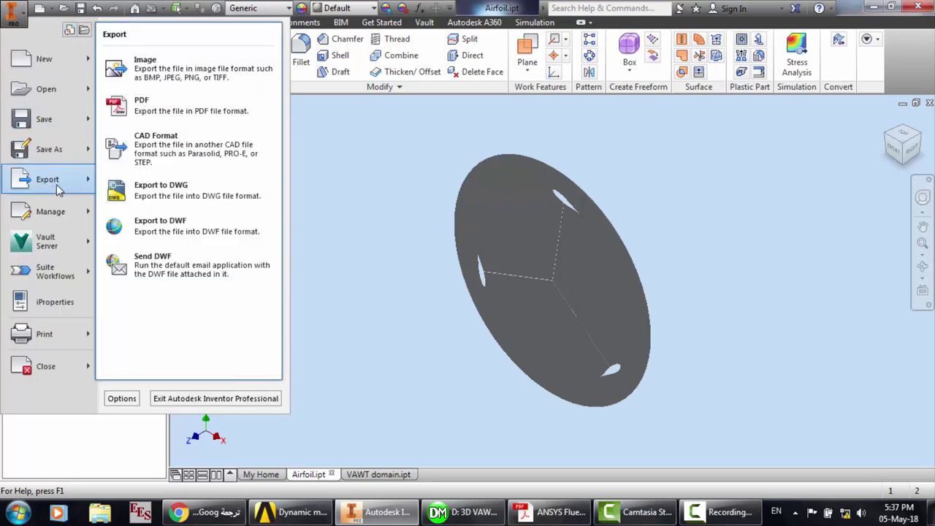
left_click(157, 162)
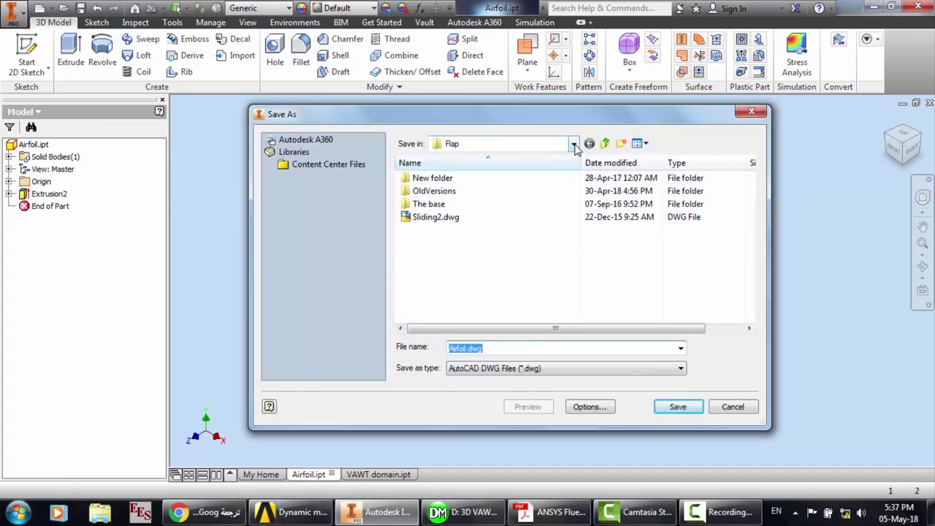
left_click(574, 146)
left_click(502, 166)
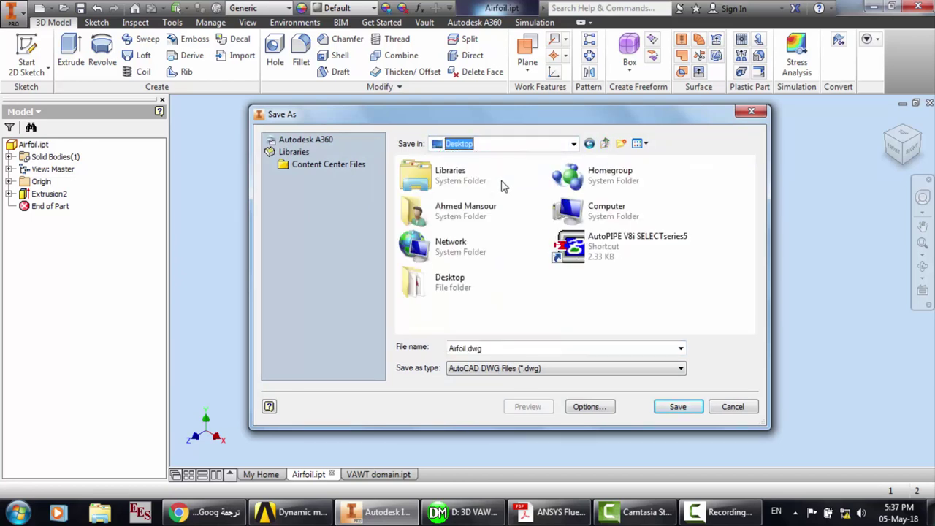
left_click(491, 347)
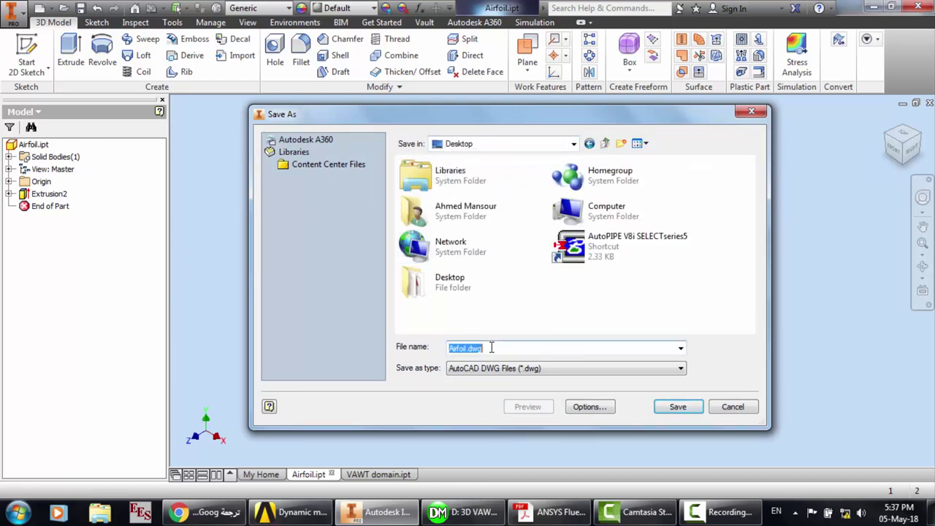
type("3D VAWT")
left_click(496, 369)
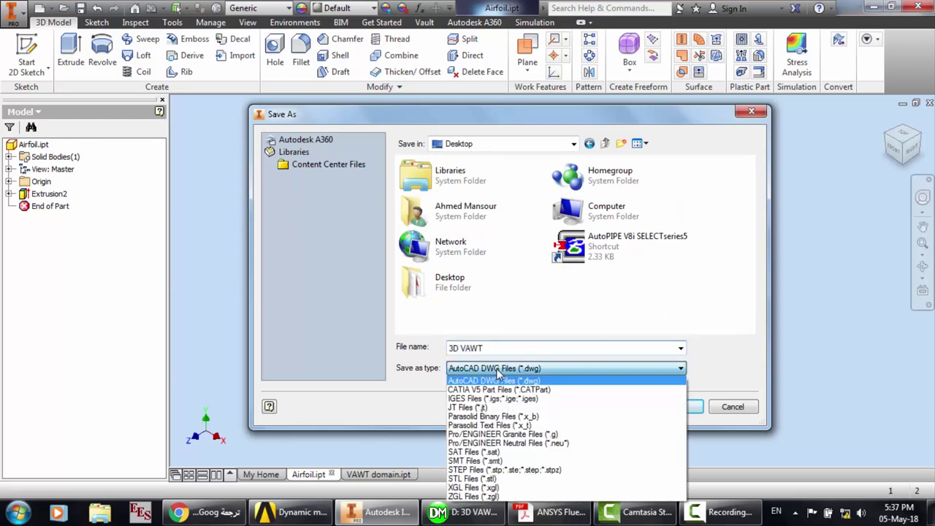
left_click(506, 469)
left_click(683, 407)
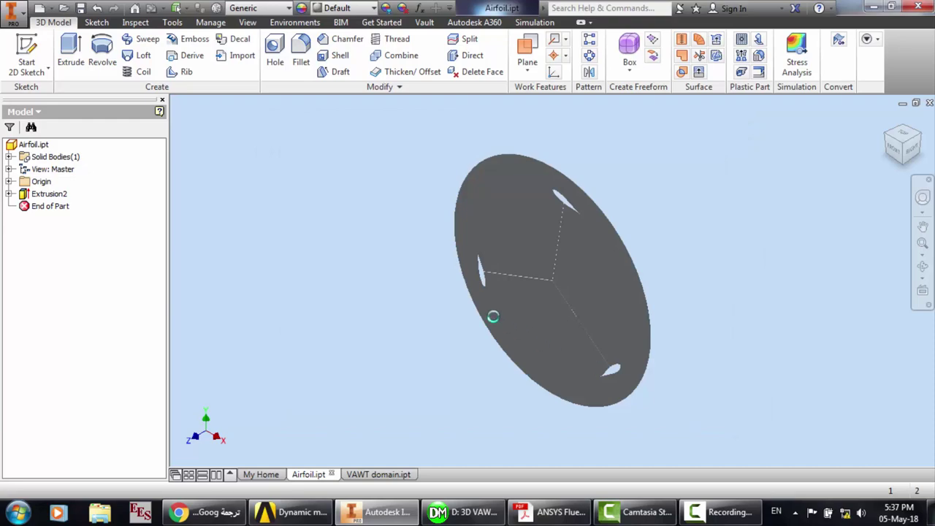
left_click(931, 513)
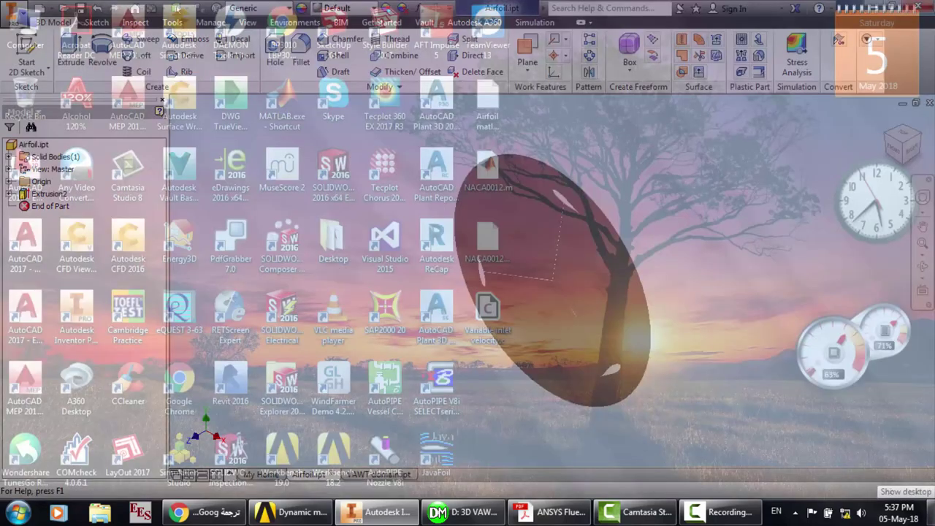
left_click(932, 513)
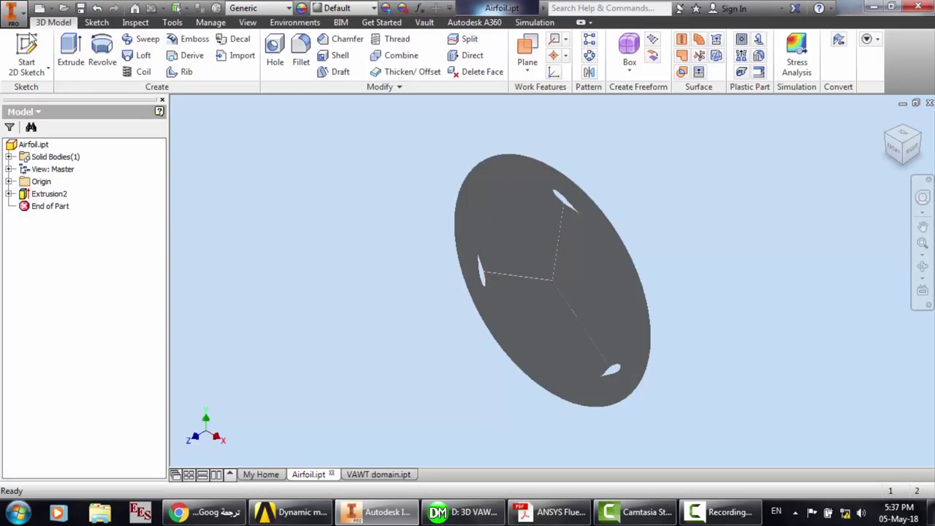
left_click(7, 9)
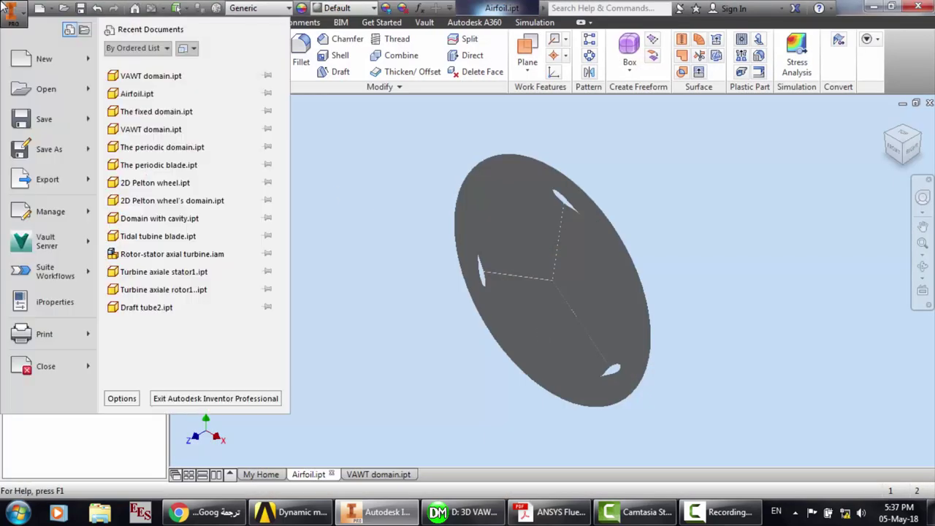
left_click(392, 459)
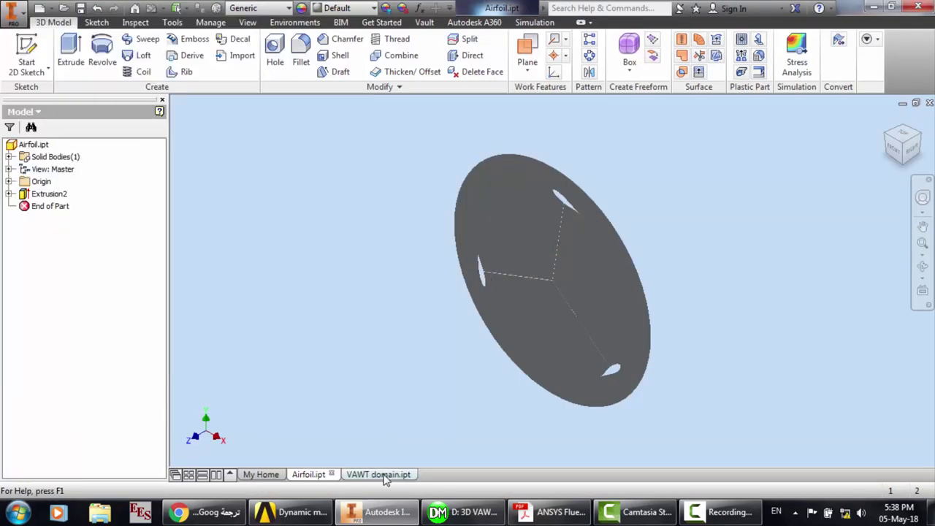
Open Extrusion1's sketch in VAWT domain.ipt, examine the rectangular domain and circular opening dimensions, and finish the sketch
left_click(378, 474)
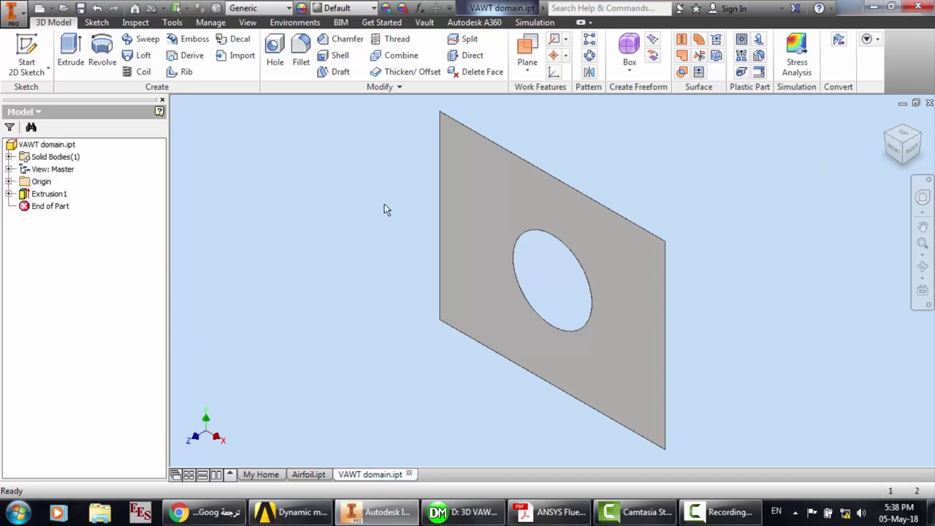
left_click(9, 194)
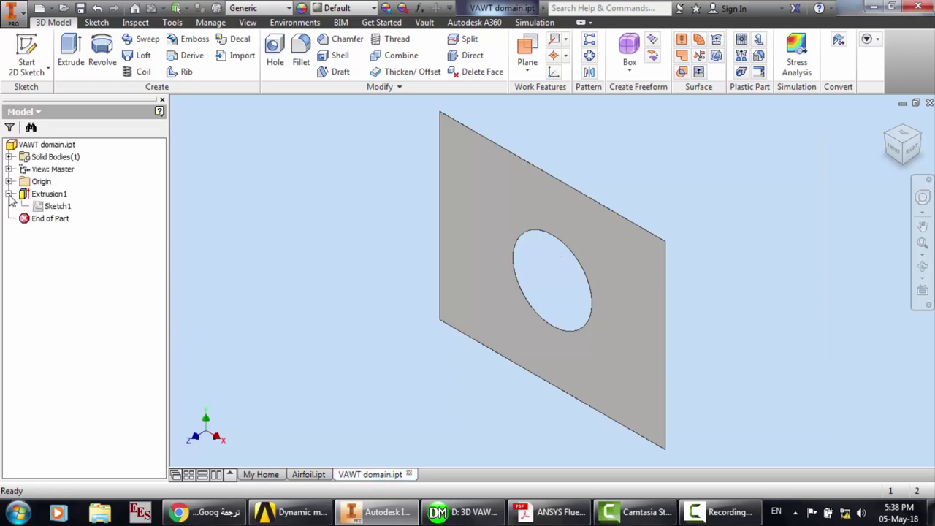
double_click(58, 207)
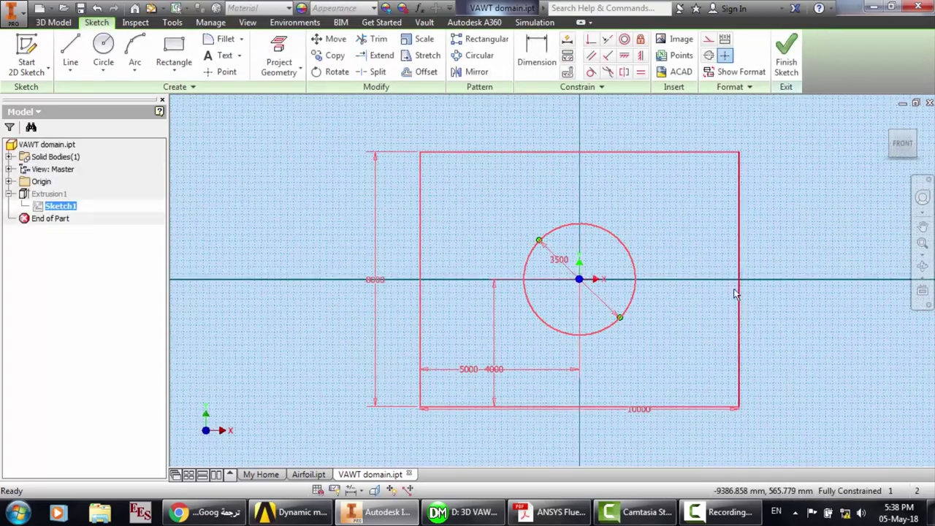
left_click(651, 178)
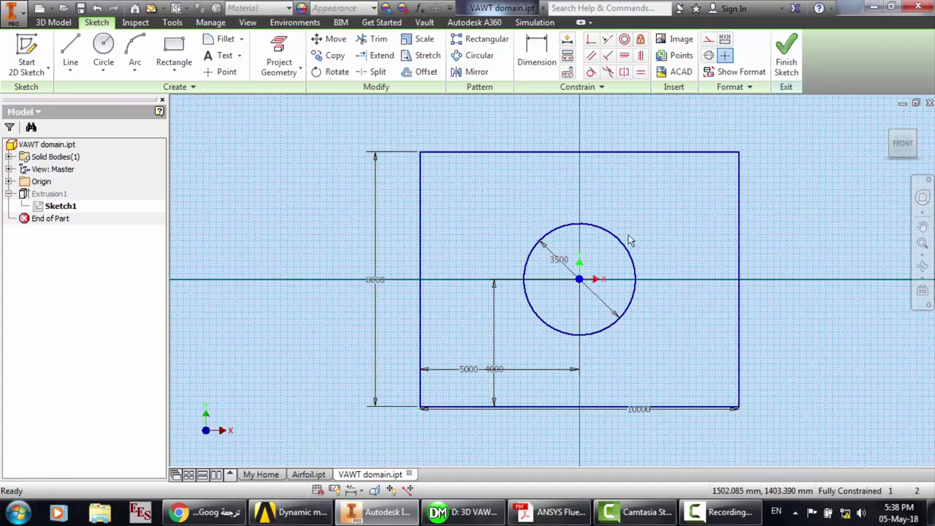
scroll(628, 234, "up", 3)
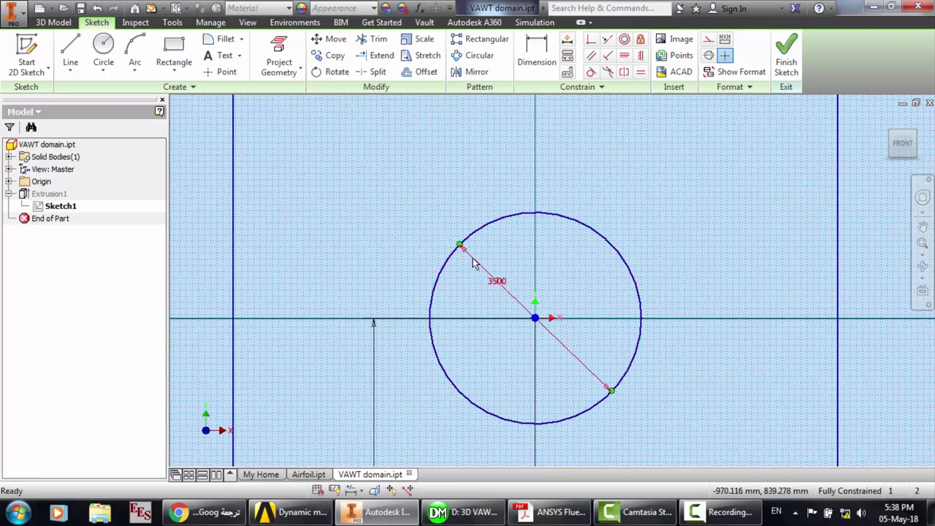
scroll(504, 248, "down", 4)
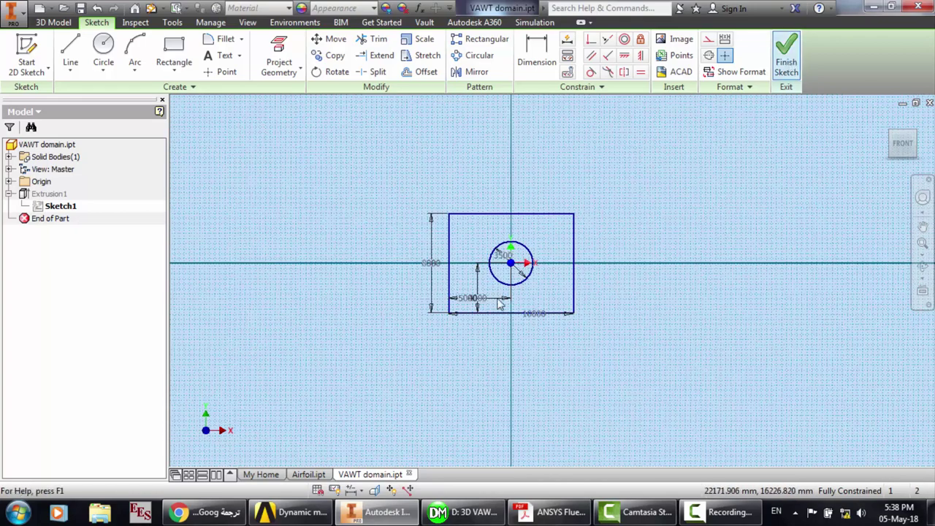
left_click(313, 476)
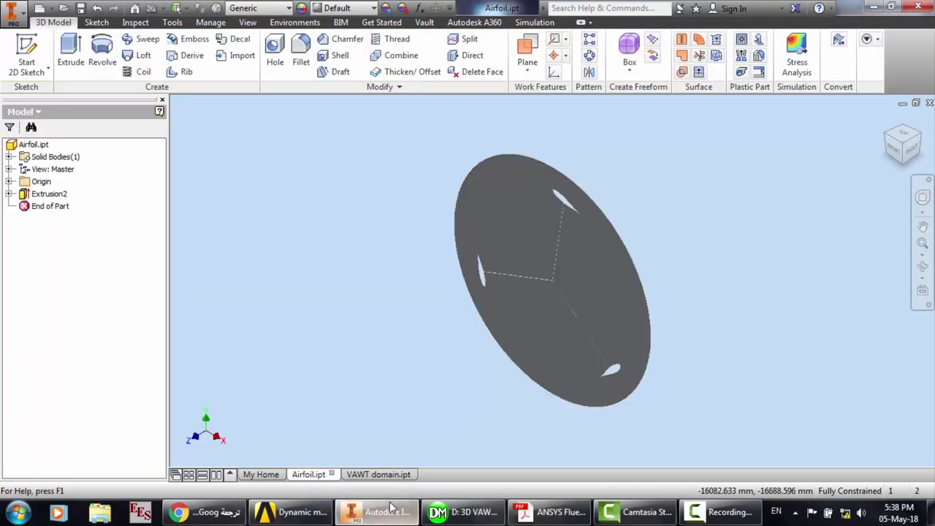
left_click(378, 475)
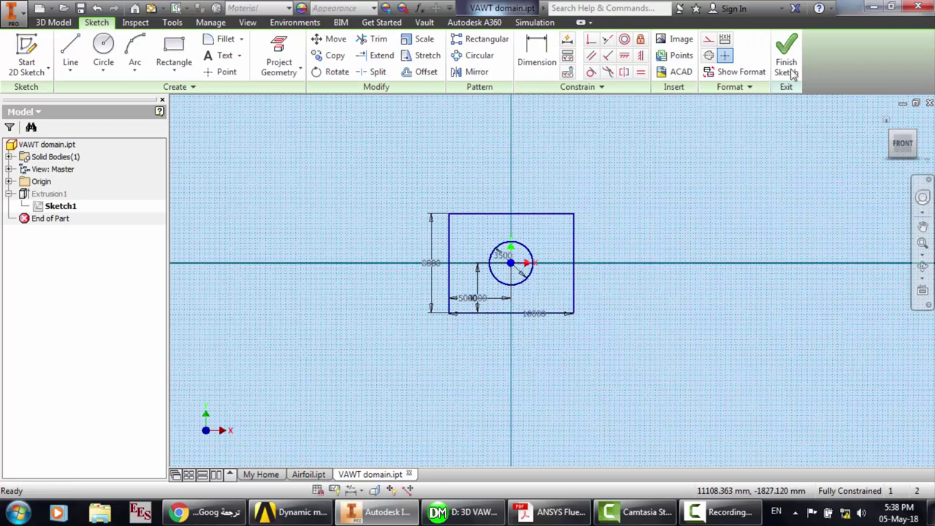
left_click(788, 56)
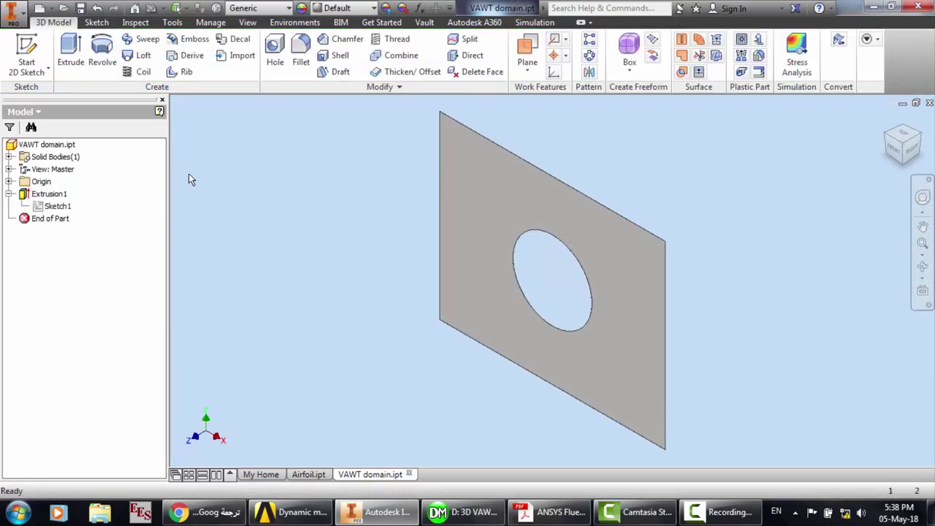
Export the VAWT domain part in CAD format to the Desktop as a STEP file named 3DVAWT domain
left_click(6, 9)
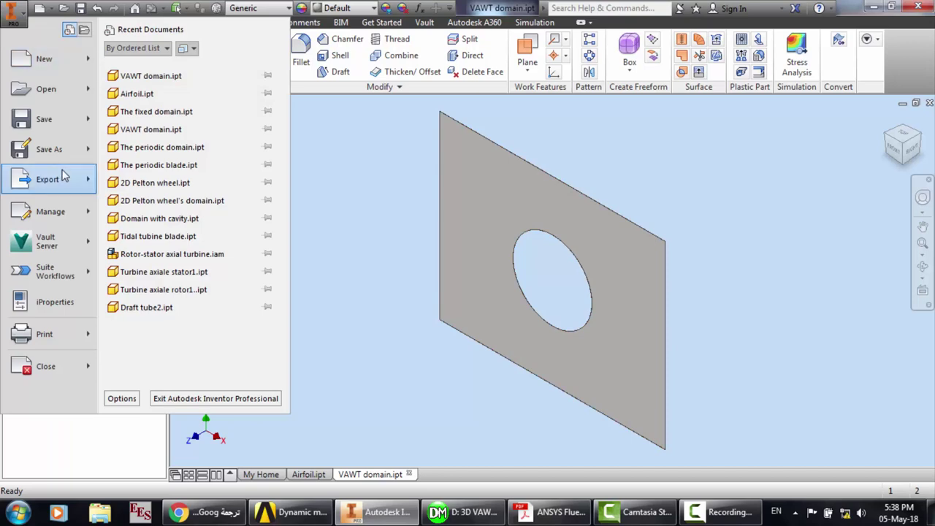
mouse_move(63, 176)
left_click(162, 150)
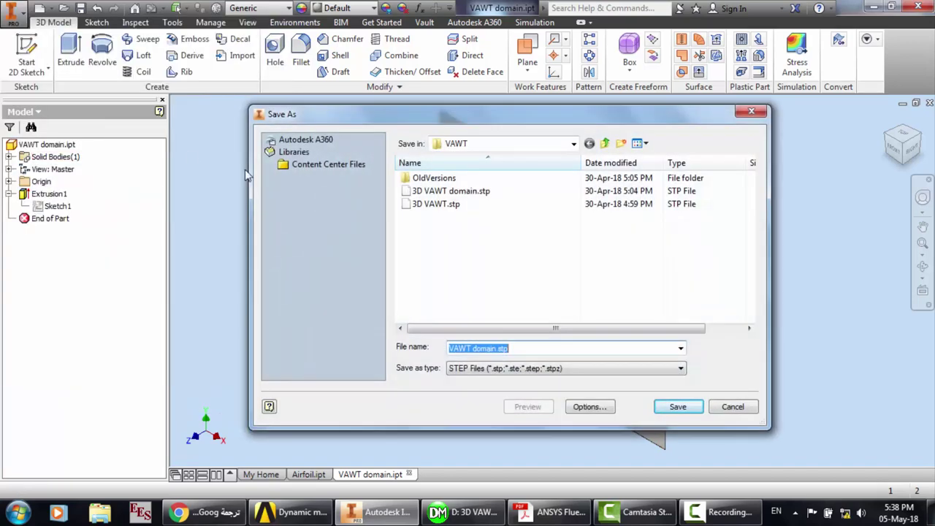
left_click(574, 143)
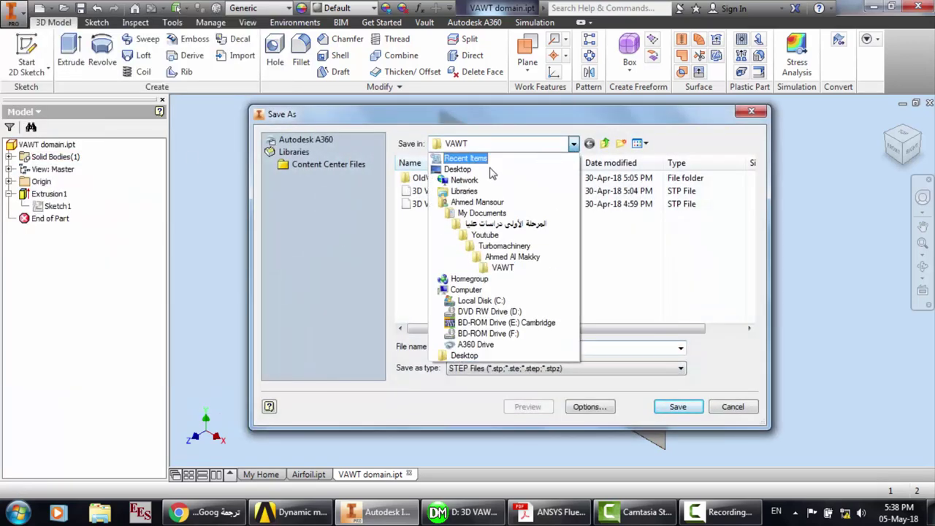
left_click(467, 166)
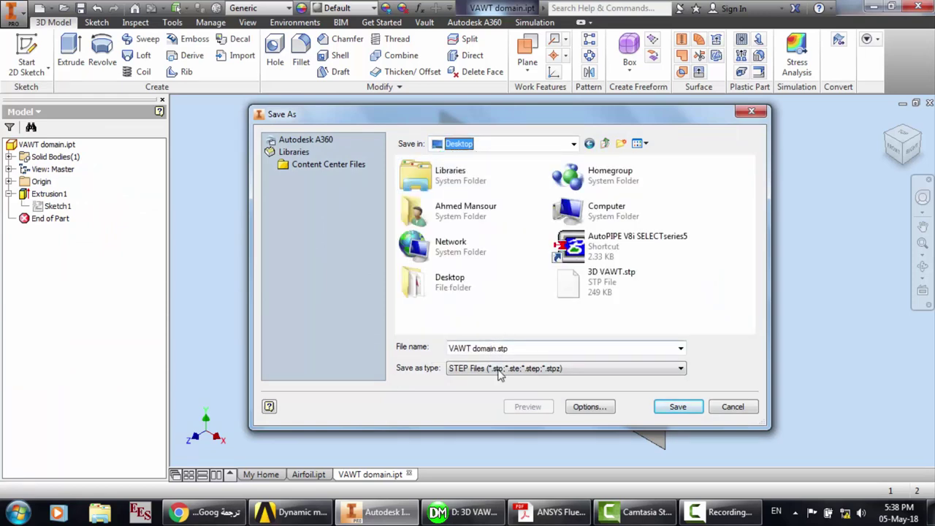
left_click(451, 349)
key("End")
key("Left")
key("Left")
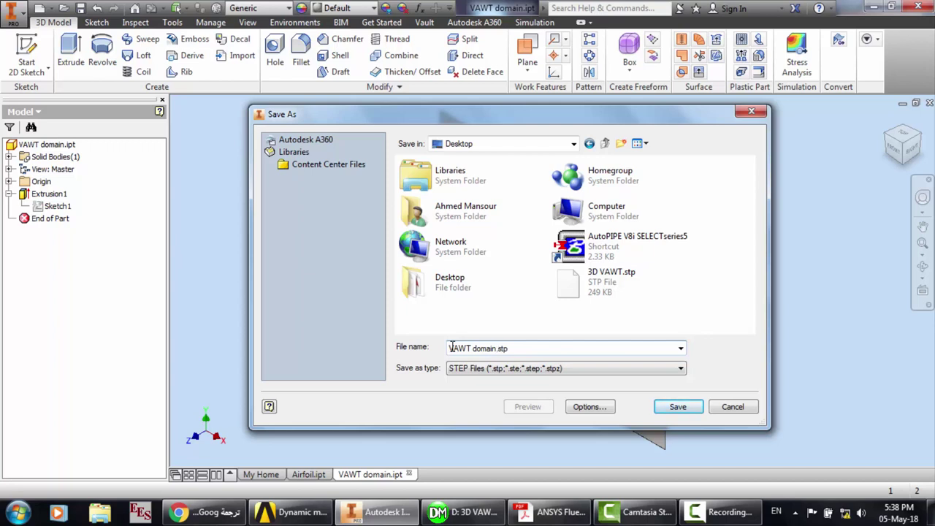
left_click(452, 348)
key("Return")
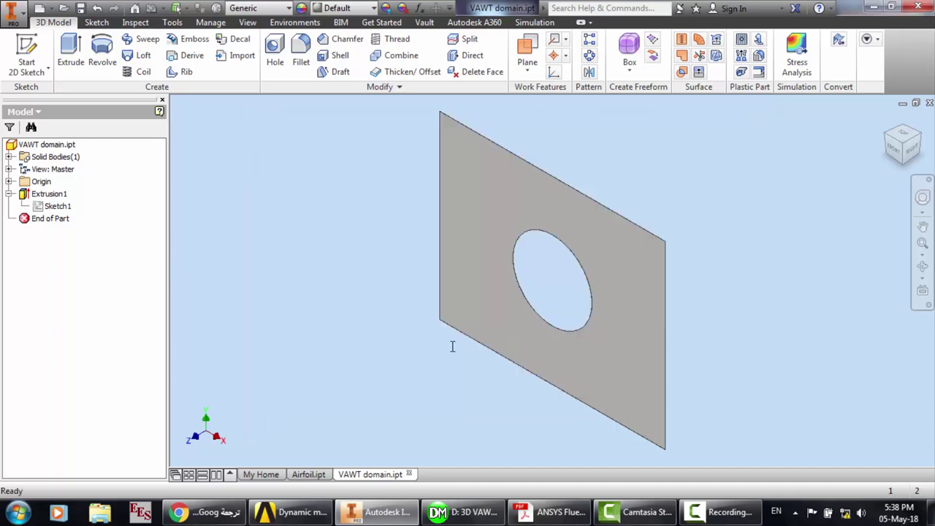
Switch to DesignModeler and import 3D VAWT.stp from the Desktop on the XYPlane with Add Frozen and line bodies enabled, generating the import
left_click(930, 511)
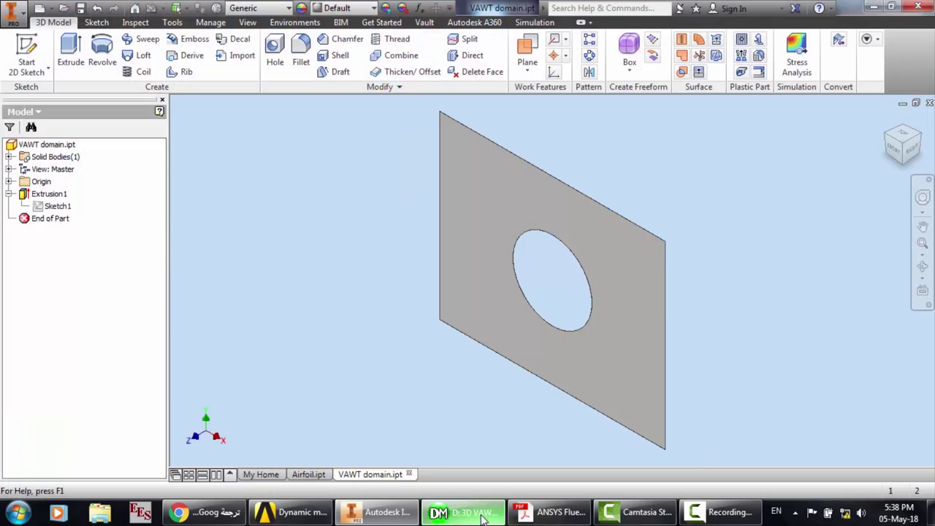
left_click(478, 513)
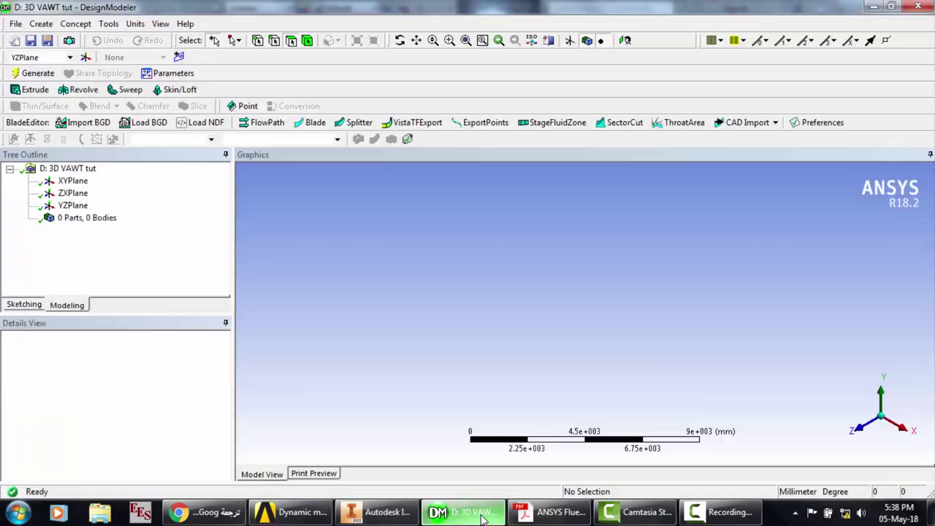
left_click(74, 181)
left_click(16, 24)
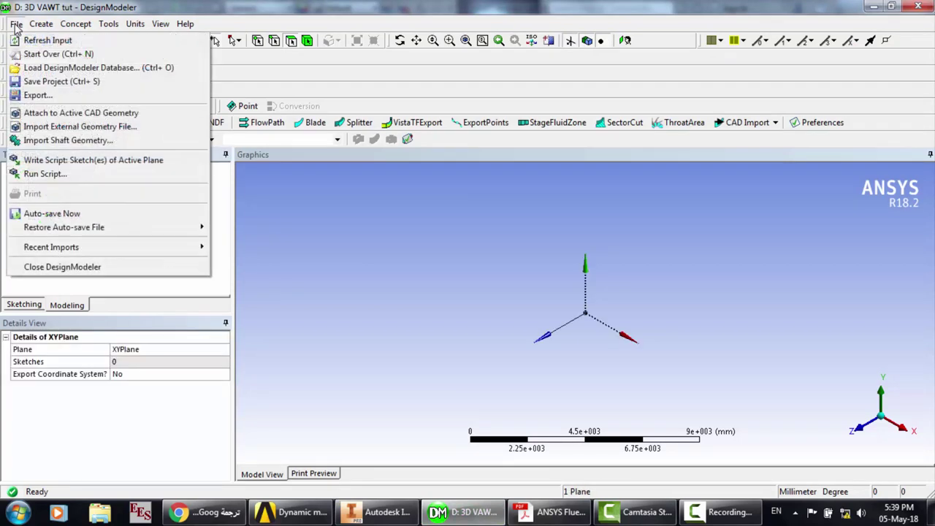
left_click(50, 128)
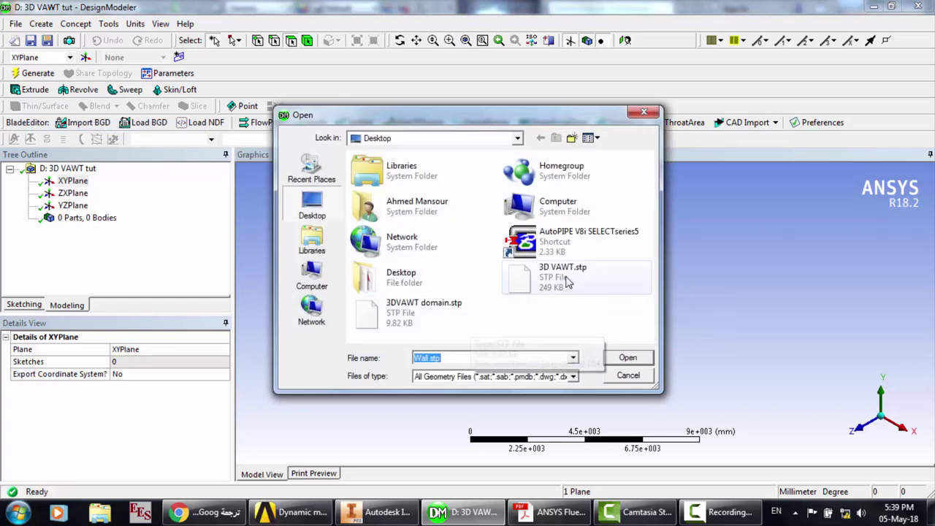
double_click(540, 272)
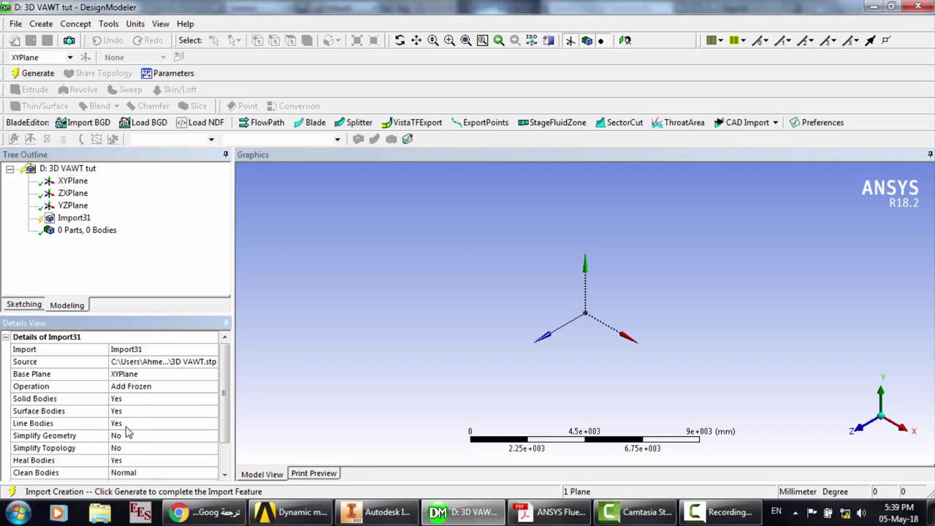
left_click(35, 75)
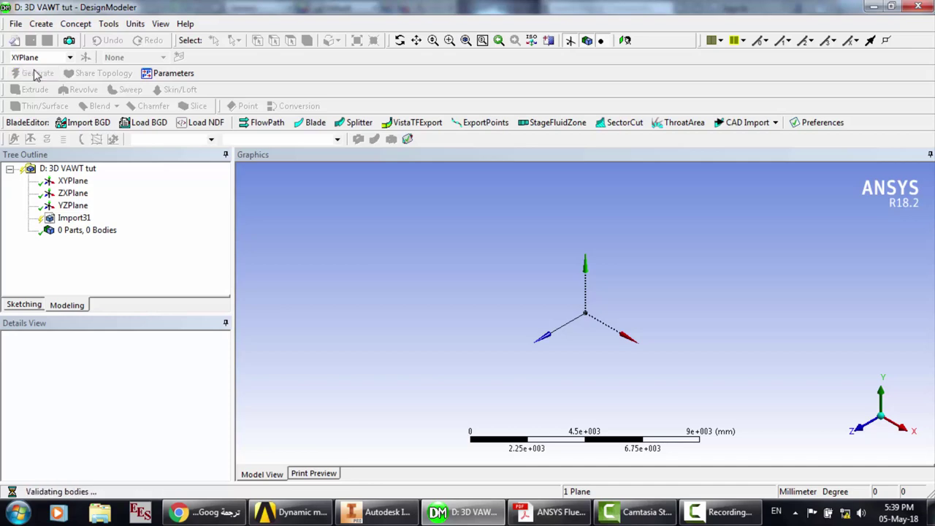
Import 3DVAWT domain.stp on the XYPlane with the Add Material operation and line bodies enabled, generate it, and highlight the imported domain
left_click(15, 23)
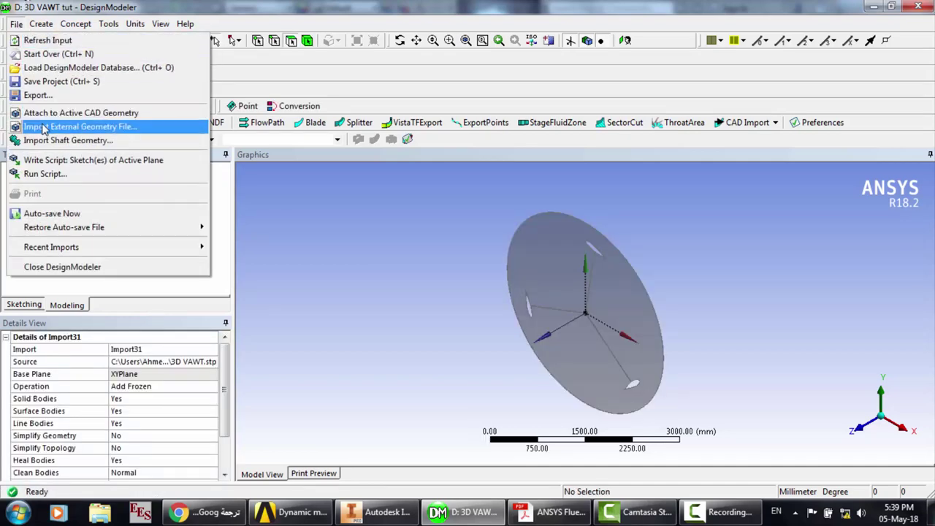
left_click(44, 127)
left_click(414, 314)
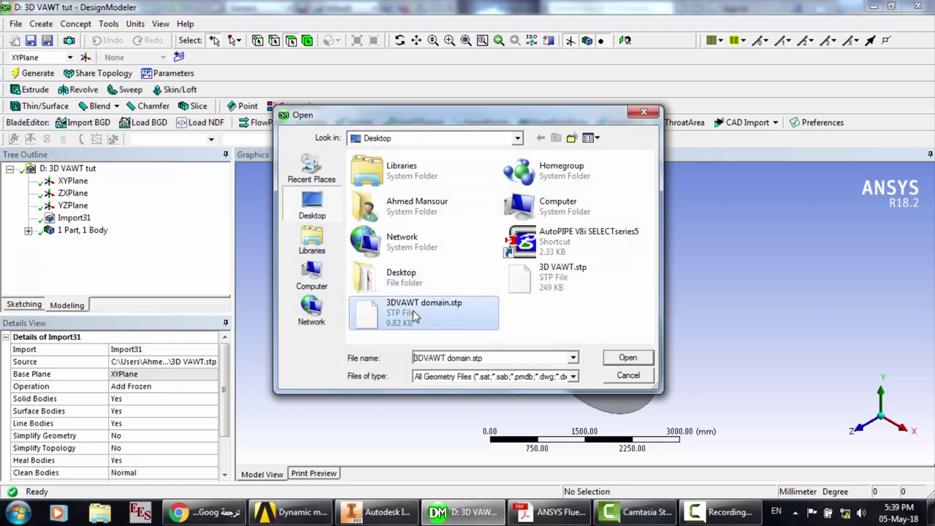
double_click(414, 314)
left_click(155, 388)
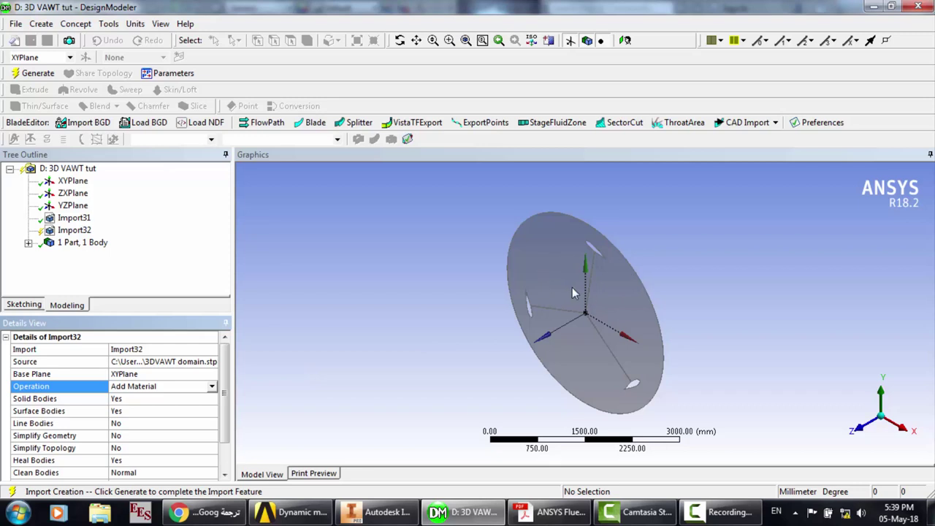
left_click(132, 433)
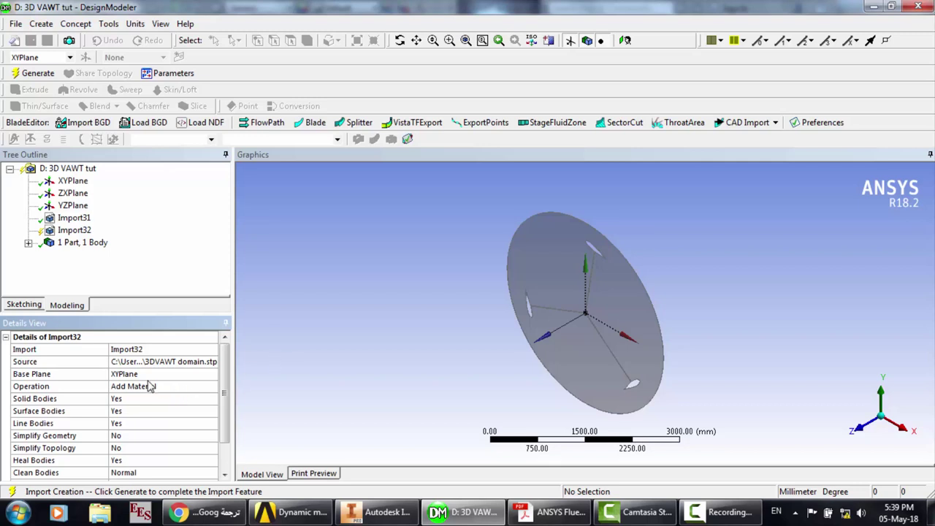
left_click(34, 75)
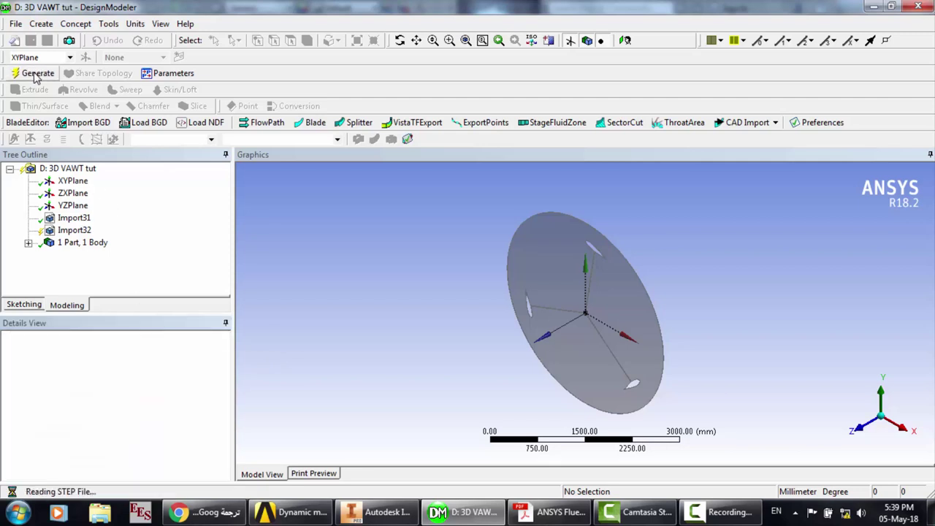
left_click(90, 232)
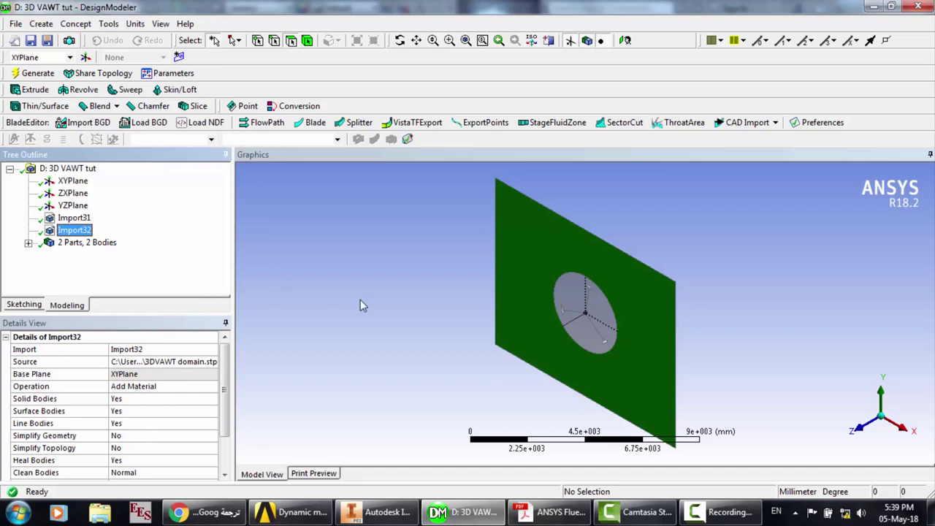
Close DesignModeler and open the mesh of the 3D VAWT tut system from Workbench
left_click(919, 7)
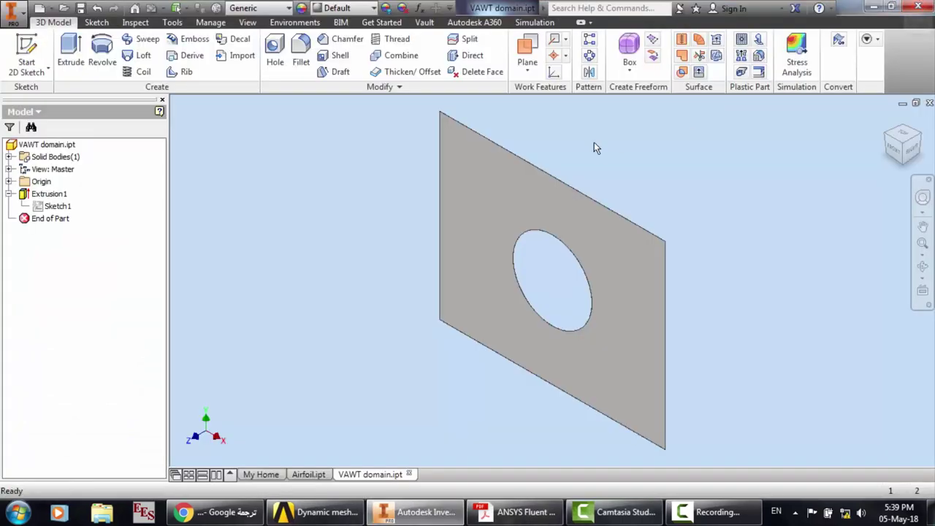
left_click(542, 511)
left_click(321, 511)
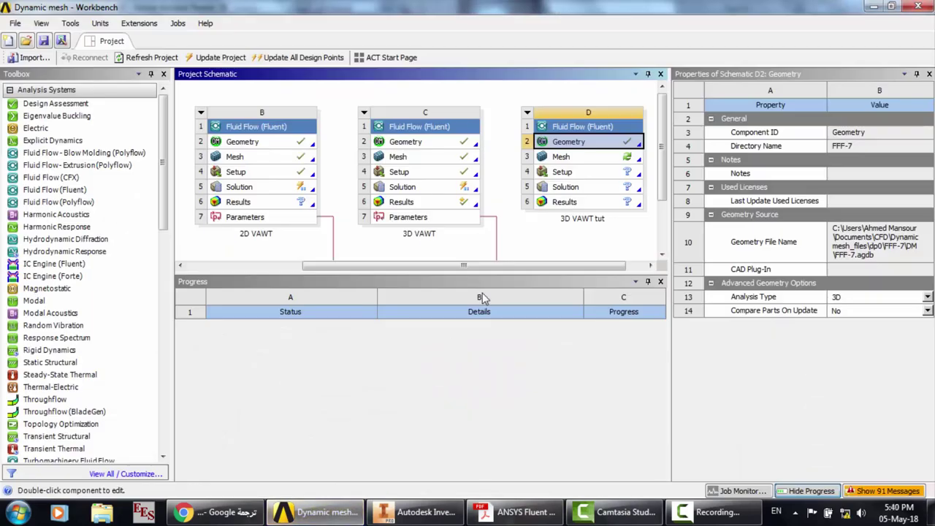
double_click(591, 160)
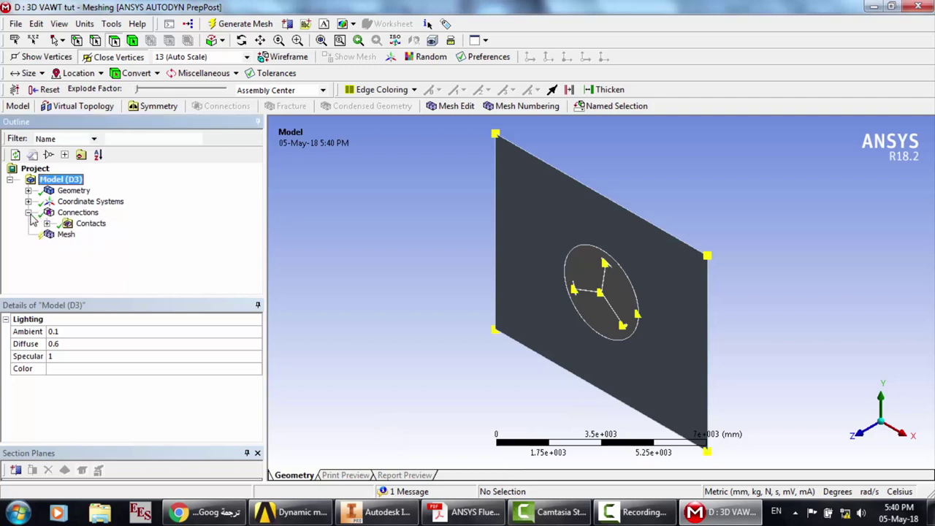
Generate the mesh with the default CFD Fluent settings and inspect it from the front
left_click(65, 224)
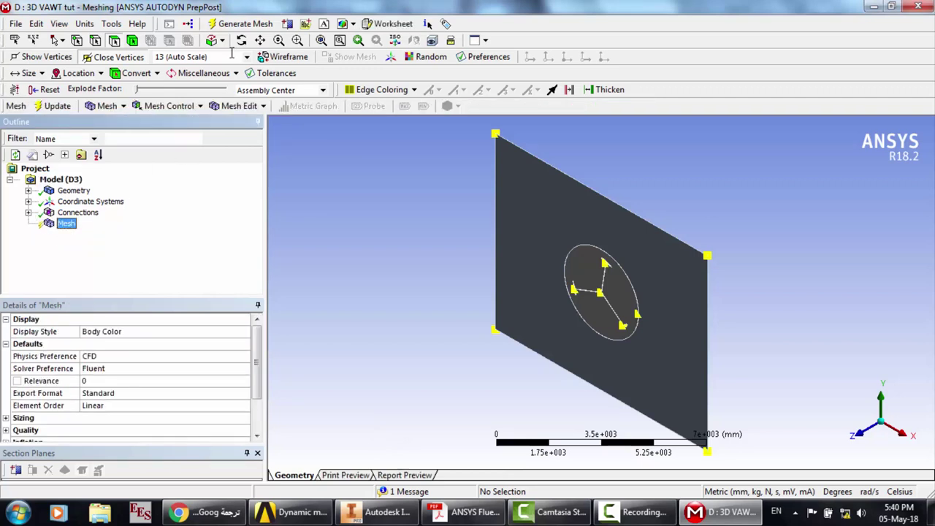
left_click(242, 28)
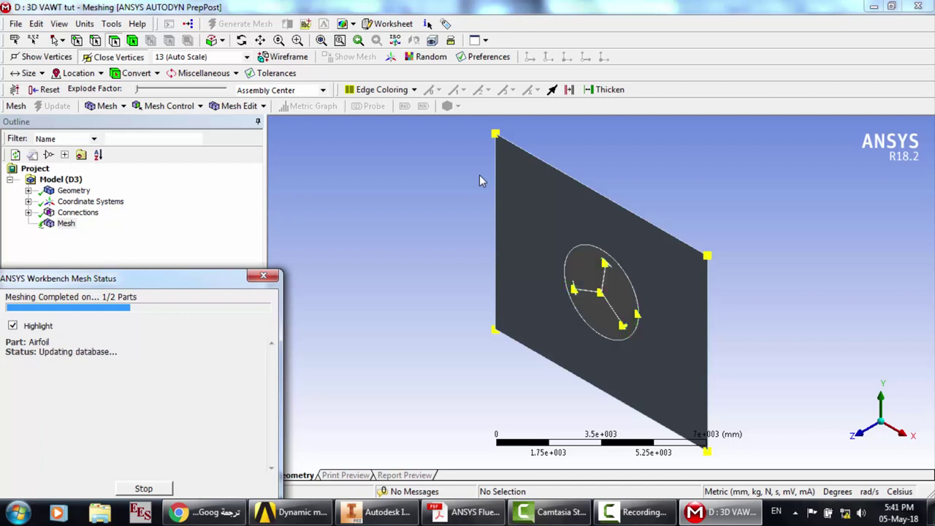
left_click(859, 433)
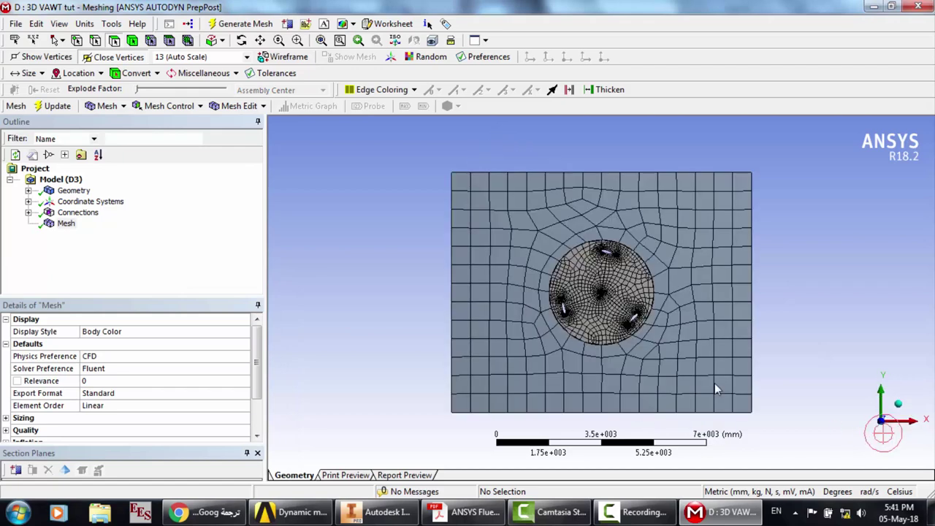
left_click(67, 213)
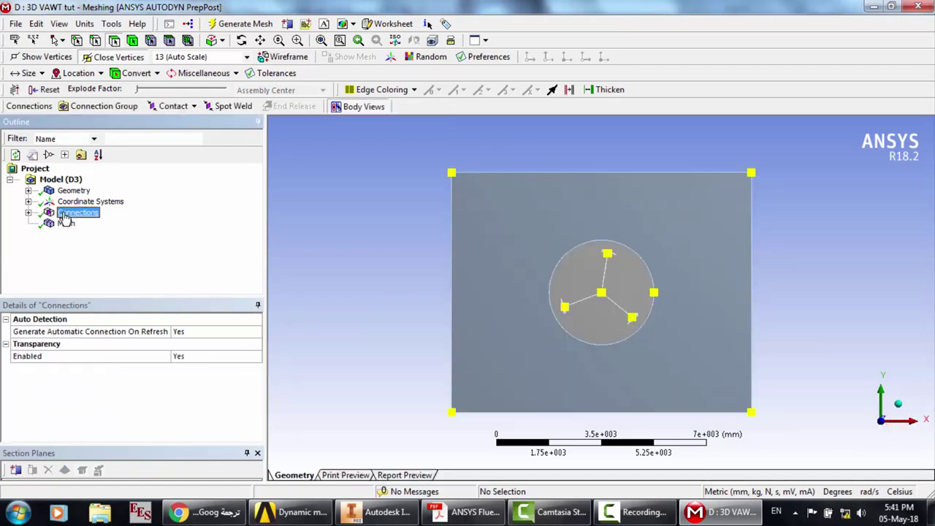
left_click(65, 223)
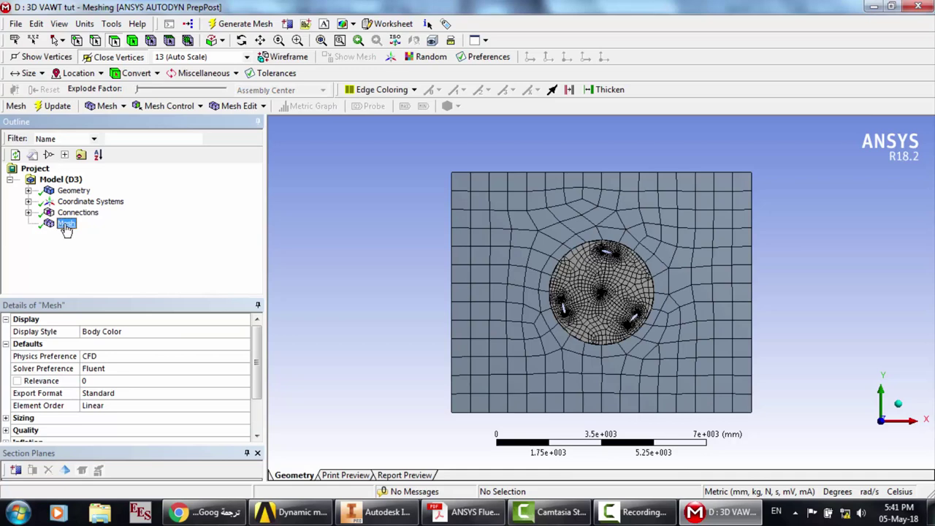
Add a face sizing on the rectangular outer domain's front face with an element size of 50 mm
right_click(62, 224)
mouse_move(129, 232)
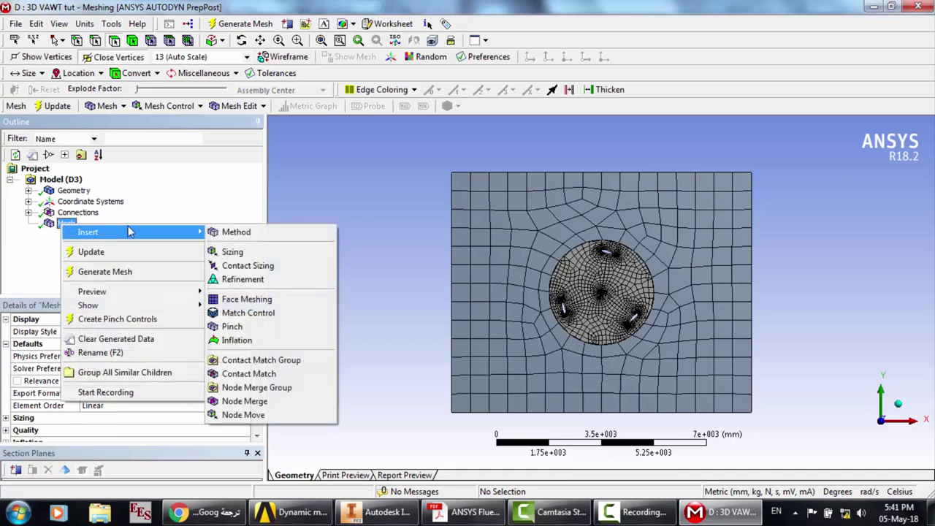
left_click(234, 252)
left_click(519, 265)
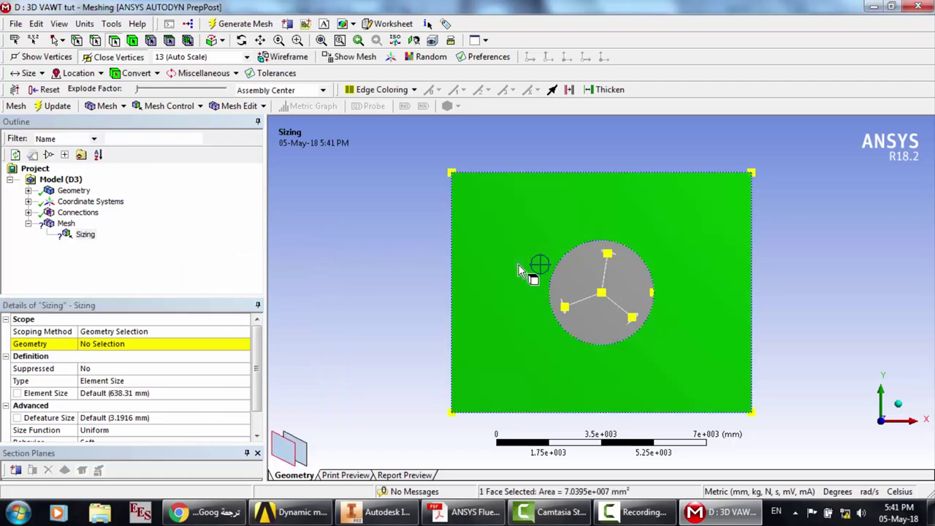
left_click(115, 345)
left_click(117, 344)
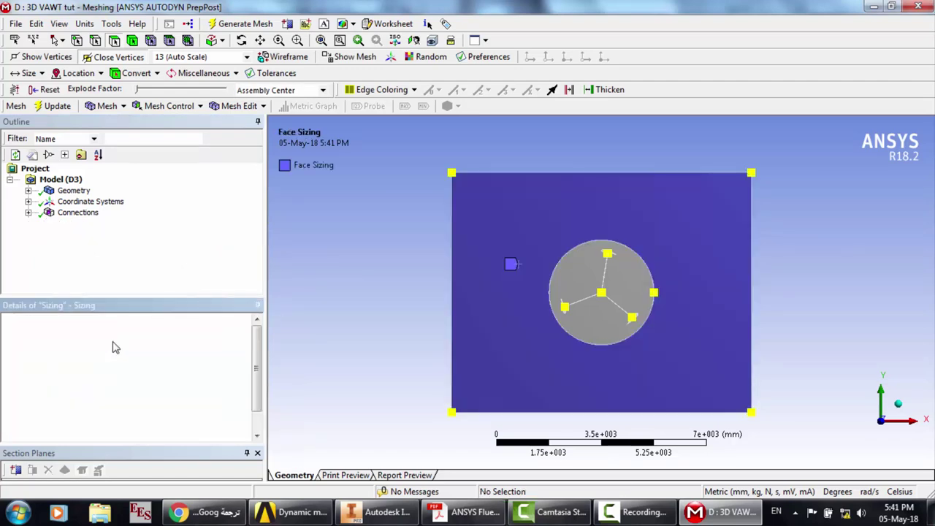
left_click(112, 393)
type("50")
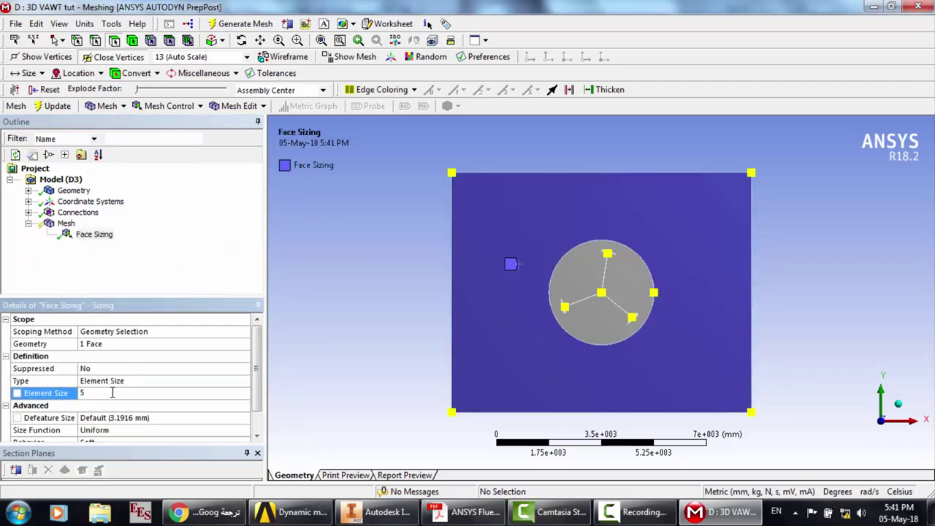
key("Return")
Add a second face sizing on the circular rotor face with an element size of 10 mm
left_click(80, 223)
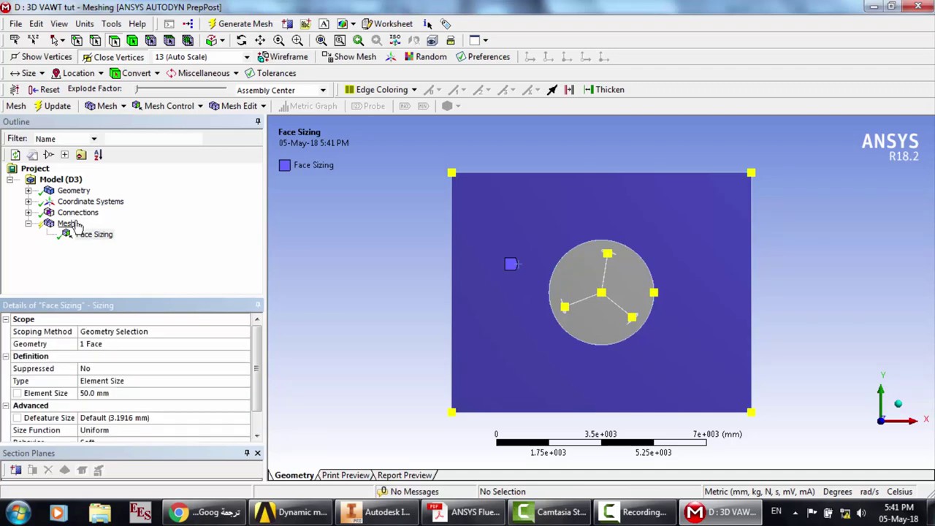
right_click(77, 222)
mouse_move(122, 233)
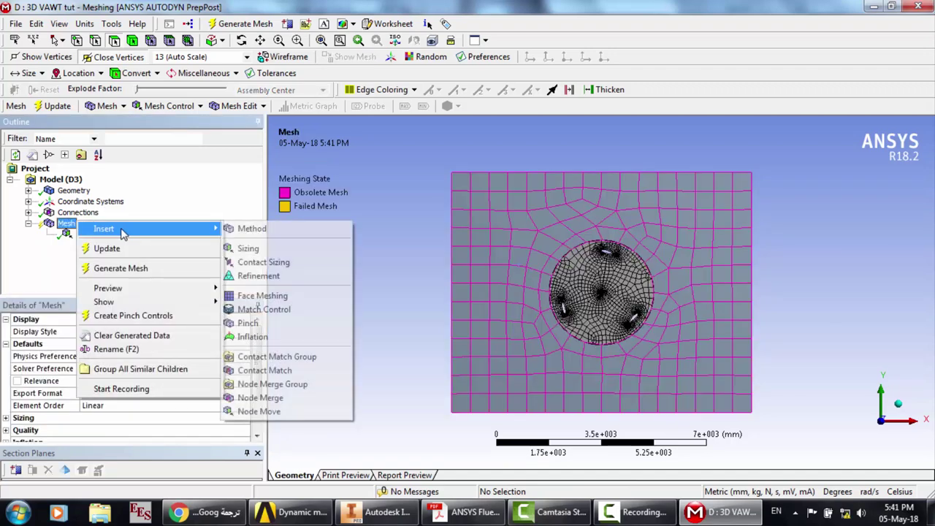
left_click(244, 248)
left_click(581, 294)
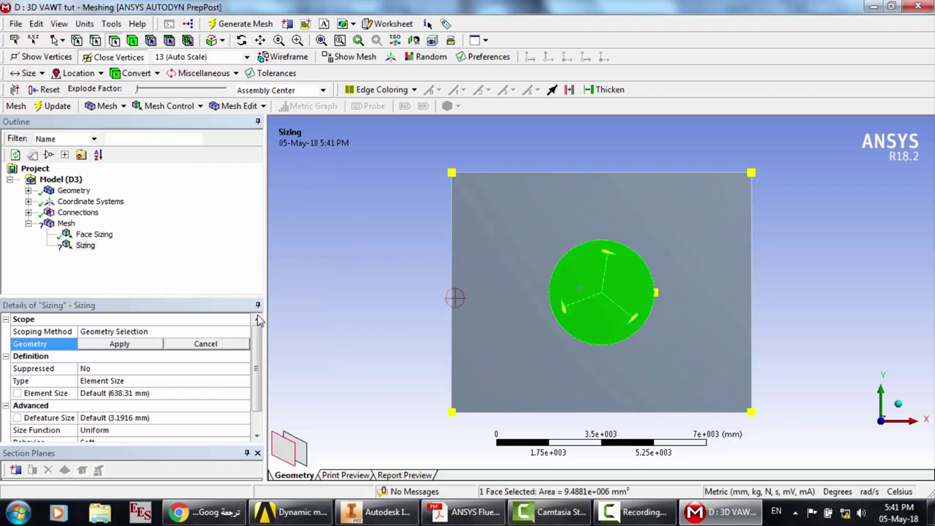
left_click(132, 344)
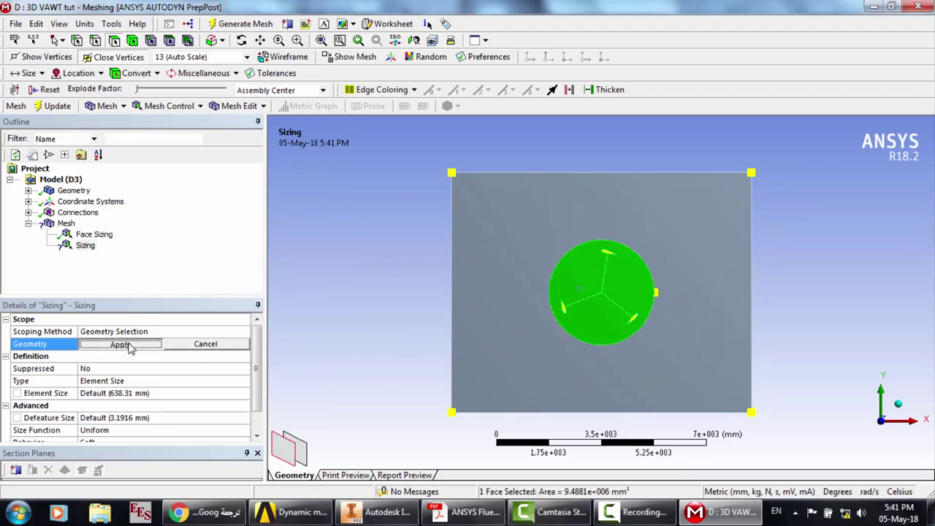
left_click(115, 393)
type("10")
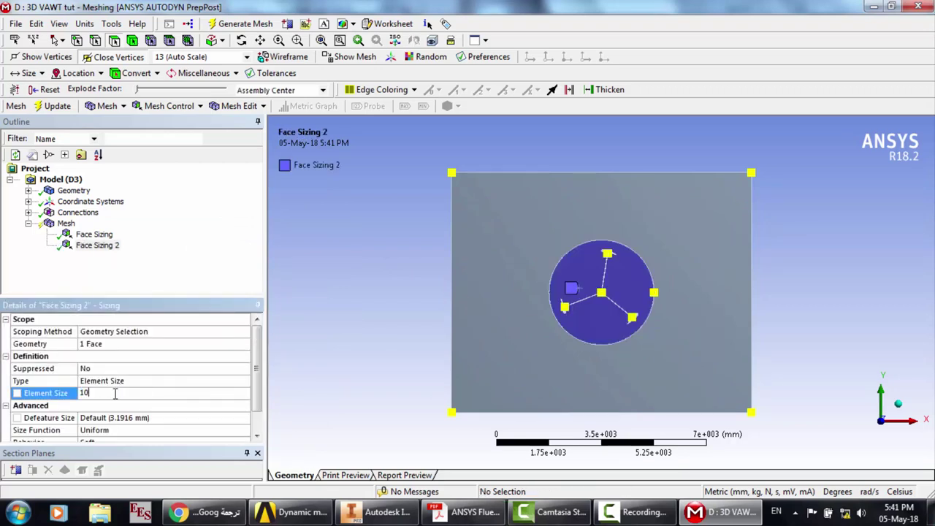
key("Return")
Generate the mesh with both face sizings applied and display it on the model
left_click(242, 24)
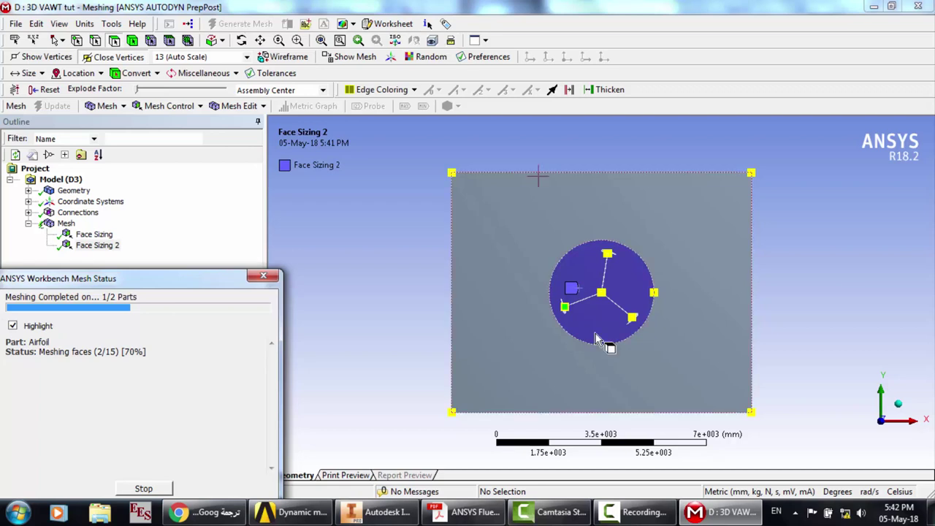
left_click(636, 511)
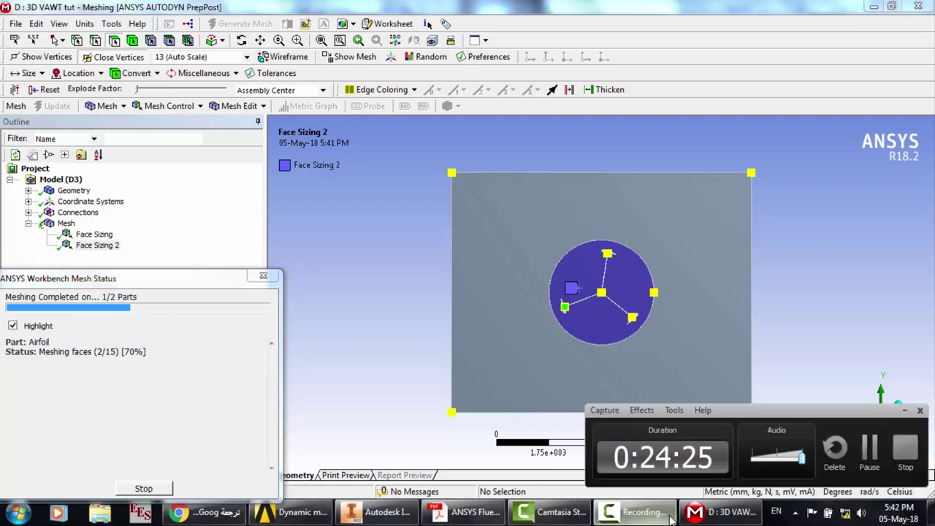
left_click(870, 449)
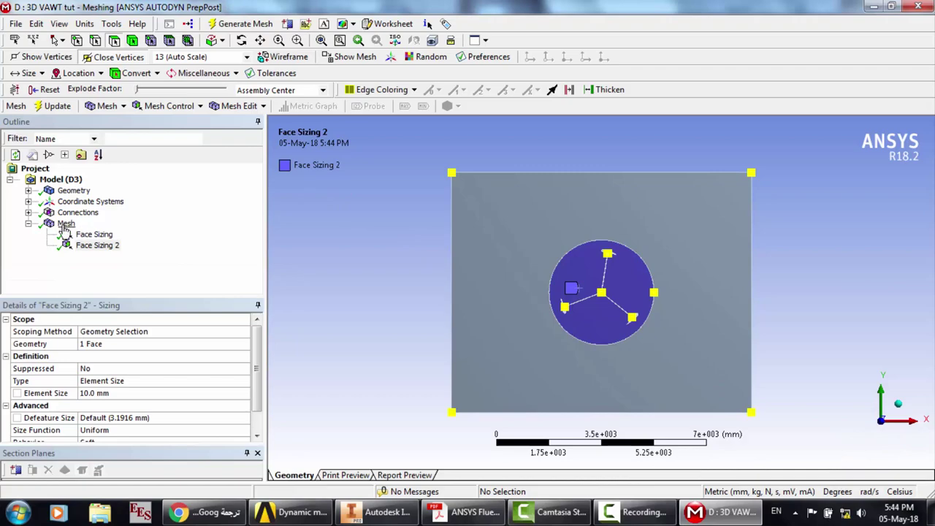
left_click(64, 225)
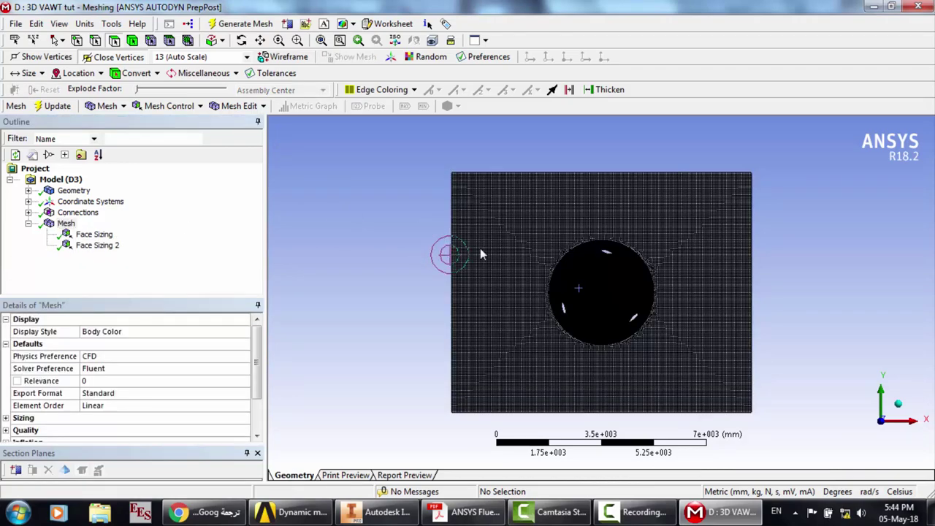
Examine the refined mesh in the rotor disc around the upper airfoil and its connecting arm
scroll(661, 263, "up", 3)
scroll(617, 207, "up", 4)
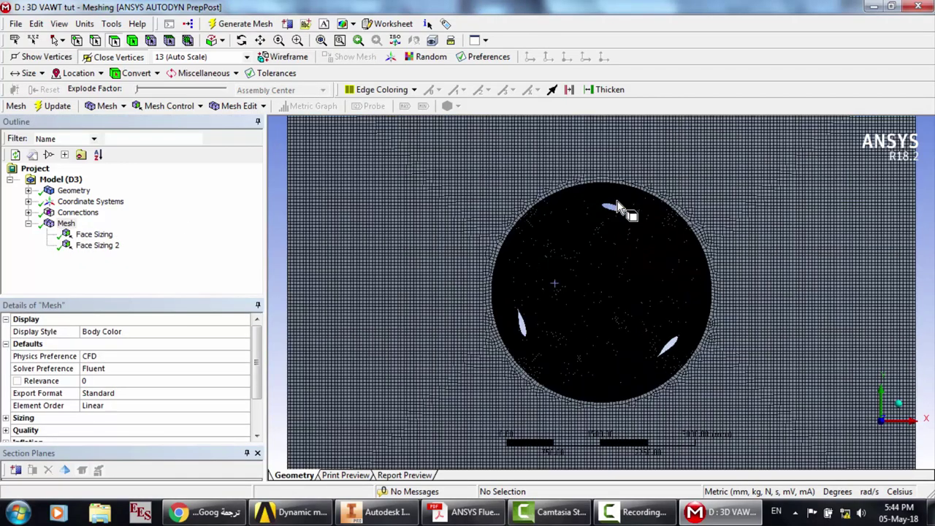
scroll(617, 206, "up", 3)
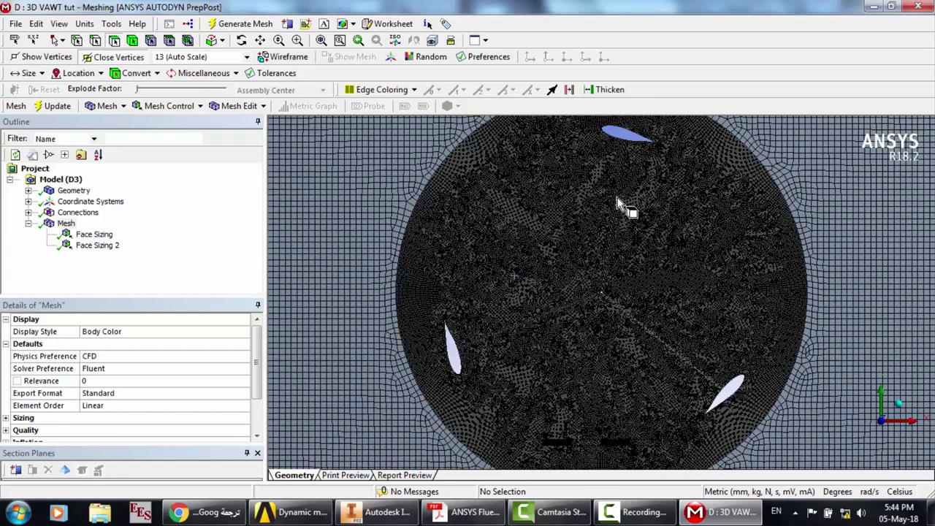
left_click(261, 40)
left_click_drag(612, 214, 541, 347)
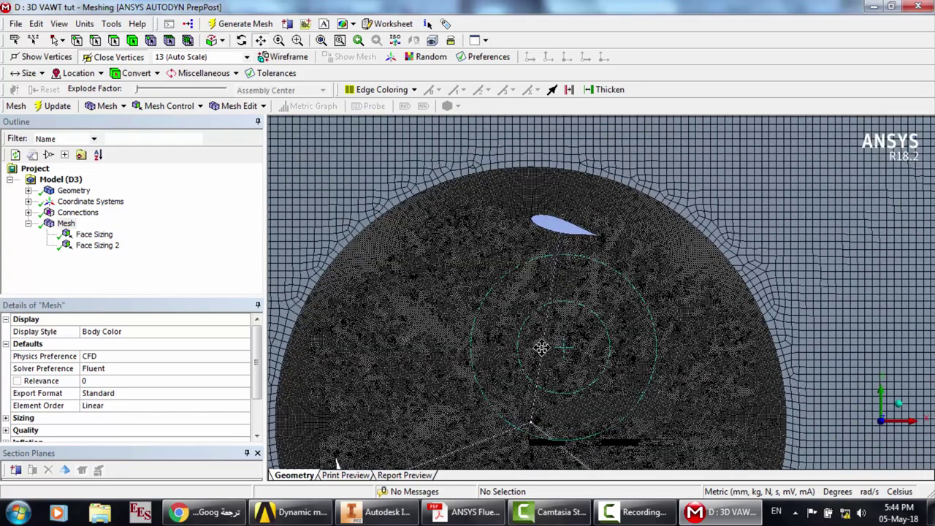
scroll(541, 348, "up", 6)
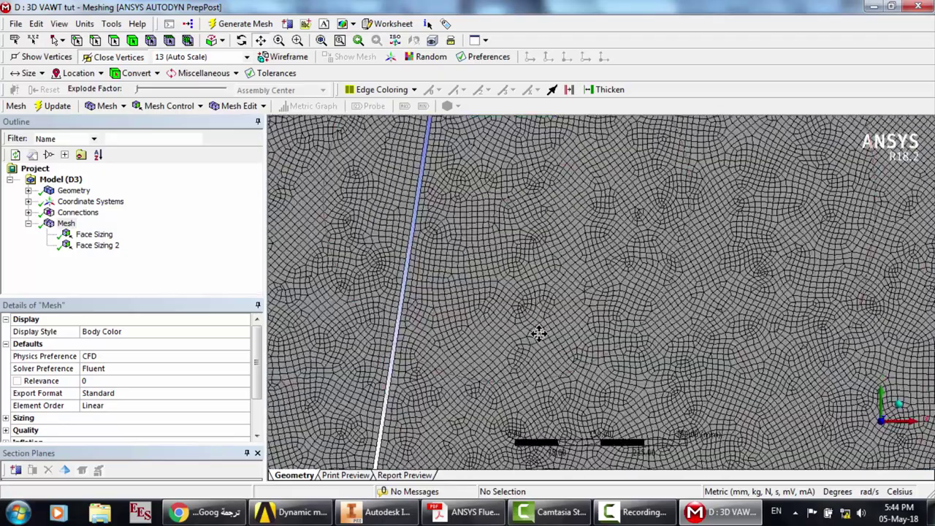
scroll(539, 334, "down", 5)
scroll(479, 166, "up", 3)
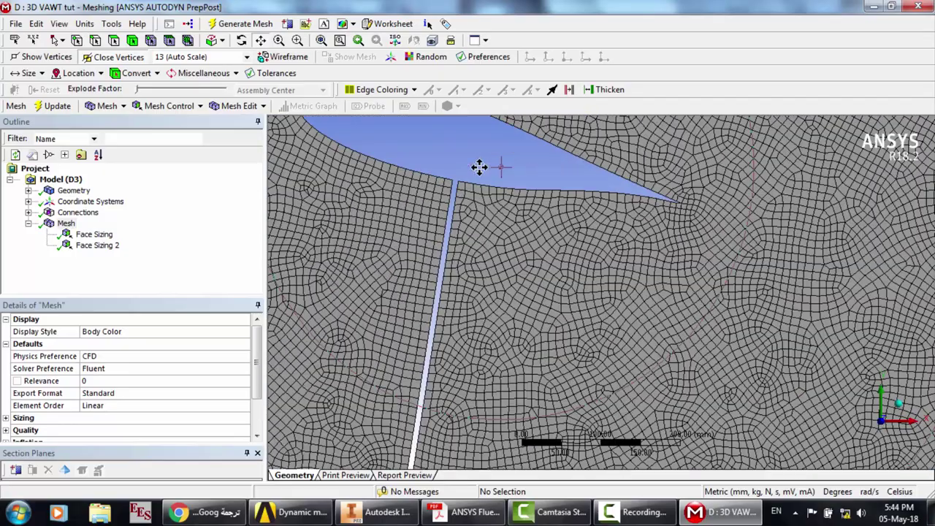
scroll(536, 191, "down", 4)
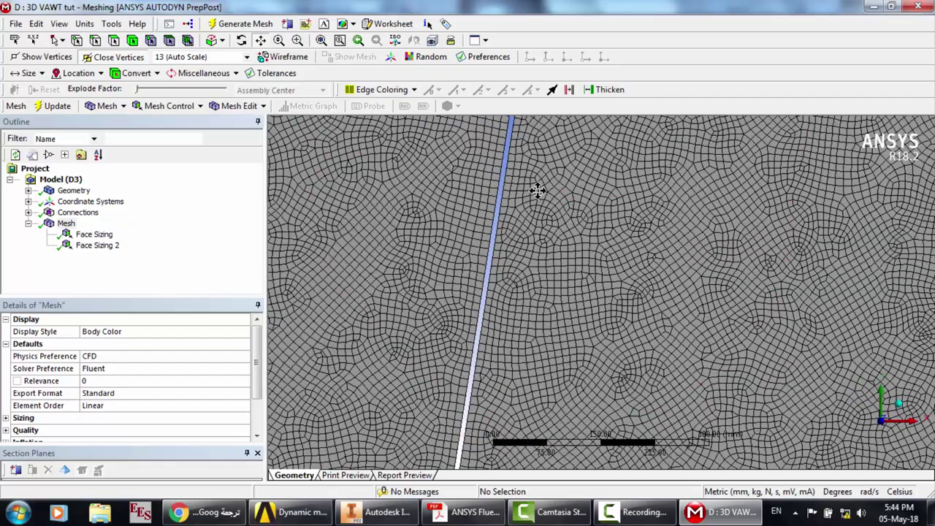
scroll(536, 191, "down", 3)
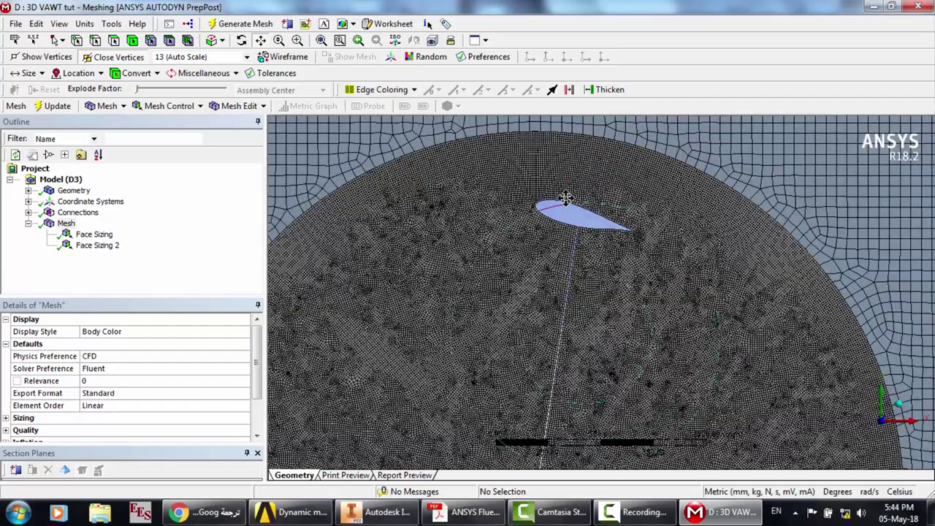
scroll(561, 176, "down", 2)
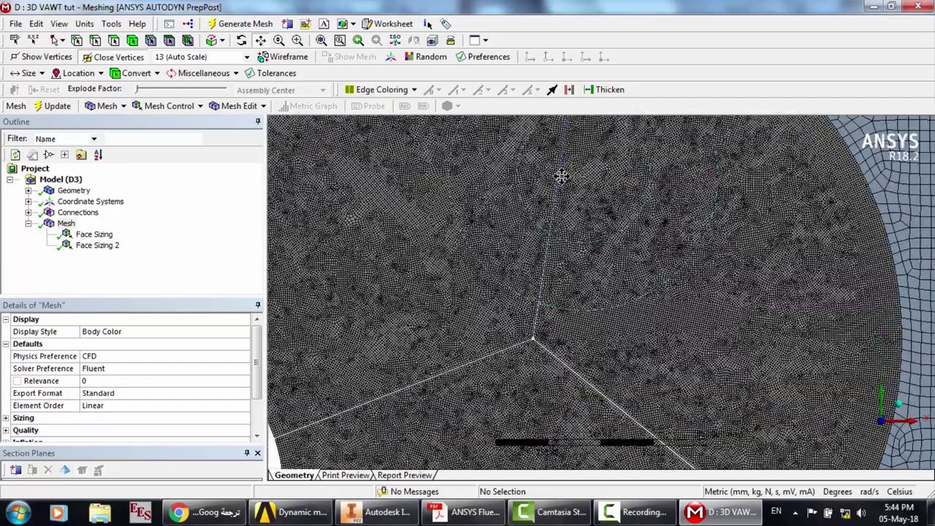
Examine the mesh close up at the central hub where the three arms meet, and across the whole rotor disc
left_click(297, 40)
left_click_drag(512, 314, 564, 358)
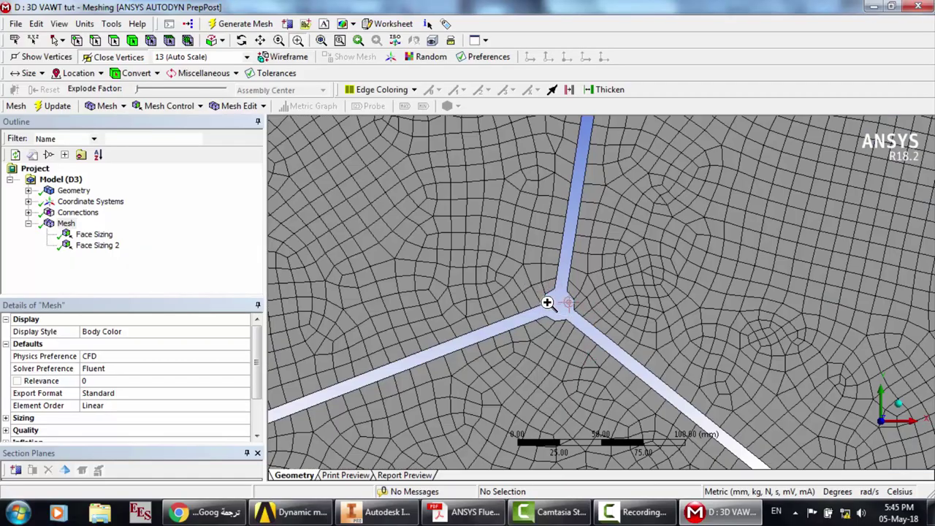
scroll(547, 304, "down", 8)
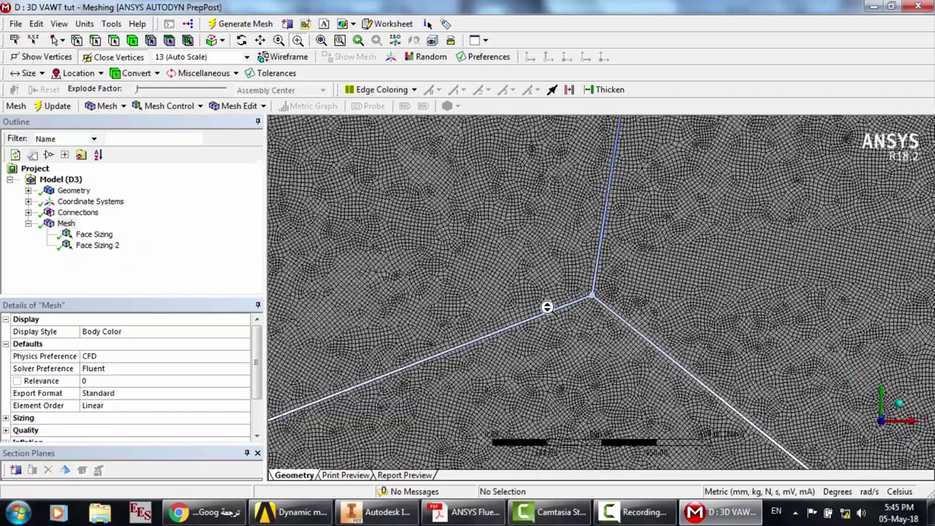
scroll(547, 306, "down", 3)
scroll(424, 249, "down", 2)
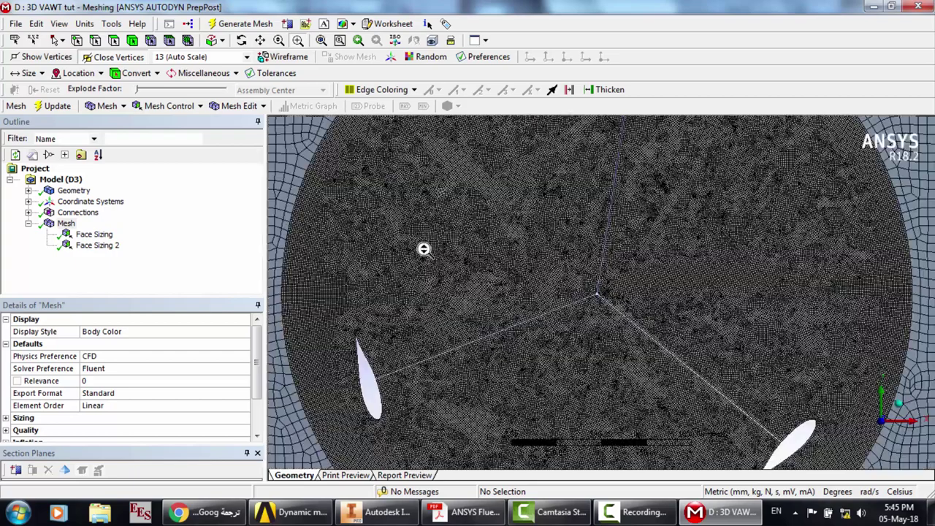
scroll(424, 249, "down", 2)
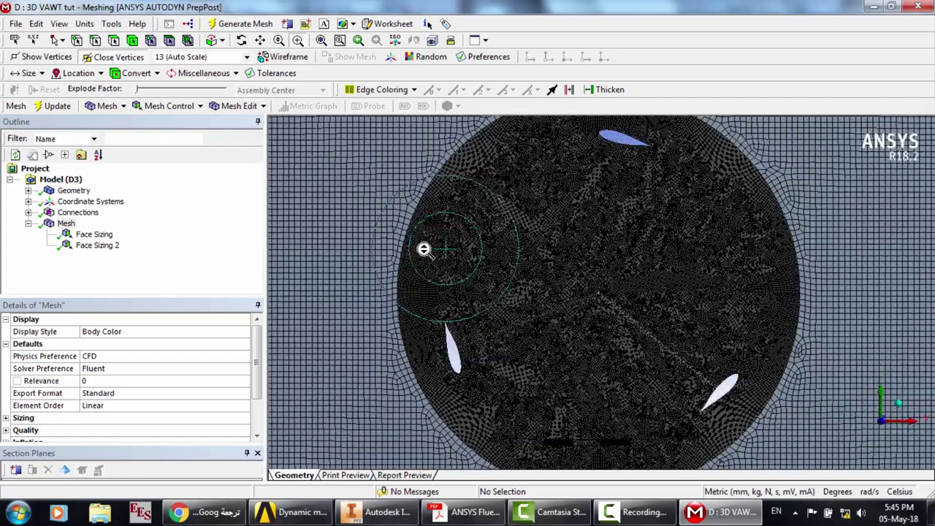
scroll(423, 249, "down", 2)
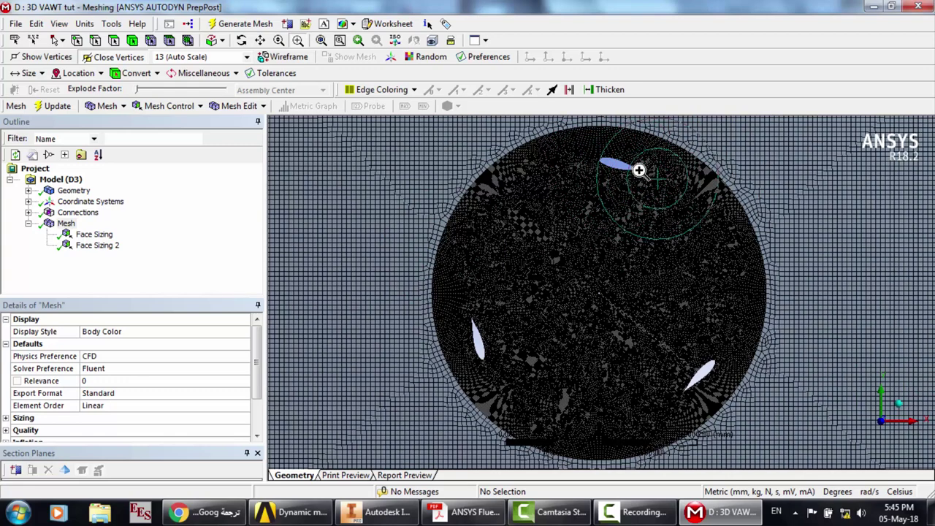
left_click_drag(593, 277, 646, 324)
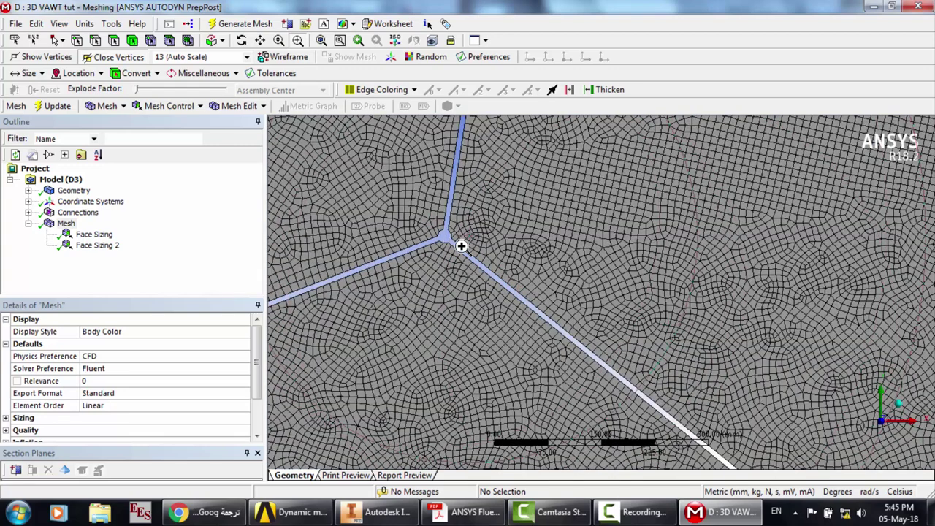
scroll(520, 309, "down", 4)
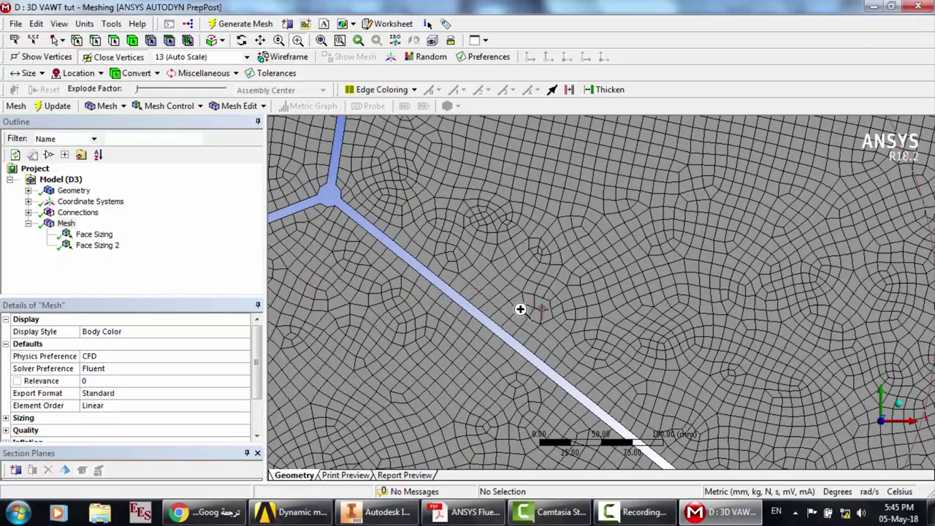
scroll(520, 309, "down", 5)
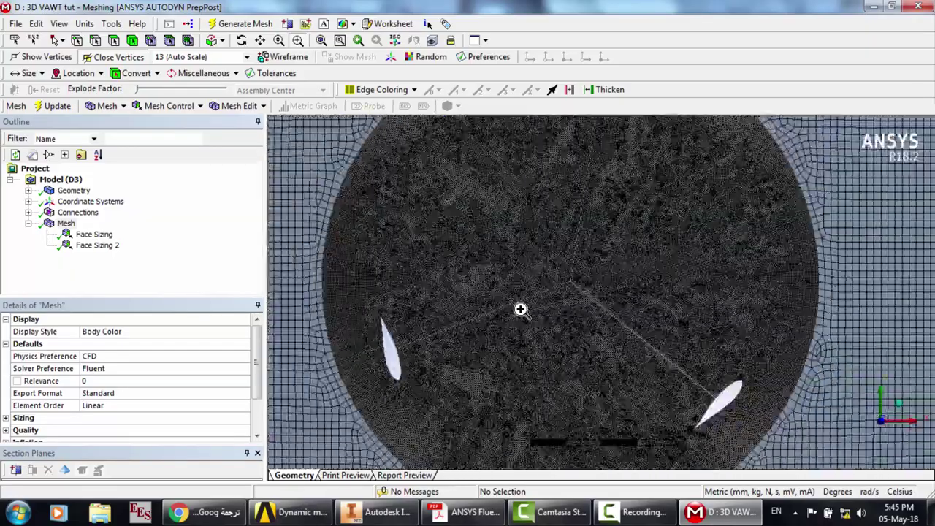
scroll(520, 309, "down", 3)
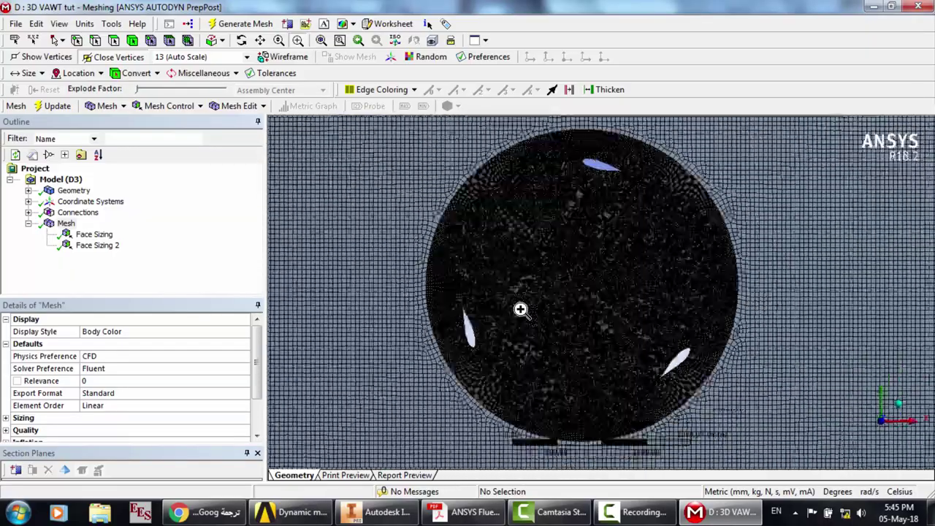
scroll(499, 266, "down", 1)
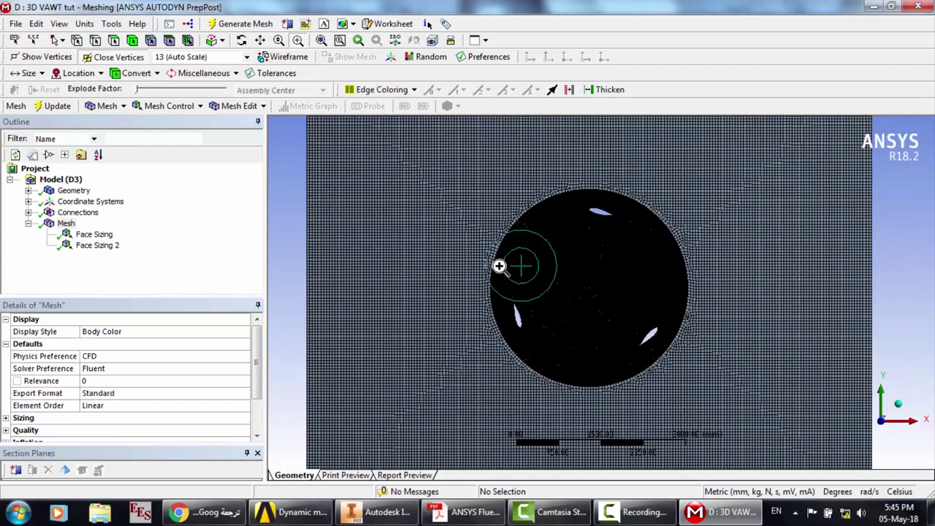
Examine the mesh edge-on through the domain's thickness and show the mesh statistics for nodes and elements
left_click(243, 41)
left_click_drag(553, 268, 560, 214)
left_click_drag(602, 409, 547, 378)
scroll(550, 377, "up", 3)
left_click_drag(445, 240, 472, 259)
scroll(472, 260, "up", 2)
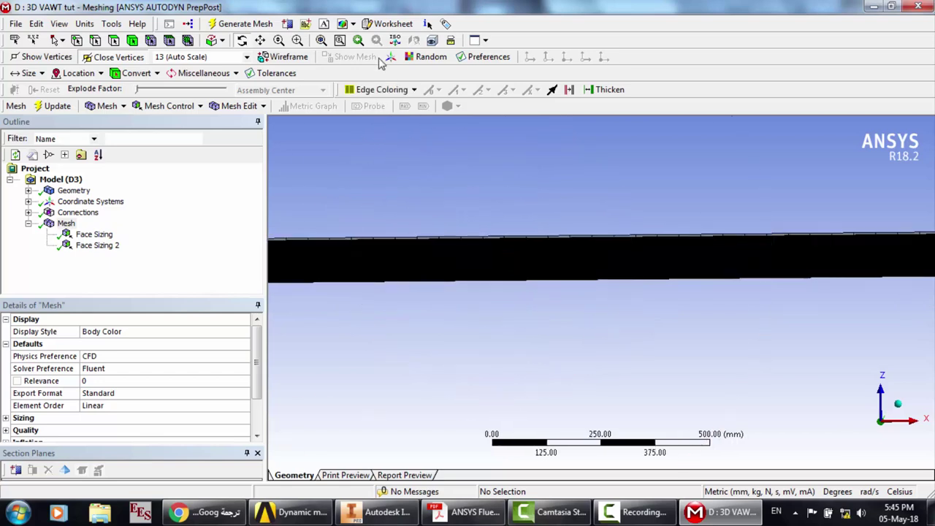
left_click(297, 40)
left_click_drag(463, 215, 524, 258)
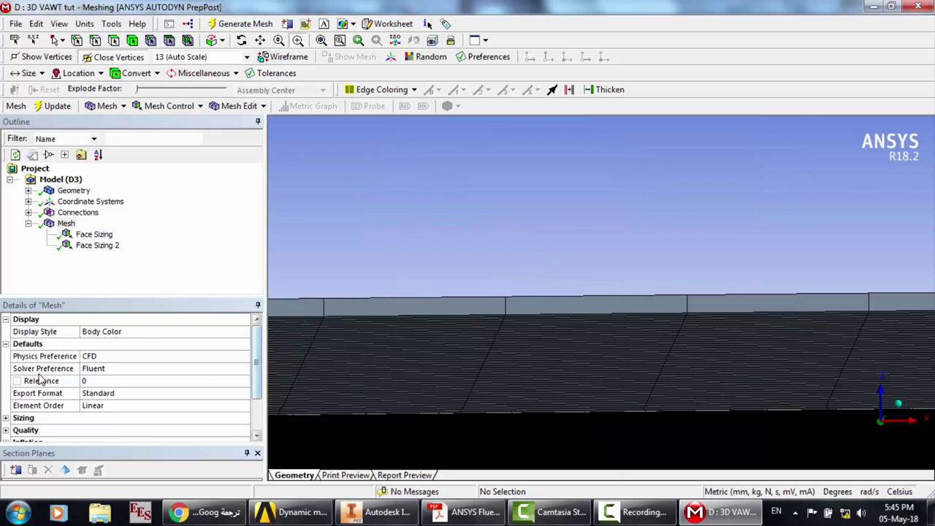
left_click_drag(257, 400, 261, 417)
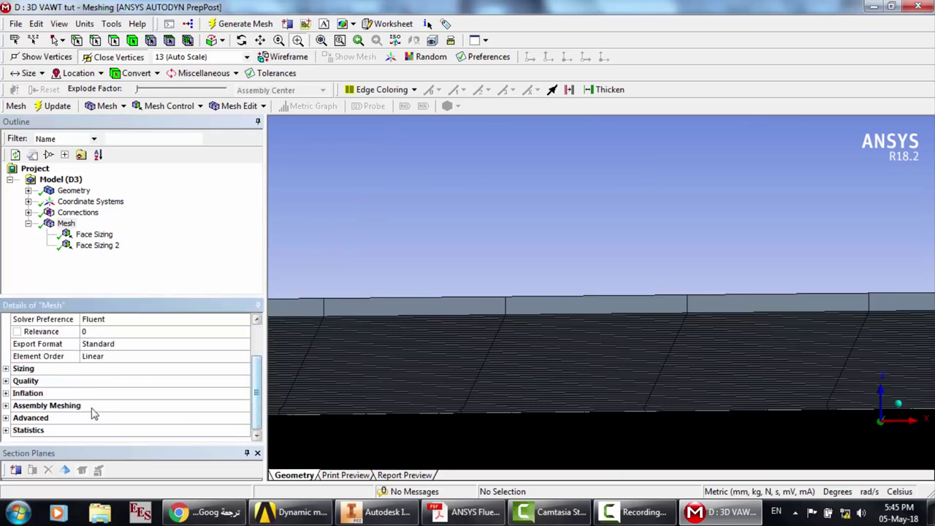
left_click(6, 431)
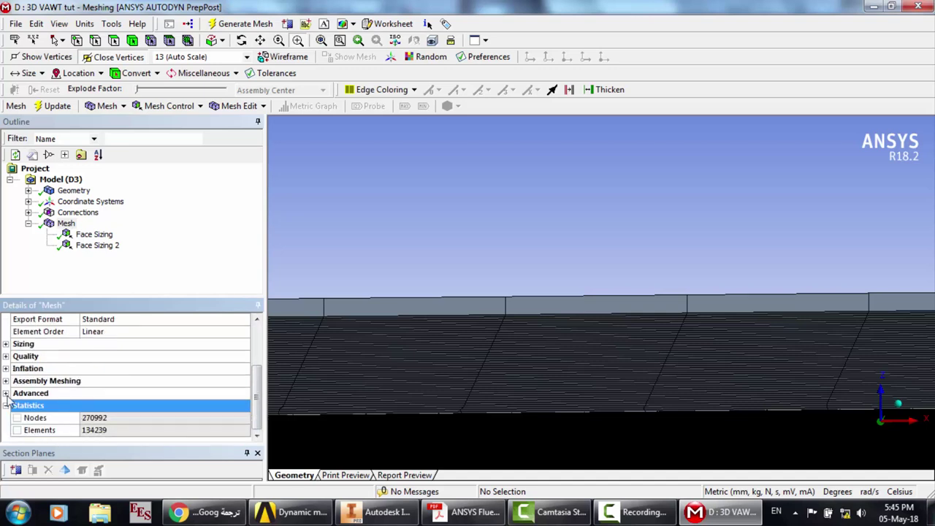
Set the mesh quality metric to Skewness and review its minimum, maximum and average values
left_click(6, 356)
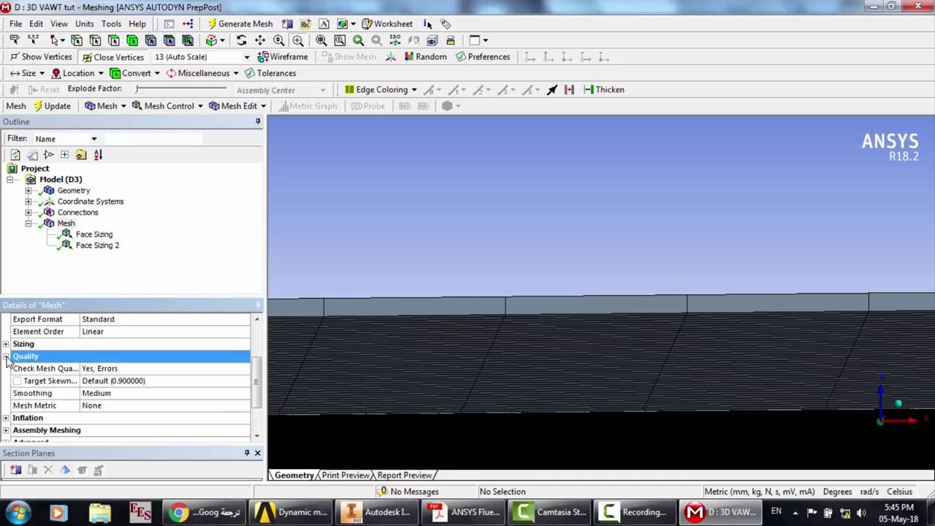
left_click(245, 406)
left_click(243, 405)
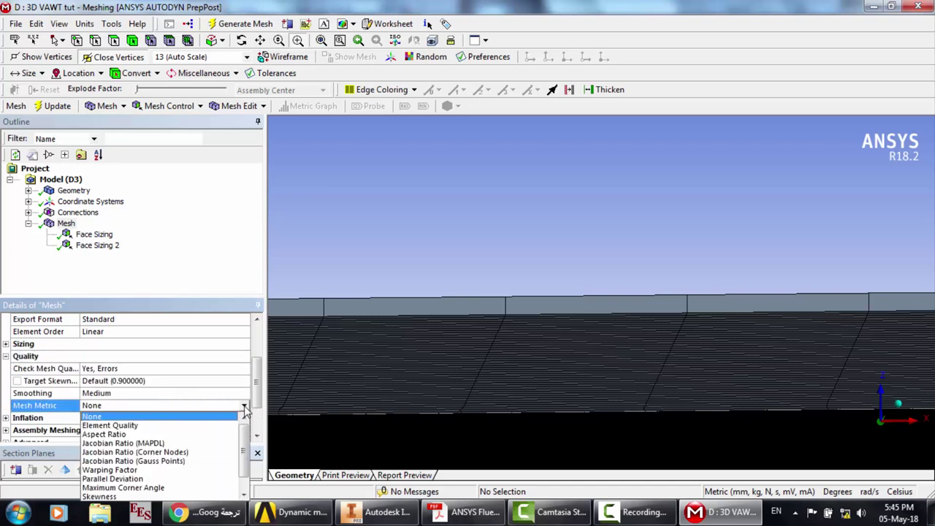
left_click(153, 496)
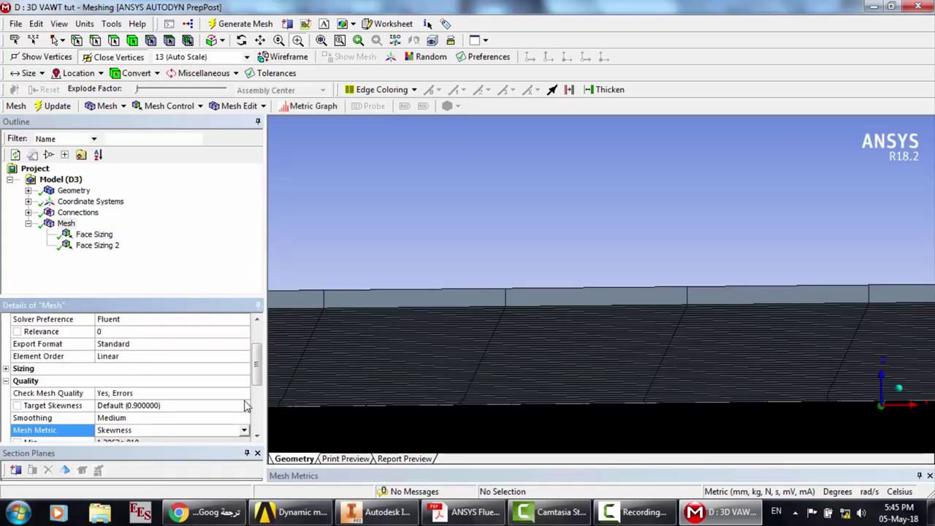
left_click(257, 437)
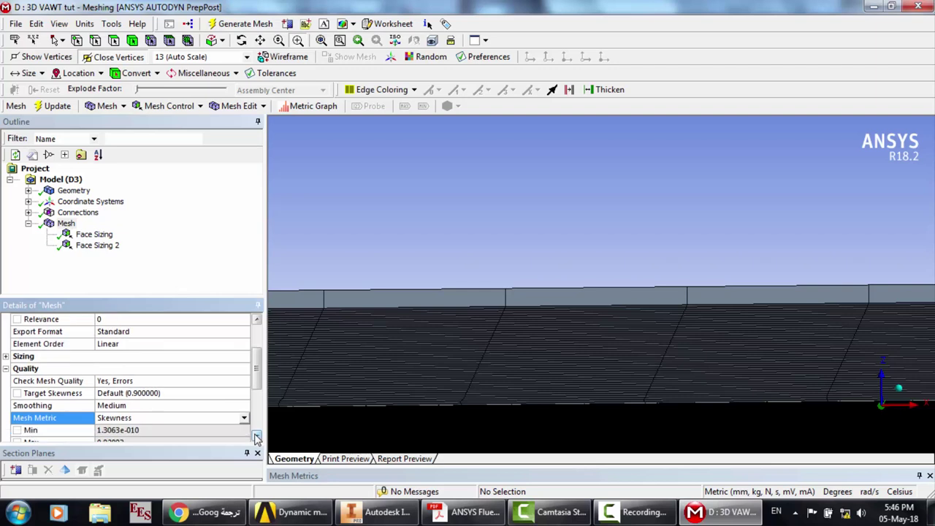
left_click(256, 437)
left_click(257, 436)
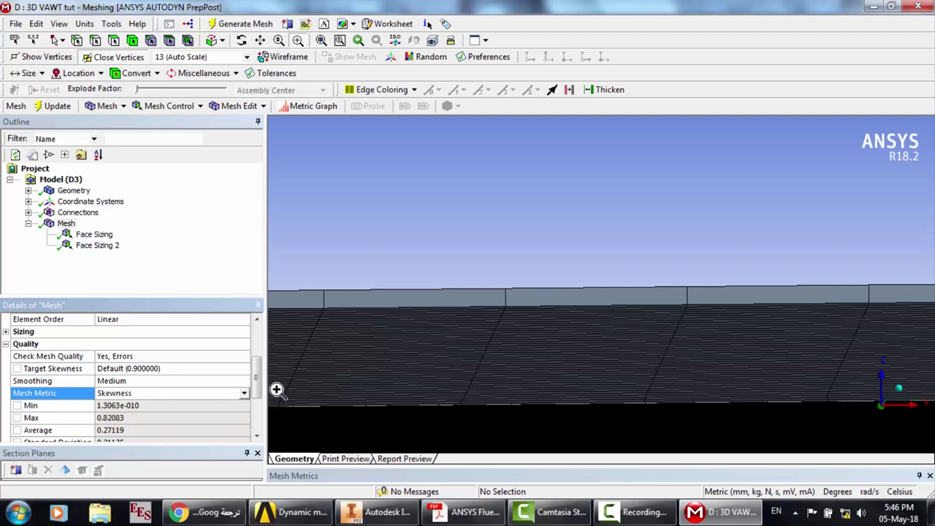
left_click(257, 342)
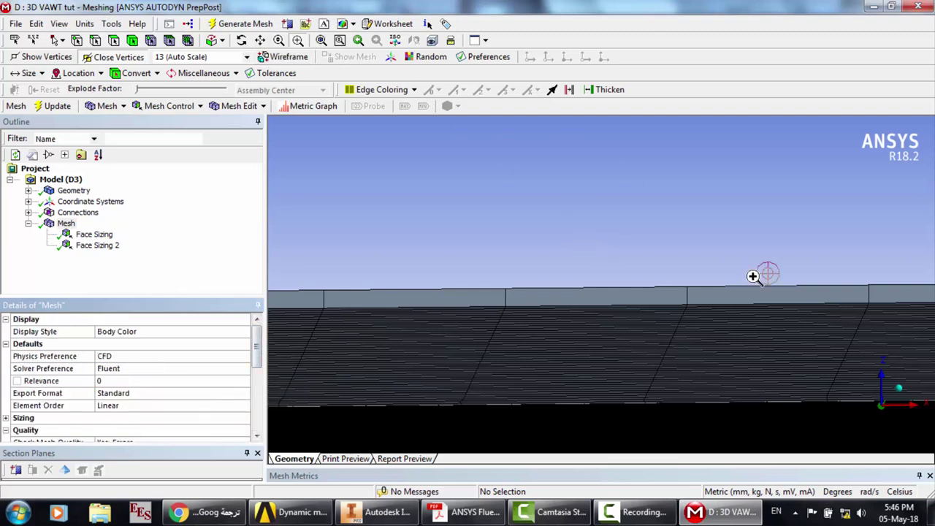
Show the whole domain face-on without the mesh and isolate the rectangular outer body by hiding all other bodies
left_click(882, 379)
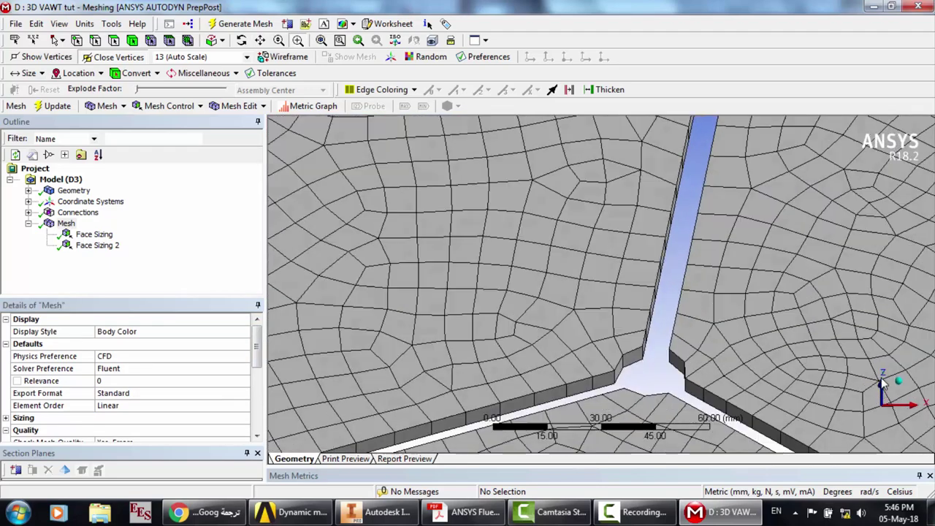
scroll(770, 344, "up", 5)
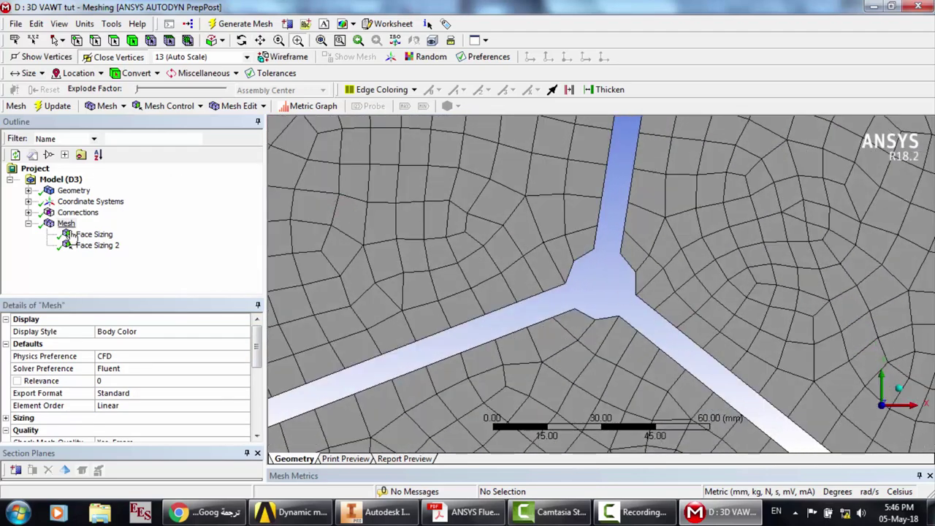
left_click(80, 234)
scroll(547, 302, "down", 5)
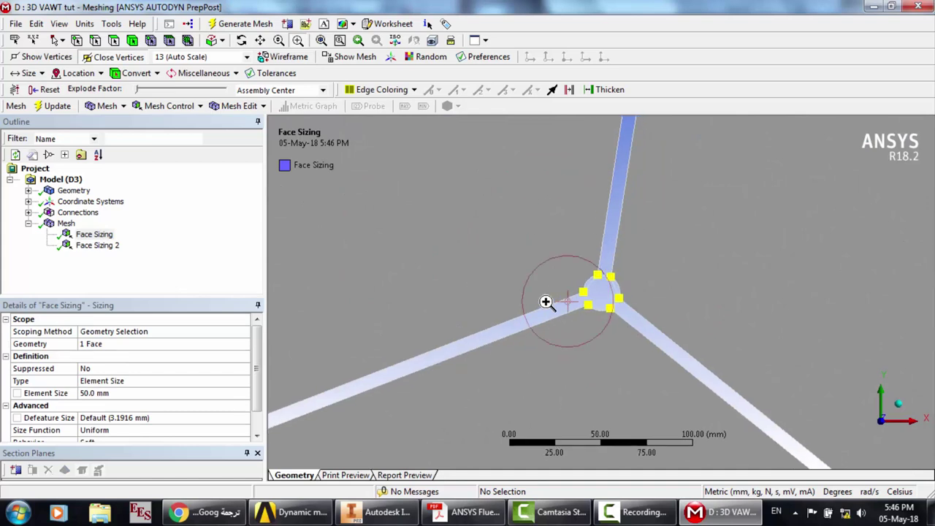
scroll(547, 302, "down", 5)
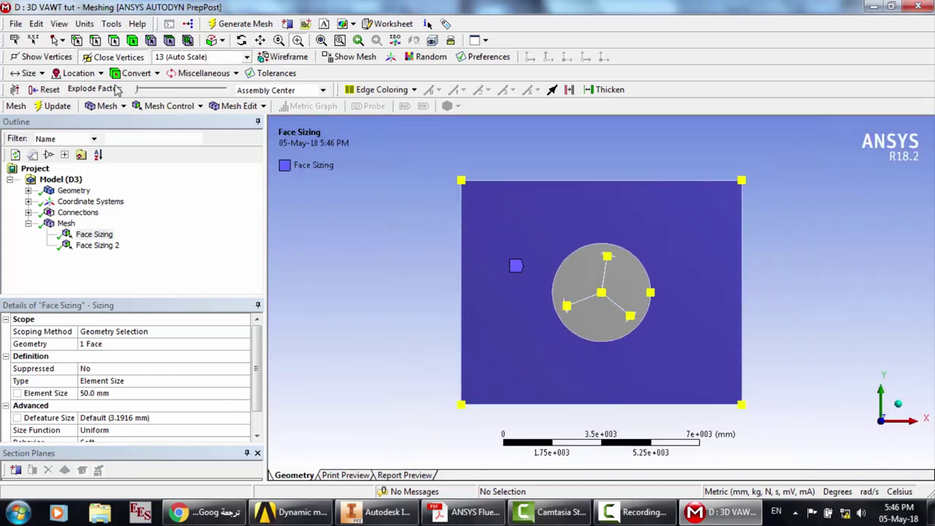
left_click(133, 42)
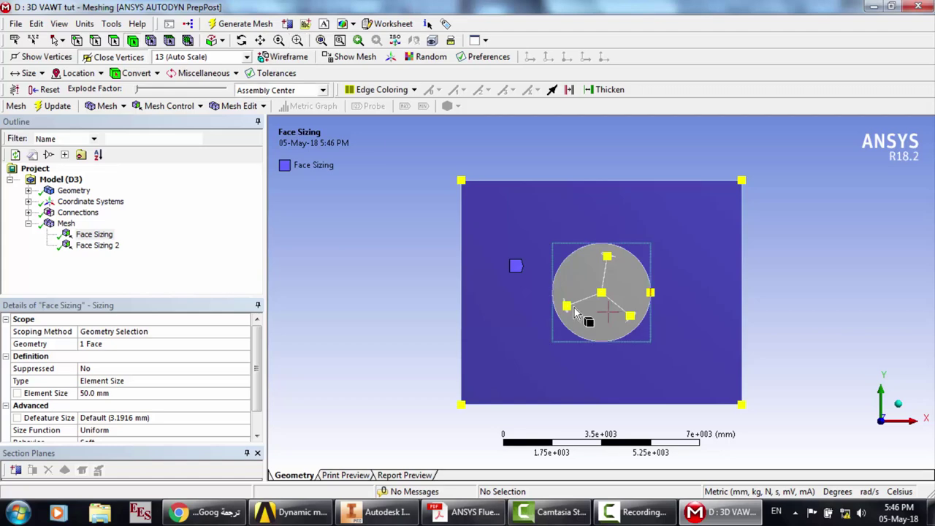
left_click(524, 281)
right_click(525, 281)
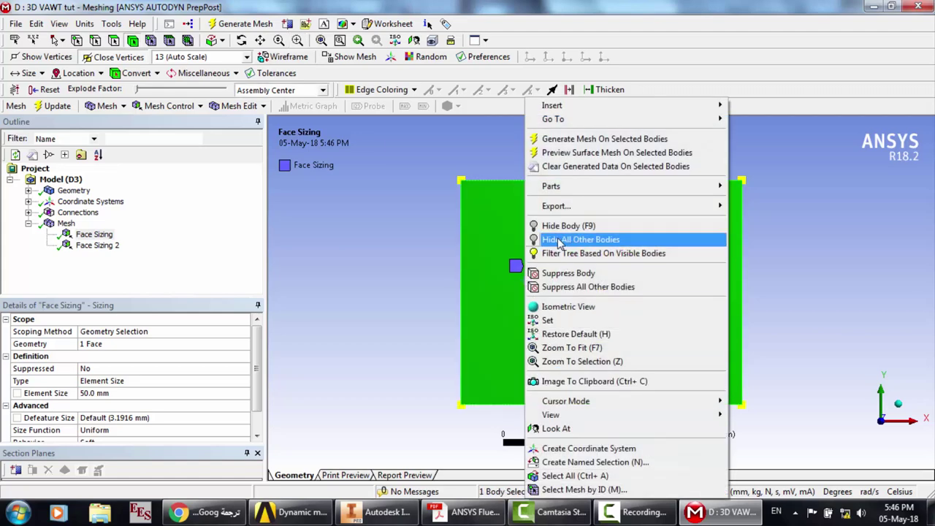
left_click(571, 241)
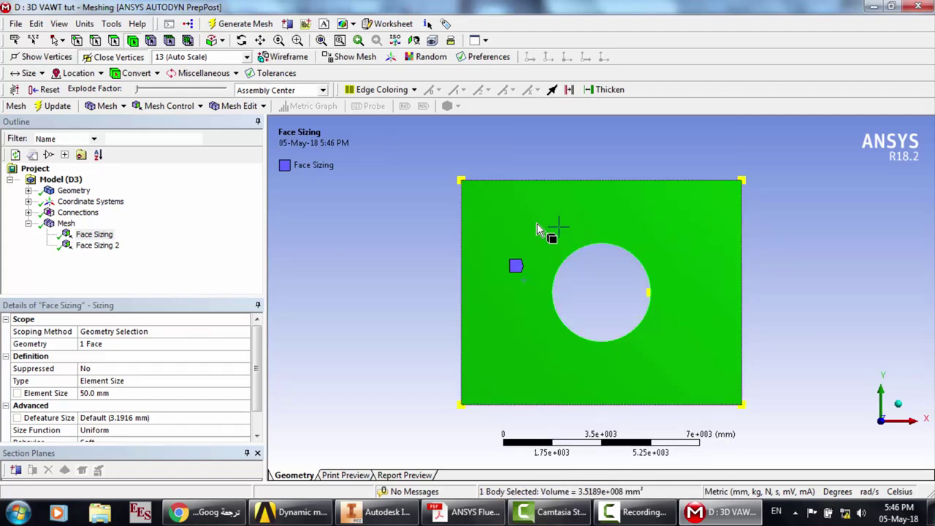
Create a named selection called "Outer domain" from the rectangular outer body
right_click(538, 223)
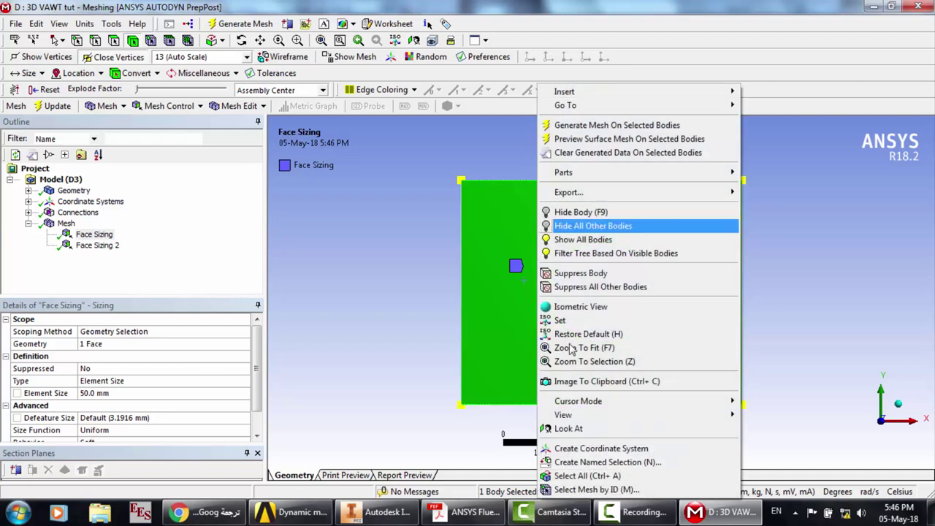
left_click(584, 462)
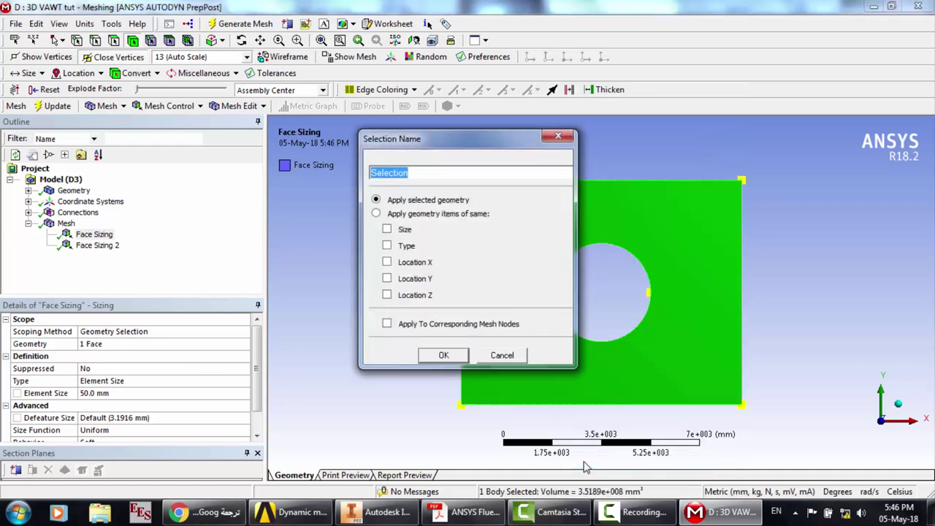
type("Outer domain")
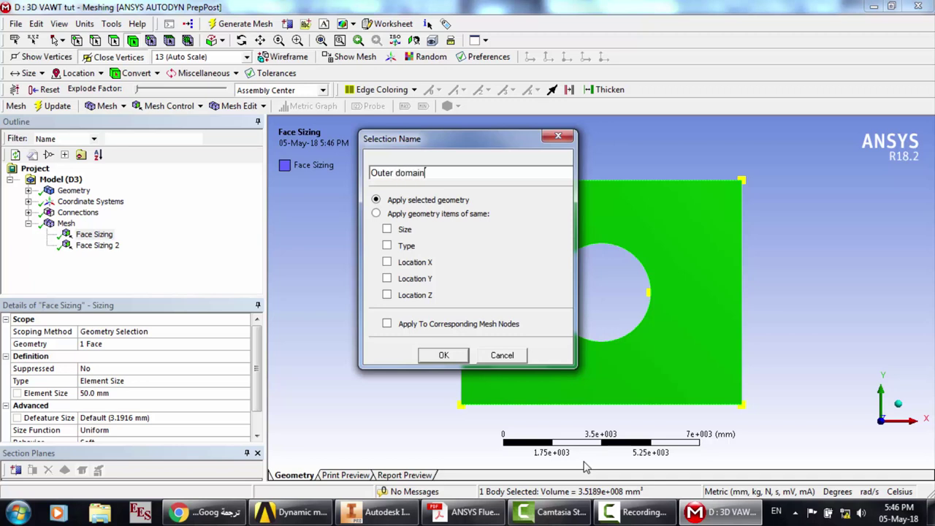
key("Return")
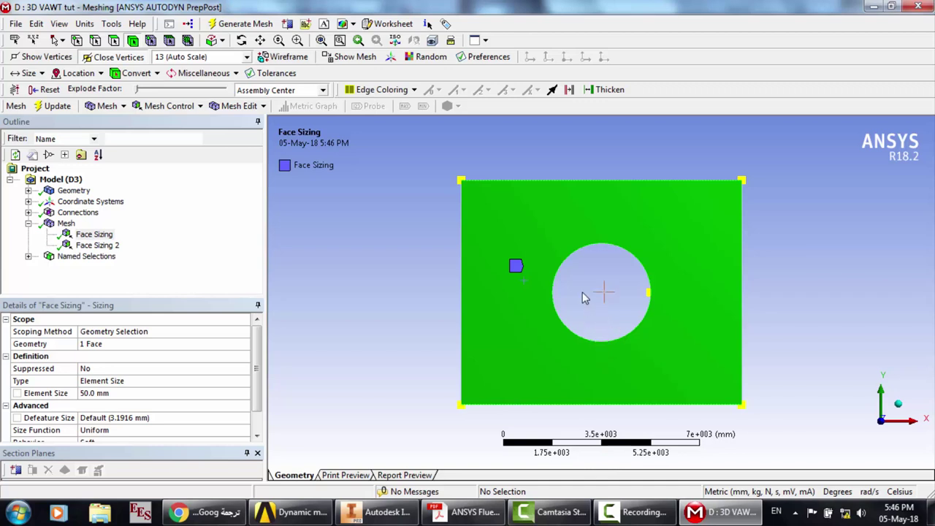
Create a named selection called "Inlet" from the thin side face at the outer domain's negative X end
left_click(242, 41)
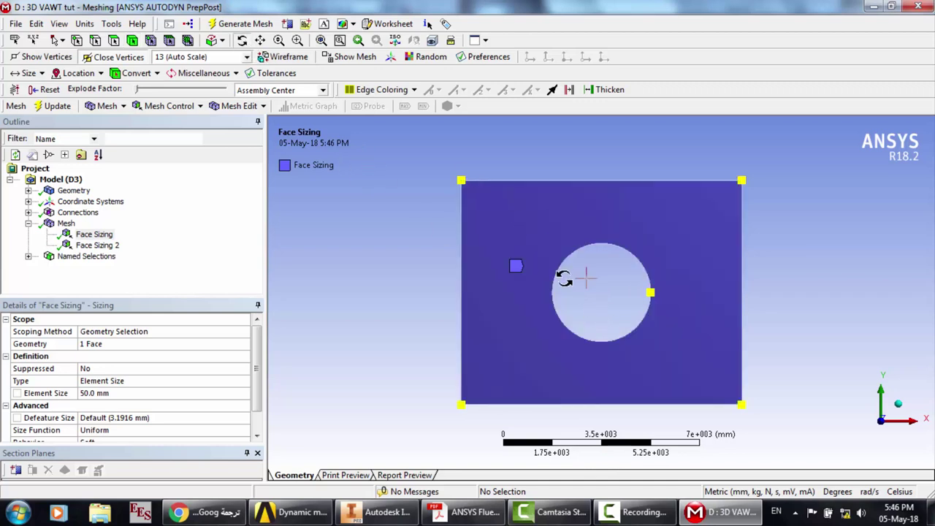
left_click_drag(565, 273, 626, 242)
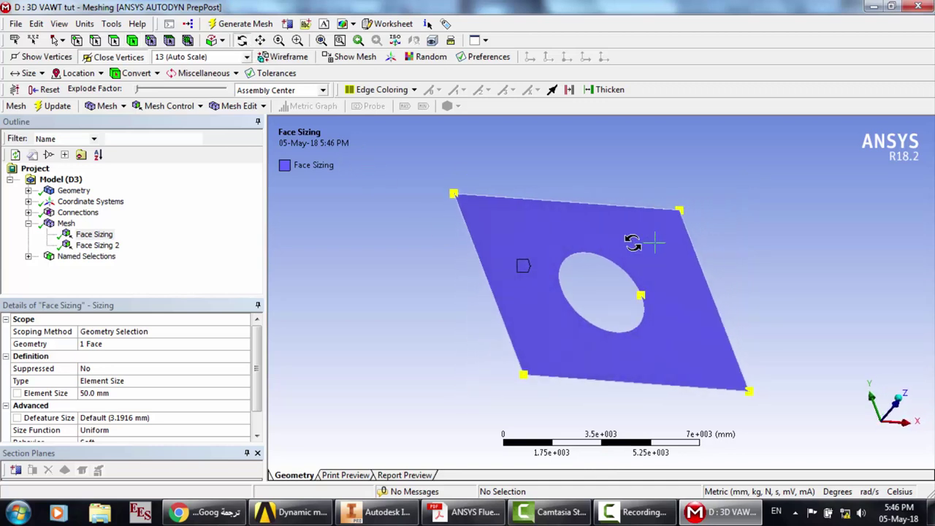
scroll(499, 299, "up", 3)
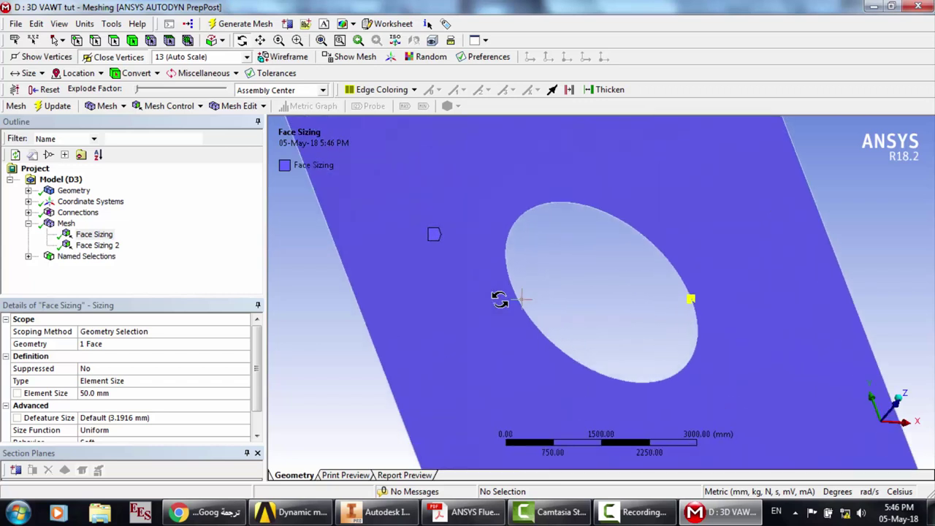
left_click(297, 40)
left_click_drag(355, 310, 387, 339)
left_click_drag(528, 307, 582, 339)
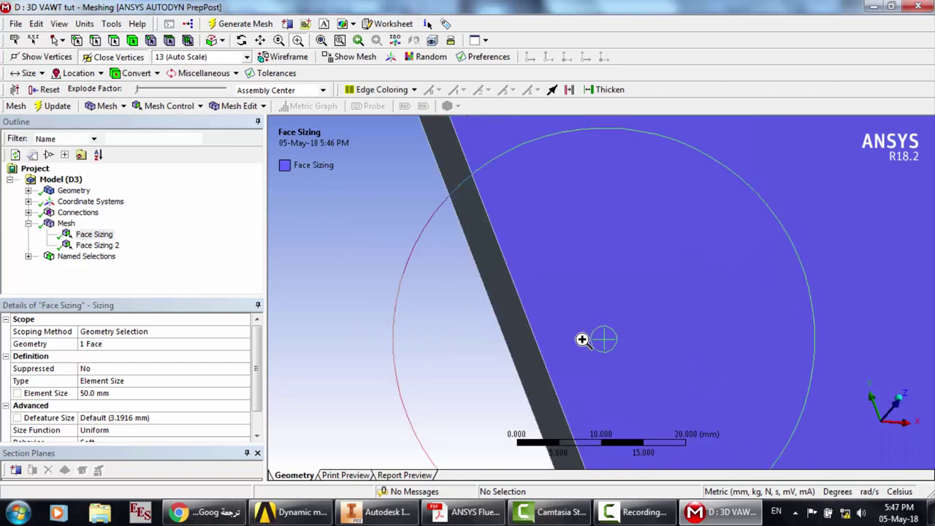
left_click(114, 40)
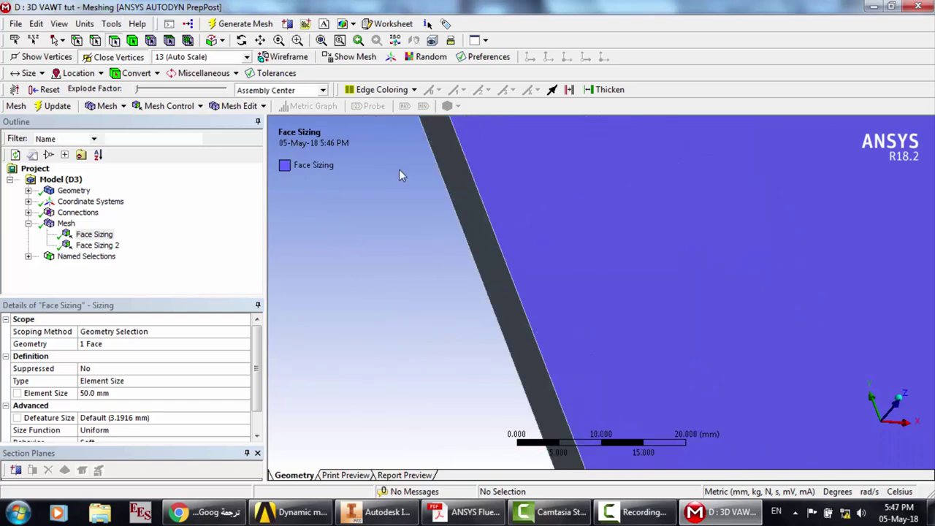
left_click(476, 234)
right_click(476, 234)
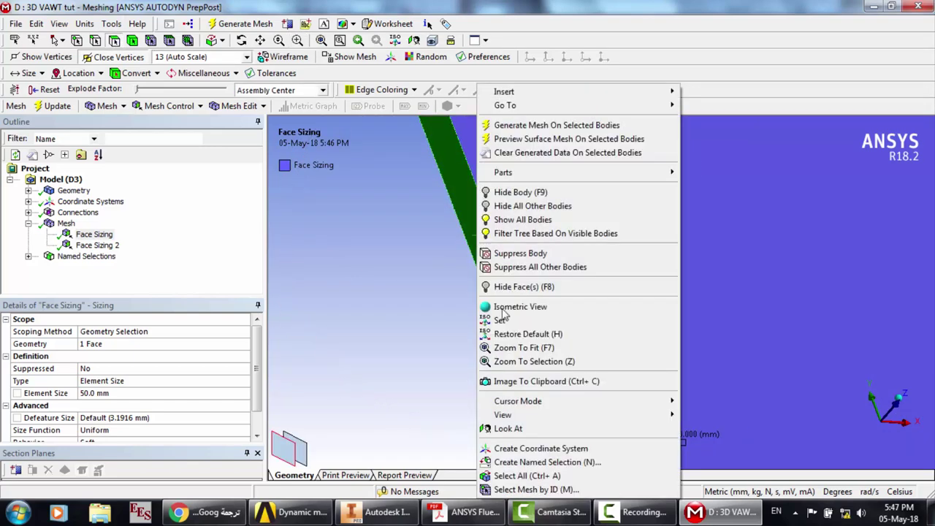
left_click(531, 460)
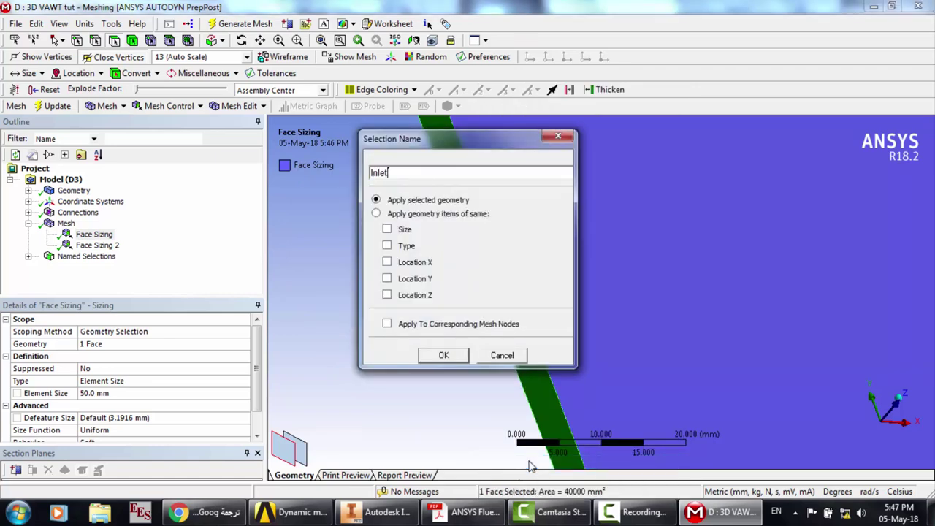
key("Return")
right_click(445, 326)
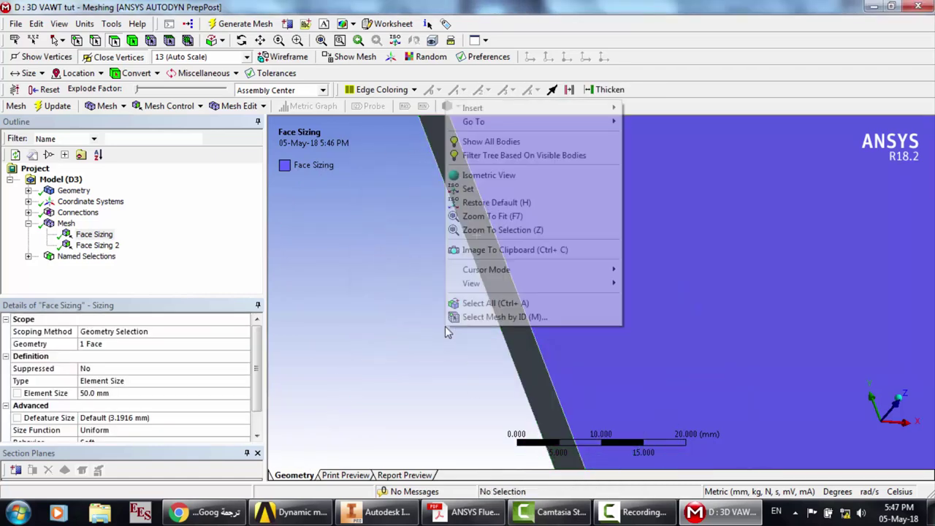
left_click(421, 292)
Create a named selection called "Outlet" from the thin side face at the outer domain's positive X end
scroll(399, 291, "down", 15)
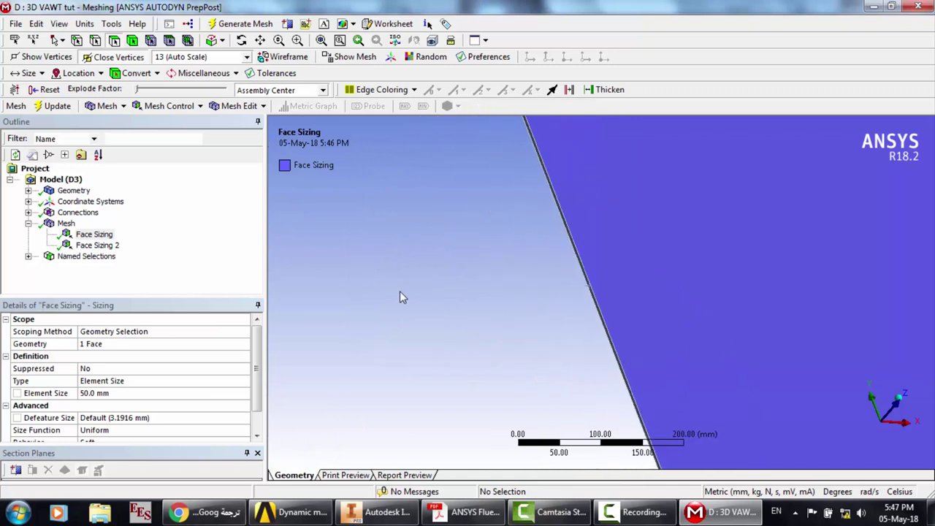
scroll(402, 304, "down", 1)
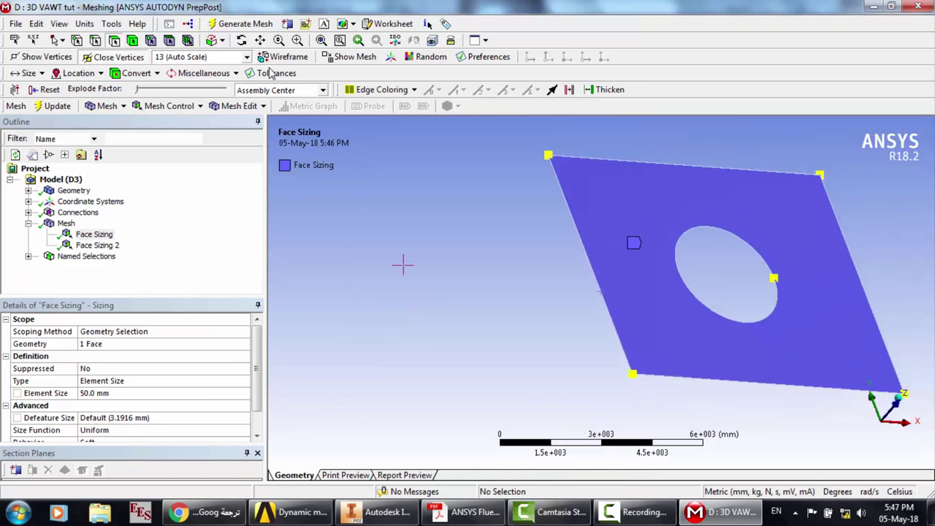
left_click(241, 40)
left_click_drag(747, 292, 610, 278)
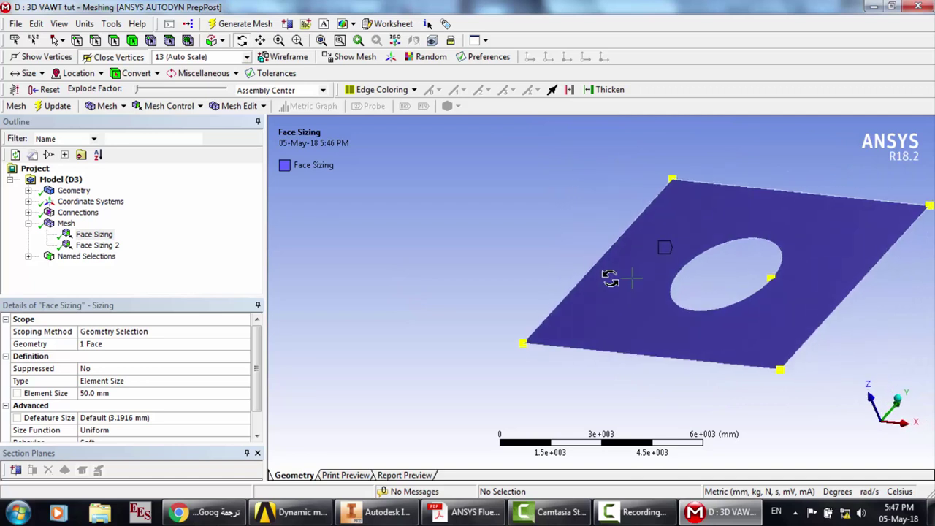
left_click(296, 40)
left_click_drag(828, 271, 874, 297)
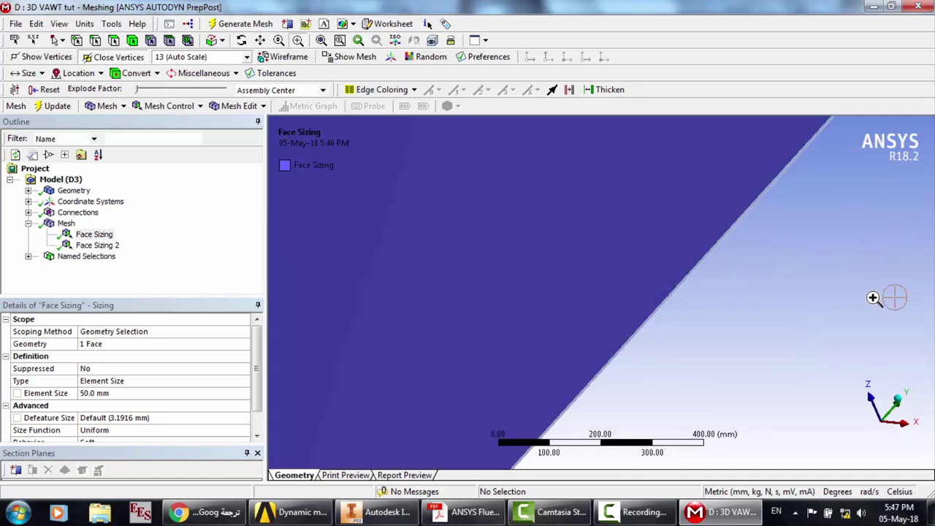
left_click_drag(679, 246, 730, 269)
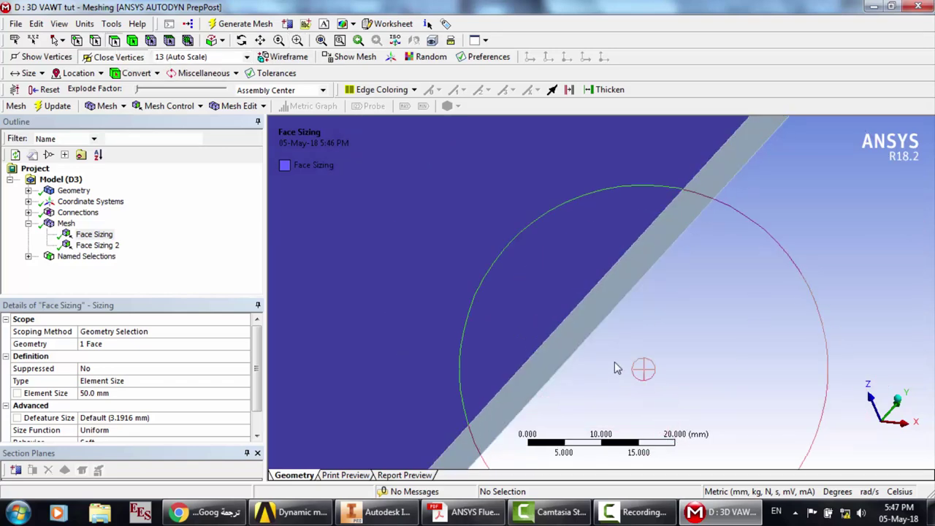
left_click(586, 329)
right_click(586, 330)
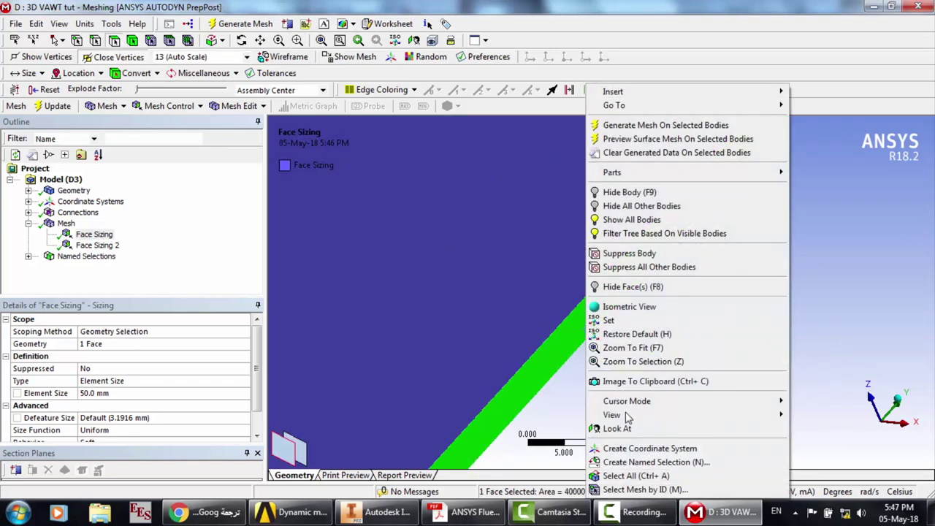
left_click(639, 463)
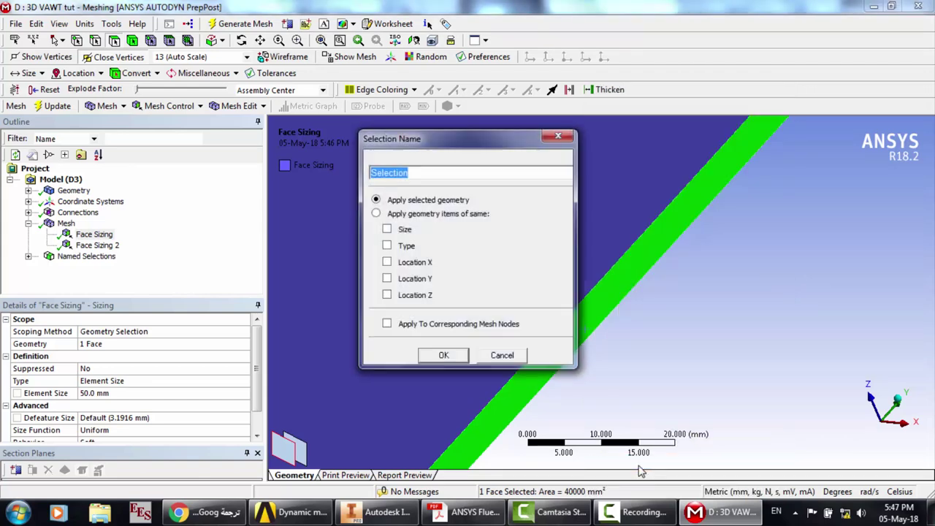
type("Outlet")
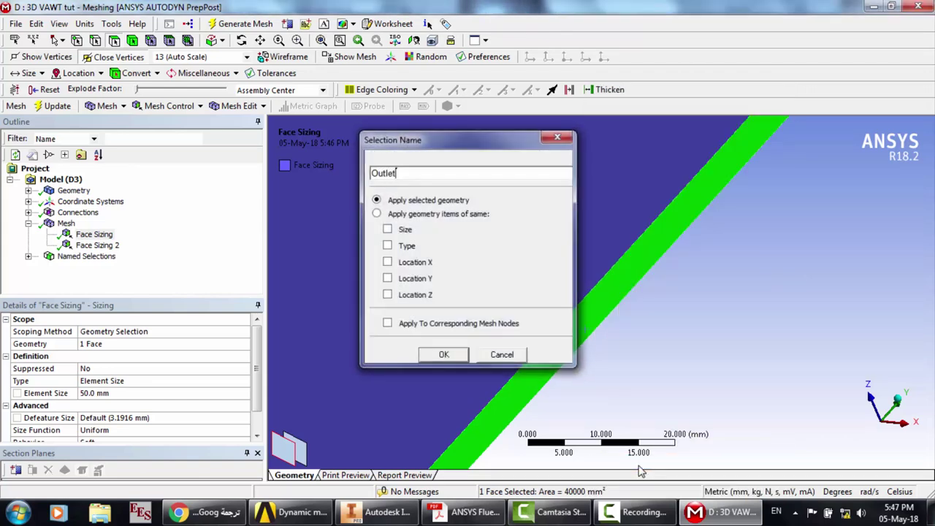
key("Return")
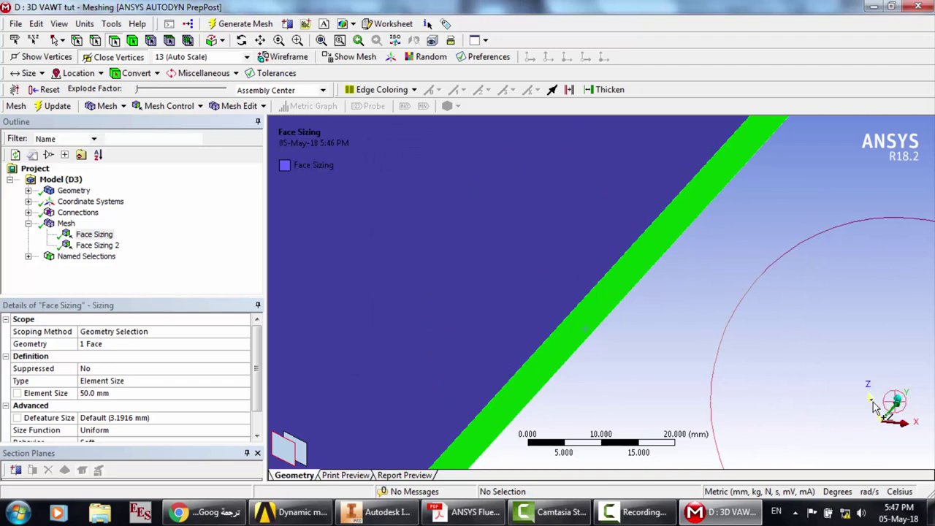
left_click(880, 406)
scroll(610, 297, "down", 12)
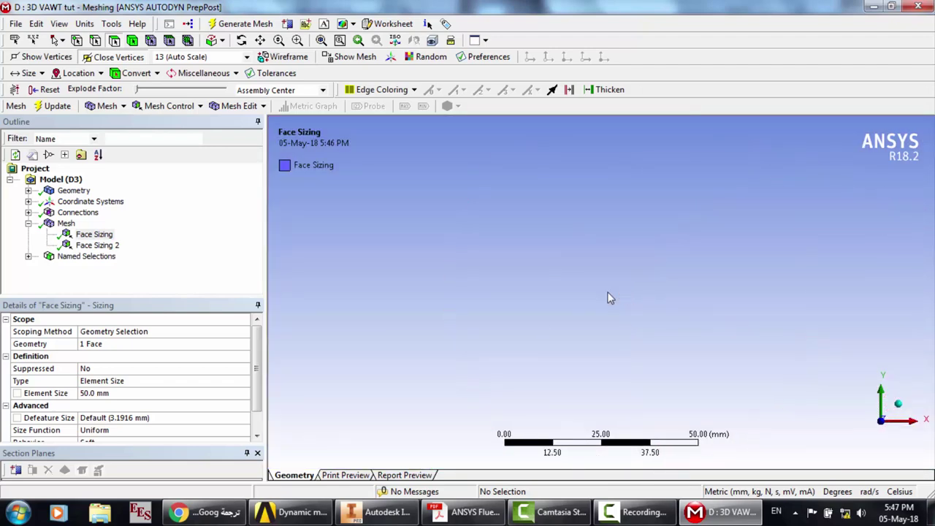
Show all bodies and isolate the circular inner body by hiding all other bodies
scroll(610, 297, "down", 2)
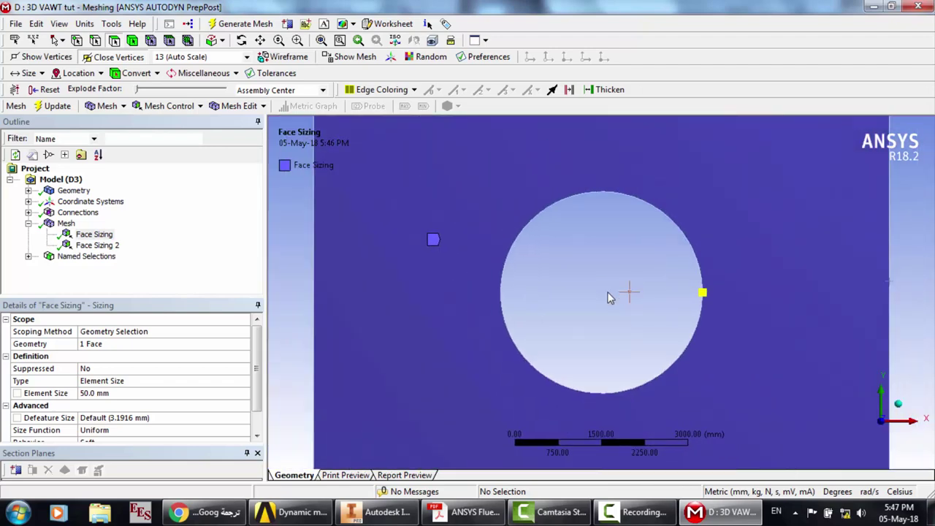
right_click(609, 296)
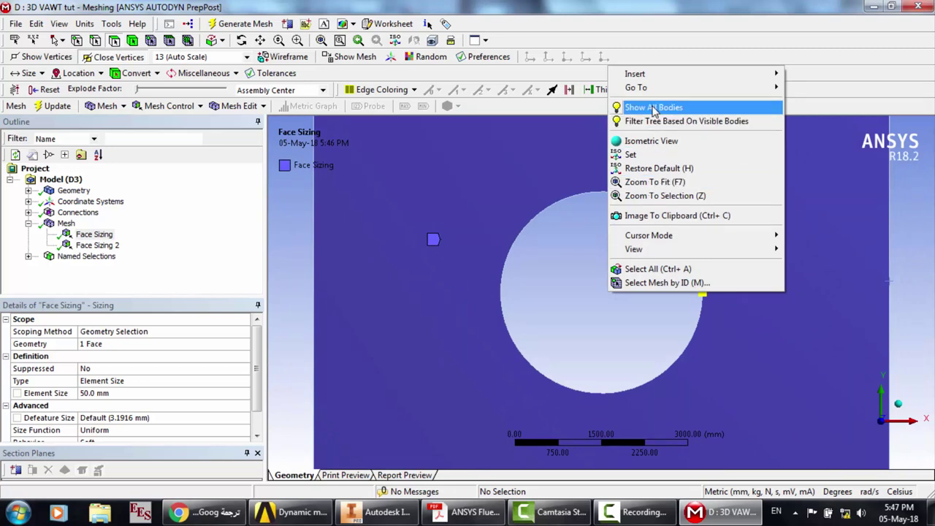
left_click(653, 109)
left_click(559, 245)
right_click(558, 242)
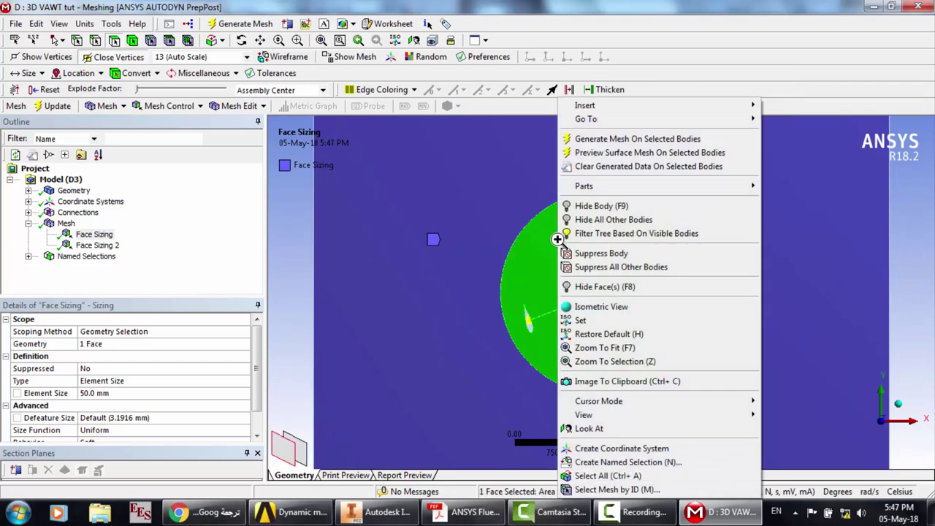
left_click(587, 223)
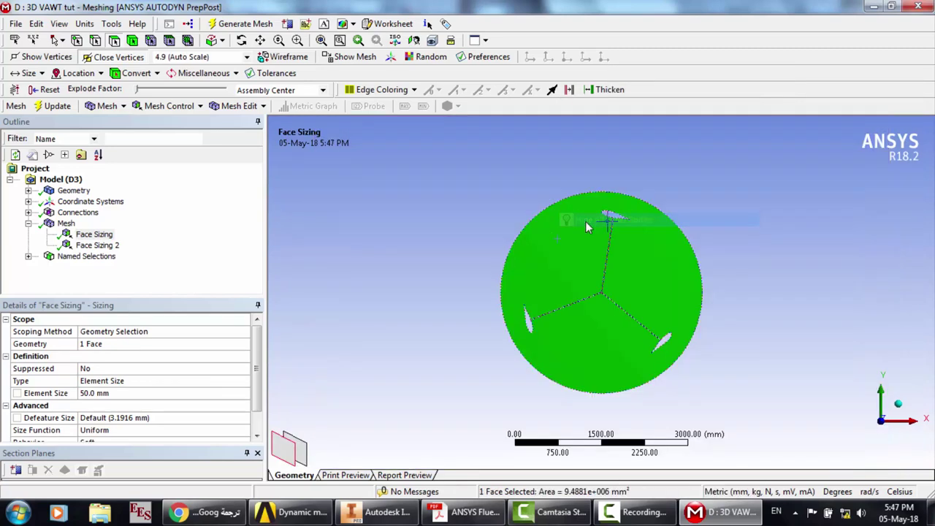
left_click(409, 211)
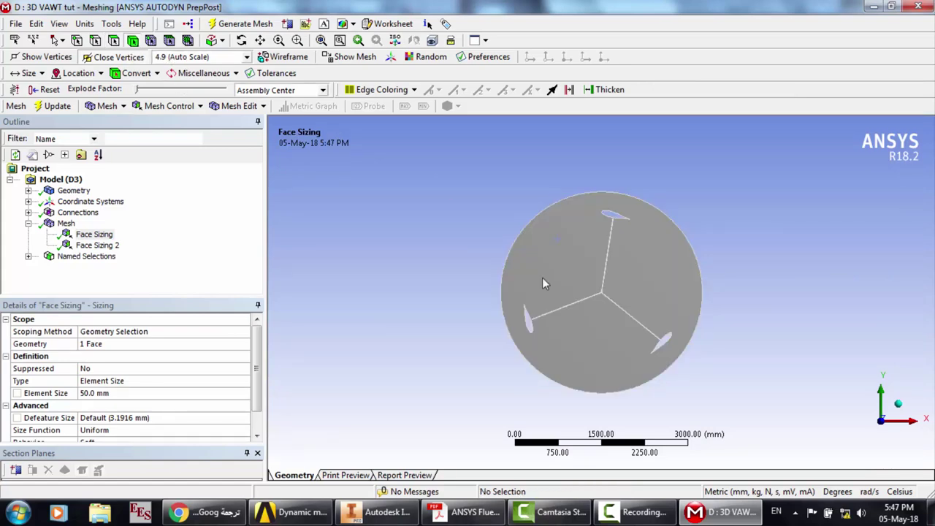
Create a named selection called "Inner domain" from the circular inner body
left_click(559, 267)
right_click(560, 268)
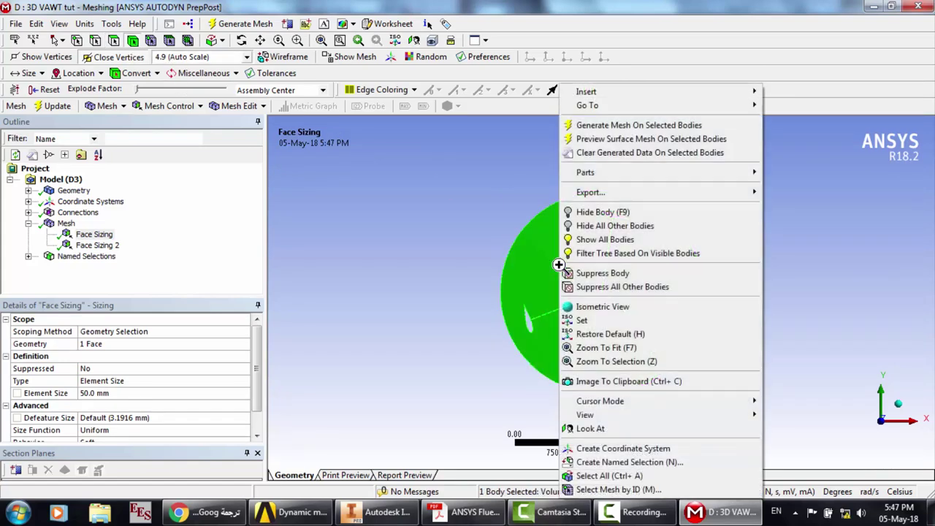
left_click(620, 463)
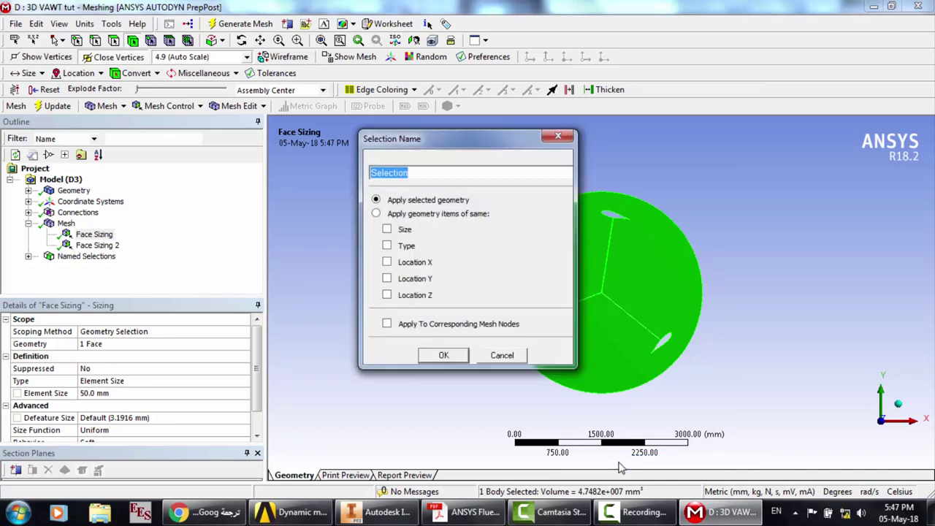
key("BackSpace")
type("Inner domain")
key("Return")
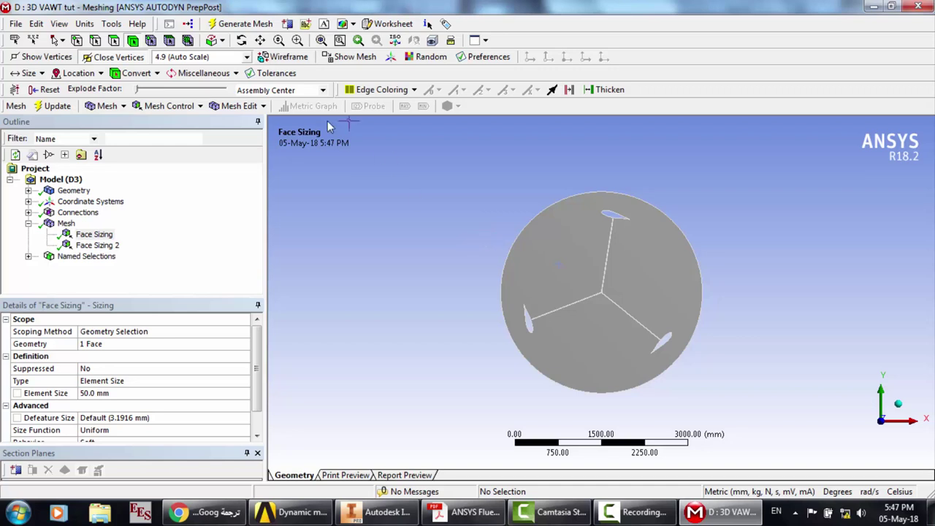
Select all faces of the circular inner body
left_click(114, 41)
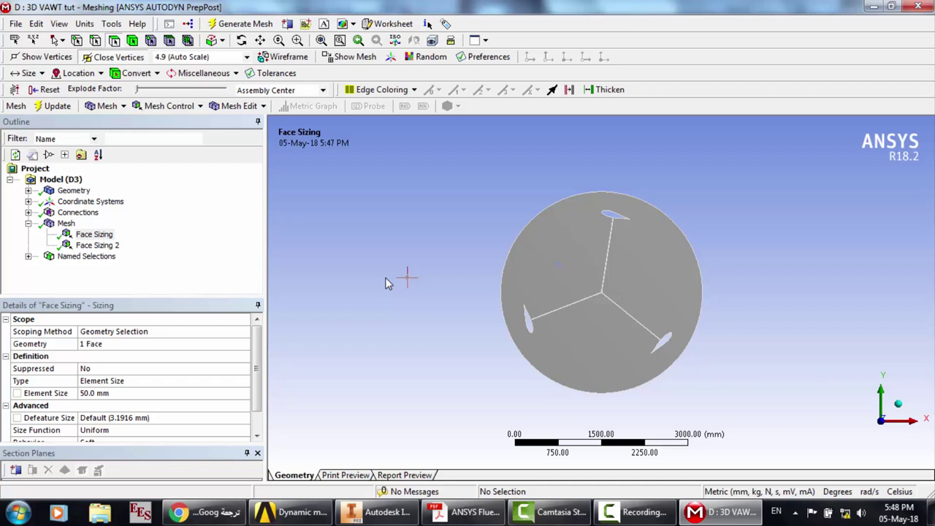
key("ctrl+a")
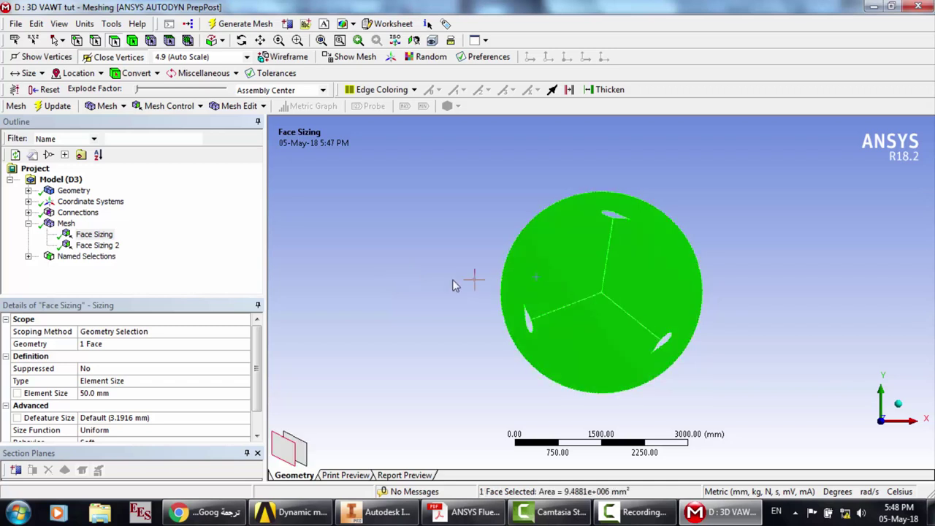
left_click(452, 284)
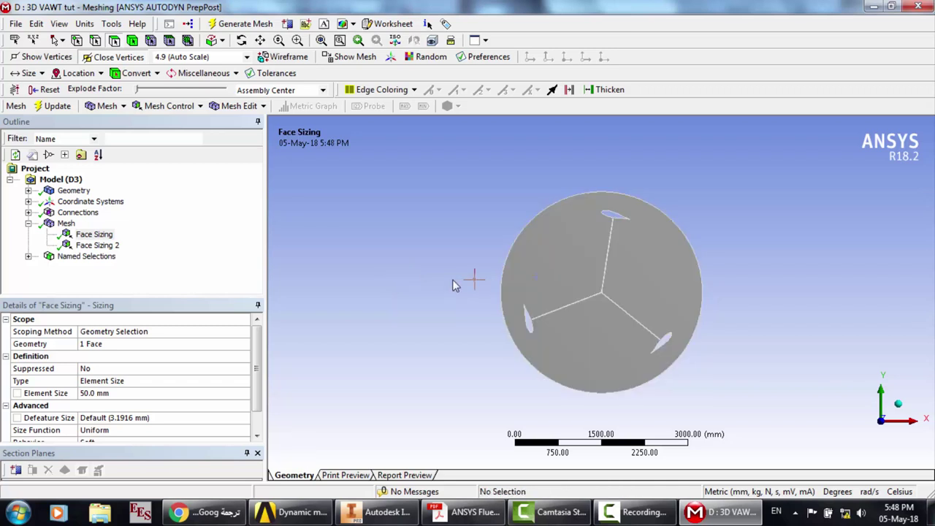
key("ctrl+a")
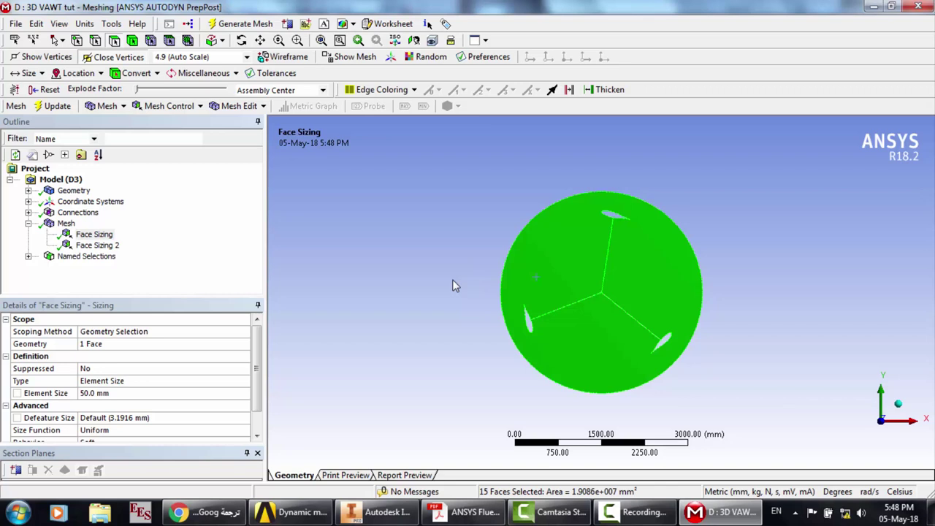
Remove the two flat circular faces on the front and back of the inner body from the face selection
left_click(242, 40)
left_click_drag(560, 243, 561, 225)
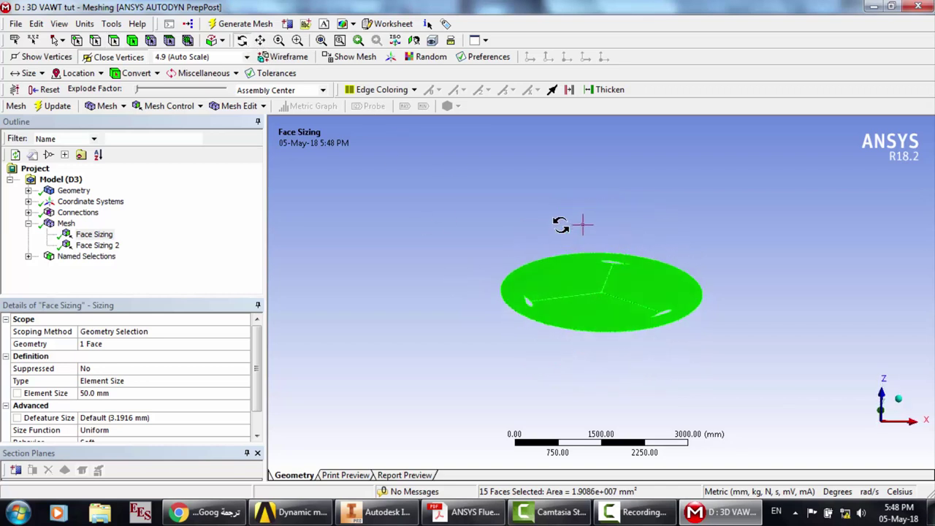
left_click(113, 40)
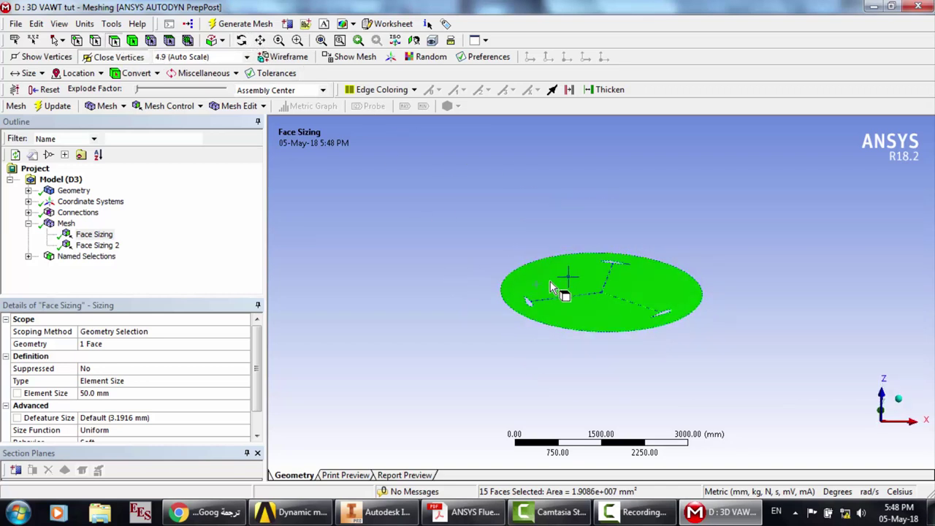
left_click(550, 284, "ctrl")
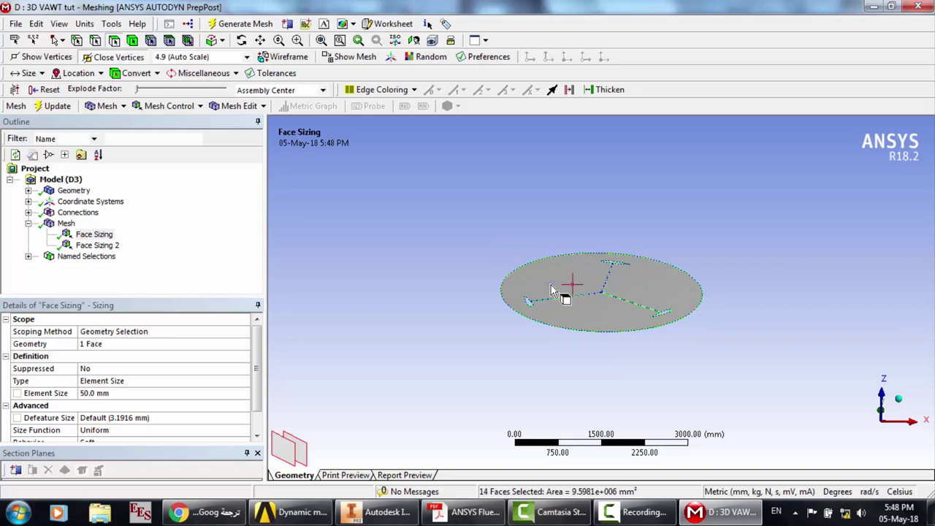
left_click(241, 40)
left_click_drag(538, 278, 562, 234)
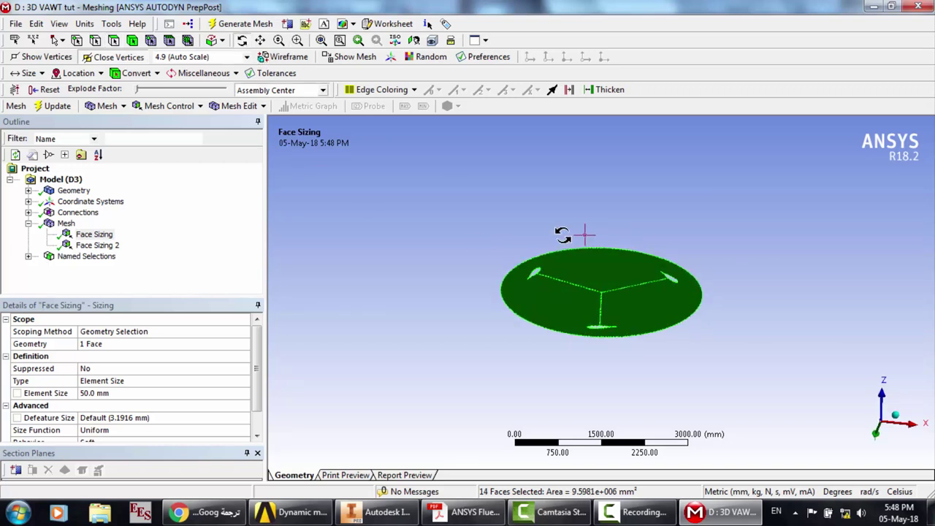
left_click(113, 40)
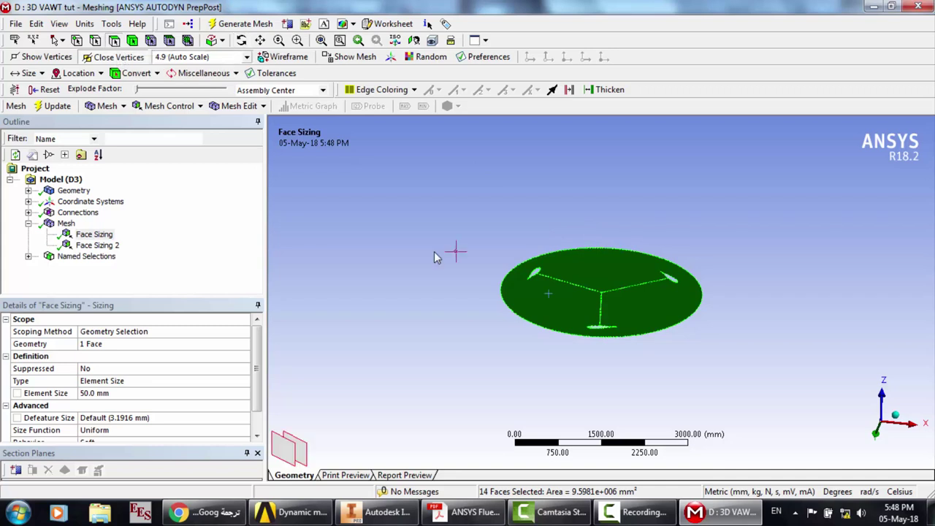
left_click(555, 301, "ctrl")
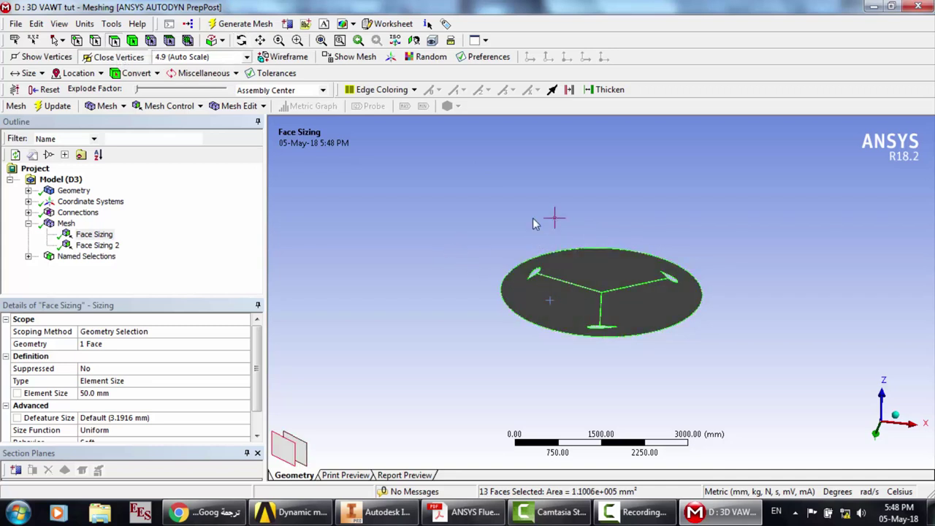
Remove the thin outer rim face of the inner body from the face selection
scroll(533, 223, "up", 5)
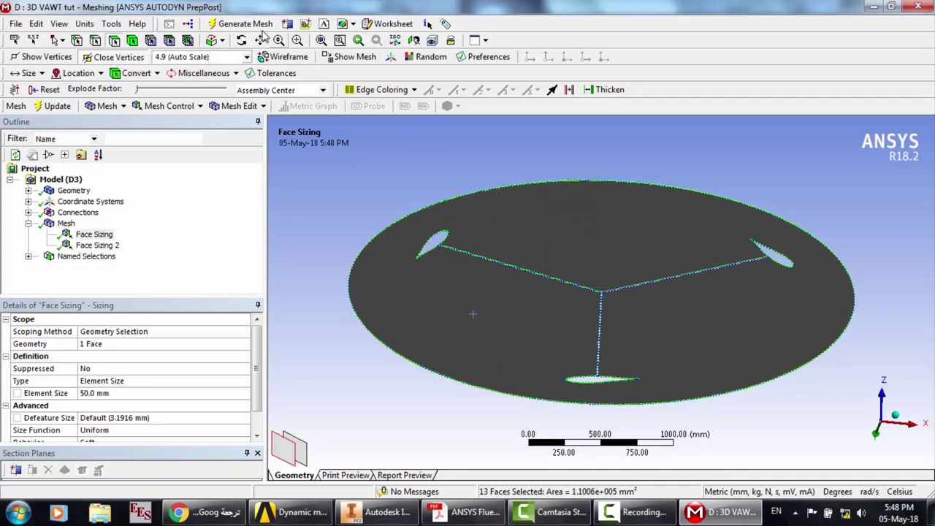
left_click(298, 40)
left_click_drag(565, 179, 539, 205)
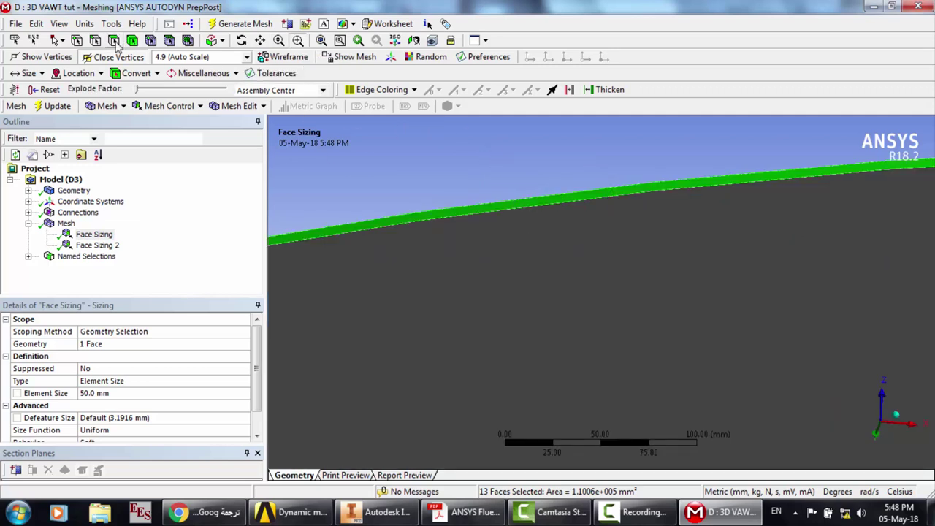
left_click(532, 209, "ctrl")
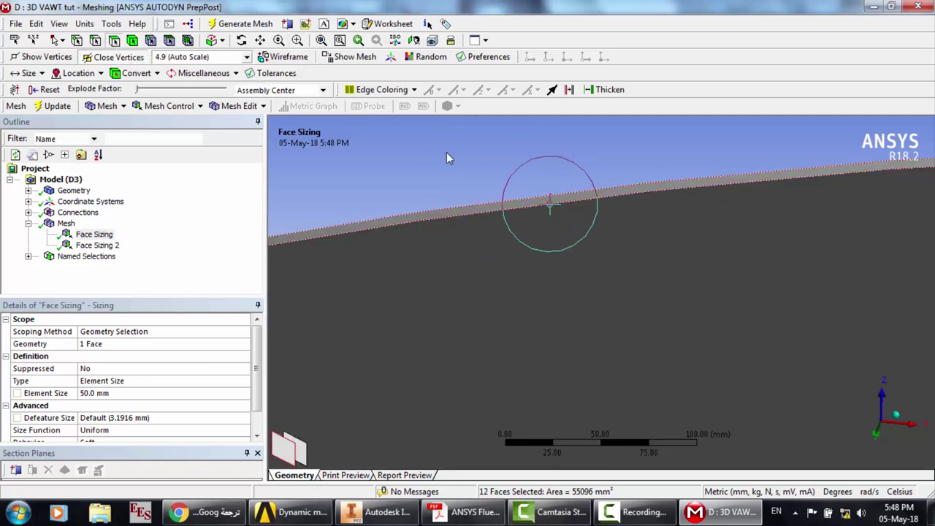
Examine the selected faces along the blade profiles and connecting arms, checking the blade-to-arm junctions up close
left_click(242, 40)
left_click_drag(566, 219, 634, 424)
scroll(559, 242, "down", 5)
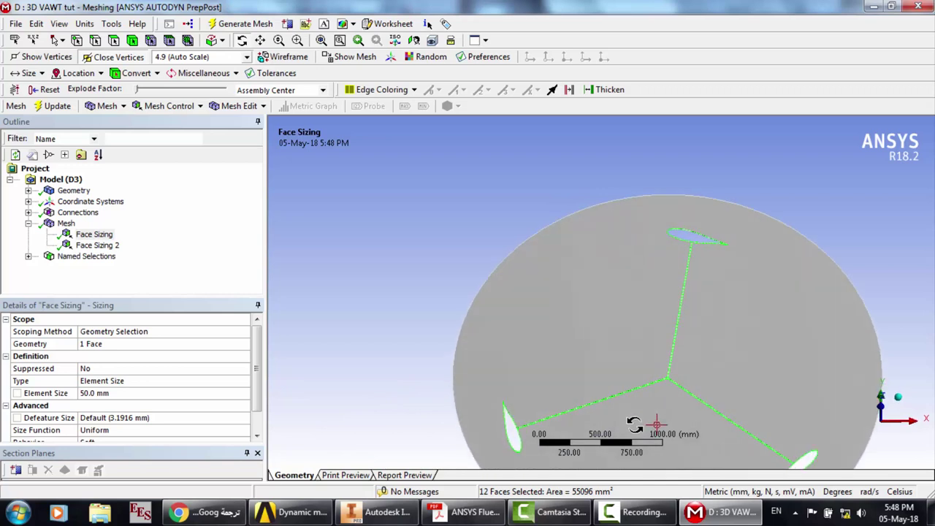
scroll(701, 307, "up", 3)
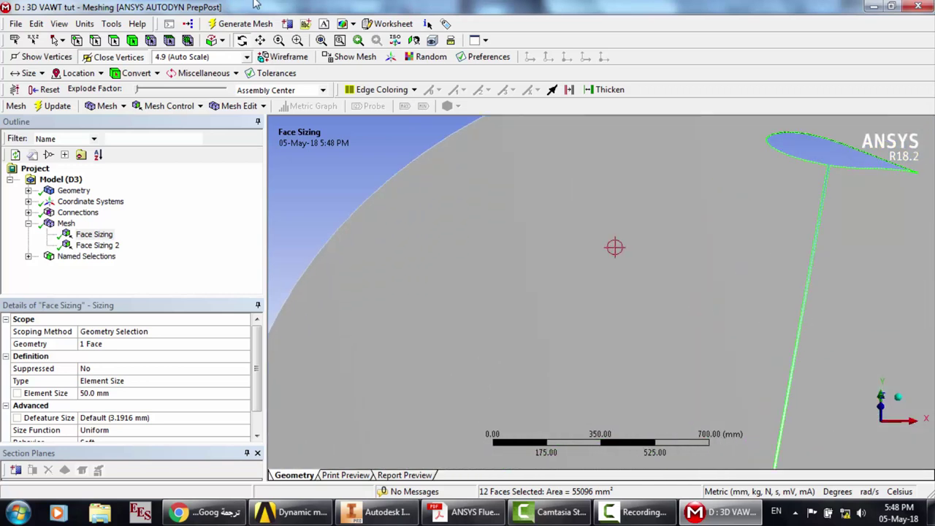
left_click(295, 41)
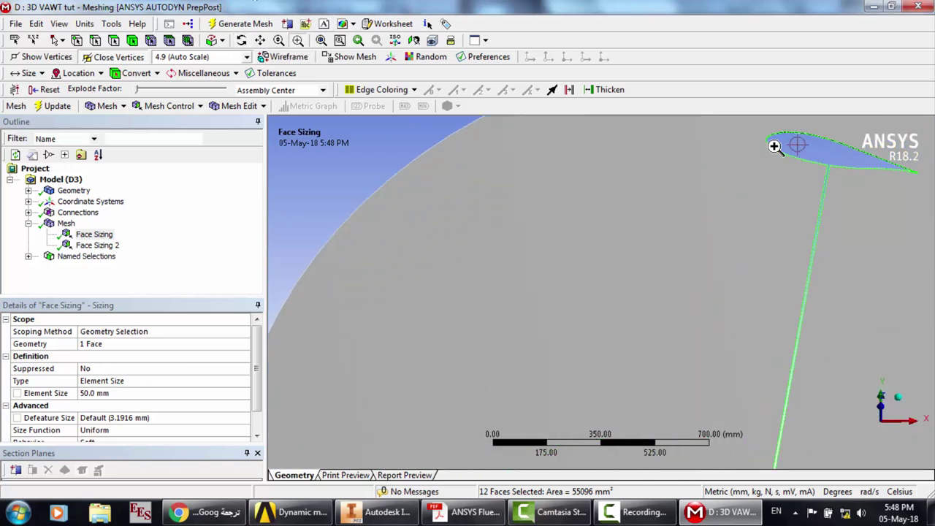
left_click_drag(775, 146, 833, 180)
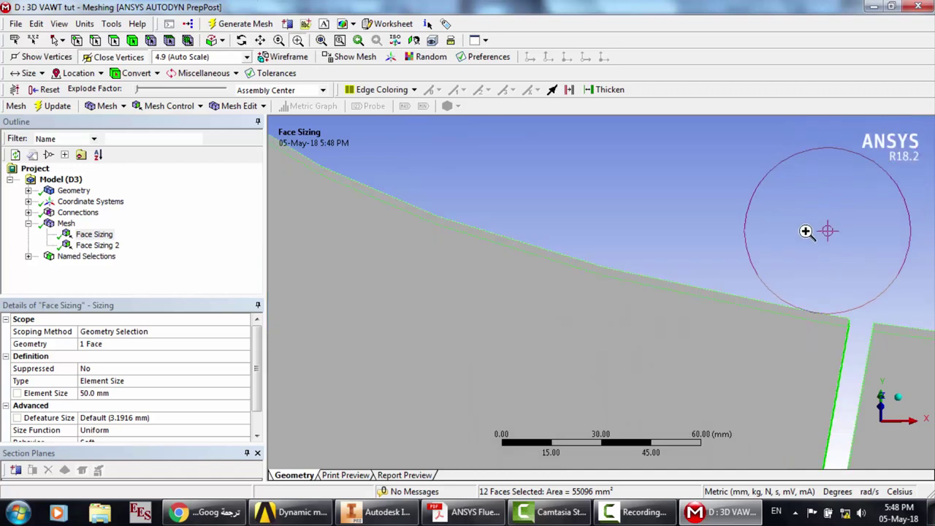
left_click_drag(830, 313, 898, 375)
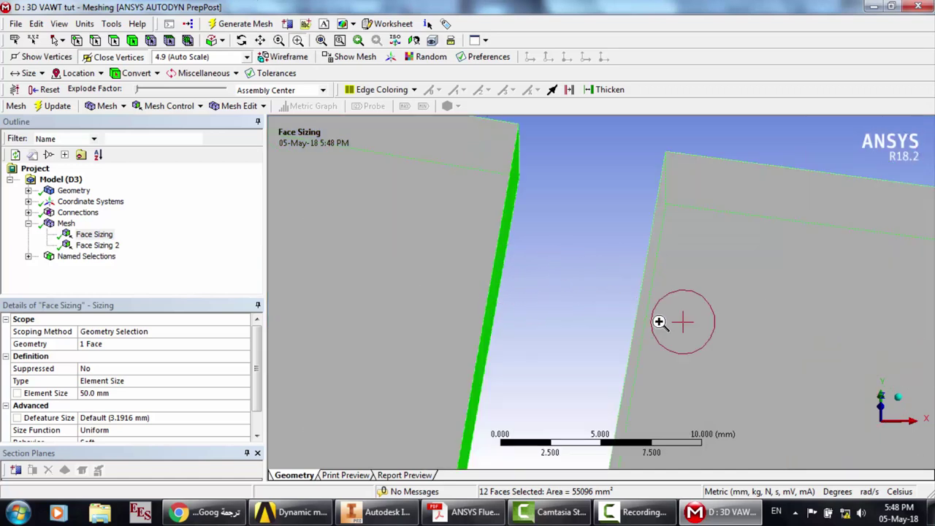
scroll(644, 318, "down", 10)
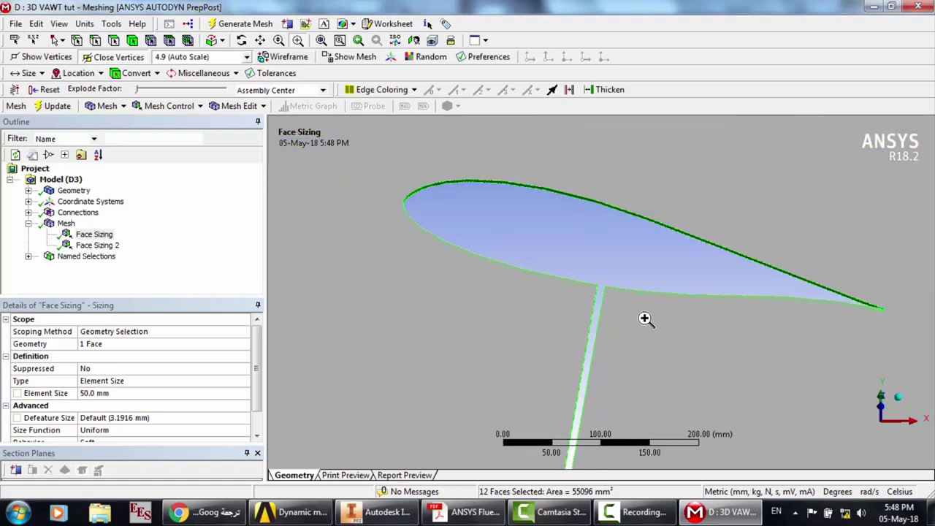
left_click_drag(584, 193, 625, 230)
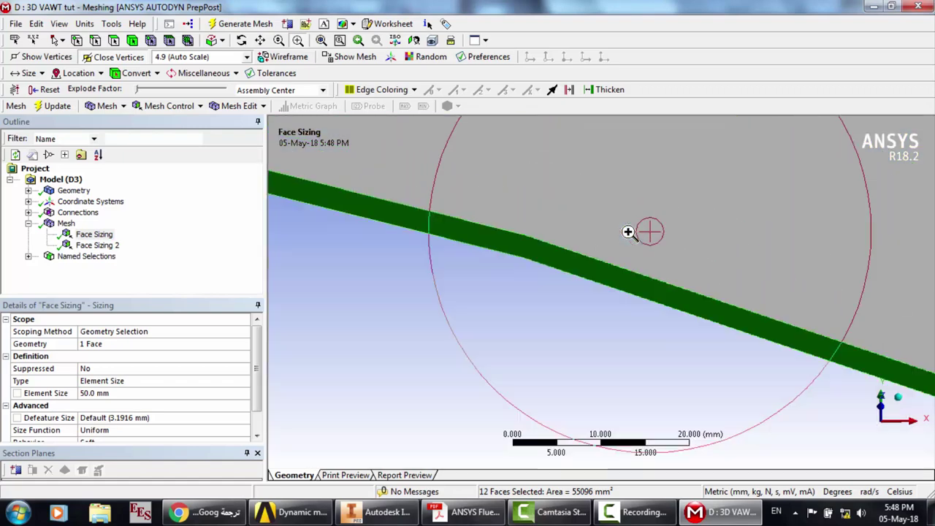
scroll(511, 229, "down", 12)
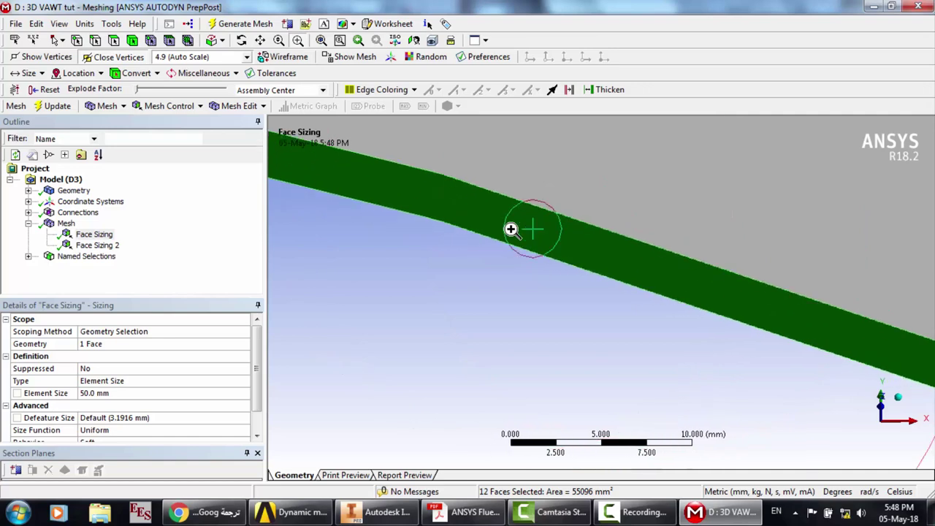
scroll(511, 239, "down", 6)
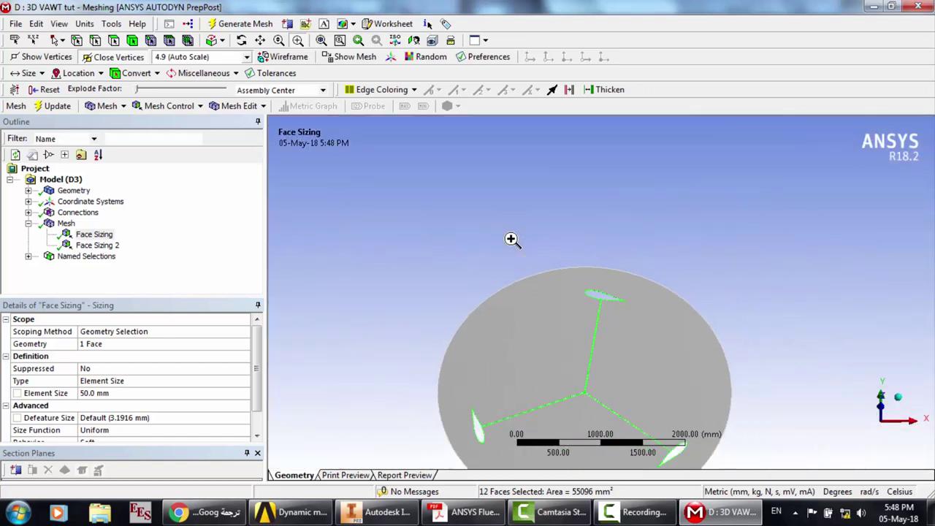
left_click_drag(629, 374, 672, 413)
left_click_drag(565, 295, 660, 349)
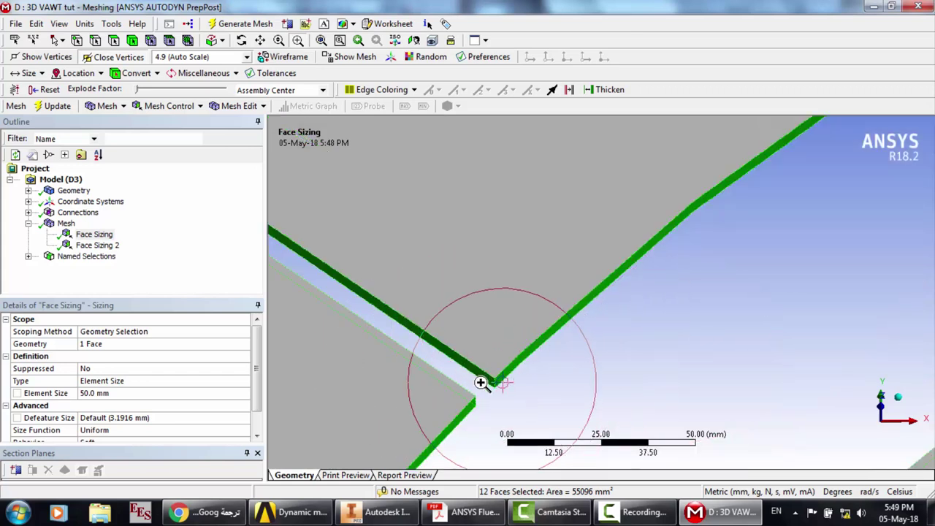
scroll(481, 382, "up", 3)
scroll(480, 383, "down", 10)
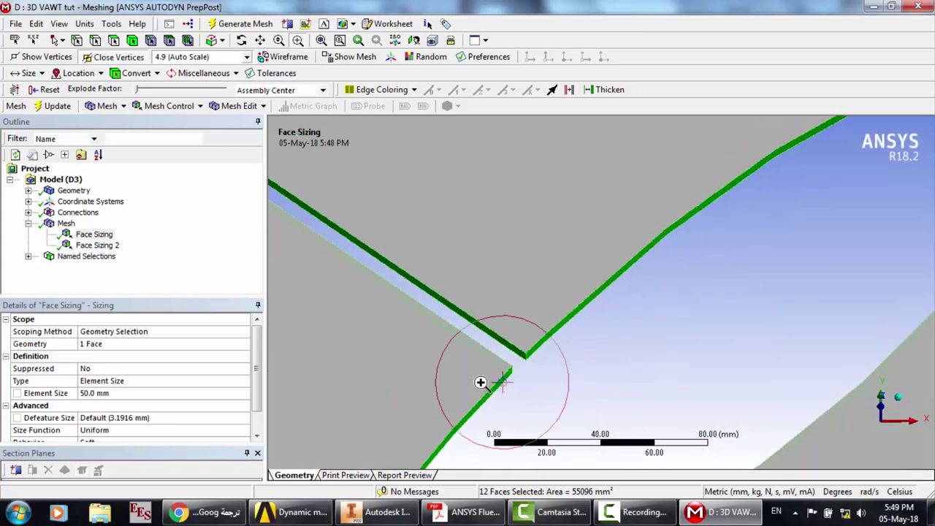
scroll(482, 382, "down", 1)
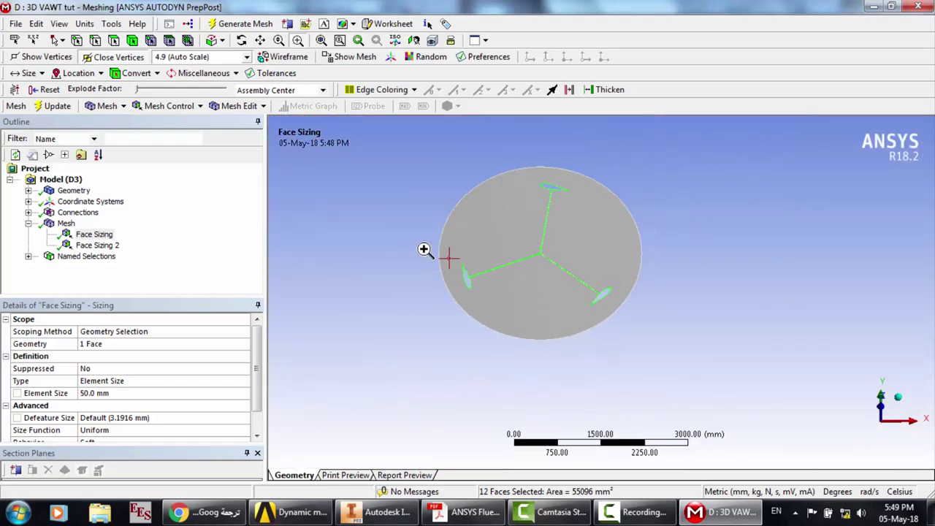
Create a named selection called Turbine from the selected blade, arm and hub faces
right_click(425, 249)
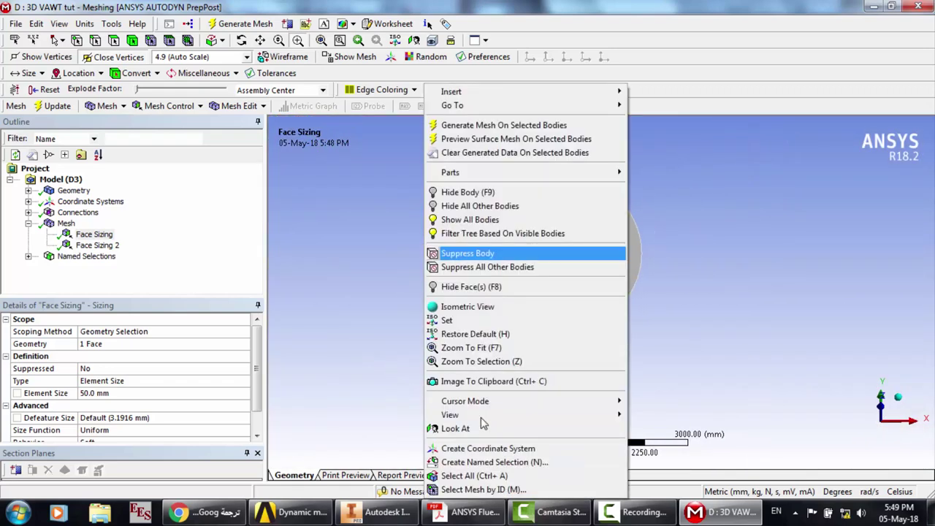
left_click(488, 463)
type("T")
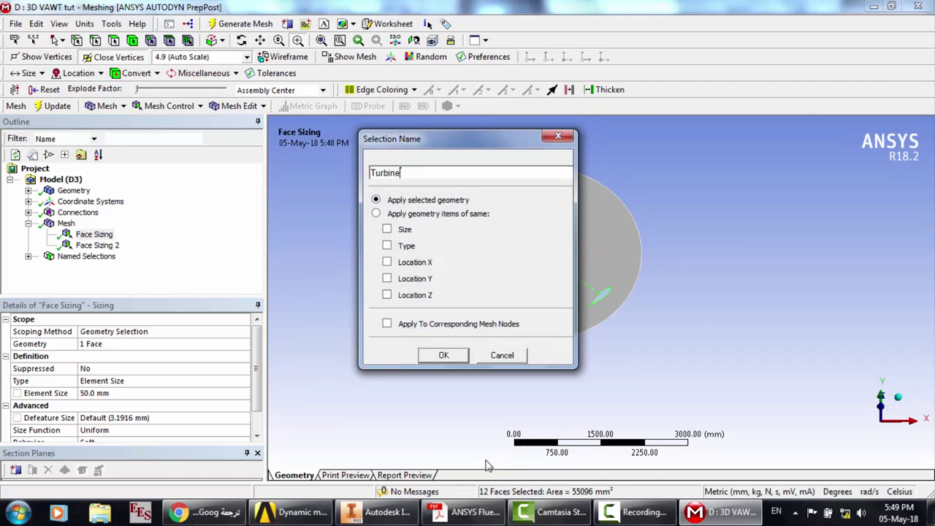
type("urbine")
key("Return")
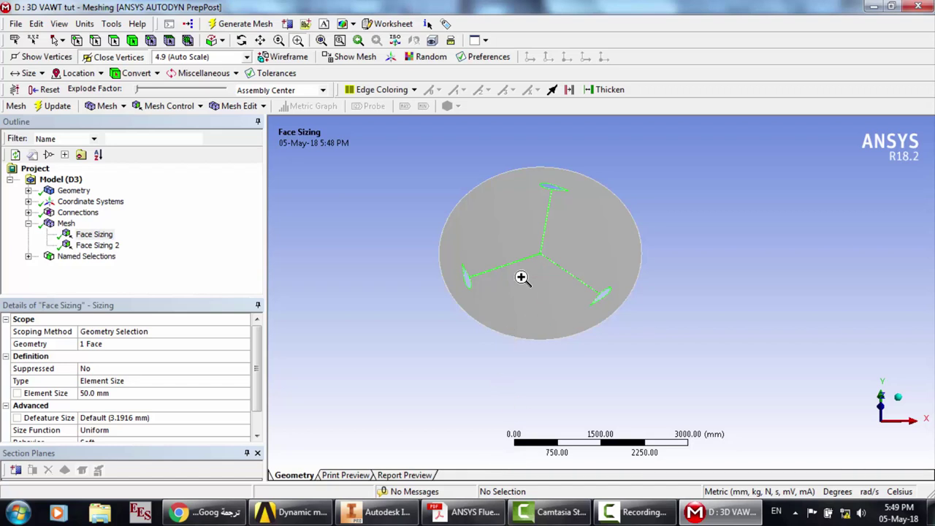
Examine the Turbine named selection in the model, checking its faces around the central hub and along the arms
left_click_drag(530, 249, 567, 261)
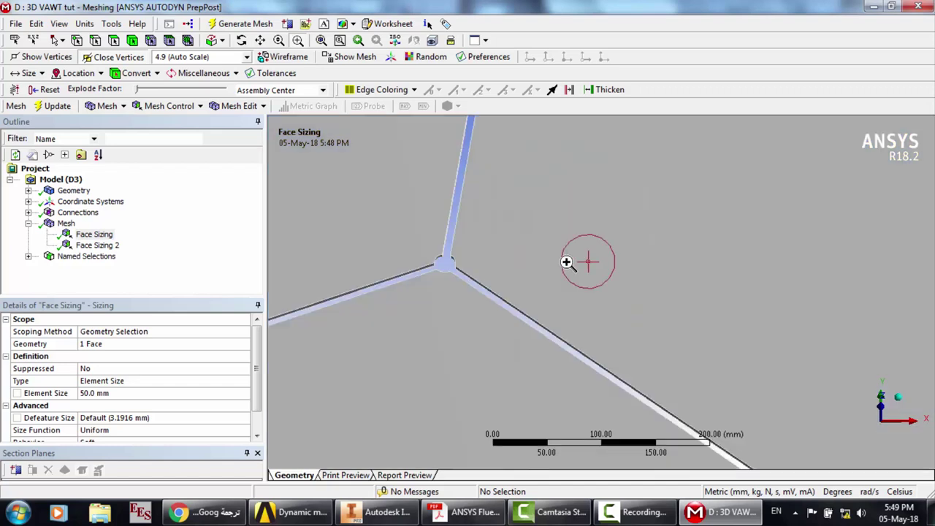
left_click_drag(414, 246, 520, 302)
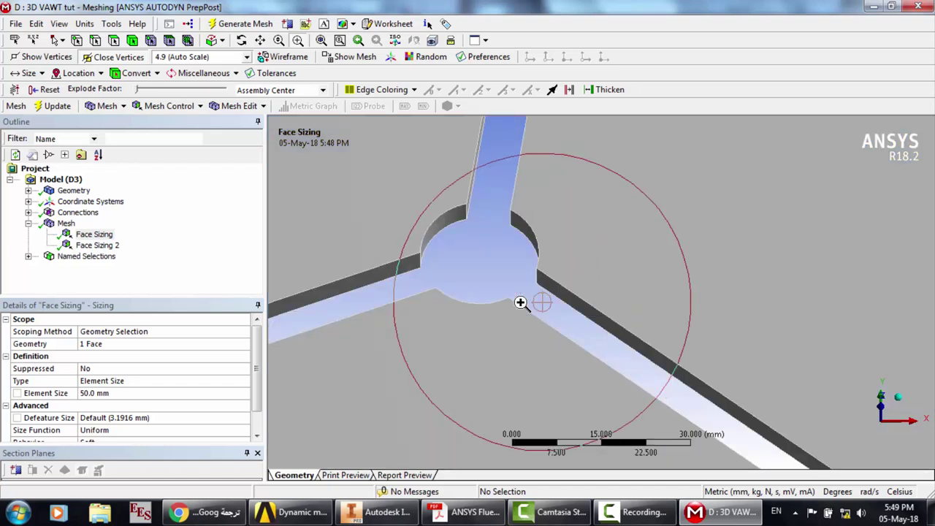
left_click(28, 256)
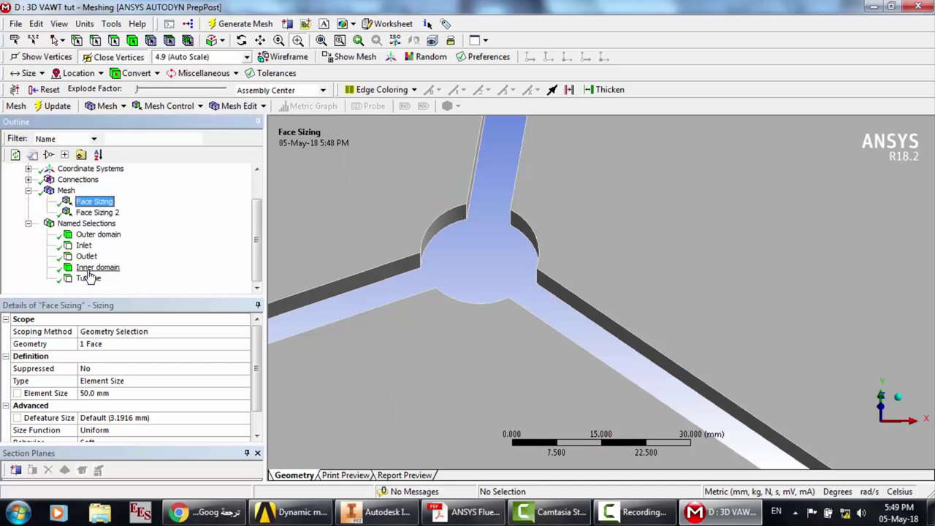
left_click(93, 278)
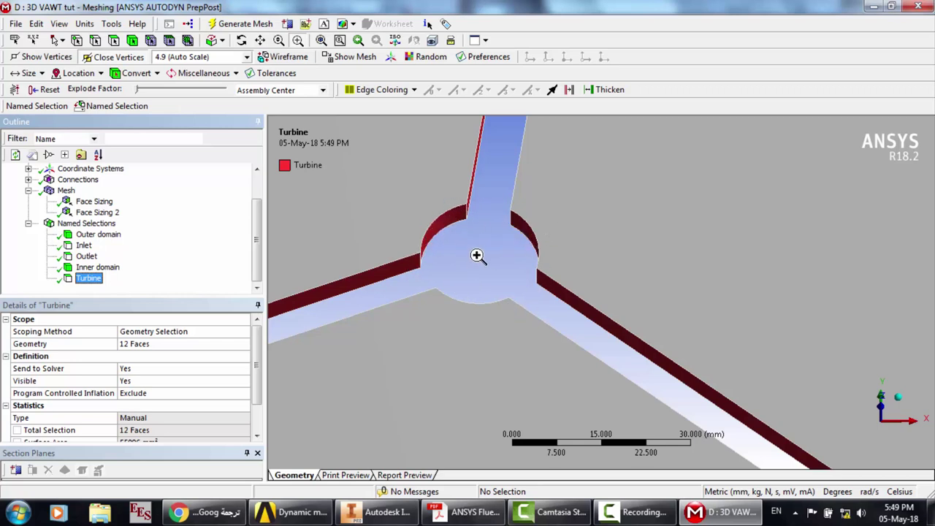
scroll(478, 302, "down", 5)
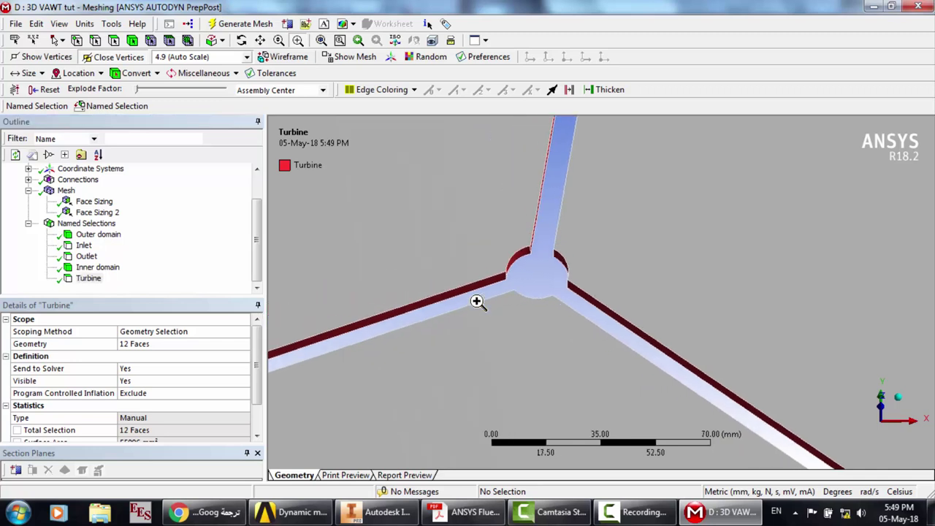
scroll(478, 302, "down", 4)
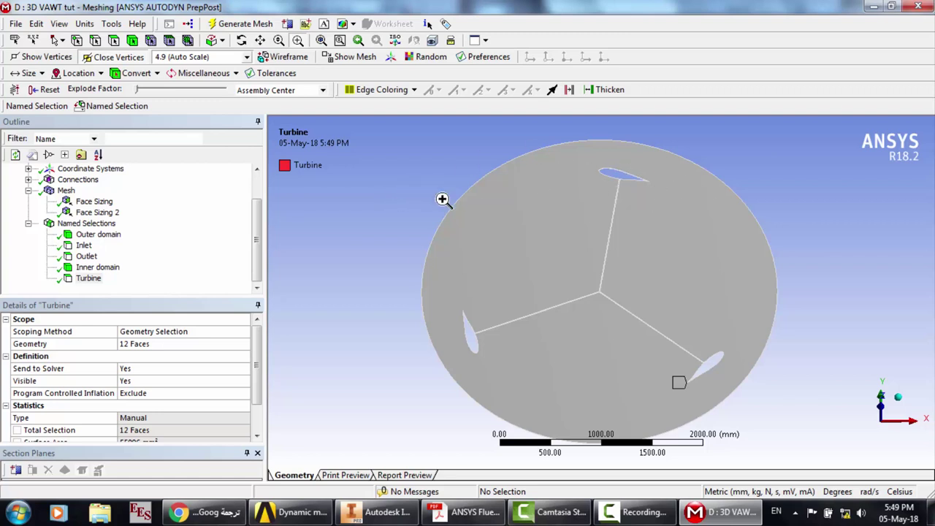
scroll(533, 219, "down", 2)
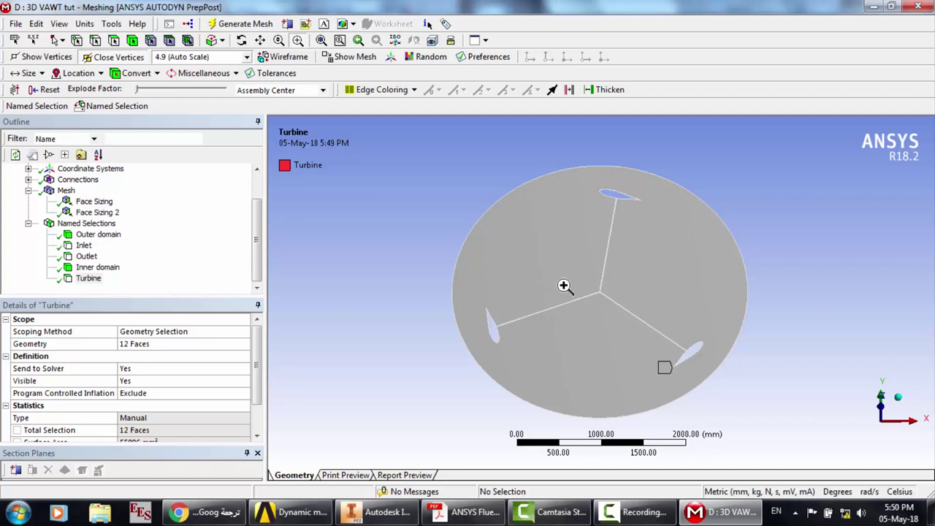
Show all bodies and go through the named selections one by one, from Outer domain to Turbine
right_click(402, 260)
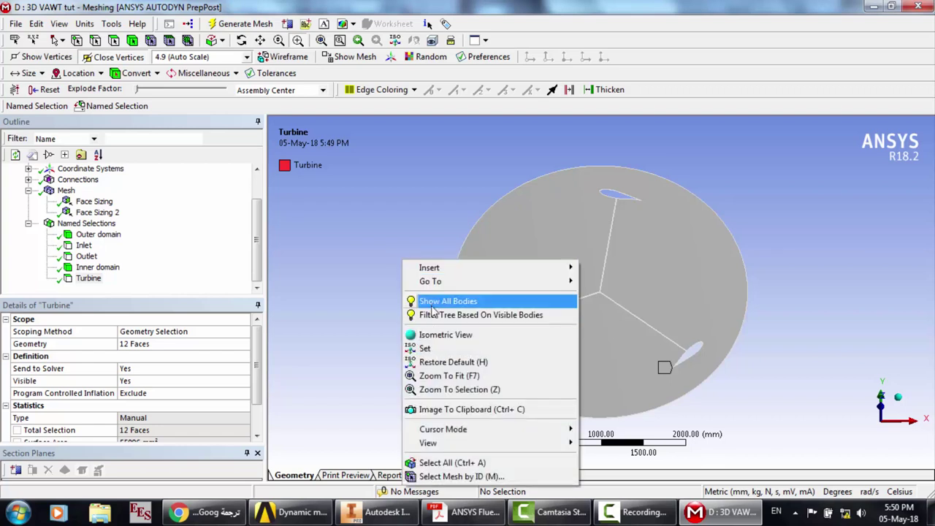
left_click(433, 302)
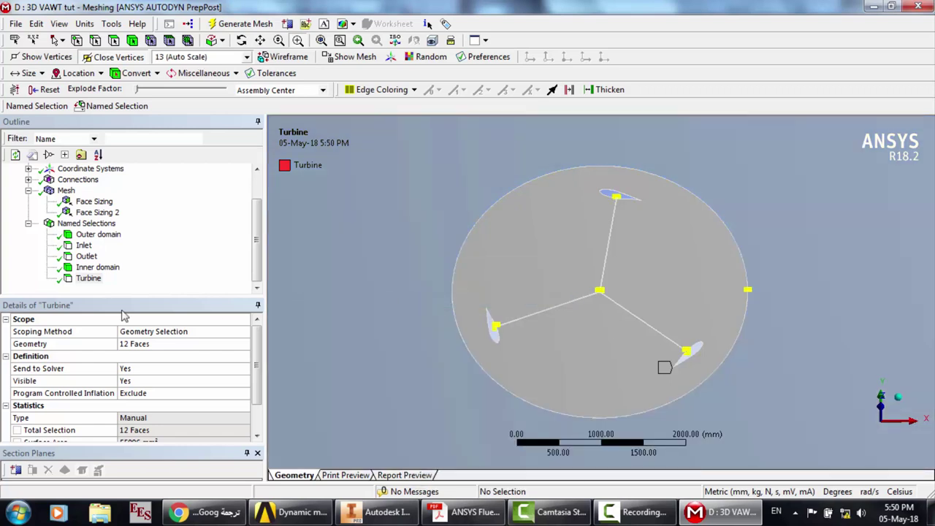
left_click(95, 235)
key("Down")
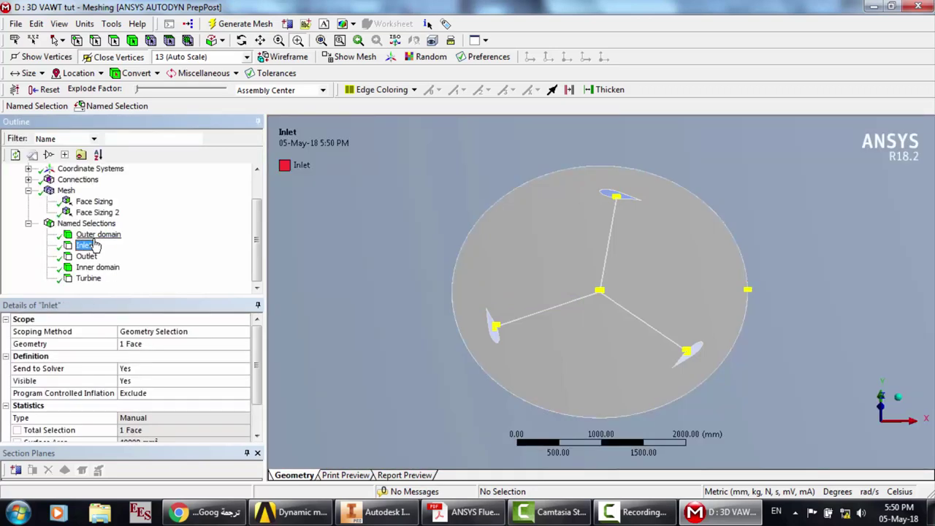
key("Down")
key("Down")
key("Down")
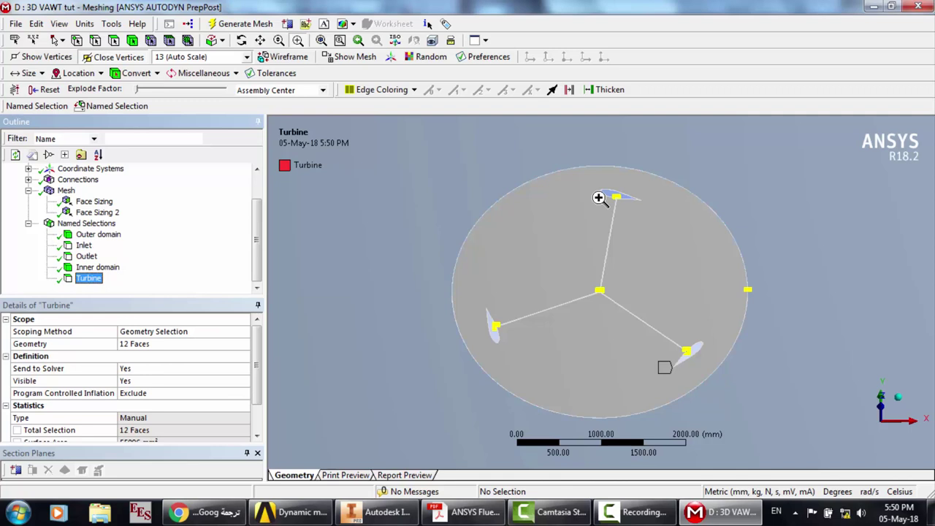
Save the project and update the Mesh component of the 3D VAWT tut system in Workbench
key("ctrl+s")
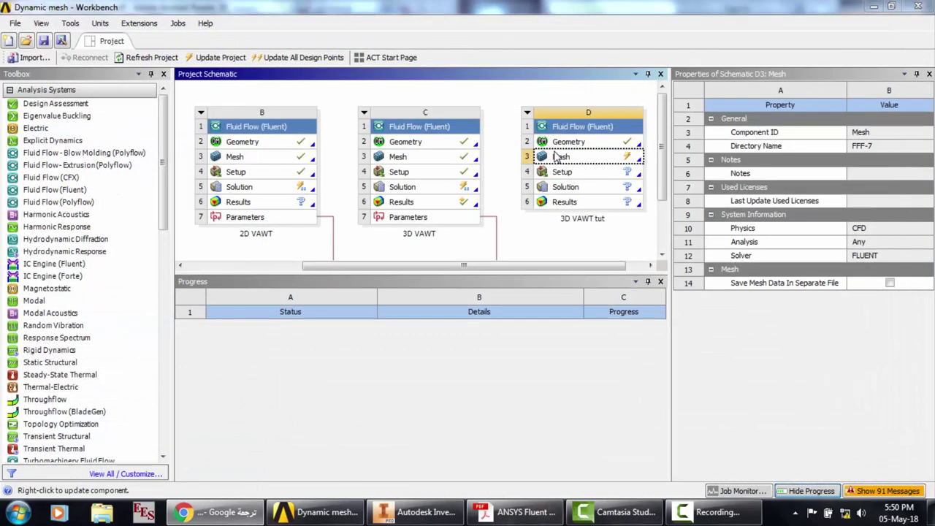
left_click(573, 164)
right_click(573, 164)
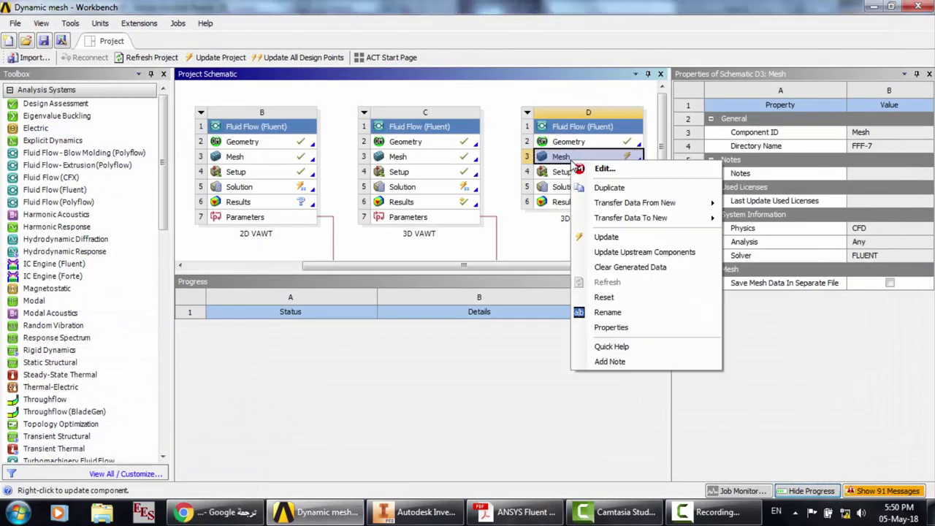
left_click(609, 238)
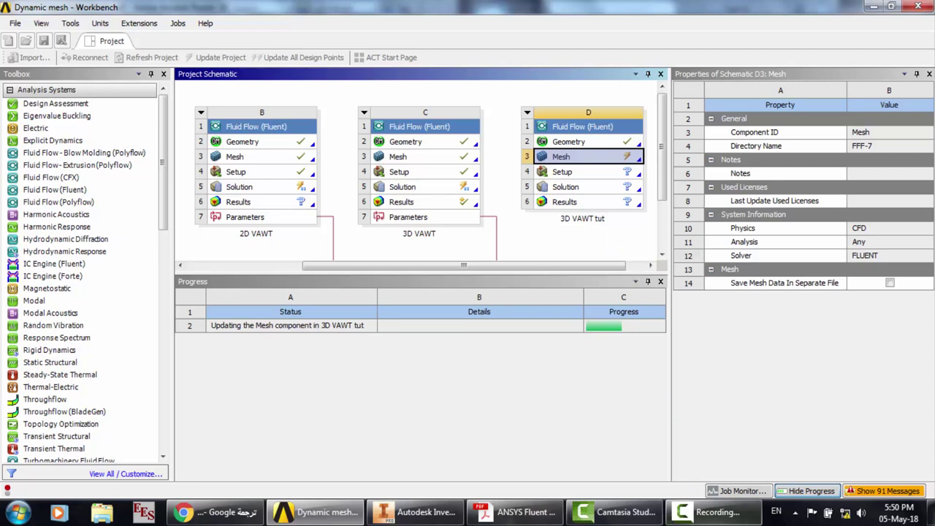
left_click(707, 512)
left_click(870, 448)
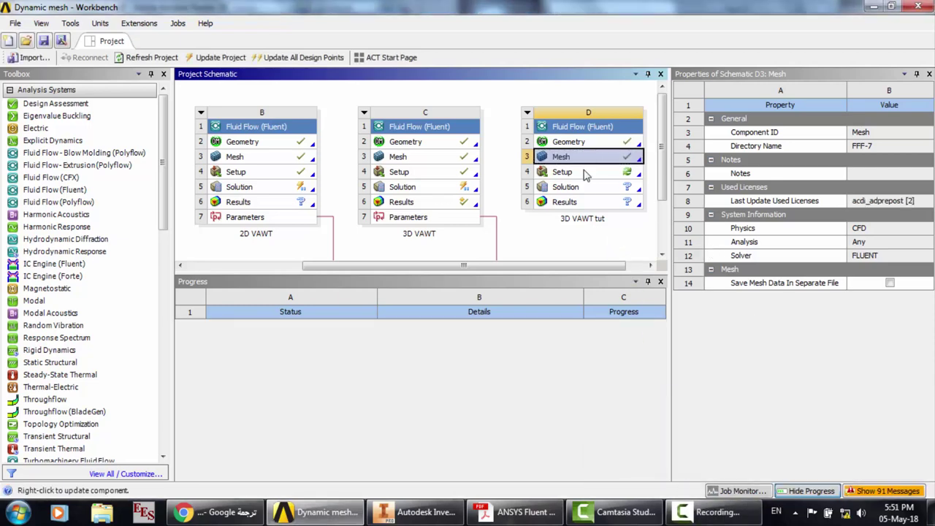
Open the Setup of the 3D VAWT tut system and enable Double Precision and Parallel processing in the Fluent Launcher
double_click(585, 175)
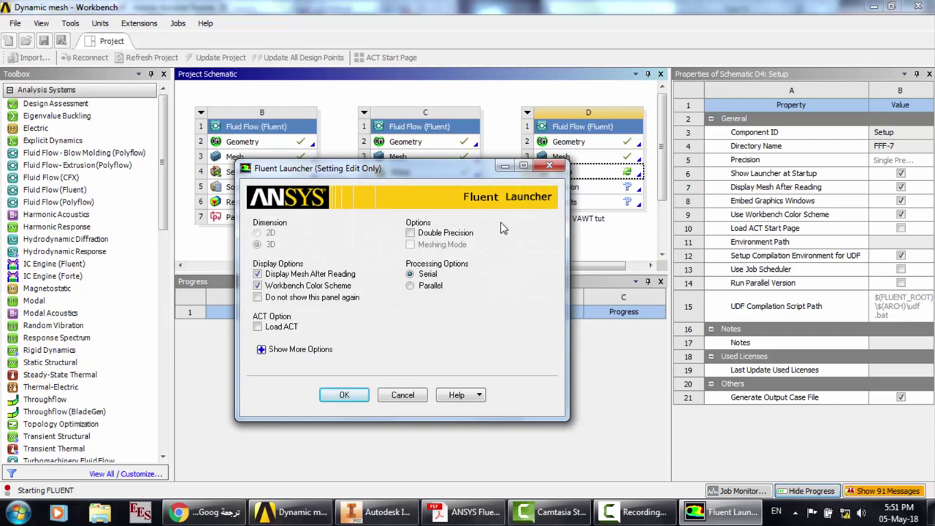
left_click(449, 235)
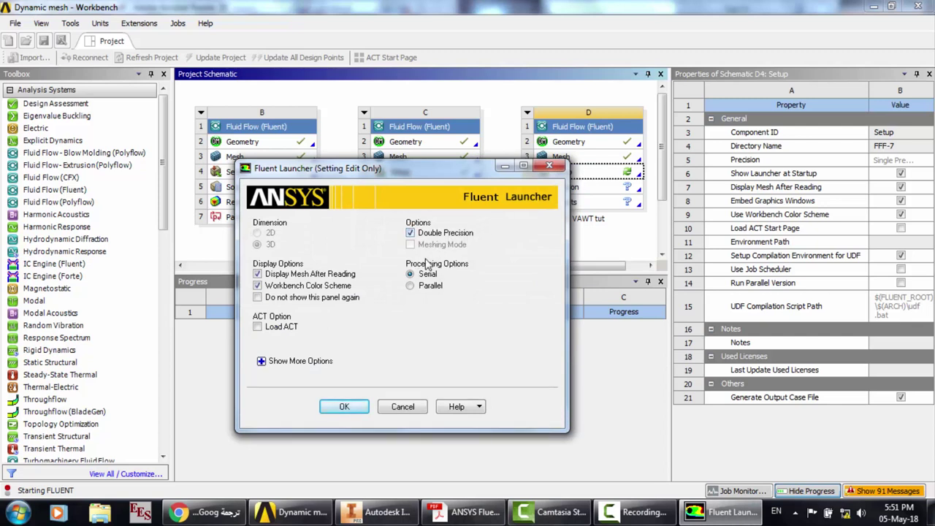
left_click(429, 286)
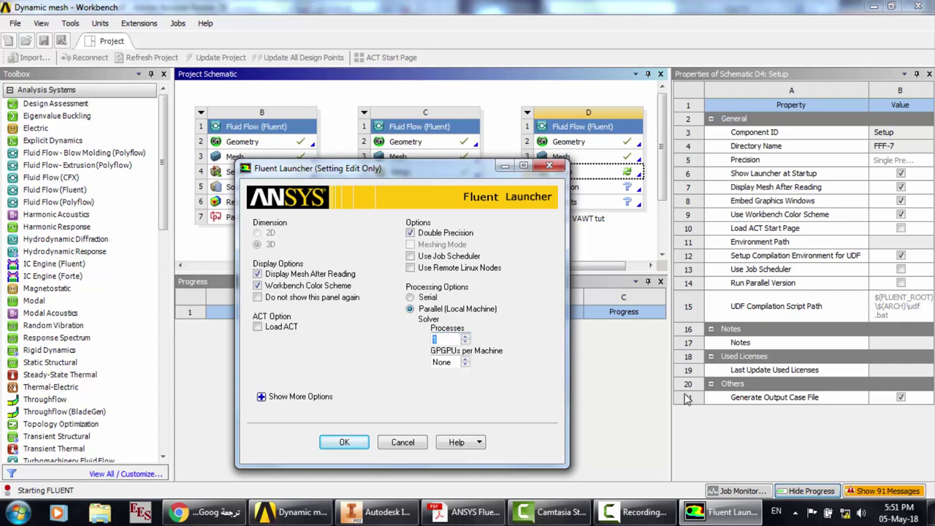
Check the number of processor cores in the performance graphs of Windows Task Manager
right_click(771, 509)
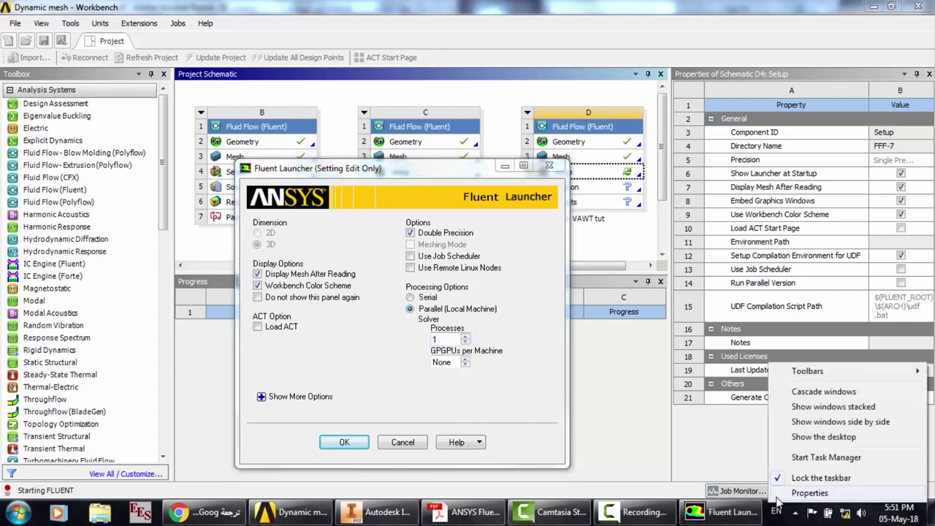
left_click(799, 459)
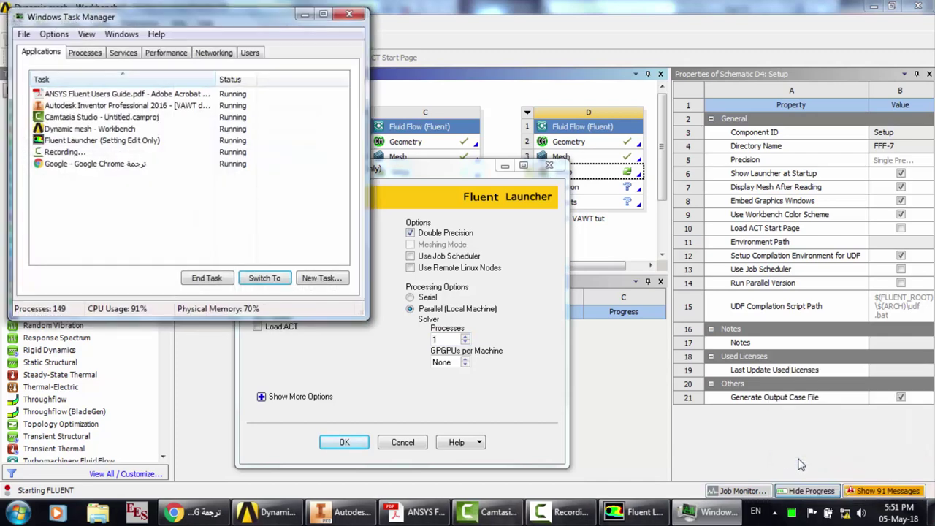
left_click(165, 53)
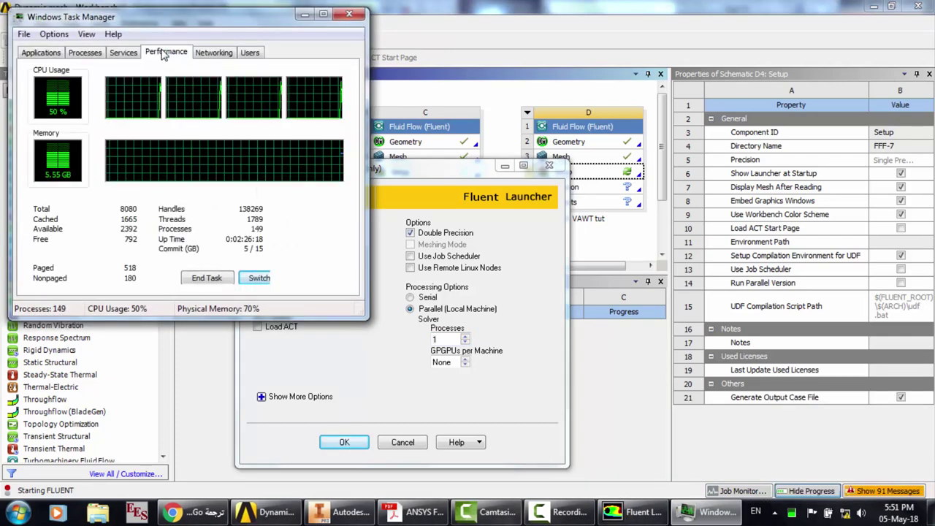
left_click(350, 14)
Set the number of parallel processes to 3 and launch Fluent
double_click(452, 337)
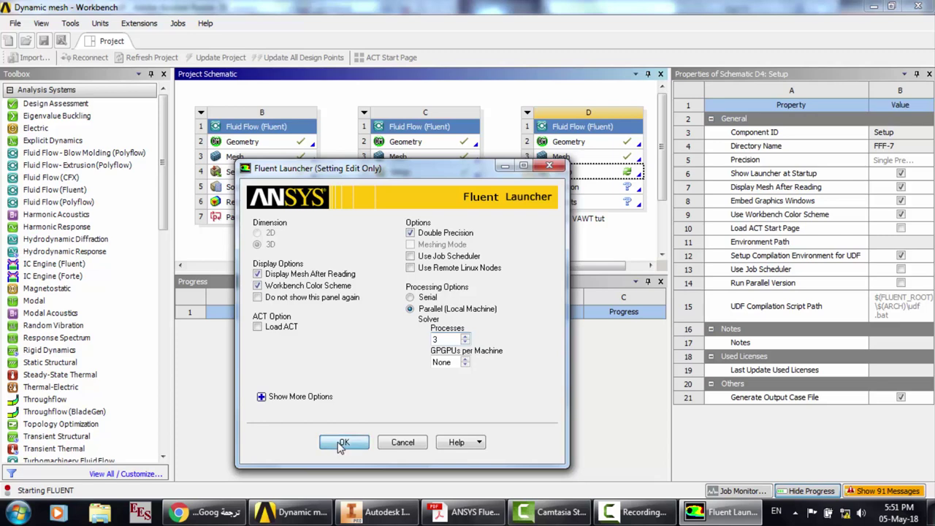
left_click(340, 444)
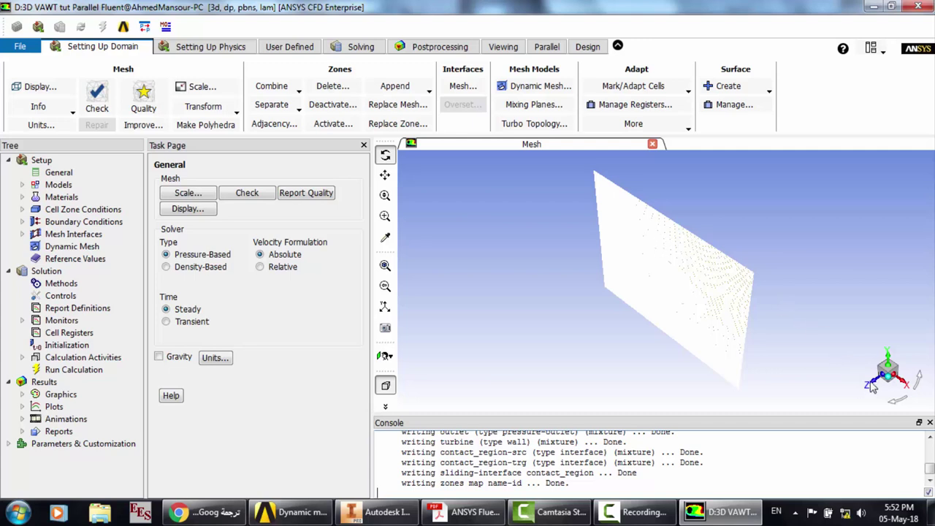
Examine the loaded mesh in Fluent along the Z axis, looking closely at the upper blade and its arm
left_click(874, 388)
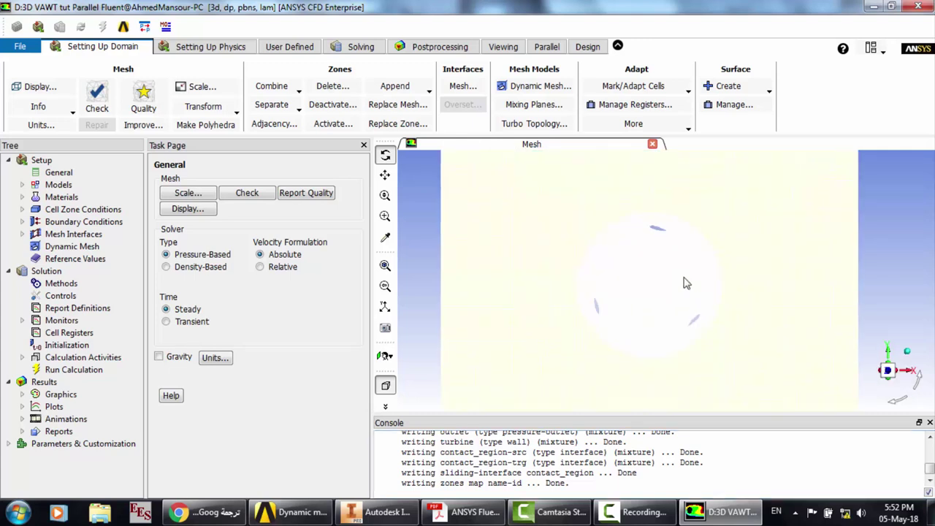
scroll(633, 173, "up", 10)
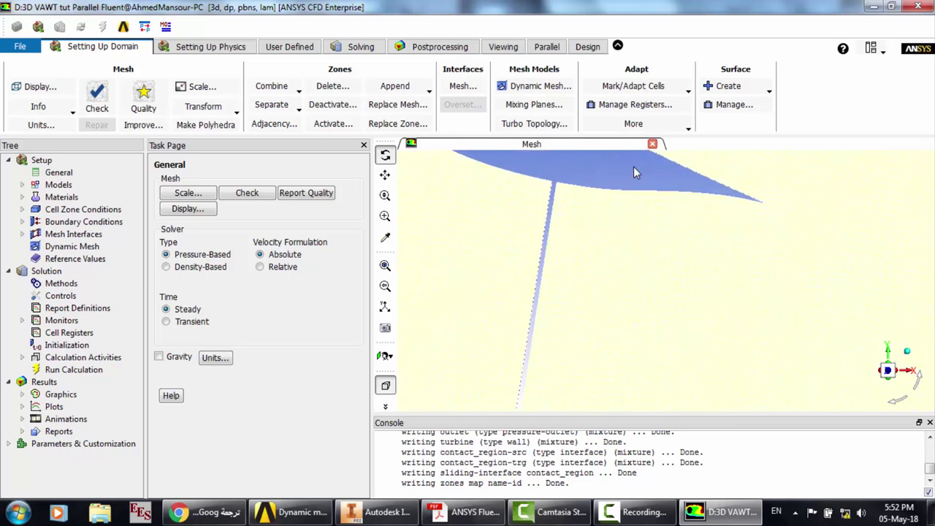
scroll(633, 166, "up", 3)
scroll(569, 295, "down", 6)
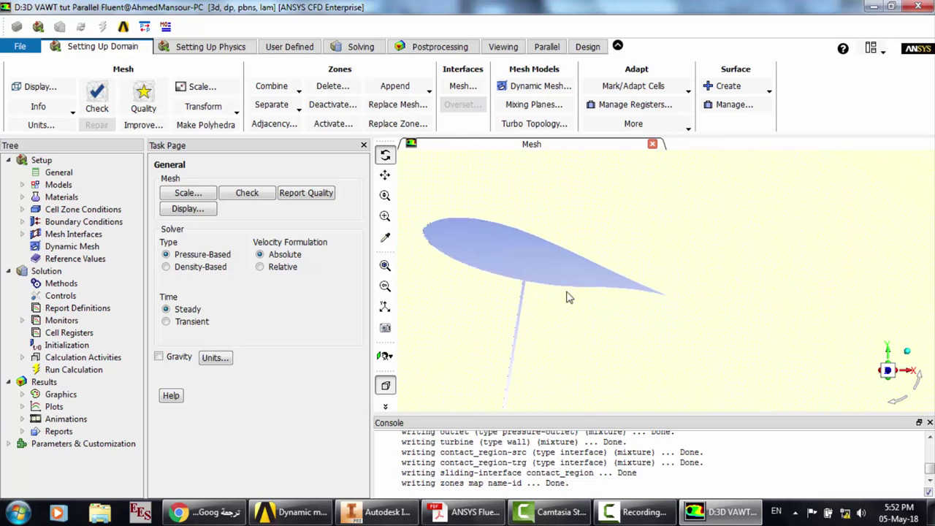
scroll(569, 296, "down", 8)
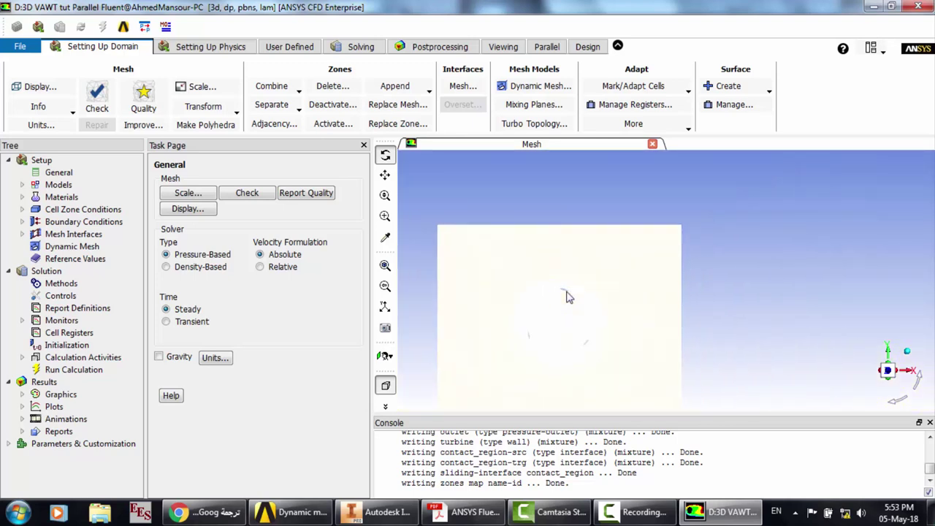
scroll(569, 296, "down", 2)
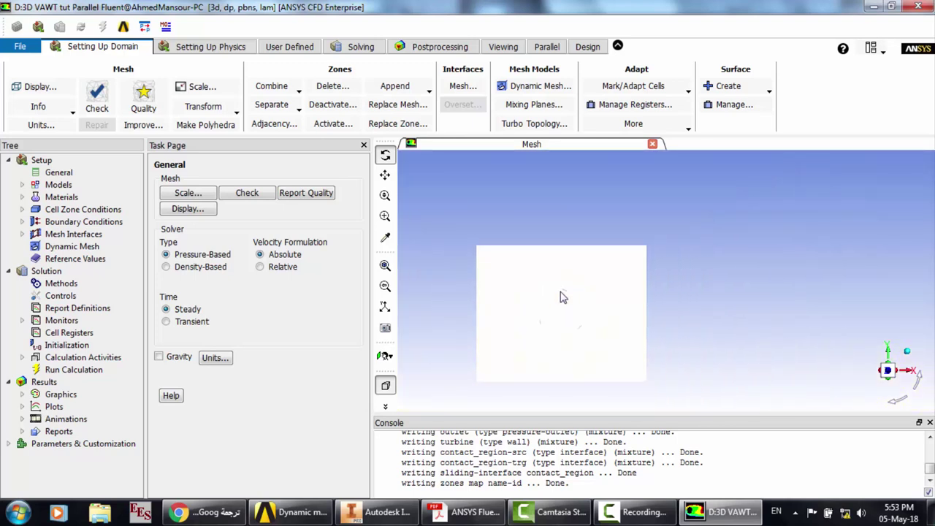
Set the solver time to Transient and the viscous model to Realizable k-epsilon with Enhanced Wall Treatment
left_click(191, 323)
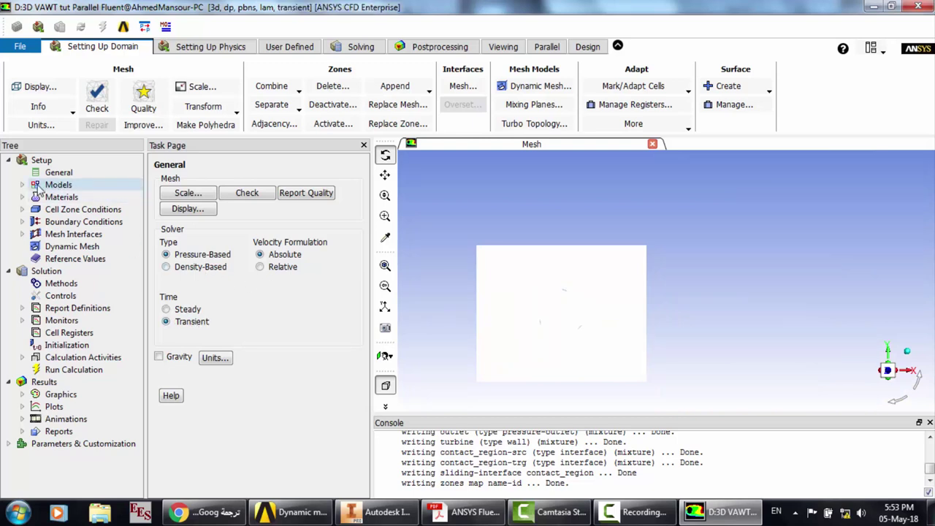
left_click(23, 185)
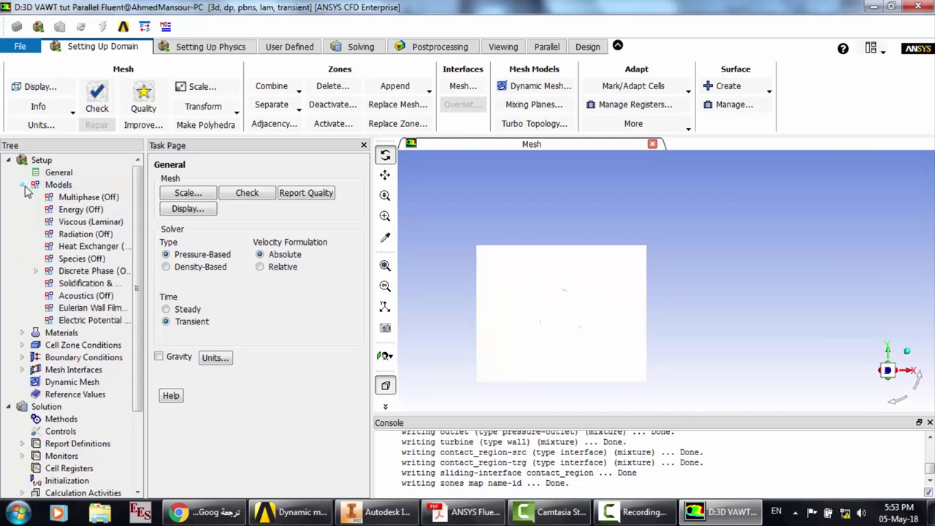
left_click(89, 224)
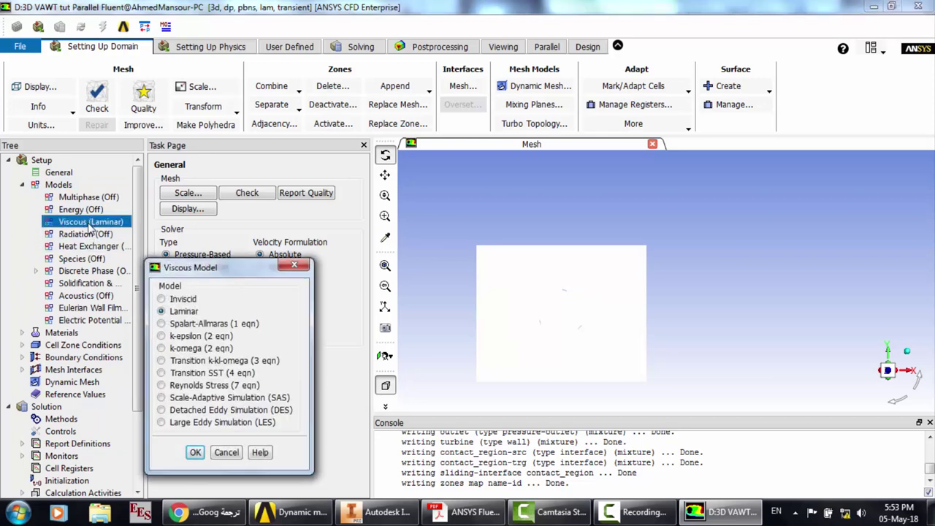
left_click_drag(218, 273, 249, 149)
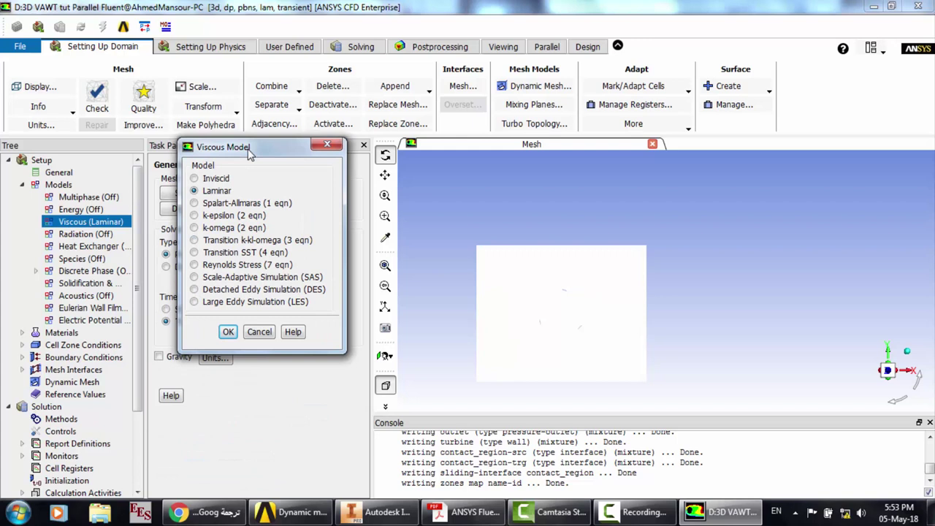
left_click(211, 218)
left_click_drag(323, 146, 335, 50)
left_click(236, 263)
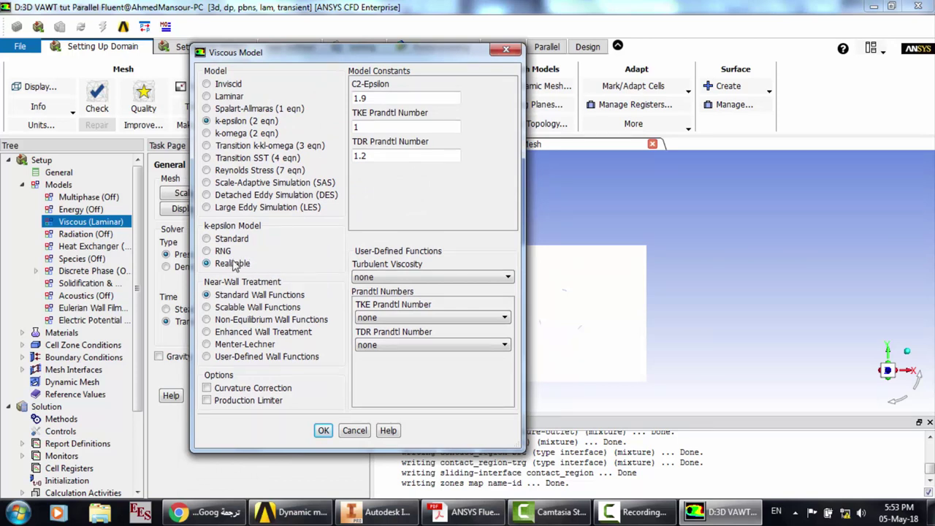
left_click(234, 334)
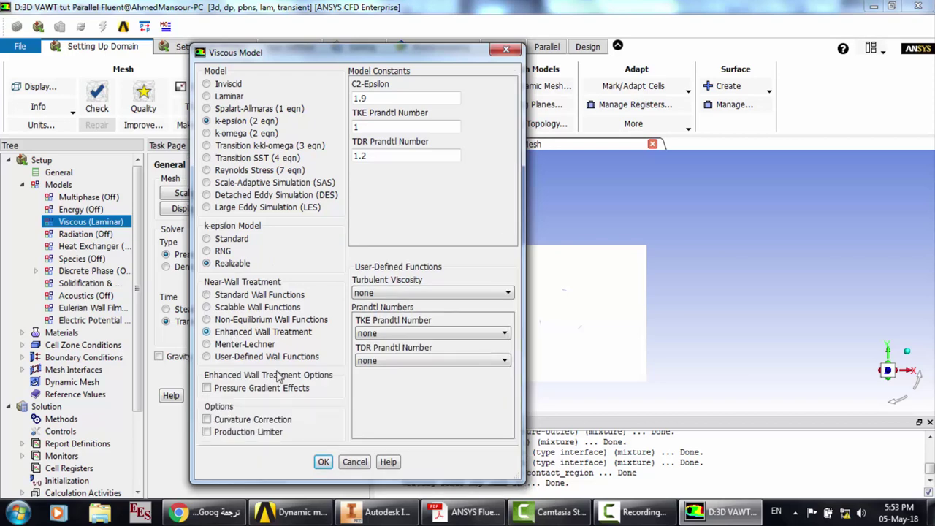
left_click(324, 462)
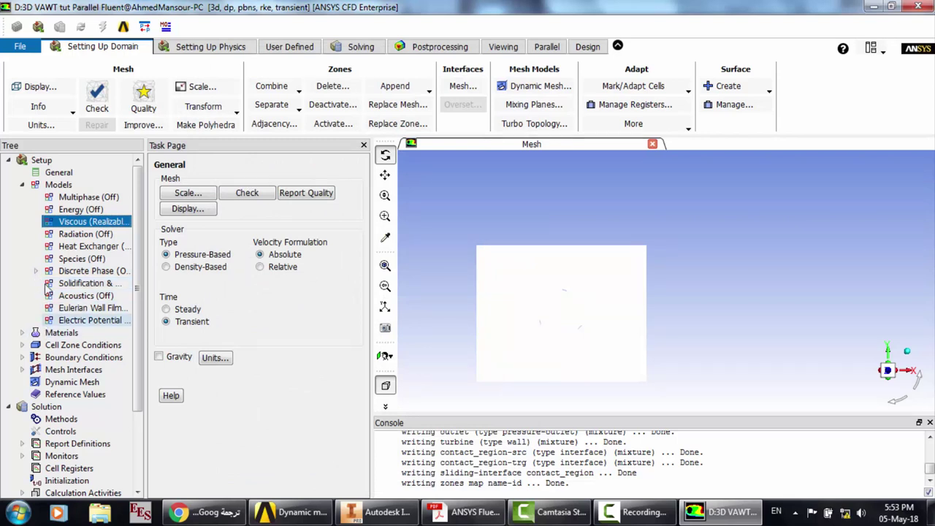
left_click(23, 186)
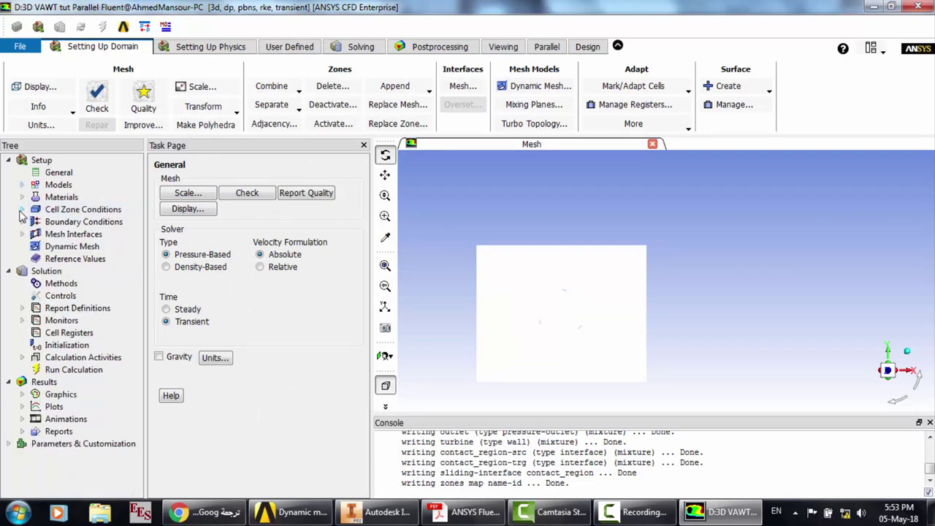
Examine the inner_domain cell zone's fluid settings, including the Mesh Motion options and rotational speed, and discard any changes
left_click(22, 210)
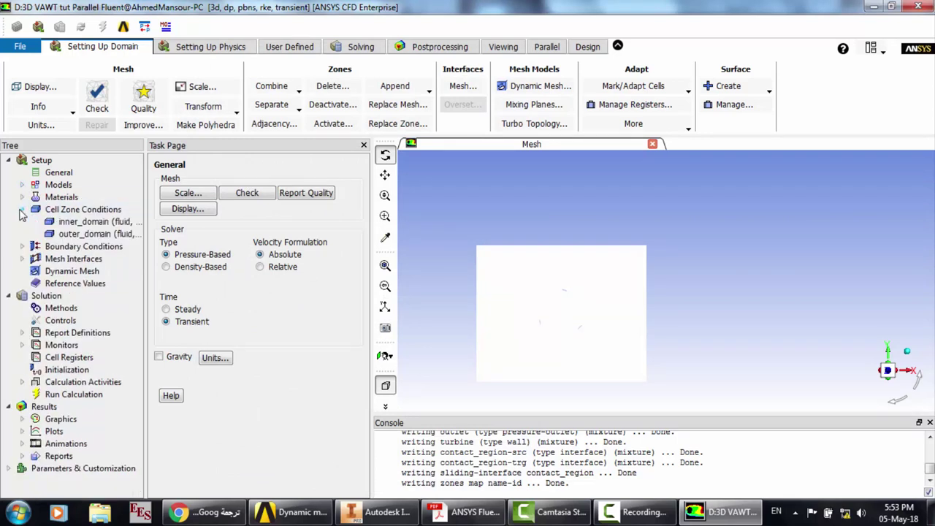
double_click(66, 210)
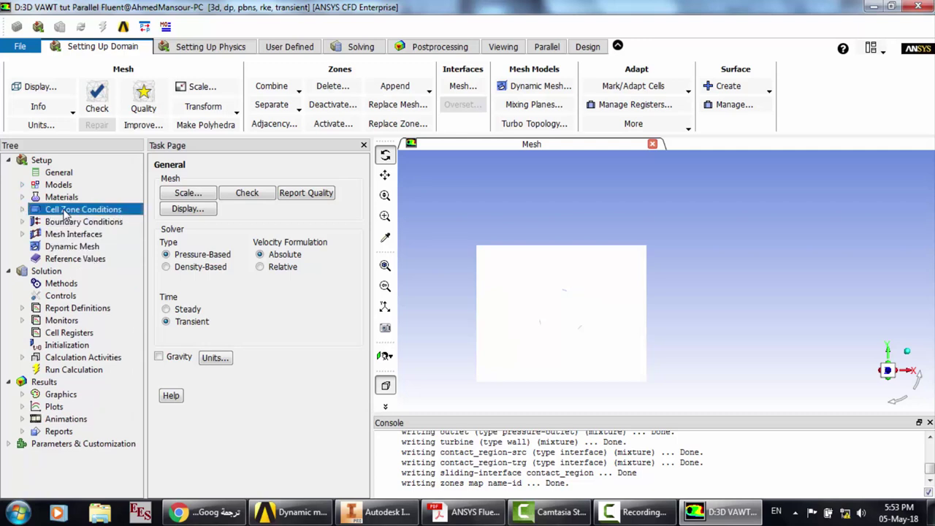
left_click(235, 206)
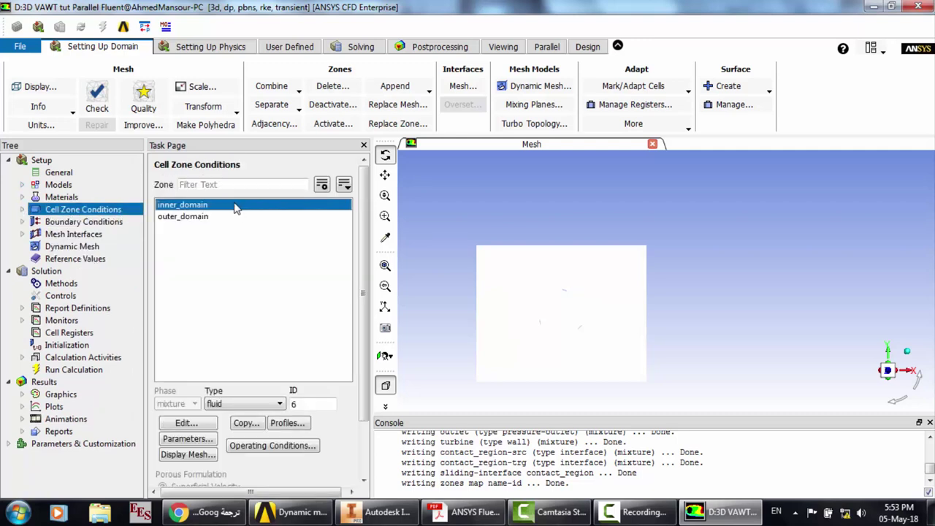
key("Down")
left_click(213, 207)
double_click(215, 211)
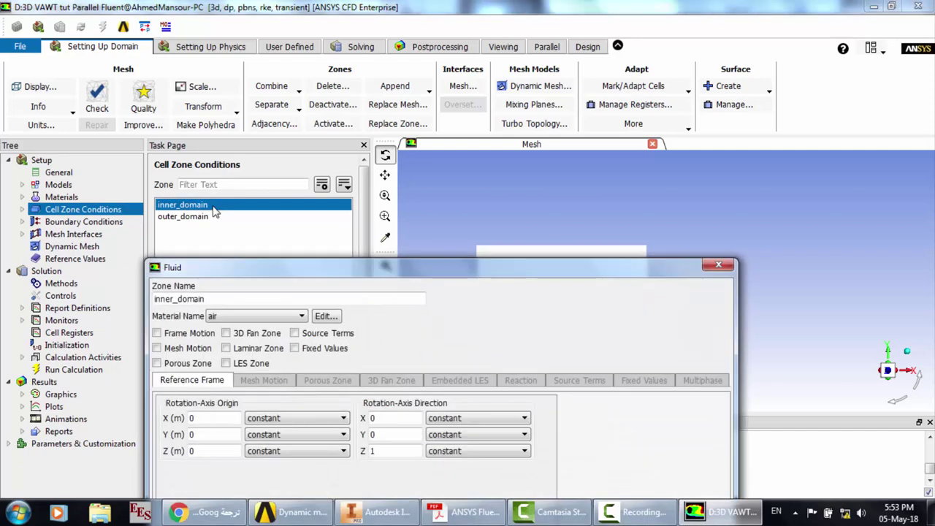
left_click_drag(255, 264, 244, 142)
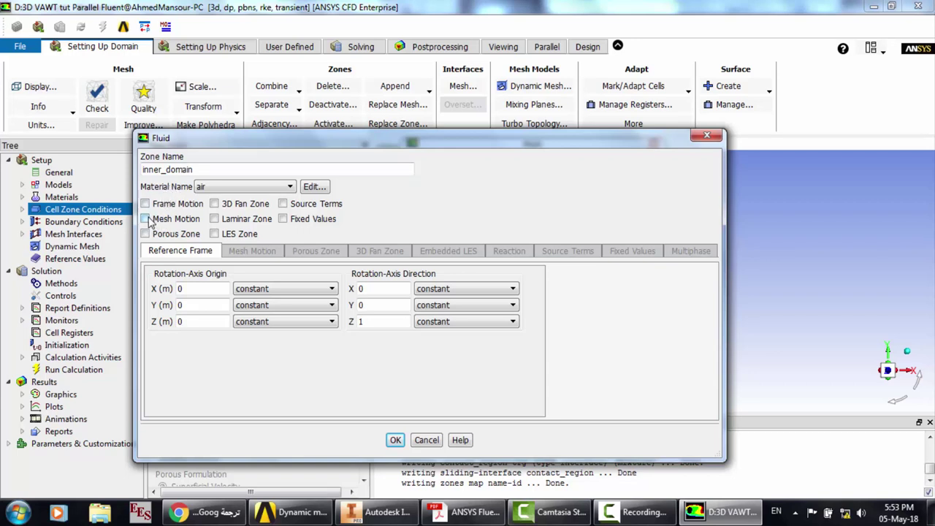
left_click(145, 219)
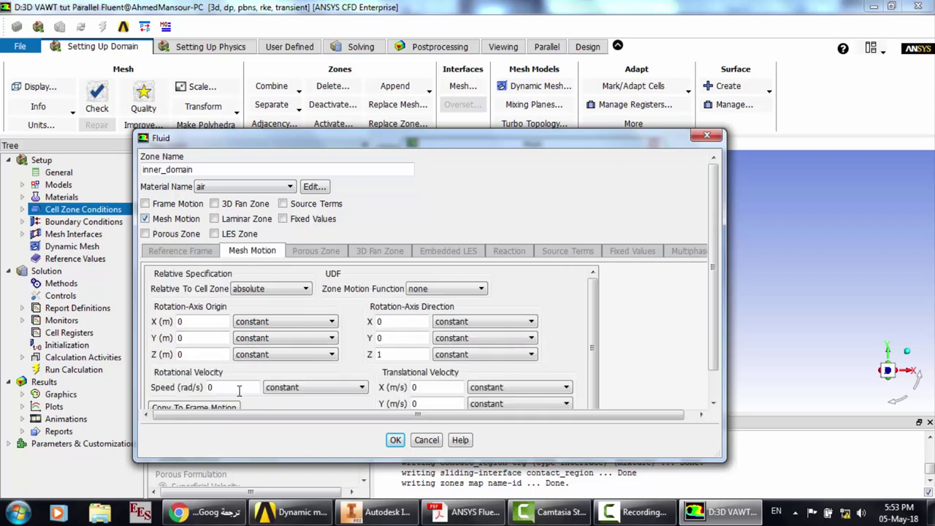
left_click_drag(218, 386, 200, 386)
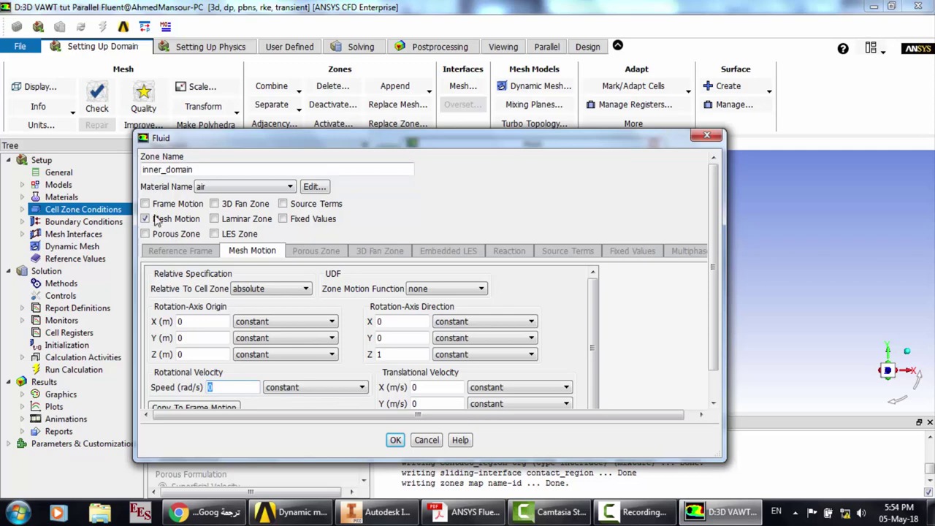
left_click(150, 219)
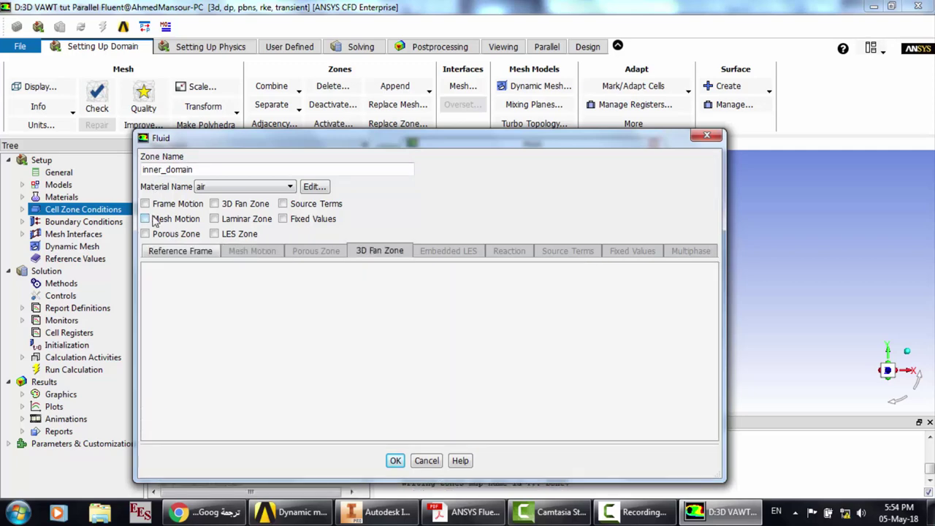
left_click(424, 461)
Review the outer_domain cell zone's fluid settings and close them without changes
left_click(204, 219)
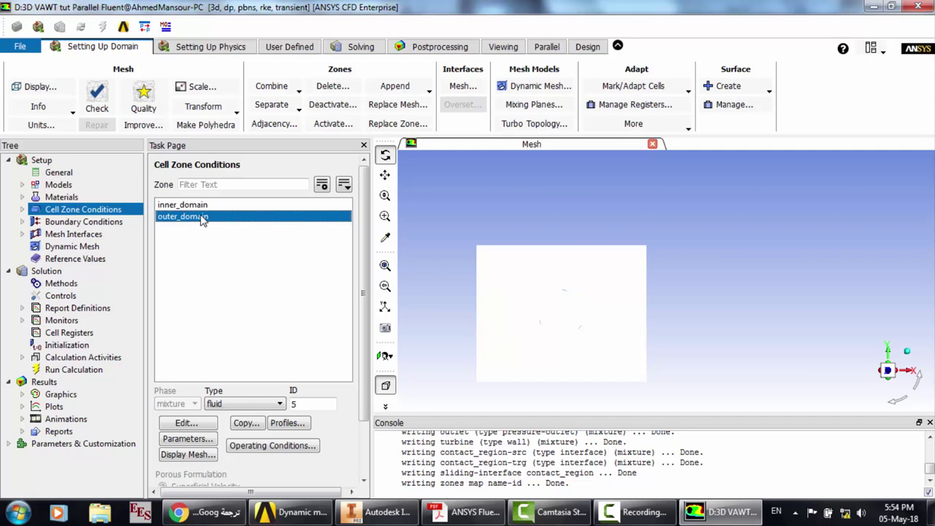
double_click(202, 219)
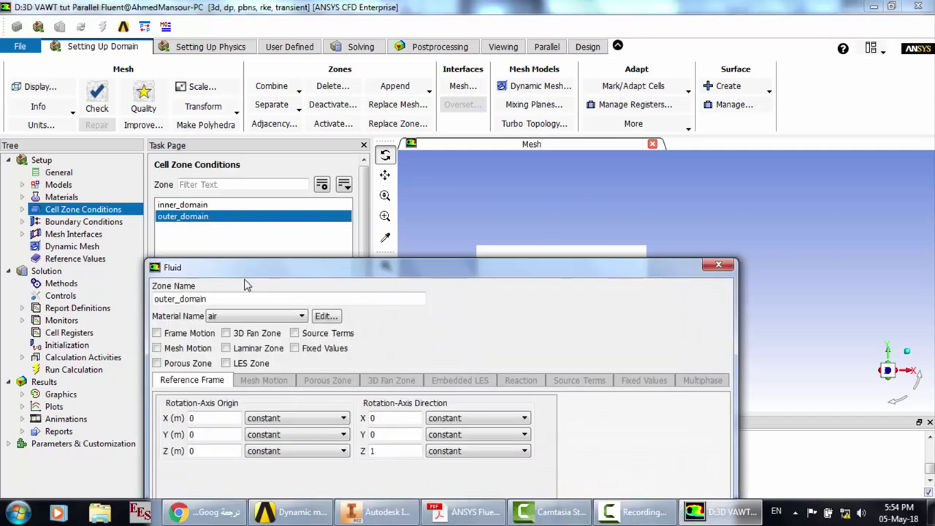
left_click_drag(232, 272, 206, 110)
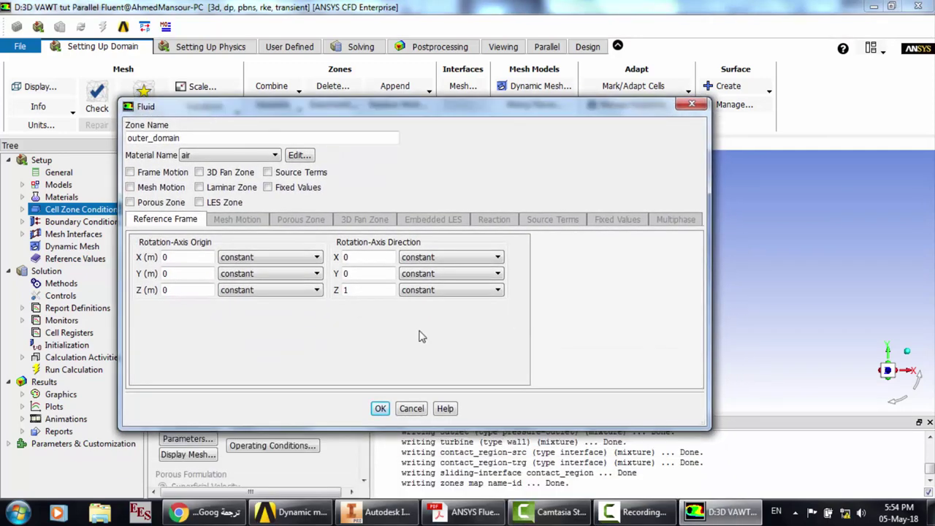
left_click(411, 408)
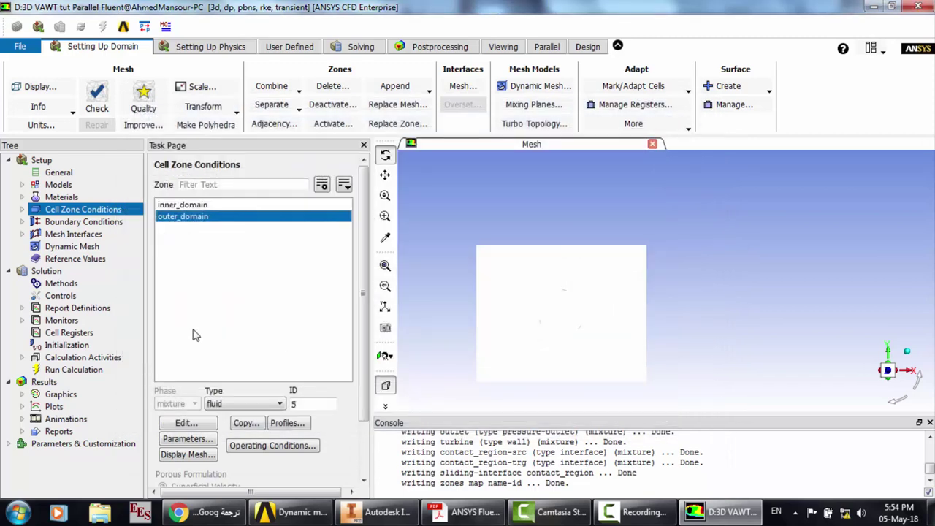
Set the inlet boundary's velocity magnitude to 5 m/s
left_click(22, 222)
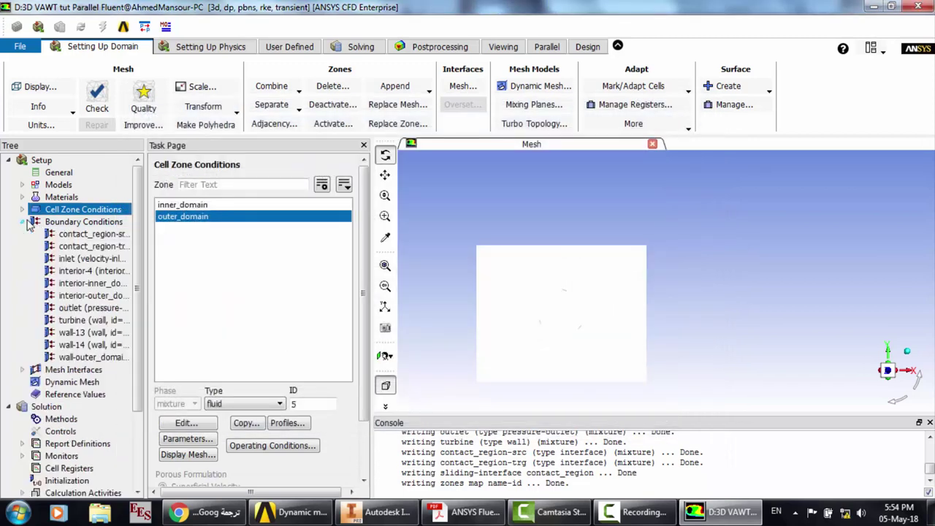
left_click(89, 259)
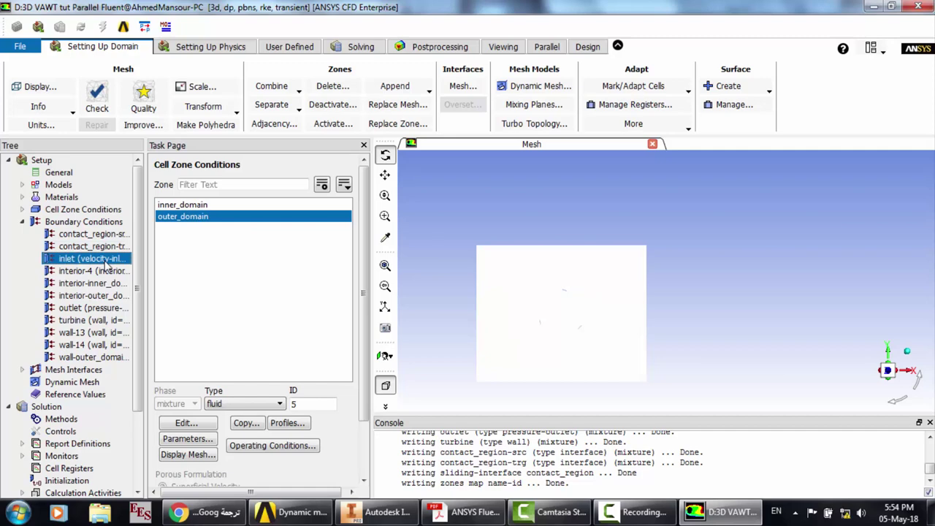
double_click(104, 261)
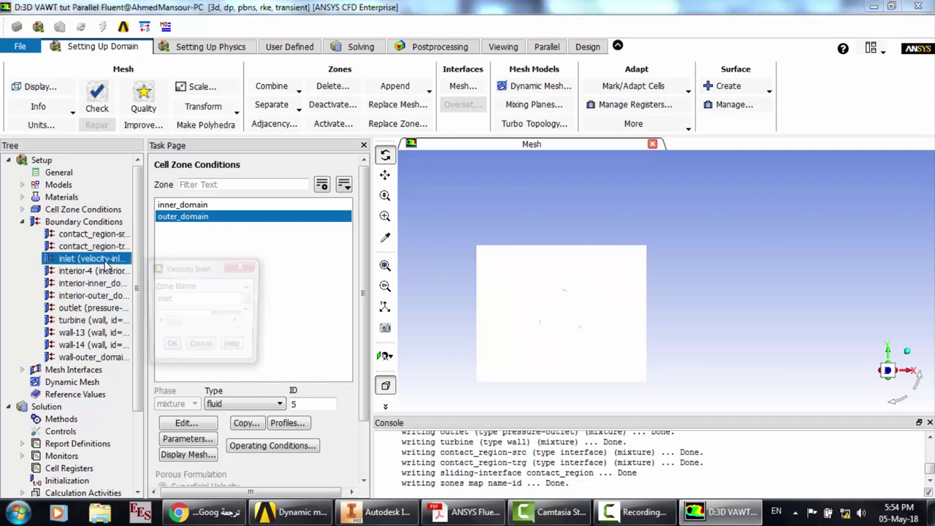
left_click_drag(370, 228, 358, 99)
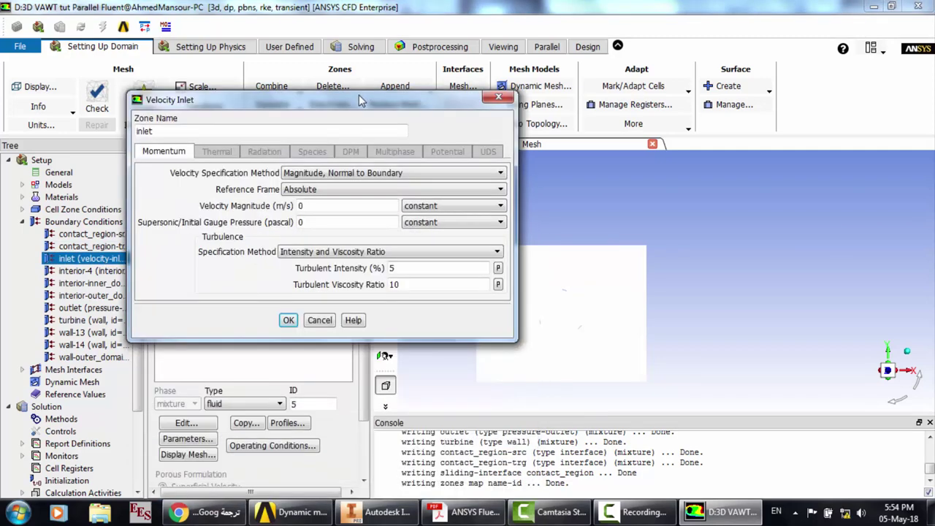
left_click_drag(337, 205, 275, 206)
type("5")
Specify the inlet turbulence by Intensity and Hydraulic Diameter, with 1% intensity and a 0.1 m hydraulic diameter, and apply the settings
left_click(390, 254)
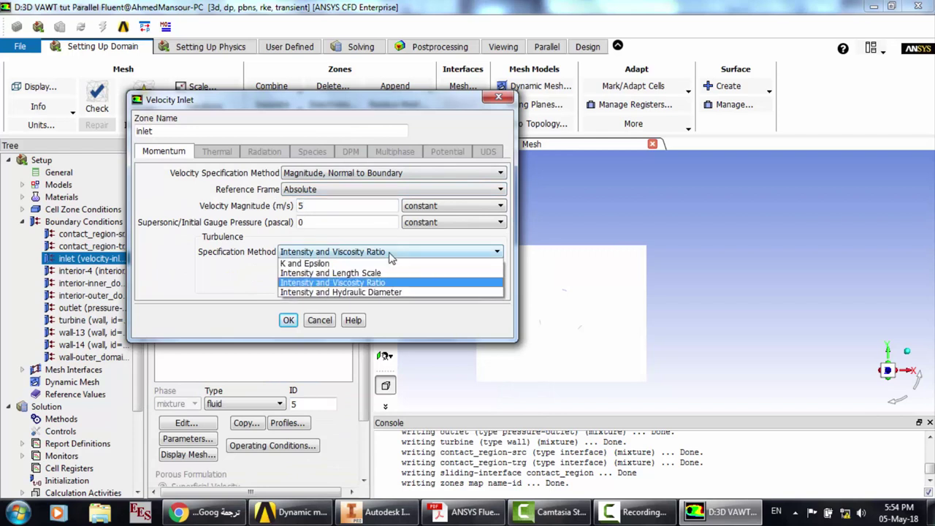
left_click(348, 292)
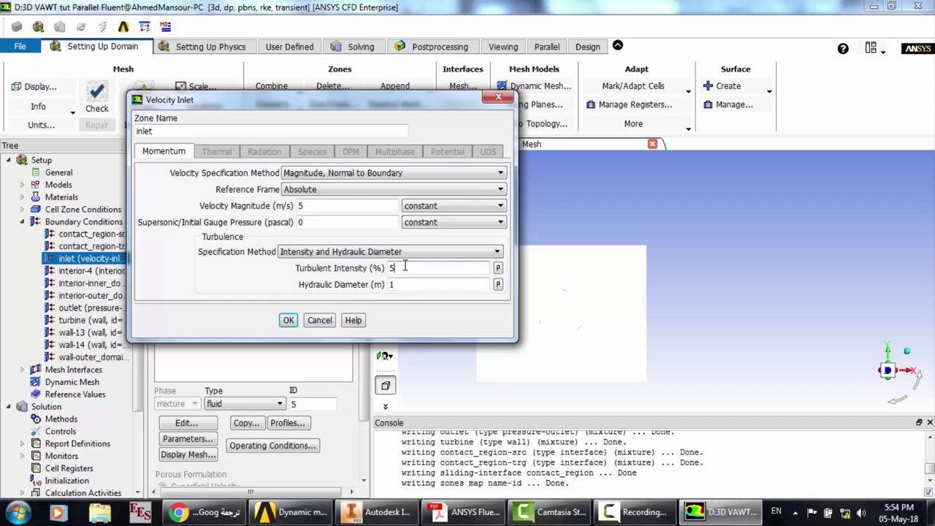
left_click_drag(405, 267, 380, 266)
type("1")
key("Tab")
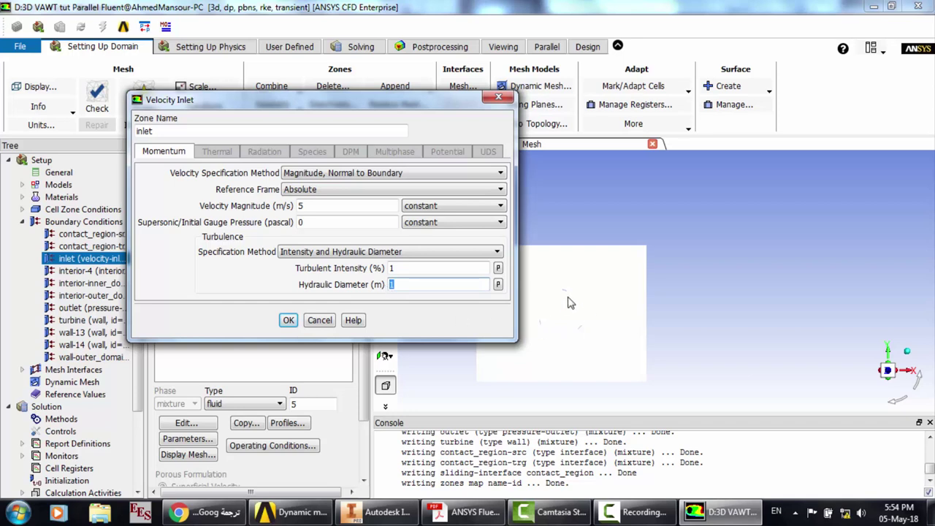
type(".1")
left_click(288, 319)
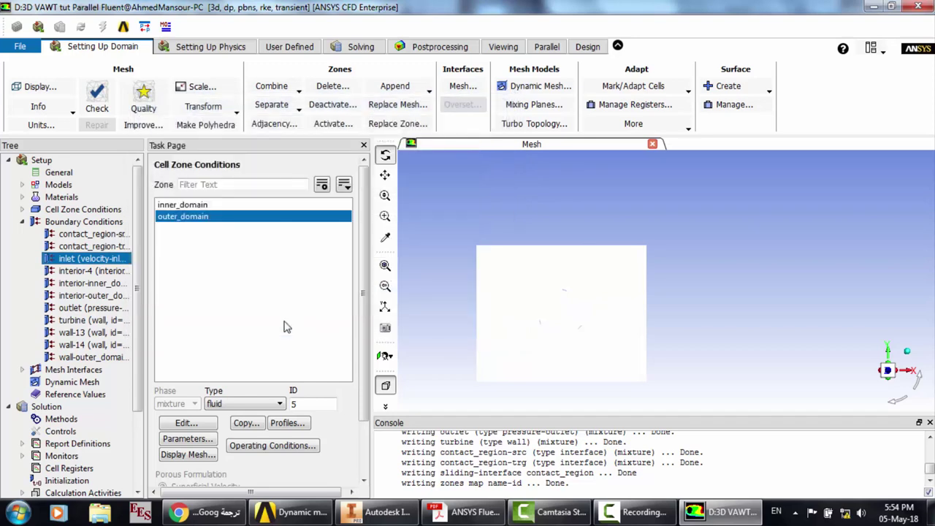
Specify the outlet's backflow turbulence by Intensity and Hydraulic Diameter, with 1% intensity and a 0.1 m hydraulic diameter
left_click(84, 312)
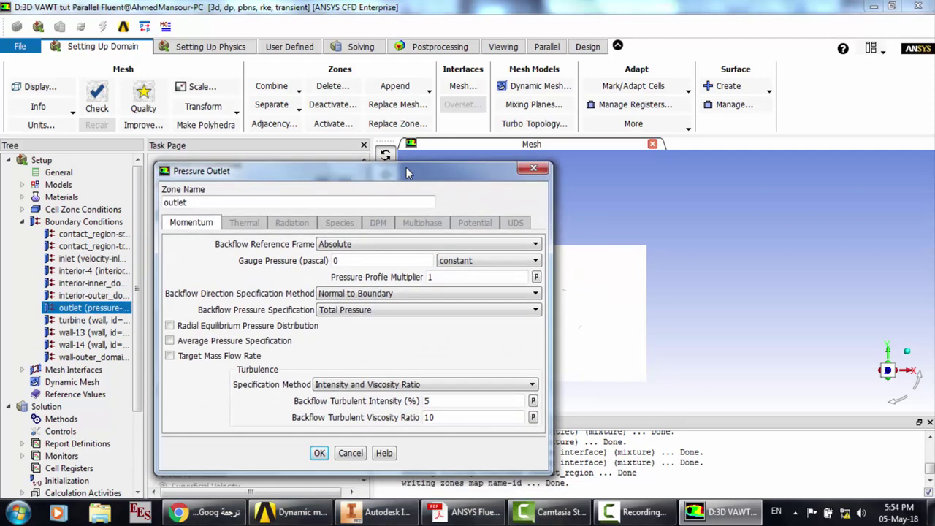
left_click(467, 385)
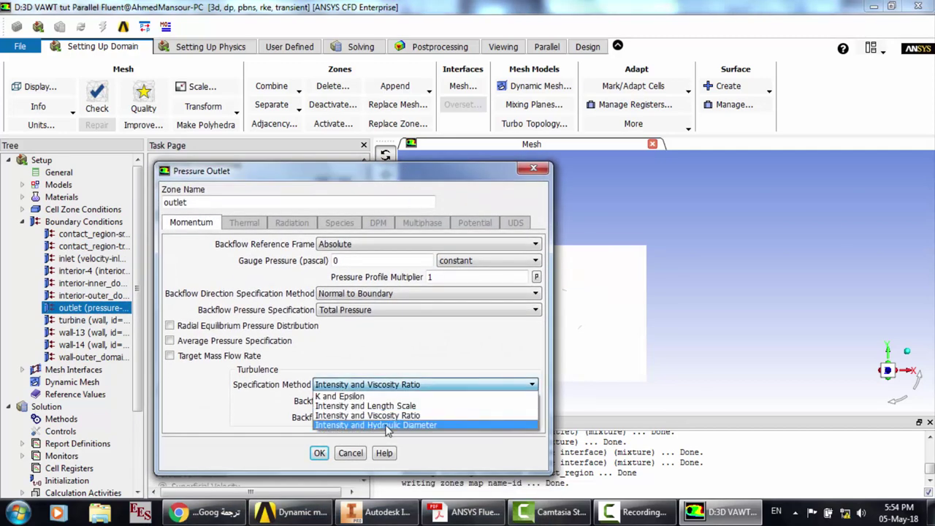
left_click(384, 426)
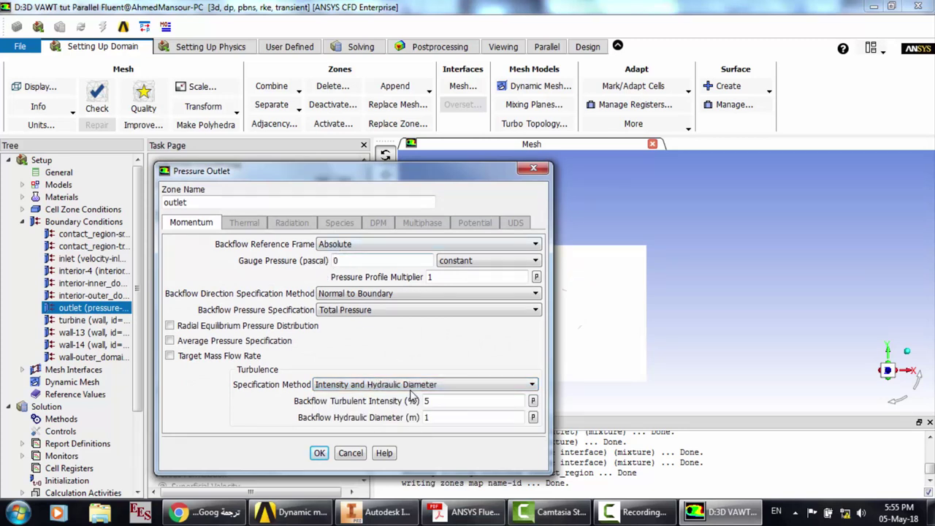
left_click_drag(440, 401, 412, 417)
type("1.1")
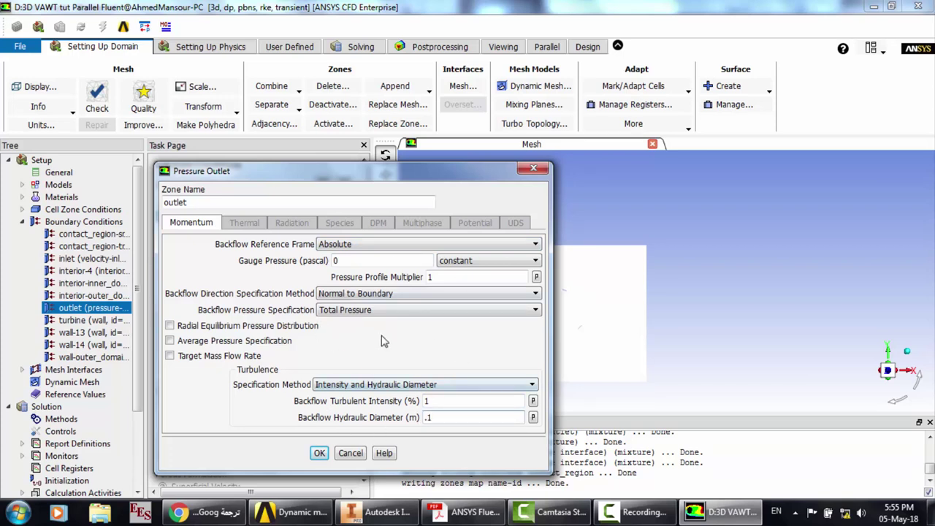
left_click(320, 454)
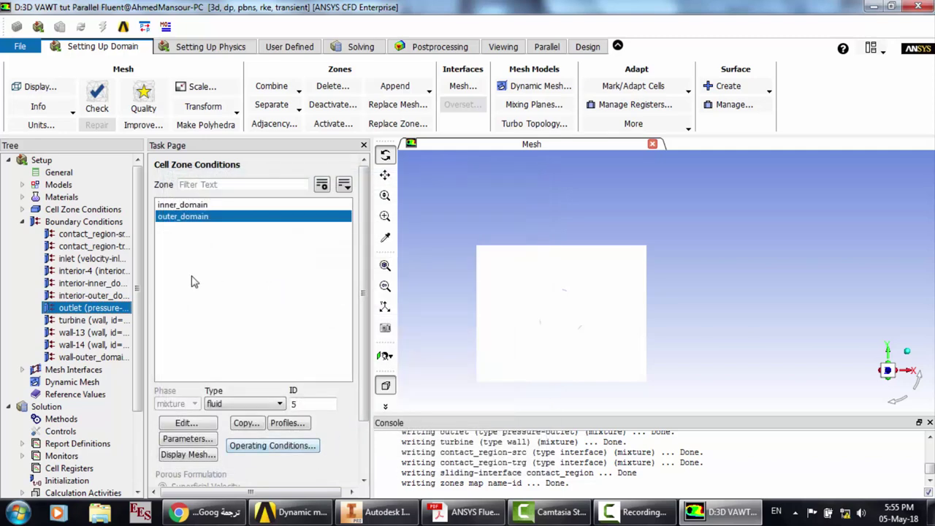
Review the turbine wall's motion, shear and roughness conditions, and close them without changes
left_click(85, 321)
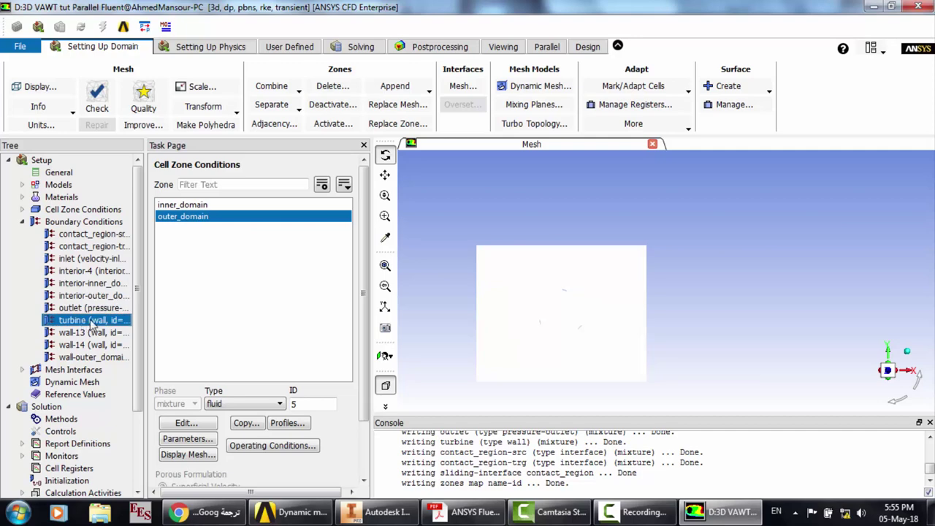
double_click(91, 322)
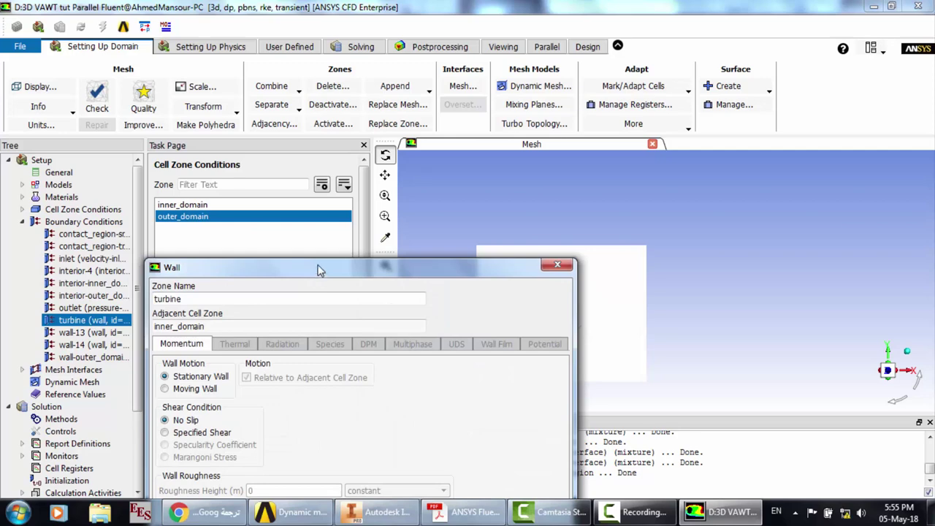
left_click_drag(319, 268, 314, 144)
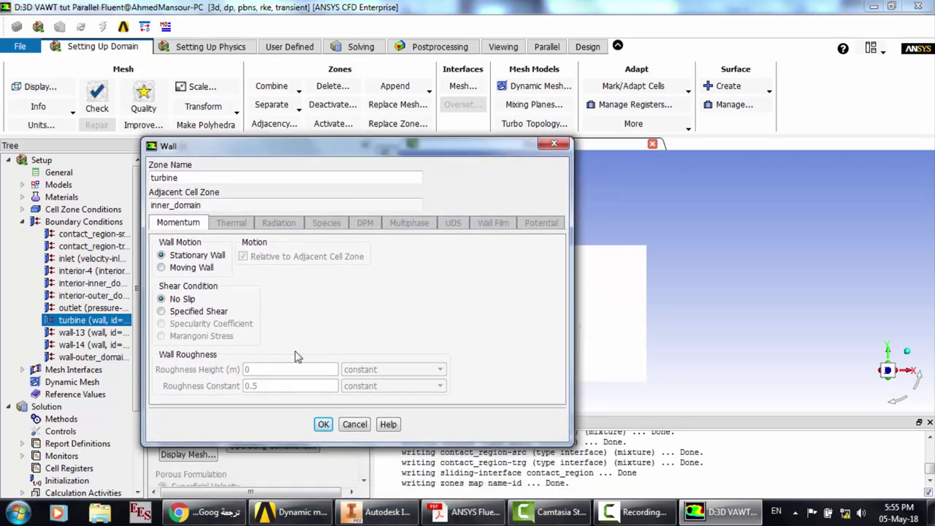
left_click(355, 424)
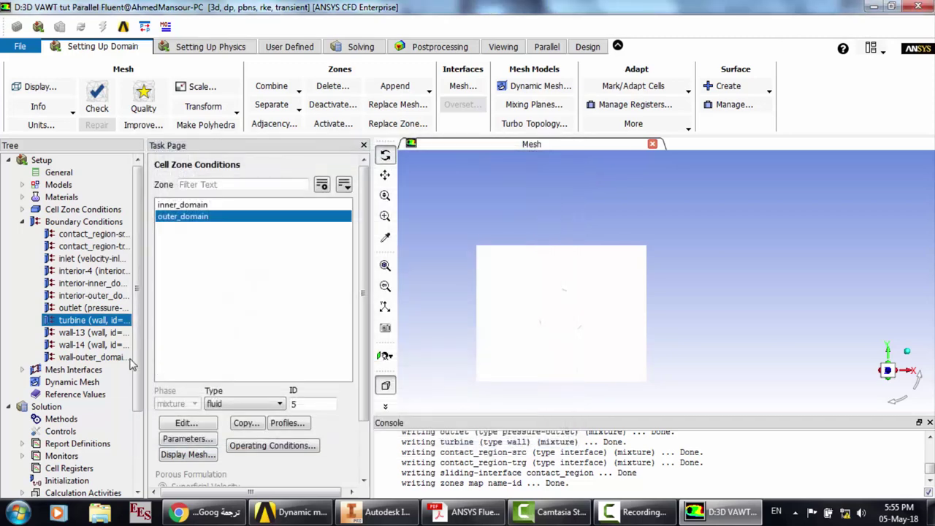
Review the wall-outer_domain boundary's No Slip and Specified Shear options, and close it without applying changes
left_click(85, 333)
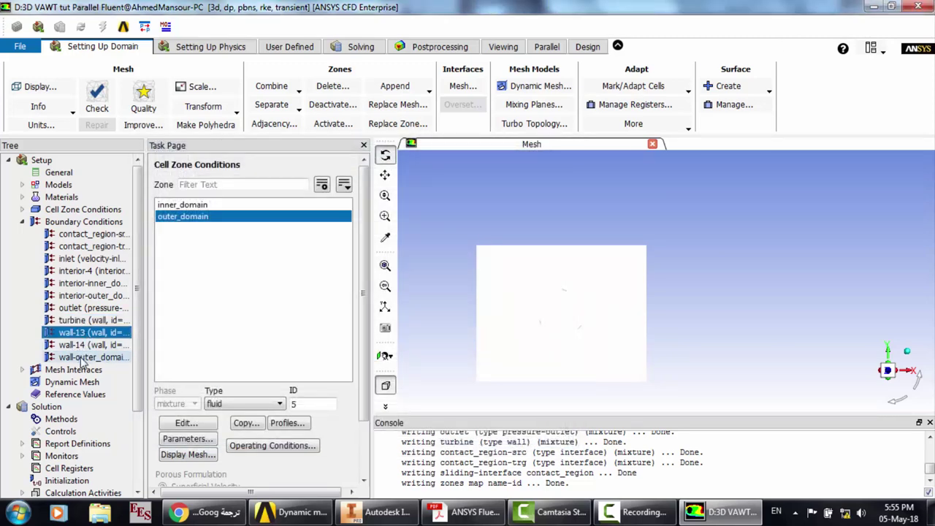
left_click(81, 357)
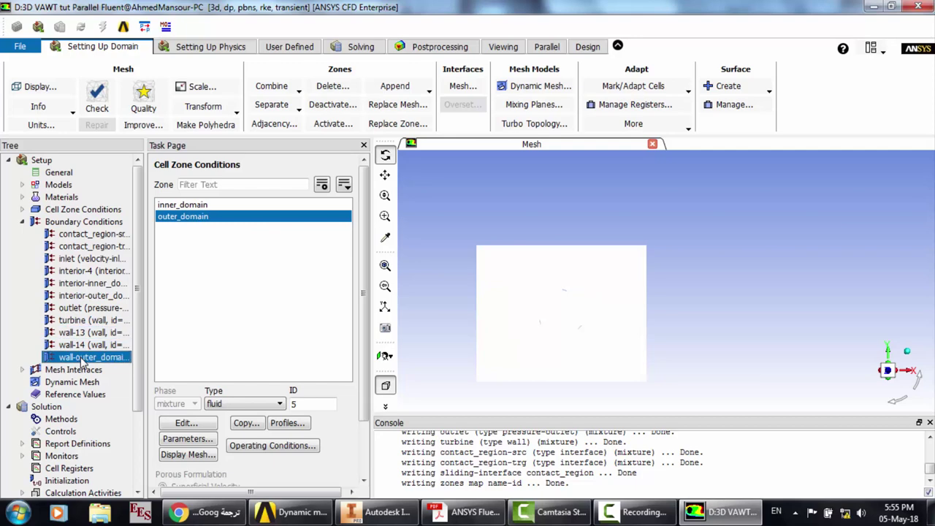
double_click(81, 357)
left_click_drag(394, 270, 481, 146)
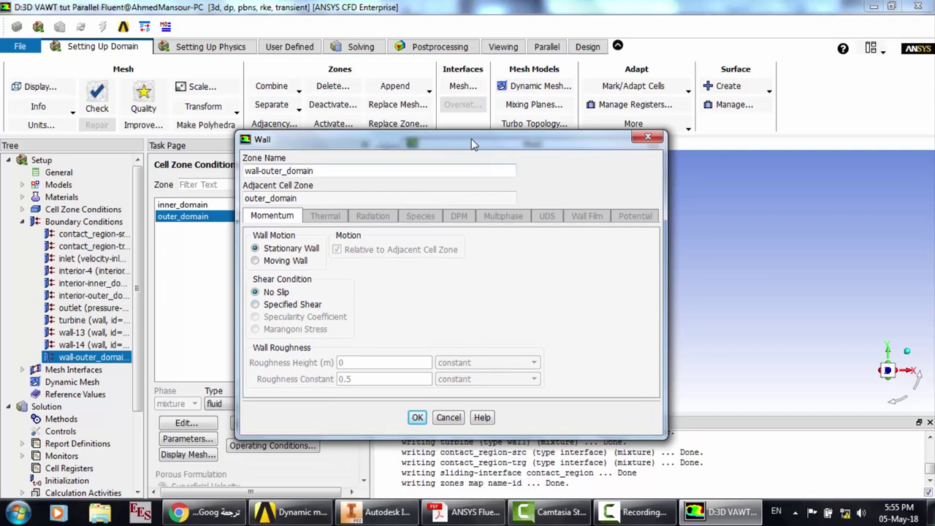
left_click_drag(471, 144, 247, 134)
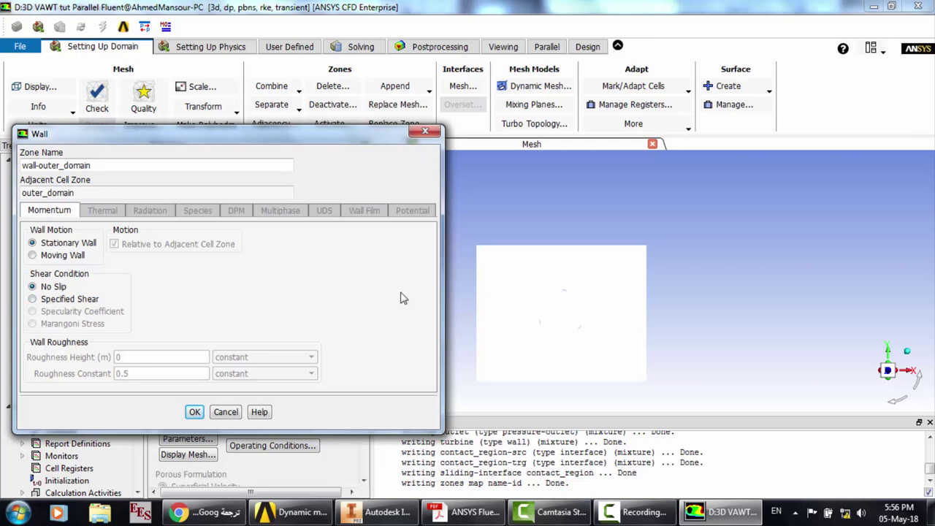
left_click(48, 301)
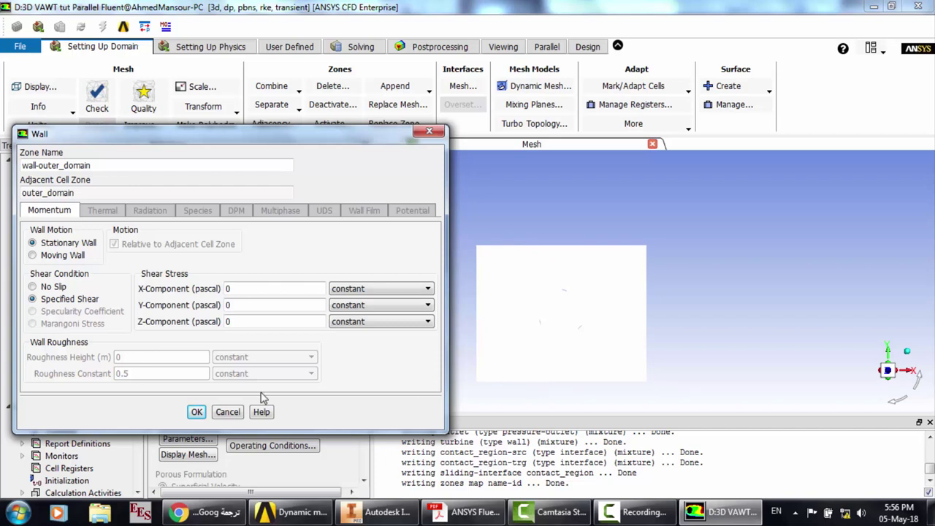
left_click(55, 286)
left_click(226, 411)
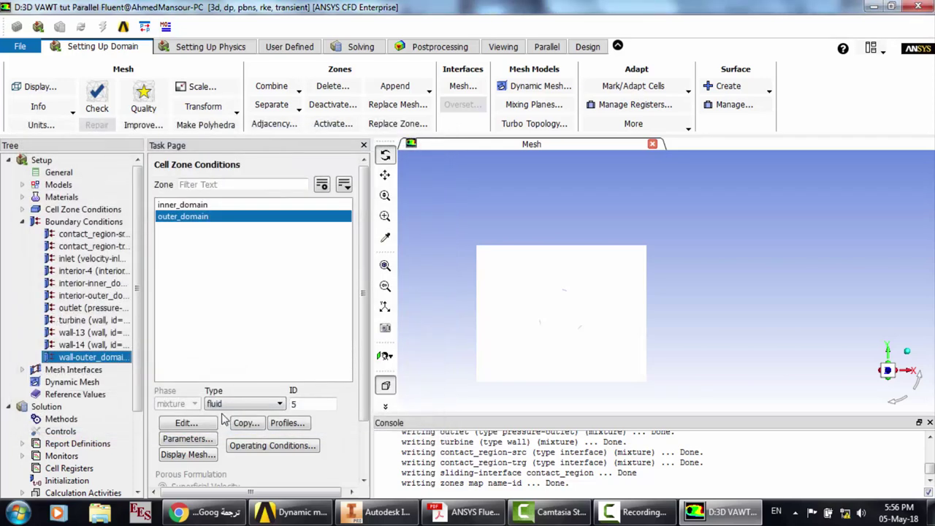
Inspect the contact_region mesh interface and its interface zones
left_click(22, 370)
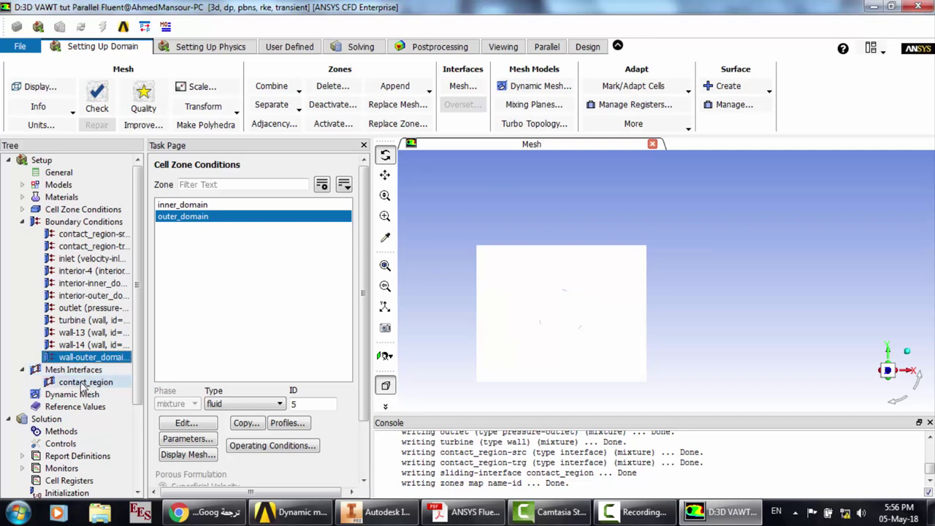
left_click(96, 383)
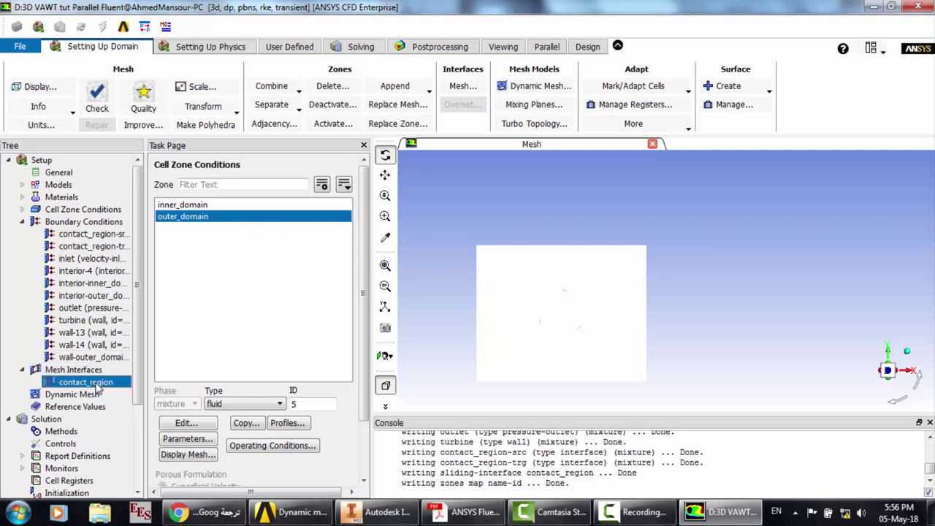
double_click(95, 384)
left_click_drag(335, 271, 330, 148)
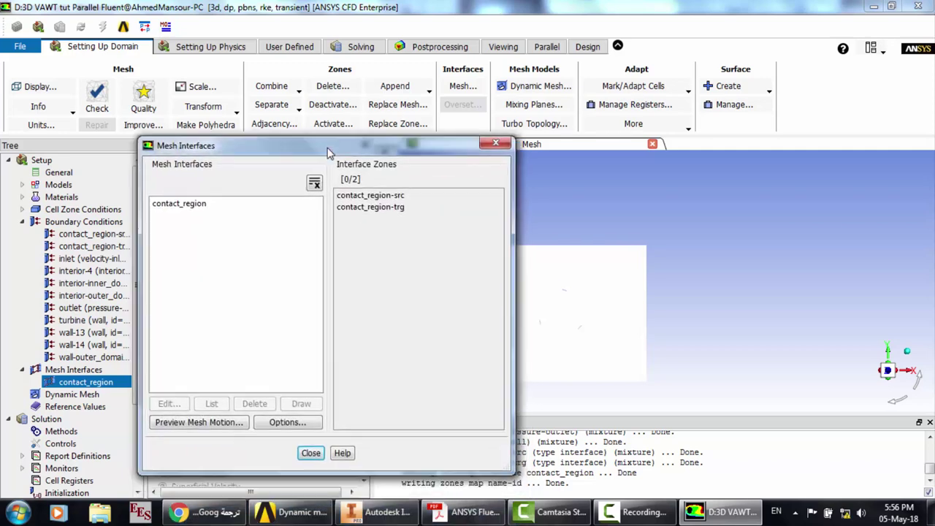
left_click(310, 453)
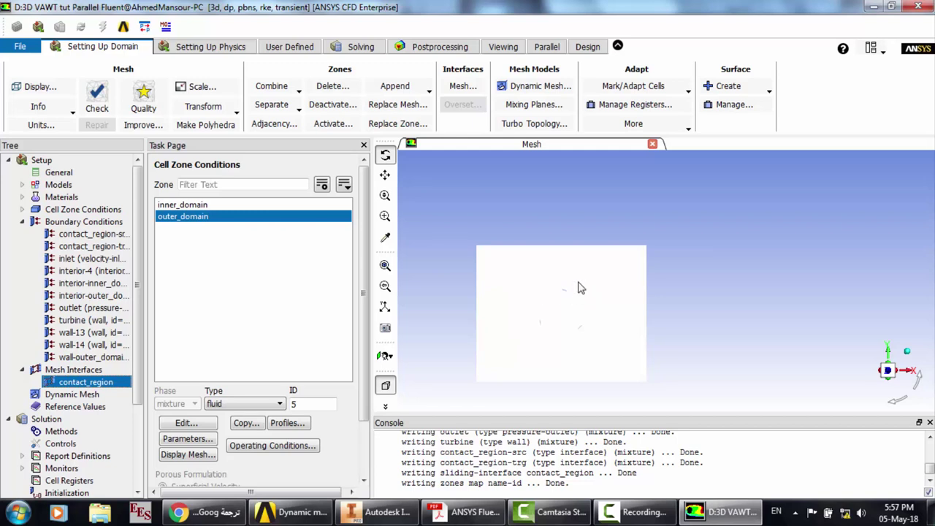
left_click(23, 369)
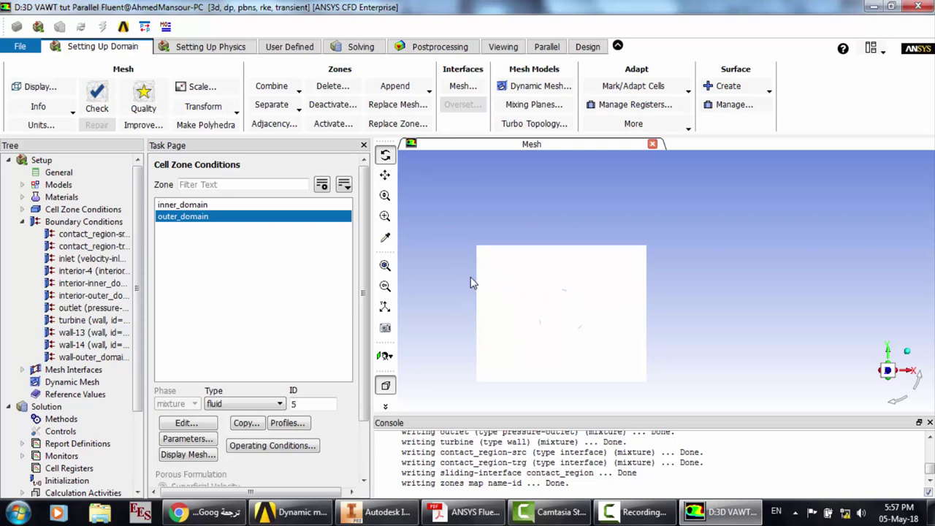
Enable Dynamic Mesh with the Smoothing method disabled and the Six DOF option enabled
left_click(67, 382)
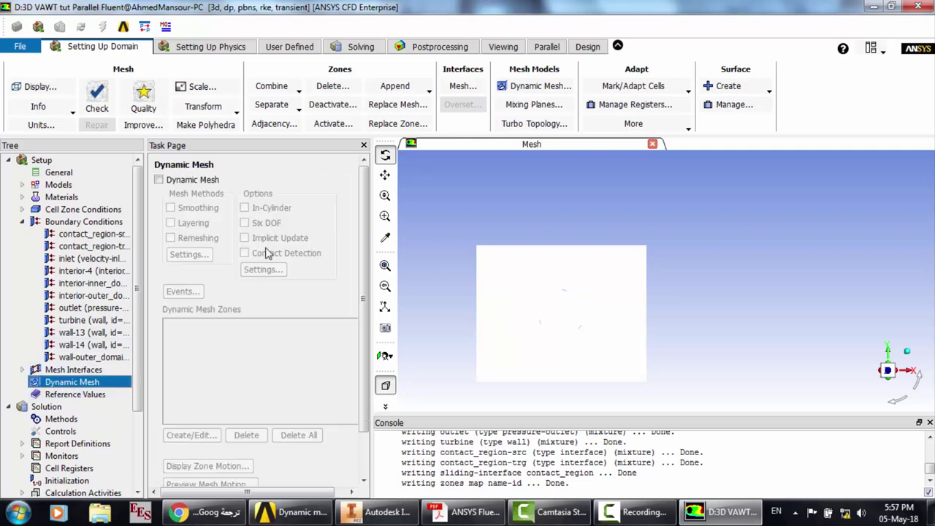
left_click(159, 179)
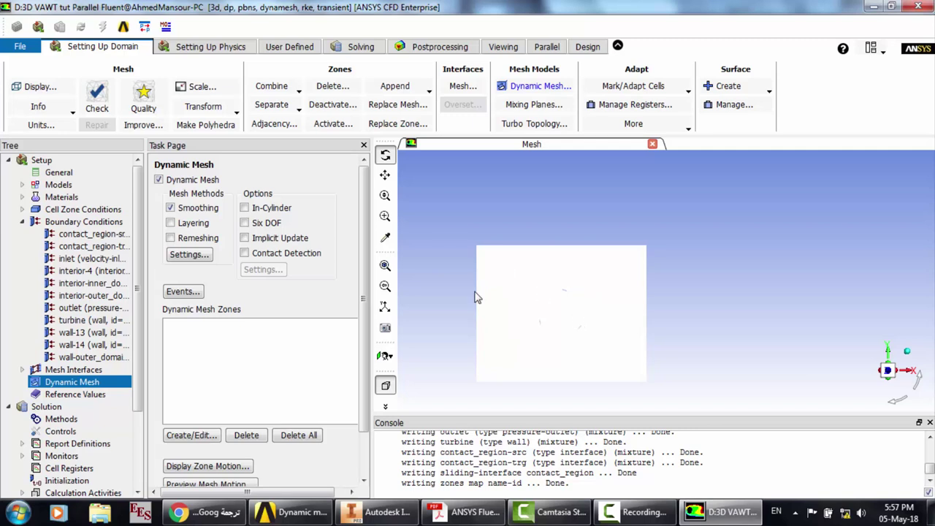
left_click(171, 208)
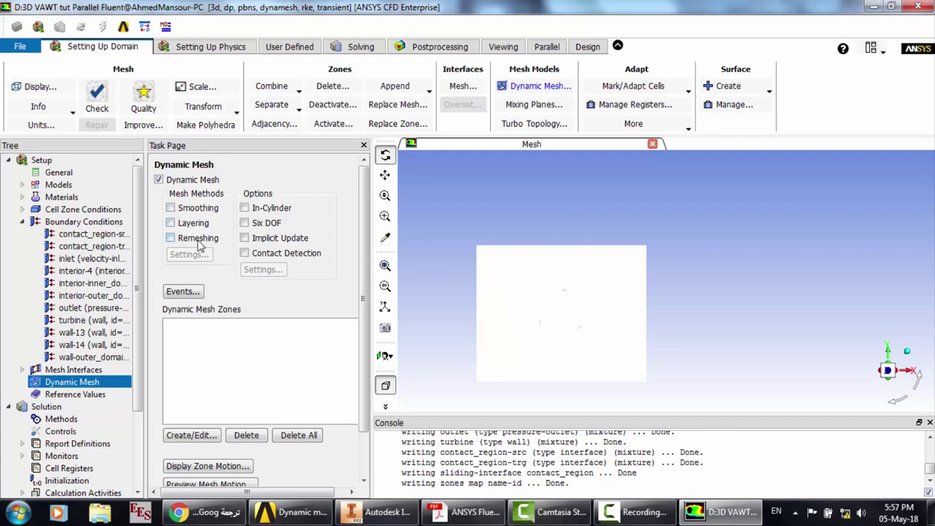
left_click(245, 223)
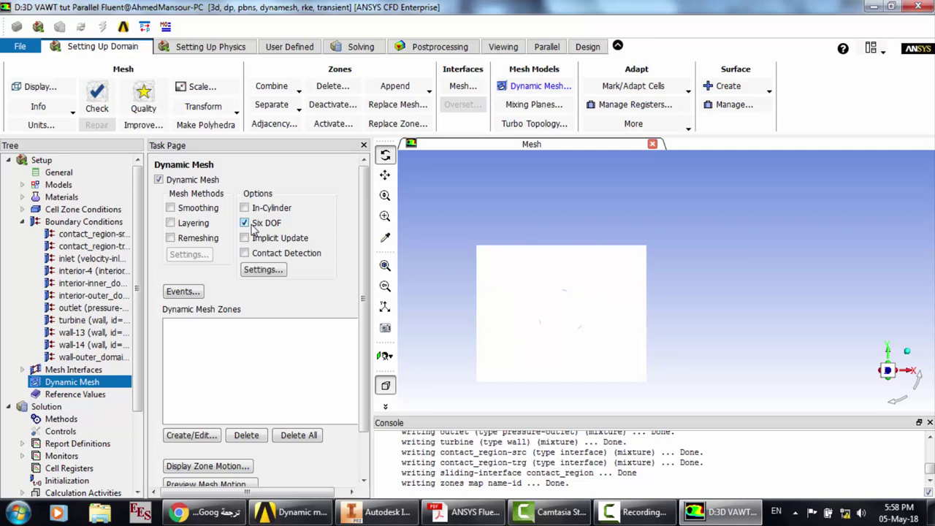
Inspect the Six DOF settings in the dynamic mesh options, and close them without changes
left_click(257, 272)
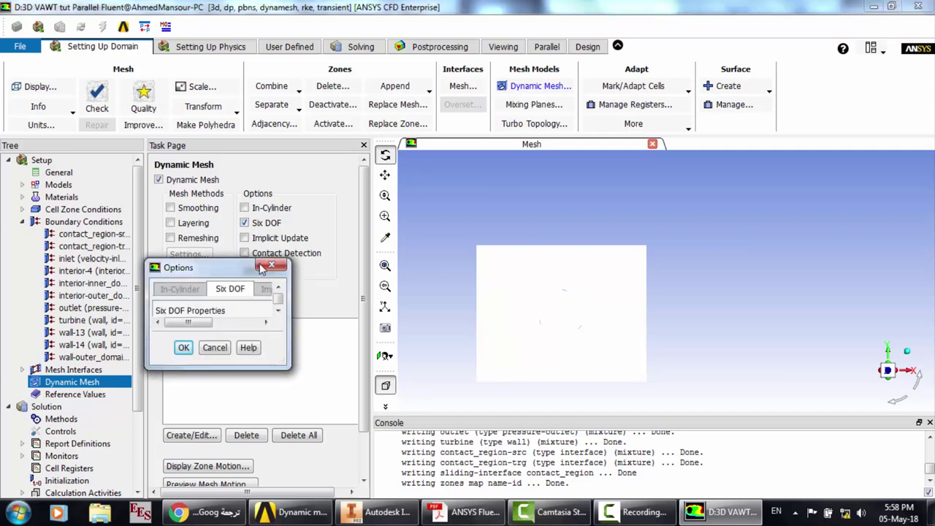
left_click(284, 263)
left_click(263, 270)
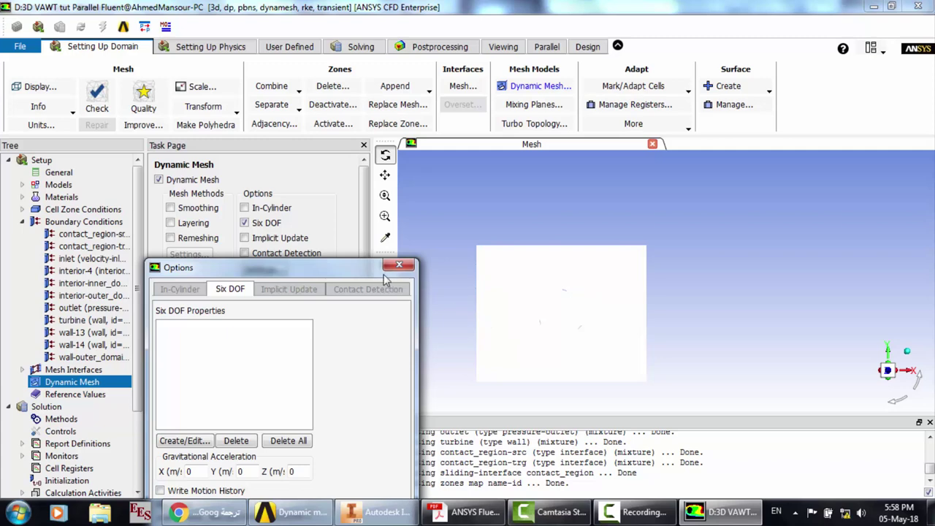
left_click_drag(355, 269, 344, 186)
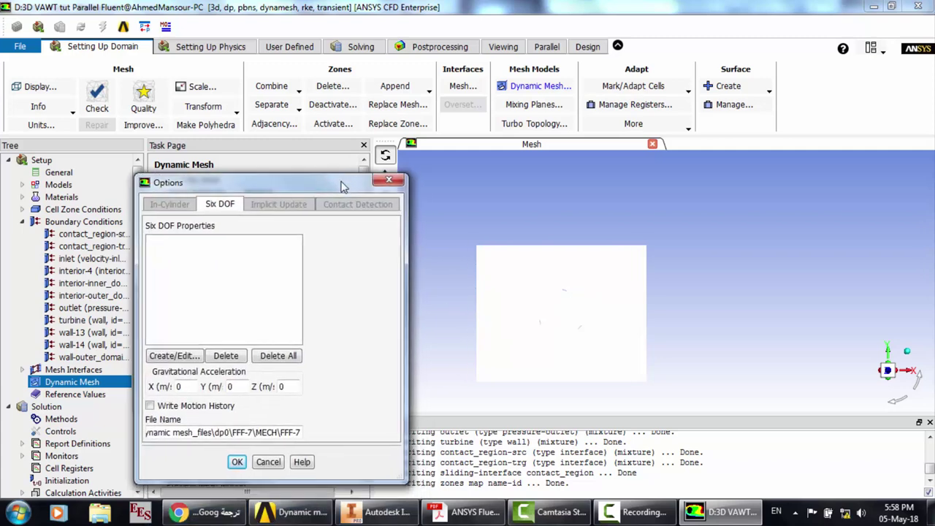
left_click(388, 179)
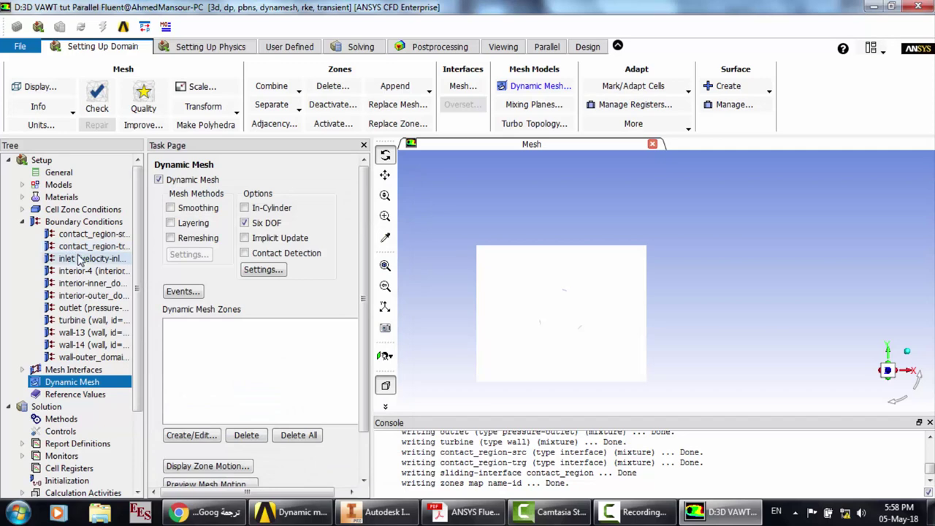
Review the inlet boundary's velocity magnitude and the options for how it is specified, leaving it constant
left_click(80, 259)
double_click(80, 260)
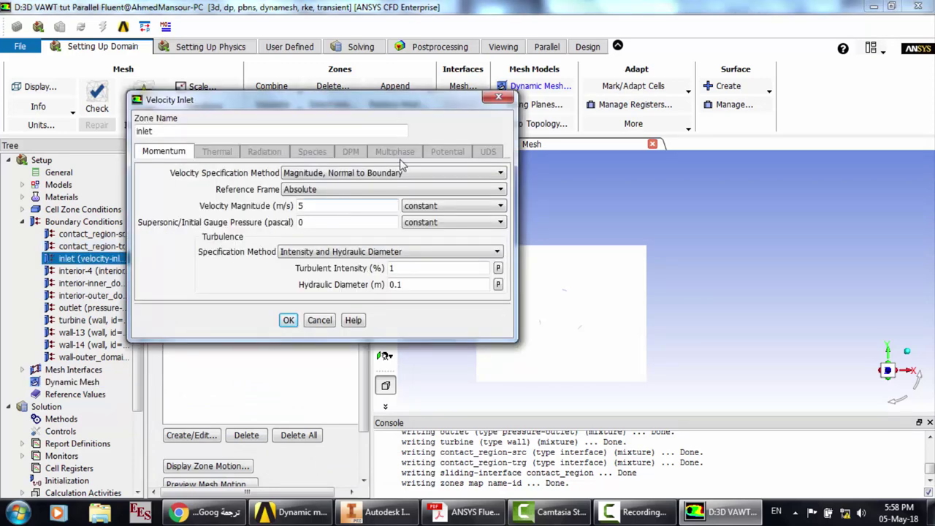
left_click_drag(426, 109, 337, 122)
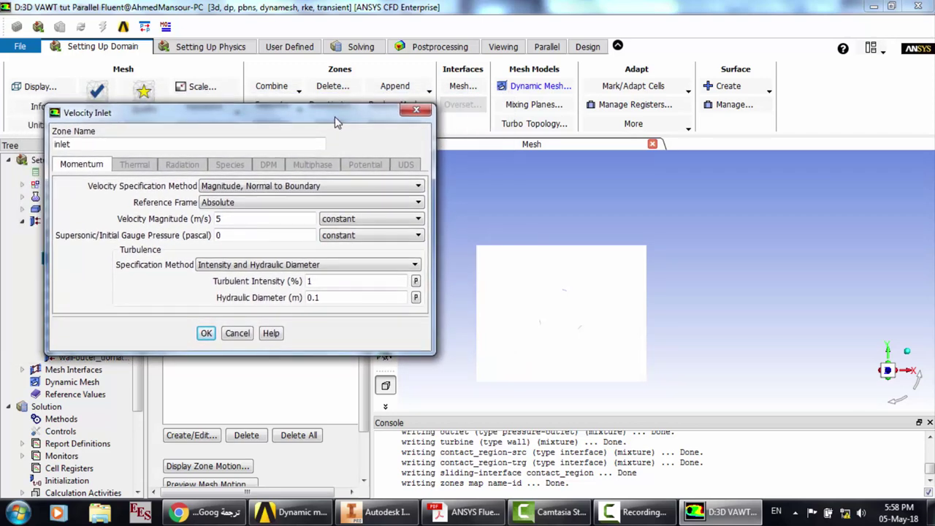
left_click(217, 218)
left_click_drag(218, 219, 211, 218)
left_click(363, 221)
left_click(365, 225)
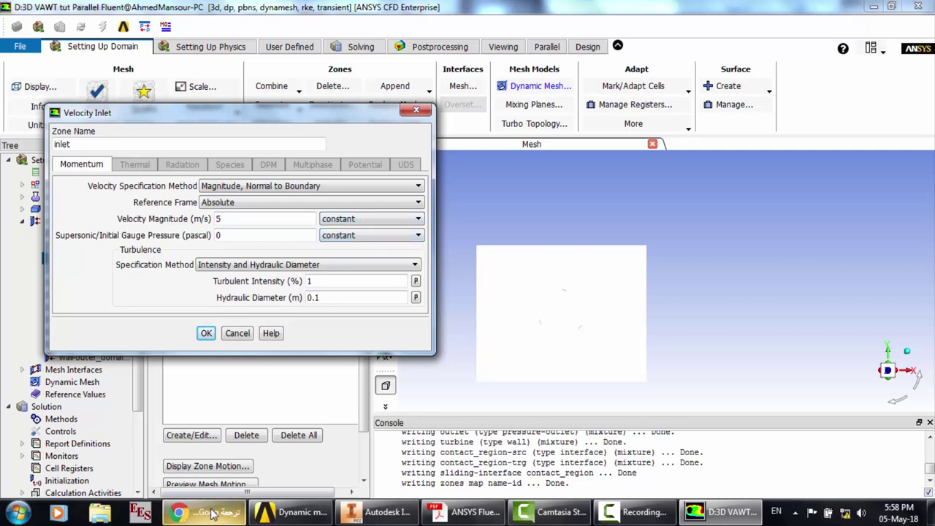
Switch to Adobe Acrobat Reader and find the elbow duct's parabolic velocity inlet example in udf fluent.pdf, highlighting the non-uniform velocity paragraph
left_click(465, 511)
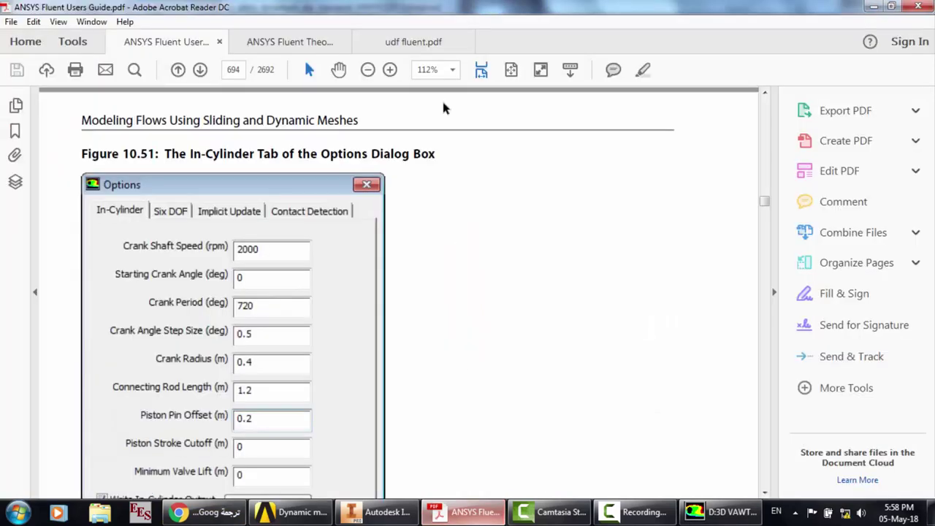
left_click(401, 42)
scroll(295, 362, "up", 8)
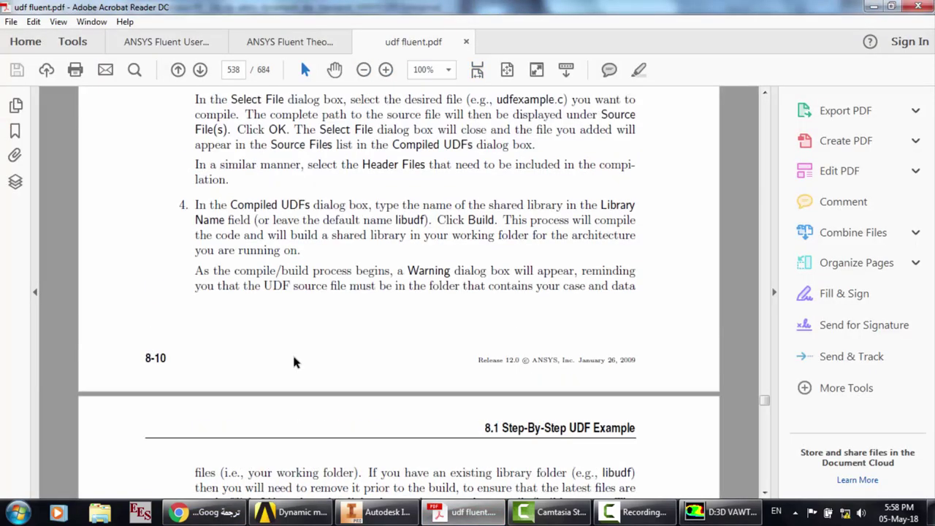
scroll(288, 210, "up", 4)
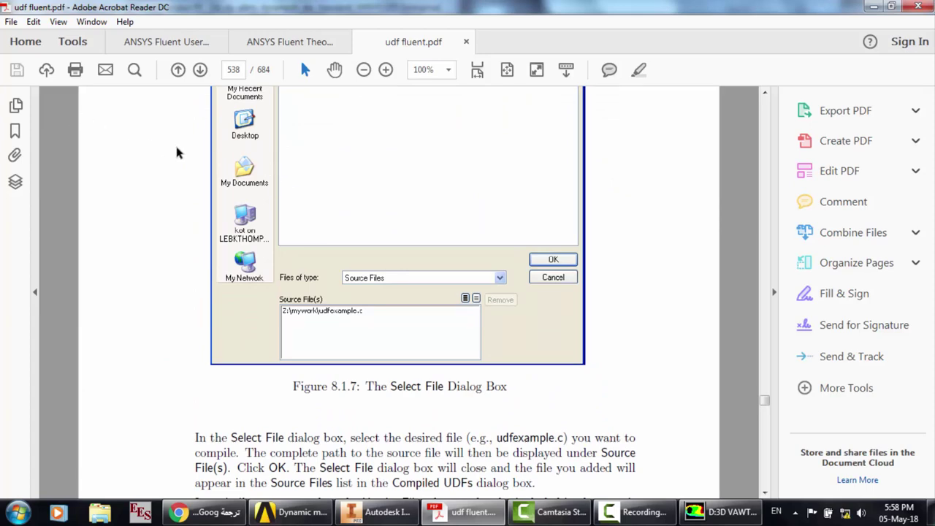
scroll(177, 151, "up", 3)
scroll(460, 298, "down", 20)
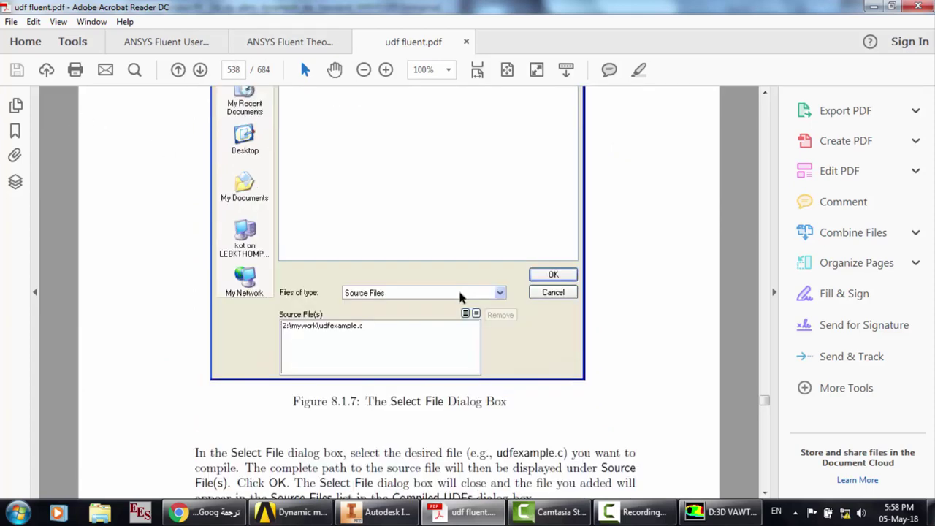
scroll(460, 298, "down", 12)
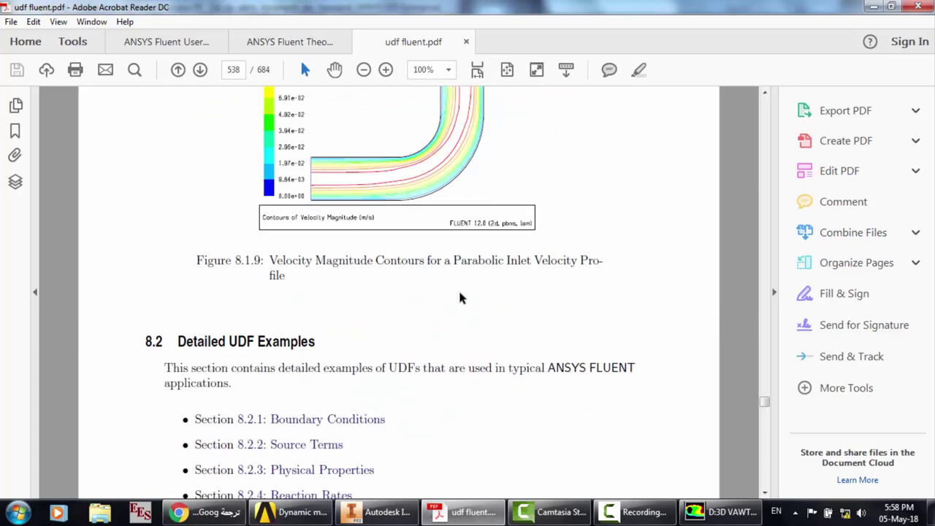
scroll(281, 206, "down", 6)
scroll(281, 203, "down", 20)
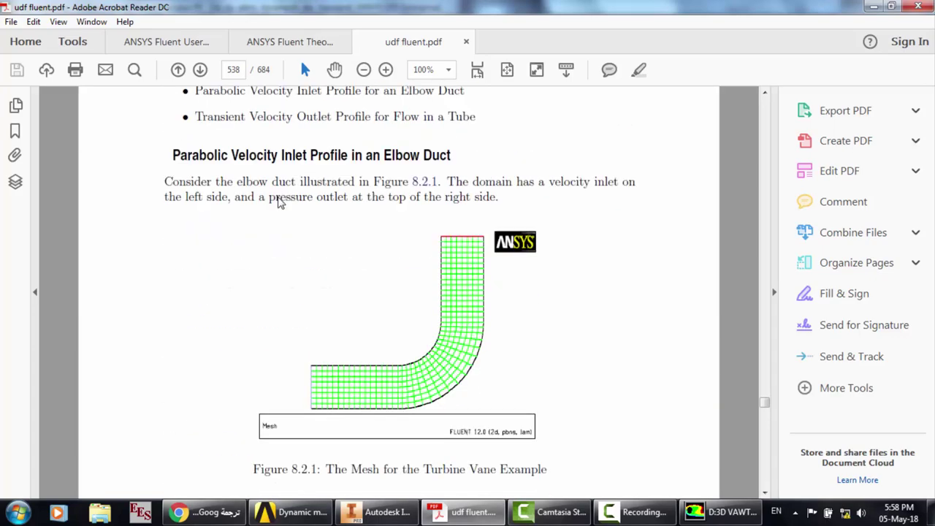
scroll(281, 203, "down", 20)
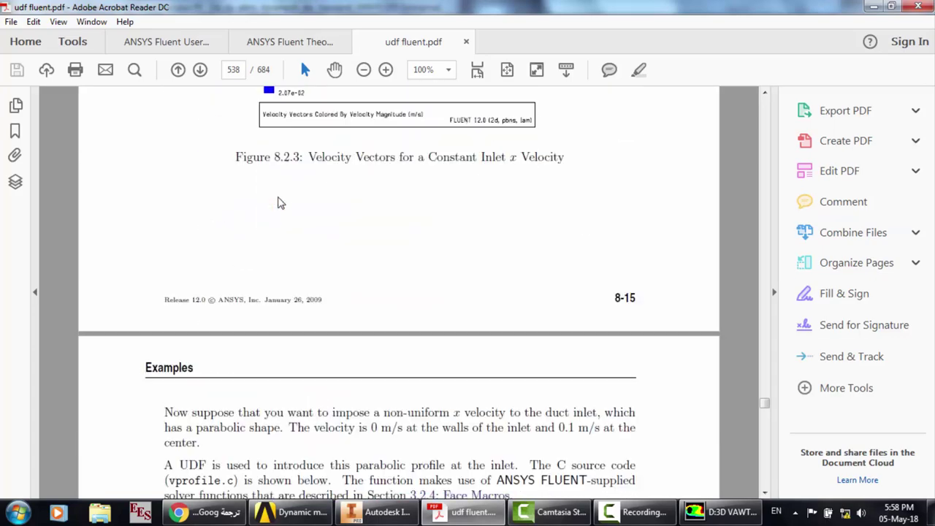
scroll(279, 203, "up", 10)
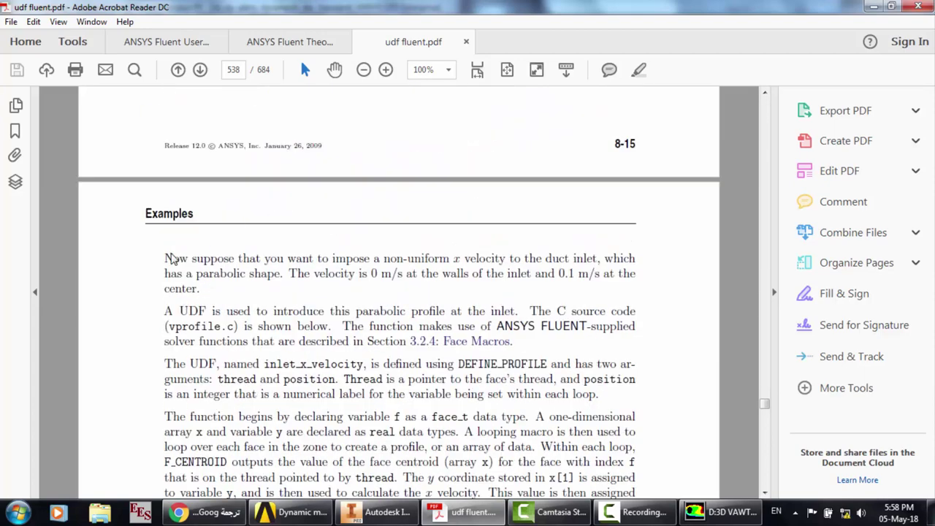
left_click_drag(165, 260, 270, 292)
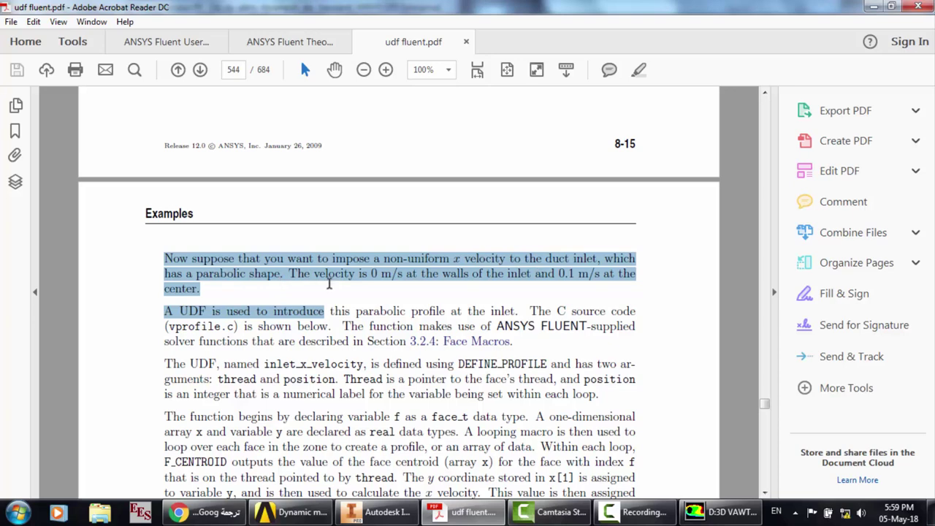
Examine the vprofile.c source code, highlighting the #include "udf.h" line and the 0.1*(1.0-y*y) profile expression
scroll(328, 283, "down", 10)
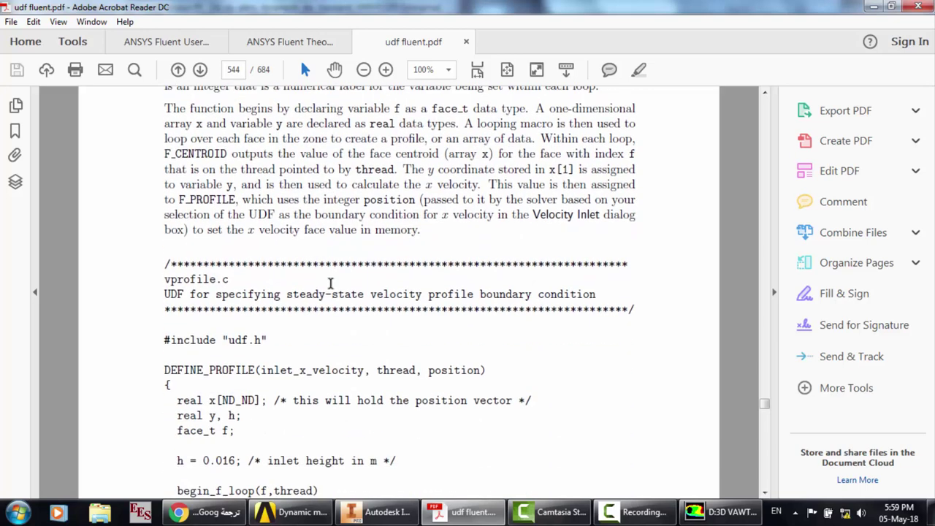
scroll(331, 283, "down", 4)
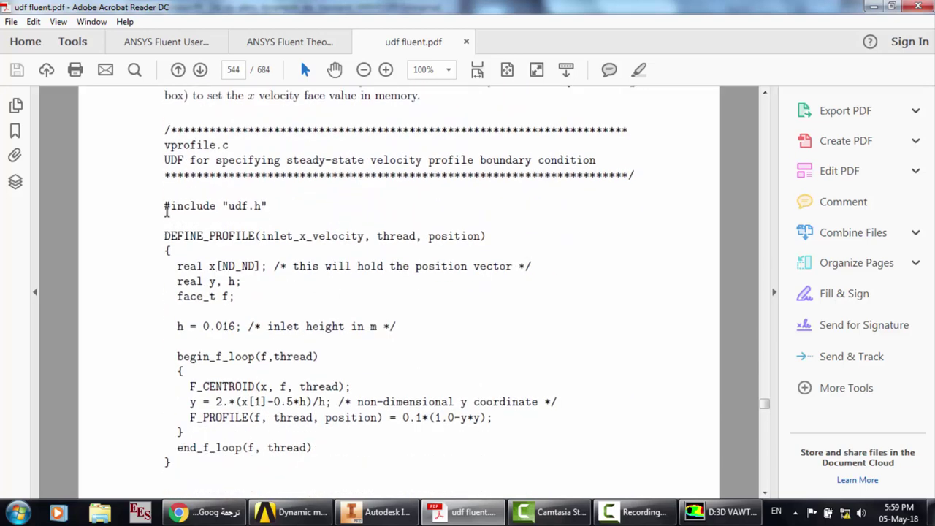
left_click_drag(162, 205, 278, 205)
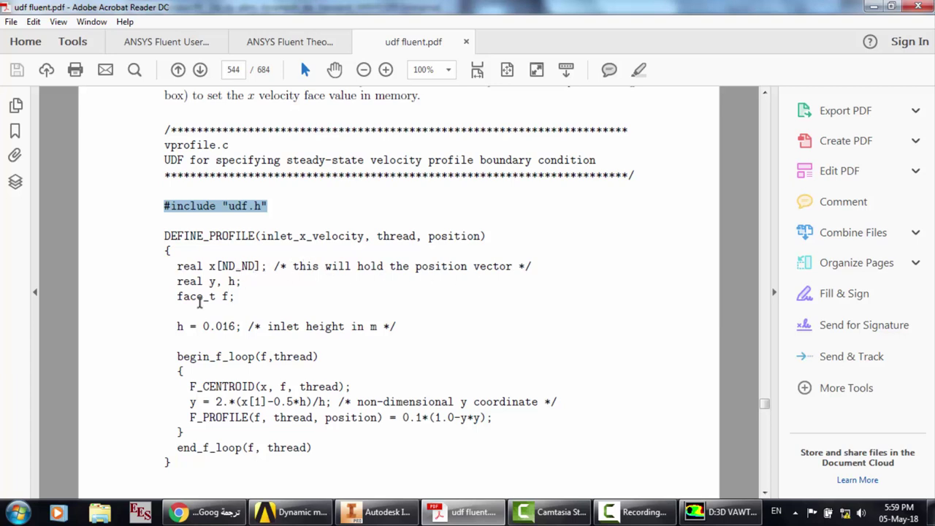
scroll(198, 303, "down", 1)
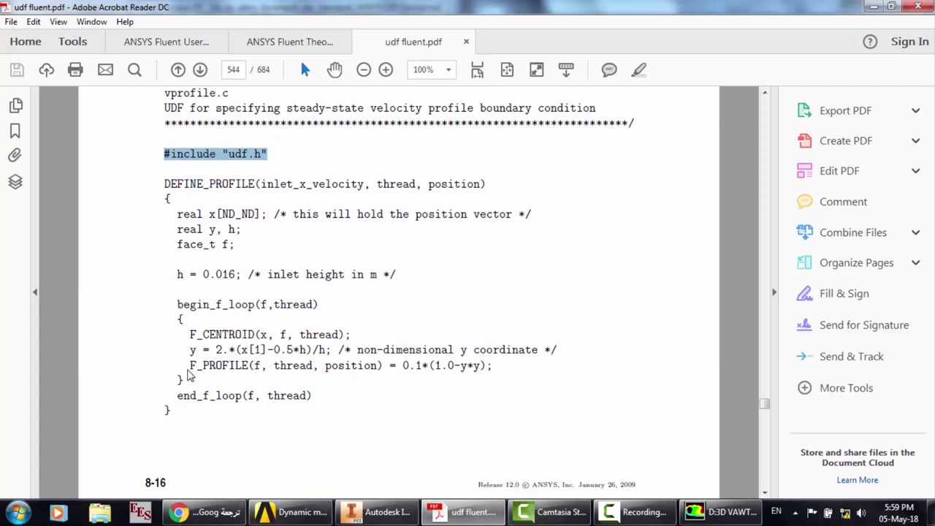
left_click_drag(493, 365, 399, 366)
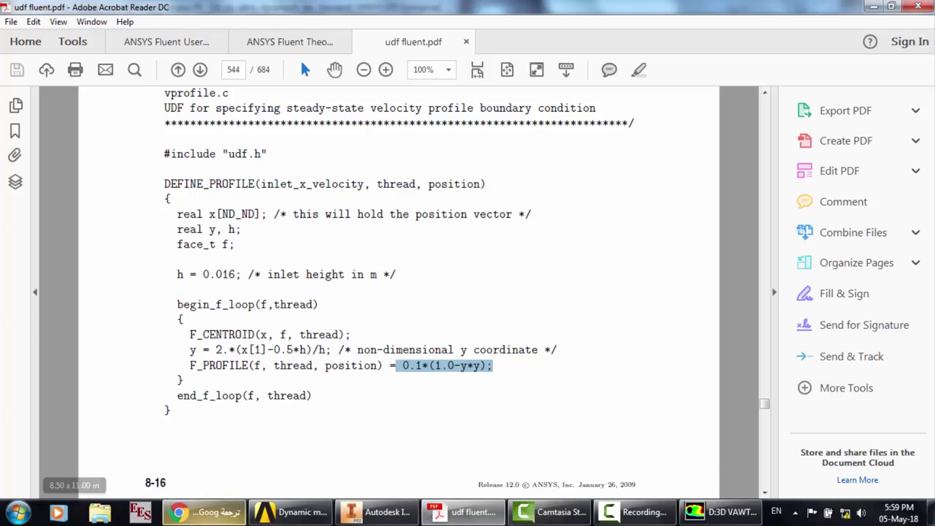
Switch to Chrome, search Google for "c++ examples", and open Programiz's C++ Programming Examples page
left_click(204, 511)
left_click(652, 12)
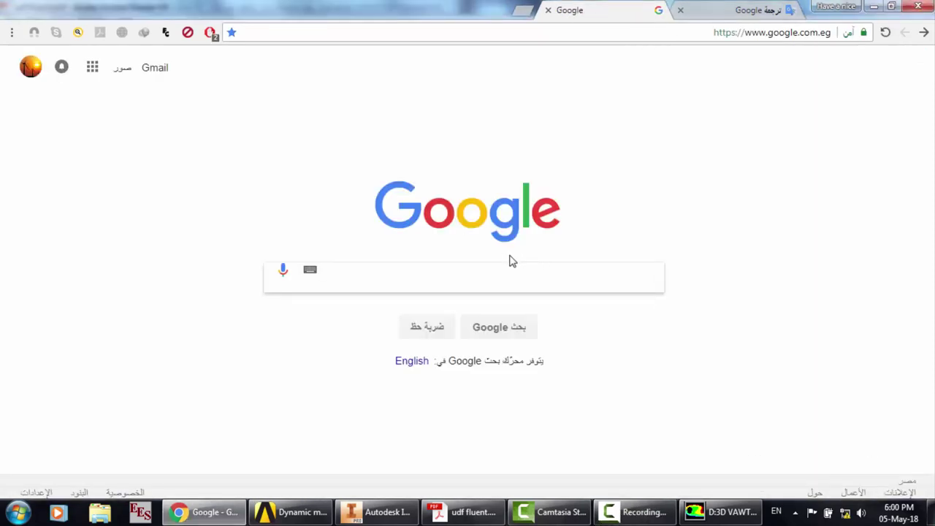
type("c++")
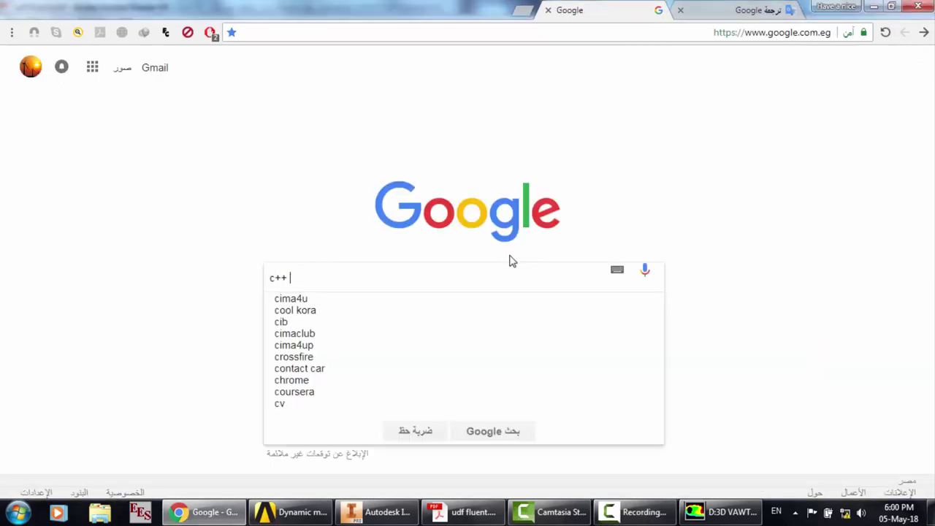
type(" examples")
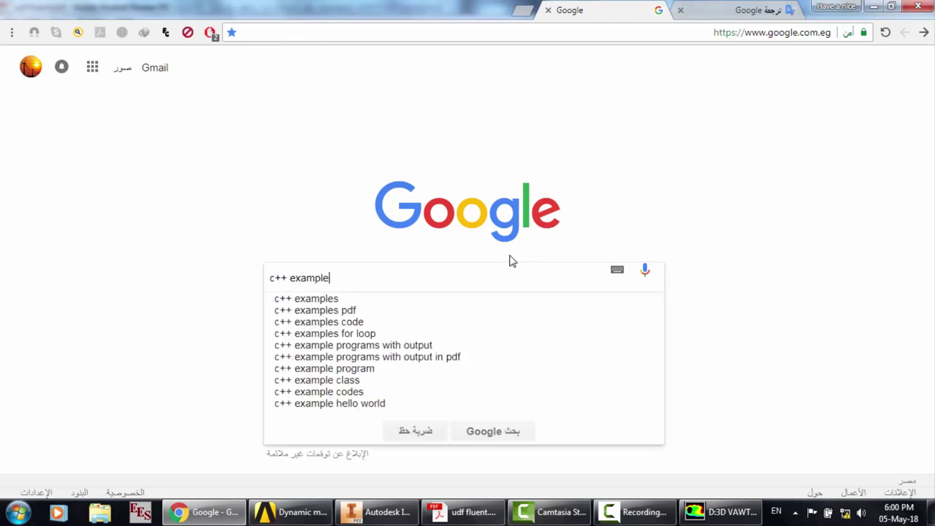
key("Return")
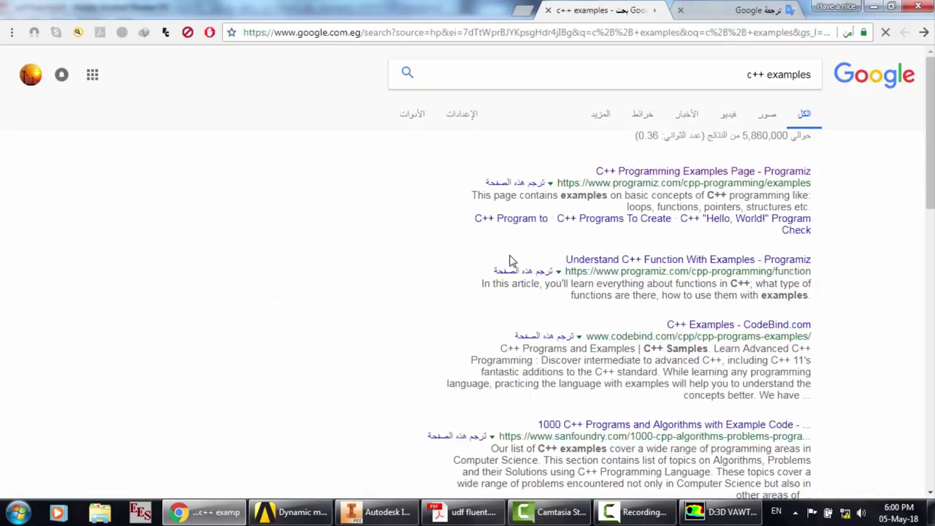
left_click(722, 172)
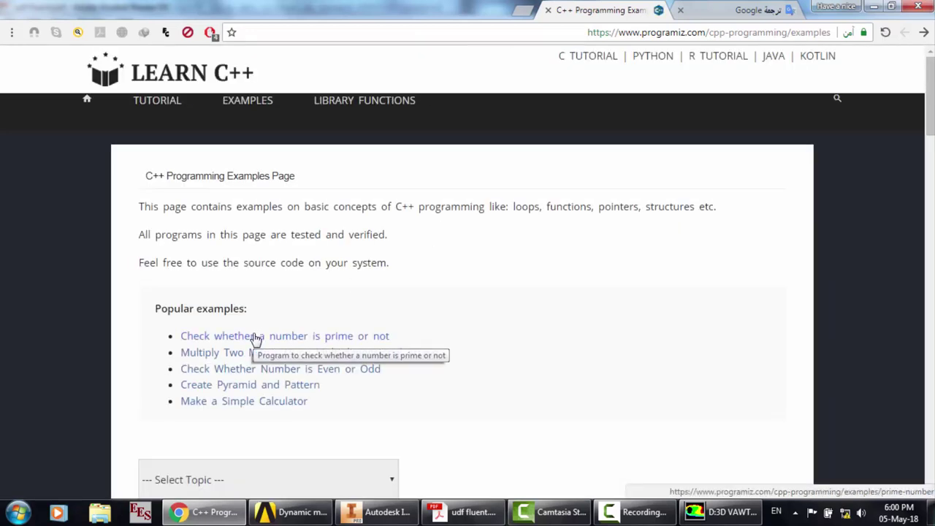
Open the C++ Program to Swap Two Numbers example and read through both versions of its code
scroll(255, 340, "down", 4)
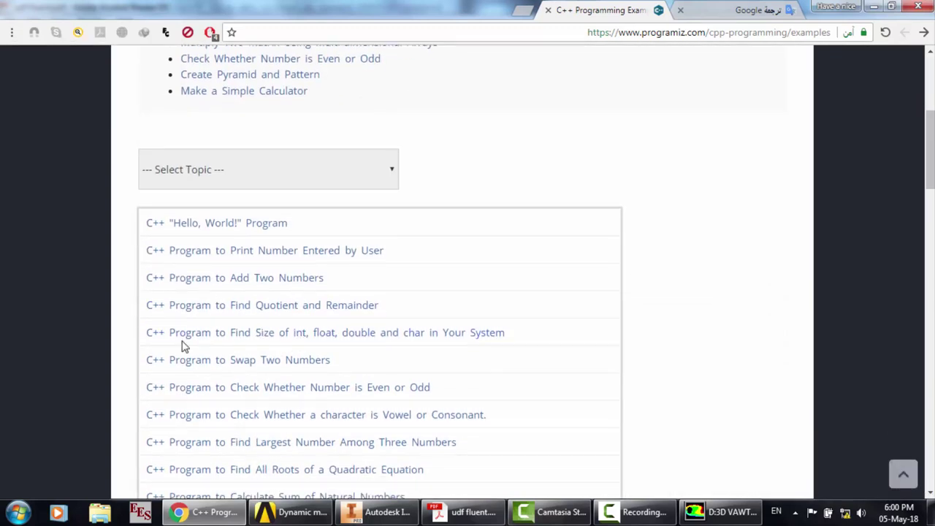
left_click(202, 369)
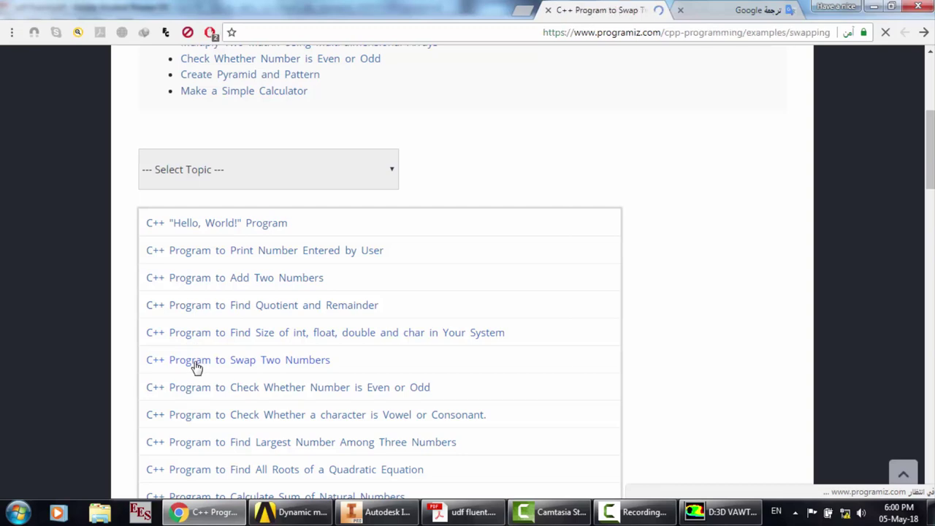
scroll(504, 309, "down", 2)
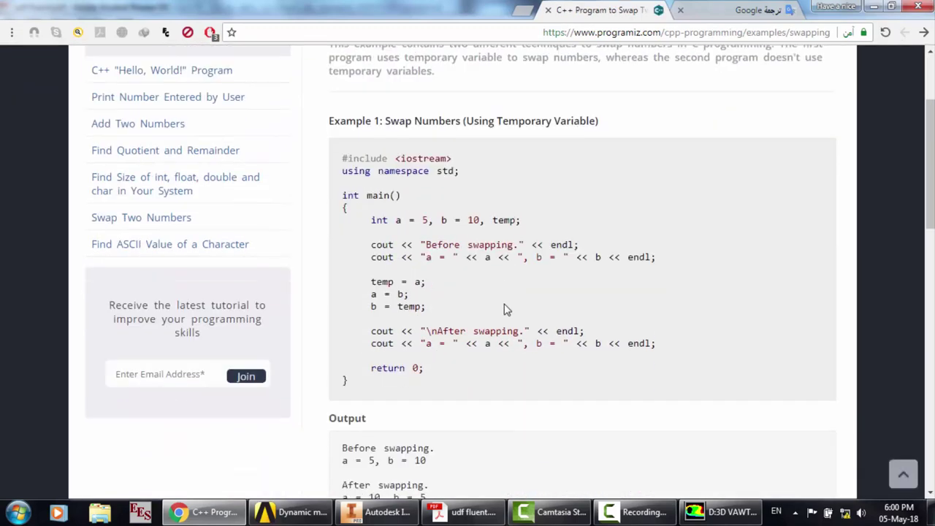
scroll(504, 309, "down", 2)
scroll(503, 309, "up", 1)
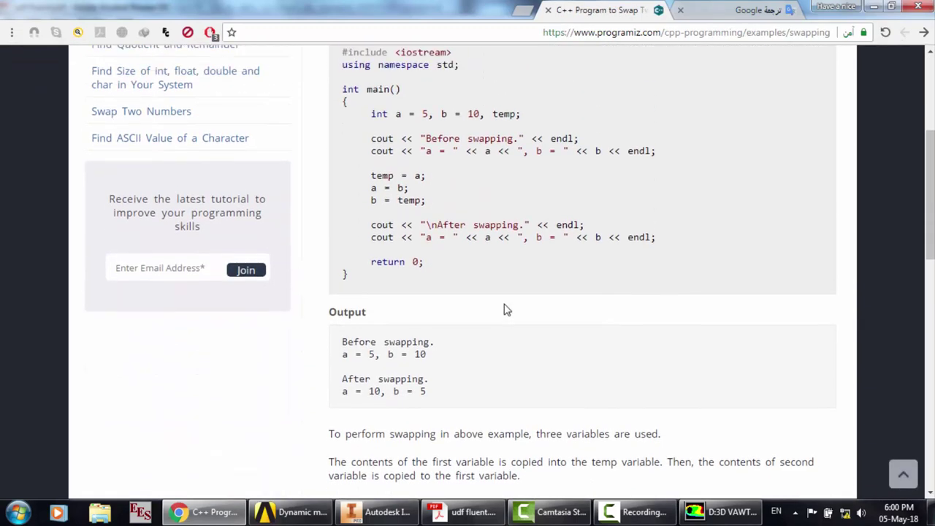
scroll(427, 137, "down", 8)
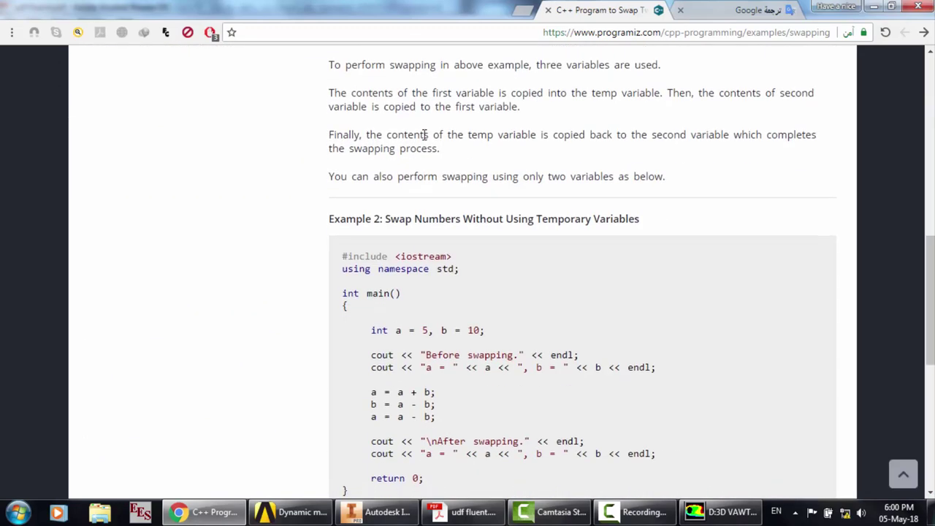
scroll(424, 134, "down", 3)
scroll(424, 134, "up", 8)
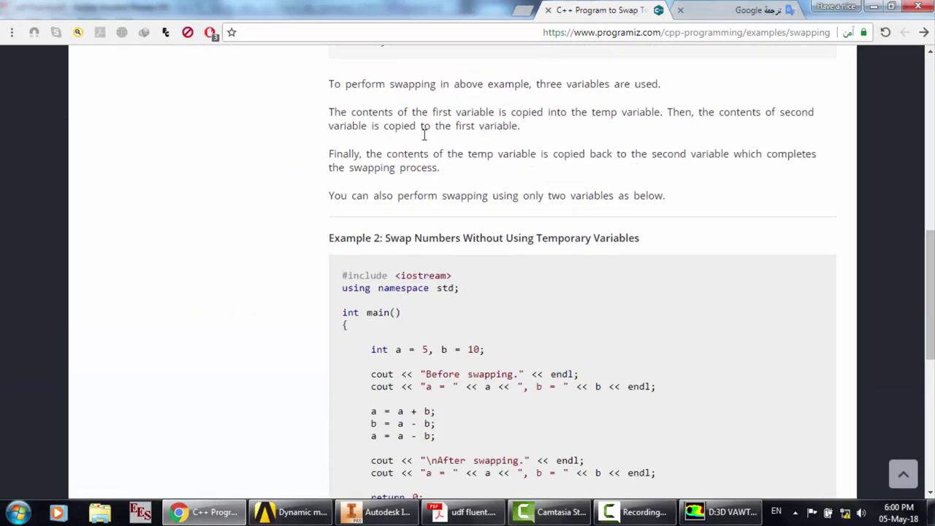
scroll(424, 135, "up", 5)
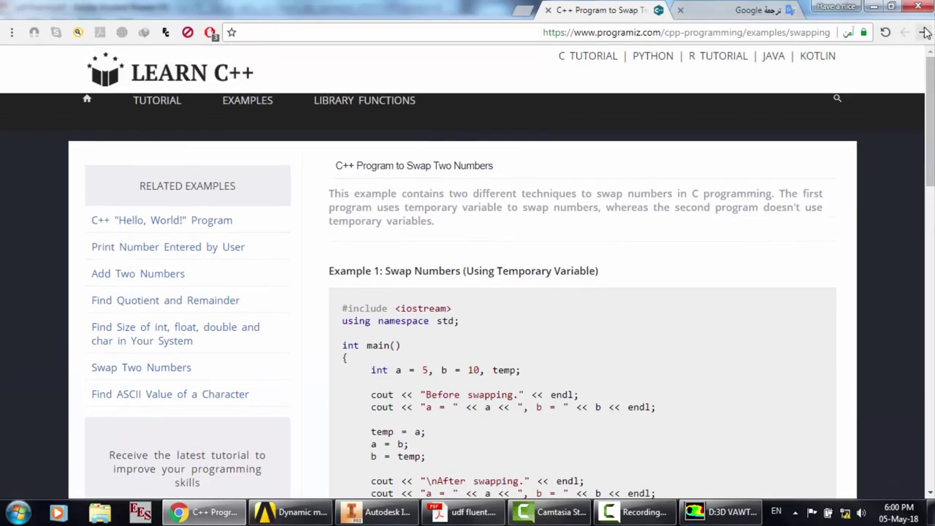
Open the Programiz C tutorial page from the swap example
left_click(924, 32)
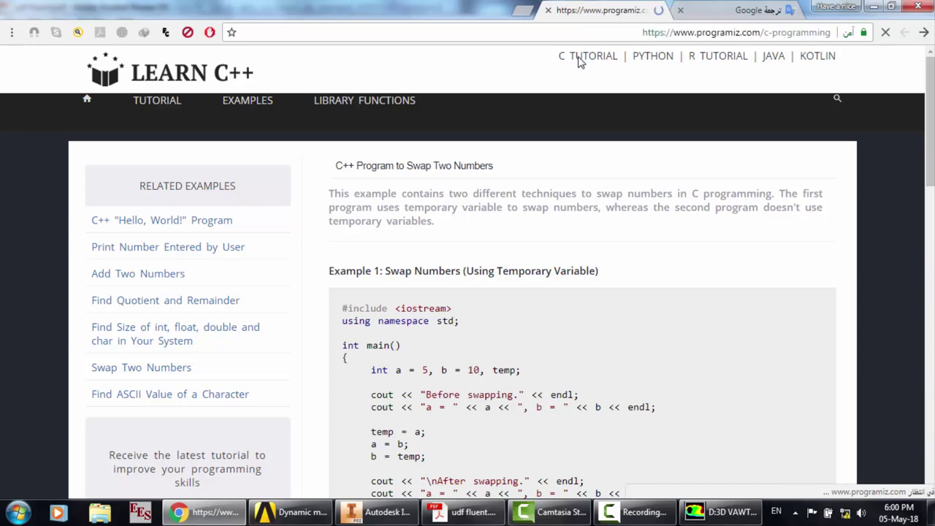
left_click(643, 512)
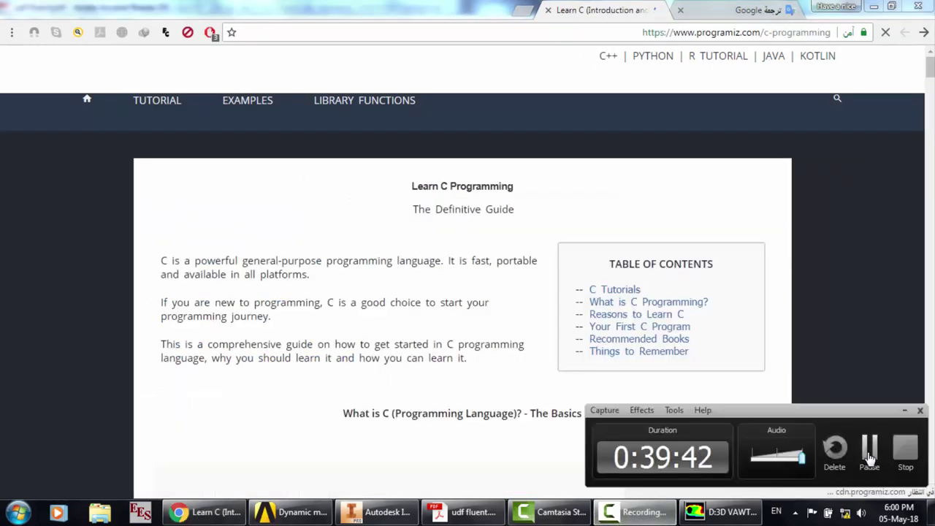
Skim the Learn C Programming guide, covering the language basics and the reasons to learn C
left_click(868, 468)
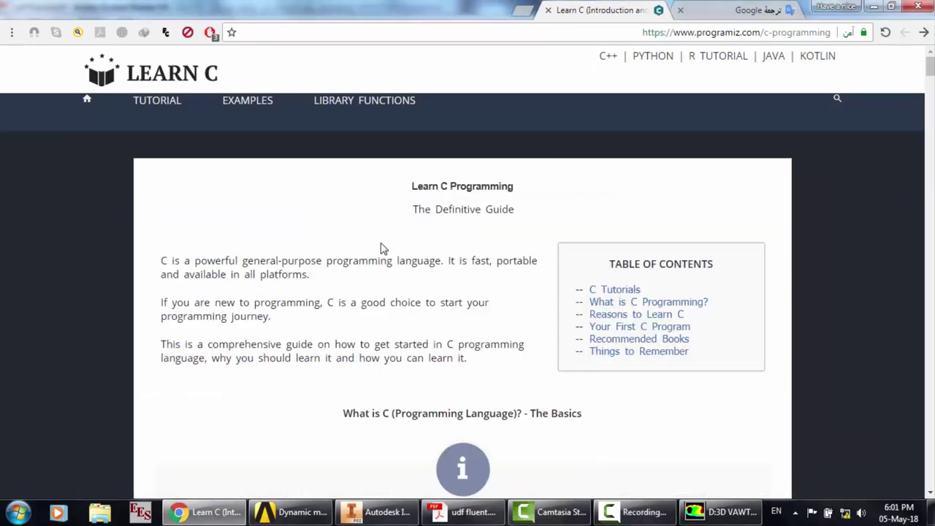
scroll(379, 248, "down", 8)
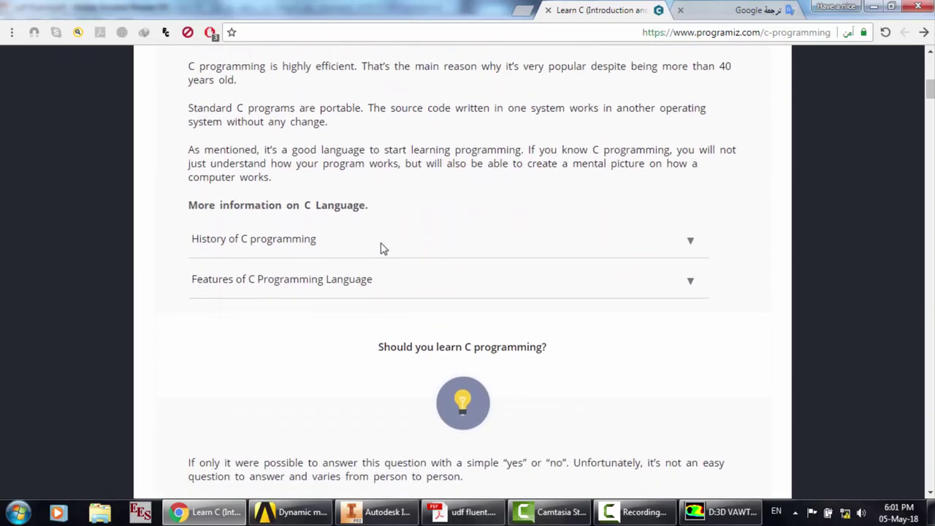
scroll(380, 248, "down", 8)
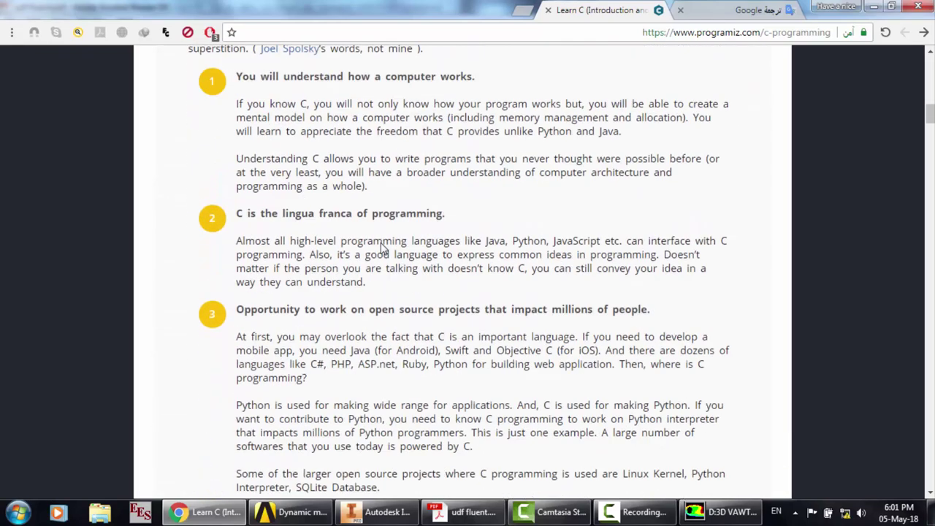
scroll(379, 248, "up", 10)
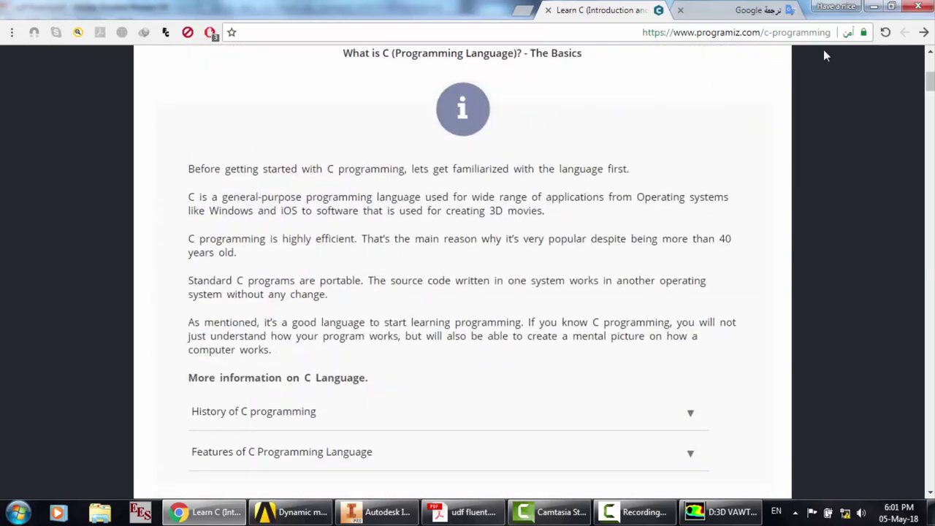
Search Google for "cfd2012" and open the "Computational Fluid Dynamics is the Future" main page
left_click(716, 29)
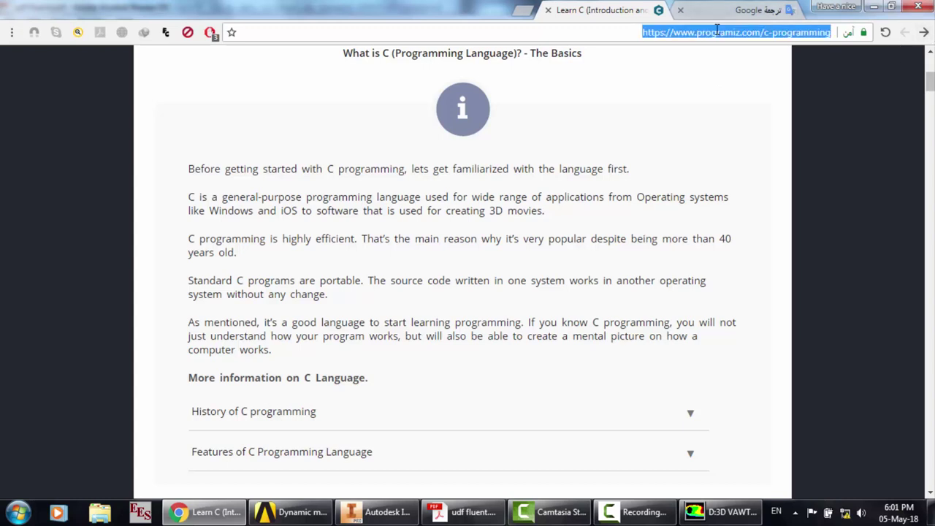
type("g")
key("Return")
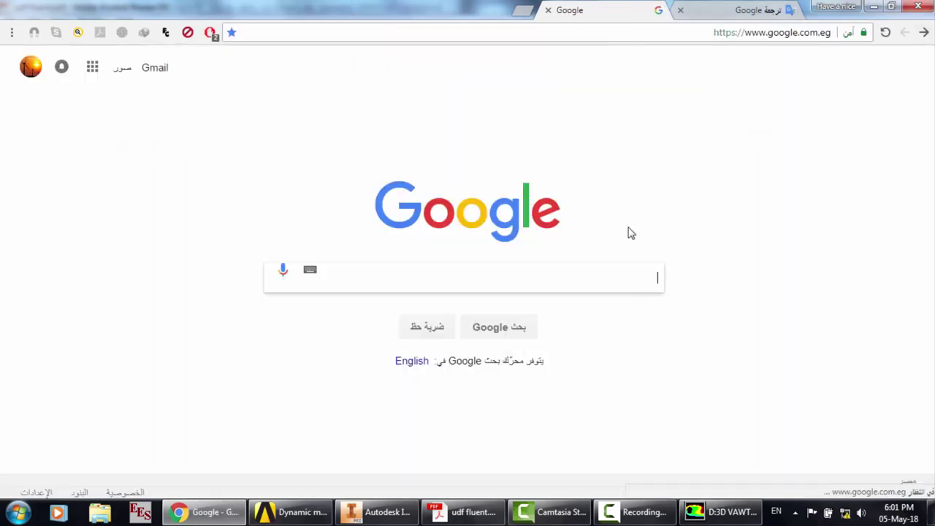
mouse_move(471, 518)
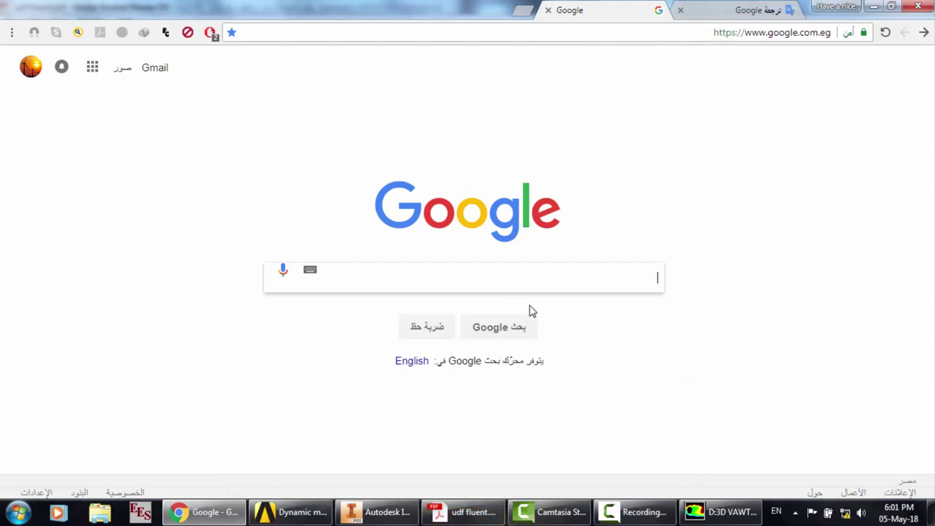
type("cfd2")
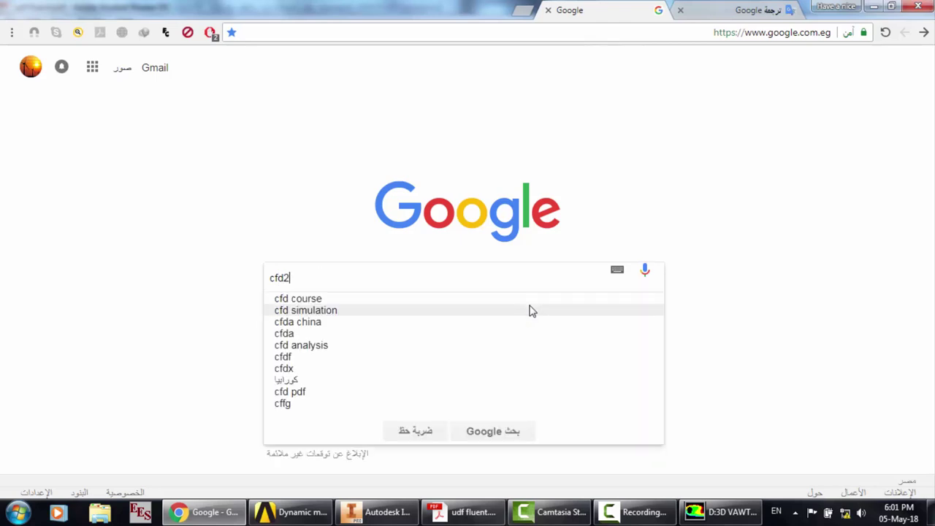
type("012")
key("Return")
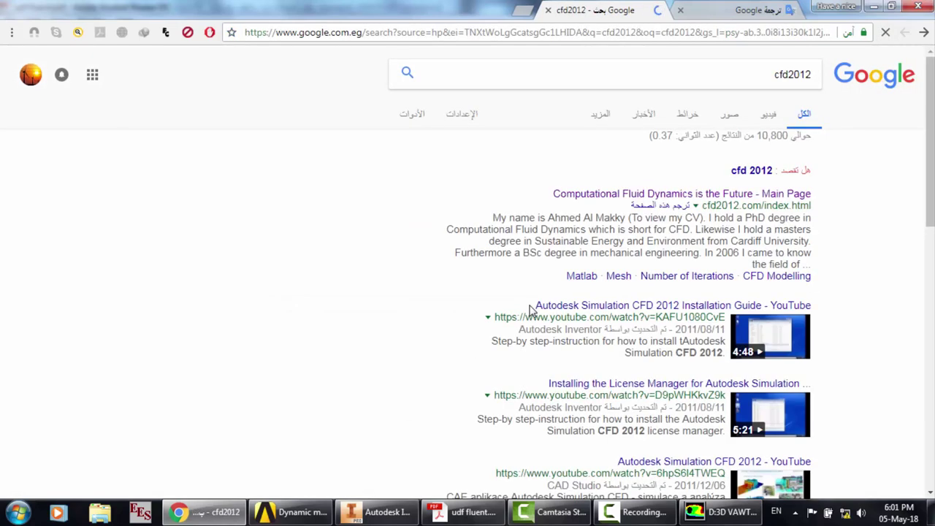
left_click(707, 197)
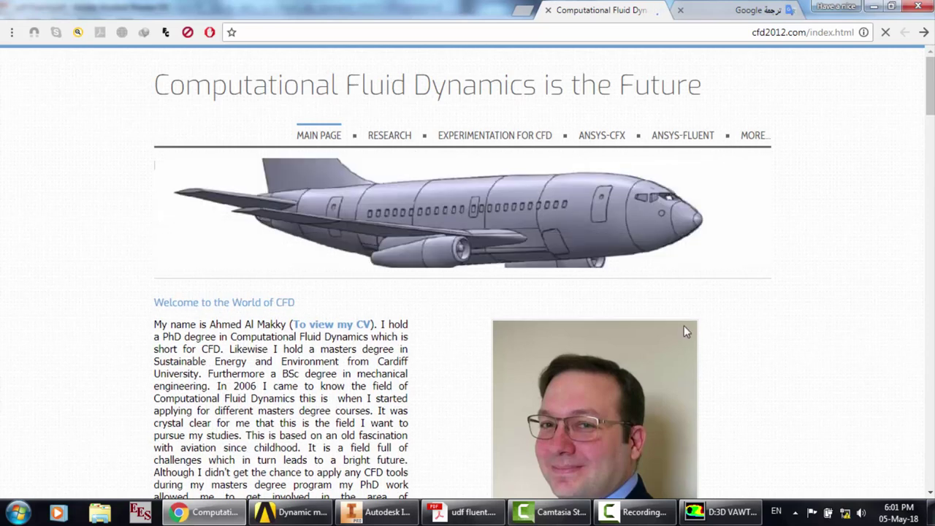
Look over the CFD site's main page and its Research, Experimentation for CFD, ANSYS-CFX and ANSYS-FLUENT topic lists
scroll(685, 331, "down", 1)
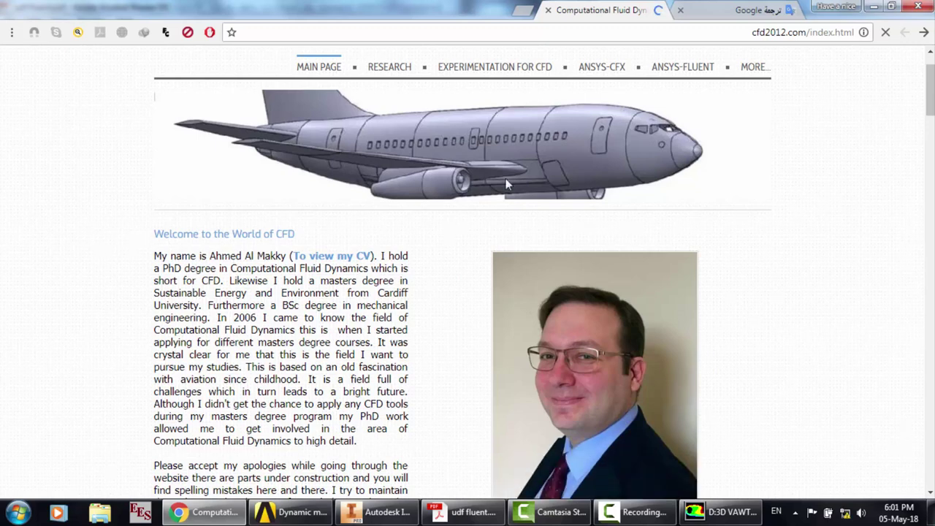
scroll(505, 178, "up", 1)
mouse_move(599, 139)
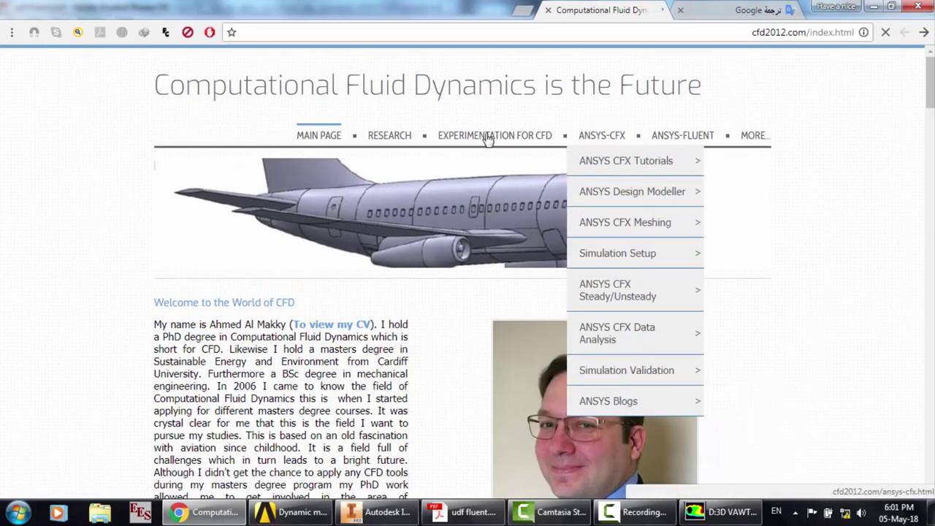
mouse_move(386, 145)
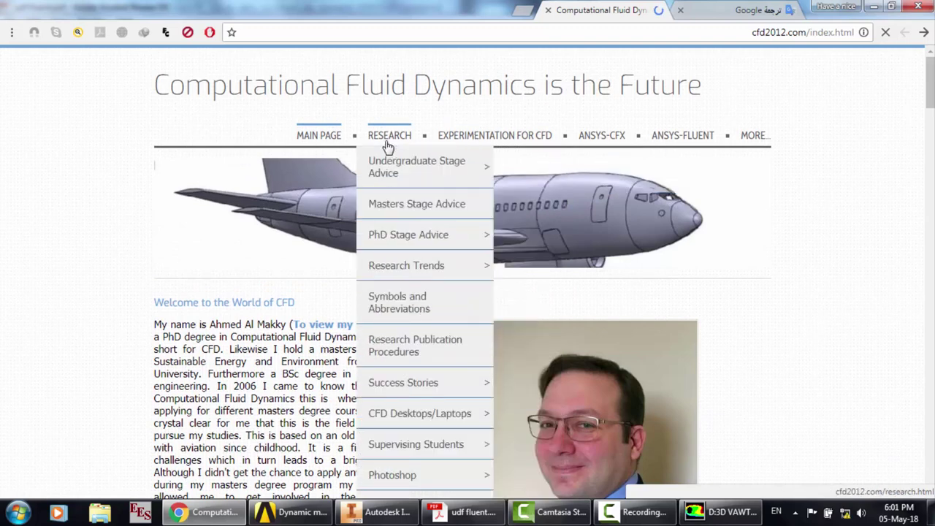
mouse_move(670, 144)
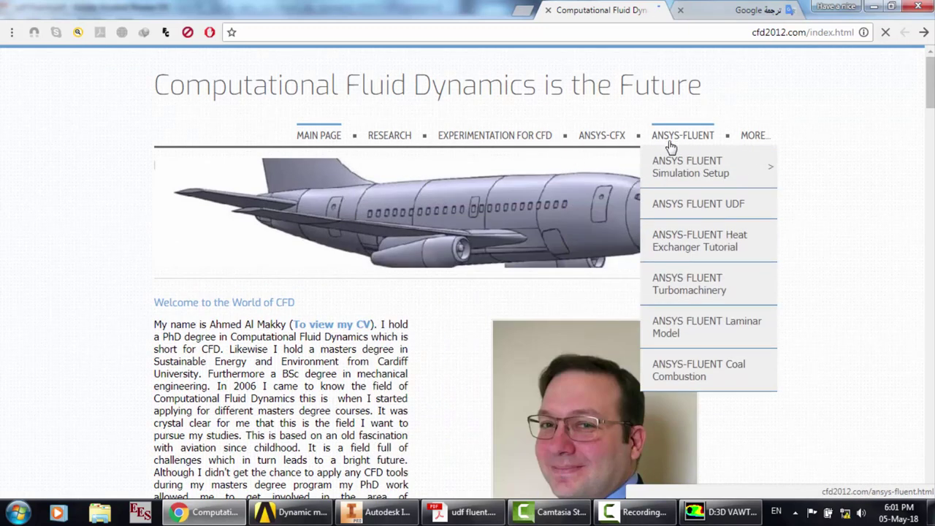
mouse_move(672, 160)
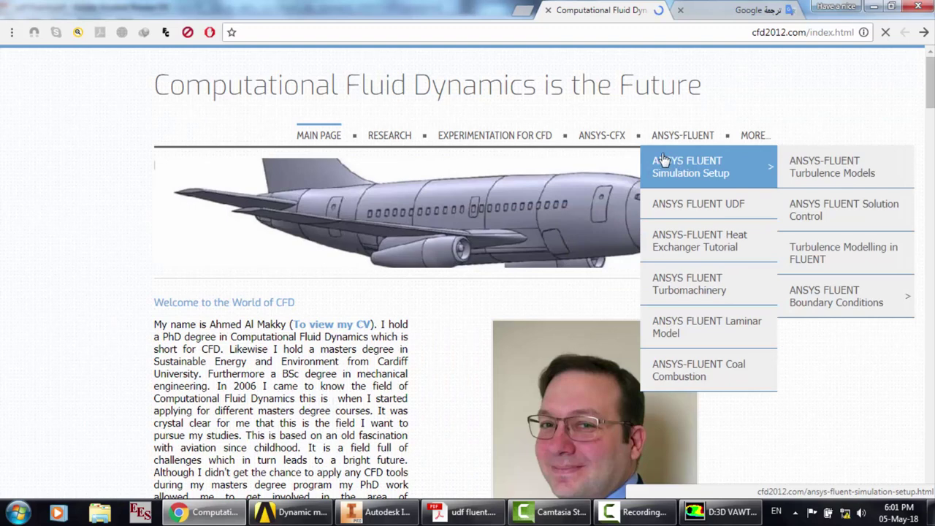
mouse_move(517, 136)
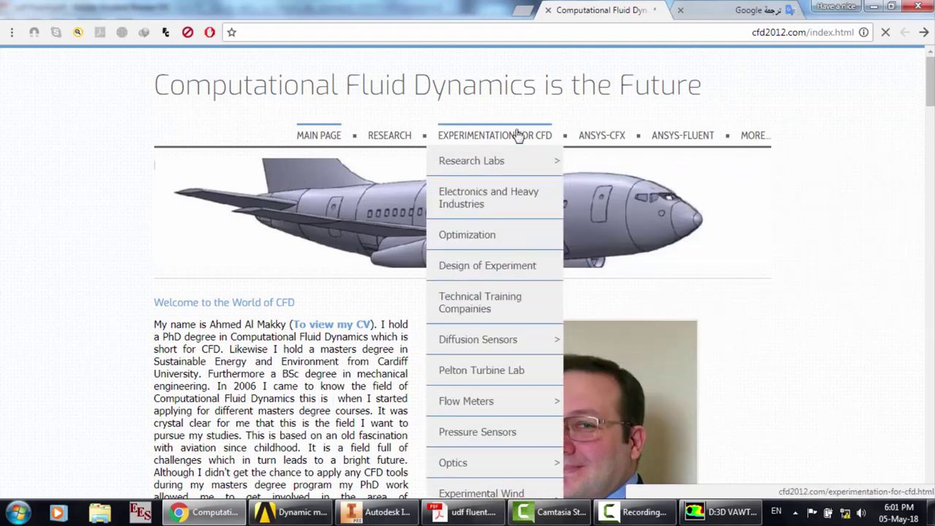
mouse_move(633, 141)
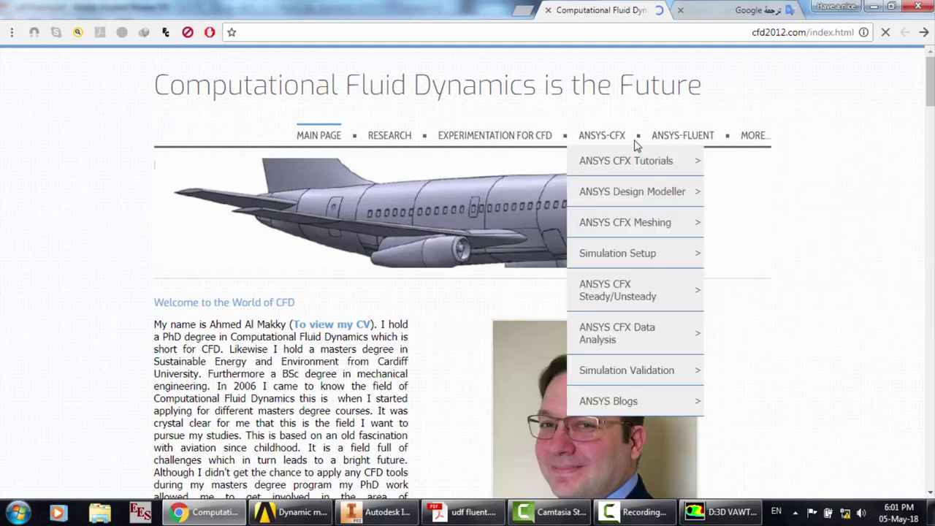
mouse_move(690, 173)
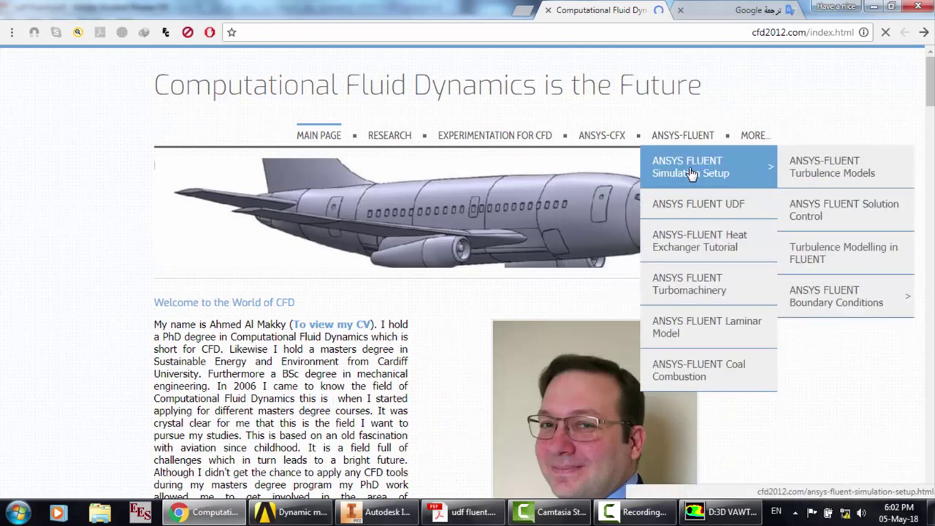
Browse the site's additional topics, including STAR-CCM+ and the MATLAB subtopics, and open the MATLAB Control Circuits page
mouse_move(756, 137)
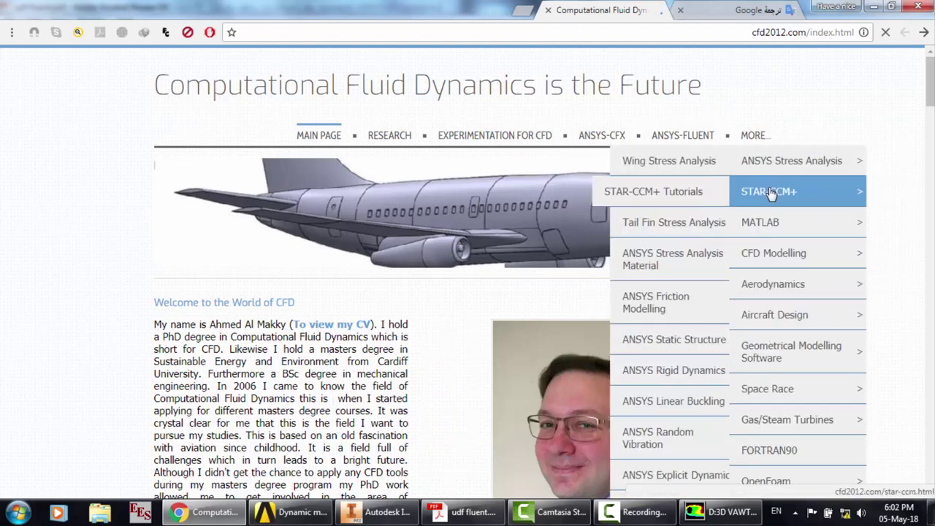
mouse_move(774, 223)
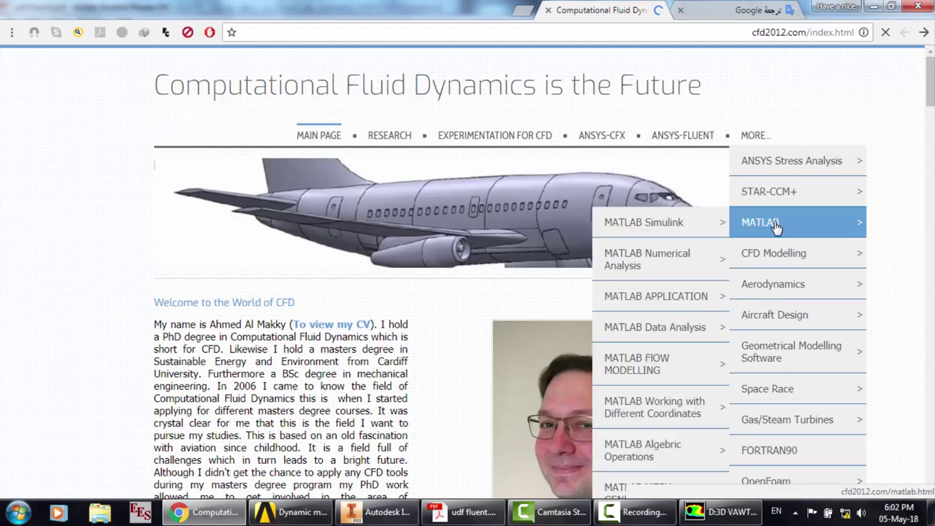
mouse_move(769, 459)
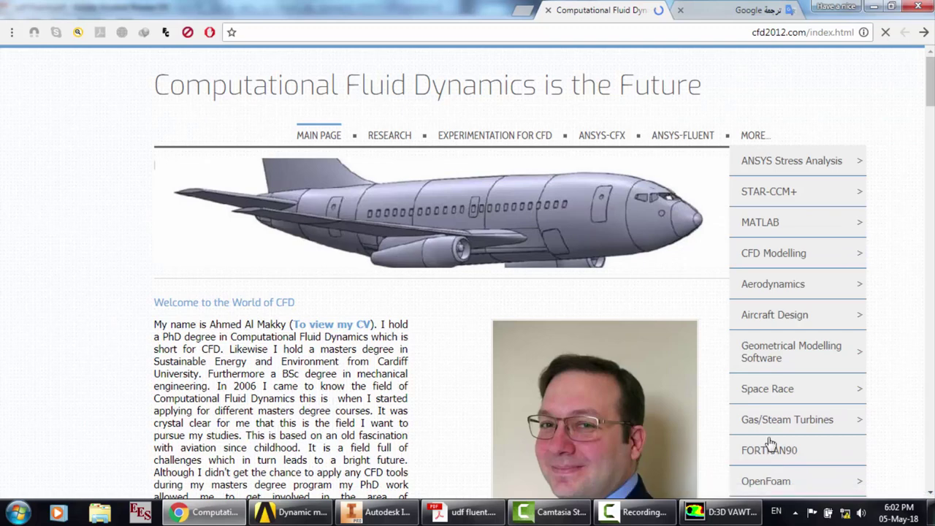
mouse_move(770, 340)
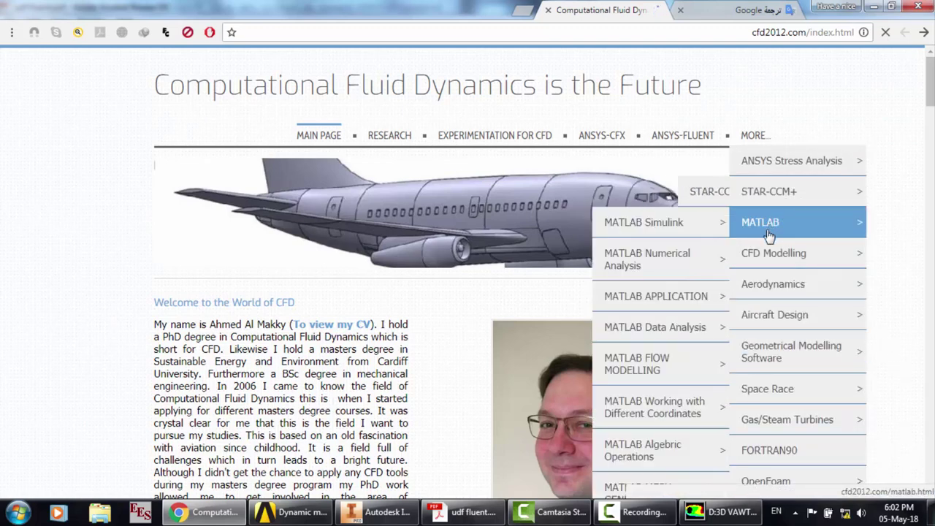
mouse_move(659, 231)
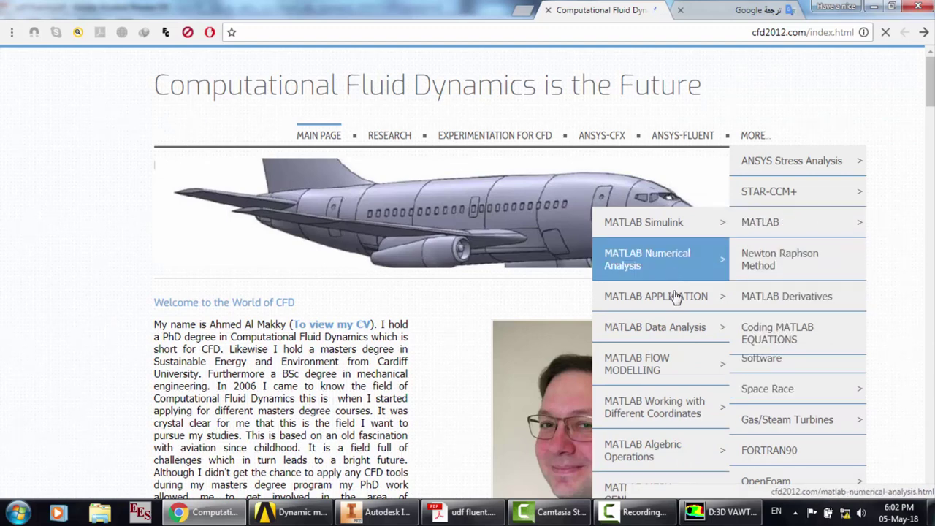
mouse_move(678, 264)
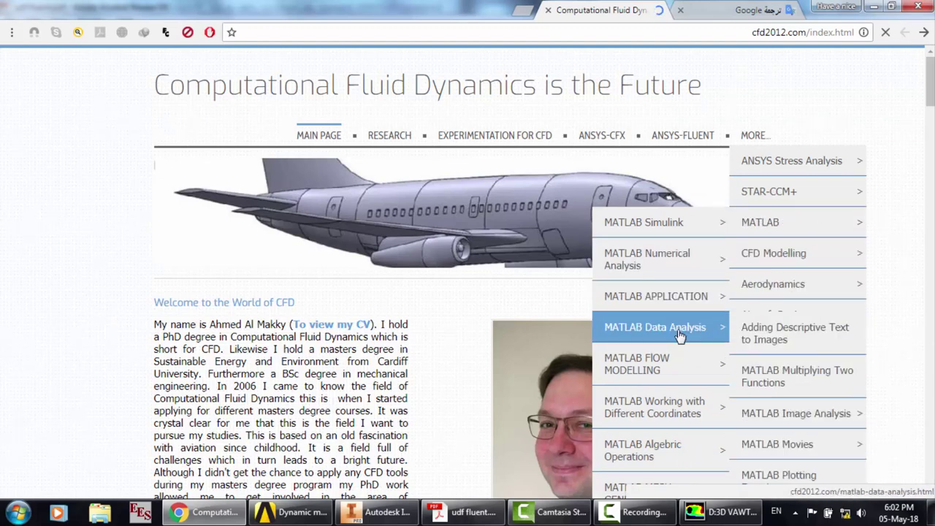
mouse_move(676, 417)
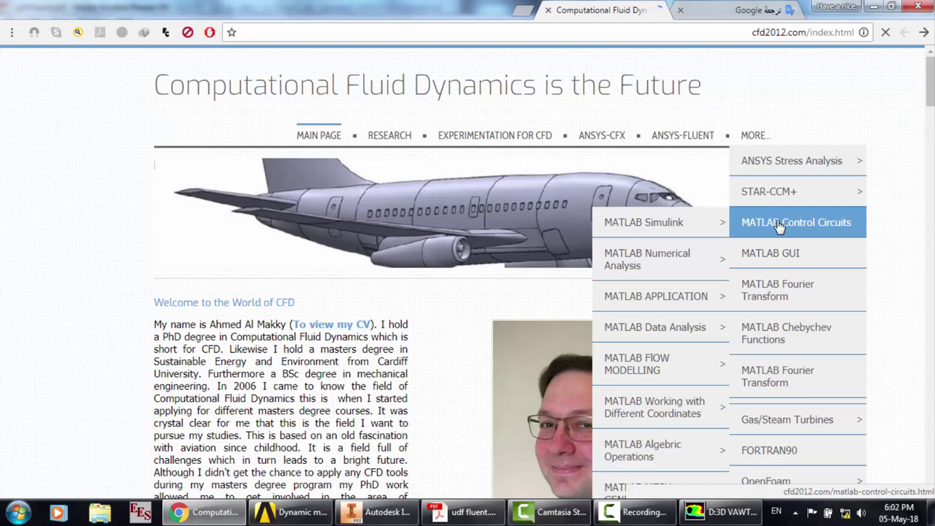
left_click(779, 223)
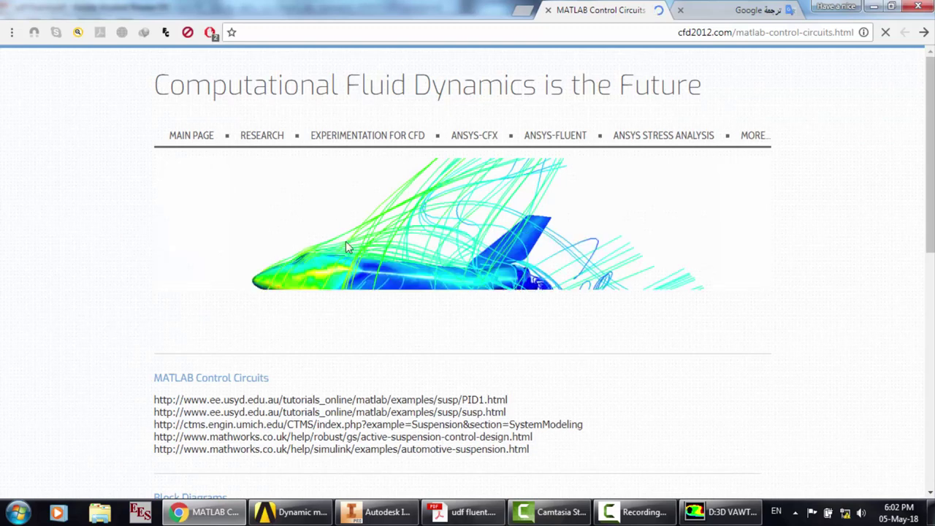
Copy the MathWorks automotive-suspension.html address from the MATLAB Control Circuits list and open it in a new browser tab
scroll(340, 283, "down", 3)
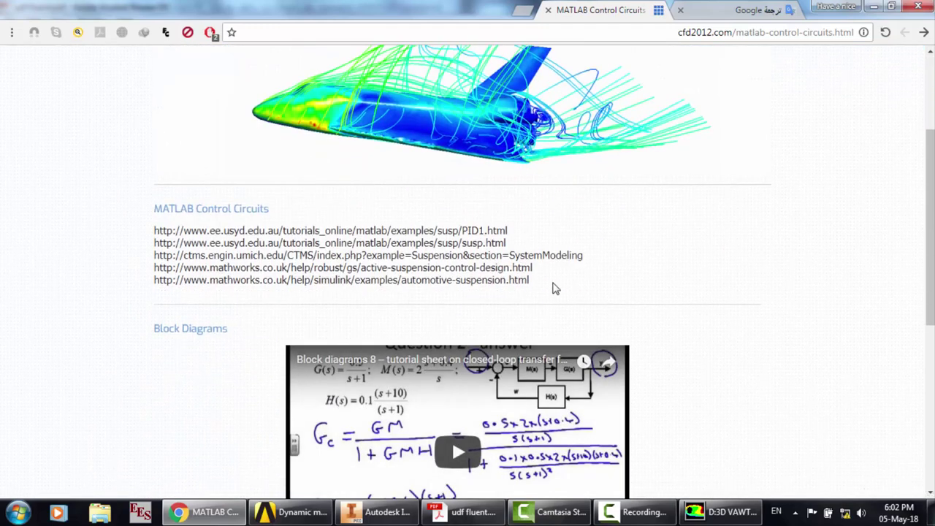
left_click_drag(522, 280, 151, 290)
key("ctrl+c")
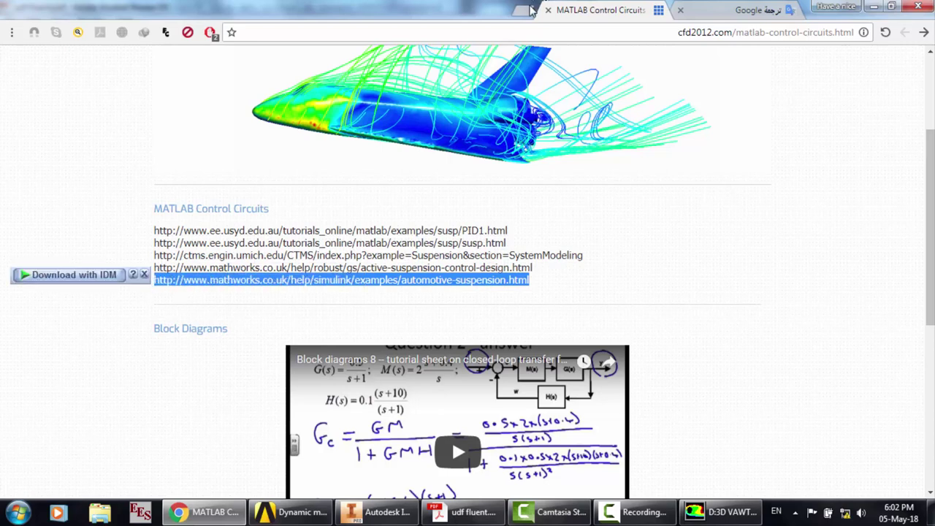
left_click(524, 9)
key("ctrl+v")
key("Return")
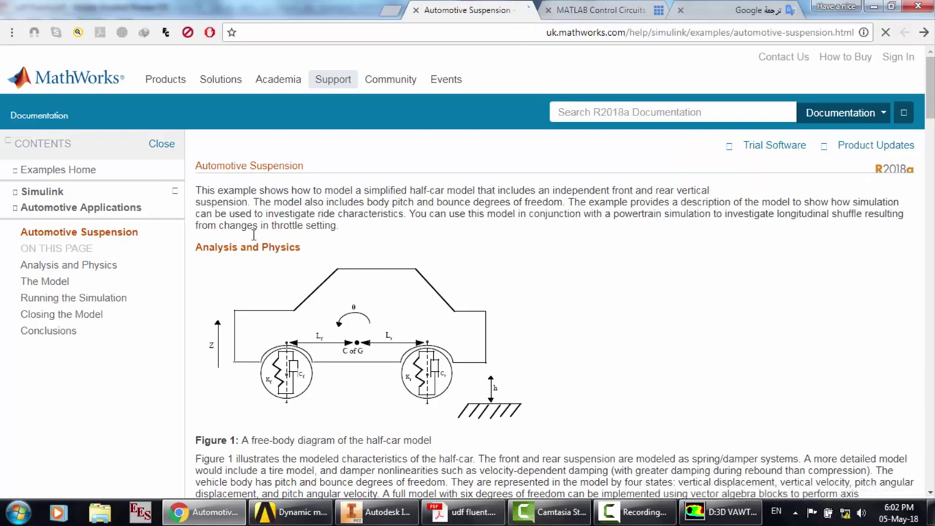
Read through the Automotive Suspension example, examining its equations, Simulink diagrams and Table 1 of default initial conditions
scroll(393, 294, "down", 6)
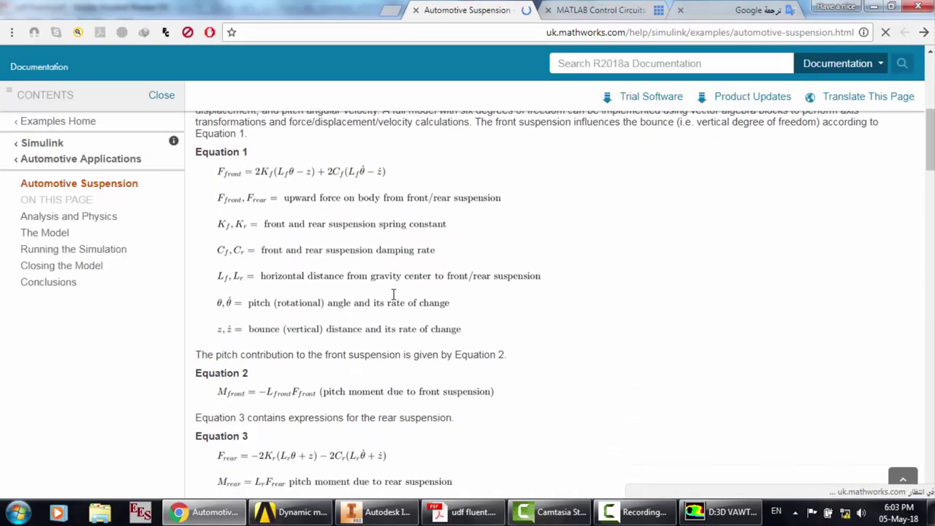
scroll(225, 161, "down", 4)
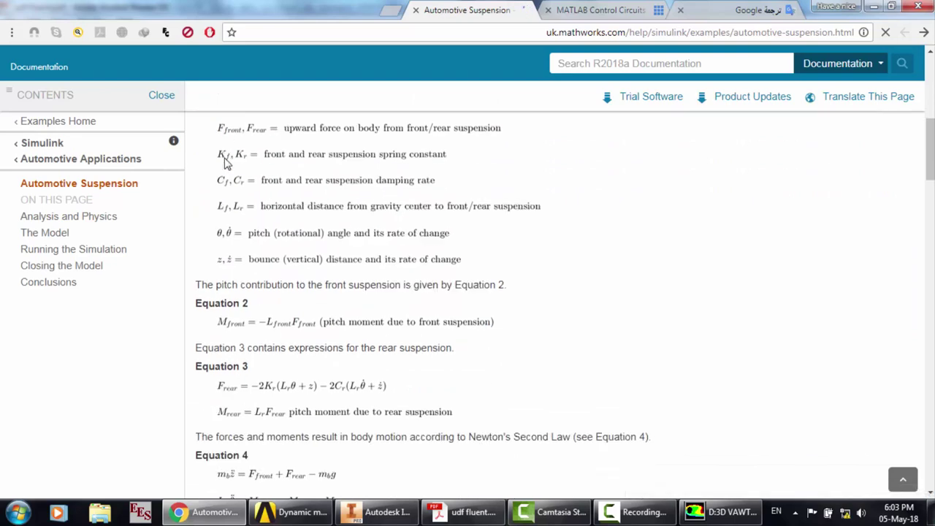
scroll(225, 161, "down", 4)
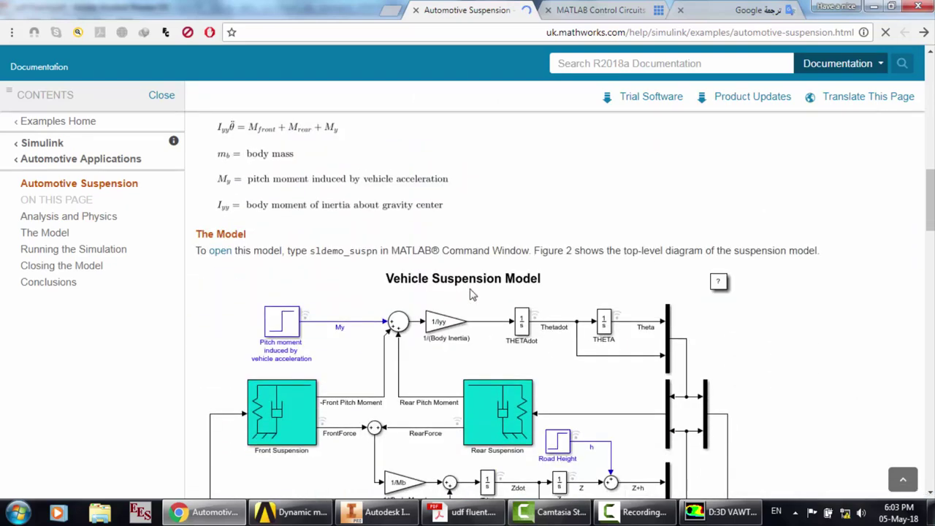
scroll(471, 294, "down", 7)
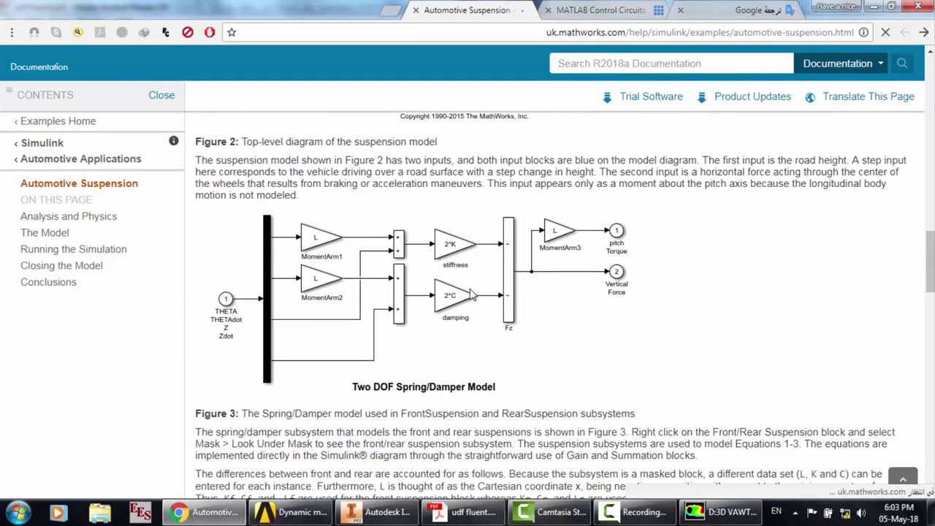
scroll(471, 293, "down", 8)
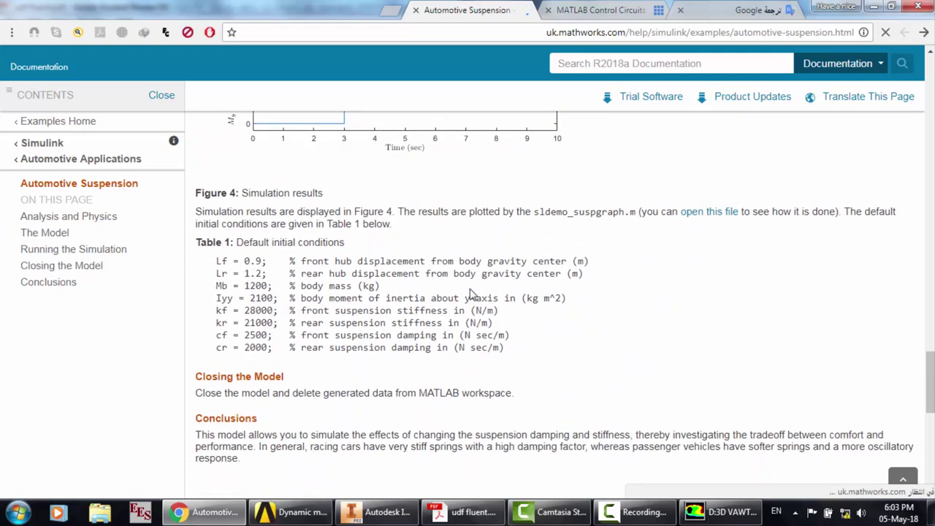
scroll(471, 293, "up", 18)
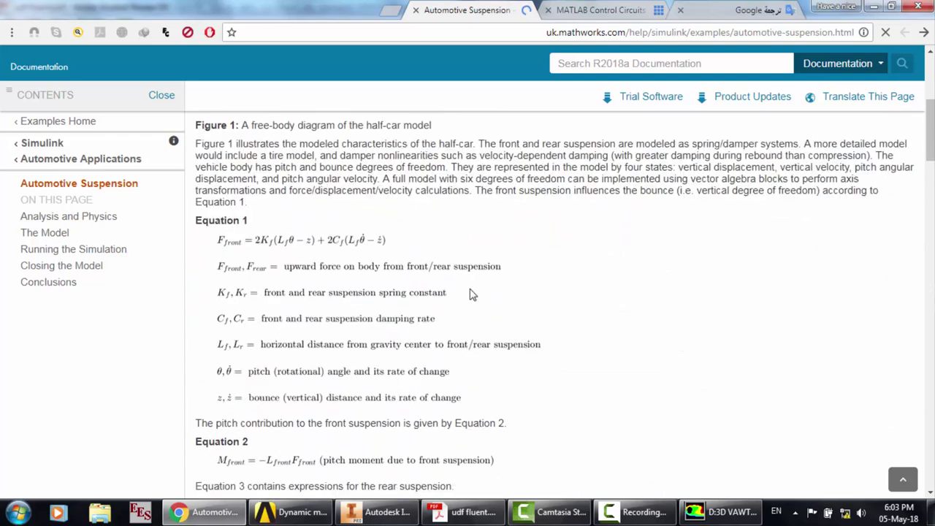
Leave the Automotive Suspension page, go to Google and search for "boundary layer matlab"
scroll(471, 293, "up", 3)
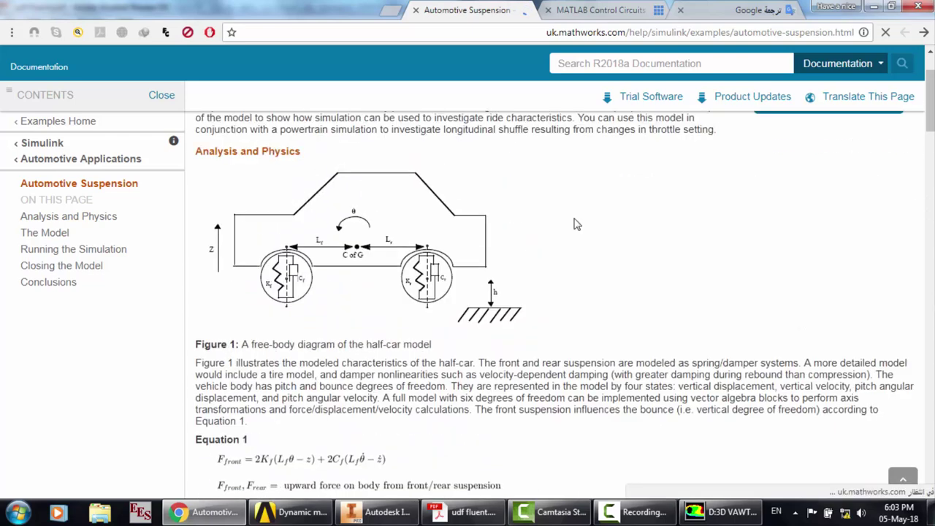
left_click(924, 34)
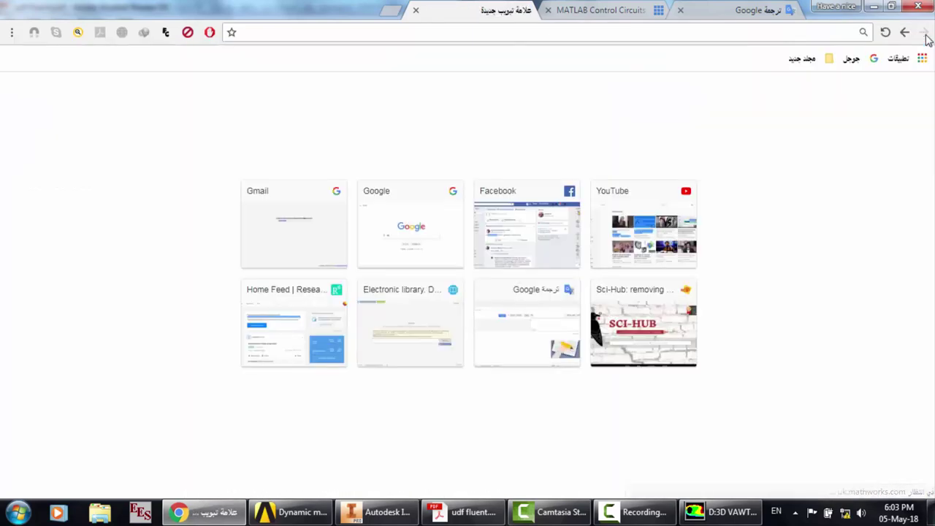
left_click(453, 29)
type("g")
key("Return")
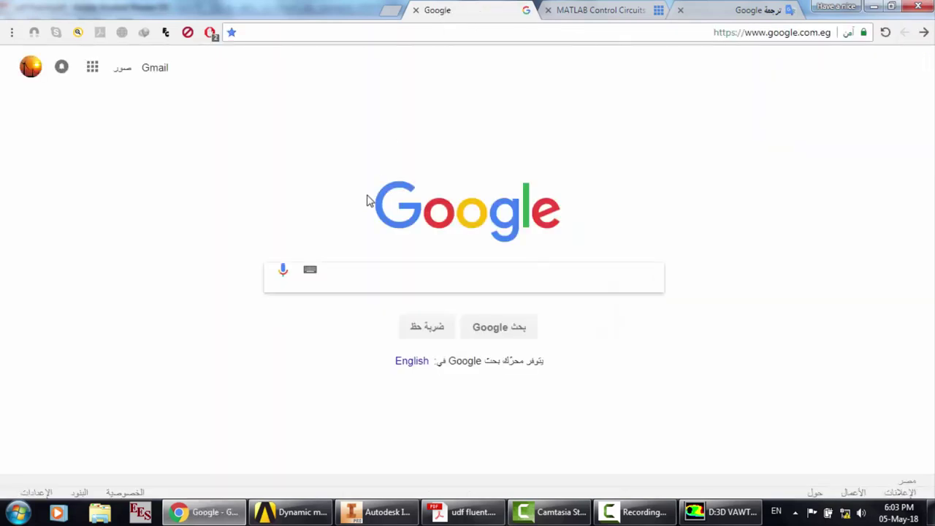
type("boundary ")
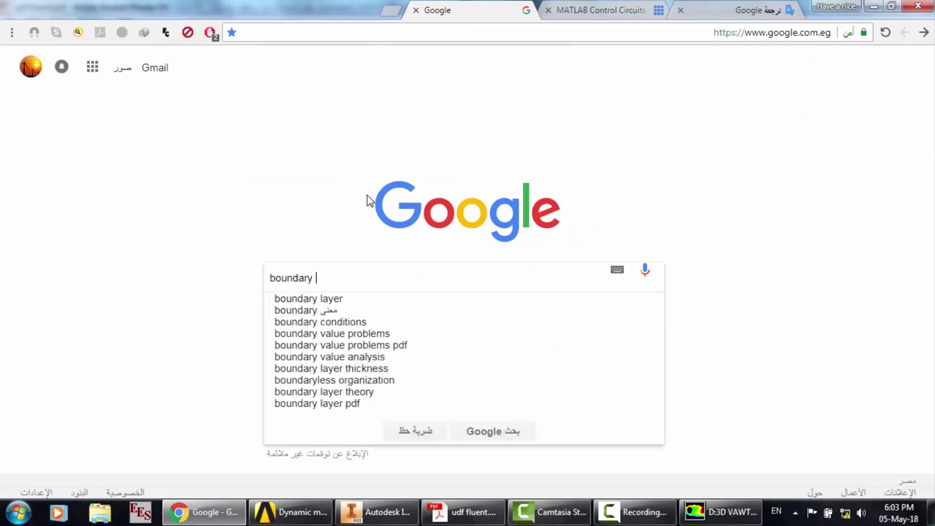
type("layer")
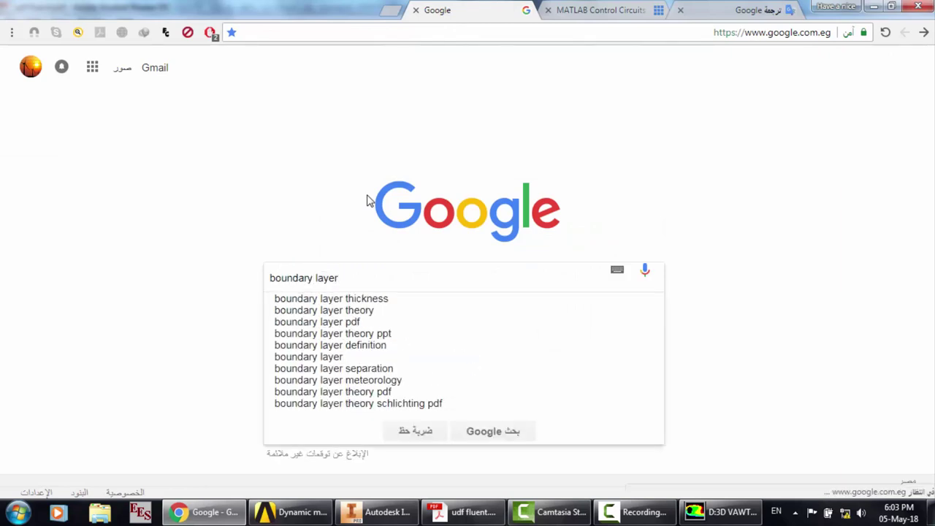
type(" matlab")
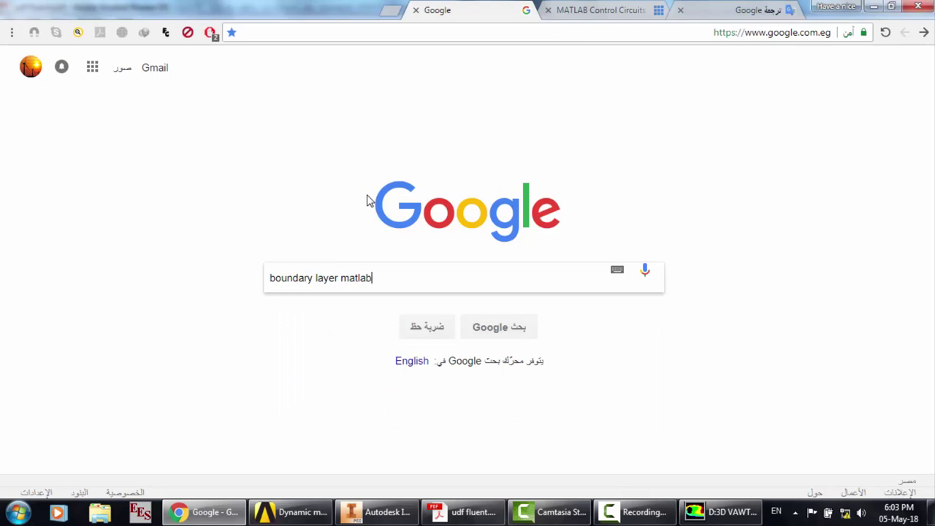
key("Return")
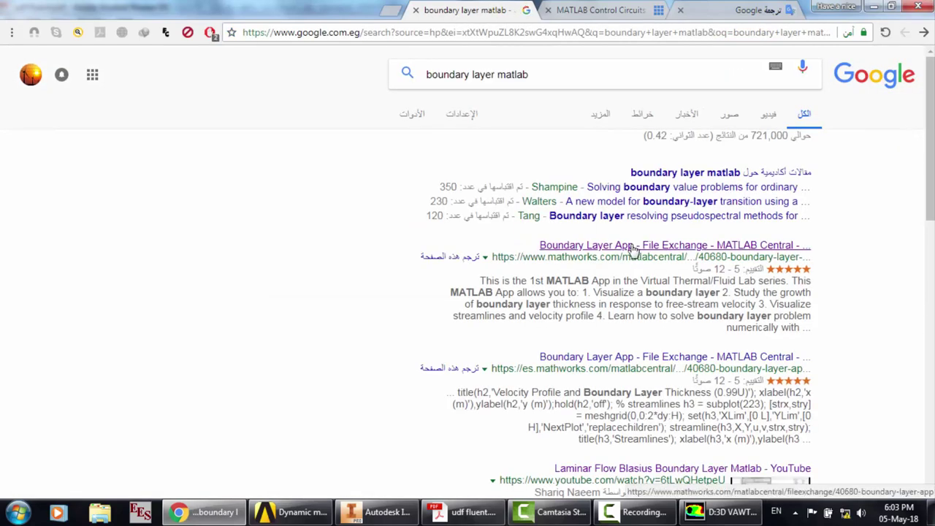
Open the Boundary Layer App page on MATLAB File Exchange and read through its boundaryLayerGUI function code
left_click(632, 249)
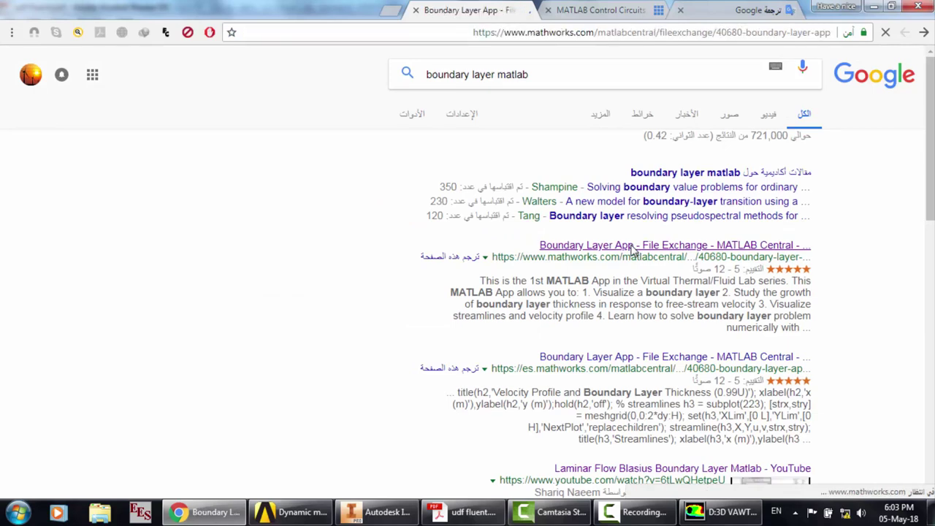
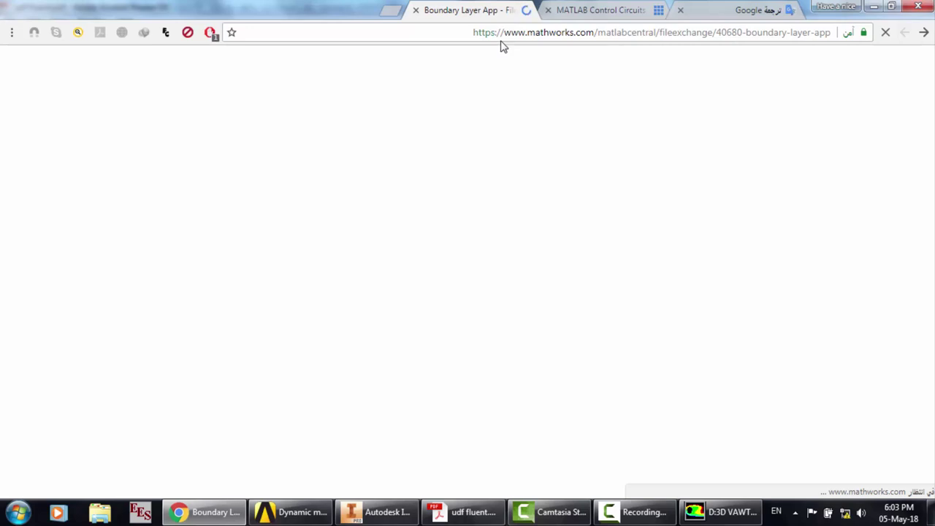
left_click(637, 511)
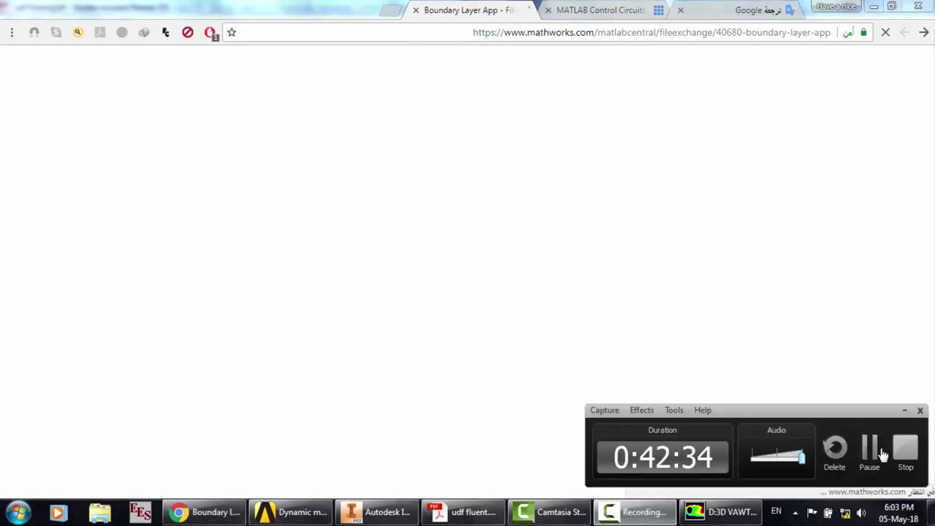
left_click(873, 447)
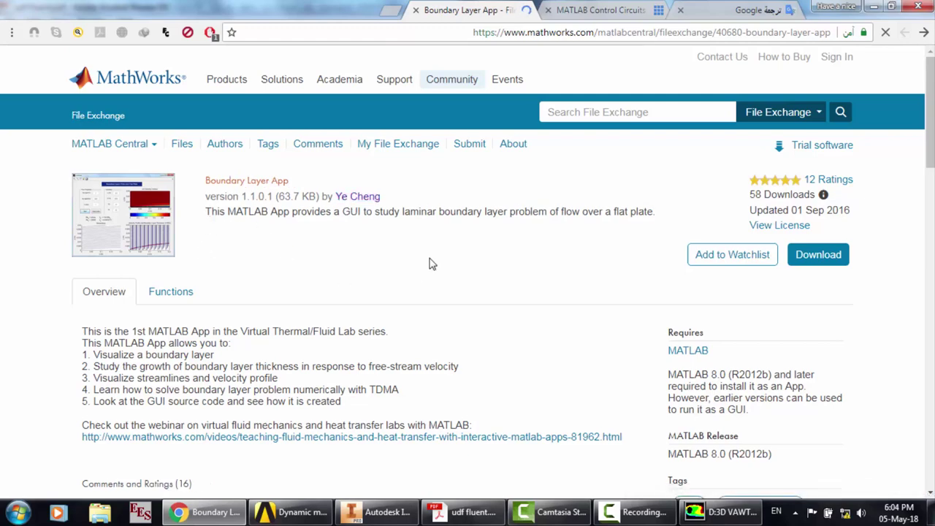
left_click(184, 296)
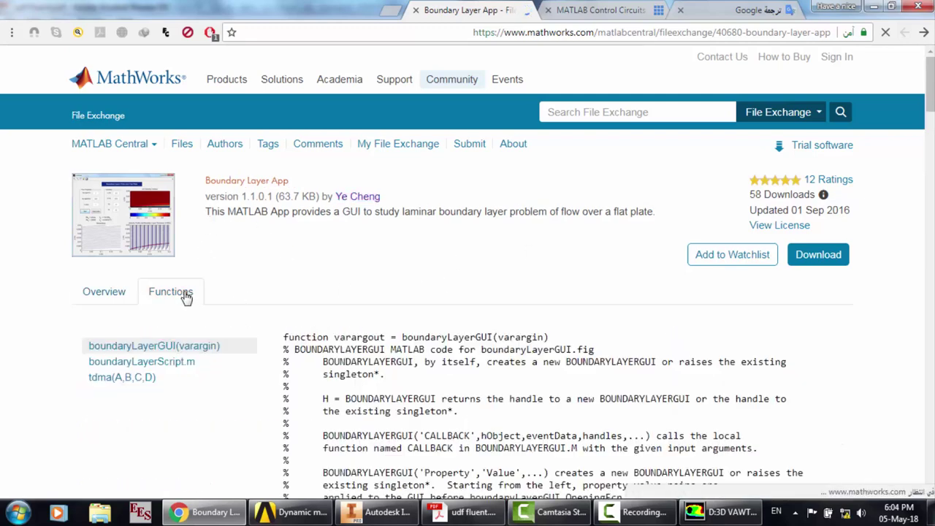
scroll(447, 375, "down", 1)
scroll(447, 376, "down", 7)
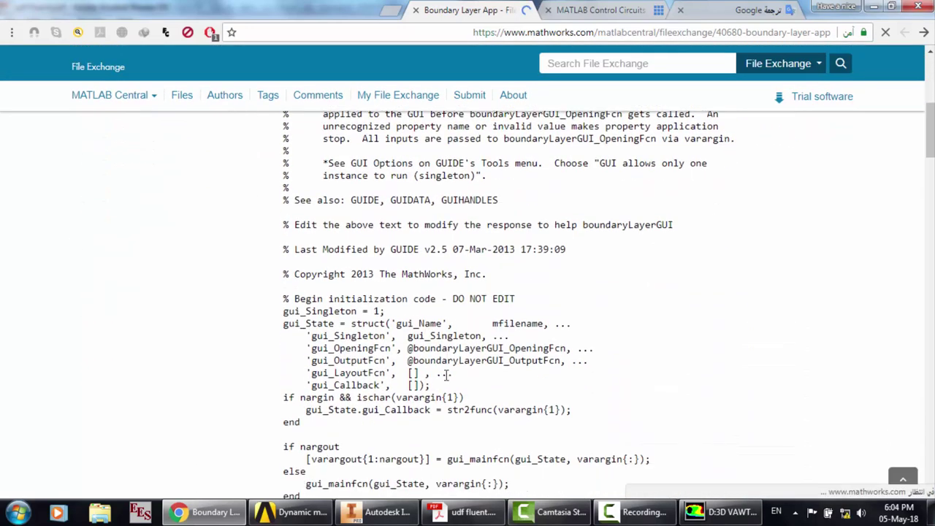
scroll(446, 375, "down", 6)
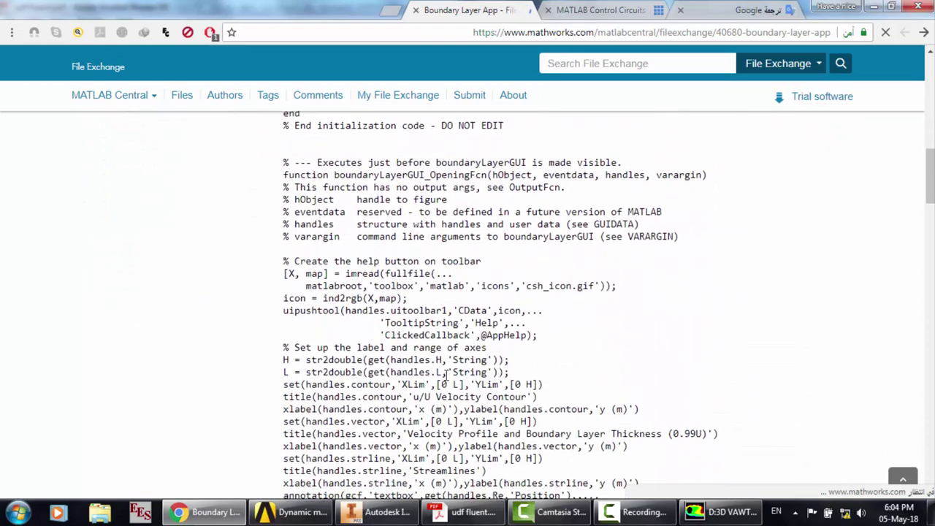
scroll(446, 375, "up", 14)
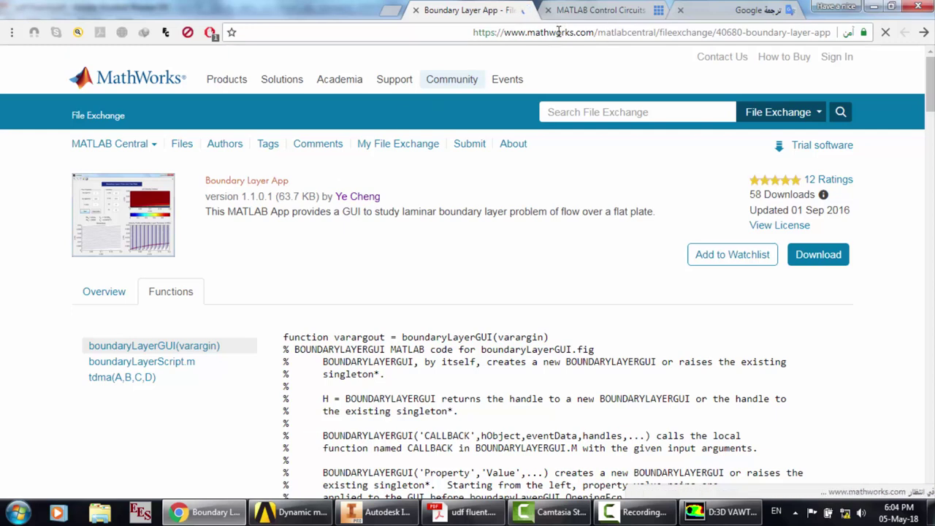
Search the computer's files for "teaching f" to locate the video on teaching fluid mechanics with MATLAB apps
left_click(17, 512)
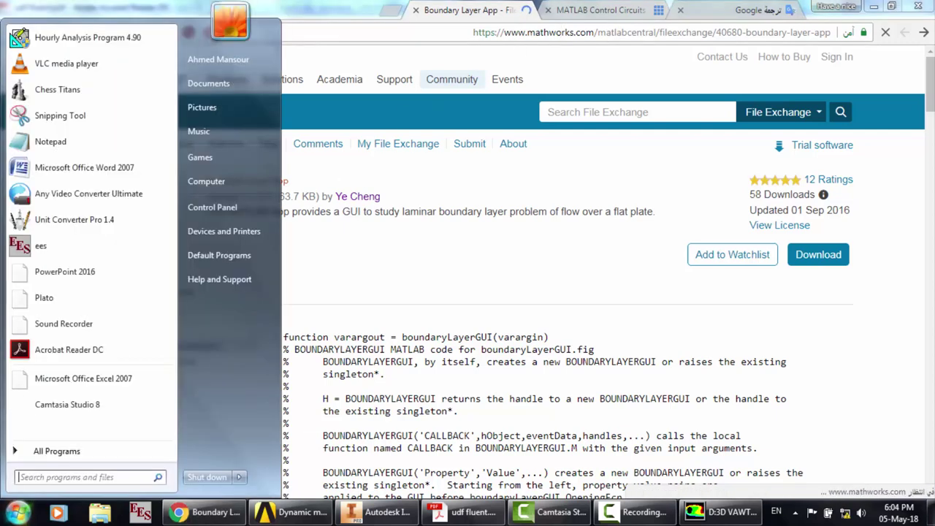
type("teaching f")
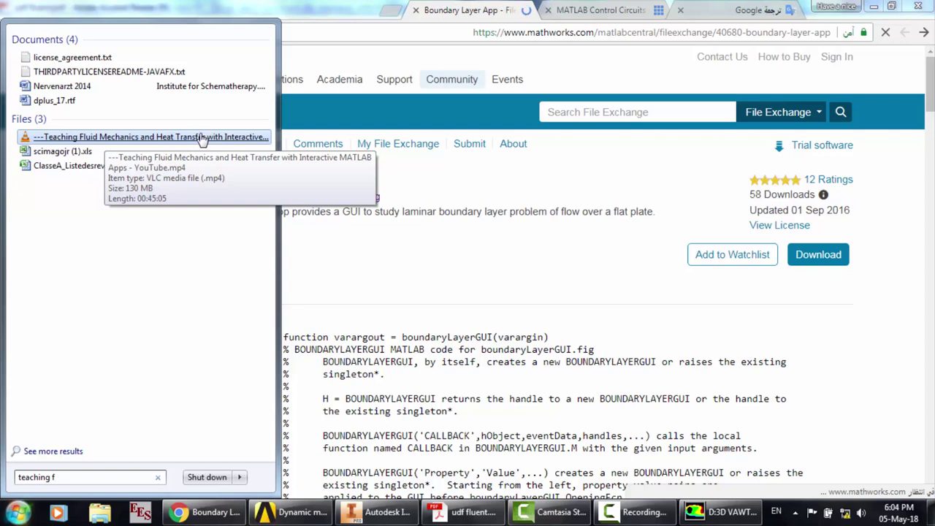
left_click(418, 16)
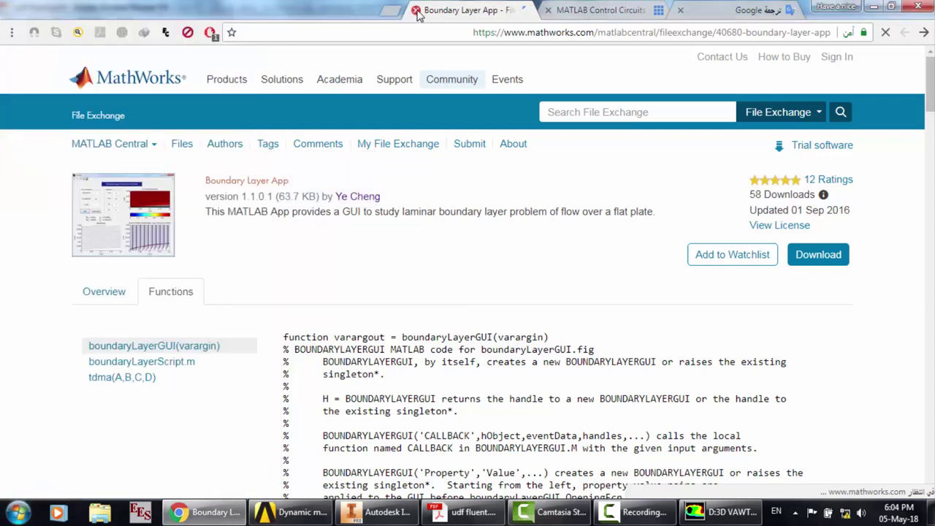
Close the Boundary Layer App and MATLAB Control Circuits pages, and return to Fluent to dismiss the inlet's velocity settings without changes
left_click(416, 11)
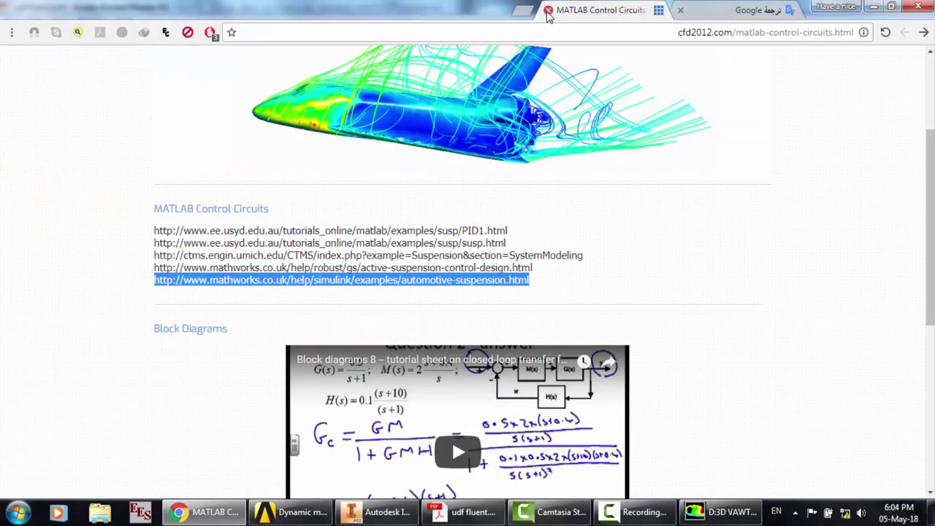
left_click(548, 11)
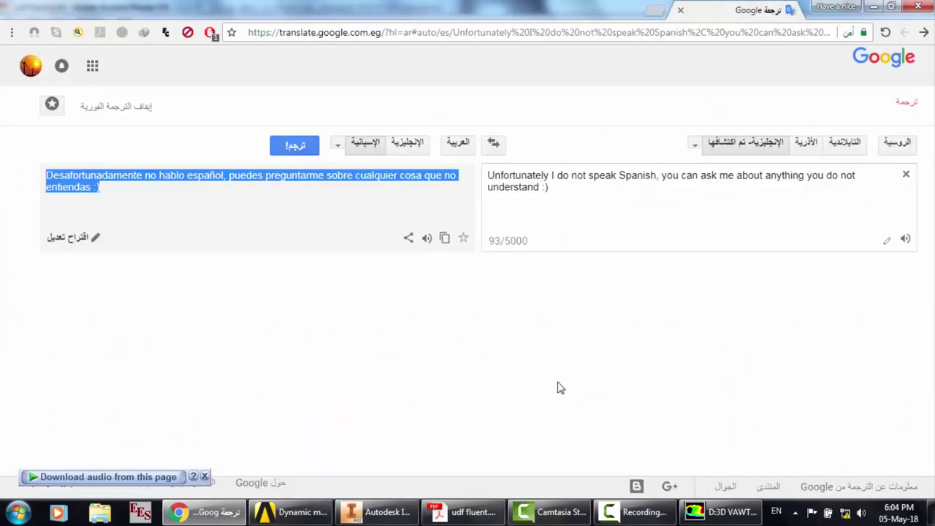
left_click(379, 511)
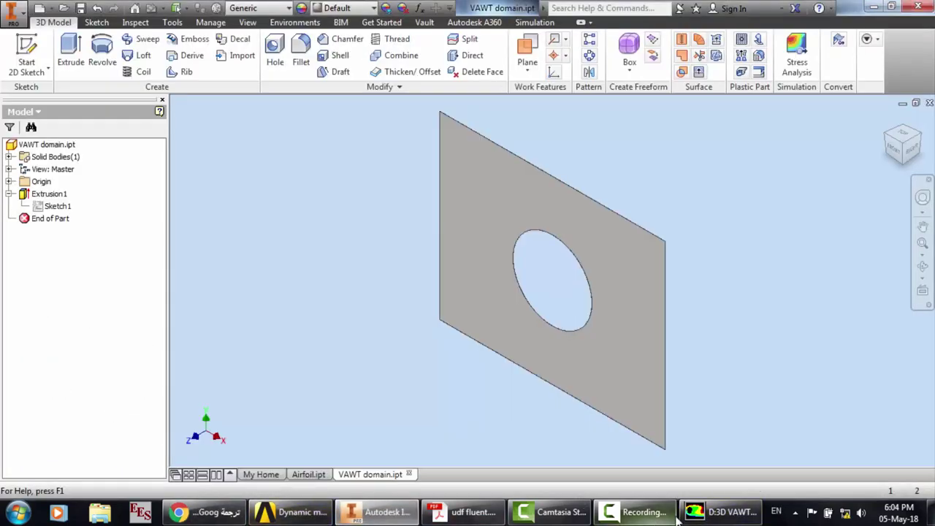
left_click(722, 511)
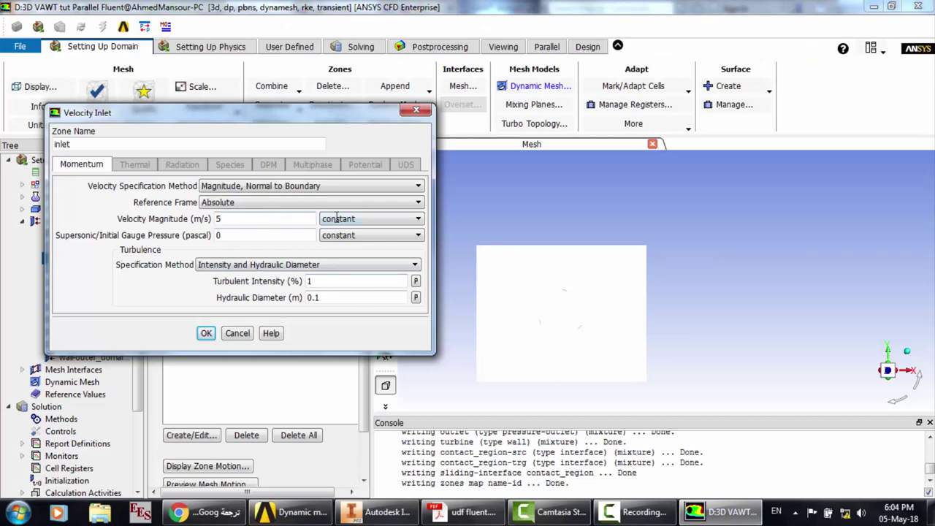
left_click(239, 333)
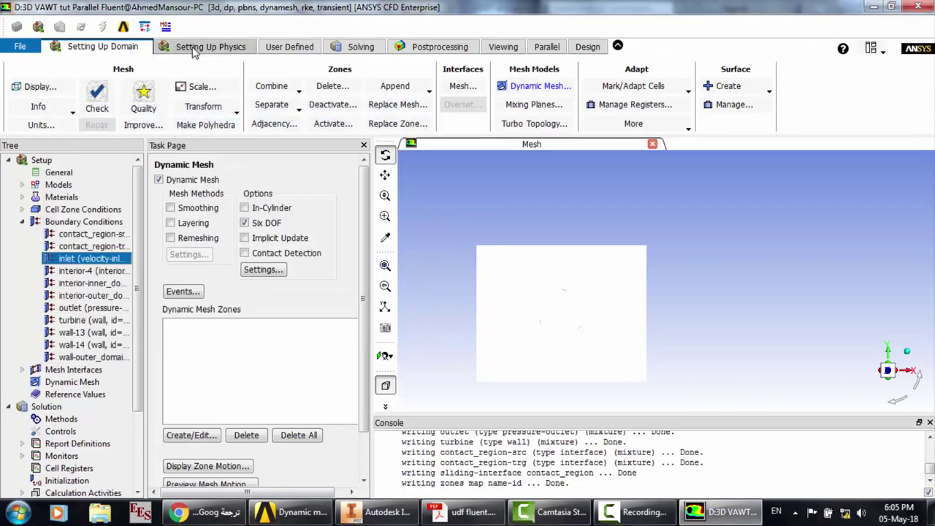
Minimize the open windows, start Plato and open the Variable inlet velocity.c file from the Desktop
left_click(874, 7)
left_click(874, 7)
left_click(874, 7)
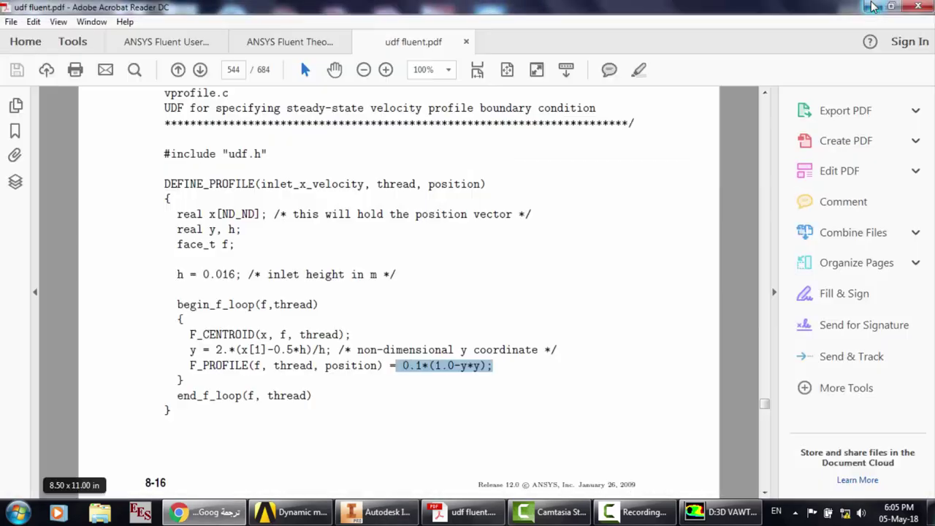
left_click(874, 6)
left_click(874, 6)
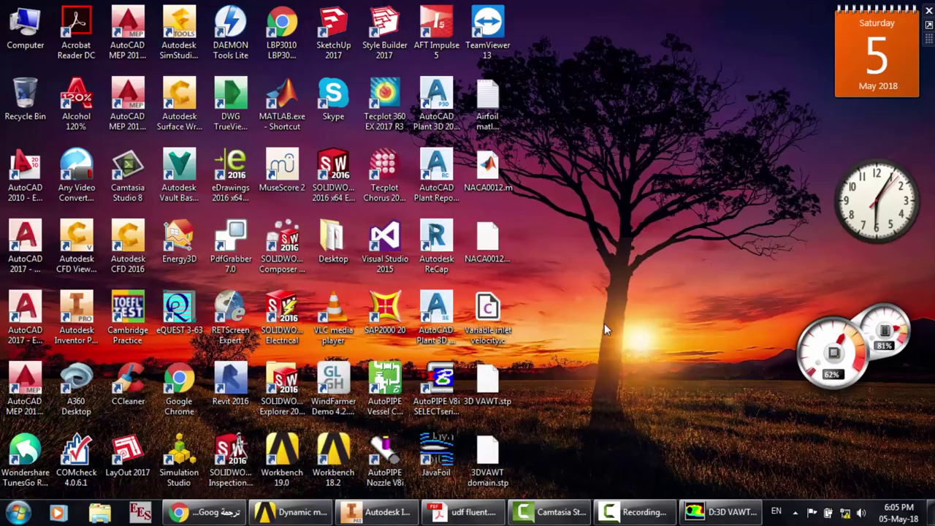
left_click(18, 512)
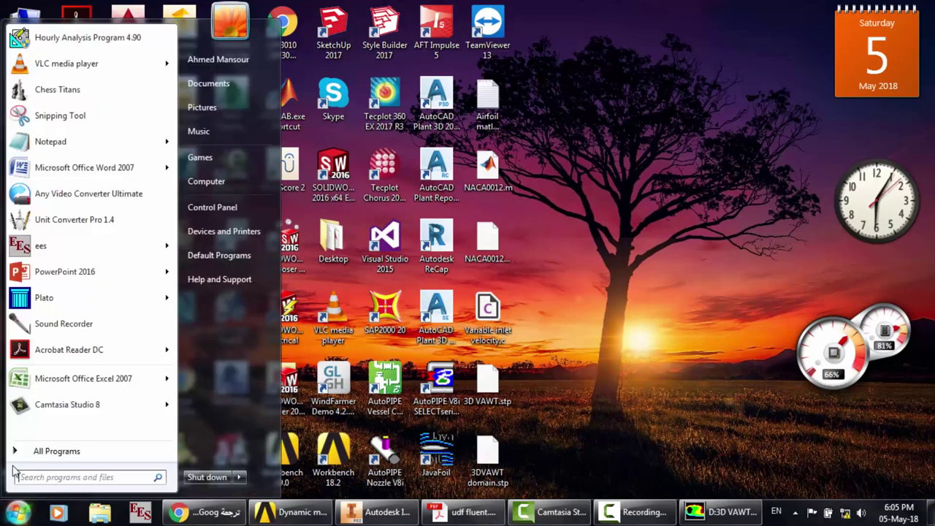
left_click(44, 298)
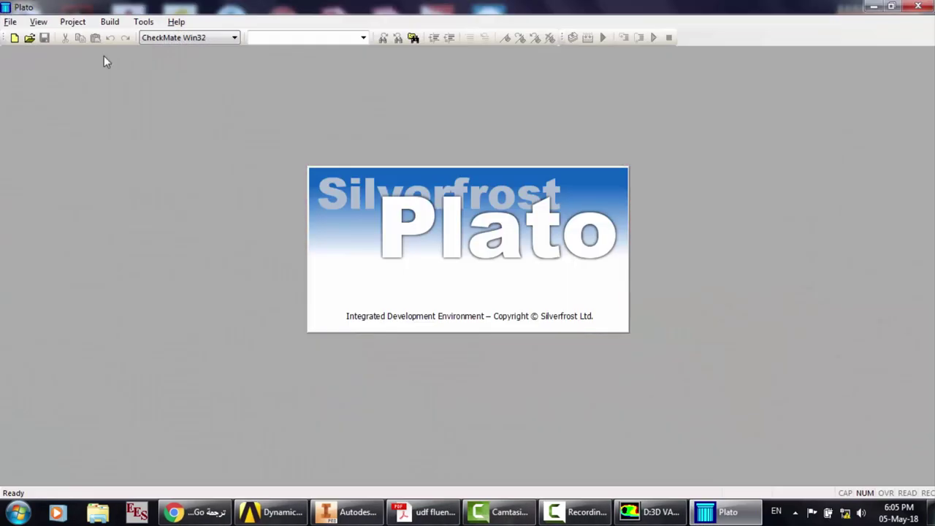
left_click(29, 38)
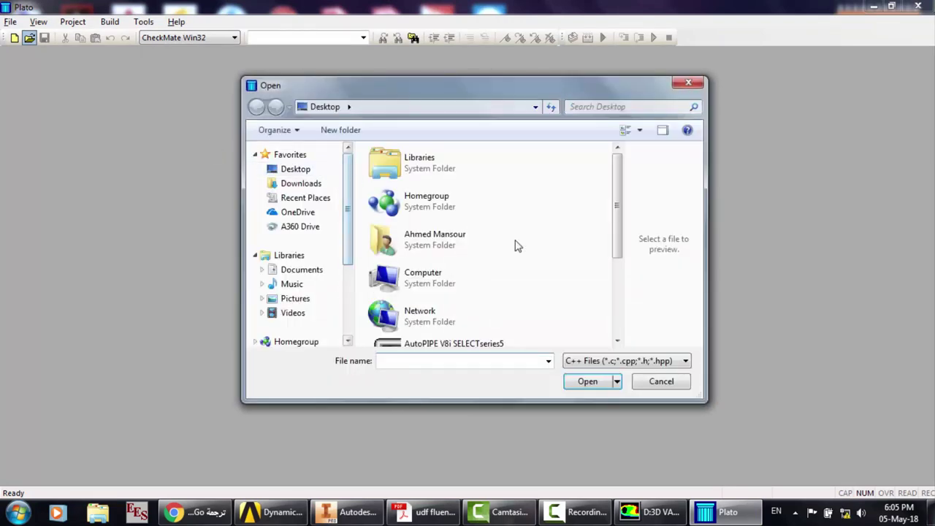
scroll(517, 273, "down", 3)
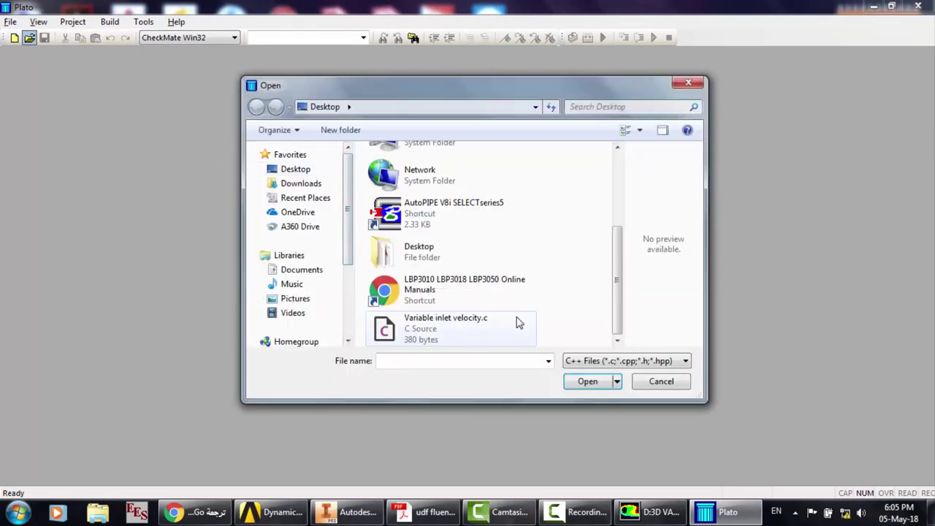
double_click(435, 335)
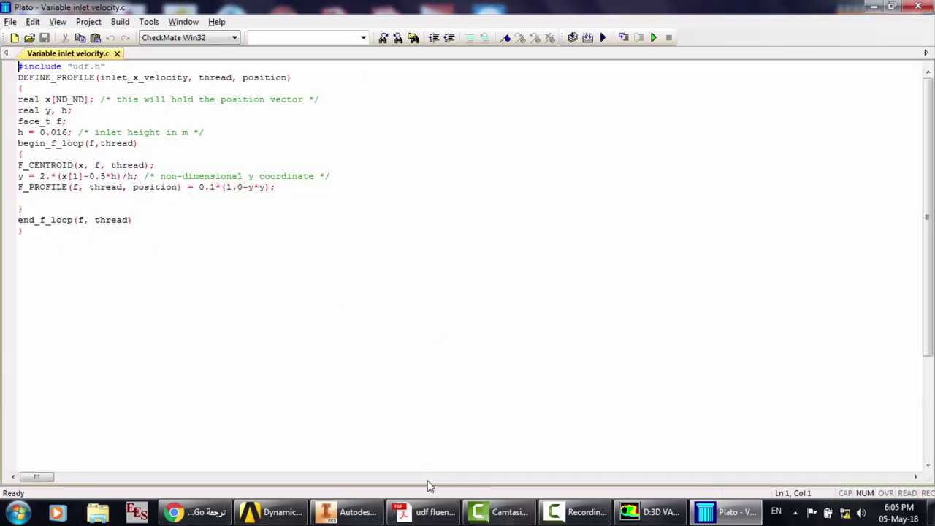
Compare the vprofile.c example in the udf fluent PDF with the code in Plato, and return to Fluent
left_click(427, 511)
left_click(327, 415)
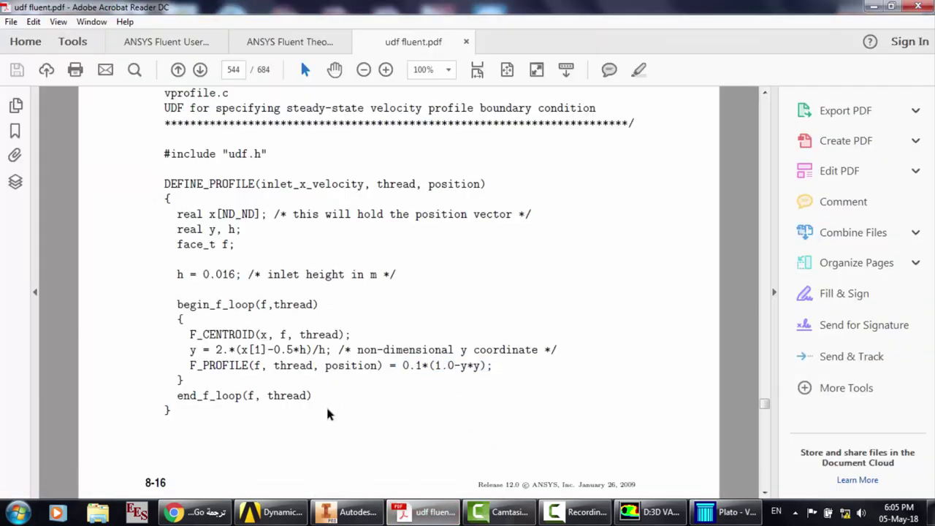
left_click(729, 512)
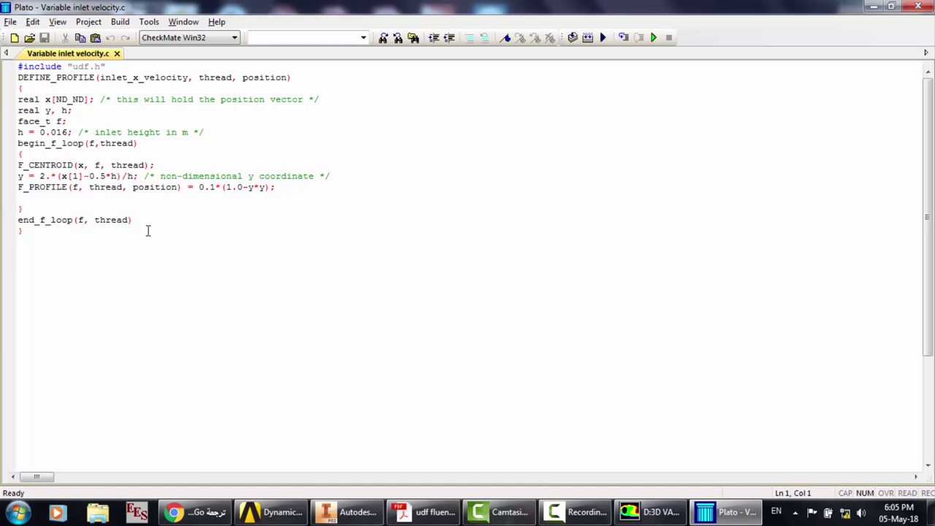
left_click_drag(136, 232, 19, 66)
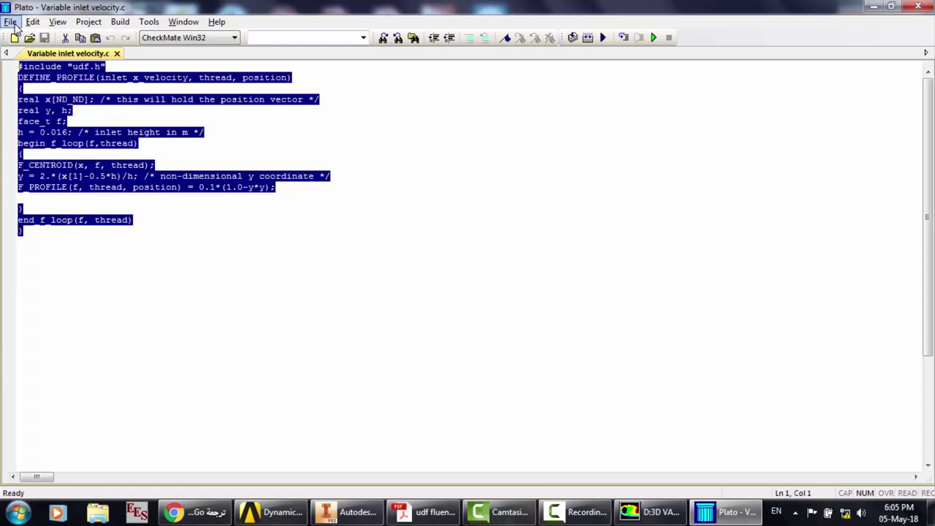
key("alt+Tab")
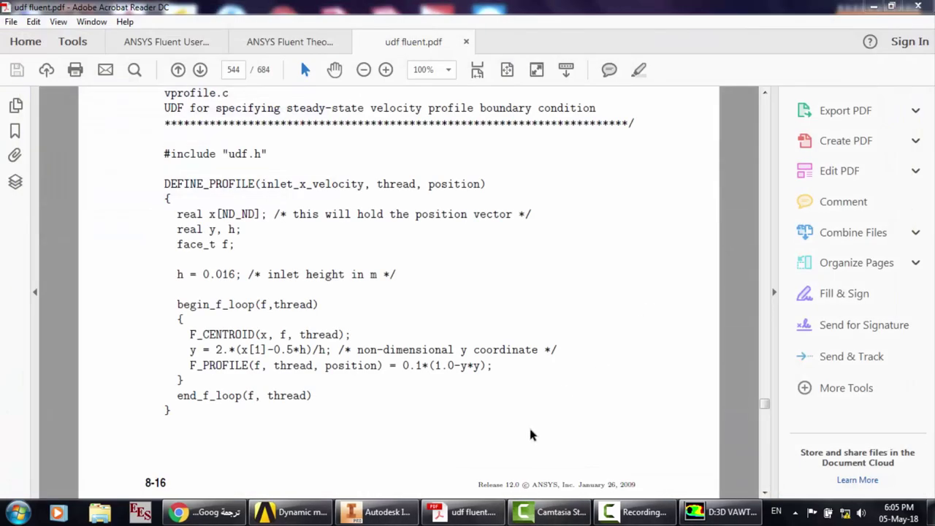
left_click(705, 513)
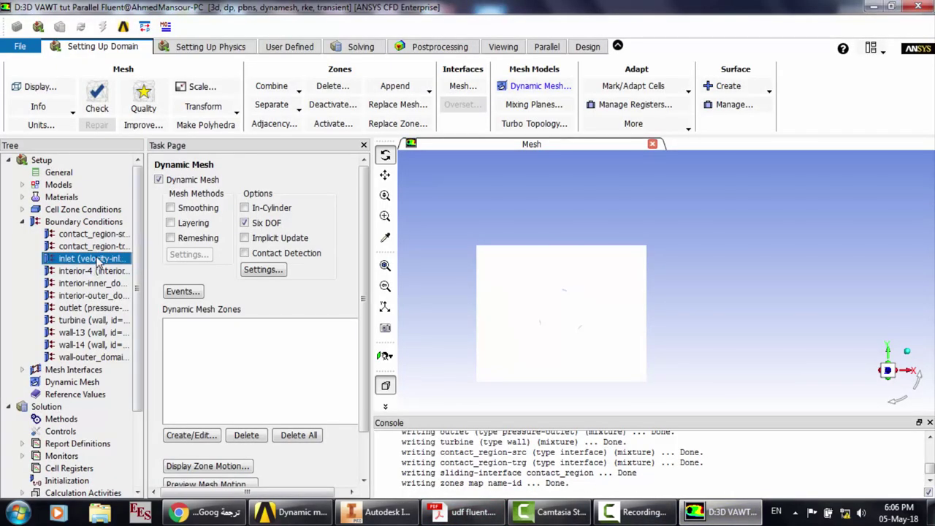
Load Variable inlet velocity.c from the Desktop as an interpreted UDF source file and interpret it
left_click(280, 50)
left_click(123, 123)
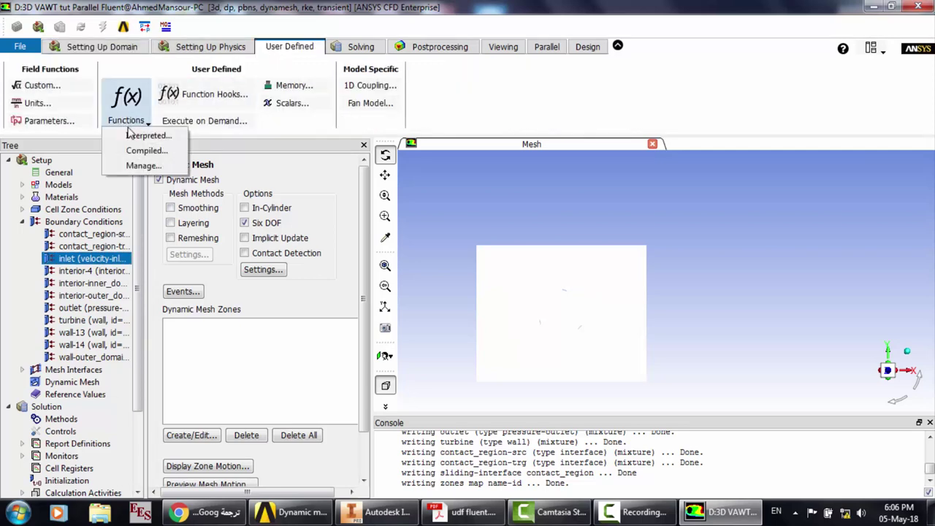
left_click(139, 134)
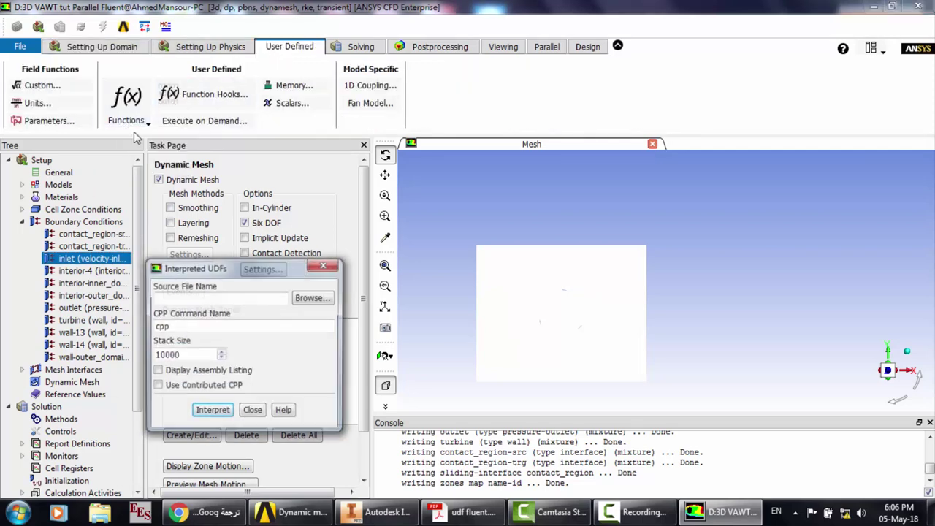
left_click(309, 300)
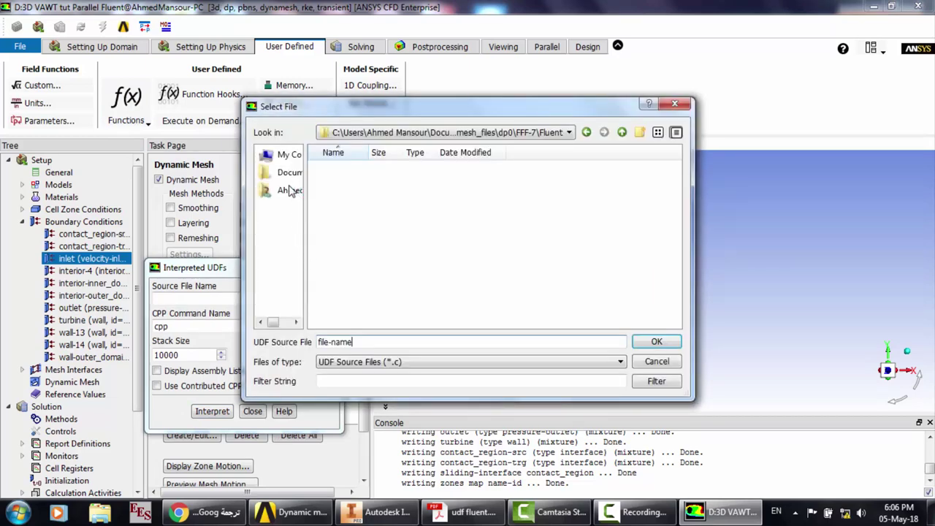
left_click(285, 179)
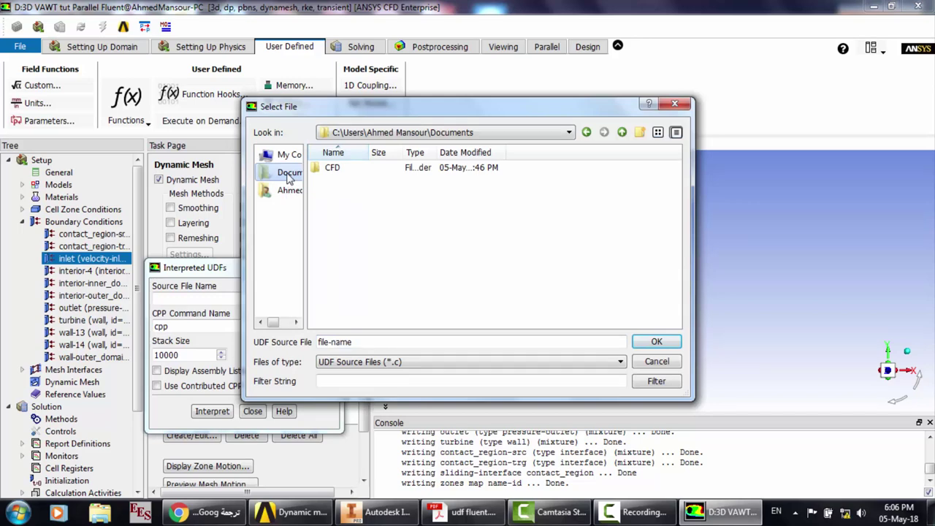
left_click(289, 190)
left_click(344, 267)
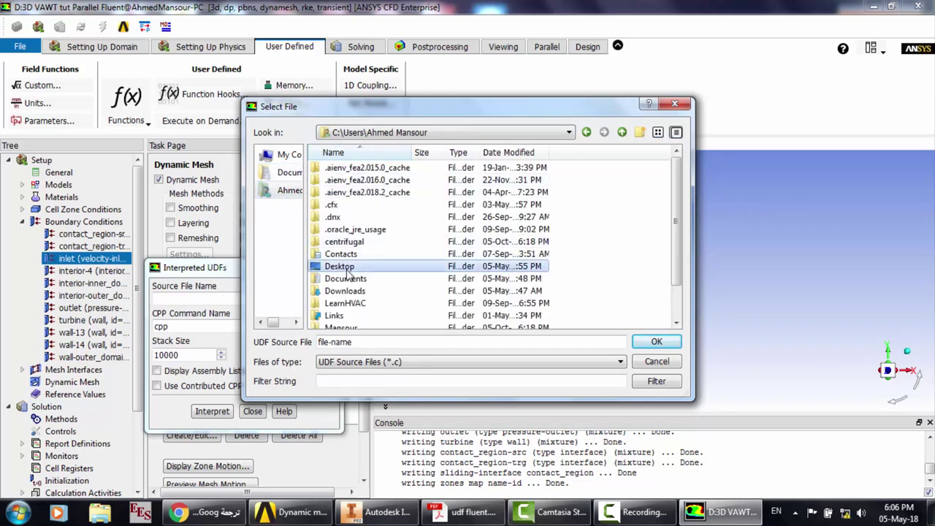
double_click(348, 269)
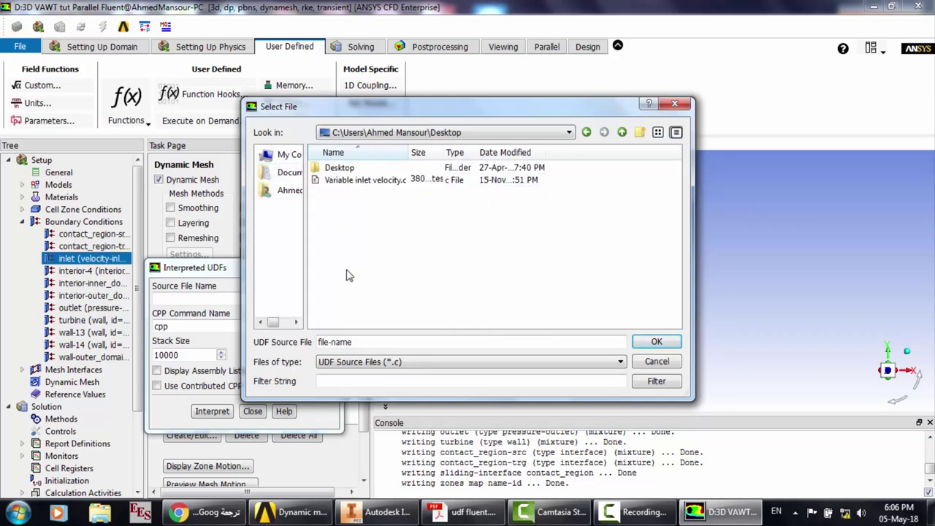
double_click(366, 179)
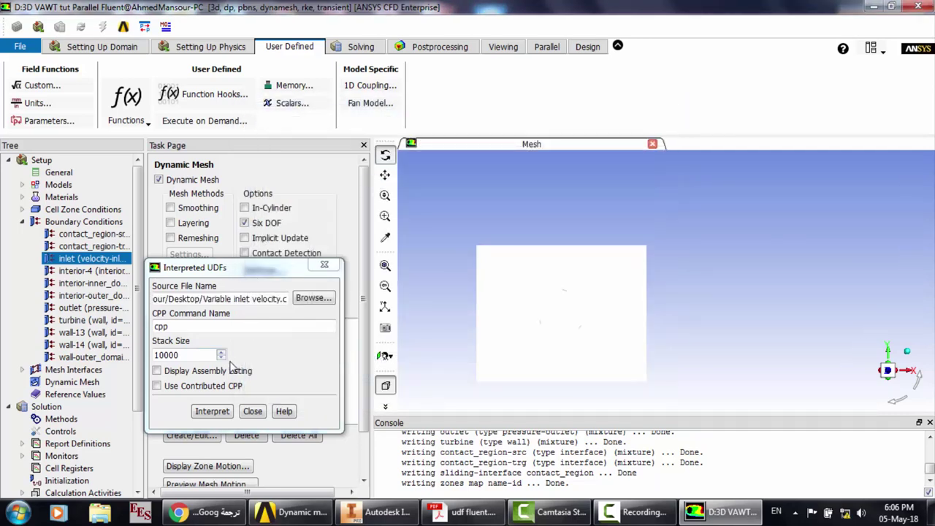
left_click(215, 412)
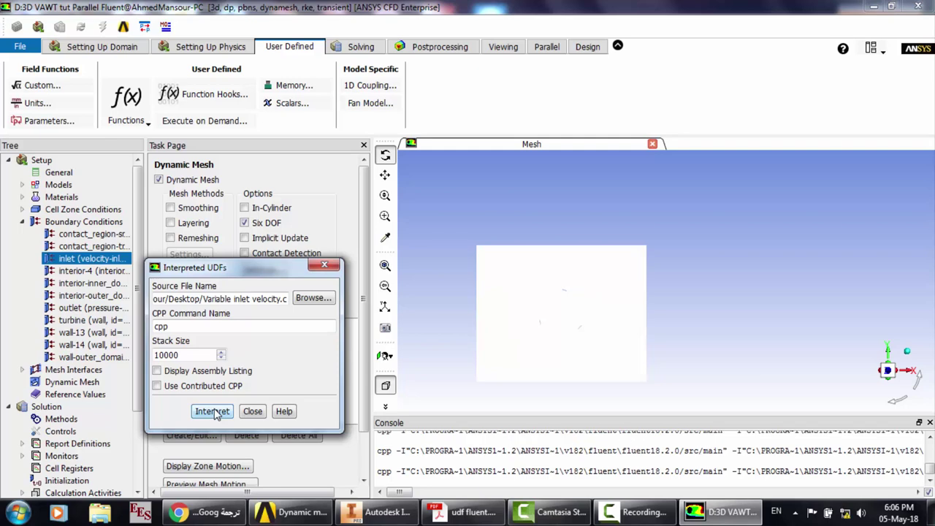
left_click(252, 412)
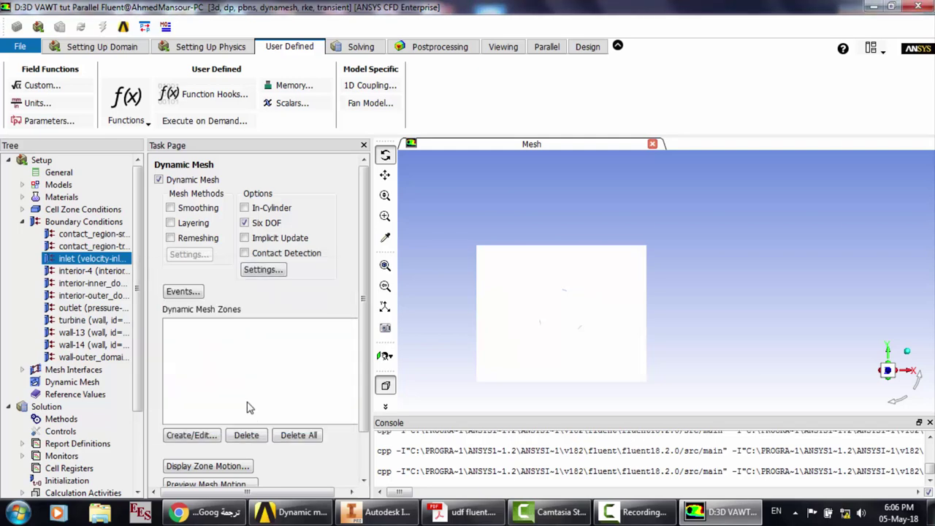
Try udf inlet_x_velocity as the inlet's velocity magnitude, and return it to constant before accepting the settings
double_click(71, 260)
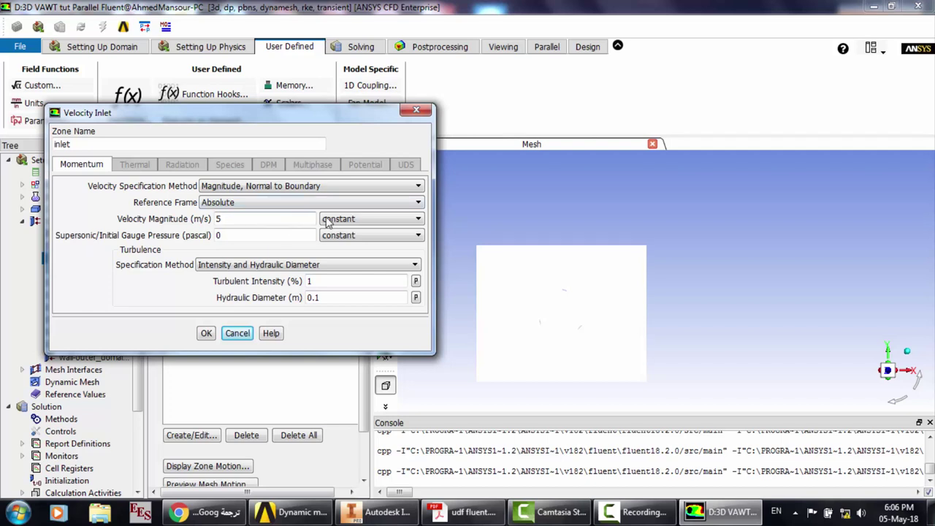
left_click(355, 219)
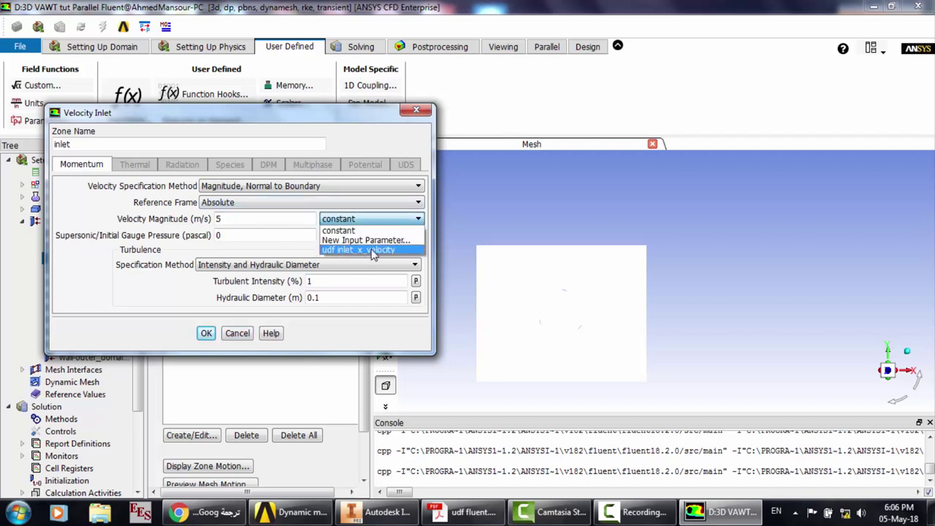
left_click(359, 250)
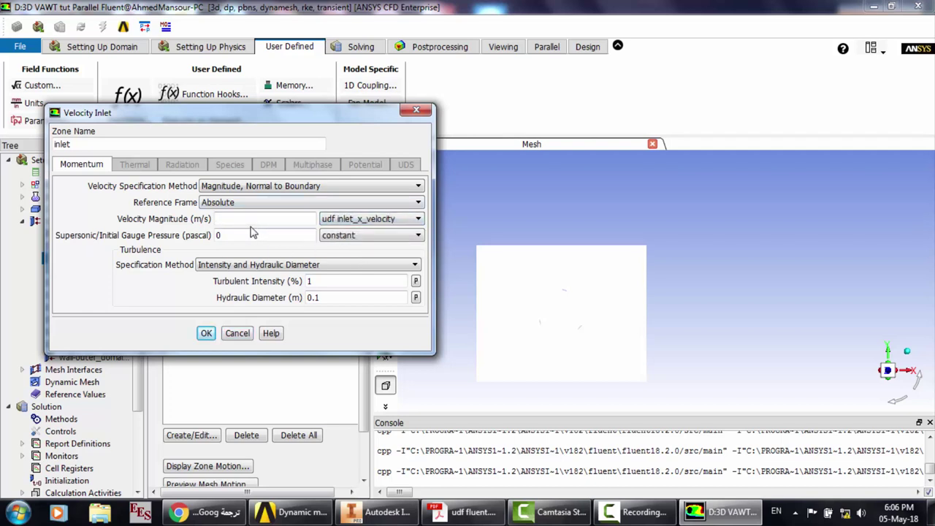
left_click(383, 221)
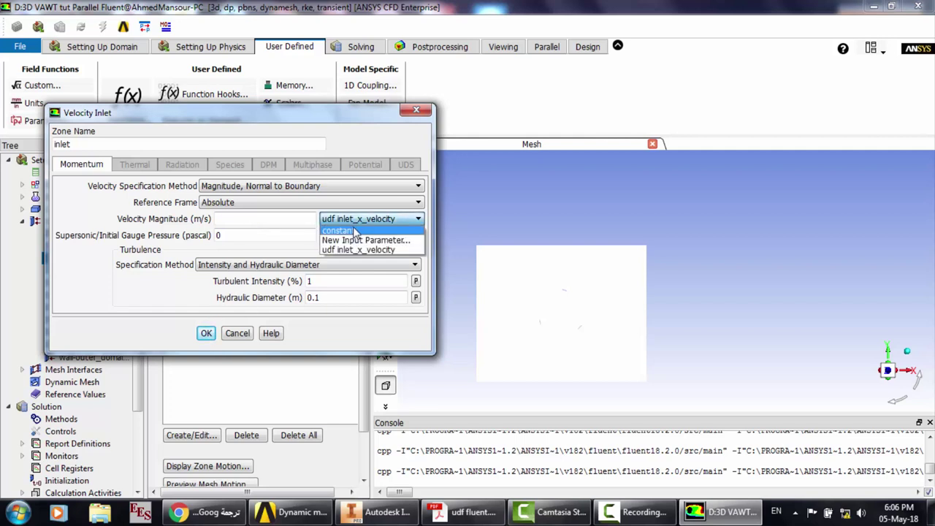
left_click(354, 230)
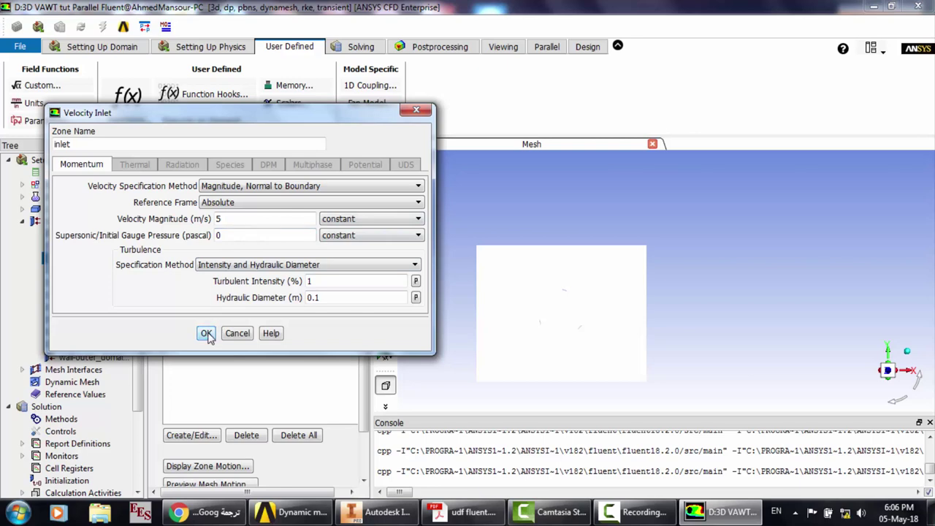
left_click(206, 334)
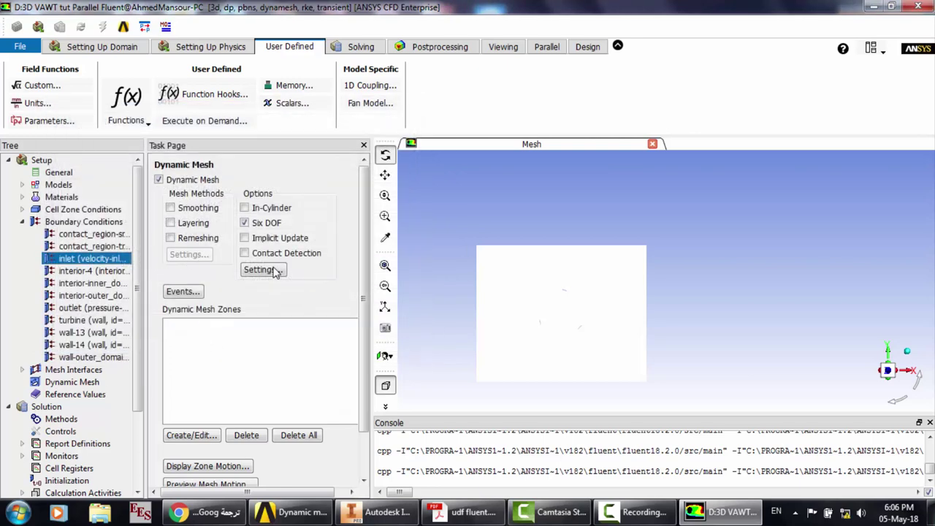
Start a new set of Six DOF properties in the dynamic mesh options and enable One DOF Rotation
left_click(271, 271)
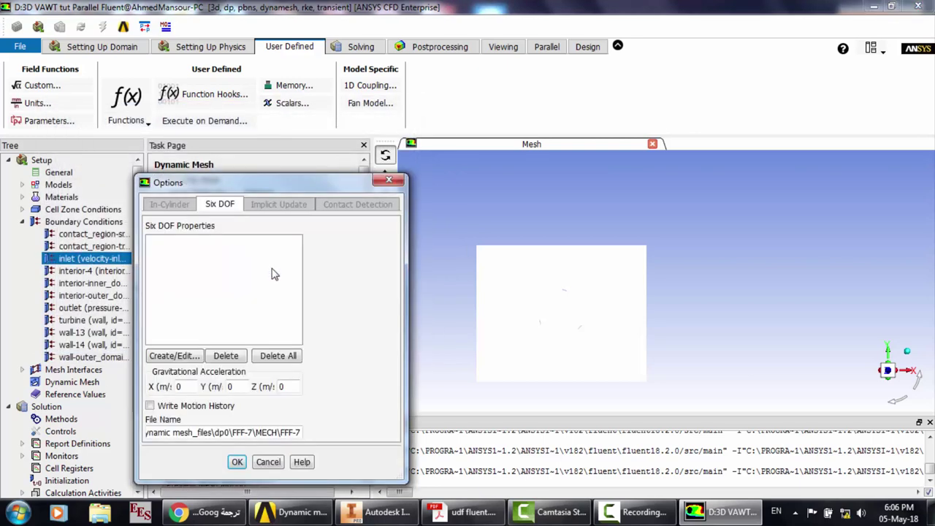
left_click(176, 355)
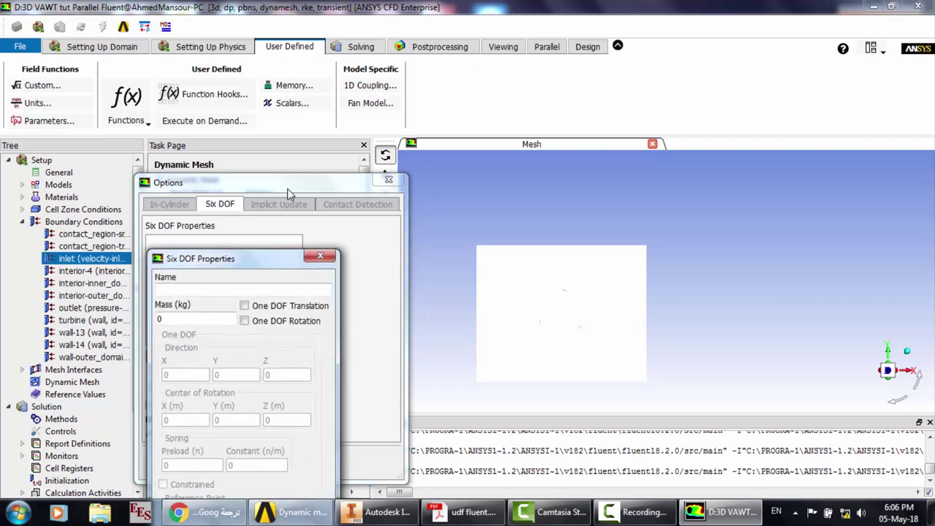
left_click_drag(261, 272, 332, 60)
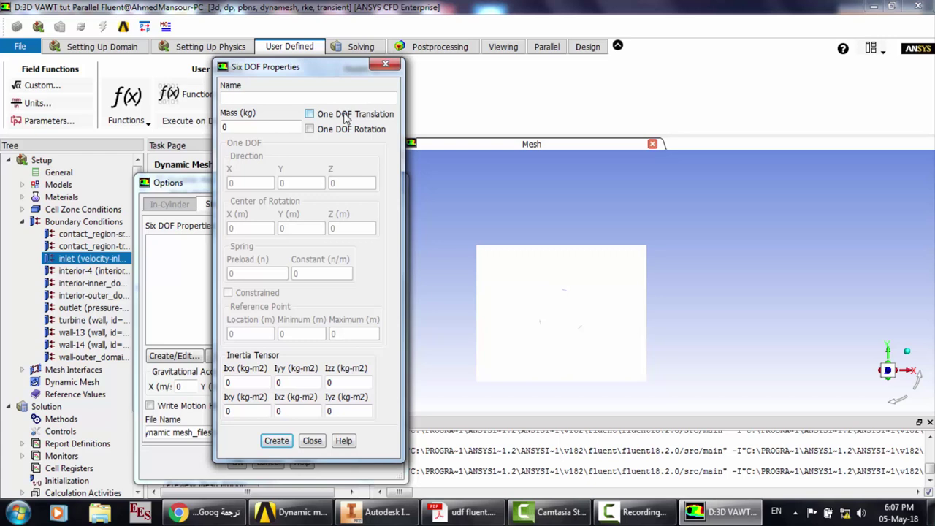
left_click(330, 129)
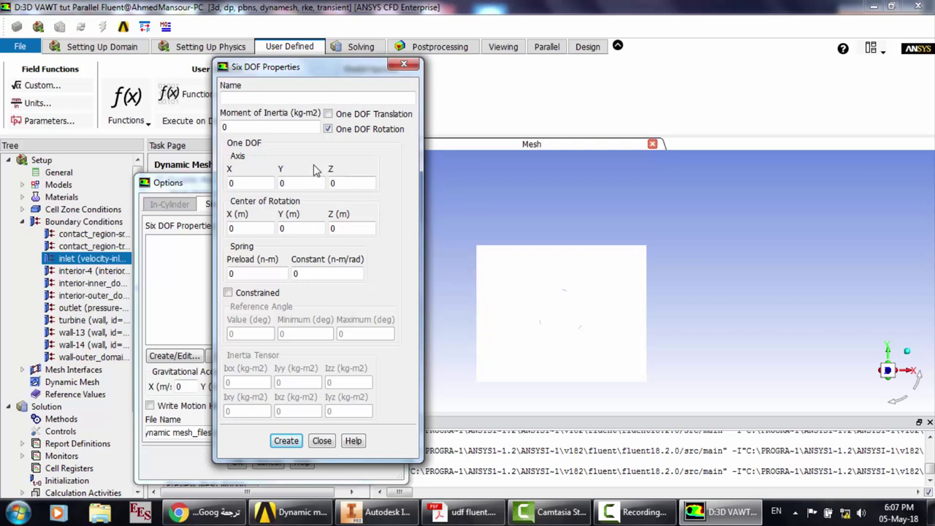
left_click(253, 126)
Switch to Chrome, open Google in a new tab and search for "moment of inertia"
left_click(204, 511)
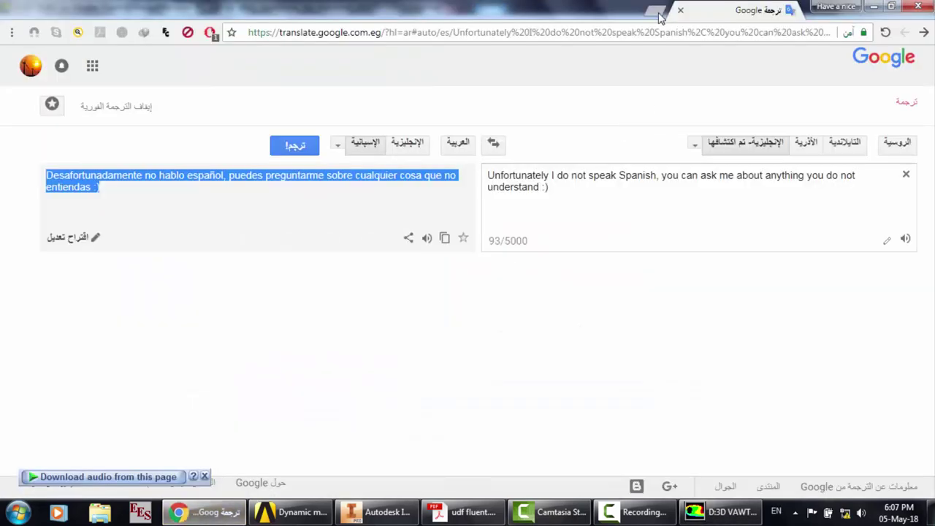
left_click(657, 13)
type("g")
key("Return")
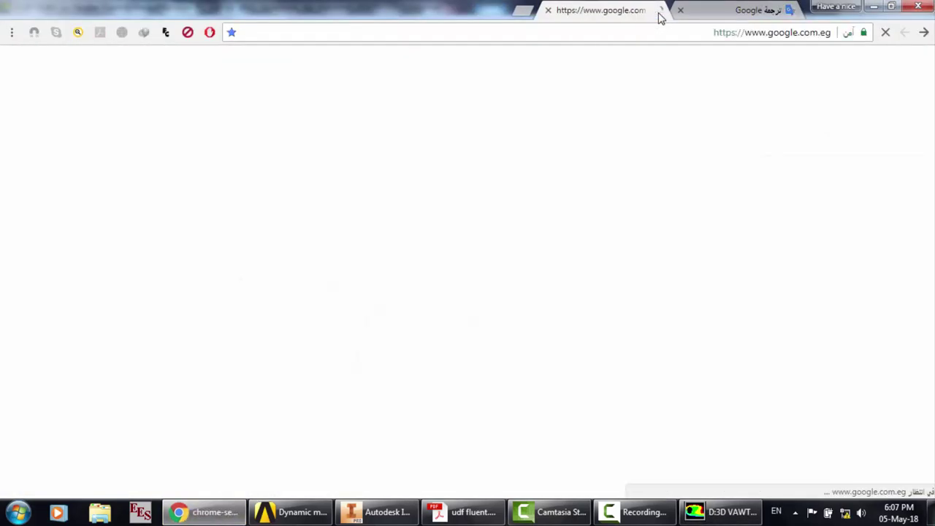
type("mome")
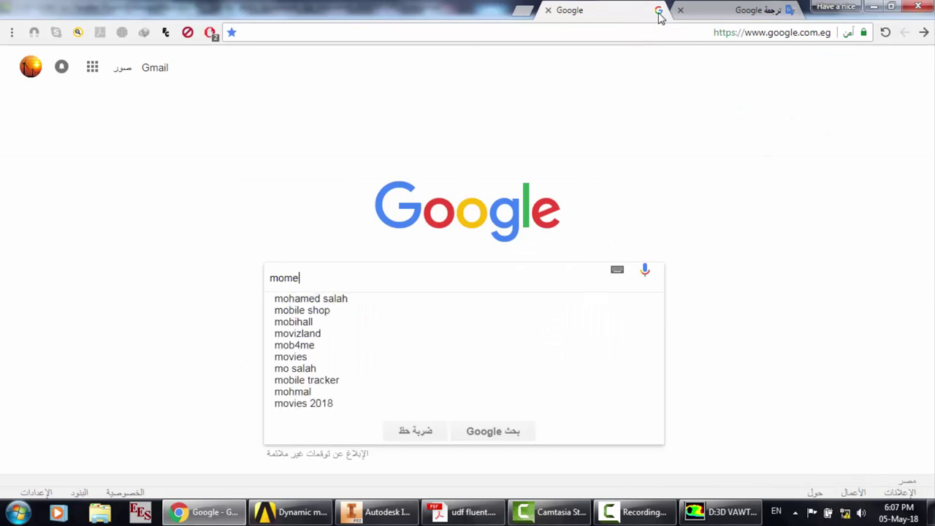
type("nt of n")
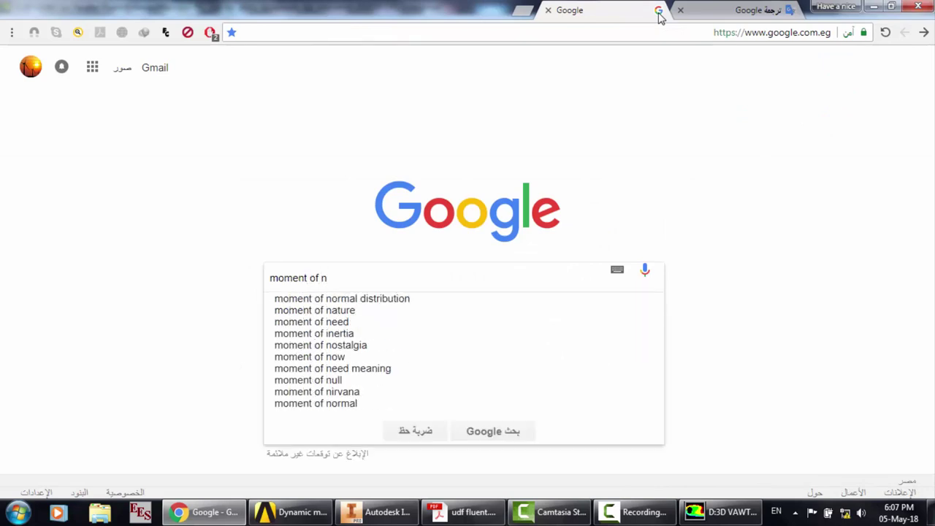
key("BackSpace")
type("inert")
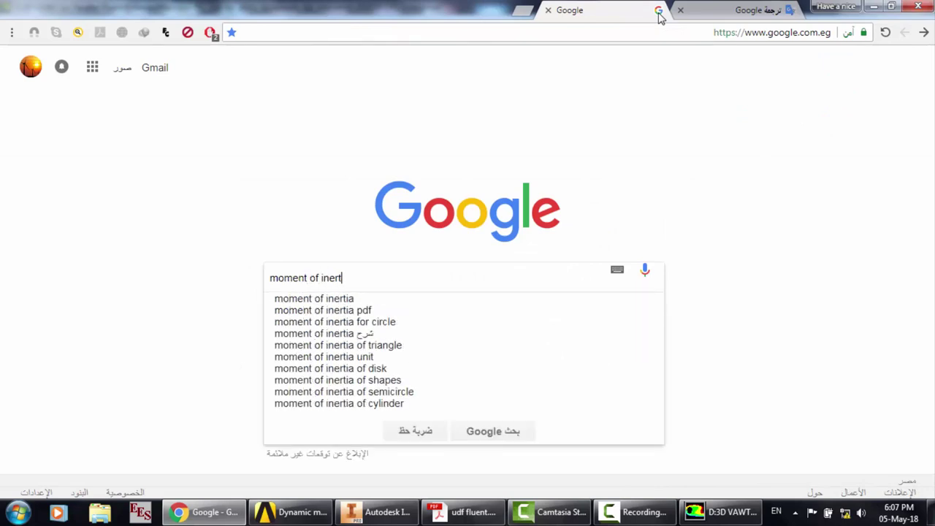
type("ia")
key("Return")
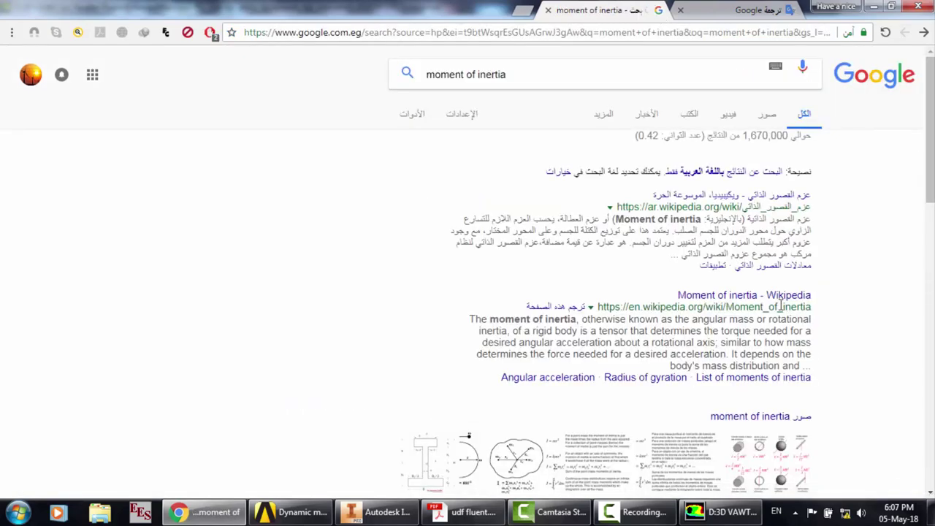
scroll(785, 302, "down", 2)
scroll(753, 303, "up", 2)
Refine the web search to "moment of inertia engineering toolbox"
left_click(571, 78)
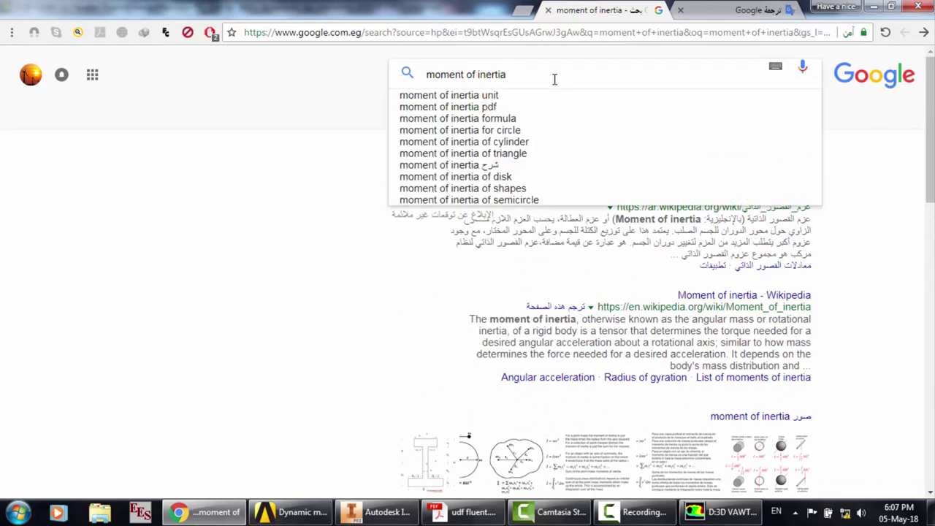
type("enginee")
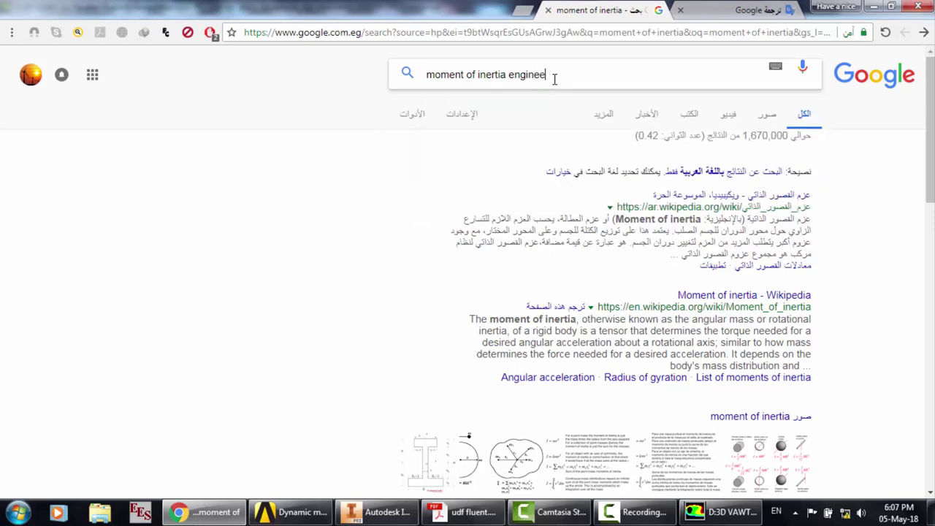
type("ring toolbox")
key("Return")
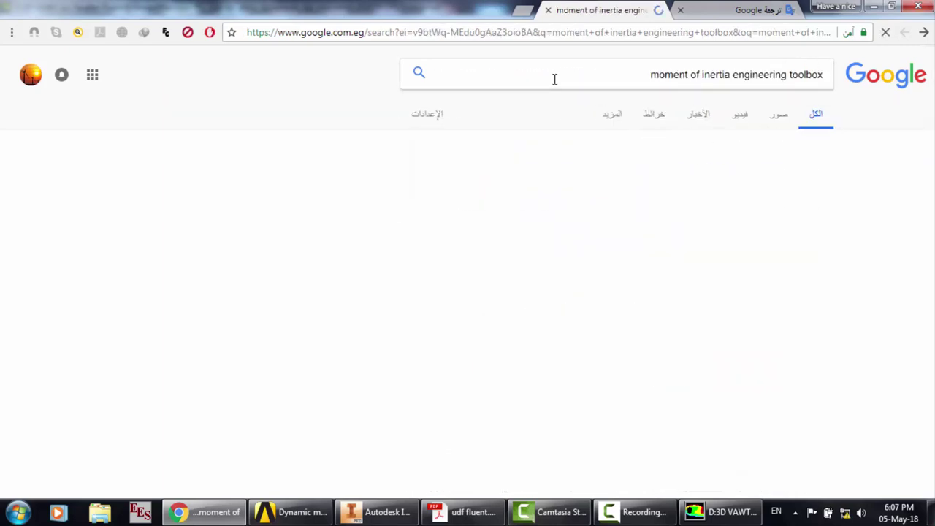
Open the Engineering ToolBox page on Area Moment of Inertia and review its definitions and formulas
left_click(682, 173)
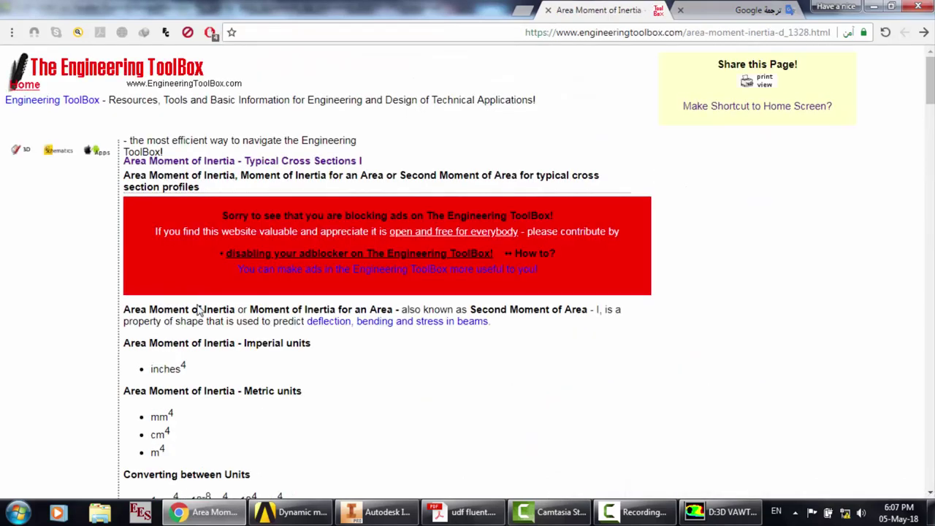
scroll(184, 325, "down", 6)
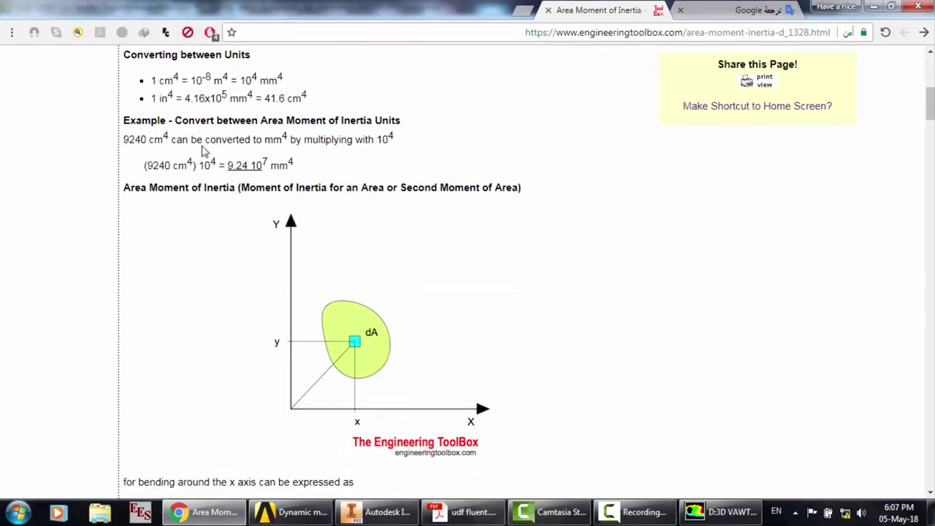
scroll(205, 151, "down", 1)
scroll(204, 151, "down", 1)
scroll(358, 247, "down", 1)
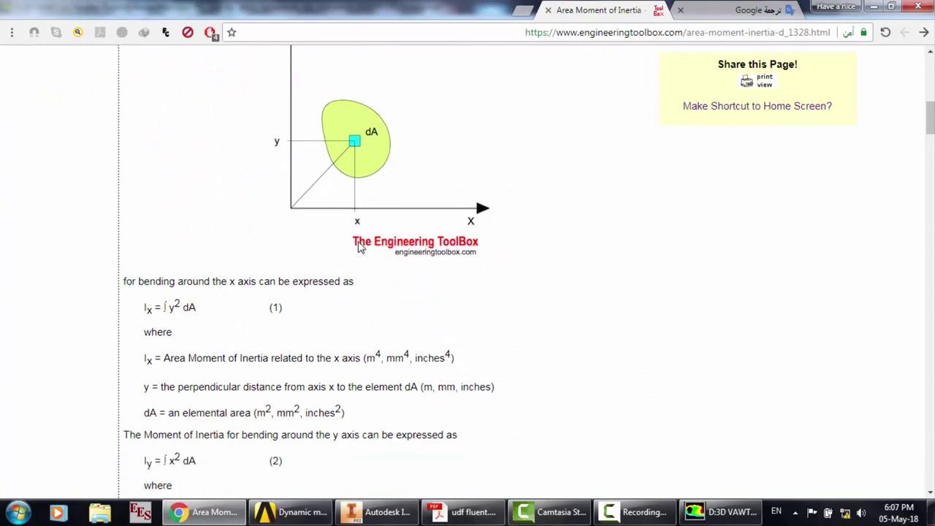
Return to the Google results and change the web search to "moment of inertia calculation"
left_click(924, 32)
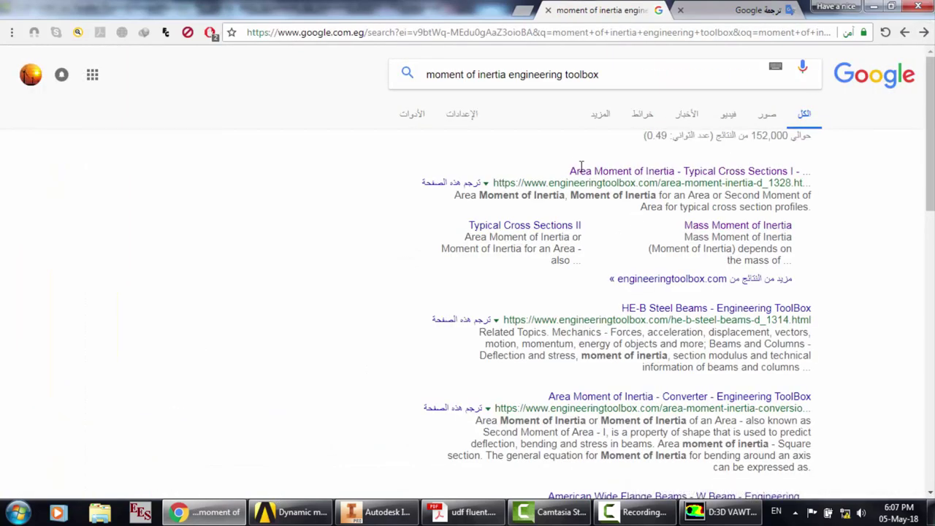
left_click(610, 74)
key("BackSpace")
key("BackSpace")
key("BackSpace")
key("BackSpace")
key("BackSpace")
key("BackSpace")
key("BackSpace")
key("BackSpace")
key("BackSpace")
key("BackSpace")
key("BackSpace")
key("BackSpace")
key("BackSpace")
key("BackSpace")
key("BackSpace")
key("BackSpace")
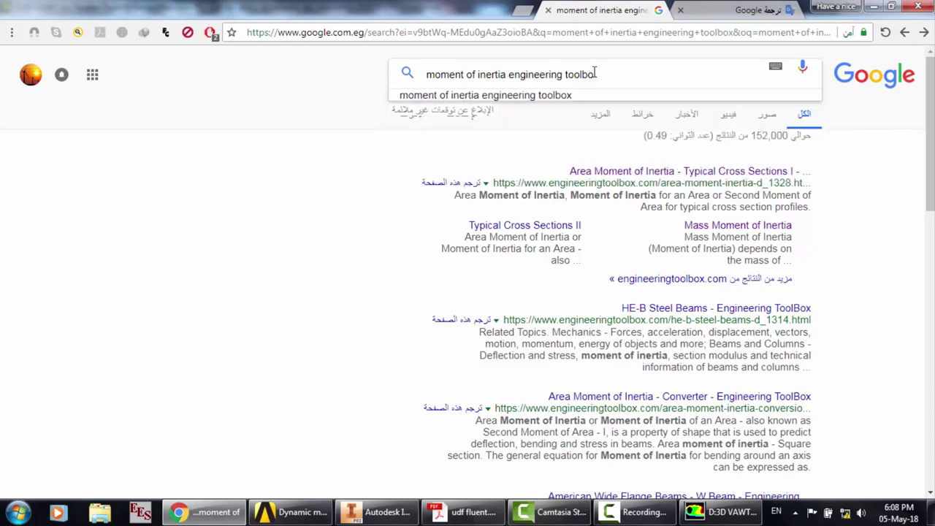
key("BackSpace")
key("BackSpace")
key("BackSpace")
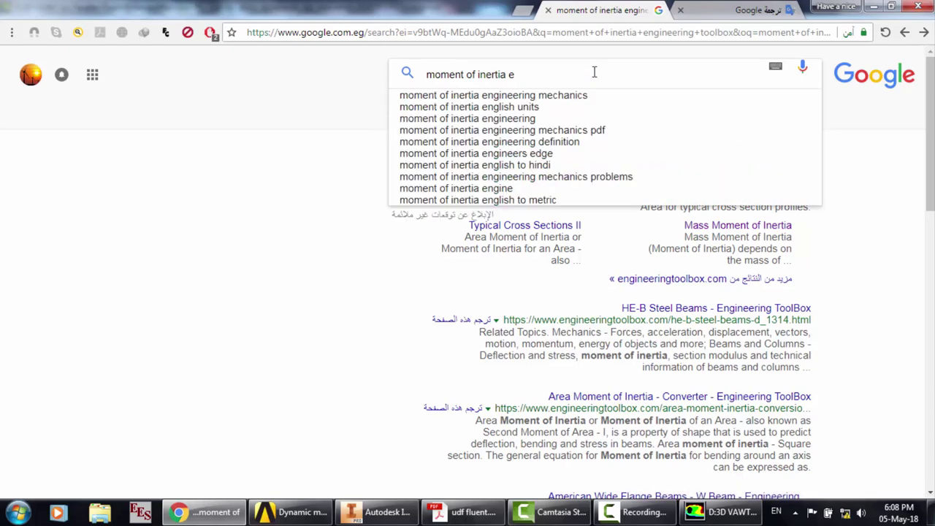
type("calculation")
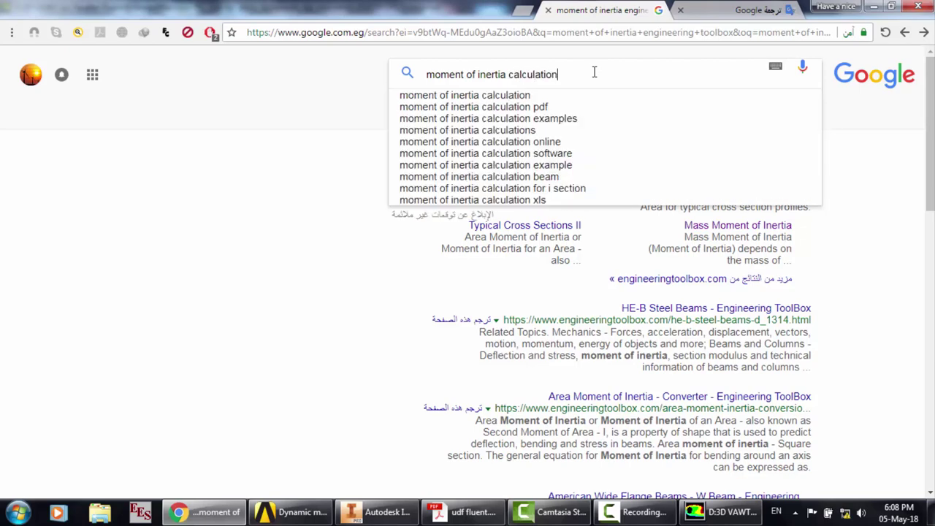
key("Return")
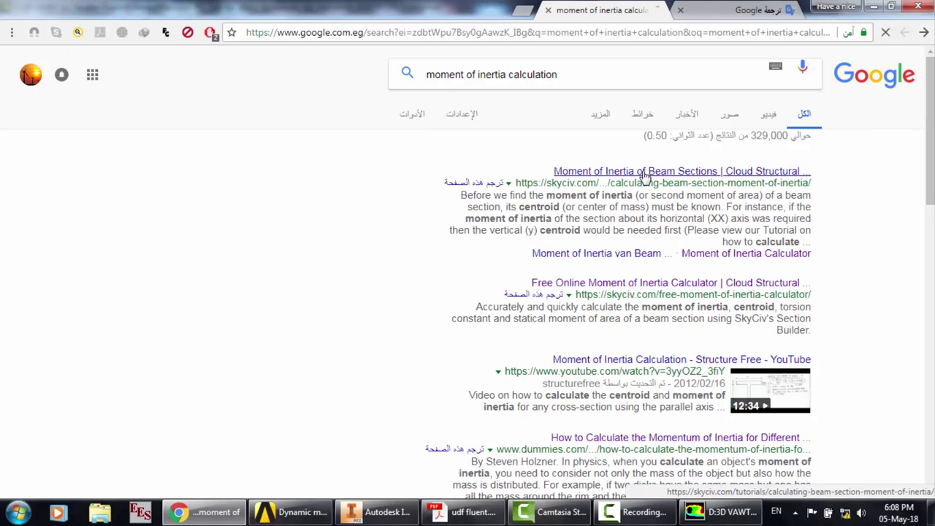
Open SkyCiv's Moment of Inertia of Beam Sections tutorial, review its worked calculation and return to the search results
left_click(644, 172)
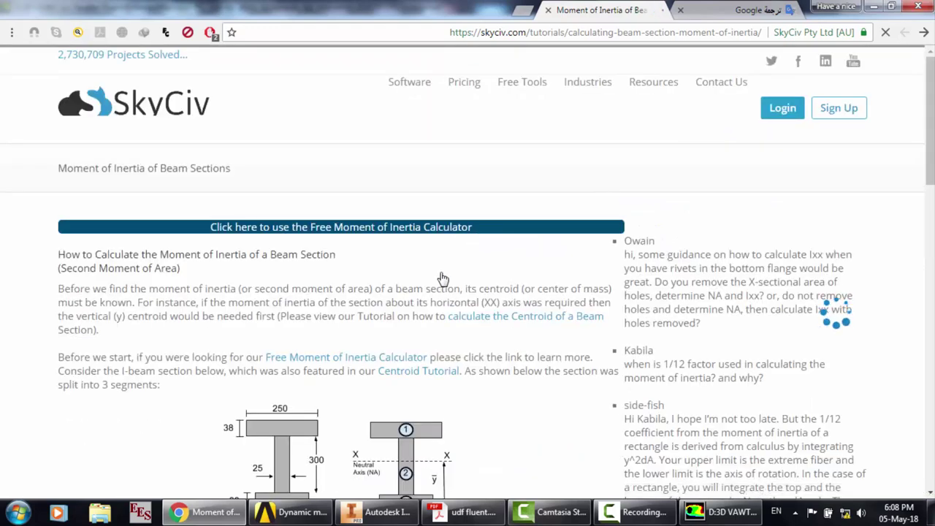
scroll(417, 317, "down", 5)
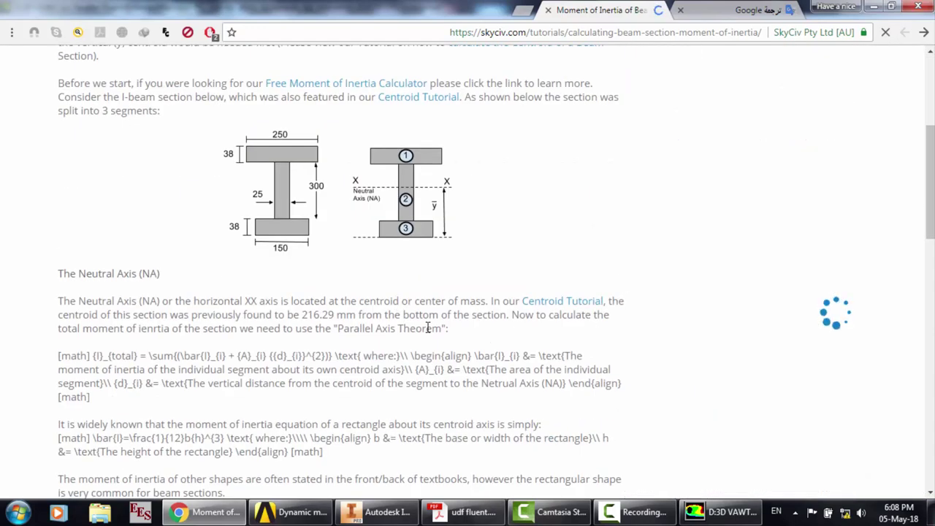
scroll(428, 326, "down", 3)
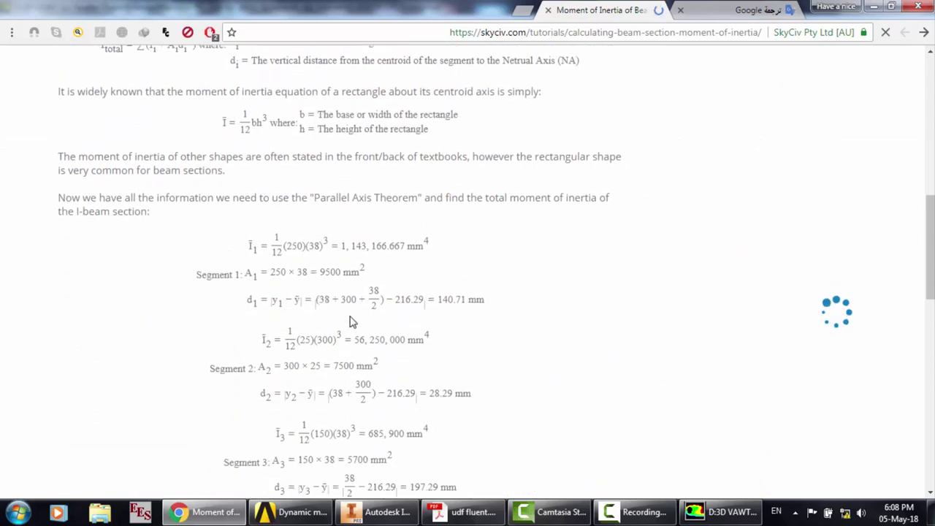
scroll(286, 331, "down", 7)
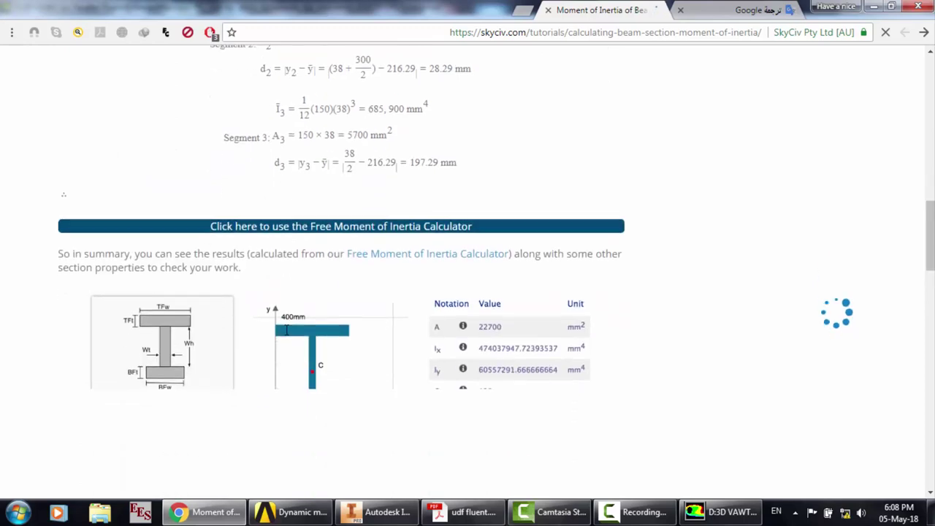
scroll(286, 330, "down", 2)
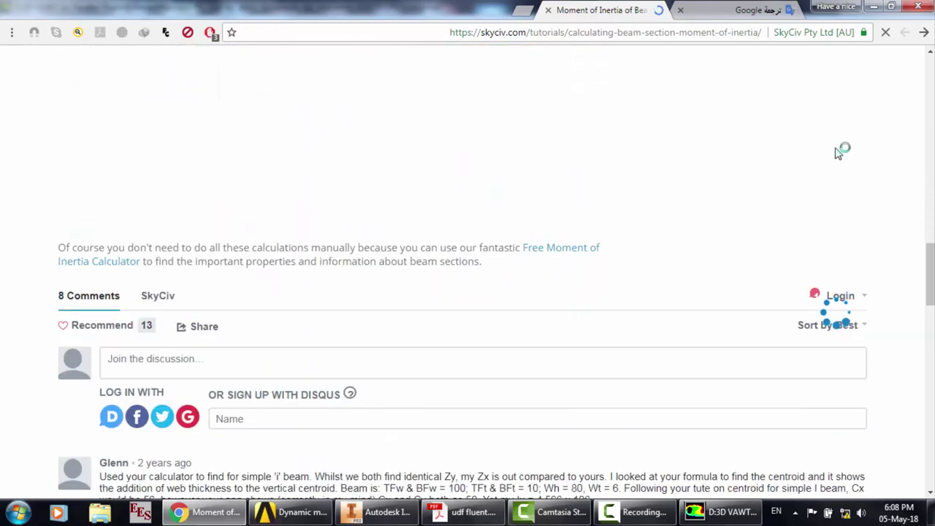
left_click(923, 32)
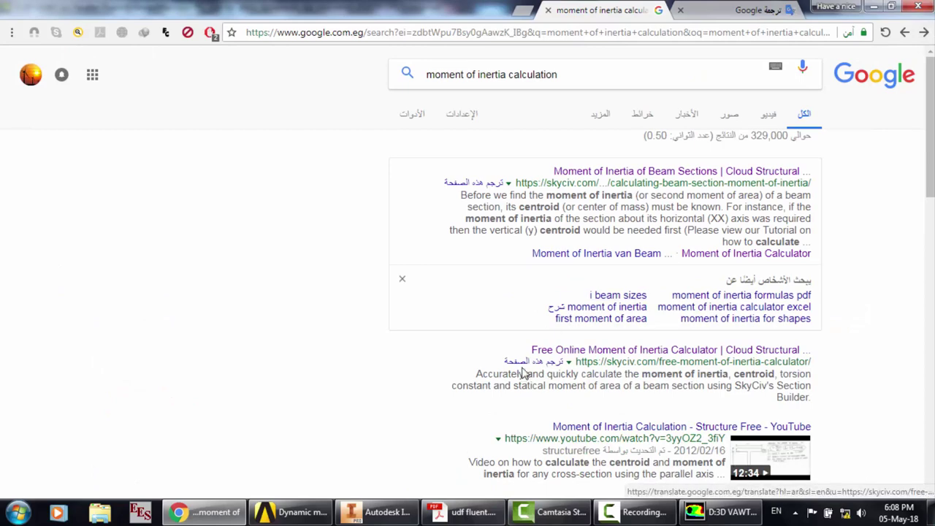
left_click(635, 511)
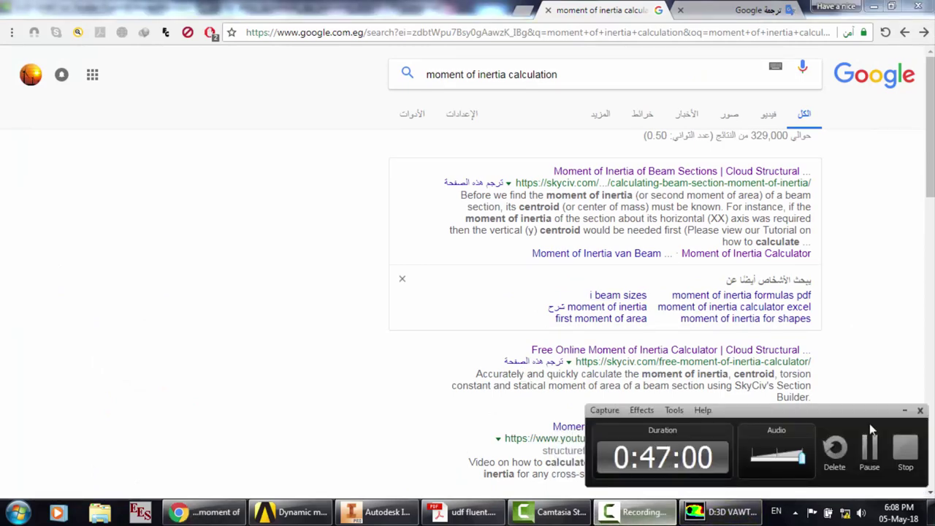
left_click(869, 451)
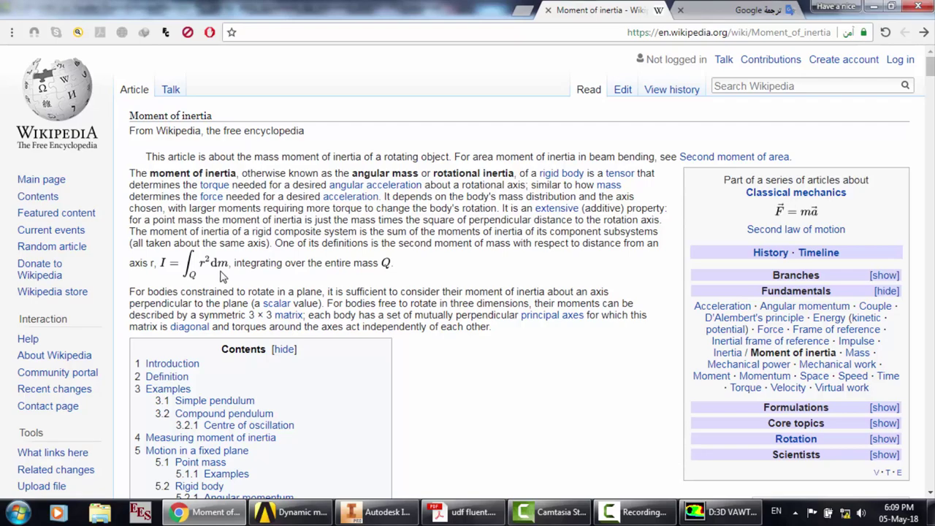
Review the definition and pendulum formulas in Wikipedia's Moment of inertia article and close the page
scroll(309, 284, "down", 4)
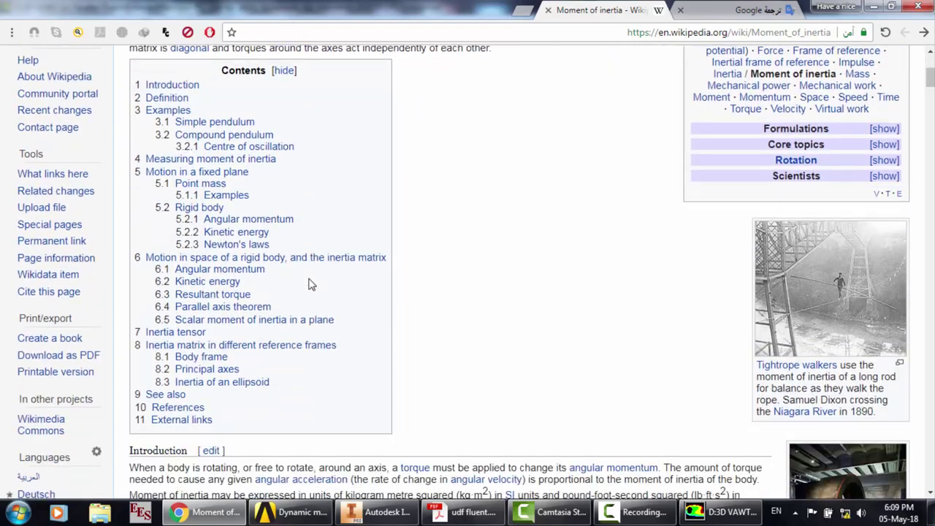
scroll(309, 283, "down", 5)
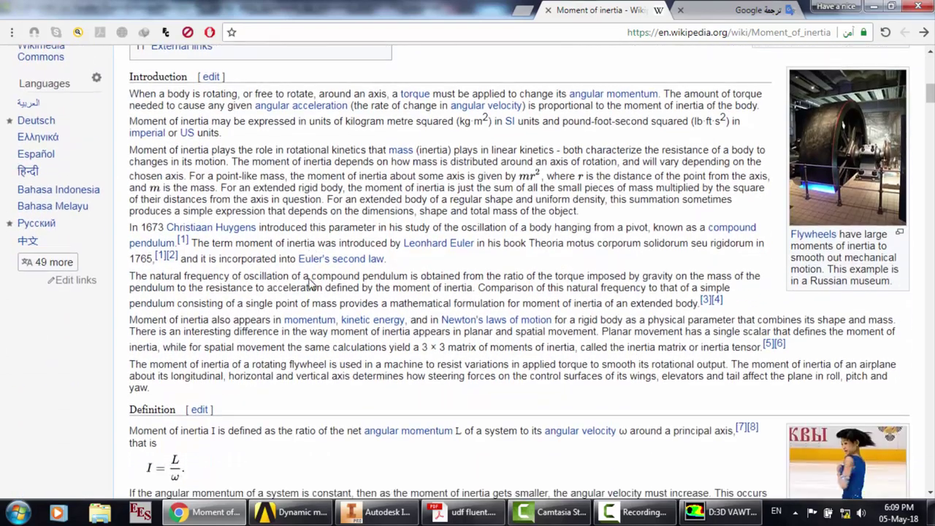
scroll(309, 283, "down", 2)
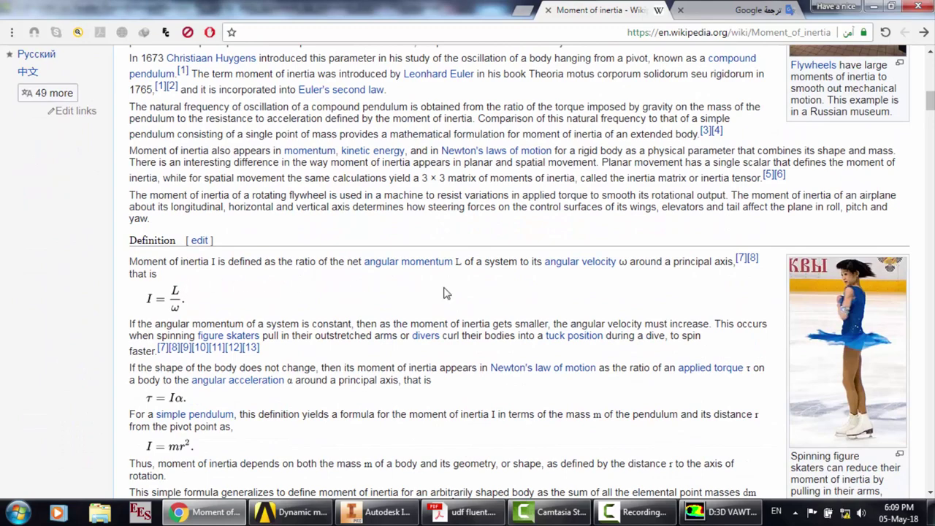
scroll(447, 292, "down", 3)
scroll(445, 292, "down", 2)
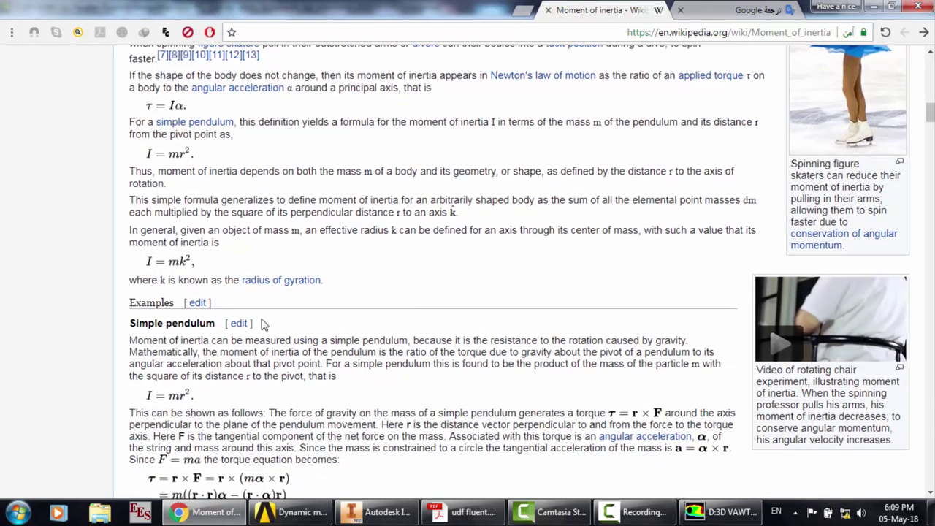
scroll(219, 333, "down", 2)
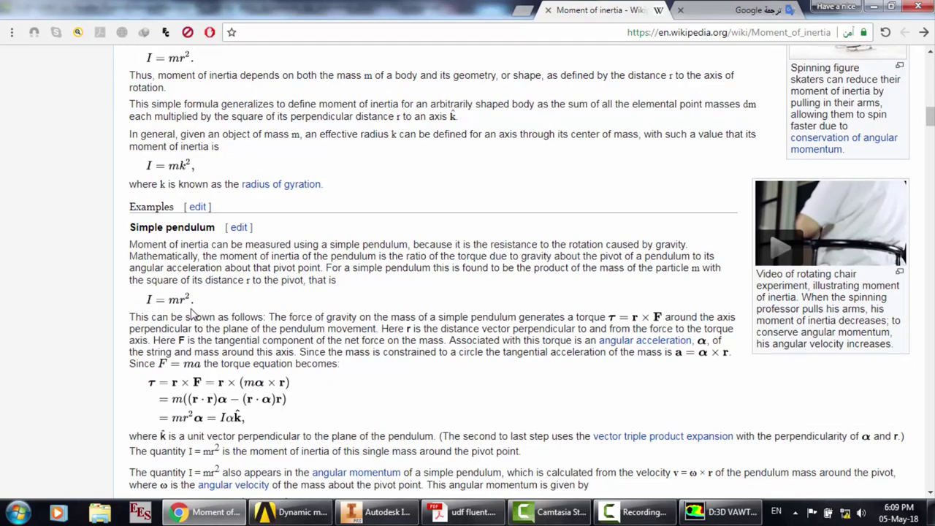
scroll(191, 312, "down", 9)
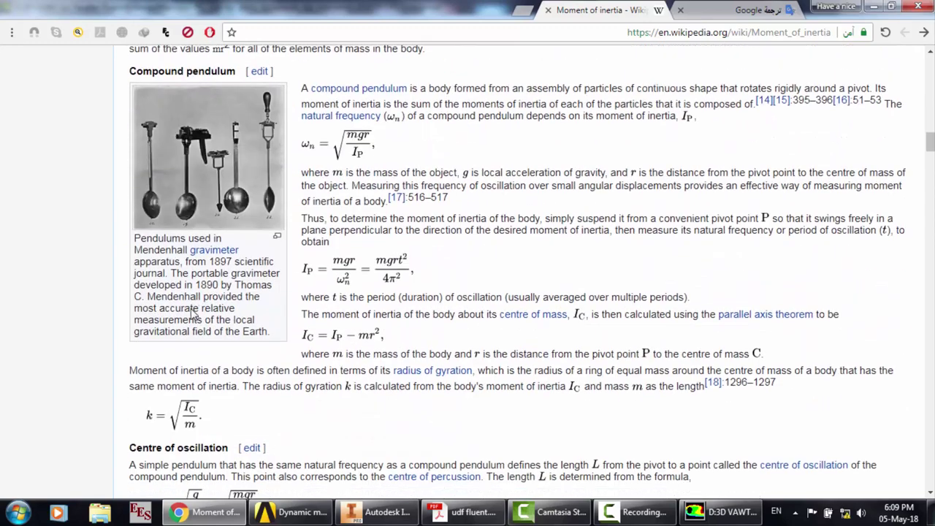
scroll(191, 311, "down", 4)
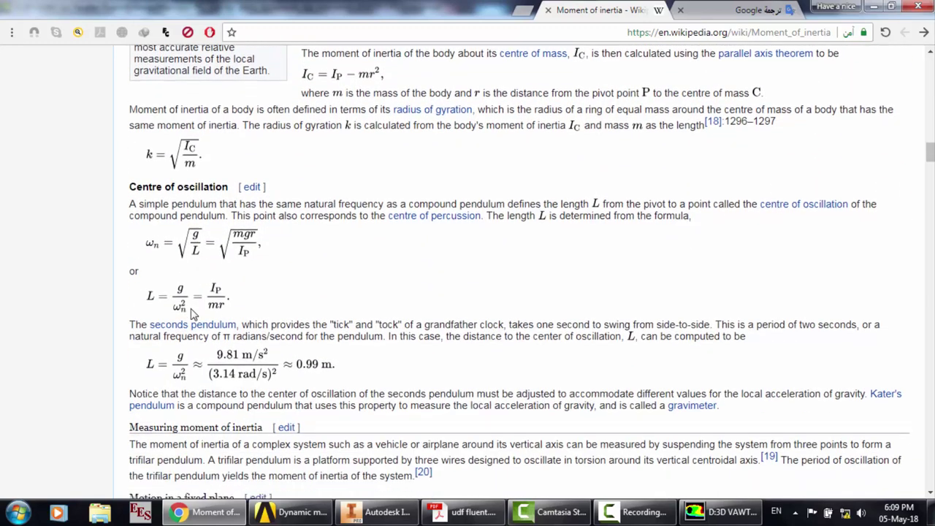
scroll(191, 313, "down", 1)
left_click(549, 11)
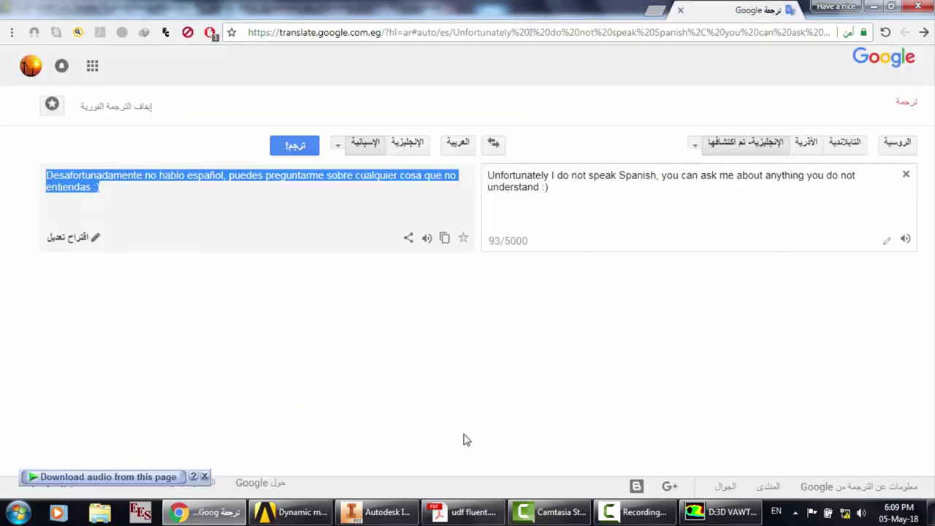
Switch to Fluent and set the moment of inertia in the Six DOF properties to 1.8375 kg-m2
left_click(701, 518)
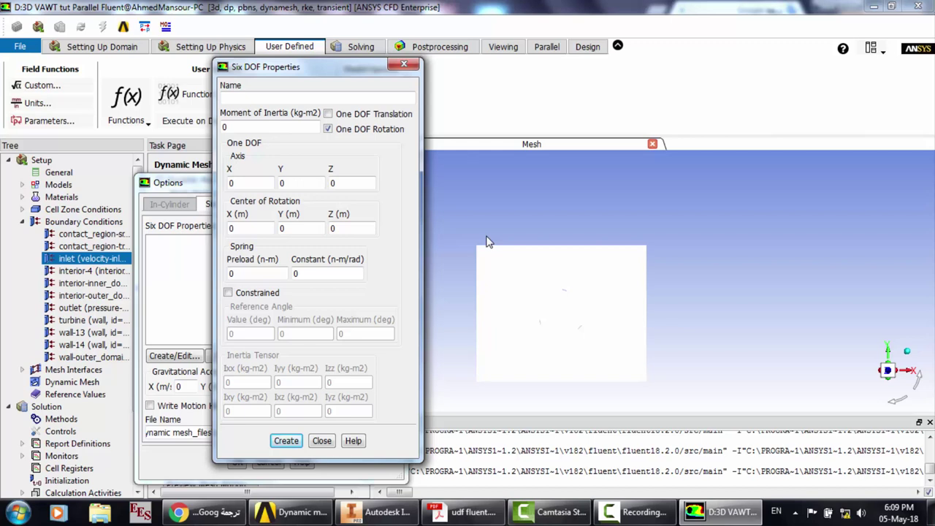
left_click(298, 94)
left_click(239, 127)
left_click_drag(245, 127, 220, 127)
type("1.8")
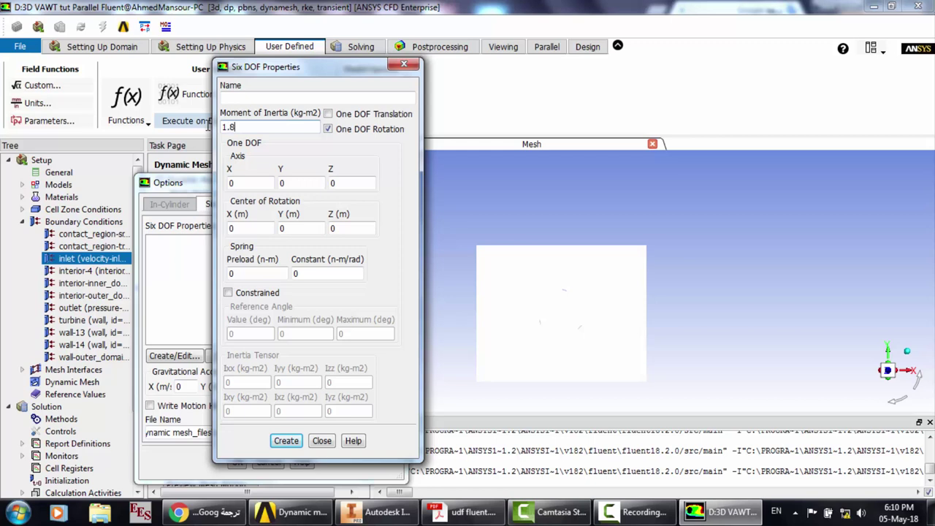
type("375")
Name the Six DOF properties Rotate and set the rotation axis Z component to 1, checking the axis directions against the VAWT domain part in Inventor
left_click(241, 97)
type("R")
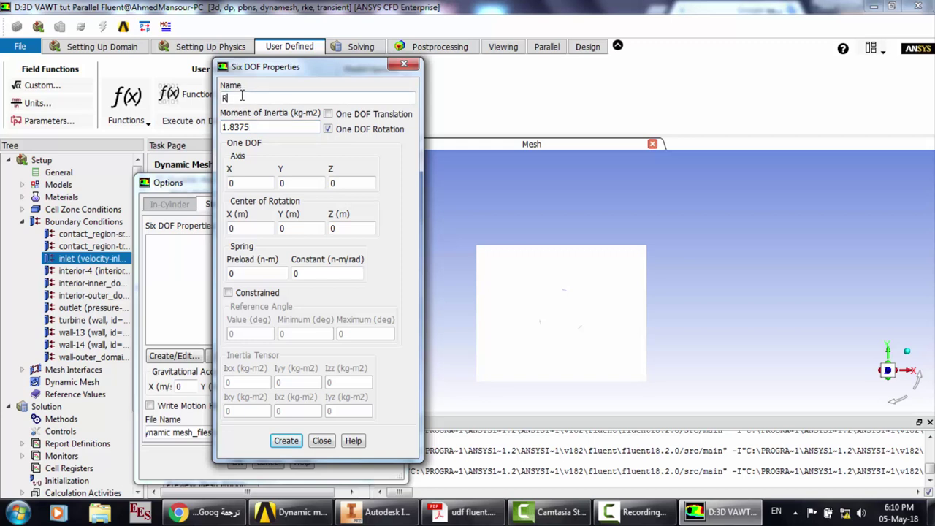
type("otate")
double_click(361, 183)
type("1")
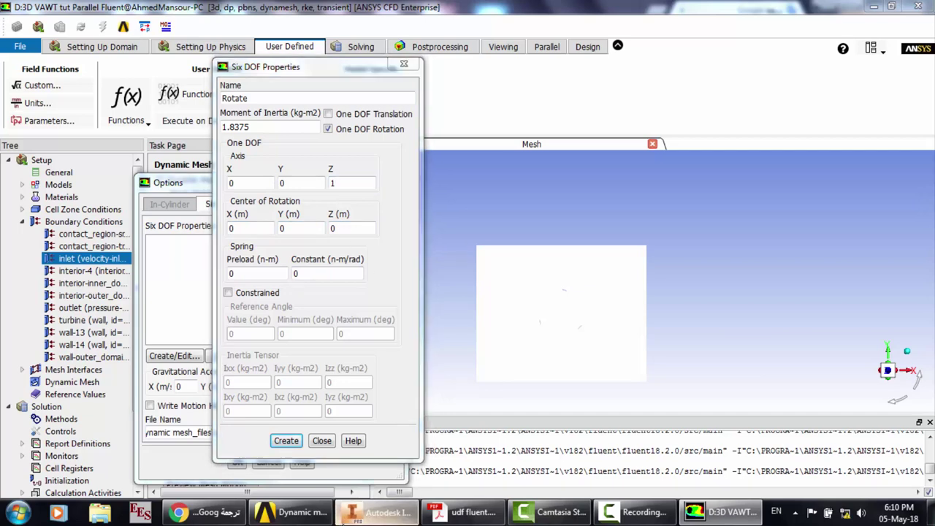
left_click(377, 511)
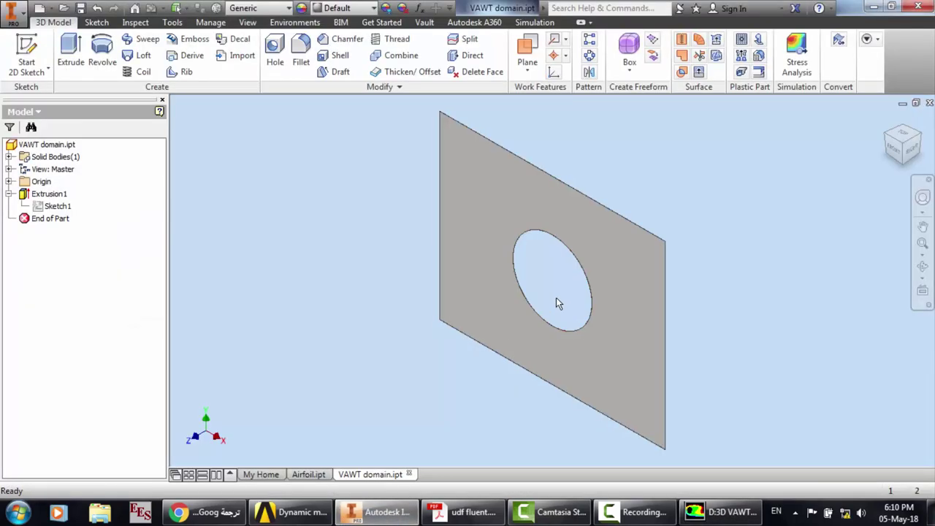
left_click(719, 511)
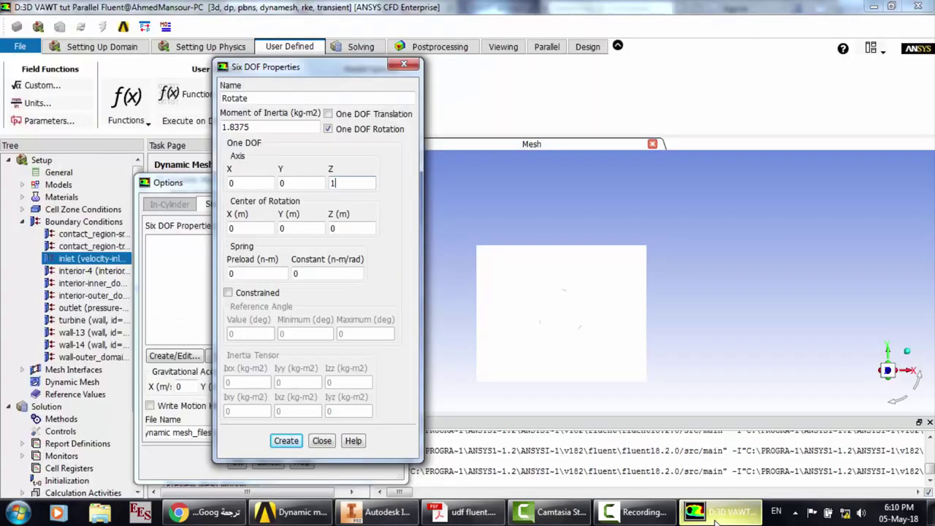
Create the Rotate properties, enable Write Motion History and accept the dynamic mesh options
left_click(286, 441)
left_click(322, 442)
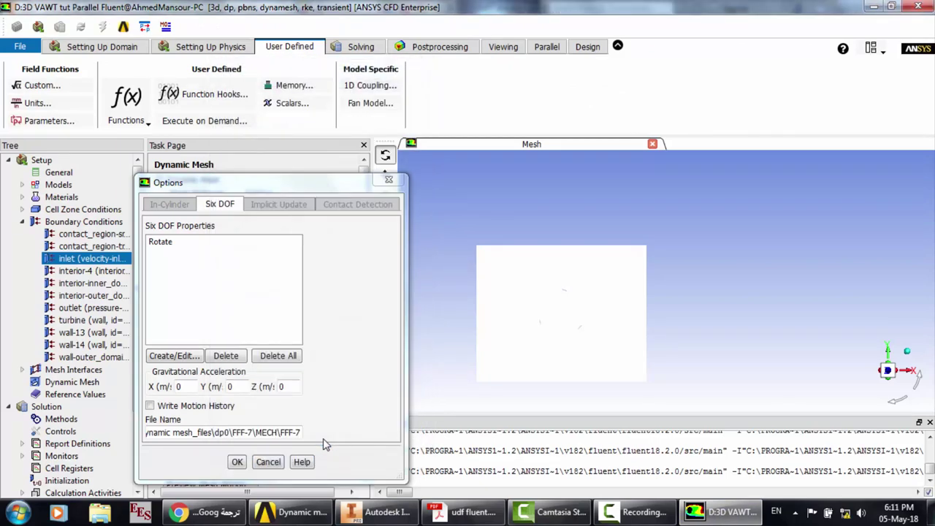
left_click(165, 407)
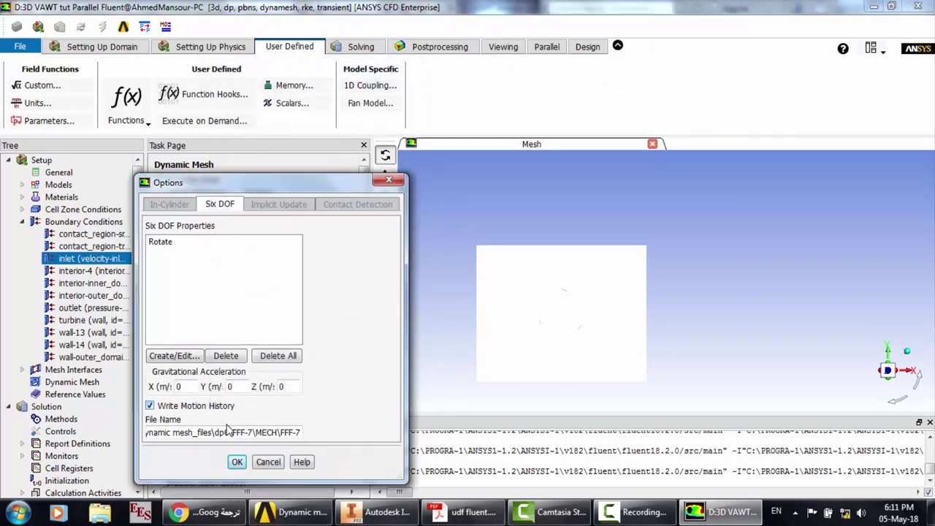
left_click(237, 462)
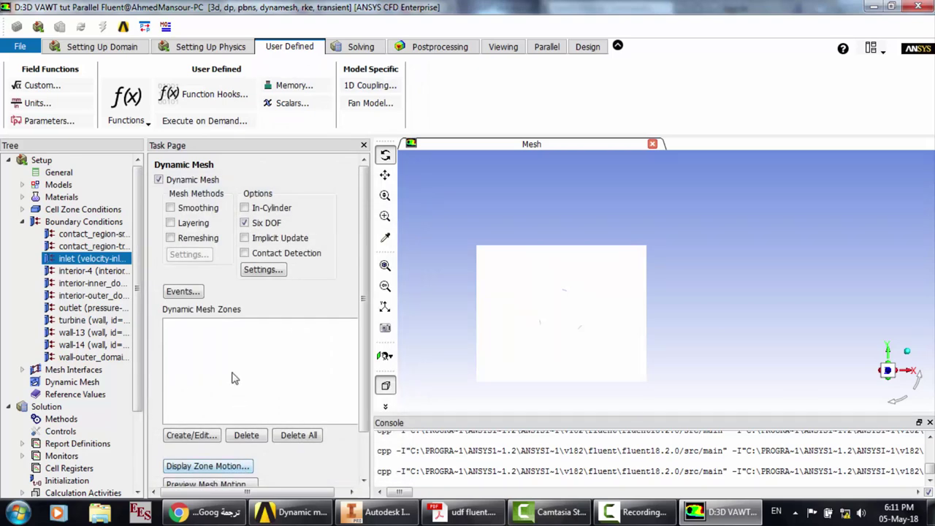
Start a rigid-body dynamic mesh zone for inner_domain and assign it the Rotate Six DOF properties
left_click(191, 435)
left_click_drag(354, 261, 422, 91)
left_click(379, 120)
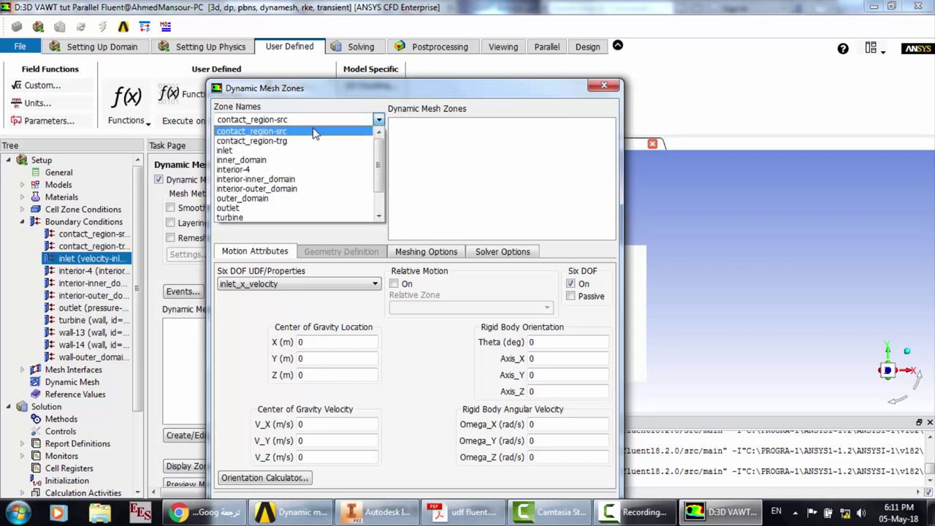
left_click(261, 161)
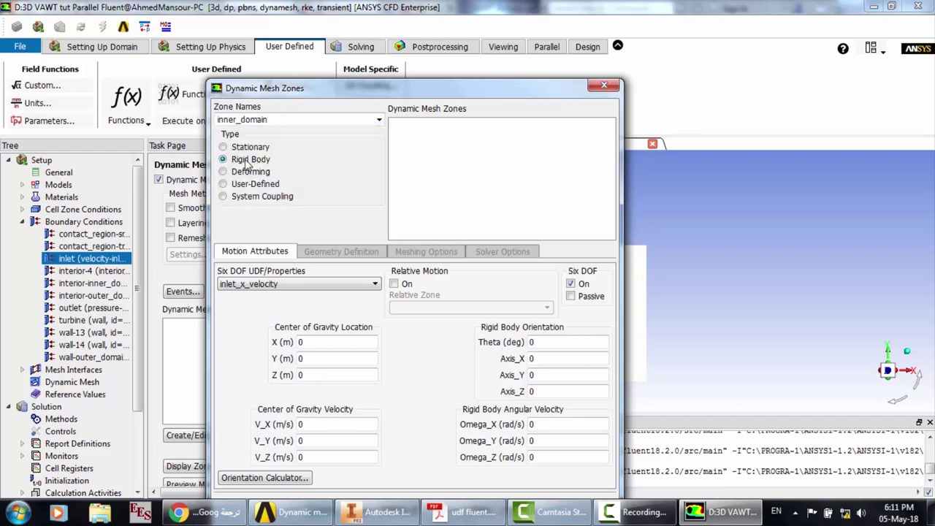
left_click(301, 284)
left_click(239, 326)
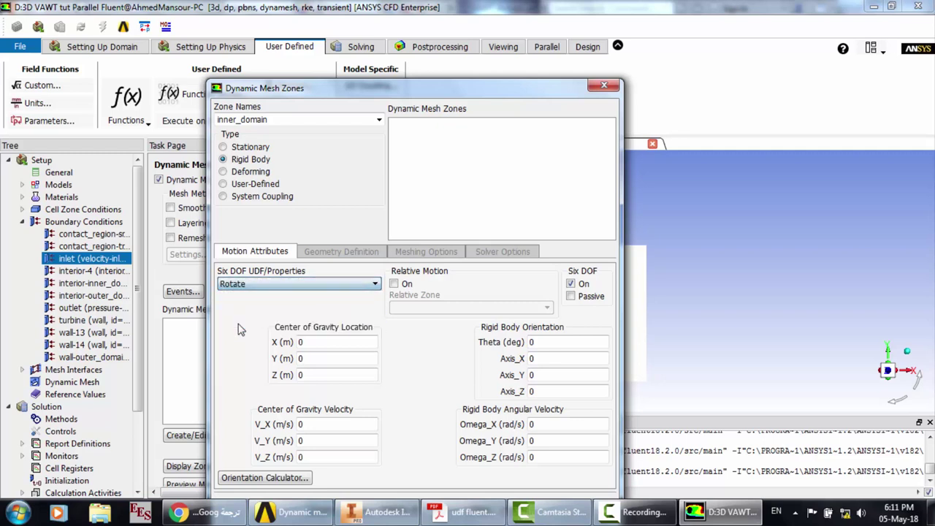
left_click(276, 285)
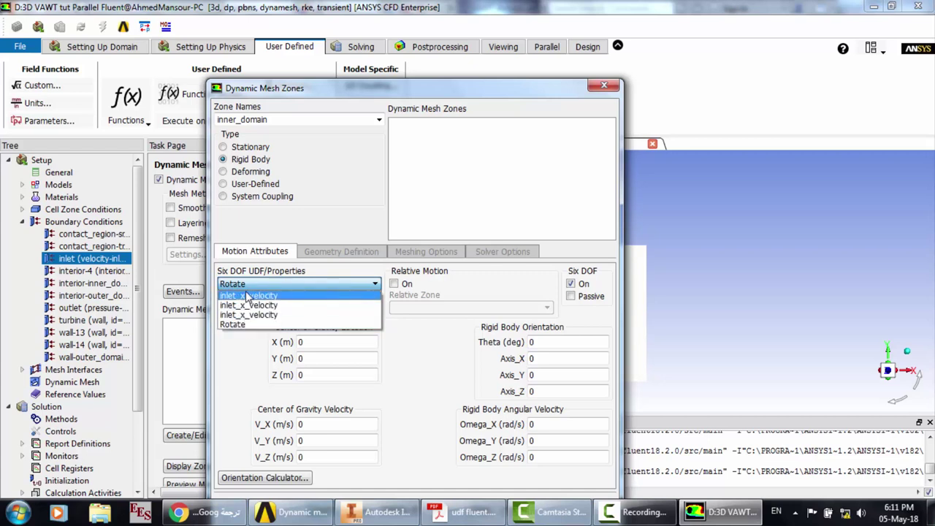
left_click(244, 324)
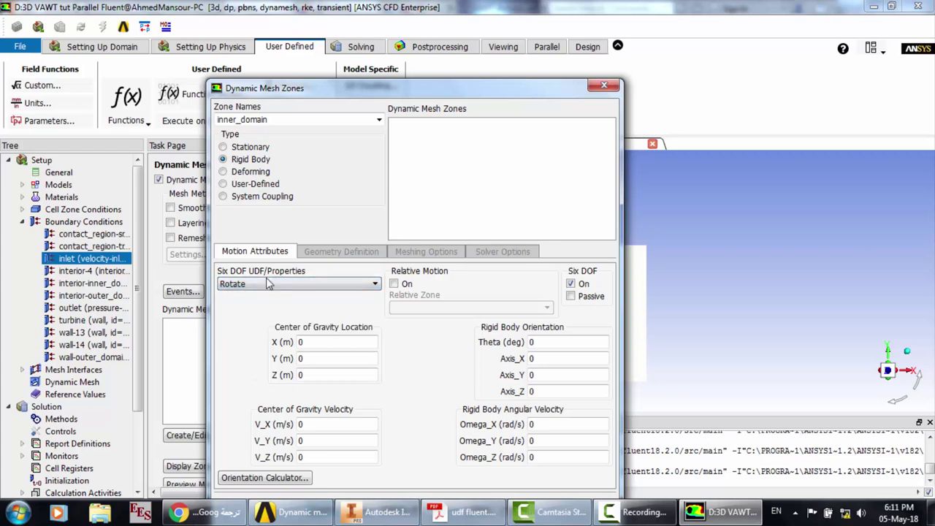
Make the Six DOF motion of the inner_domain zone passive
left_click(570, 296)
Search the computer's files for valve, then return to the dynamic mesh zone settings
left_click(16, 513)
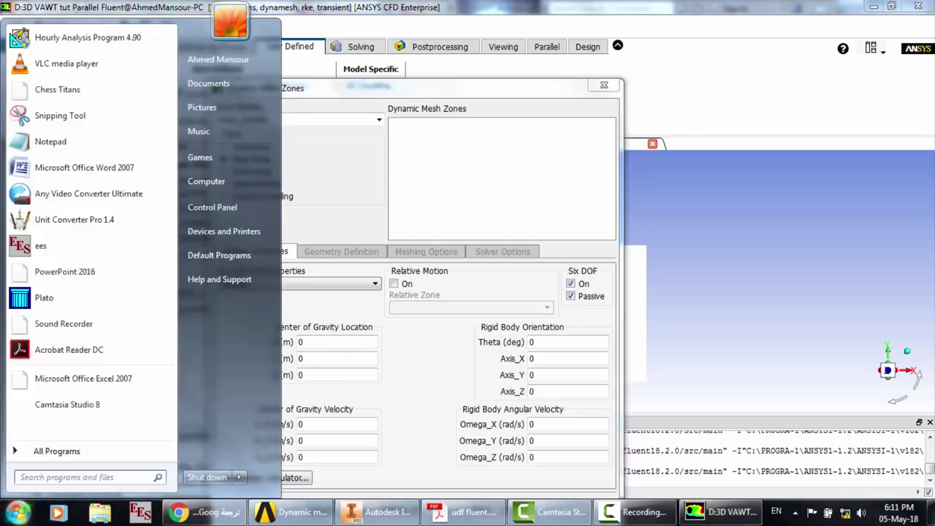
type("valve")
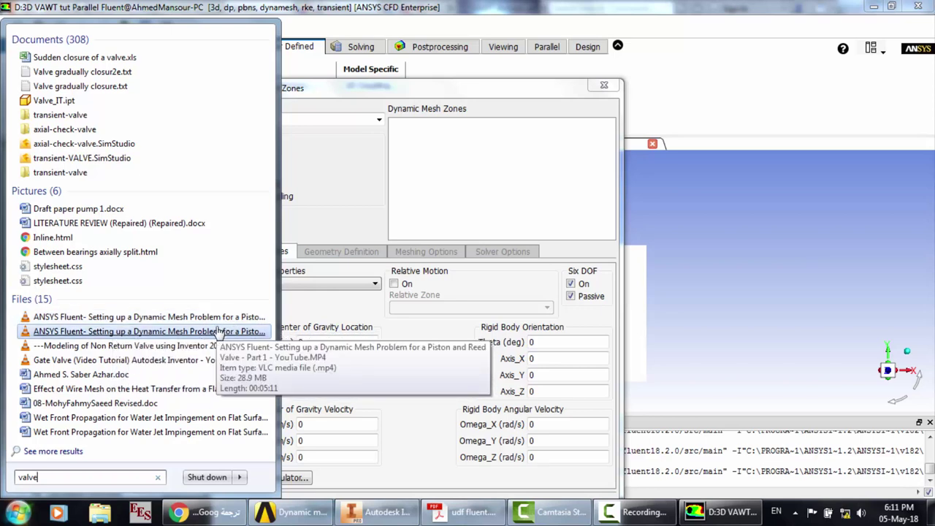
left_click(586, 319)
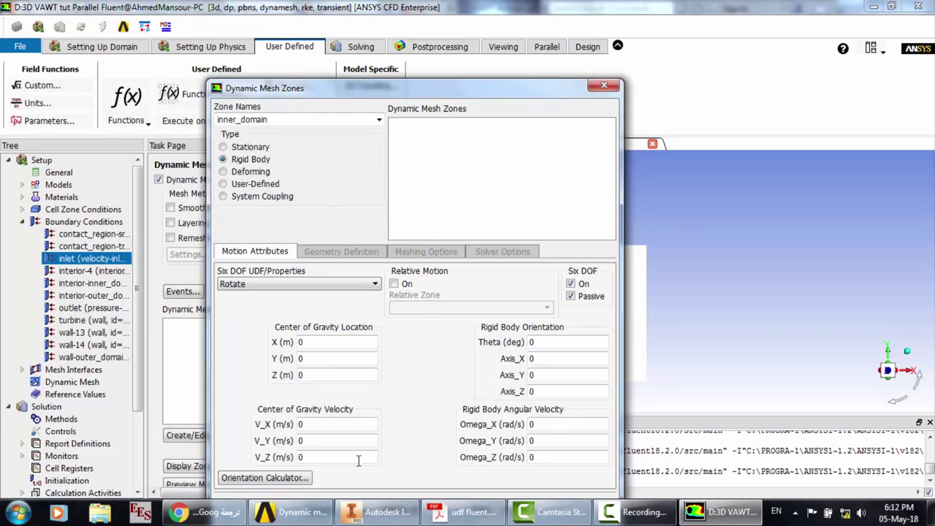
Create the rigid-body dynamic mesh zone for inner_domain
left_click_drag(465, 92, 467, 45)
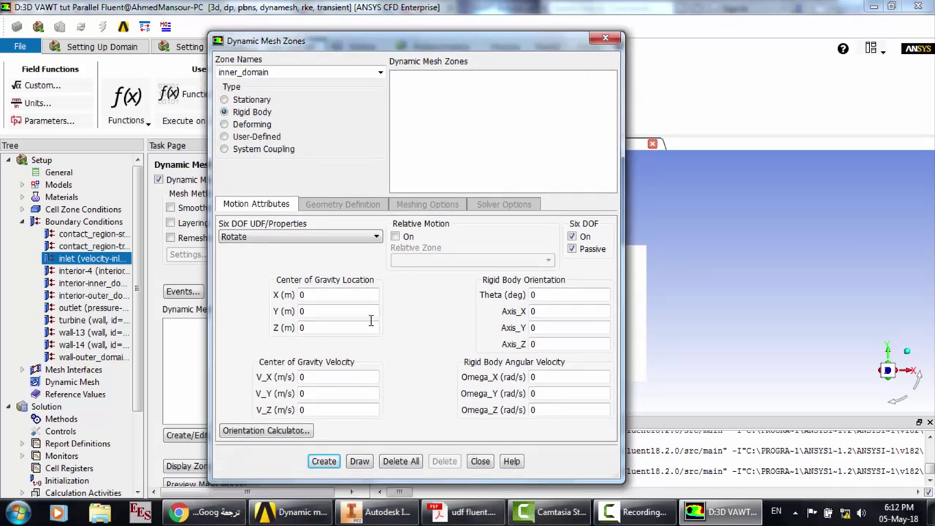
left_click(323, 461)
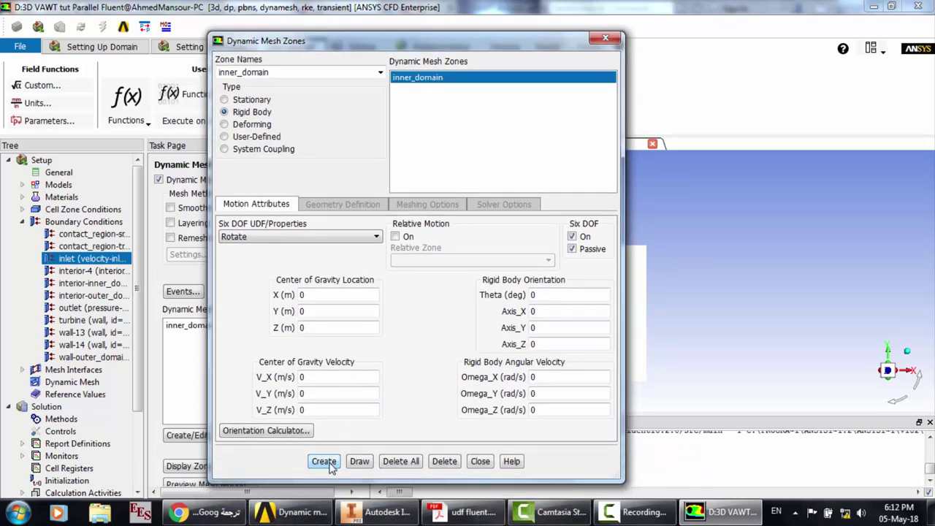
Create a rigid-body zone for turbine with the Rotate properties and passive Six DOF off, consulting the Fluent Theory Guide in Acrobat Reader
left_click(380, 74)
left_click(289, 174)
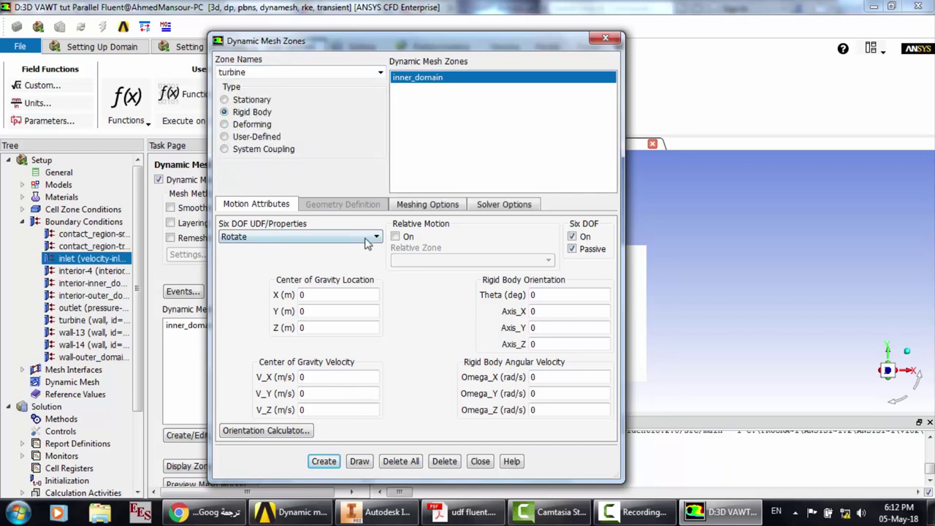
left_click(572, 249)
left_click(455, 515)
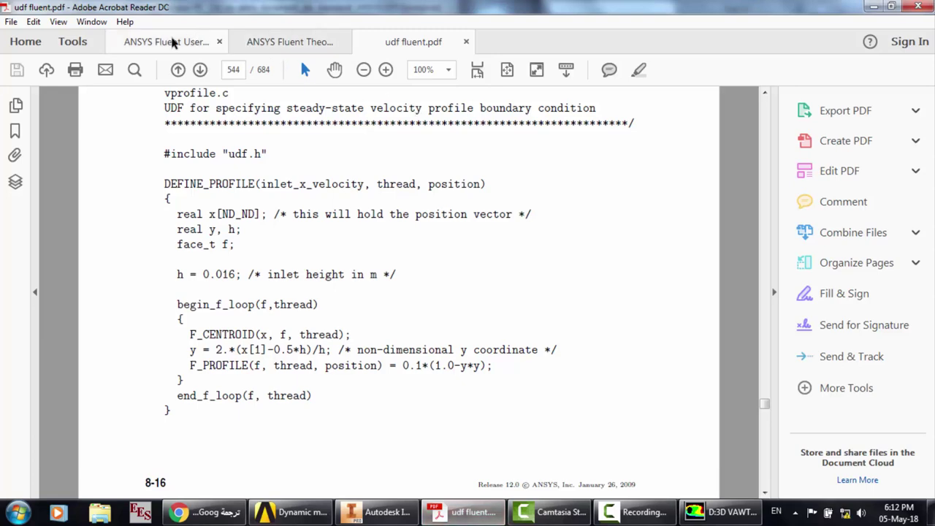
left_click(270, 44)
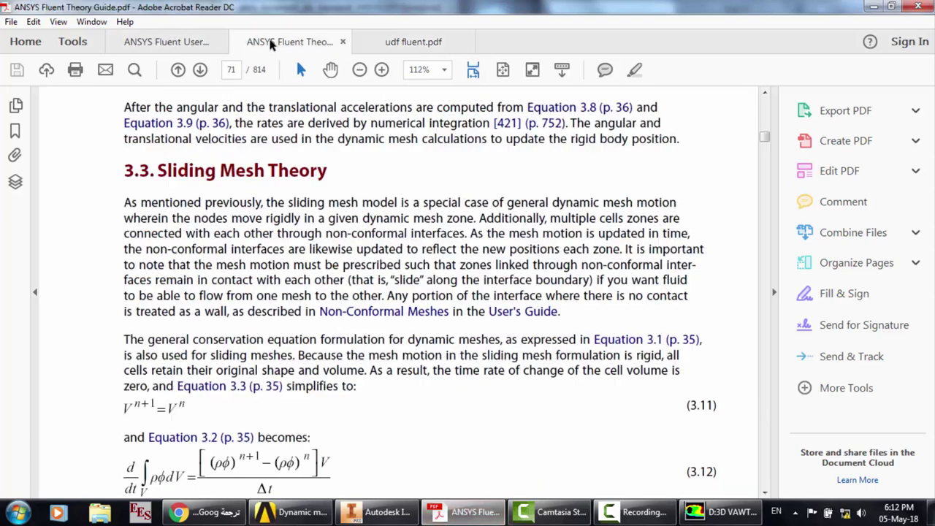
key("alt+Tab")
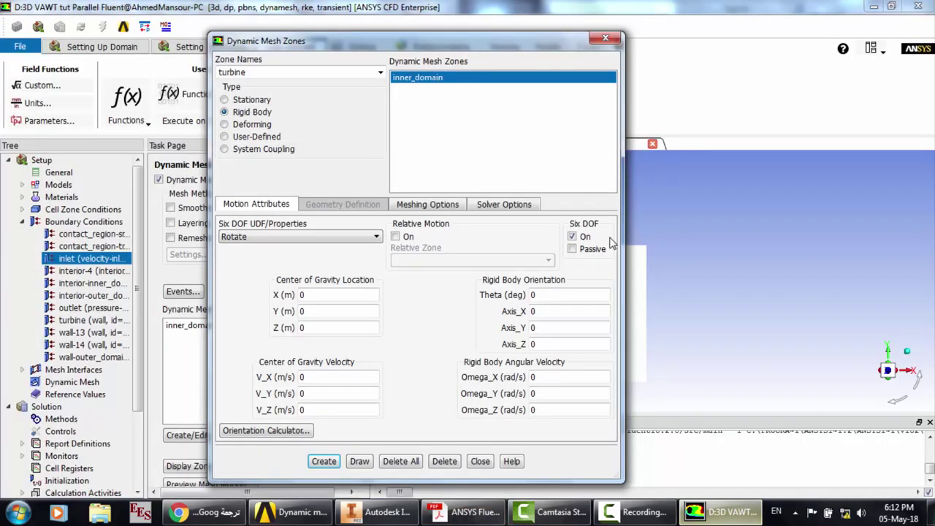
left_click(329, 464)
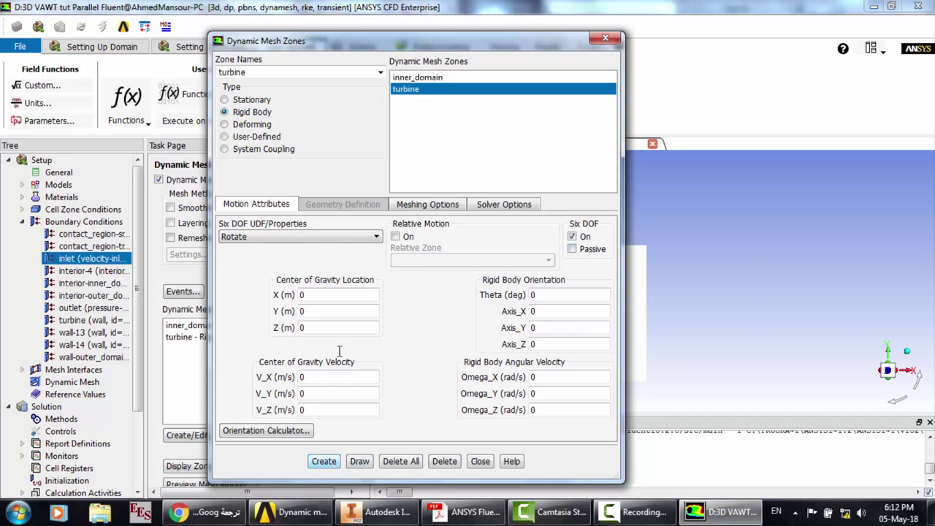
Create a stationary dynamic mesh zone for outer_domain and close the zone definitions
left_click(380, 73)
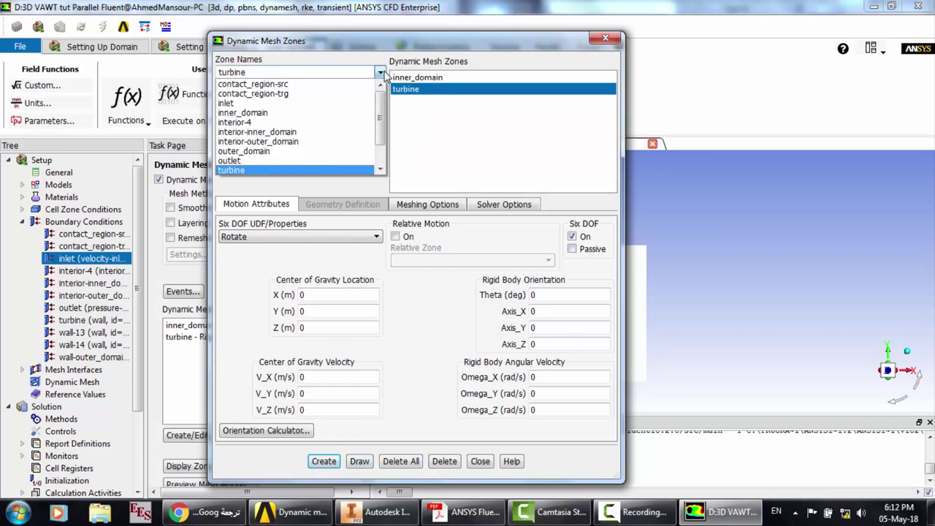
left_click(278, 154)
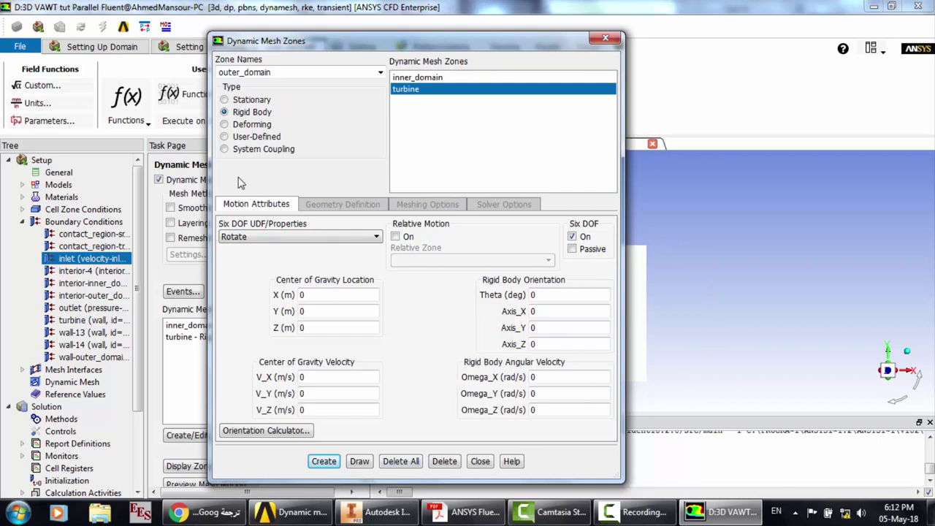
left_click(246, 100)
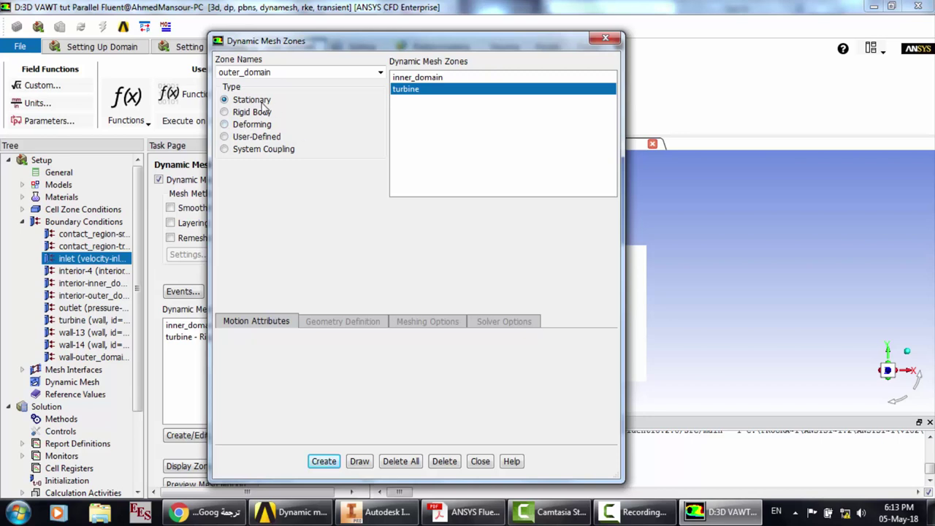
left_click(336, 466)
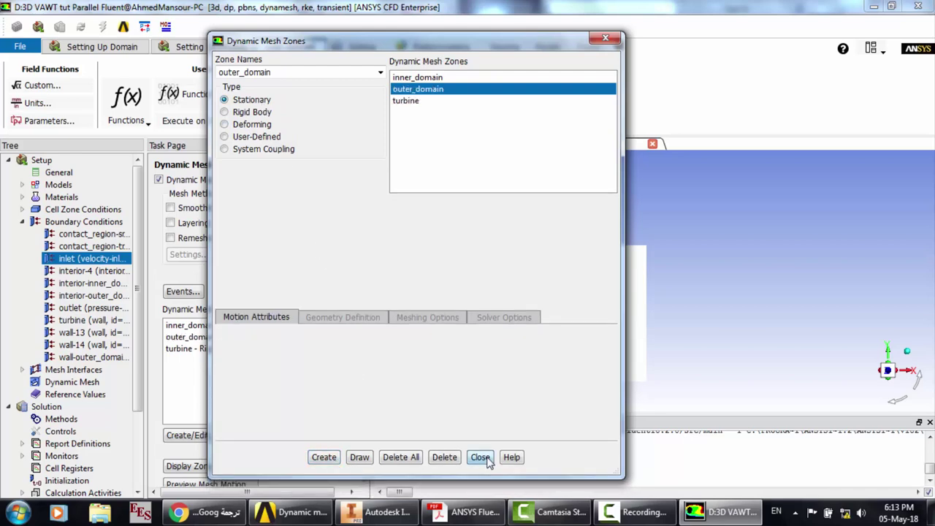
left_click(480, 460)
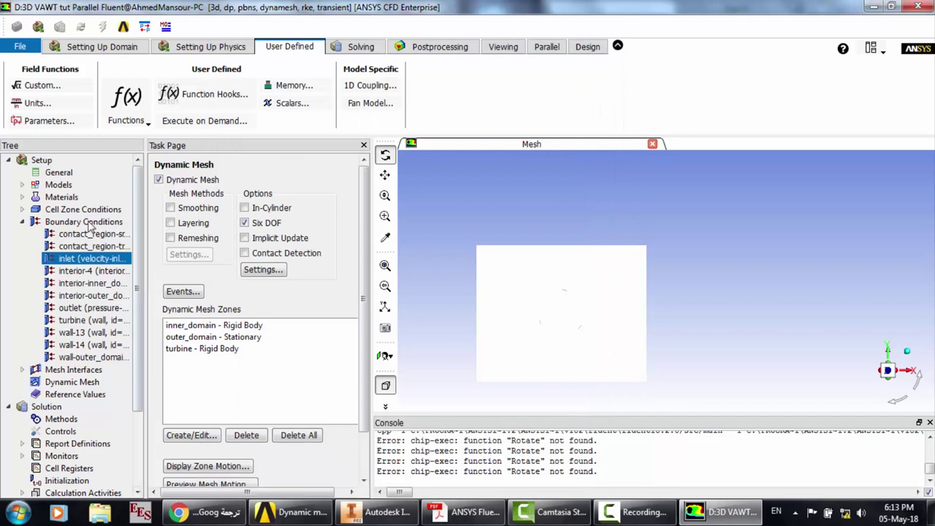
Set the turbulent kinetic energy and dissipation rate schemes to Second Order Upwind and the transient formulation to Second Order Implicit
left_click(22, 223)
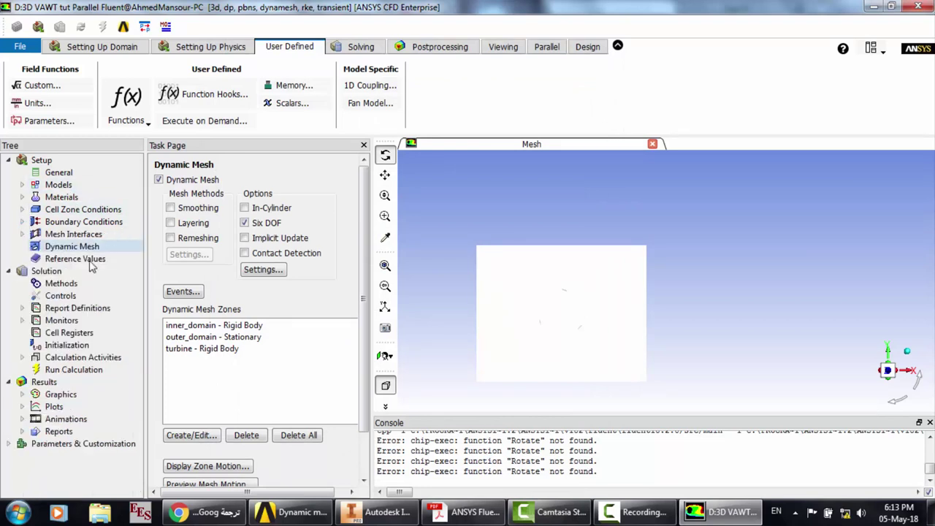
left_click(72, 288)
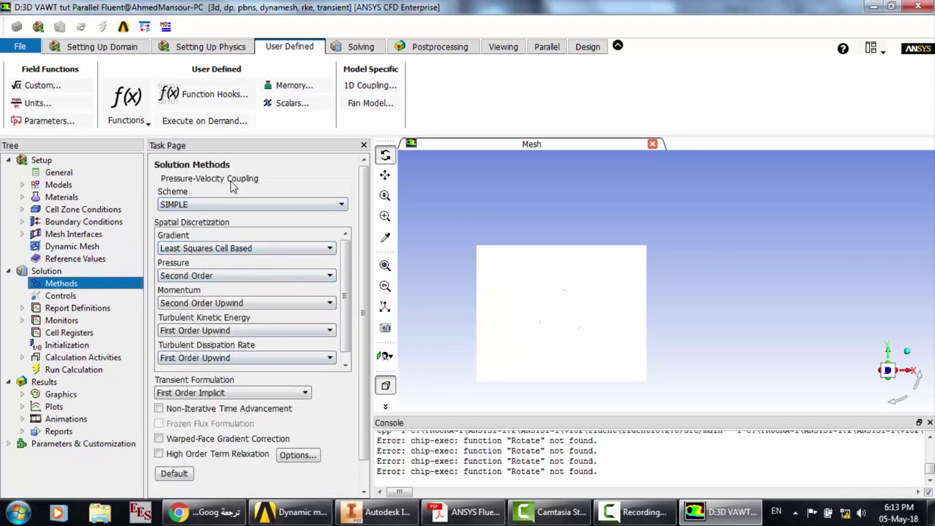
left_click(196, 249)
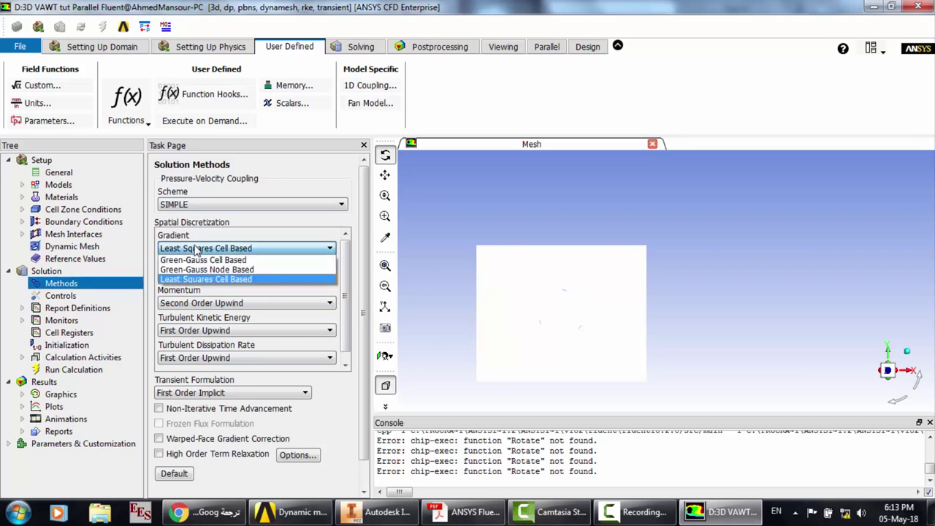
left_click(196, 249)
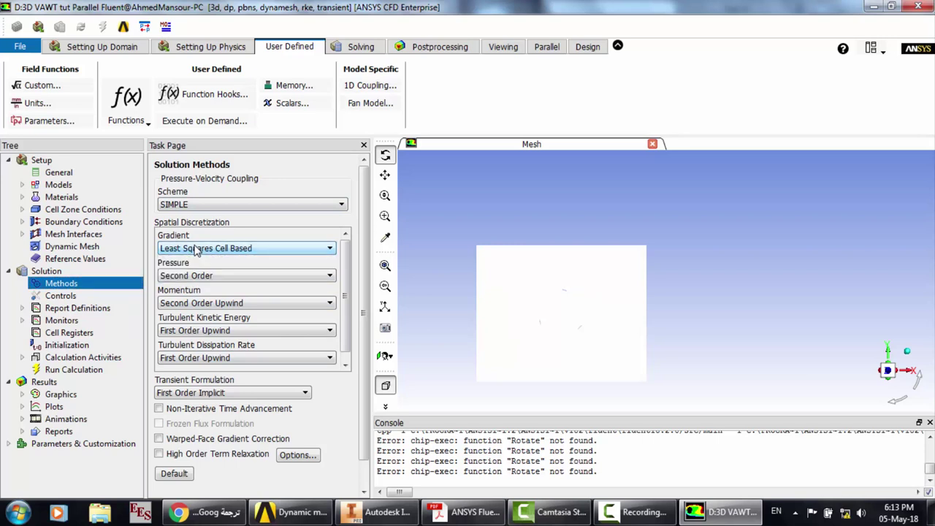
left_click(193, 335)
left_click(184, 353)
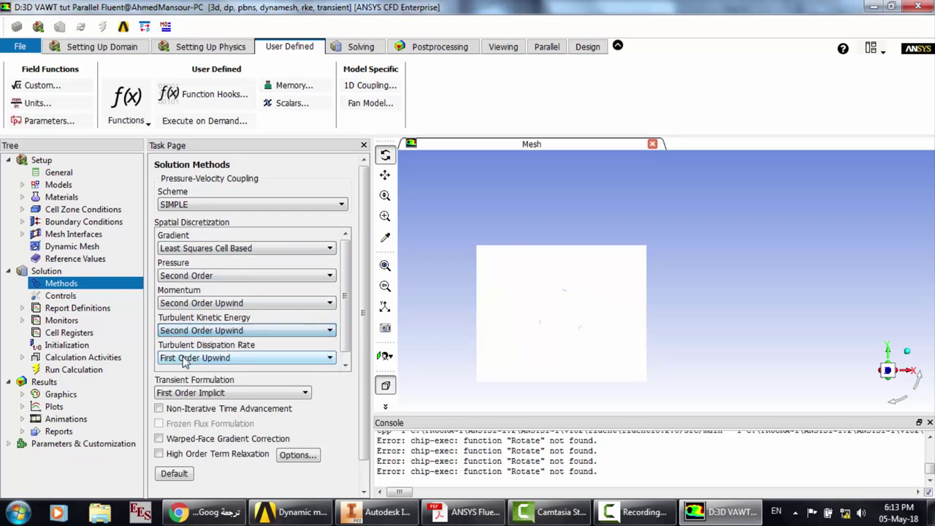
left_click(182, 358)
left_click(178, 379)
left_click(180, 392)
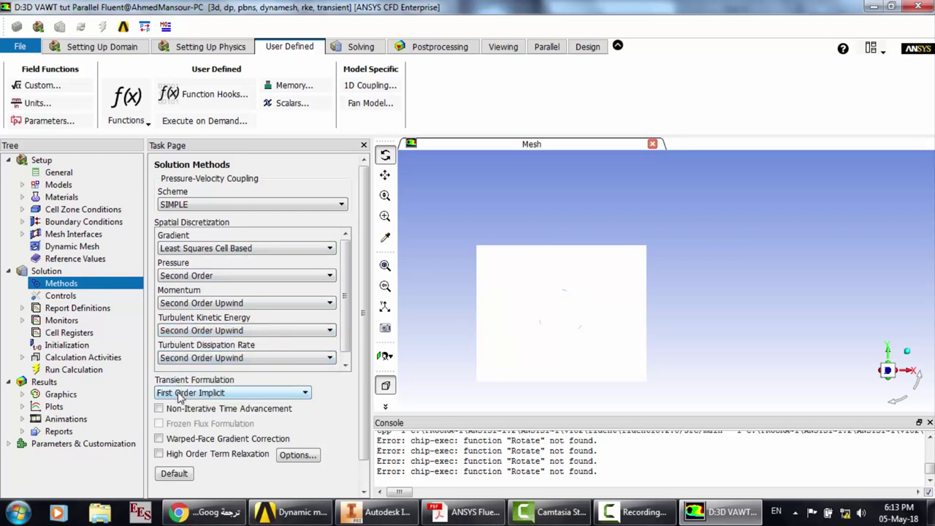
left_click(191, 411)
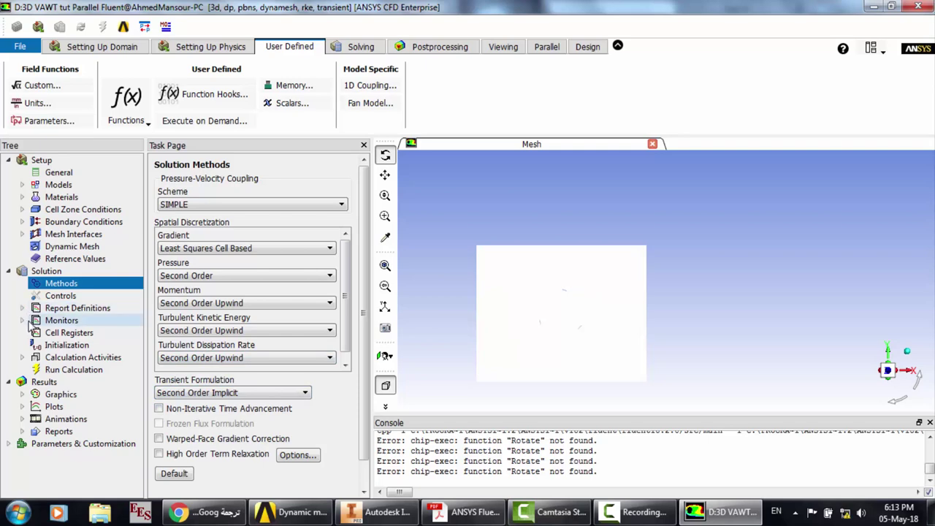
Set the absolute residual criteria for continuity and the x, y and z velocities to 0.00001
left_click(22, 320)
left_click(85, 333)
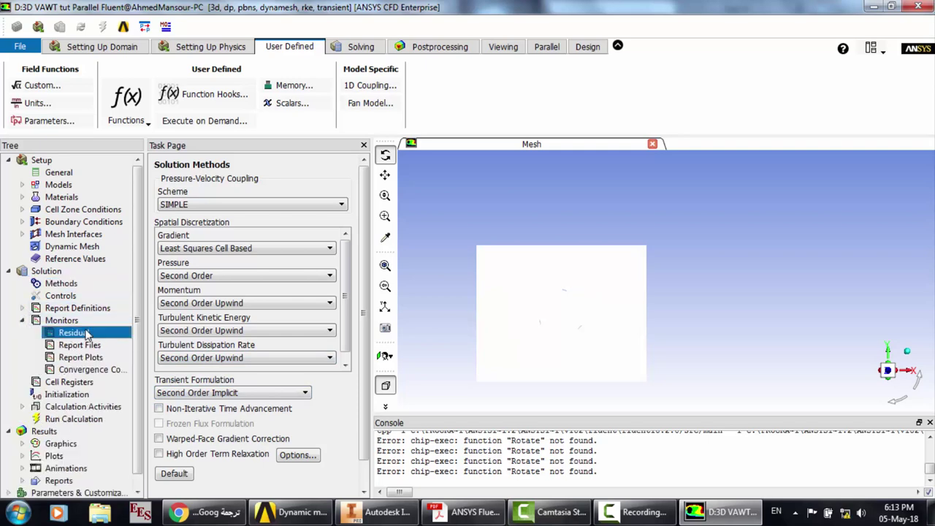
double_click(86, 333)
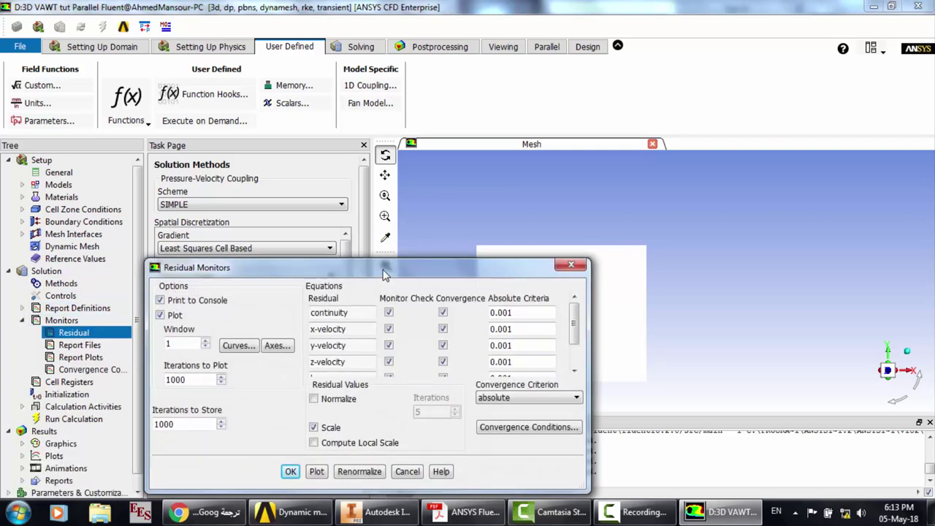
left_click_drag(377, 242, 371, 152)
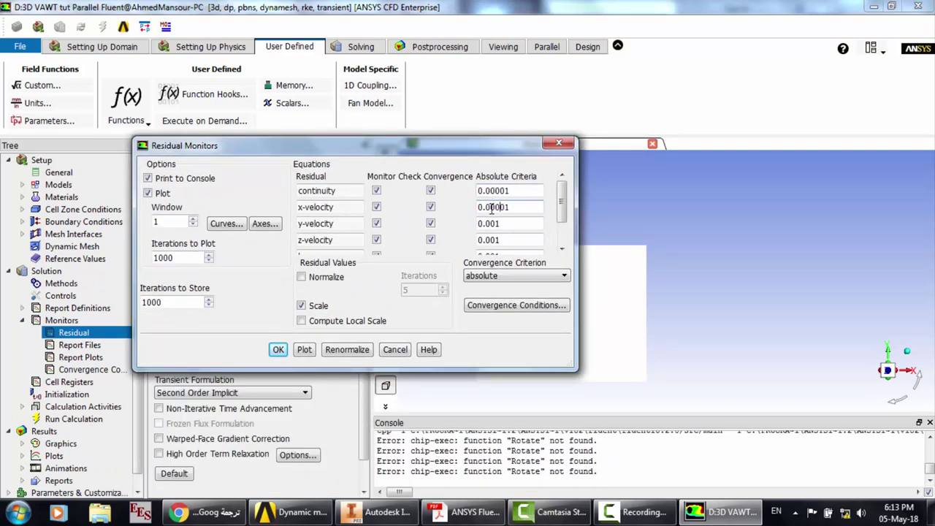
left_click_drag(516, 207, 434, 207)
key("ctrl+c")
left_click_drag(540, 223, 435, 217)
key("BackSpace")
key("ctrl+v")
left_click_drag(523, 234, 429, 230)
key("BackSpace")
key("ctrl+v")
Set the absolute residual criteria for k and epsilon to 0.00001 and accept the residual monitor settings
scroll(475, 223, "down", 1)
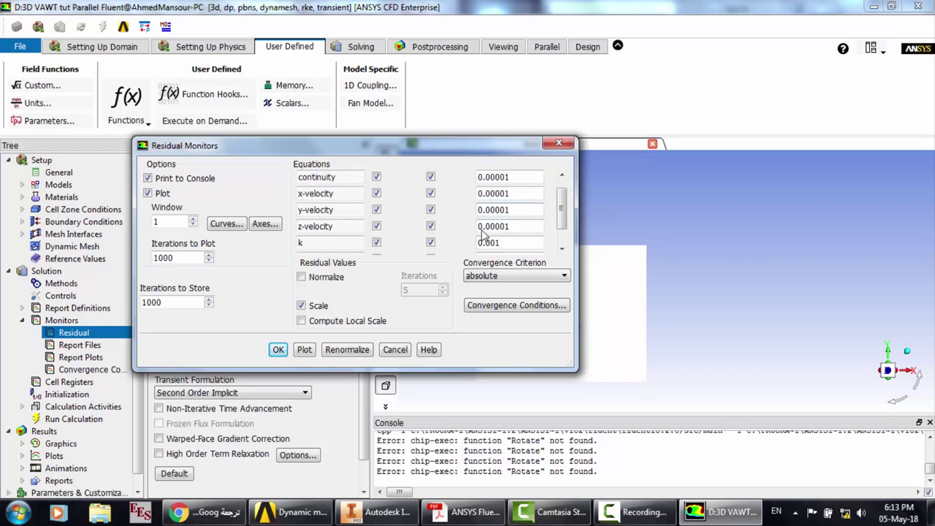
left_click_drag(526, 217, 406, 212)
key("BackSpace")
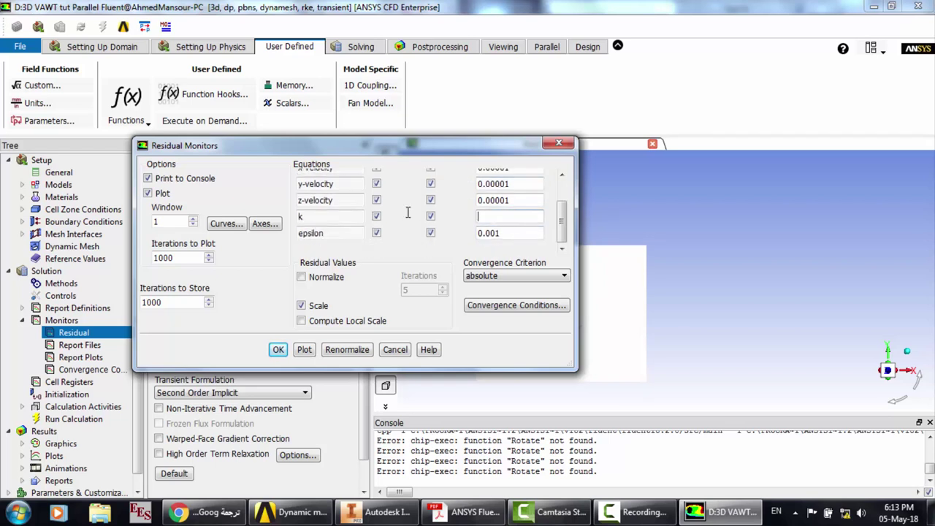
key("ctrl+v")
left_click_drag(505, 232, 444, 228)
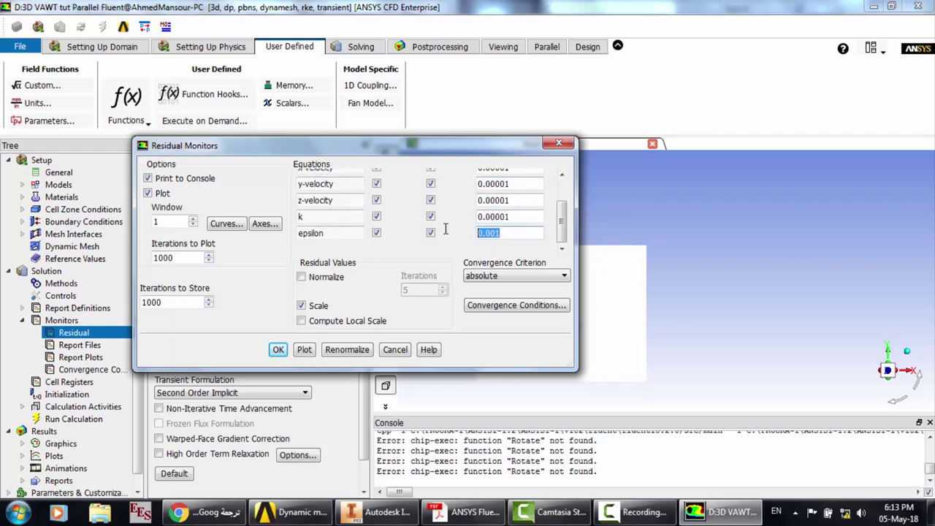
key("BackSpace")
key("ctrl+v")
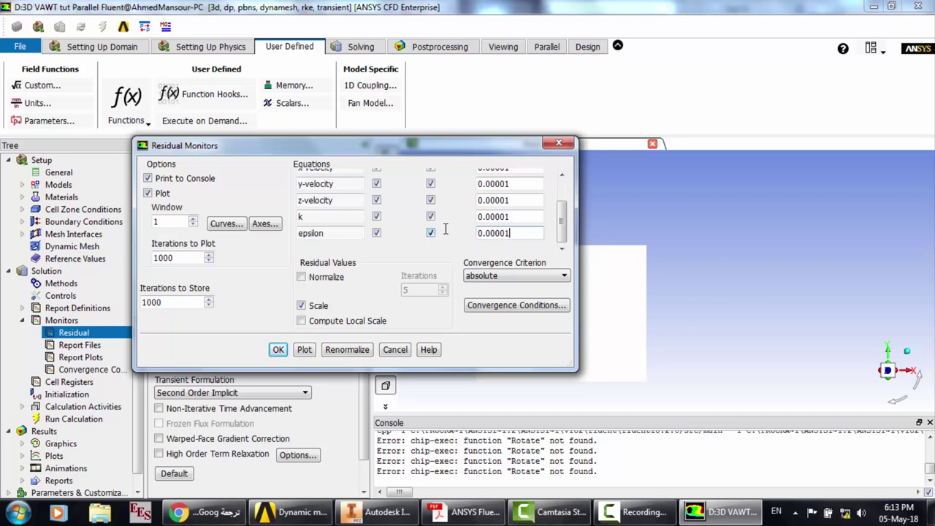
left_click(278, 349)
Start a new report file and open a new Area-Weighted Average surface report definition in it
double_click(100, 347)
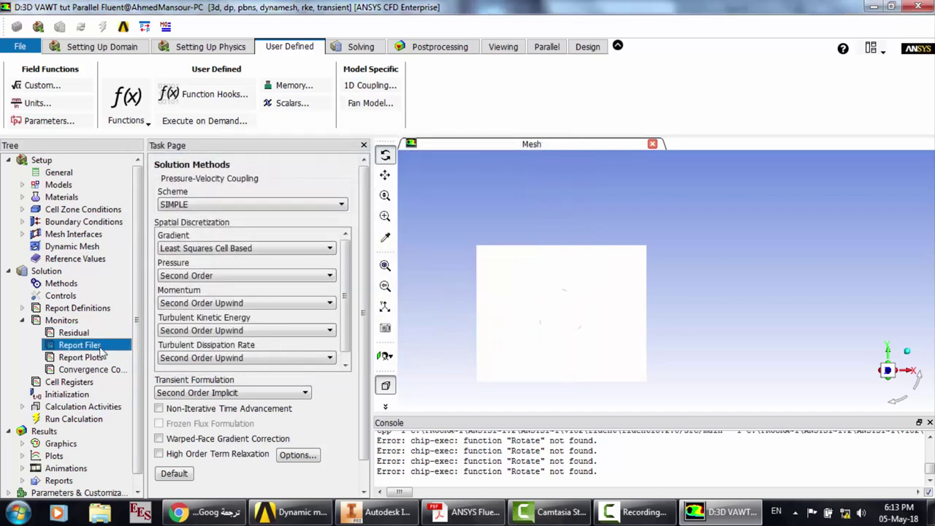
left_click_drag(372, 269, 404, 111)
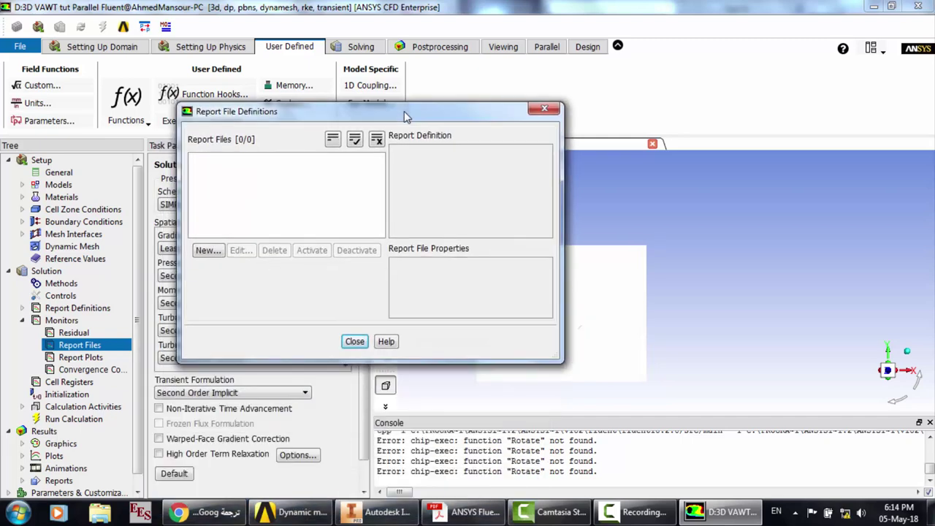
left_click(205, 250)
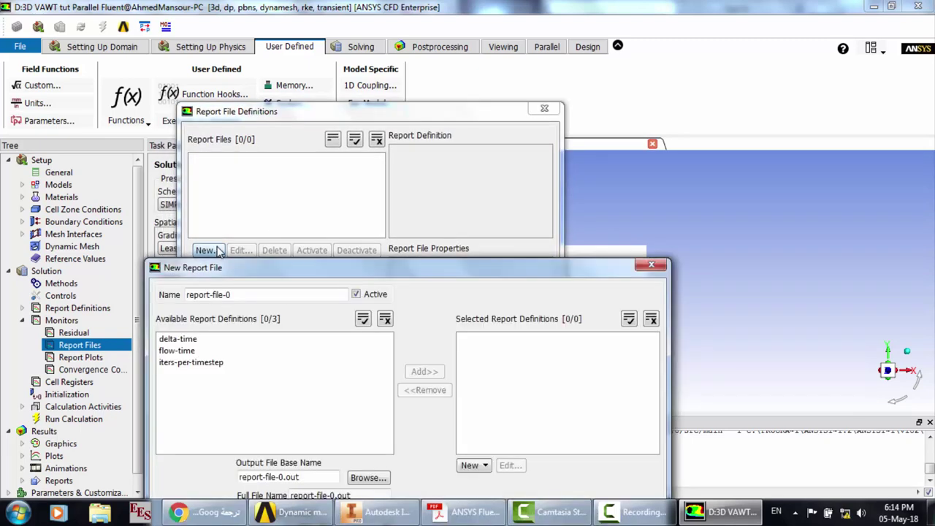
left_click_drag(339, 270, 328, 127)
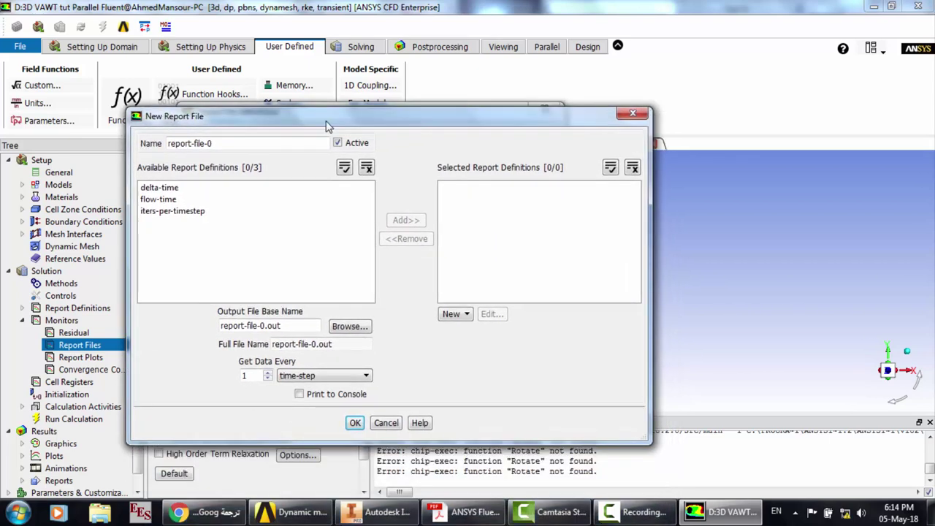
left_click(456, 314)
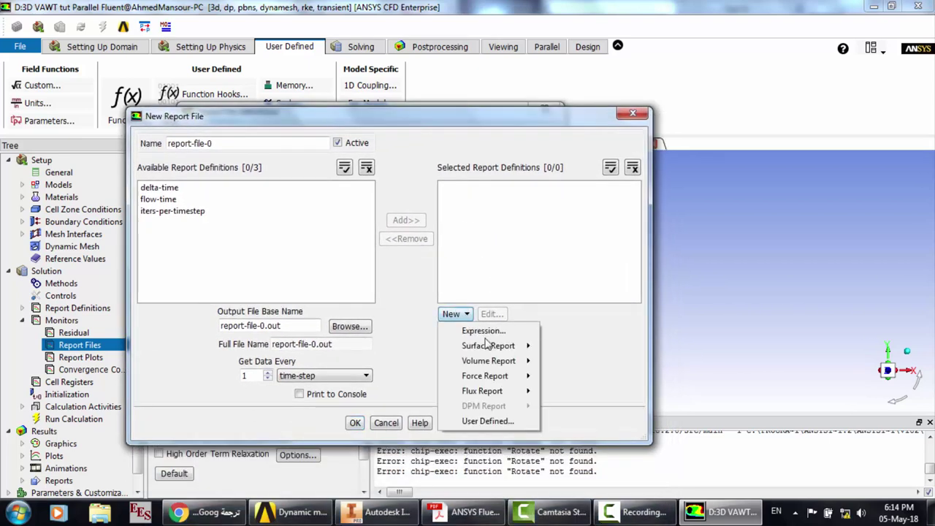
mouse_move(490, 349)
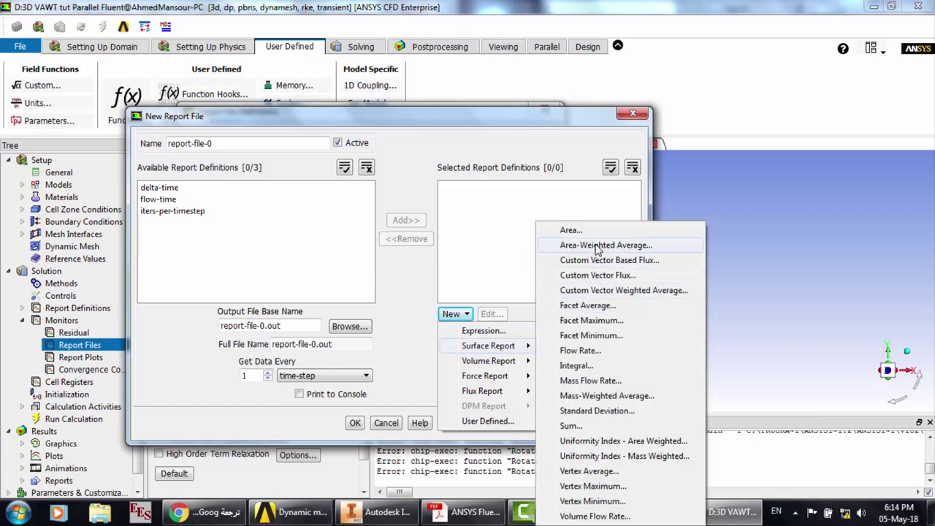
left_click(597, 246)
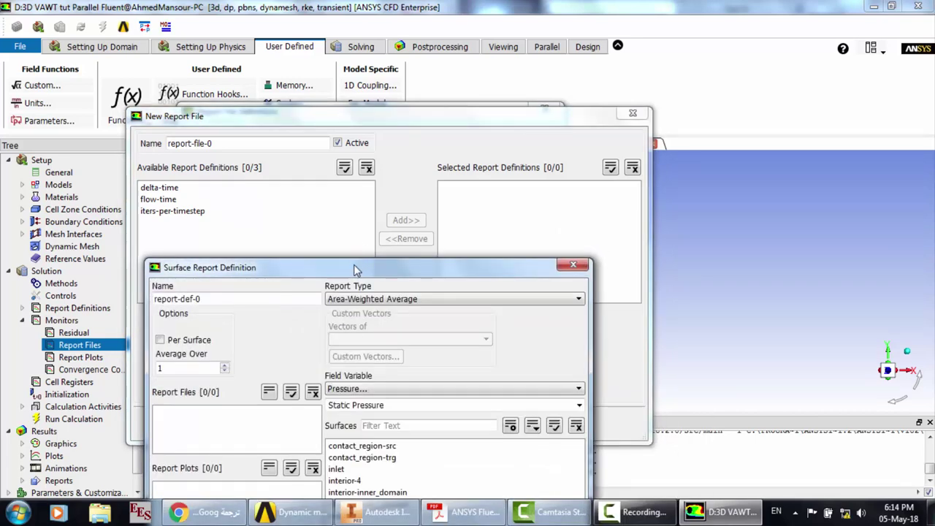
left_click_drag(356, 270, 369, 115)
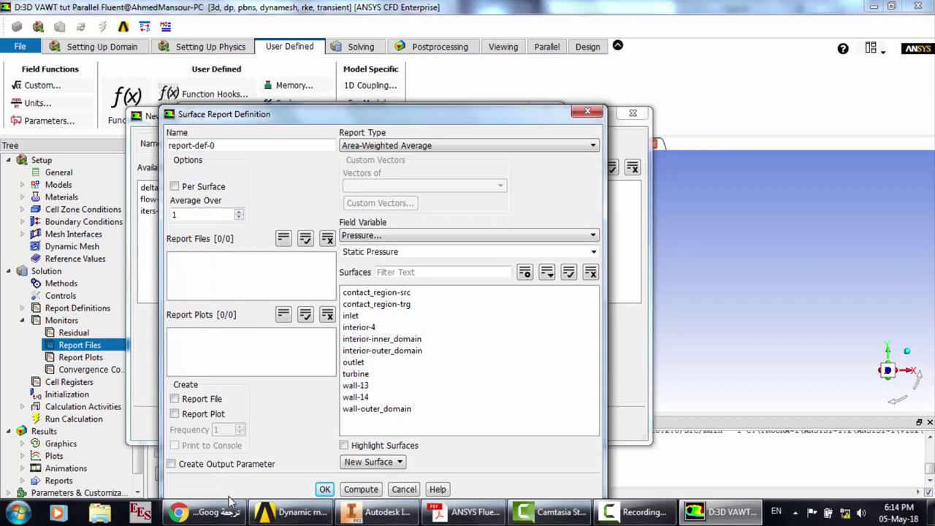
Switch to Chrome and search Google in a new tab for "tangential velocity and omega"
left_click(219, 512)
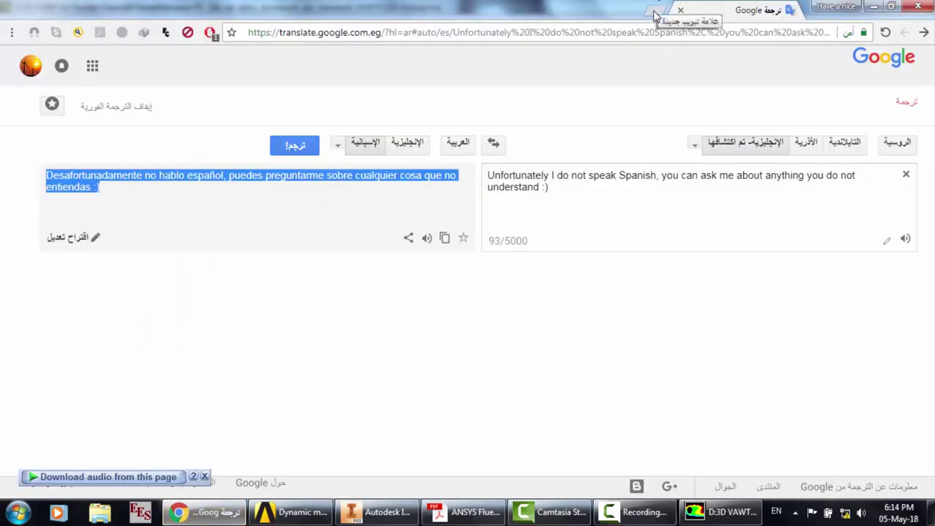
left_click(655, 14)
type("google.com.eg")
key("Return")
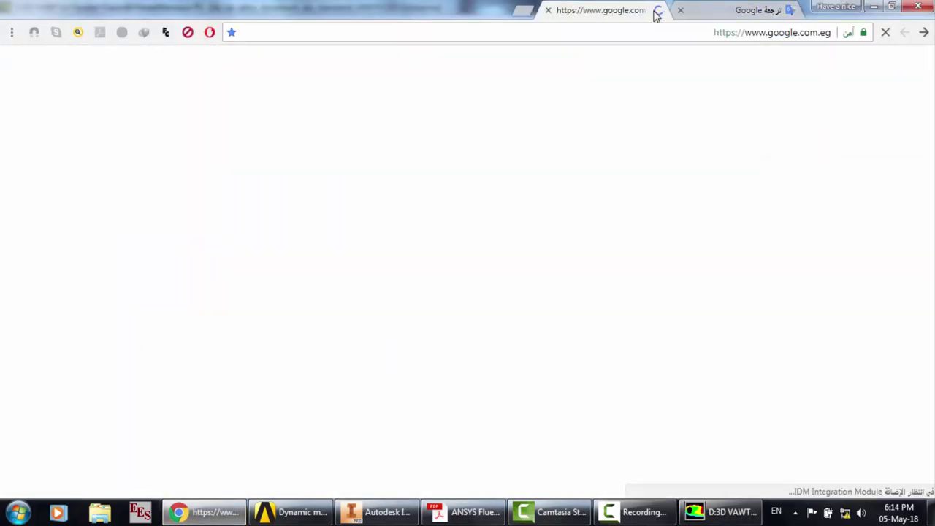
type("tan")
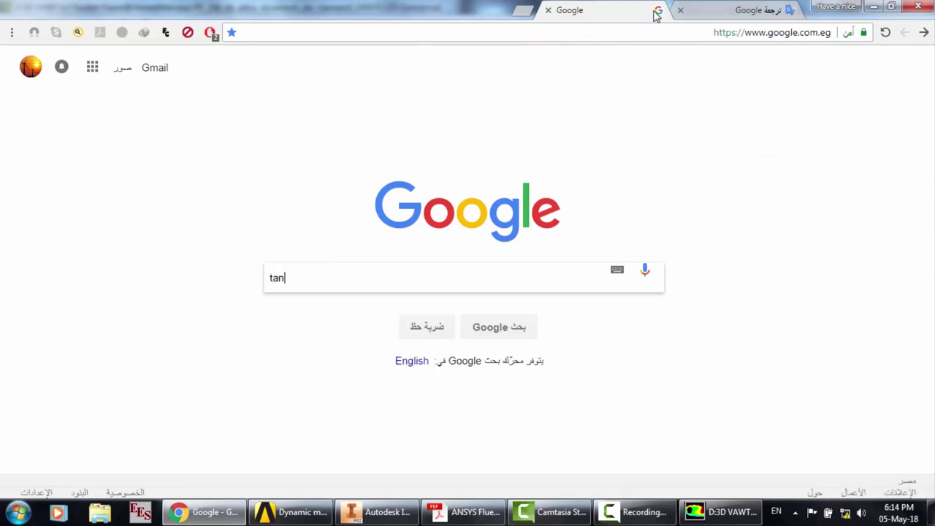
type("gential ve")
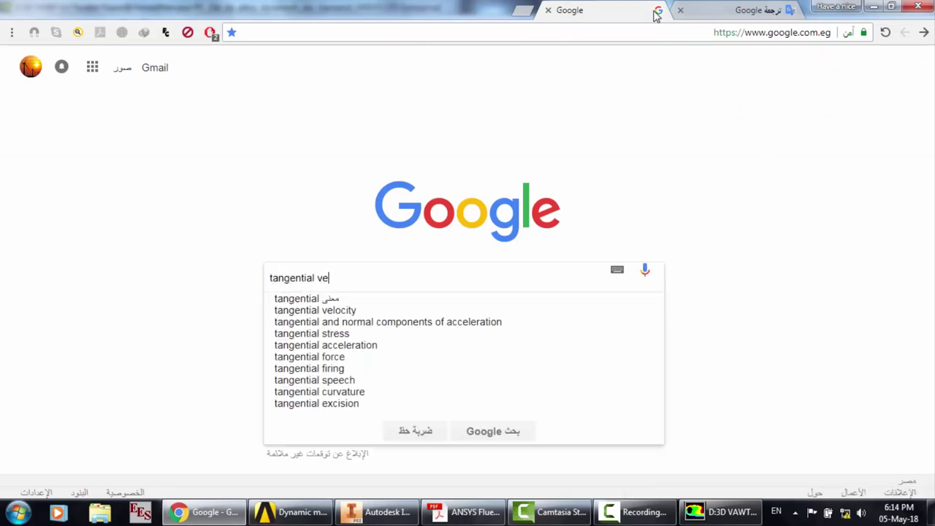
type("locity a")
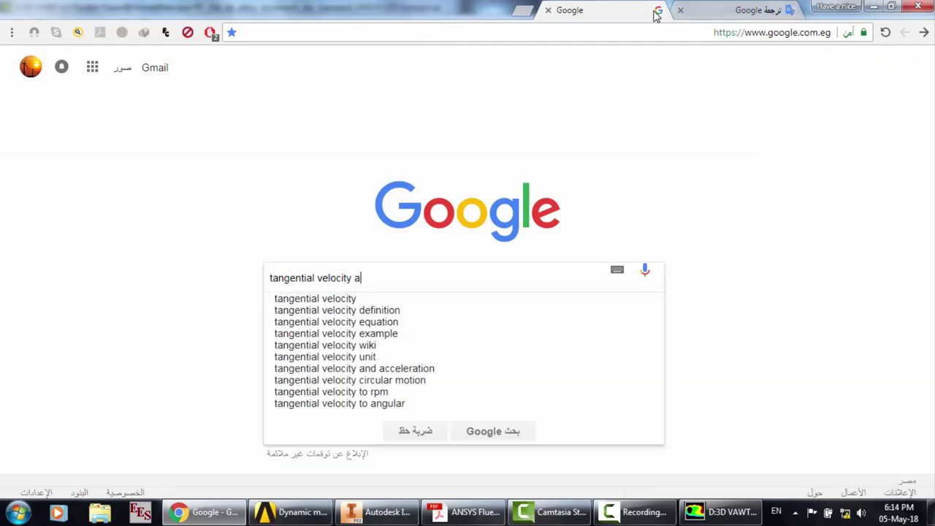
type("nd omeg")
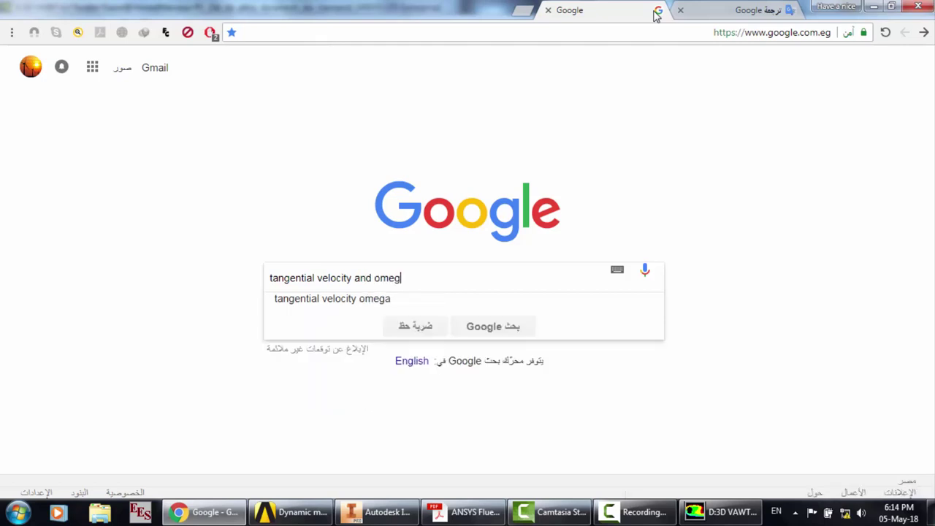
type("a")
key("Return")
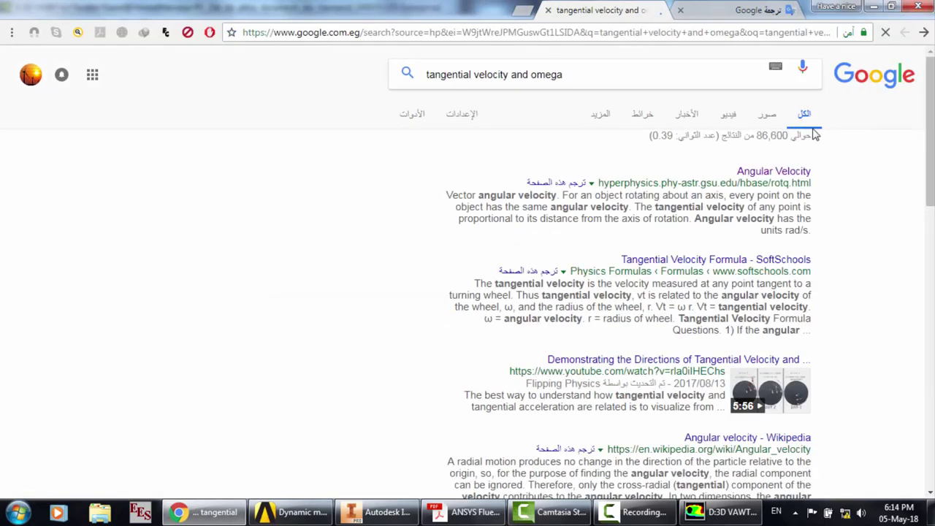
Open the HyperPhysics Angular Velocity result and read how angular velocity relates to tangential velocity and radius
left_click(768, 173)
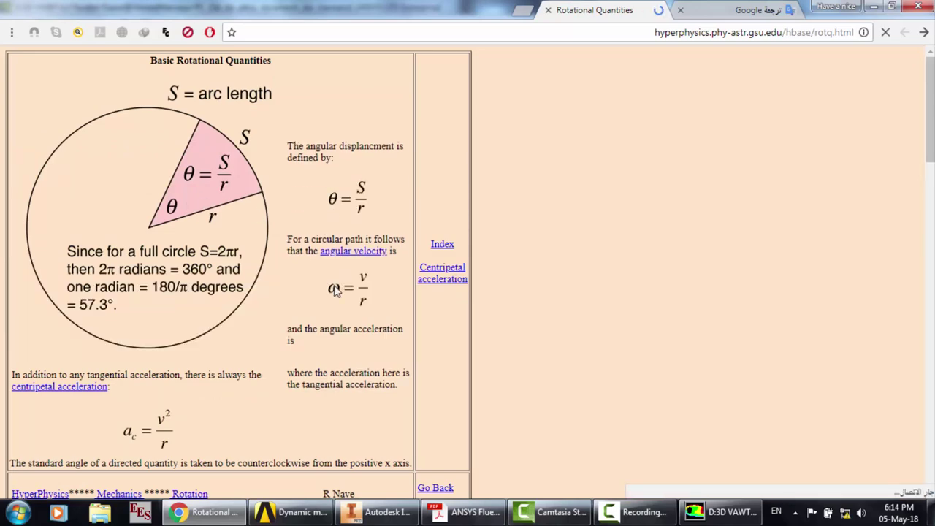
scroll(334, 289, "down", 5)
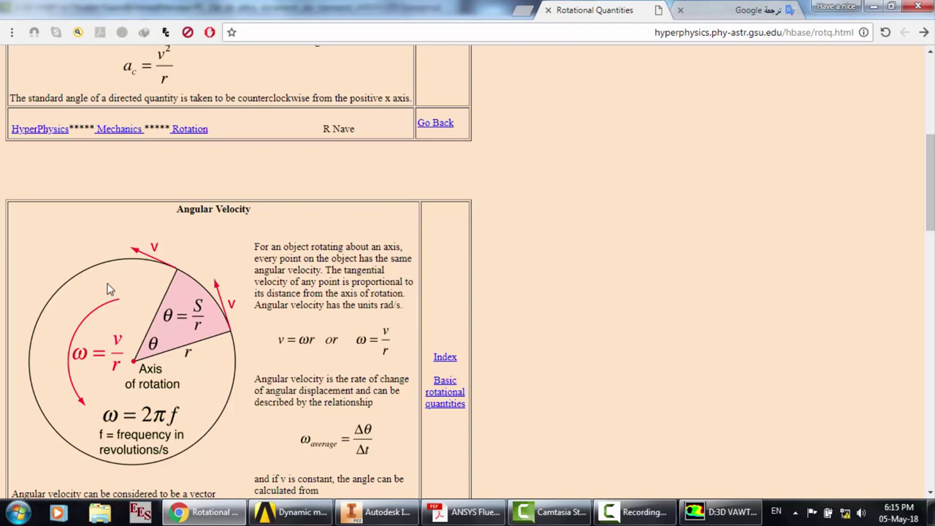
scroll(205, 286, "down", 1)
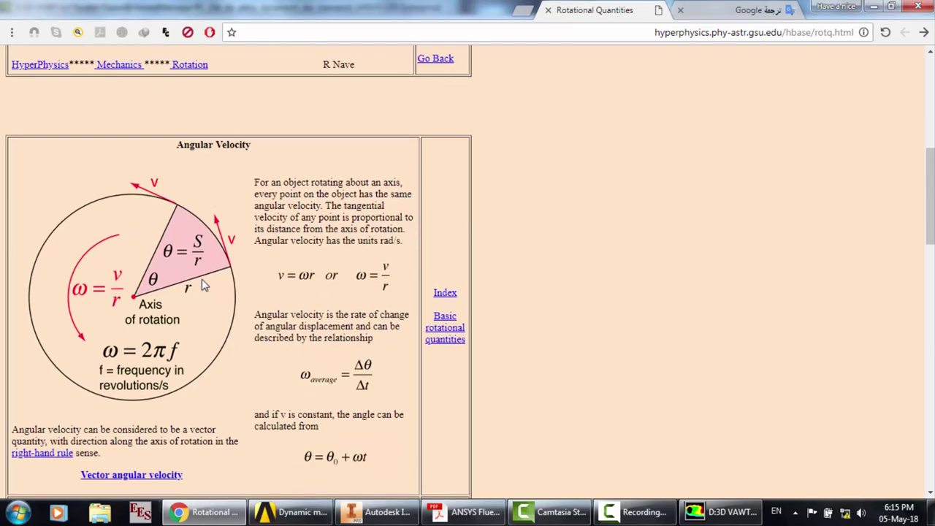
scroll(204, 286, "down", 1)
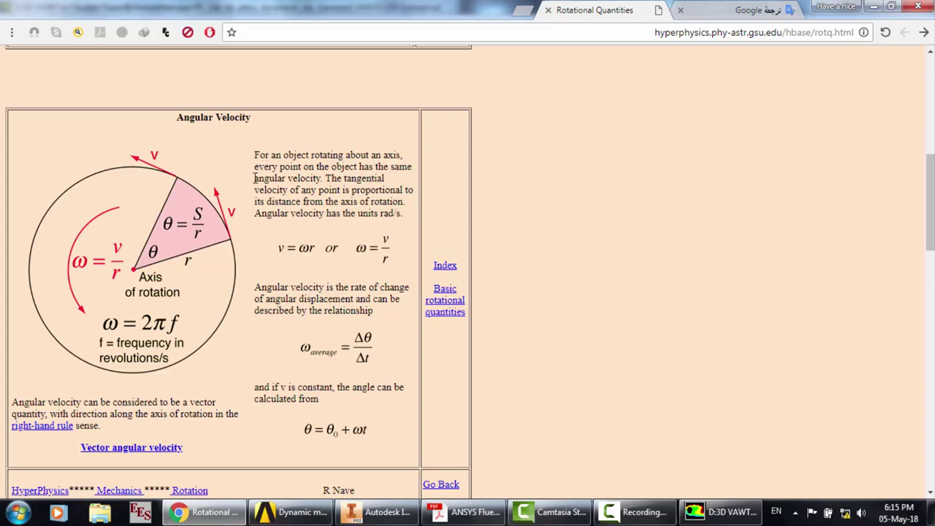
left_click_drag(254, 178, 329, 179)
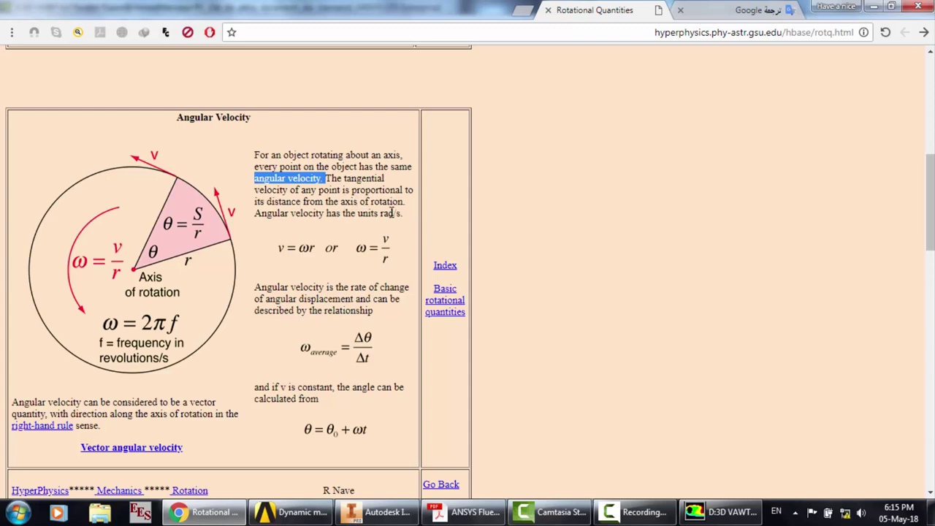
left_click(307, 226)
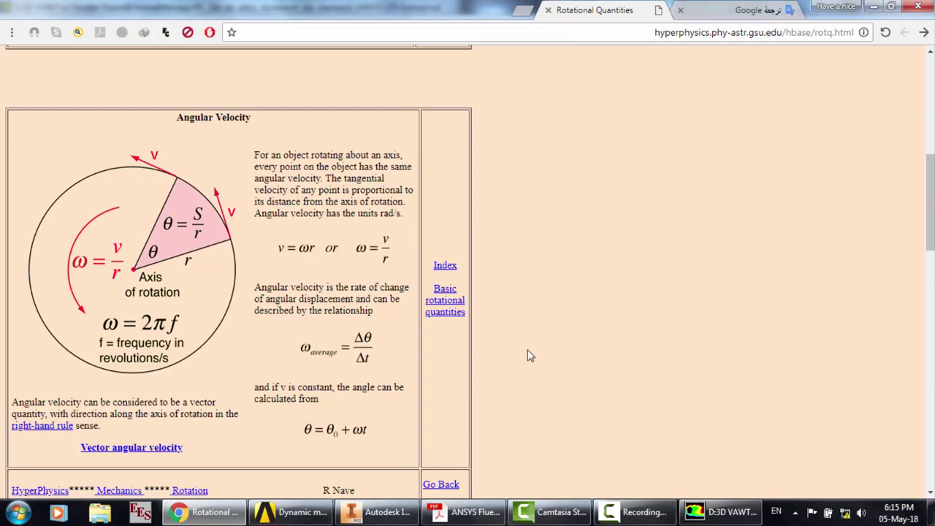
Return to Fluent and set the surface report's field variable to Tangential Velocity on the turbine surface
left_click(698, 511)
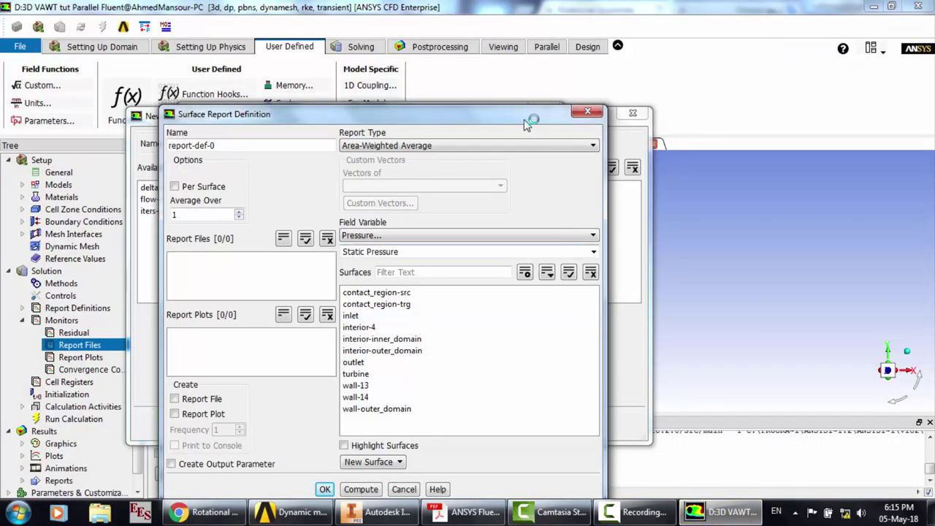
left_click(553, 235)
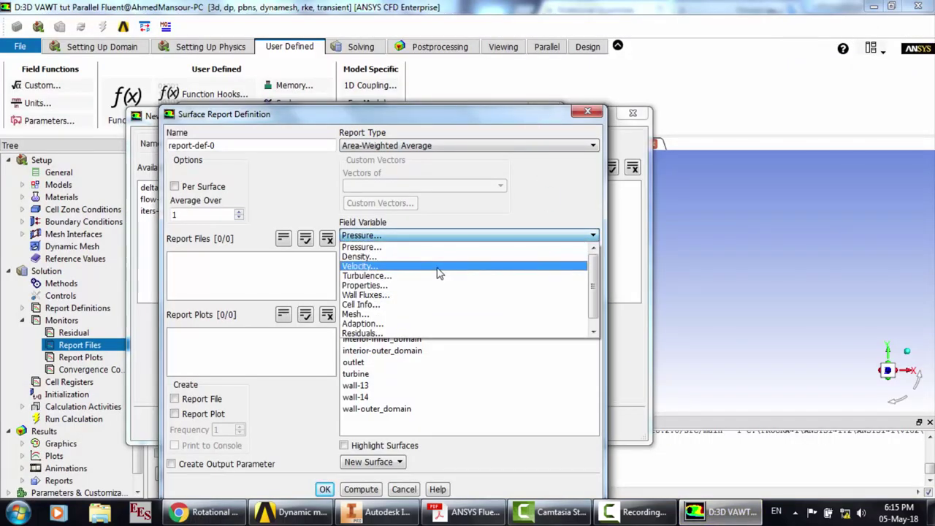
left_click(436, 266)
left_click(593, 252)
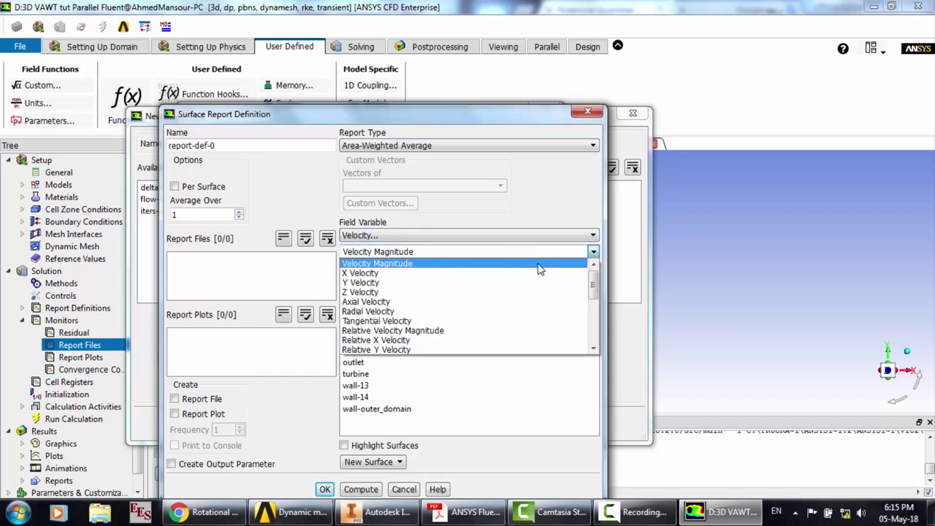
left_click(422, 320)
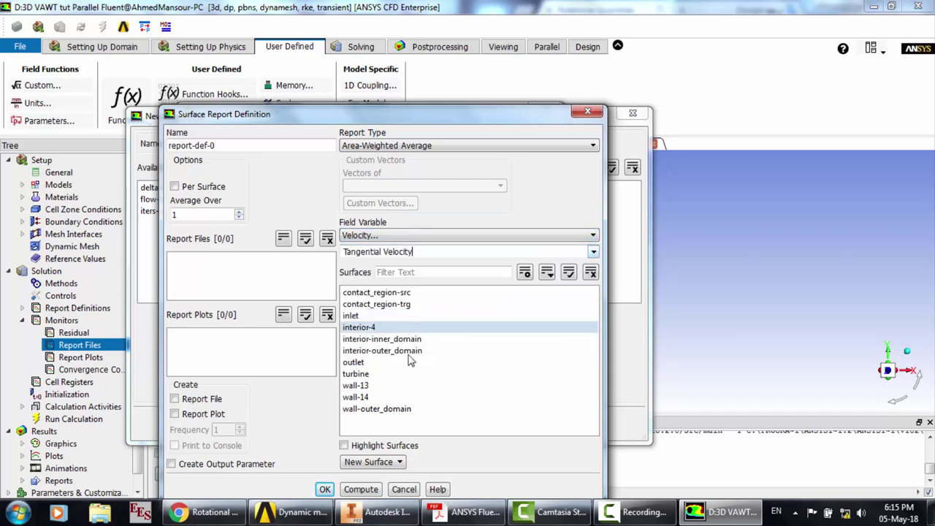
left_click(369, 374)
Enable the report file, report plot and console printing for the surface report definition and accept it
left_click_drag(444, 111, 446, 32)
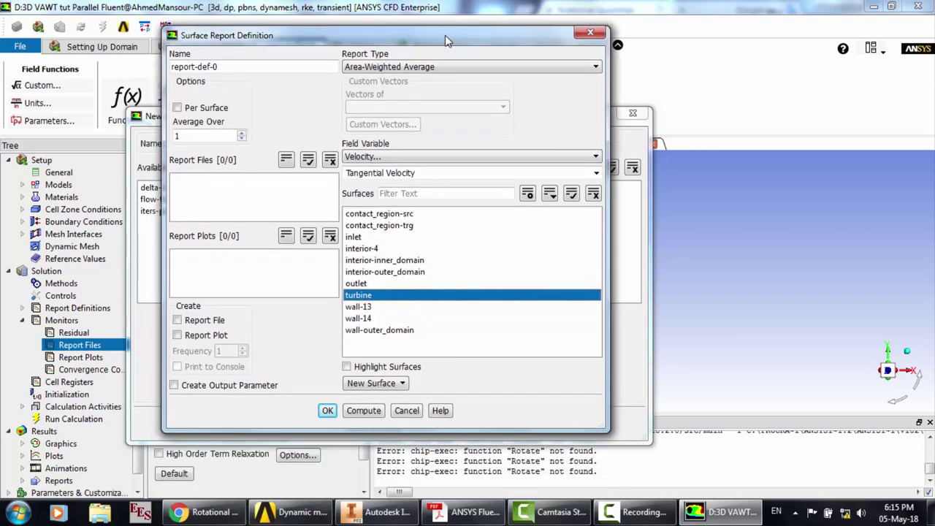
left_click(197, 323)
left_click(191, 339)
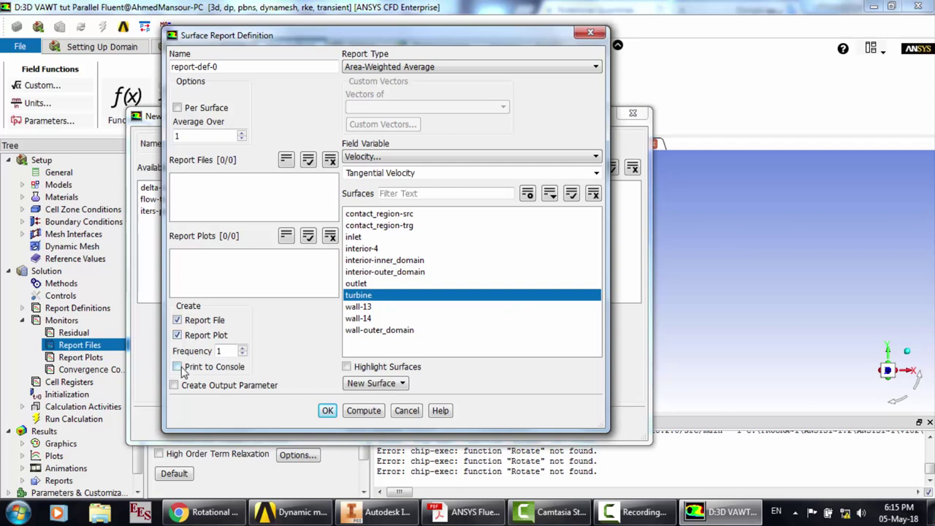
left_click(326, 411)
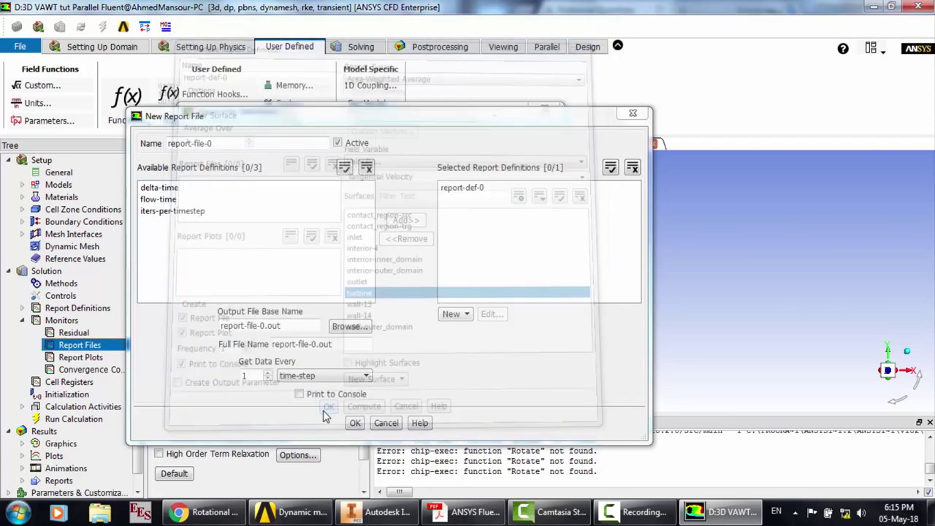
Create an expression report definition that divides report-def-0 by 1.75
left_click(451, 314)
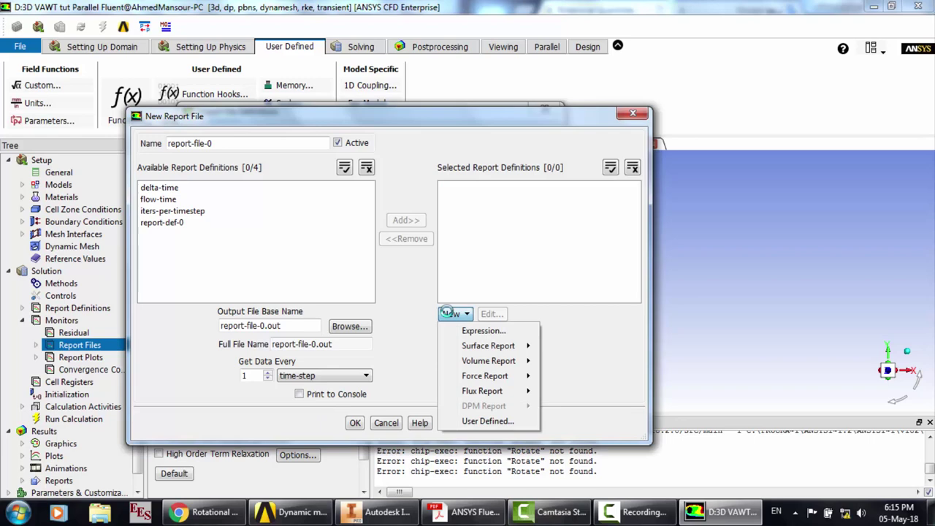
left_click(484, 331)
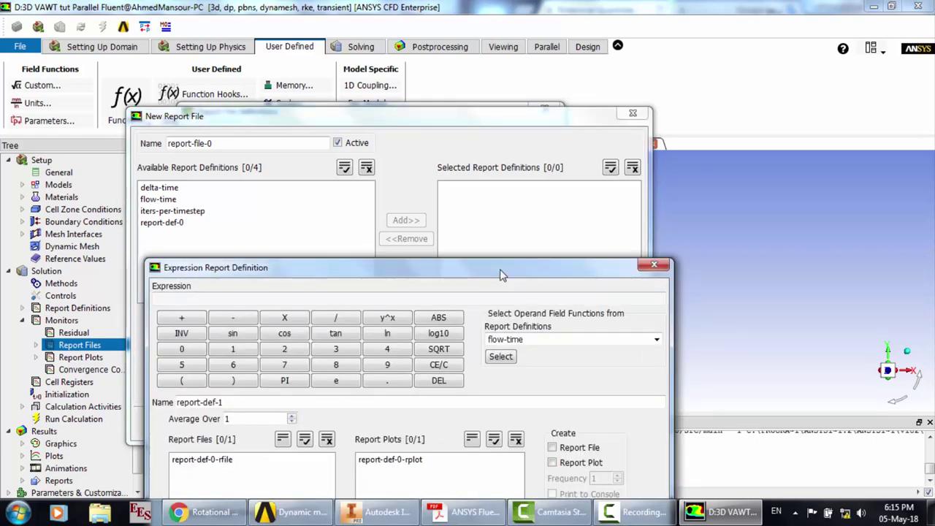
left_click_drag(501, 274, 485, 180)
left_click(640, 248)
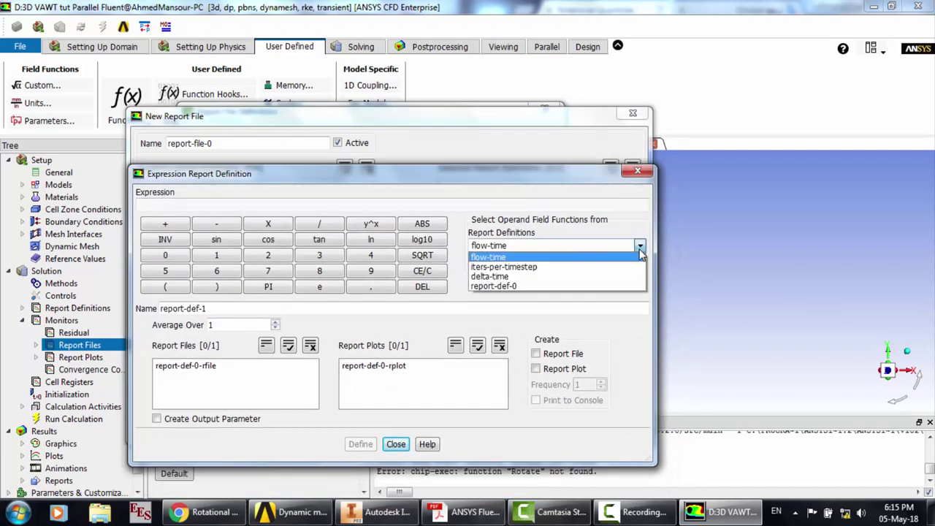
left_click(517, 286)
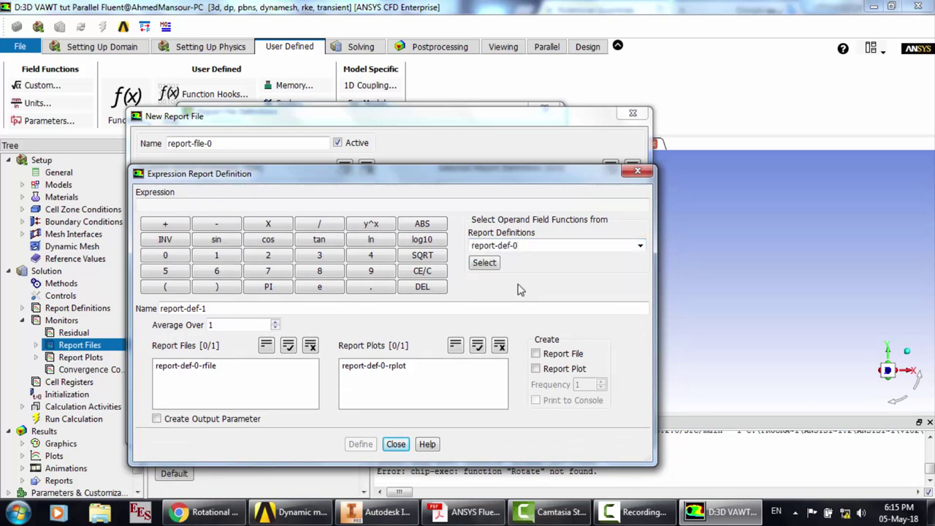
left_click(484, 265)
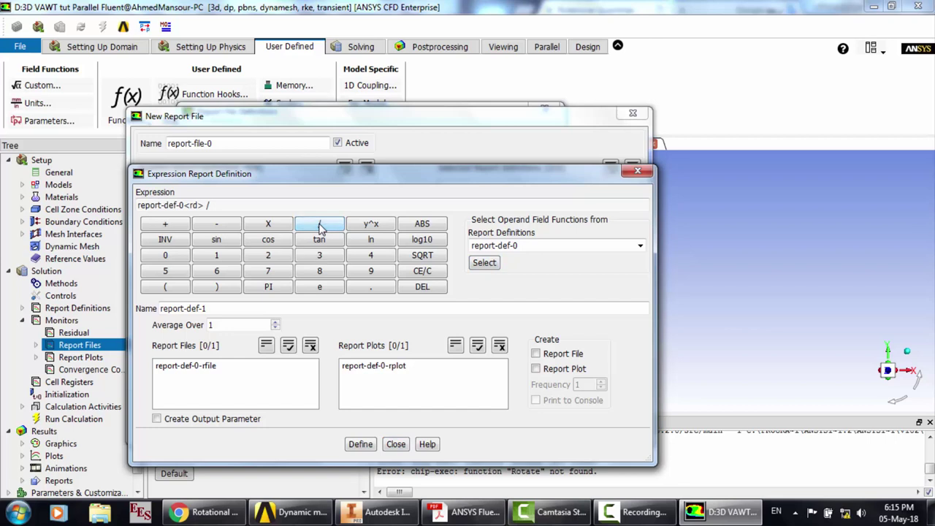
left_click(216, 255)
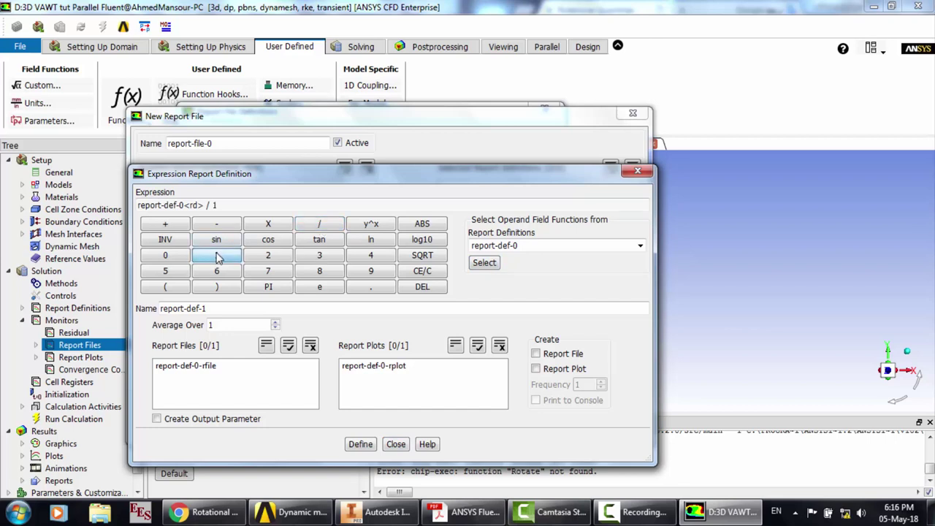
left_click(372, 288)
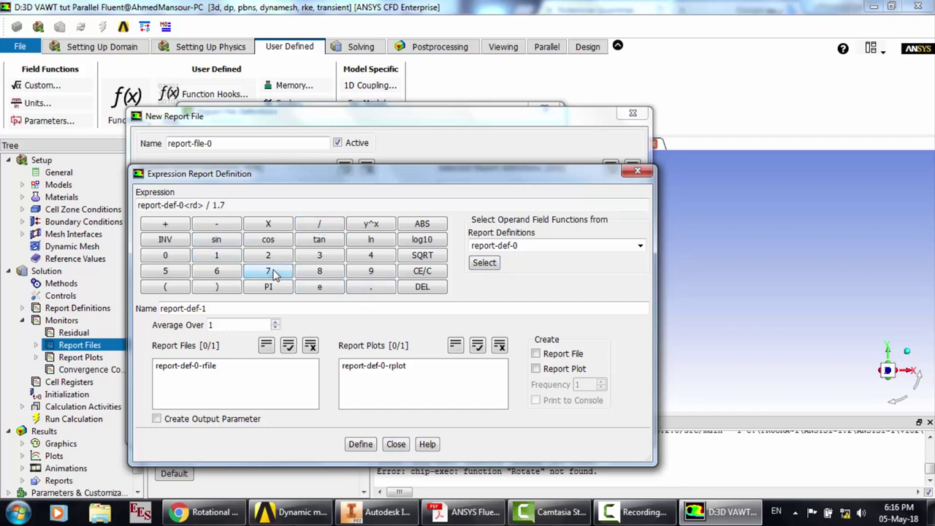
left_click(168, 271)
Enable the output parameter, report file, report plot and console printing for the expression report and define it
left_click(195, 421)
left_click(535, 354)
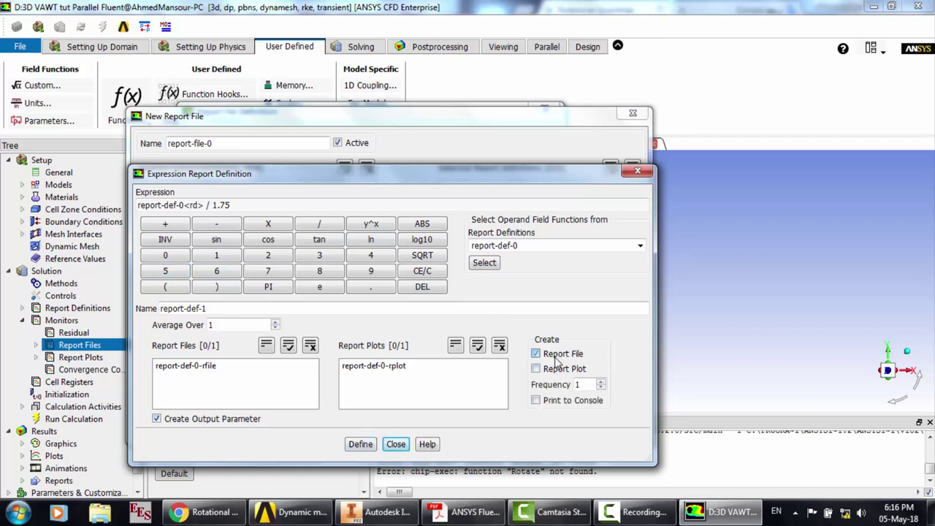
left_click(535, 369)
left_click(544, 403)
left_click(360, 445)
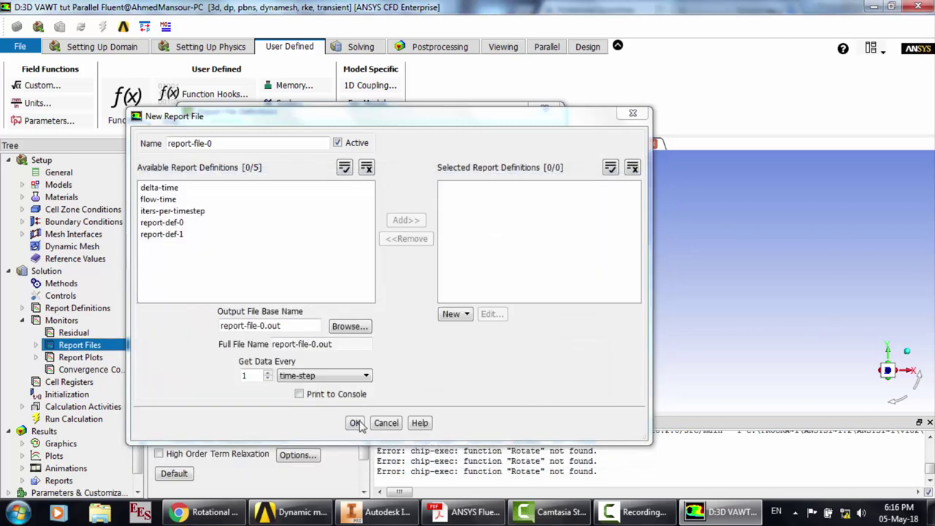
Add a moment report definition for the turbine wall zone about the Z axis
left_click(460, 314)
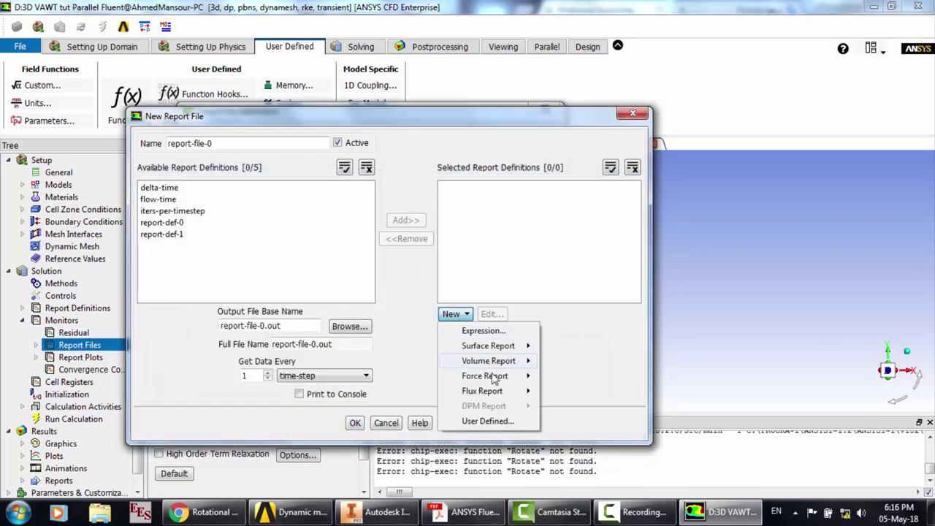
mouse_move(495, 377)
left_click(591, 407)
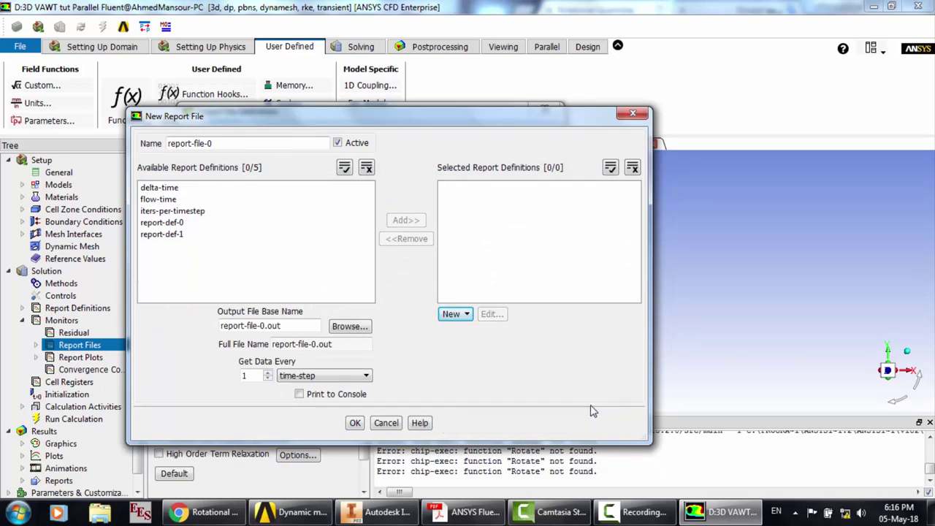
left_click_drag(387, 272, 400, 111)
left_click(378, 182)
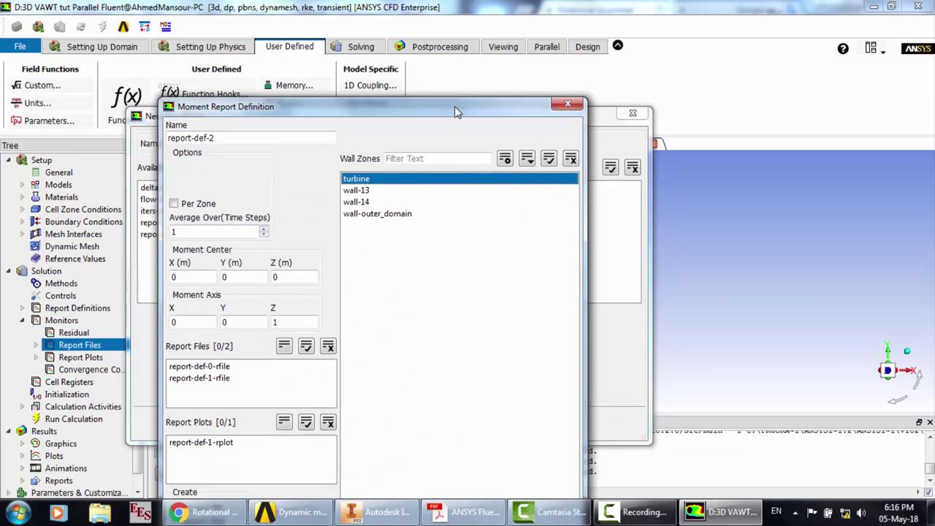
left_click_drag(455, 111, 465, 34)
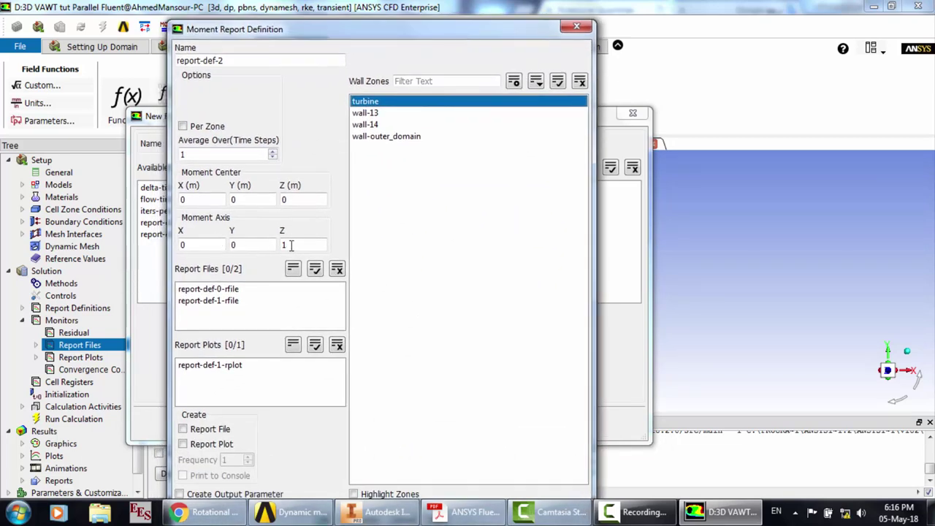
Enable the report plot, report file and console printing for the moment report and accept it
left_click(200, 444)
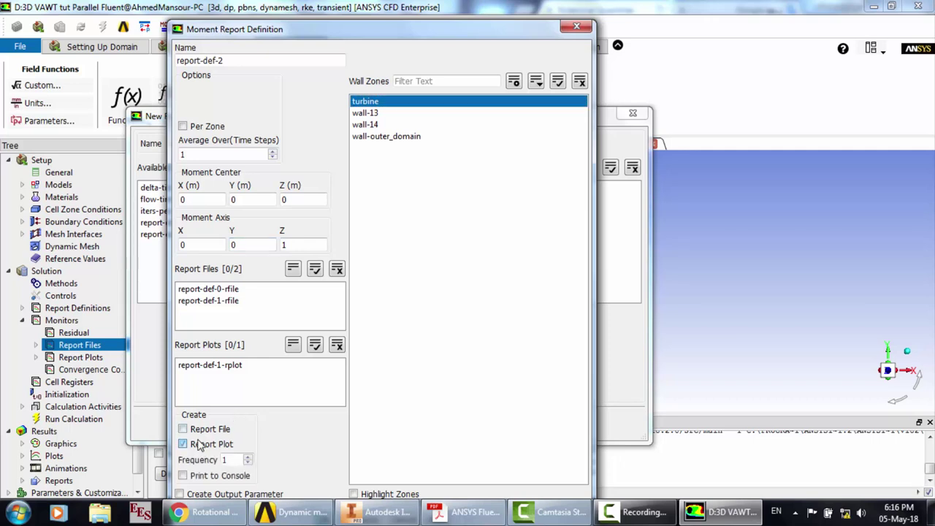
left_click(199, 430)
left_click(193, 478)
left_click_drag(541, 26, 550, 6)
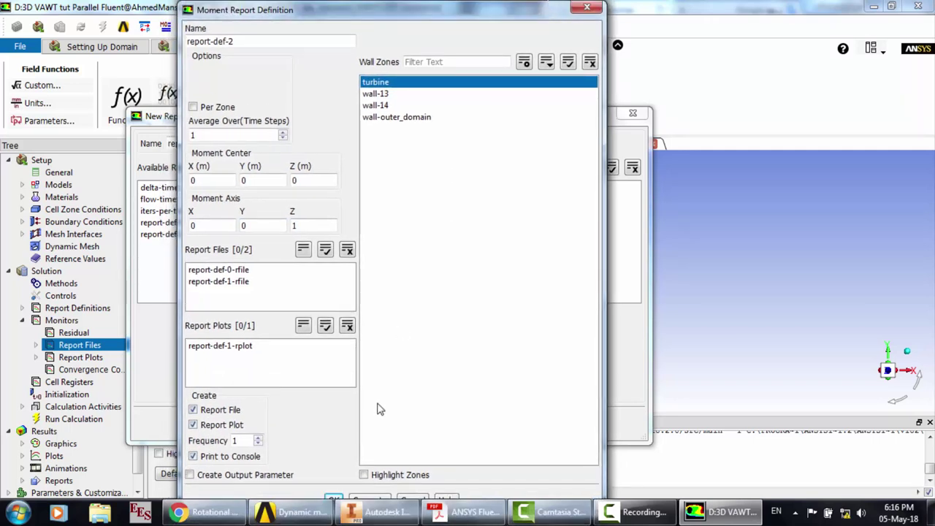
left_click(334, 499)
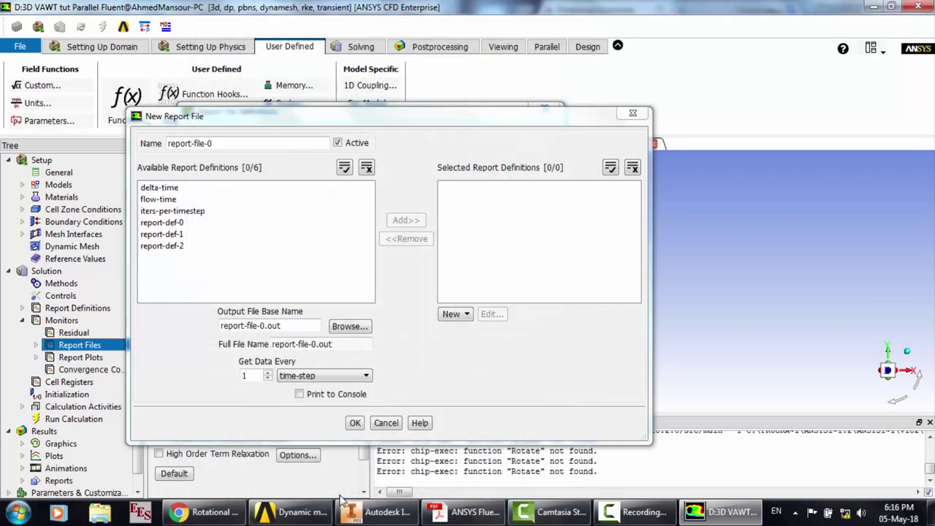
Add a force report definition for the turbine wall zone with the force vector along X
left_click(452, 314)
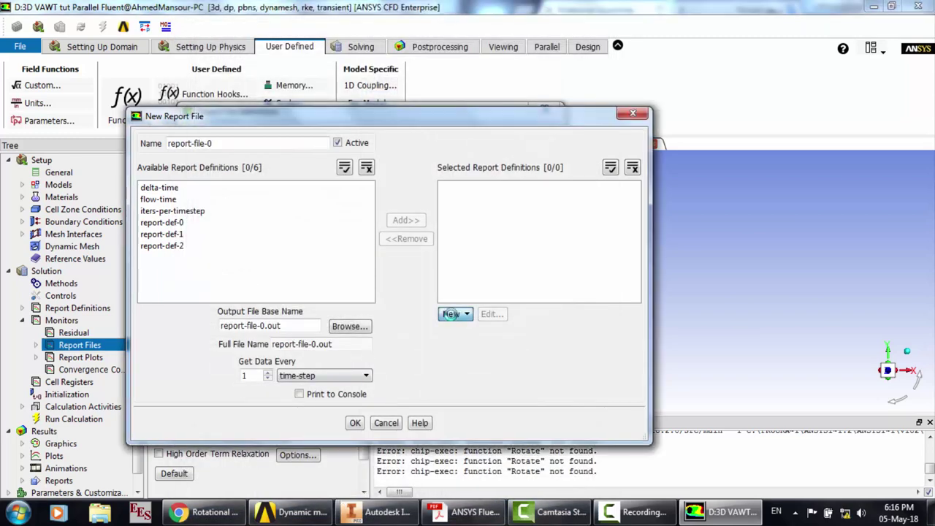
mouse_move(498, 378)
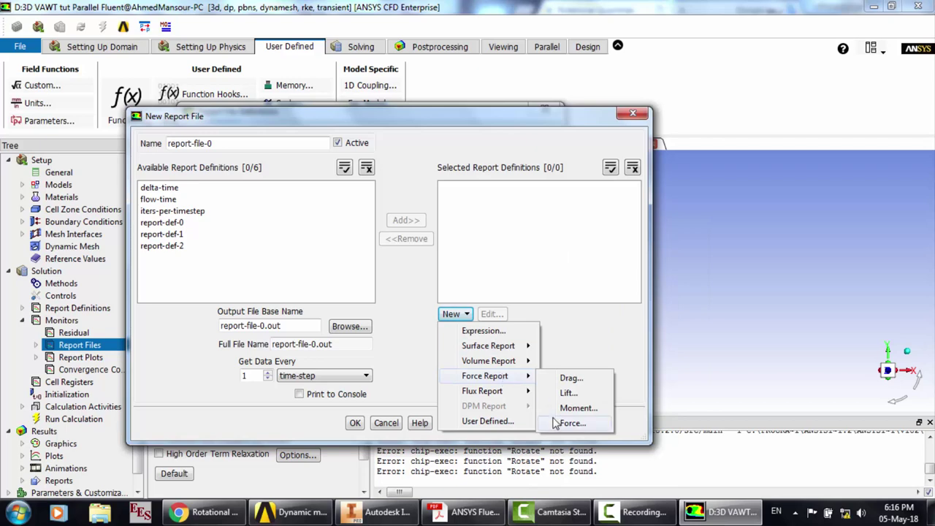
left_click(558, 423)
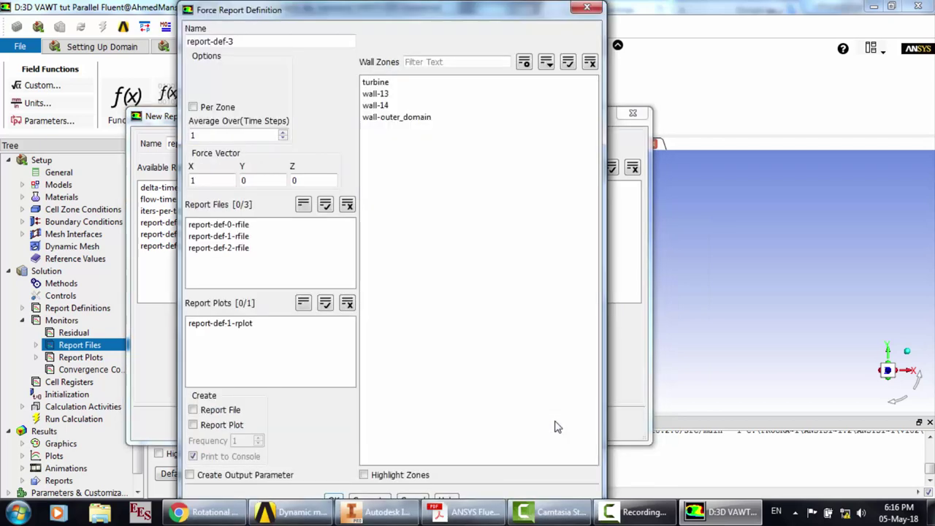
left_click(401, 86)
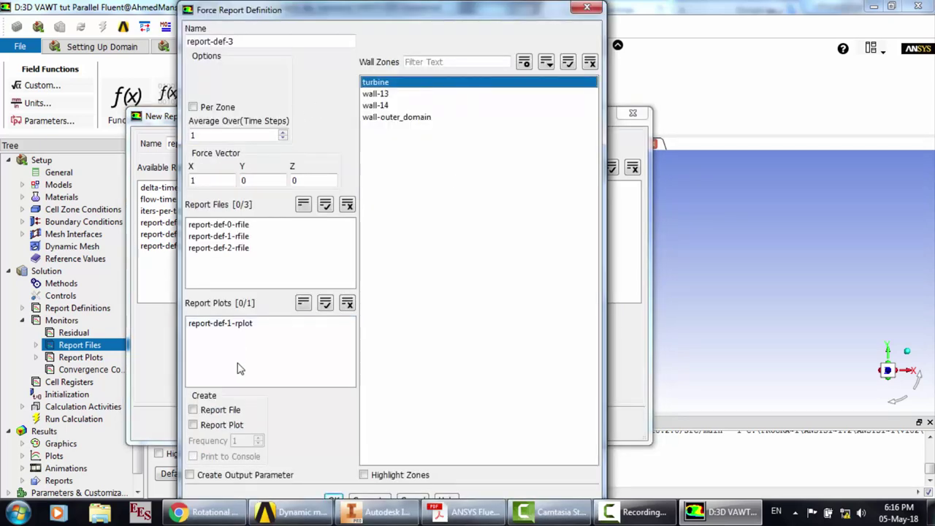
Enable the report plot, report file and console printing for the force report, then accept it and finish the report file definitions
left_click(206, 428)
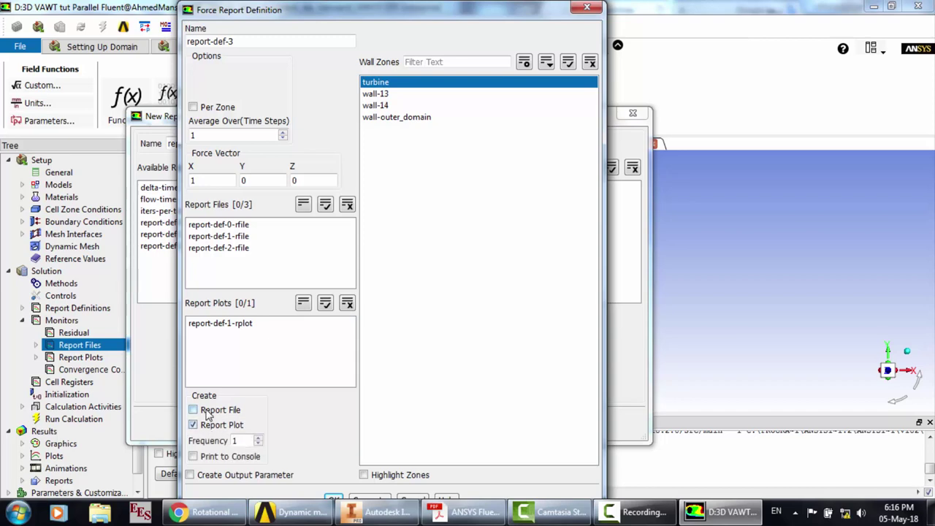
left_click(206, 409)
left_click(211, 456)
left_click(337, 500)
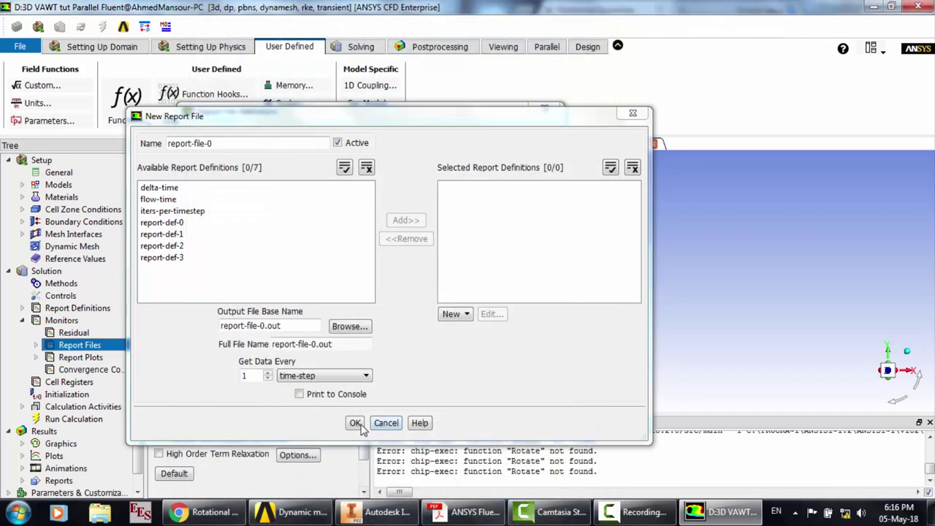
left_click(356, 424)
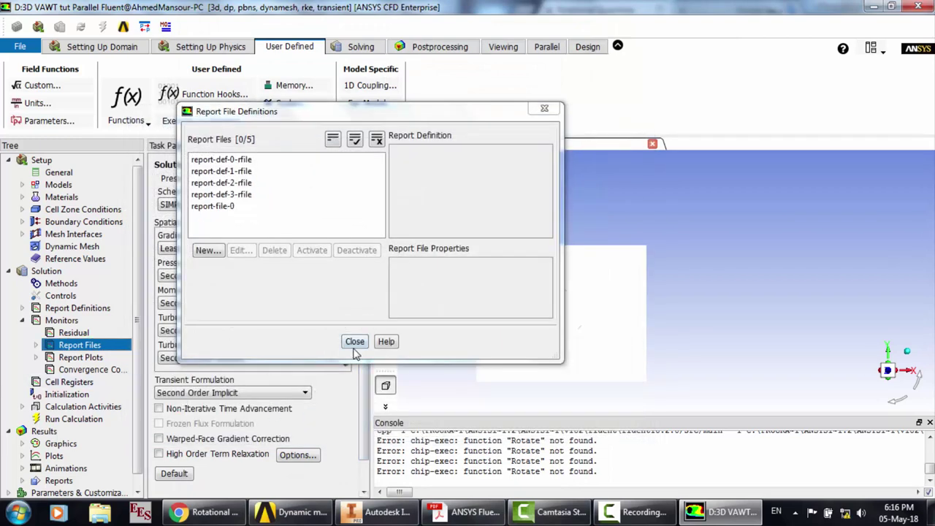
left_click(355, 341)
Set the initialization method to Hybrid Initialization and initialize the solution
left_click(81, 394)
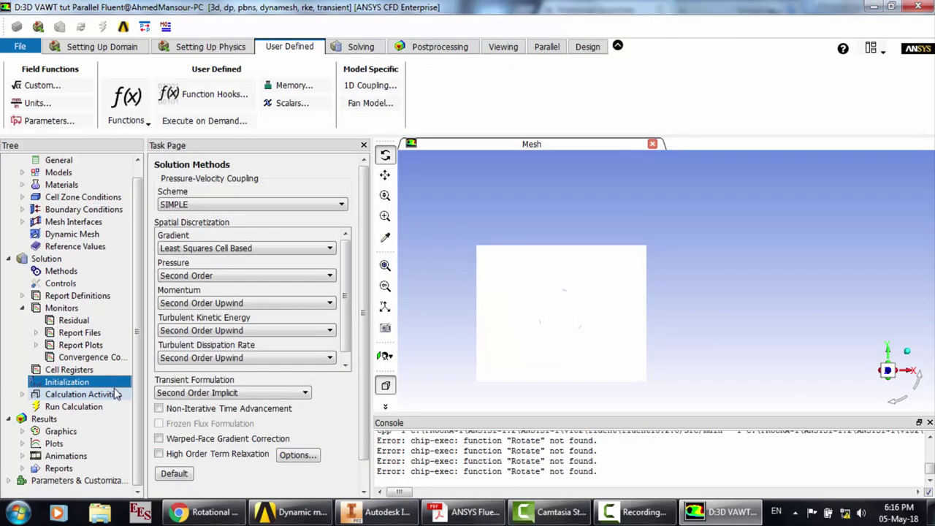
left_click(22, 307)
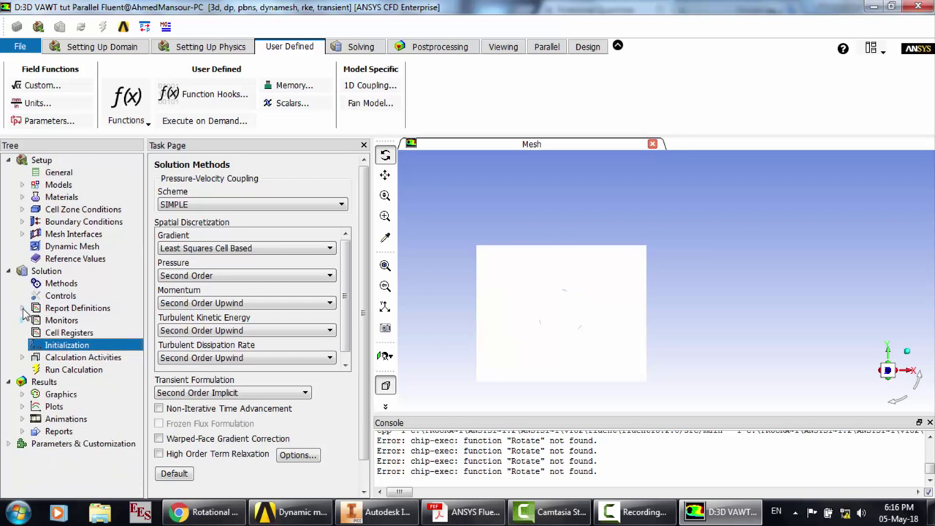
left_click(71, 347)
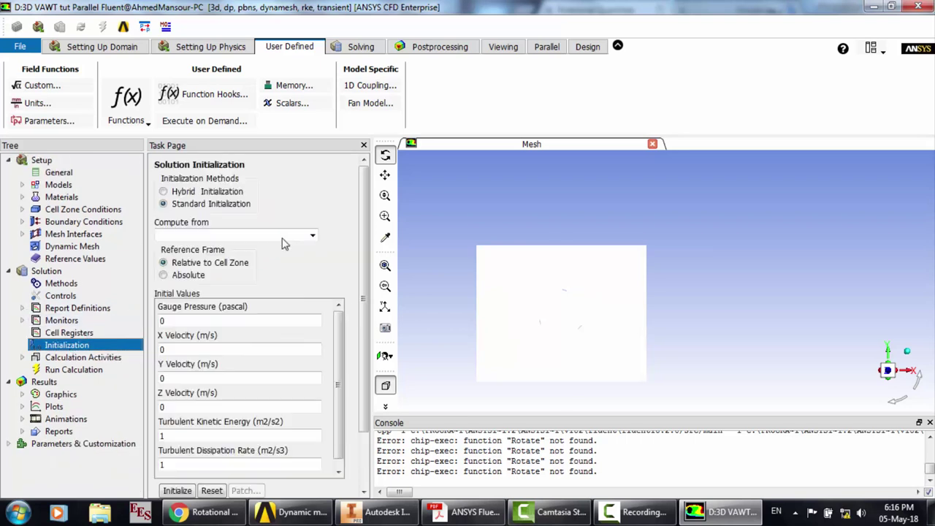
left_click(229, 190)
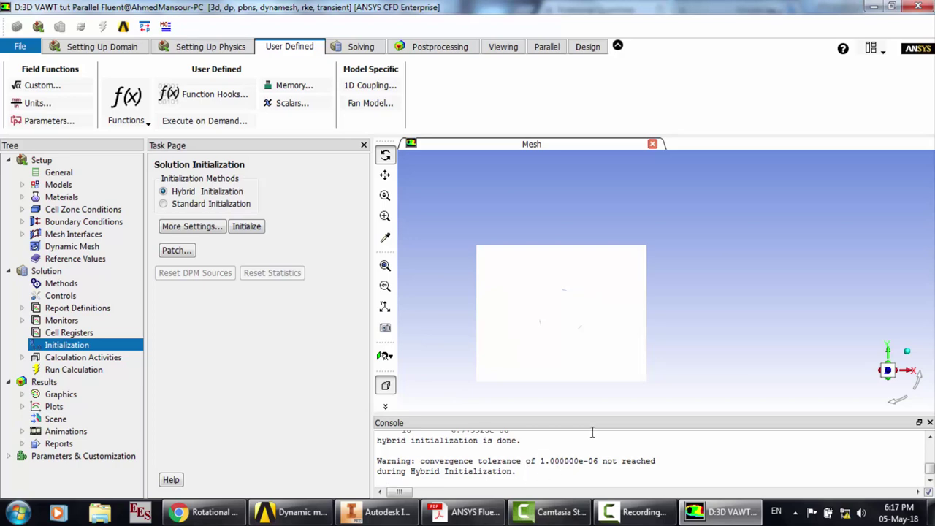
left_click(636, 512)
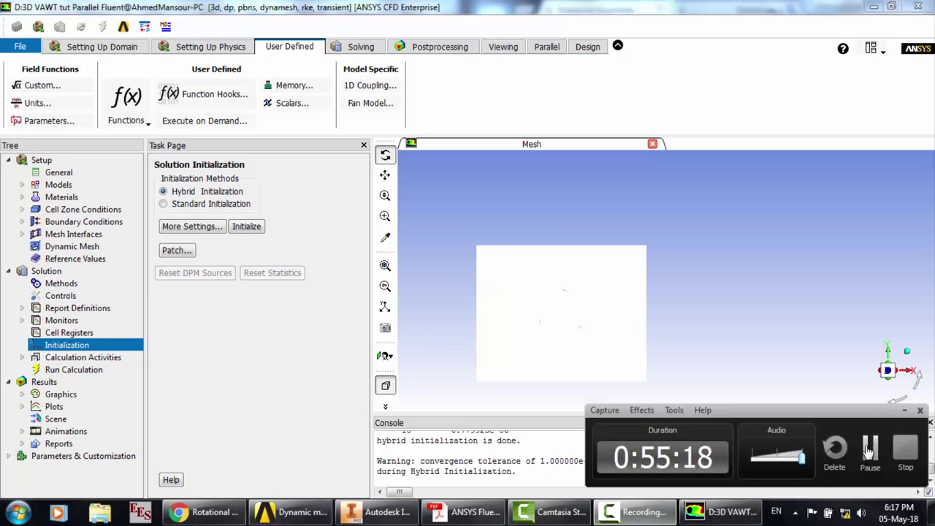
left_click(876, 445)
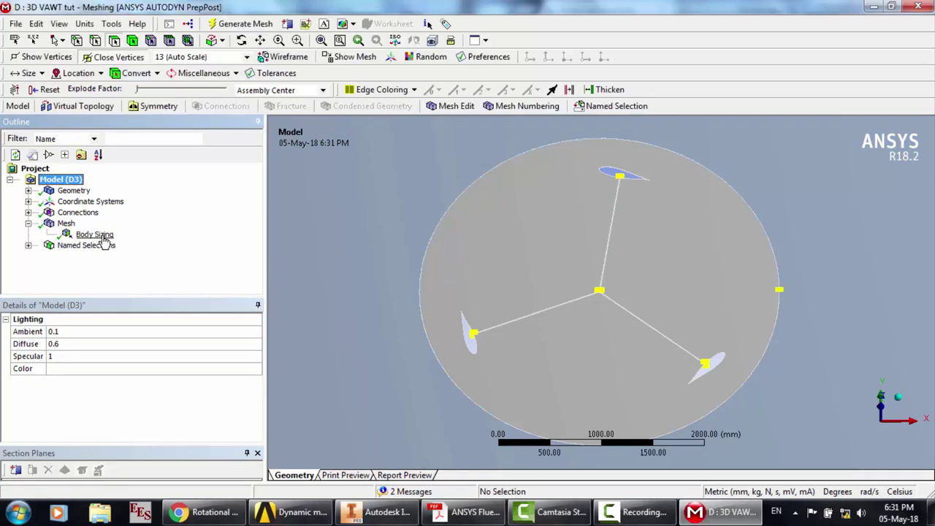
left_click(103, 237)
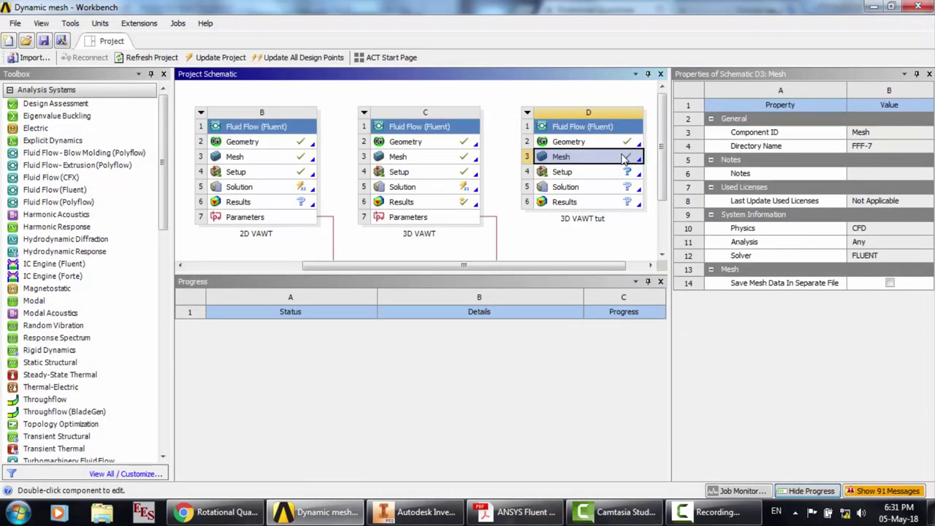
Reset the Setup cell of the 3D VAWT tut system in Workbench, confirming deletion of its local and generated data
left_click(562, 176)
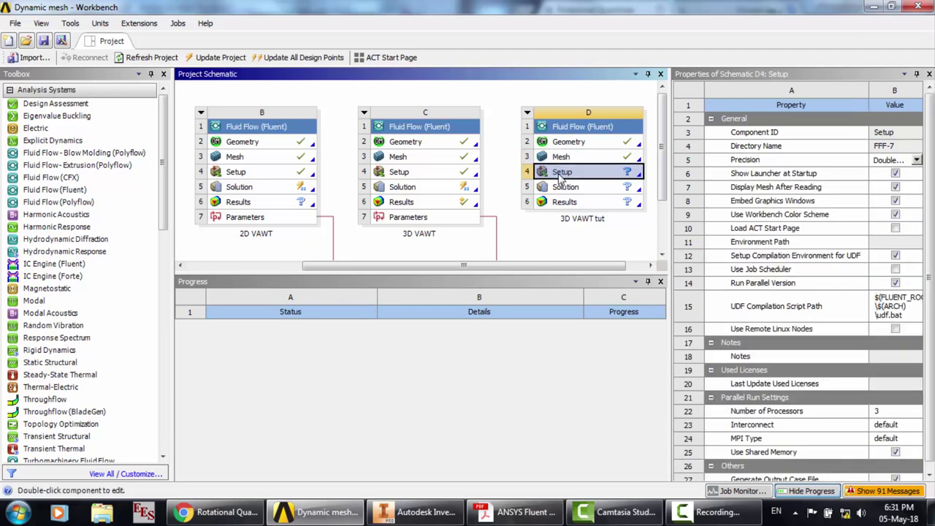
right_click(561, 177)
left_click(604, 362)
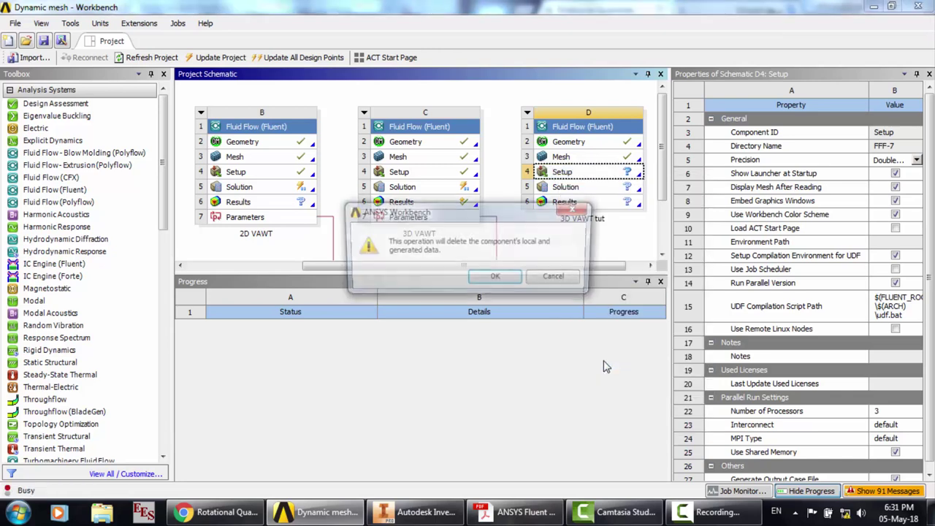
key("Return")
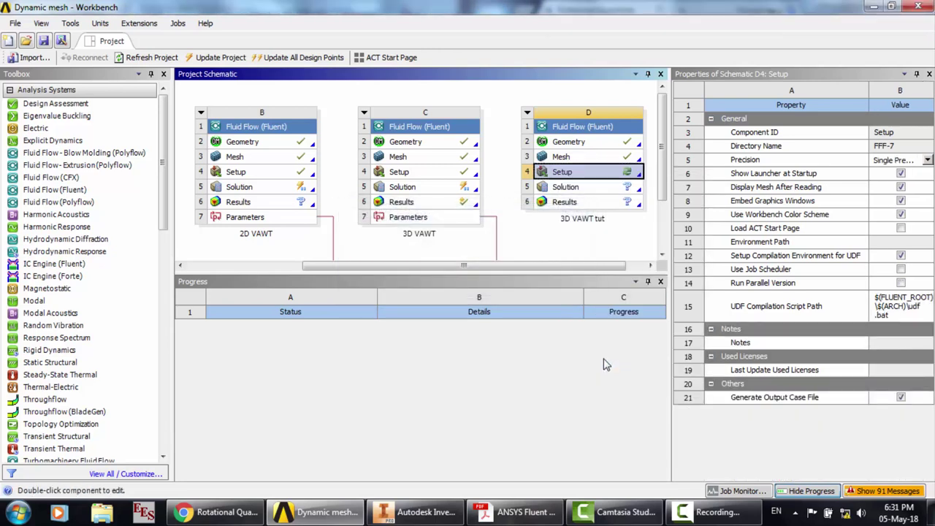
Open the Setup of the 3D VAWT tut system in Fluent with double precision and local parallel processing
double_click(610, 175)
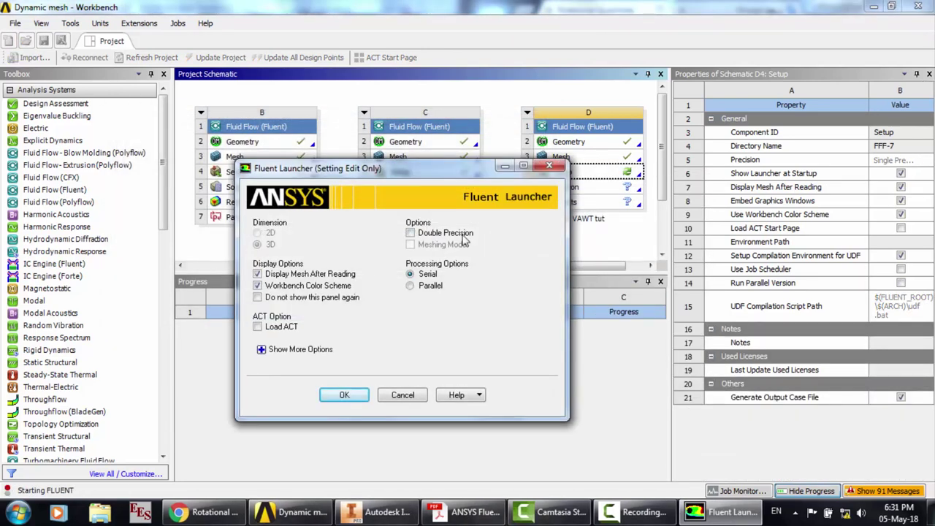
left_click(460, 234)
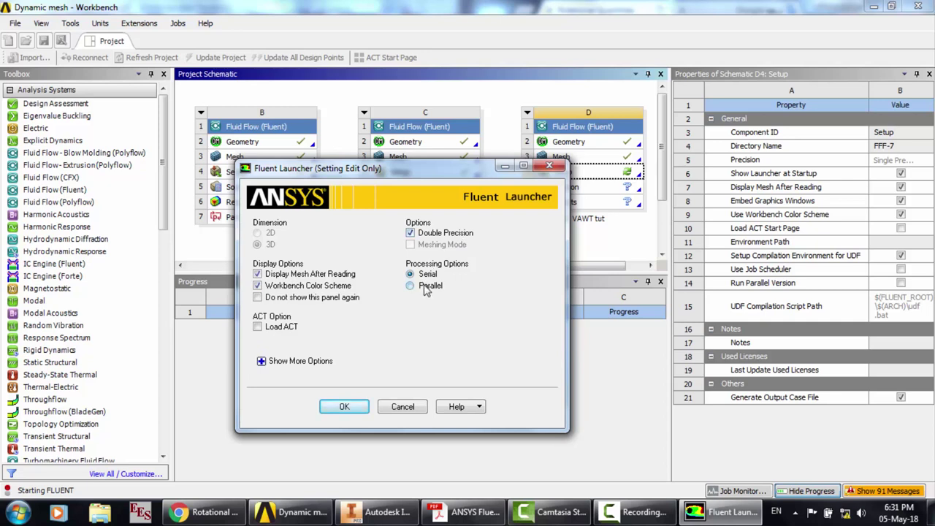
left_click(427, 287)
double_click(428, 339)
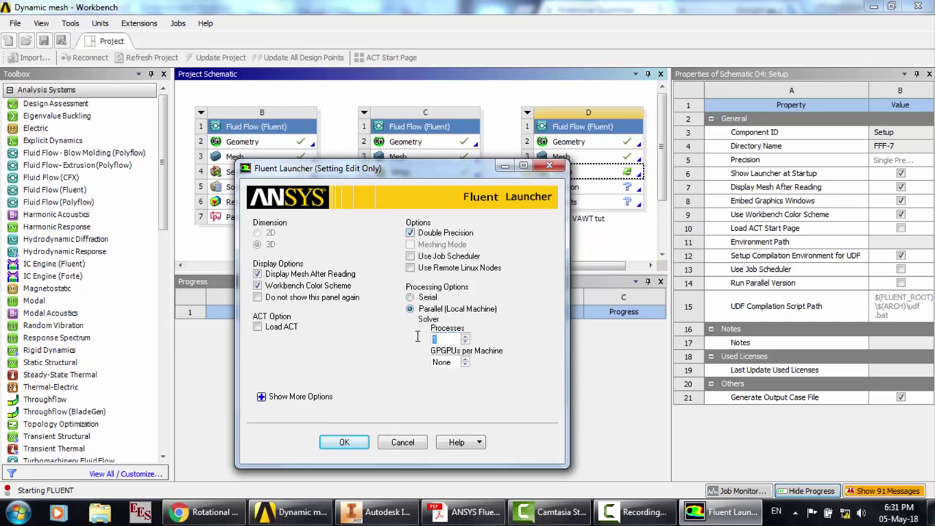
left_click(344, 442)
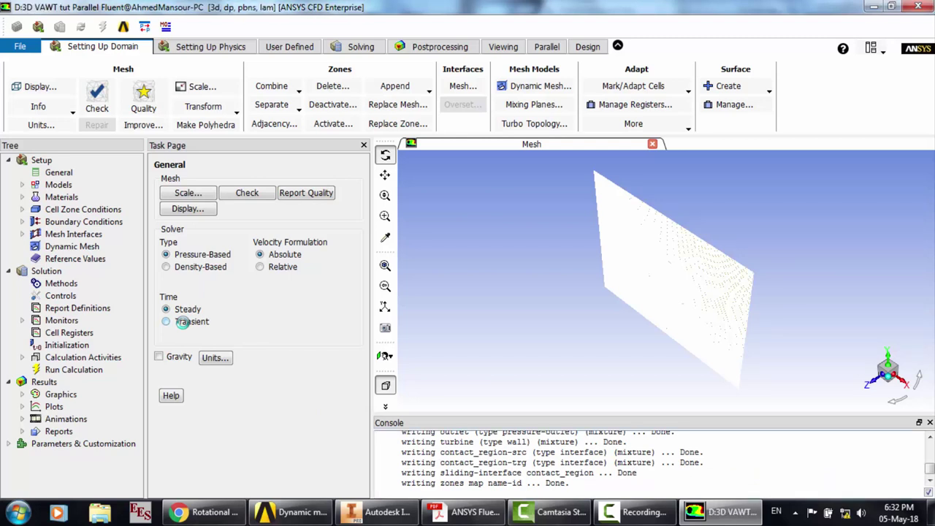
Set the solver time to Transient and the viscous model to Realizable k-epsilon with Enhanced Wall Treatment
left_click(182, 322)
double_click(58, 185)
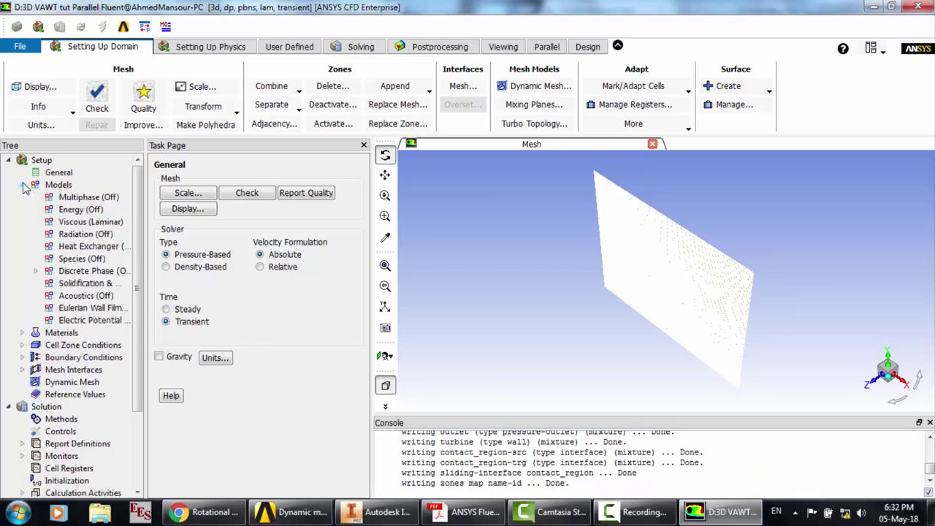
left_click(94, 222)
double_click(108, 229)
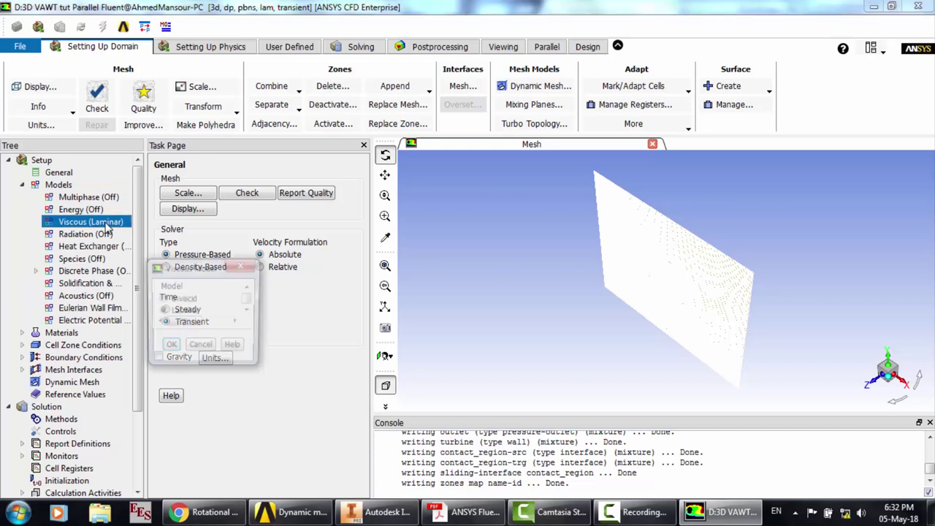
left_click_drag(241, 196, 236, 161)
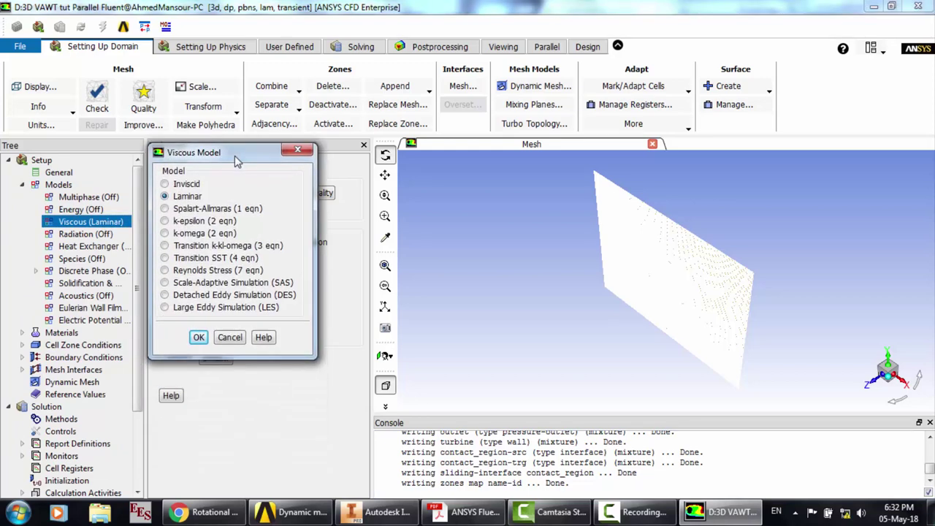
left_click(196, 223)
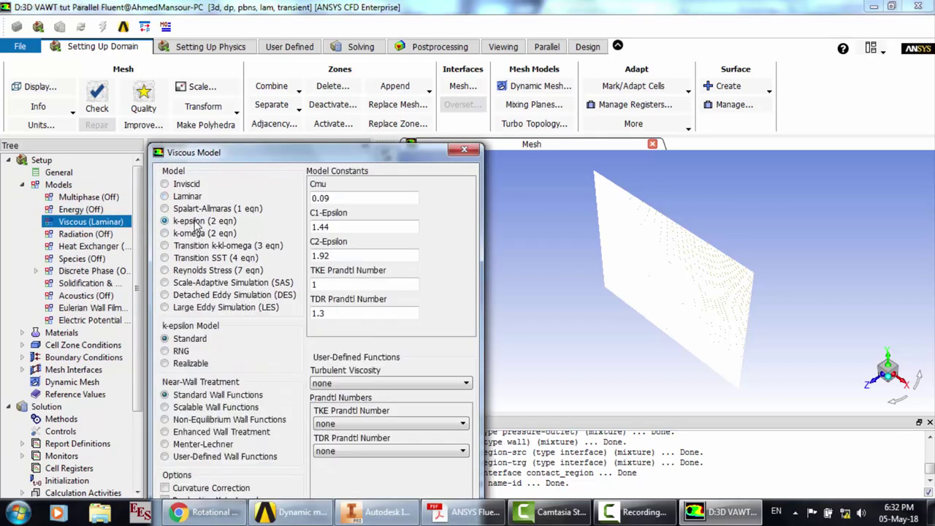
left_click(192, 364)
left_click(194, 433)
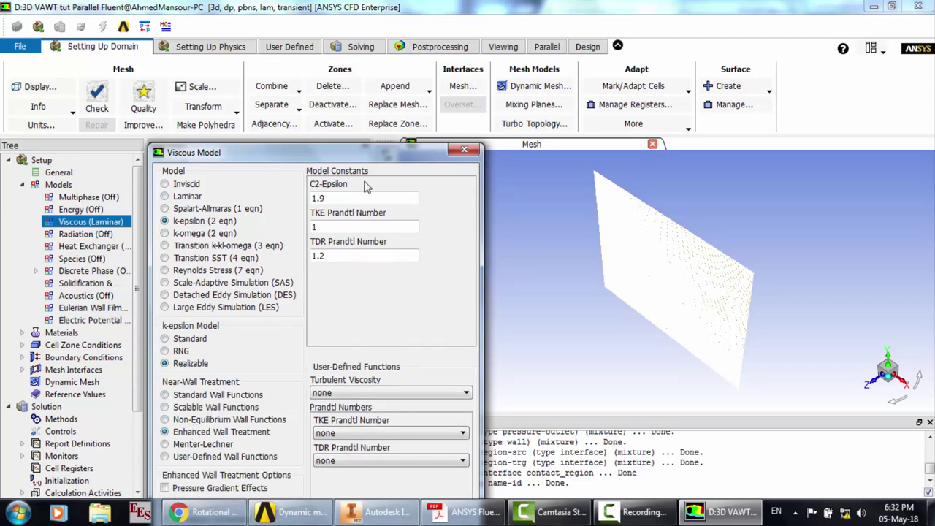
left_click_drag(366, 154, 379, 52)
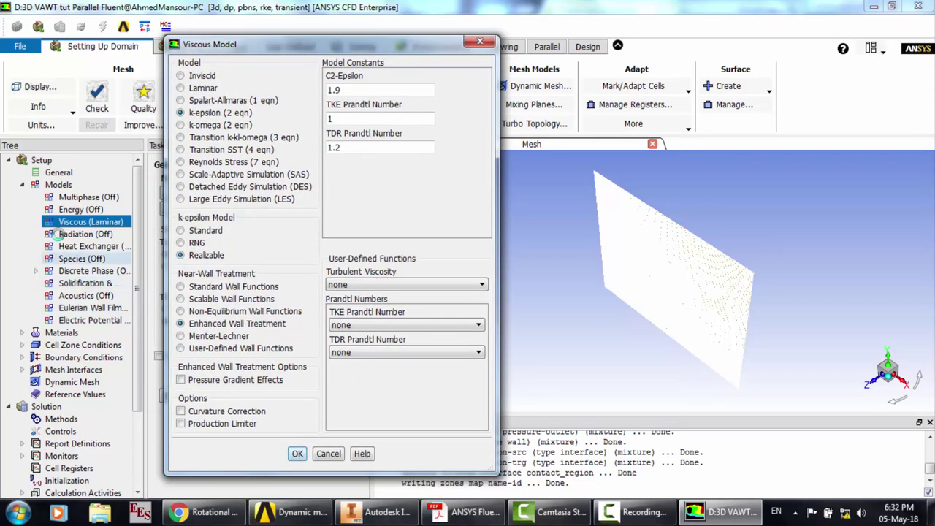
key("Return")
left_click(23, 186)
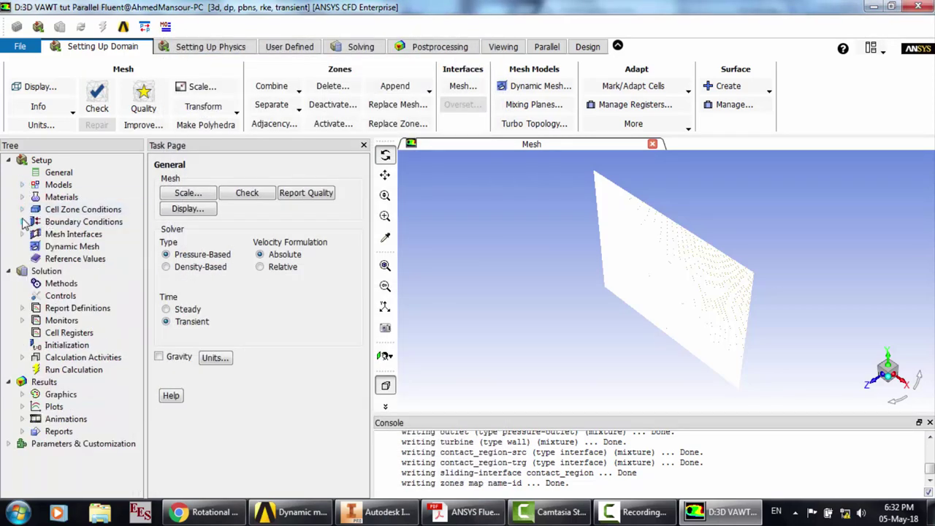
Set the inlet velocity magnitude to 5 m/s and its turbulence to Intensity and Hydraulic Diameter with 1% and 0.1 m
left_click(22, 221)
left_click(88, 259)
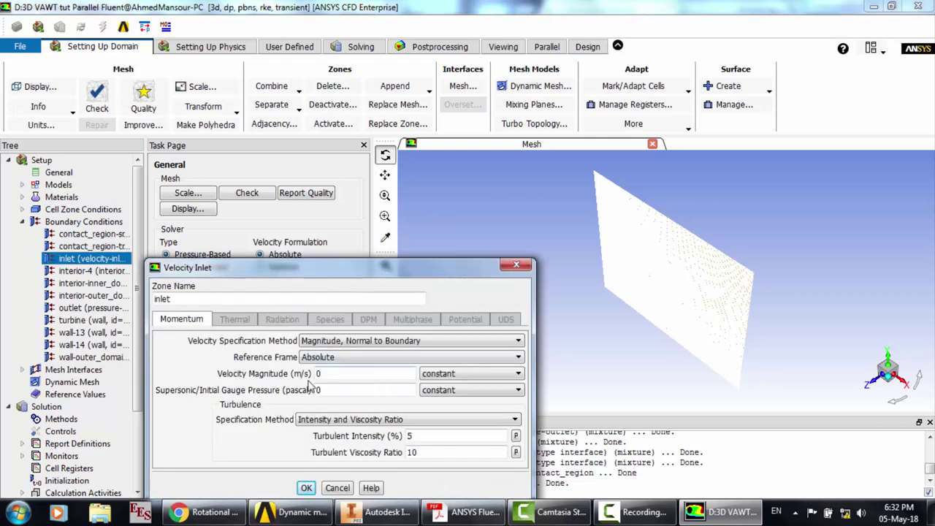
double_click(329, 375)
left_click(349, 421)
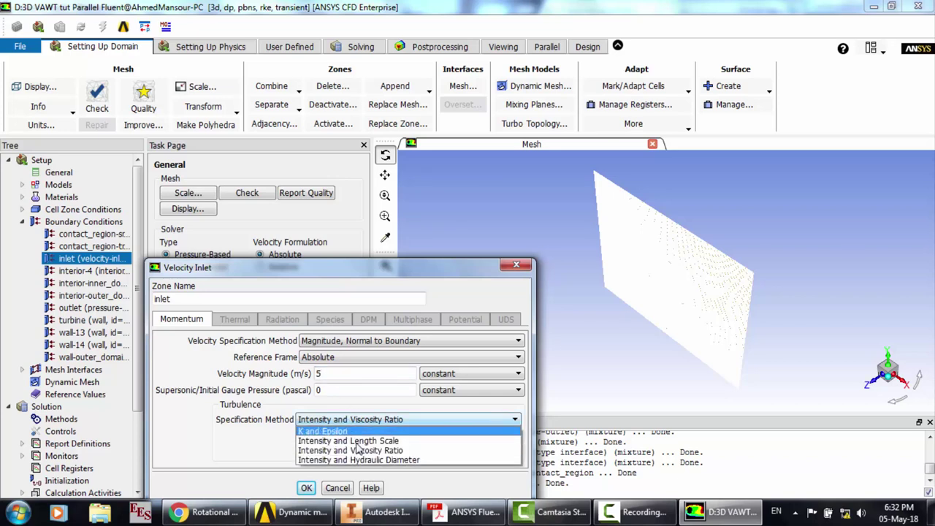
left_click(357, 452)
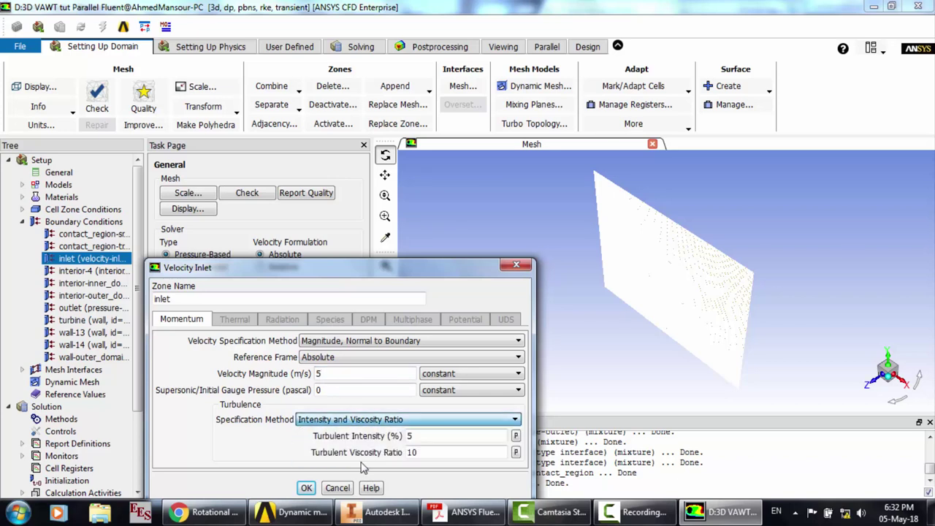
double_click(420, 436)
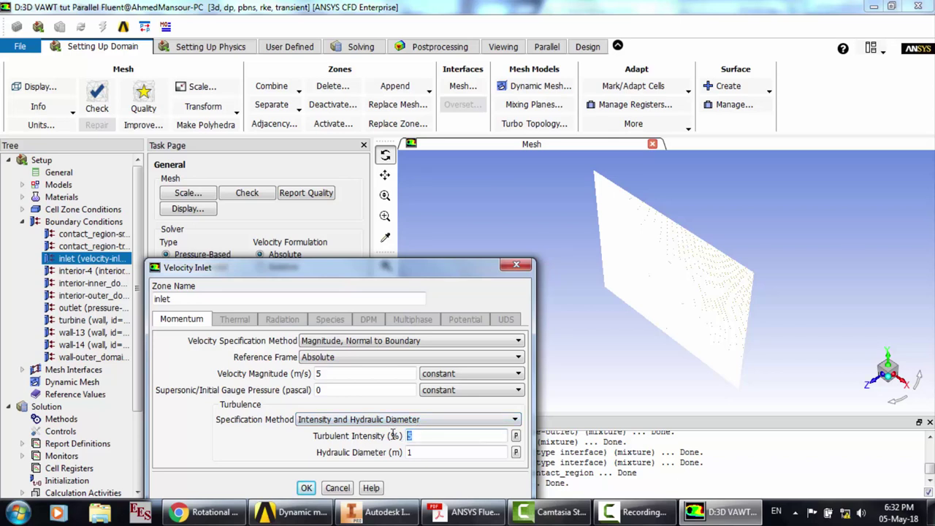
double_click(429, 452)
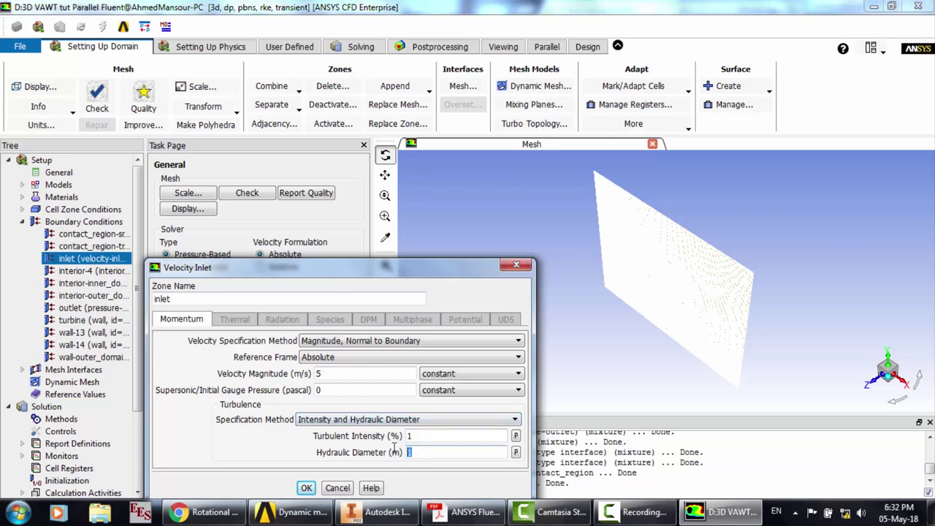
type(".1")
left_click(307, 487)
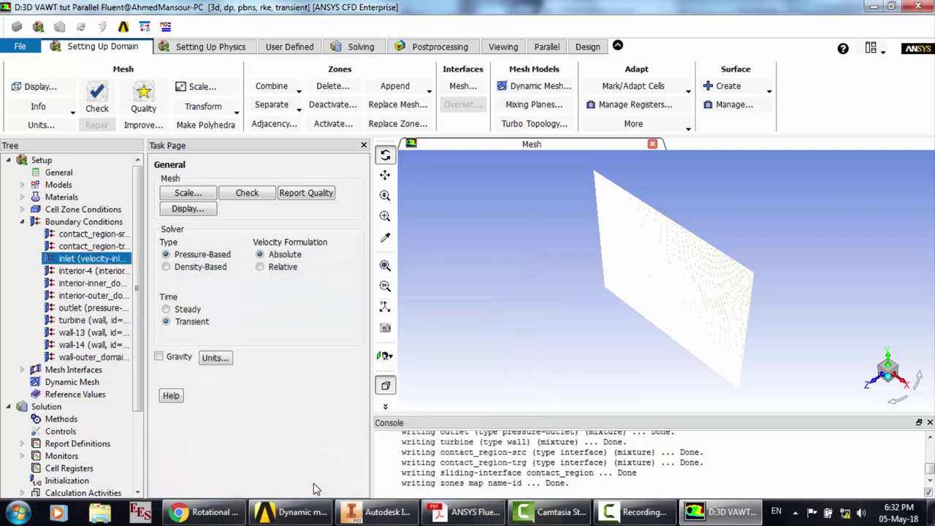
Set the outlet's backflow turbulence to Intensity and Hydraulic Diameter with 1% intensity and a 0.1 m diameter
left_click(73, 308)
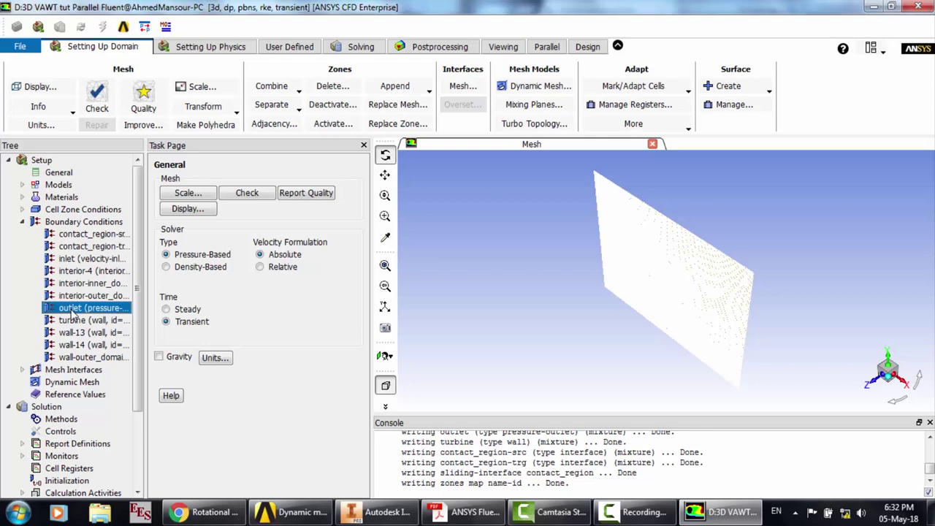
double_click(73, 313)
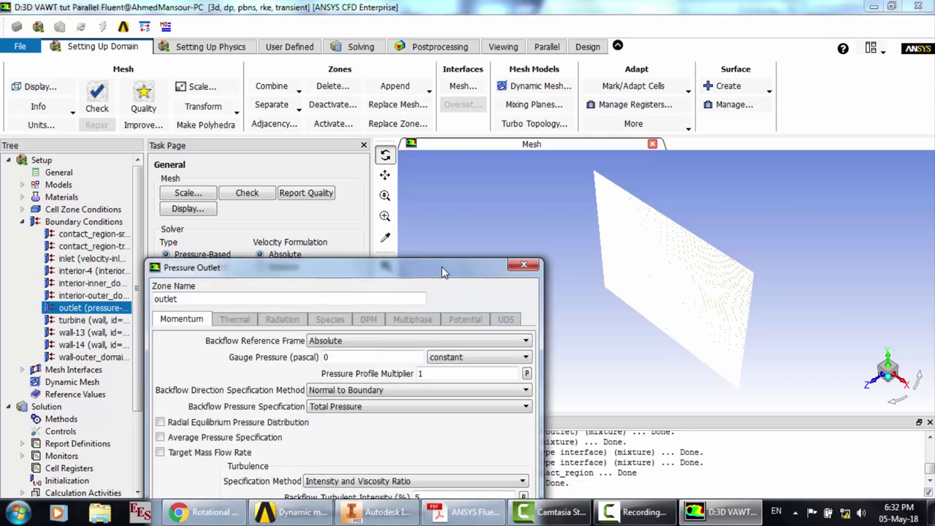
left_click_drag(444, 265, 447, 161)
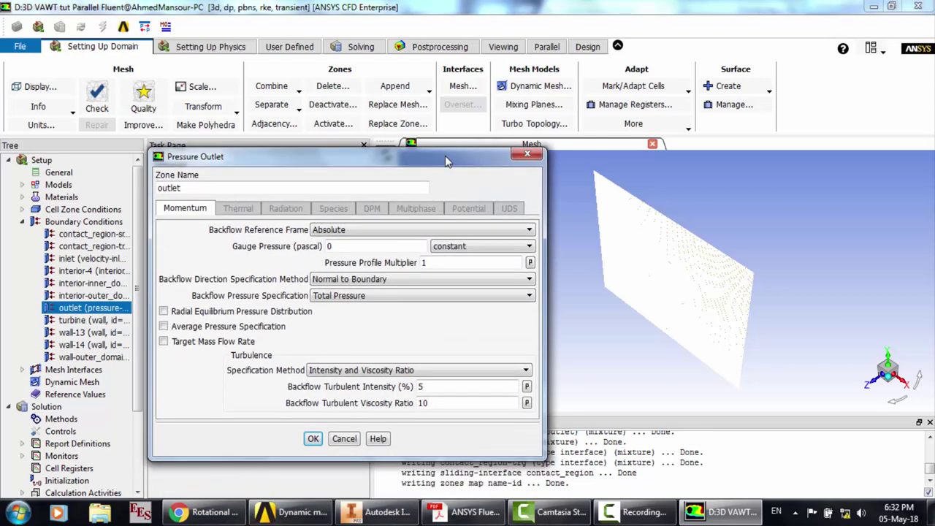
left_click(421, 371)
left_click(413, 410)
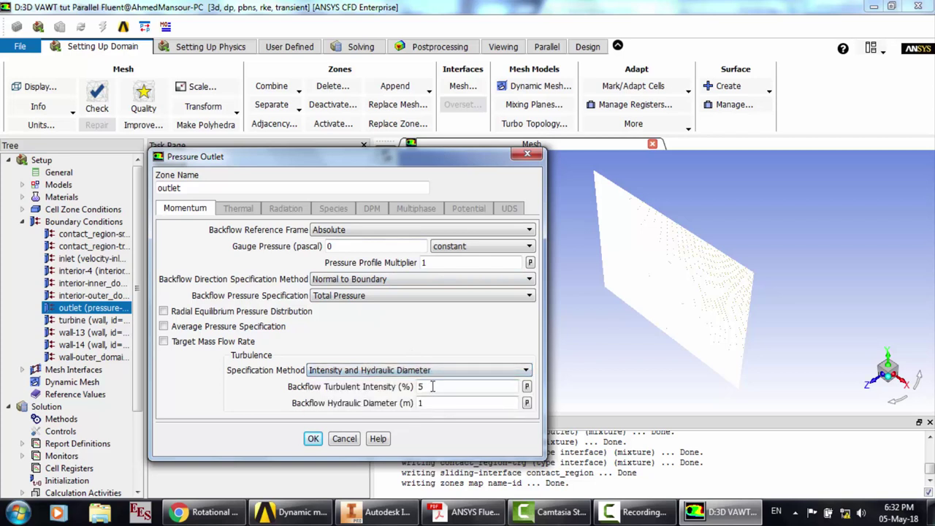
left_click_drag(431, 386, 379, 398)
type("1.1")
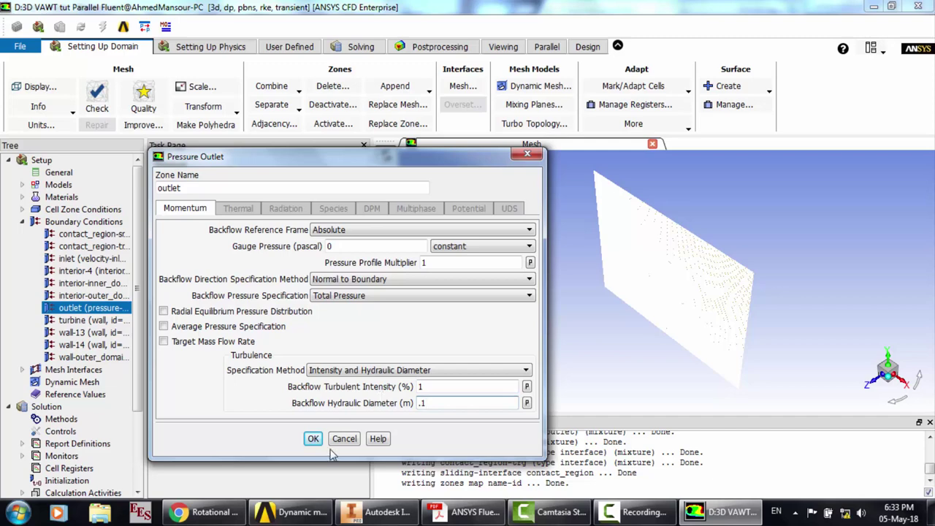
left_click(312, 438)
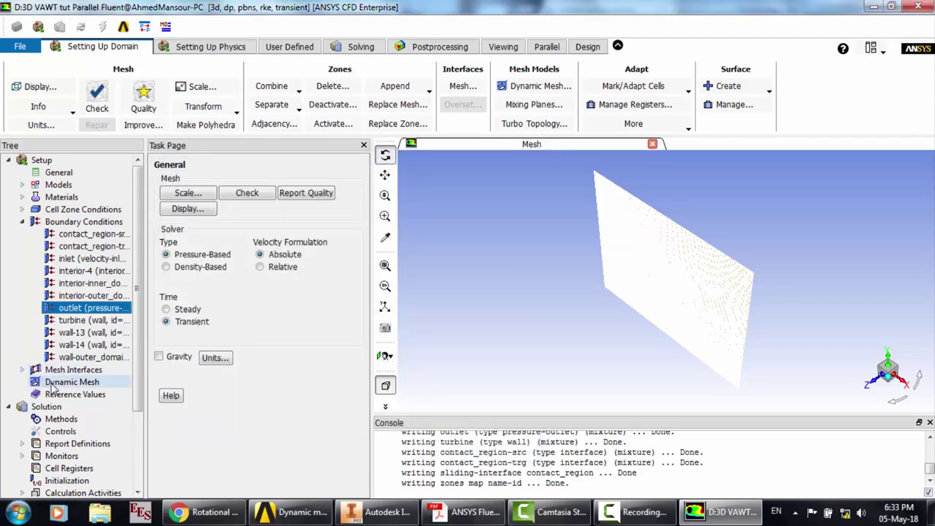
left_click(22, 222)
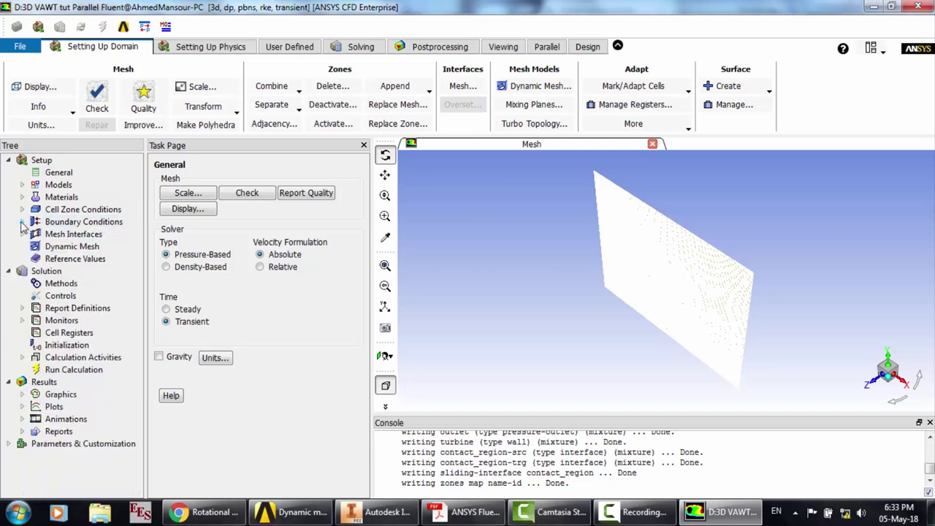
Enable Mesh Motion for the inner_domain cell zone with a rotational speed of 50 rad/s
left_click(22, 210)
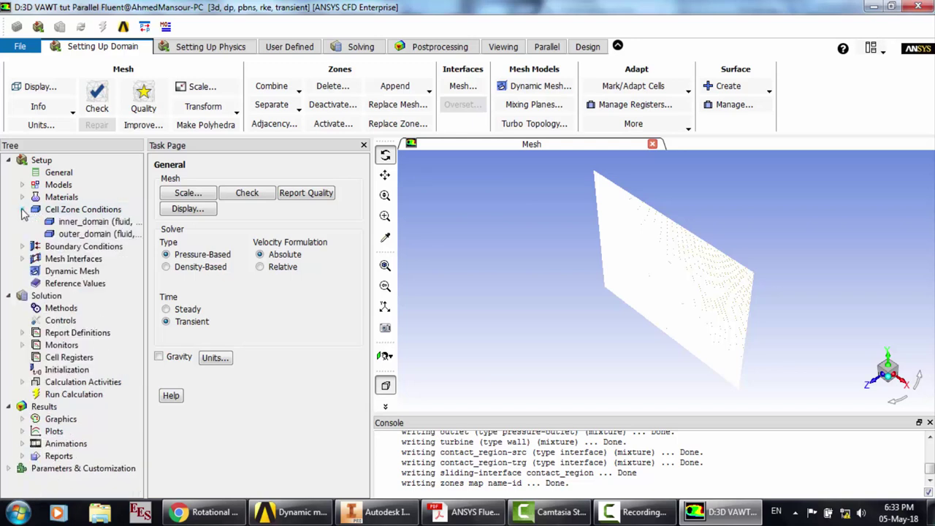
left_click(87, 223)
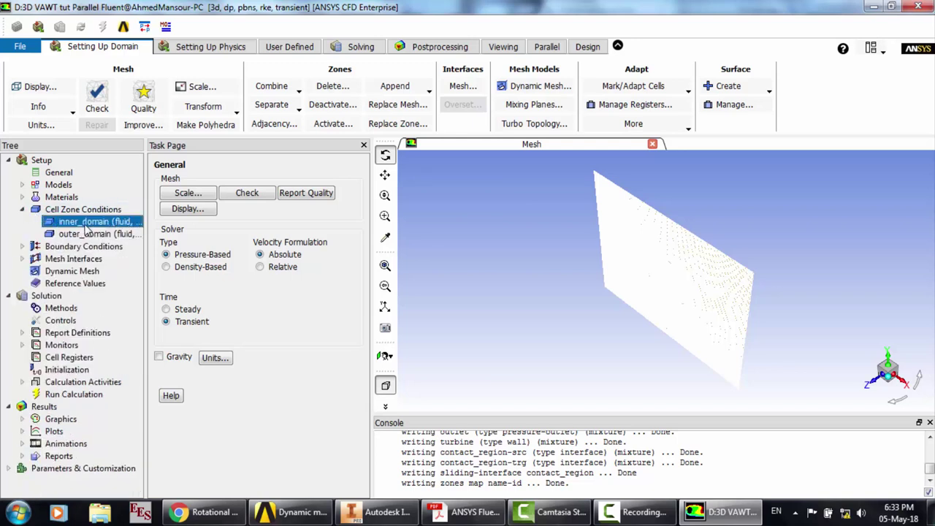
double_click(86, 223)
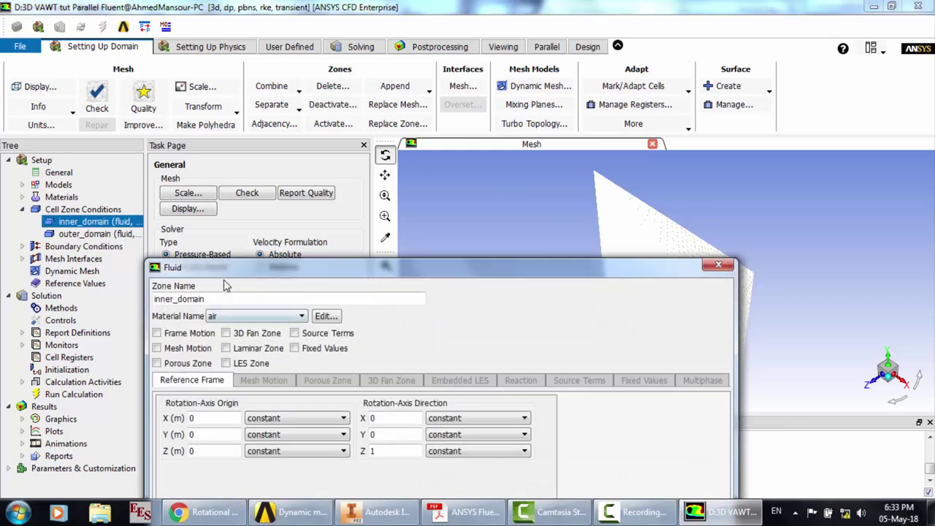
left_click(172, 349)
left_click_drag(388, 270, 400, 122)
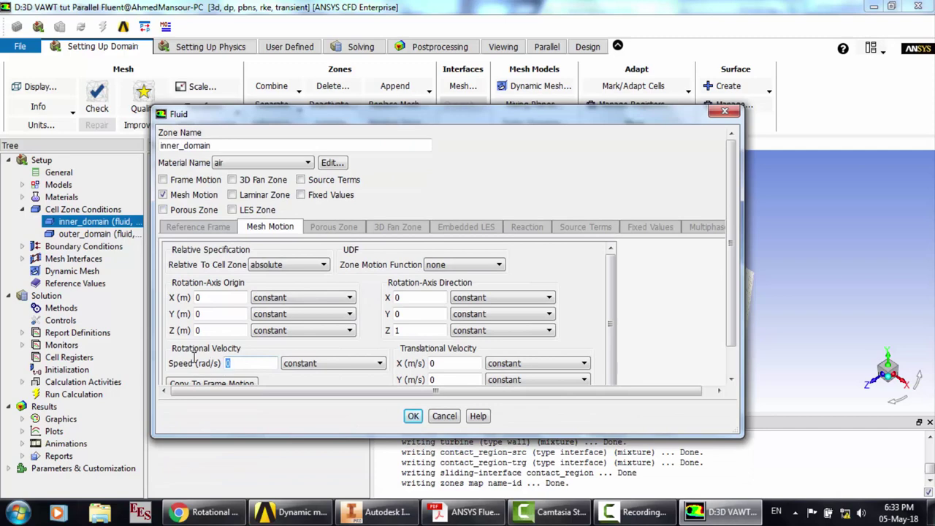
left_click(413, 415)
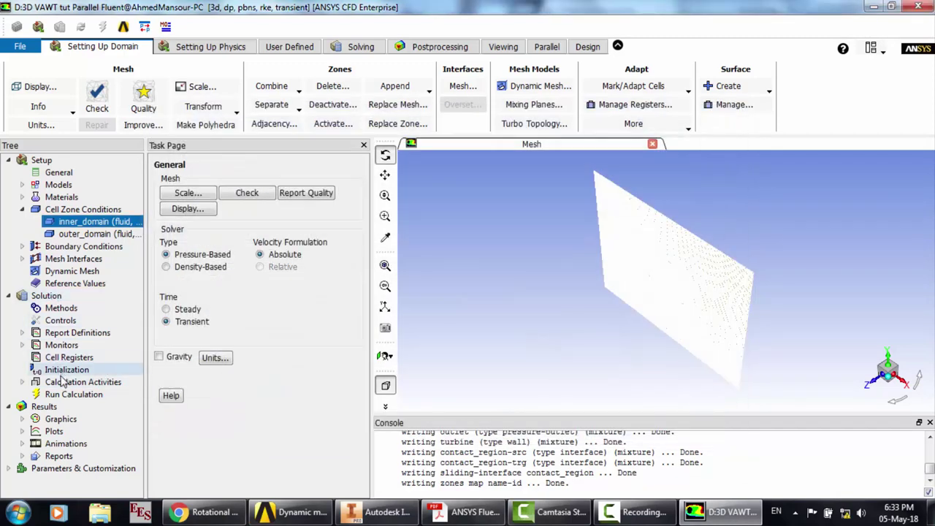
Set the initialization method to Hybrid Initialization and initialize the solution
left_click(66, 370)
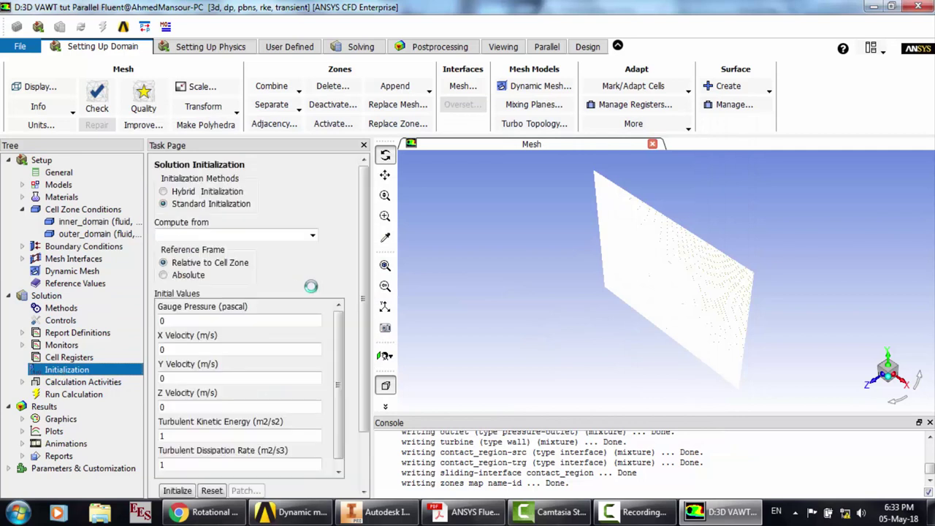
left_click(198, 191)
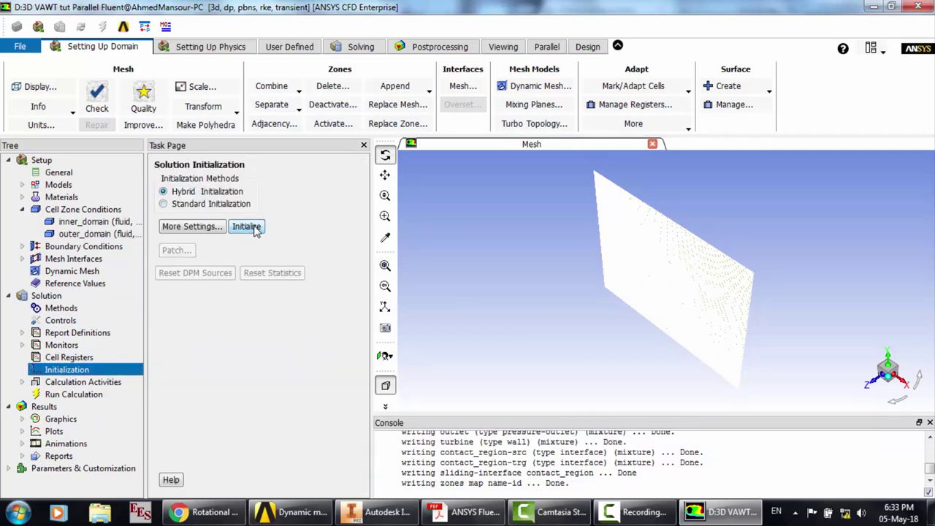
left_click(255, 229)
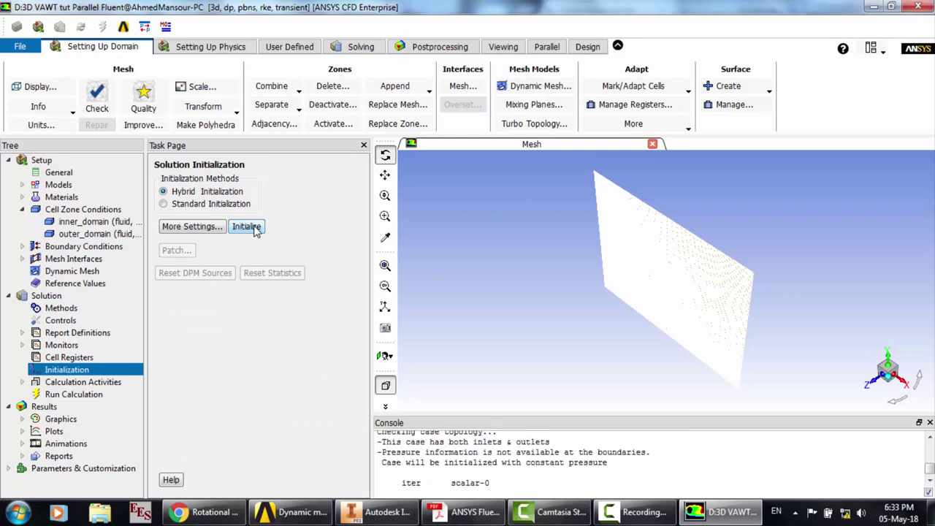
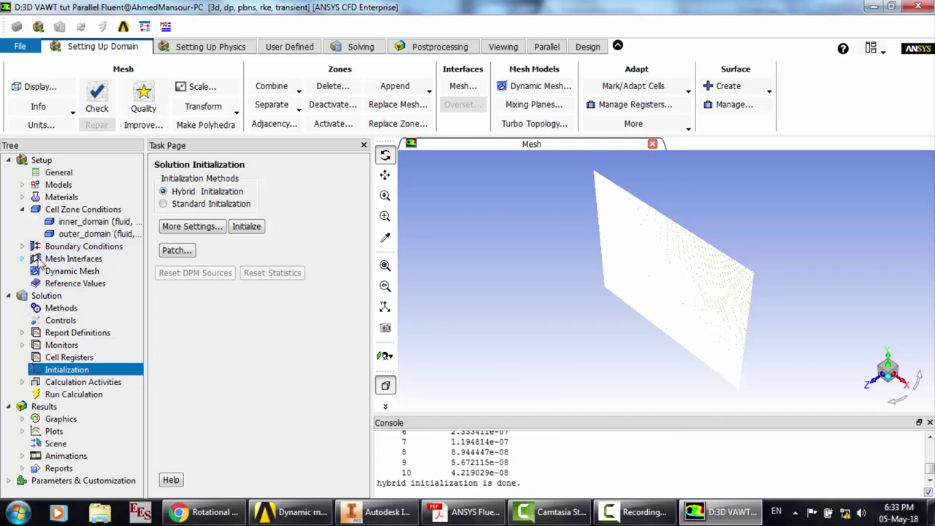
Disable Mesh Motion for the inner_domain cell zone
left_click(82, 226)
double_click(83, 226)
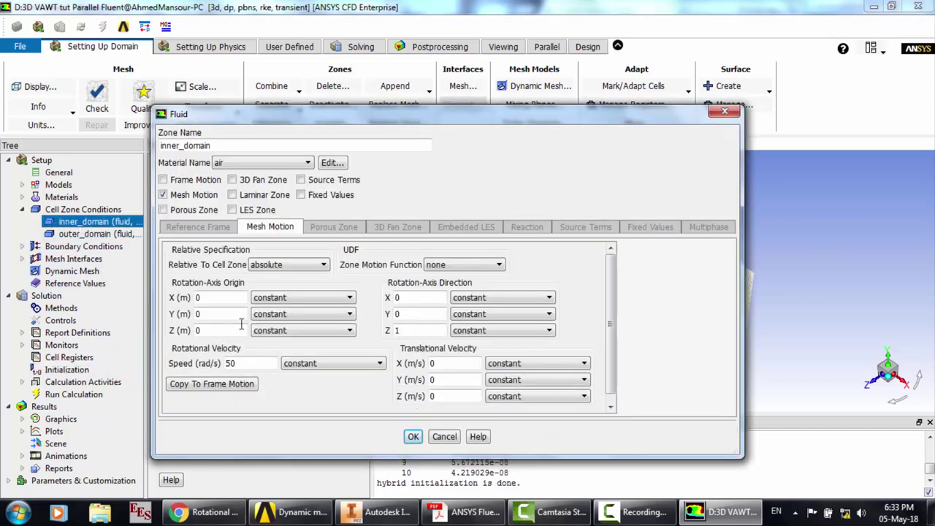
left_click(172, 196)
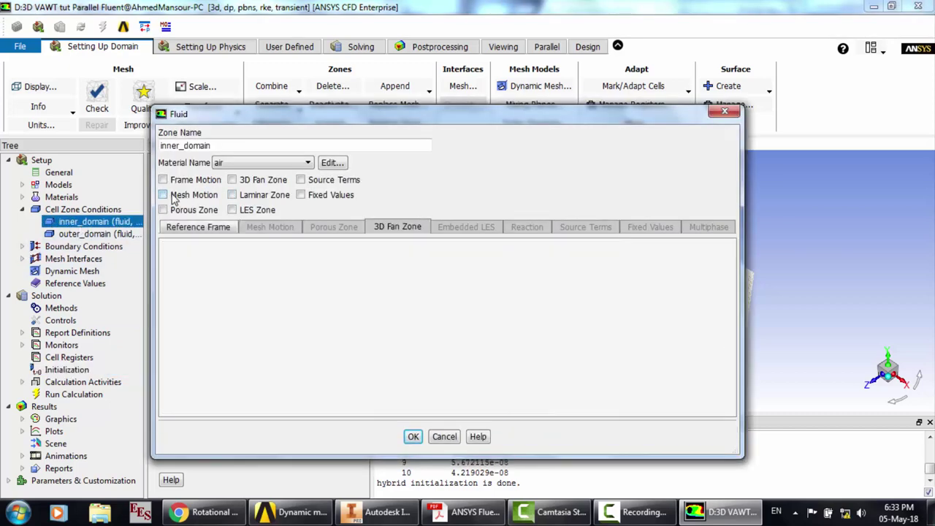
left_click(414, 437)
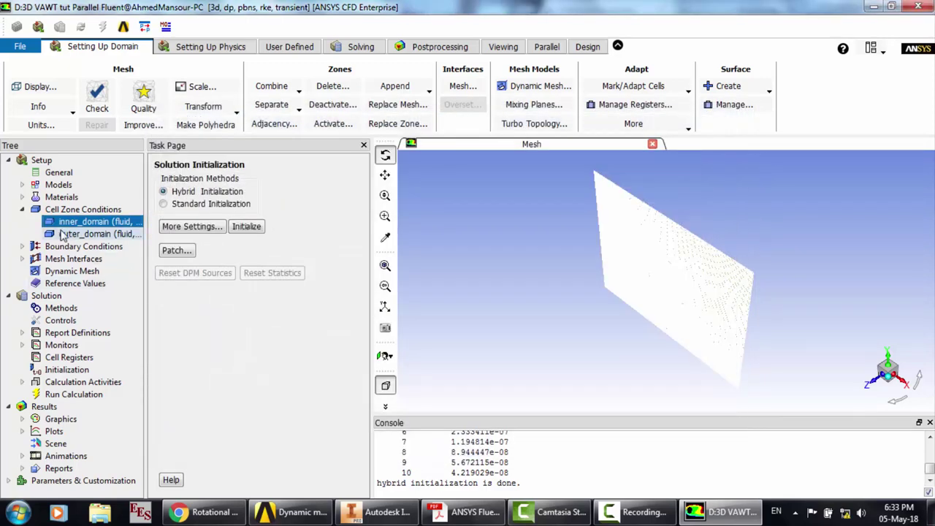
left_click(21, 210)
Enable Dynamic Mesh with the Smoothing method turned off and the Six DOF option turned on
left_click(73, 248)
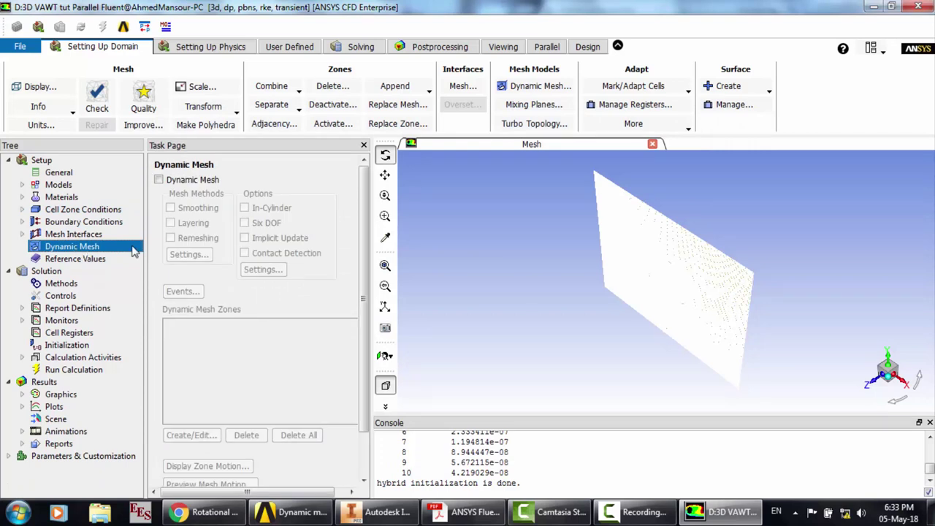
left_click(172, 183)
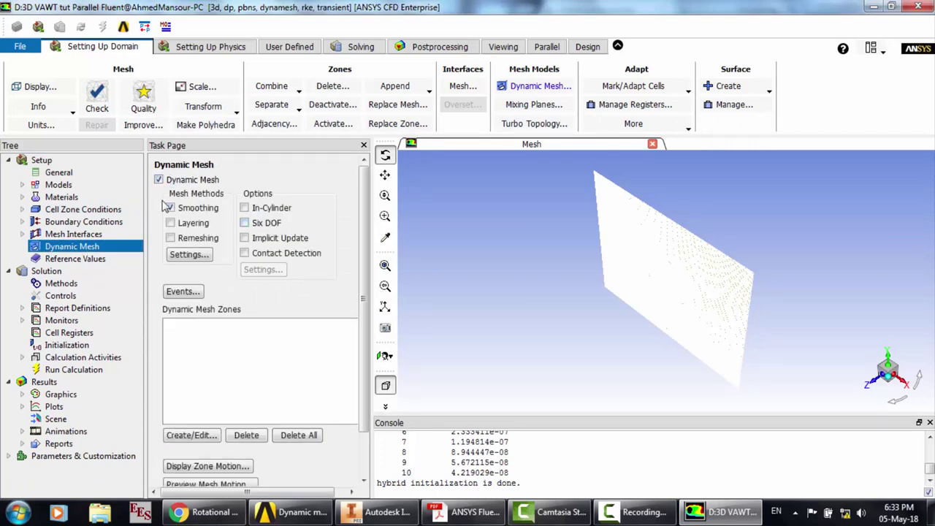
left_click(171, 207)
left_click(245, 223)
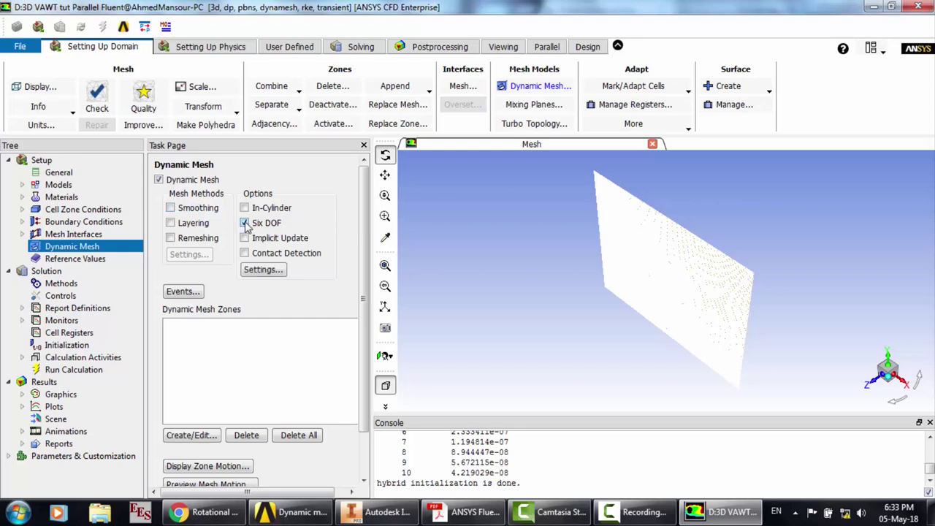
Start a Six DOF property set named Rotate with One DOF Rotation and a moment of inertia of 1.8375 kg-m2
left_click(261, 270)
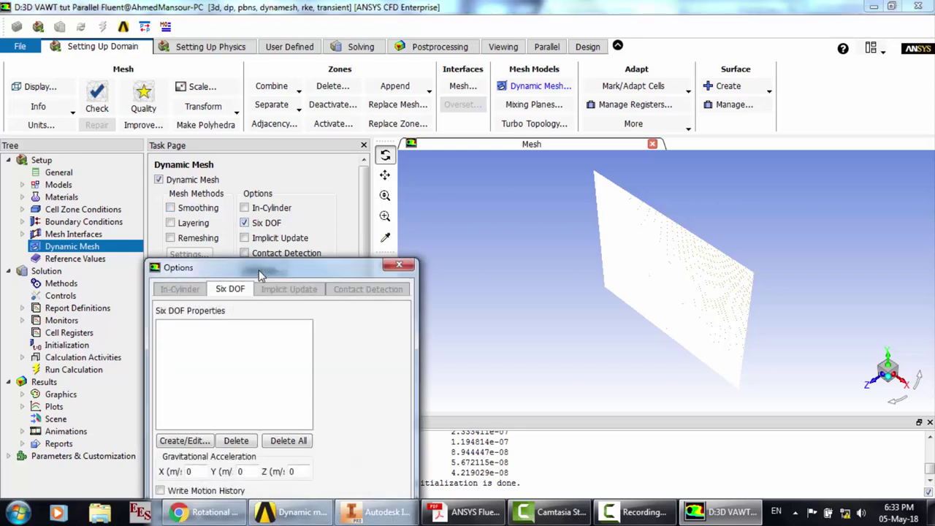
left_click(191, 440)
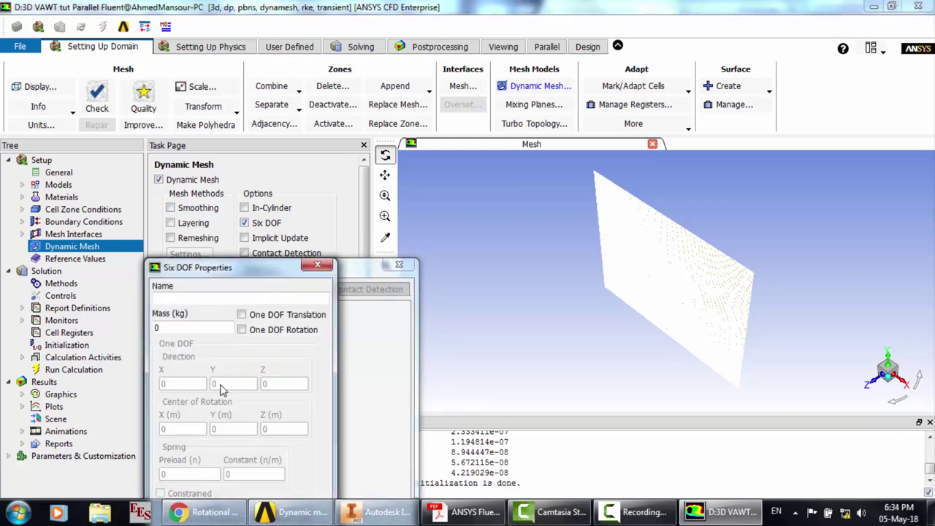
left_click(273, 334)
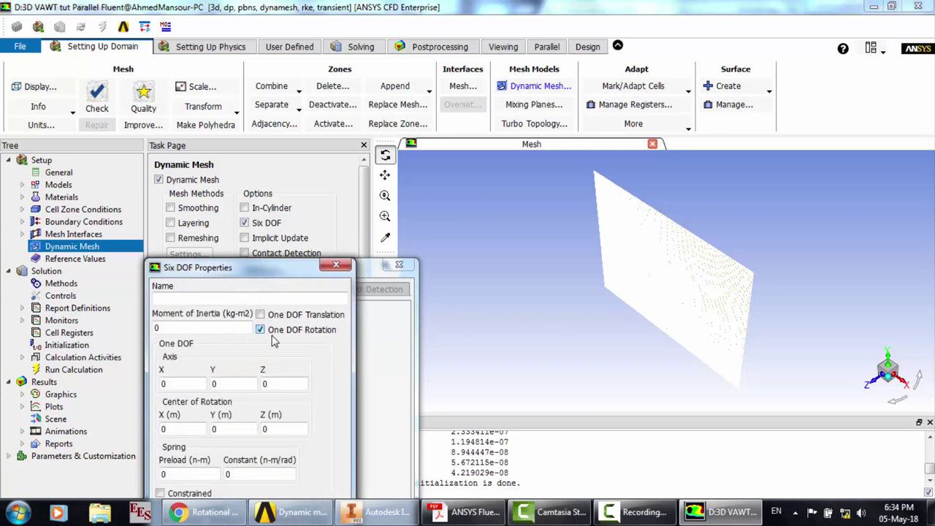
left_click(175, 298)
double_click(176, 329)
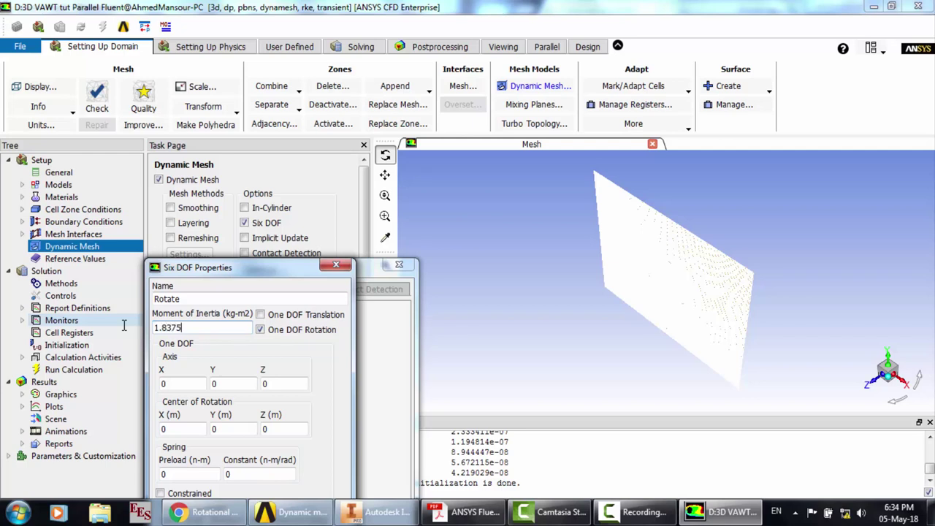
left_click_drag(245, 272, 295, 39)
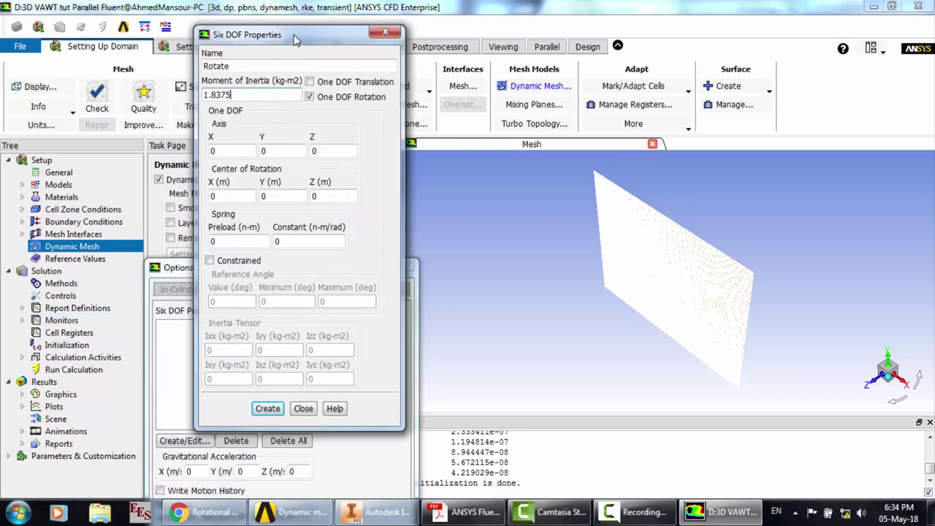
Set the Z component of the rotation axis, create the Rotate property set and accept the Six DOF options
left_click(333, 149)
left_click_drag(333, 149, 289, 147)
left_click(267, 408)
left_click(303, 408)
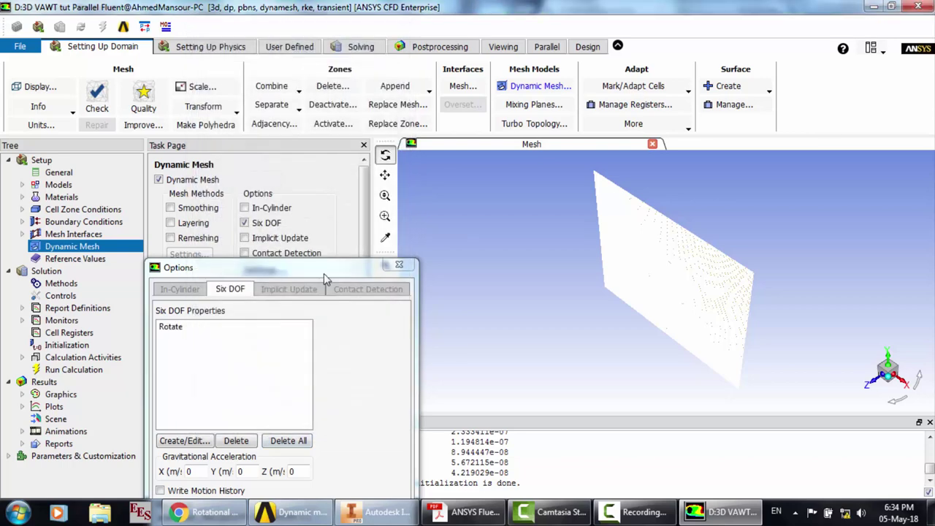
left_click_drag(324, 270, 356, 134)
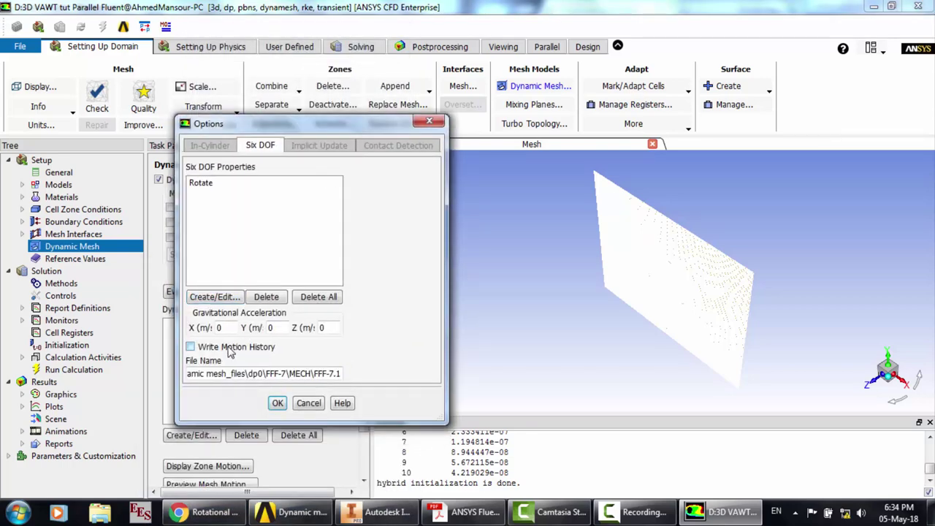
left_click(276, 404)
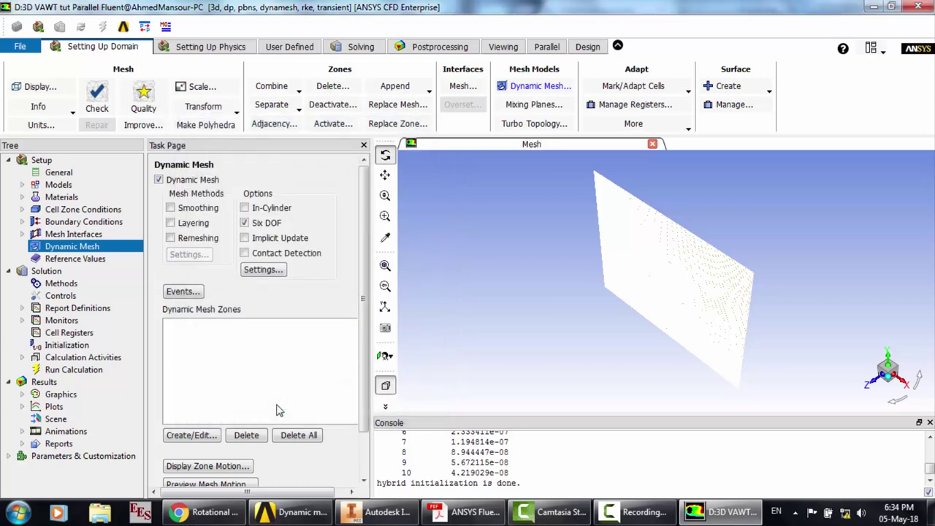
Create a Rigid Body dynamic mesh zone for inner_domain using the Rotate properties with Six DOF set to Passive
left_click(189, 435)
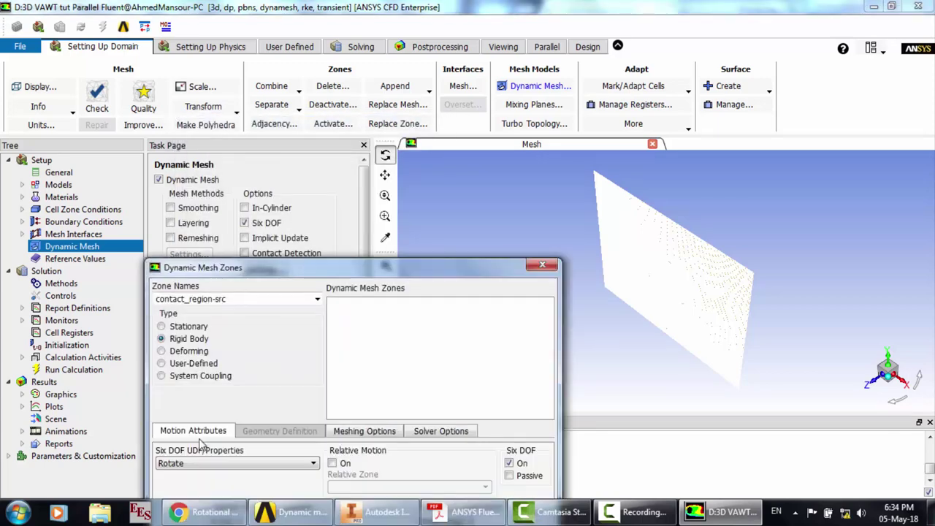
left_click_drag(376, 276, 400, 43)
left_click(341, 66)
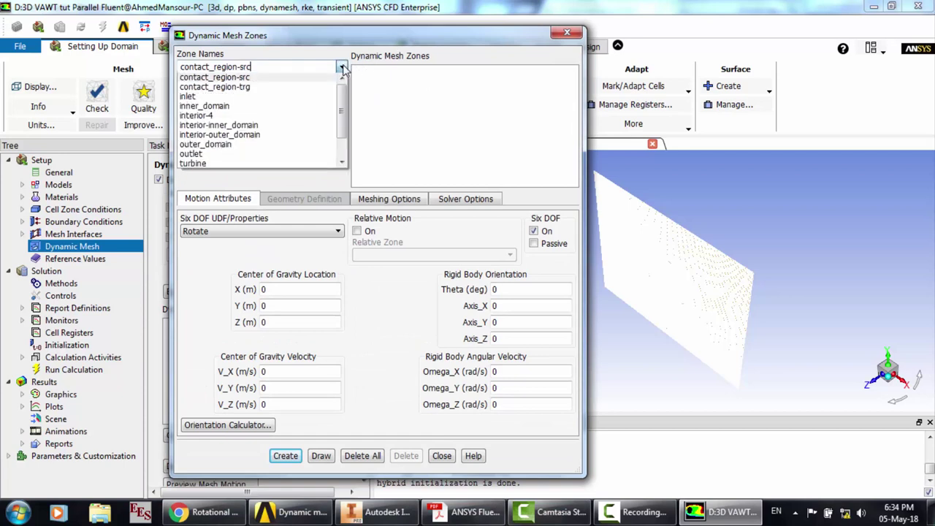
left_click(262, 108)
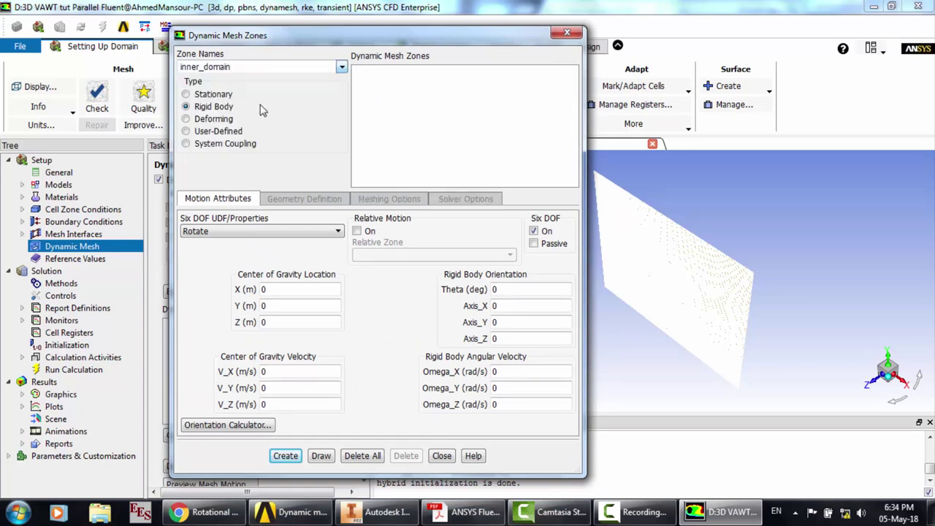
left_click(534, 244)
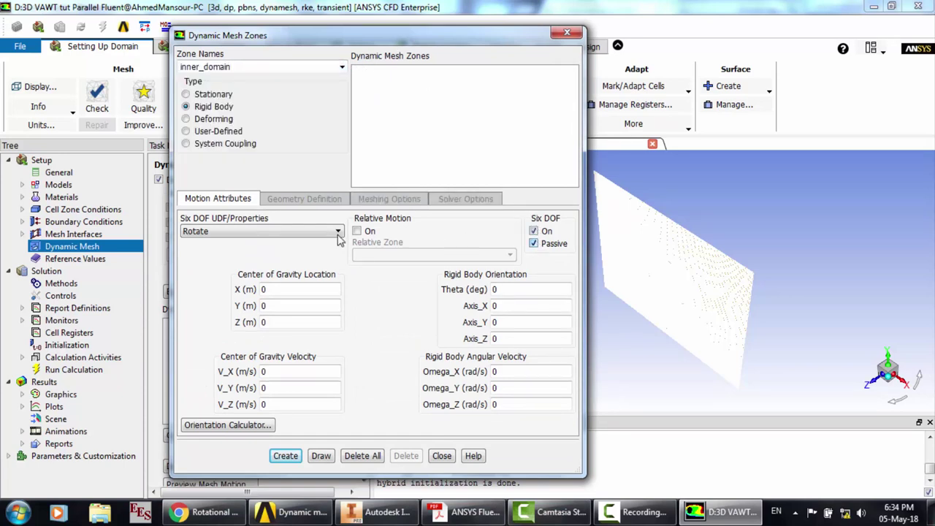
left_click(286, 455)
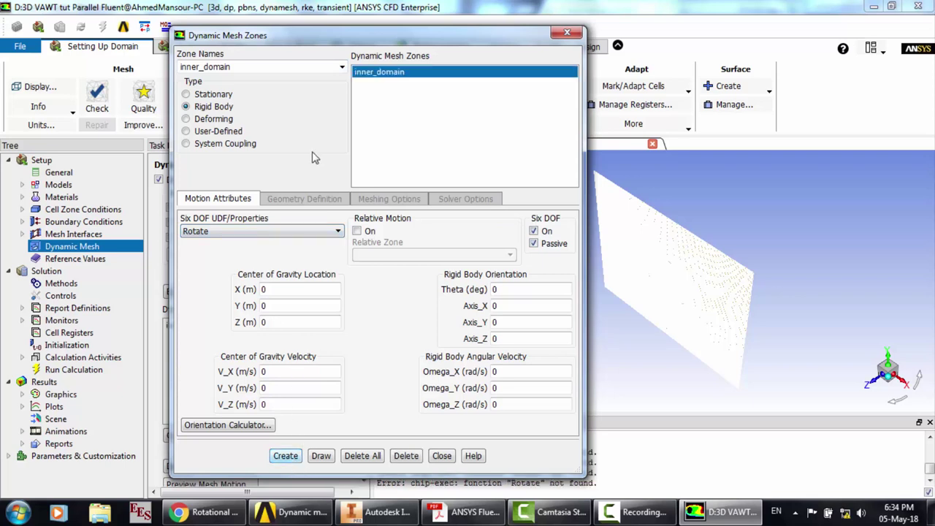
Create a Rigid Body dynamic mesh zone for turbine using the Rotate properties with Six DOF on and Passive off
left_click(340, 66)
left_click(224, 166)
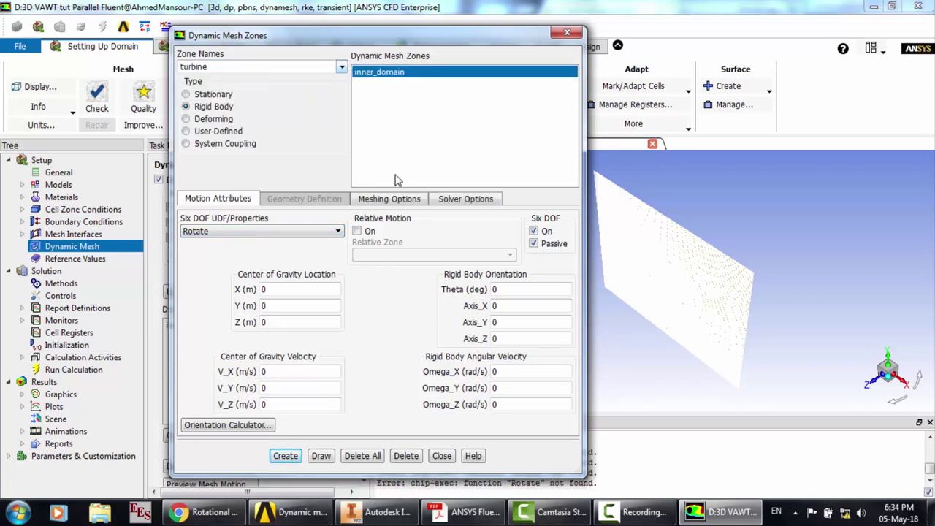
left_click(285, 455)
Create a Stationary dynamic mesh zone for outer_domain and finish the zone definitions
left_click(341, 67)
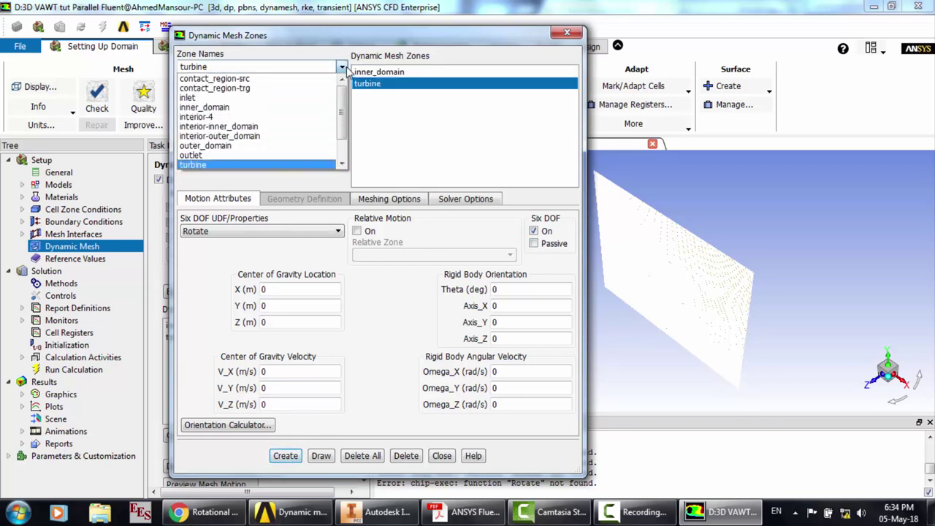
left_click(319, 146)
left_click(208, 96)
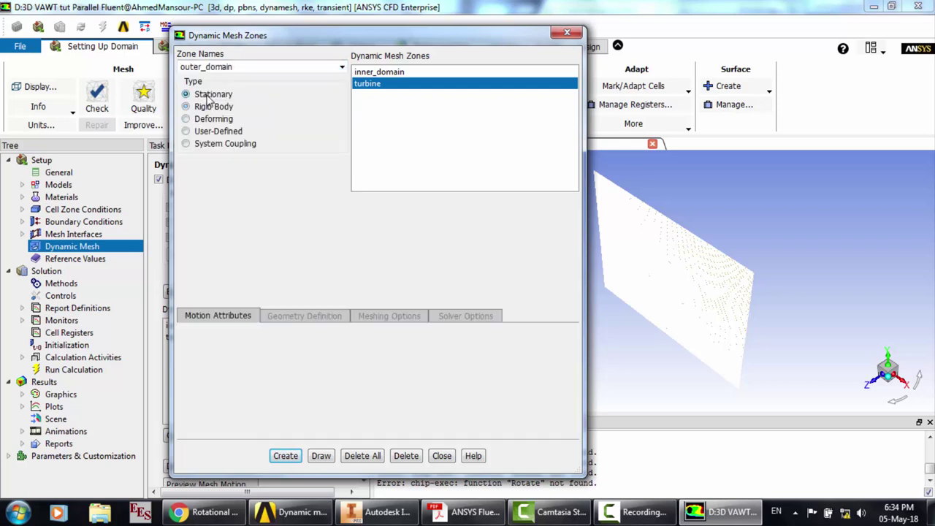
left_click(285, 456)
left_click(442, 452)
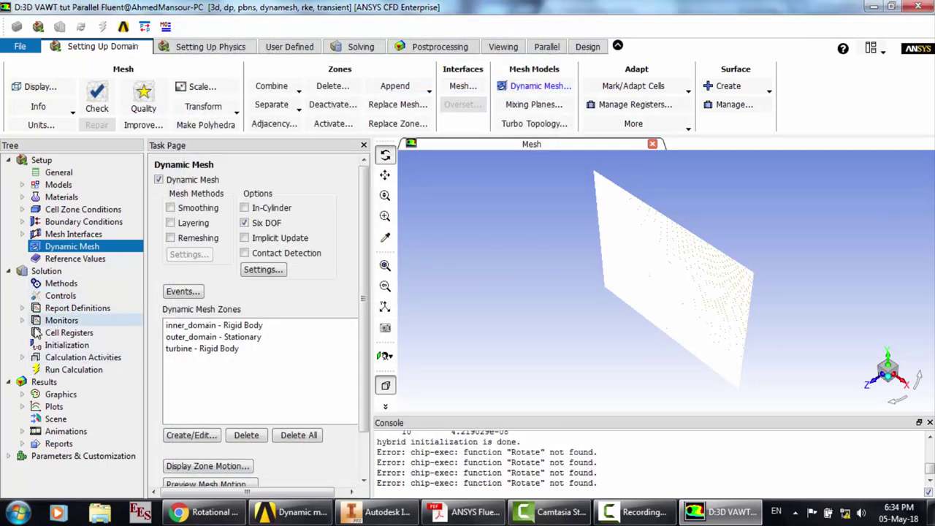
Set the residual monitors' absolute criteria for continuity and x-, y- and z-velocity to 0.00001
left_click(22, 320)
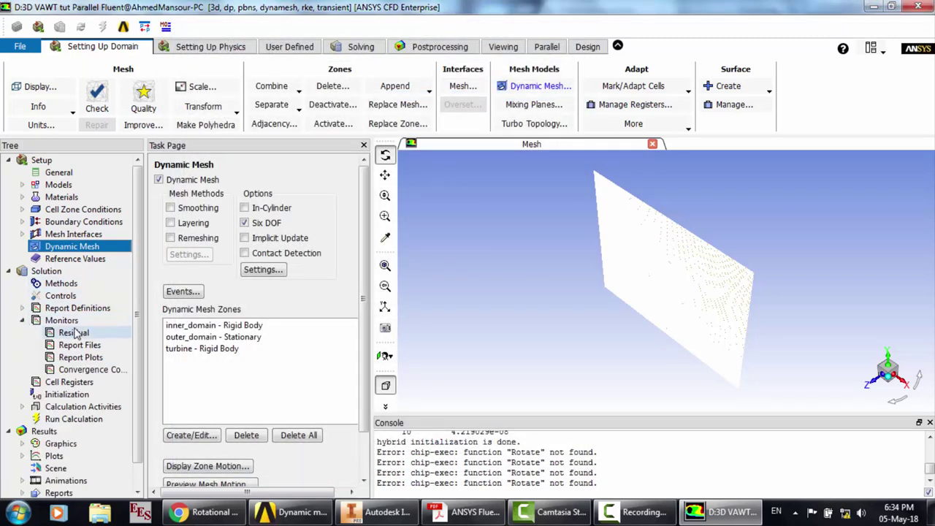
double_click(73, 333)
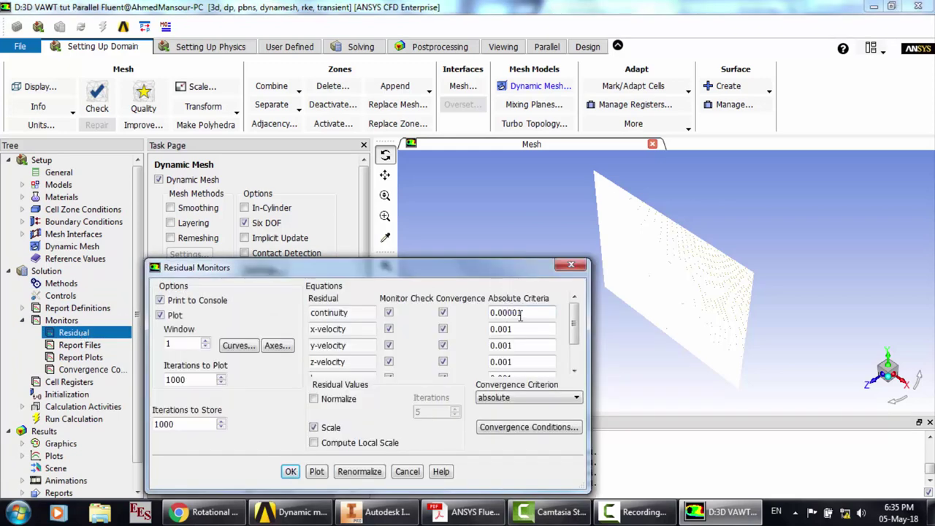
left_click_drag(526, 313, 446, 312)
key("ctrl+c")
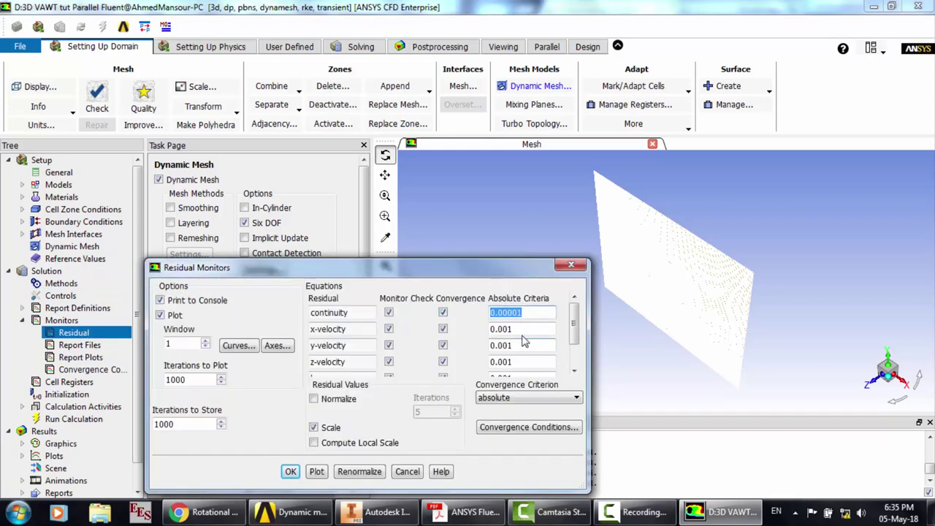
left_click(483, 333)
left_click_drag(521, 333, 466, 323)
key("ctrl+v")
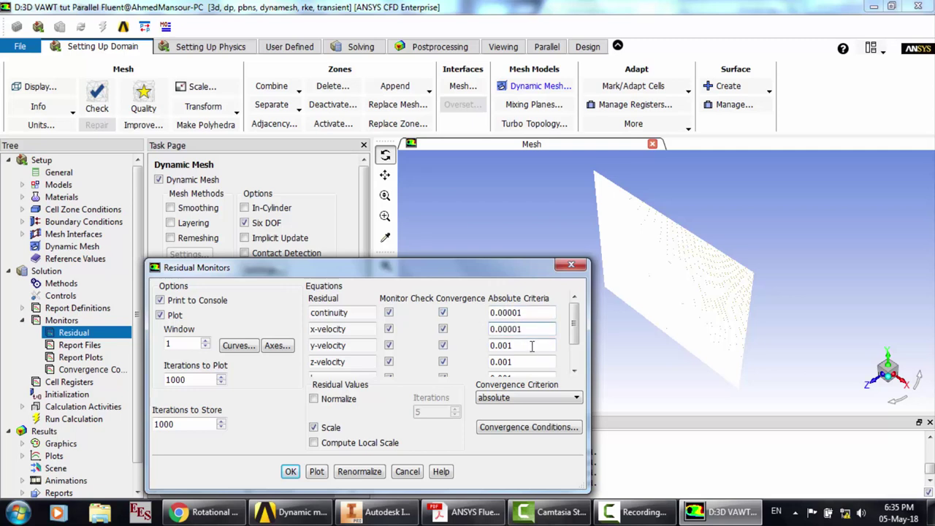
left_click_drag(532, 346, 441, 337)
key("ctrl+v")
left_click_drag(525, 361, 459, 357)
key("ctrl+v")
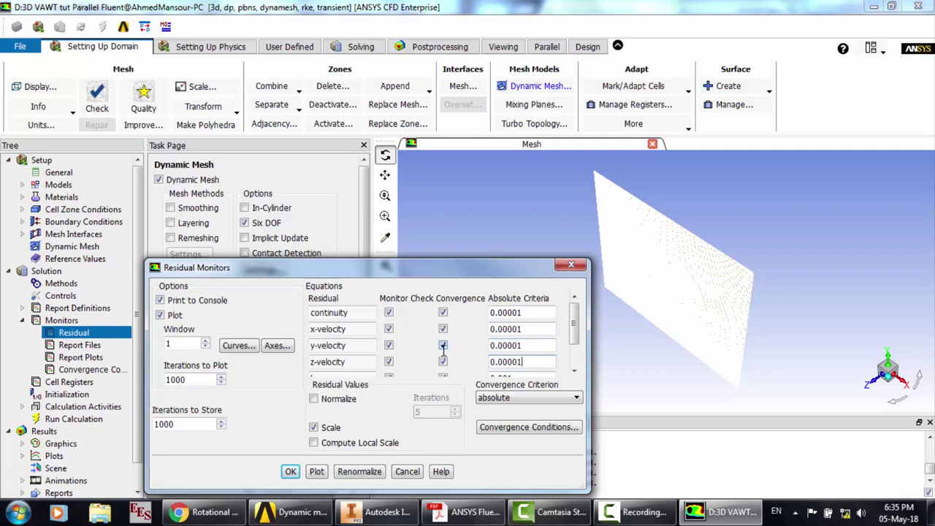
Set the absolute criteria for k and epsilon to 0.00001 and accept the residual monitor settings
scroll(442, 351, "down", 2)
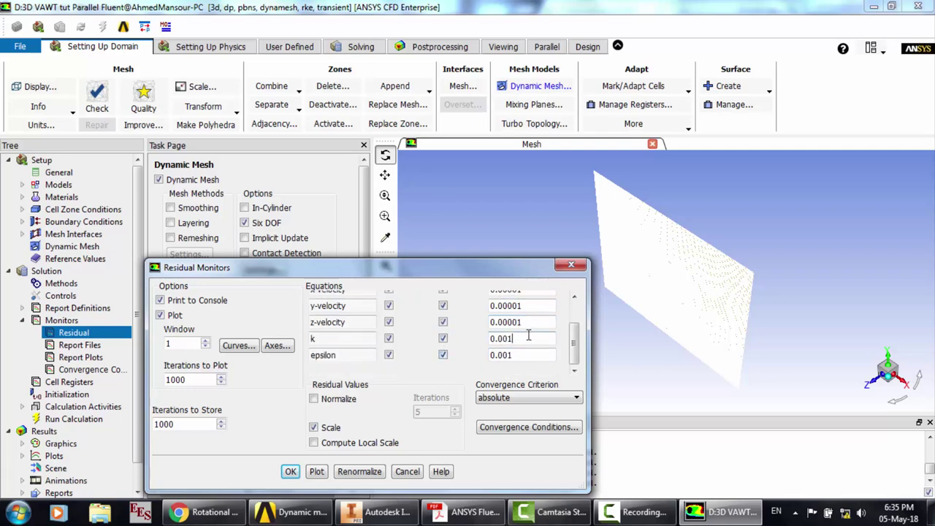
left_click_drag(528, 336, 439, 332)
key("ctrl+v")
left_click_drag(543, 354, 404, 348)
key("BackSpace")
key("ctrl+v")
left_click(290, 471)
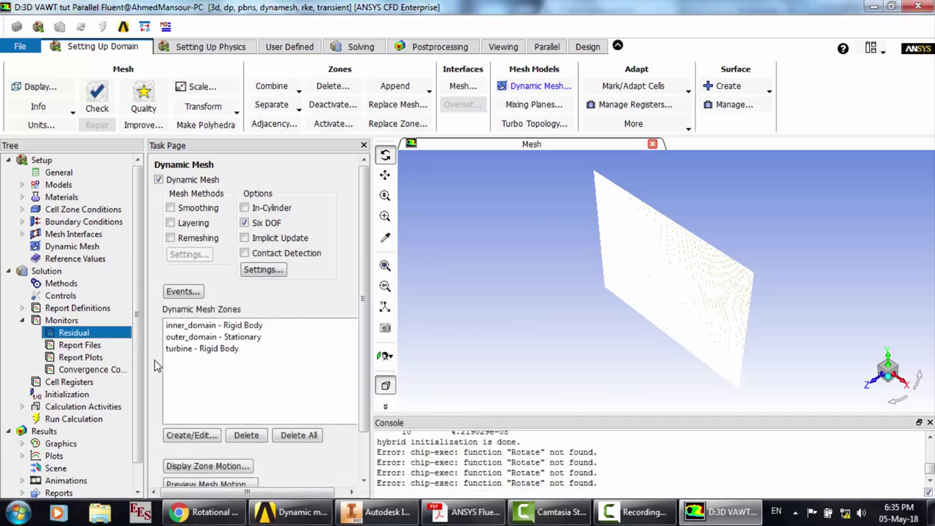
Start a new report file definition for the solution monitors
left_click(80, 346)
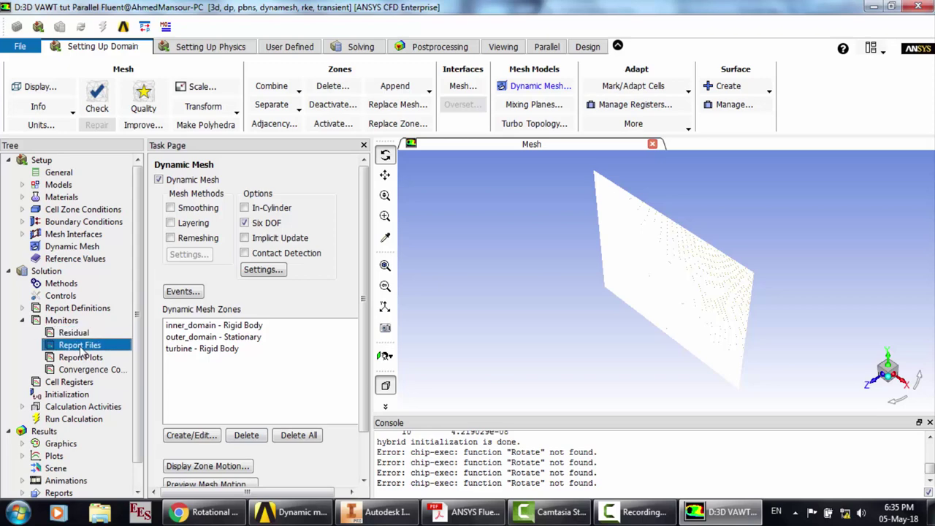
double_click(80, 346)
left_click_drag(349, 270, 366, 139)
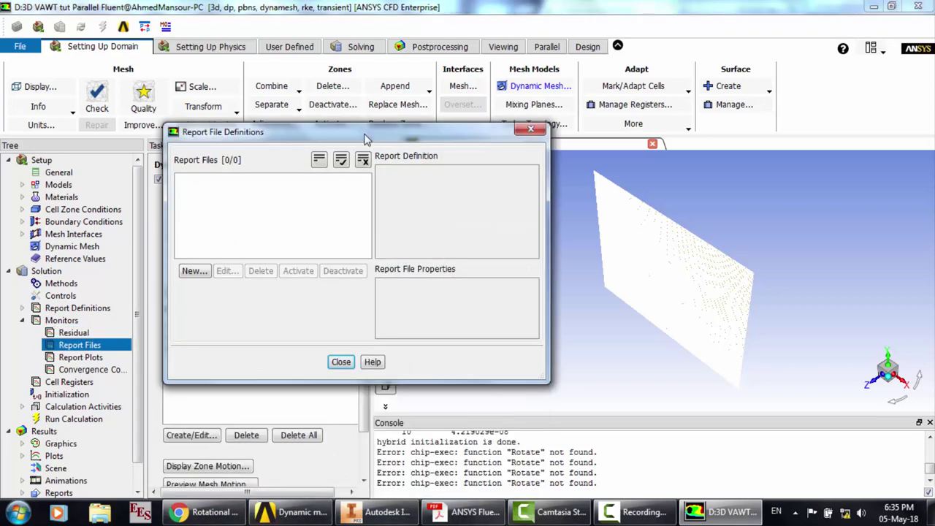
left_click(191, 272)
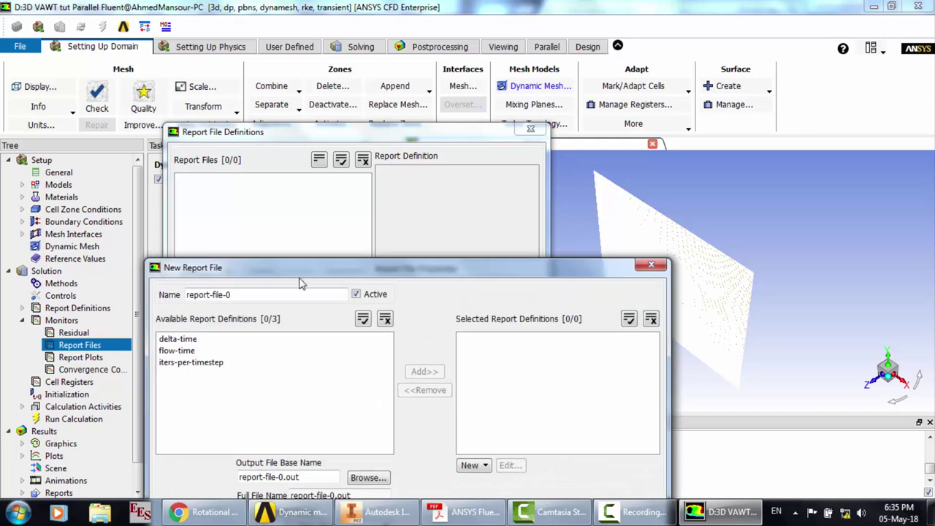
left_click_drag(303, 273, 283, 177)
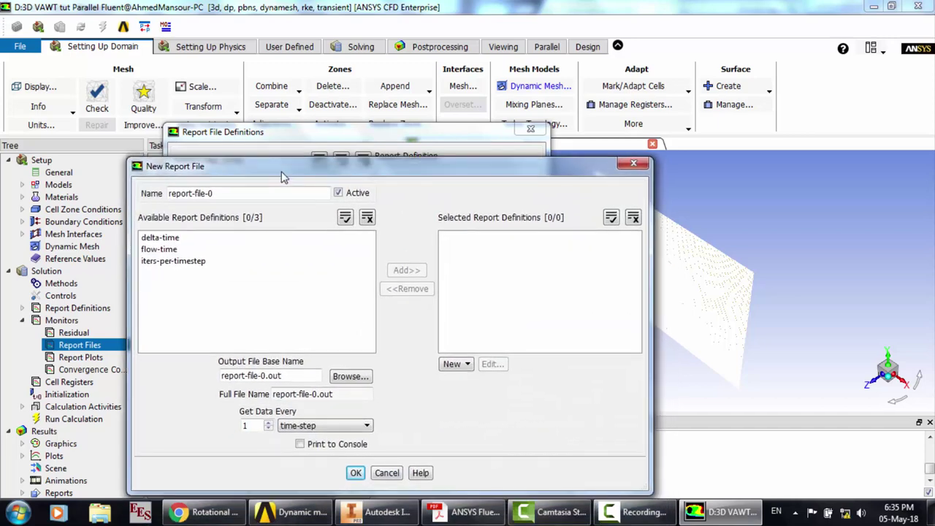
Add an Area-Weighted Average surface report on the turbine surface and open its field variable choices
left_click(459, 364)
mouse_move(501, 396)
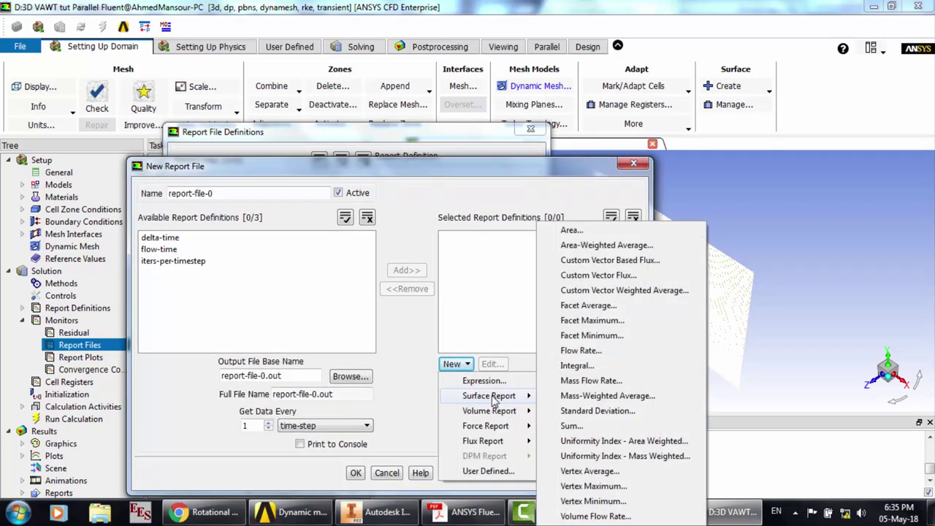
left_click(612, 246)
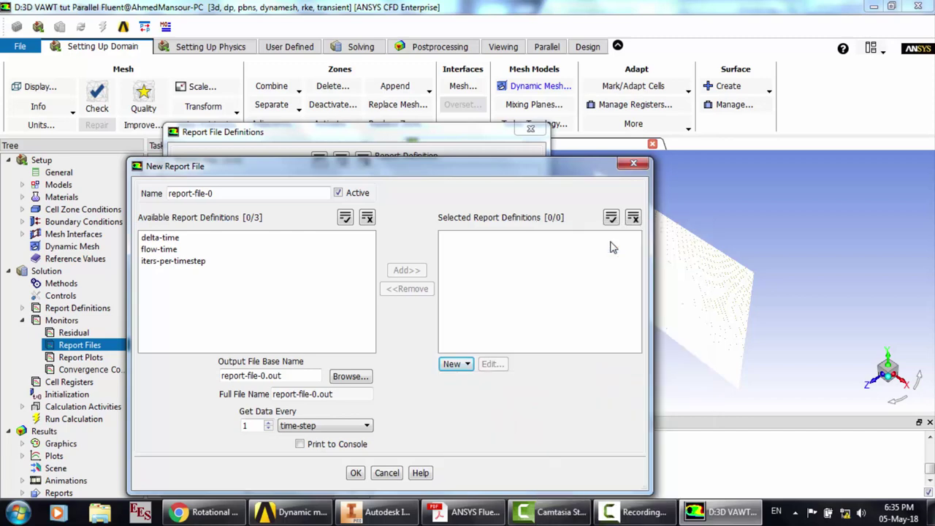
left_click_drag(486, 276, 473, 95)
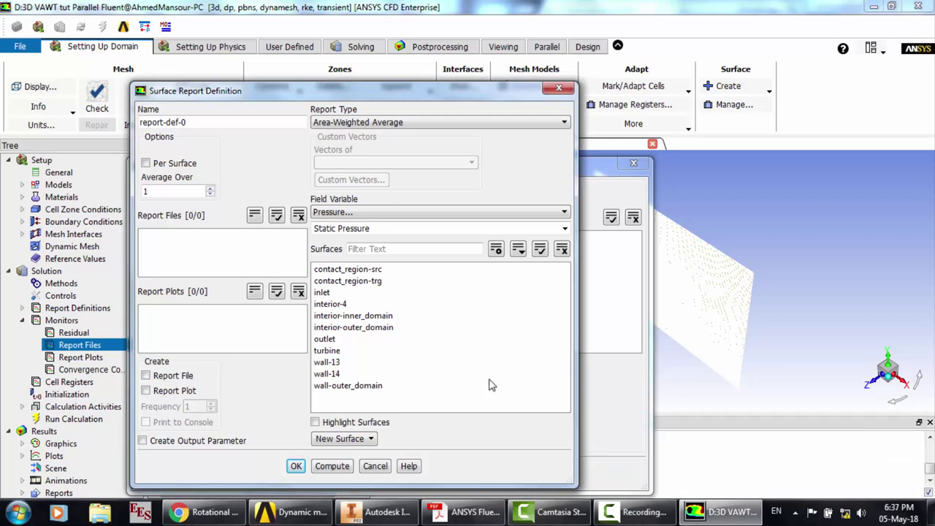
left_click(329, 350)
left_click(516, 212)
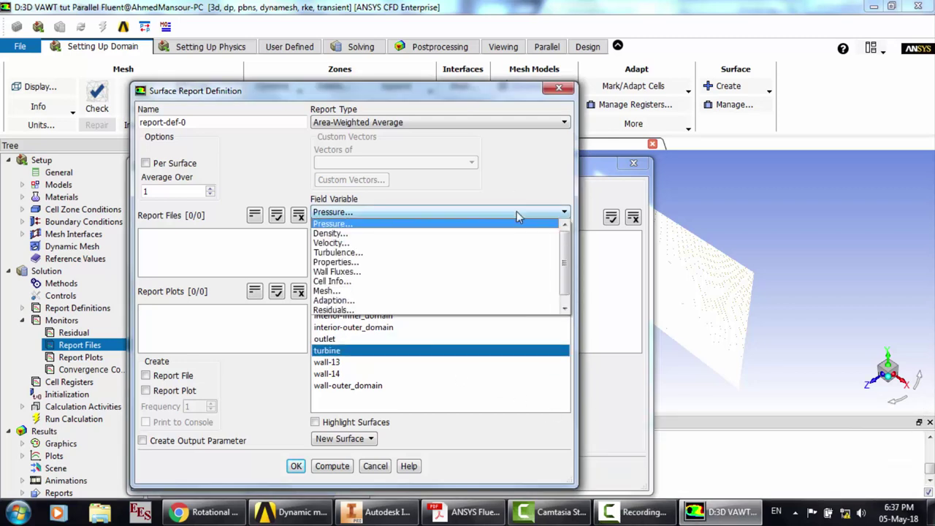
Set the surface report's field variable to Tangential Velocity and create it with a report file, report plot and console printing
left_click(436, 245)
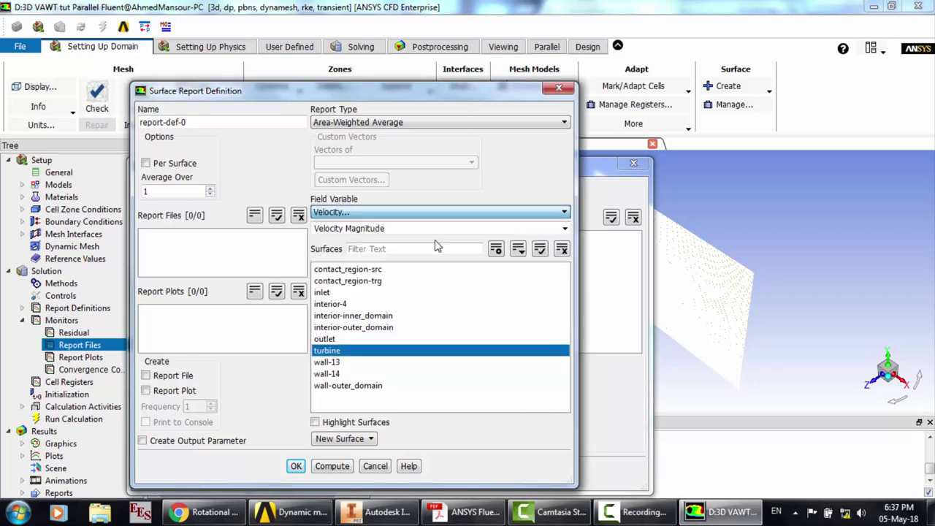
left_click(564, 228)
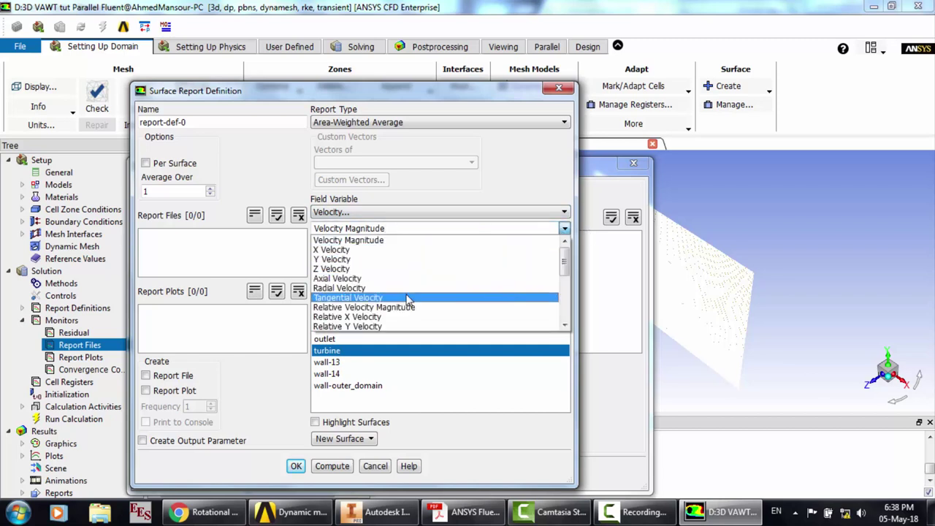
left_click(480, 297)
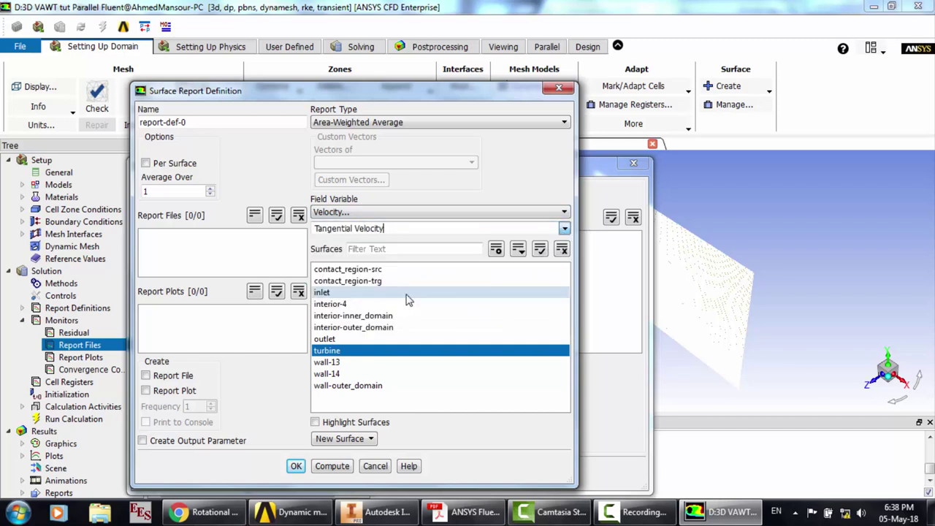
left_click(146, 375)
left_click(146, 391)
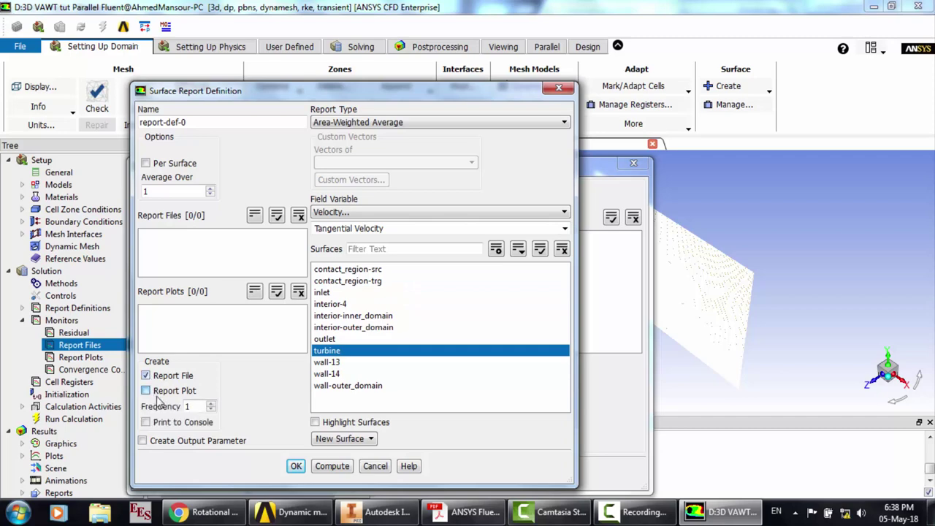
left_click(164, 423)
left_click(296, 466)
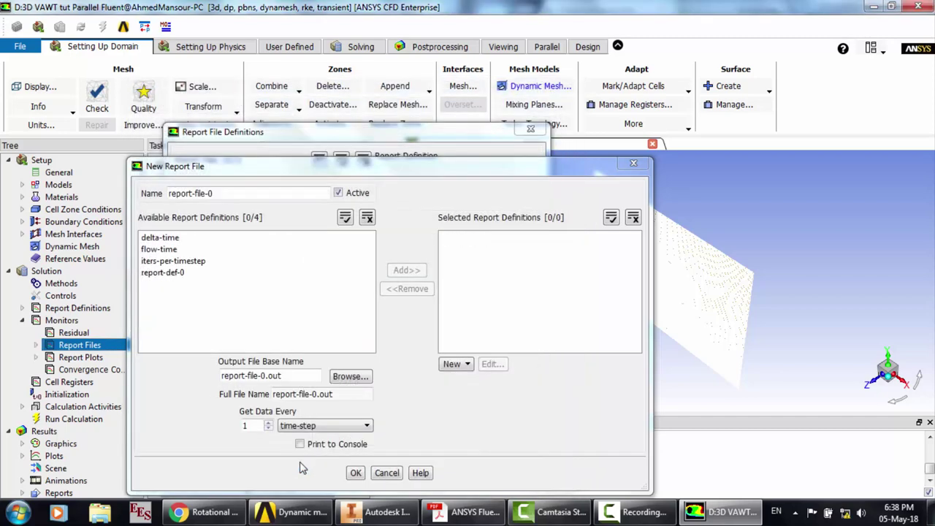
Start a new expression report definition and insert report-def-0 as the first operand of its expression
left_click(457, 366)
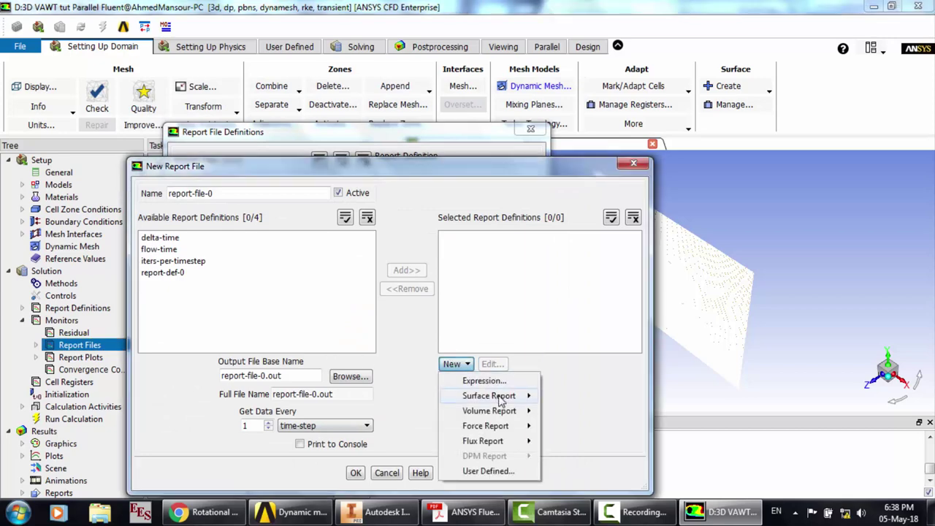
mouse_move(501, 402)
left_click(483, 380)
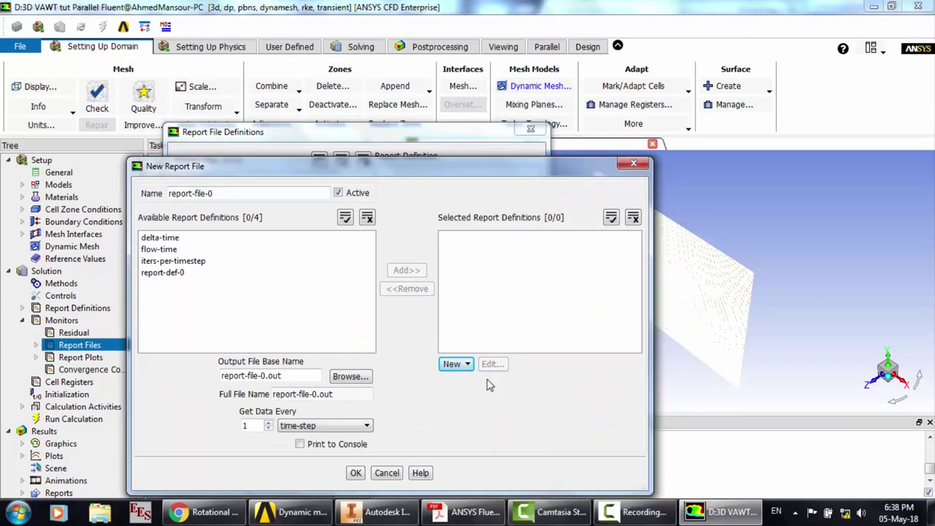
left_click(657, 339)
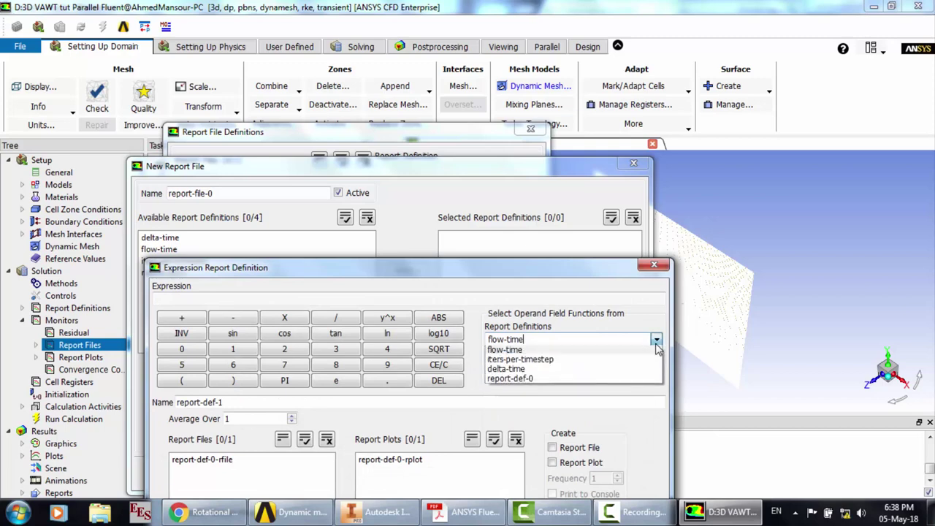
left_click(563, 381)
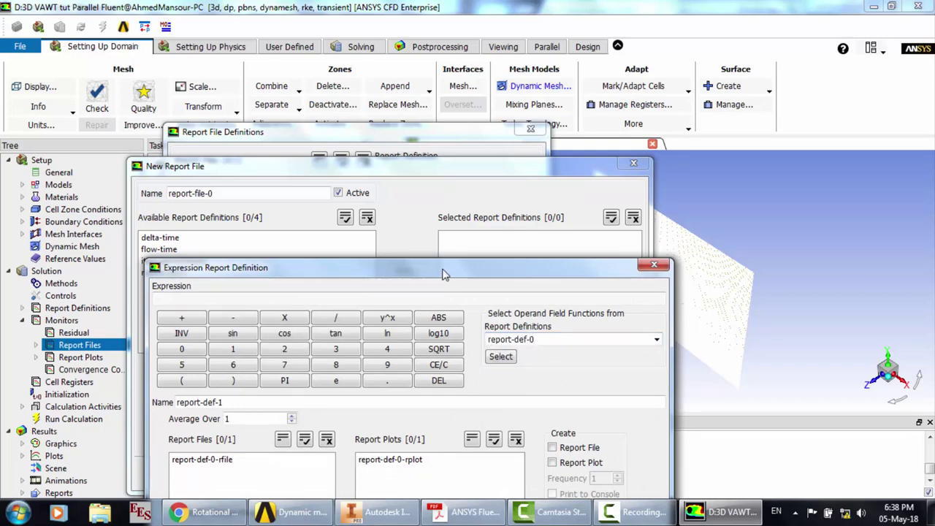
left_click_drag(444, 274, 449, 128)
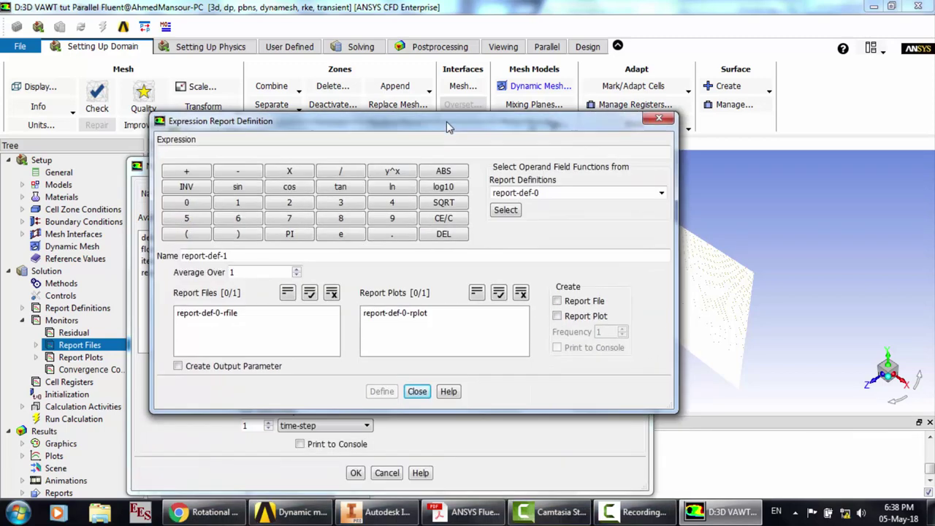
left_click(505, 209)
Divide the expression by 1.75 and define the report with a report file, report plot and console printing
left_click(341, 174)
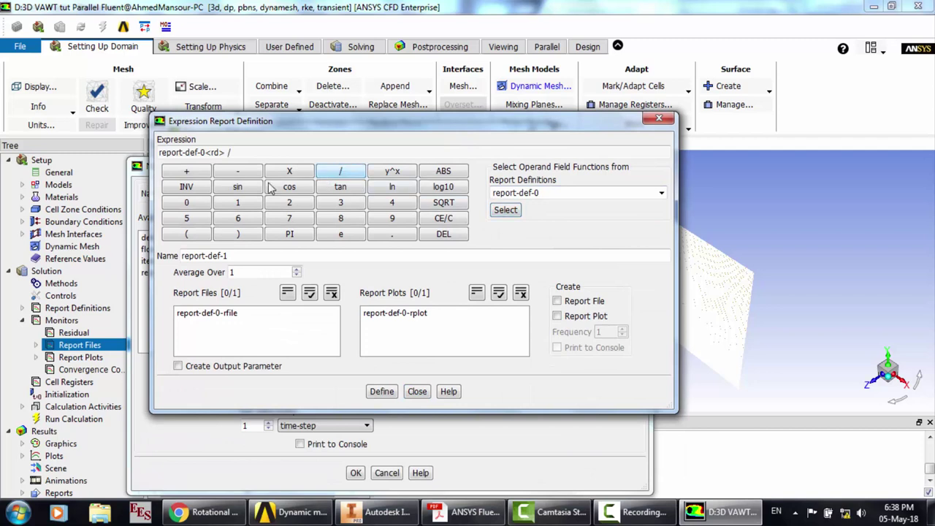
left_click(232, 204)
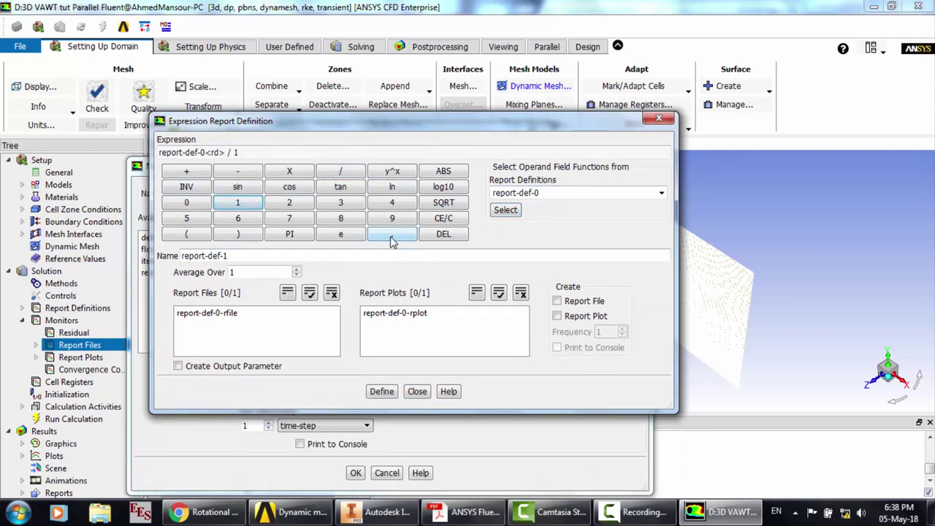
left_click(391, 238)
left_click(297, 221)
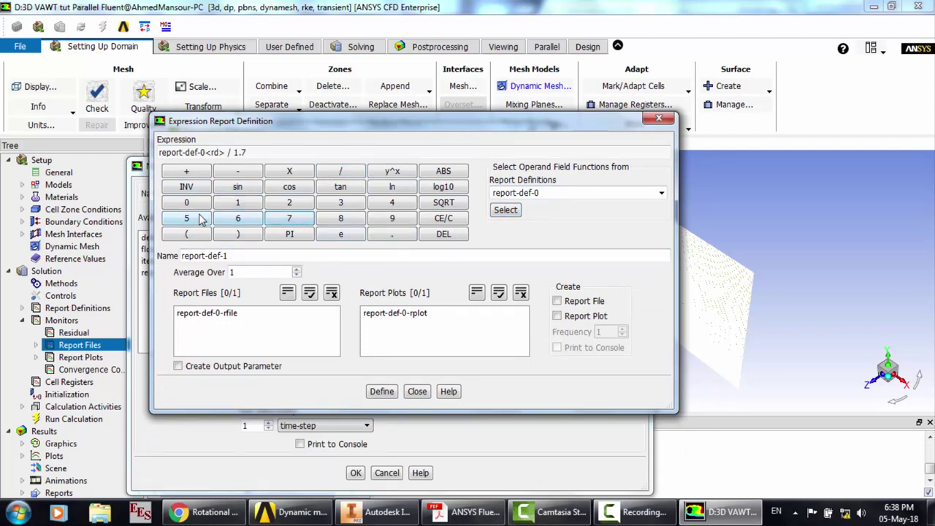
left_click(202, 220)
left_click(578, 317)
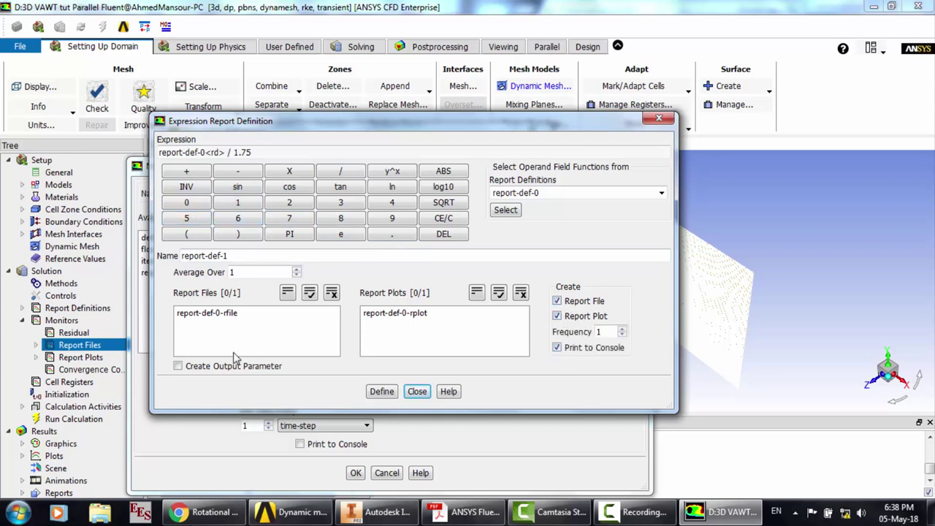
left_click(386, 393)
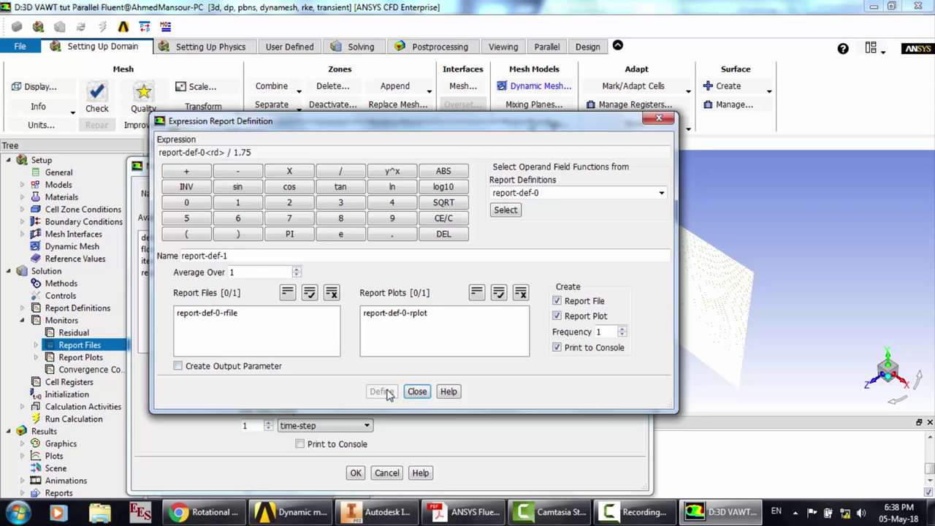
Create a moment report for the turbine wall zone with a report file, report plot and console printing
left_click(451, 364)
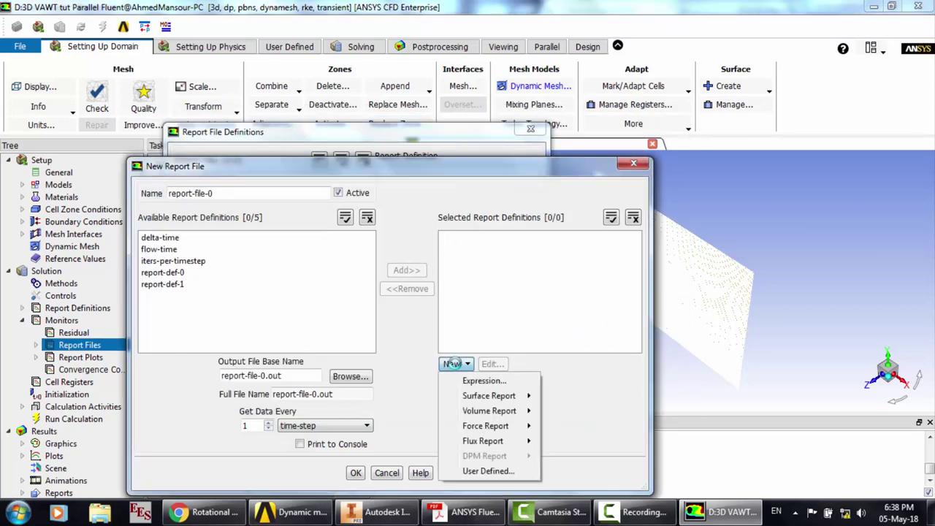
key("Escape")
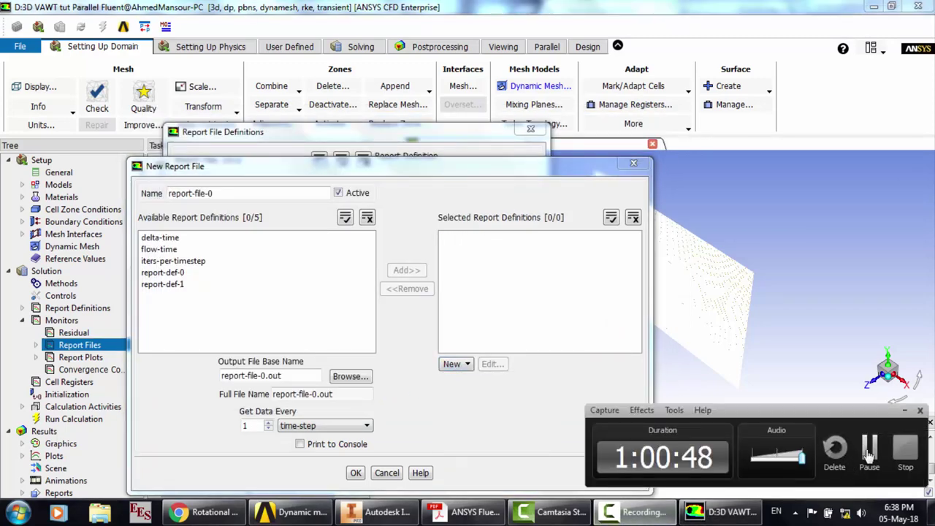
left_click(453, 363)
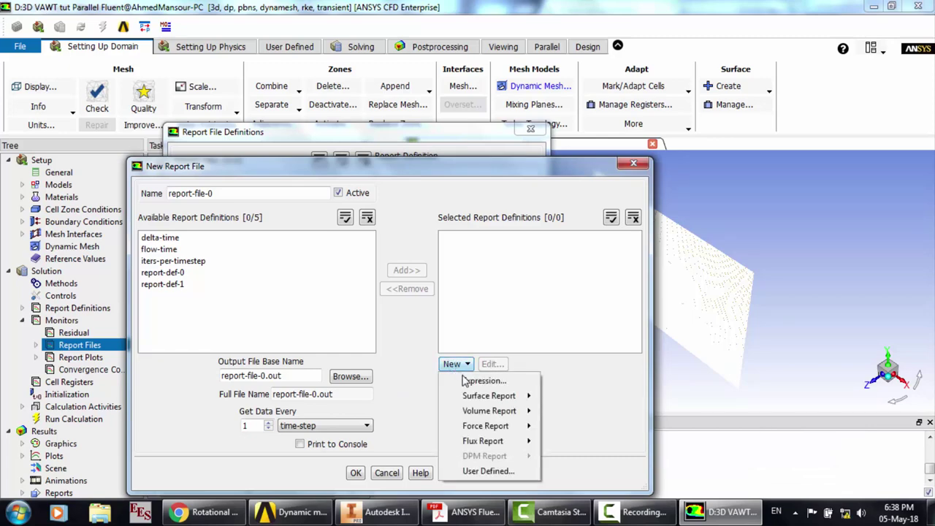
mouse_move(500, 430)
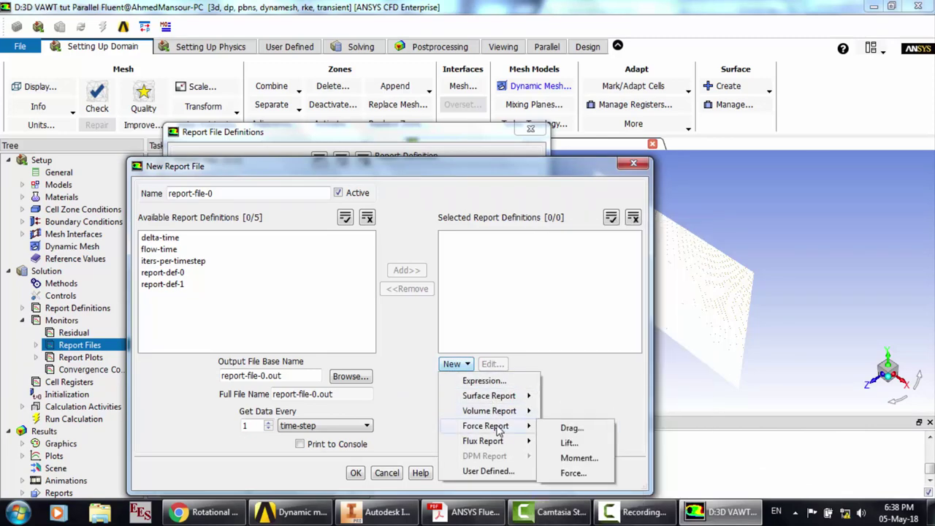
left_click(579, 459)
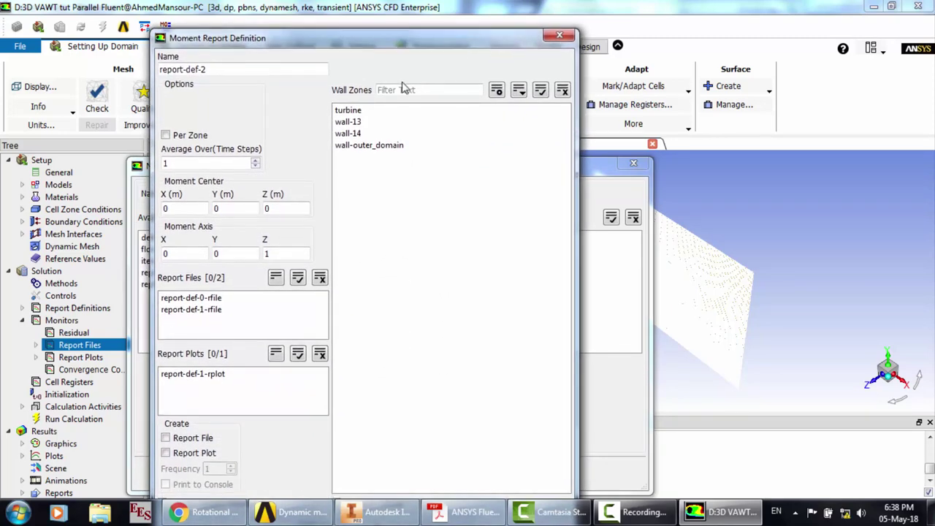
left_click(367, 113)
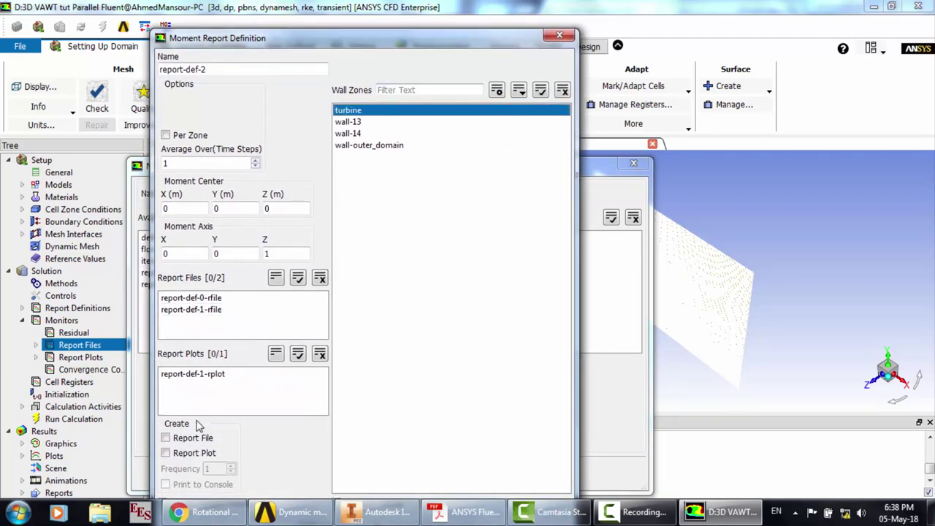
left_click(185, 439)
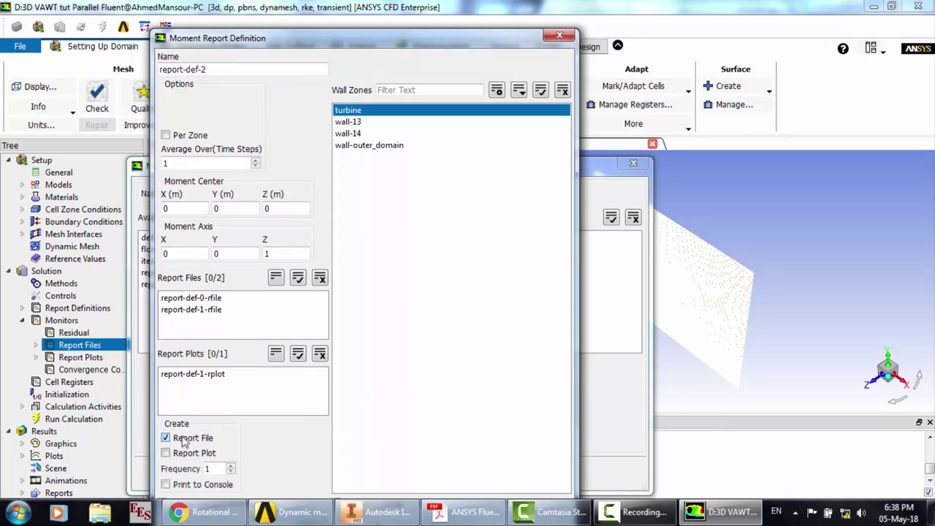
left_click(167, 453)
left_click(166, 485)
left_click_drag(492, 36, 516, 8)
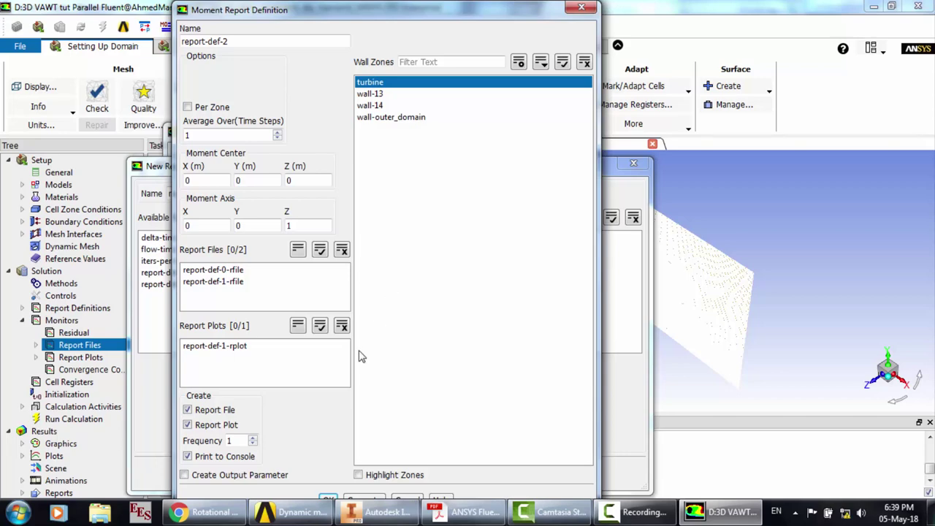
left_click(329, 499)
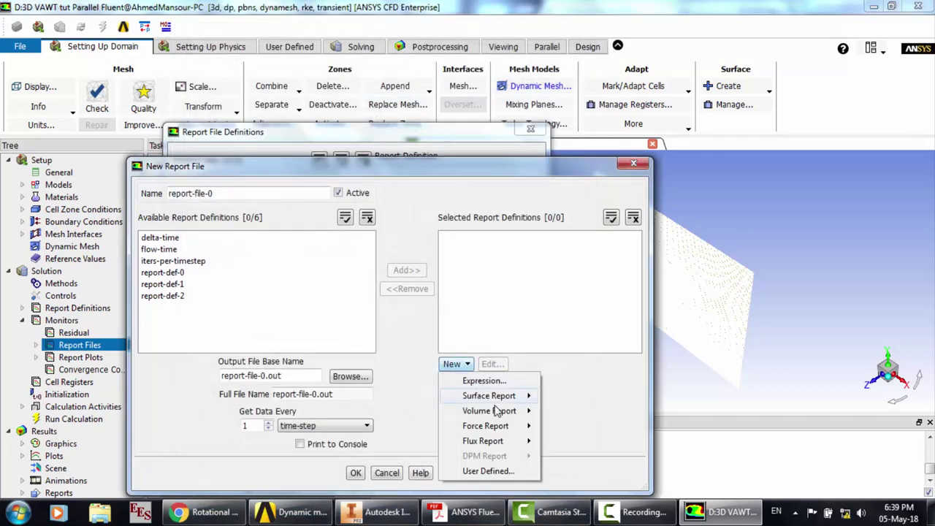
Create a force report for the turbine wall zone with file, plot and console output, and finish the report file definitions
mouse_move(511, 426)
left_click(571, 473)
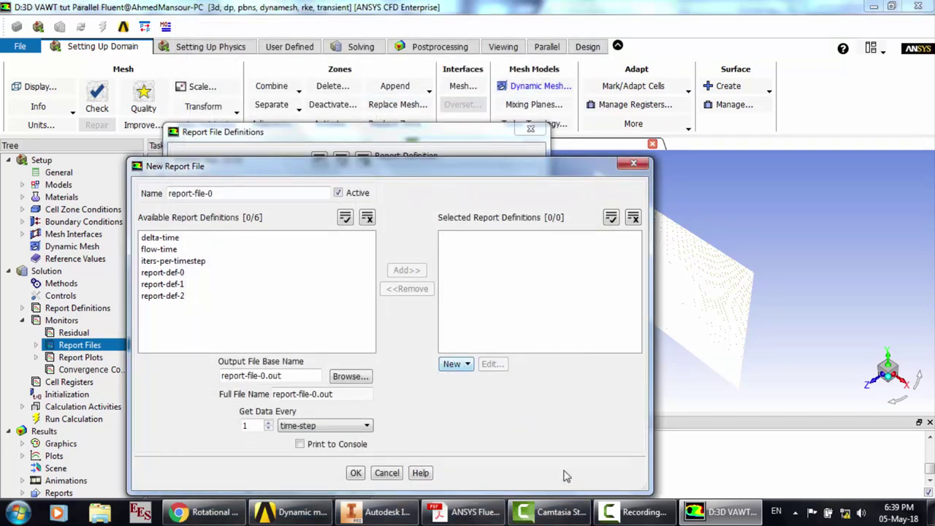
left_click(387, 83)
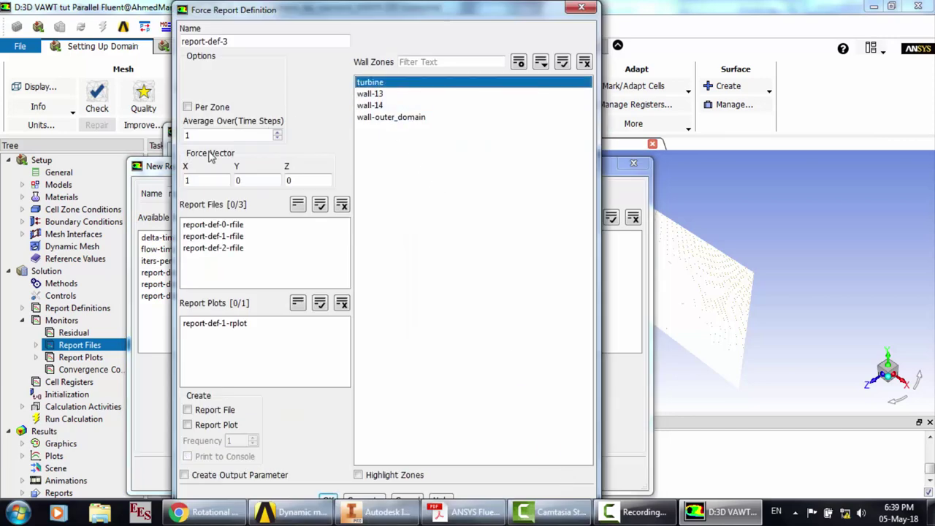
left_click(215, 411)
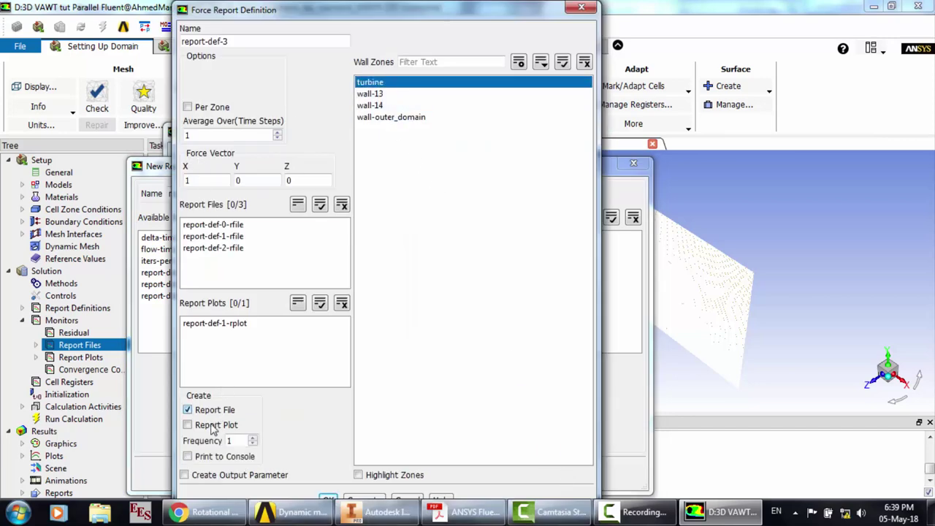
left_click(213, 425)
left_click(215, 459)
left_click(329, 499)
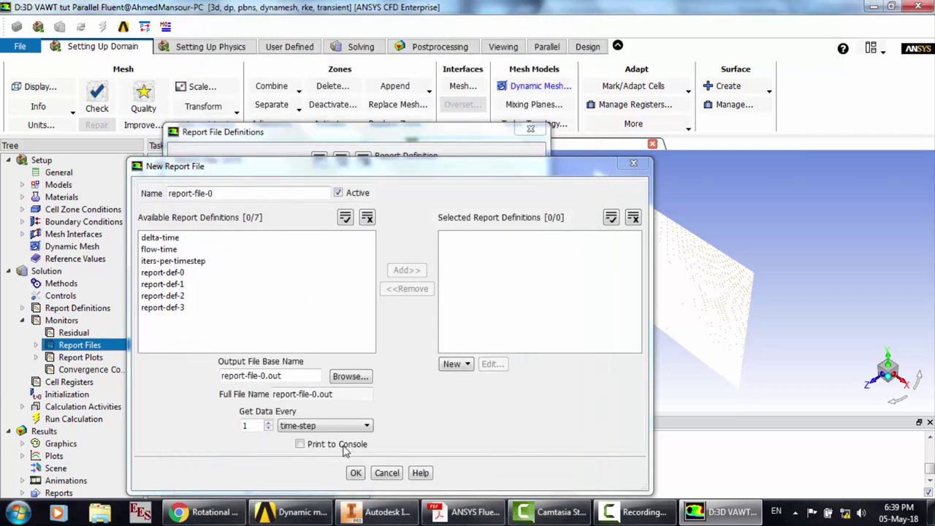
left_click(355, 473)
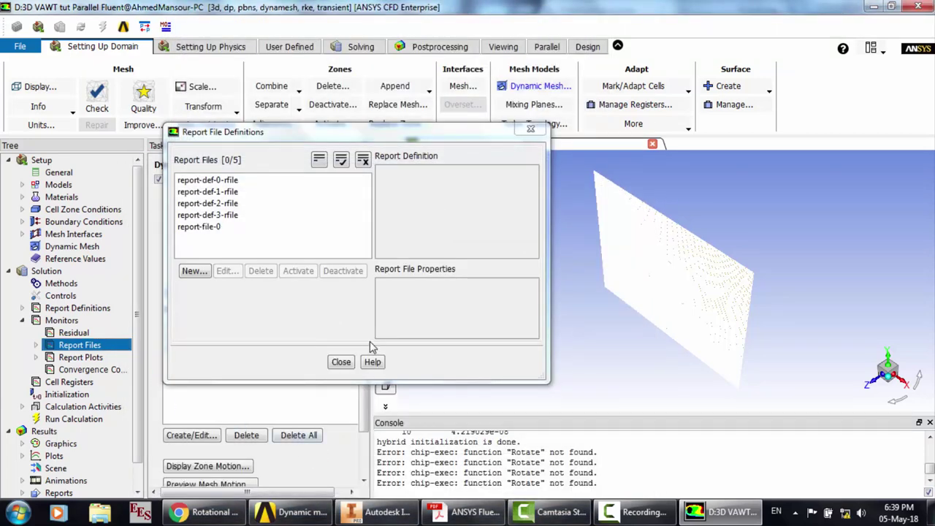
left_click(349, 365)
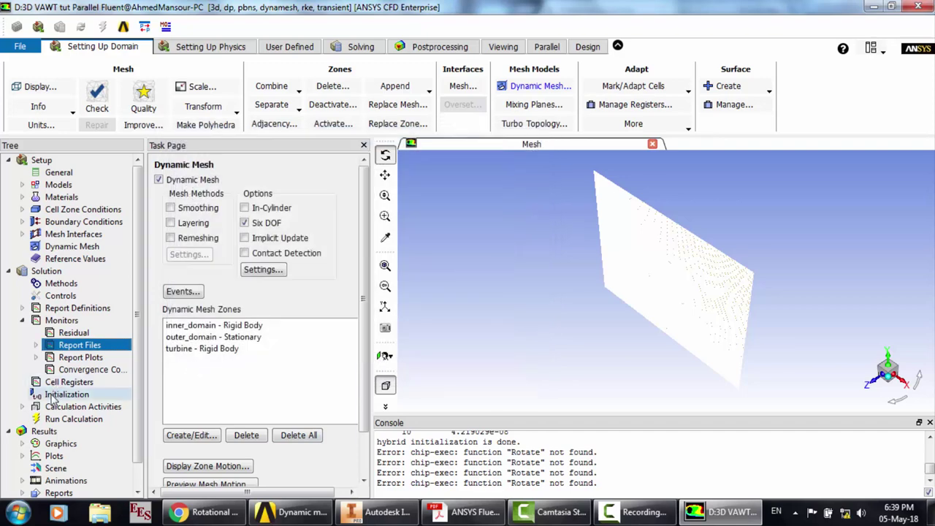
Reinitialize the solution with Hybrid Initialization, accepting the overwrite of the existing data
left_click(22, 407)
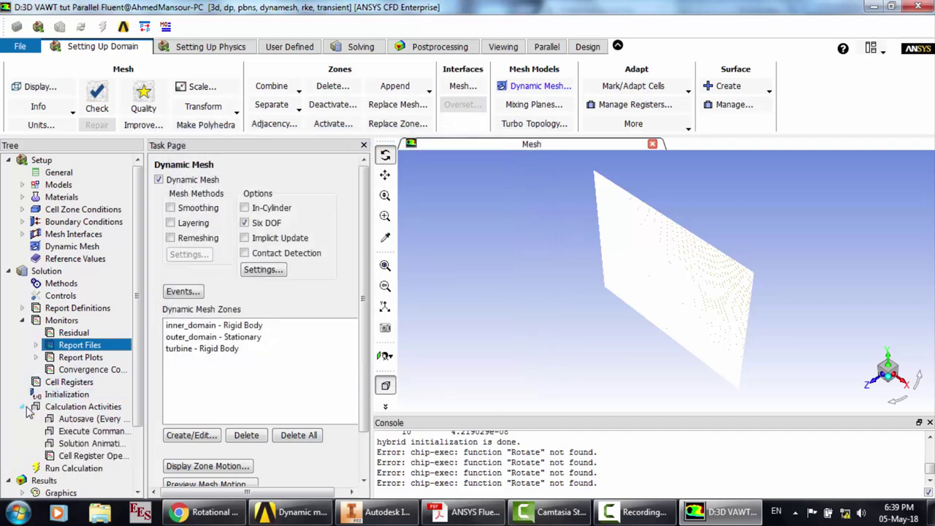
left_click(65, 394)
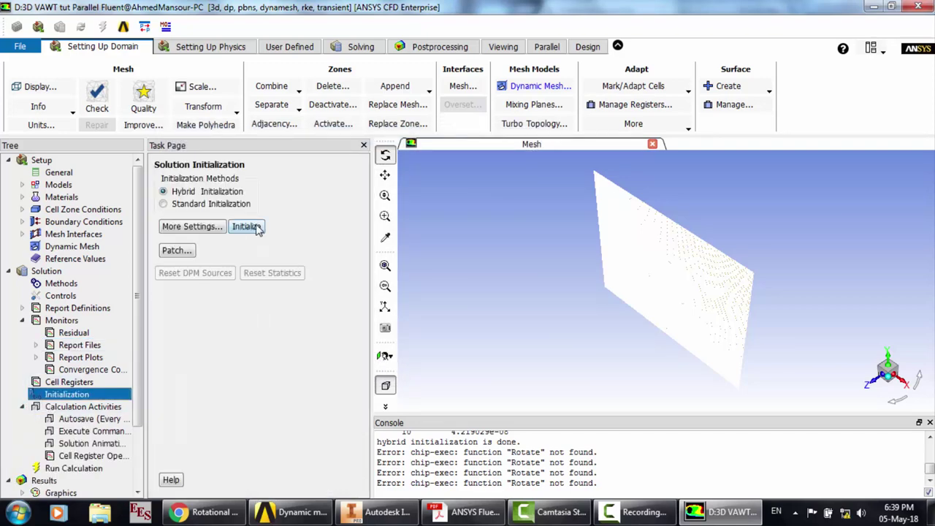
left_click(255, 227)
left_click(460, 286)
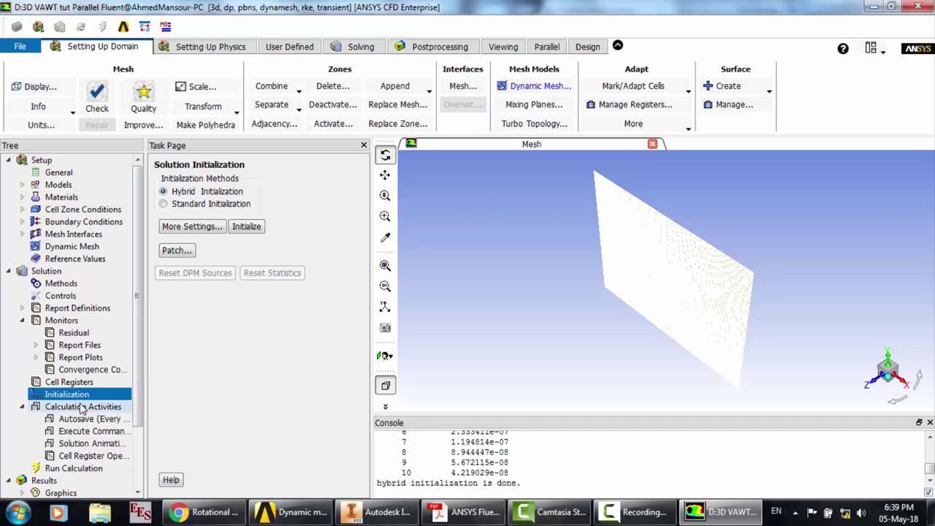
left_click(76, 444)
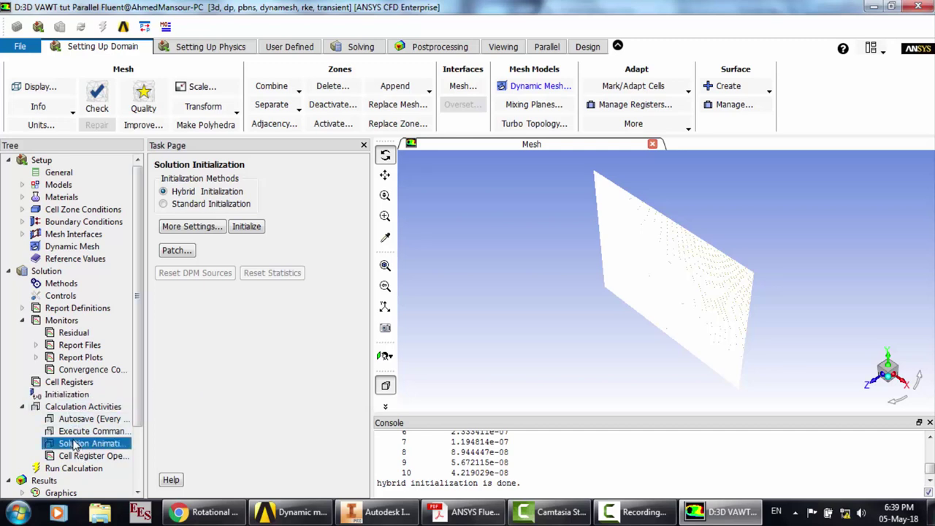
double_click(76, 444)
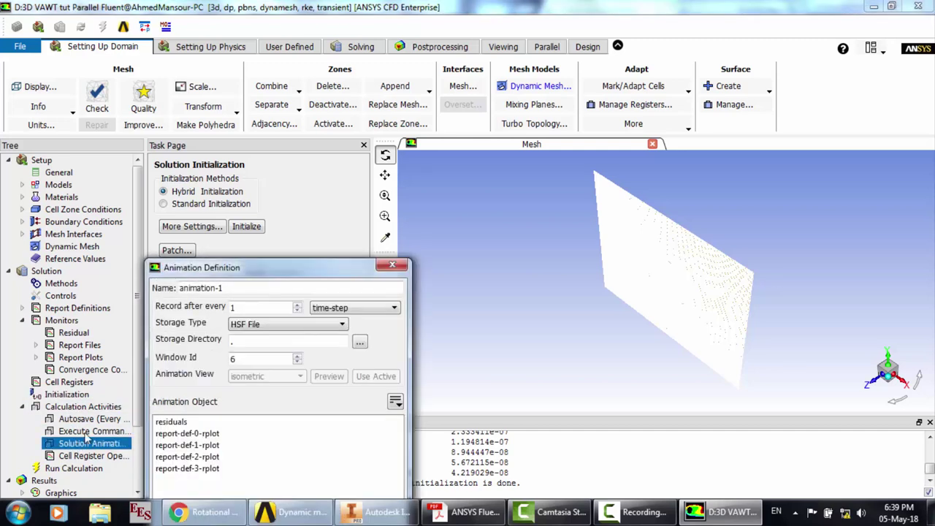
left_click(374, 265)
Open the autosave settings for the data files and accept them
double_click(86, 418)
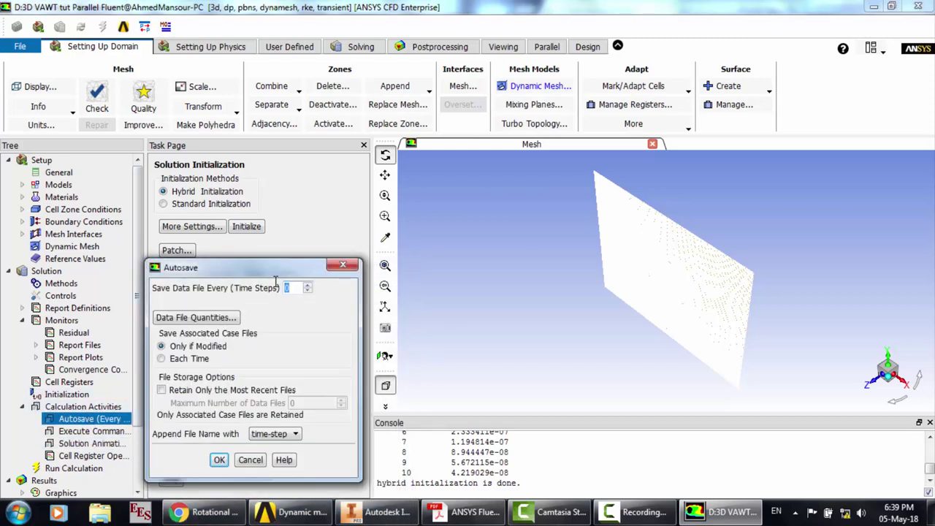
left_click(219, 459)
Start a solution animation with HSF File storage and a new filled contour object of velocity magnitude
double_click(83, 444)
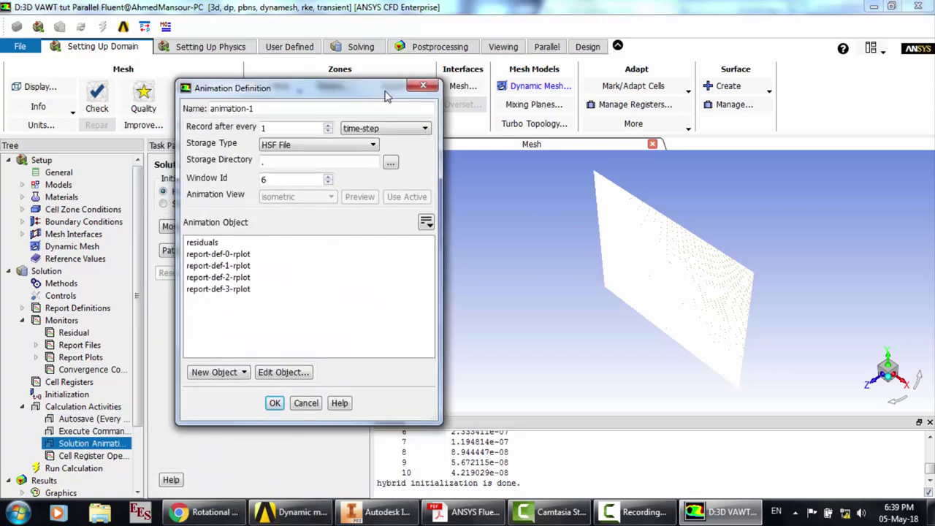
left_click(327, 145)
left_click(307, 167)
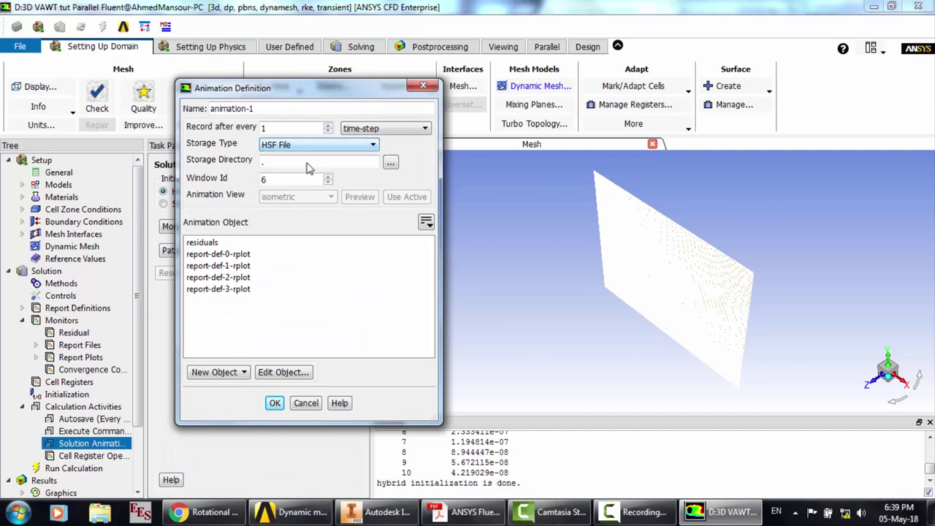
left_click(238, 372)
left_click(232, 406)
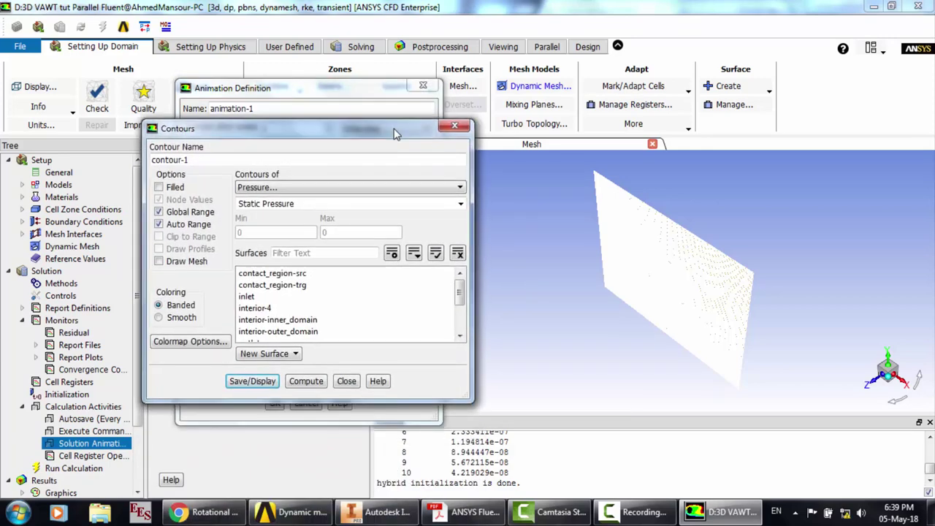
left_click(336, 187)
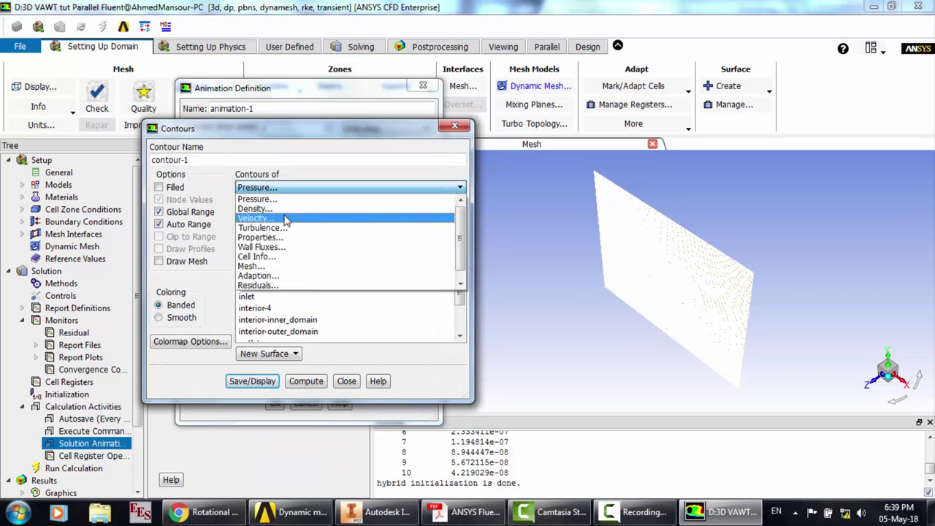
left_click(287, 219)
left_click(158, 187)
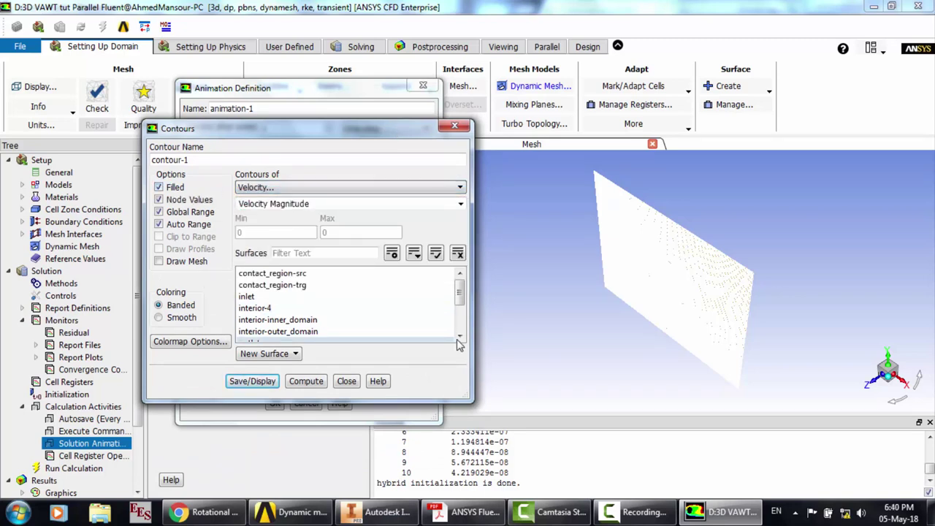
Apply the contour to the contact_region-src, contact_region-trg, outlet and turbine surfaces, then save and display it
scroll(459, 288, "down", 1)
scroll(460, 285, "up", 1)
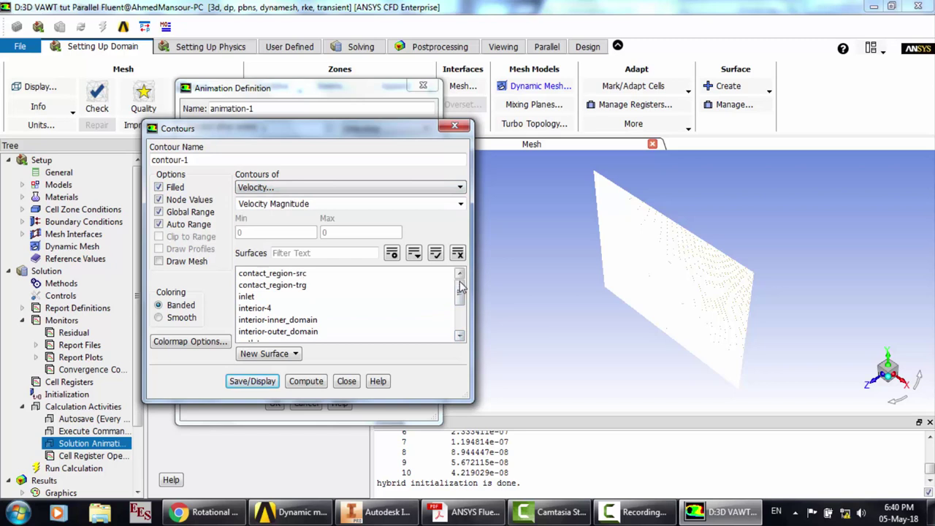
left_click(345, 274)
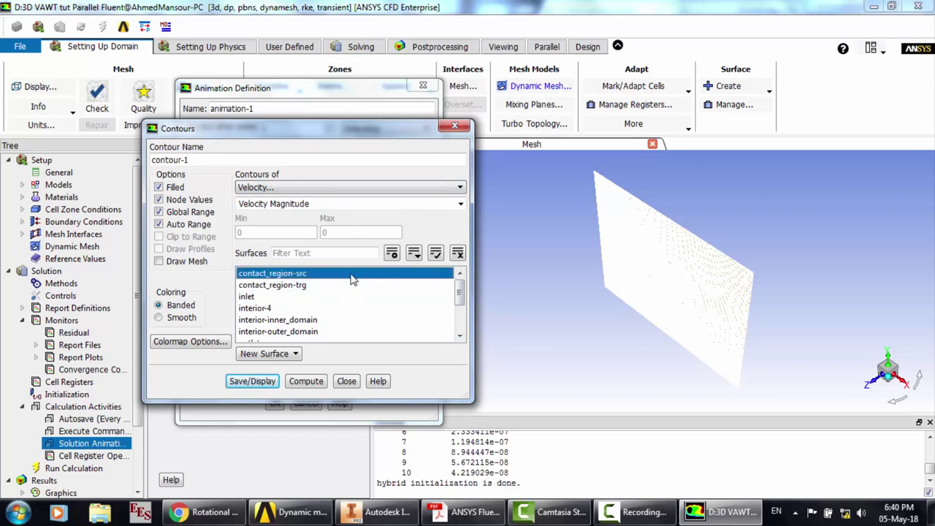
left_click(312, 285)
scroll(280, 307, "down", 2)
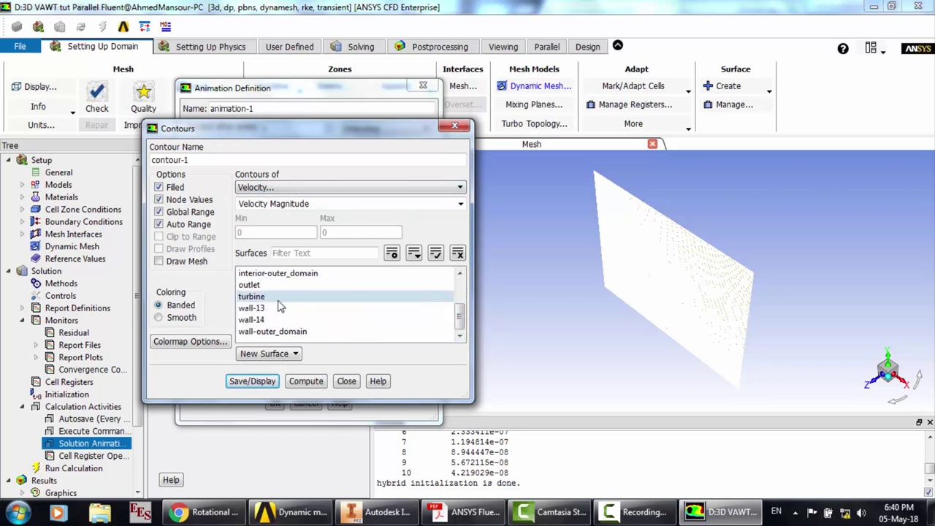
left_click(270, 284)
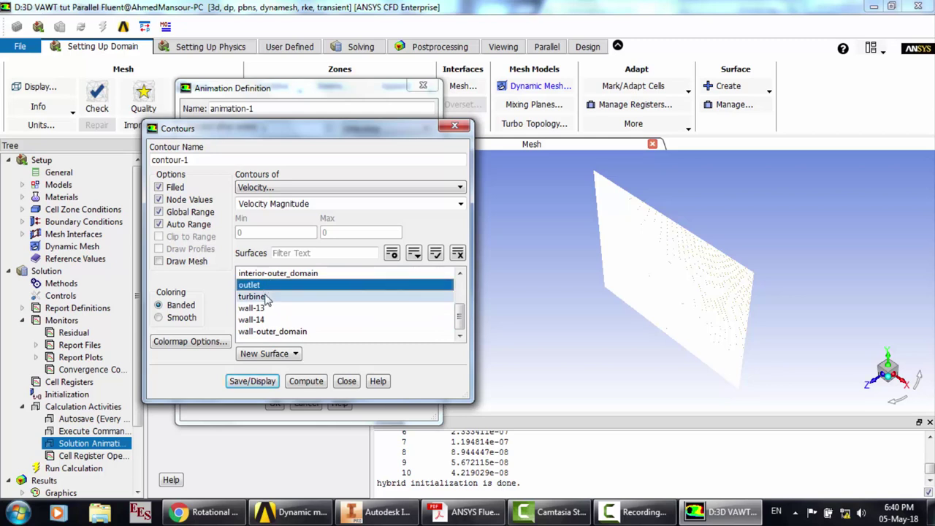
left_click(255, 297)
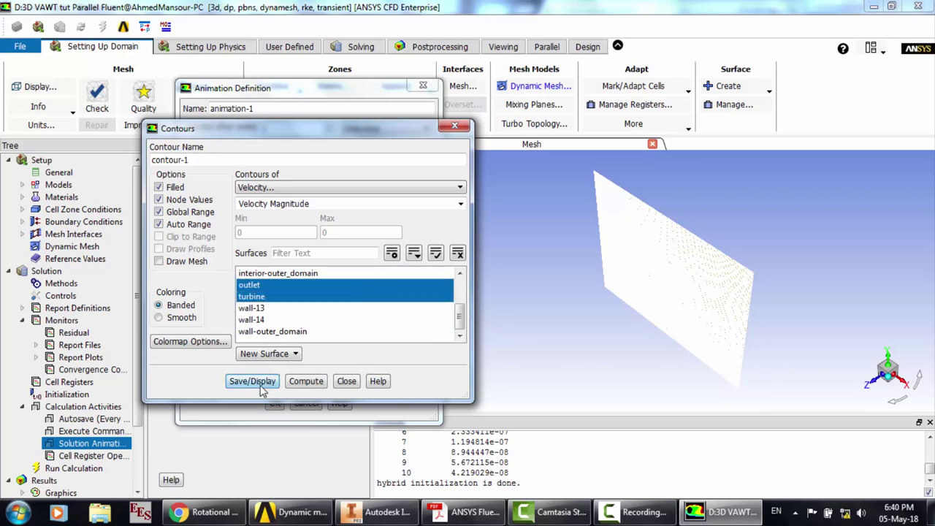
left_click(261, 387)
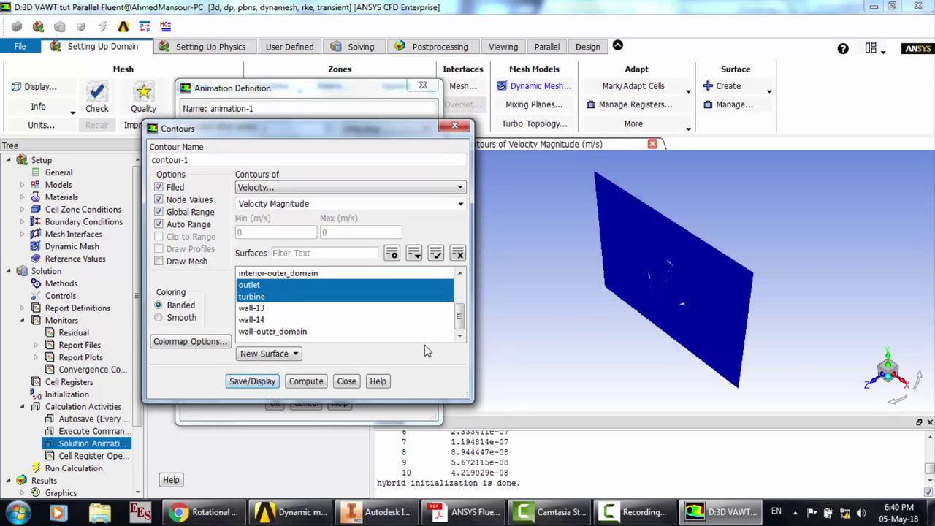
left_click(346, 381)
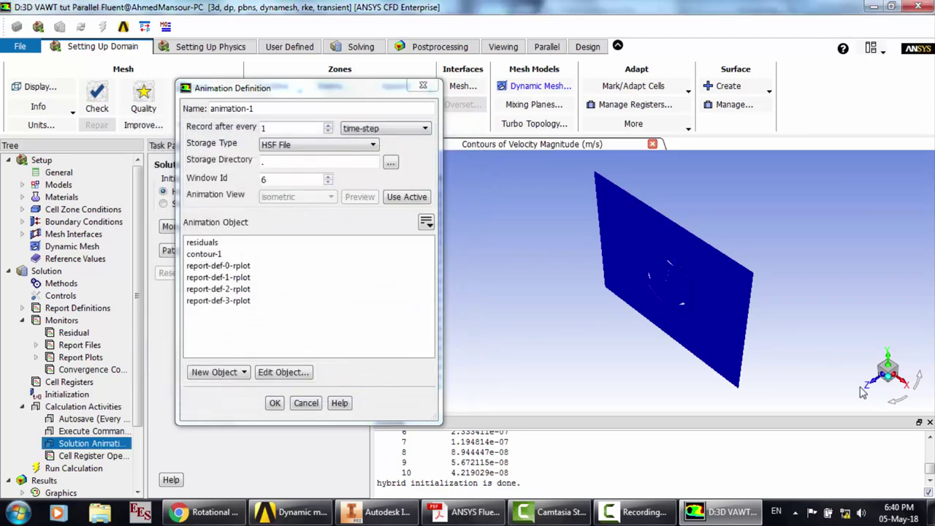
Choose contour-1 as the animation object with the front view
left_click(236, 253)
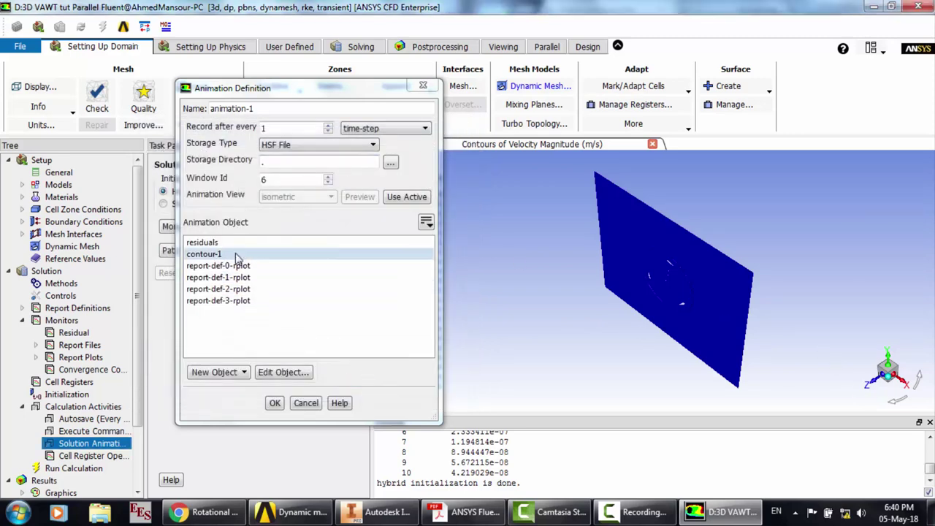
left_click(309, 198)
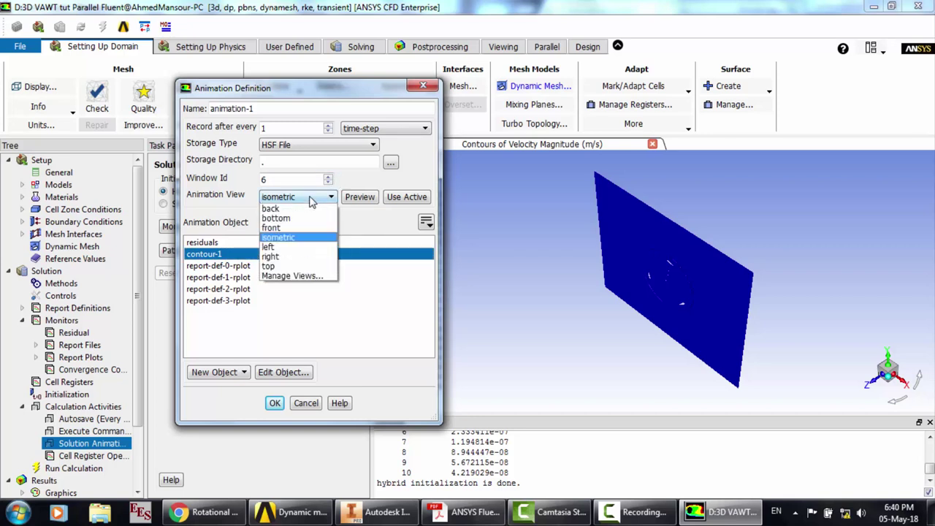
left_click(285, 229)
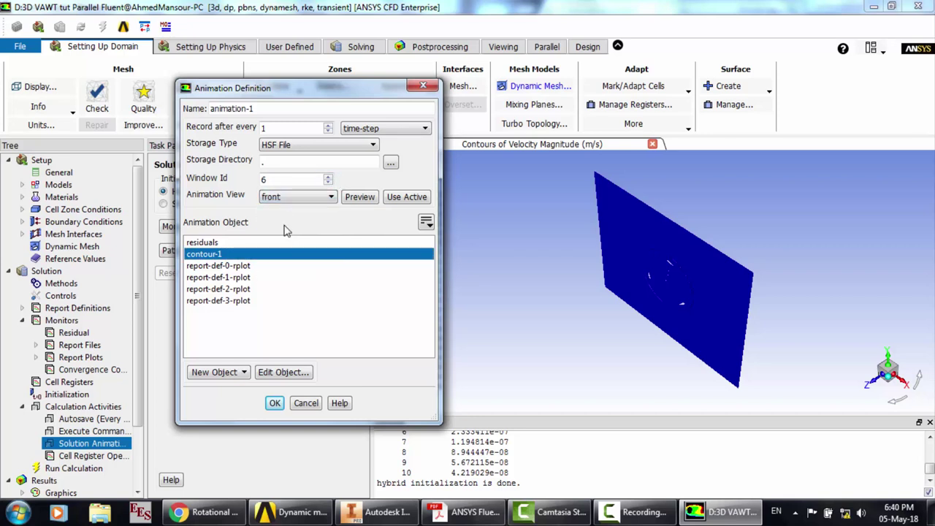
Create a second filled velocity magnitude contour on the contact_region-src, contact_region-trg, inlet, outlet and turbine surfaces, and save and display it
left_click(235, 373)
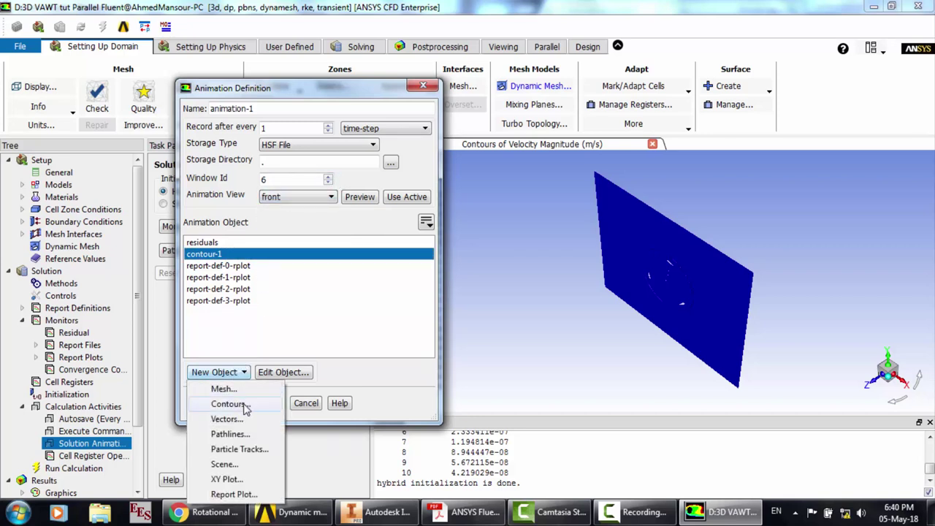
left_click(237, 404)
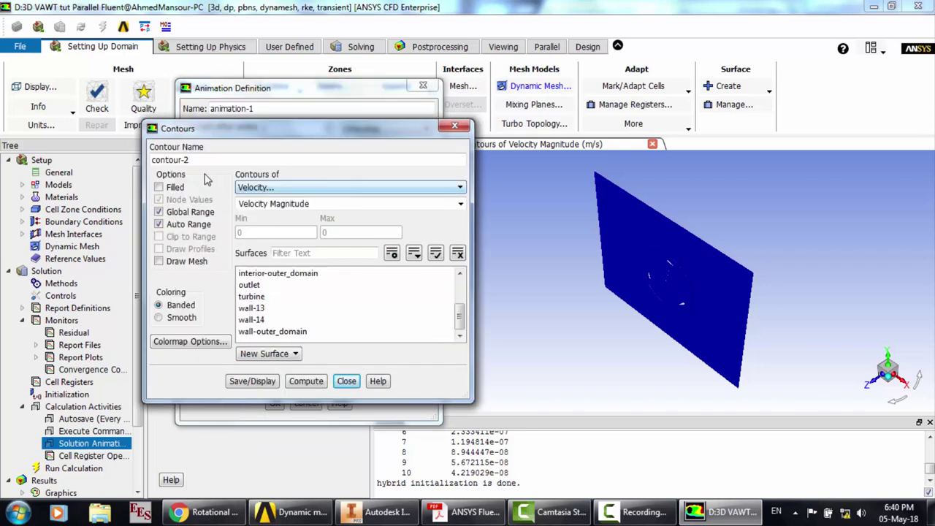
left_click(174, 188)
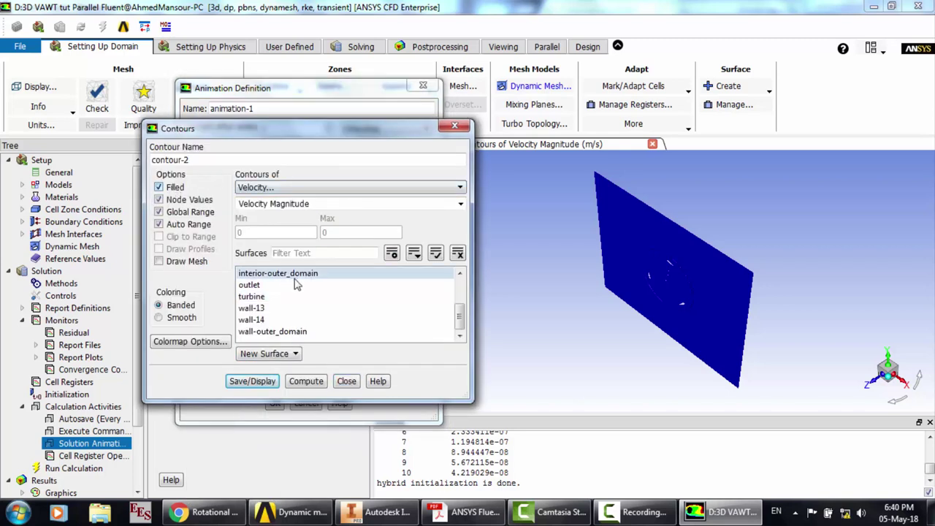
left_click(338, 296)
scroll(317, 287, "up", 2)
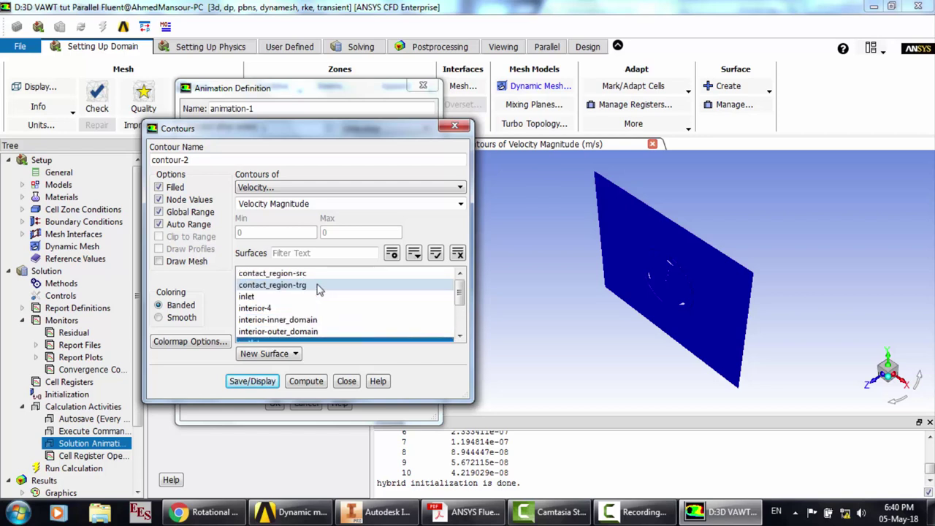
left_click(317, 286)
left_click(309, 274)
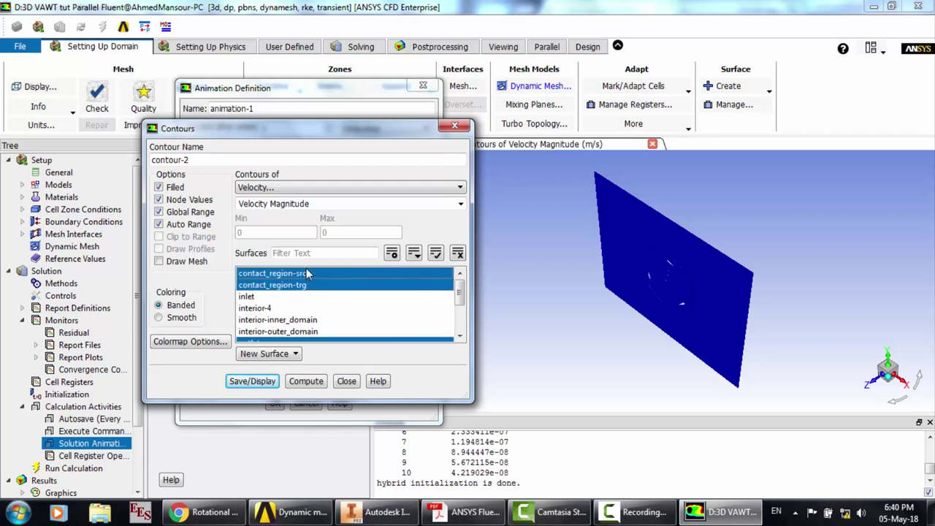
left_click(281, 298)
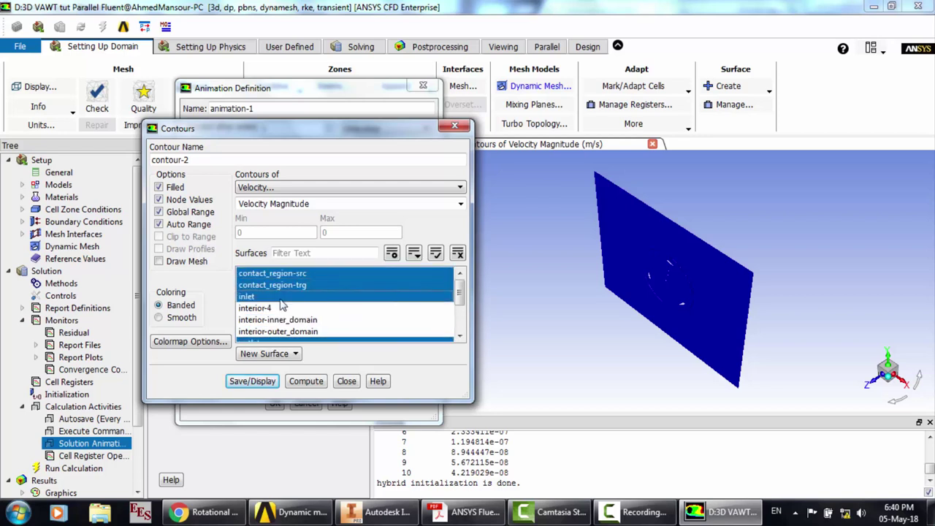
left_click(261, 382)
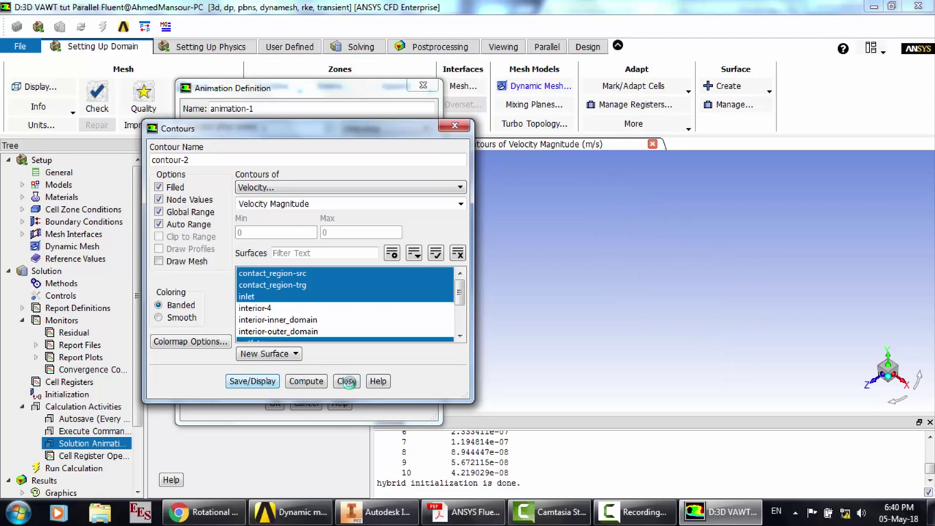
left_click(346, 381)
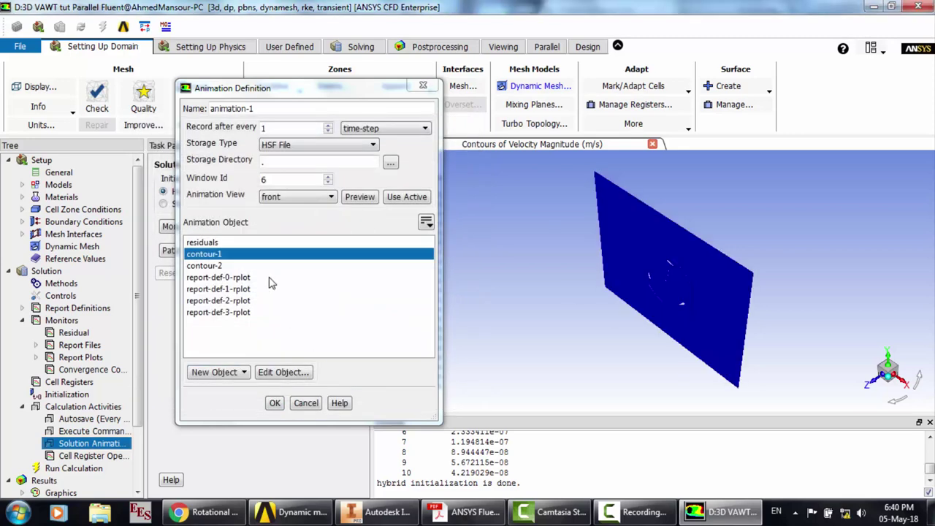
Define the animation from contour-2 with the front view and In Memory storage
left_click(246, 266)
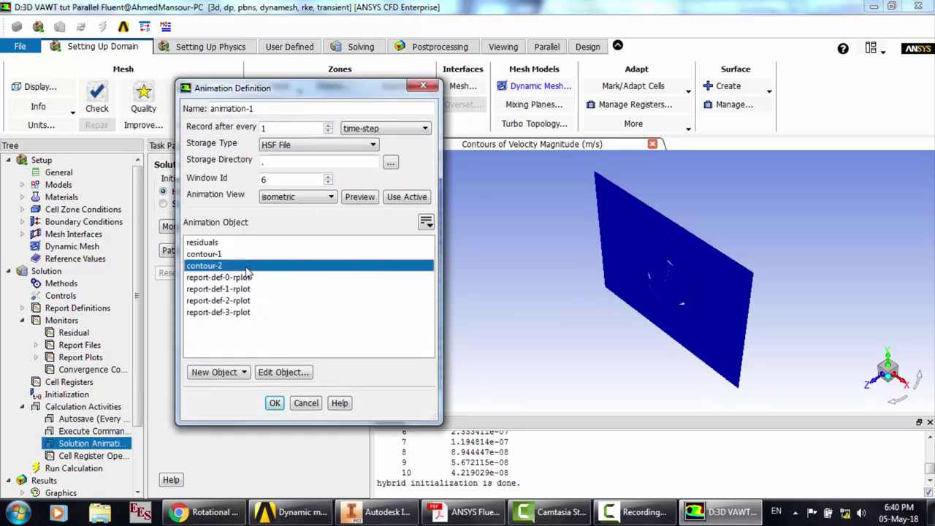
left_click(310, 198)
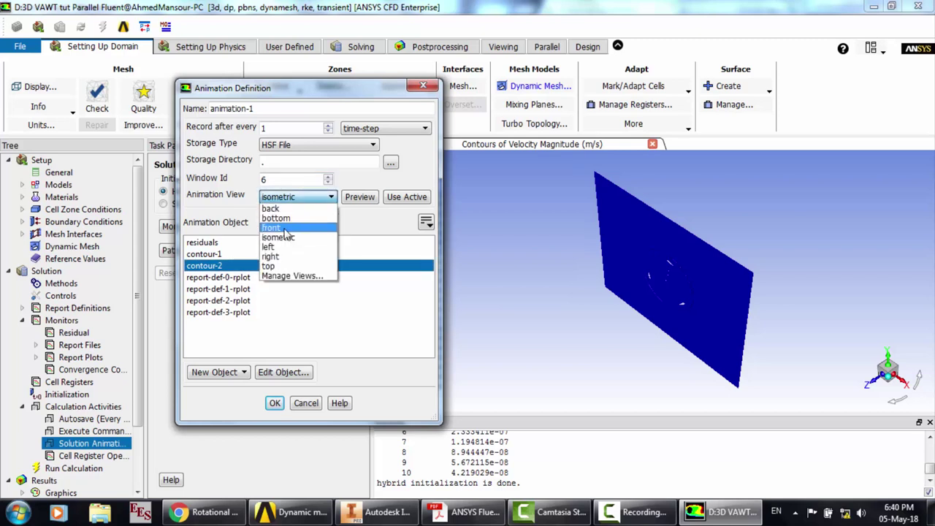
left_click(284, 229)
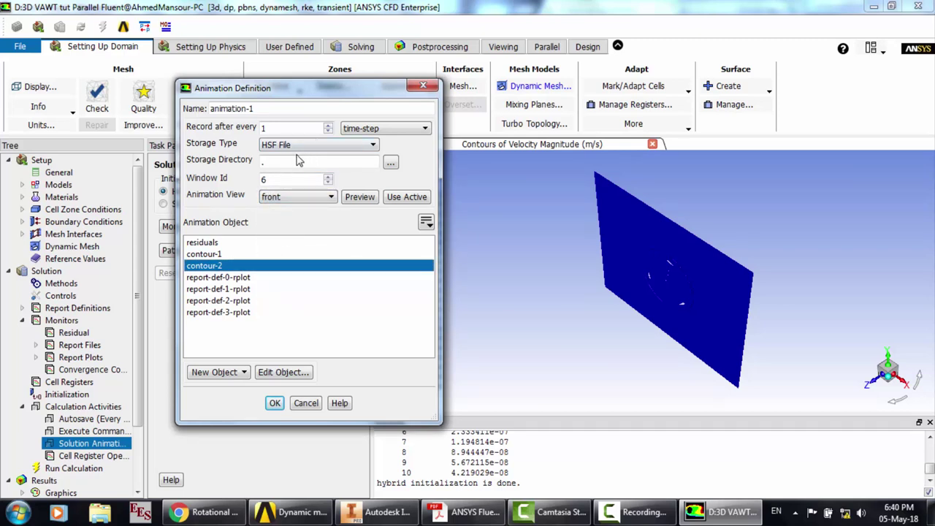
left_click(290, 146)
left_click(284, 155)
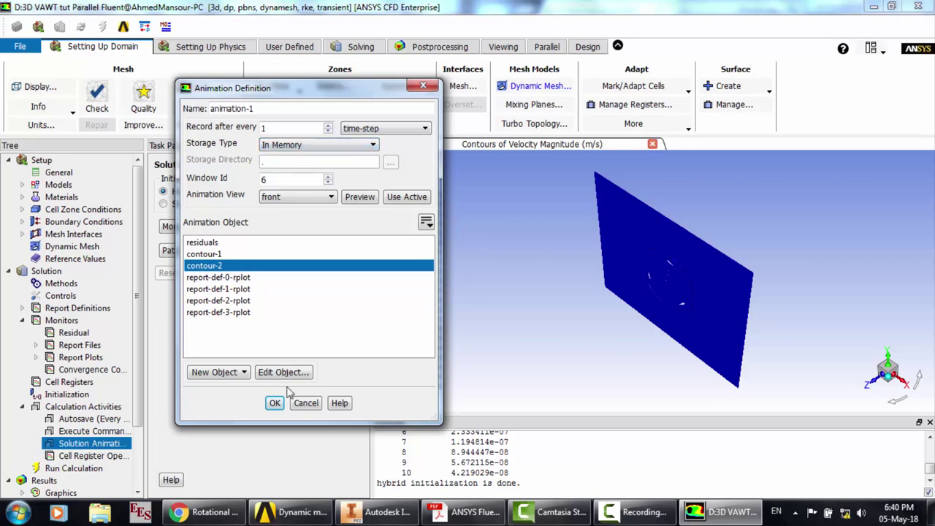
left_click(275, 403)
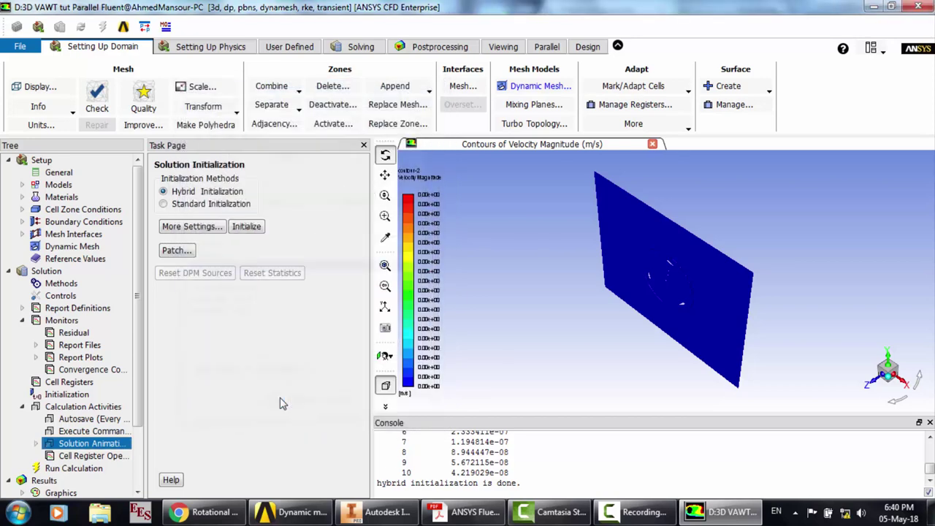
Set the calculation to a time step size of .0001 s, 1000 time steps and 50 maximum iterations per time step
left_click(75, 469)
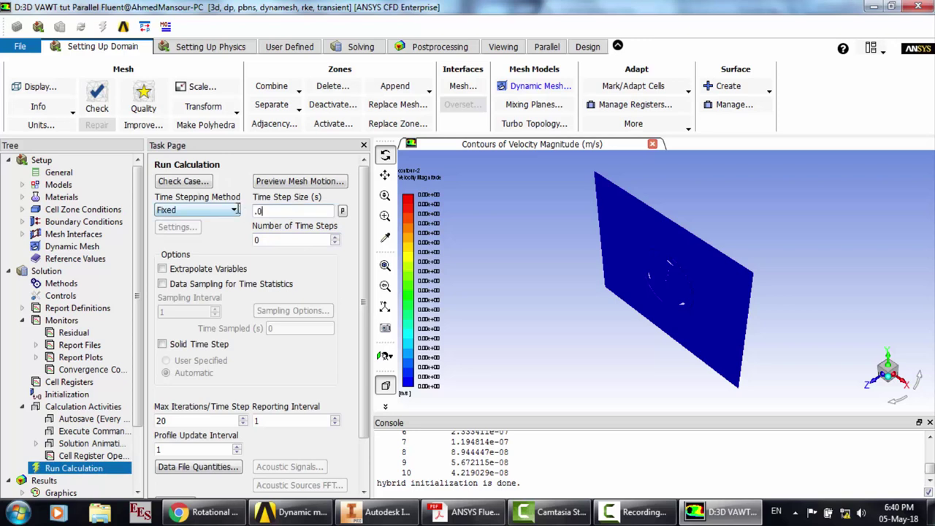
double_click(284, 237)
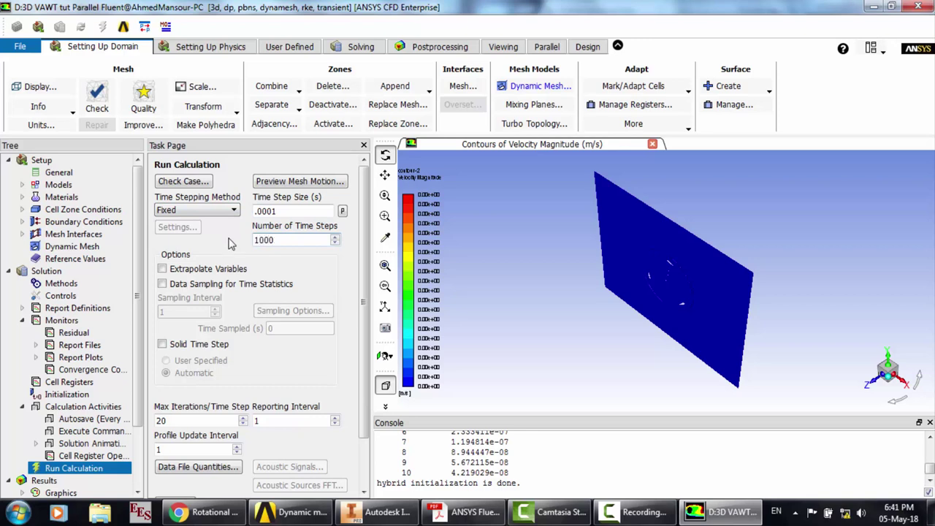
left_click_drag(201, 420, 141, 422)
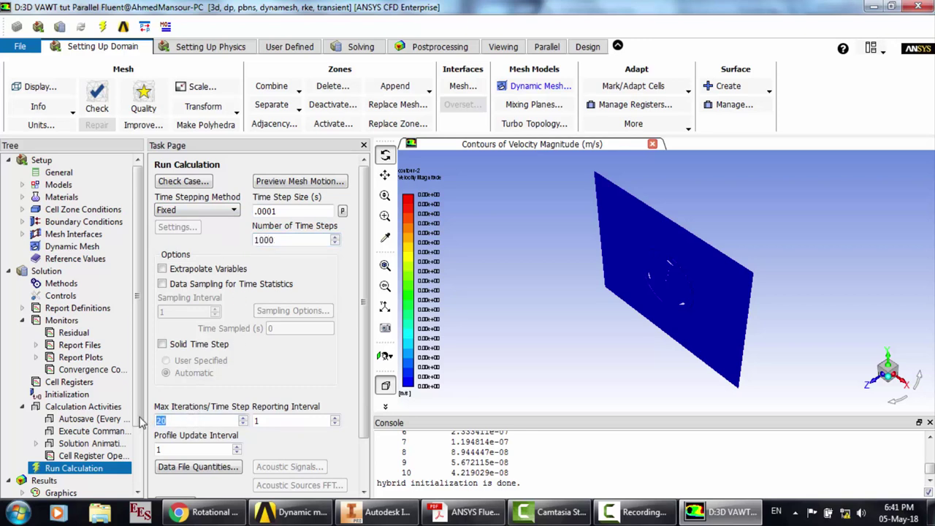
type("5")
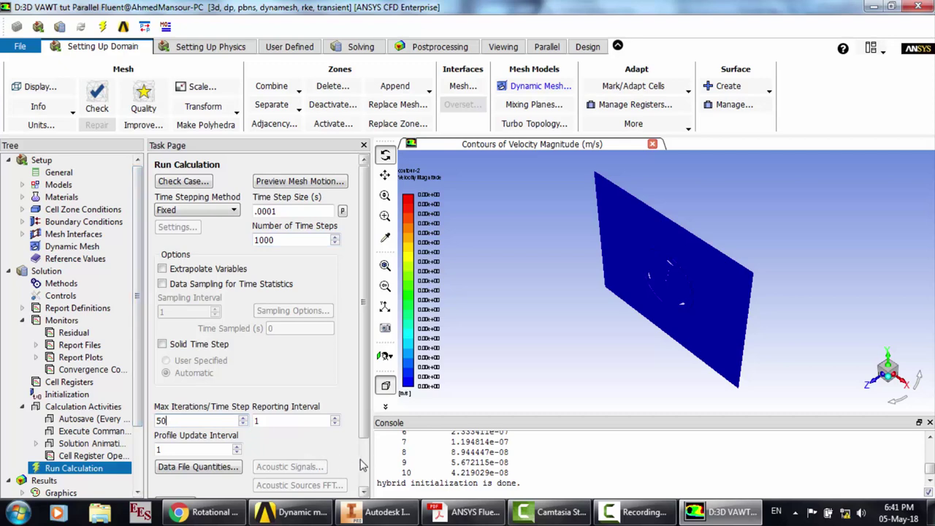
Start the calculation, using the settings changes for the current calculation only
scroll(363, 465, "down", 2)
left_click(175, 444)
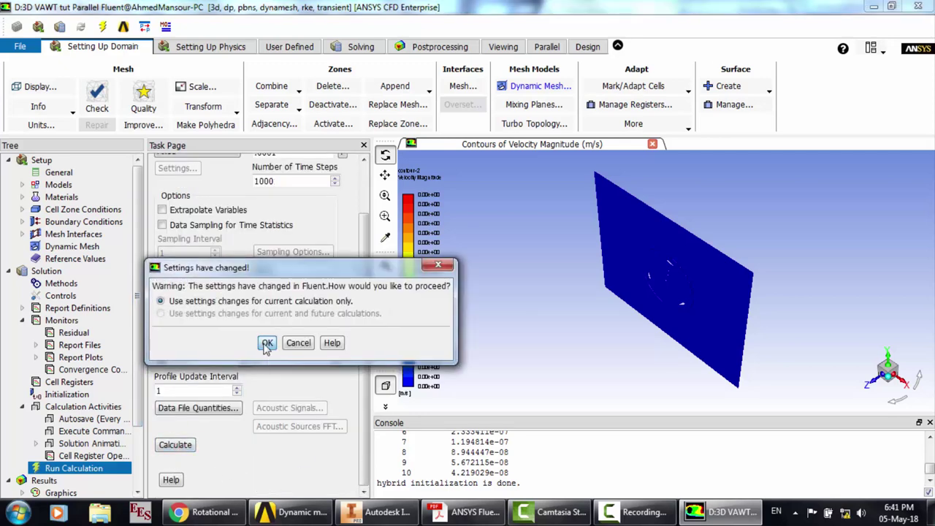
left_click(266, 345)
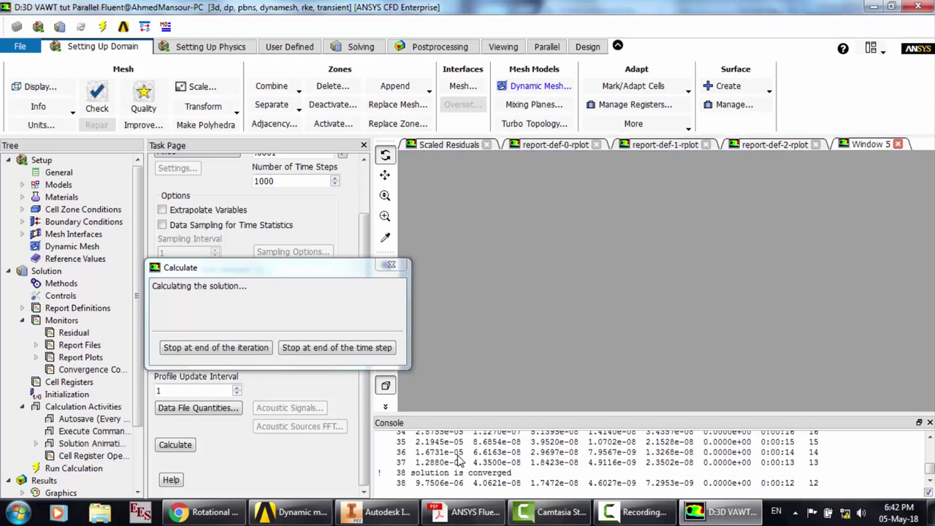
Inspect the scaled residuals, the tangential velocity, expression, moment and force plots, and the velocity magnitude contour while the solution runs
left_click(512, 144)
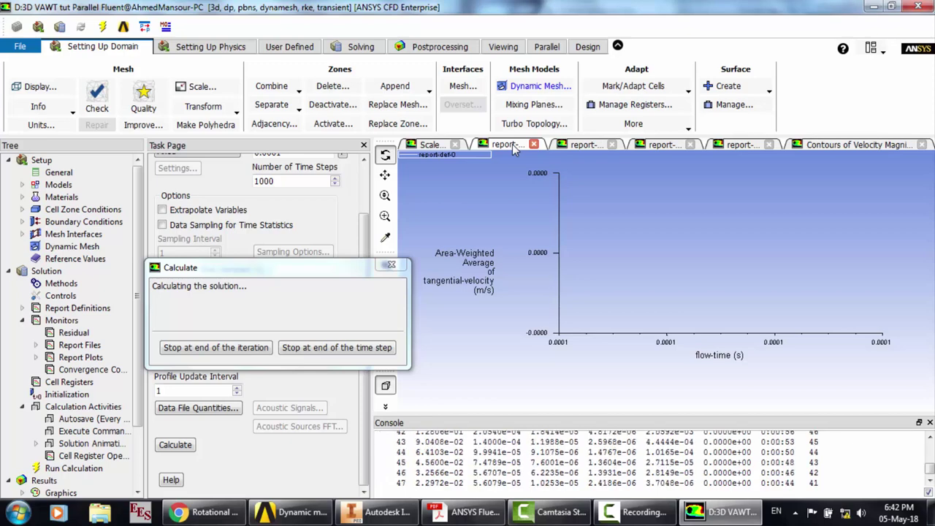
left_click(431, 145)
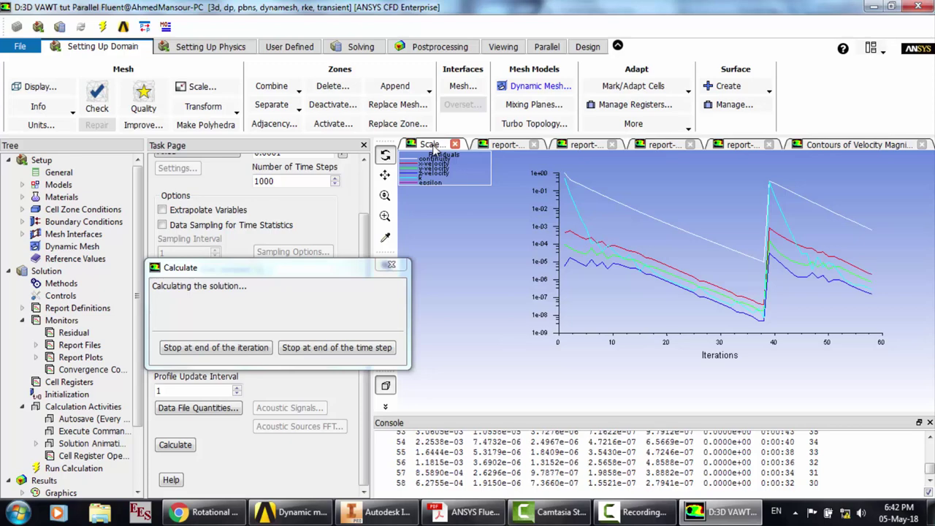
left_click(574, 148)
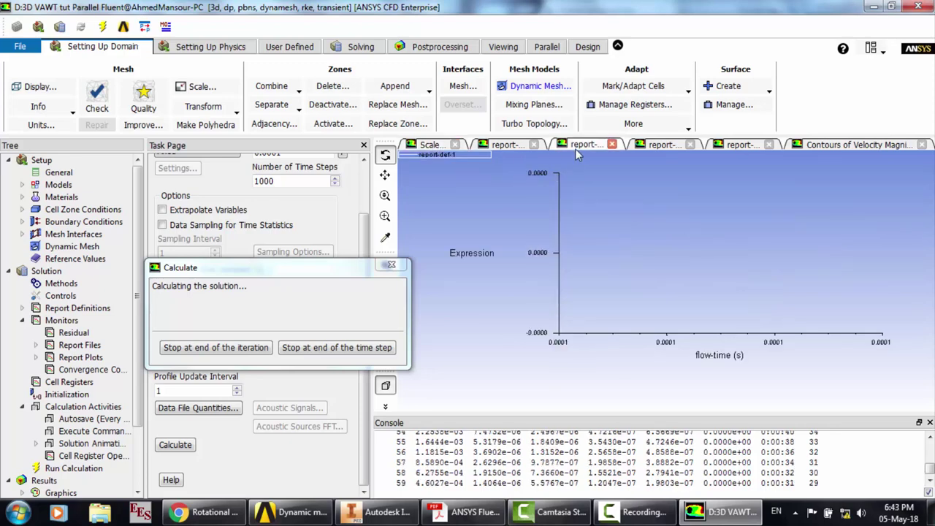
left_click(664, 146)
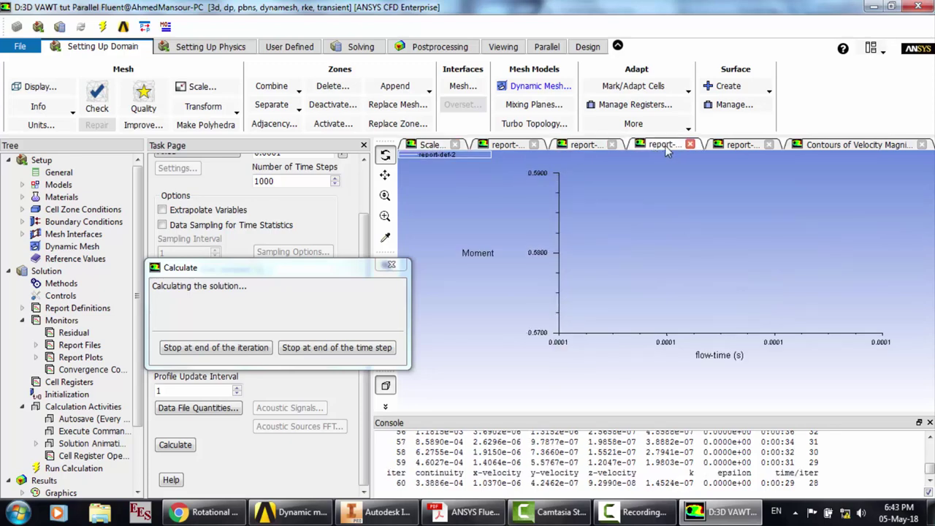
left_click(739, 144)
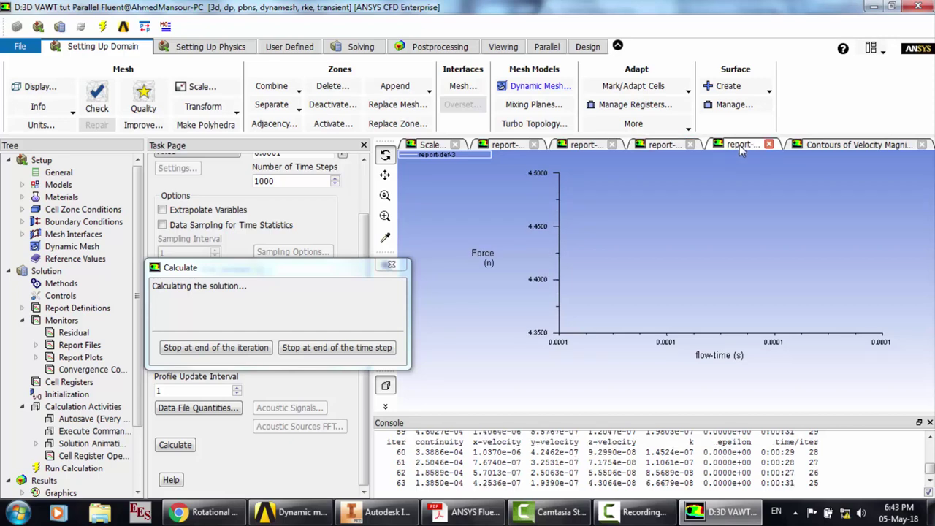
left_click(832, 146)
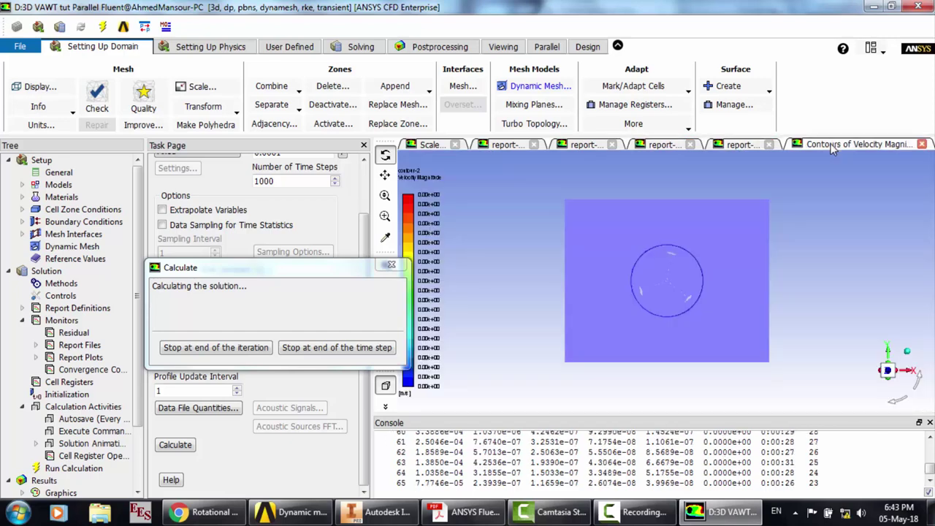
Follow the residuals' convergence over the next time steps and compare it with the tangential velocity, expression, moment and force report plots
left_click(503, 145)
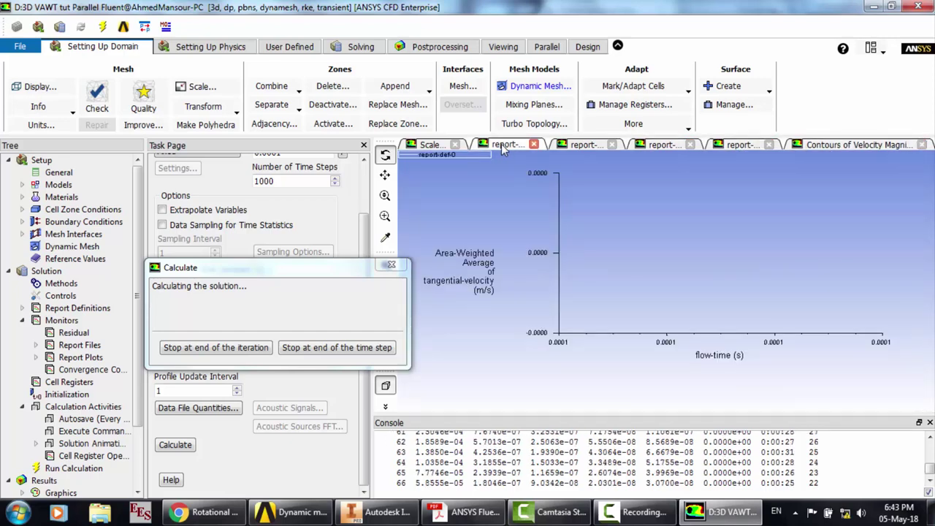
left_click(431, 146)
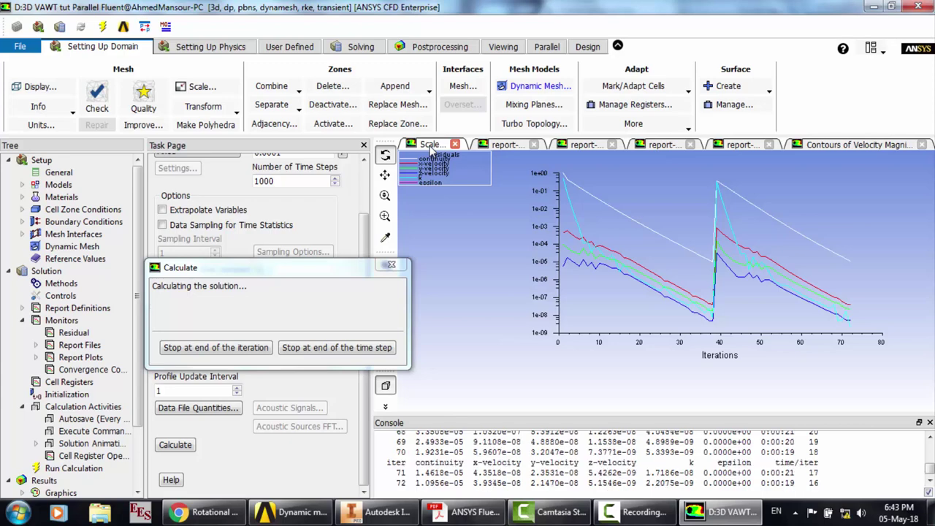
left_click(515, 145)
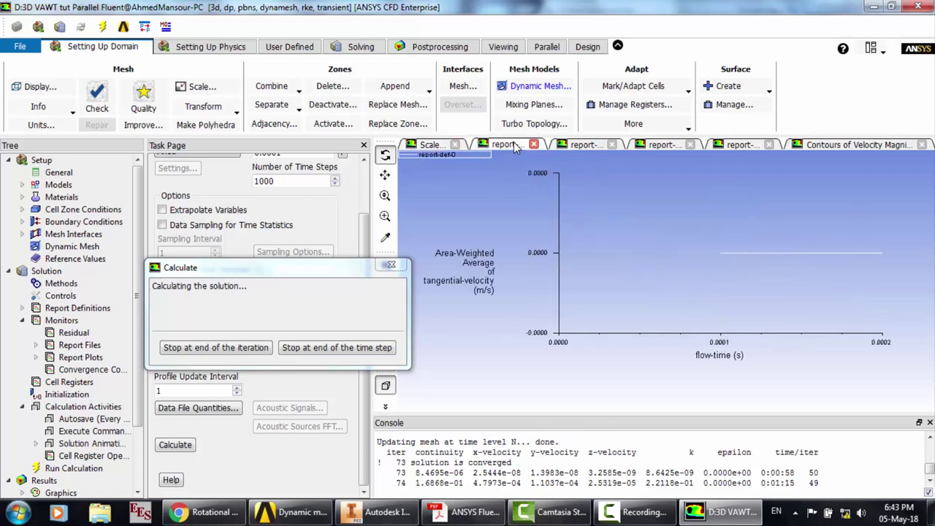
left_click(439, 146)
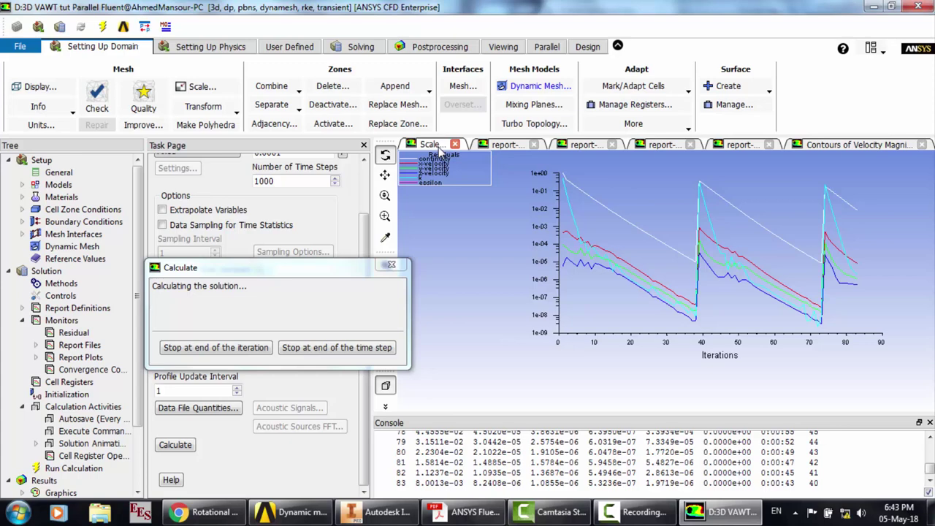
left_click(593, 145)
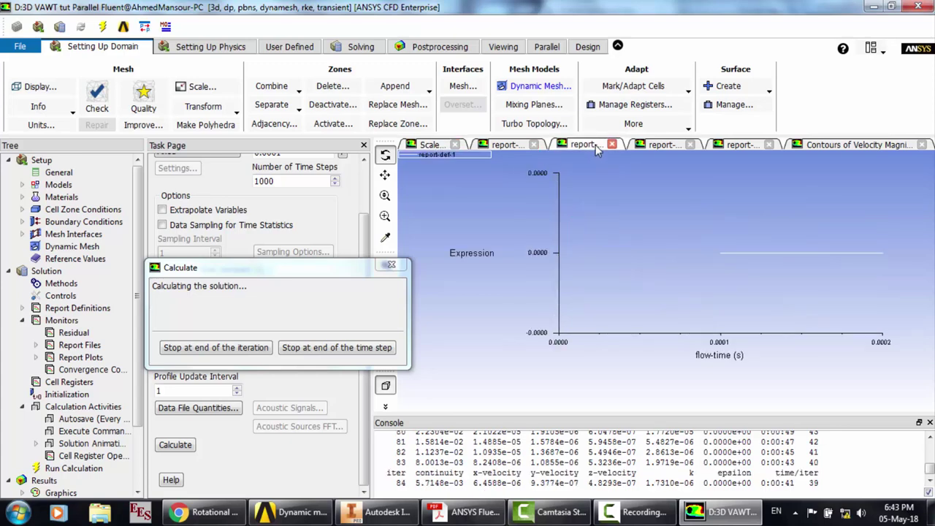
left_click(670, 145)
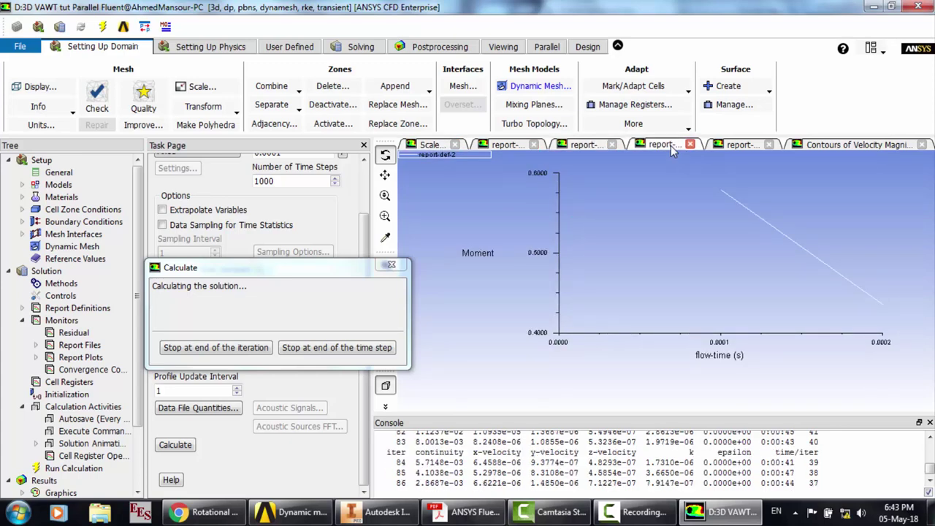
left_click(737, 145)
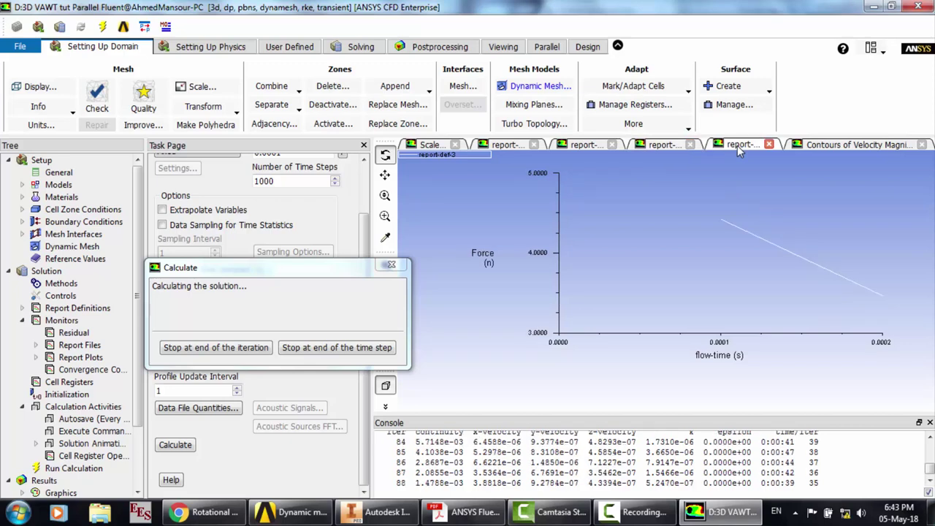
left_click(504, 145)
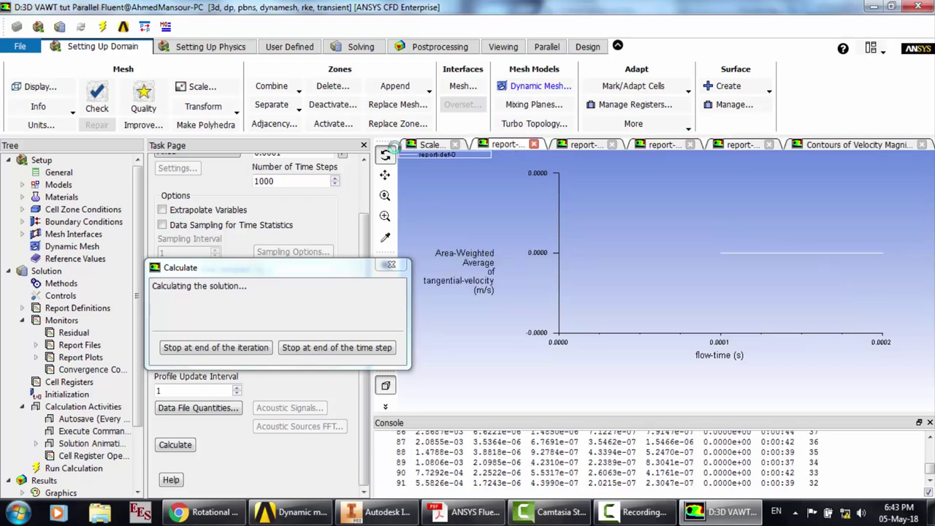
left_click(432, 145)
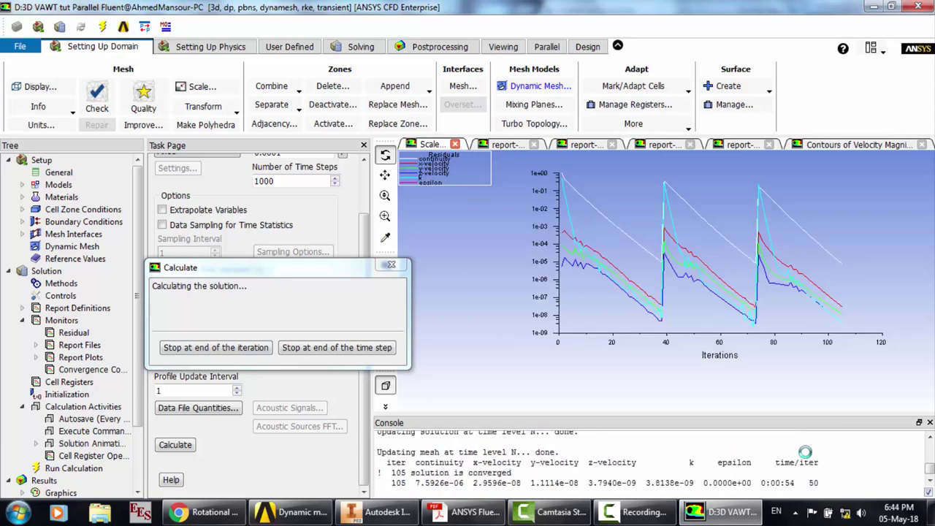
Review the tangential velocity, moment and force plots and the velocity contour, and stop the calculation at the end of the iteration
left_click(504, 144)
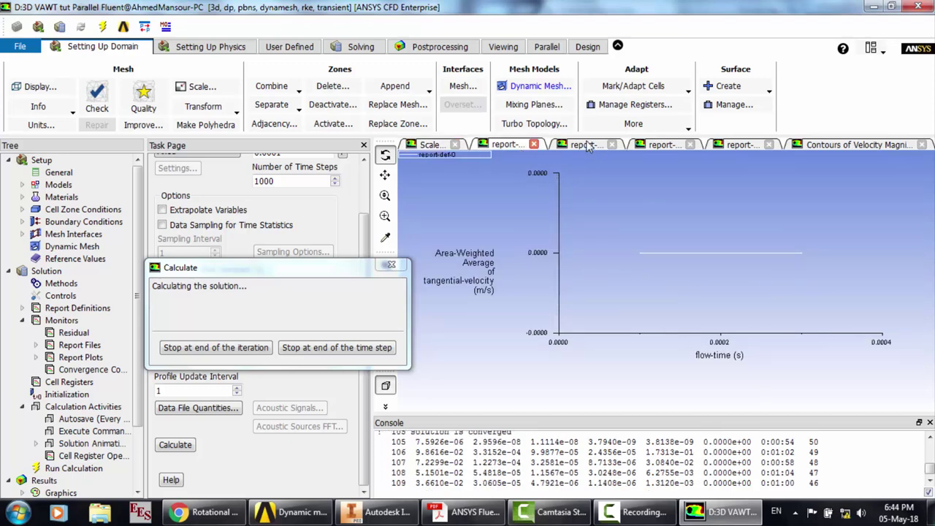
left_click(660, 144)
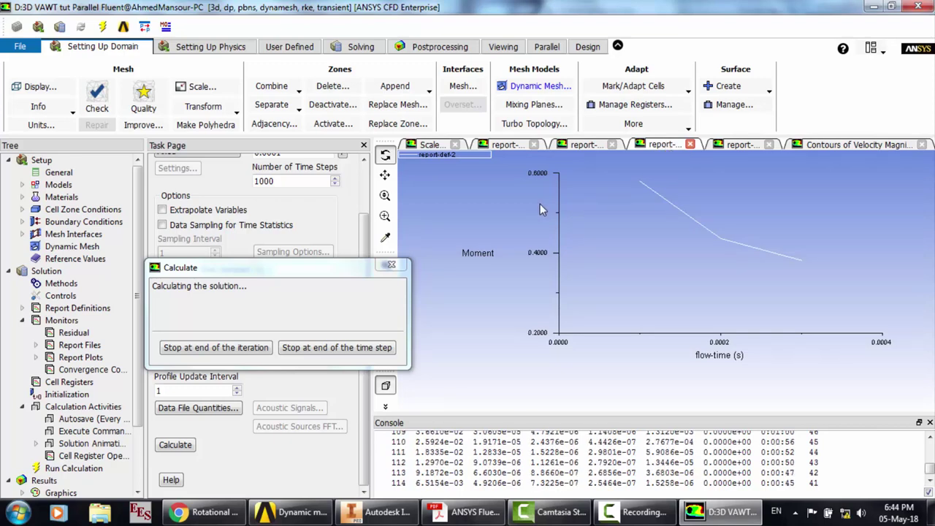
left_click(735, 149)
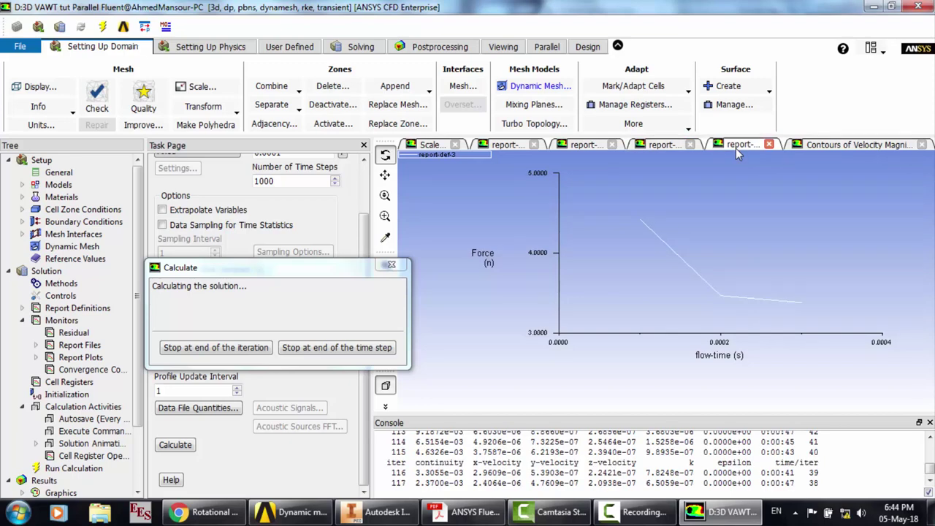
left_click(848, 144)
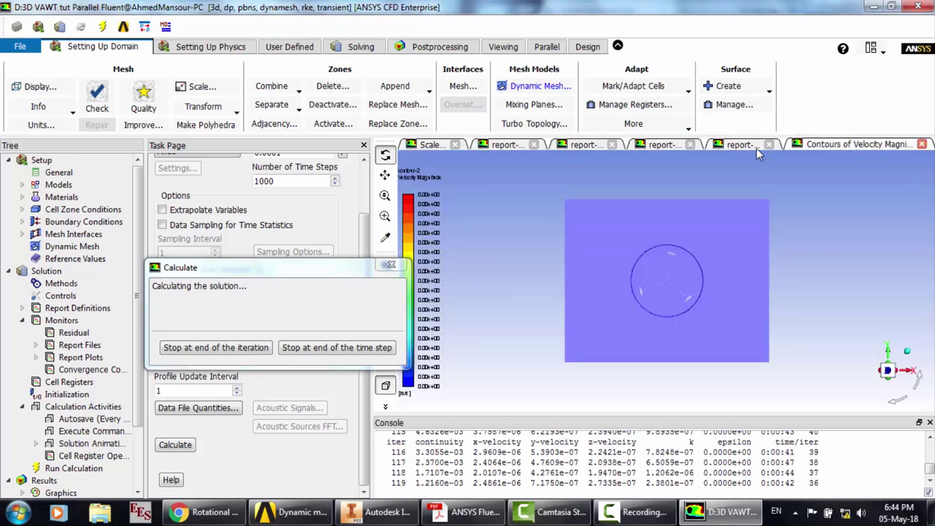
left_click(753, 146)
left_click(661, 144)
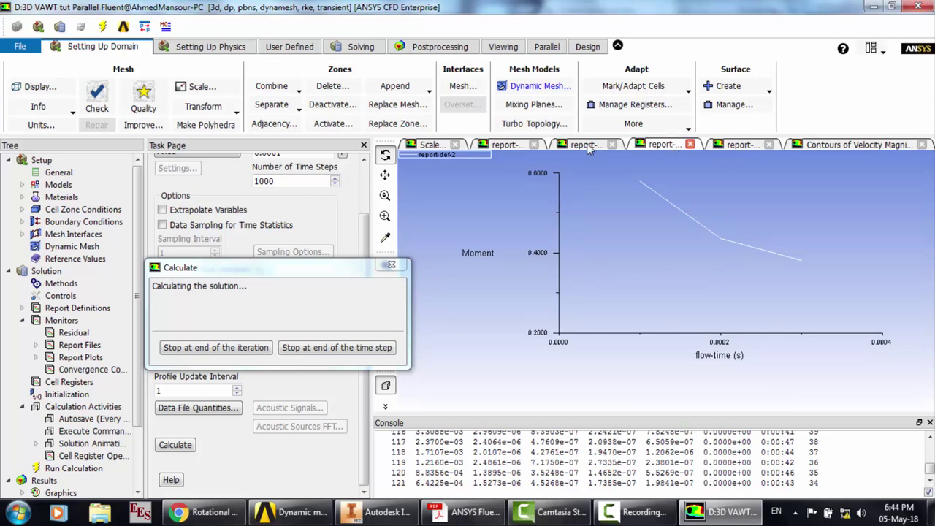
left_click(257, 348)
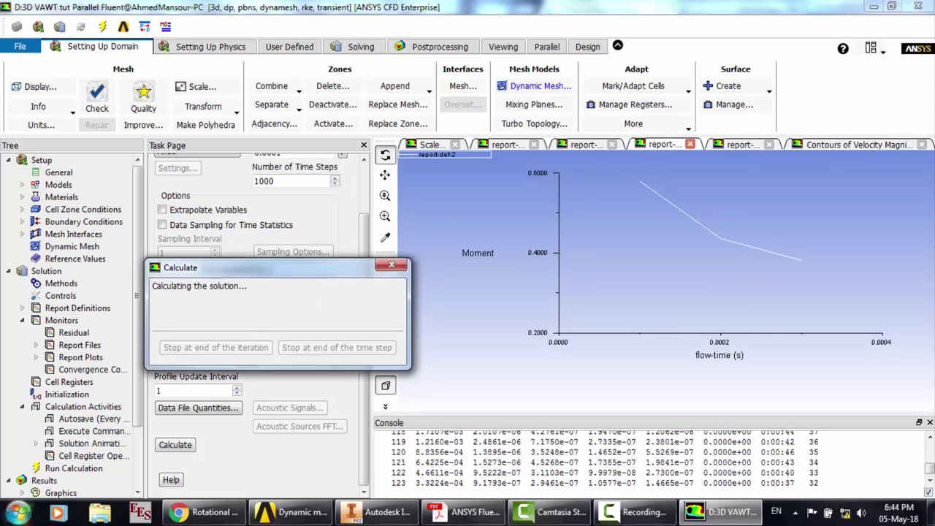
Switch to the Documents library and open the image Dynamic mesh VAWT Tang vel.PNG
left_click(16, 511)
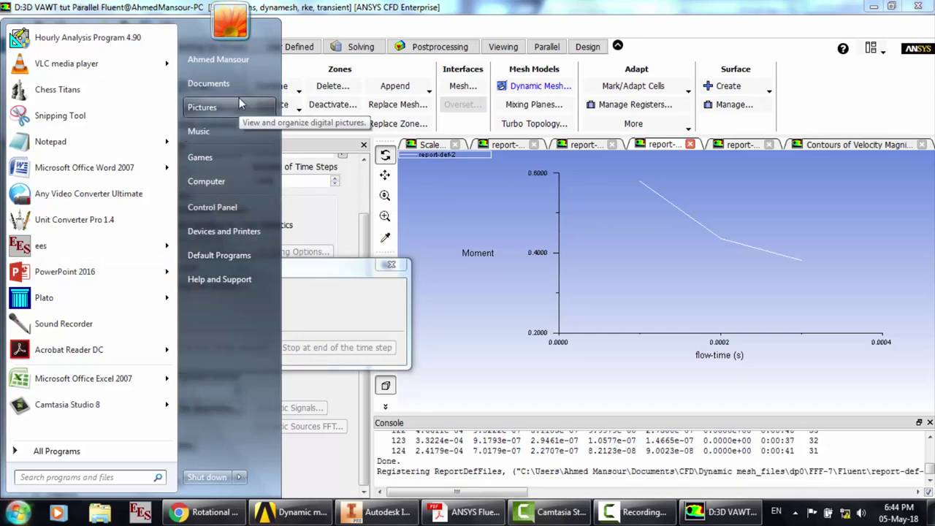
left_click(266, 93)
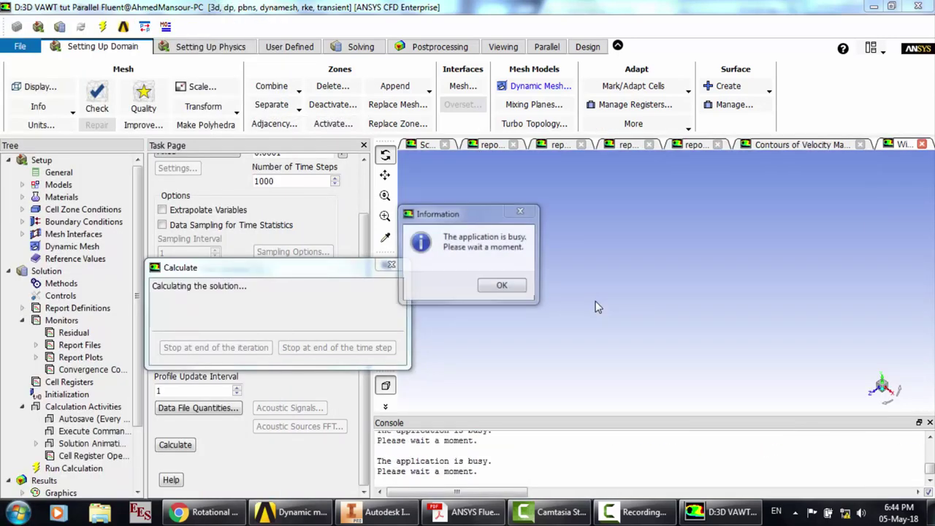
key("b")
scroll(581, 333, "down", 15)
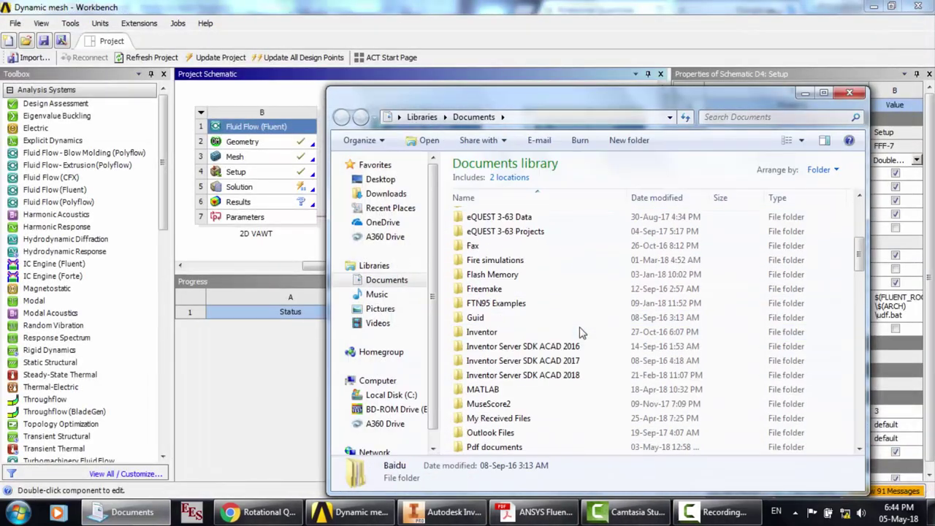
scroll(581, 332, "down", 4)
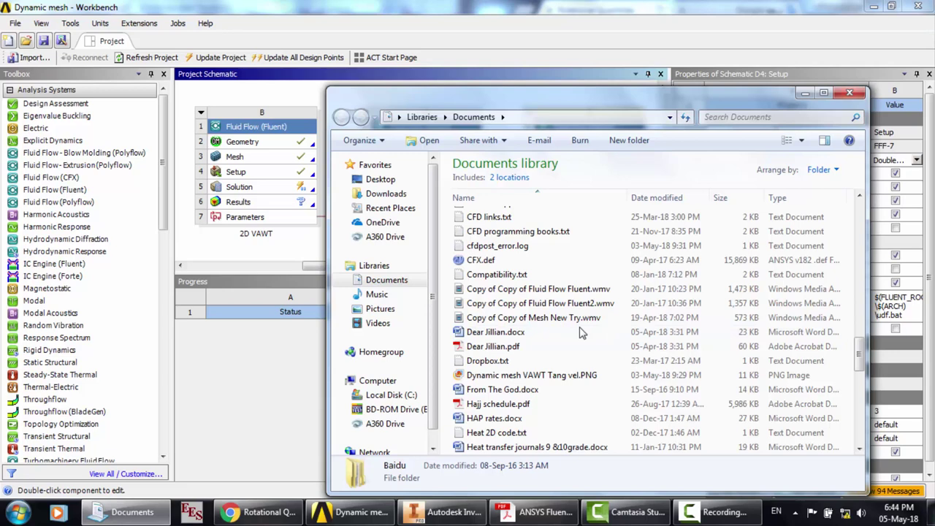
left_click(552, 380)
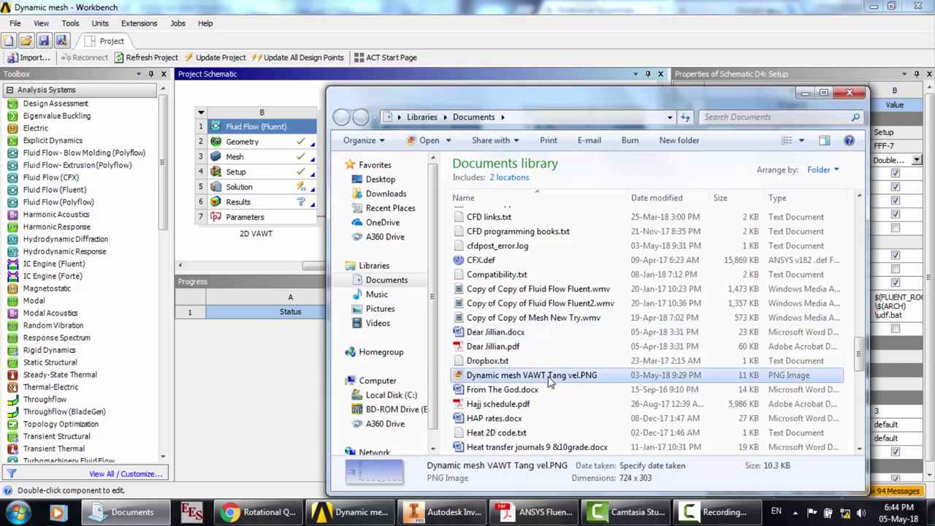
double_click(549, 379)
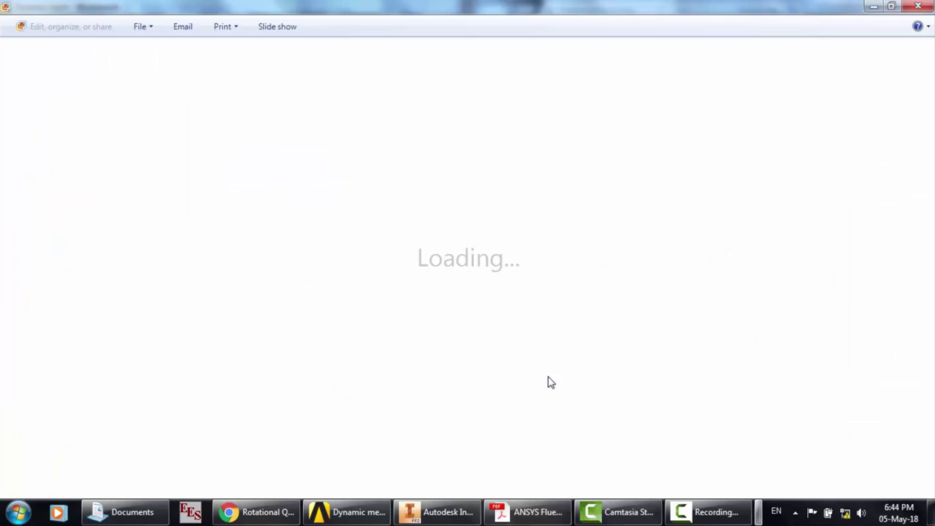
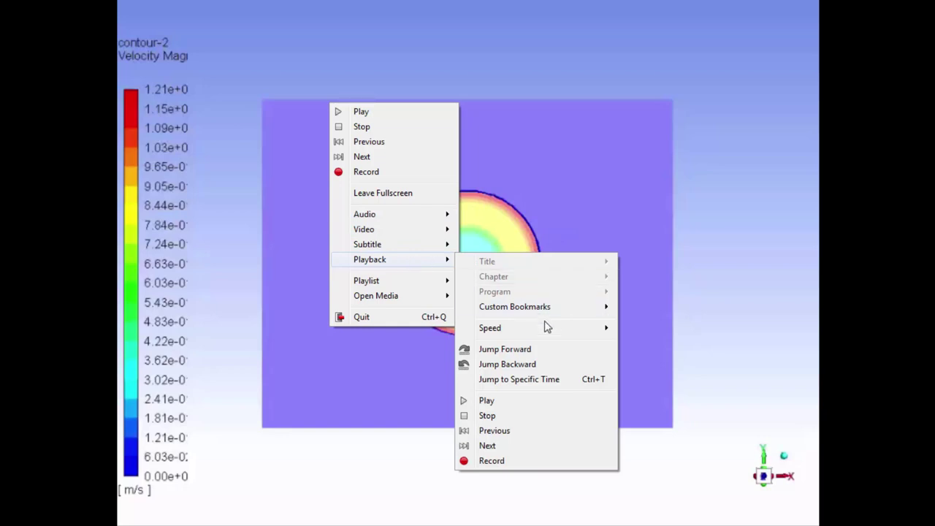
Replay the 3D VAWT 6DOF.mp4 contour animation from its beginning at a slower playback speed and close VLC media player
mouse_move(545, 328)
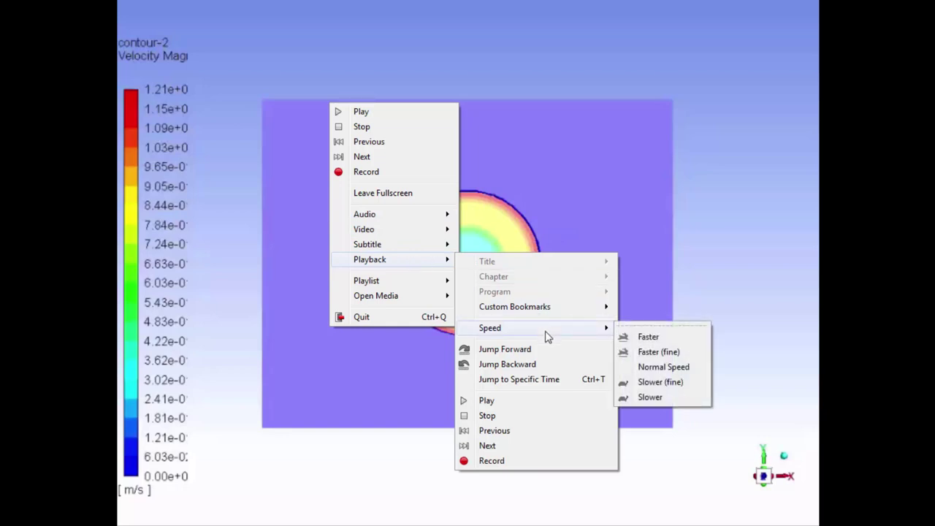
left_click(661, 397)
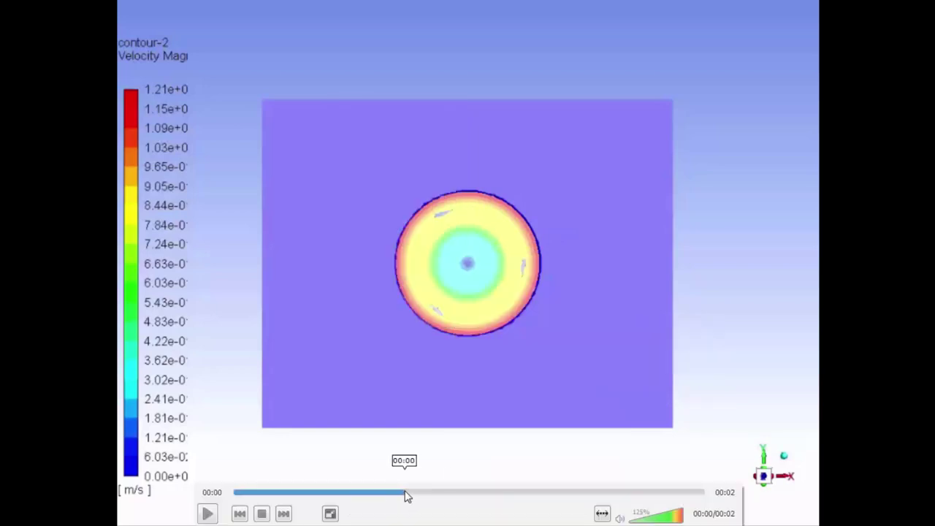
left_click_drag(407, 495, 237, 497)
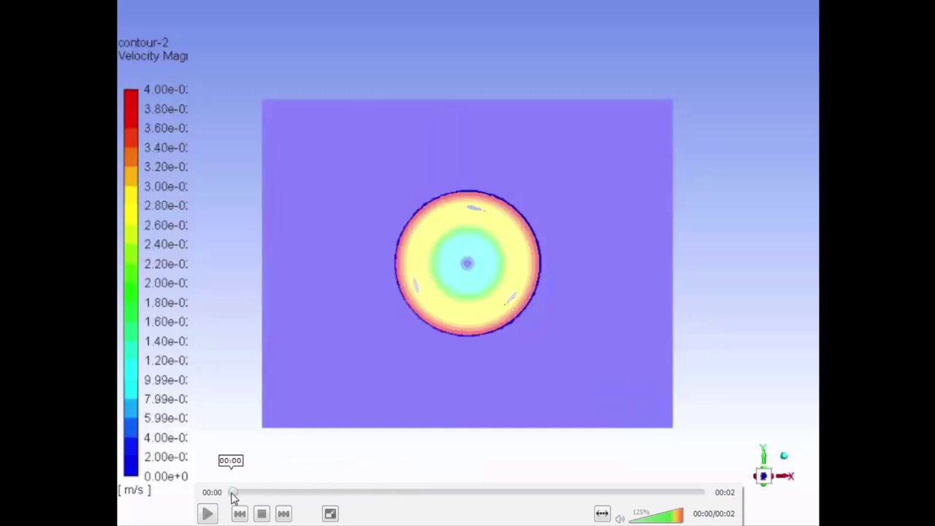
left_click(211, 516)
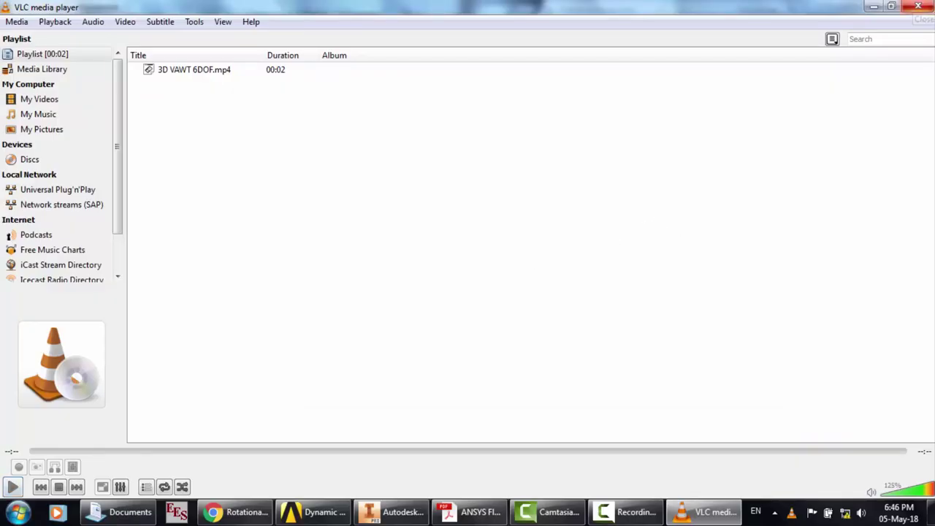
left_click(917, 7)
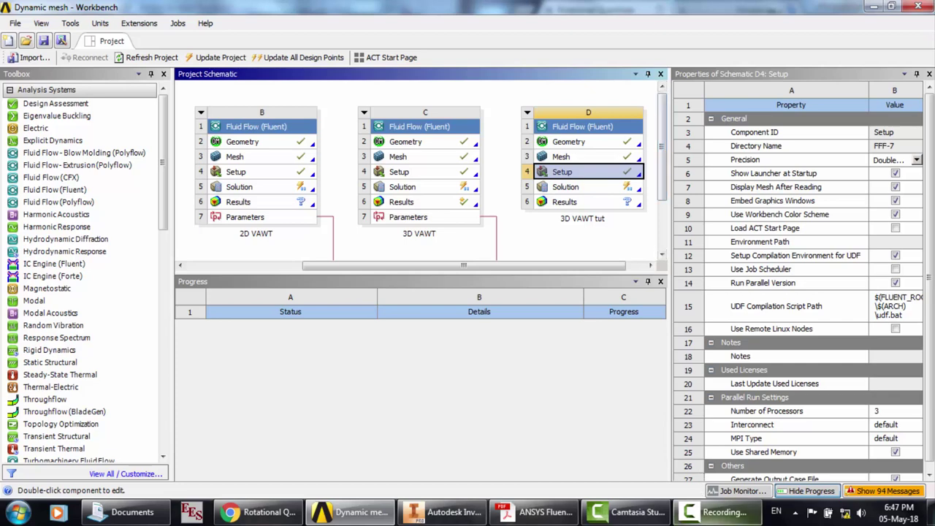
left_click(719, 511)
left_click(869, 451)
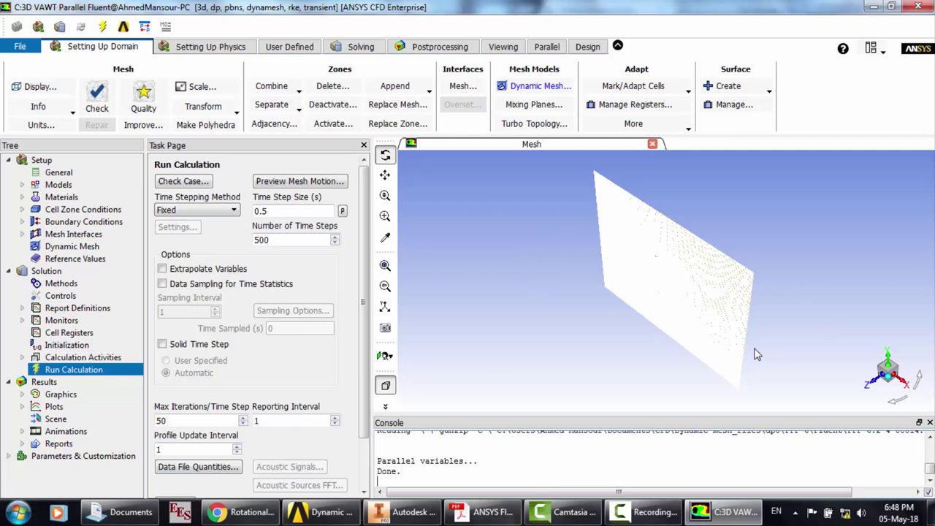
Examine the viscous turbulence model settings and close them without changes
left_click(21, 186)
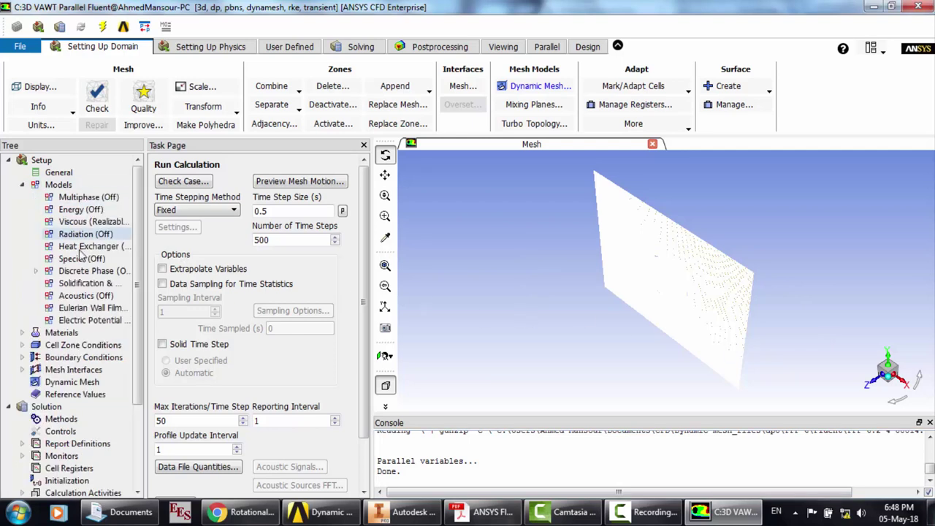
left_click(84, 224)
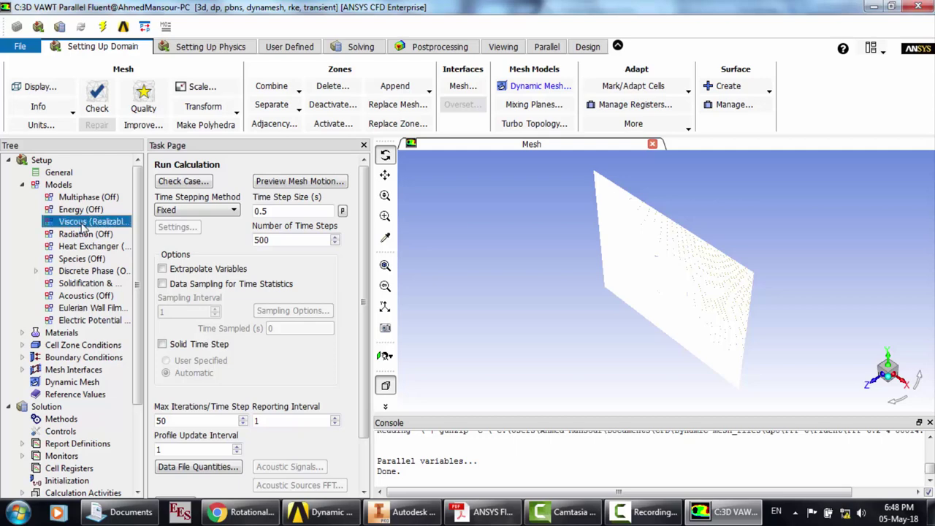
double_click(83, 223)
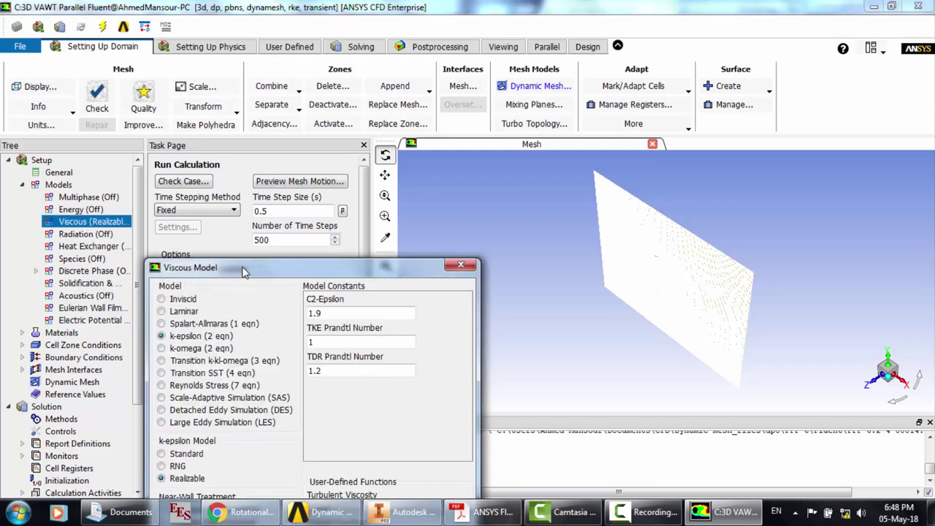
left_click_drag(245, 273, 247, 148)
left_click(464, 138)
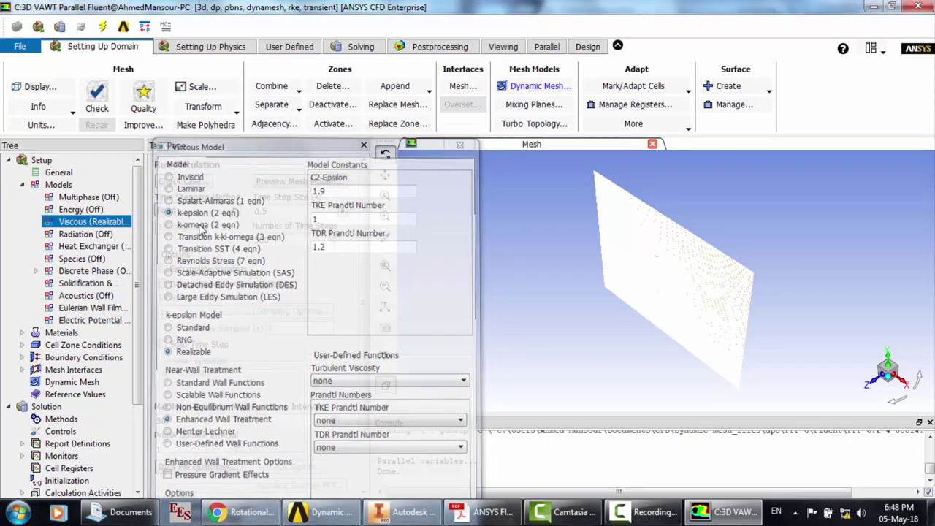
Examine the cell zone conditions of inner_domain and close them without changes
left_click(23, 184)
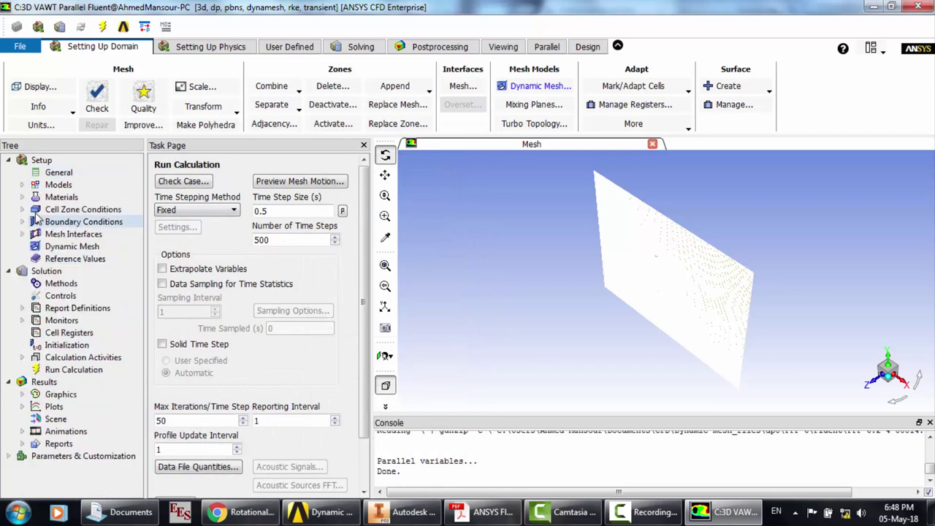
left_click(23, 210)
left_click(76, 222)
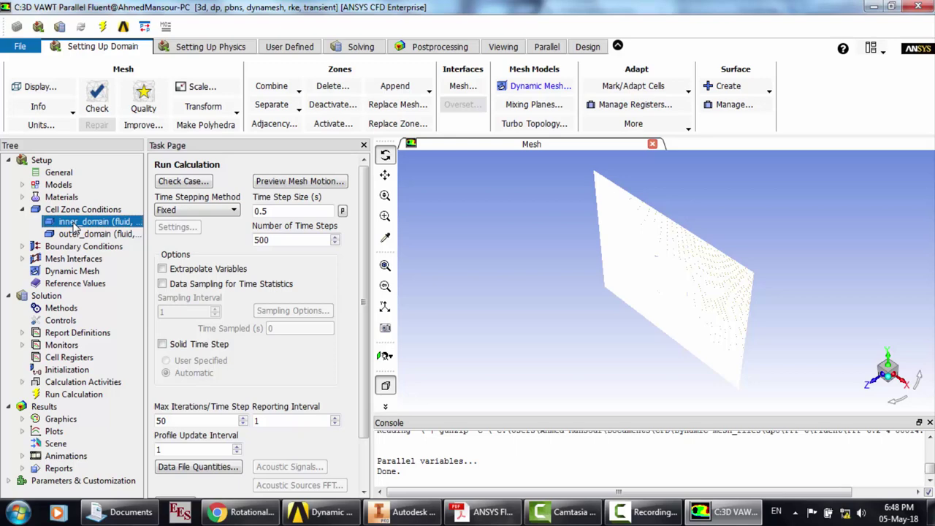
double_click(75, 222)
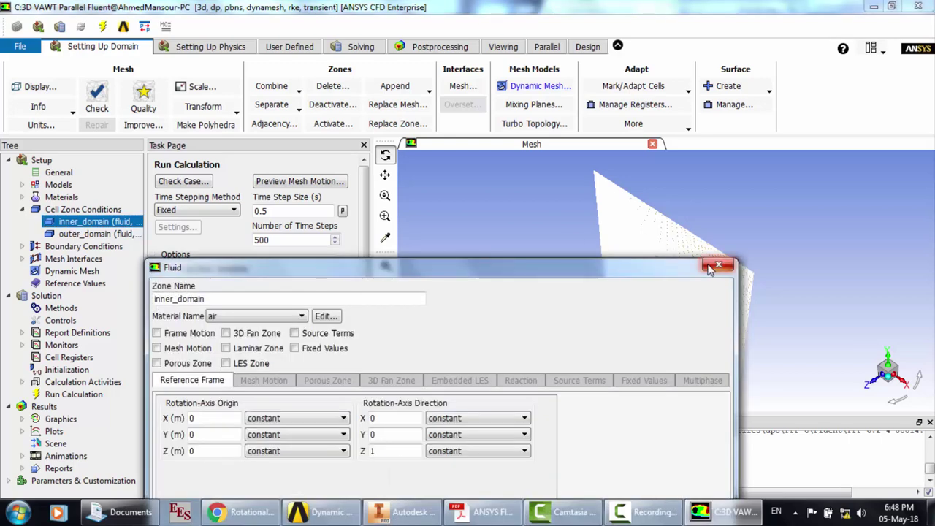
left_click(718, 265)
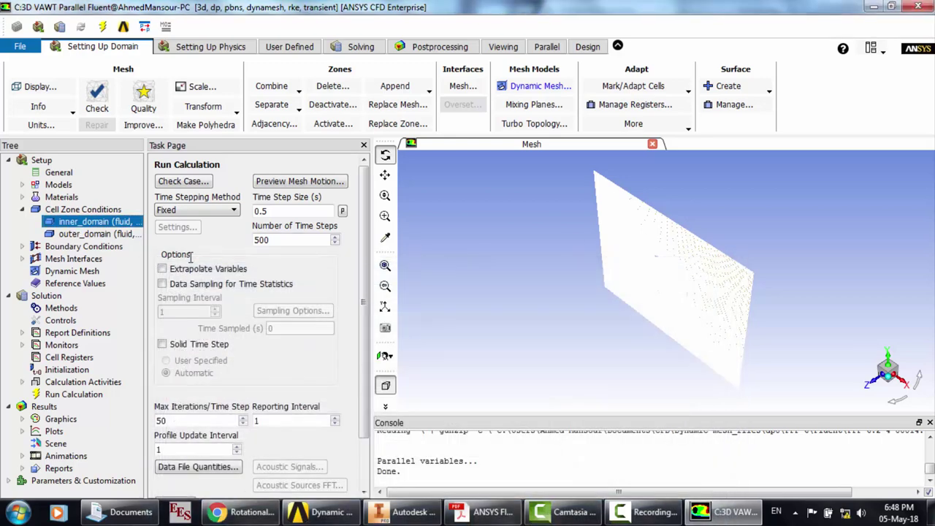
Review the dynamic mesh zones, the solution initialization, the run calculation settings and the reference values
left_click(67, 277)
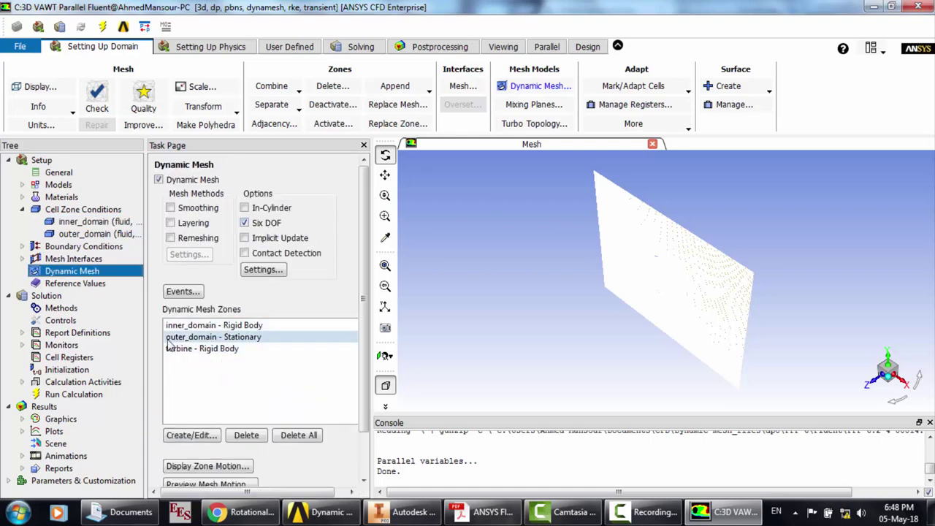
left_click(67, 333)
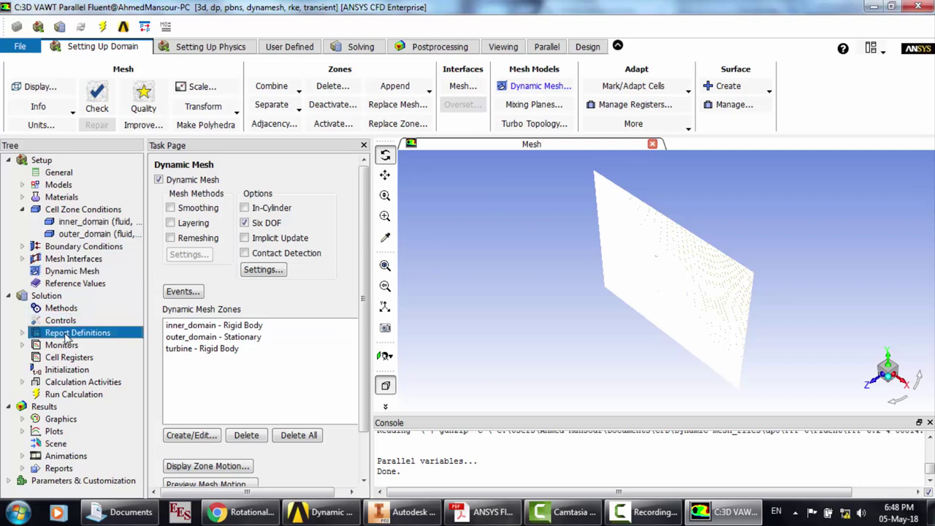
left_click(76, 371)
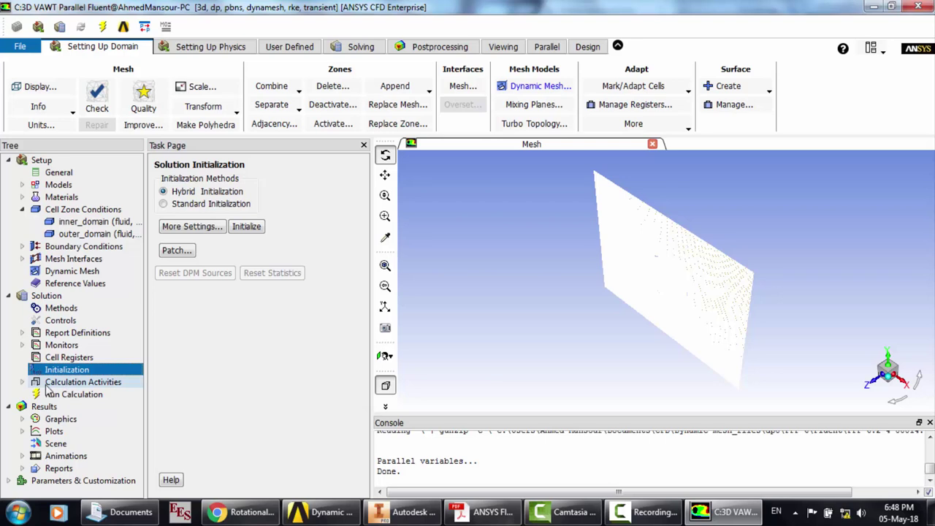
left_click(60, 395)
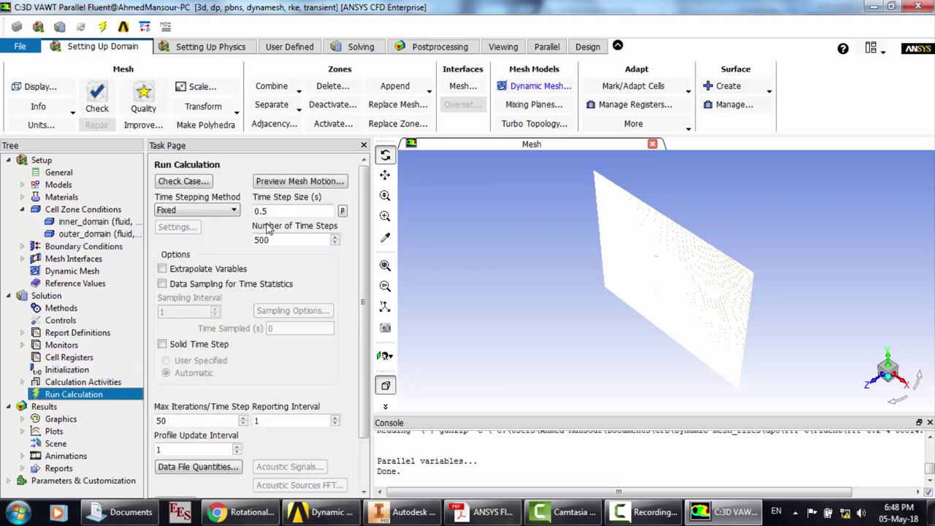
left_click(59, 285)
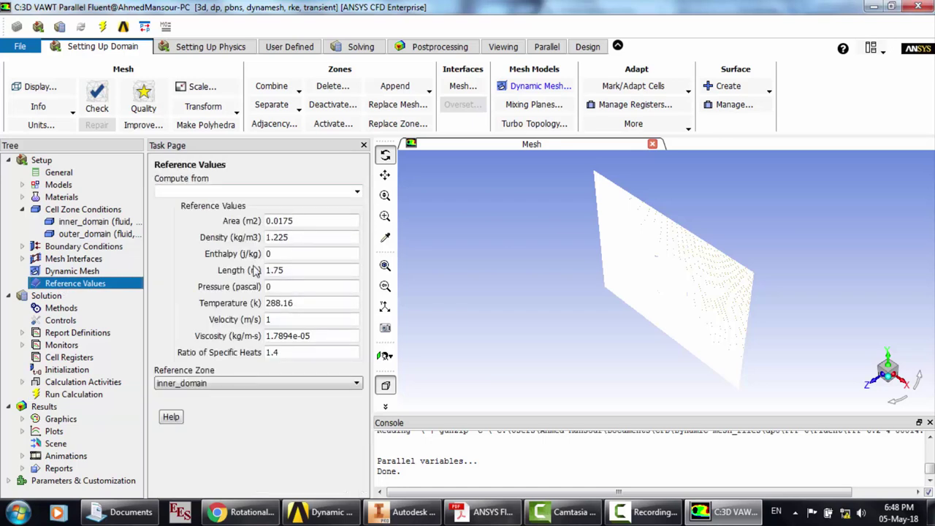
Start the transient calculation, using the settings changes for the current calculation only
left_click(63, 395)
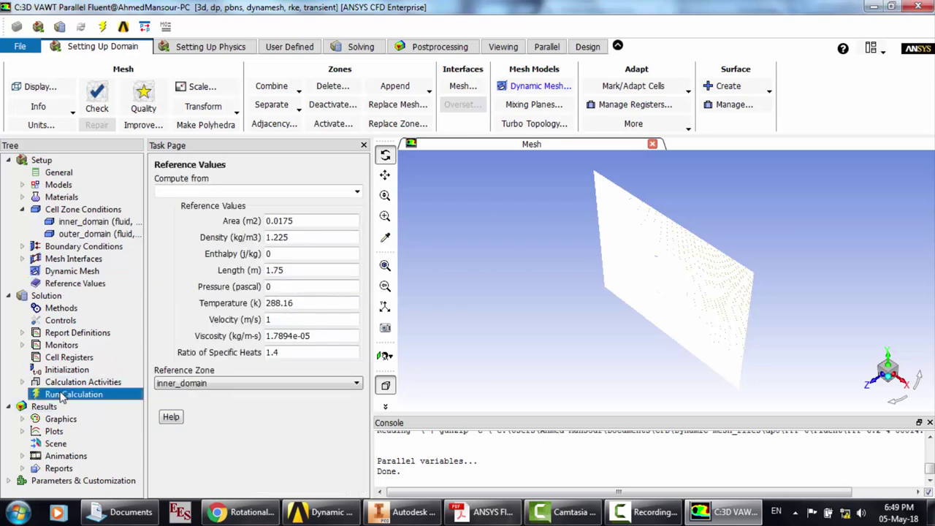
scroll(363, 486, "down", 2)
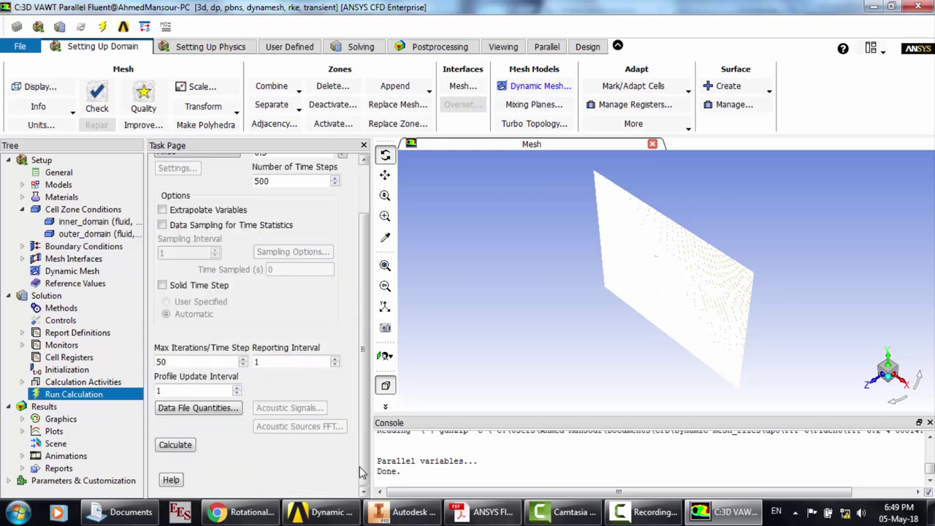
left_click(185, 447)
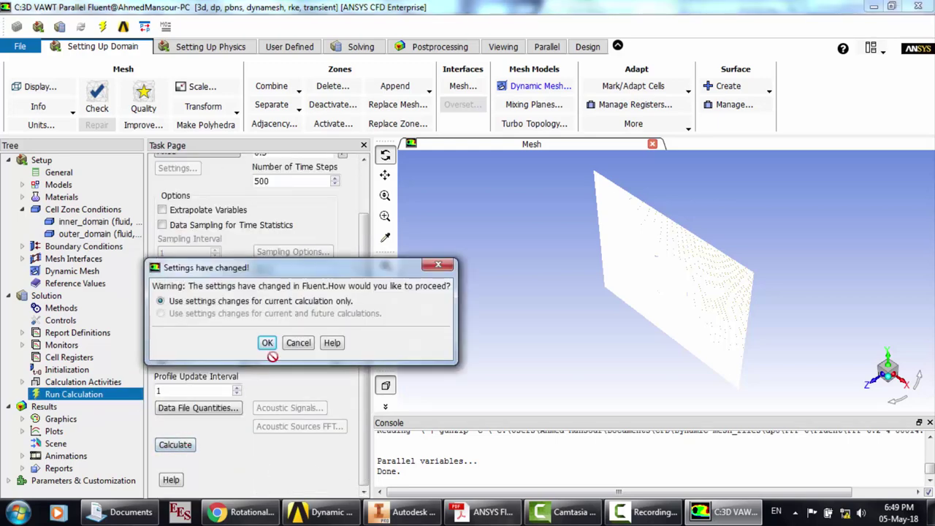
left_click(268, 345)
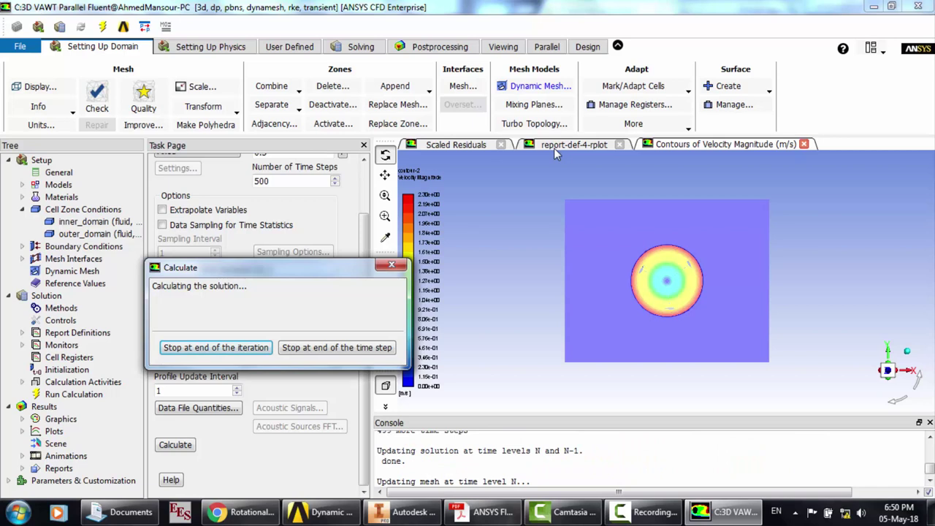
Compare the report-def-4 plot with the velocity magnitude contours during the run, and stop the calculation at the end of the iteration
left_click(567, 145)
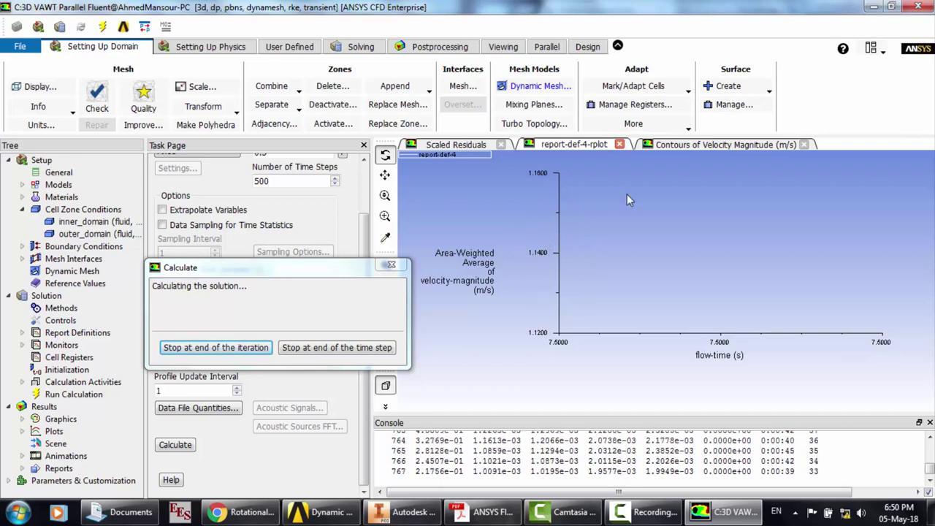
left_click(714, 147)
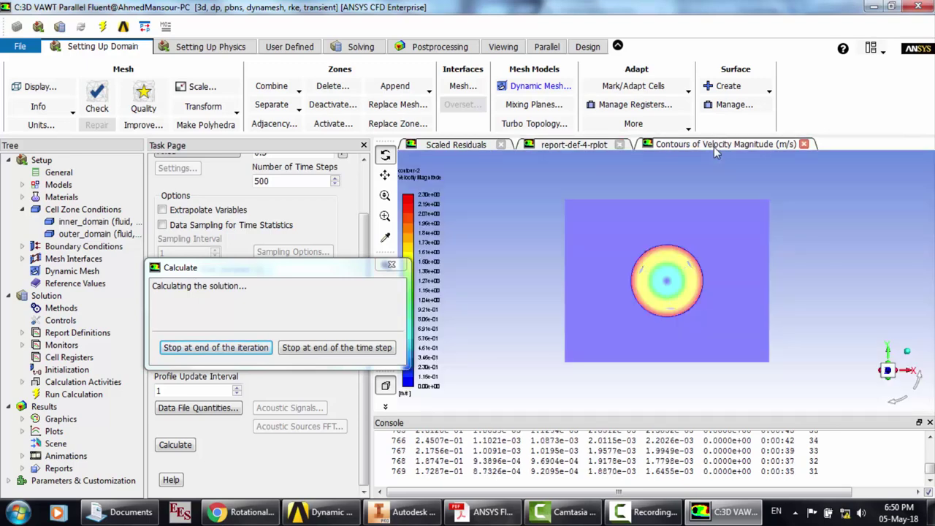
left_click(565, 149)
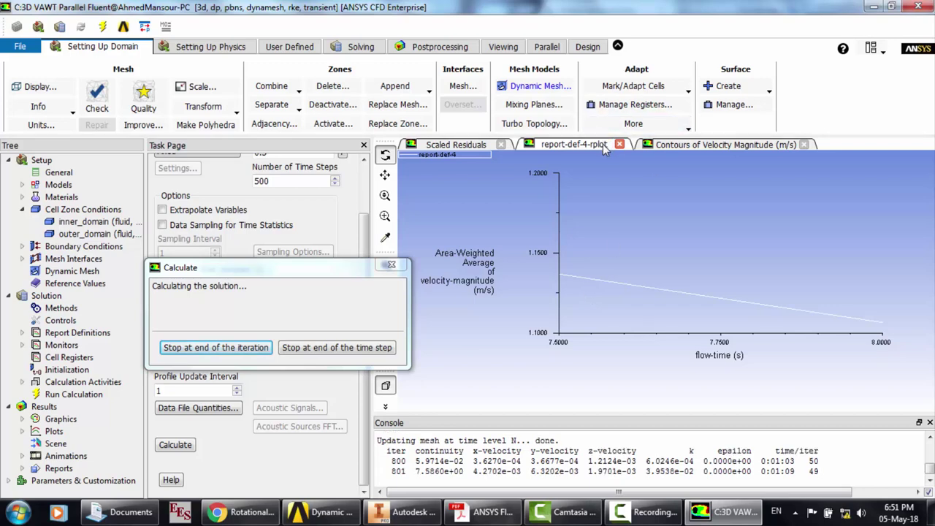
left_click(693, 145)
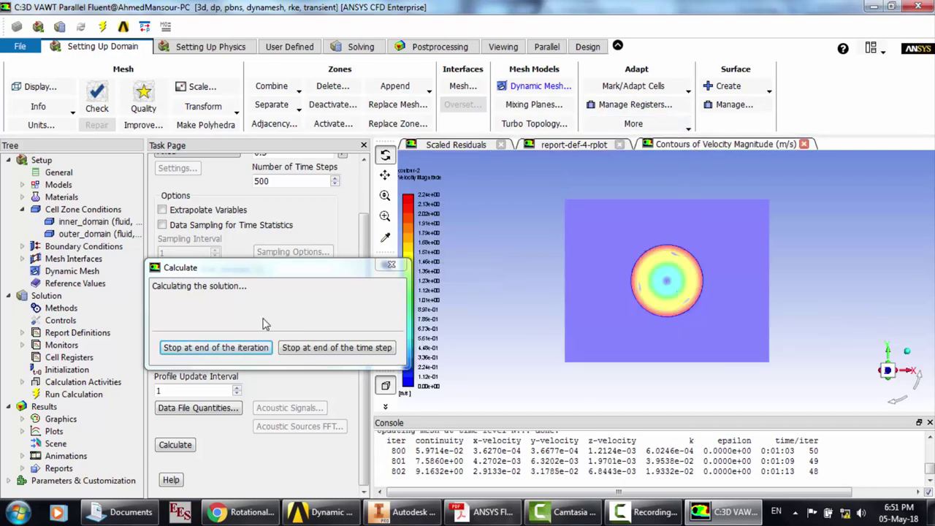
left_click(236, 349)
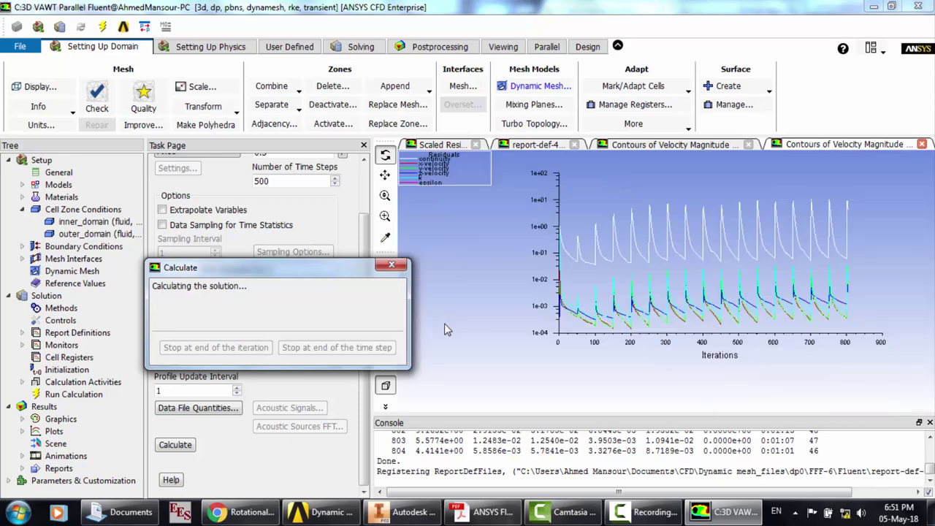
left_click(499, 282)
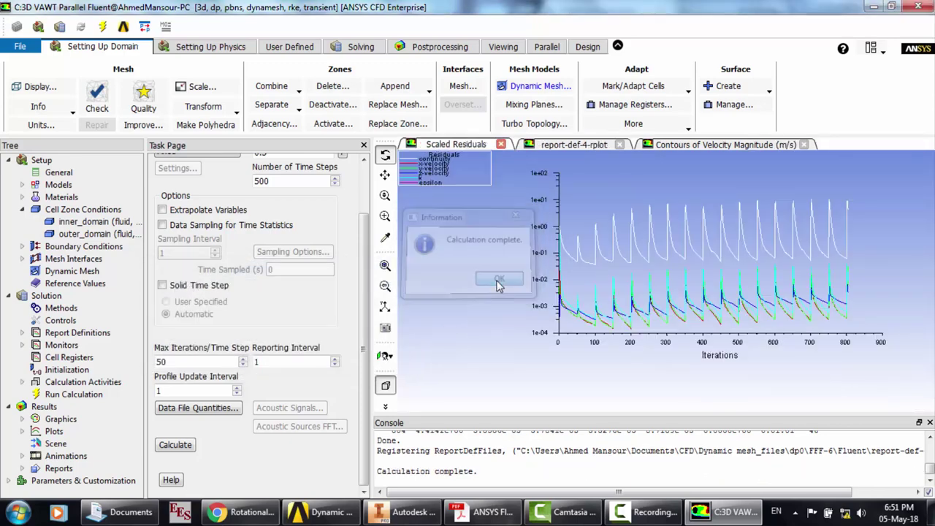
Quit Fluent, using the settings and mesh changes for the current calculation only, and close the Documents window
left_click(917, 7)
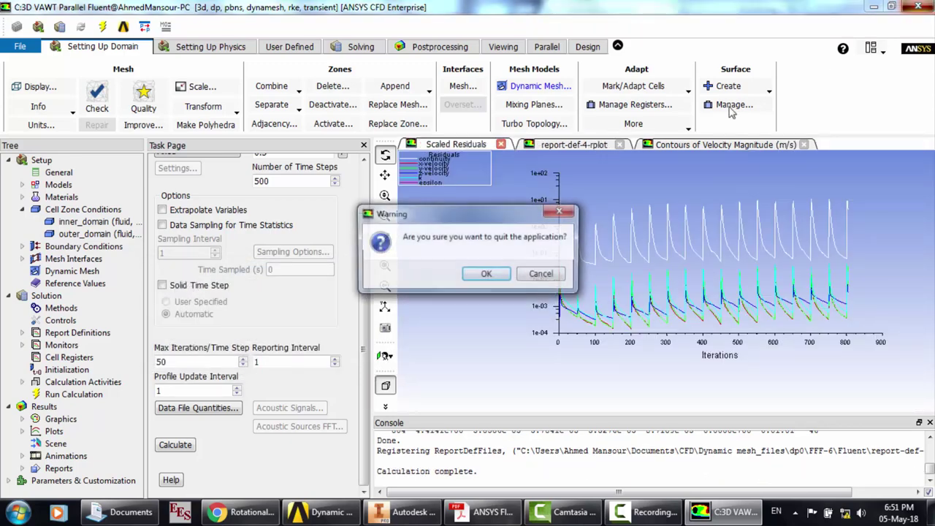
left_click(486, 273)
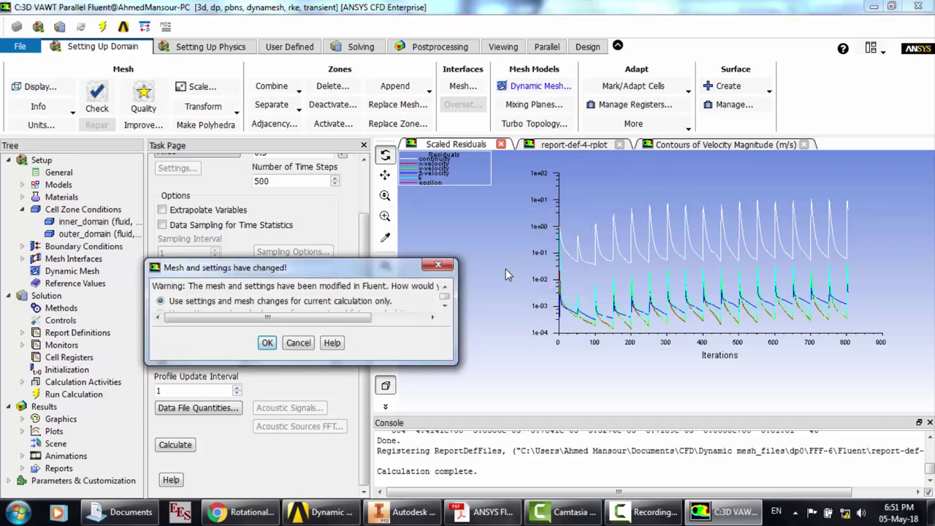
left_click(267, 343)
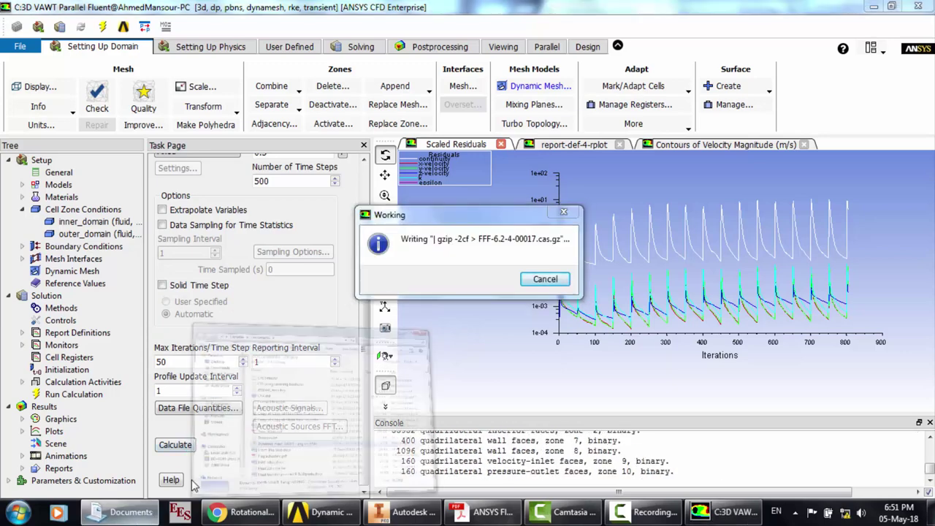
left_click(122, 511)
left_click(849, 92)
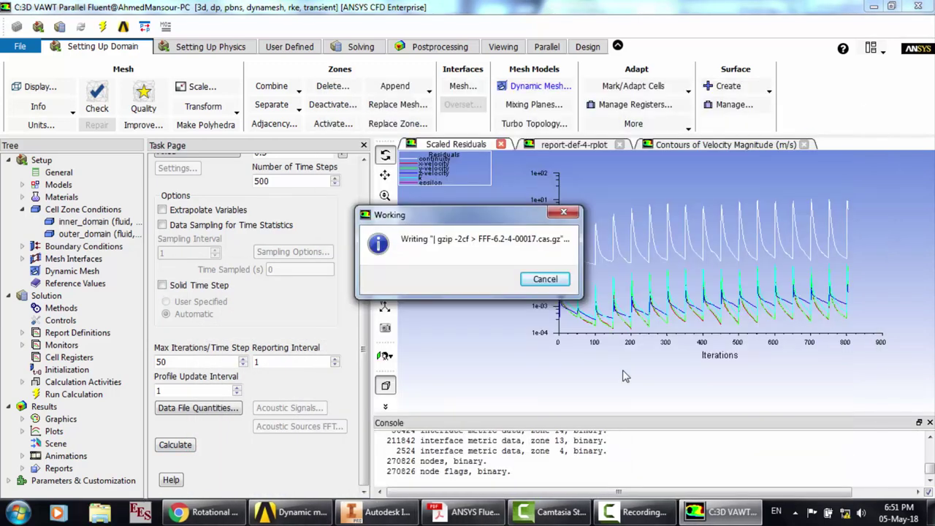
left_click(634, 511)
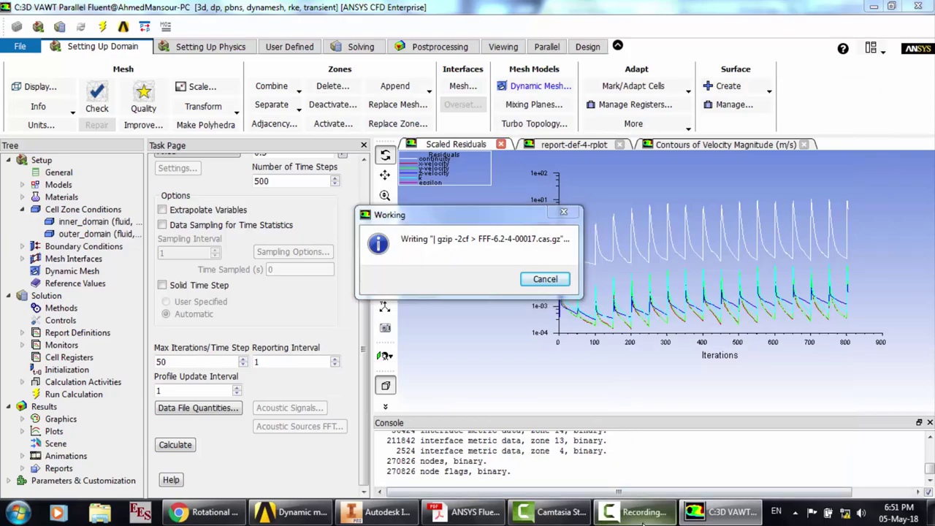
left_click(867, 448)
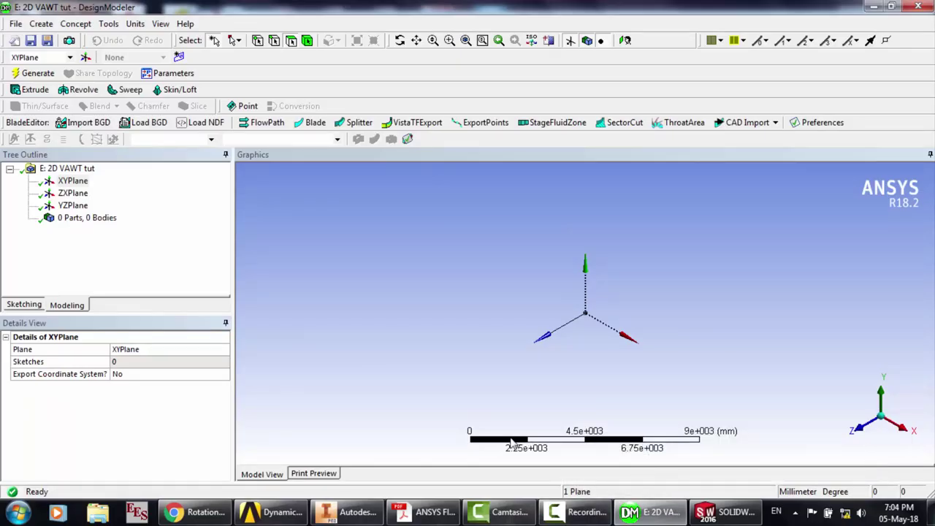
Switch to Autodesk Inventor and delete Extrusion2 from Airfoil.ipt while keeping its consumed sketch
left_click(349, 511)
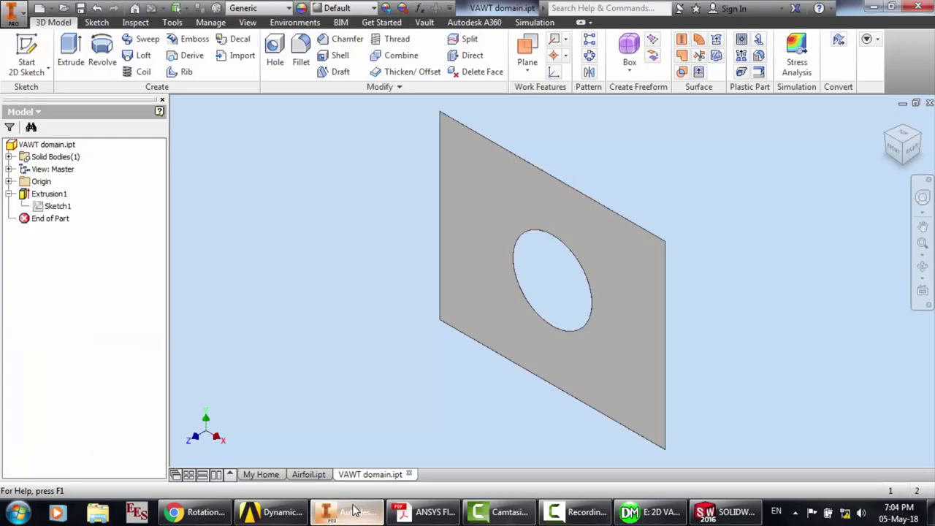
left_click(308, 475)
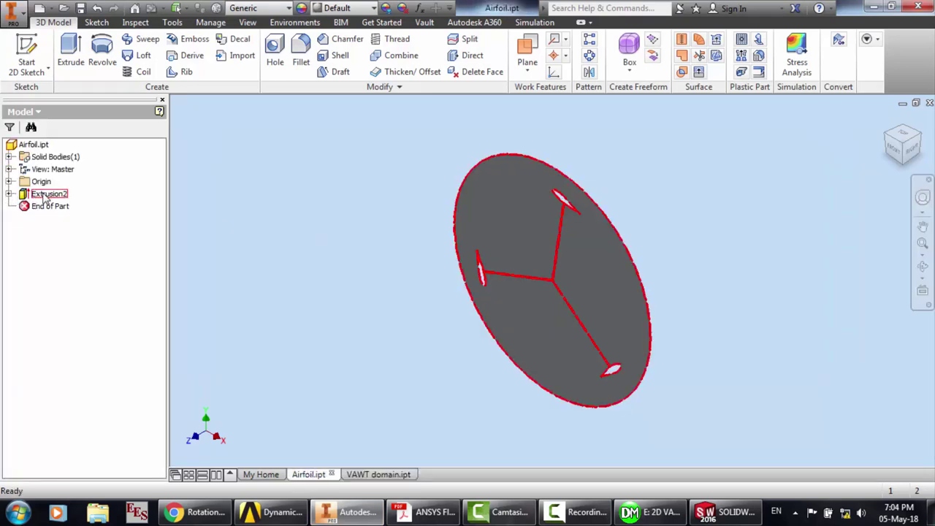
left_click(45, 194)
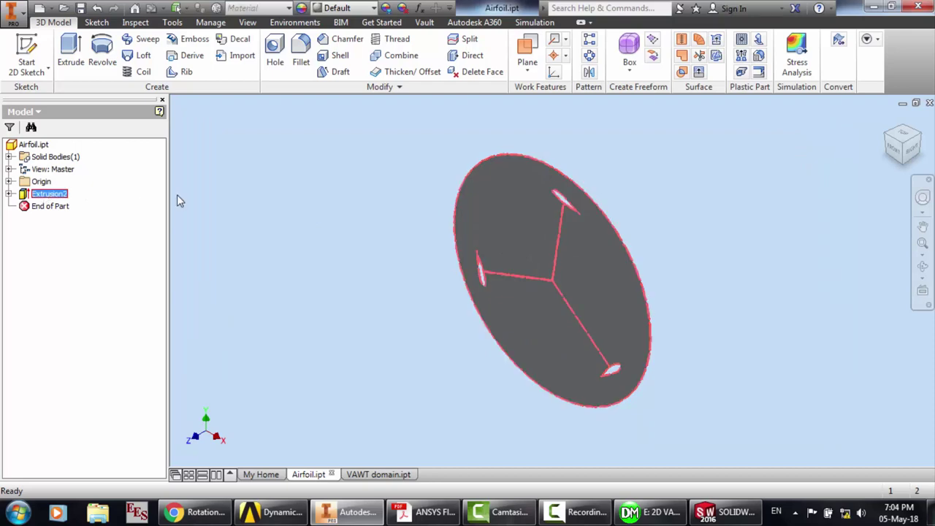
key("Delete")
left_click(47, 81)
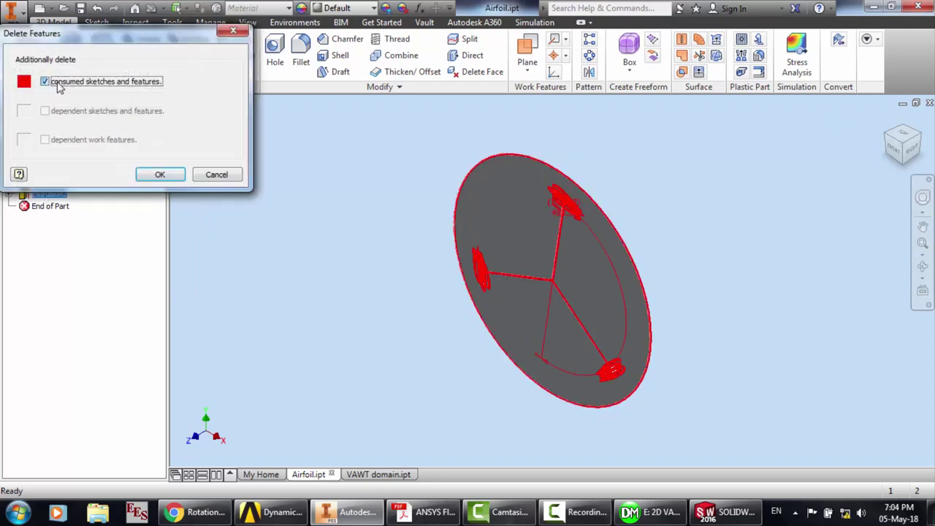
left_click(160, 175)
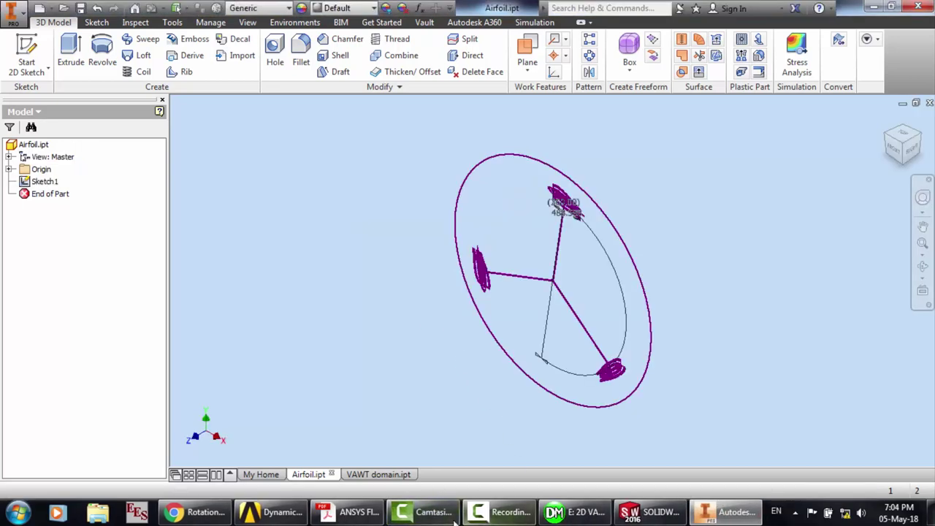
left_click_drag(435, 515, 274, 515)
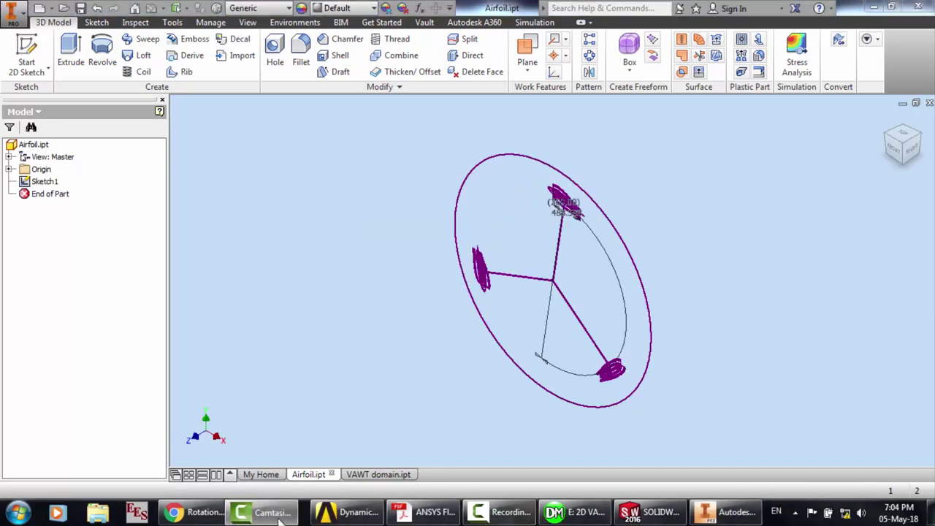
left_click_drag(504, 515, 351, 515)
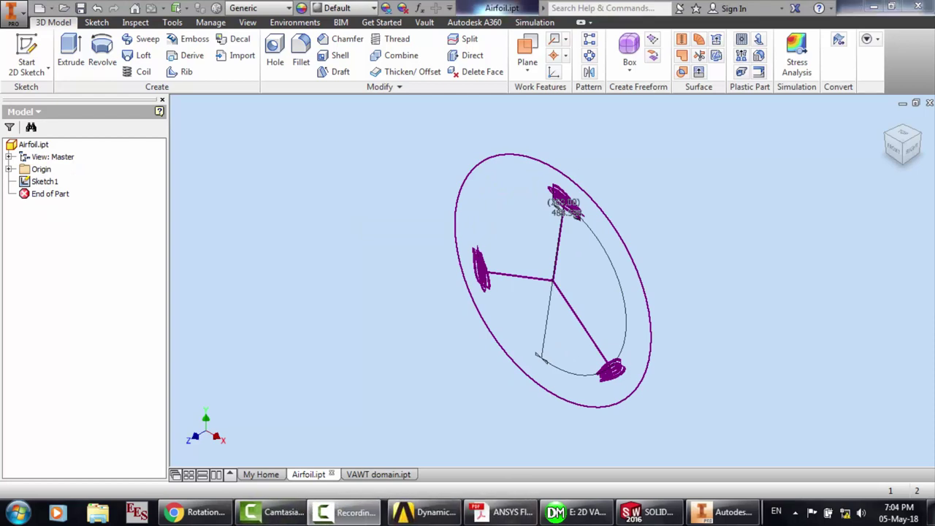
Export the airfoil sketch part to the Desktop as a Parasolid text file (*.x_t) named 2D VAWT
left_click(7, 9)
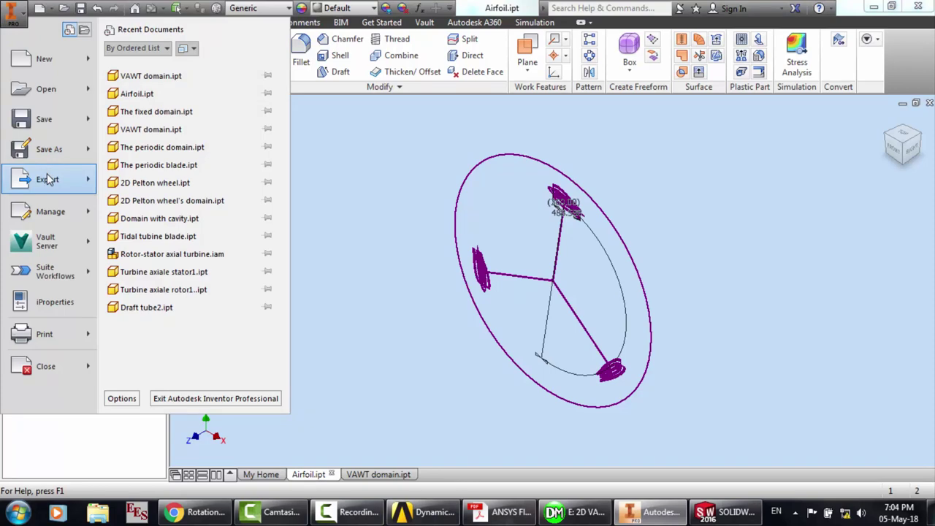
mouse_move(61, 173)
left_click(198, 141)
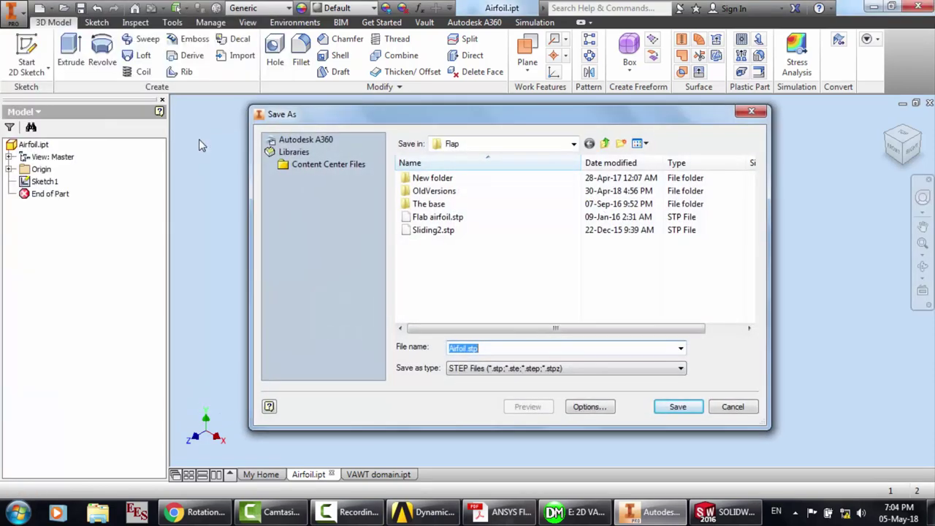
left_click(573, 143)
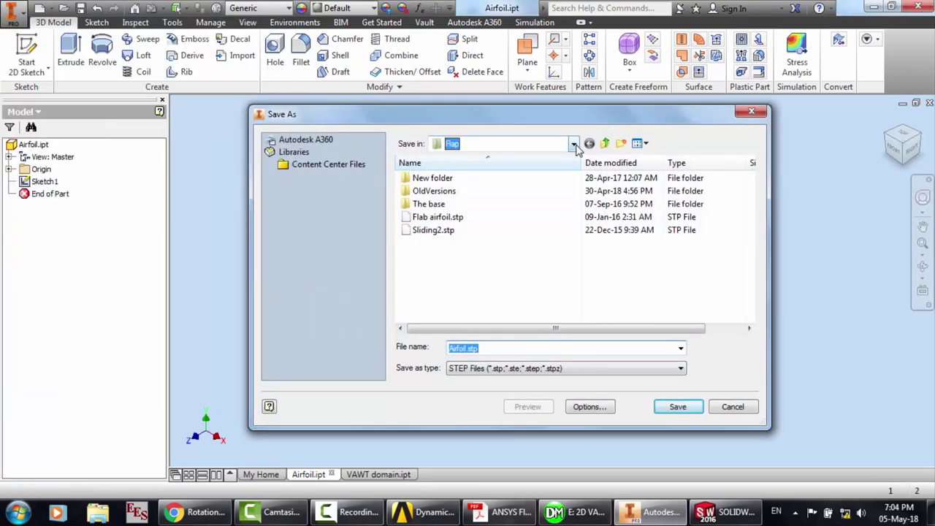
left_click(494, 173)
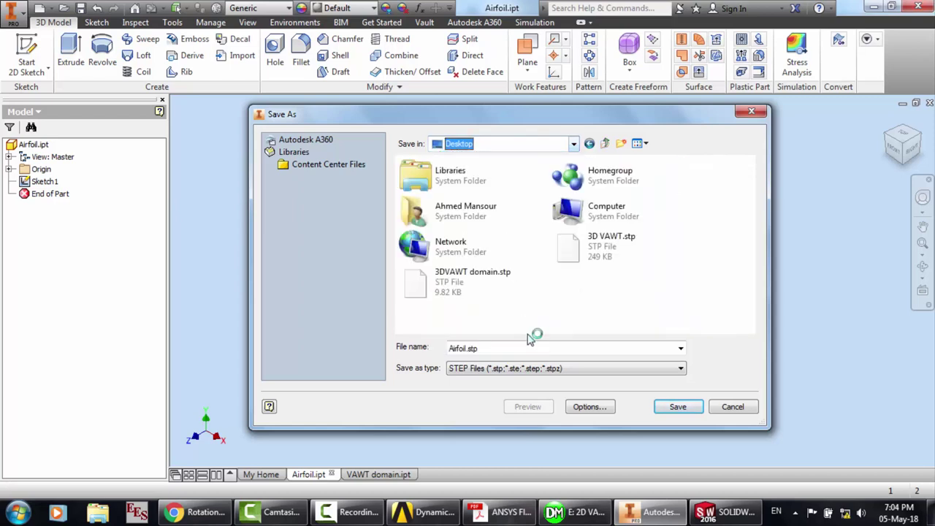
left_click(531, 371)
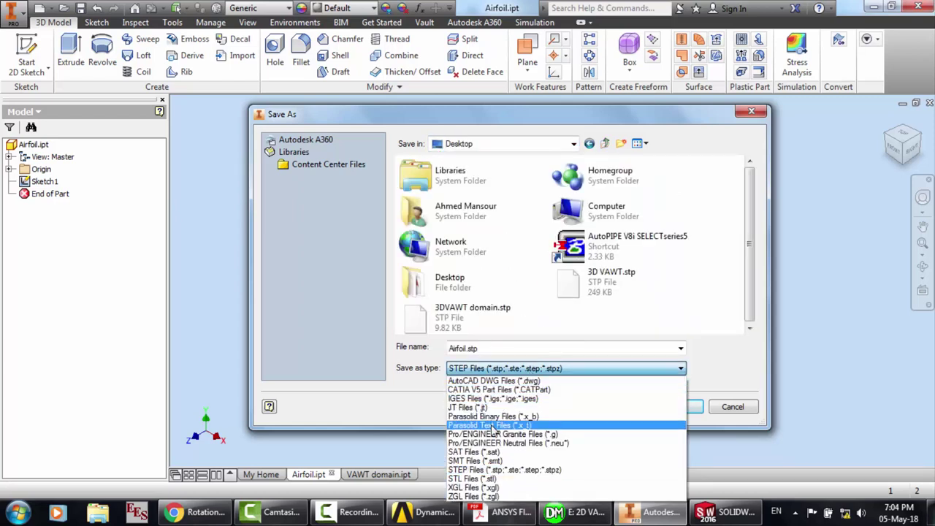
left_click(491, 425)
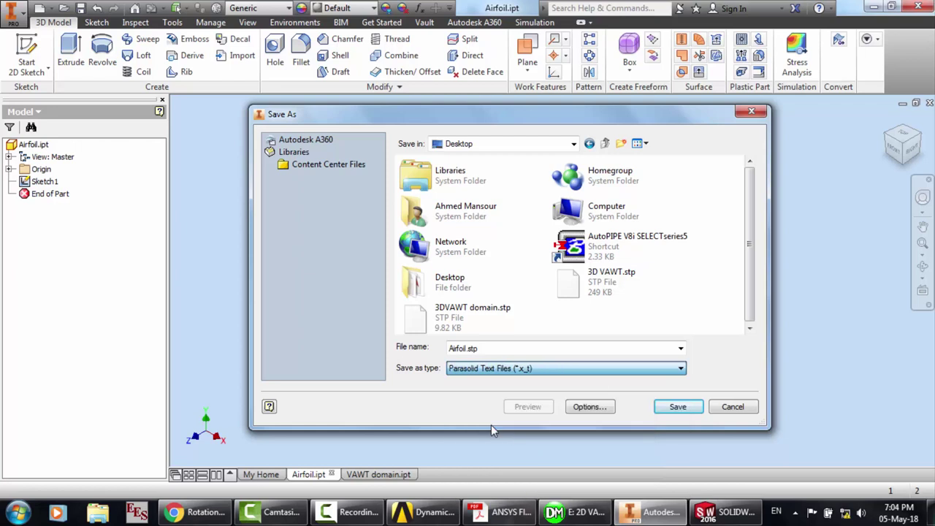
double_click(486, 347)
type("2D")
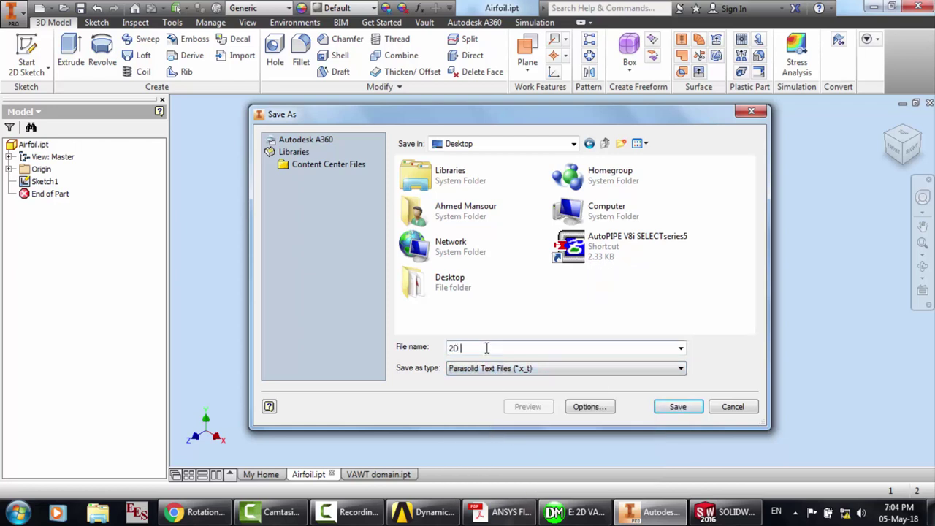
type(" VAWT")
key("Return")
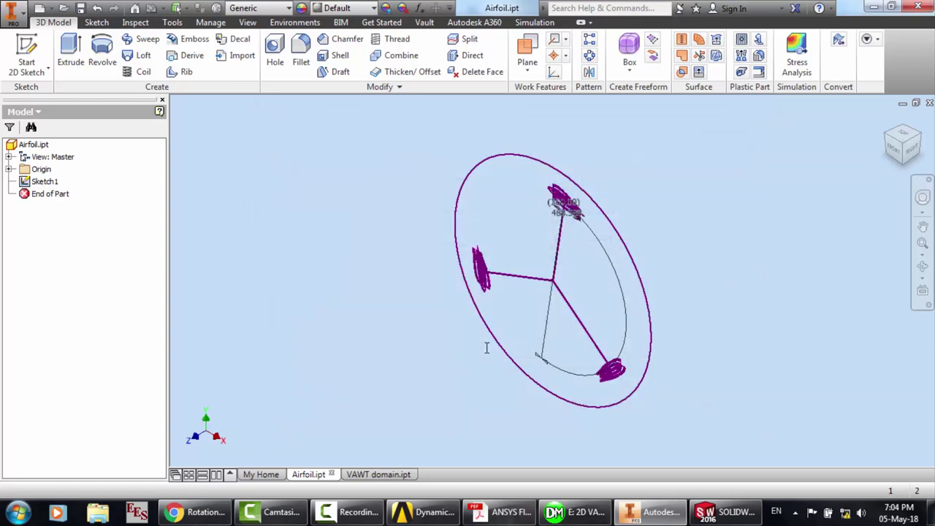
In VAWT domain.ipt, delete Extrusion1 while keeping its consumed sketch
left_click(363, 475)
left_click(51, 195)
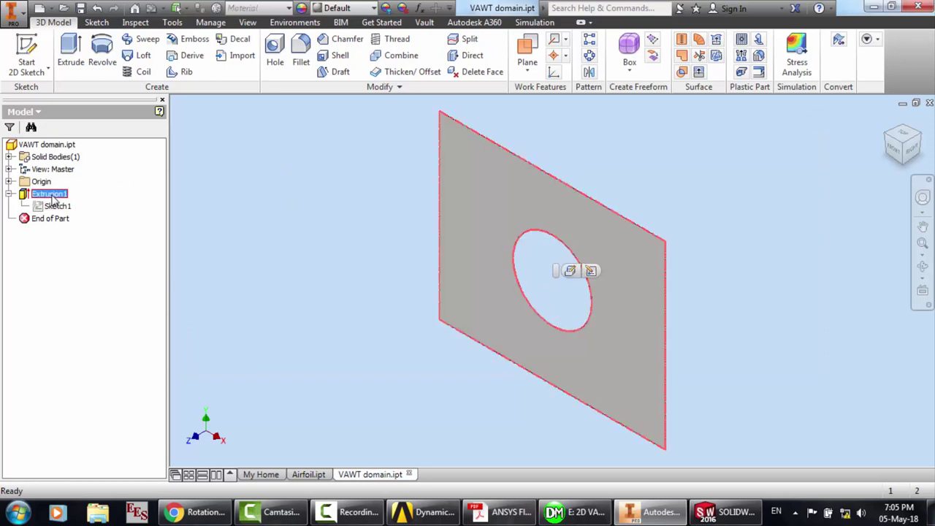
key("Delete")
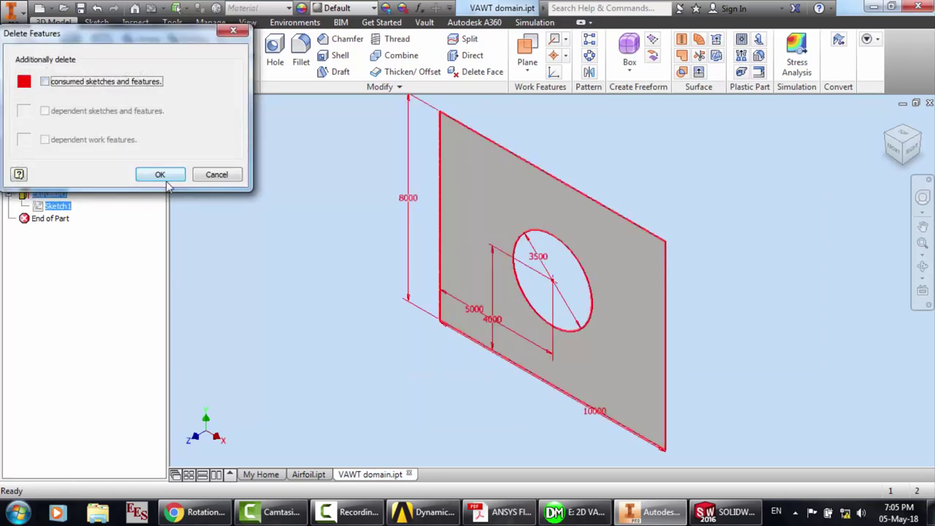
left_click(162, 176)
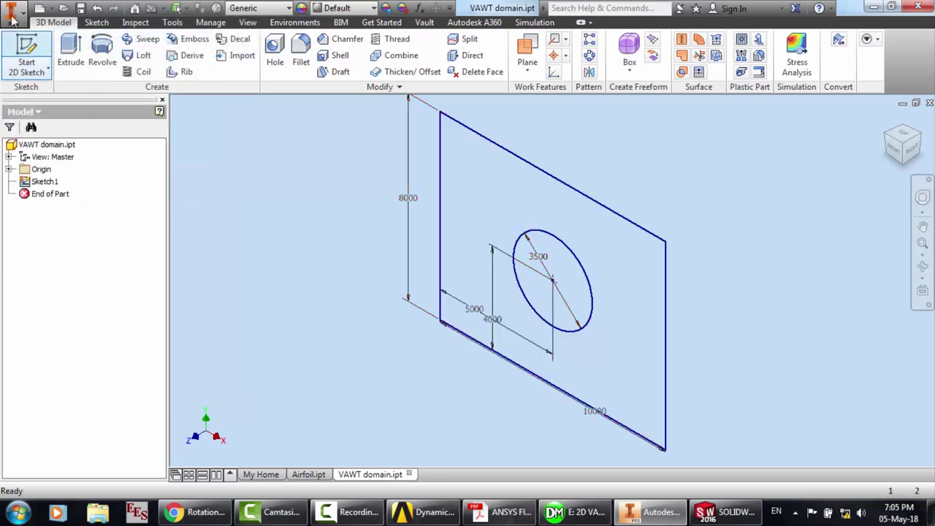
Export the domain sketch part to the Desktop as the Parasolid text file 2D VAWT domain.x_t
left_click(11, 20)
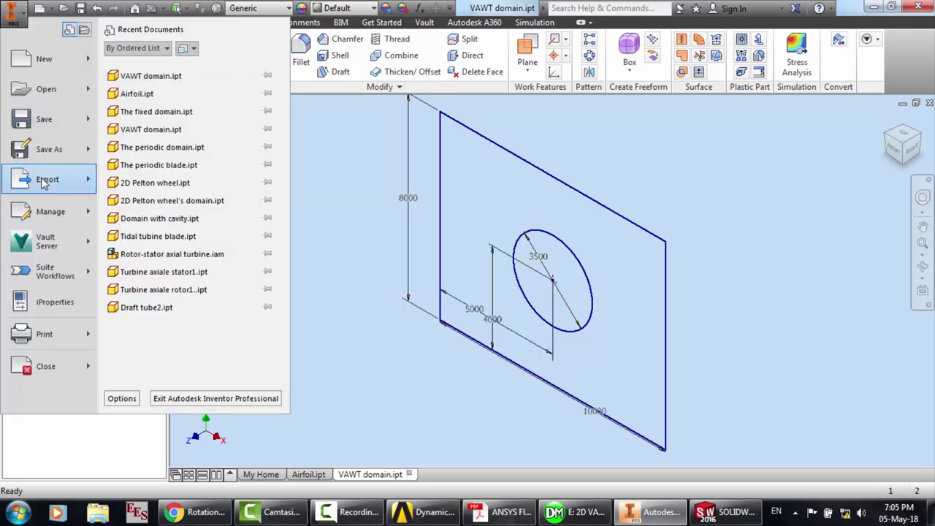
mouse_move(44, 181)
left_click(157, 136)
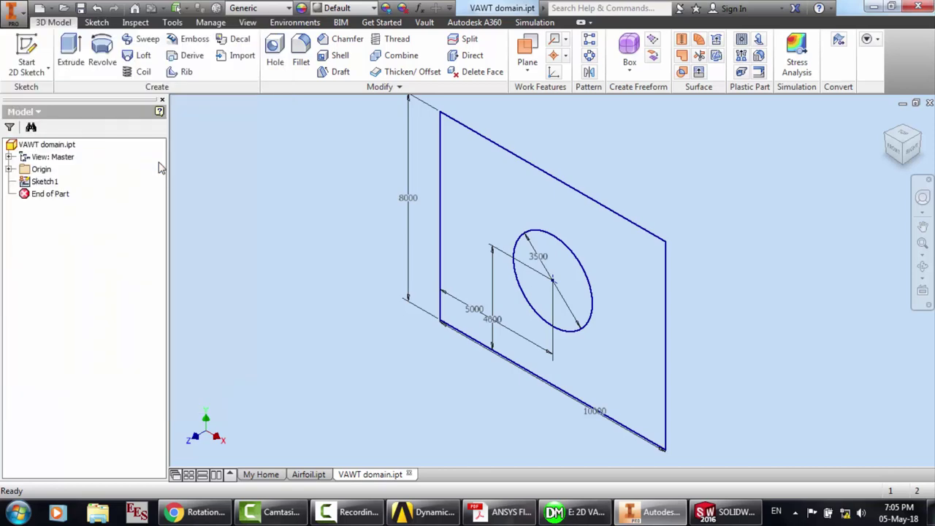
left_click(573, 144)
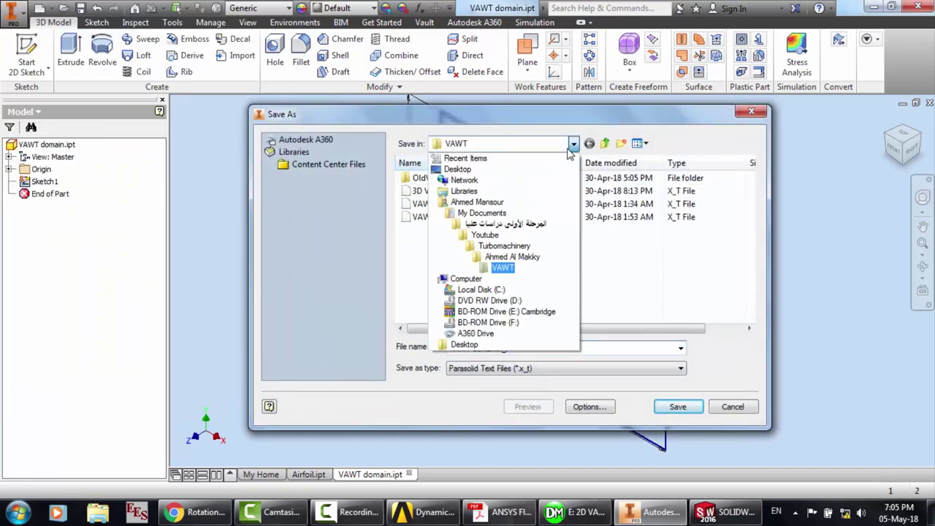
left_click(501, 171)
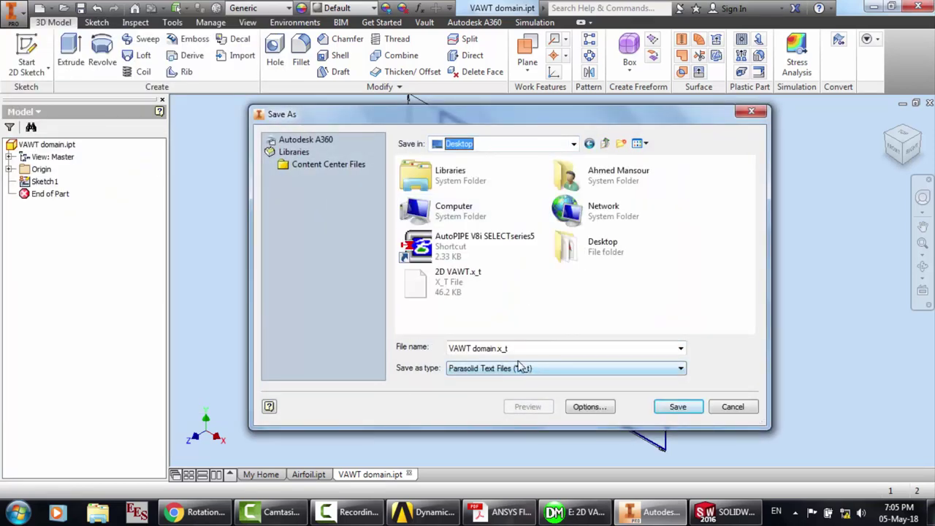
left_click(454, 349)
left_click(450, 349)
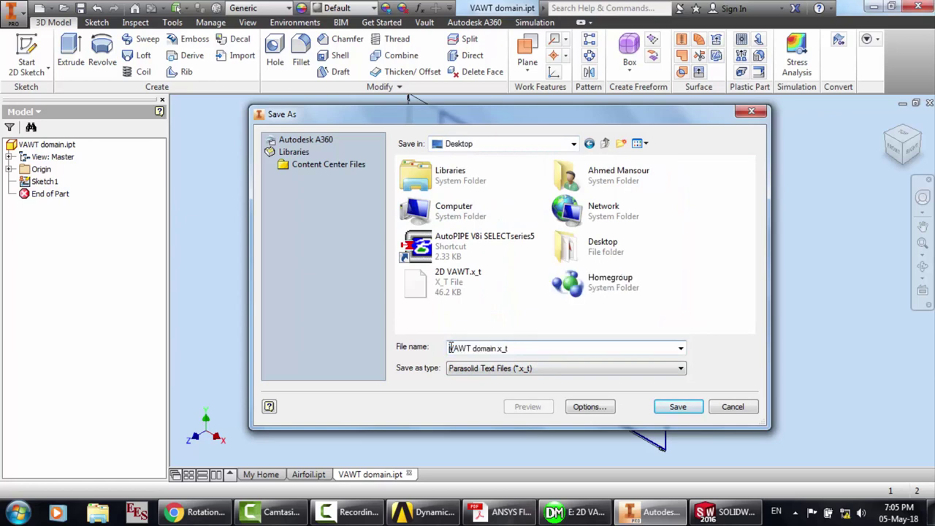
type("2D")
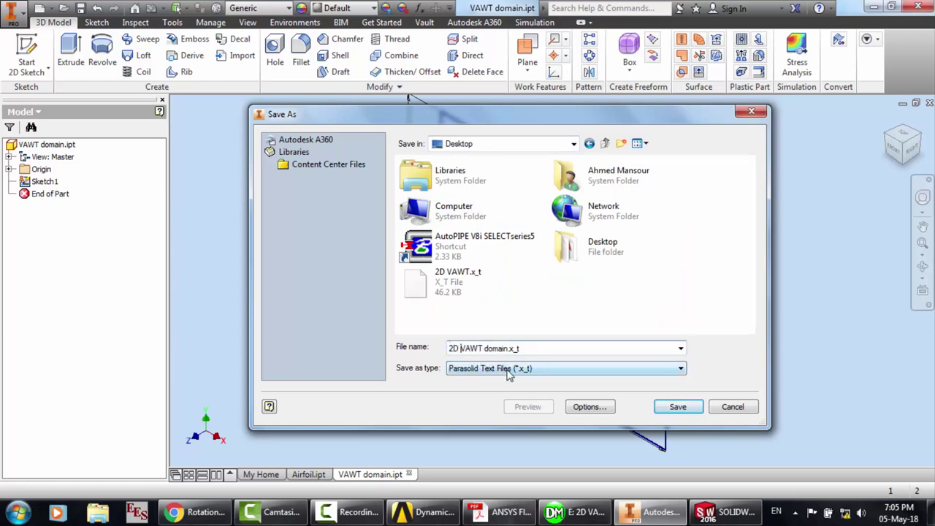
left_click(678, 407)
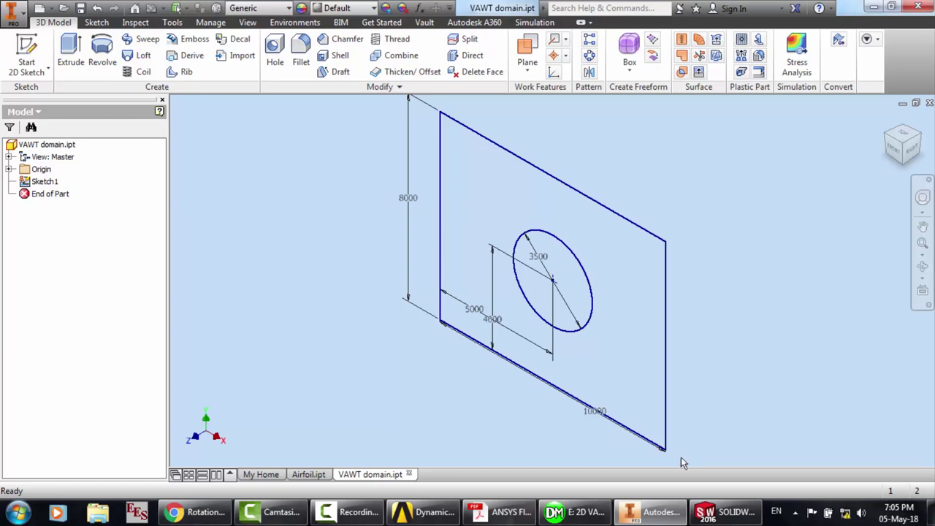
Switch to SOLIDWORKS and open 2D VAWT.x_t from the Desktop
left_click(726, 511)
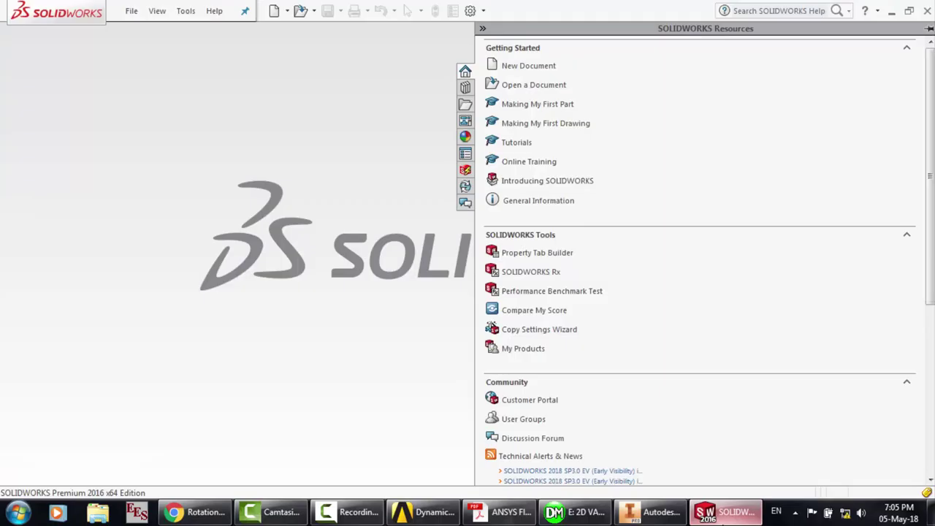
left_click(130, 12)
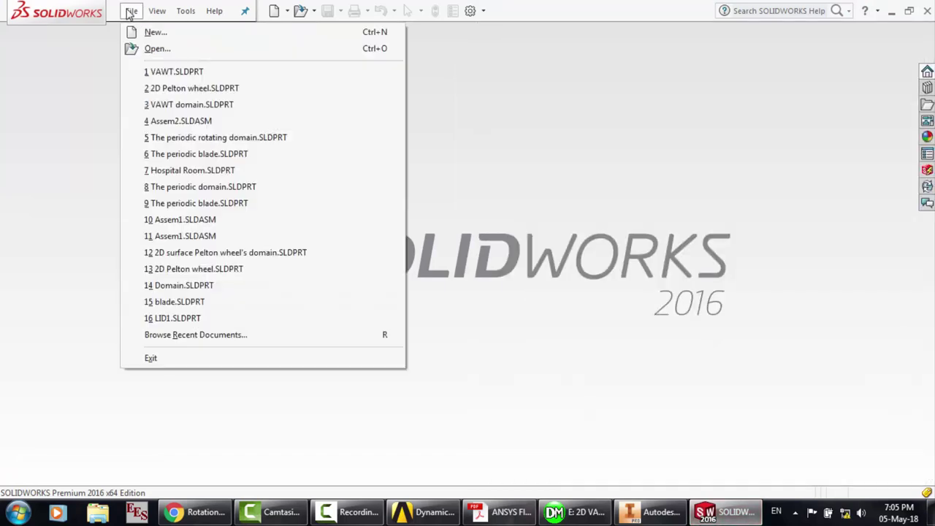
left_click(162, 51)
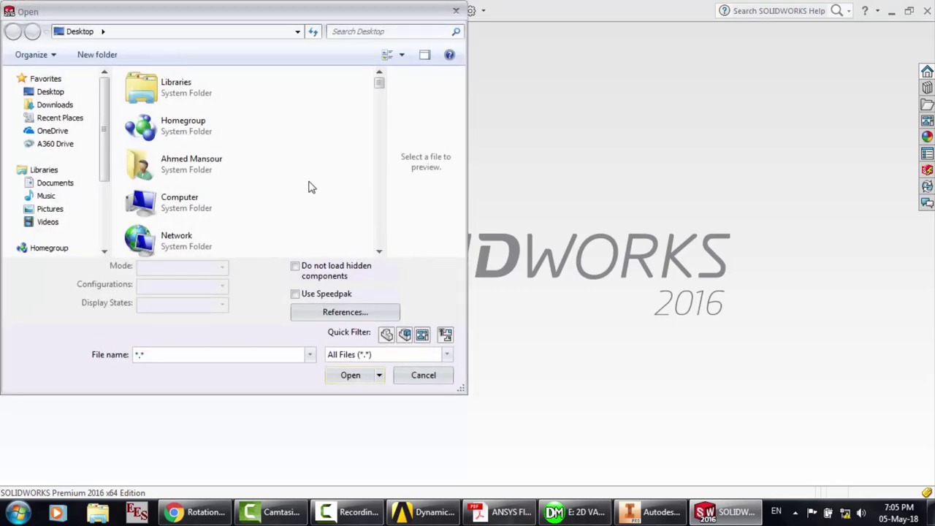
scroll(310, 187, "down", 3)
scroll(310, 187, "down", 5)
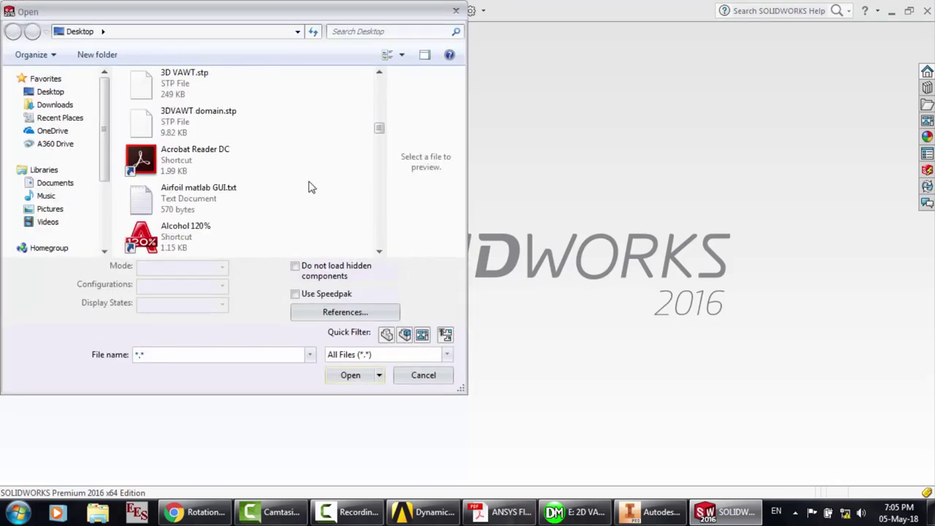
scroll(309, 187, "up", 2)
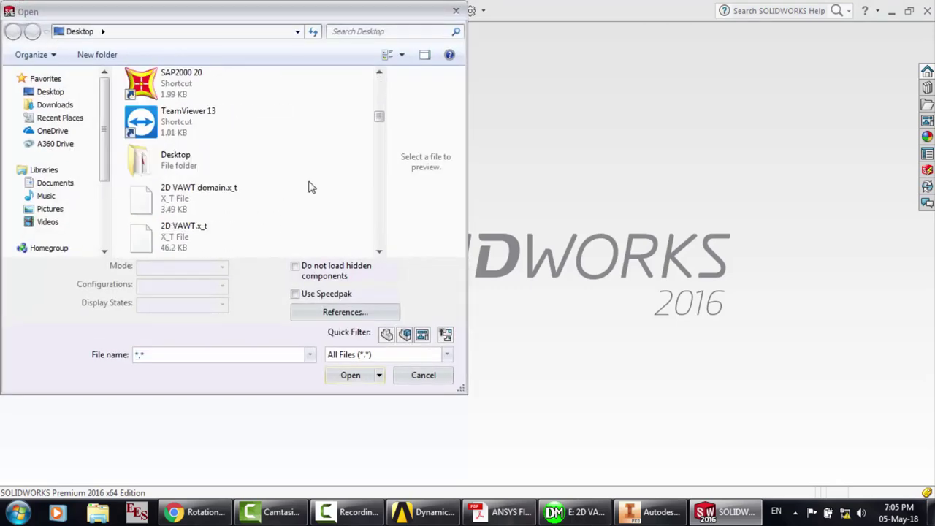
double_click(202, 232)
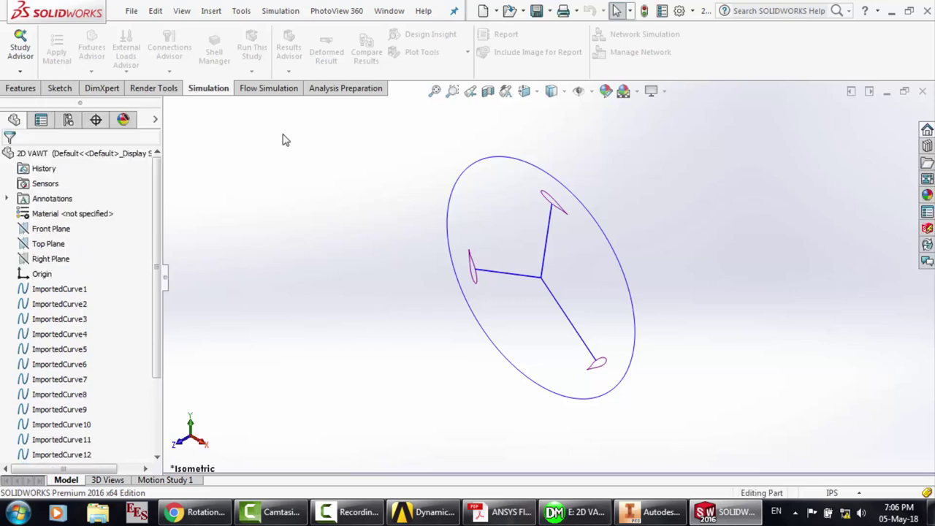
Create a planar surface bounded by the large outer circle around the three airfoils
left_click(210, 12)
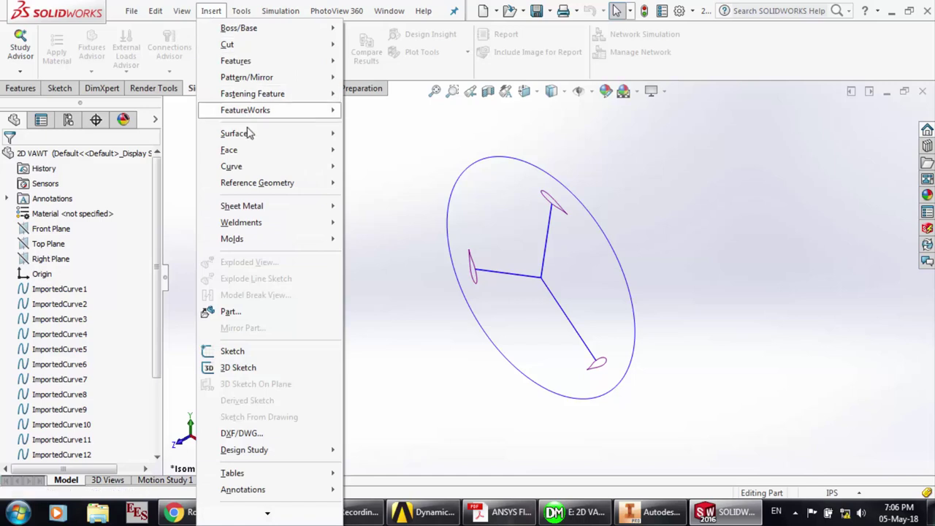
mouse_move(330, 133)
left_click(429, 223)
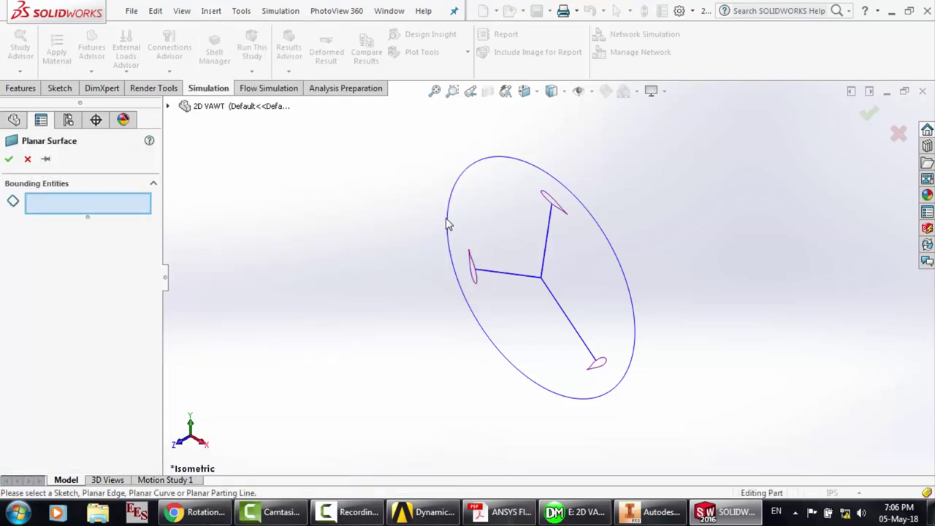
left_click(451, 226)
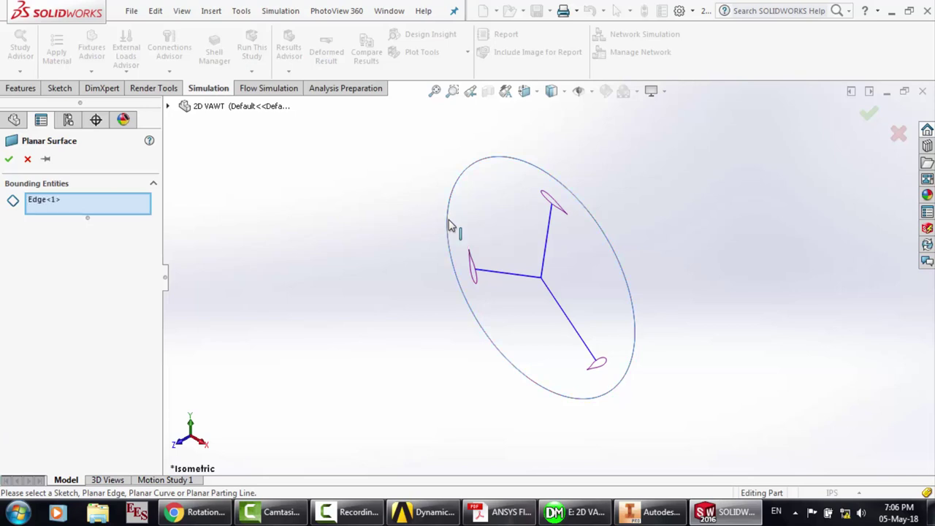
right_click(450, 227)
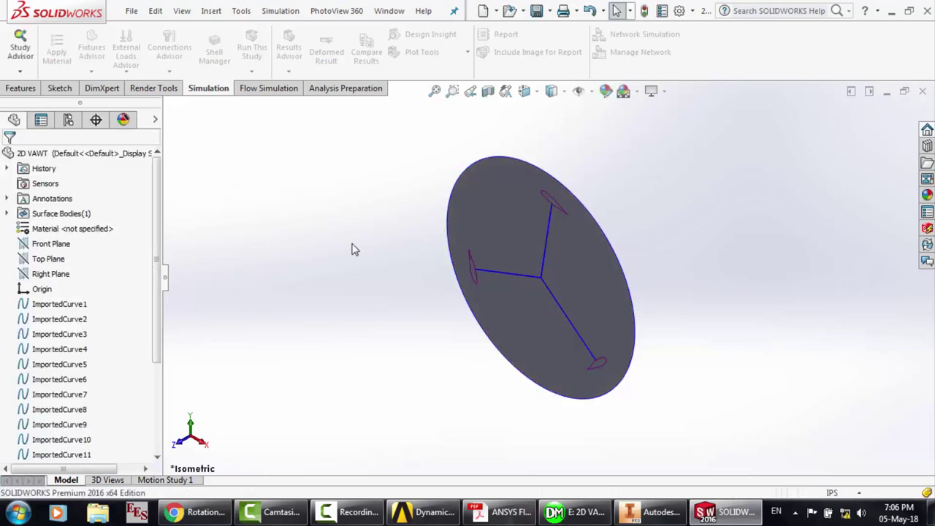
Save the surface part to the Desktop as the Parasolid file 2D VAWT.X_T, replacing the existing file
left_click(132, 13)
left_click(160, 163)
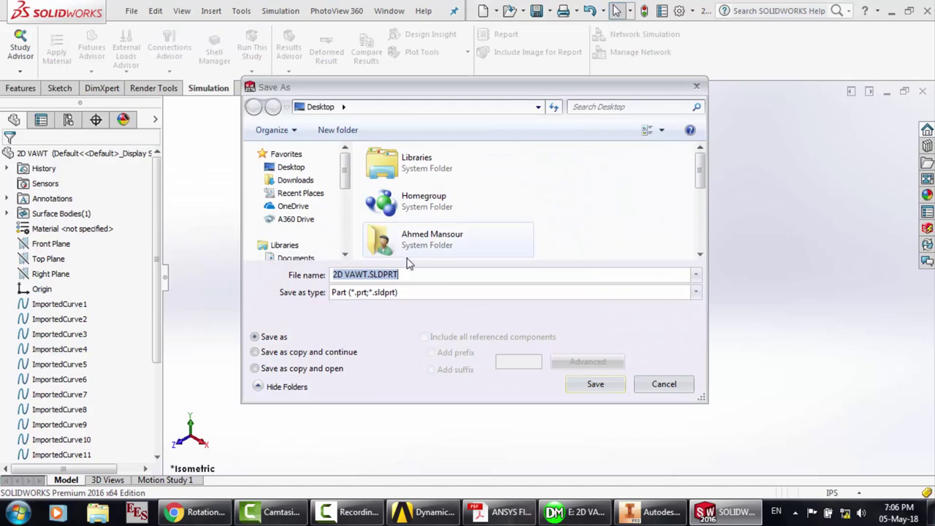
left_click(385, 293)
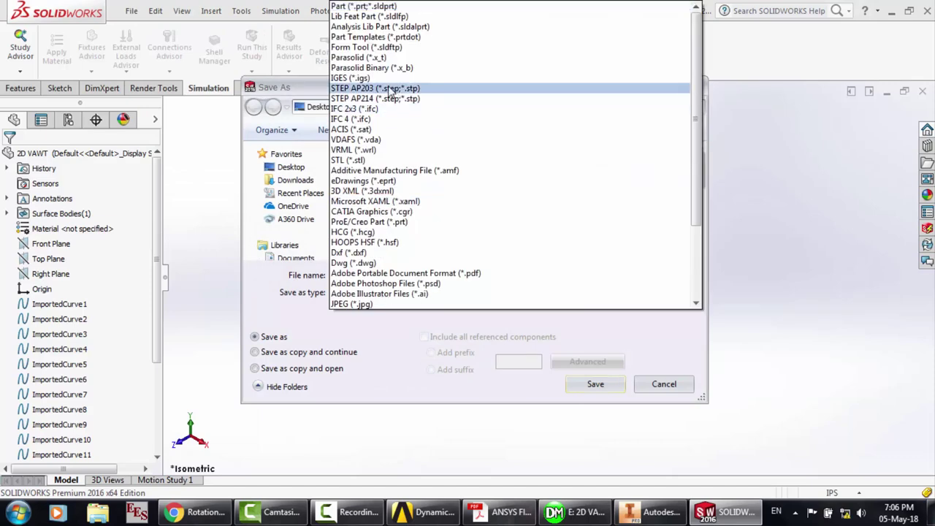
left_click(378, 58)
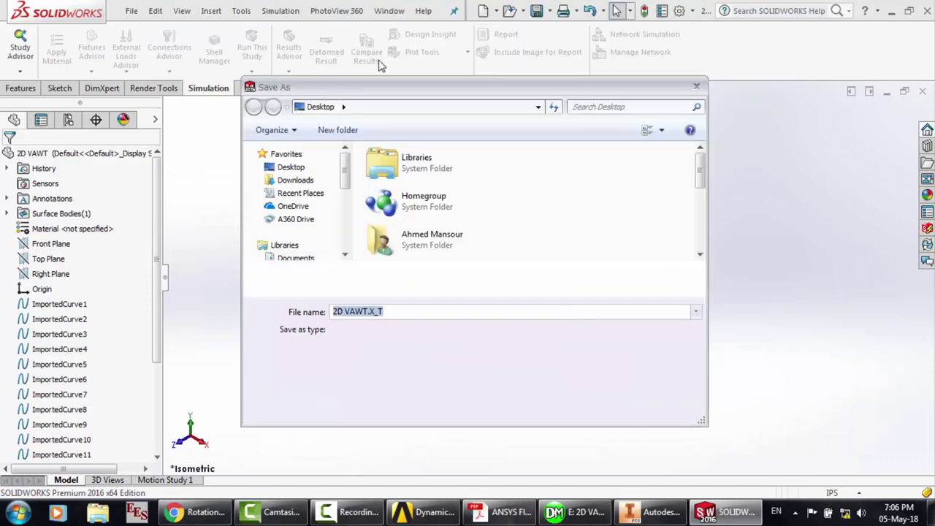
left_click(593, 411)
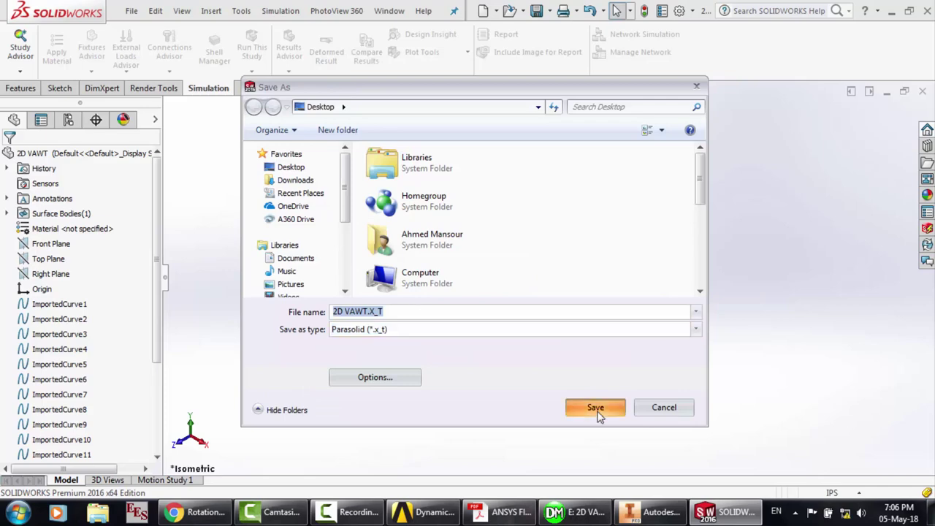
left_click(508, 260)
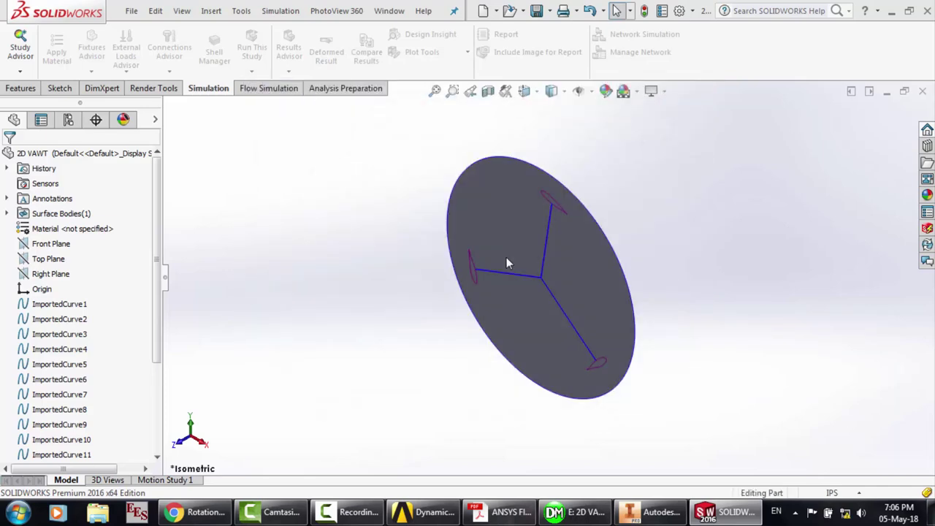
Close the 2D VAWT rotor part in SOLIDWORKS without saving its changes
left_click(633, 514)
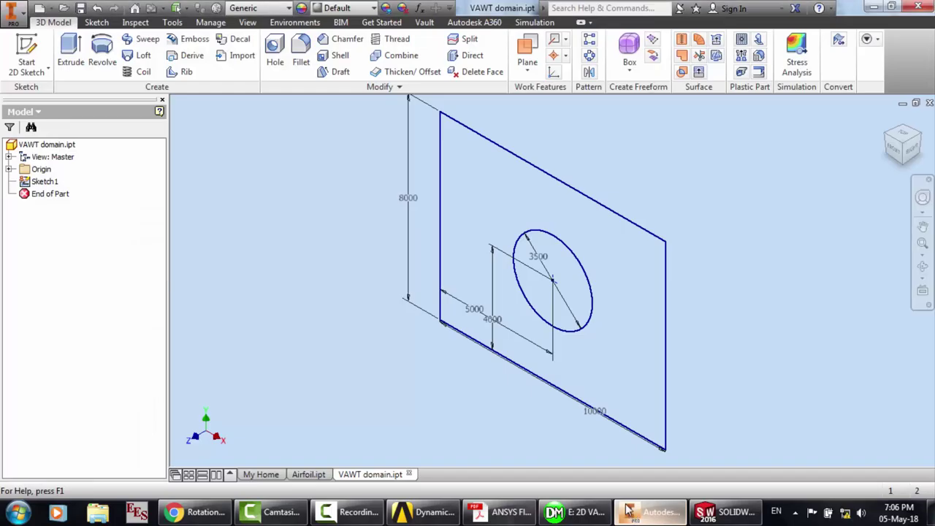
left_click(719, 511)
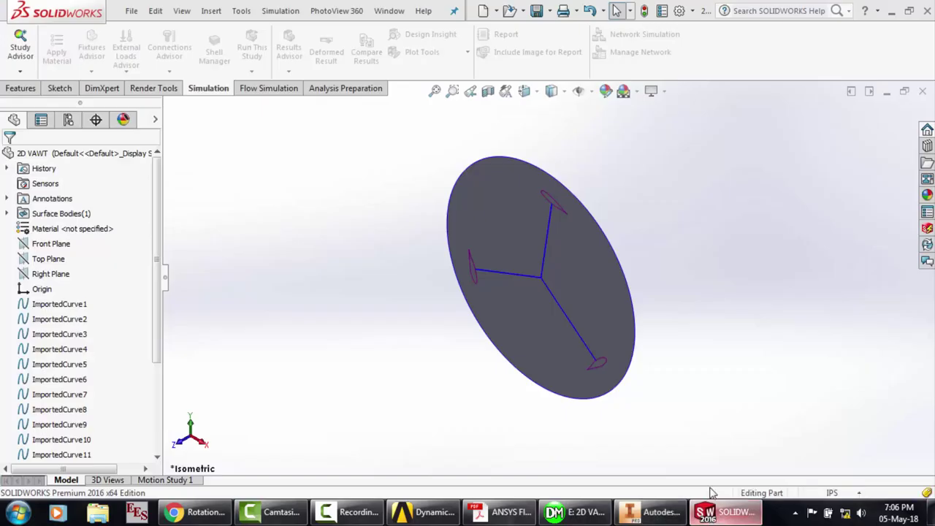
left_click(922, 93)
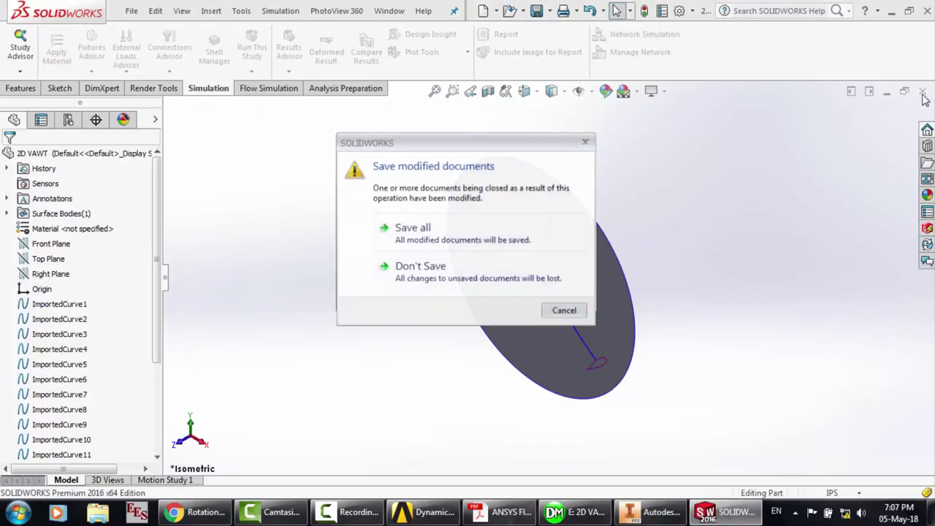
left_click(480, 276)
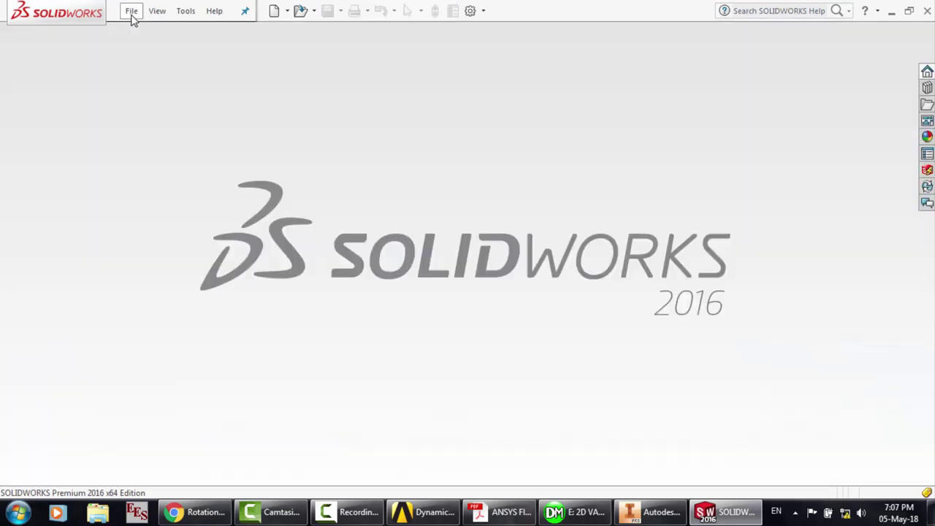
Open the Parasolid file 2D VAWT domain.x_t from the Desktop
left_click(132, 12)
left_click(147, 51)
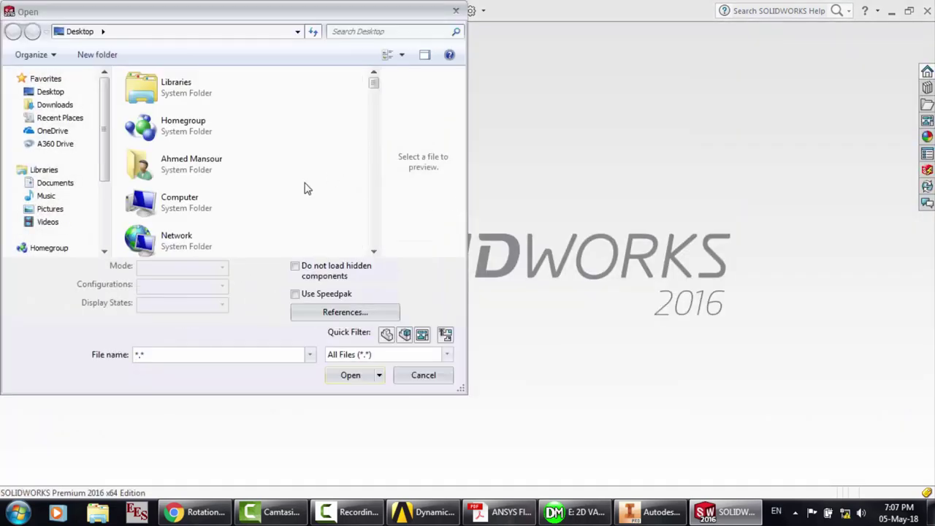
scroll(307, 189, "down", 5)
scroll(306, 189, "down", 2)
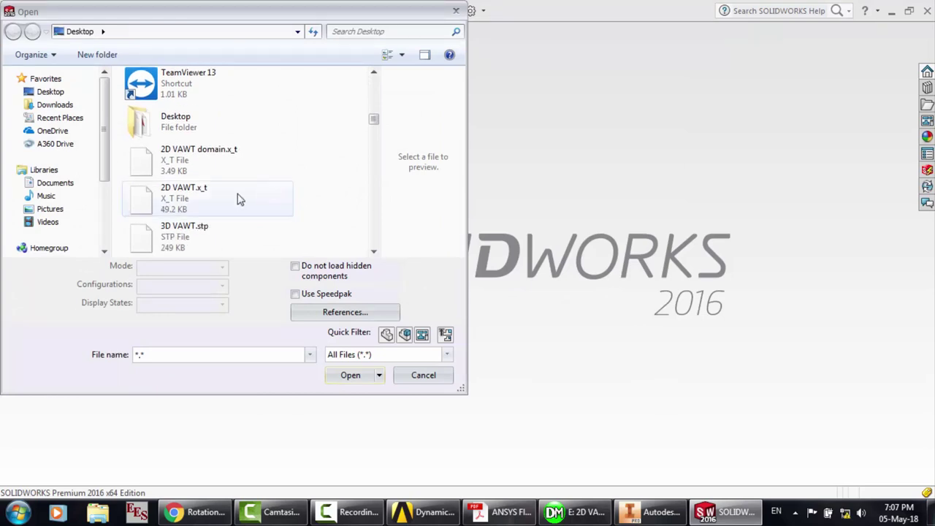
double_click(210, 164)
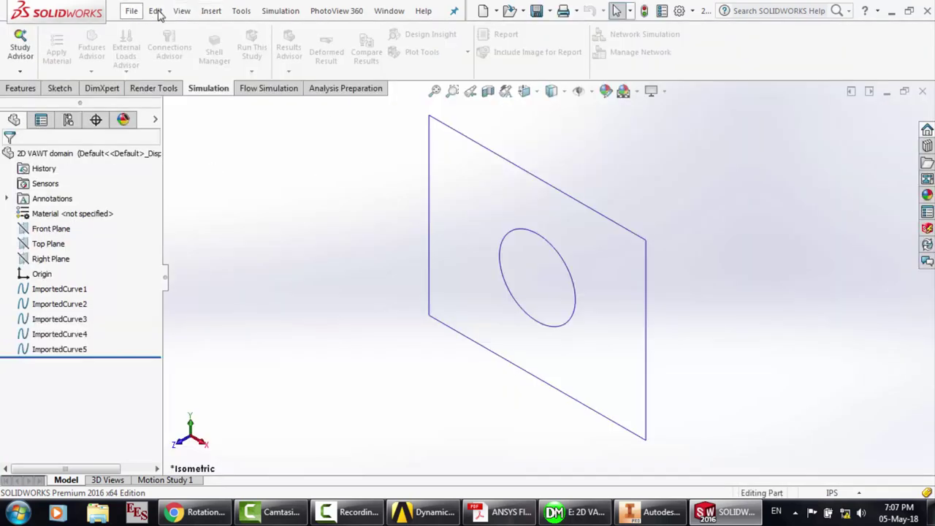
Create a planar surface bounded by the four outer edges of the rectangular domain
left_click(211, 11)
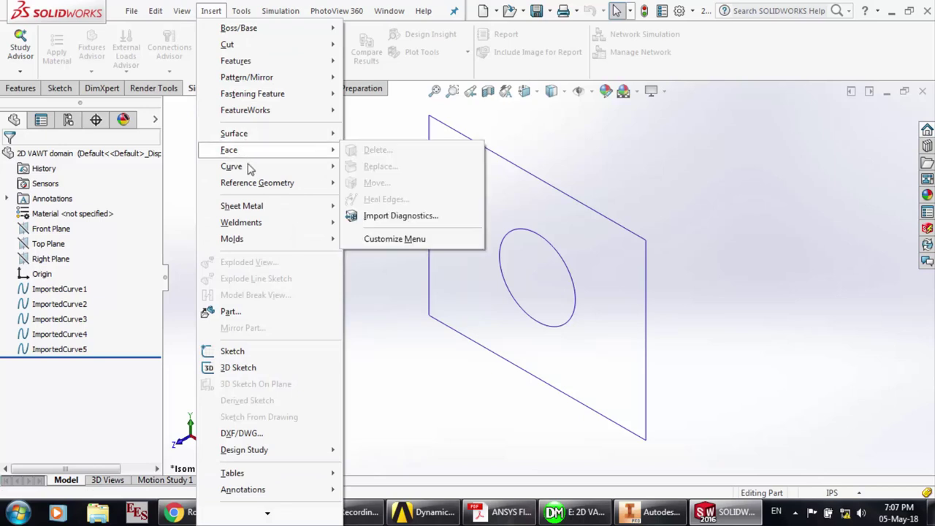
mouse_move(315, 139)
left_click(379, 215)
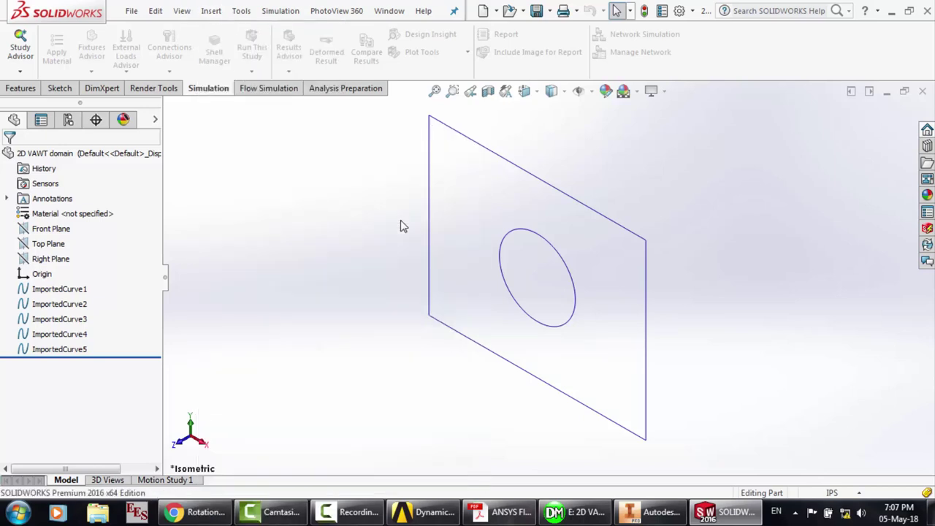
left_click(430, 228)
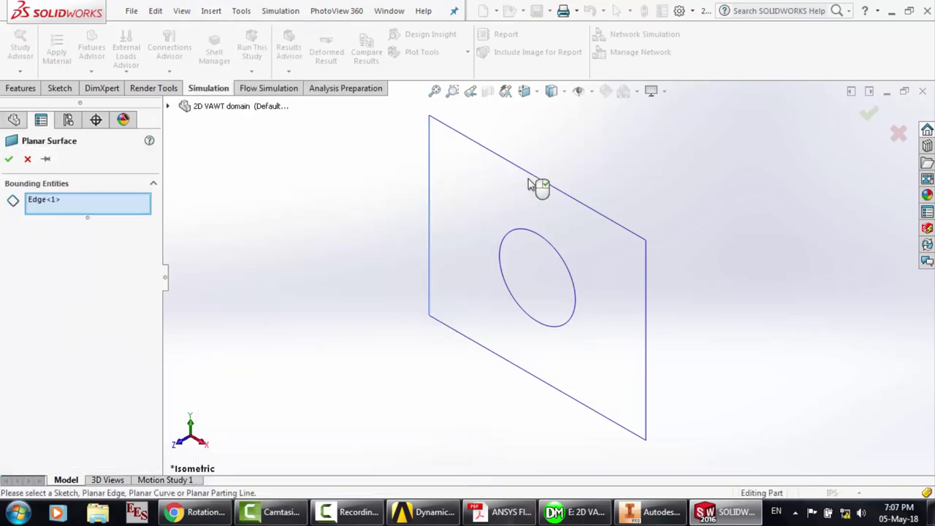
left_click(535, 180)
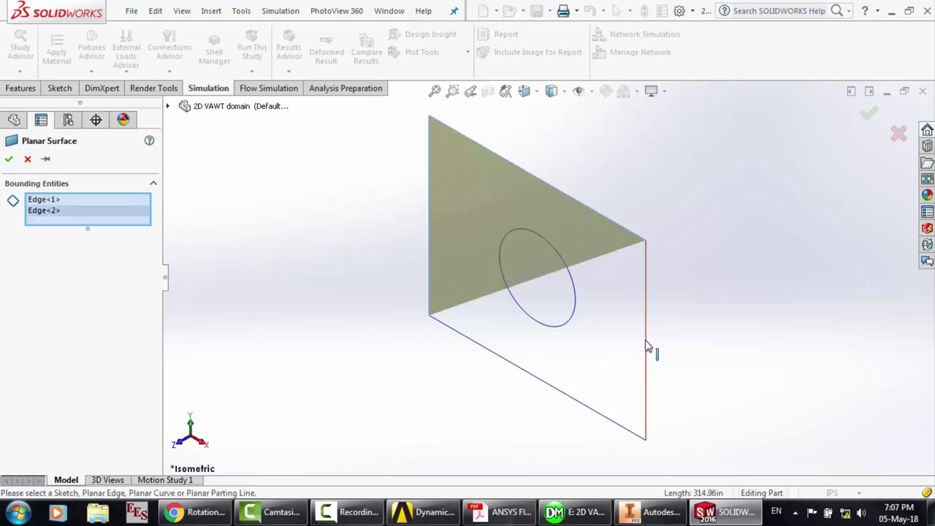
left_click(647, 349)
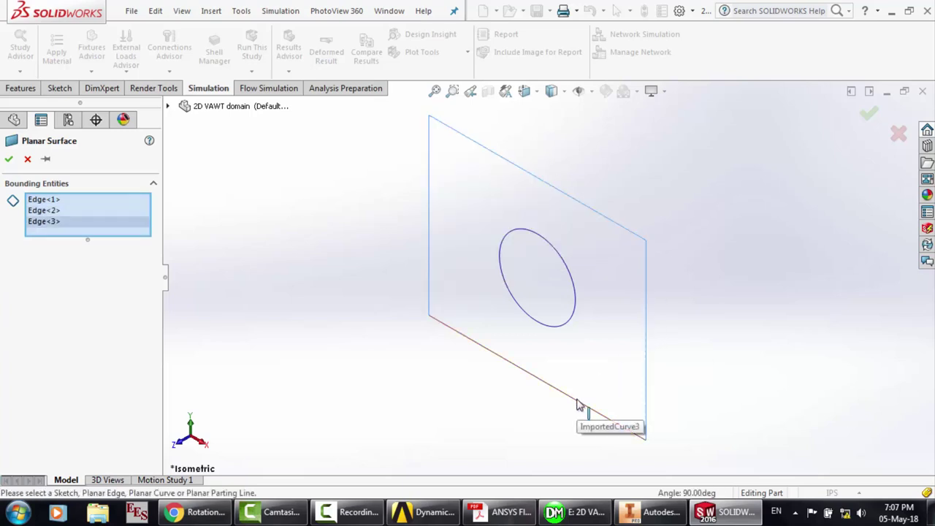
left_click(577, 401)
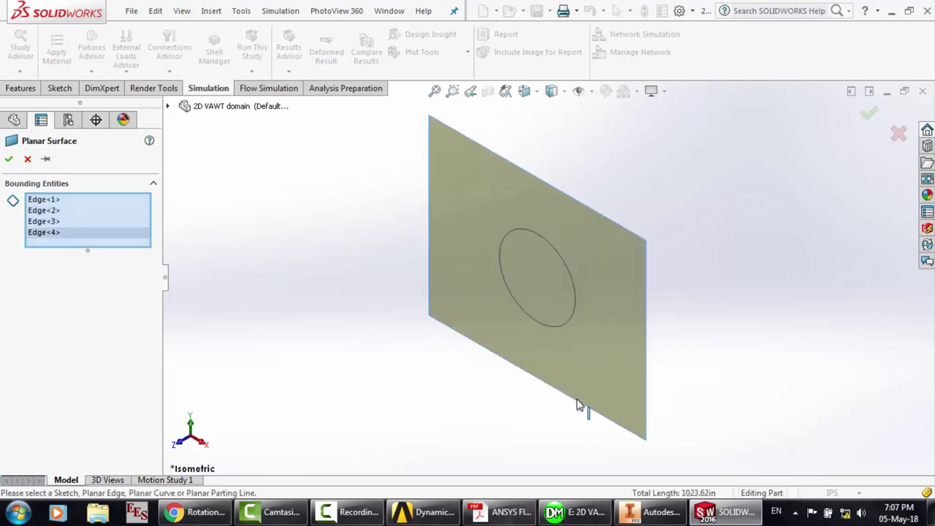
left_click(9, 159)
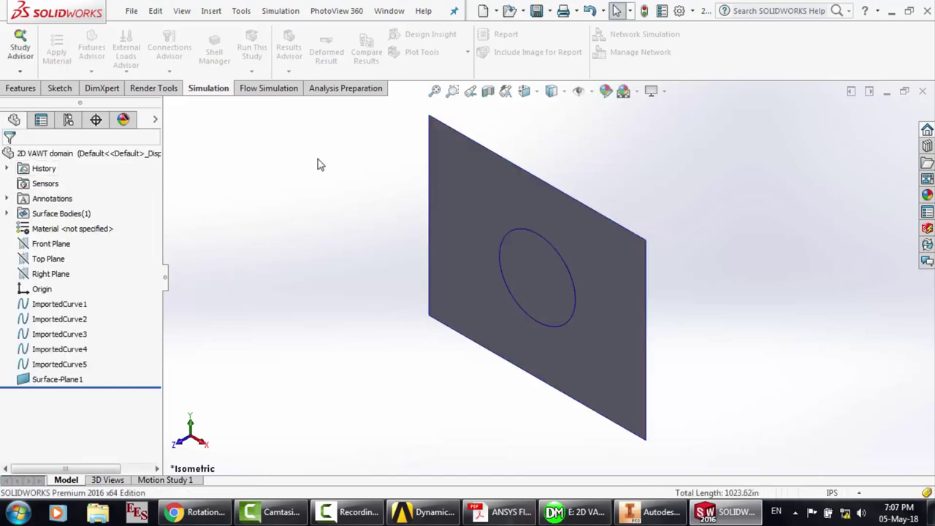
Save the domain surface part to the Desktop as the Parasolid file 2D VAWT domain.X_T, replacing the existing file
left_click(132, 10)
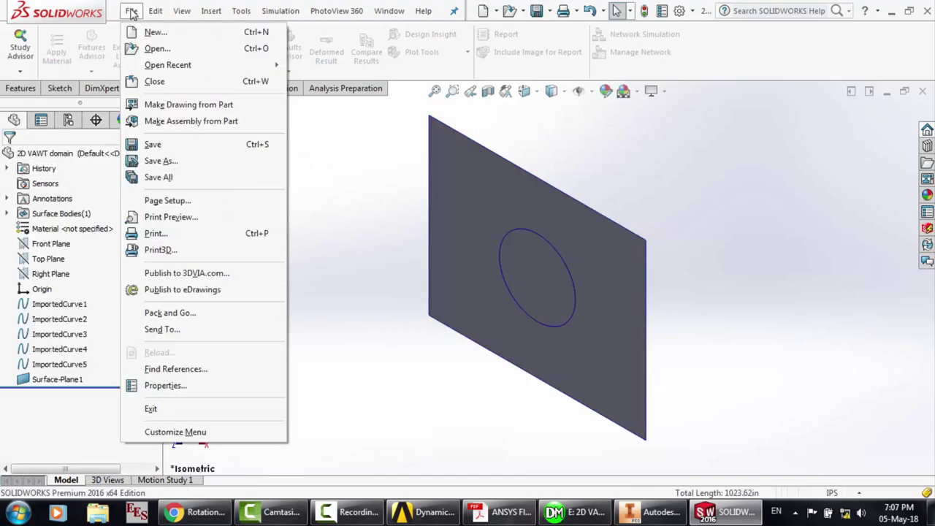
left_click(167, 162)
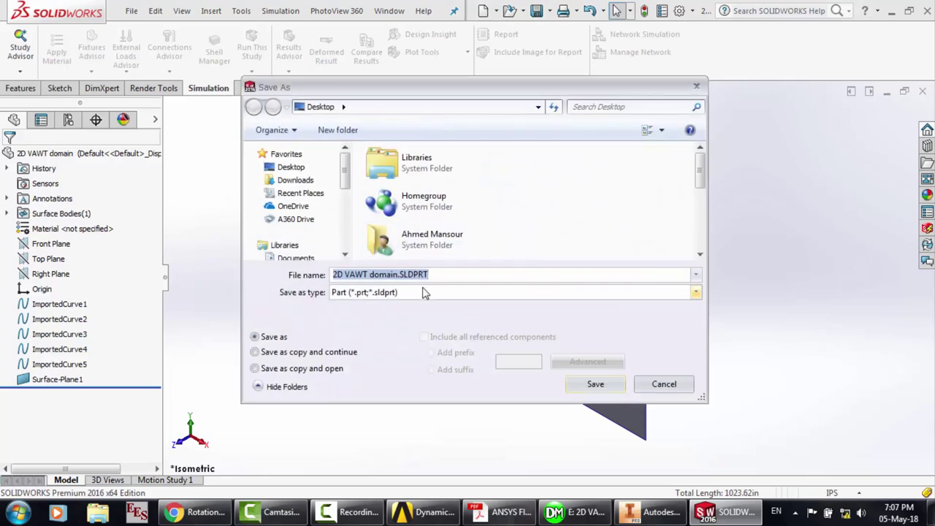
left_click(399, 292)
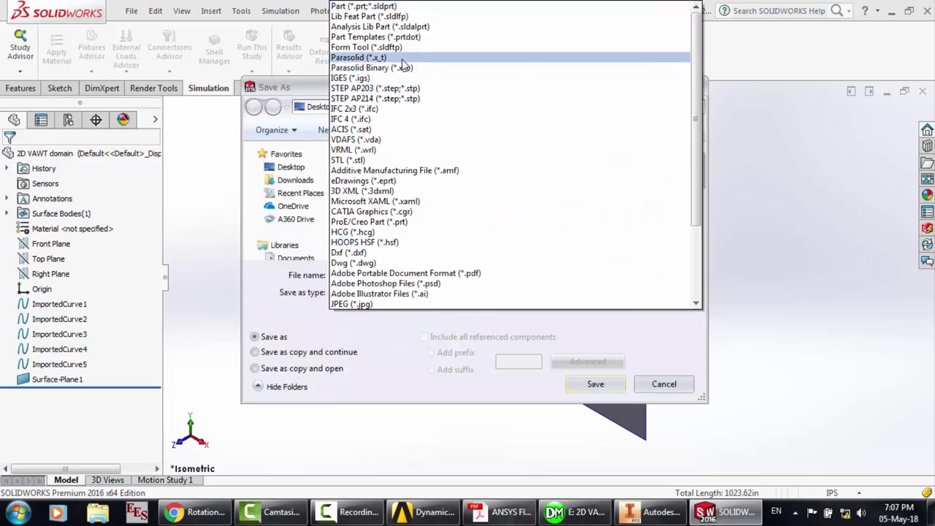
left_click(403, 63)
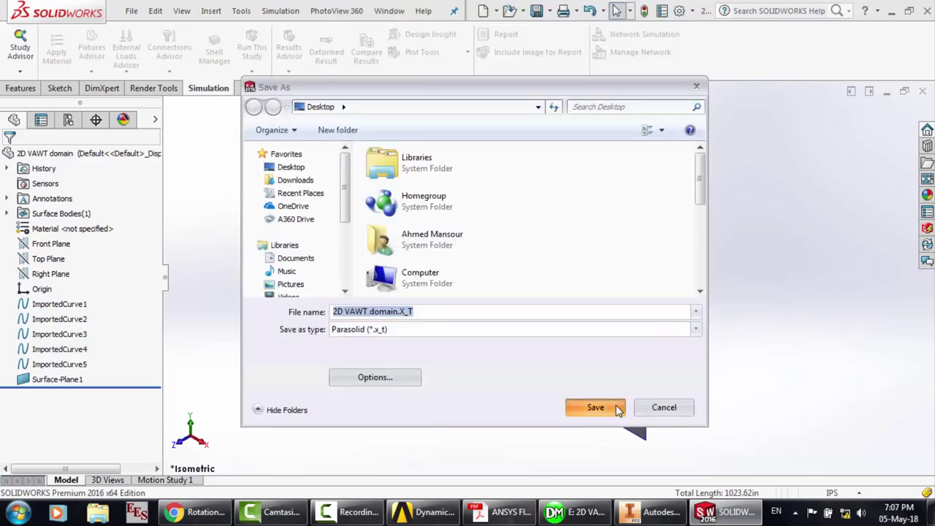
left_click(595, 406)
left_click(509, 257)
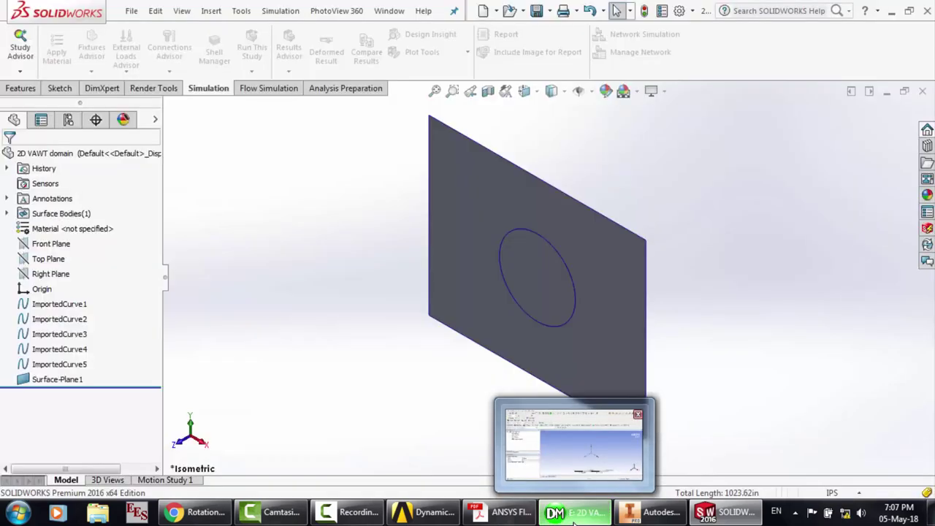
Switch to DesignModeler and start importing the external geometry file 2D VAWT domain.x_t from the Desktop, based on the XYPlane
left_click(575, 512)
left_click(73, 180)
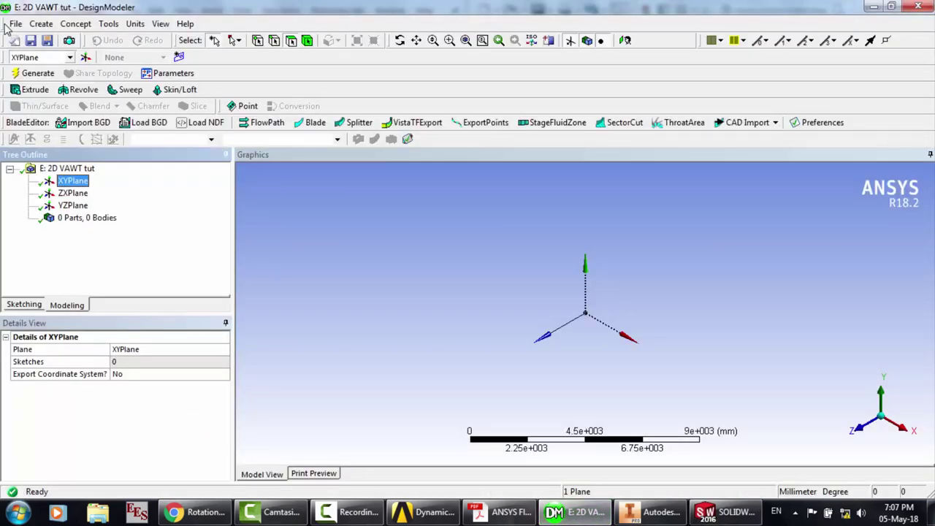
left_click(15, 24)
left_click(50, 129)
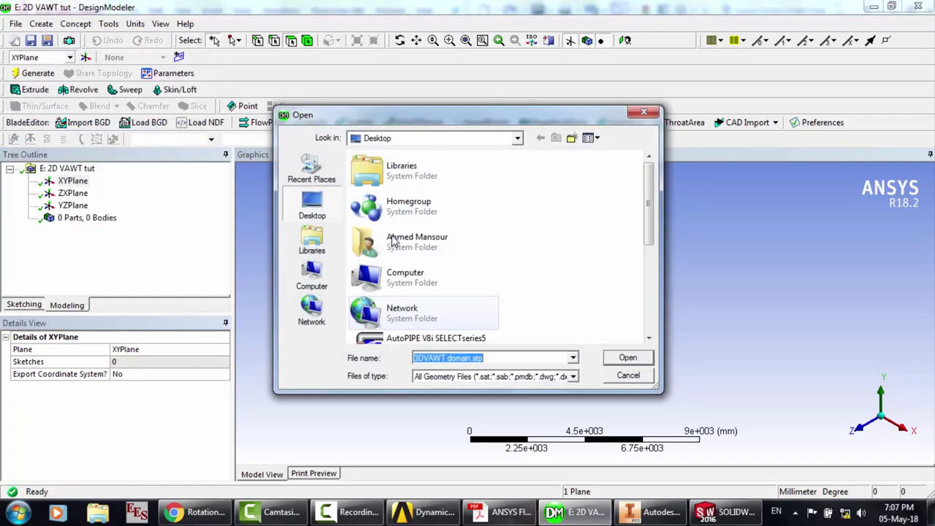
left_click(590, 299)
scroll(591, 301, "down", 3)
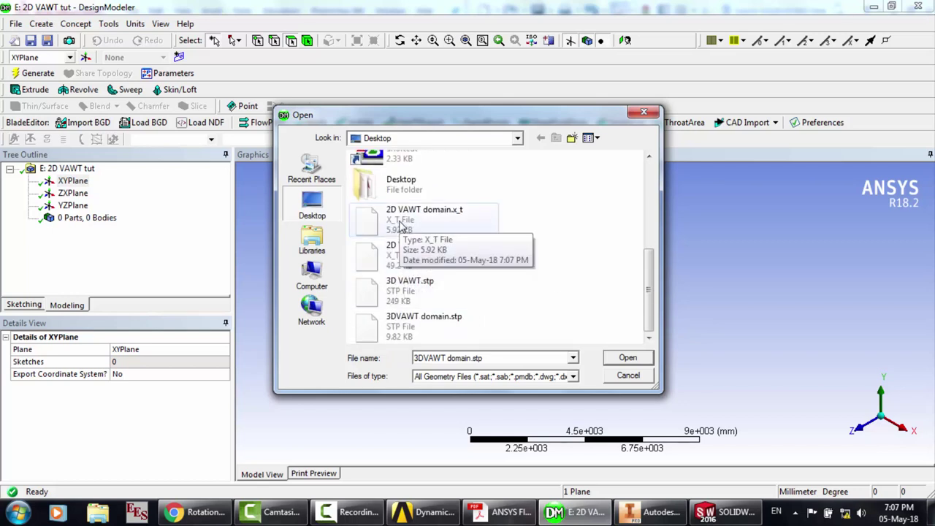
double_click(399, 219)
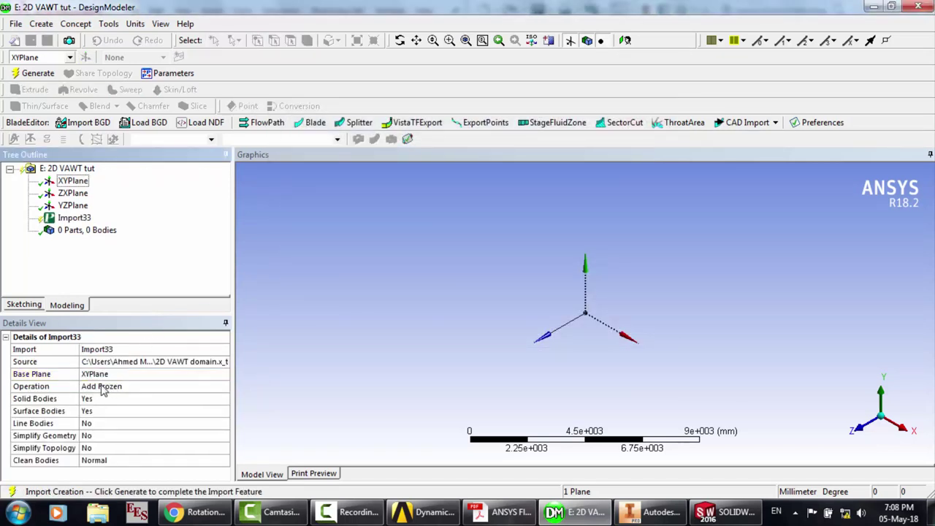
Set the domain import's operation to Add Material, include line bodies, and generate the import
double_click(103, 386)
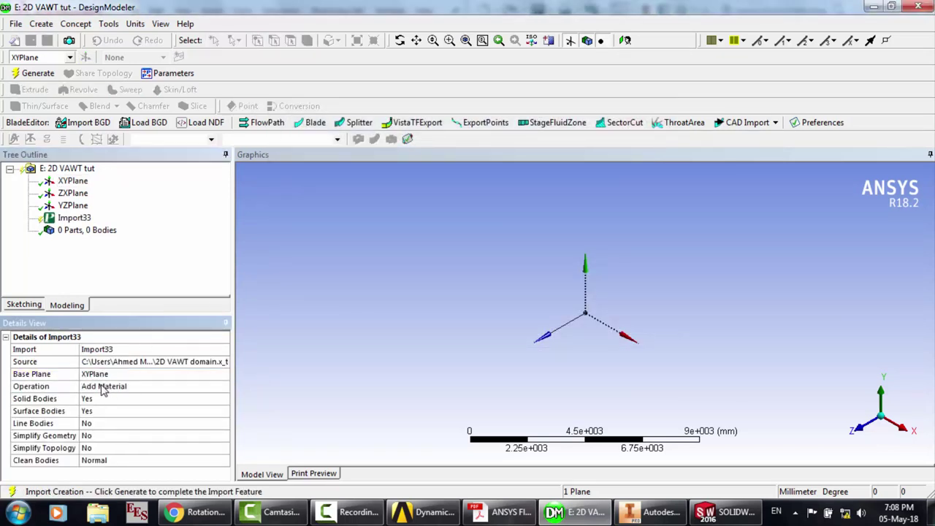
double_click(97, 422)
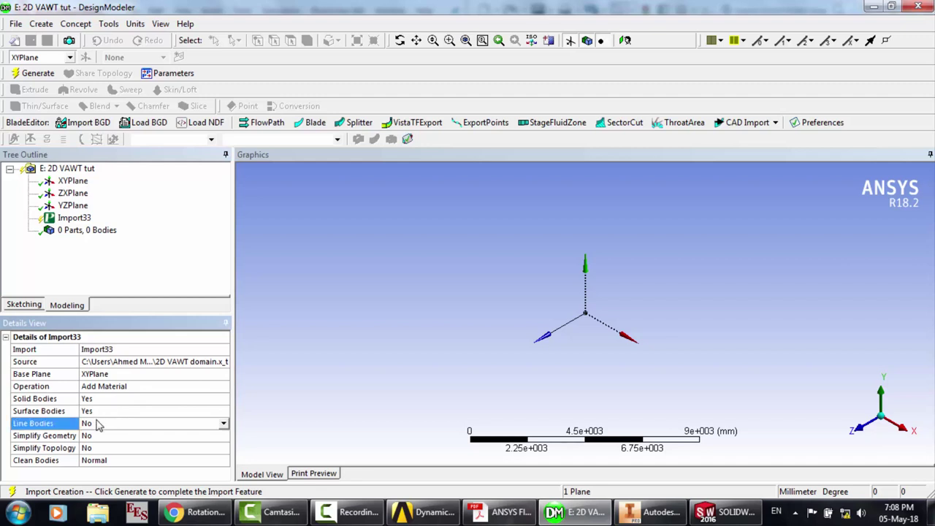
left_click(40, 75)
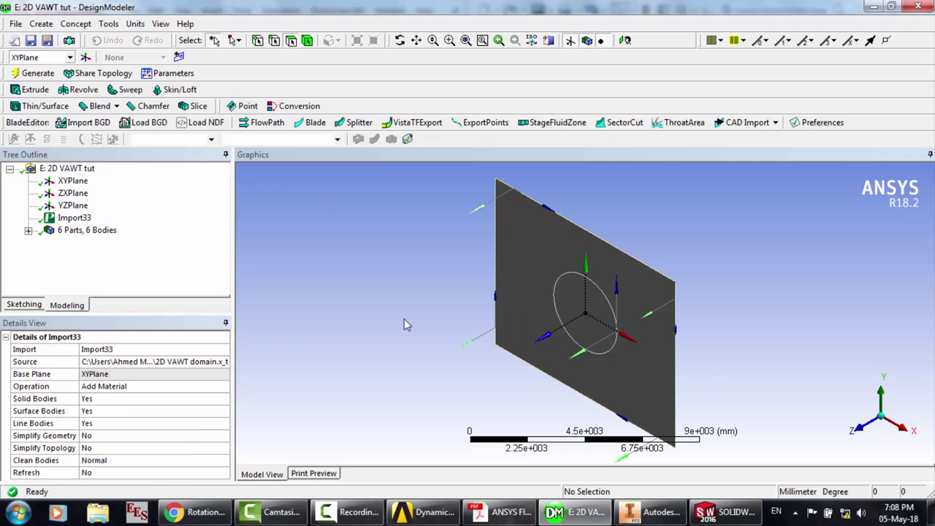
left_click(873, 431)
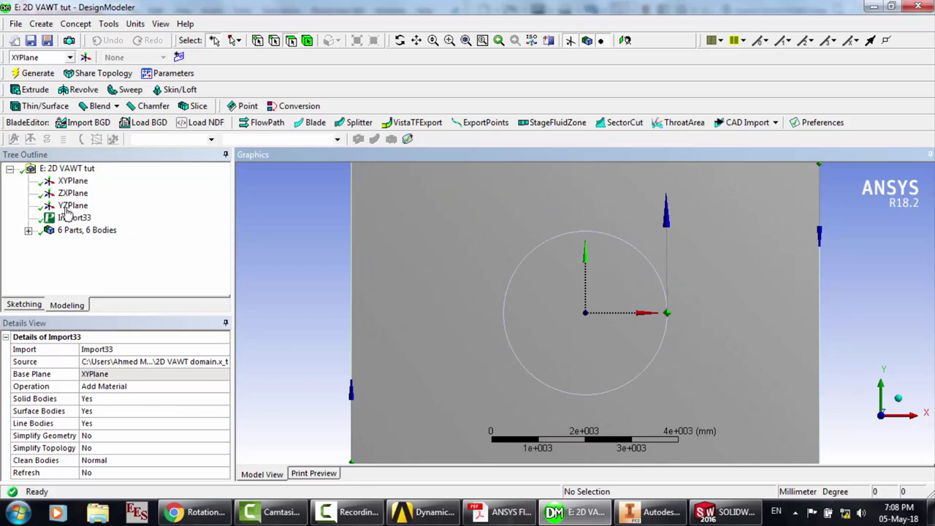
left_click(73, 181)
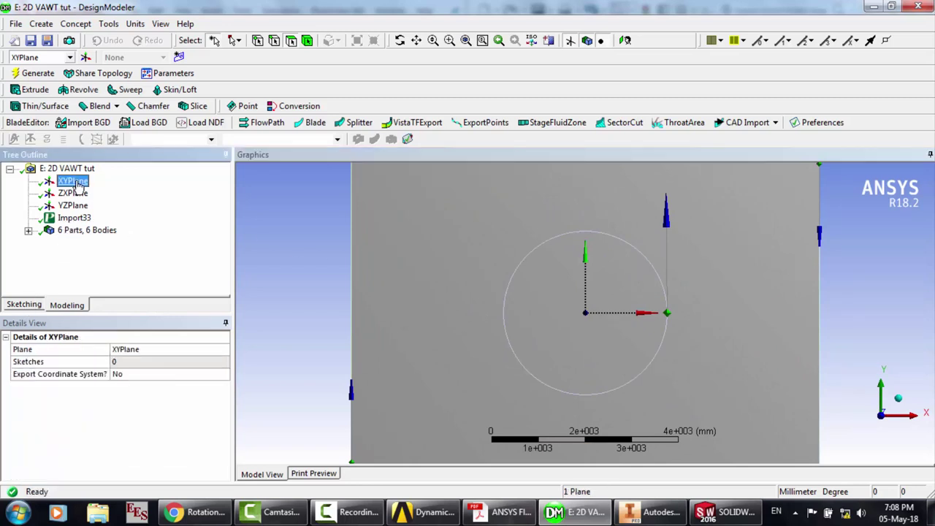
left_click(179, 57)
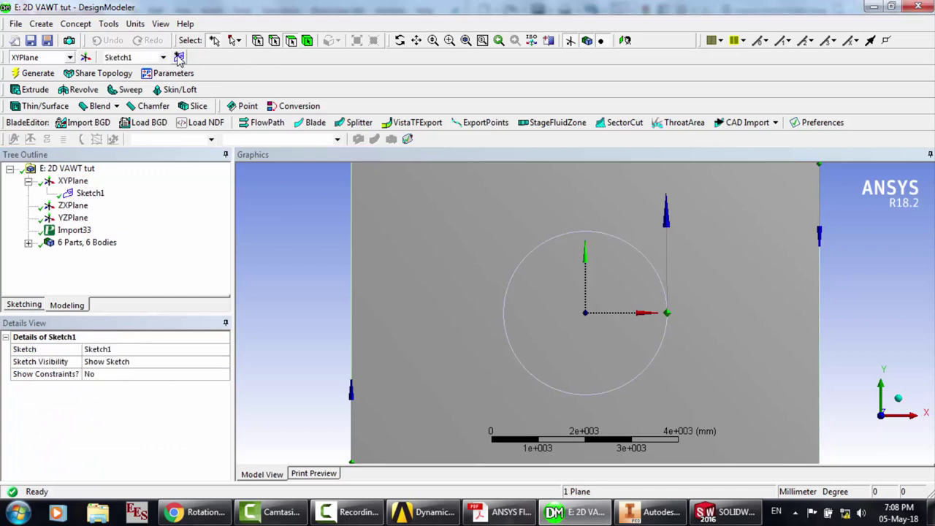
left_click(93, 193)
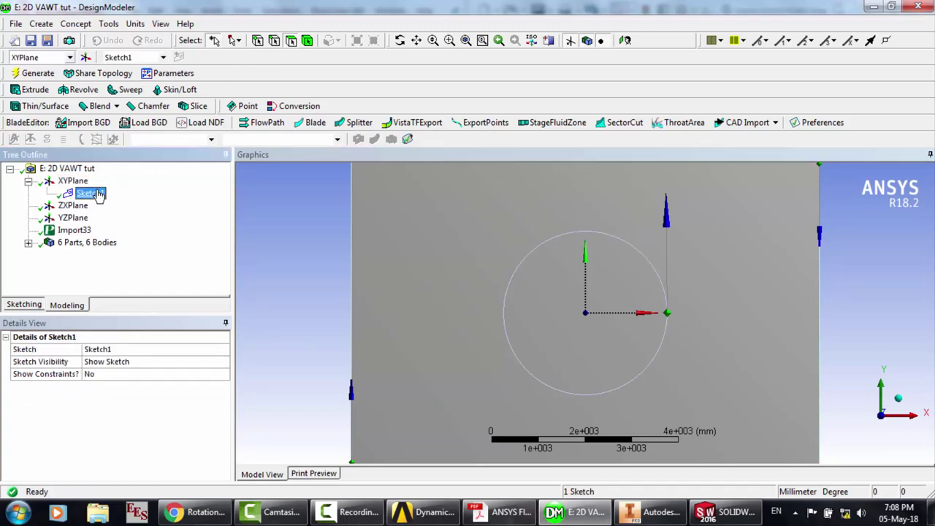
key("Delete")
key("Return")
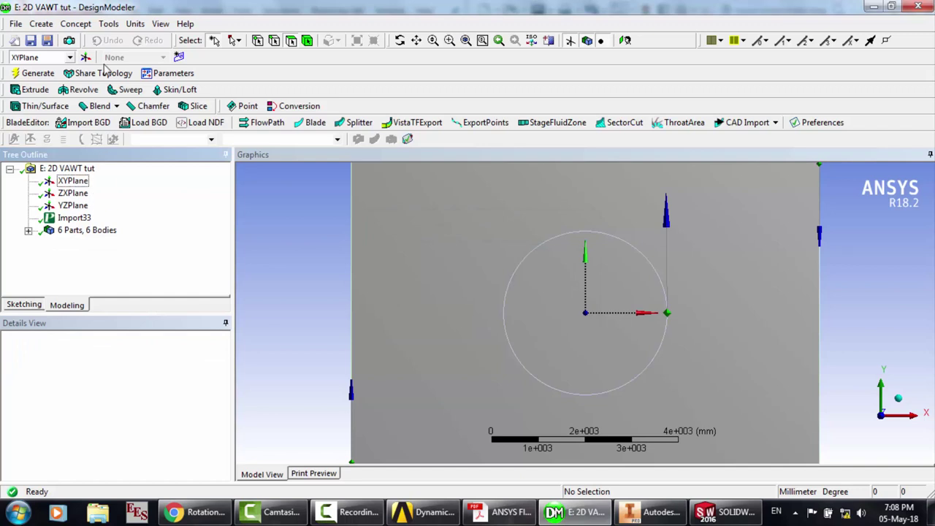
Generate a surface from the inner circle's edge in the domain with Surfaces From Edges, using 0 mm thickness
left_click(76, 24)
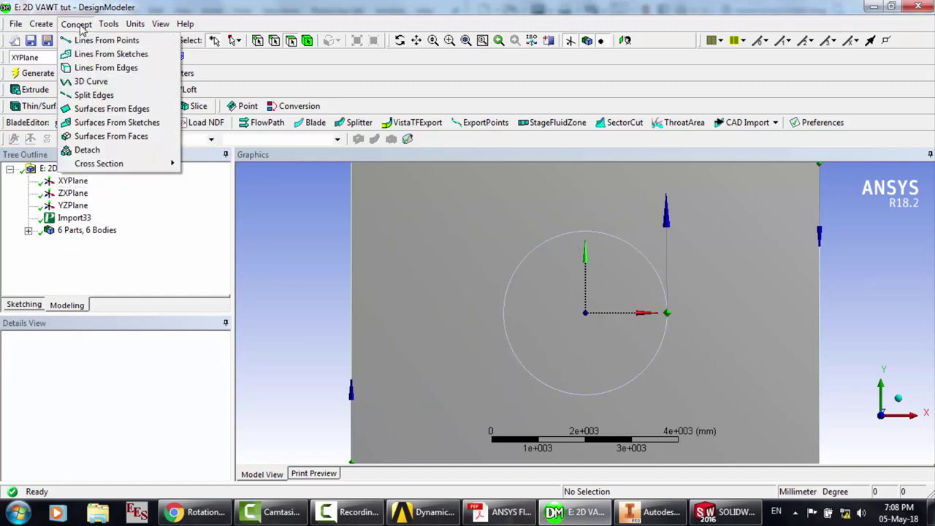
left_click(126, 111)
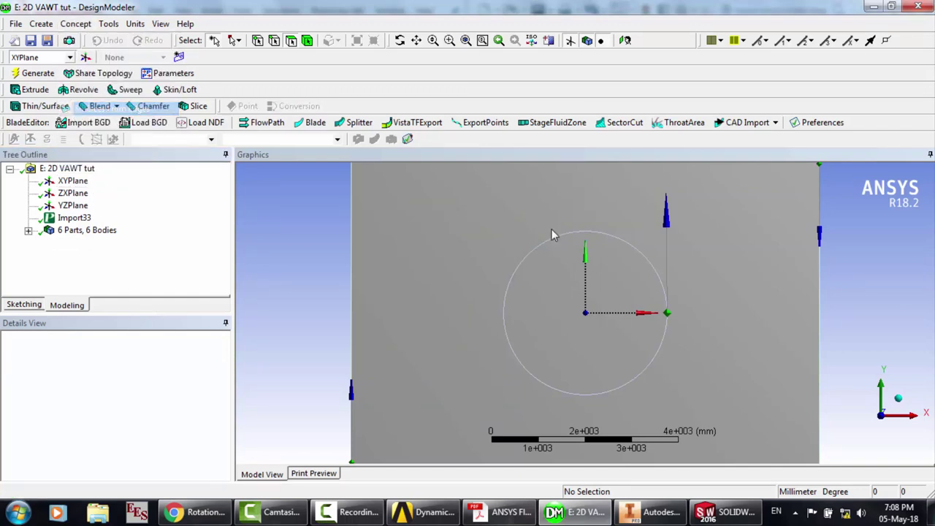
left_click(522, 263)
left_click(119, 363)
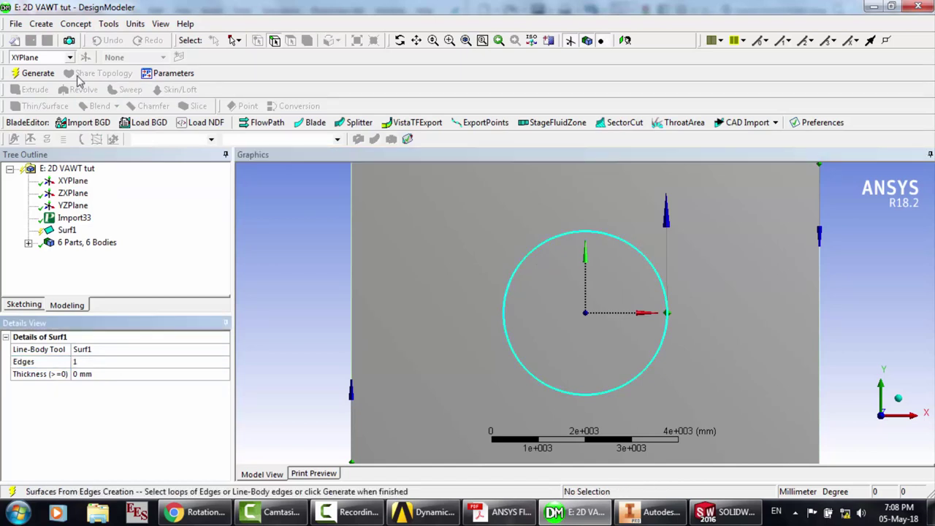
left_click(43, 73)
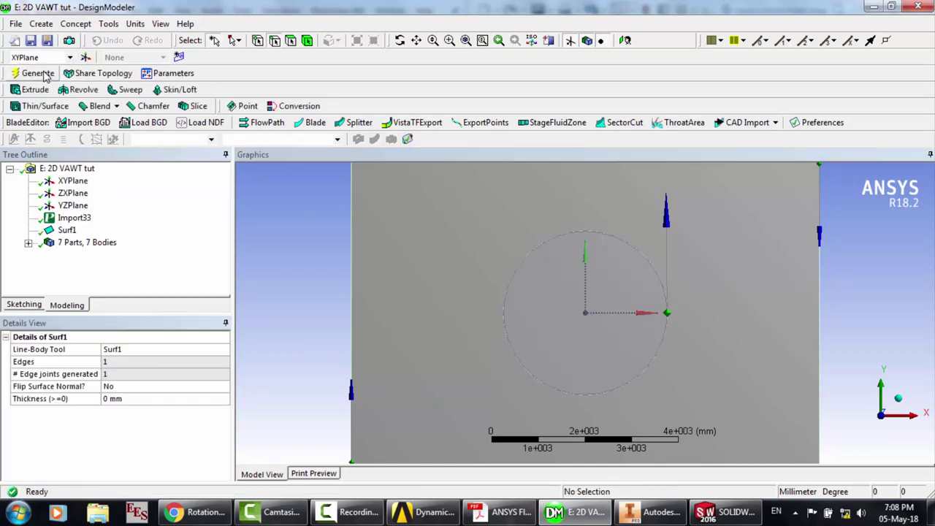
Start a Boolean with the Subtract operation and assign the rectangular domain surface as its target body
left_click(66, 231)
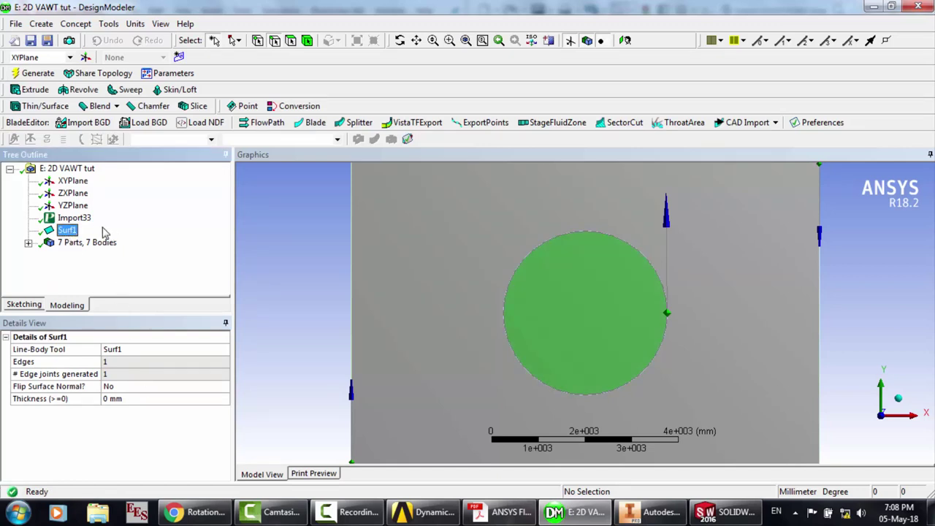
left_click(75, 218)
left_click(68, 230)
left_click(41, 24)
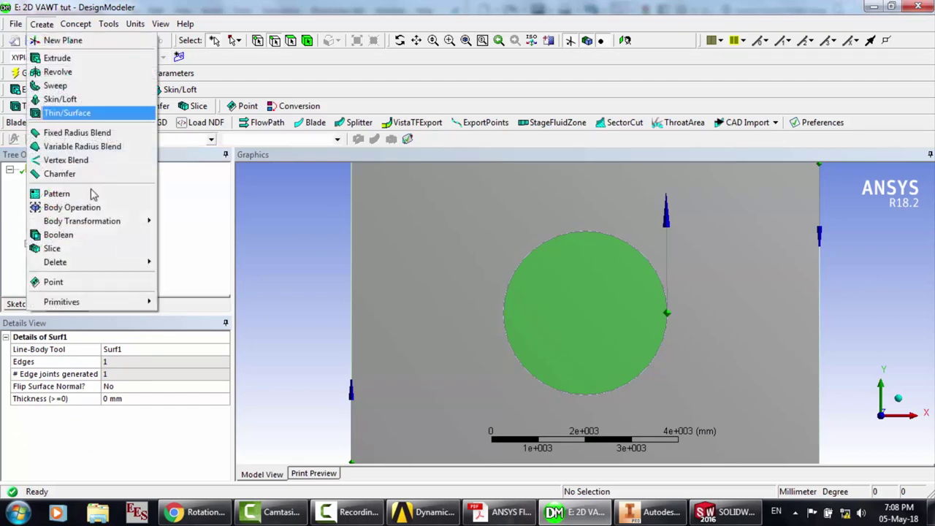
left_click(99, 235)
left_click(488, 295)
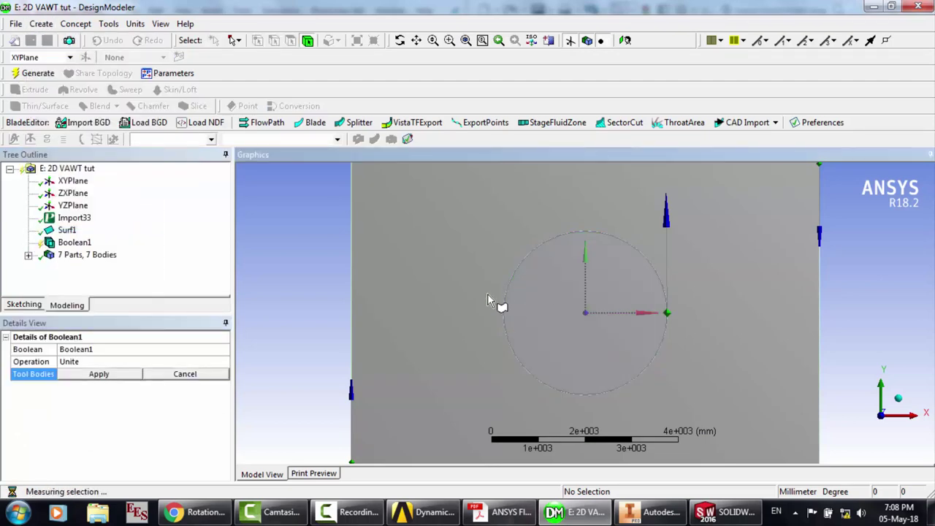
left_click(80, 364)
left_click(124, 374)
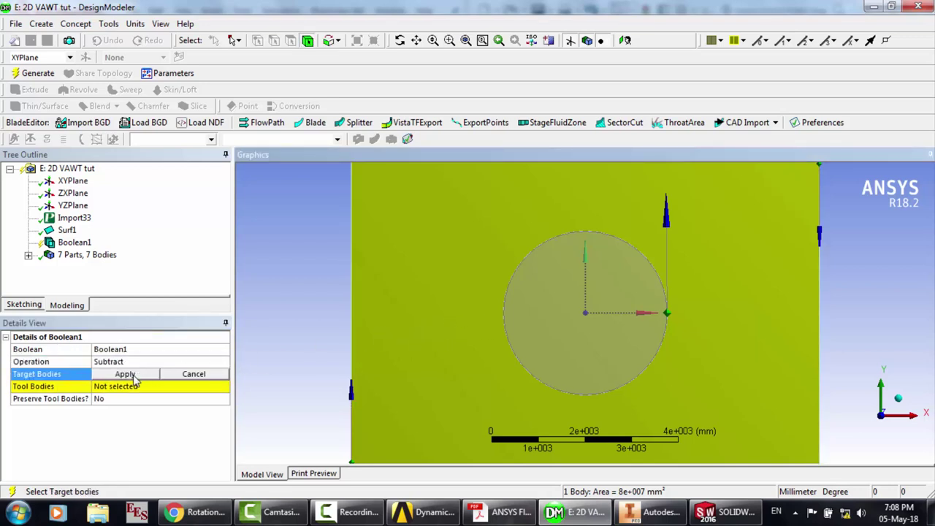
left_click(125, 375)
Assign the circular surface as the Boolean's tool body, keep Preserve Tool Bodies at No, and generate the subtraction
left_click(124, 386)
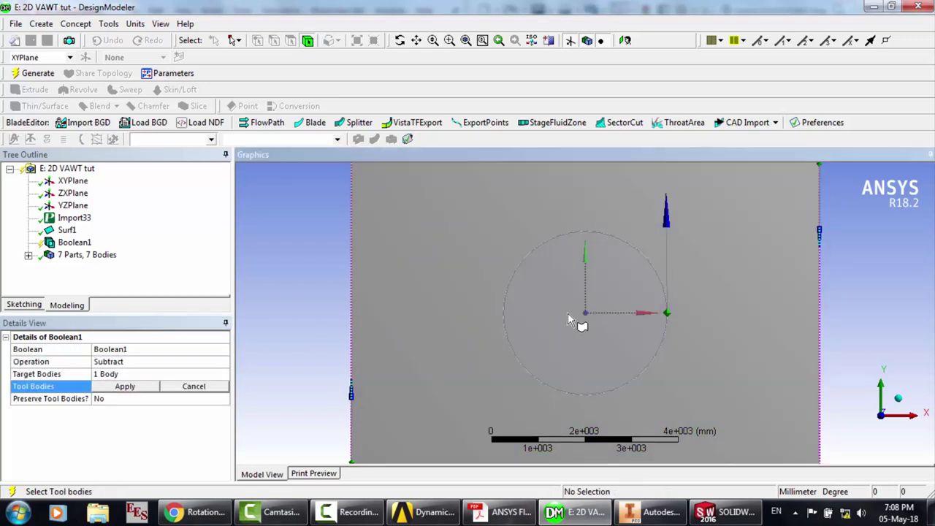
left_click(567, 313)
left_click(252, 444)
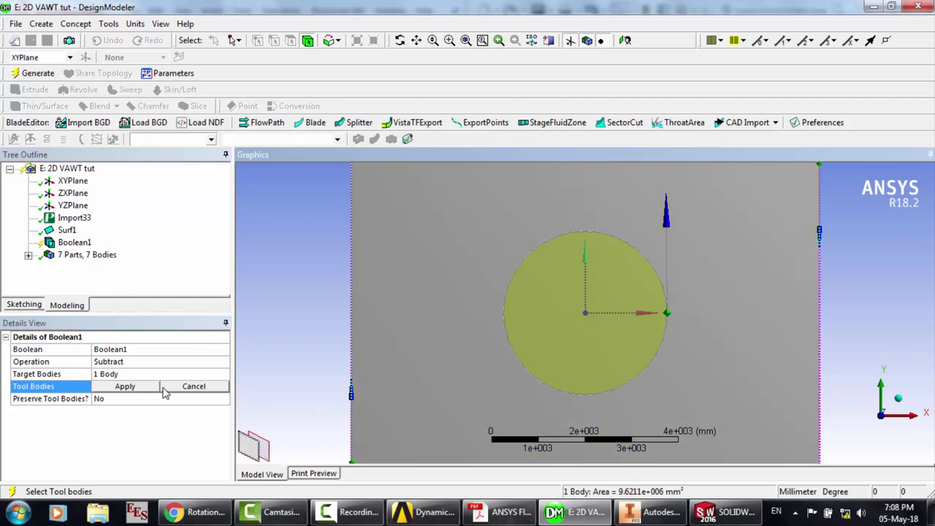
left_click(125, 387)
left_click(37, 73)
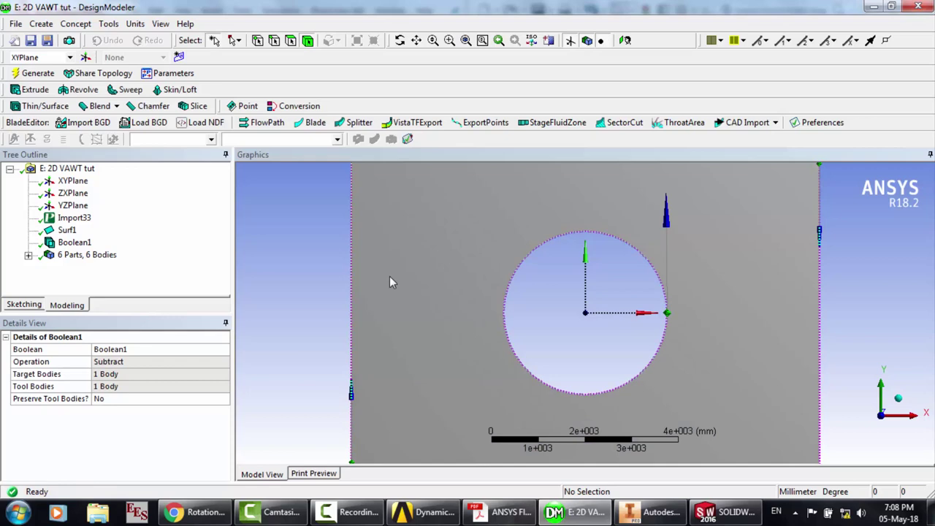
Import the external geometry file 2D VAWT.x_t from the Desktop as Add Frozen with line bodies included, and generate it
left_click(15, 24)
left_click(63, 130)
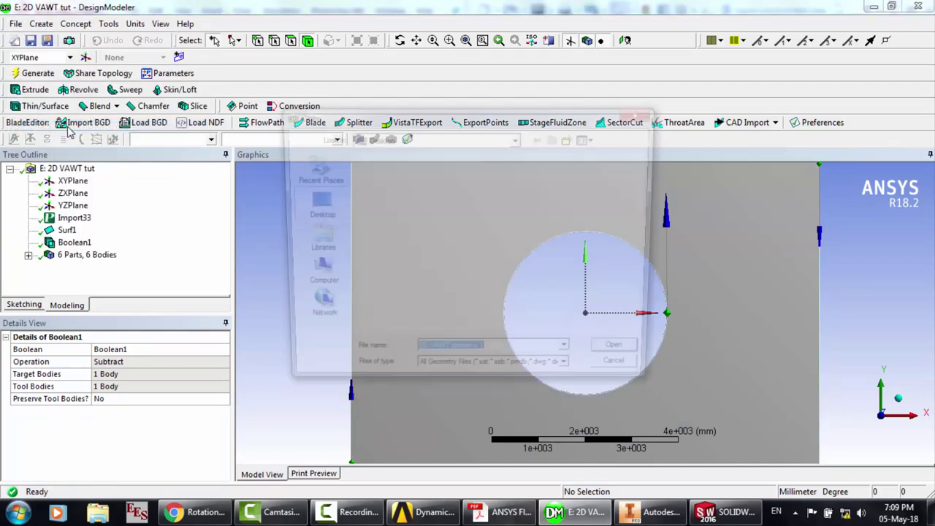
scroll(574, 291, "down", 3)
scroll(573, 290, "down", 3)
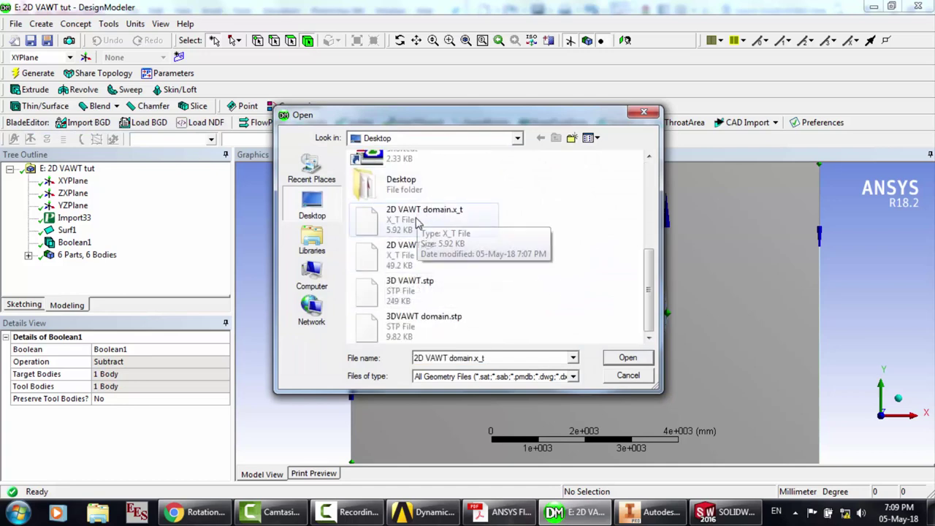
double_click(417, 249)
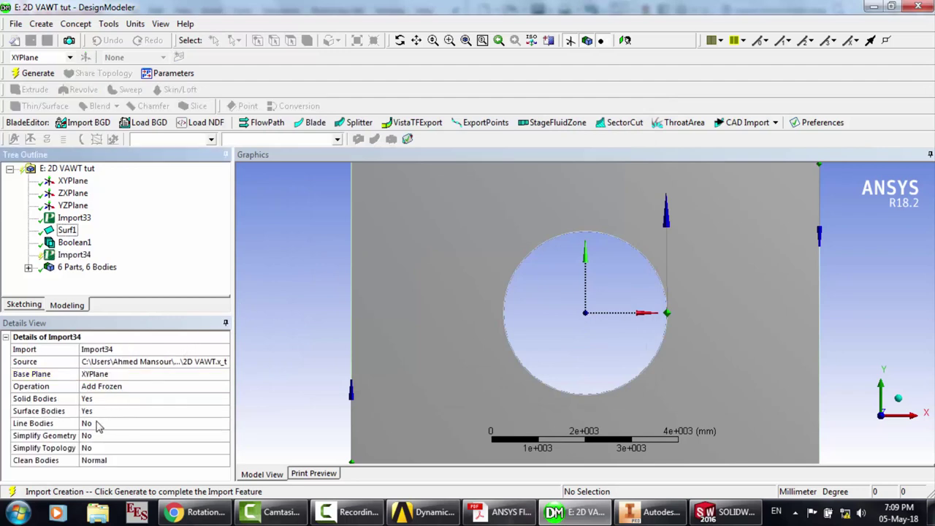
double_click(99, 424)
left_click(37, 73)
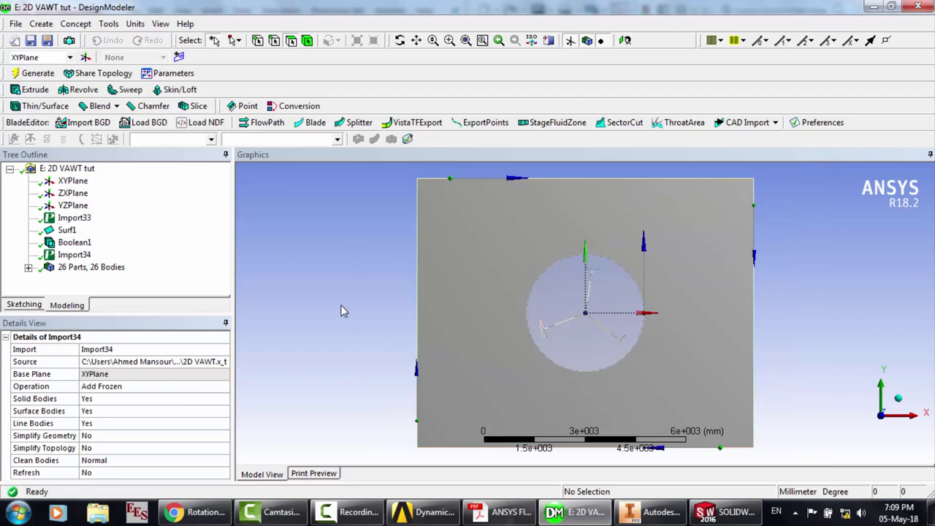
Examine the imported rotor outline and the circular face around it
scroll(369, 292, "up", 3)
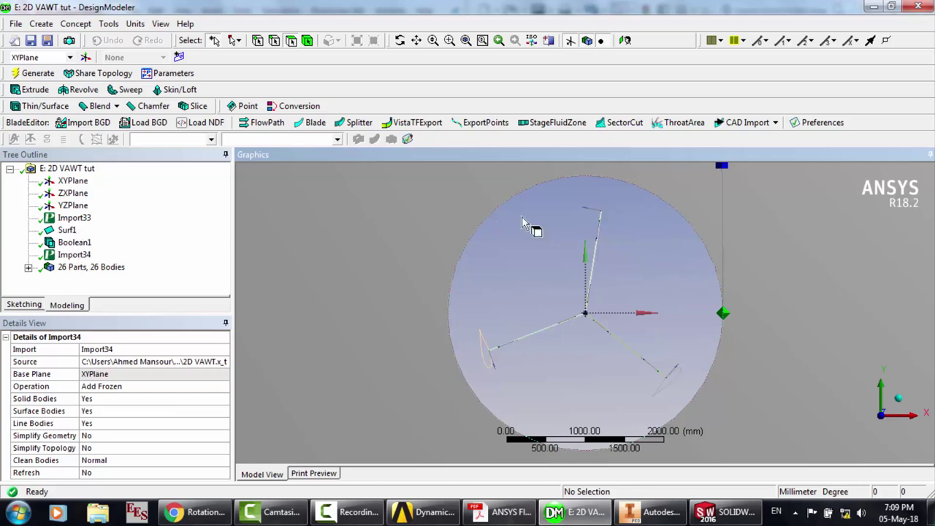
left_click(610, 187)
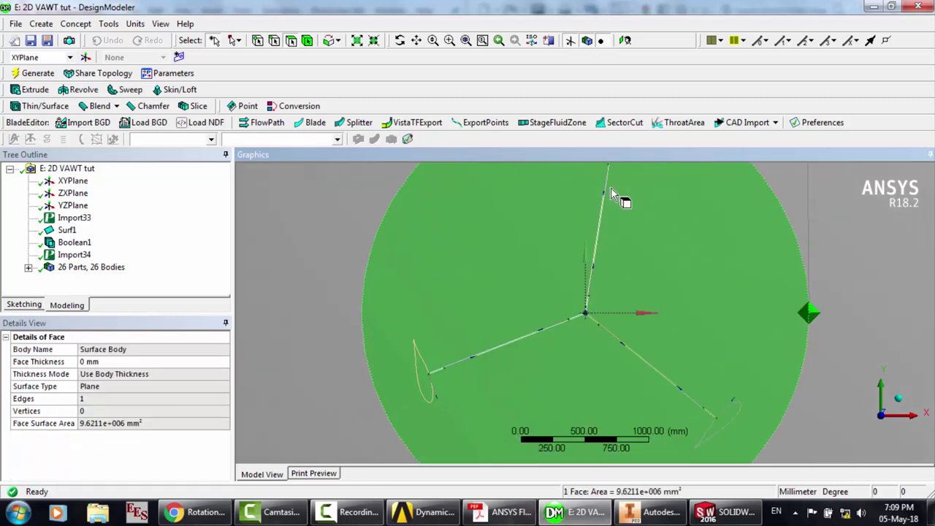
scroll(471, 263, "up", 2)
scroll(471, 263, "down", 2)
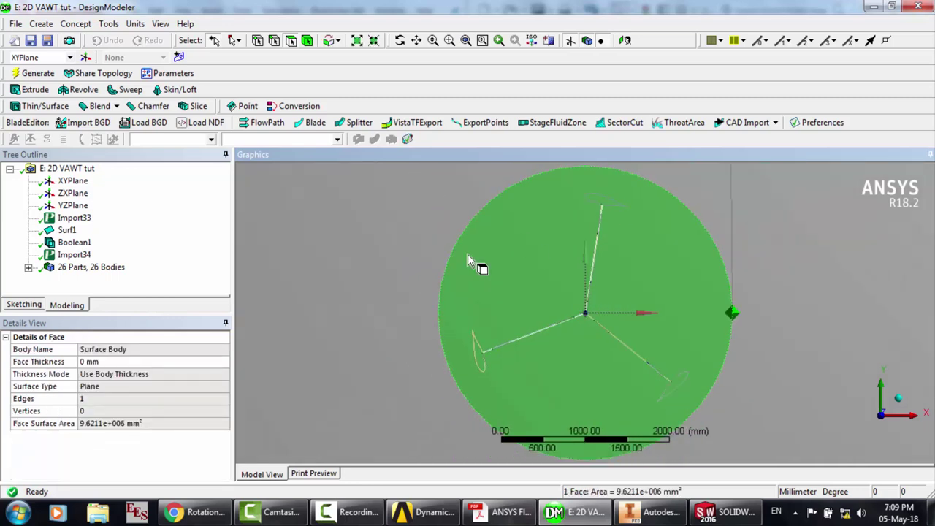
left_click(66, 25)
left_click(314, 5)
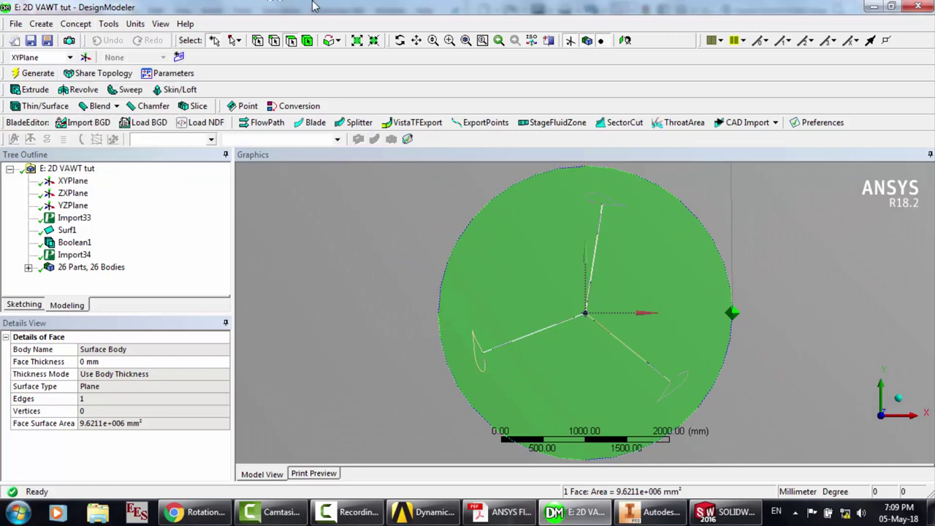
left_click(345, 242)
Try to generate a surface from four edges of the lower-left blade and its arm with Surfaces From Edges
left_click(68, 27)
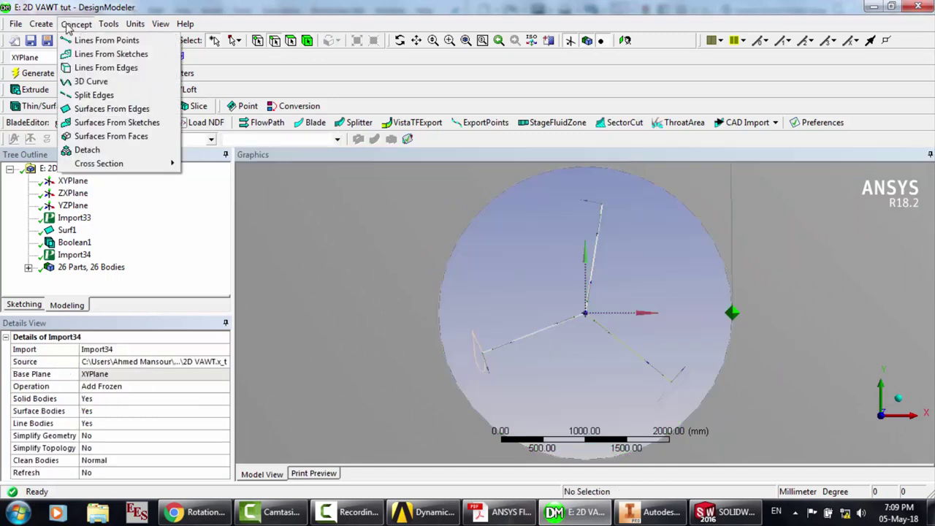
left_click(115, 109)
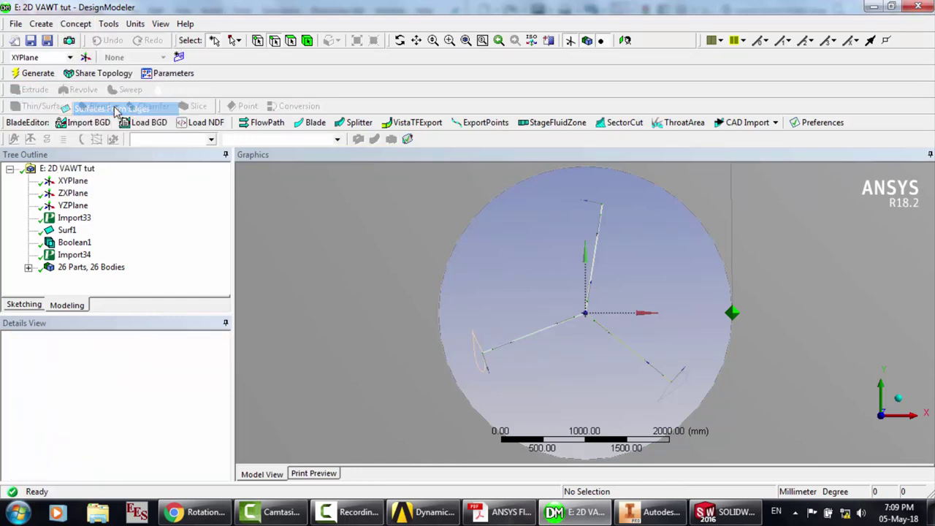
left_click(479, 360)
scroll(480, 359, "up", 5)
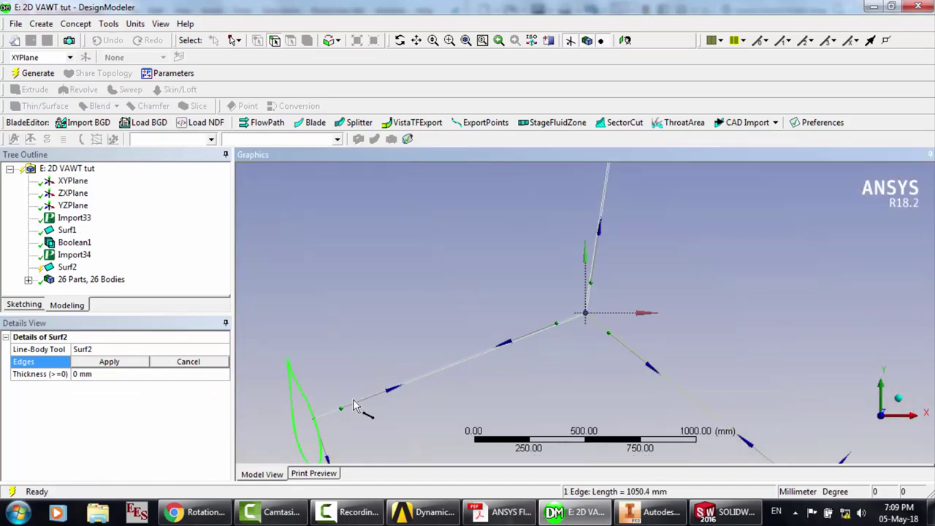
left_click(342, 413, "ctrl")
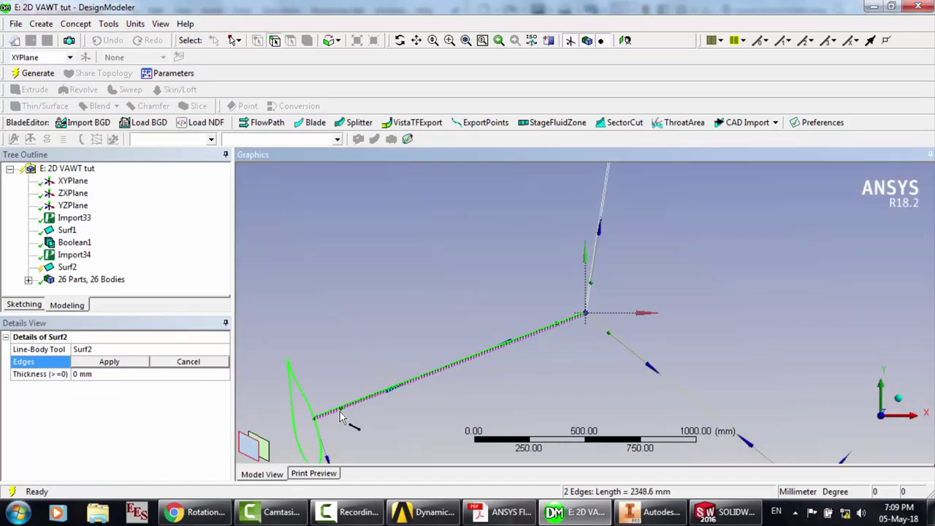
scroll(342, 417, "up", 10)
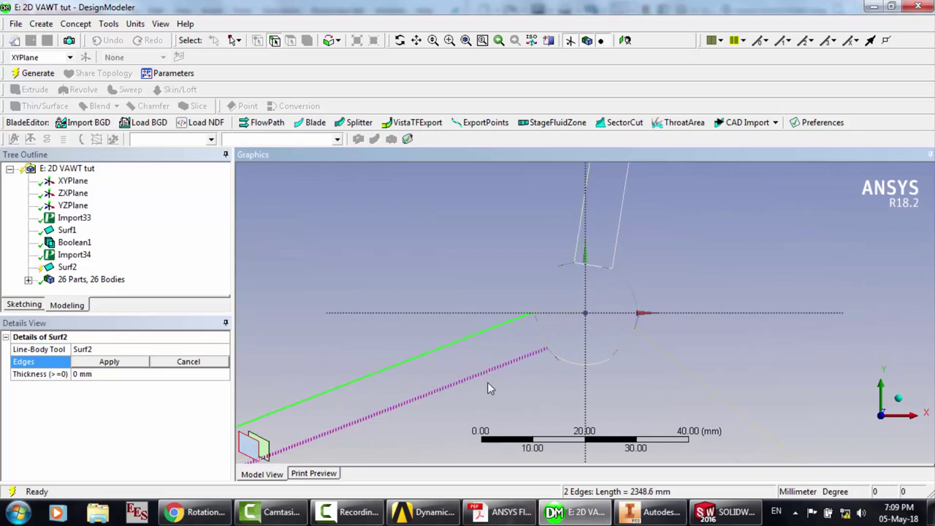
left_click(504, 369, "ctrl")
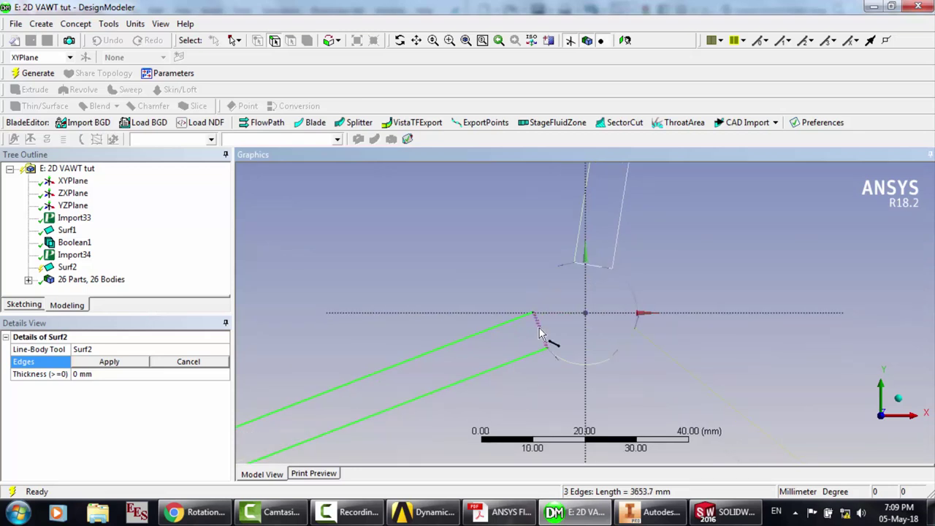
left_click(119, 368)
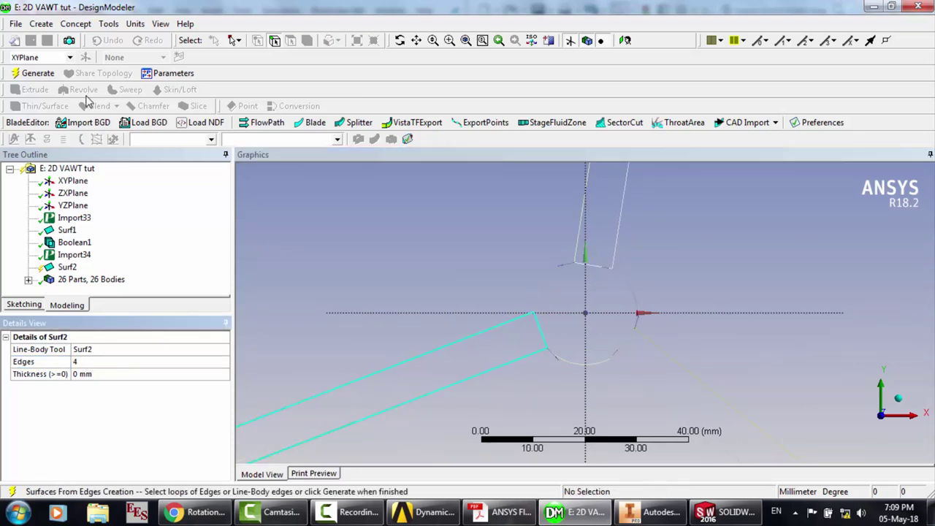
left_click(37, 73)
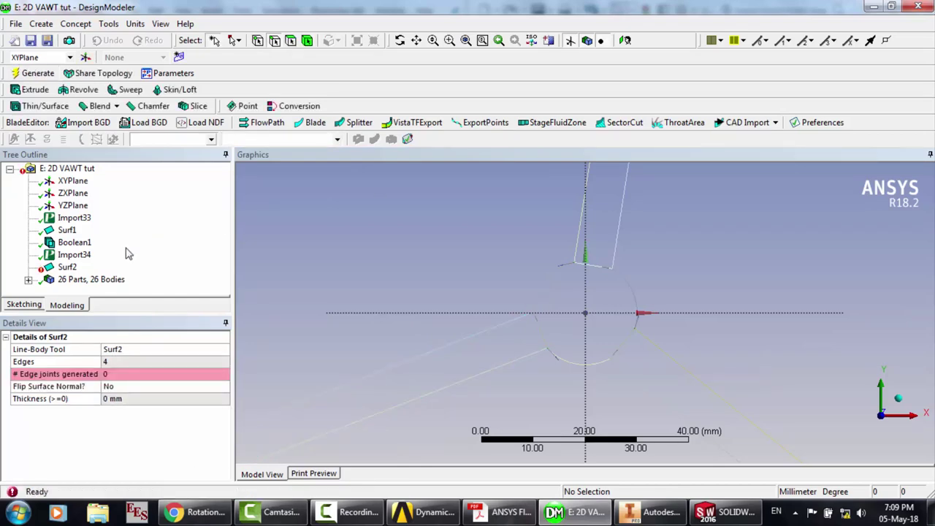
Delete the surface feature based on the four blade and arm edges
left_click(73, 255)
left_click(67, 267)
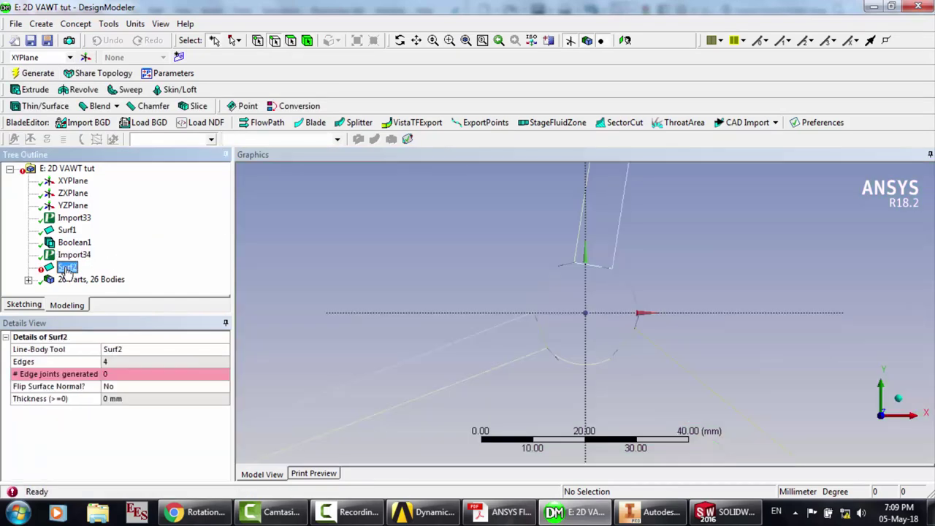
key("Delete")
key("Return")
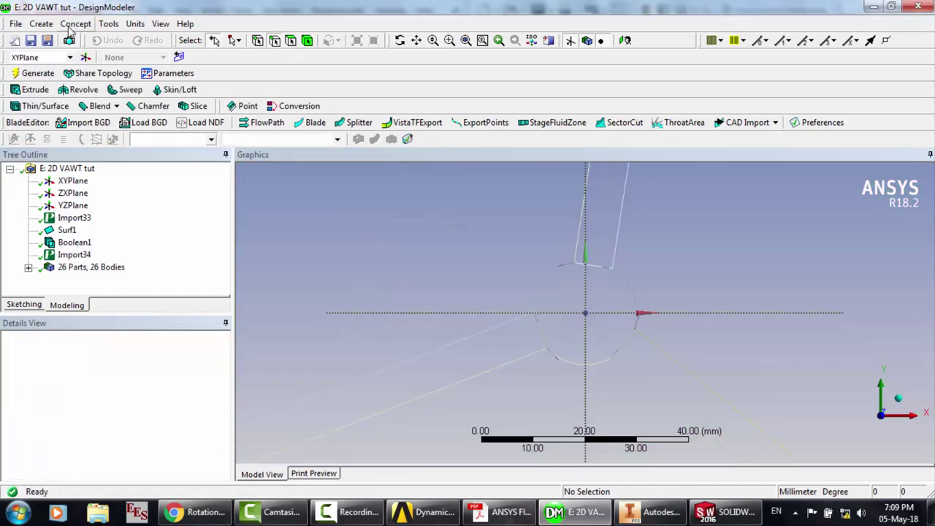
Start a new Surfaces From Edges feature and select the lower-left arm's hub-end edge and both of its long edges
left_click(73, 24)
left_click(117, 110)
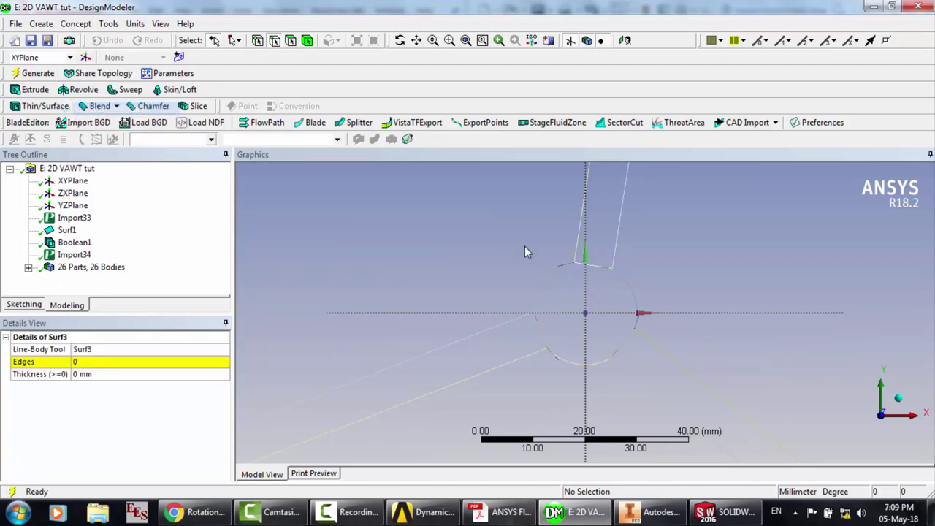
left_click(542, 330)
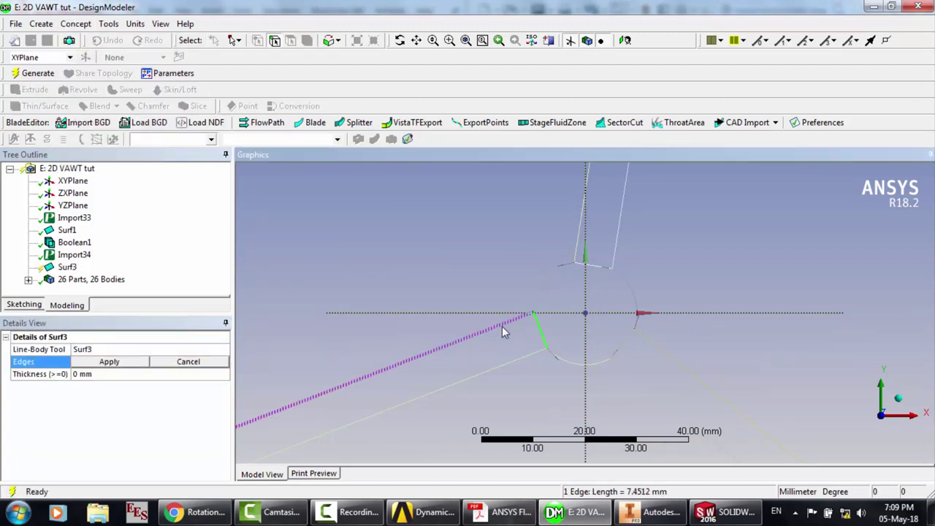
left_click(501, 323, "ctrl")
left_click(512, 369, "ctrl")
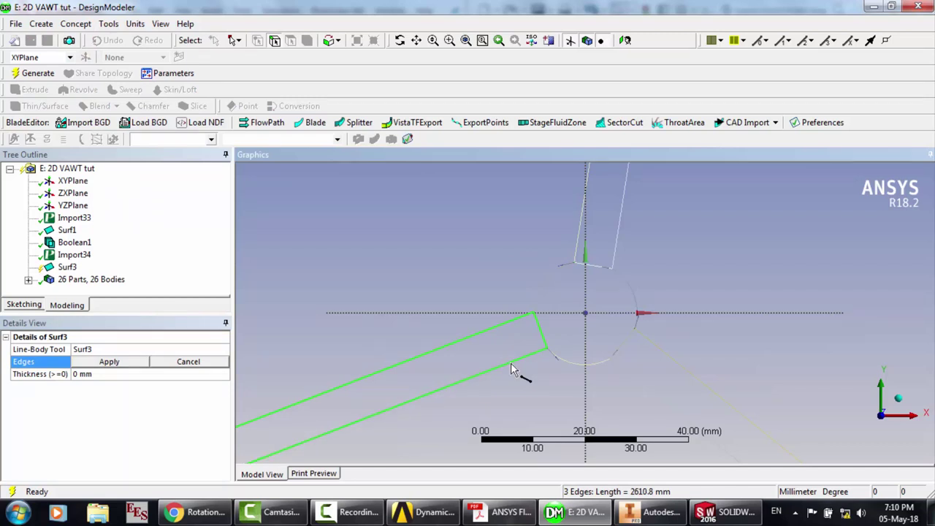
Add the blade outline and the short edge at the blade-arm junction, and generate the surface from five edges with 0 mm thickness
scroll(512, 369, "down", 4)
scroll(512, 369, "down", 5)
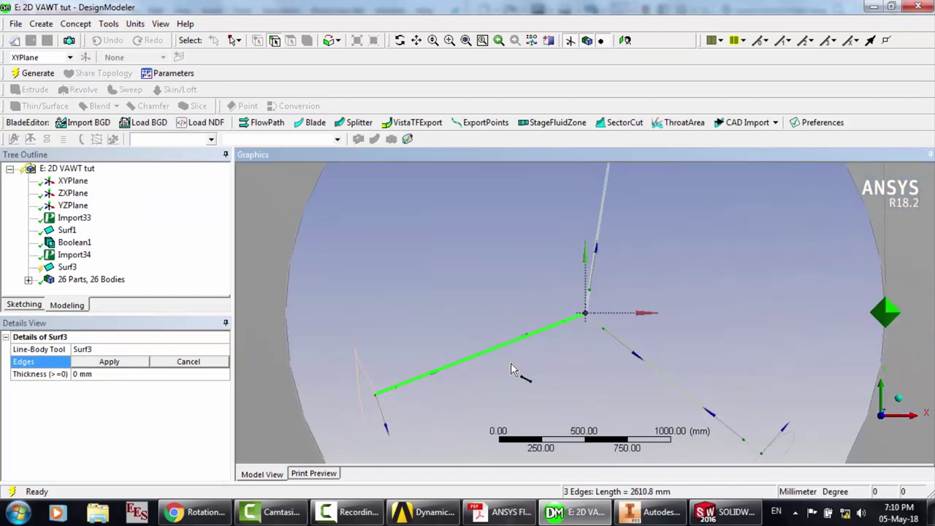
left_click(450, 40)
left_click_drag(349, 352, 419, 438)
left_click_drag(623, 340, 622, 340)
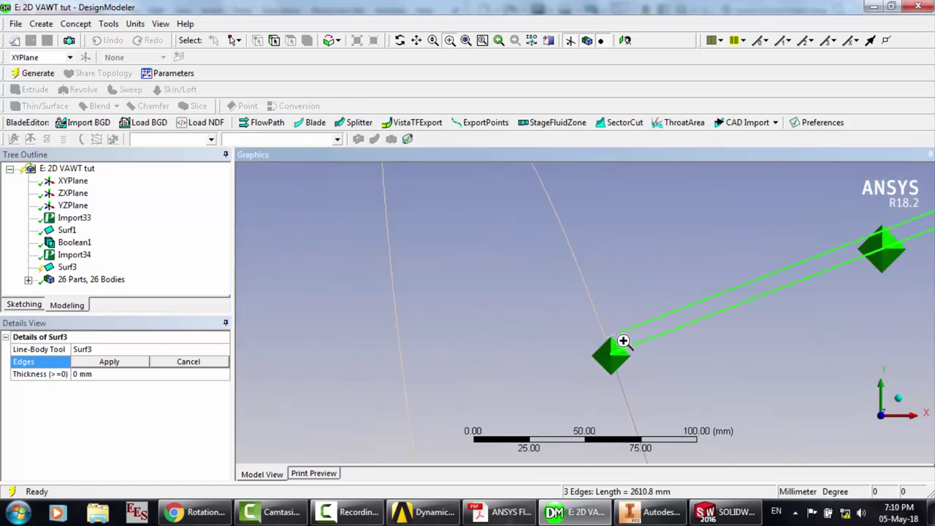
left_click_drag(575, 315, 660, 373)
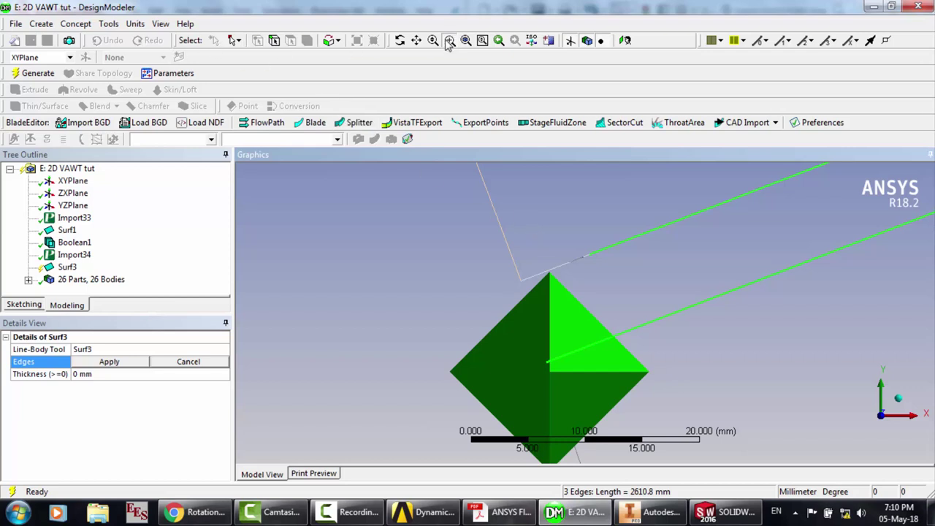
left_click(501, 227, "ctrl")
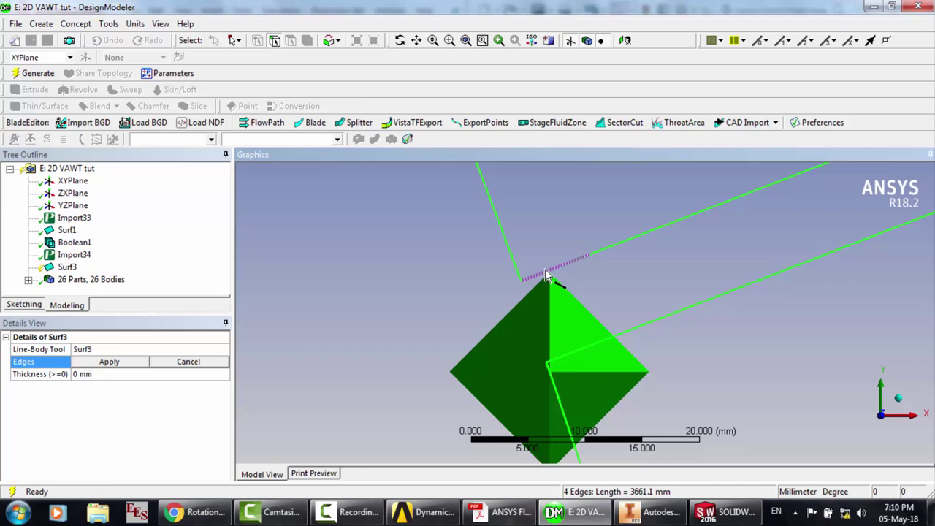
left_click(102, 365)
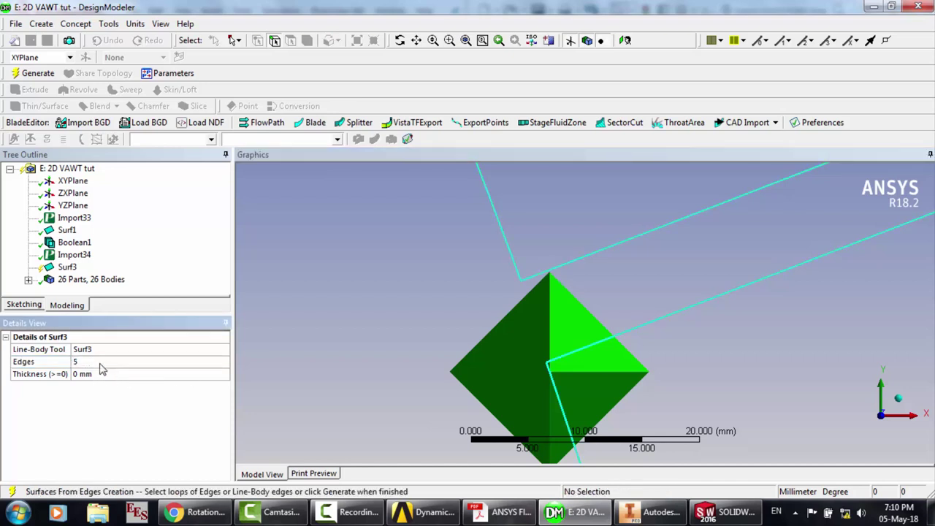
left_click(37, 73)
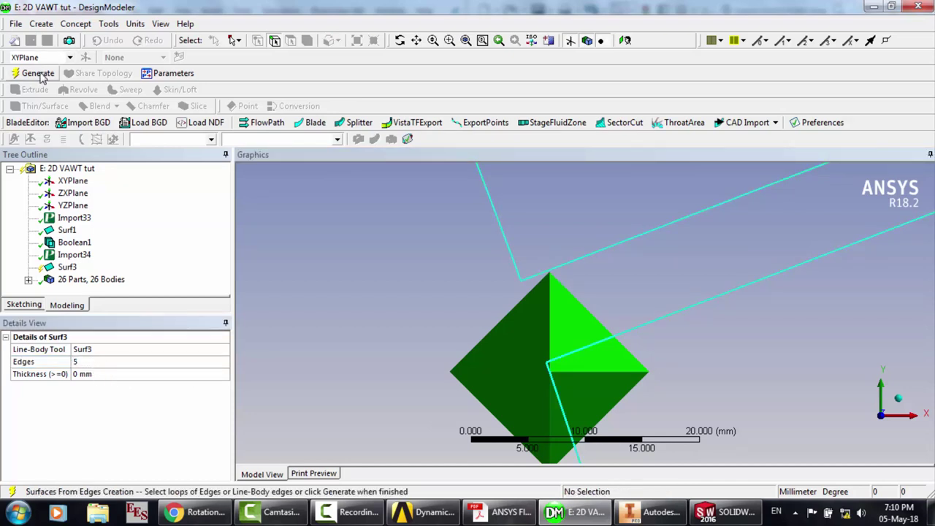
Subtract the lower-left blade and arm surface from the circular rotor domain with a Boolean, without preserving the tool body
left_click(42, 24)
left_click(93, 239)
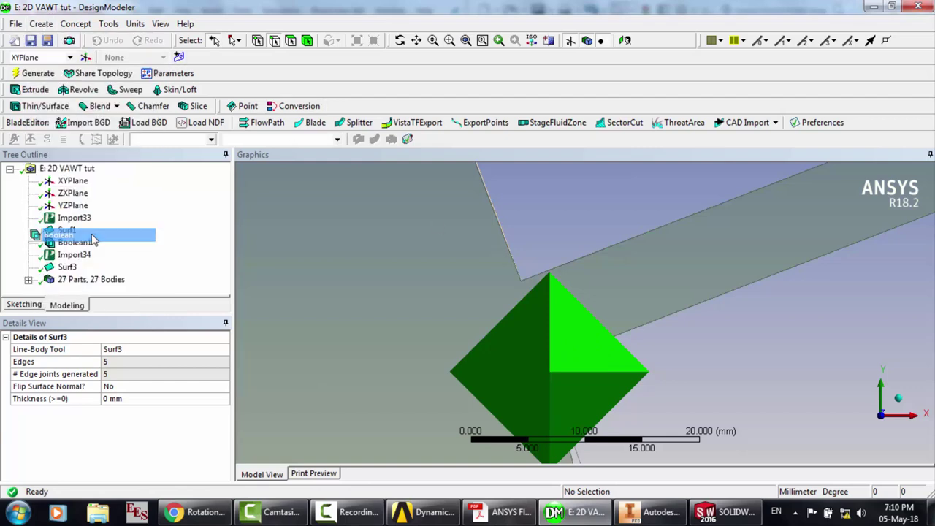
left_click(607, 223)
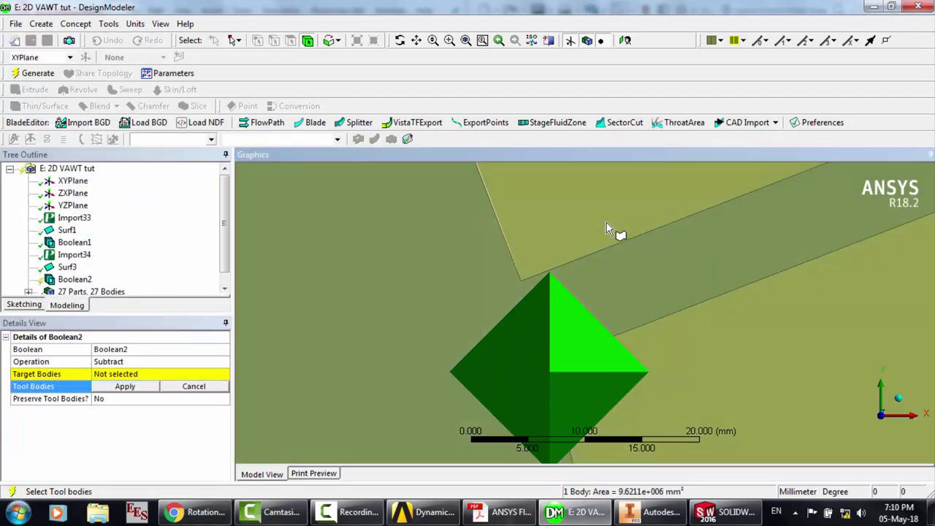
left_click(128, 376)
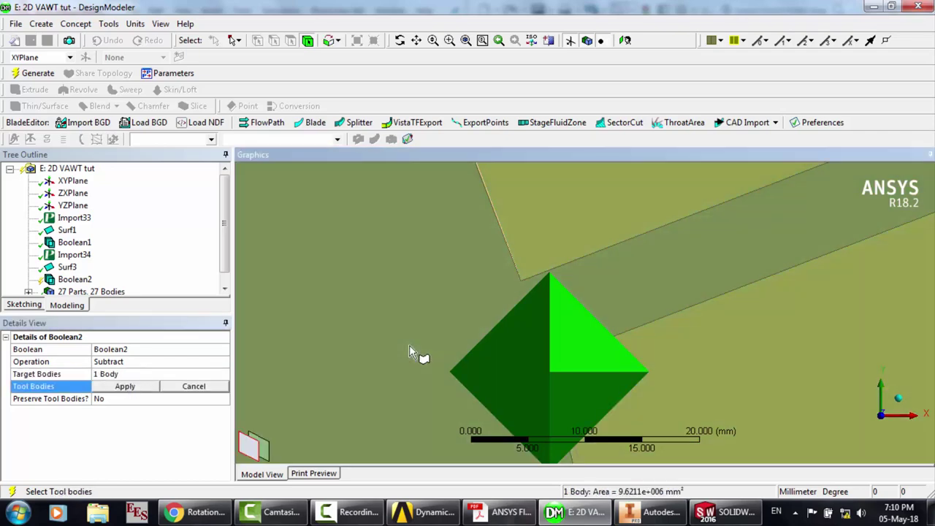
left_click(267, 447)
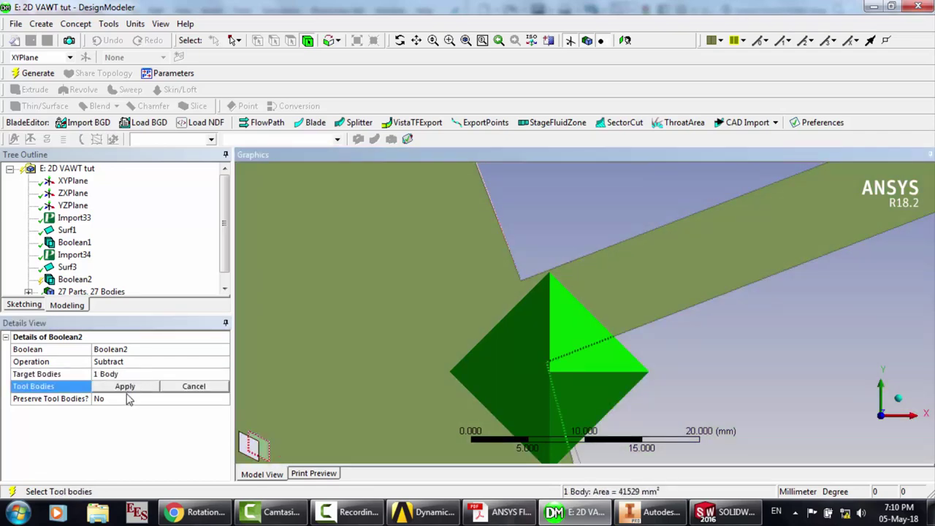
left_click(125, 387)
left_click(42, 78)
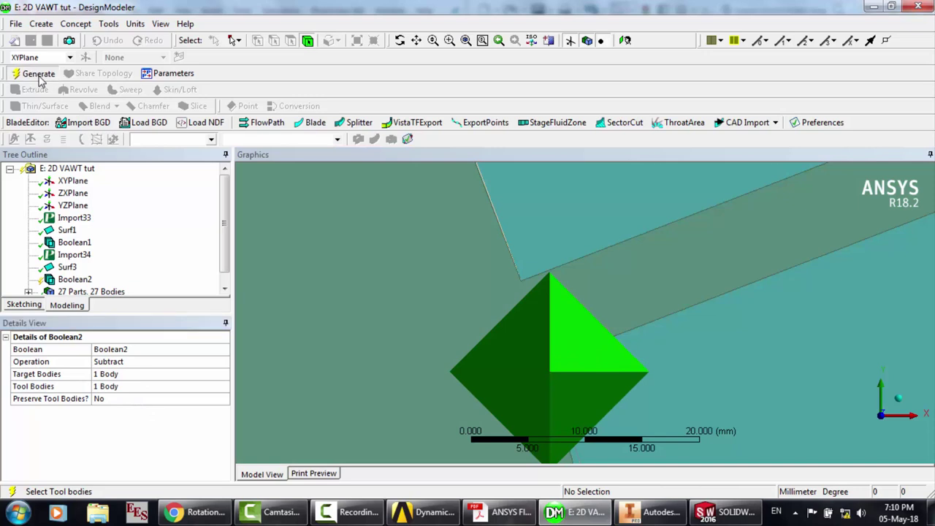
scroll(437, 283, "down", 10)
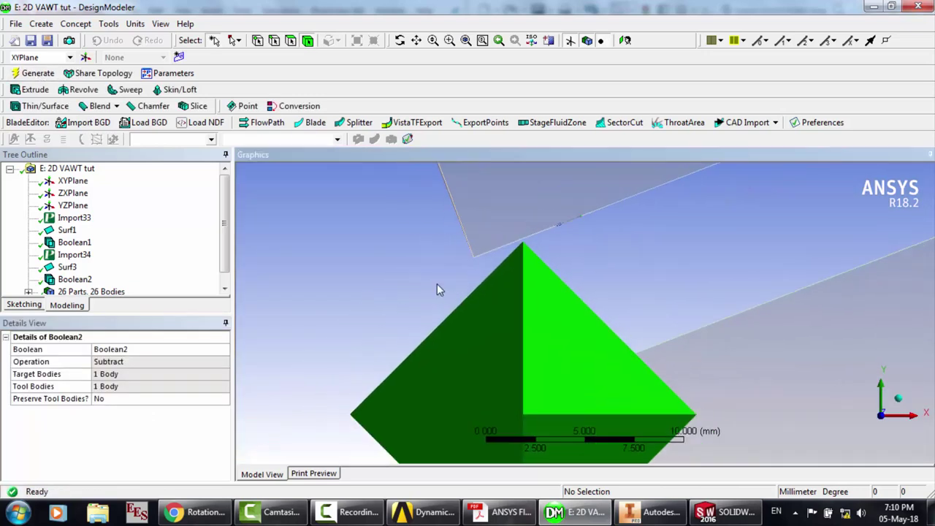
scroll(437, 285, "down", 3)
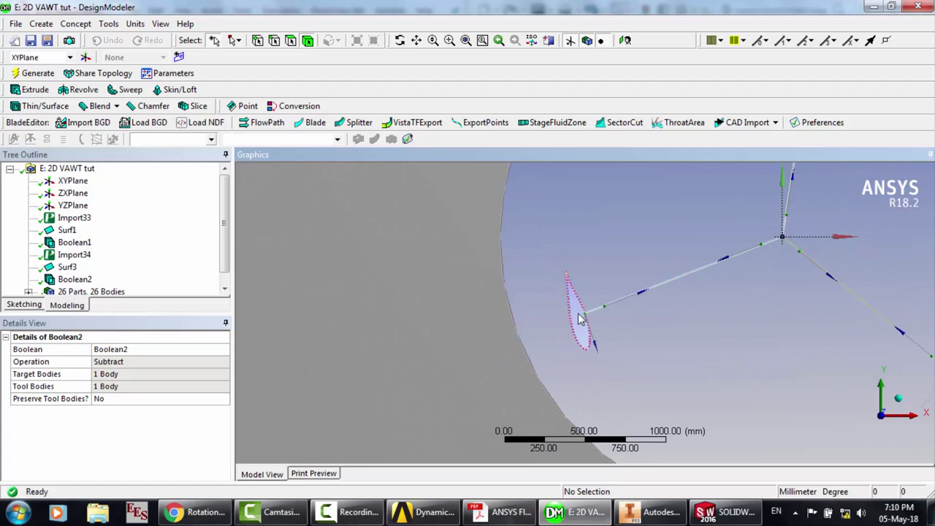
scroll(581, 317, "up", 5)
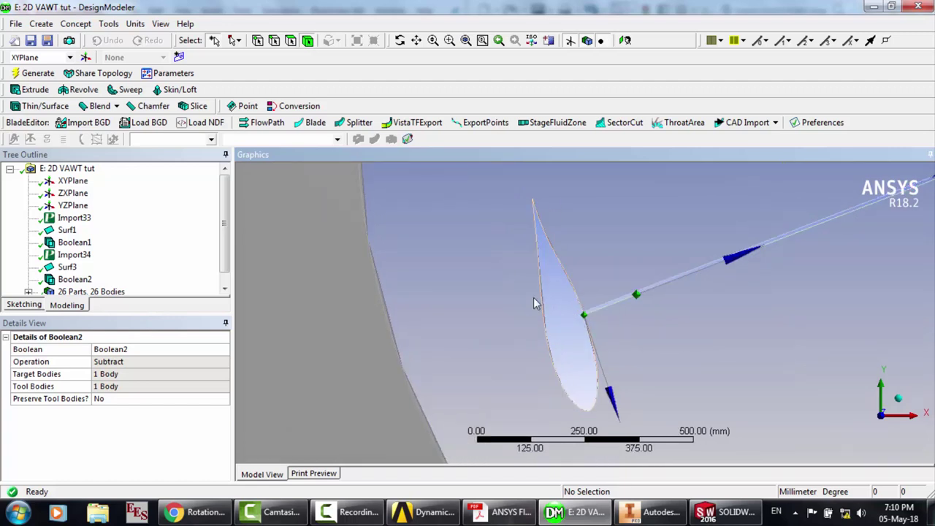
scroll(557, 311, "up", 3)
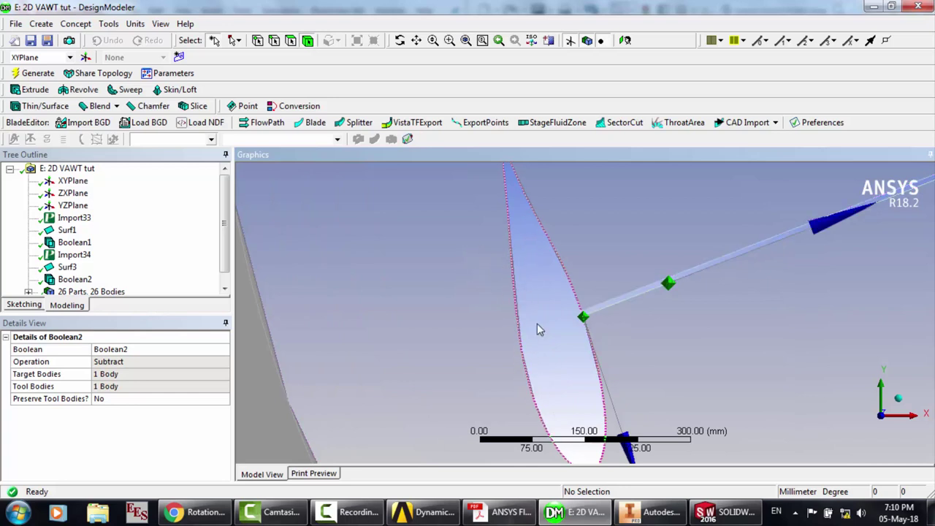
key("F7")
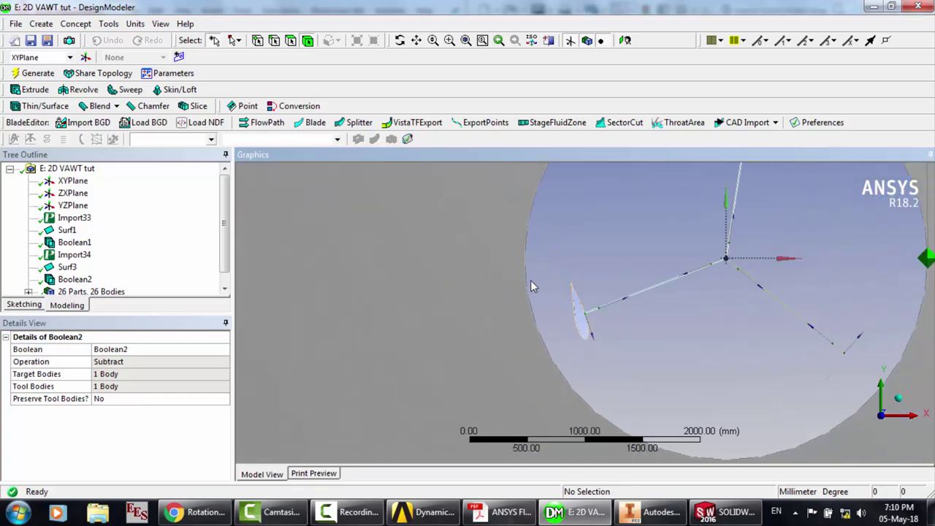
Start a Surfaces From Edges feature and select the upper blade's outline, the short edge at its arm junction and both long arm edges
left_click(450, 41)
left_click_drag(636, 199, 684, 266)
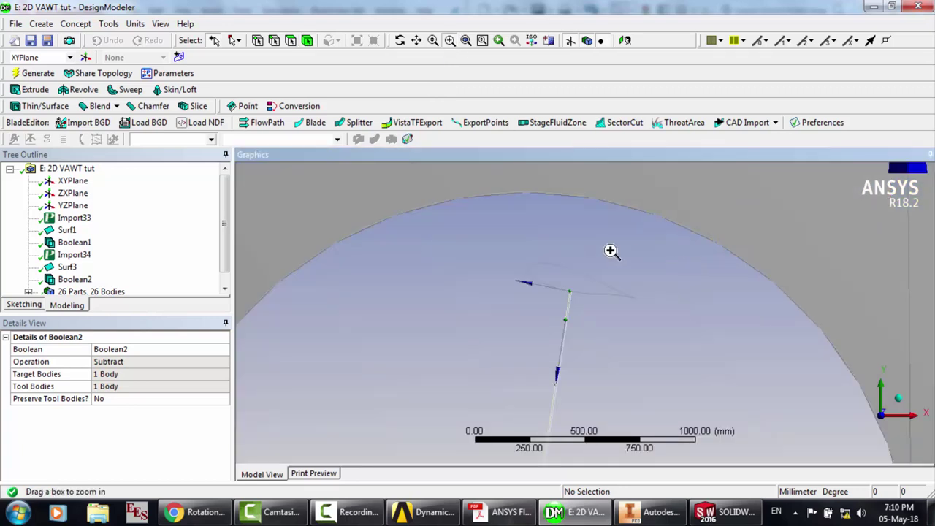
left_click_drag(506, 261, 664, 355)
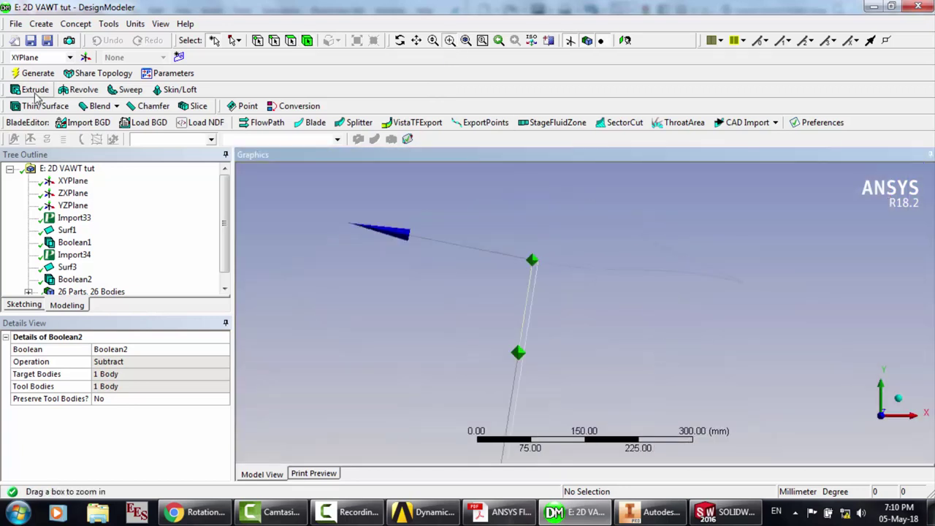
left_click(74, 24)
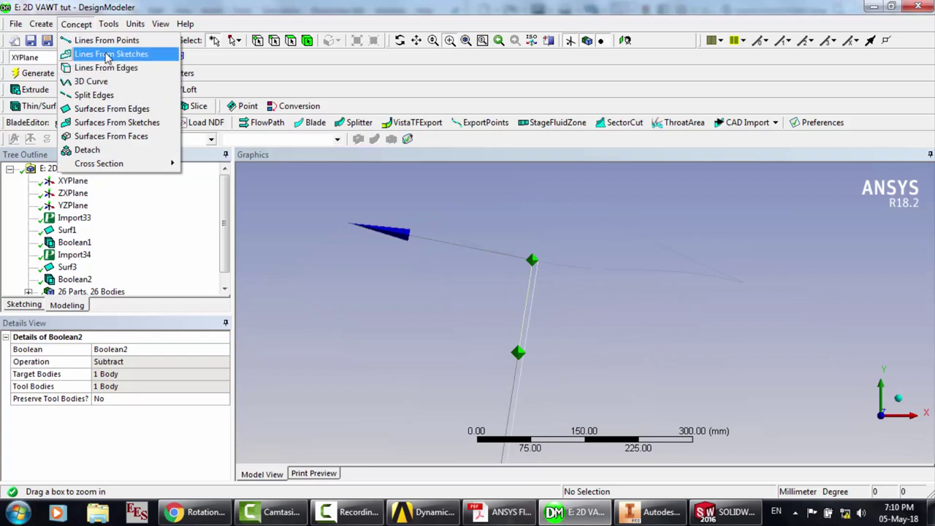
left_click(82, 24)
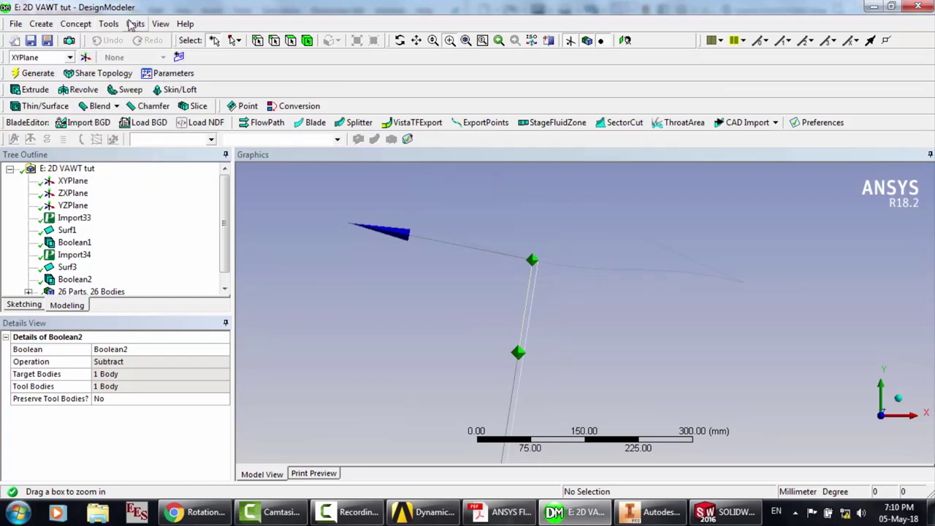
left_click(76, 24)
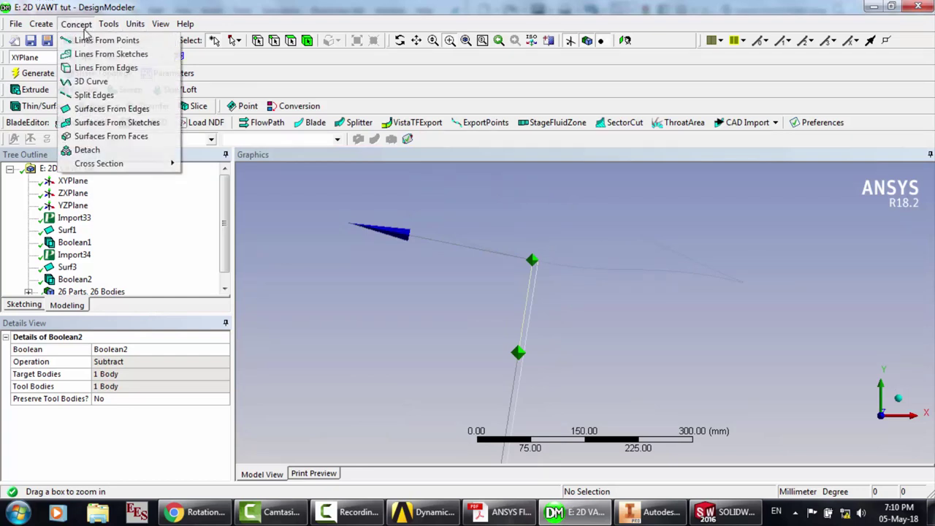
left_click(117, 106)
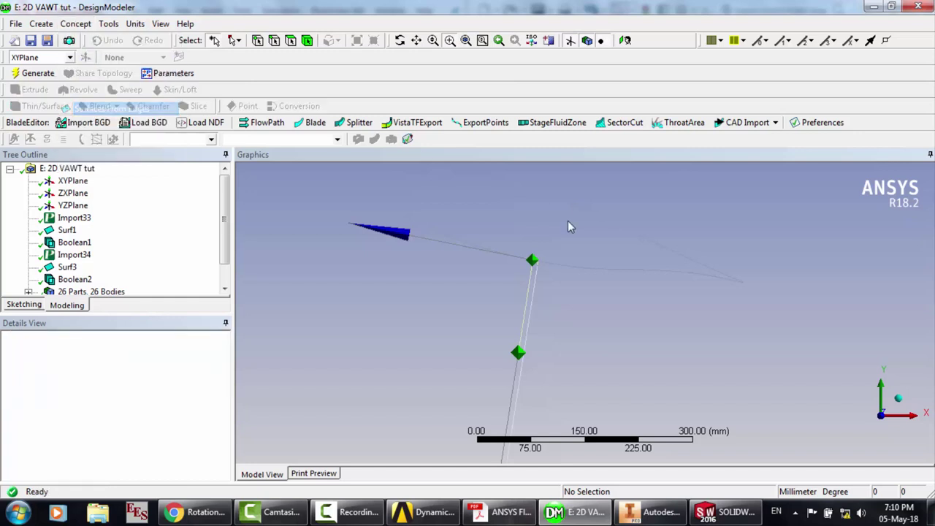
left_click(577, 266)
scroll(531, 268, "up", 5)
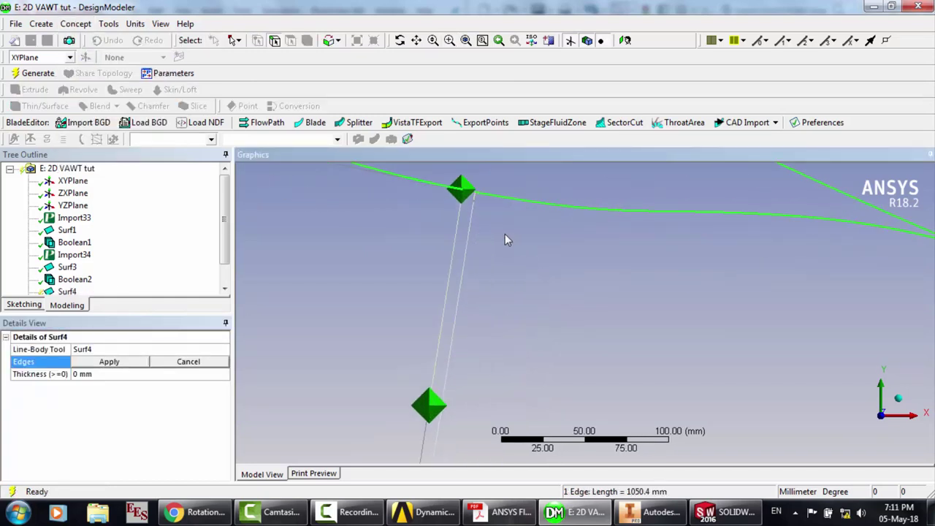
left_click(475, 197, "ctrl")
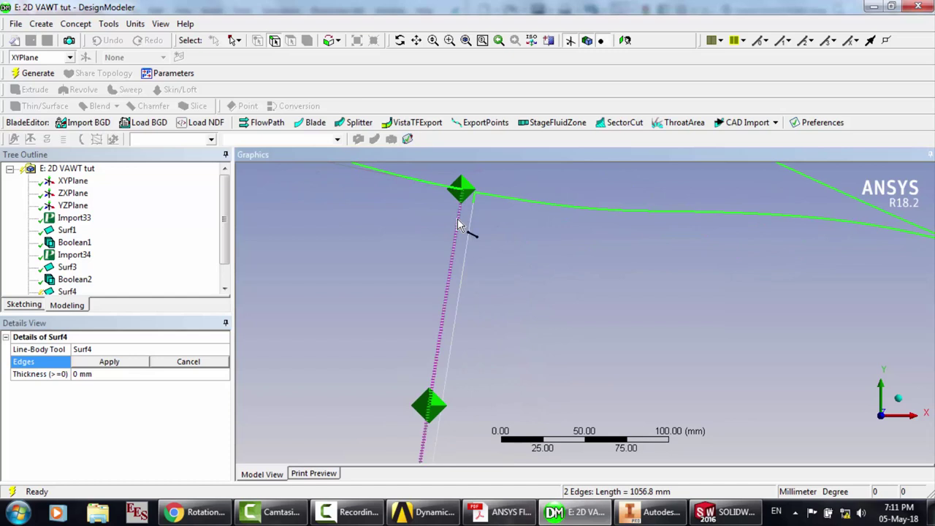
left_click(458, 220, "ctrl")
left_click(468, 238, "ctrl")
Add the upper arm's hub-end edge to the selection and generate the surface from the five edges
scroll(468, 238, "down", 8)
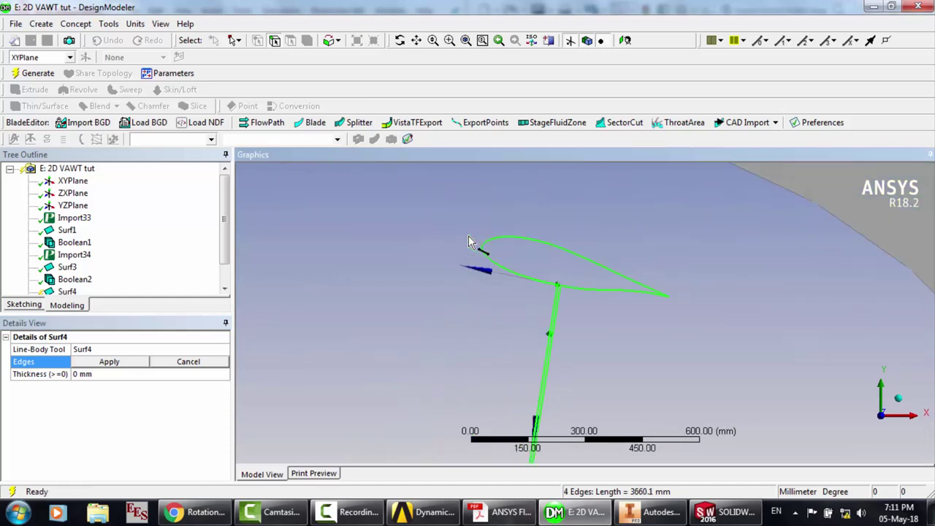
scroll(470, 242, "down", 2)
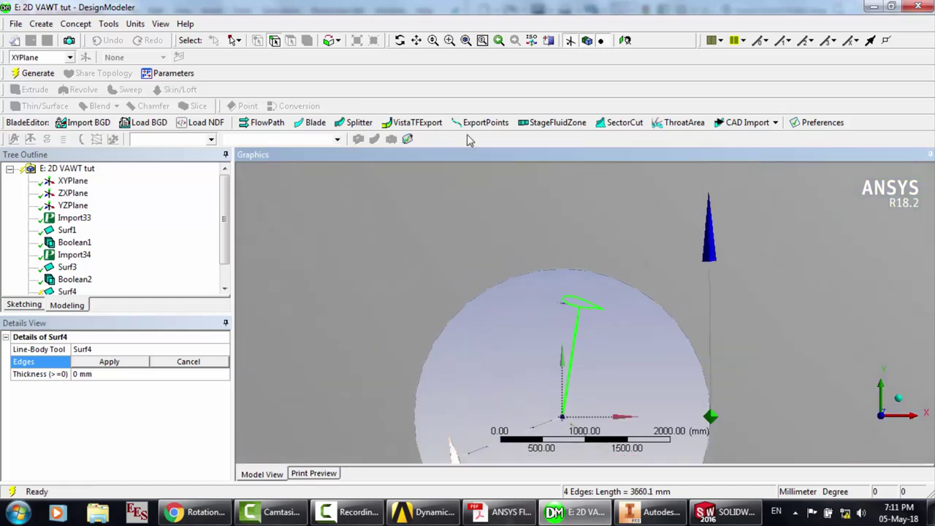
left_click(450, 41)
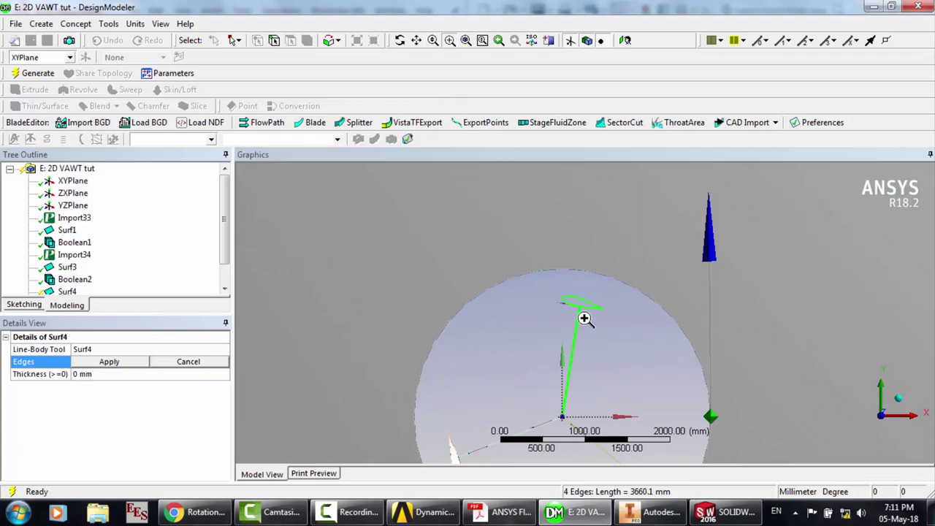
left_click_drag(544, 385, 584, 431)
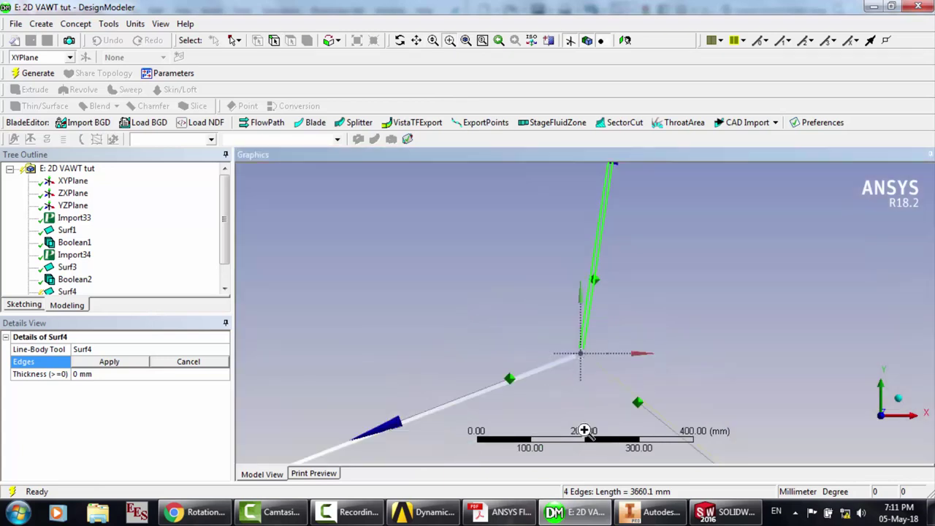
left_click_drag(557, 327, 621, 381)
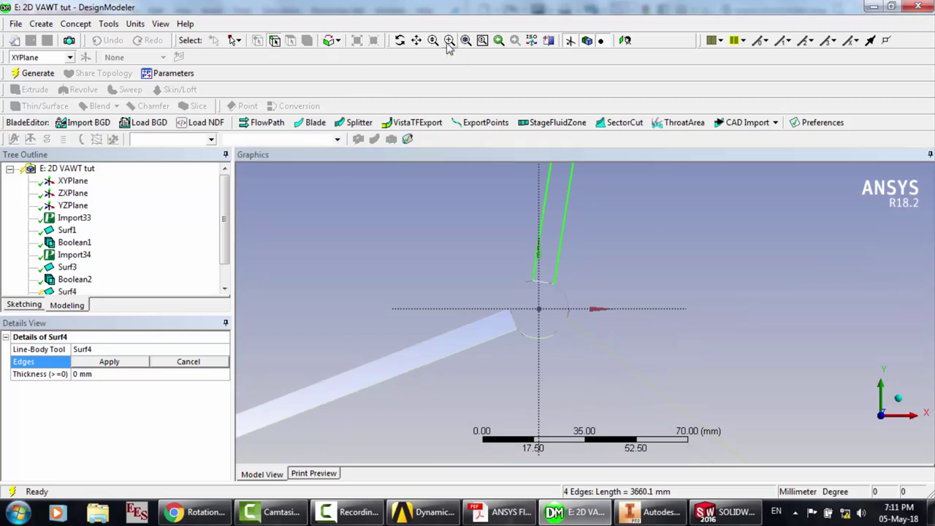
left_click(548, 285, "ctrl")
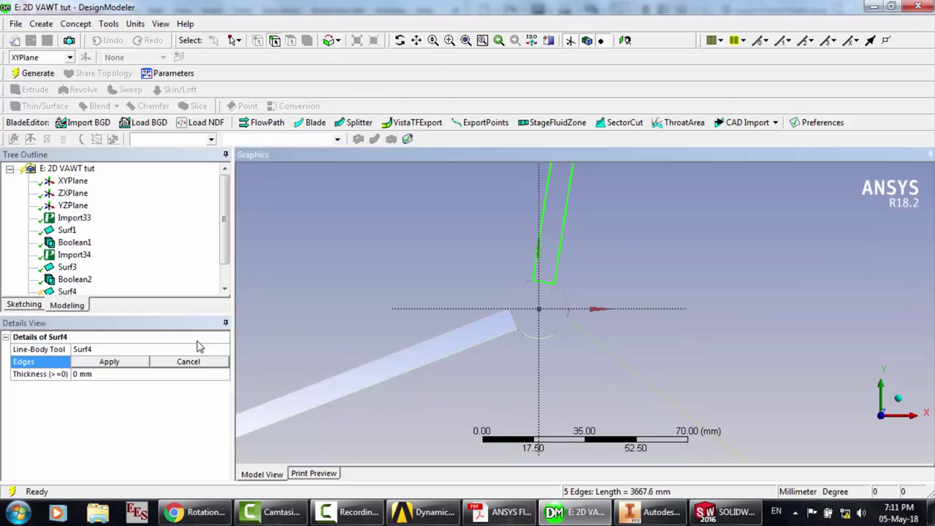
left_click(128, 363)
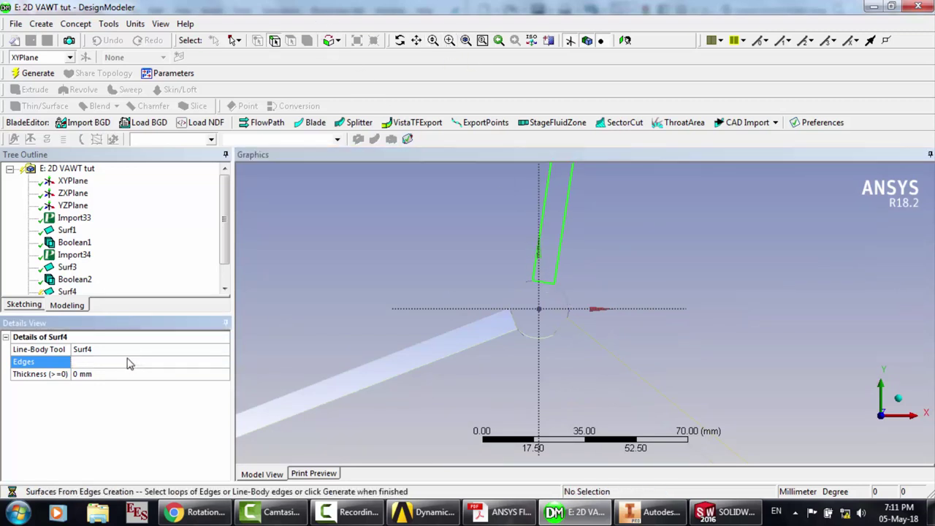
left_click(39, 74)
Subtract the upper blade and arm surface from the circular rotor domain with a Boolean, without preserving the tool body
left_click(42, 24)
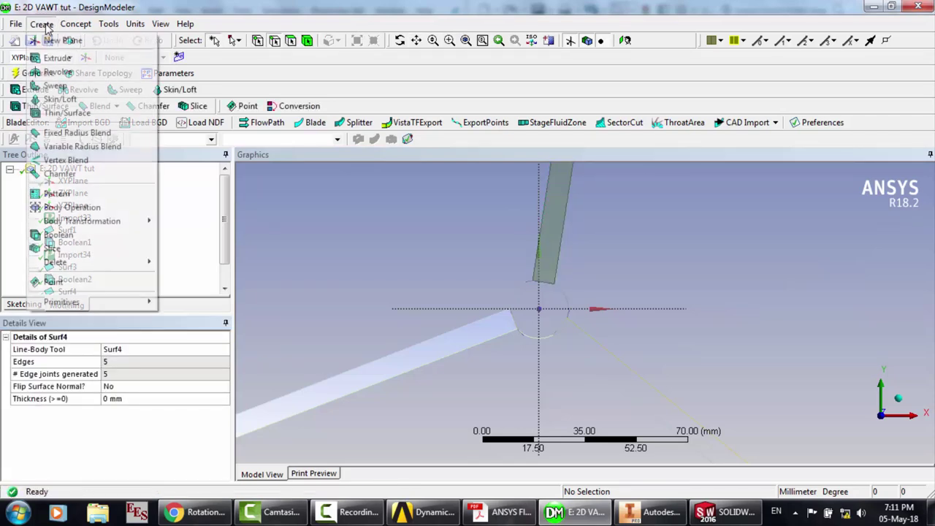
left_click(78, 235)
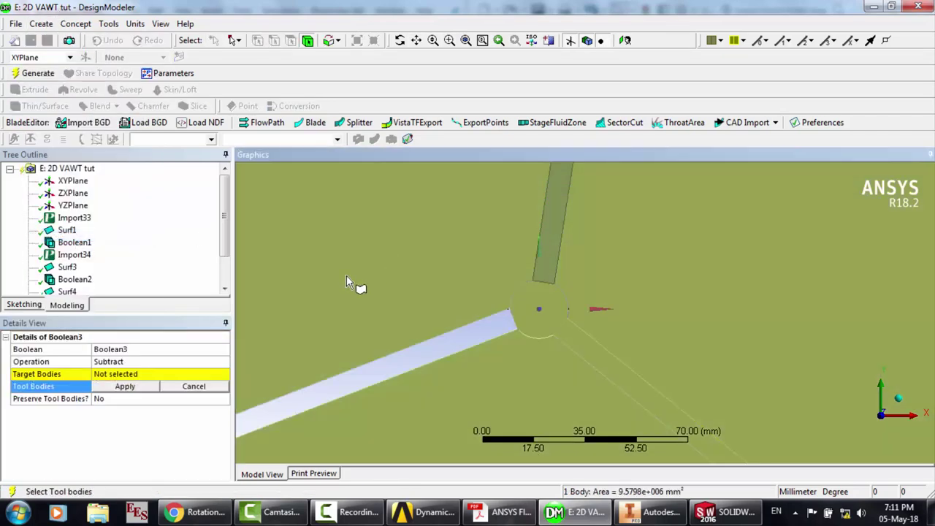
left_click(108, 373)
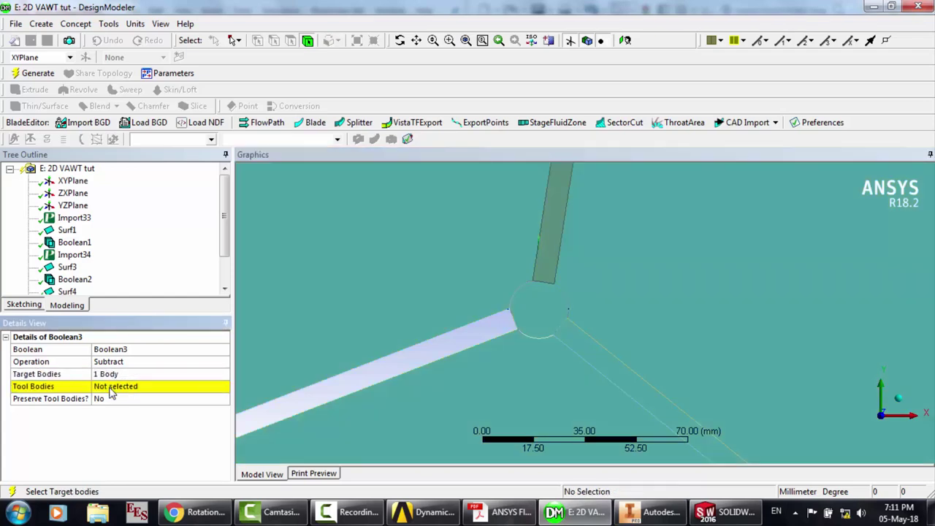
left_click(110, 386)
left_click(545, 252)
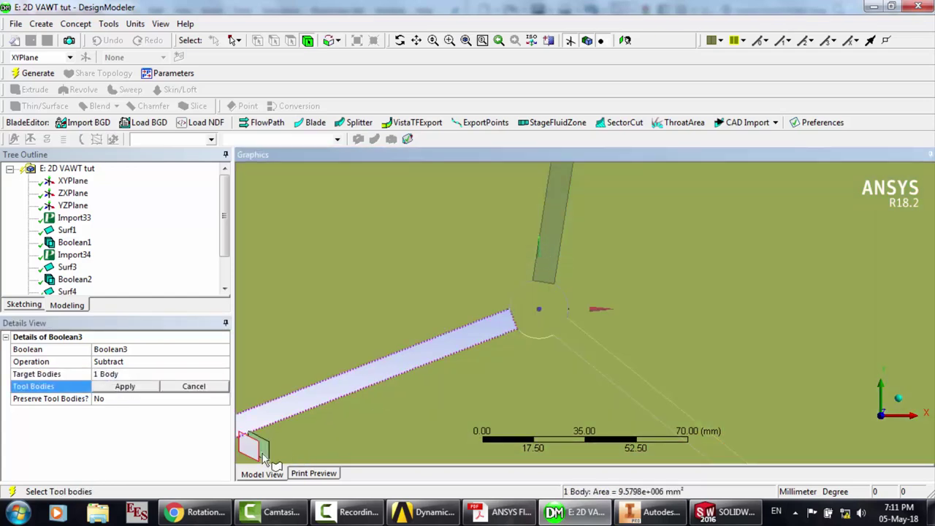
left_click(115, 390)
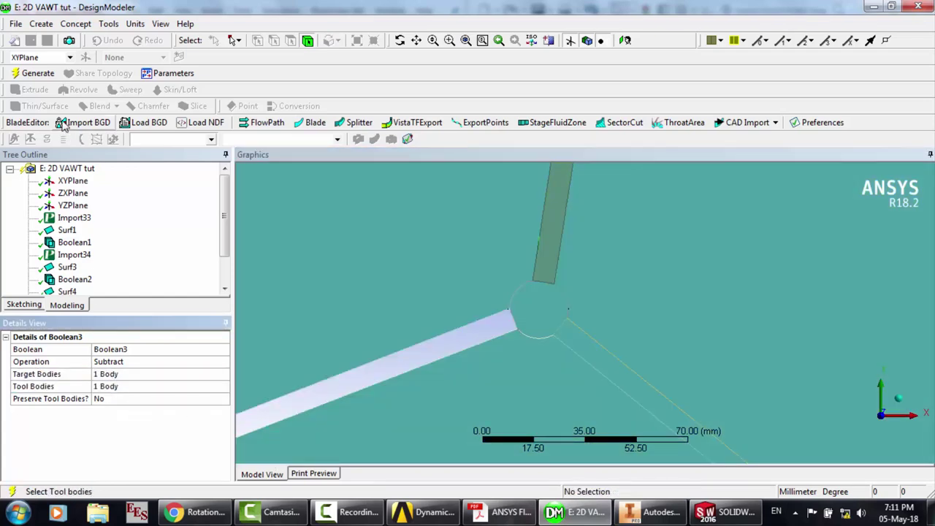
left_click(37, 73)
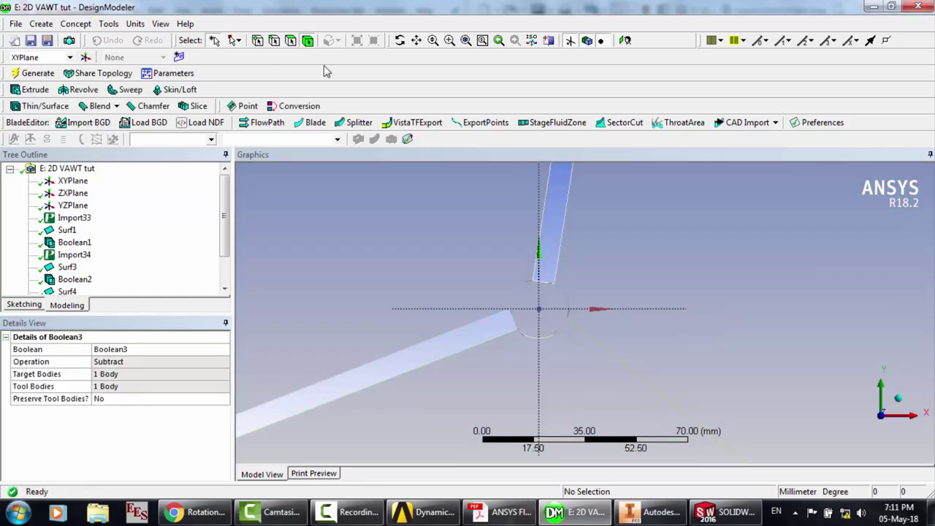
Start a Surfaces From Edges feature and select the lower-right arm's hub-end edge and both of its long edges
left_click(75, 23)
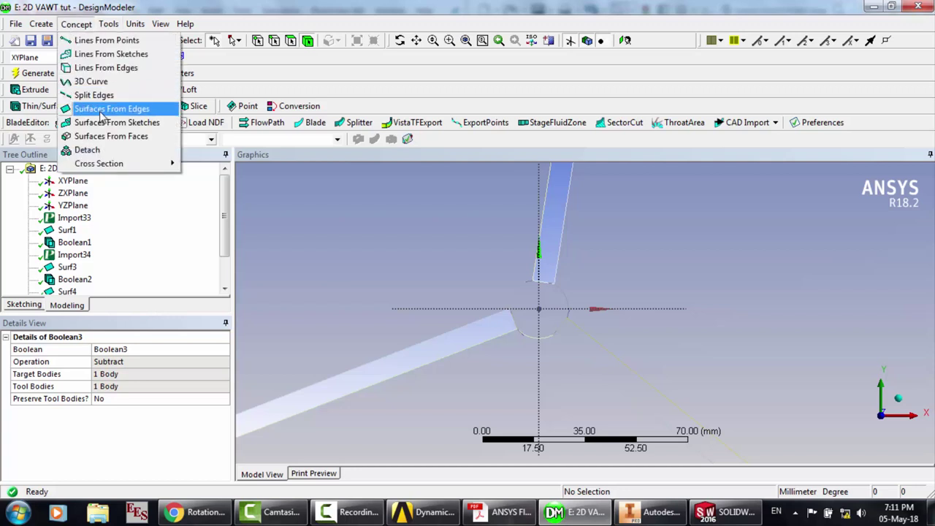
left_click(102, 111)
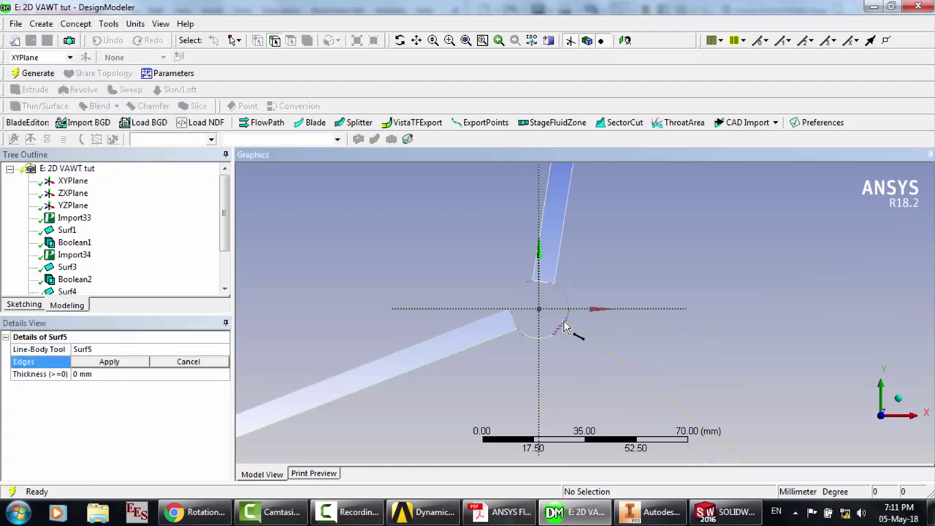
left_click(564, 322)
left_click(588, 363, "ctrl")
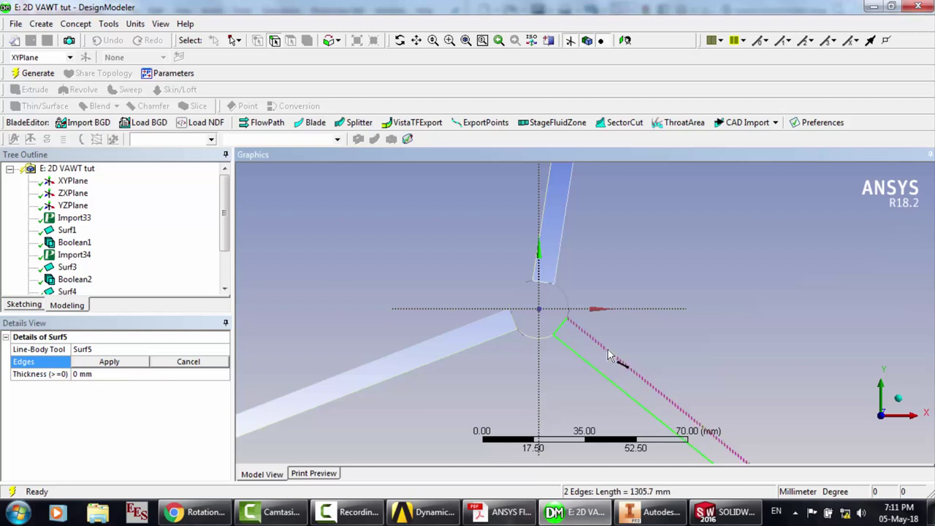
left_click(607, 353, "ctrl")
Add the short edge at the lower-right arm's blade junction and the blade outline, and generate the surface from the five edges
scroll(607, 352, "up", 5)
scroll(607, 352, "down", 8)
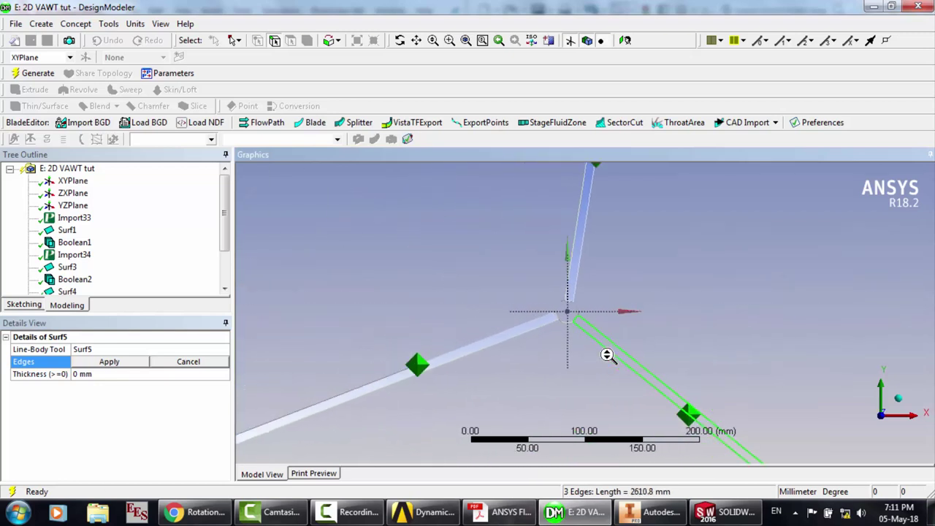
scroll(608, 354, "down", 4)
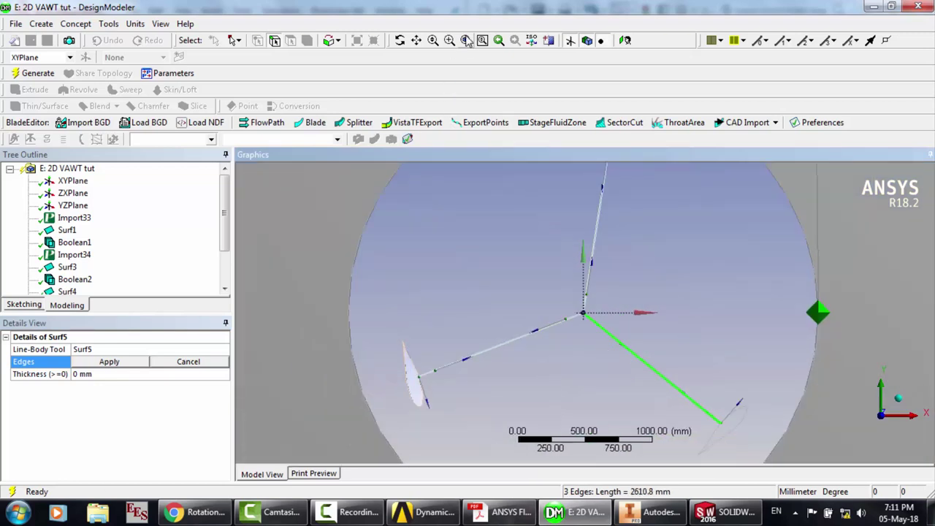
left_click(449, 41)
left_click_drag(687, 401, 745, 430)
left_click_drag(601, 342, 677, 406)
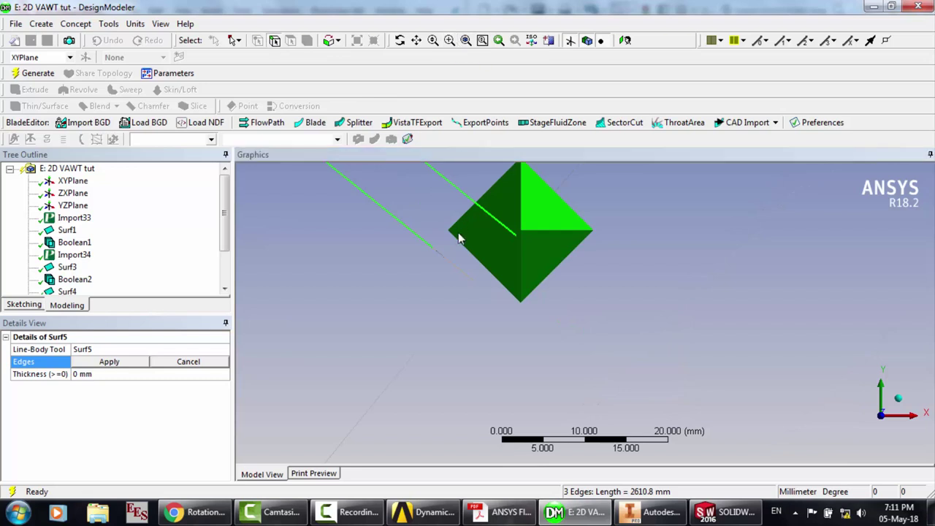
left_click(459, 275, "ctrl")
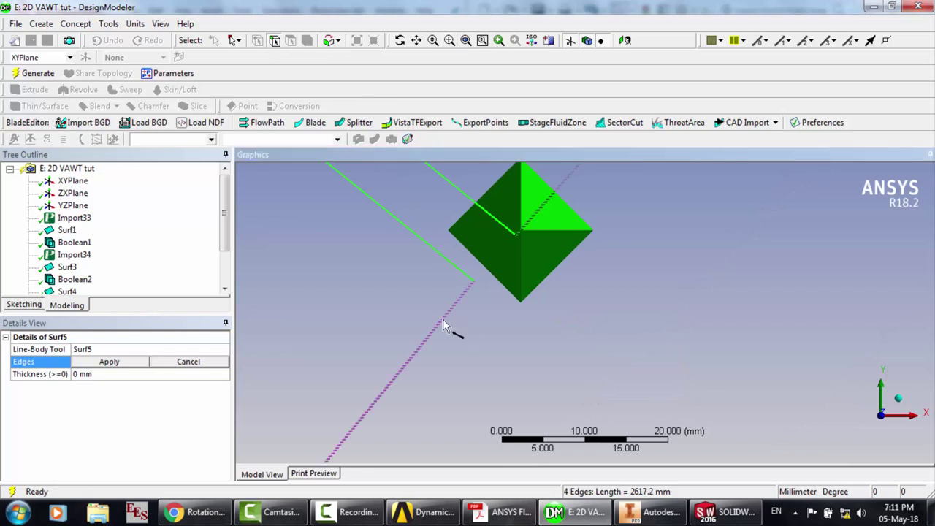
left_click(446, 323, "ctrl")
left_click(126, 363)
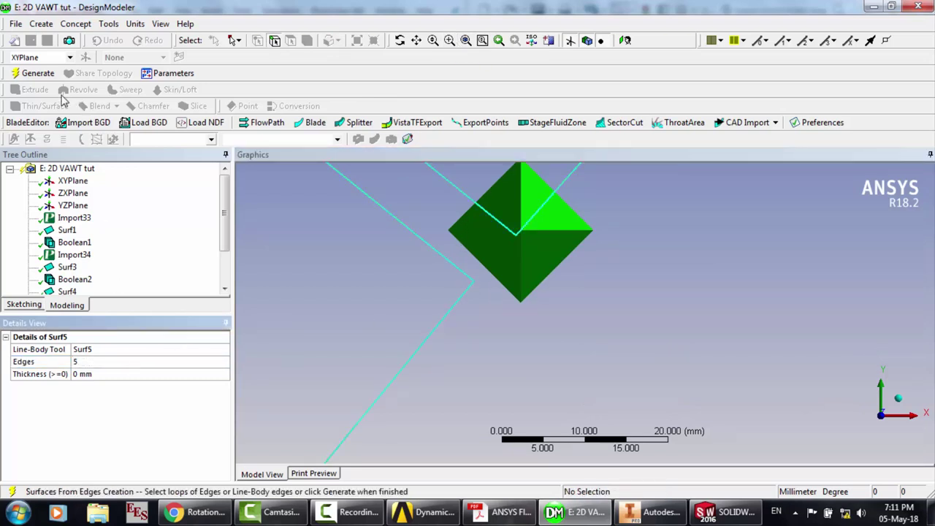
left_click(42, 77)
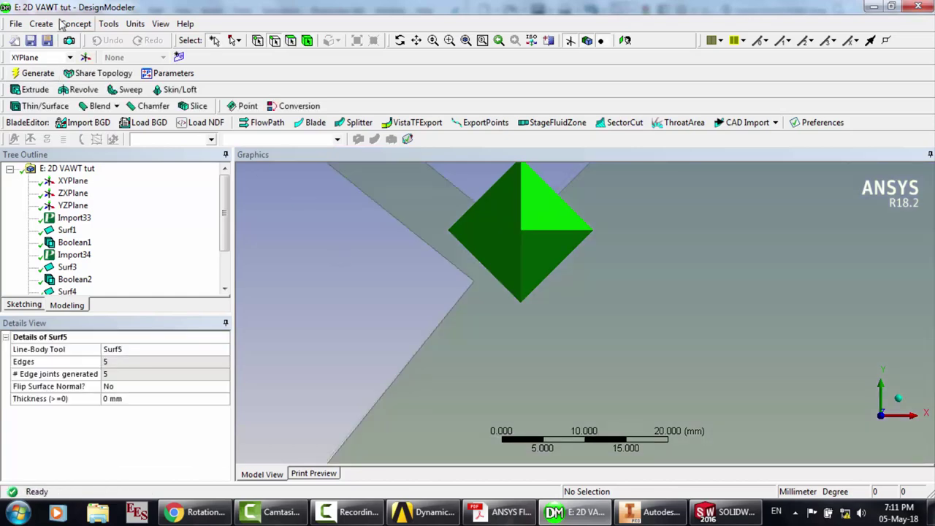
Subtract the lower-right blade and arm surface from the circular rotor domain with a Boolean, without preserving the tool body
left_click(42, 24)
left_click(58, 234)
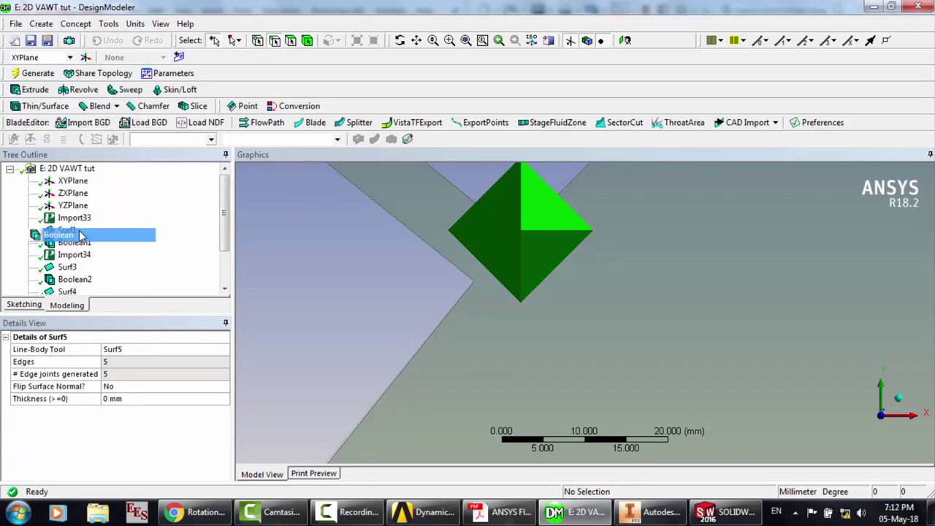
left_click(343, 304)
left_click(110, 386)
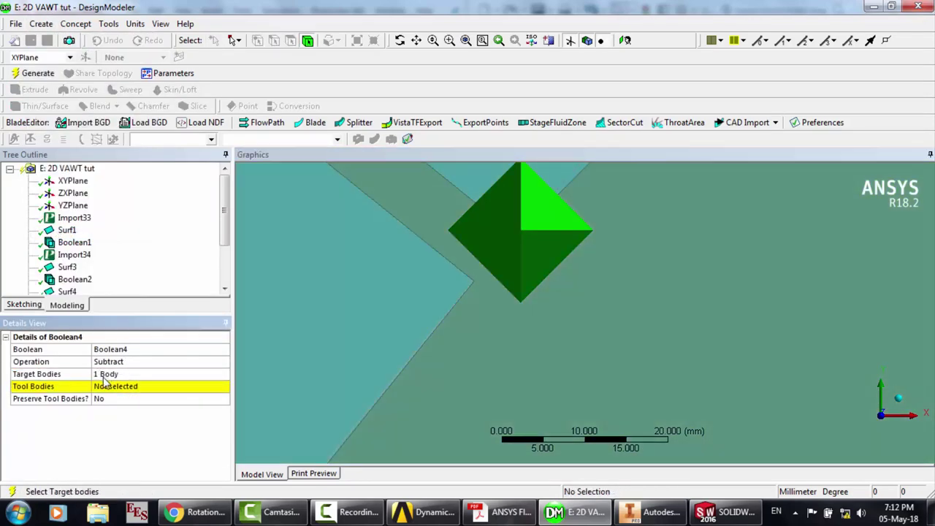
left_click(110, 387)
left_click(479, 399)
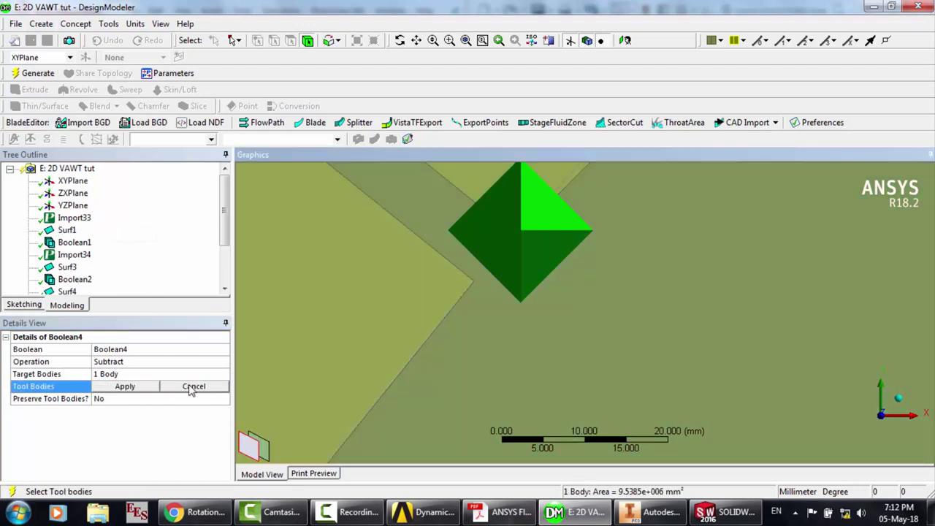
left_click(267, 457)
left_click(127, 387)
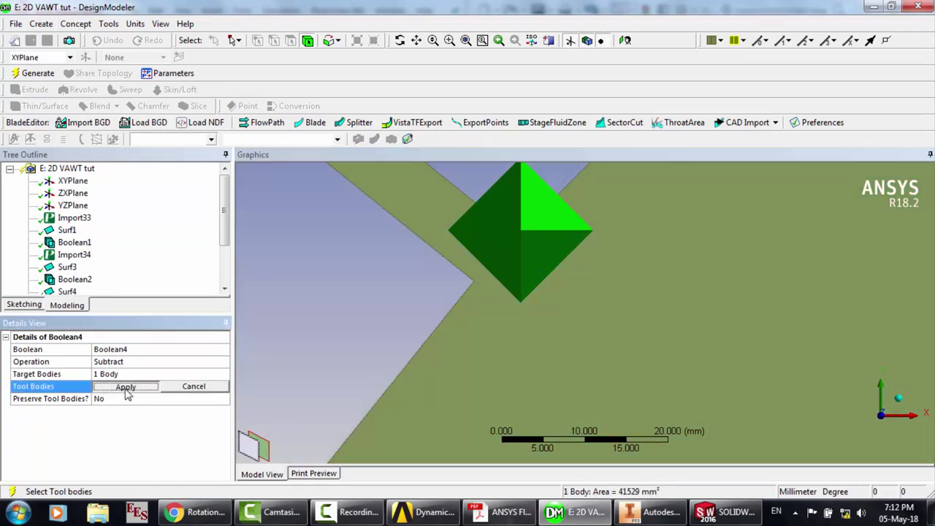
left_click(37, 73)
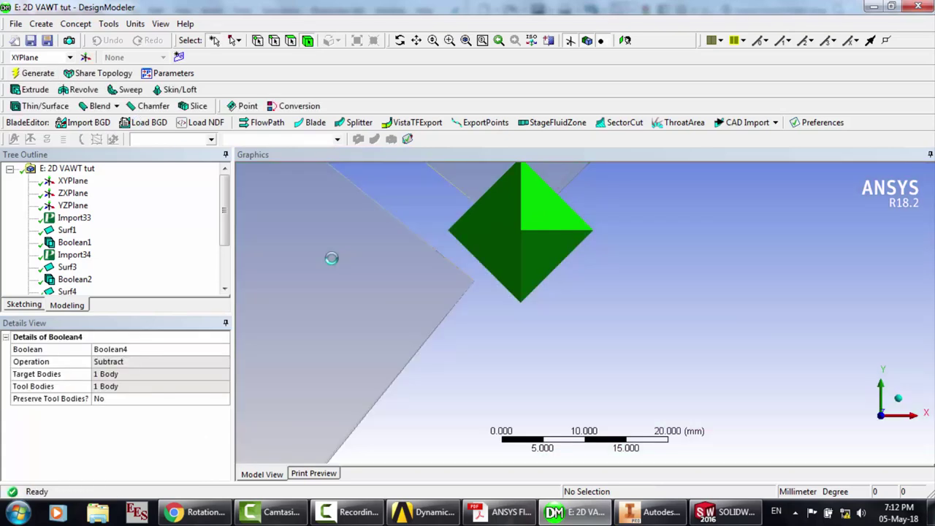
left_click(324, 161)
scroll(323, 161, "down", 5)
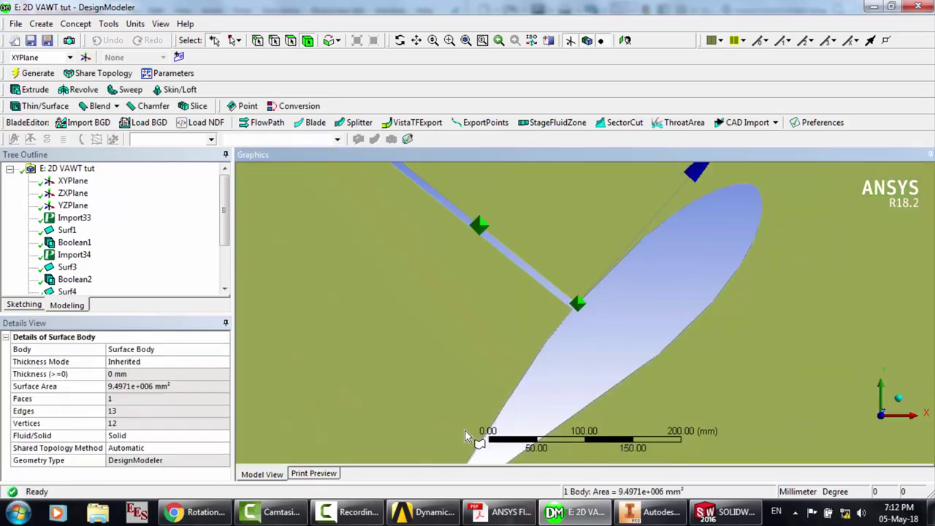
scroll(464, 430, "down", 5)
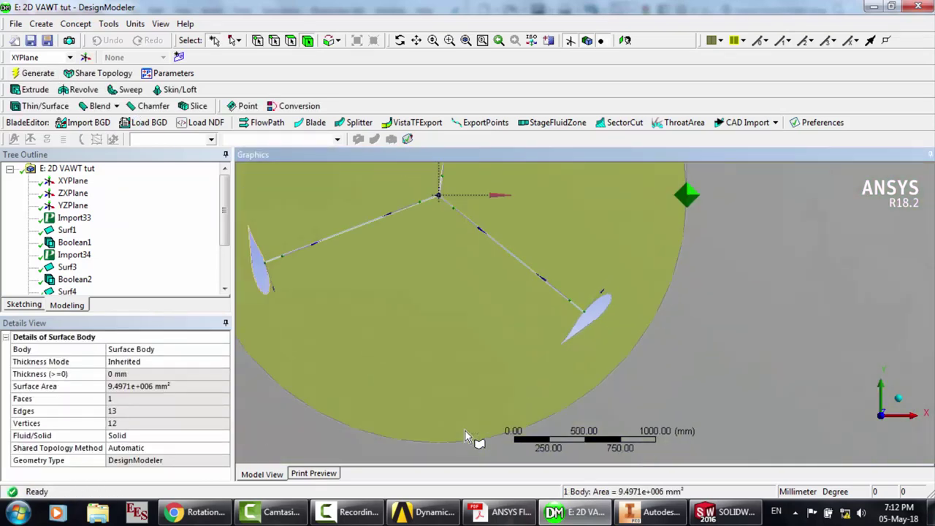
Create a Surfaces From Edges feature for the central hub from its three arcs and the three arm-end edges, and generate it
left_click(448, 40)
left_click_drag(501, 246, 542, 288)
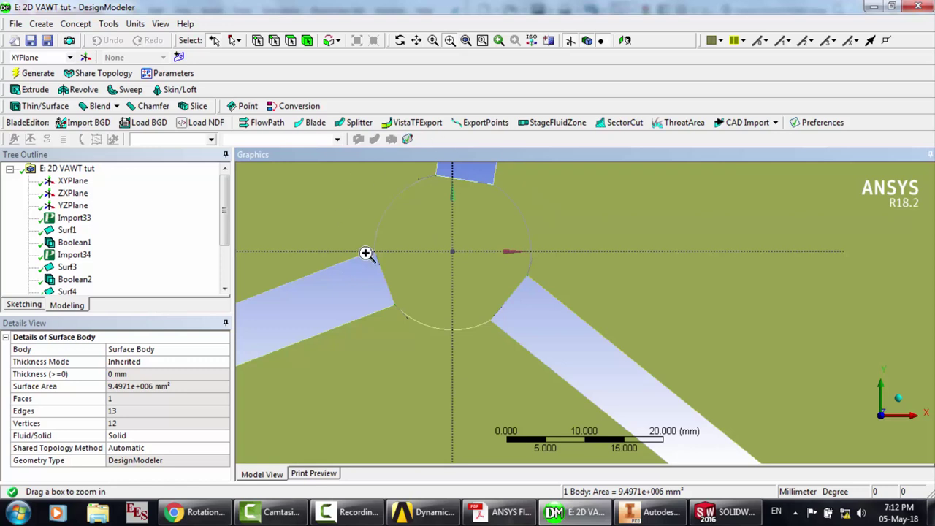
scroll(475, 271, "down", 3)
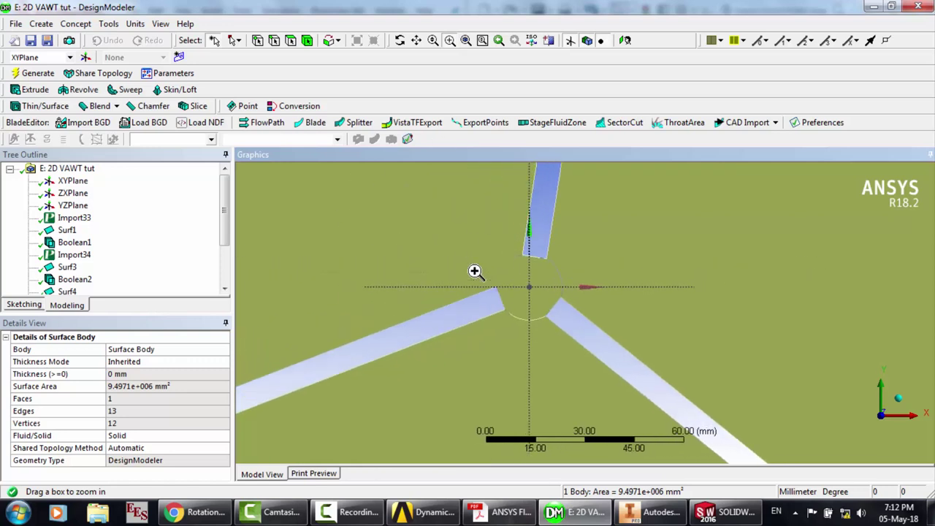
scroll(476, 271, "up", 3)
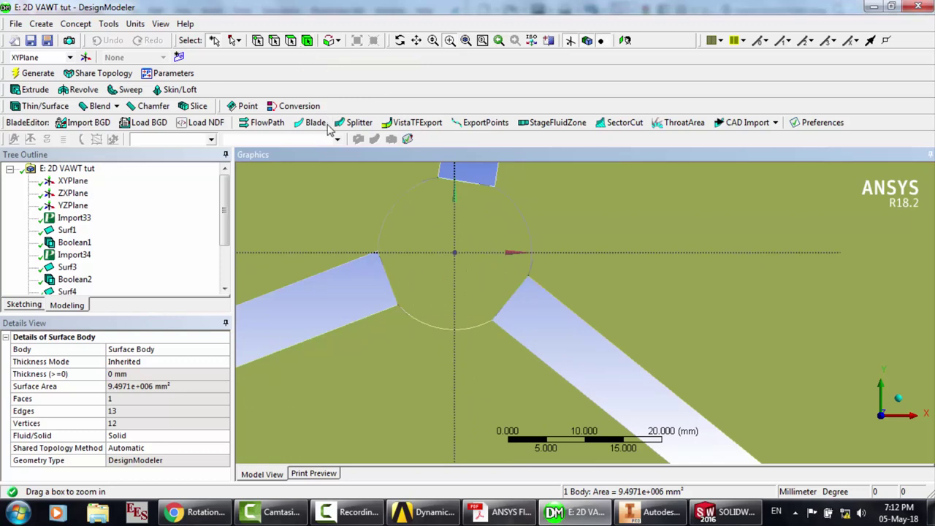
left_click(76, 25)
left_click(112, 108)
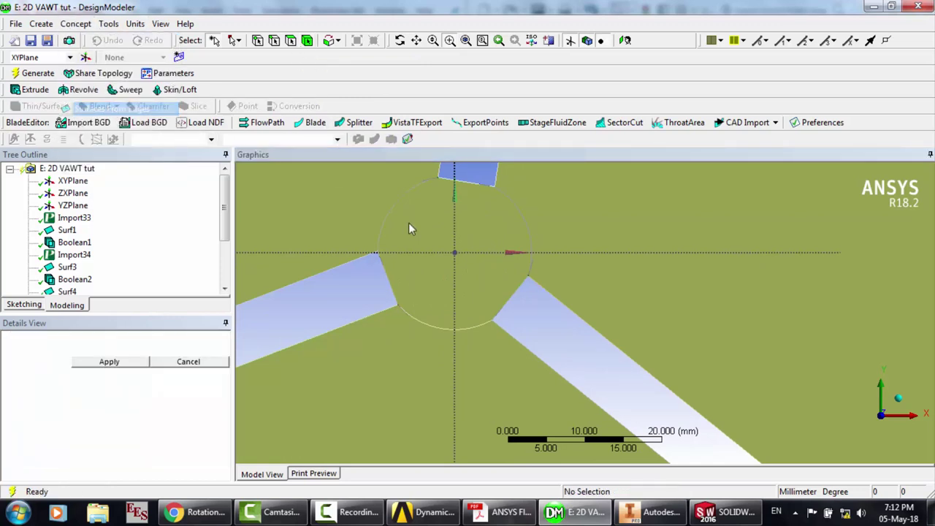
left_click(387, 224)
left_click(384, 276, "ctrl")
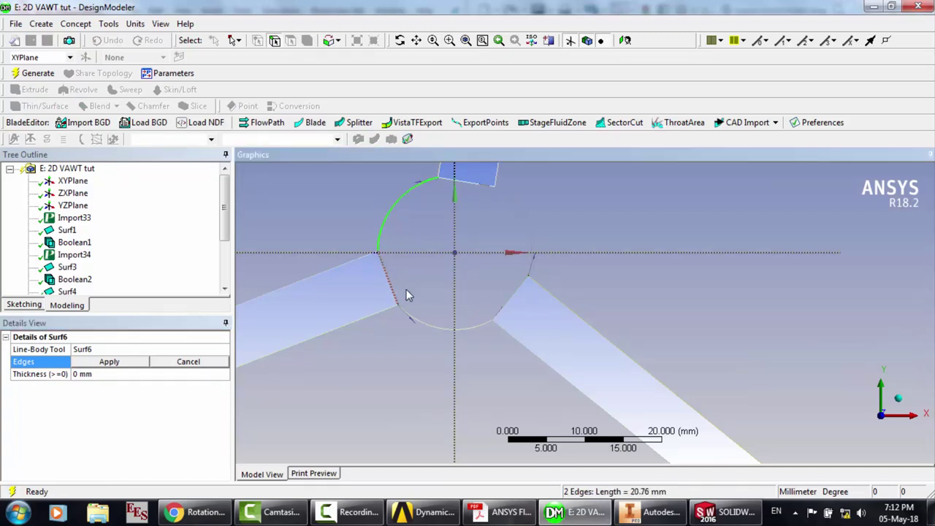
left_click(442, 326, "ctrl")
left_click(531, 249, "ctrl")
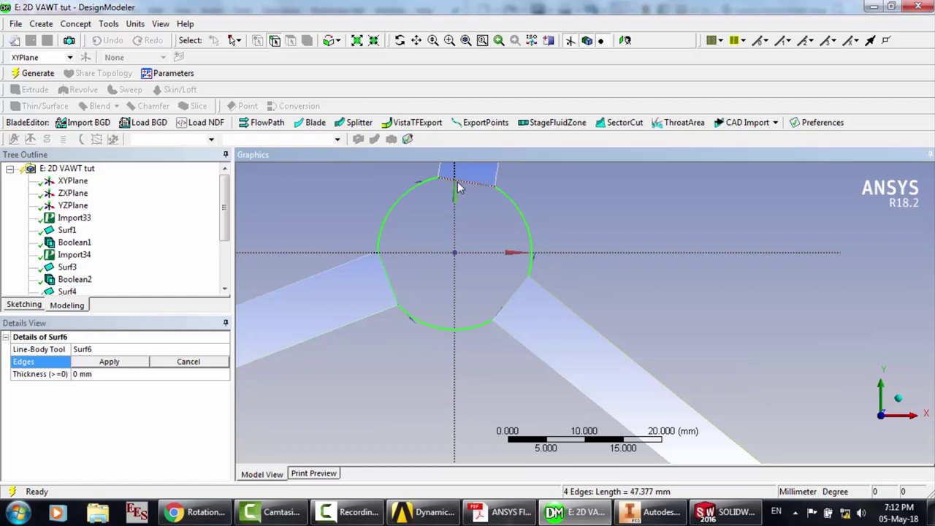
left_click(458, 180, "ctrl")
left_click(509, 307, "ctrl")
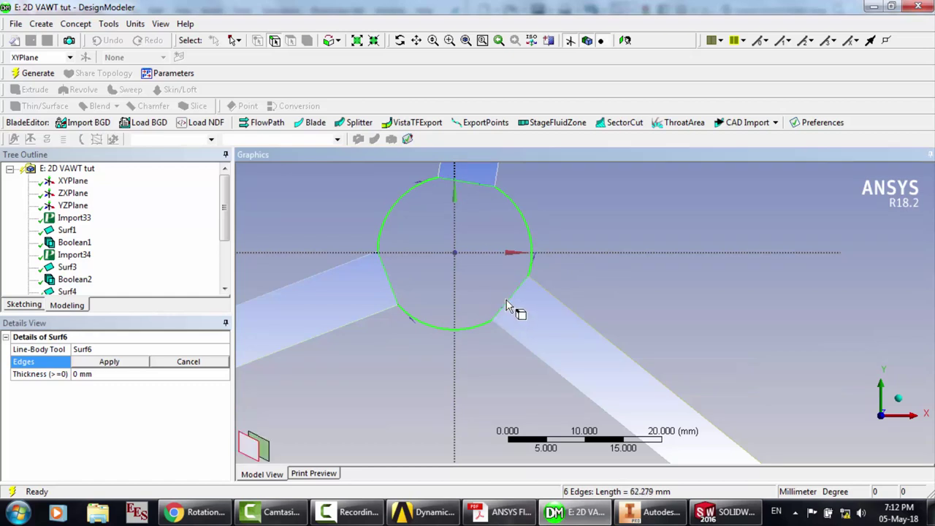
left_click(108, 361)
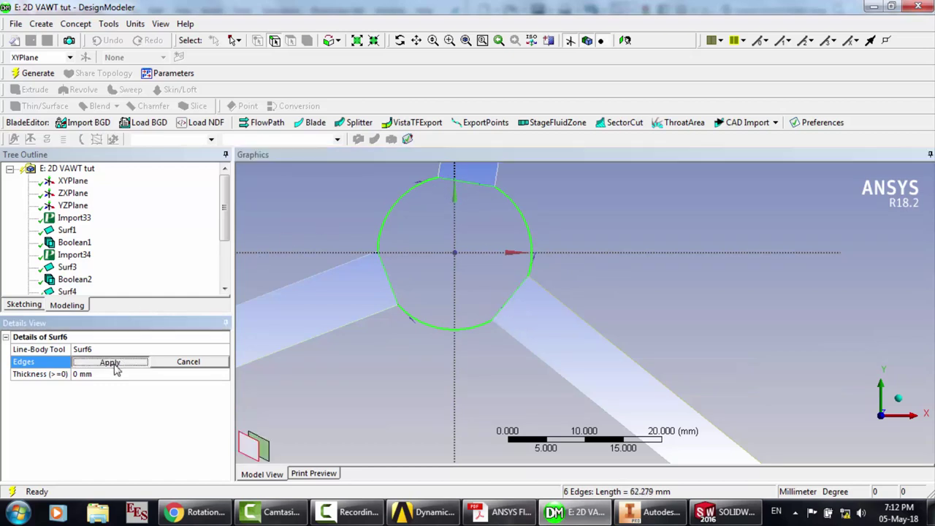
left_click(40, 73)
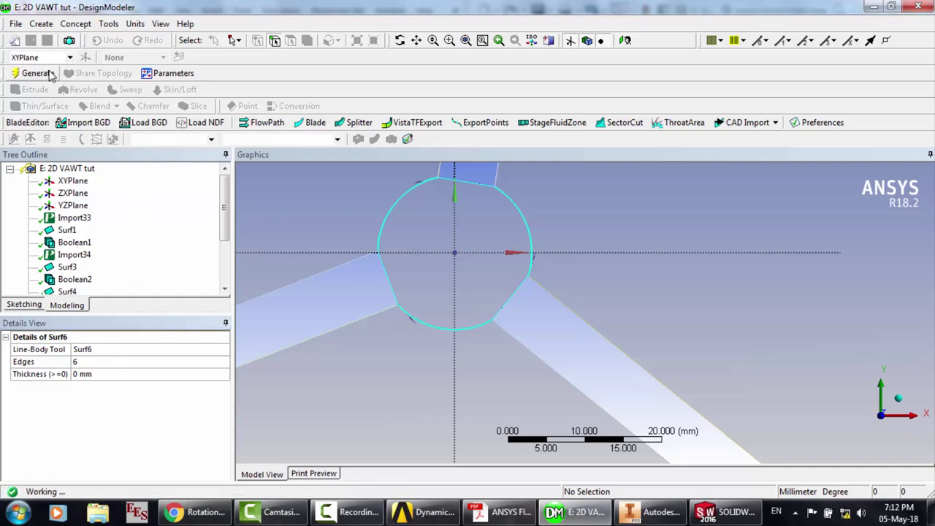
Subtract the central hub surface from the circular rotor domain with a Boolean, without preserving the tool body
left_click(42, 24)
left_click(94, 241)
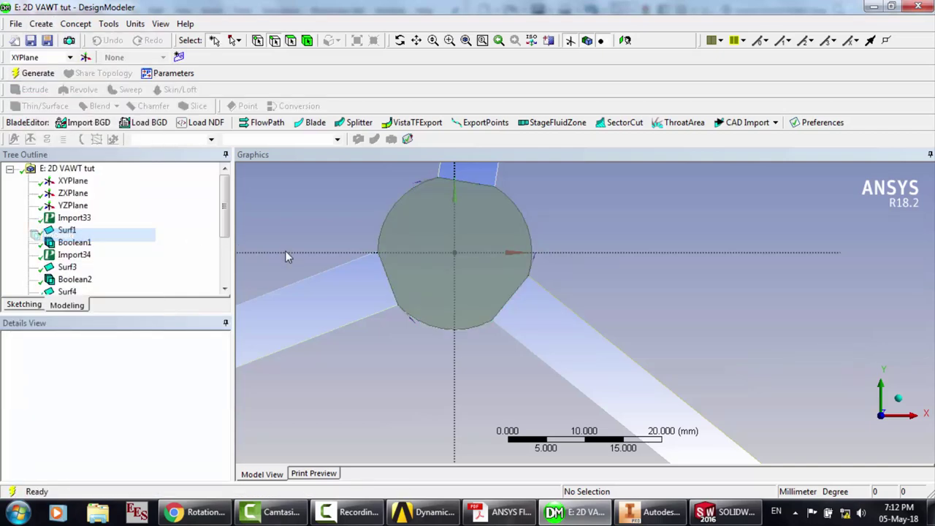
left_click(284, 251)
left_click(109, 373)
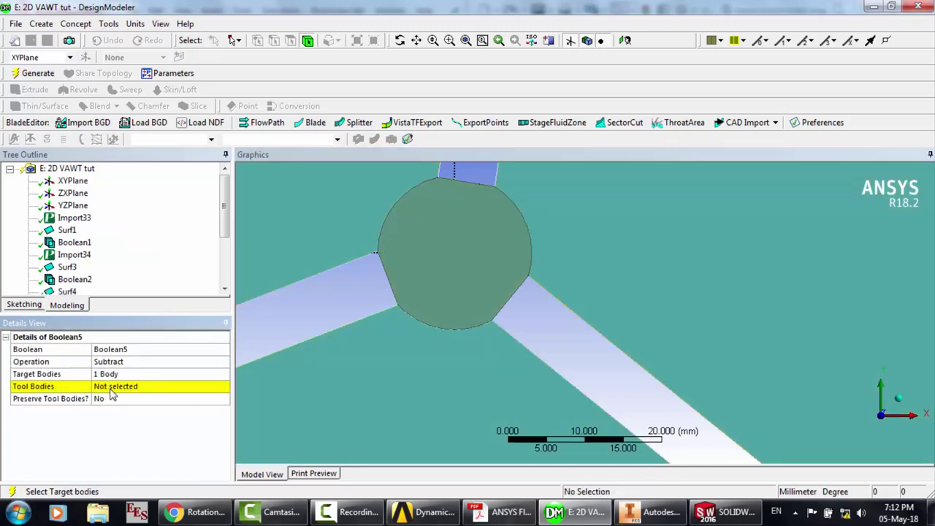
left_click(111, 387)
left_click(461, 278)
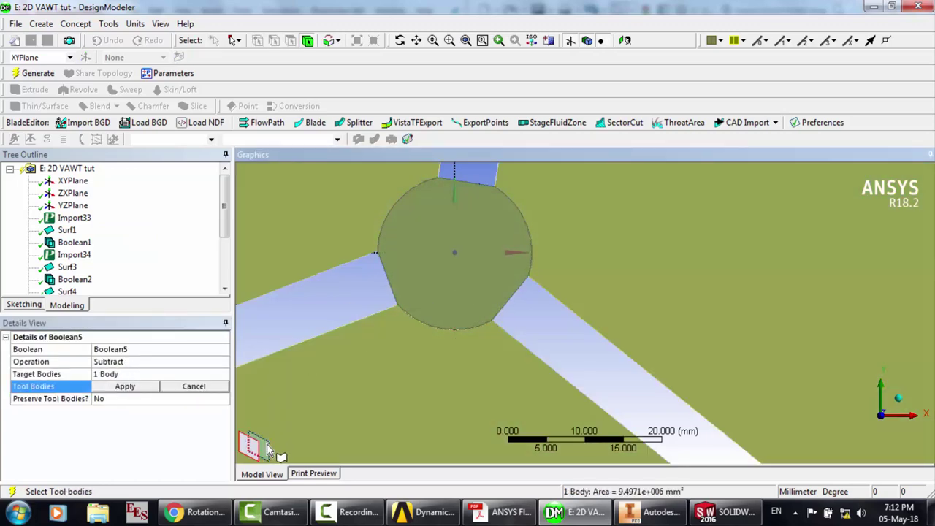
left_click(125, 386)
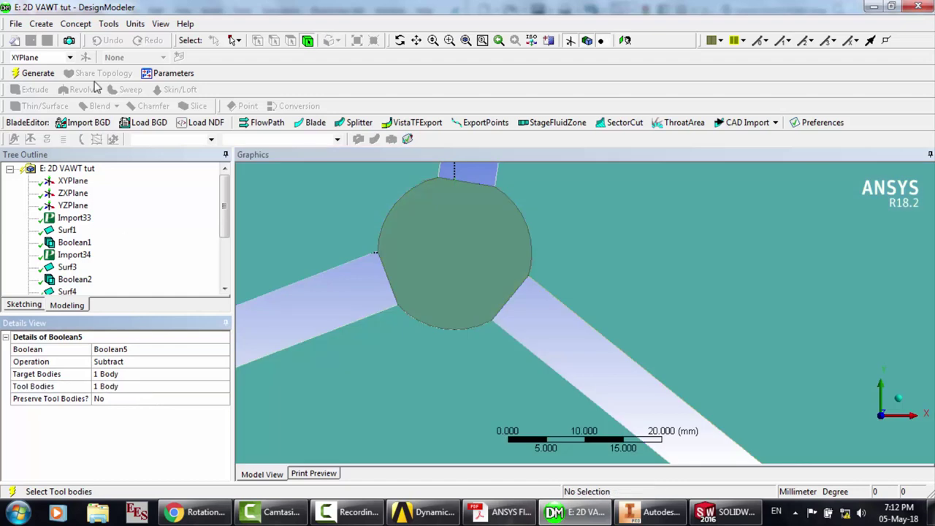
left_click(40, 76)
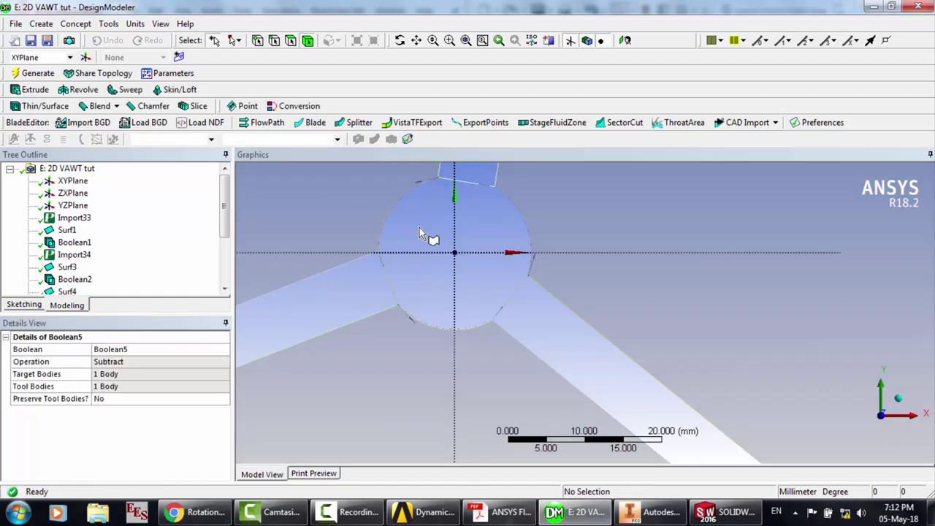
Inspect the hub, arm and blade cutouts and the complete rotor and outer rectangular domains
scroll(418, 232, "down", 3)
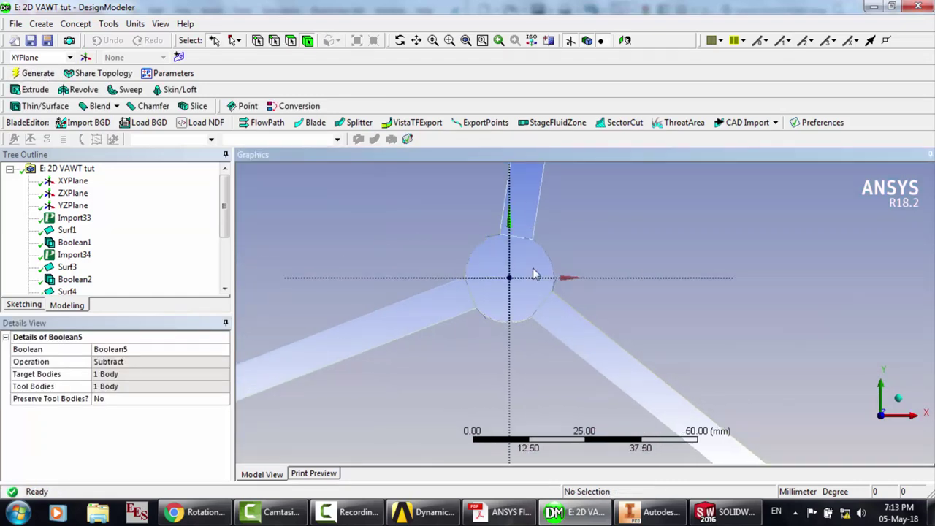
scroll(475, 296, "up", 3)
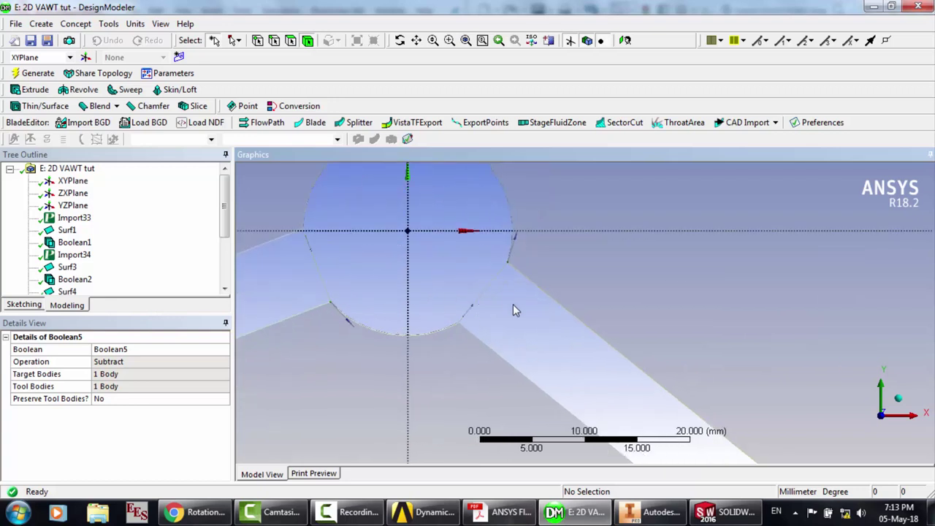
scroll(470, 286, "down", 5)
middle_click_drag(472, 292, 569, 239)
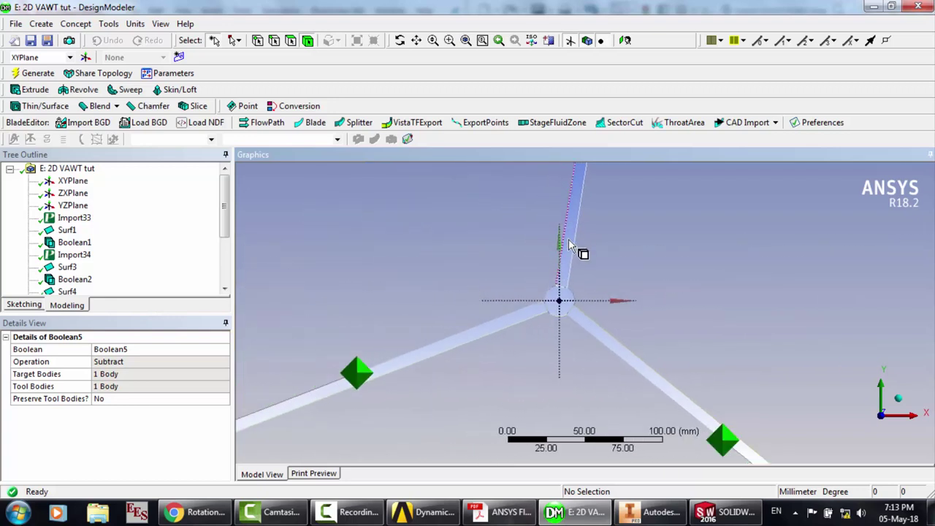
scroll(491, 327, "down", 5)
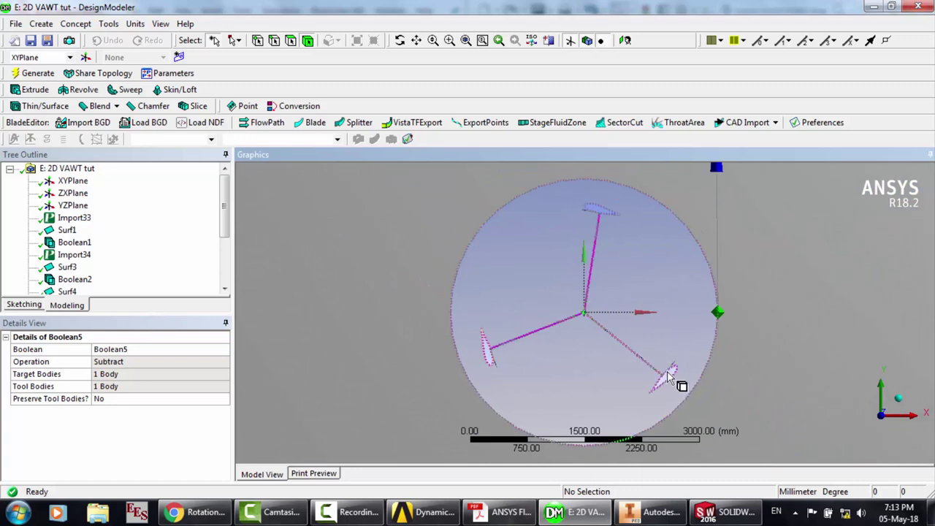
scroll(606, 232, "down", 3)
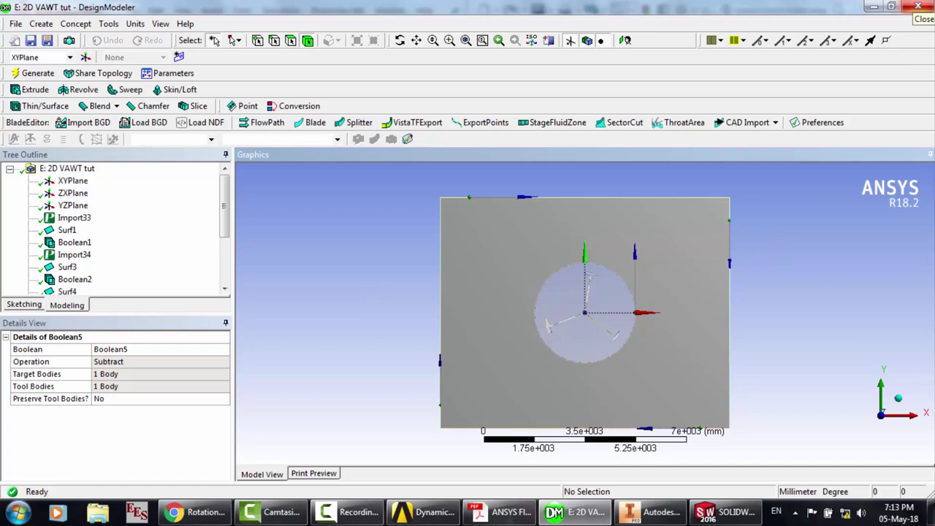
Close DesignModeler, switch to Workbench and open the Mesh cell of the 2D VAWT tut Fluent system
left_click(918, 7)
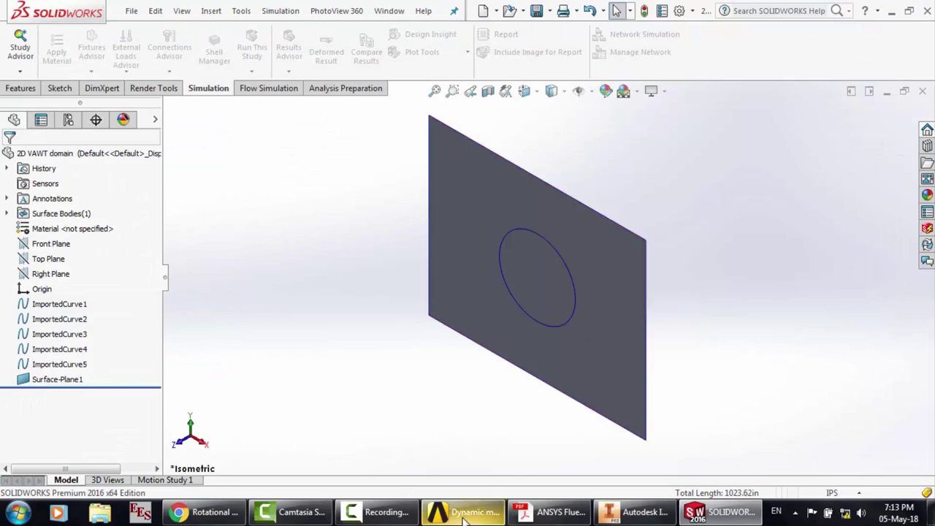
left_click(463, 515)
double_click(590, 164)
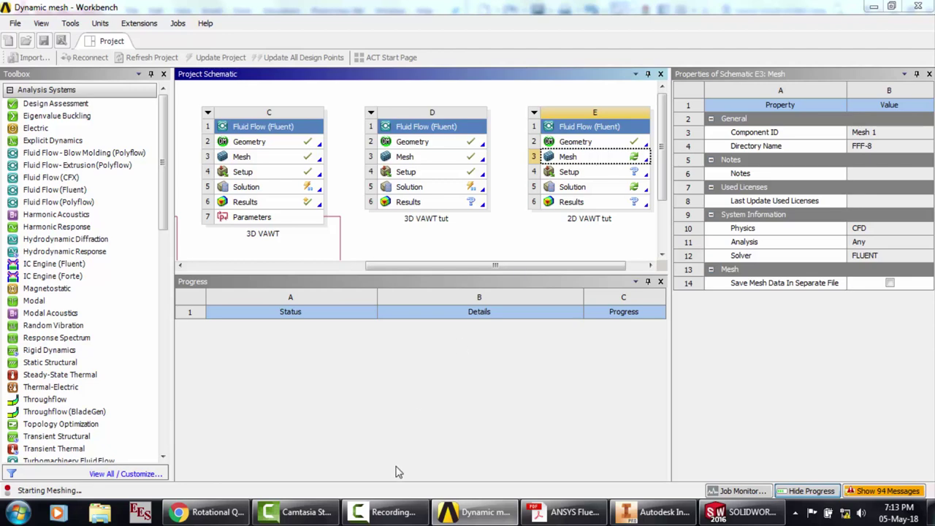
left_click(393, 512)
left_click(867, 445)
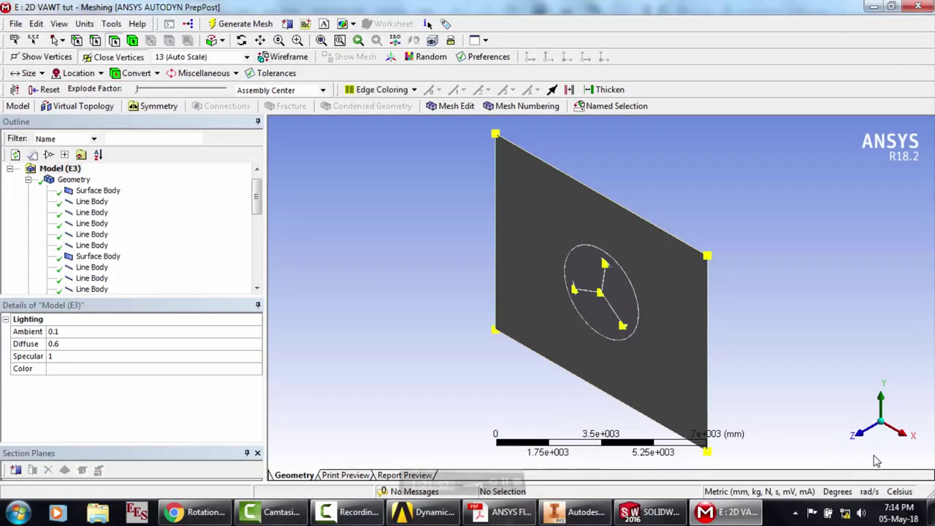
Generate the mesh of the 2D VAWT domain with the default settings and examine it around the upper blade
left_click(28, 179)
left_click(863, 439)
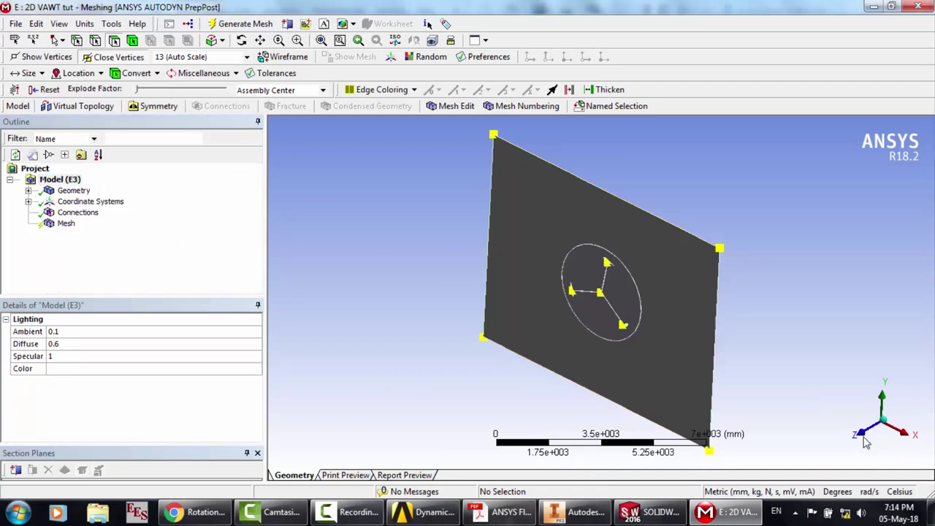
scroll(398, 286, "up", 3)
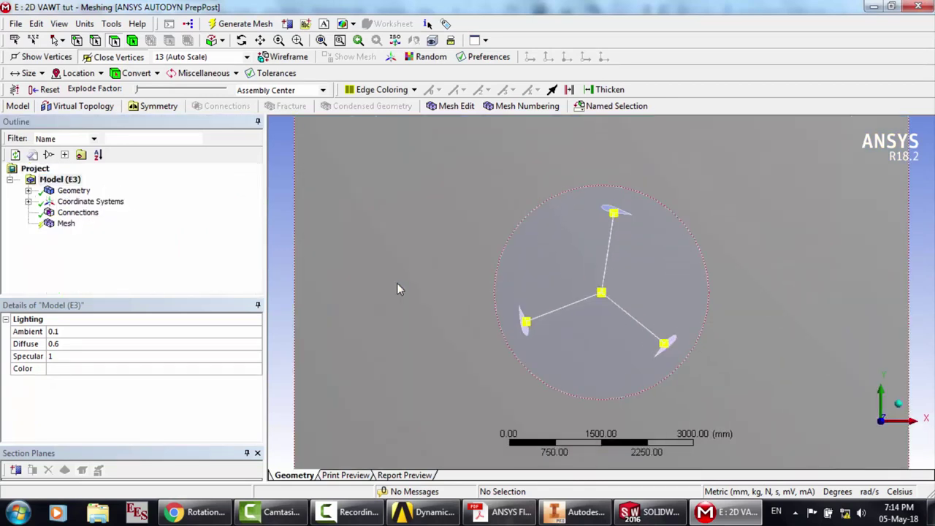
left_click(65, 225)
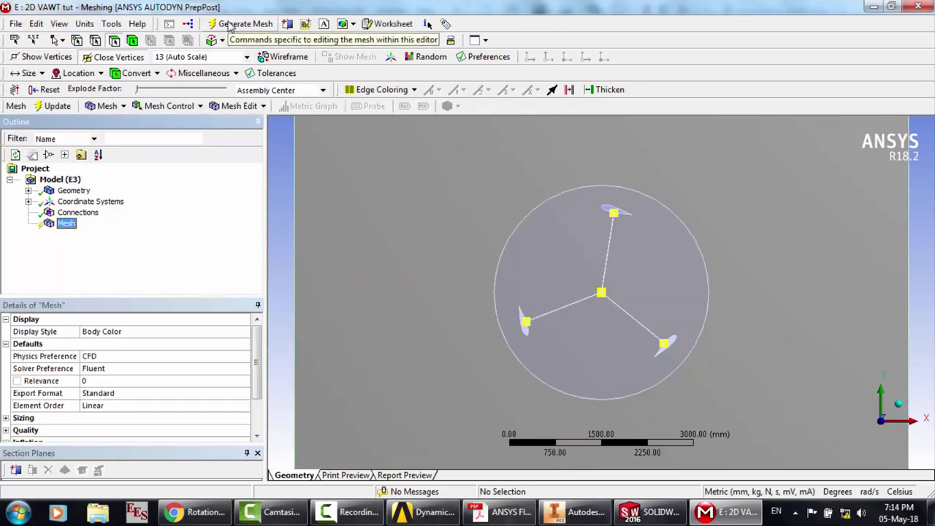
left_click(229, 25)
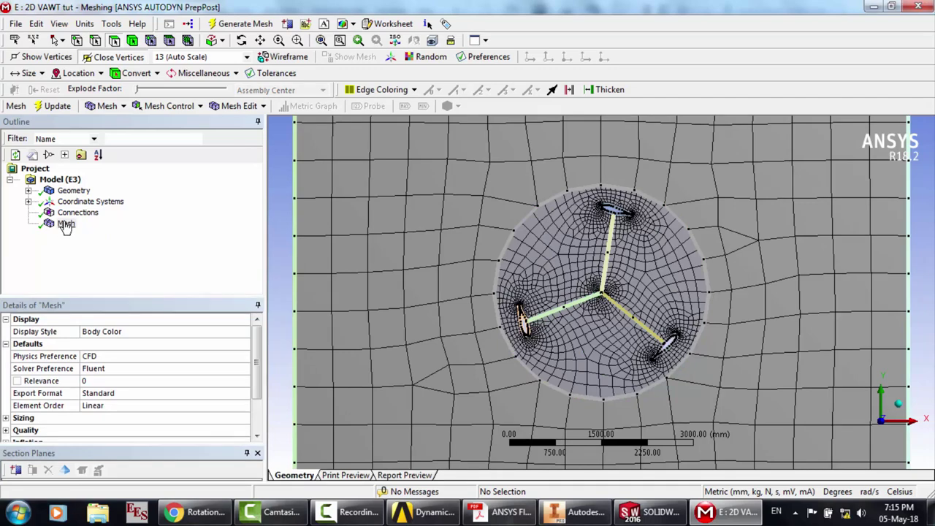
left_click(297, 40)
left_click_drag(550, 213, 664, 229)
left_click_drag(417, 177, 643, 273)
scroll(480, 255, "down", 10)
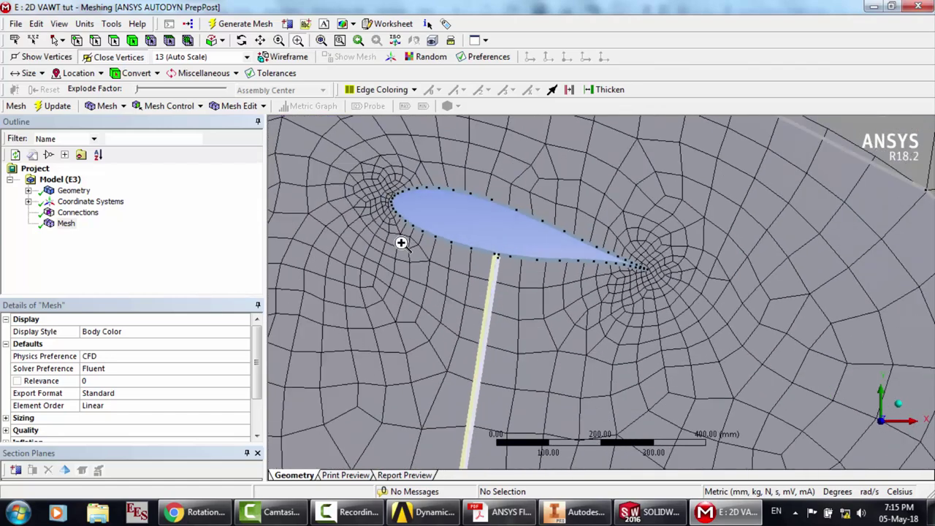
Add a face sizing to the outer rectangular domain with an element size of 50 mm
left_click(64, 224)
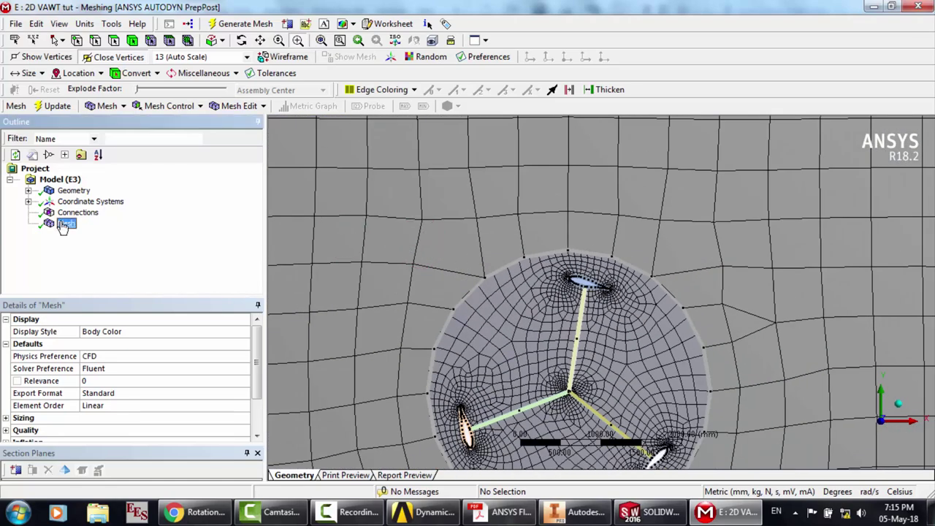
right_click(76, 229)
mouse_move(132, 229)
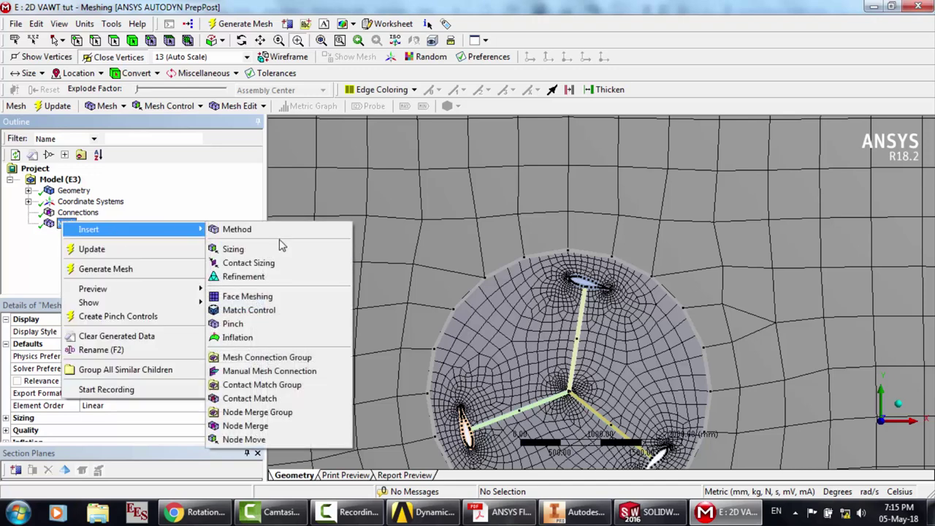
left_click(277, 253)
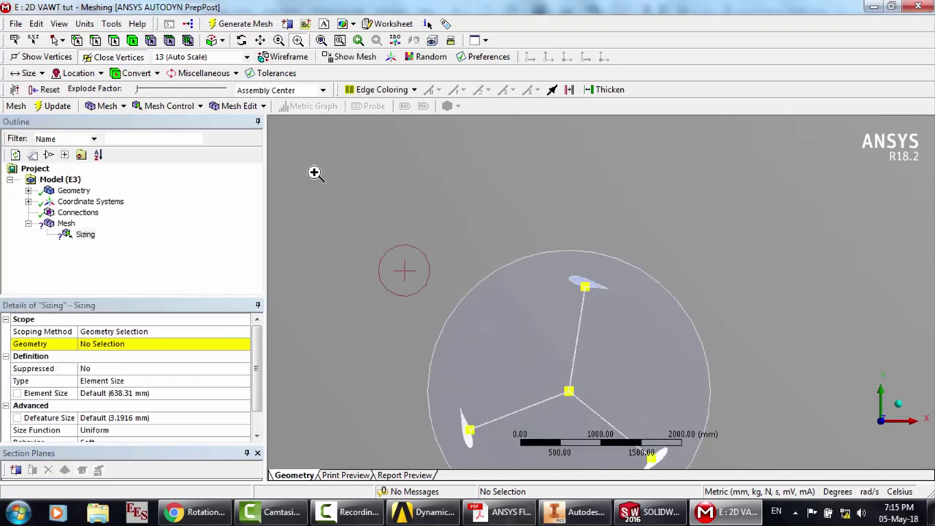
left_click(394, 241)
left_click(87, 351)
left_click(99, 344)
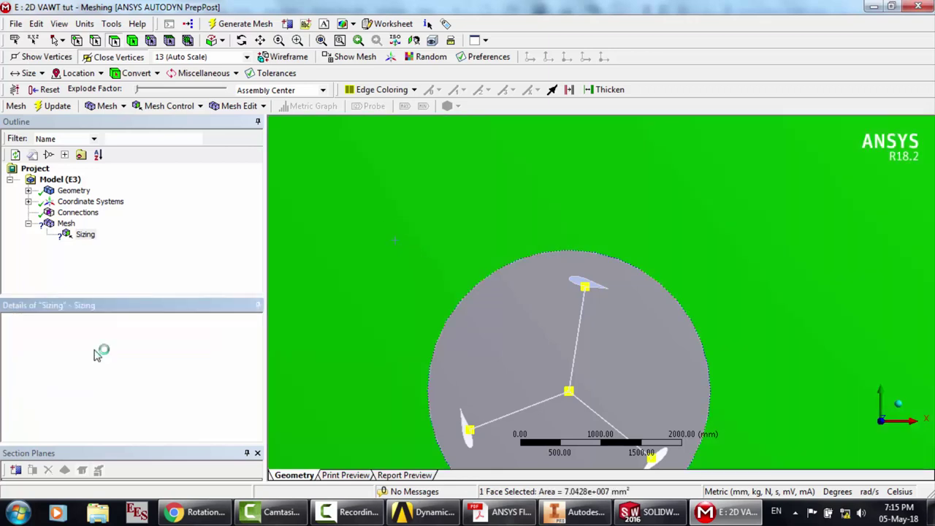
left_click(114, 392)
type("50")
key("Return")
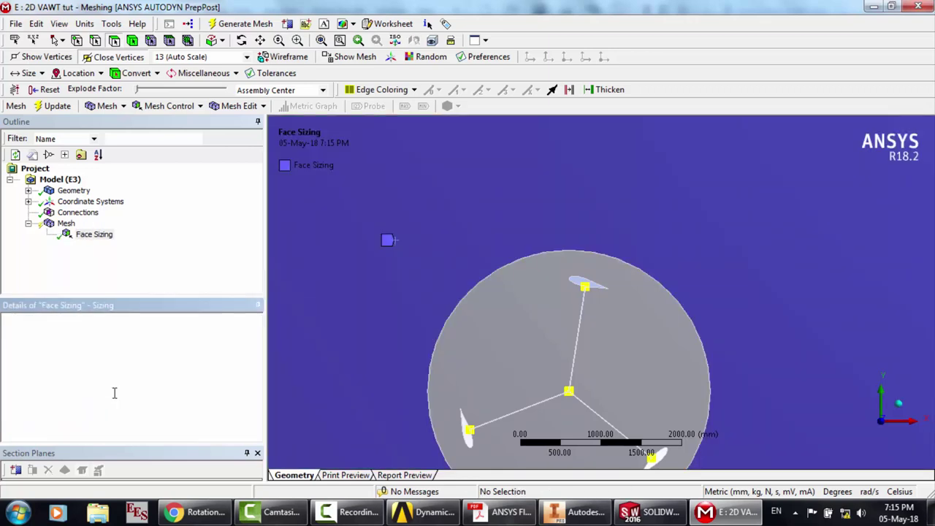
Add a second face sizing to the circular rotor domain with an element size of 15 mm
right_click(67, 225)
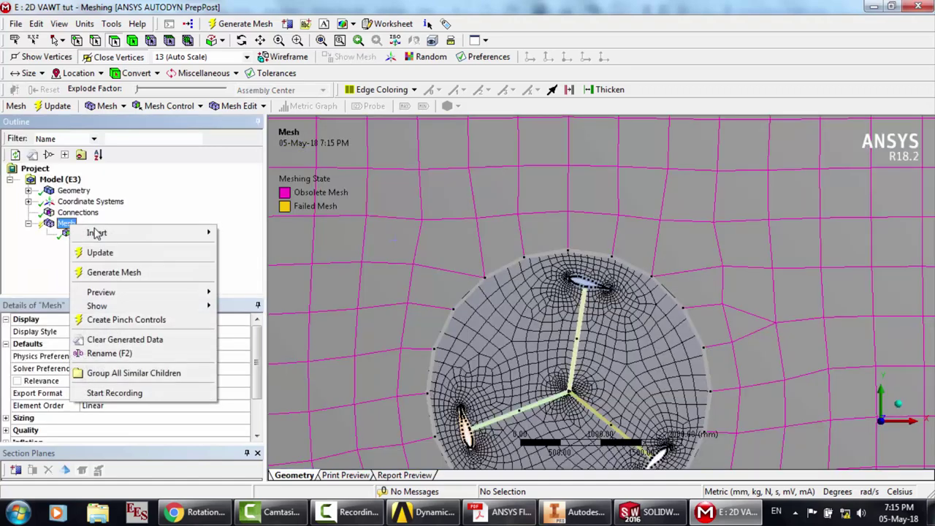
mouse_move(146, 232)
left_click(256, 252)
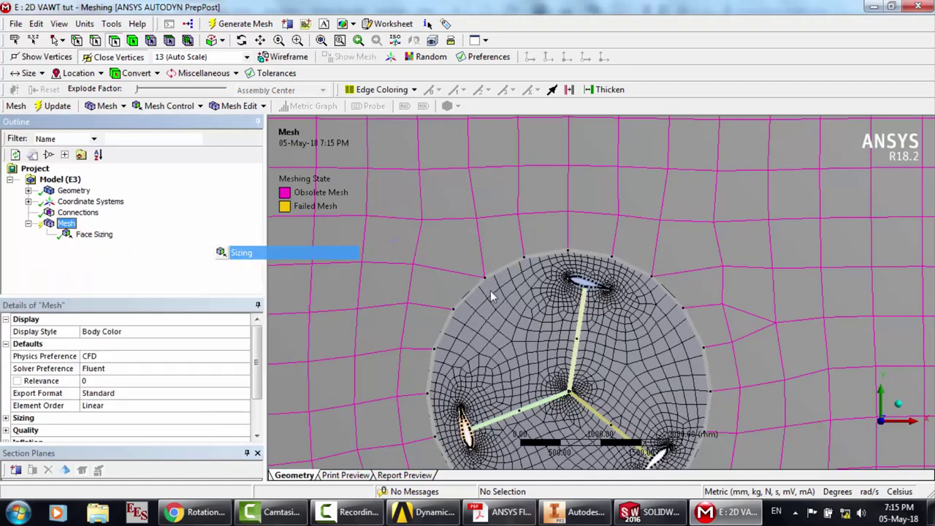
left_click(517, 316)
left_click(120, 344)
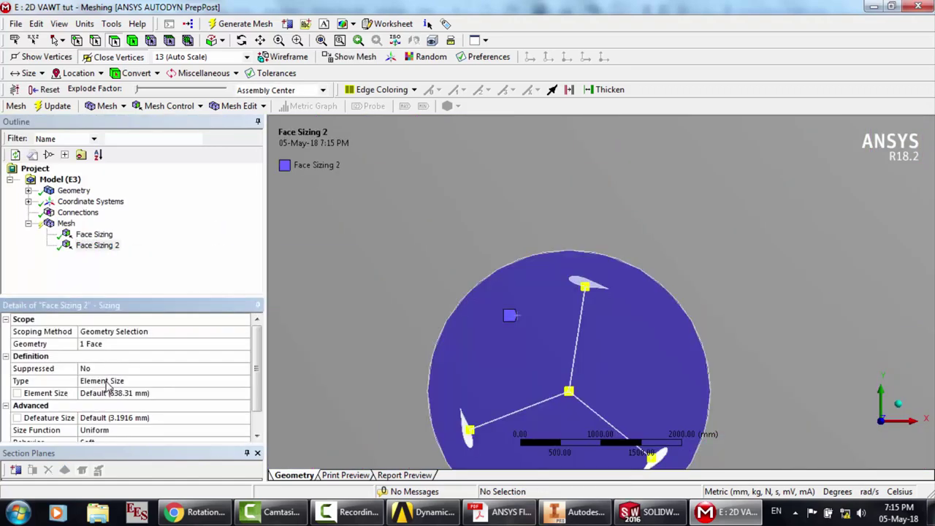
left_click(106, 394)
key("Return")
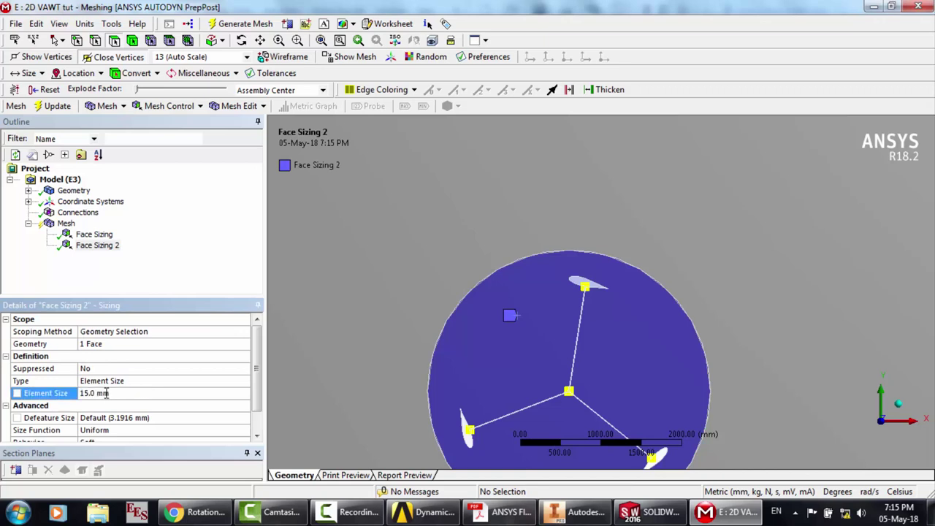
Regenerate the mesh with both face sizings and display it
left_click(224, 25)
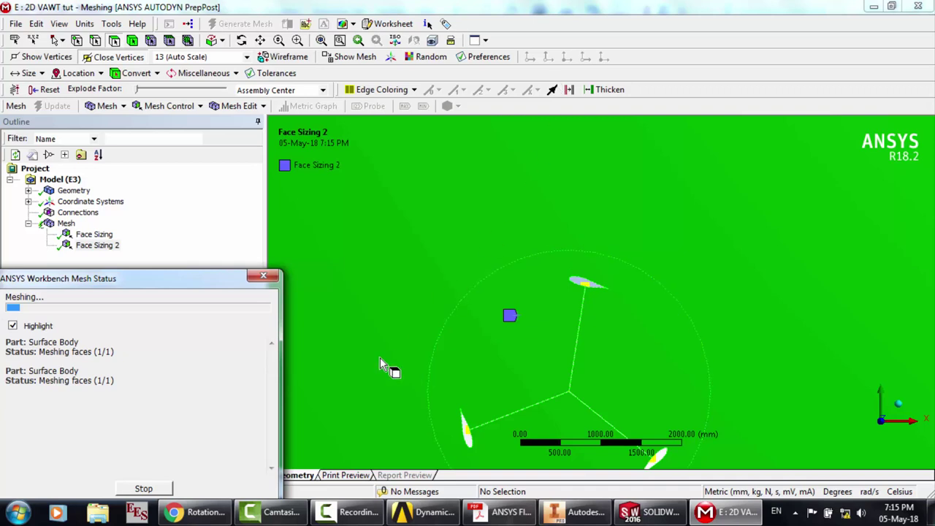
left_click(353, 511)
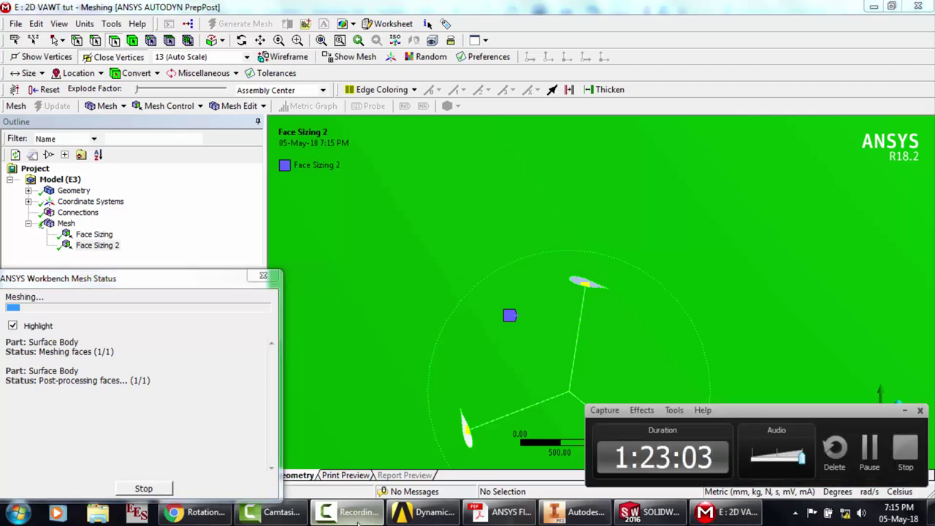
left_click(869, 446)
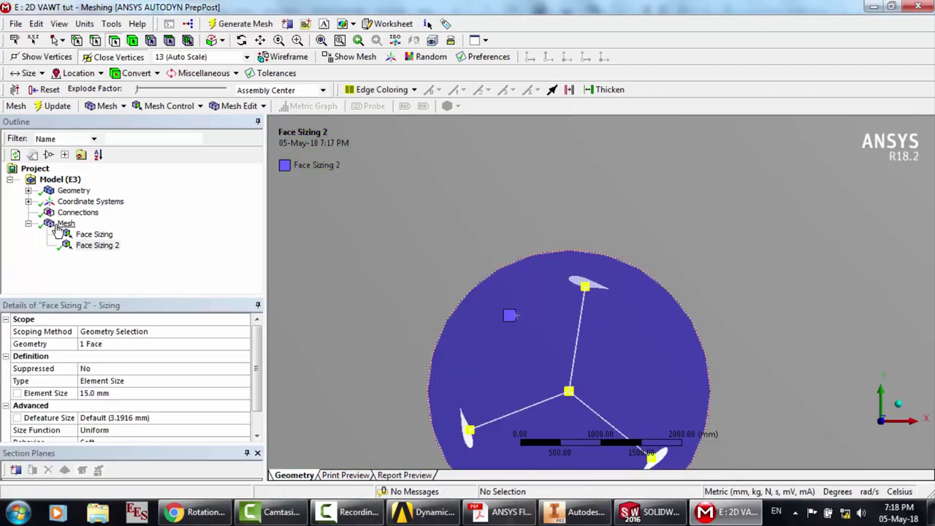
left_click(64, 223)
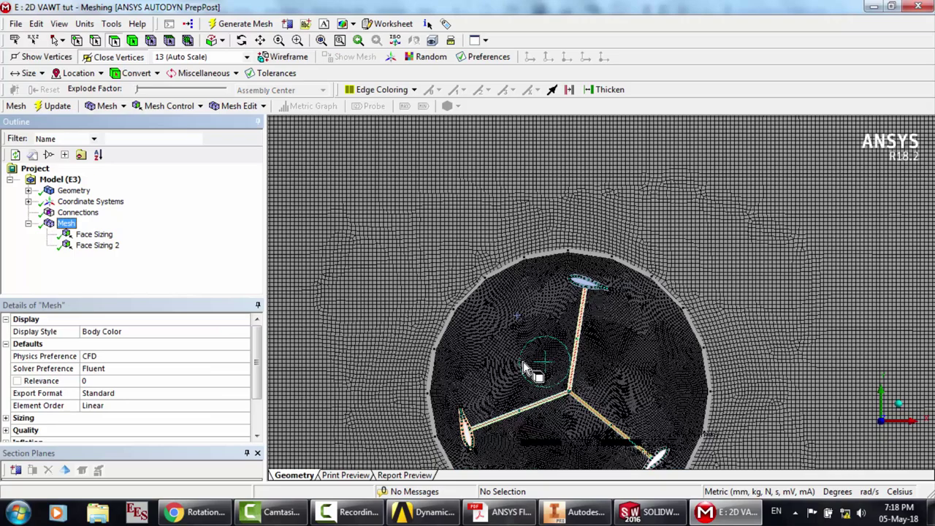
Examine the refined mesh around the upper and lower-left blades and across the boundary between the rotor and outer domains
left_click(564, 249)
scroll(563, 249, "up", 5)
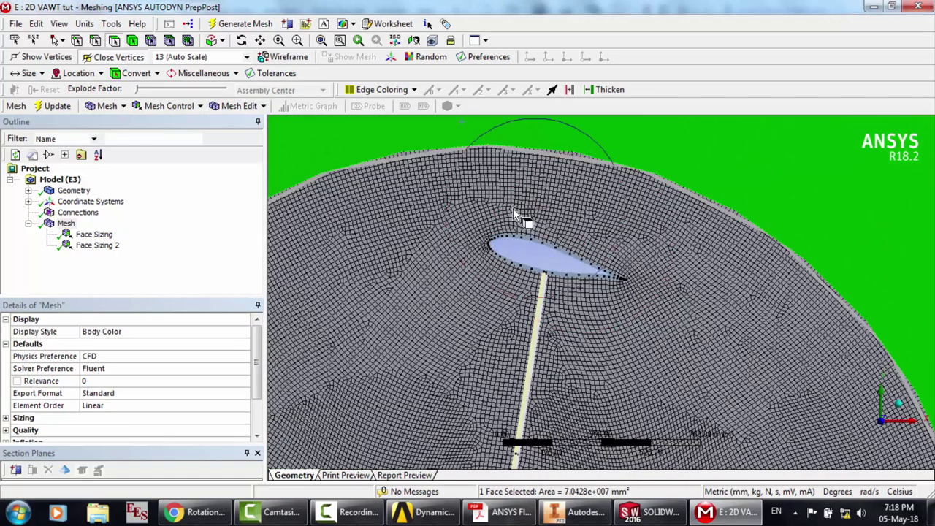
scroll(515, 214, "up", 3)
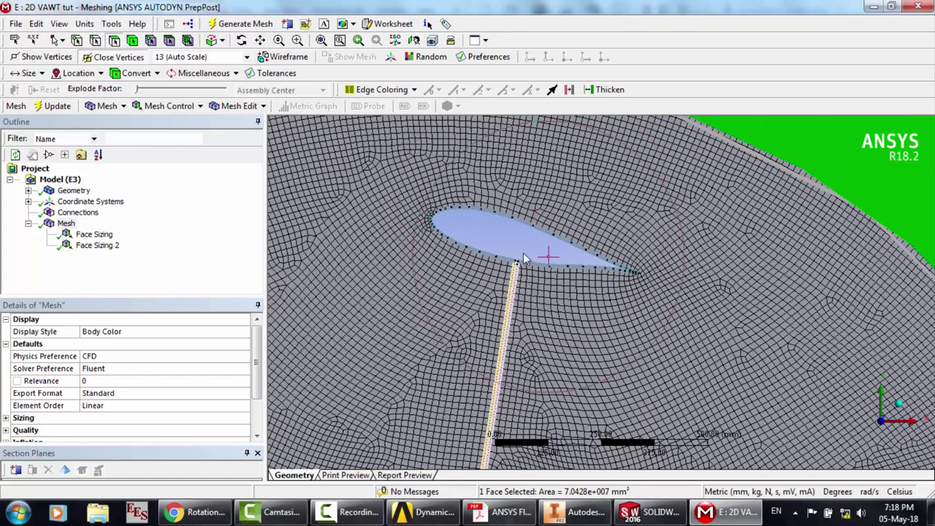
scroll(540, 256, "up", 2)
scroll(480, 211, "up", 2)
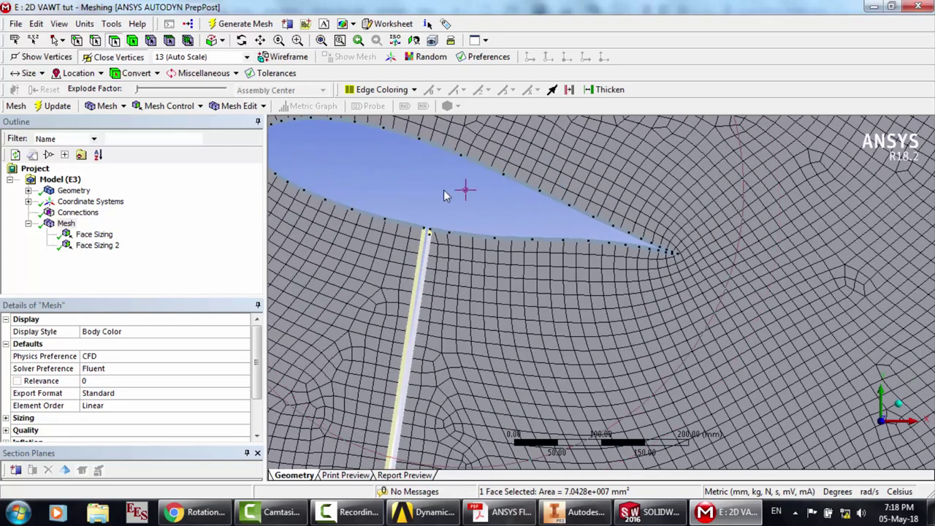
scroll(517, 206, "down", 1)
middle_click_drag(517, 206, 340, 175)
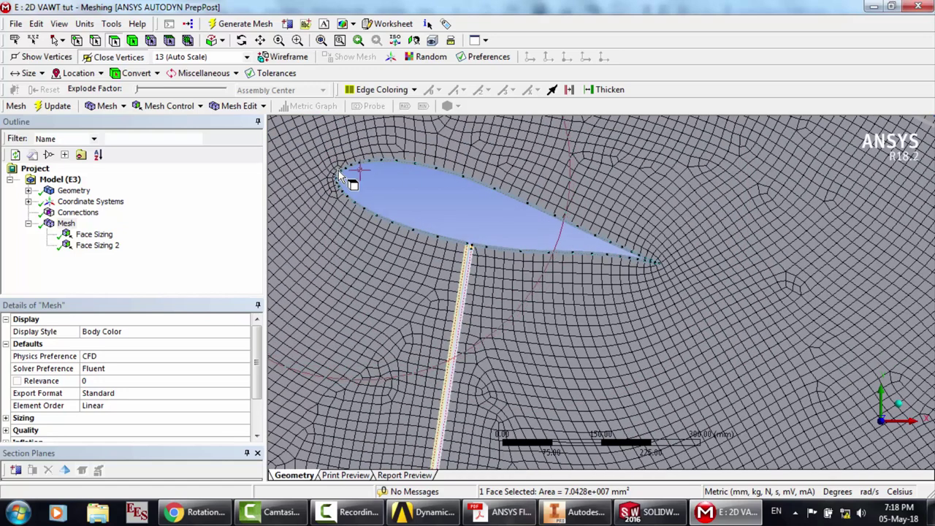
left_click(553, 236)
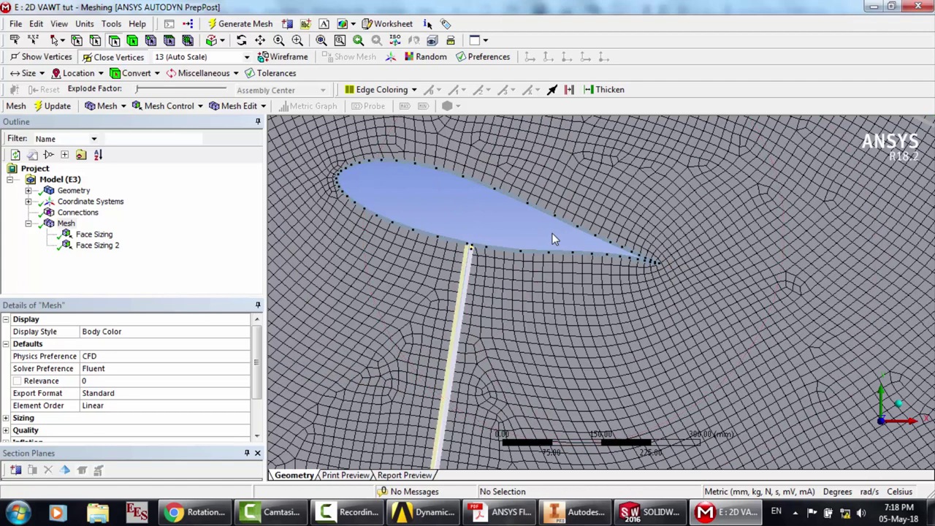
scroll(553, 235, "up", 3)
mouse_move(668, 210)
middle_mouse_down()
mouse_move(672, 201)
mouse_move(599, 172)
mouse_move(720, 219)
mouse_move(673, 213)
mouse_move(672, 232)
mouse_move(497, 226)
mouse_move(516, 214)
mouse_move(712, 222)
mouse_move(637, 218)
mouse_move(666, 191)
mouse_move(626, 186)
mouse_move(605, 203)
mouse_move(615, 244)
mouse_move(599, 217)
mouse_move(636, 208)
mouse_move(628, 227)
middle_mouse_up()
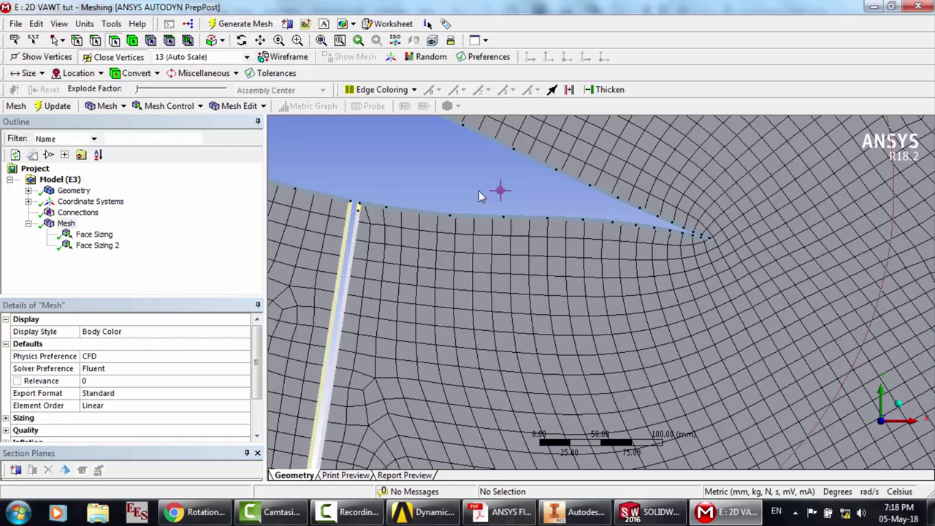
scroll(479, 191, "down", 5)
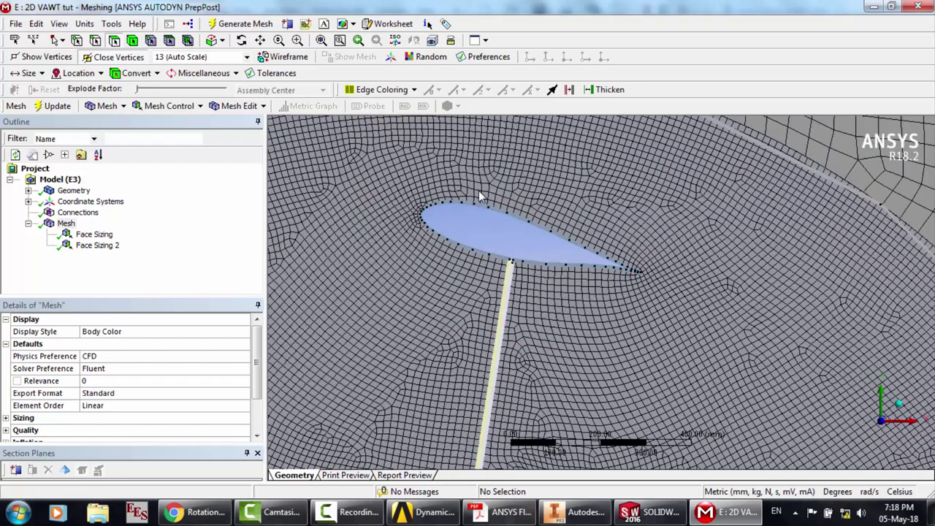
scroll(480, 196, "down", 2)
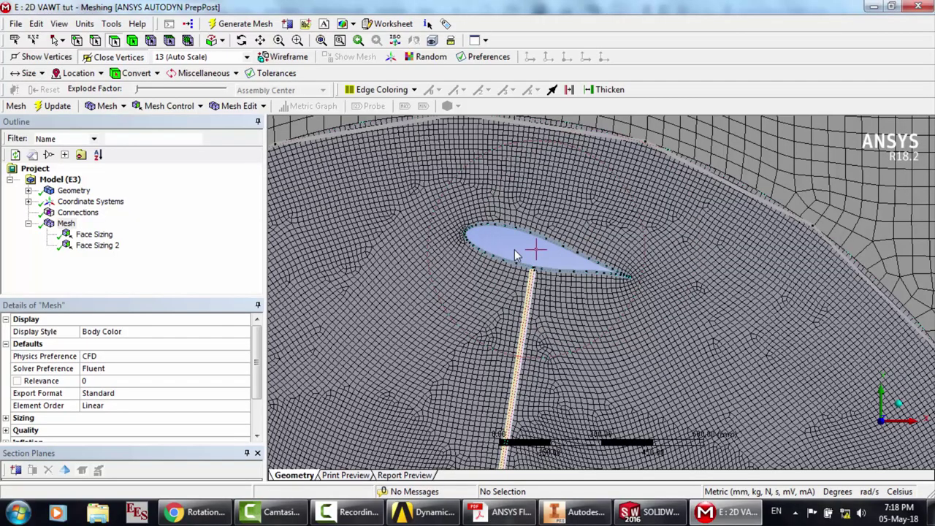
scroll(514, 249, "down", 1)
scroll(514, 250, "up", 3)
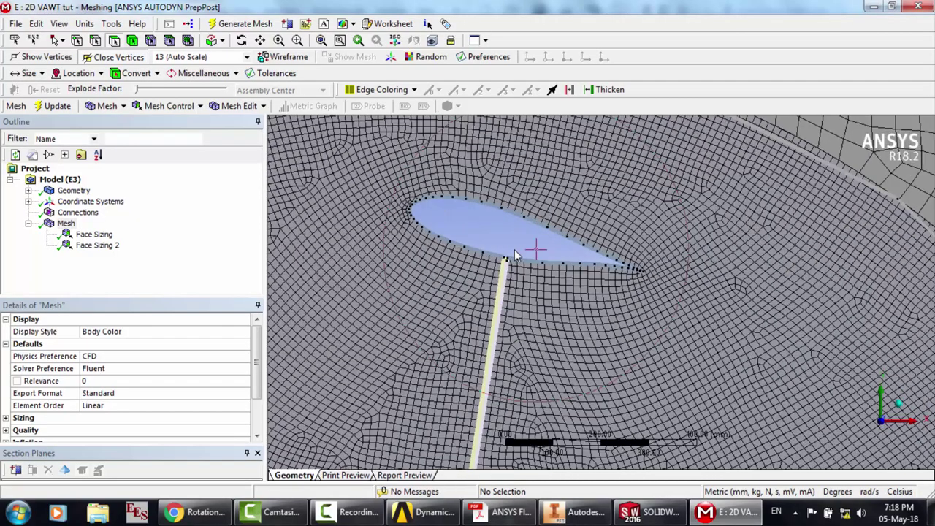
scroll(515, 254, "down", 8)
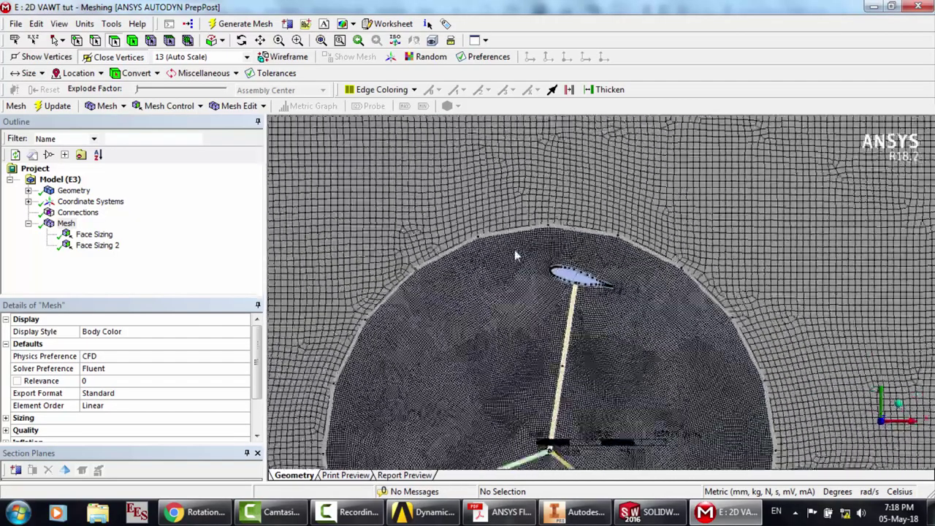
scroll(515, 250, "down", 1)
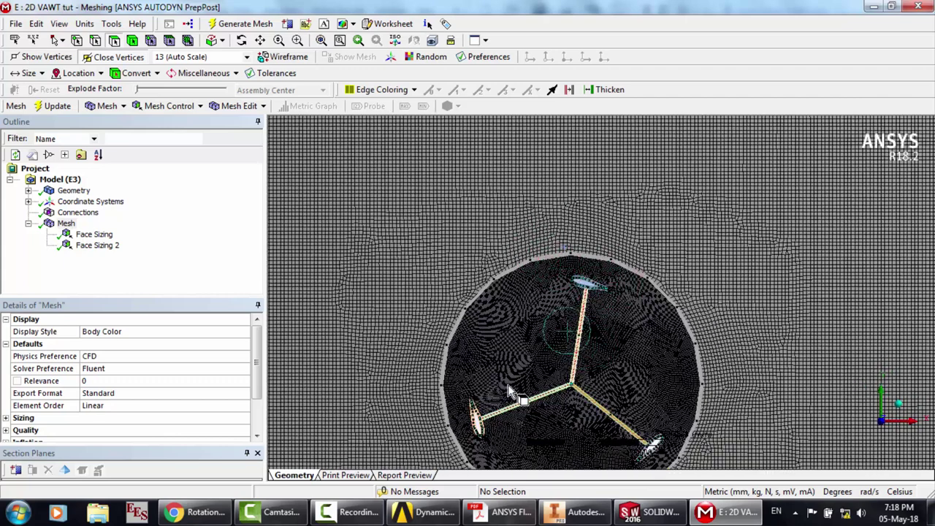
left_click(297, 40)
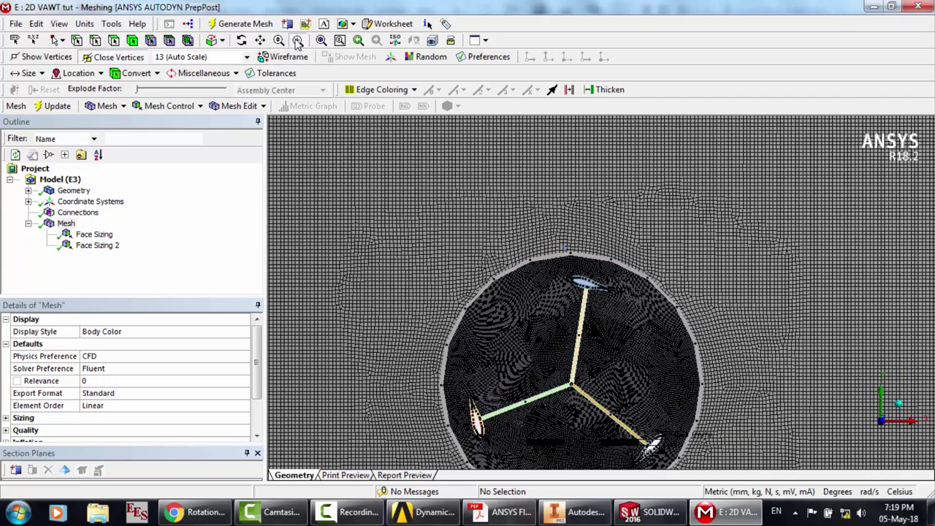
left_click_drag(447, 387, 498, 428)
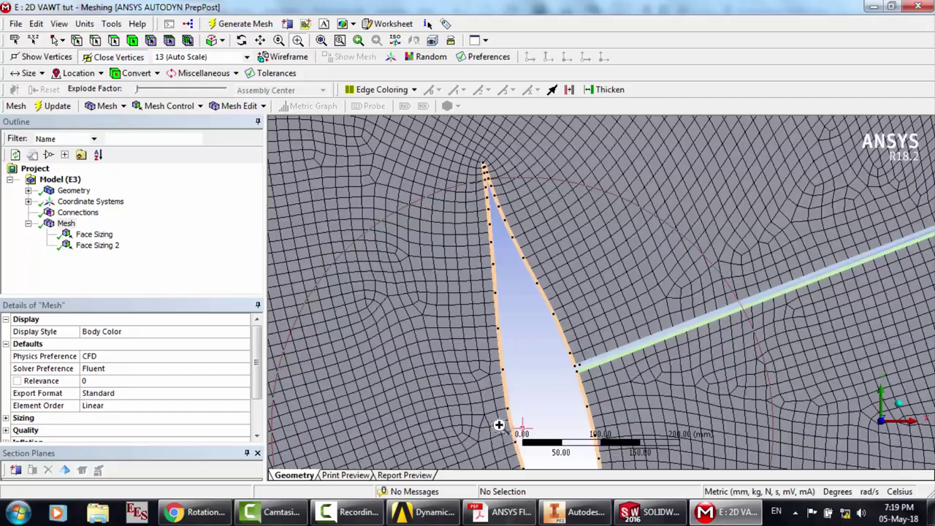
scroll(475, 200, "down", 3)
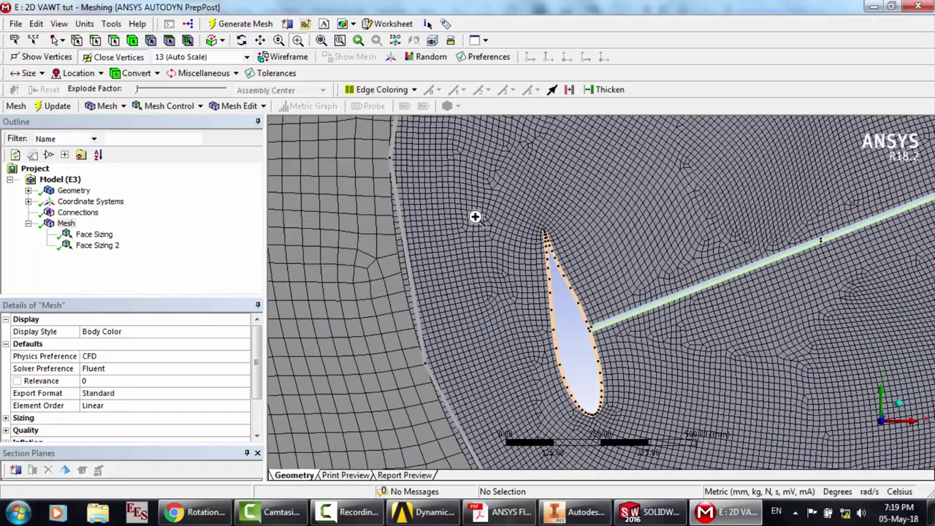
Isolate the outer rectangular domain by selecting its face and hiding all other bodies
scroll(475, 216, "down", 5)
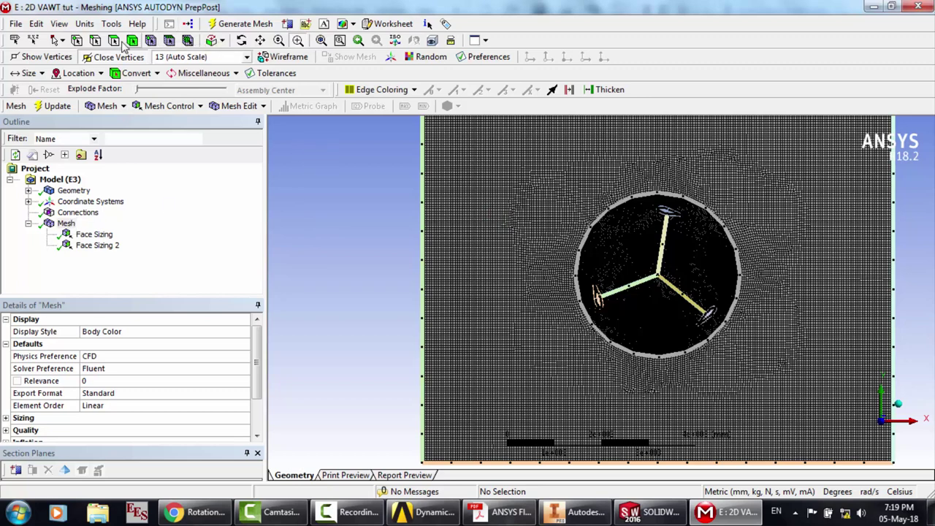
left_click(515, 244)
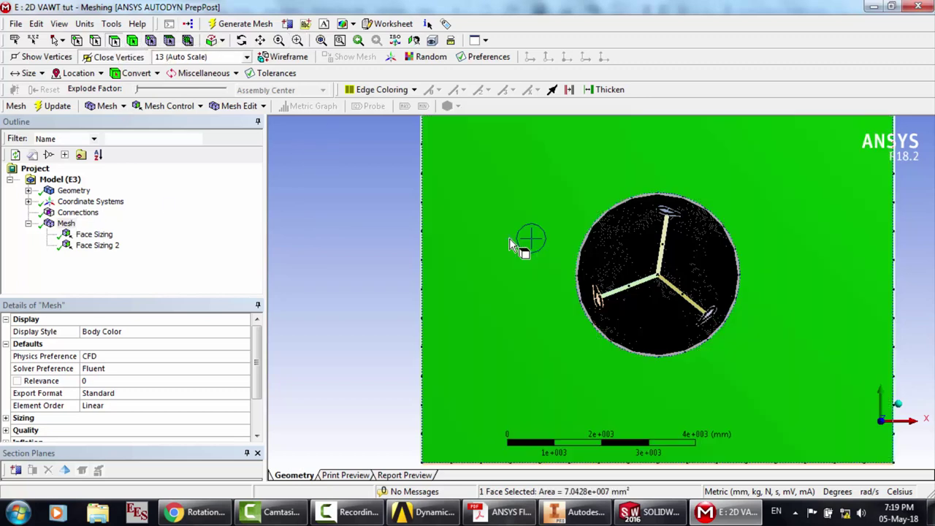
right_click(509, 239)
left_click(546, 219)
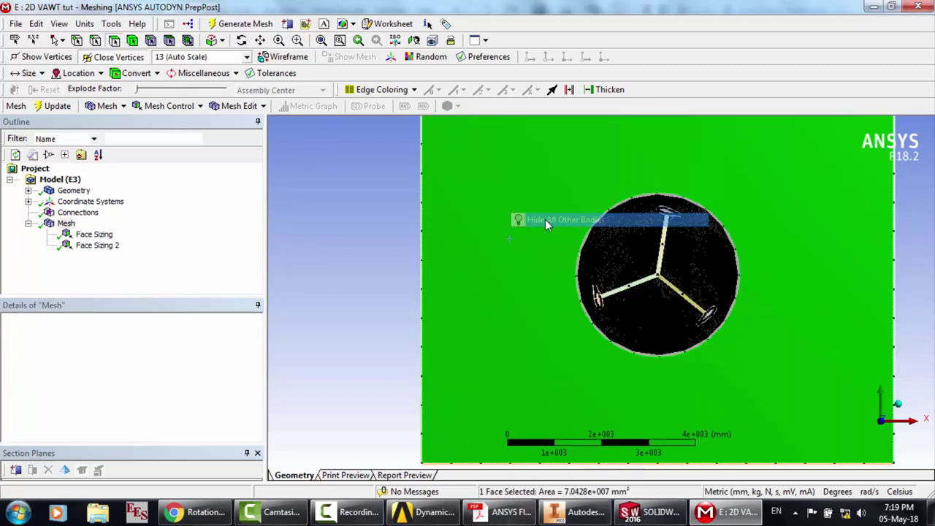
Create a named selection called "Outer domain" from the face of the outer rectangular domain
right_click(516, 236)
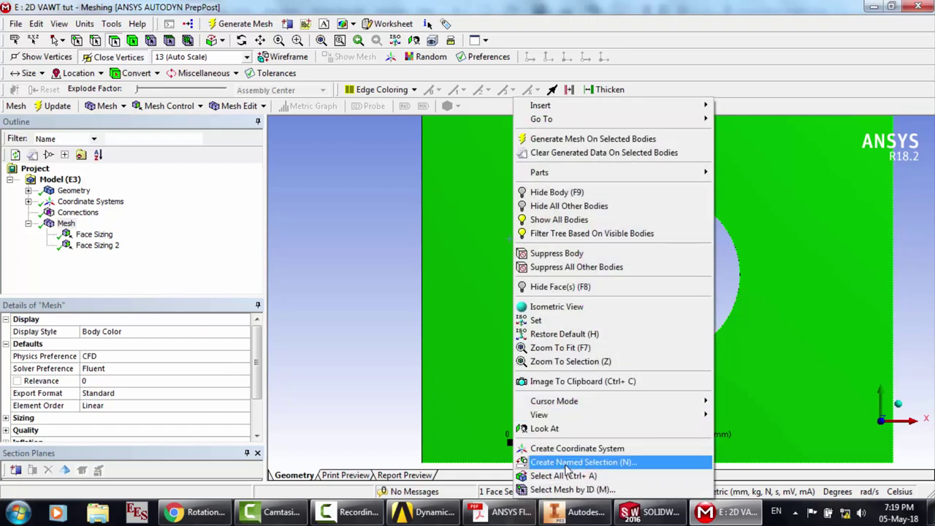
left_click(563, 459)
type("O")
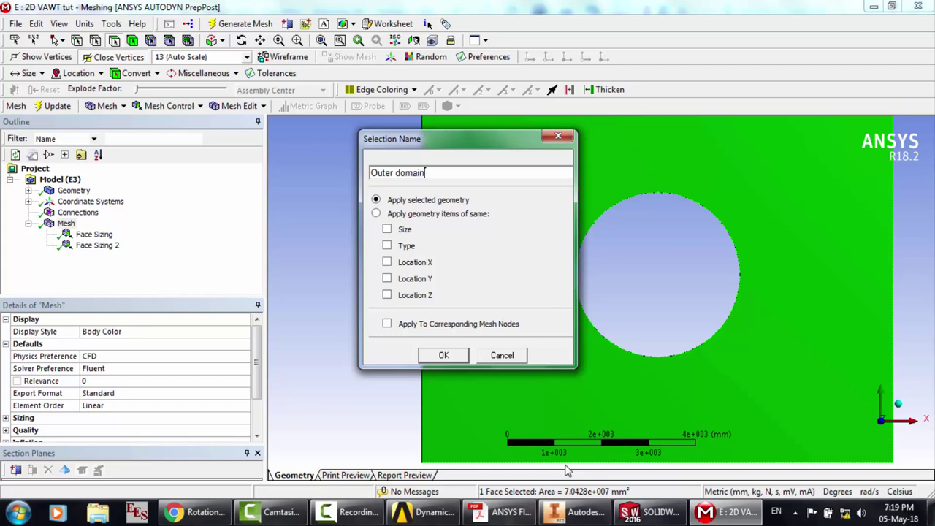
type("uter domain")
key("Return")
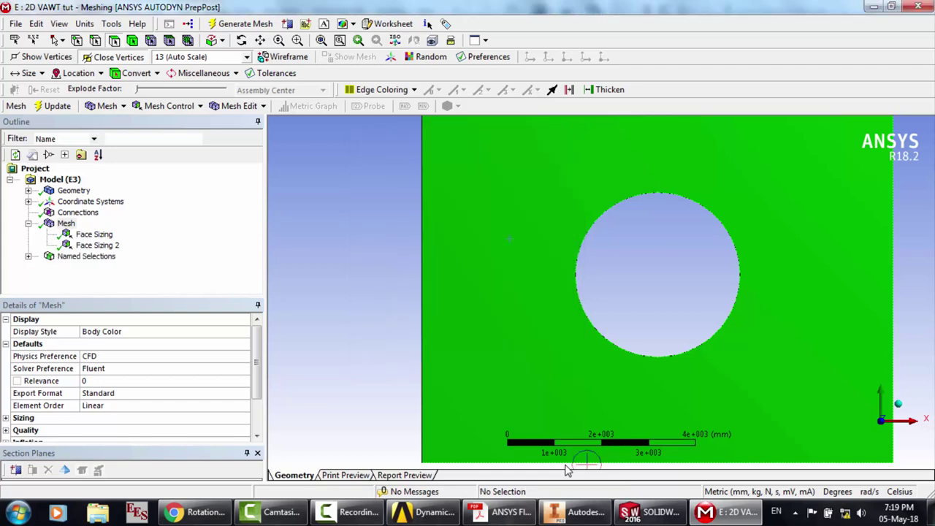
Create a named selection called "Inlet" on the left vertical edge of the outer domain
left_click(101, 42)
left_click(422, 270)
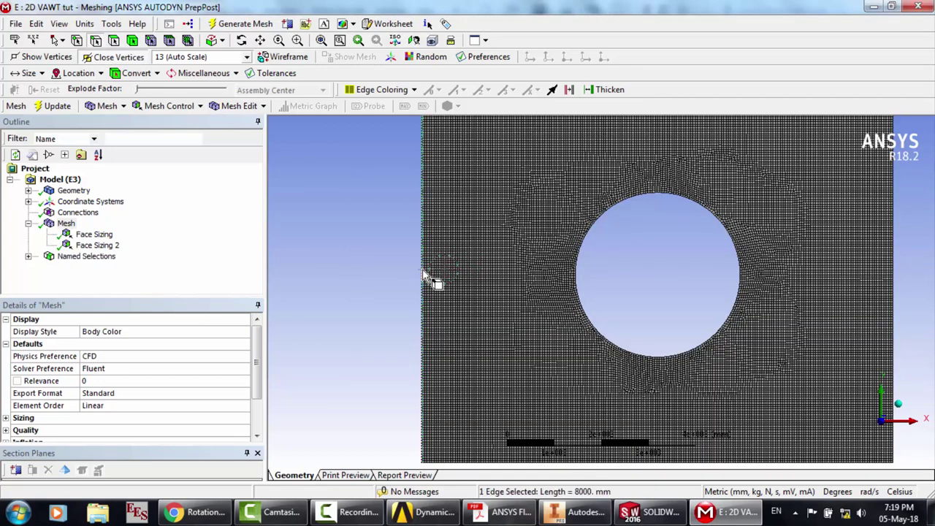
right_click(422, 270)
left_click(472, 463)
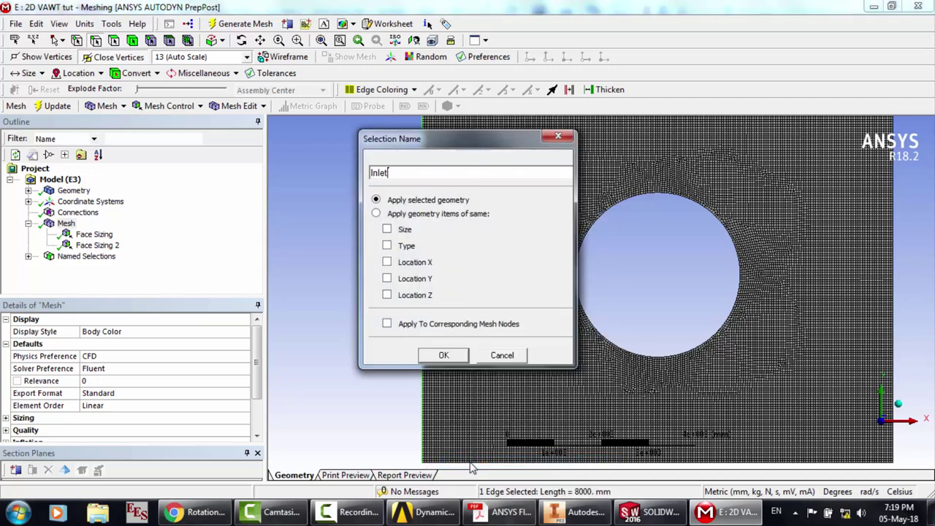
type("Inlet")
key("Return")
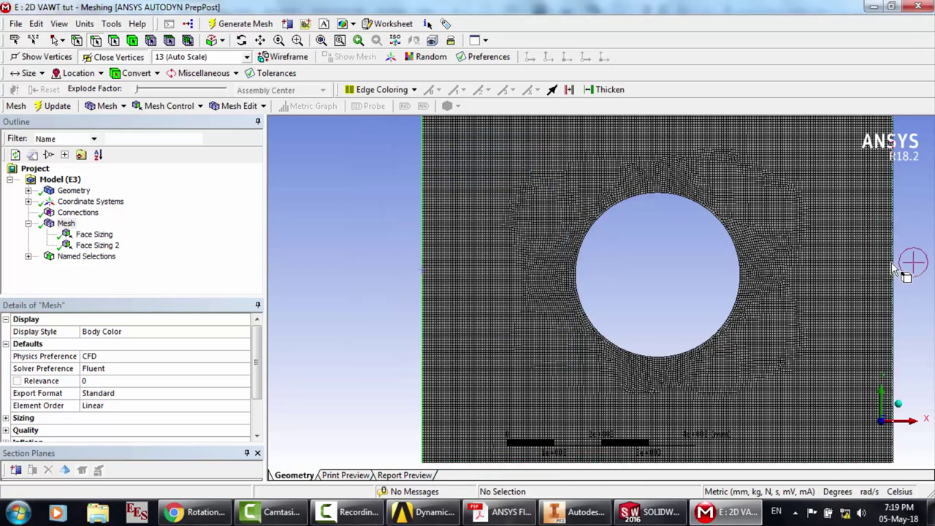
Create a named selection called "Outlet" on the right vertical edge of the outer domain
left_click(892, 263)
right_click(891, 261)
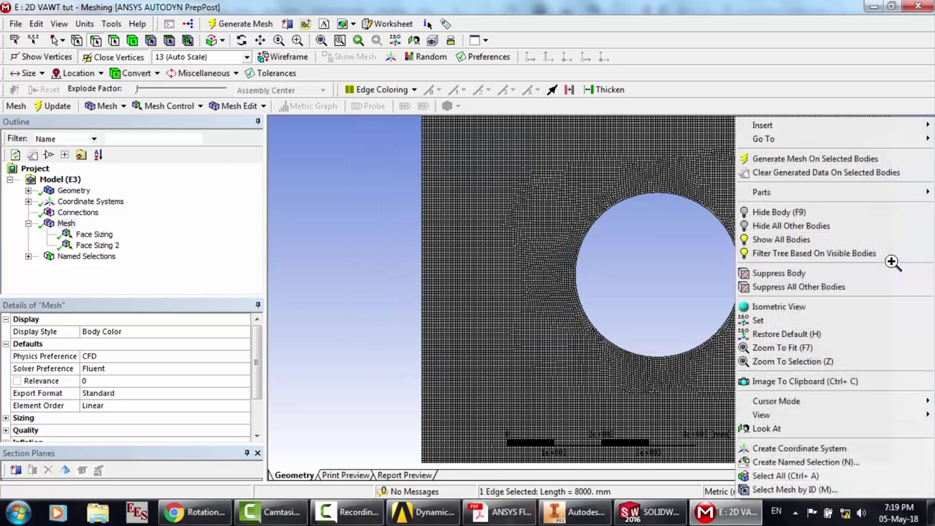
left_click(804, 463)
type("Out")
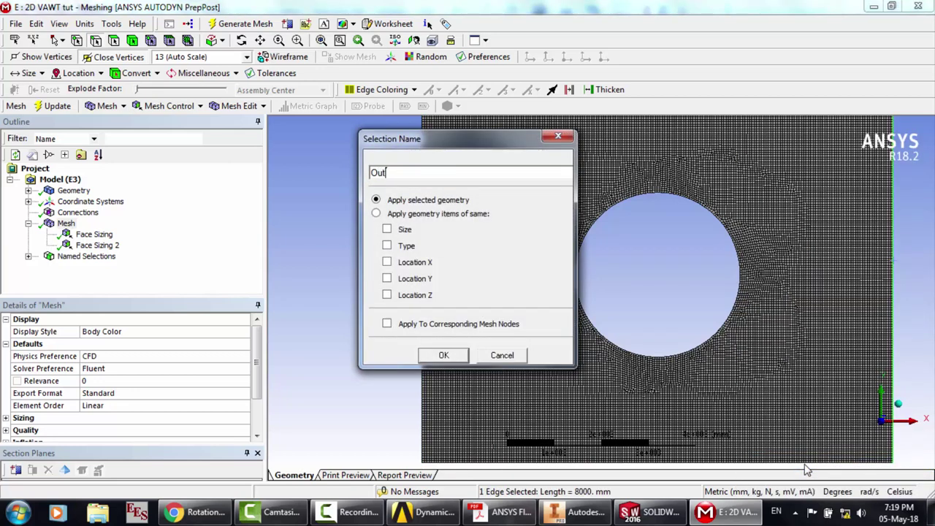
type("let")
key("Return")
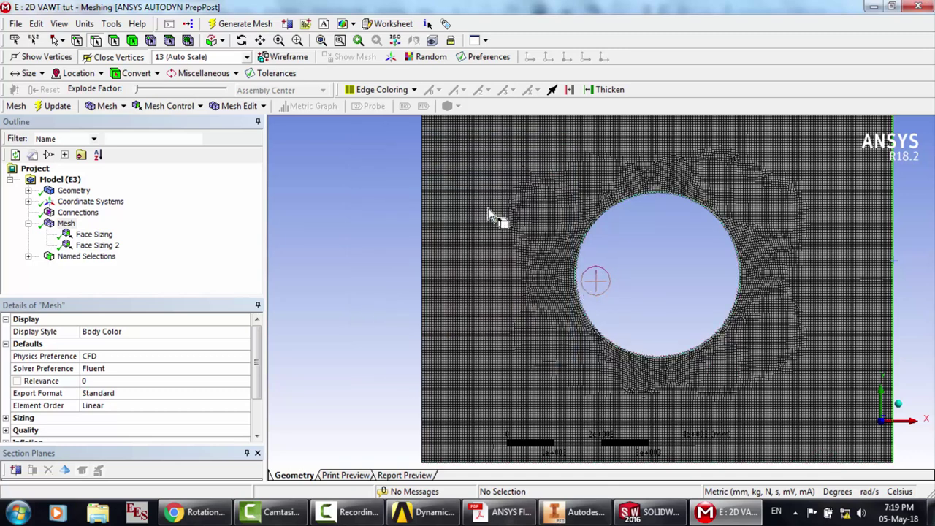
Create a named selection called "Interface1" on the circular hole edge of the outer domain, and show all bodies again
left_click(260, 40)
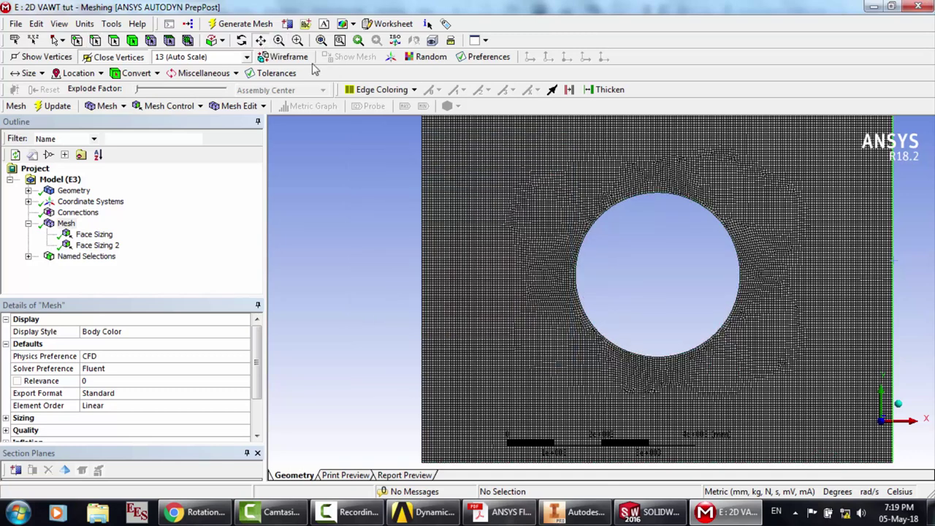
left_click_drag(555, 247, 455, 265)
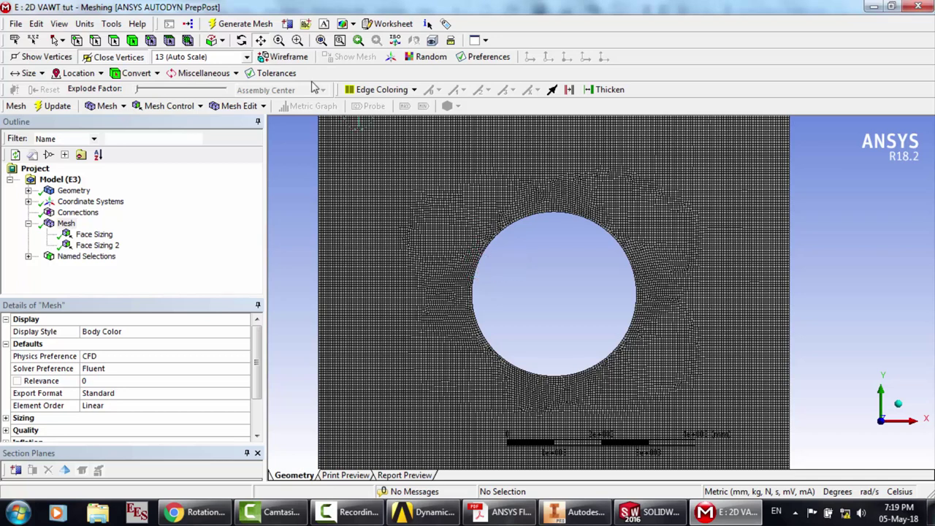
left_click(95, 40)
left_click(479, 263)
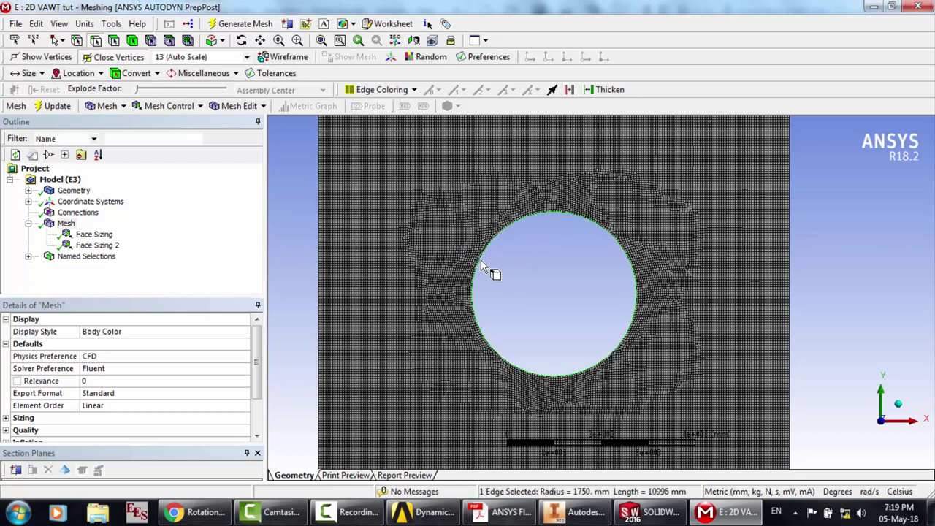
right_click(481, 259)
left_click(541, 463)
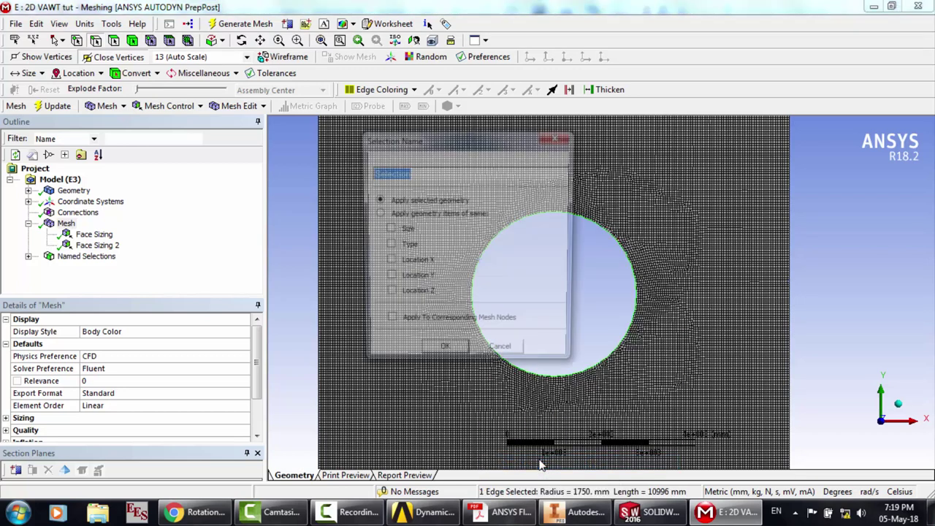
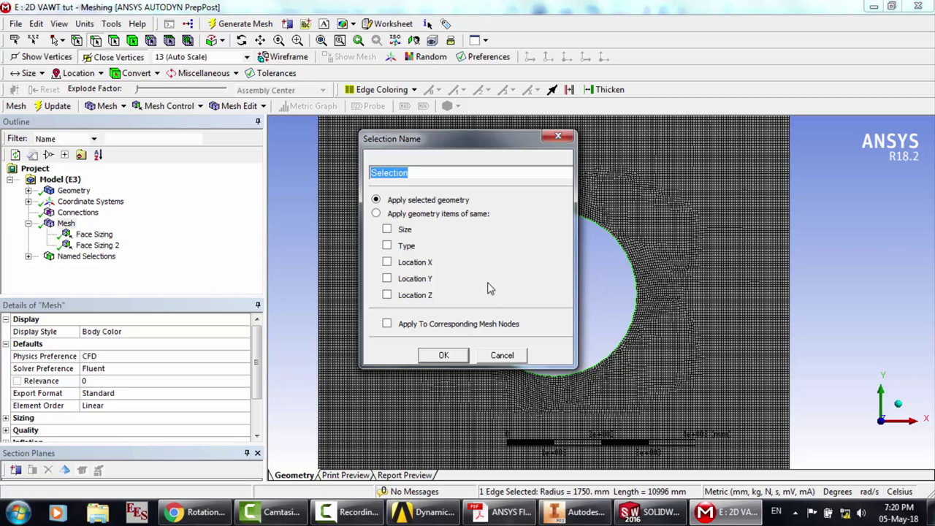
type("Interface1")
key("Return")
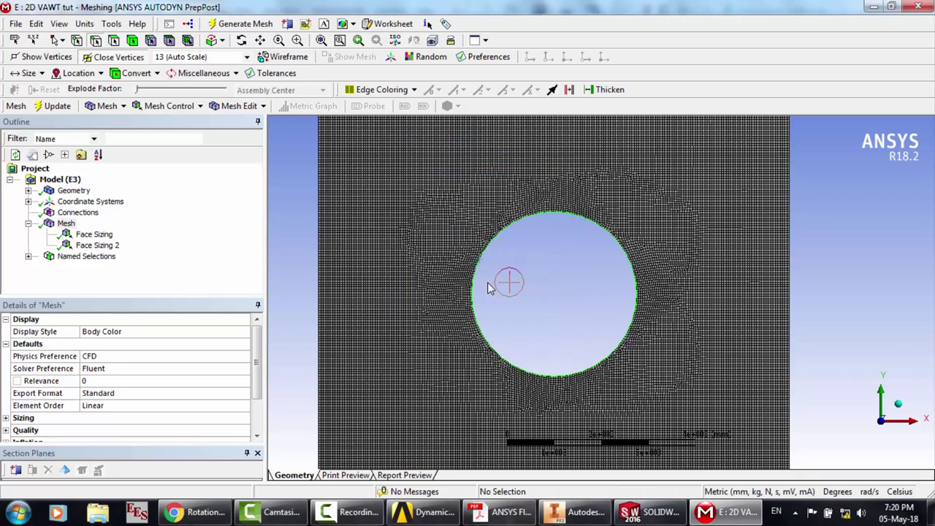
right_click(539, 276)
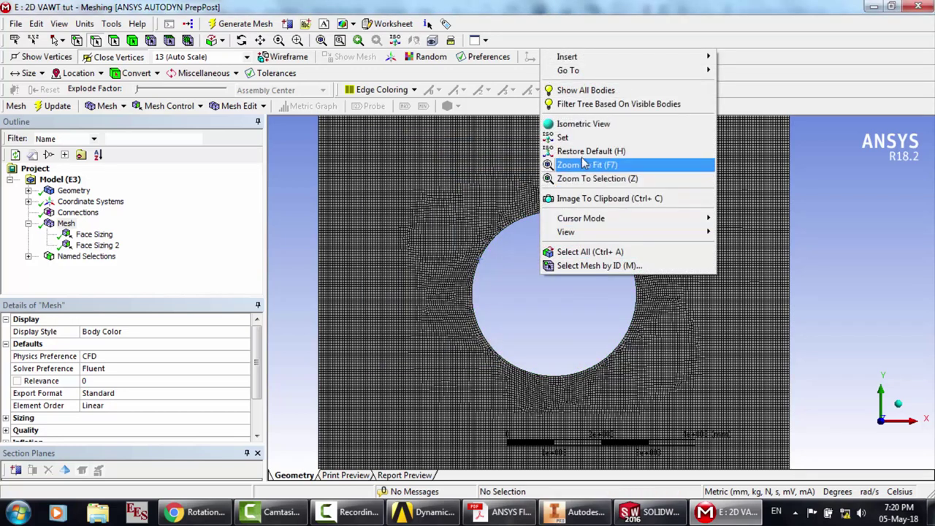
left_click(584, 91)
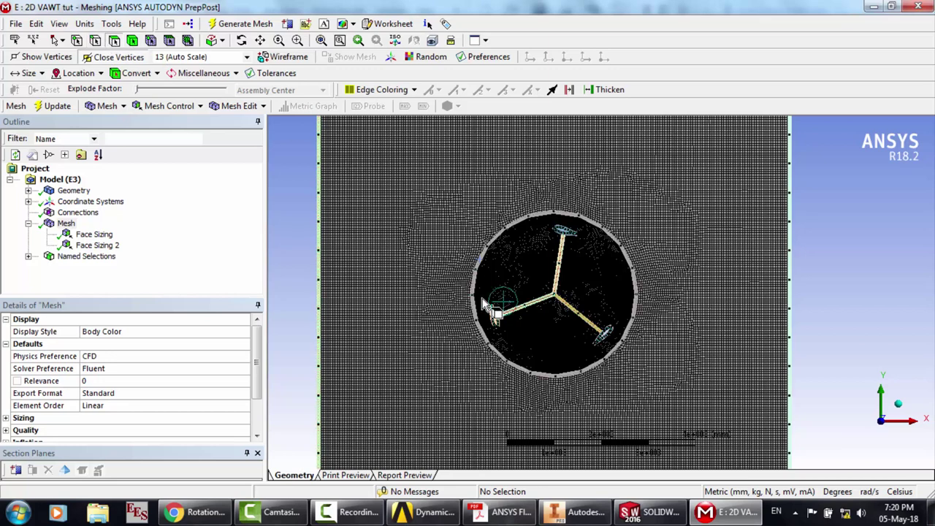
Isolate the circular rotating domain around the turbine by hiding all other bodies, and clear the face selection
left_click(497, 272)
right_click(497, 271)
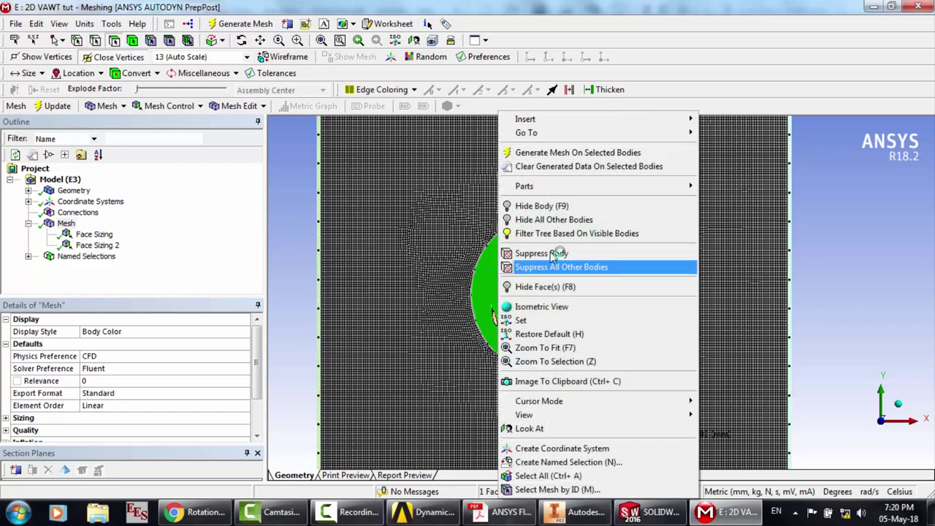
left_click(570, 220)
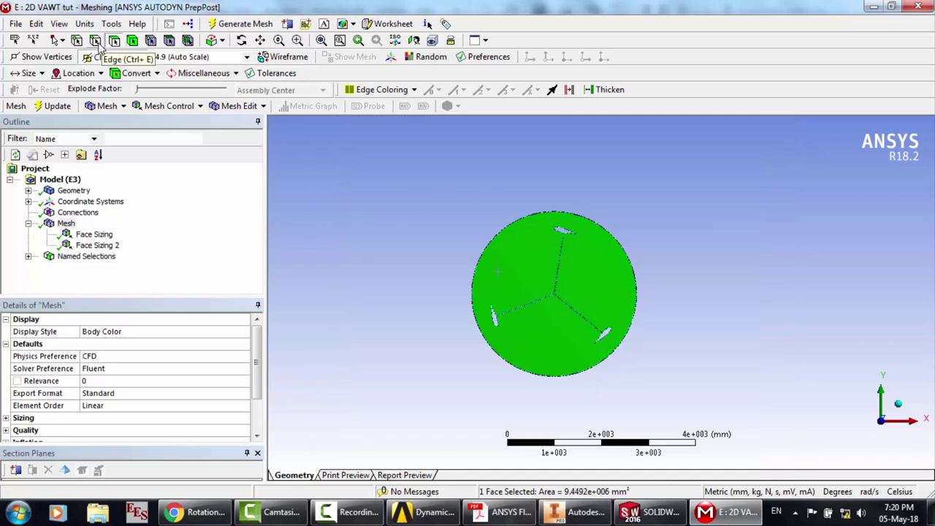
left_click(374, 157)
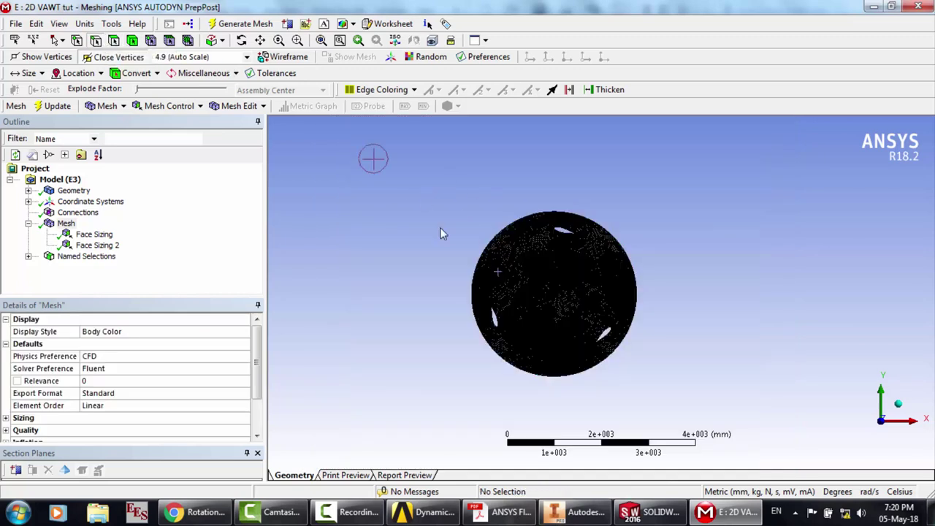
Create a named selection called Interface2 from the outer circular edge of the rotating domain
left_click(474, 283)
right_click(474, 284)
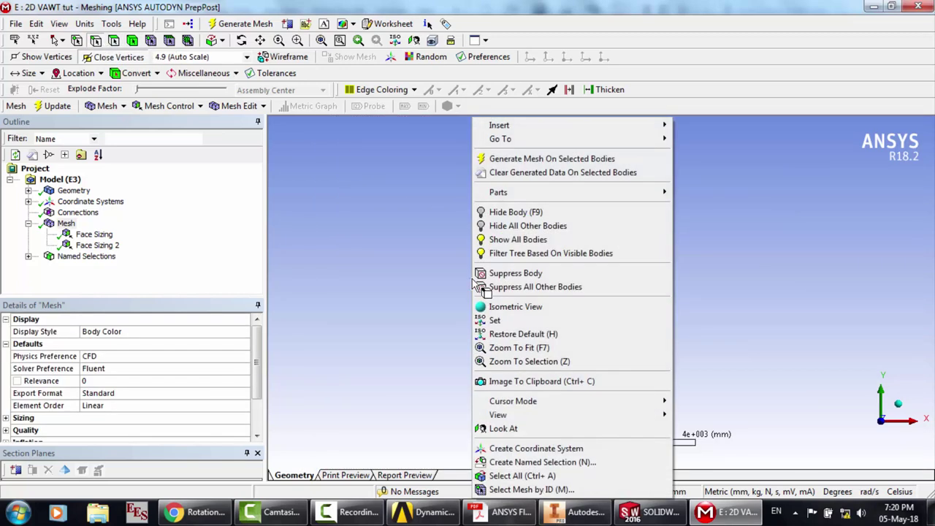
left_click(529, 462)
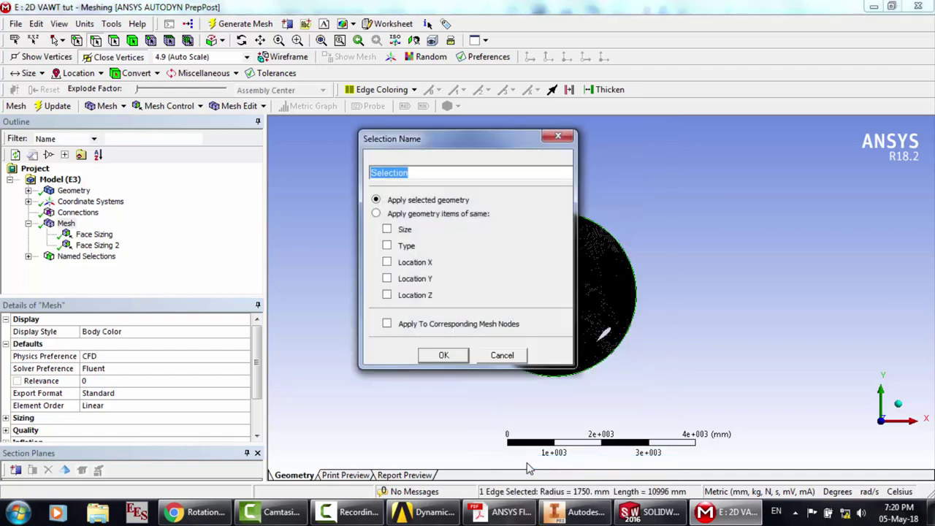
key("BackSpace")
key("Return")
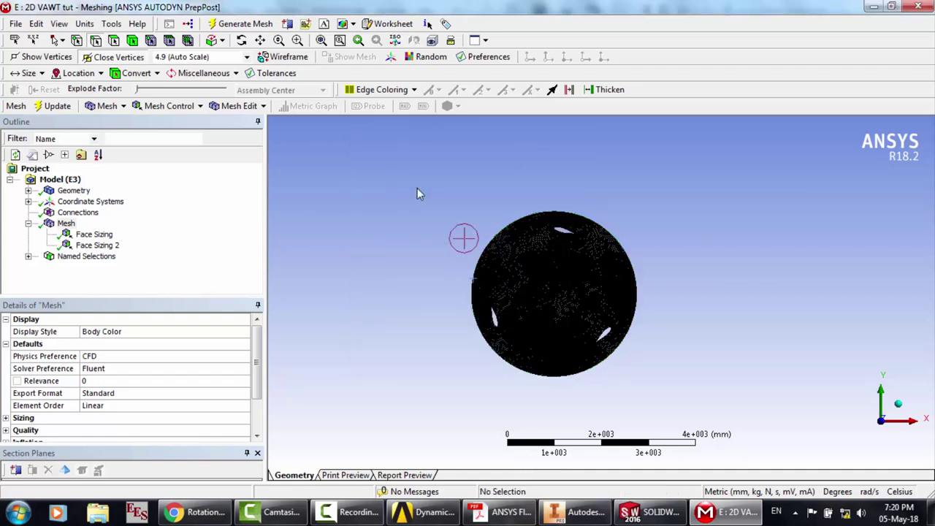
Create a named selection called Turbine from all edges of the rotating domain except its outer circle
left_click(93, 237)
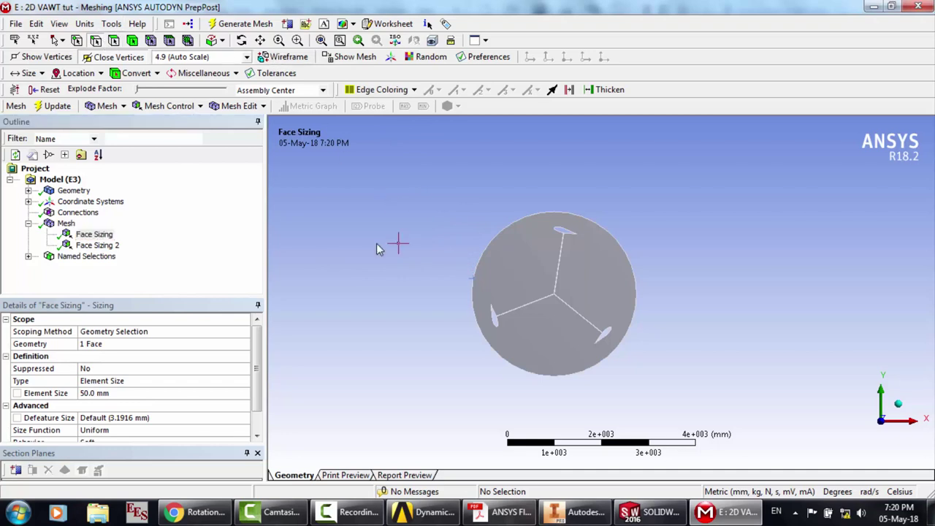
scroll(376, 245, "up", 3)
key("ctrl+a")
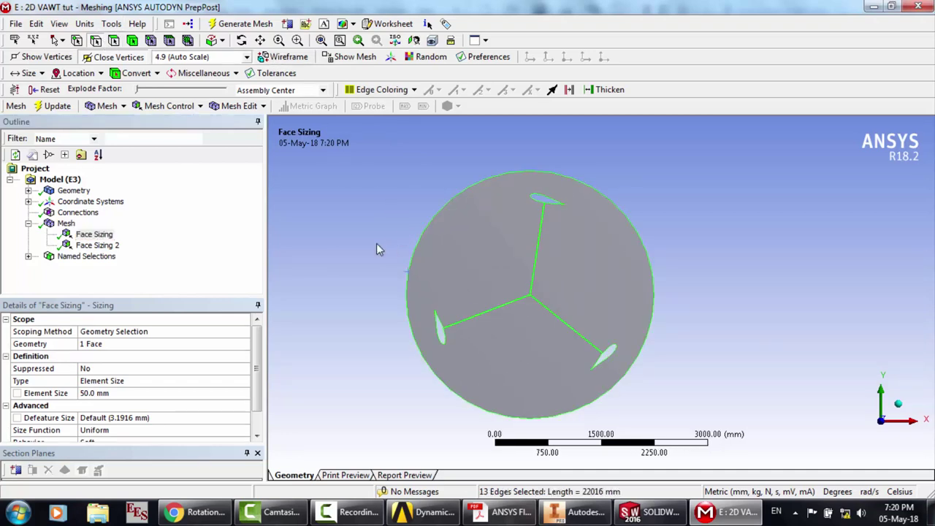
left_click(408, 272, "ctrl")
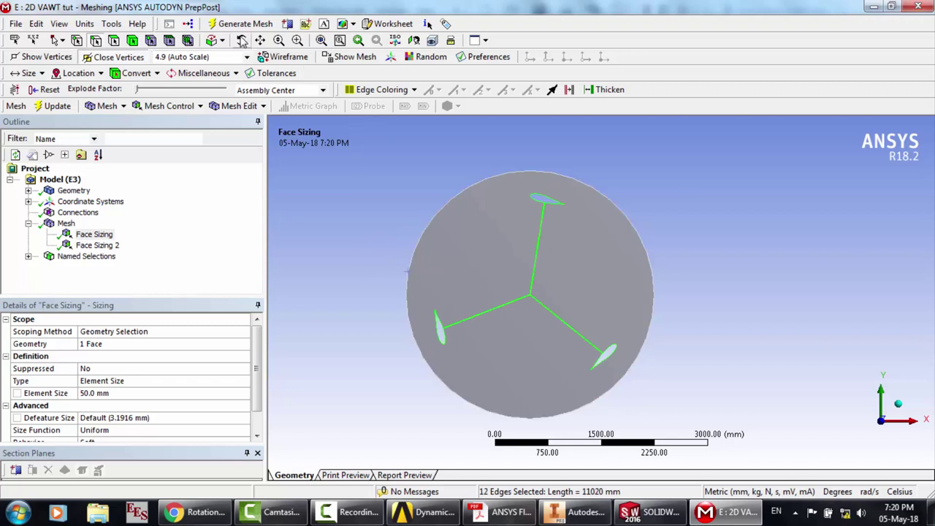
right_click(375, 194)
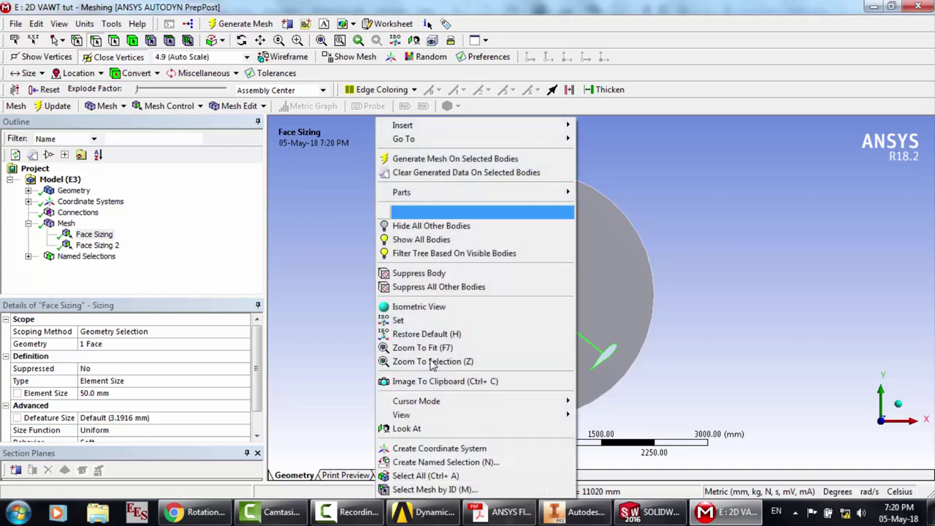
left_click(445, 464)
type("Turbine")
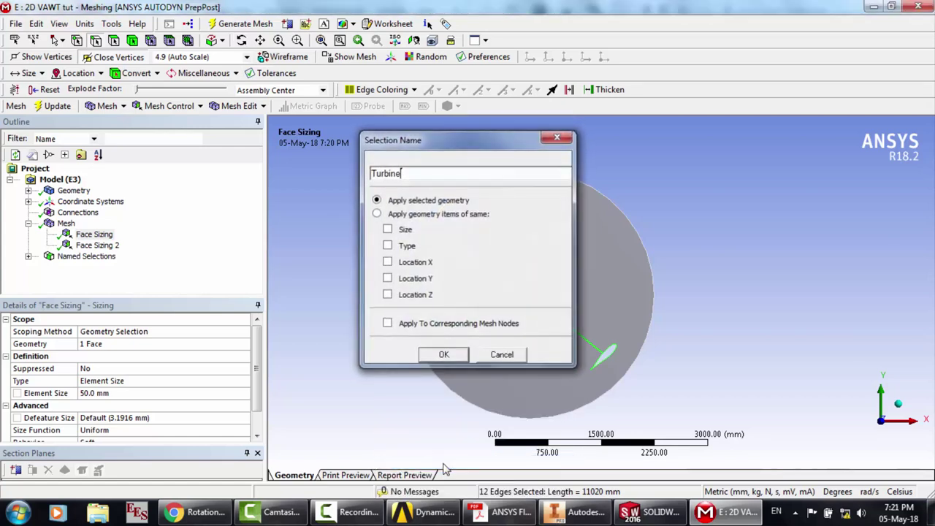
key("Return")
Reselect all edges except the outer circle and examine the turbine's hub and arm outline up close
scroll(388, 374, "up", 3)
scroll(384, 367, "up", 2)
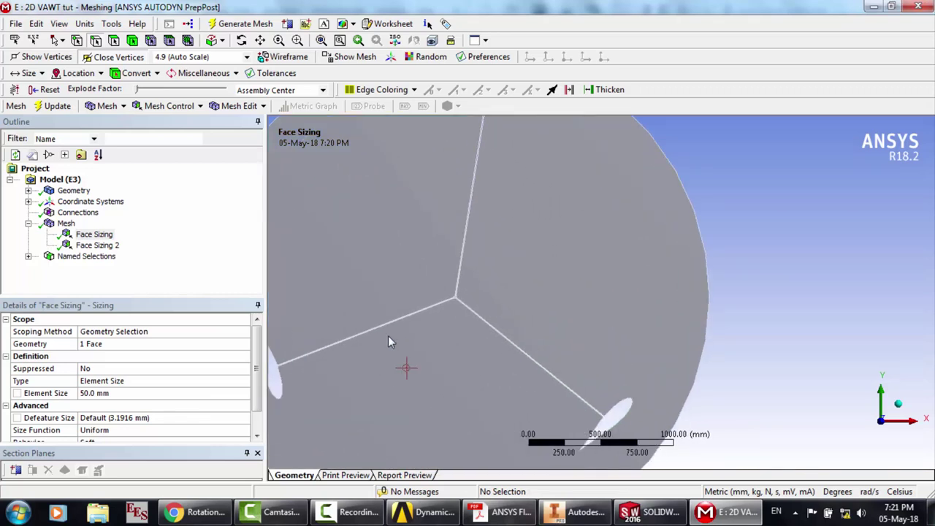
scroll(407, 272, "up", 3)
key("ctrl+a")
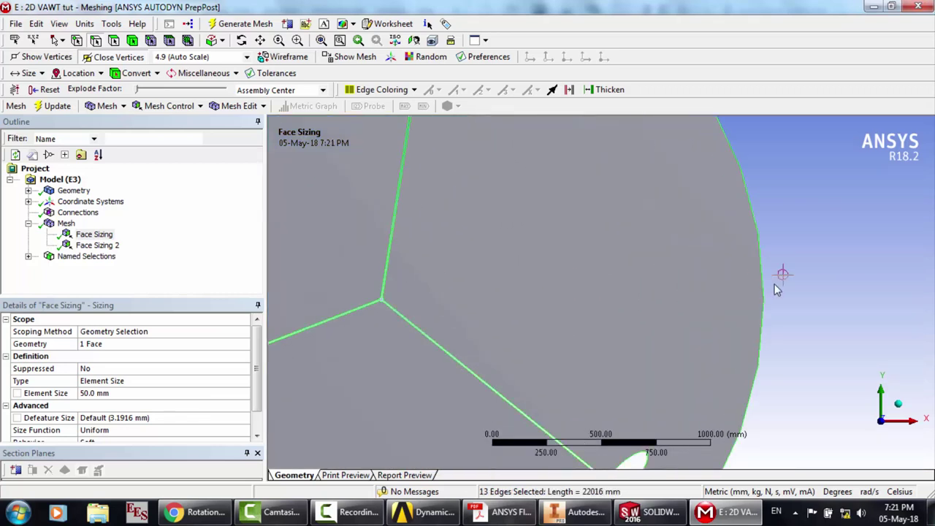
left_click(765, 298, "ctrl")
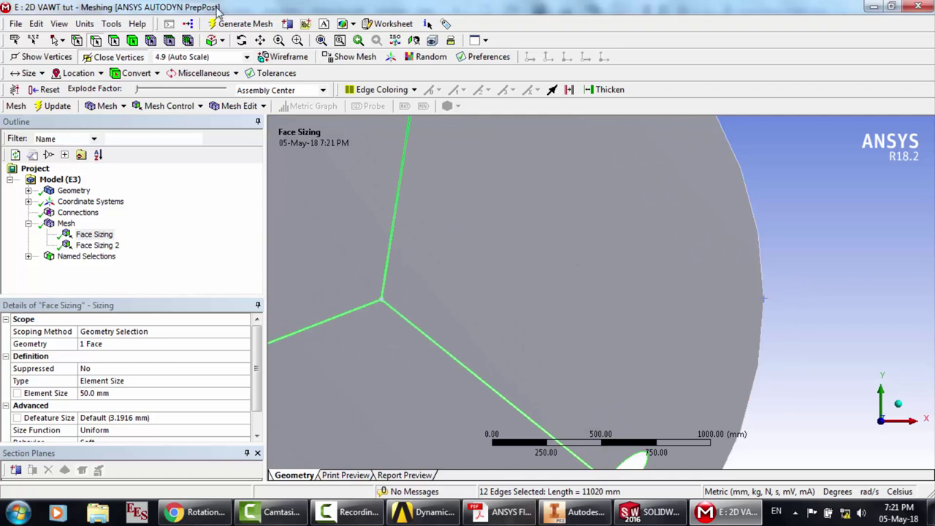
left_click(297, 40)
left_click_drag(373, 274, 407, 302)
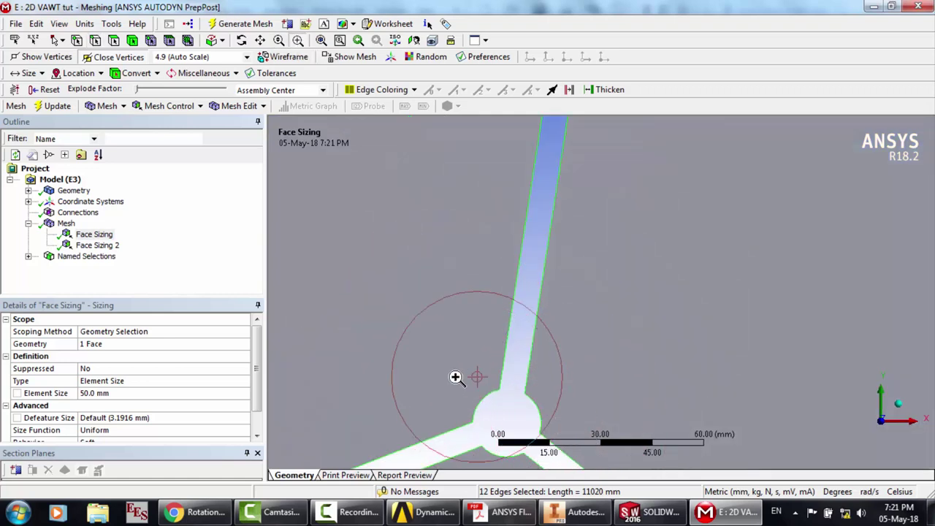
left_click_drag(455, 378, 566, 434)
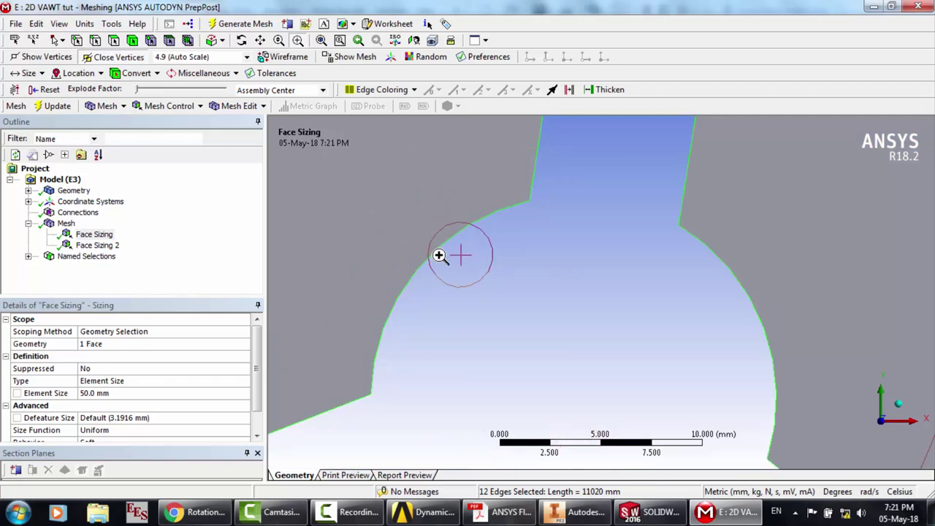
scroll(438, 256, "down", 15)
scroll(439, 262, "down", 2)
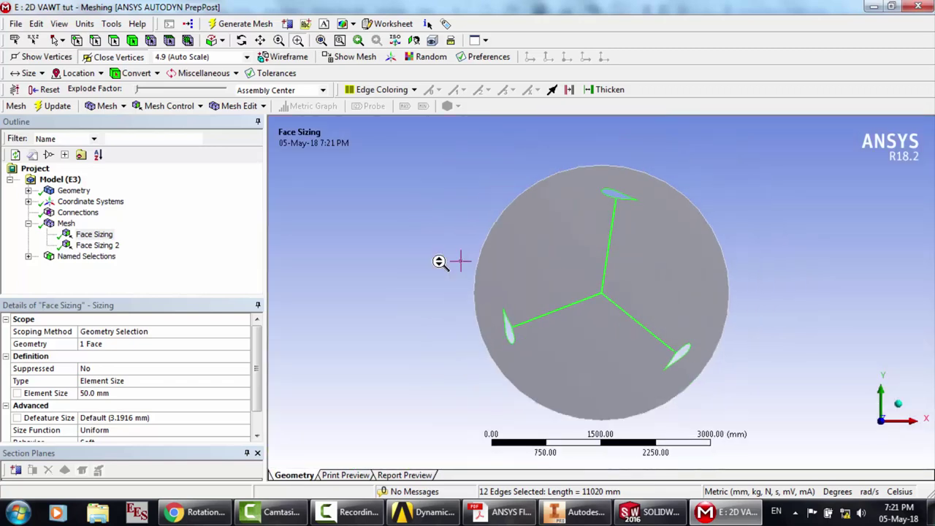
Show all bodies again so the outer domain surrounds the rotating domain
right_click(393, 263)
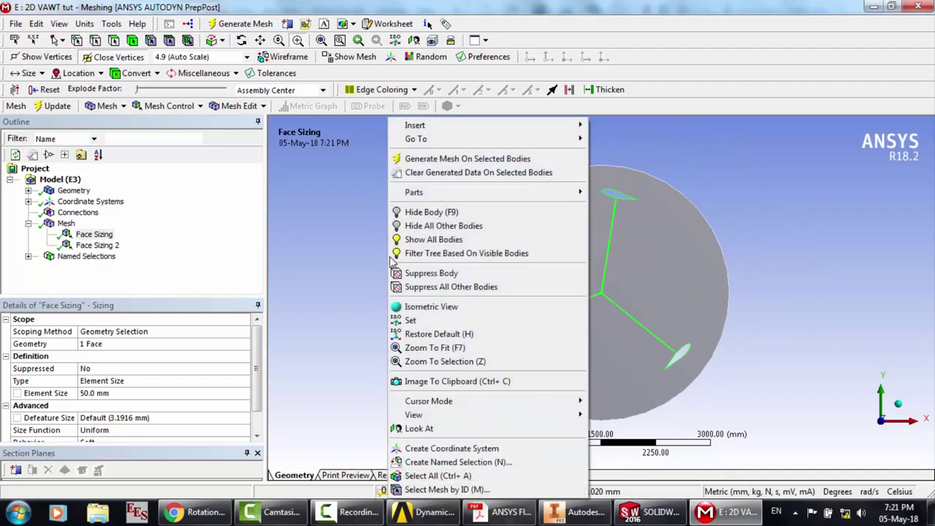
left_click(431, 240)
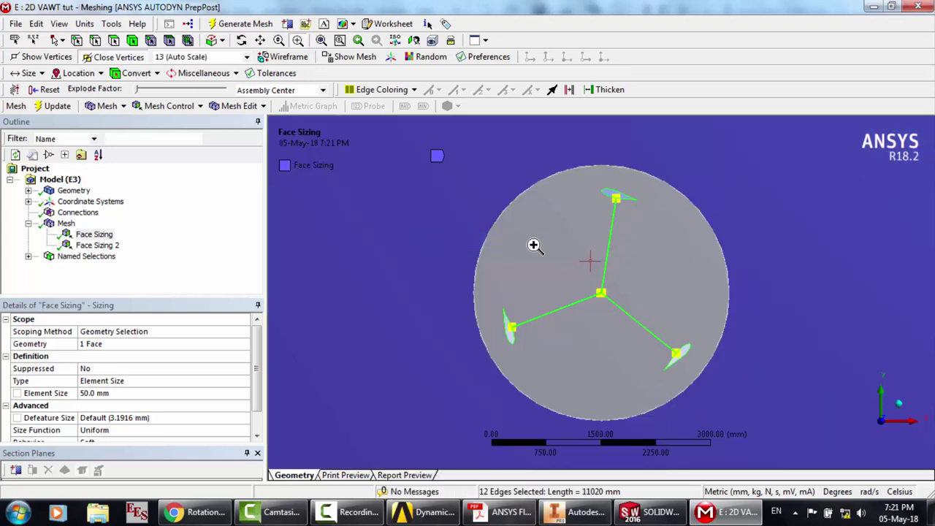
scroll(534, 244, "down", 3)
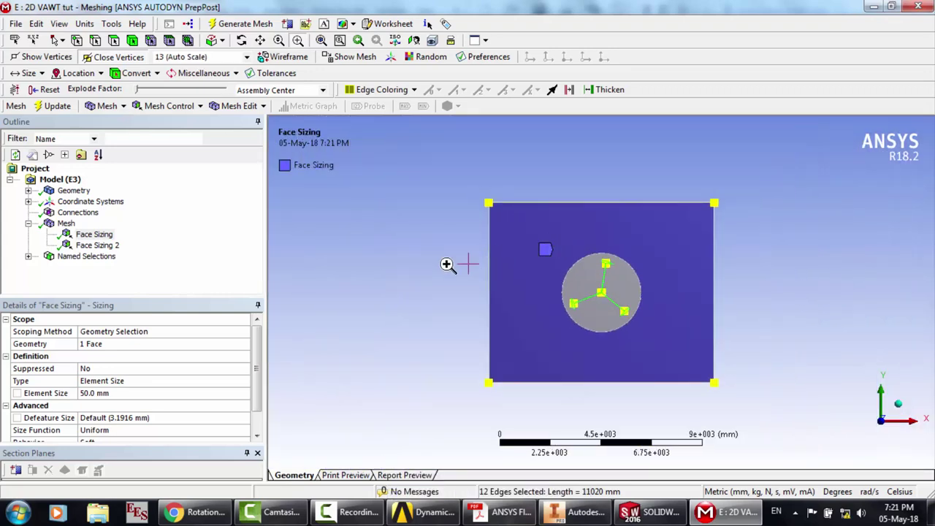
Expand the named selections and review their highlighted edges one by one in the model
left_click(27, 257)
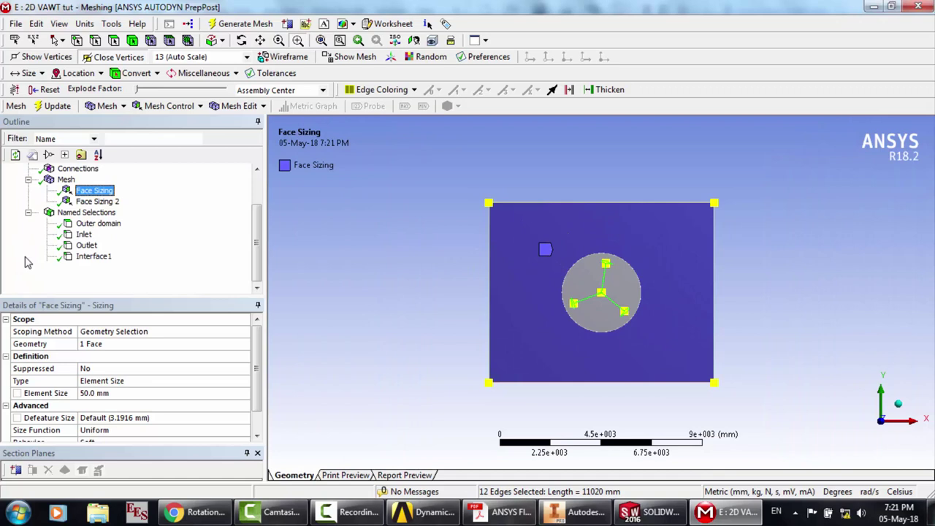
left_click(84, 224)
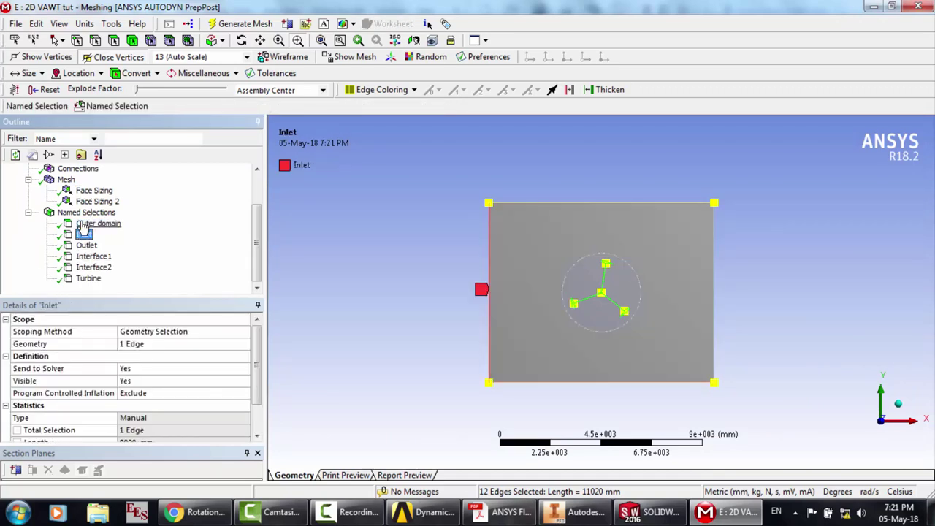
key("Down")
key("Down")
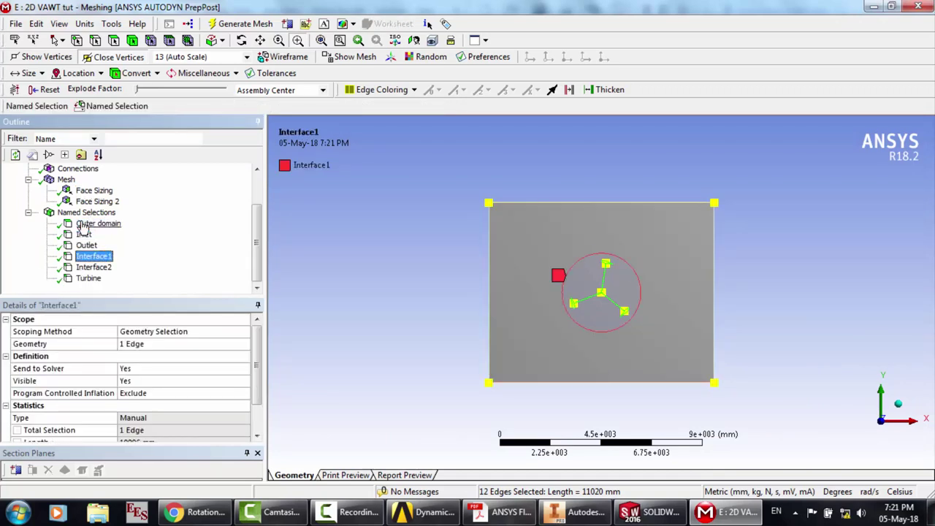
key("Down")
key("Down")
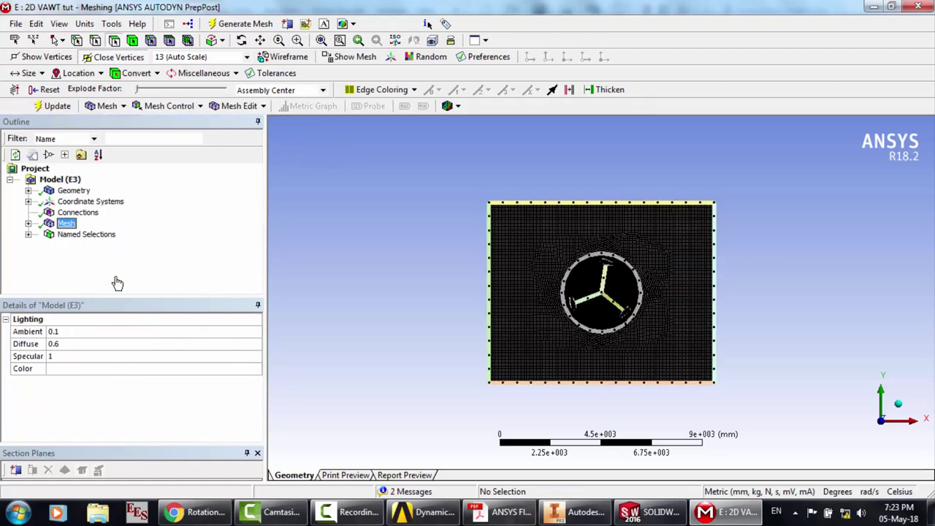
Check the mesh's node and element statistics, set its quality metric to Skewness to review the values, and close the meshing window
scroll(260, 412, "down", 3)
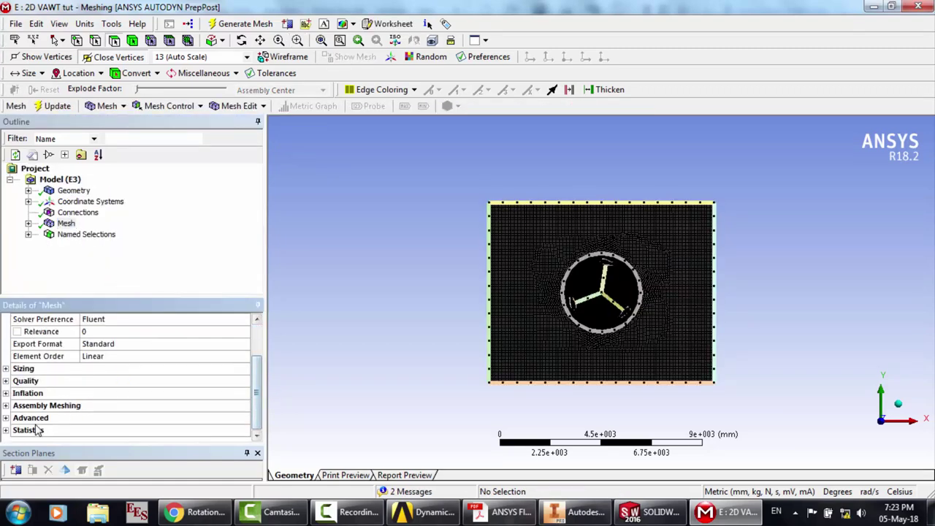
left_click(6, 430)
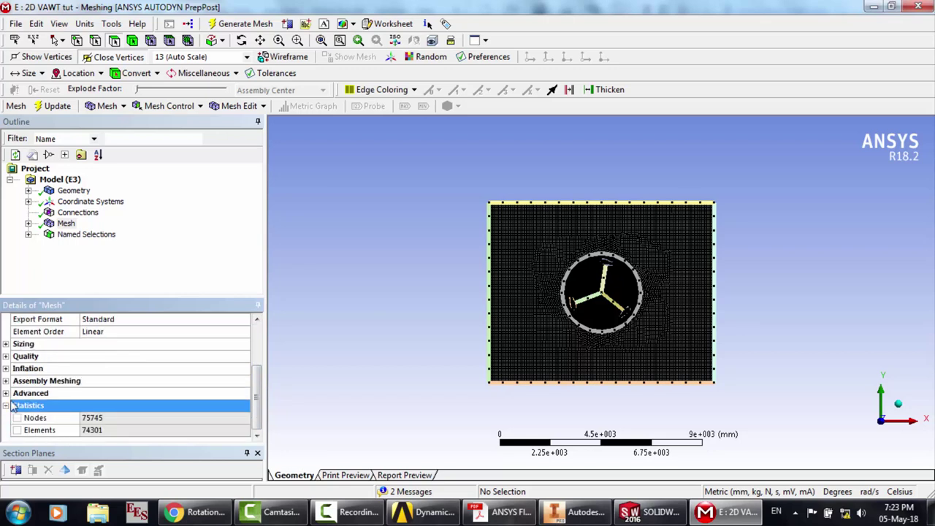
left_click(6, 356)
left_click(244, 407)
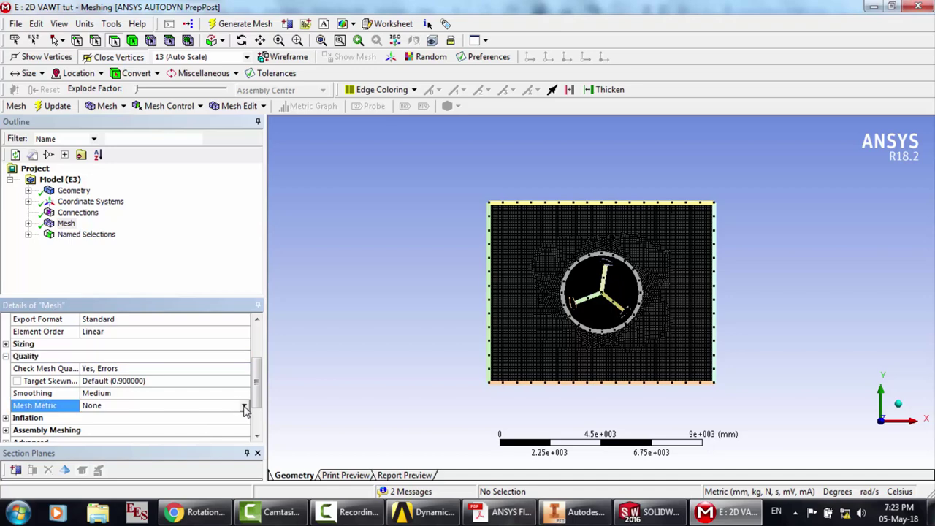
left_click(245, 407)
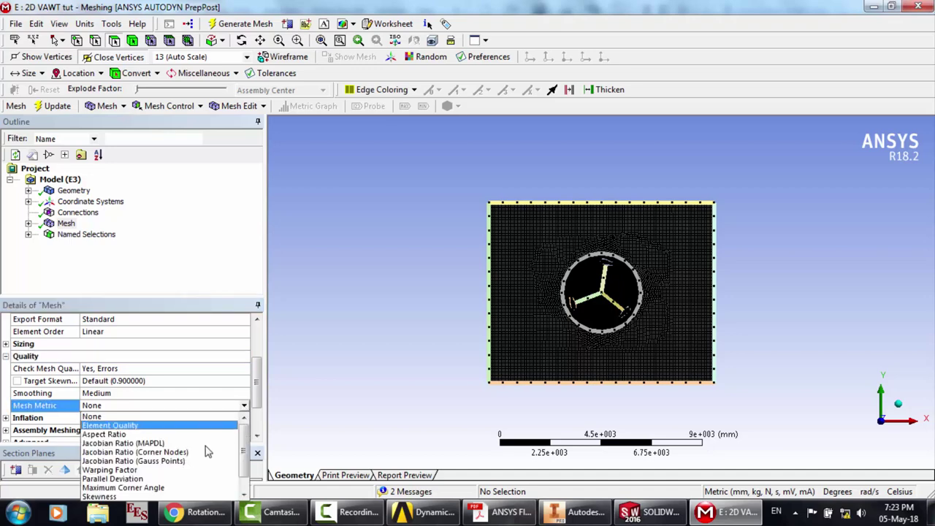
left_click(144, 497)
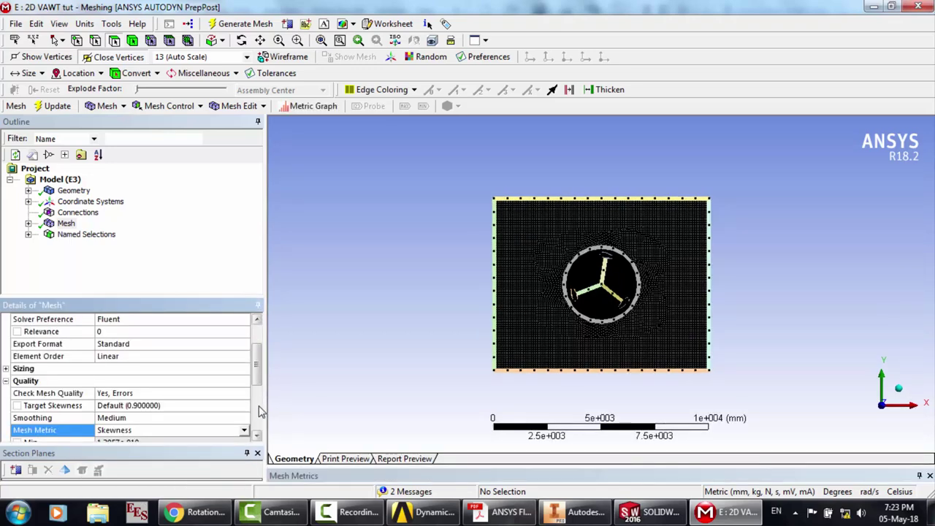
left_click(260, 412)
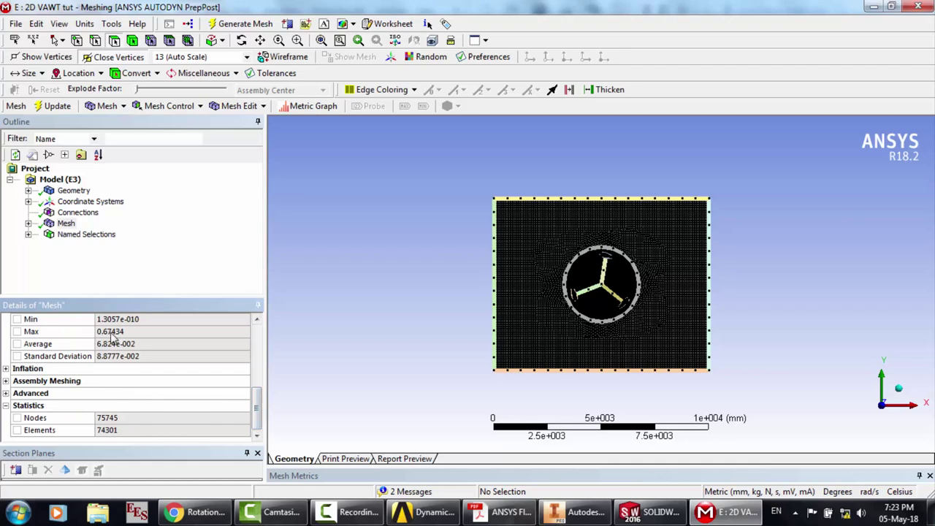
left_click(918, 6)
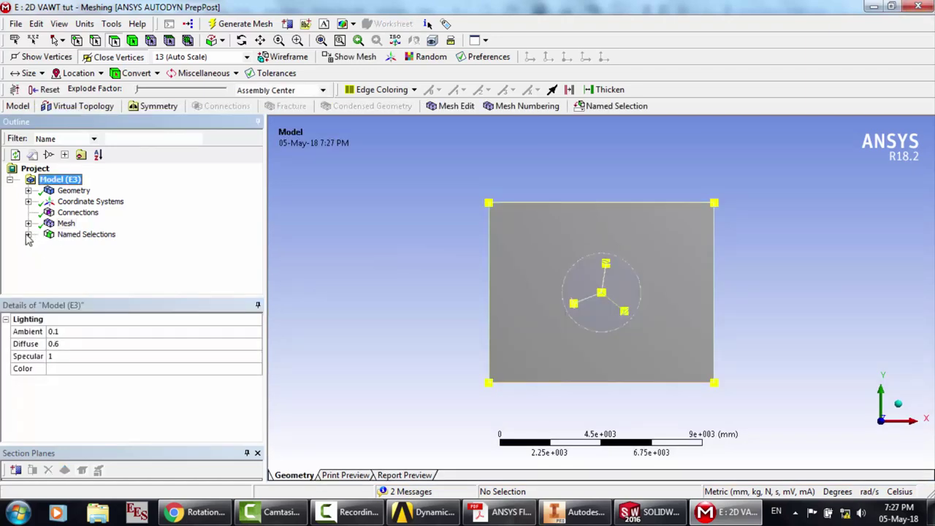
Expand the named selections and isolate the circular rotating domain by hiding all other bodies
left_click(28, 234)
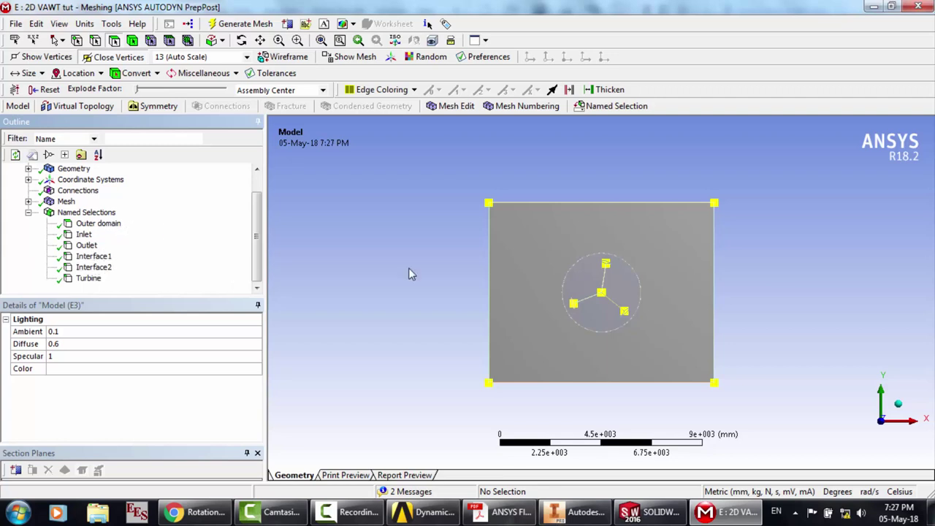
left_click(514, 255)
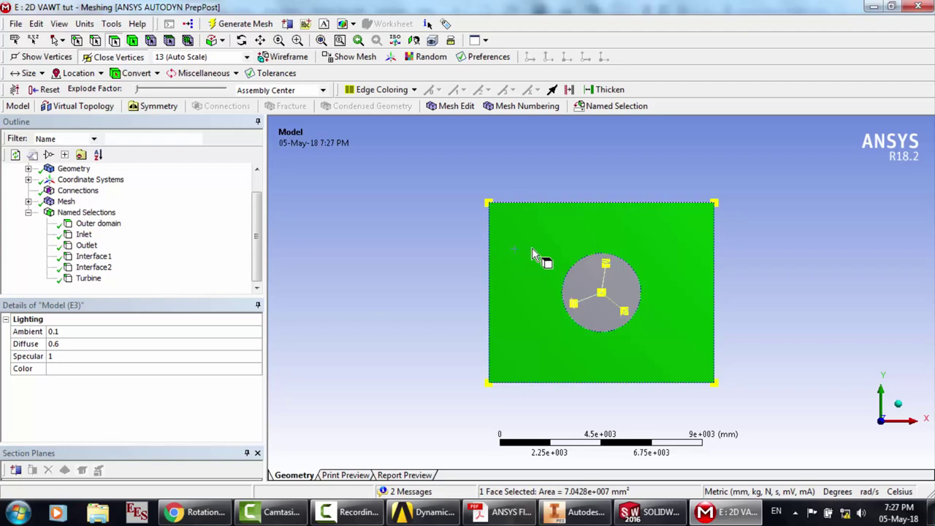
left_click(593, 285)
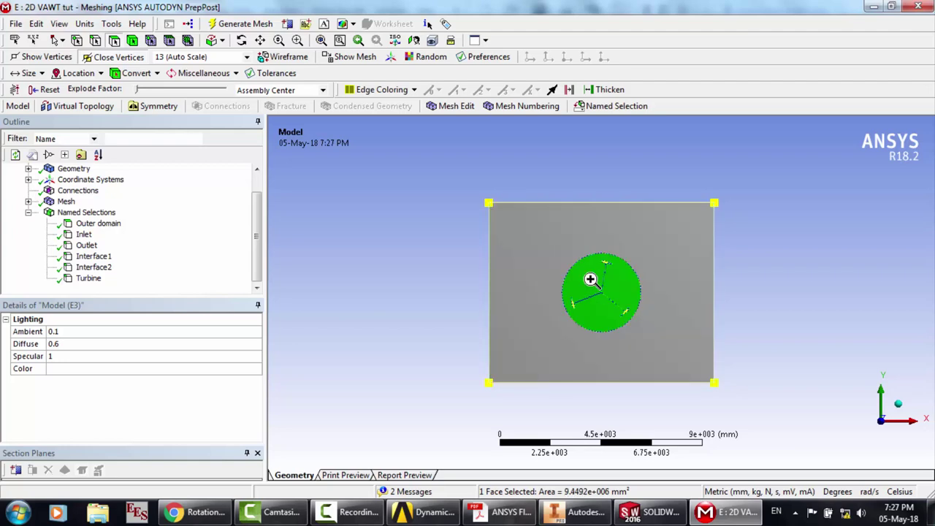
right_click(591, 286)
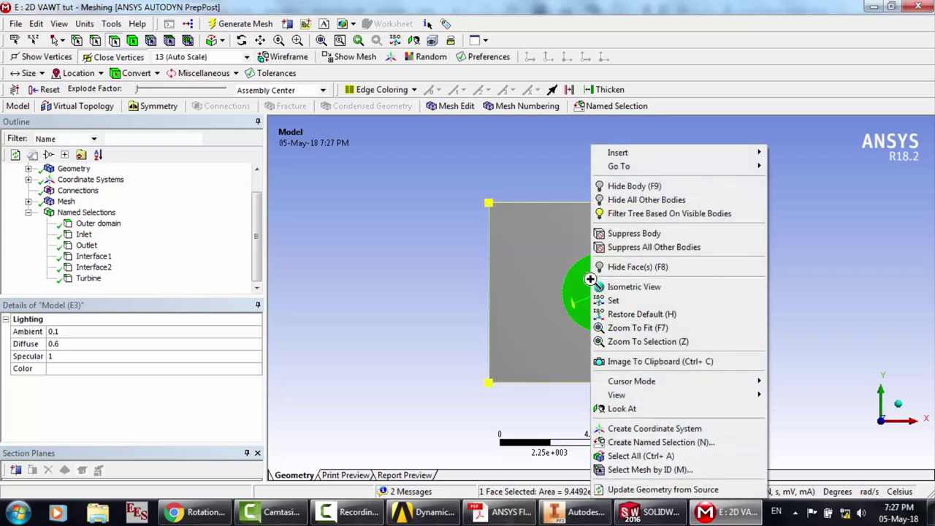
left_click(629, 200)
left_click(600, 191)
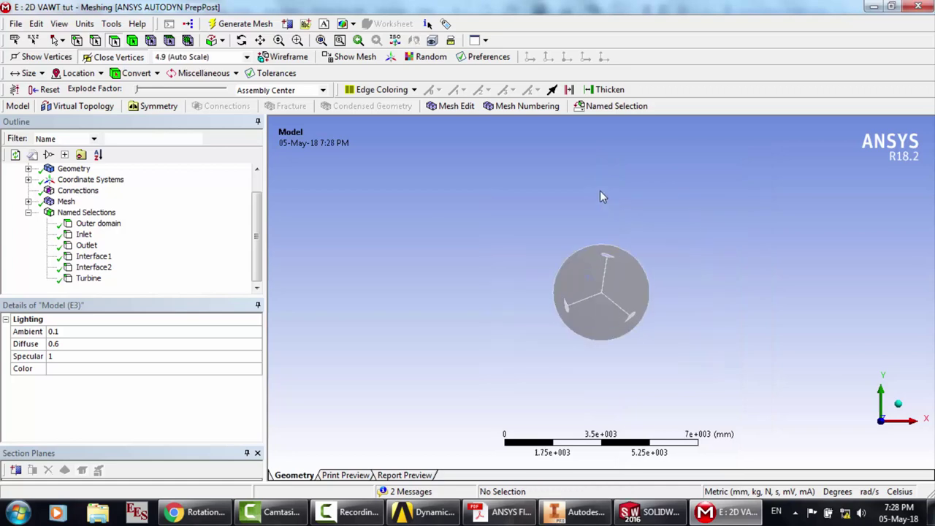
key("F7")
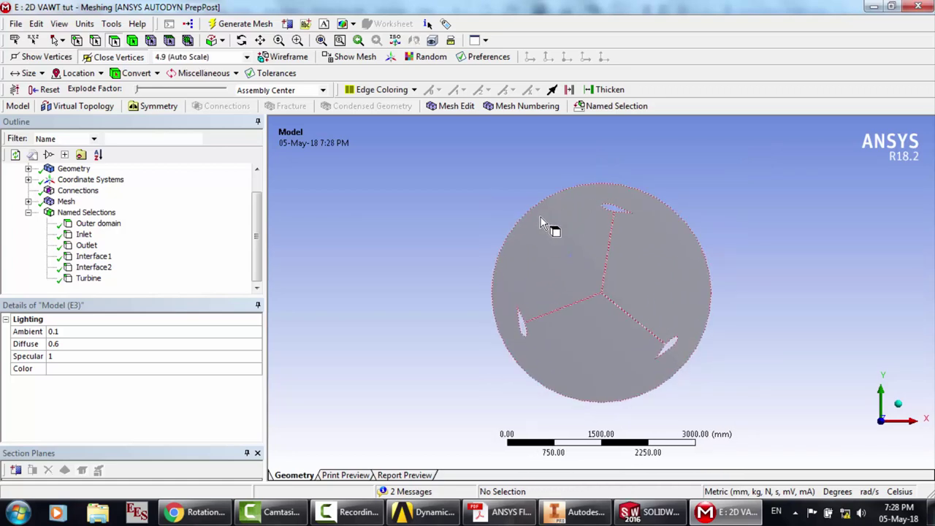
Create a named selection called "Inner domain" from the circular rotating domain's face
left_click(541, 217)
right_click(541, 217)
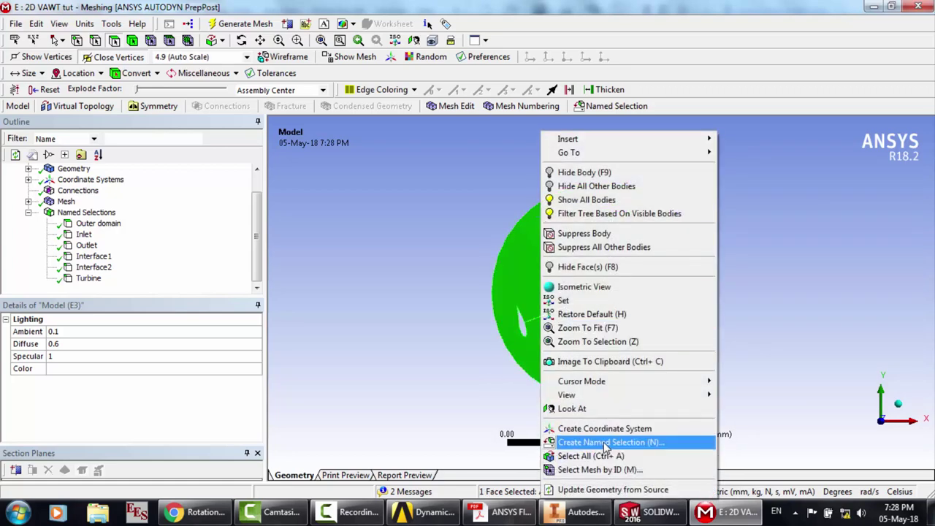
left_click(606, 442)
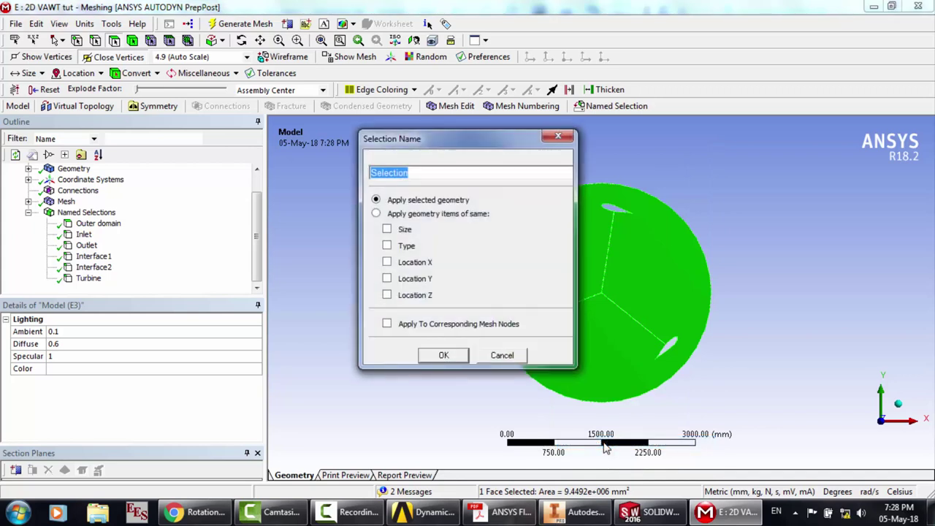
key("BackSpace")
type("Inner domain")
key("Return")
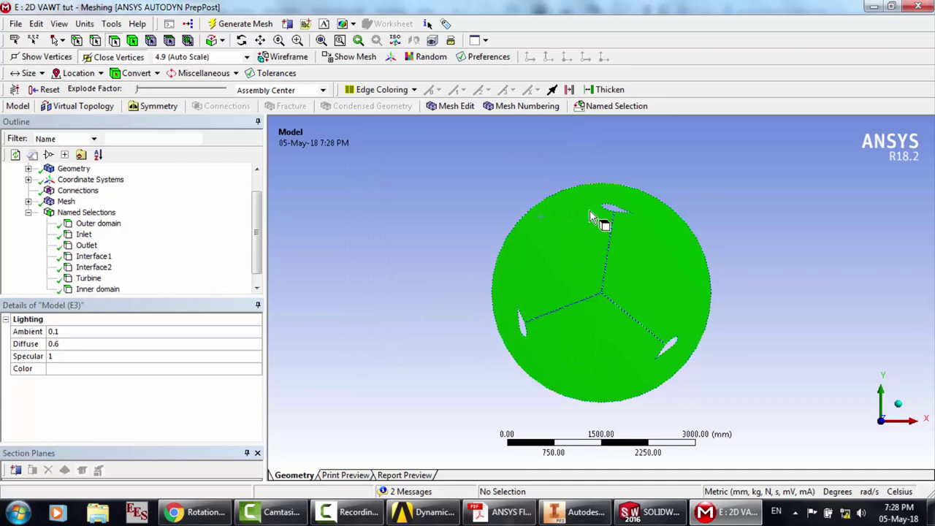
Show all bodies again, then save the mesh database and close the meshing window
right_click(490, 191)
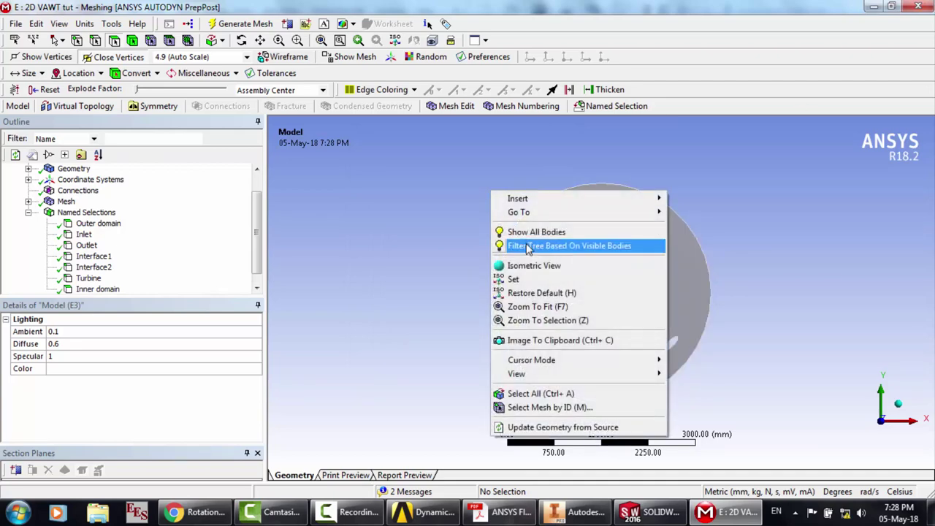
left_click(544, 230)
key("ctrl+s")
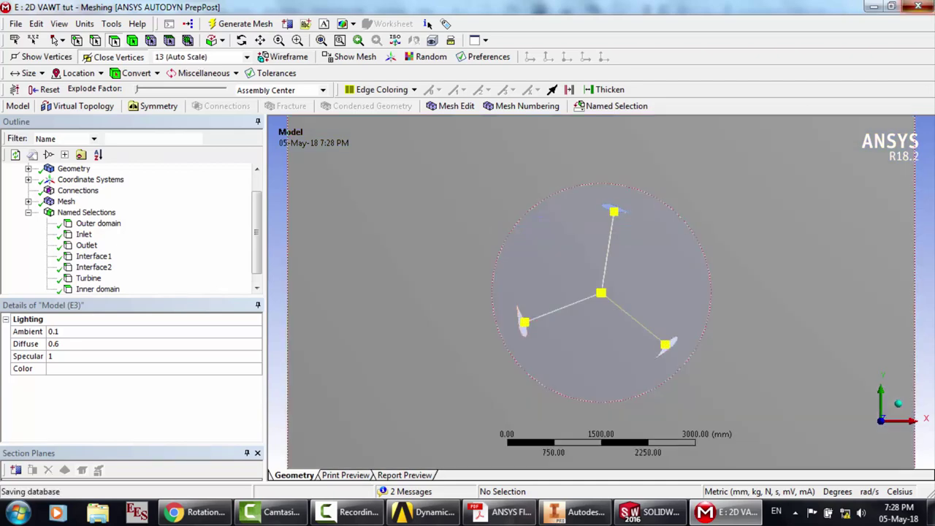
left_click(918, 6)
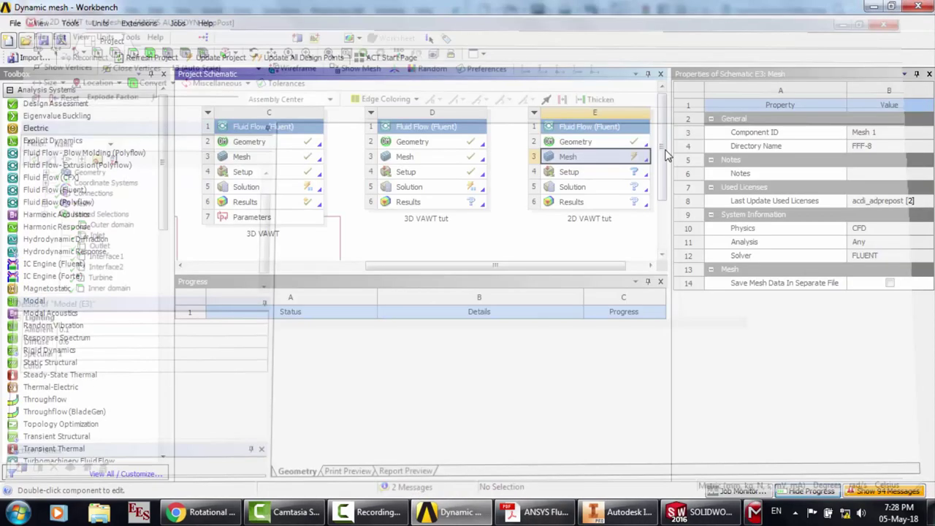
Update the Mesh component of the 2D VAWT tut system in the project schematic
right_click(599, 161)
left_click(633, 240)
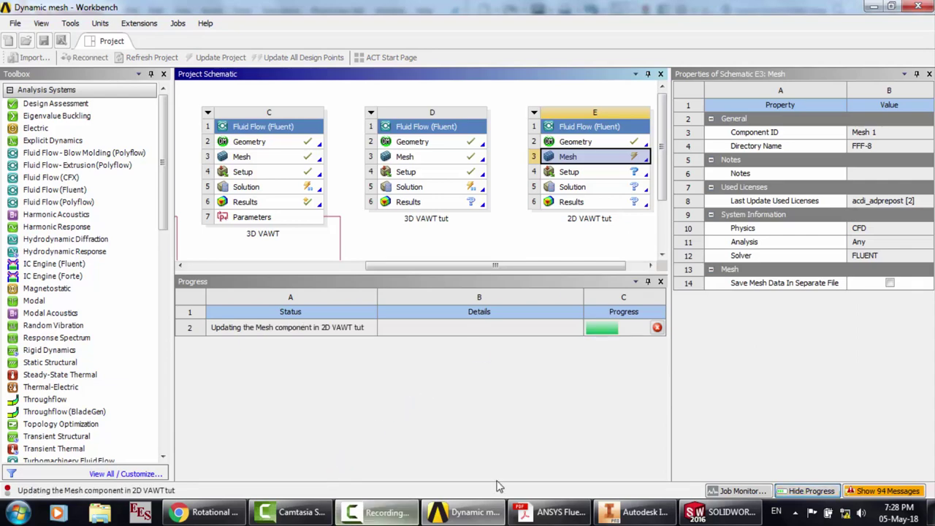
left_click(376, 512)
left_click(905, 454)
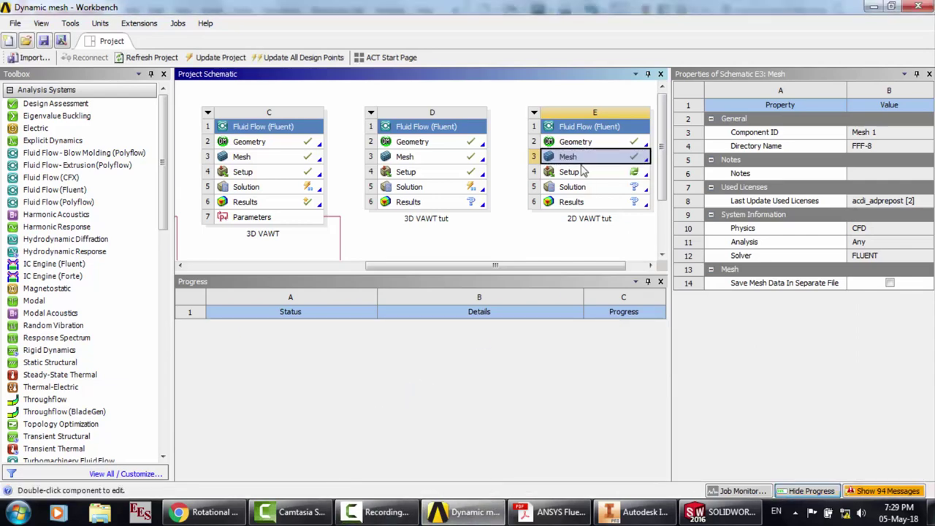
left_click(577, 175)
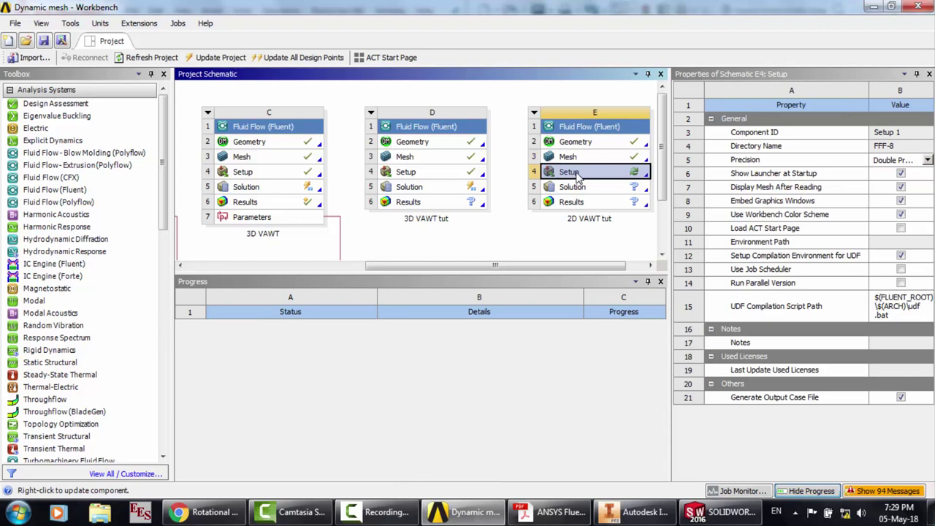
double_click(579, 177)
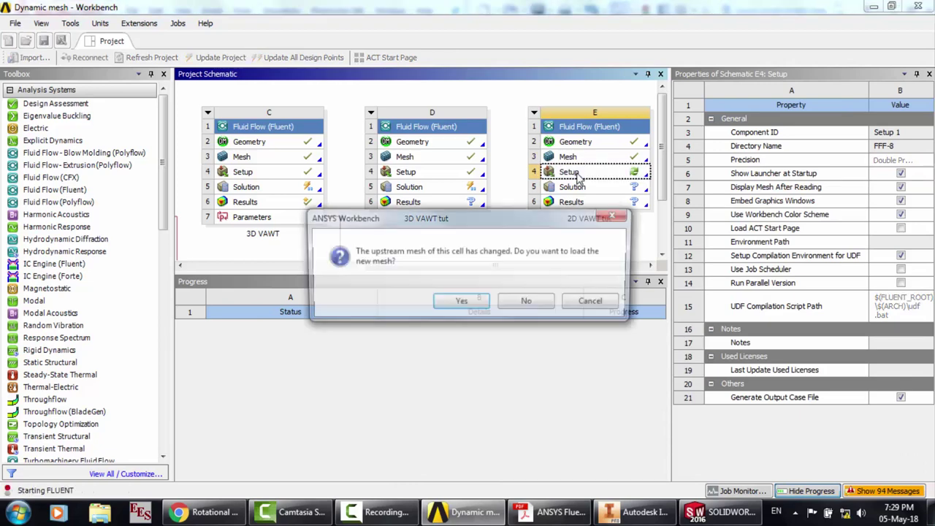
left_click(594, 303)
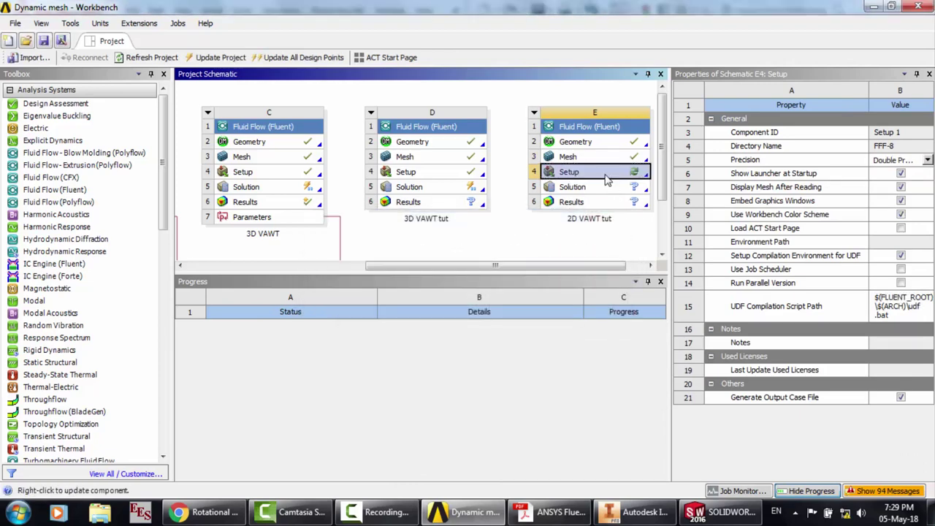
Reset the Setup component of the 2D VAWT tut system and accept the reset
right_click(607, 175)
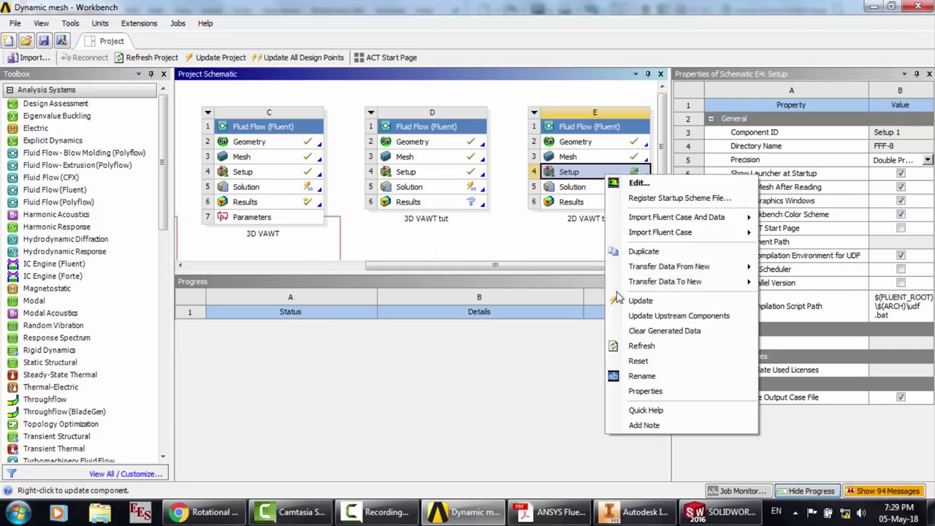
left_click(637, 360)
key("Return")
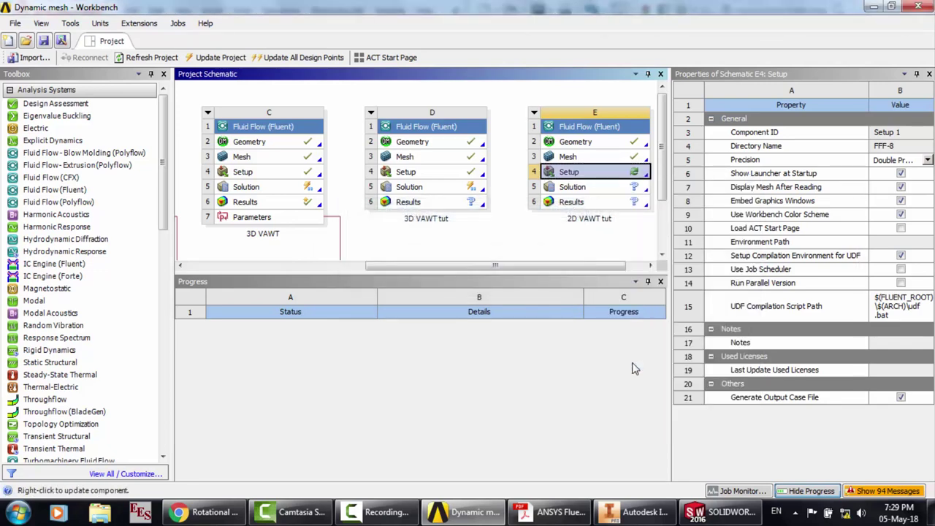
Launch Fluent from the 2D VAWT tut system's Setup with Double Precision enabled
double_click(584, 174)
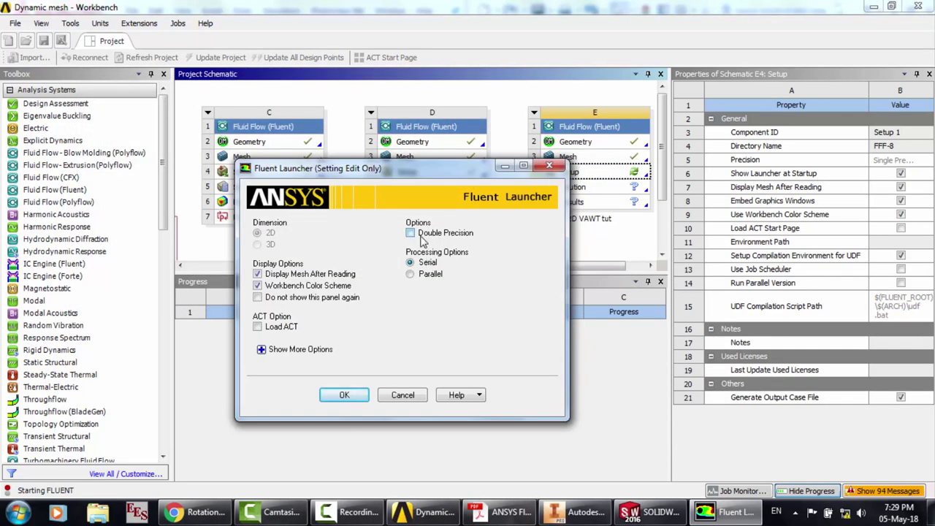
left_click(410, 233)
left_click(355, 414)
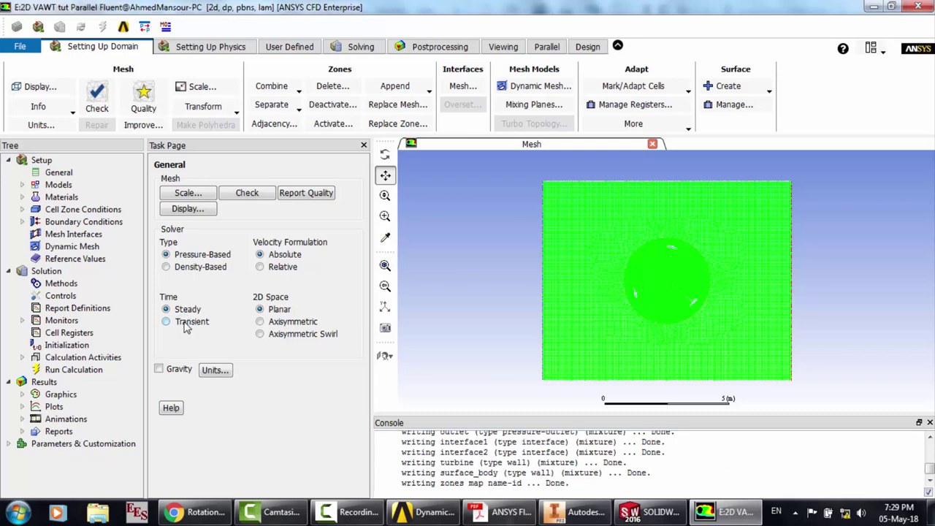
Set the solver time to Transient and the viscous model to Realizable k-epsilon with Enhanced Wall Treatment
left_click(22, 185)
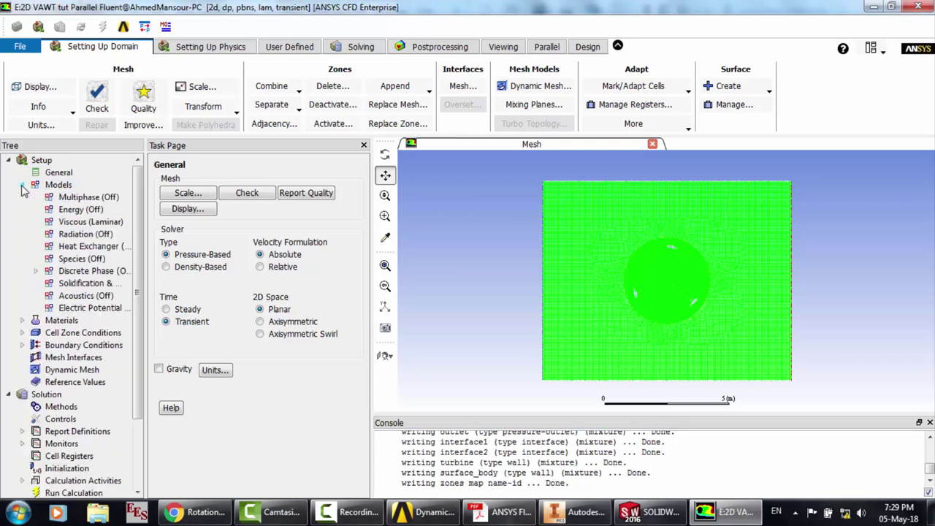
left_click(87, 224)
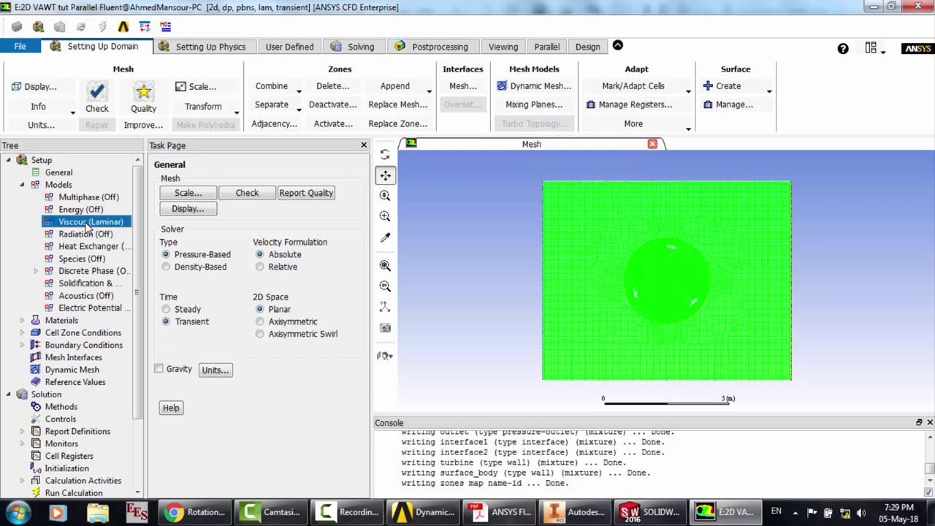
double_click(85, 225)
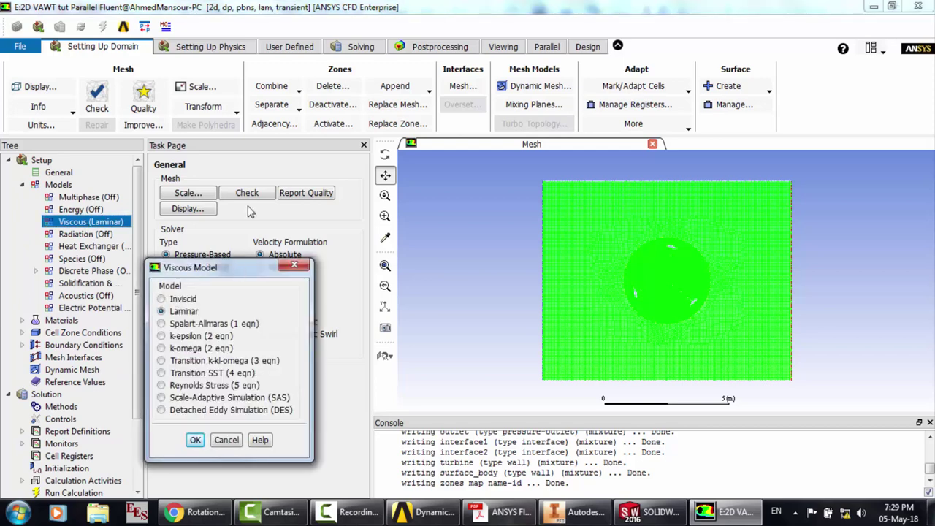
left_click_drag(237, 267, 256, 126)
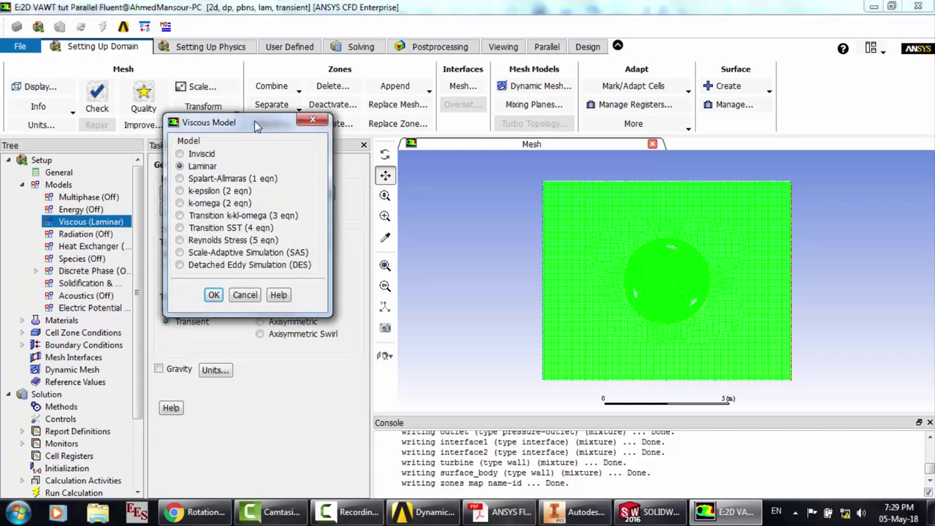
left_click(188, 192)
left_click(180, 321)
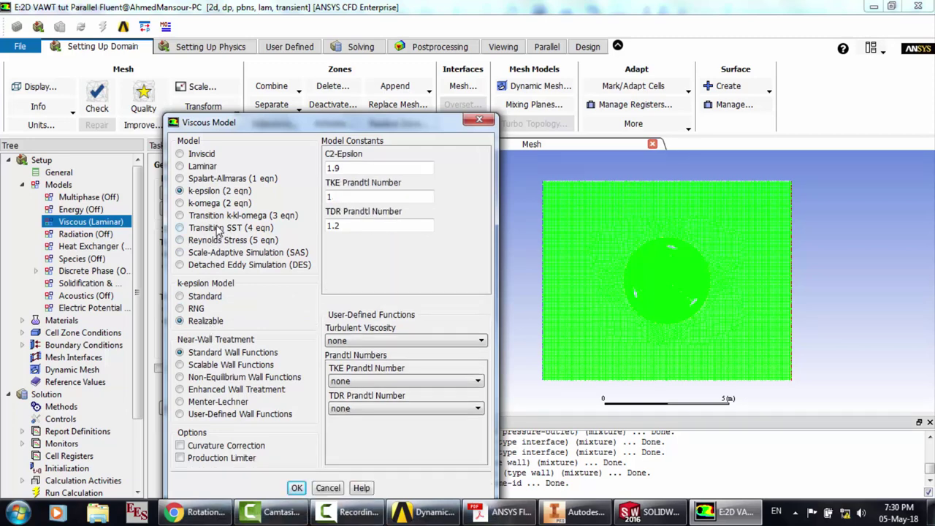
left_click(205, 392)
left_click_drag(414, 121, 422, 42)
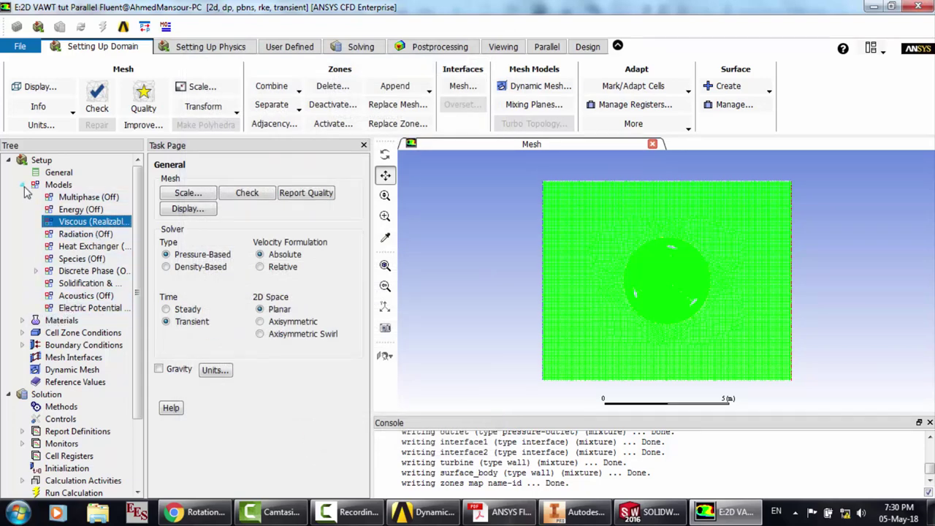
left_click(23, 185)
Set the inlet velocity to 5 m/s, with turbulence by Intensity and Hydraulic Diameter at 1% and 0.1 m
left_click(23, 222)
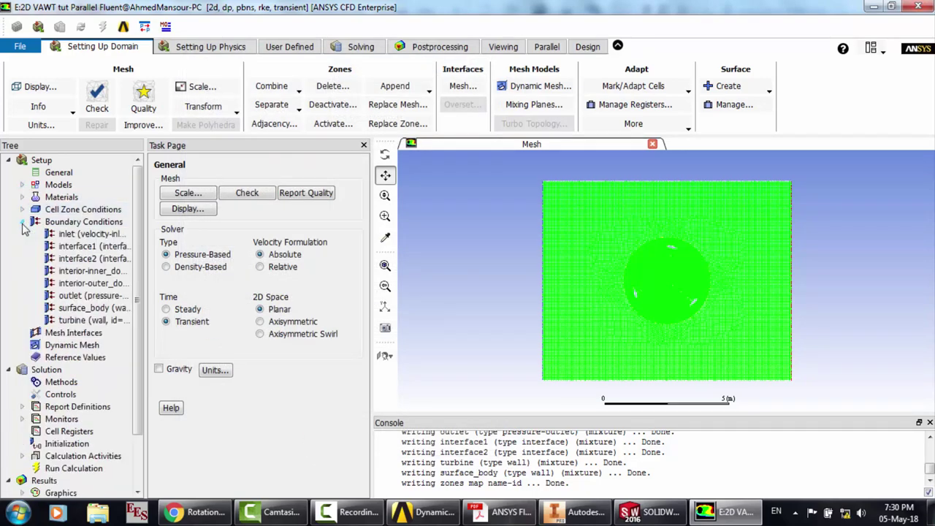
left_click(85, 237)
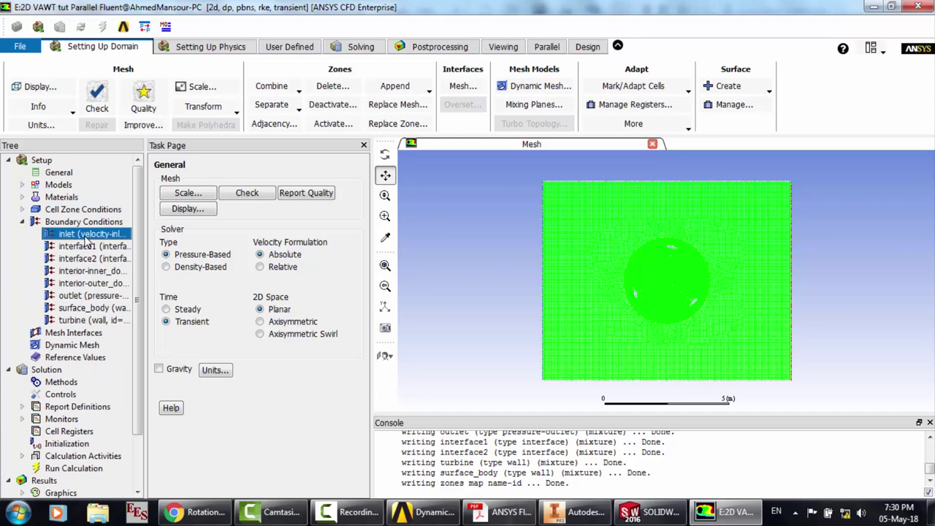
double_click(85, 237)
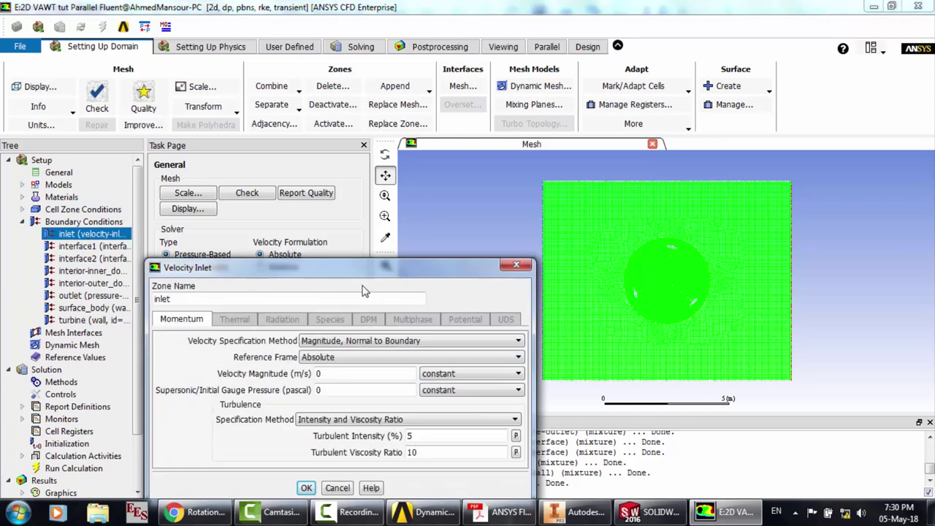
left_click_drag(360, 375, 270, 369)
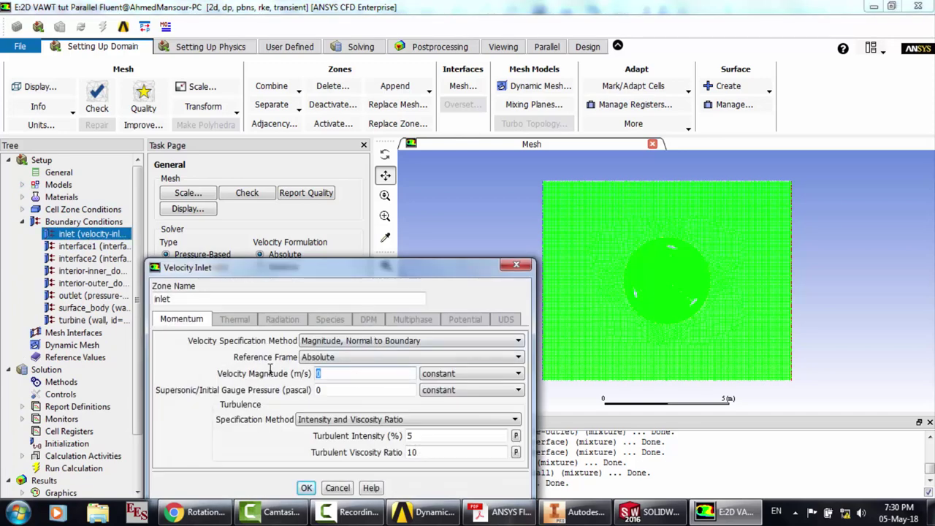
left_click(424, 420)
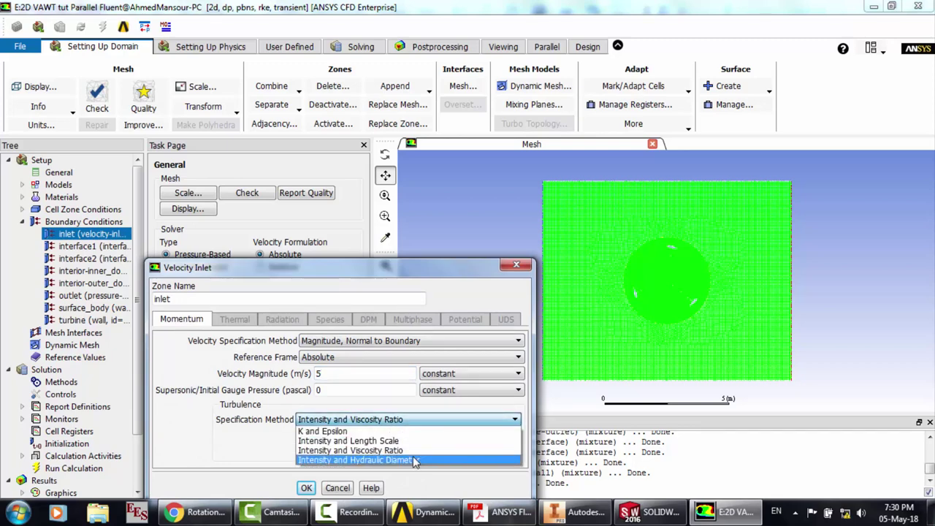
left_click(415, 461)
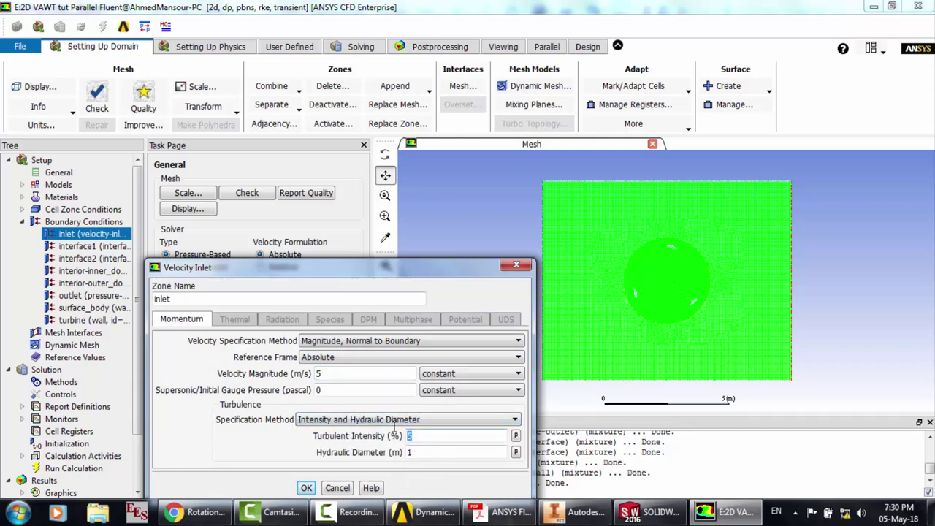
left_click_drag(419, 453, 376, 452)
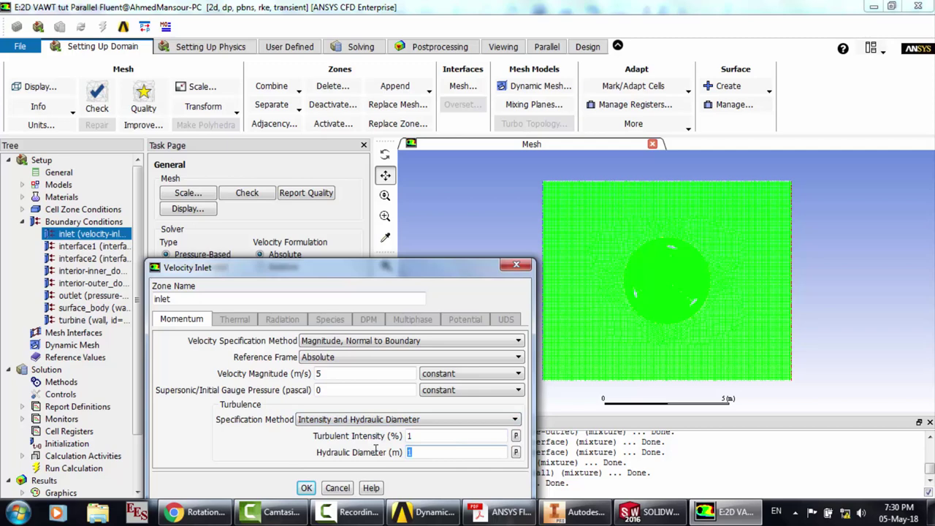
type(".1")
left_click(307, 487)
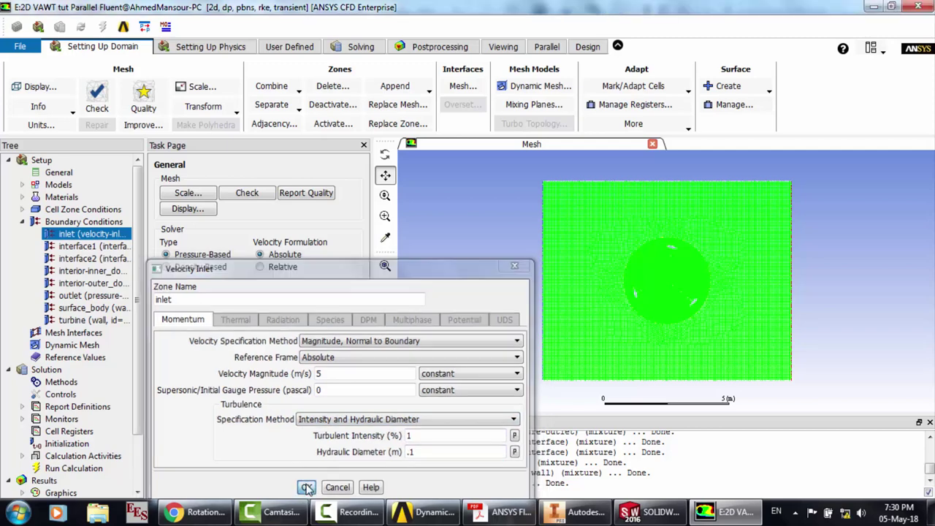
Set the outlet's backflow turbulence to Intensity and Hydraulic Diameter, with 1% intensity and a 0.1 m hydraulic diameter
left_click(86, 296)
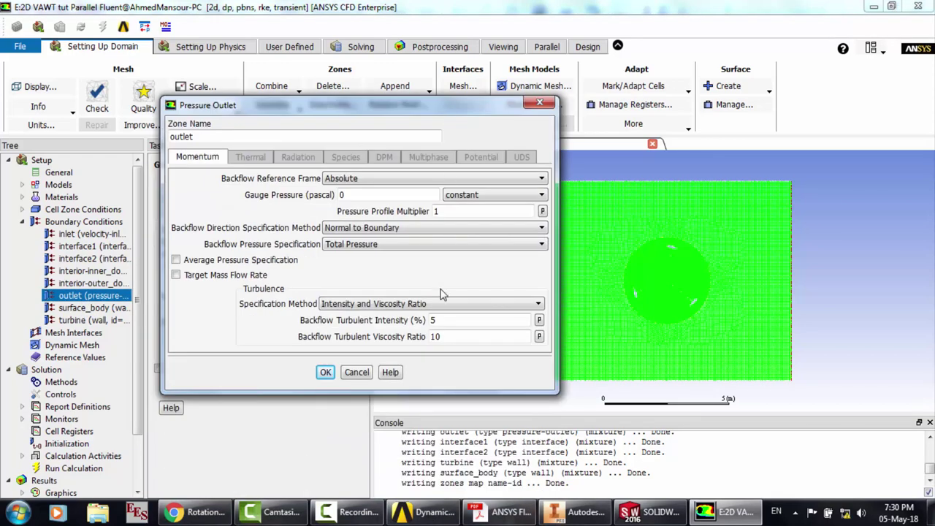
left_click(438, 304)
left_click(444, 339)
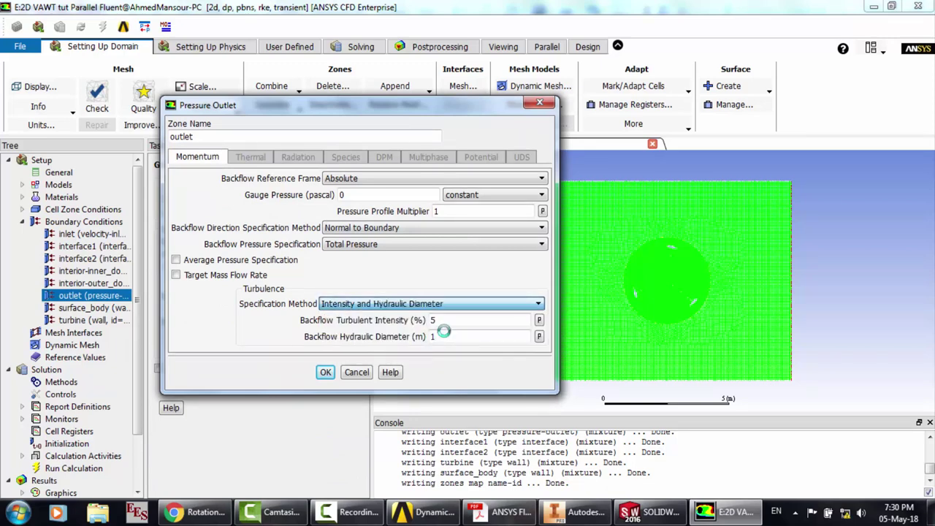
left_click(441, 319)
key("BackSpace")
type("1")
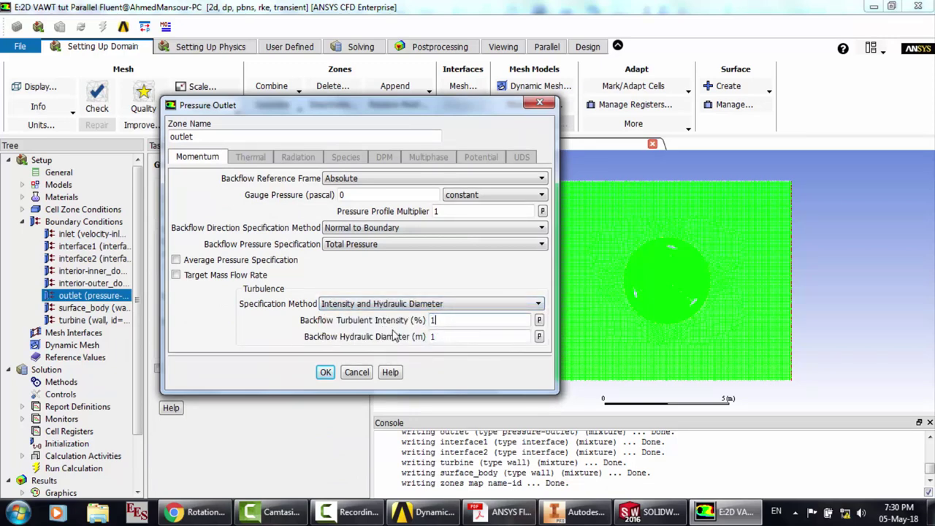
key("Tab")
type(".1")
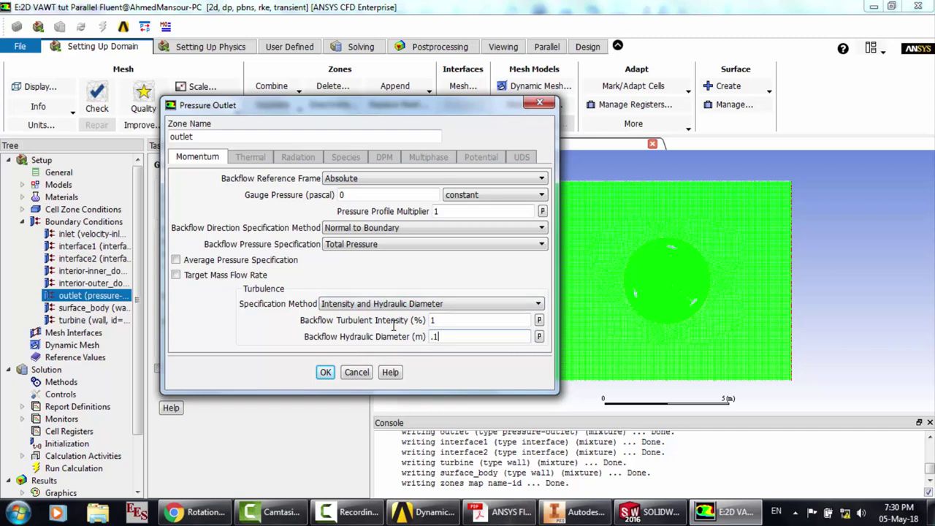
left_click(326, 372)
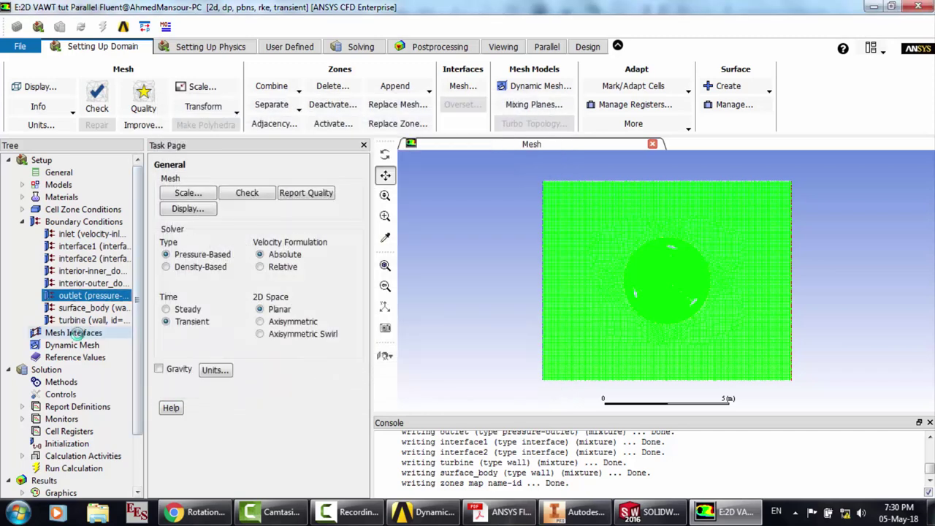
Auto-create a mesh interface from zones interface1 and interface2 with the name prefix "interface"
left_click(75, 333)
double_click(76, 335)
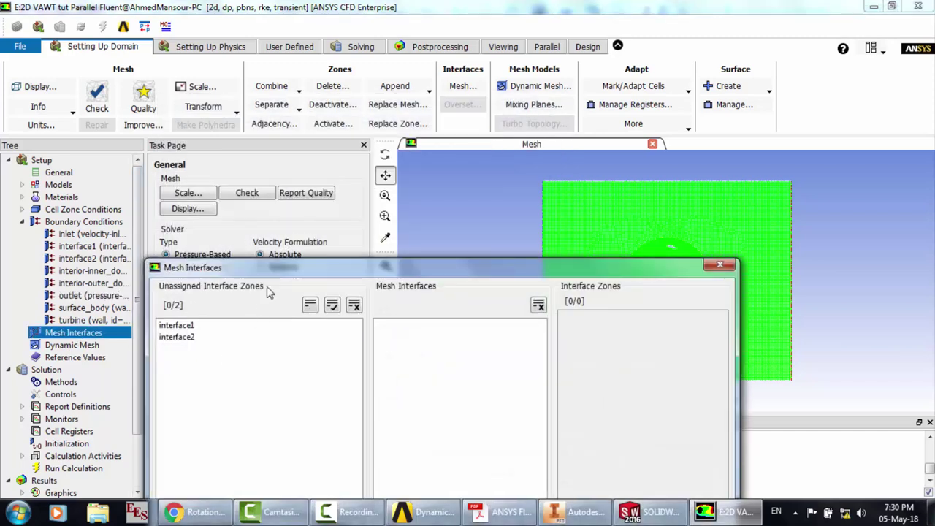
left_click_drag(290, 201, 239, 131)
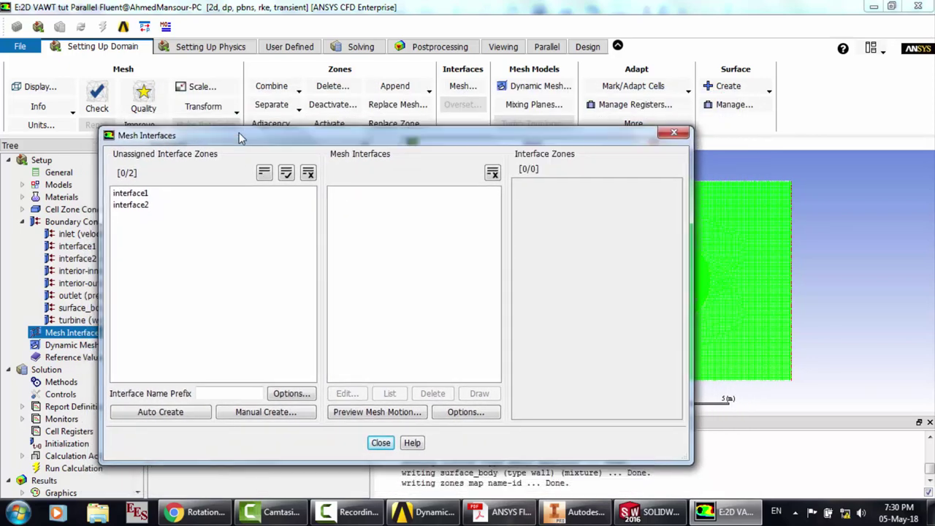
left_click(180, 190)
left_click(168, 202)
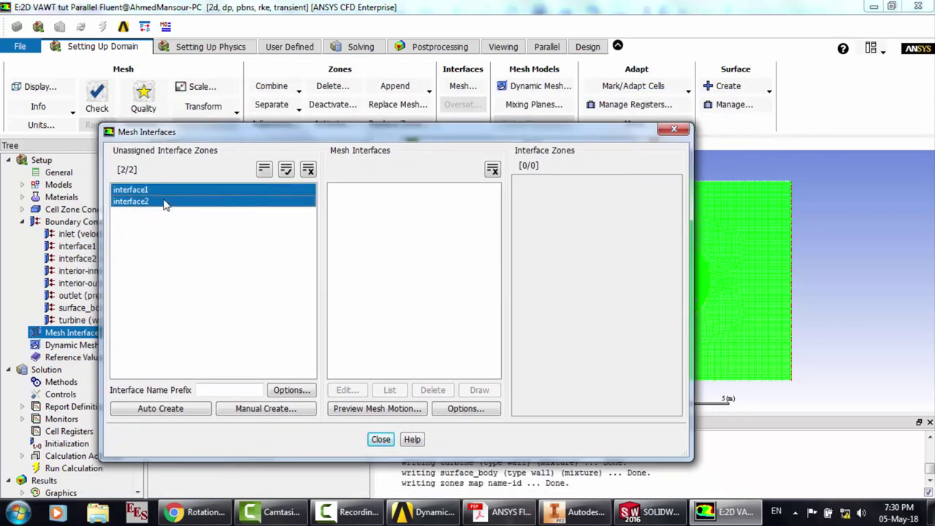
left_click(216, 389)
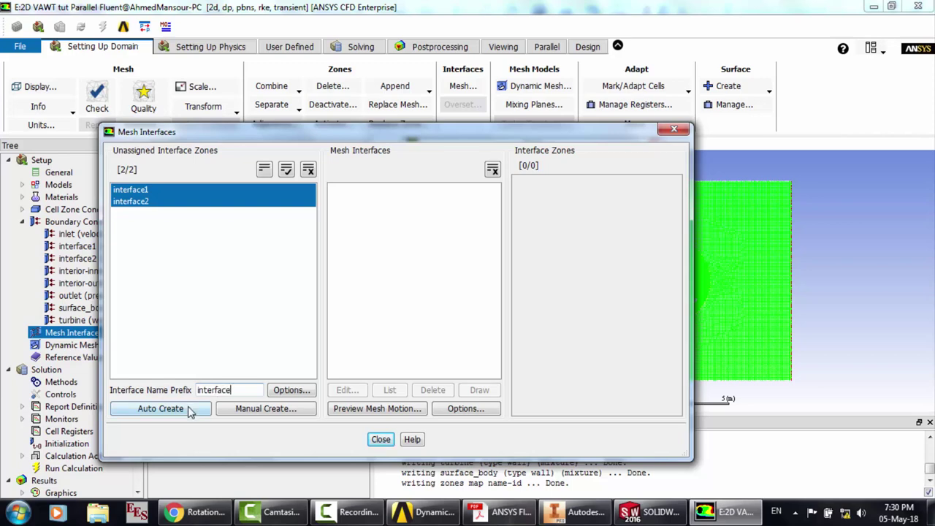
left_click(190, 410)
left_click(268, 439)
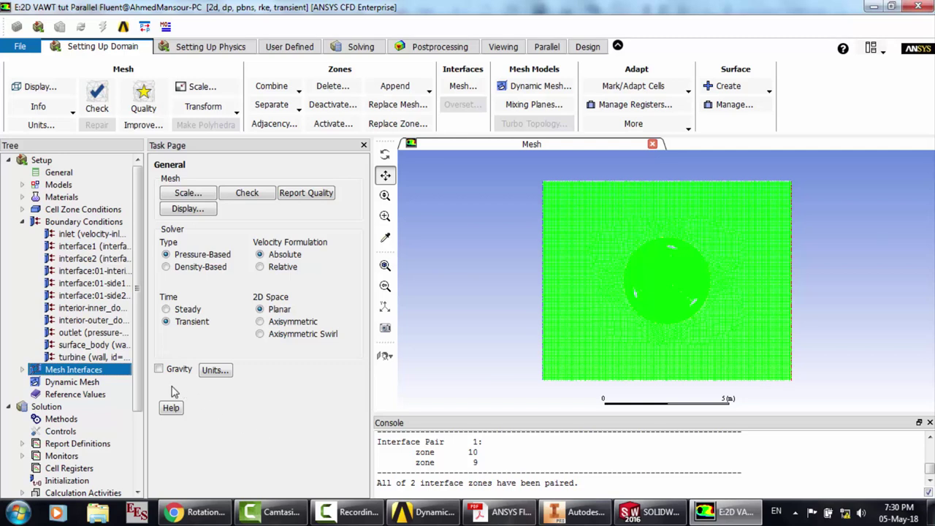
Enable Dynamic Mesh with the Six DOF option and Smoothing turned off
left_click(92, 382)
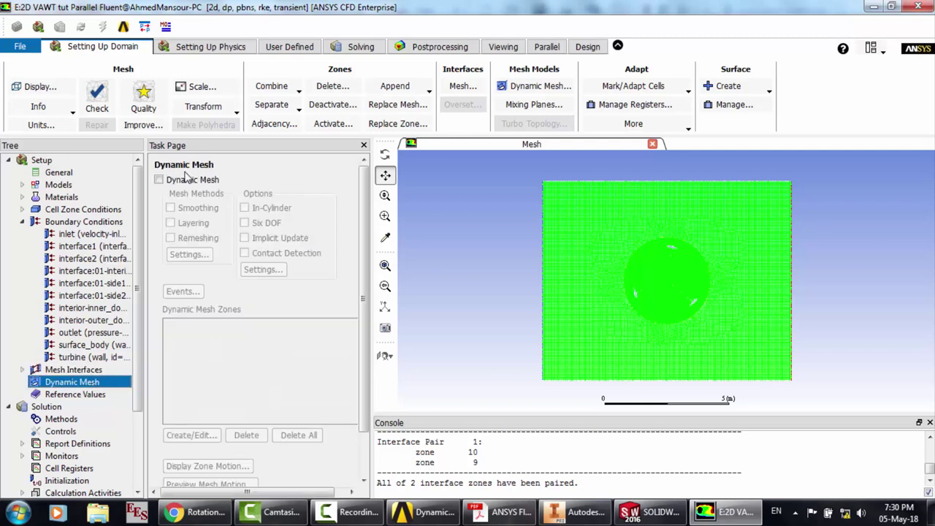
left_click(170, 181)
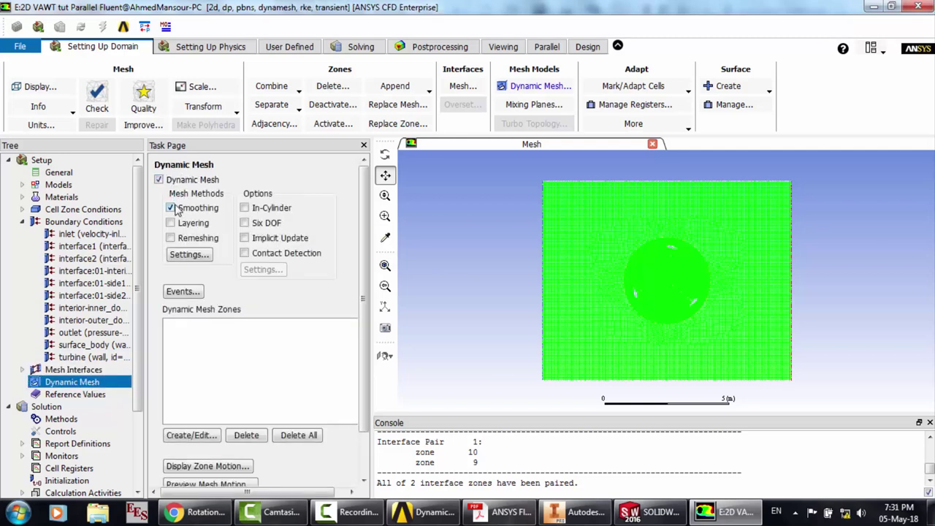
left_click(270, 224)
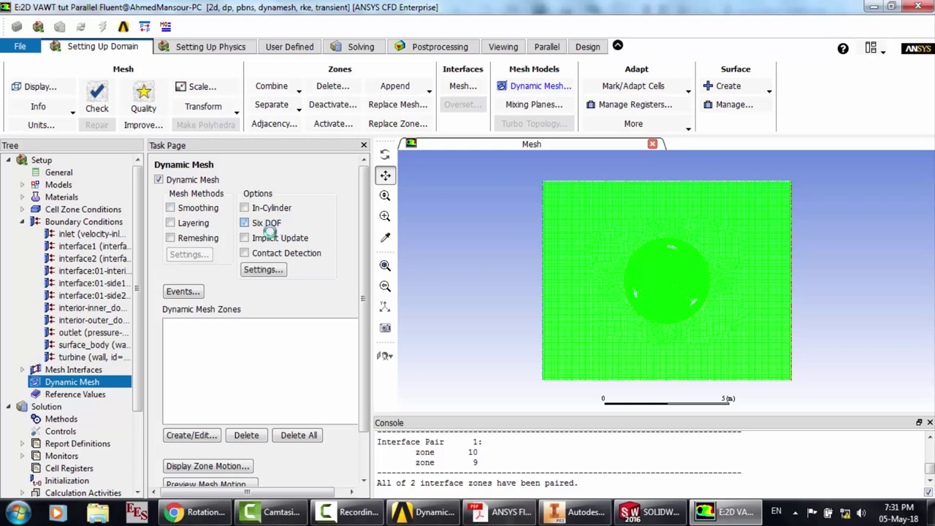
Create a Six DOF property set named Rotate with One DOF Rotation and a moment of inertia of 1.8375 kg-m2
left_click(264, 270)
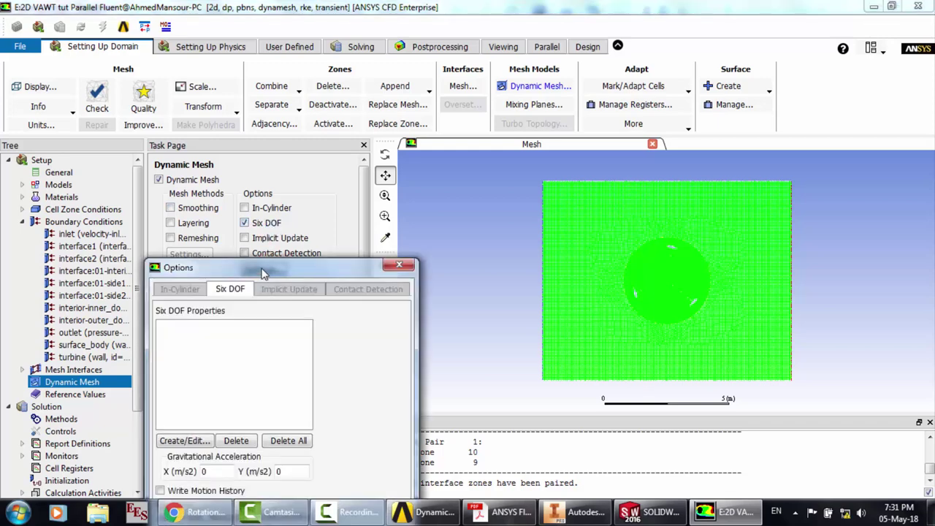
left_click(191, 441)
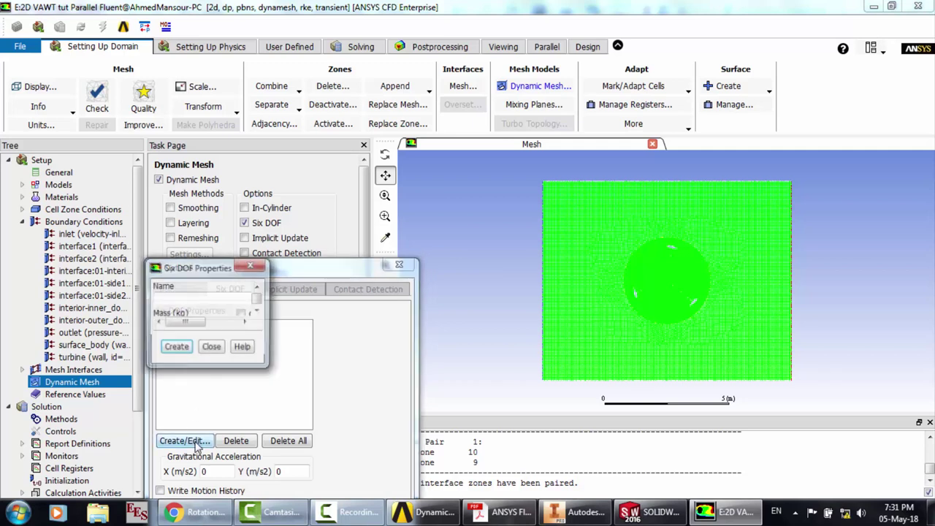
left_click(242, 329)
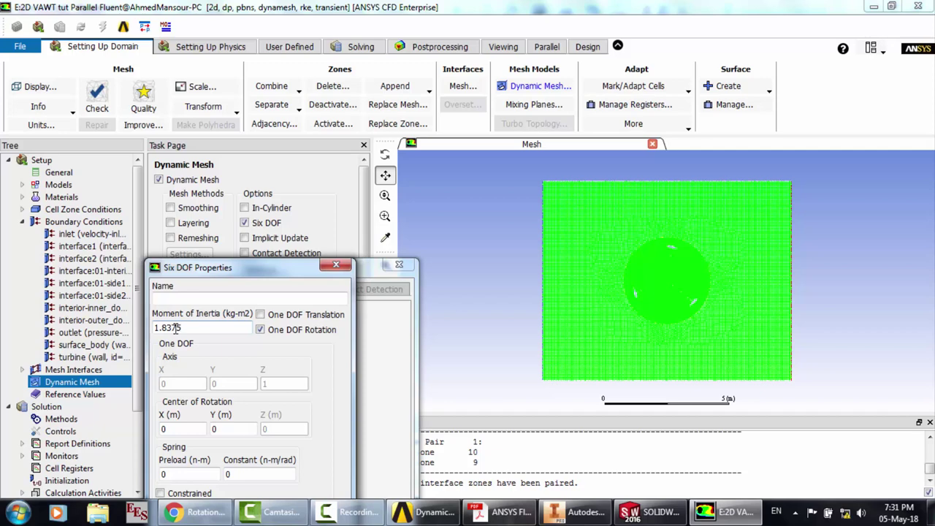
left_click_drag(270, 275, 318, 164)
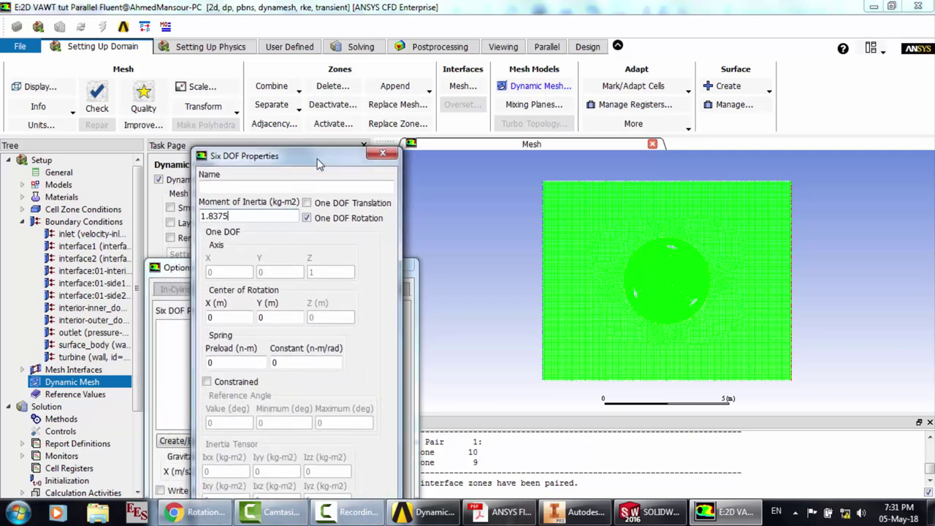
left_click(265, 185)
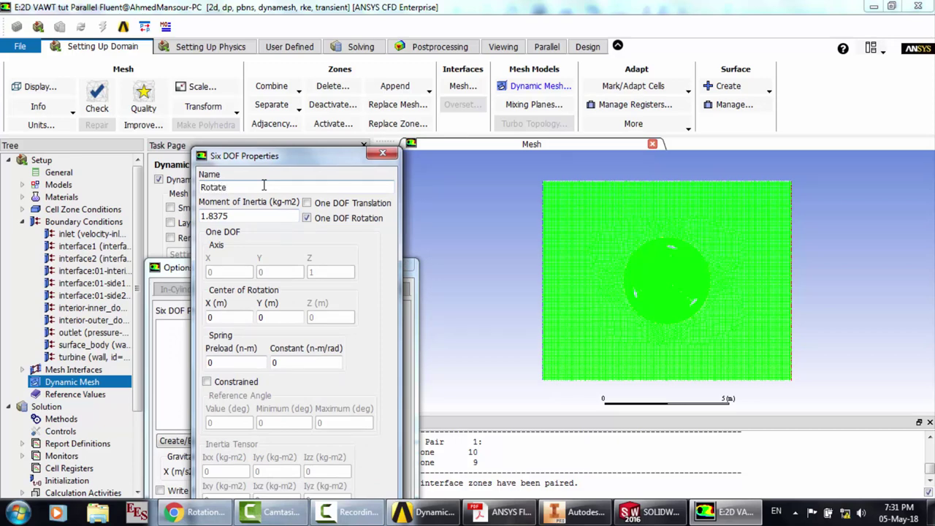
left_click_drag(268, 165, 293, 106)
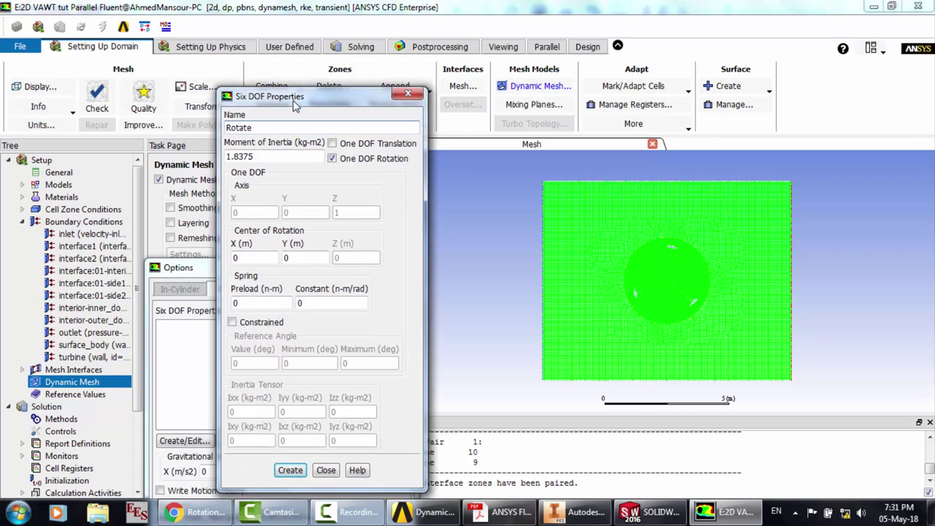
left_click(290, 471)
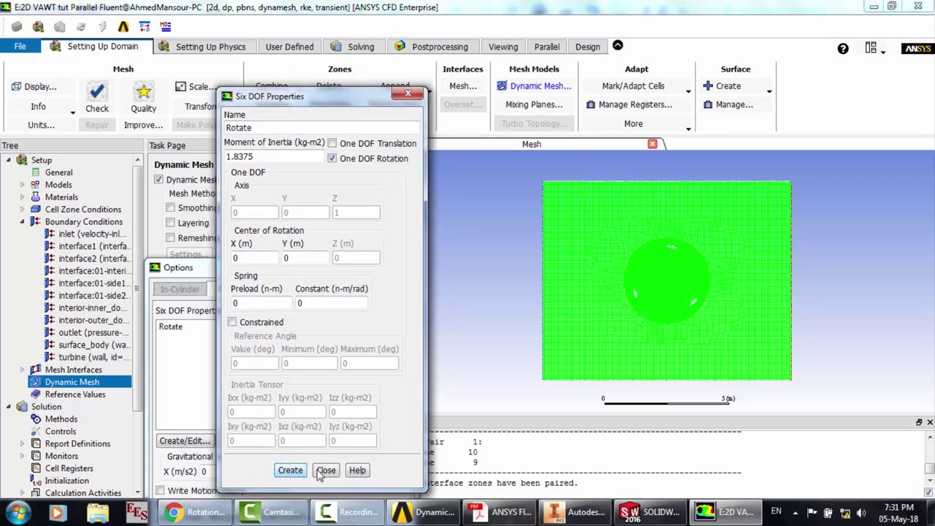
left_click(326, 471)
left_click_drag(289, 272, 319, 177)
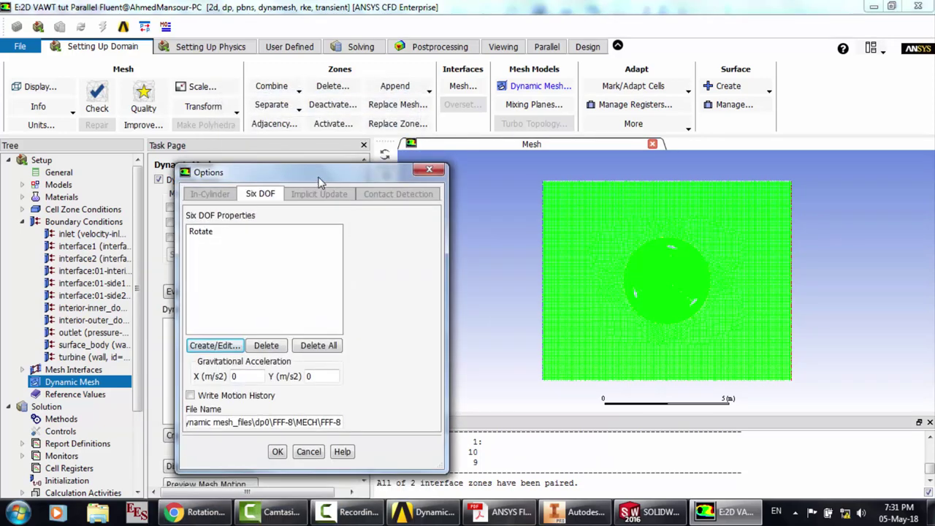
left_click(278, 452)
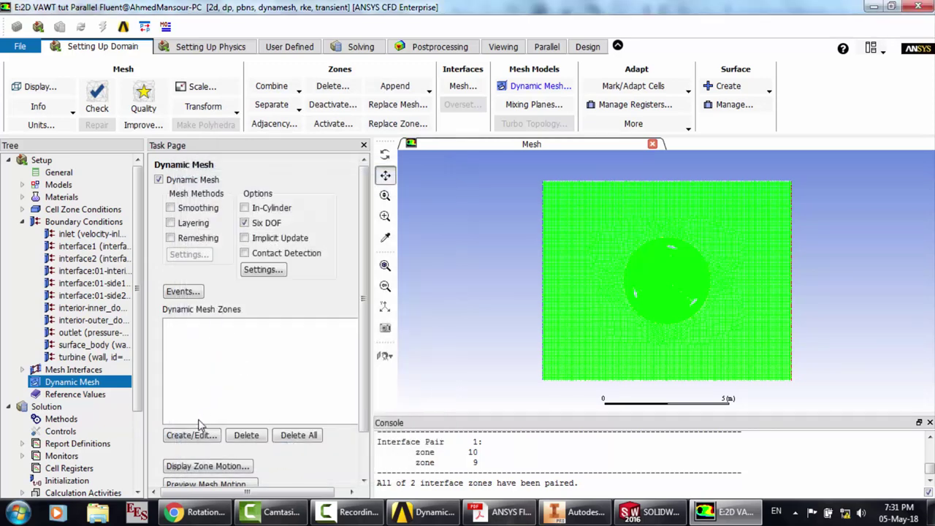
Create a Rigid Body dynamic mesh zone for inner_domain using the Rotate properties, with Six DOF On and Passive
left_click(191, 434)
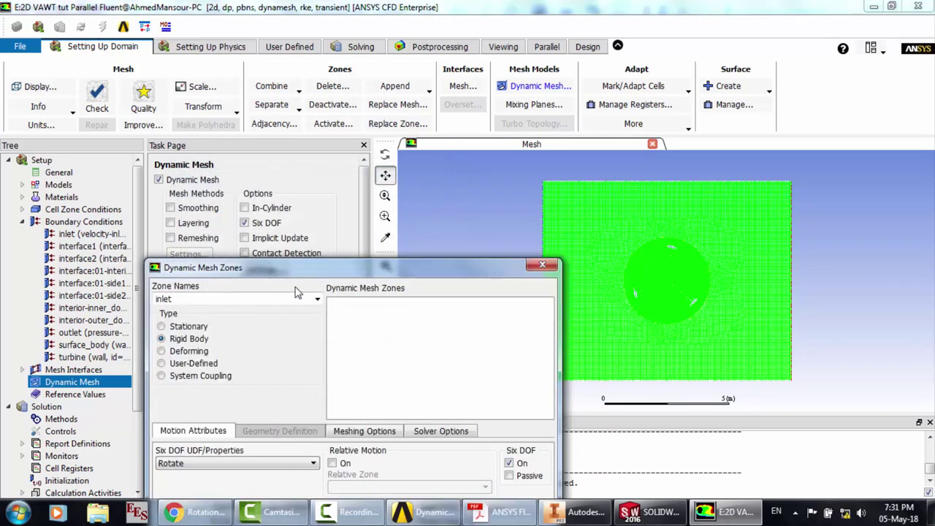
left_click_drag(289, 282, 366, 122)
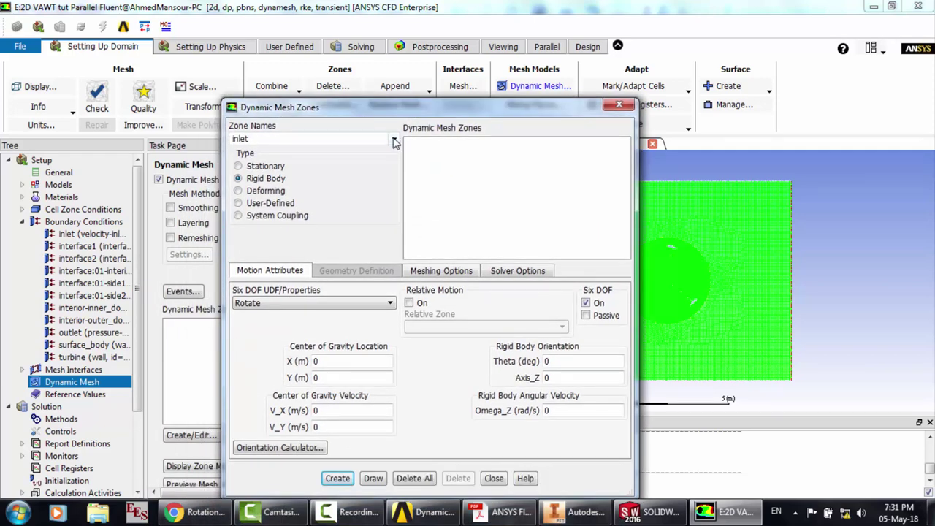
left_click(393, 138)
left_click(351, 161)
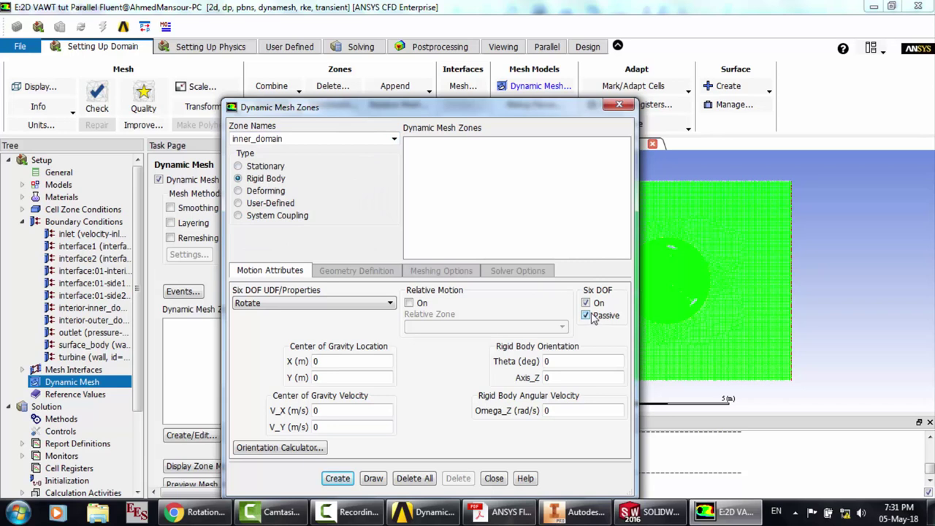
left_click(337, 478)
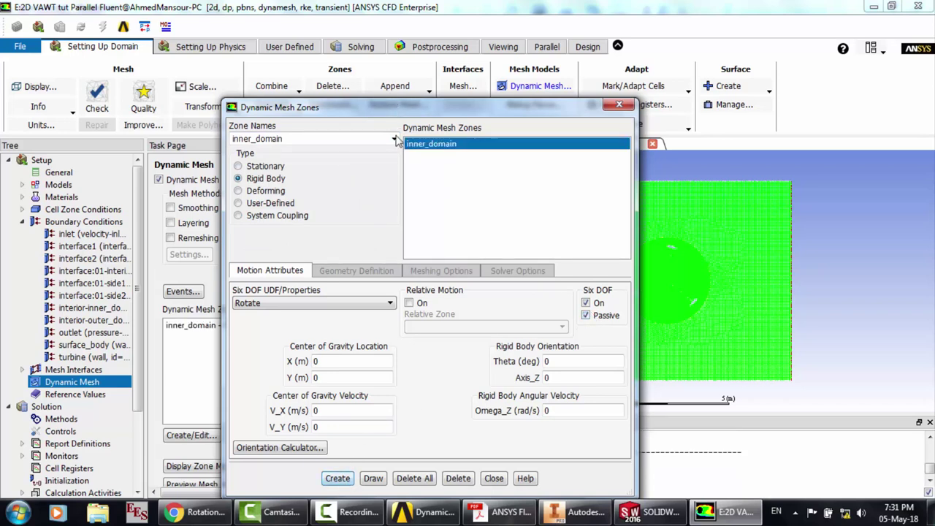
Create a Stationary dynamic mesh zone for outer_domain
left_click(394, 139)
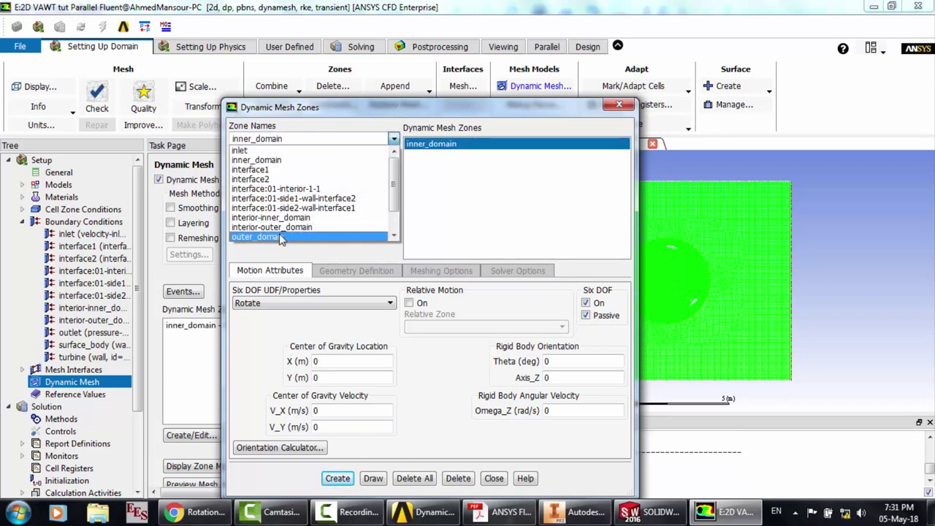
left_click(280, 237)
left_click(252, 178)
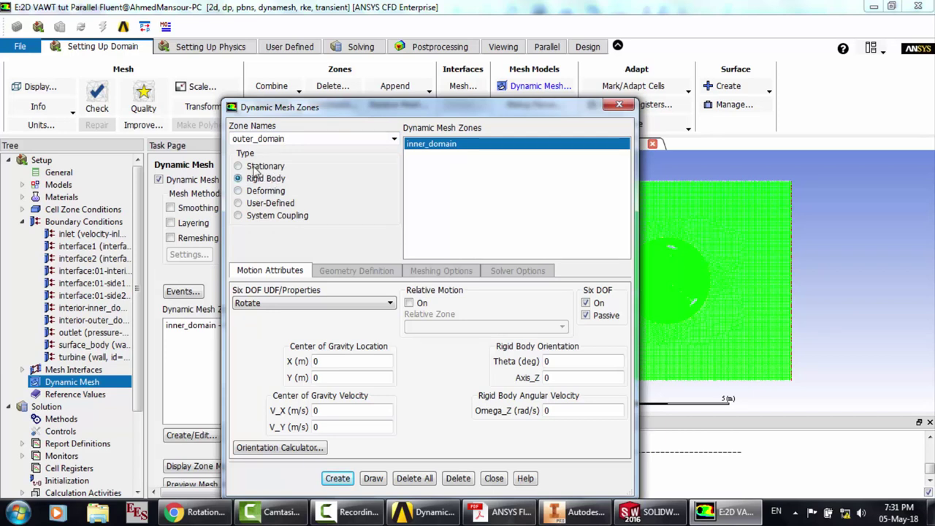
left_click(255, 168)
left_click(336, 479)
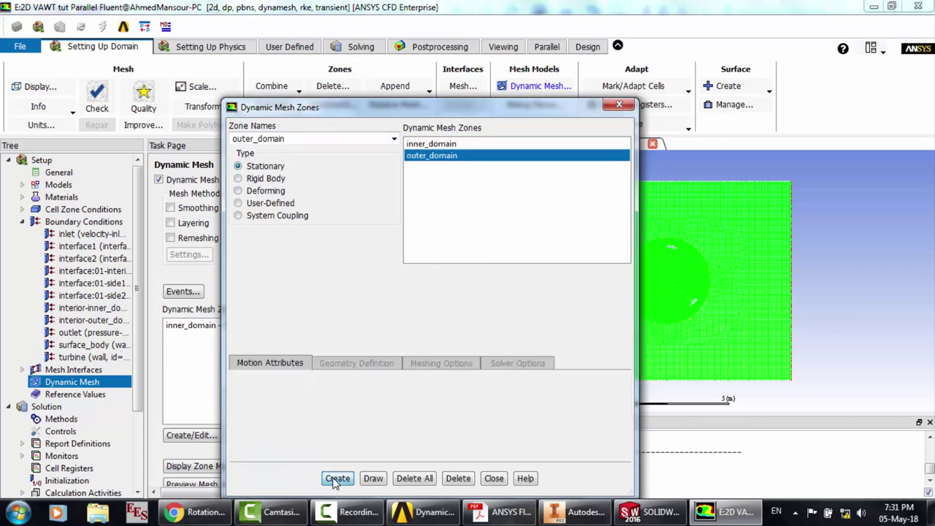
Create a Rigid Body dynamic mesh zone for turbine using the Rotate properties, with Six DOF On and Passive off
left_click(393, 139)
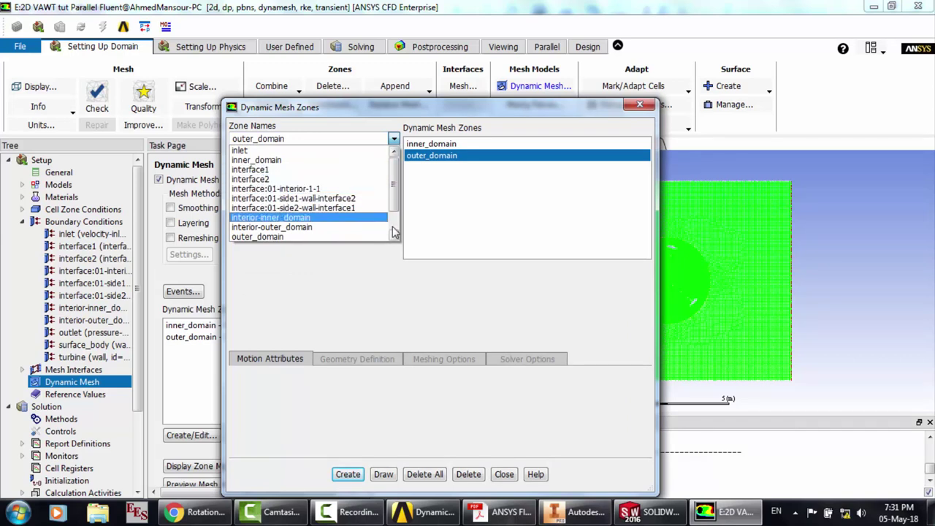
scroll(394, 232, "down", 1)
left_click(260, 238)
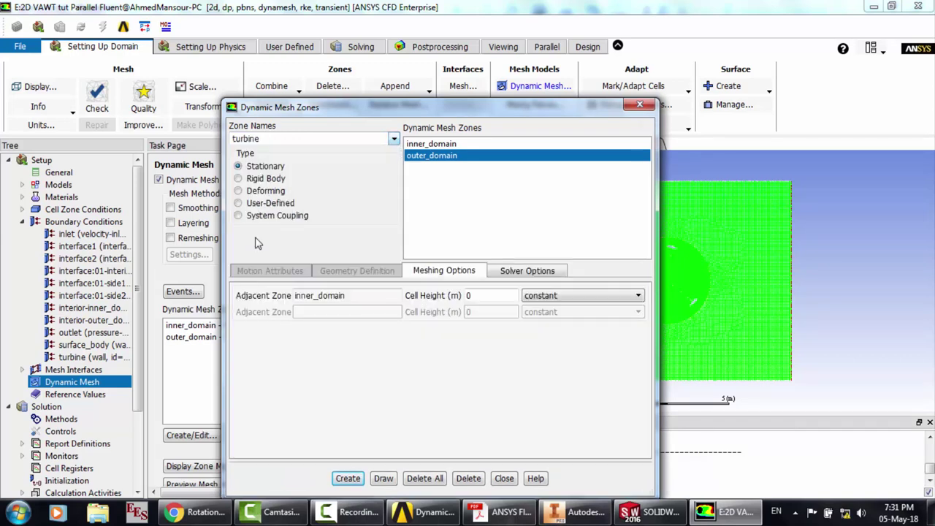
left_click(264, 181)
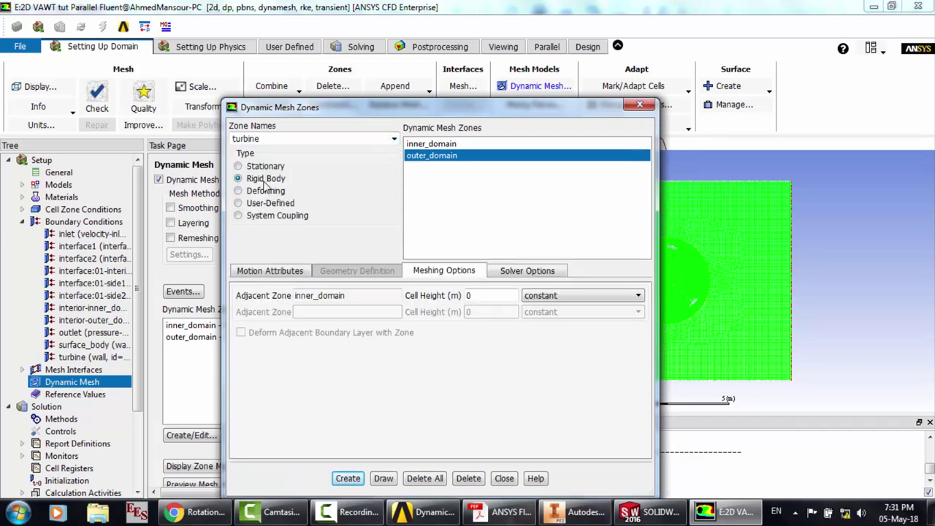
left_click(306, 275)
left_click(595, 330)
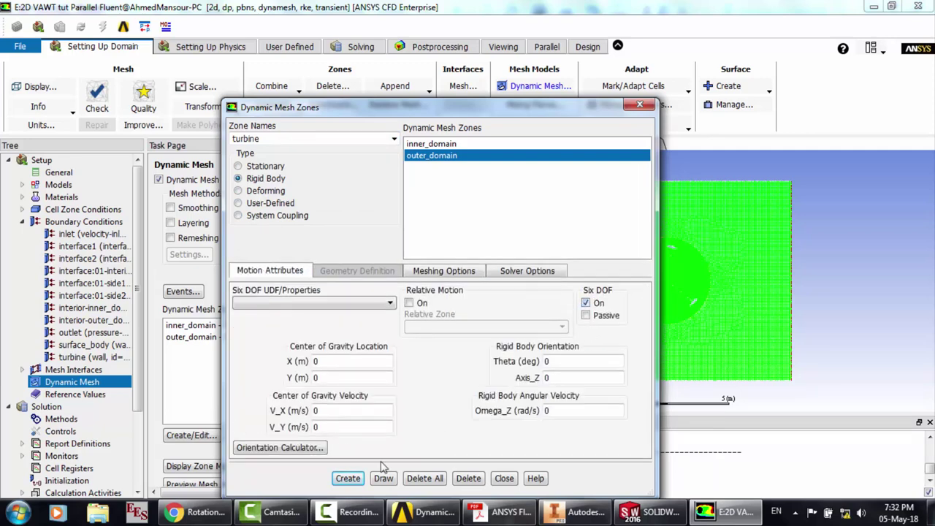
left_click(347, 478)
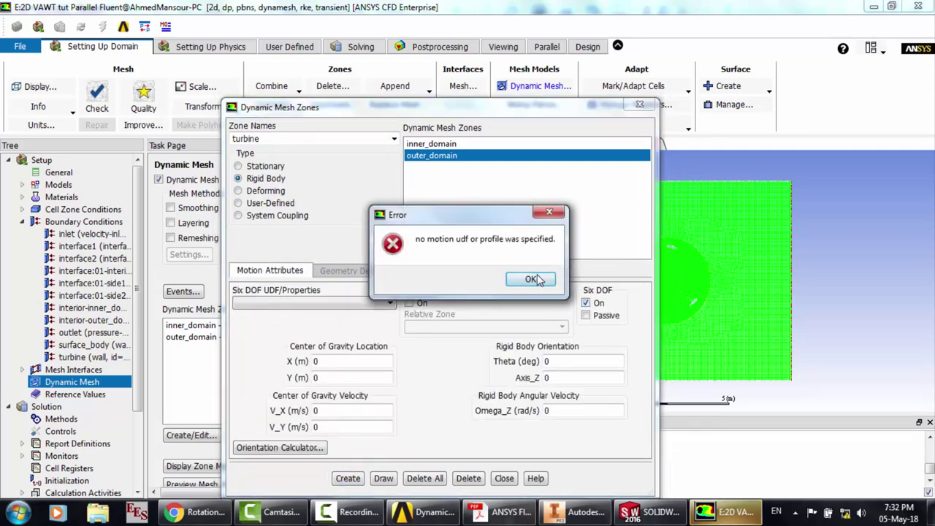
left_click(533, 280)
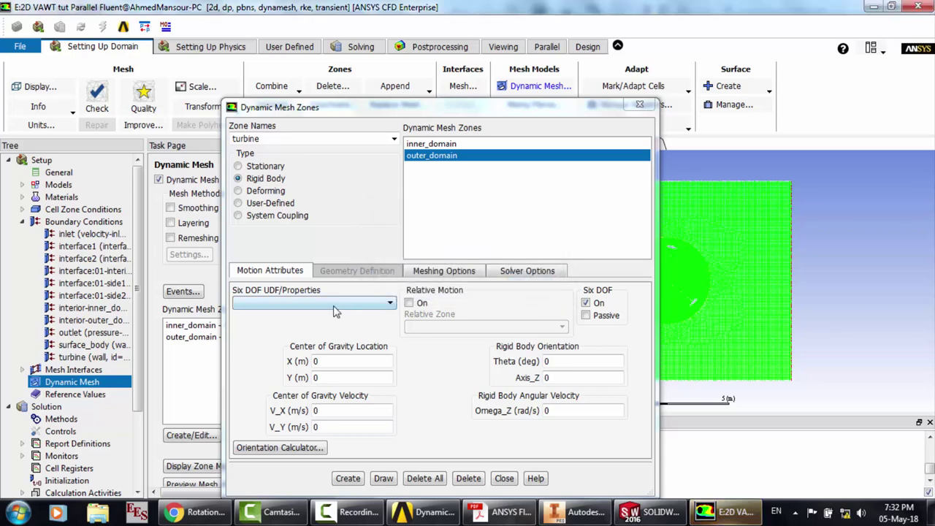
left_click(335, 308)
left_click(290, 318)
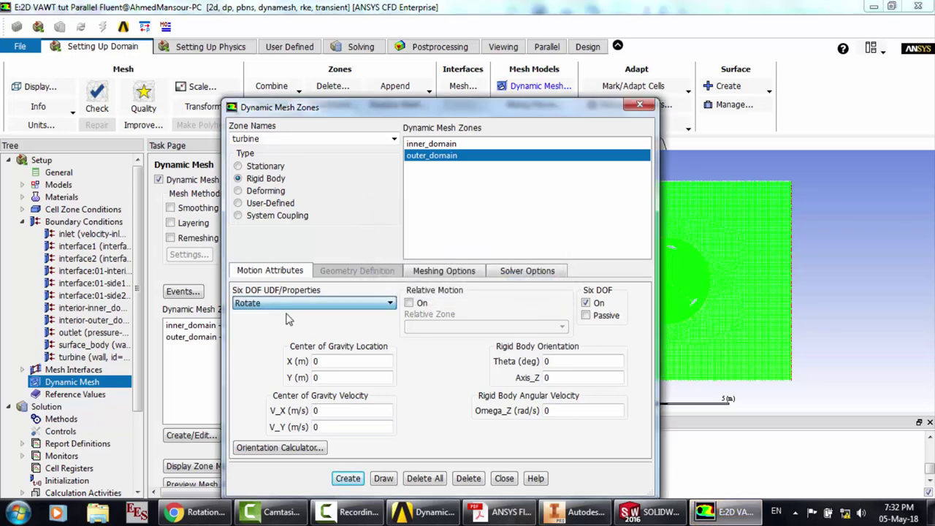
left_click(356, 477)
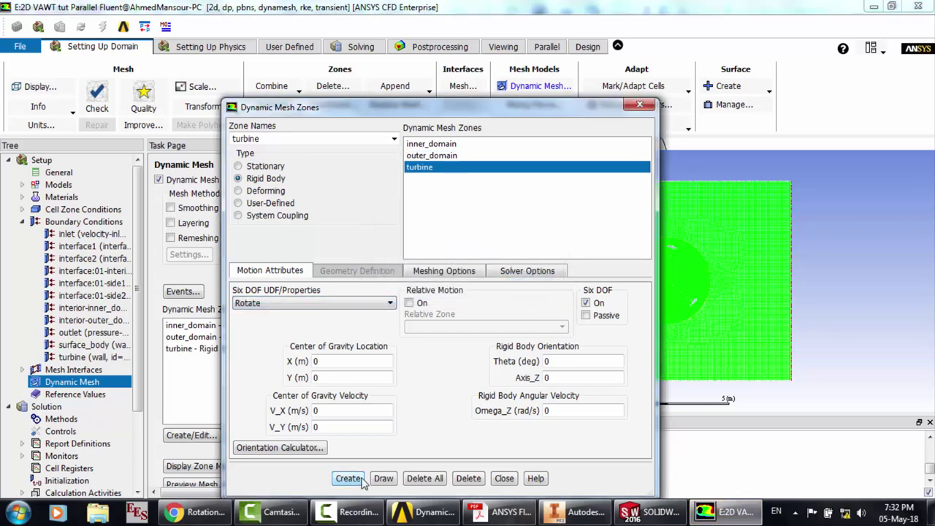
left_click(455, 145)
left_click(504, 477)
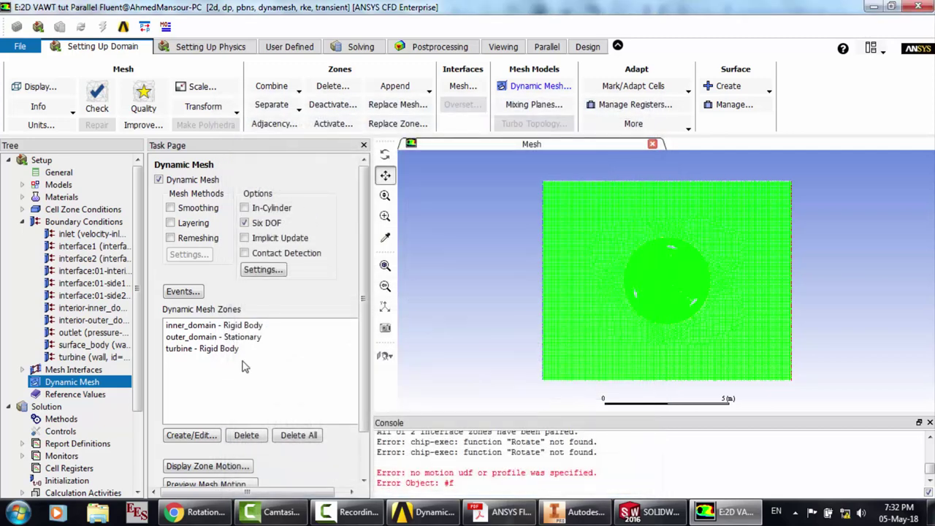
Set Turbulent Kinetic Energy and Turbulent Dissipation Rate to Second Order Upwind and the Transient Formulation to Second Order Implicit
left_click(82, 395)
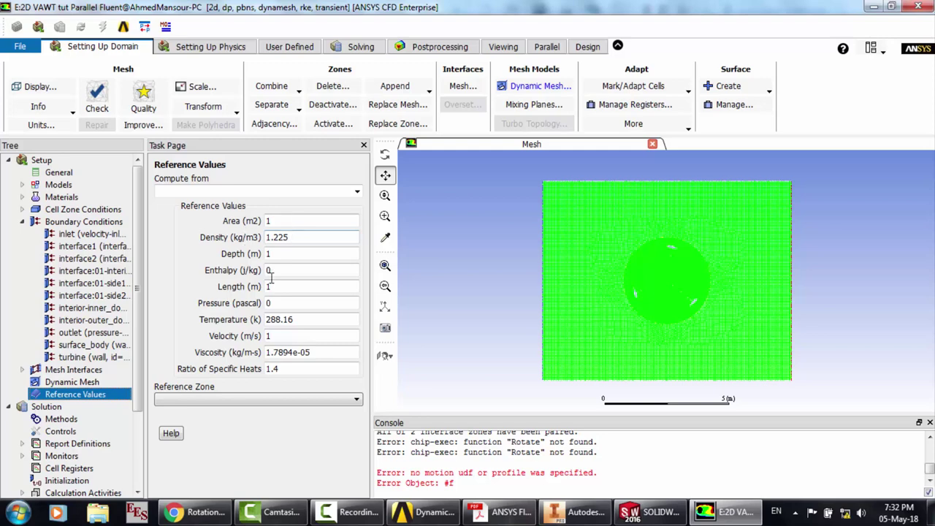
left_click(83, 421)
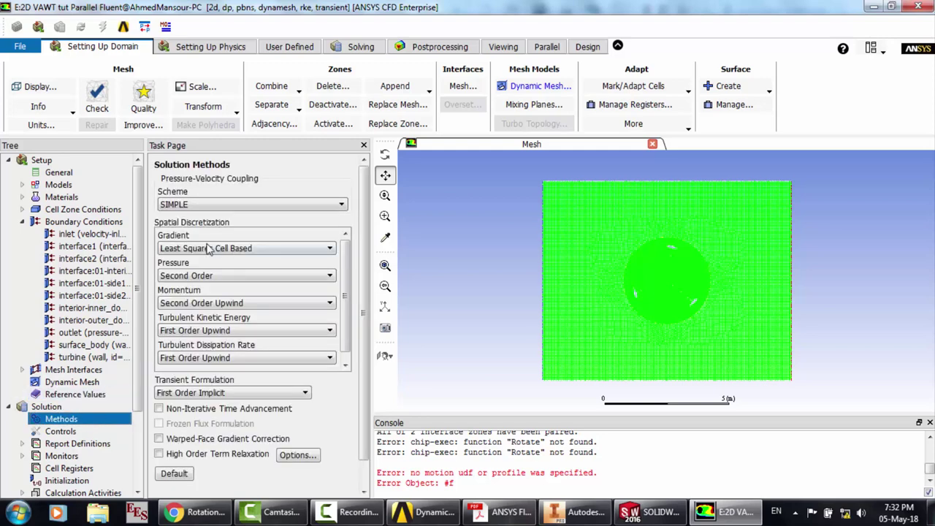
left_click(188, 332)
left_click(183, 352)
left_click(182, 358)
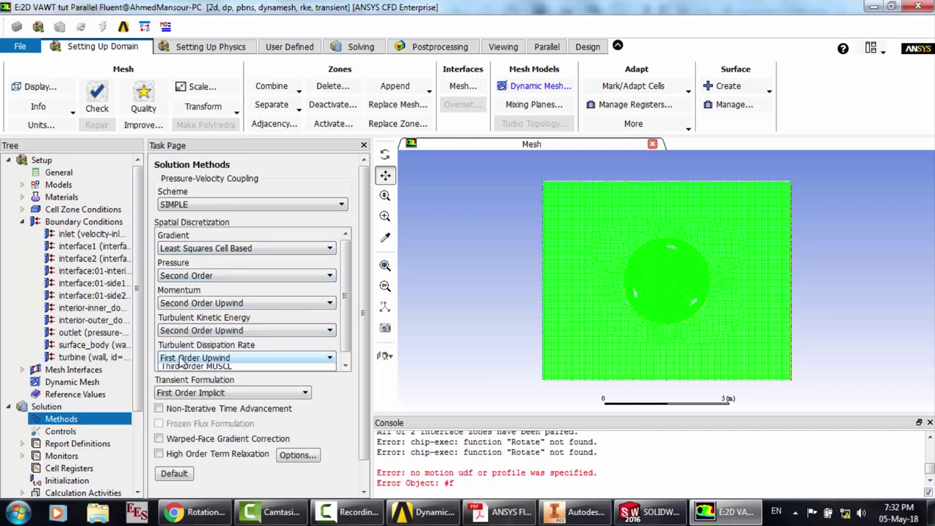
left_click(178, 379)
left_click(179, 393)
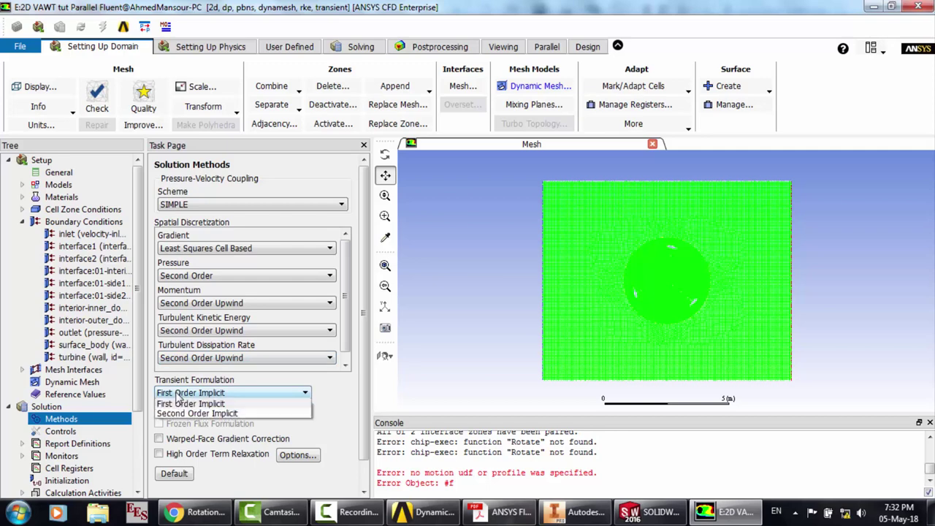
left_click(174, 407)
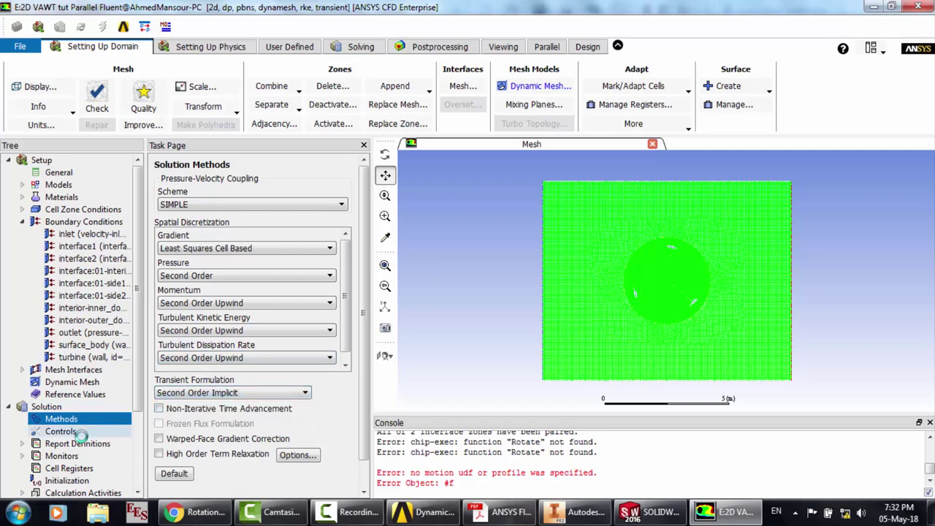
Initialize the solution with Hybrid Initialization
left_click(79, 443)
scroll(84, 442, "down", 1)
scroll(84, 442, "down", 1)
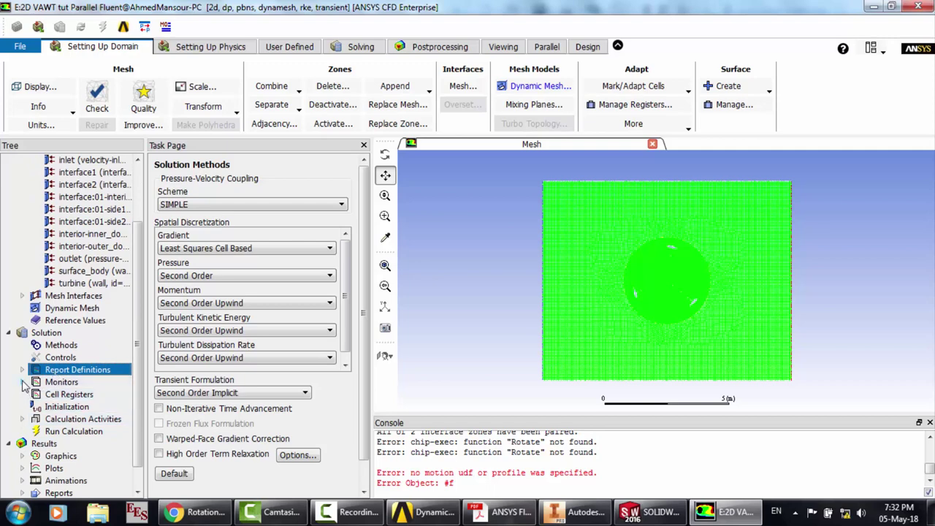
scroll(49, 391, "down", 1)
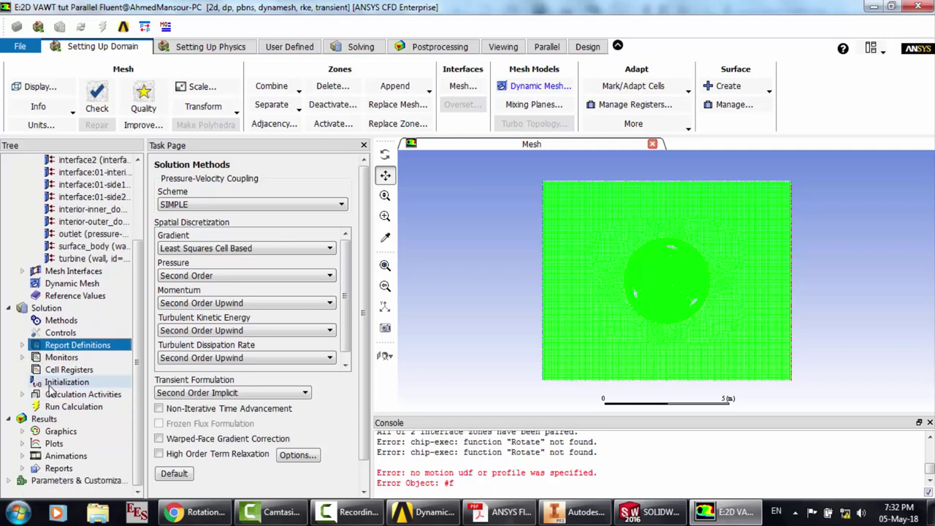
left_click(77, 371)
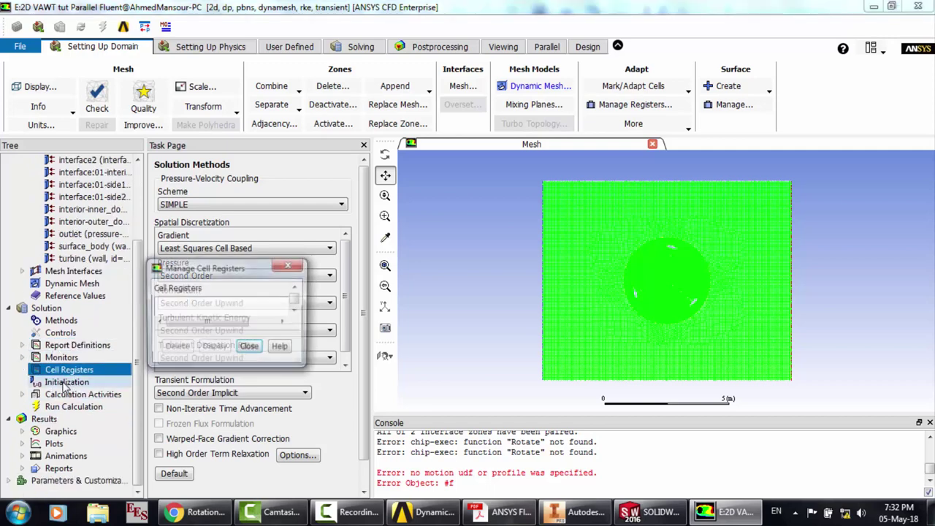
left_click(265, 441)
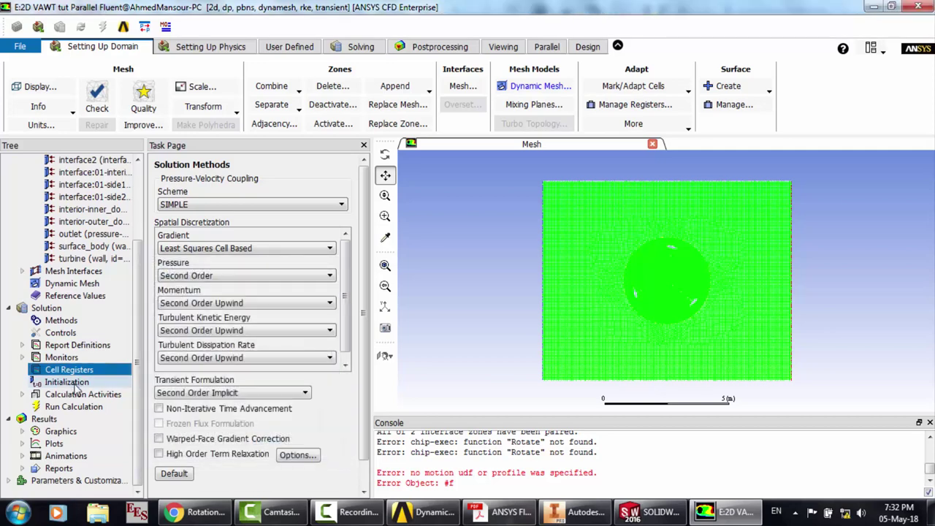
left_click(71, 385)
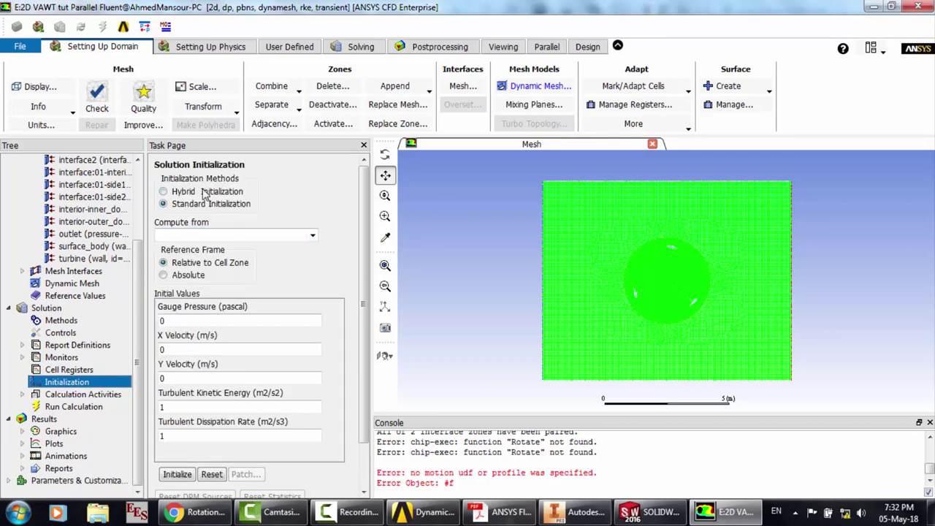
left_click(196, 192)
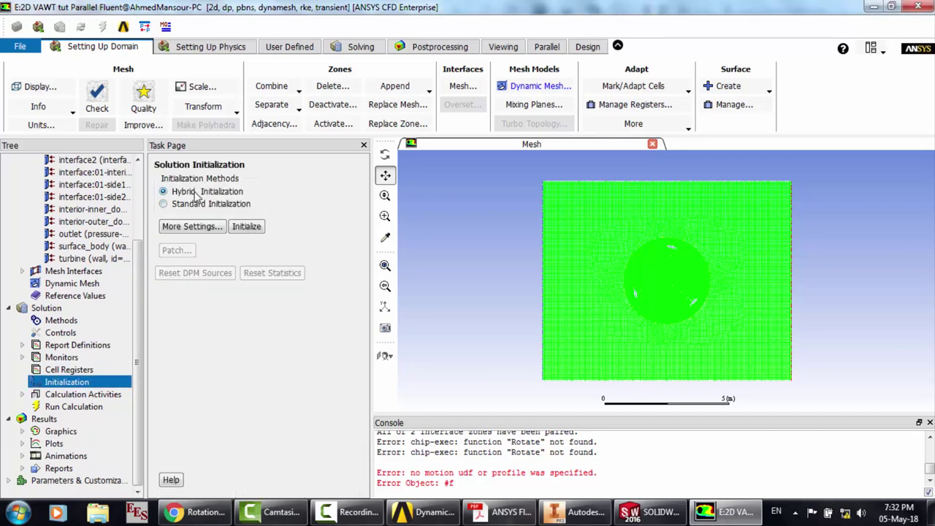
left_click(252, 228)
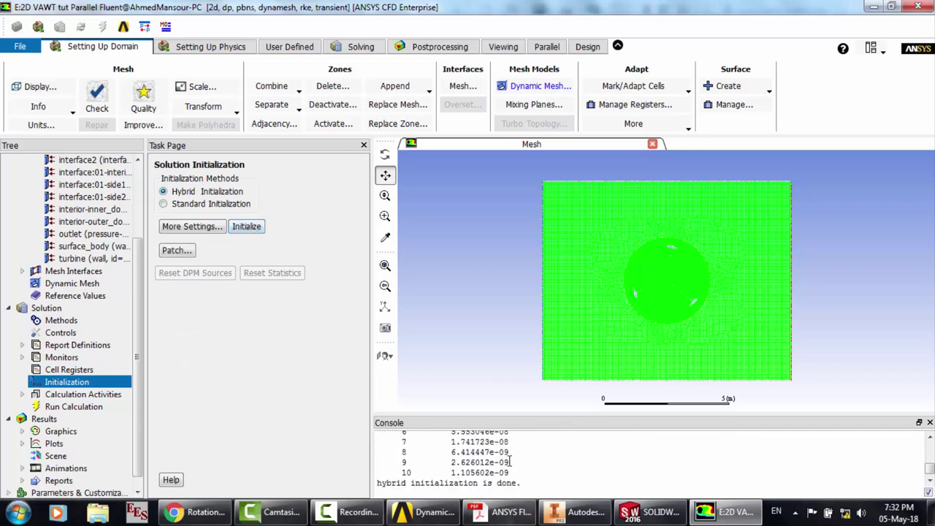
Start the calculation with a time step size of 0.0001 s, 500 time steps and 50 maximum iterations per time step
left_click(69, 406)
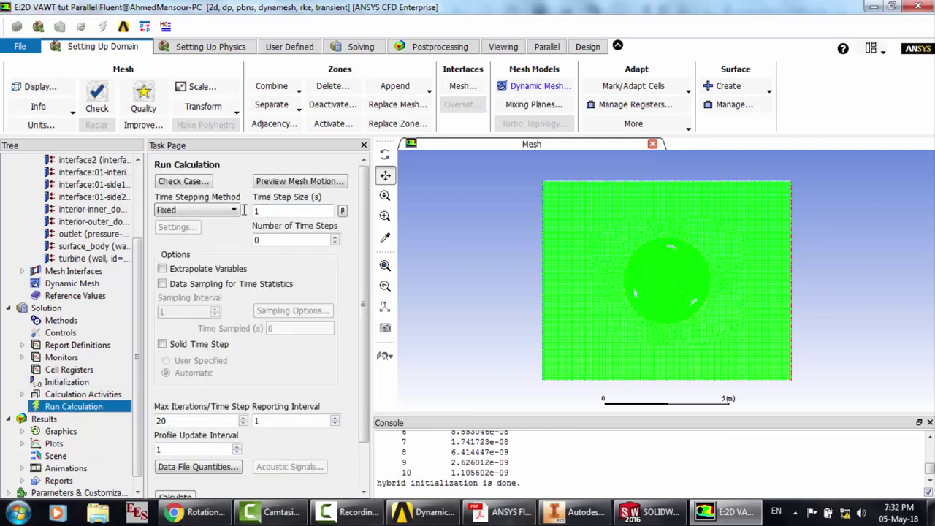
type(".000")
left_click(271, 241)
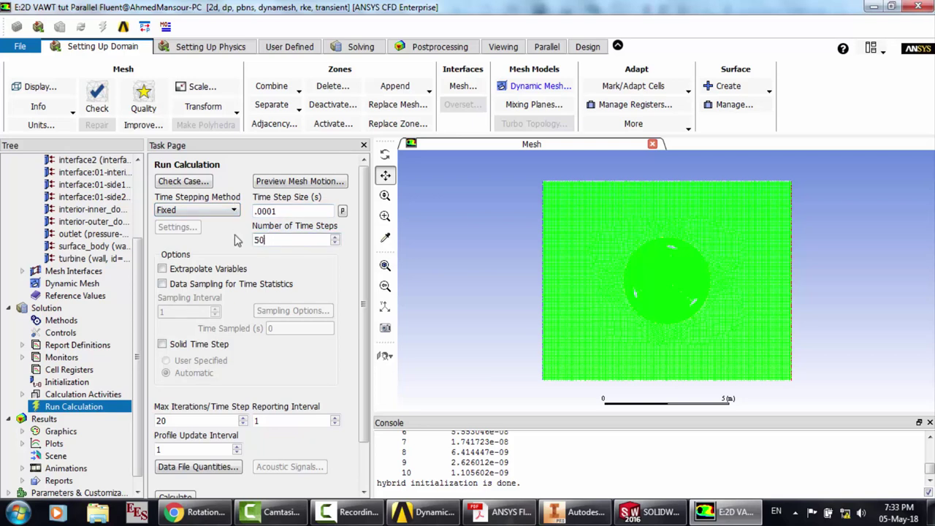
double_click(191, 421)
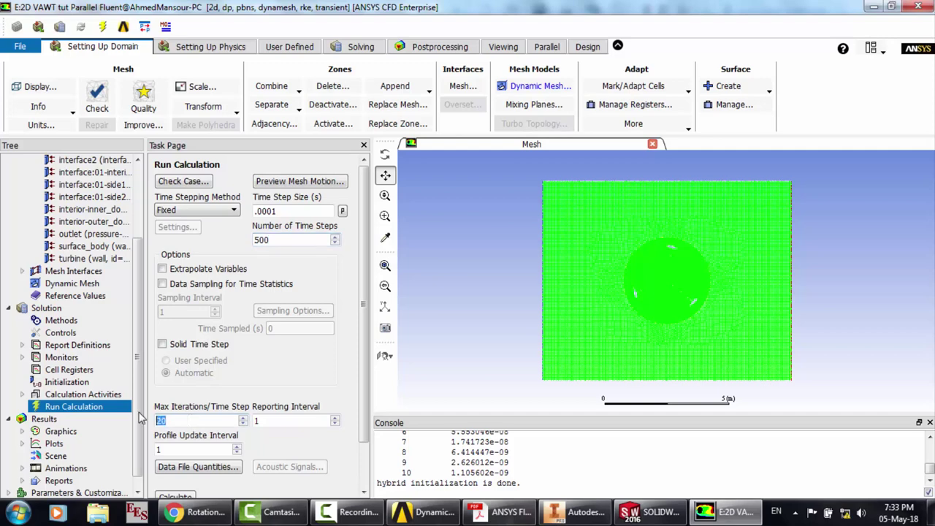
type("5")
left_click(178, 499)
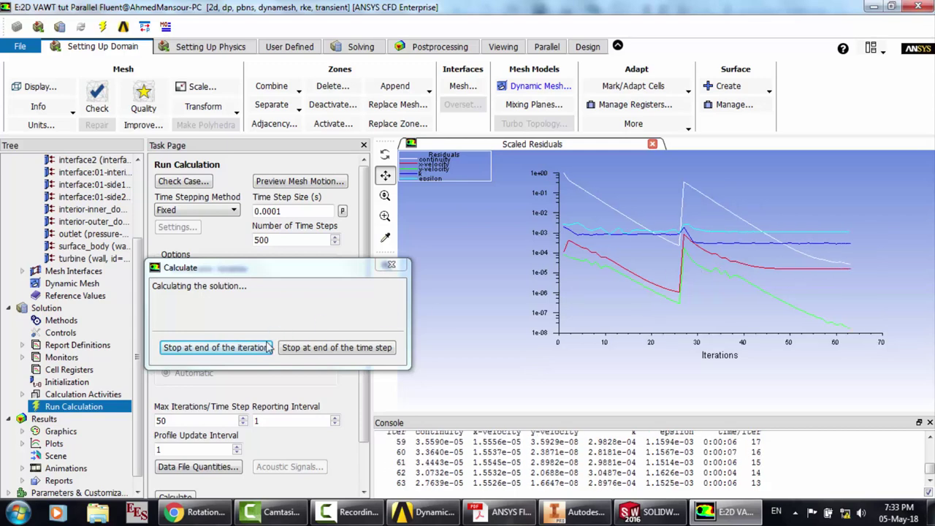
Stop the calculation at the end of the iteration and quit Fluent, using the settings changes for the current calculation only
left_click(253, 349)
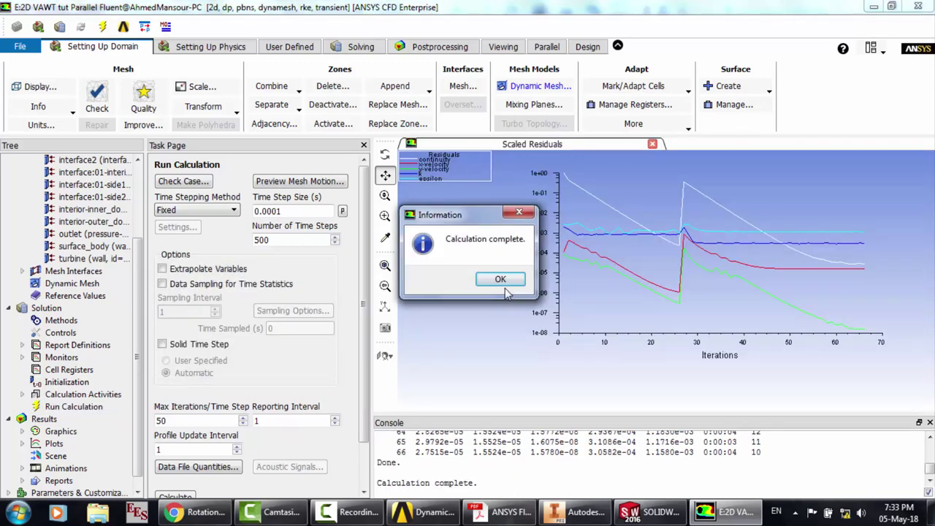
left_click(503, 283)
left_click(918, 7)
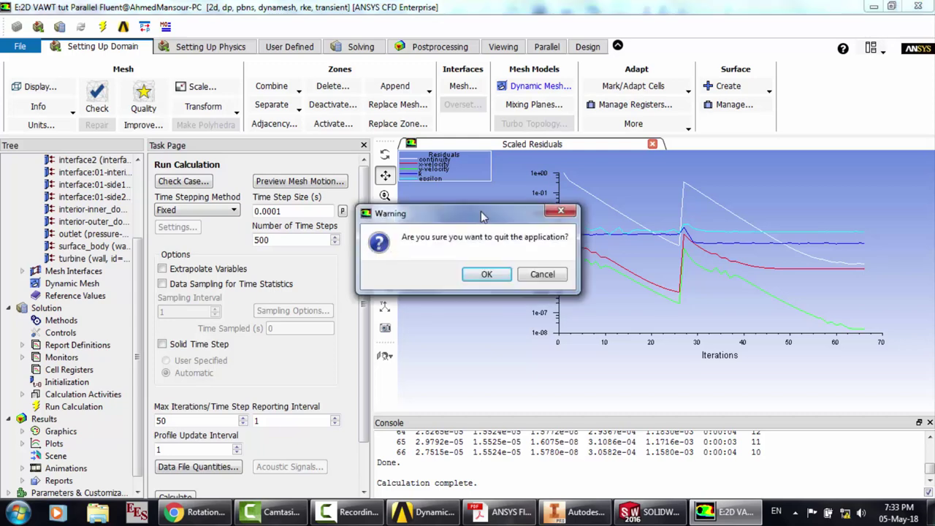
left_click(495, 275)
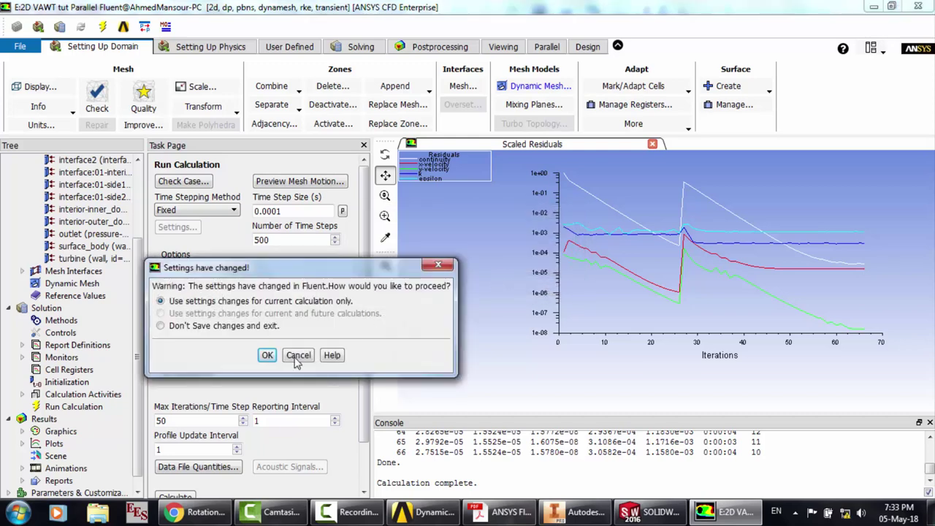
left_click(271, 361)
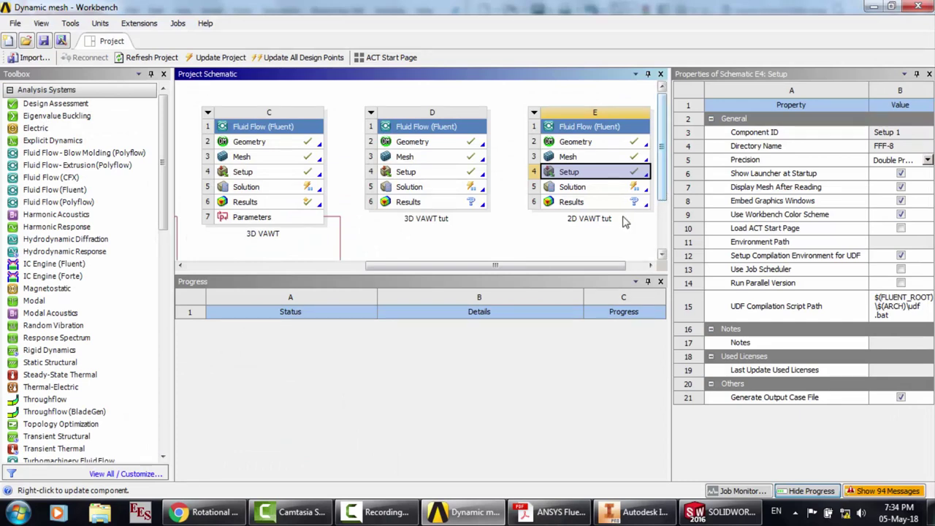
Open the Geometry of the 2D wheel system in DesignModeler
left_click_drag(576, 265, 336, 271)
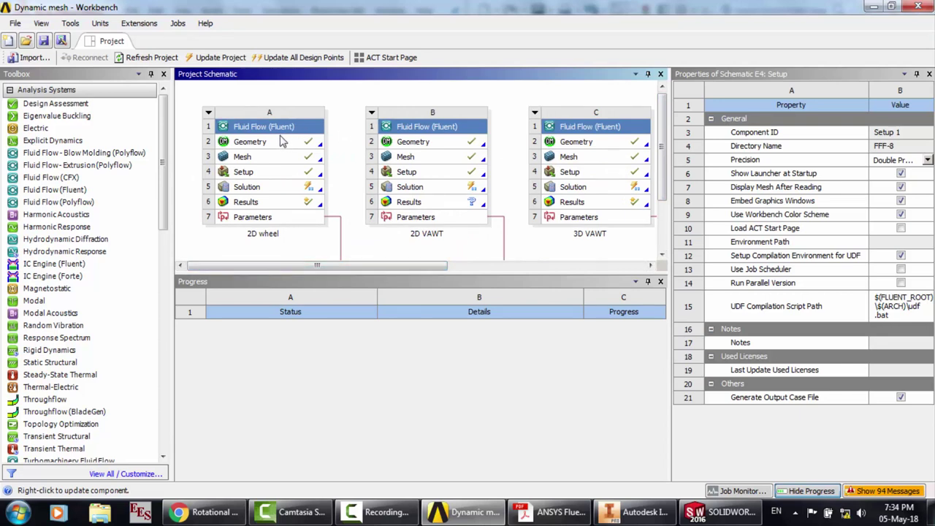
double_click(250, 143)
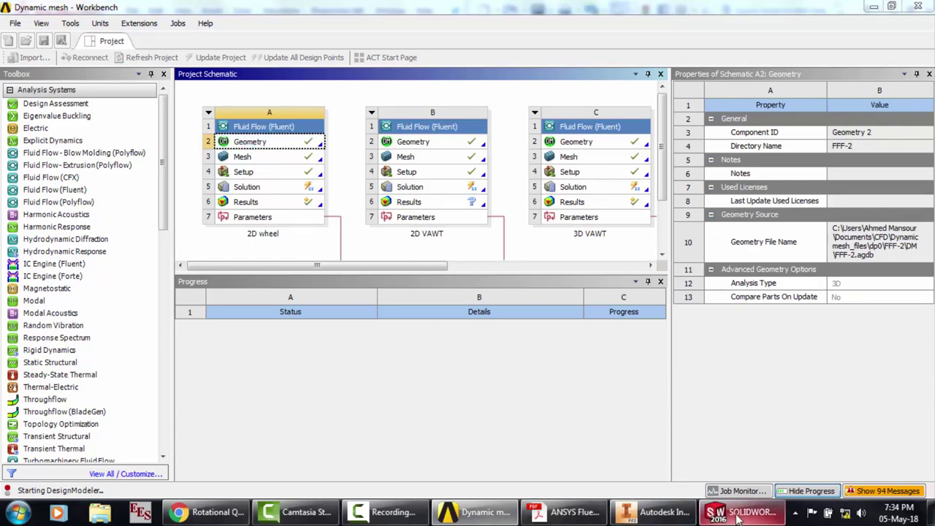
Switch to the 2D VAWT domain part in SOLIDWORKS
mouse_move(738, 515)
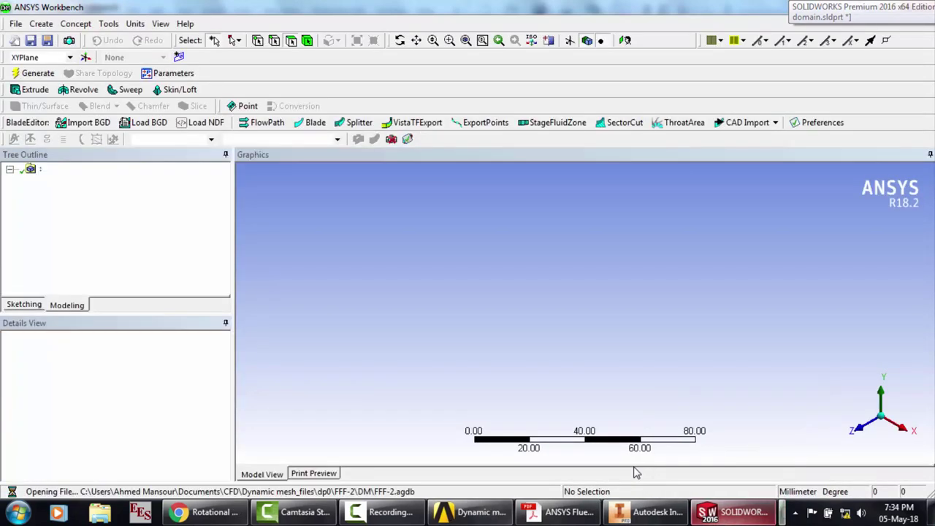
left_click(650, 511)
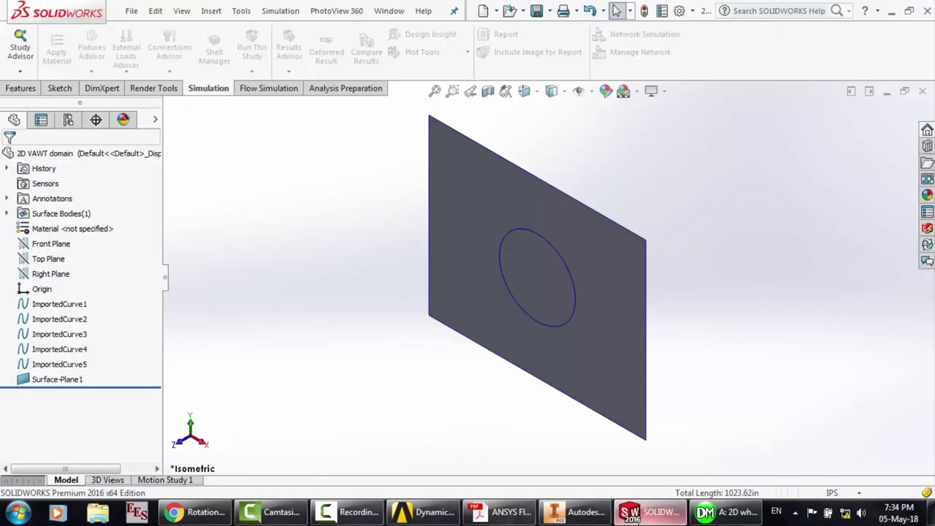
left_click(135, 12)
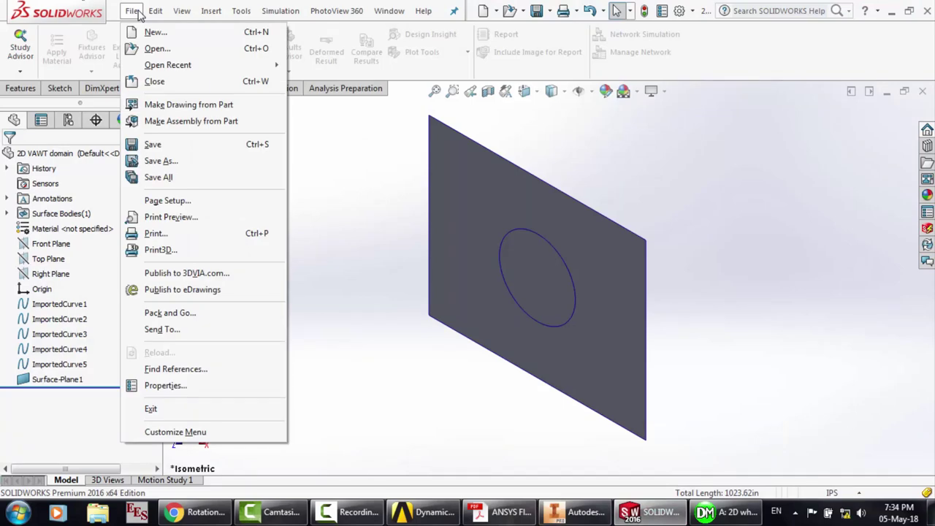
left_click(325, 307)
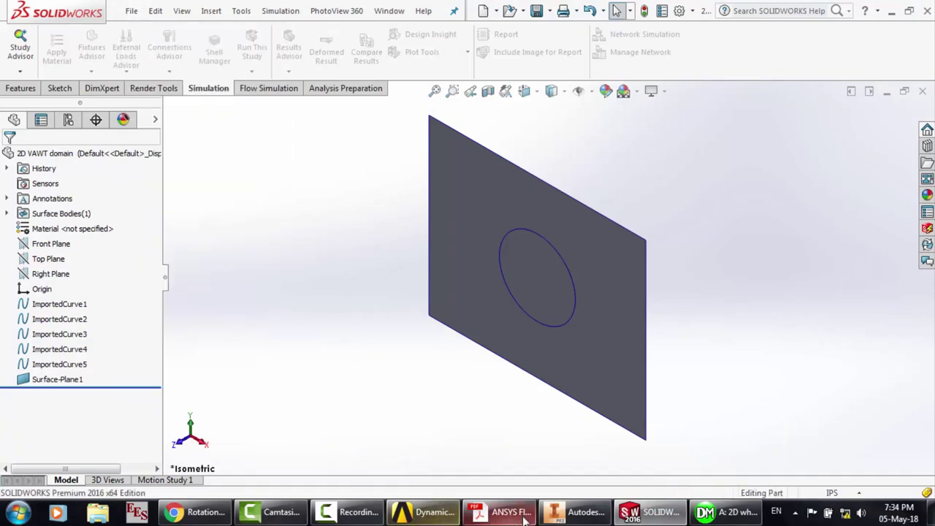
Switch to Autodesk Inventor and open the recent part 2D Pelton wheel.ipt
left_click(584, 511)
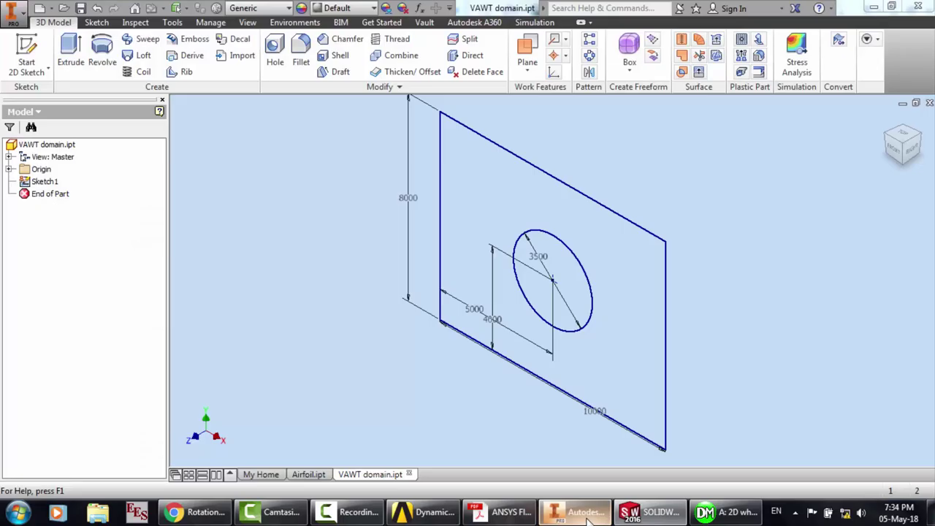
left_click(7, 9)
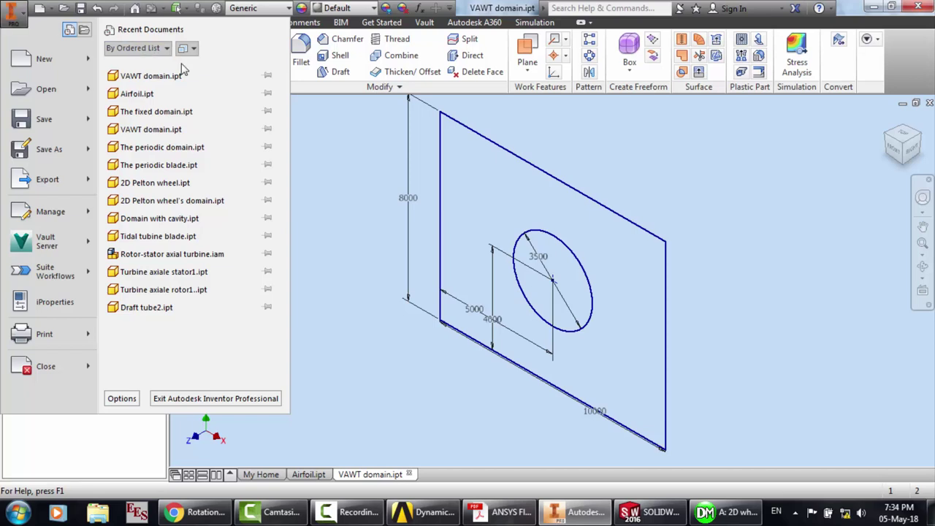
left_click(176, 185)
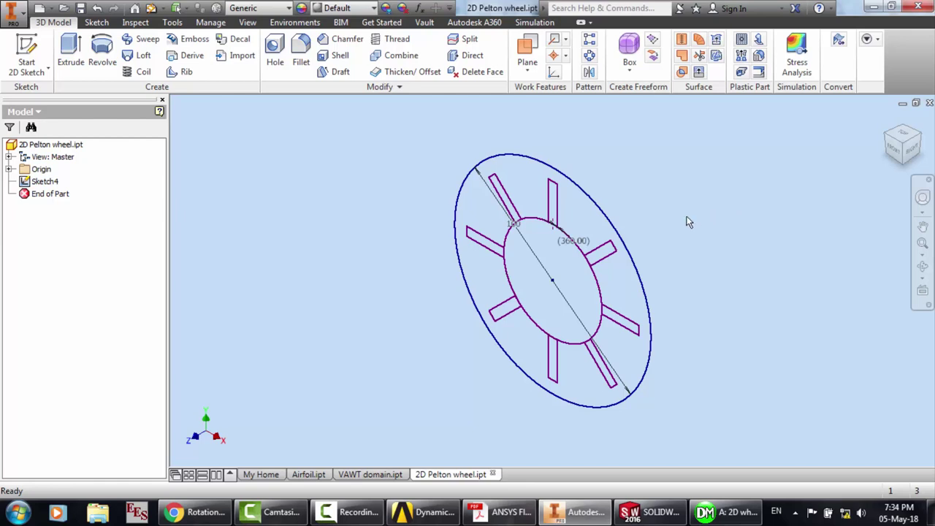
left_click(352, 511)
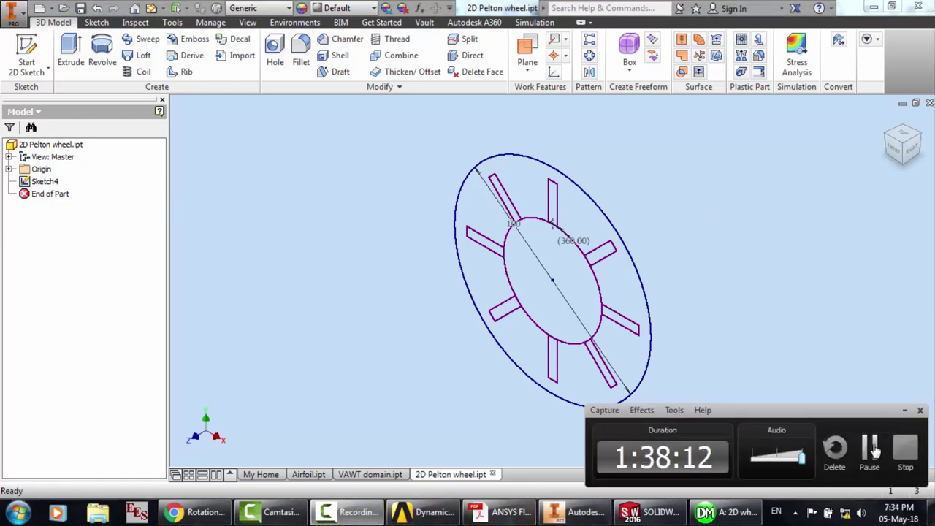
left_click(875, 451)
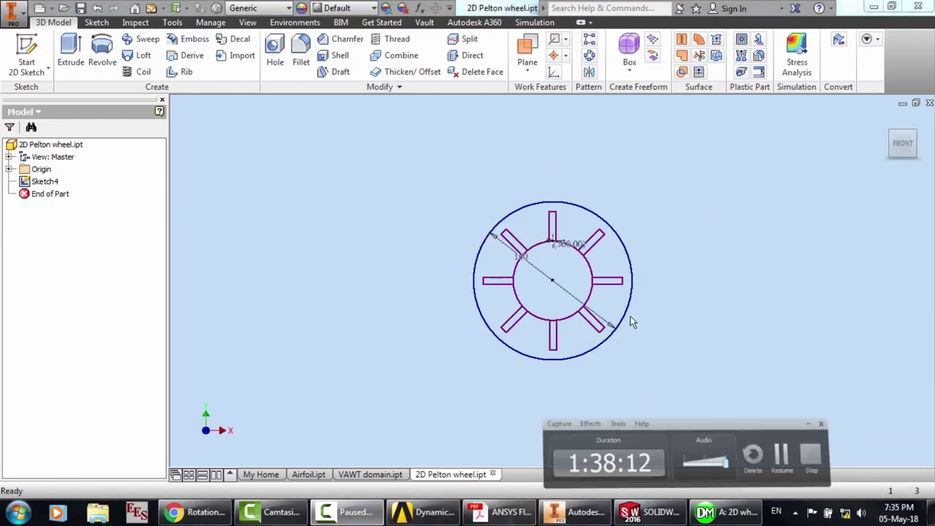
Open the Pelton wheel's Sketch4 for editing and check the diameter dimension of the outer circle
double_click(41, 183)
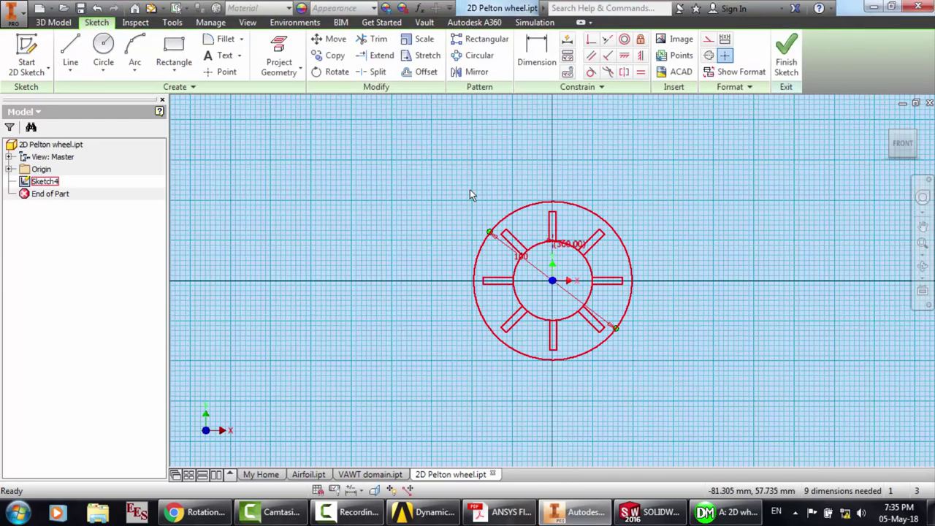
scroll(595, 210, "down", 5)
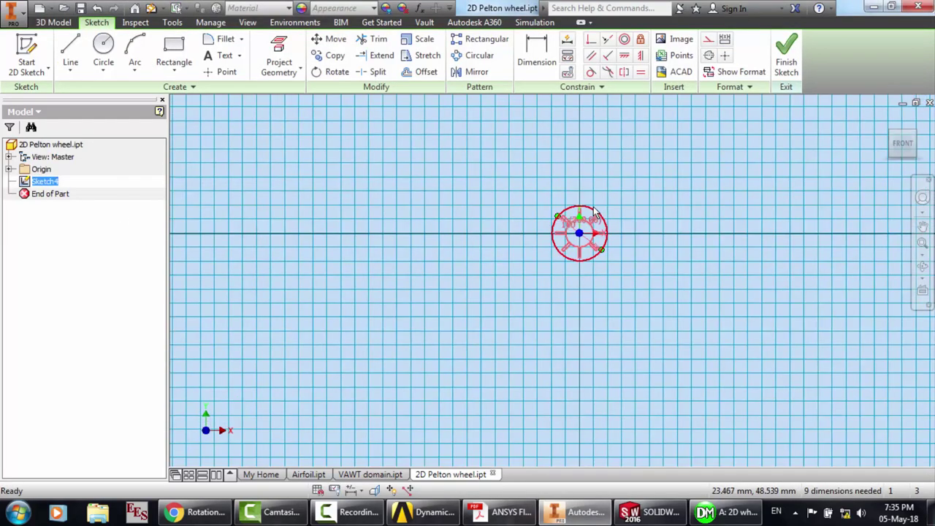
scroll(596, 205, "up", 6)
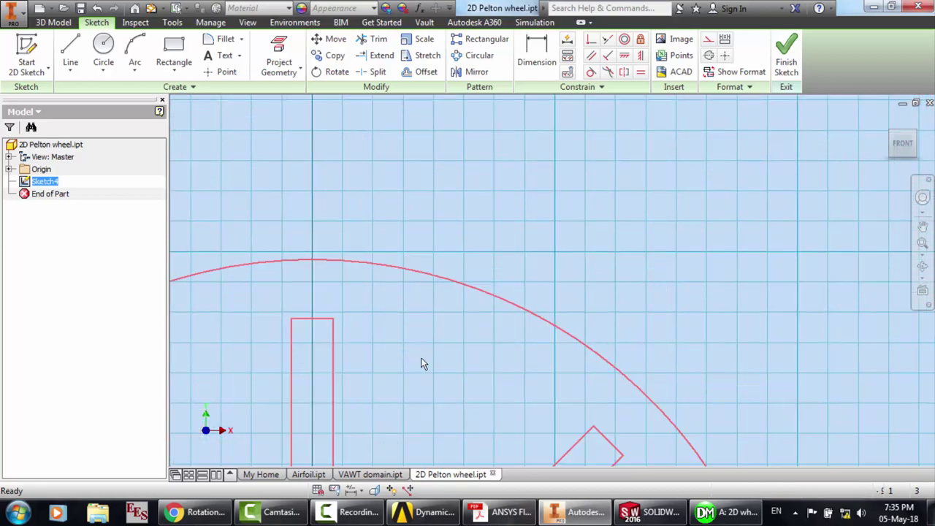
scroll(421, 357, "down", 6)
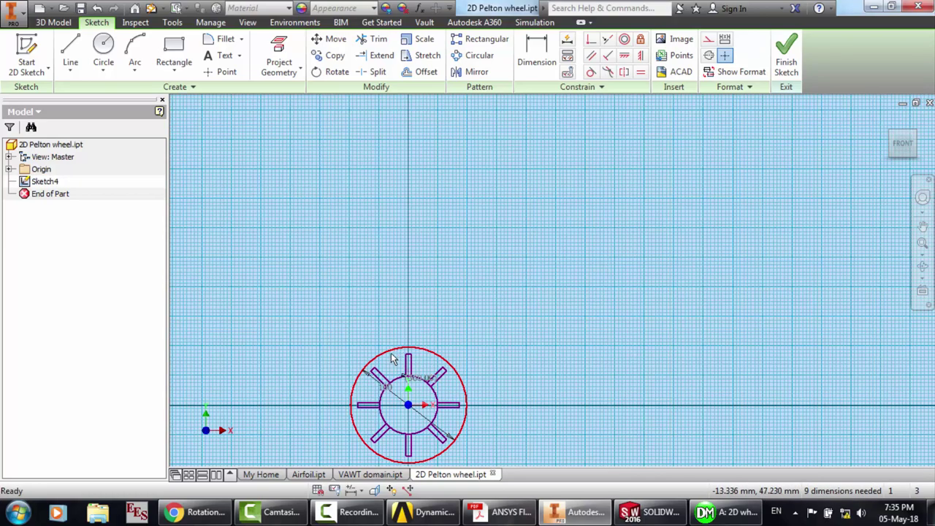
scroll(365, 416, "up", 4)
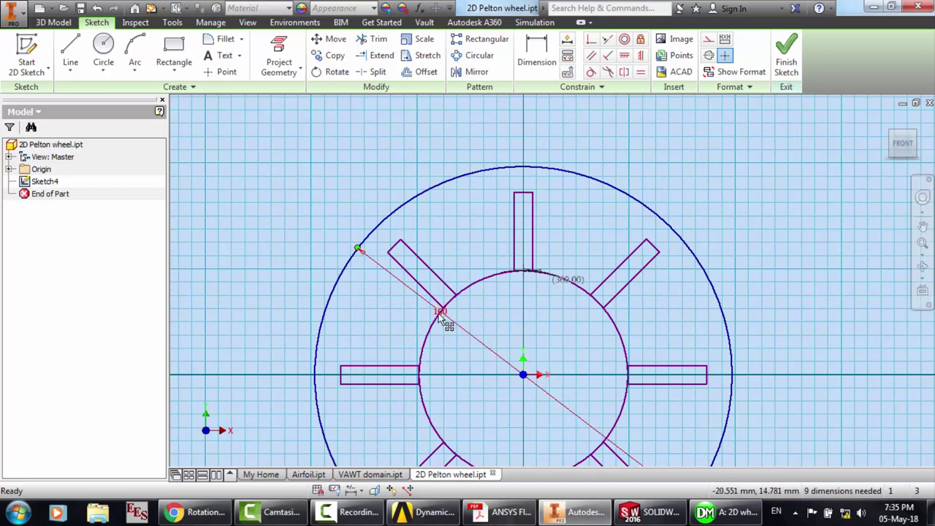
key("d")
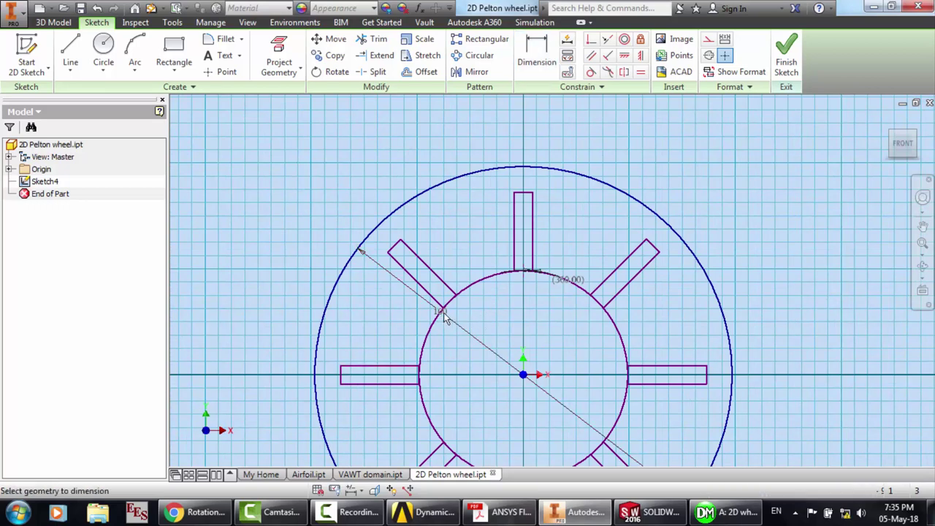
double_click(446, 319)
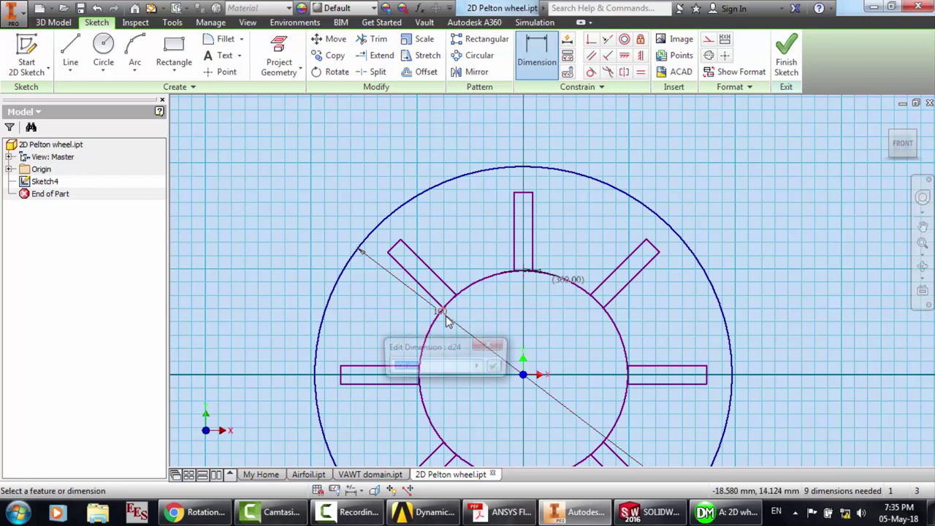
left_click(493, 366)
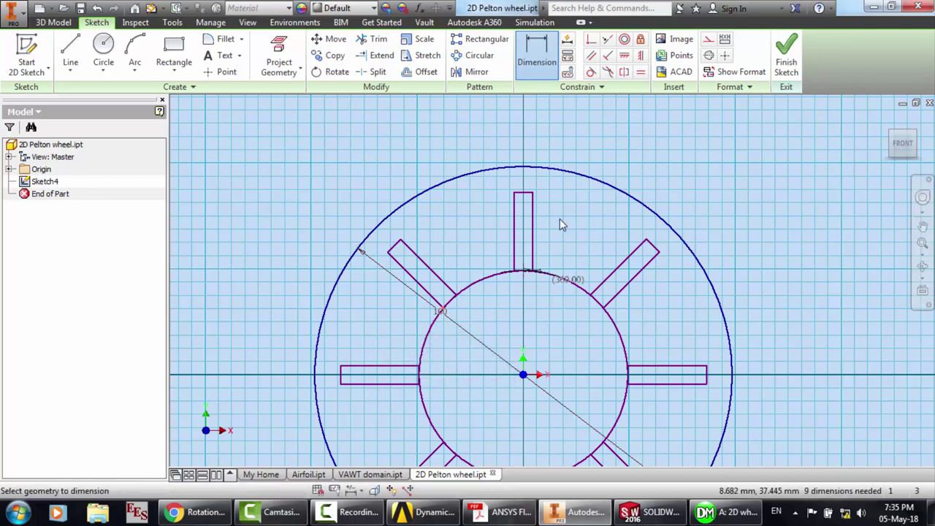
key("Escape")
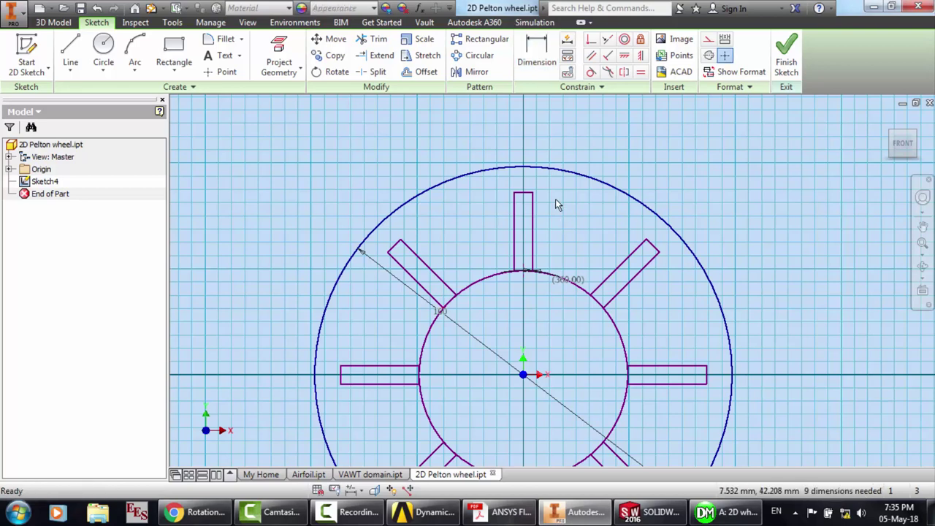
Examine how the bases of the wheel's blades meet the inner hub arcs, and finish the sketch
scroll(525, 191, "down", 3)
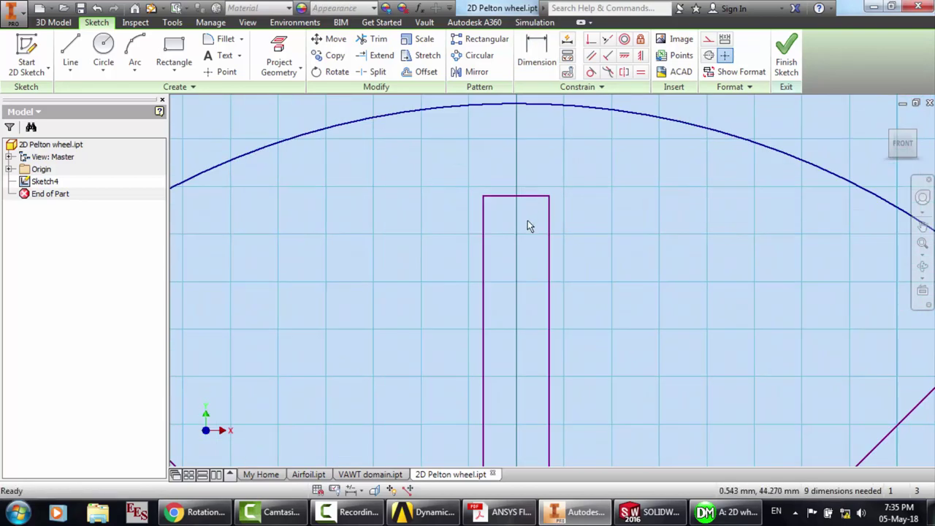
scroll(527, 220, "up", 5)
scroll(534, 273, "down", 4)
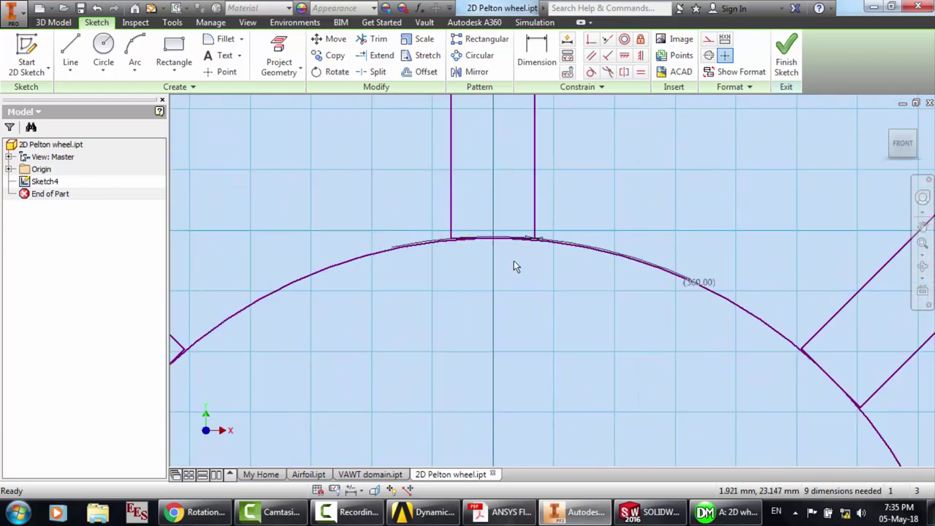
scroll(467, 241, "down", 2)
scroll(429, 280, "down", 3)
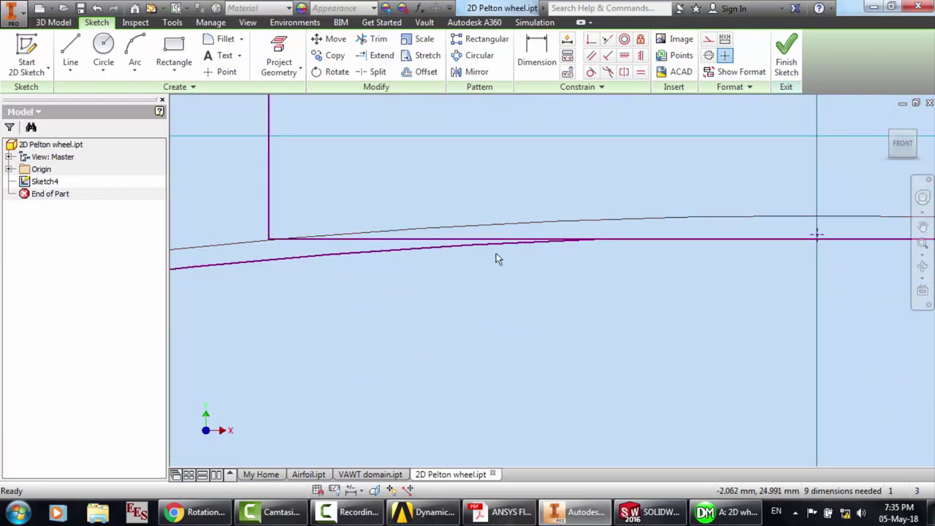
scroll(634, 223, "up", 3)
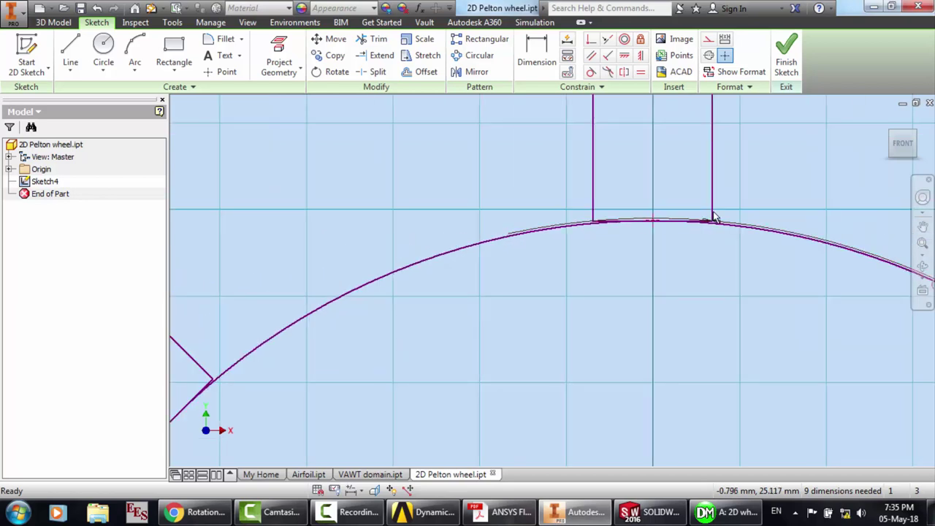
scroll(732, 213, "up", 2)
left_click(553, 244)
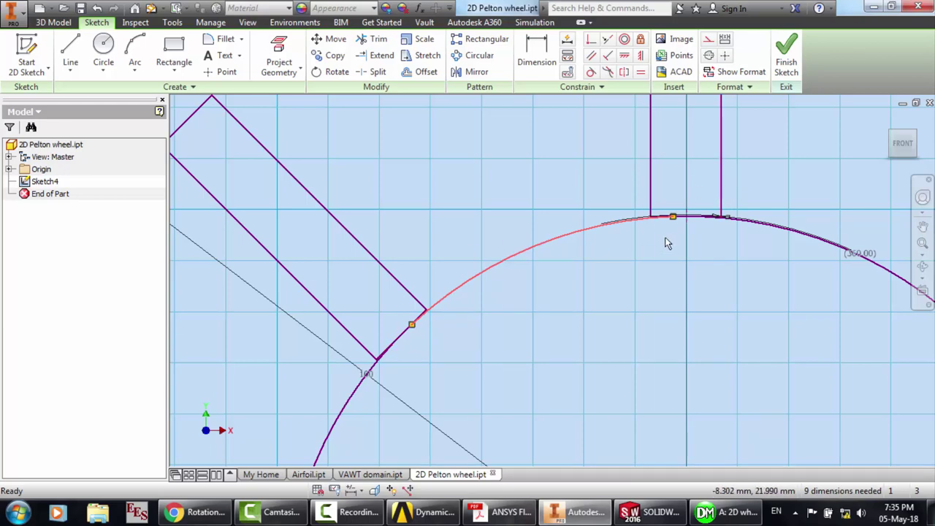
scroll(772, 194, "up", 4)
scroll(773, 195, "down", 5)
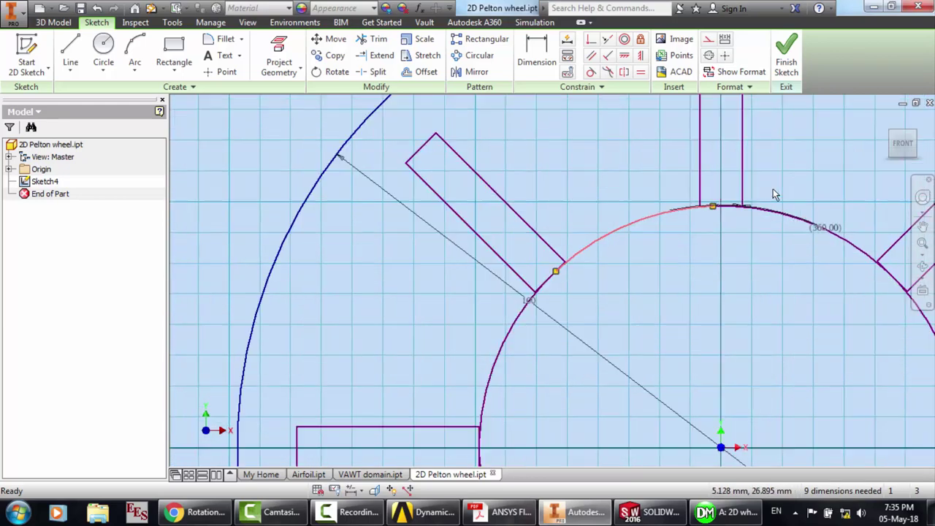
scroll(775, 194, "down", 5)
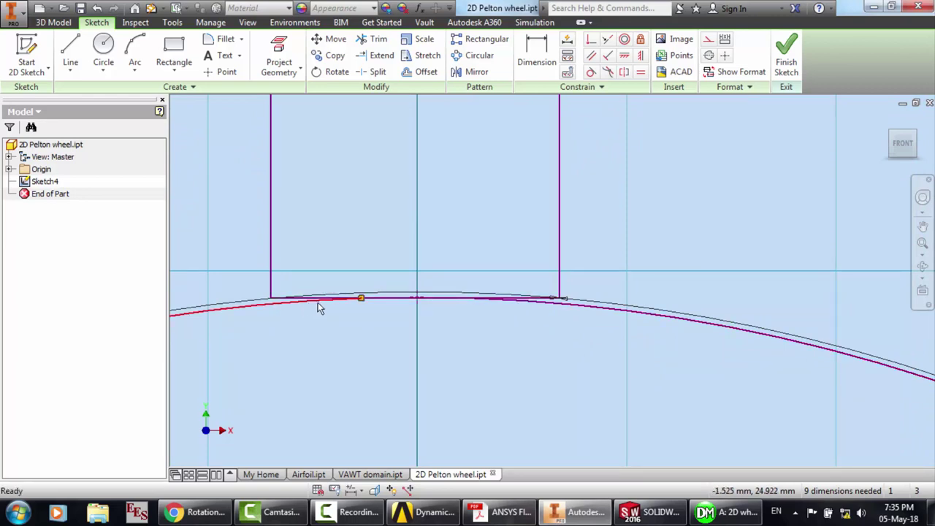
scroll(317, 303, "down", 3)
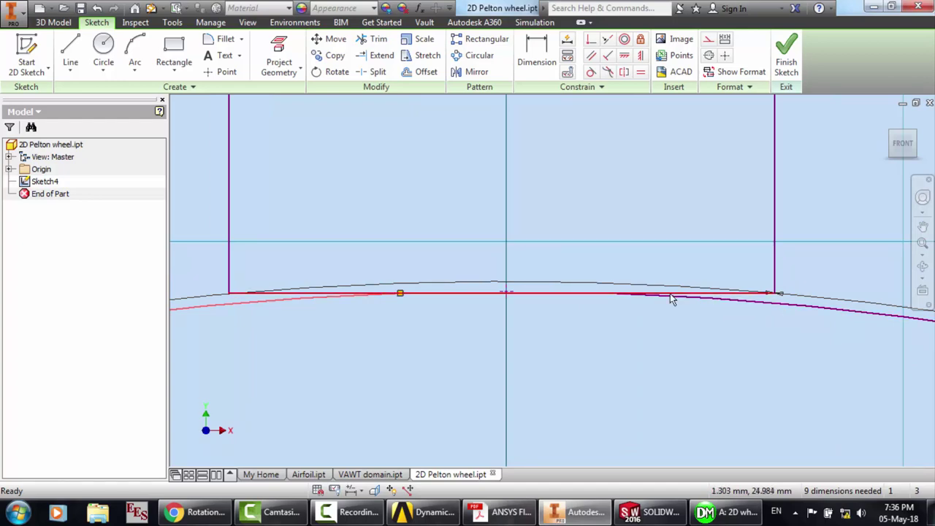
scroll(580, 191, "up", 3)
scroll(580, 191, "up", 5)
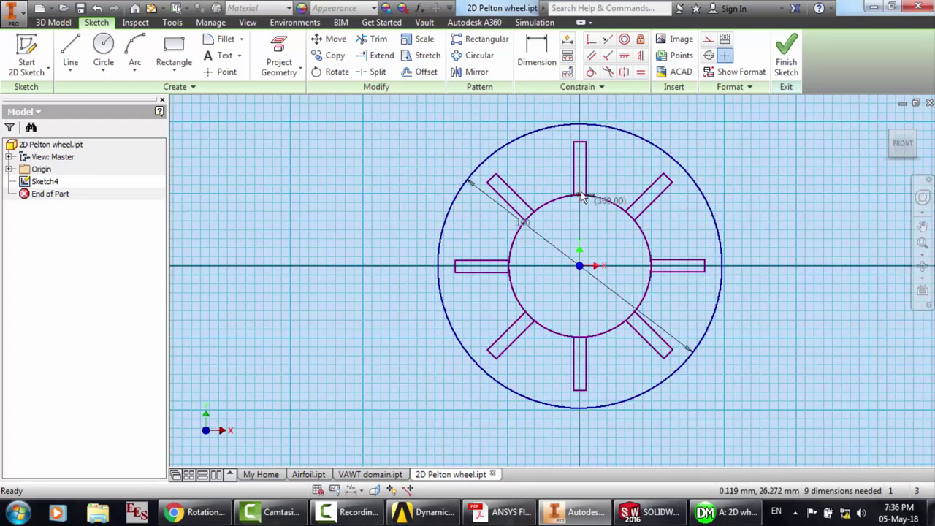
left_click(784, 73)
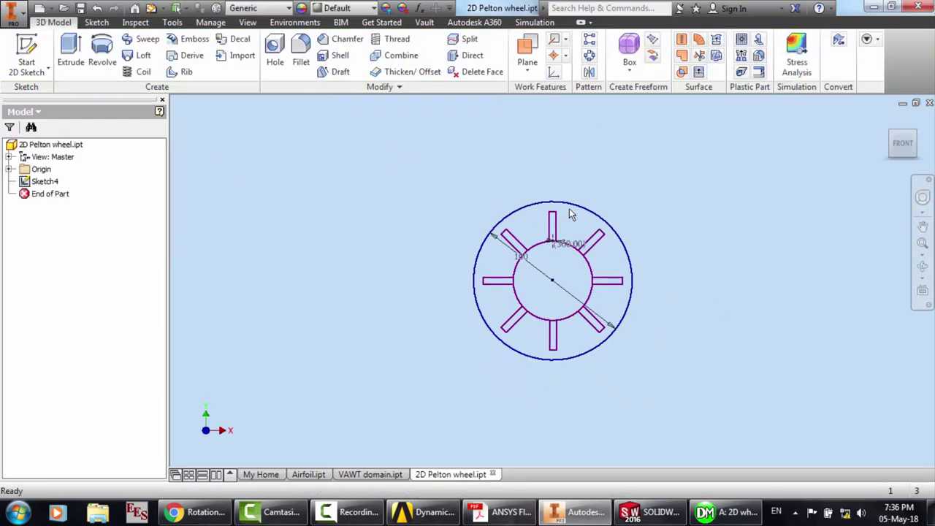
Export the wheel sketch to the Desktop as the Parasolid text file 2D Pelton wheel.x_t
left_click(6, 7)
mouse_move(48, 186)
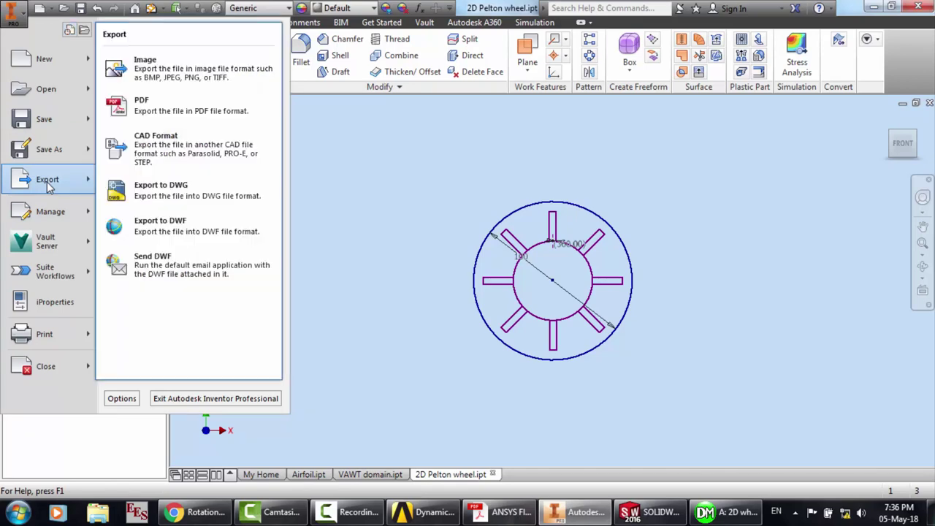
left_click(221, 150)
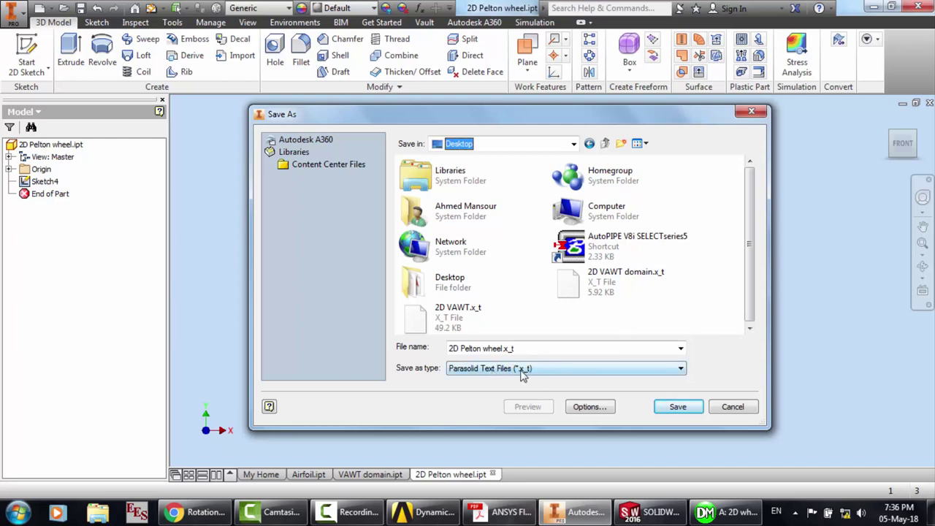
left_click(691, 411)
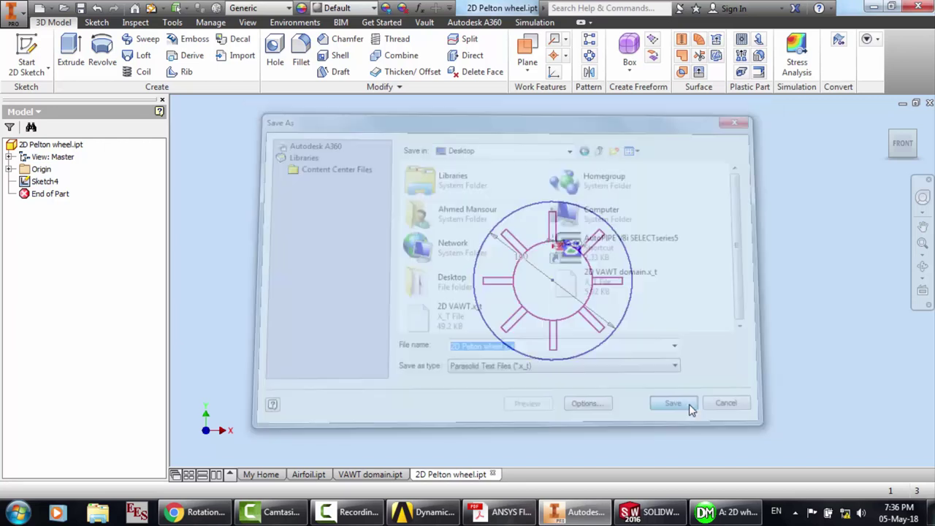
Switch to SOLIDWORKS and open 2D Pelton wheel.x_t from the Desktop
left_click(652, 512)
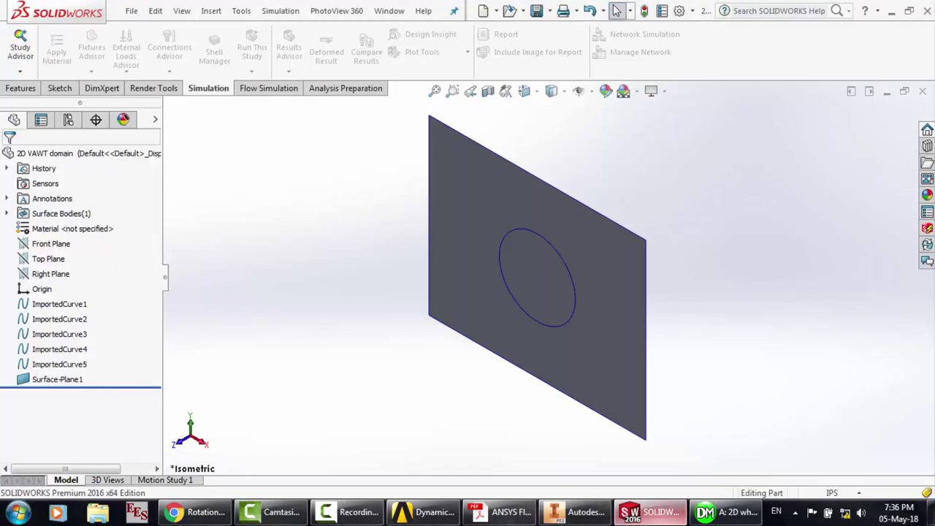
left_click(130, 11)
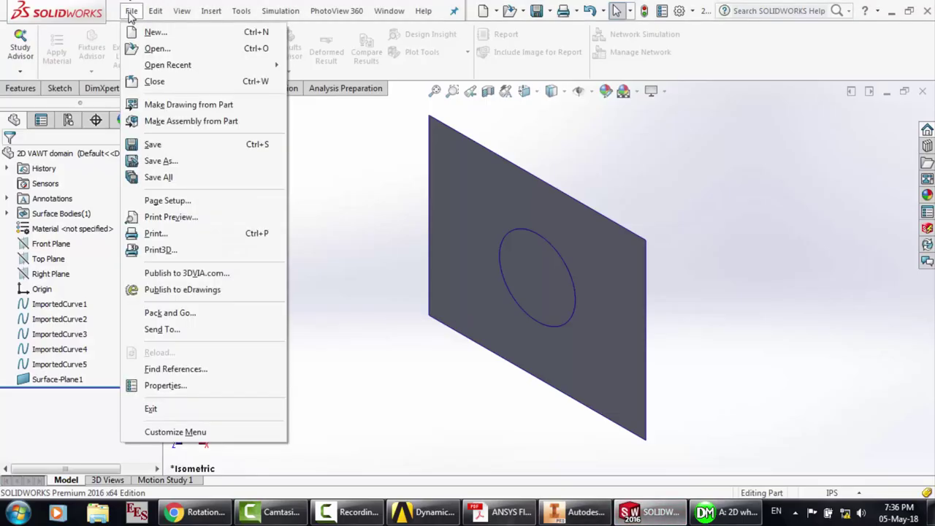
left_click(145, 50)
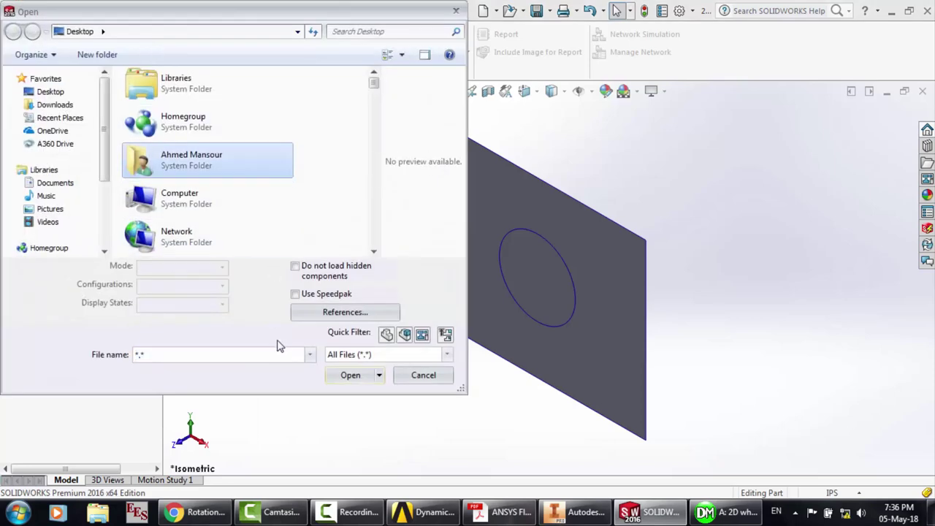
scroll(209, 161, "down", 2)
scroll(278, 344, "down", 5)
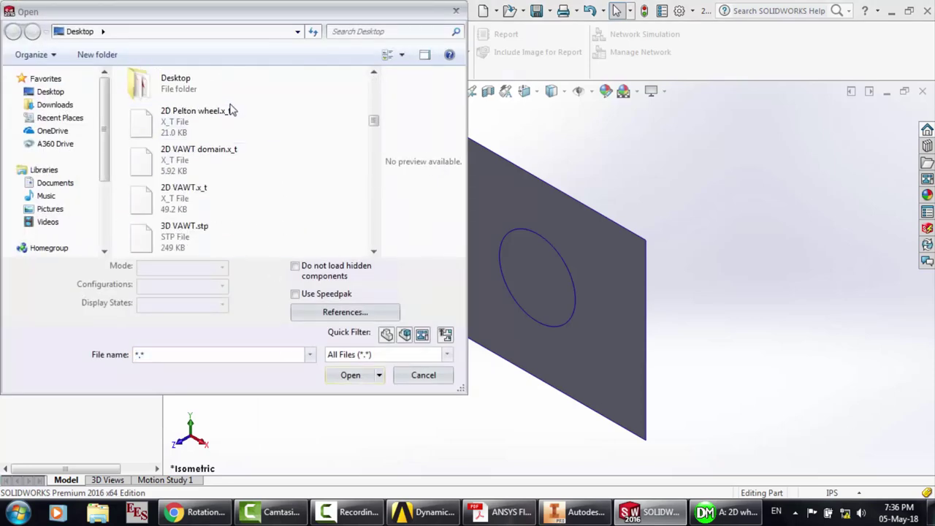
double_click(185, 131)
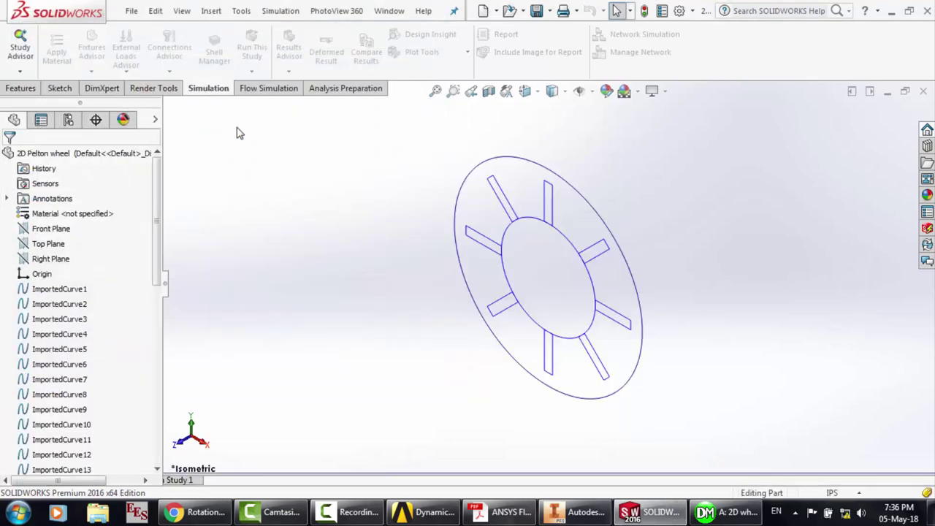
Create a planar surface bounded by the outer circle of the Pelton wheel
left_click(213, 11)
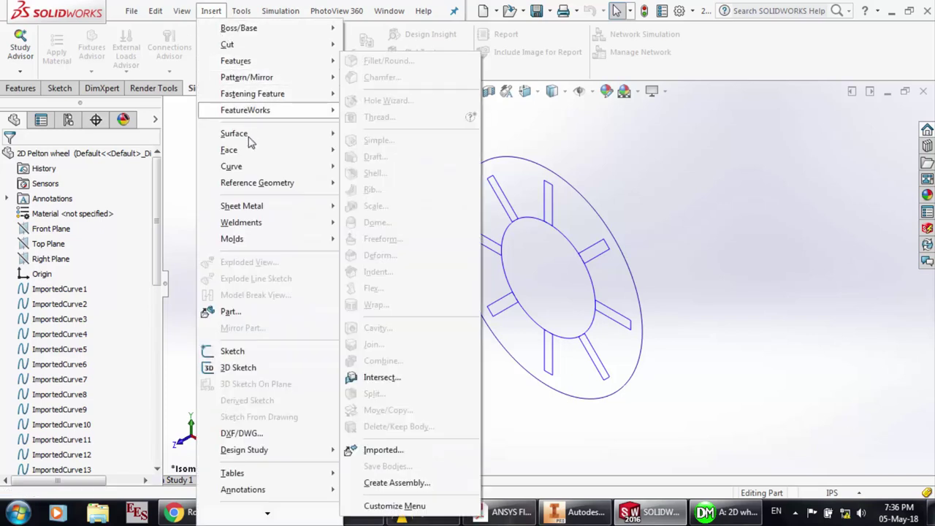
mouse_move(248, 139)
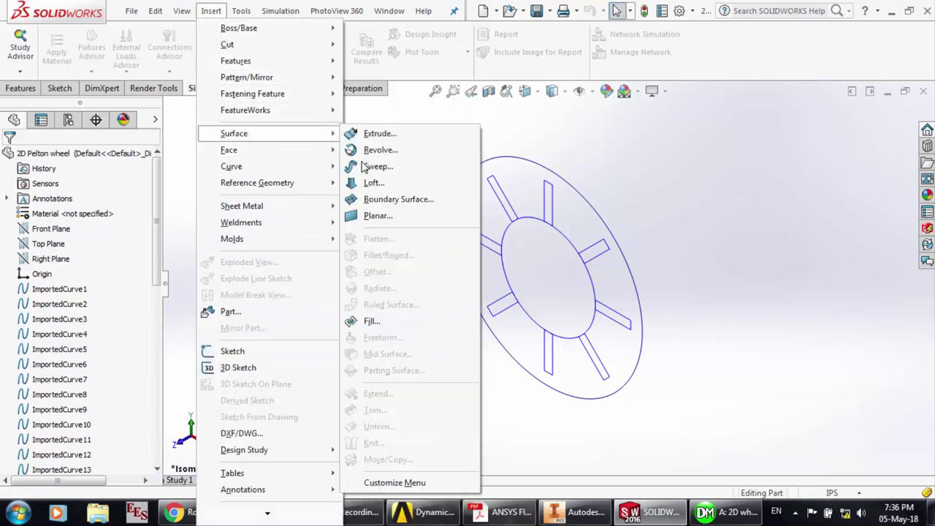
left_click(412, 216)
left_click(454, 216)
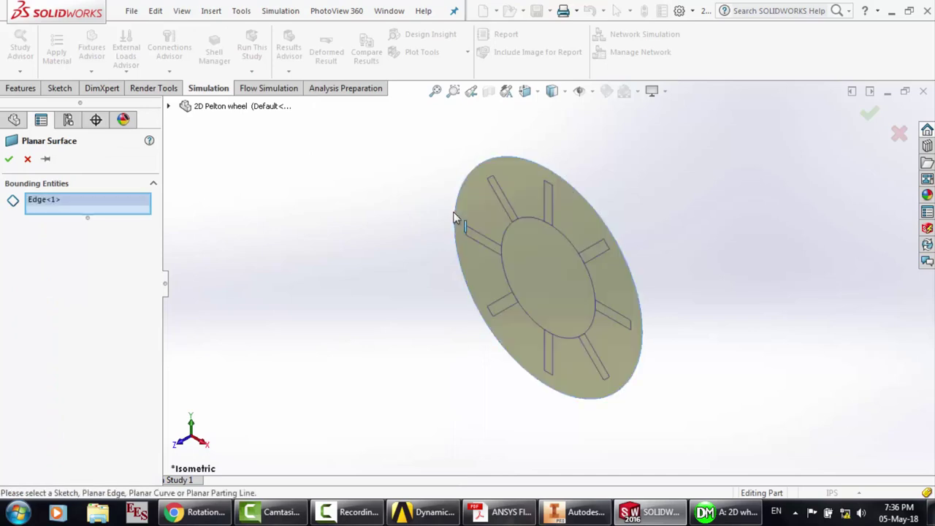
left_click(9, 159)
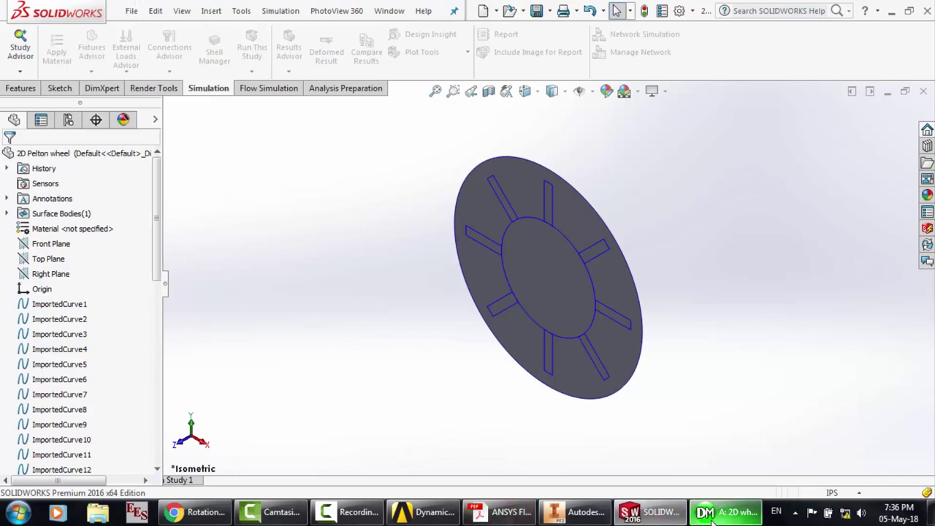
Switch to Inventor and open the recent part 2D Pelton wheel's domain.ipt
mouse_move(712, 521)
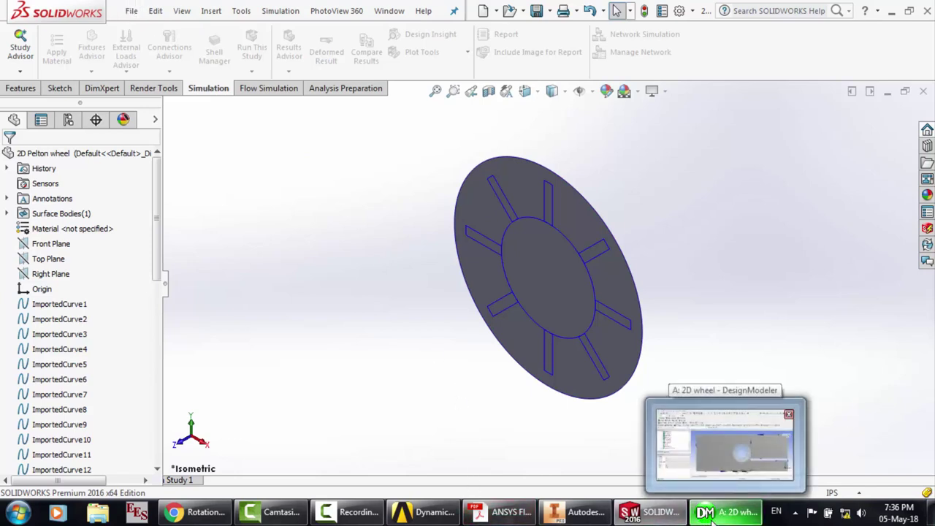
left_click(712, 514)
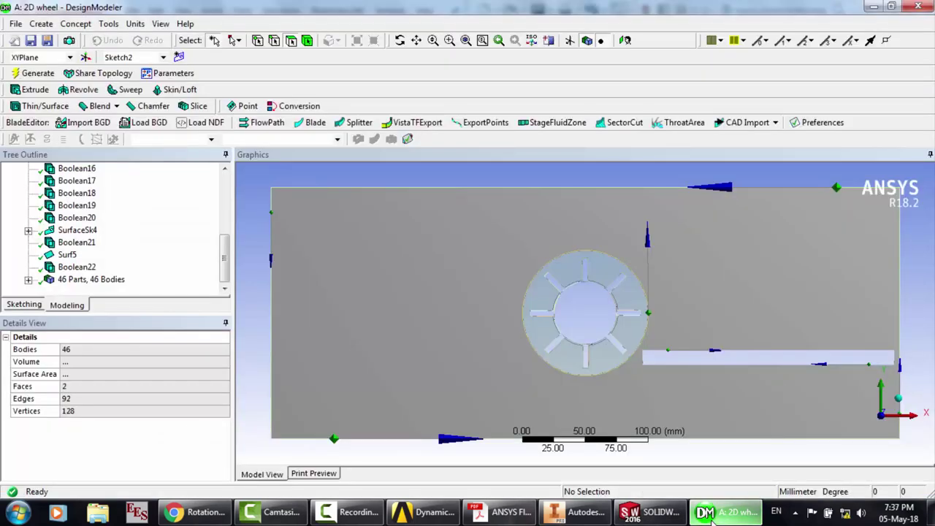
left_click(650, 515)
left_click(581, 514)
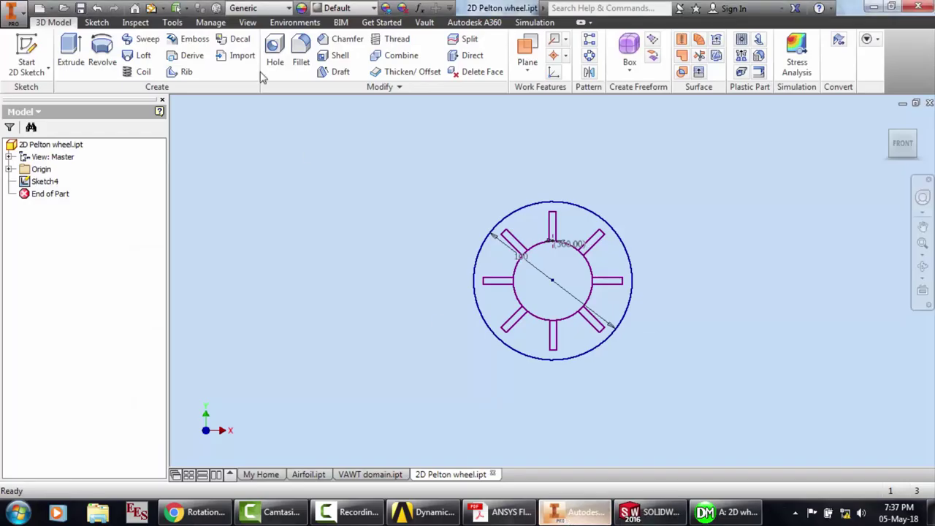
left_click(10, 11)
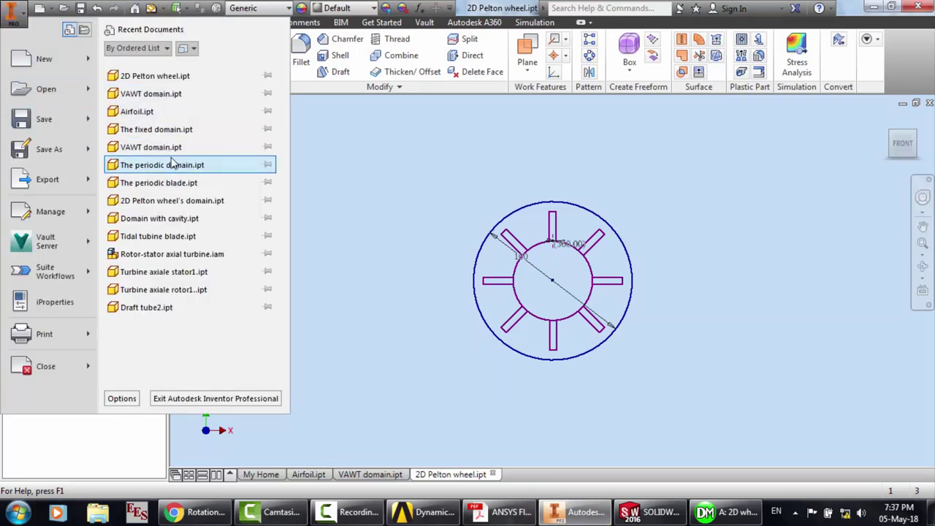
left_click(171, 200)
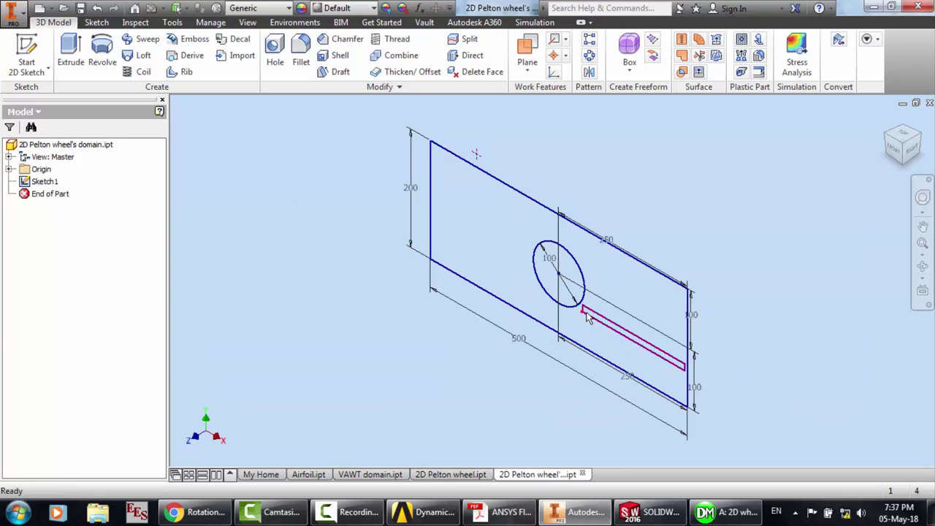
Open the domain's Sketch1, examine the circle's diameter and its gap to the narrow nozzle rectangle, and finish the sketch
double_click(30, 182)
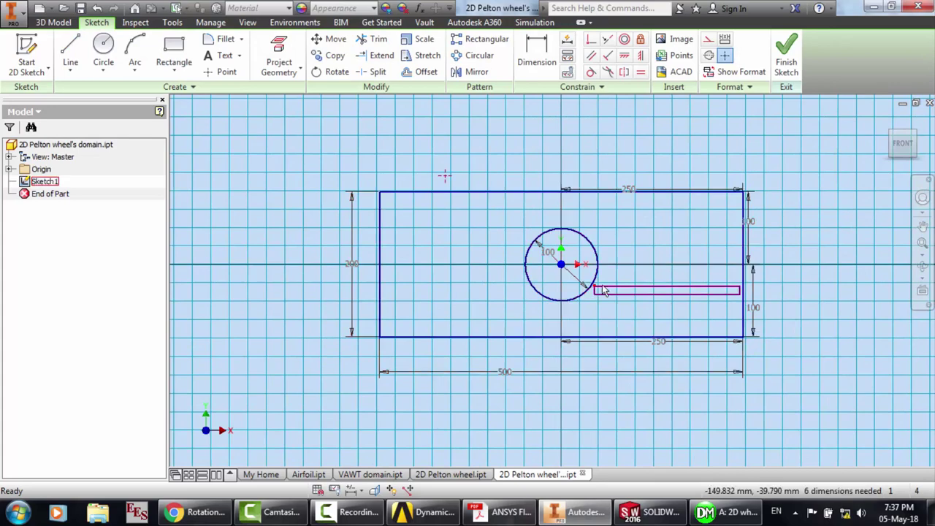
scroll(603, 290, "up", 5)
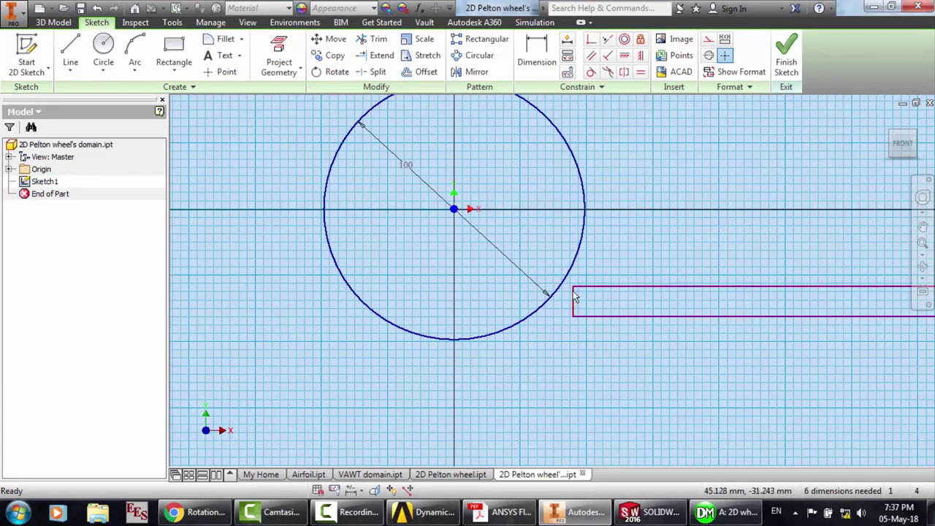
scroll(573, 290, "down", 8)
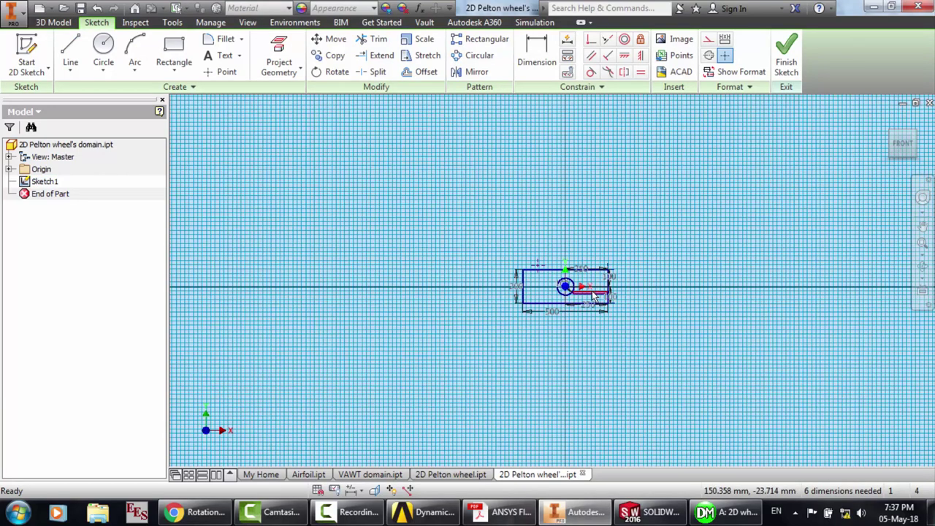
scroll(512, 263, "up", 3)
scroll(489, 261, "up", 3)
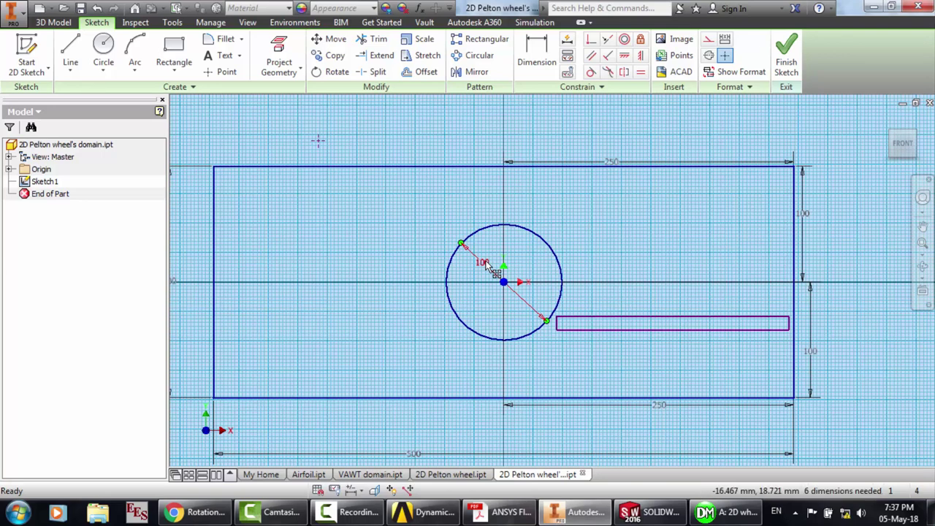
left_click(786, 55)
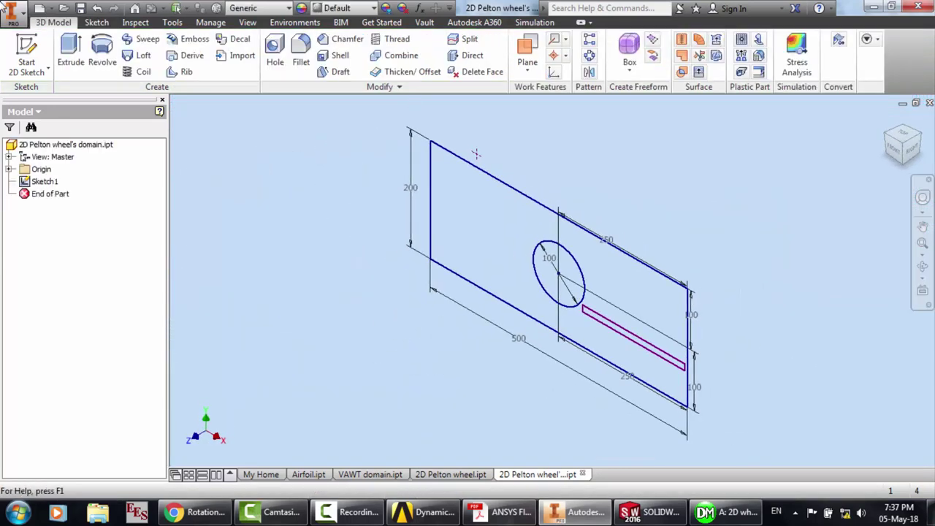
Export the domain sketch to the Desktop as the Parasolid text file 2D Pelton wheel's domain.x_t
left_click(6, 8)
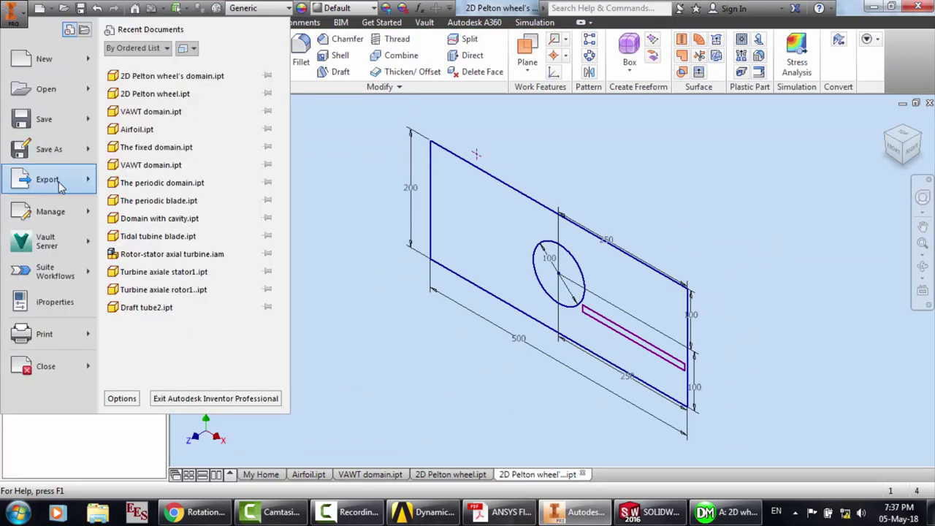
mouse_move(61, 187)
left_click(179, 154)
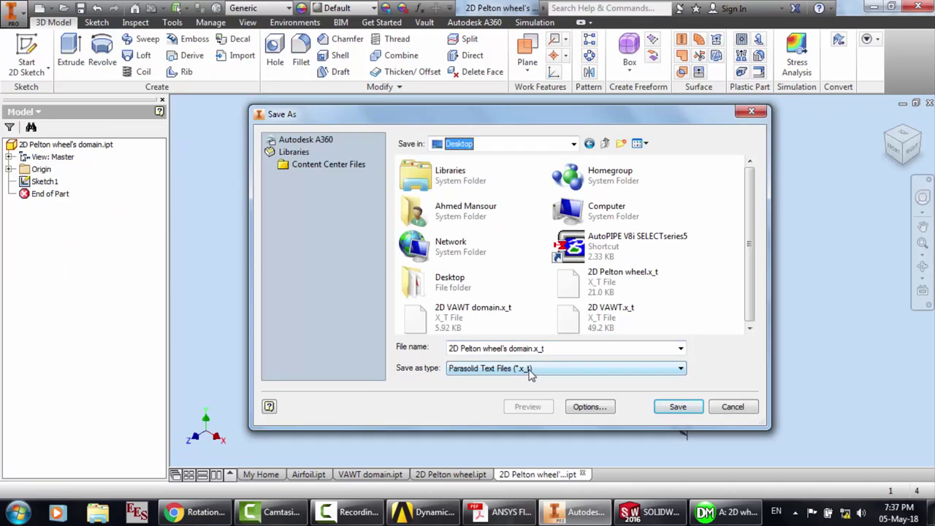
left_click(677, 407)
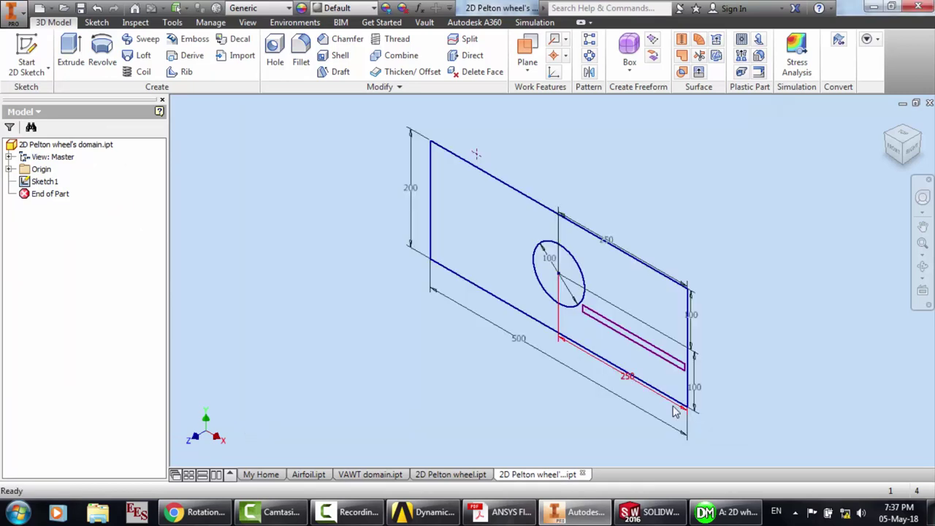
Switch to SOLIDWORKS and open 2D Pelton wheel's domain.x_t from the Desktop
left_click(666, 521)
left_click(132, 11)
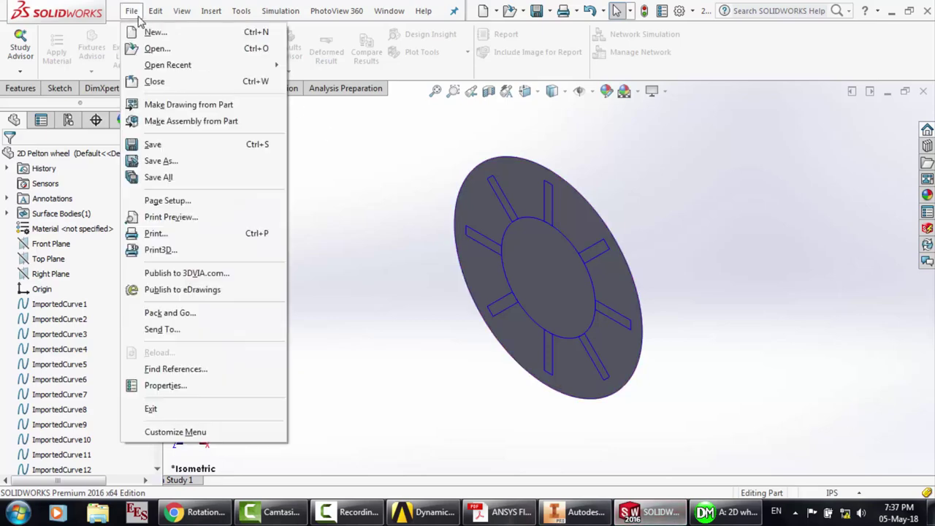
left_click(153, 49)
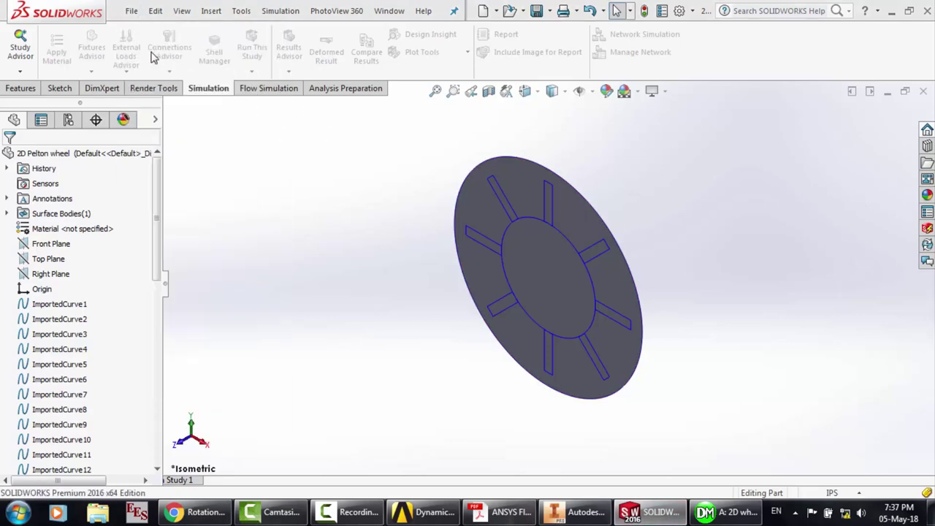
left_click(267, 192)
scroll(273, 319, "down", 5)
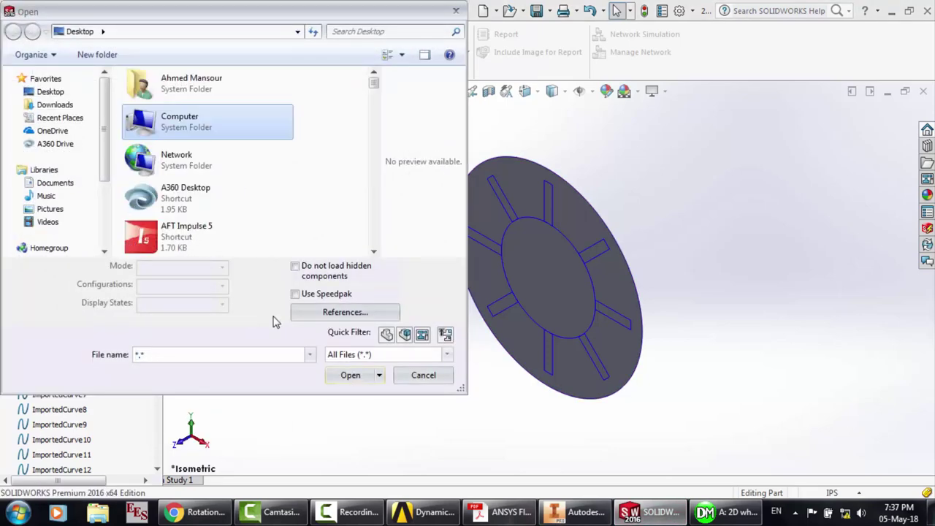
scroll(273, 319, "down", 6)
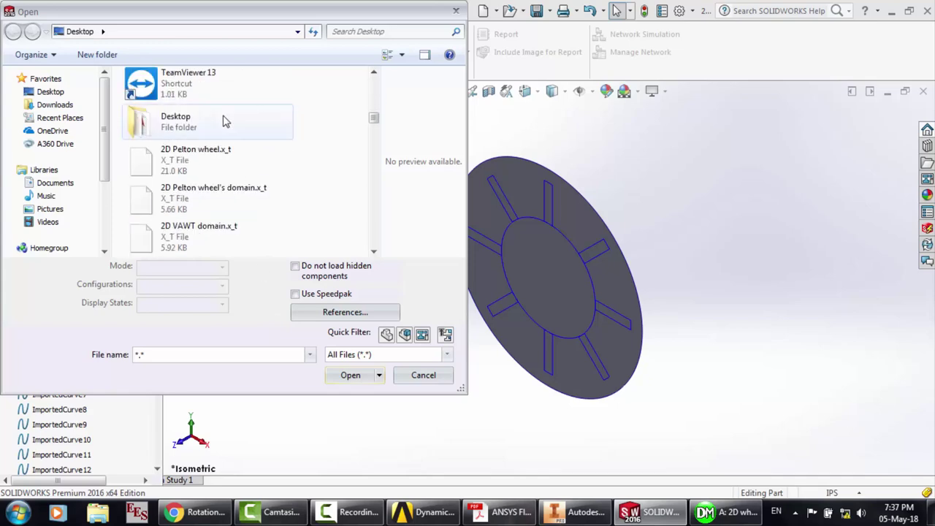
double_click(204, 198)
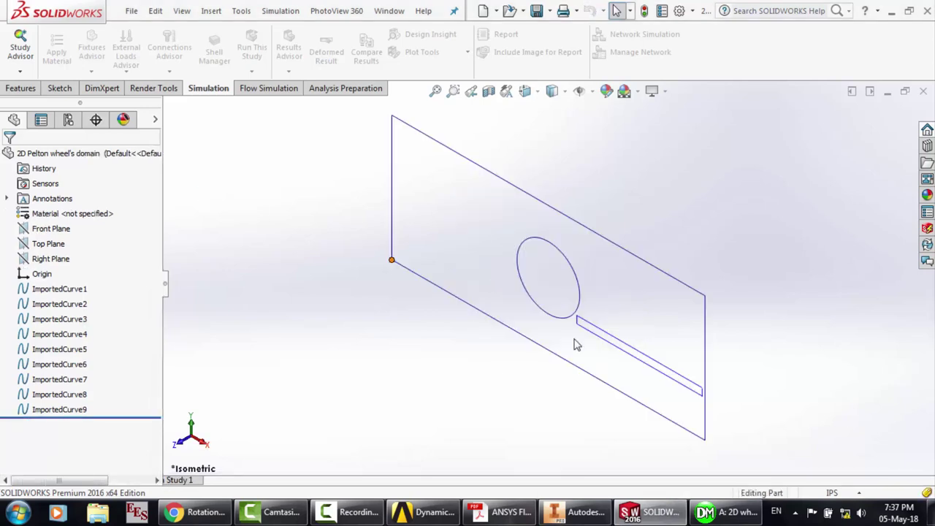
Create a planar surface bounded by the four outer edges of the rectangular domain
left_click(211, 13)
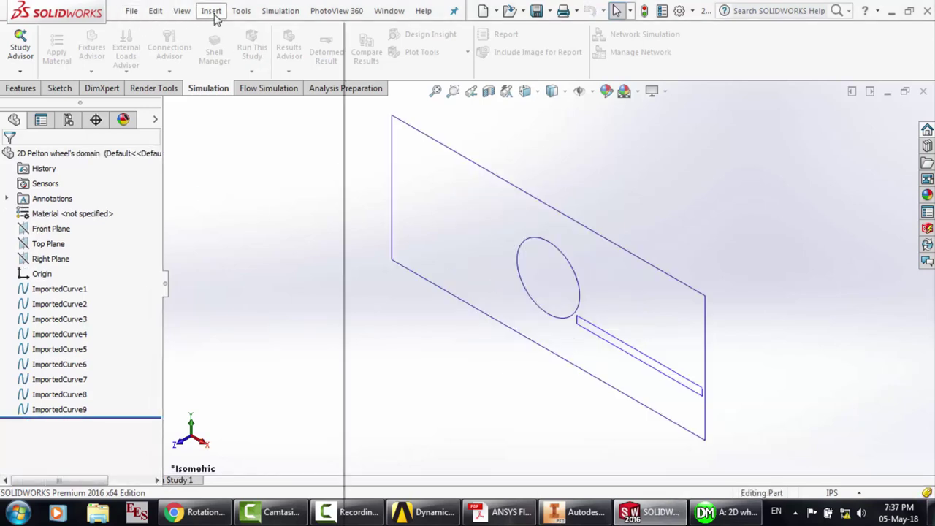
mouse_move(252, 140)
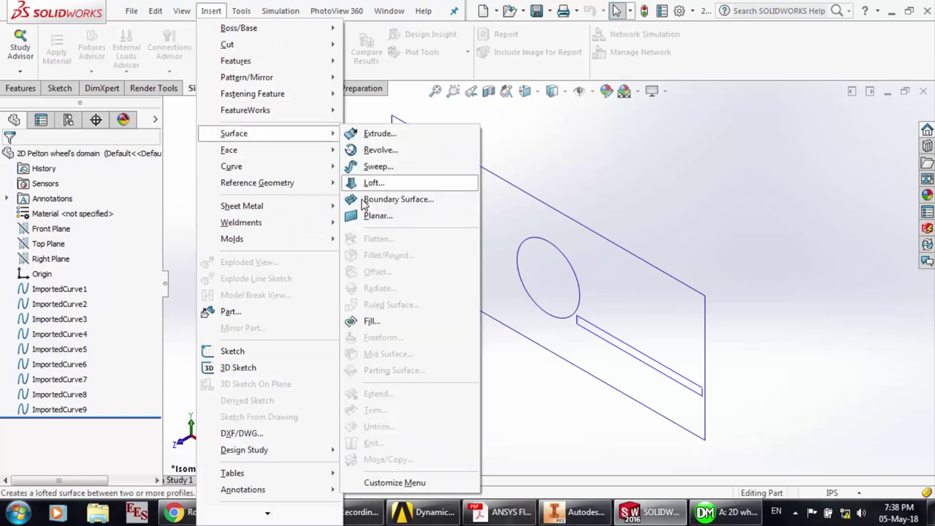
left_click(372, 212)
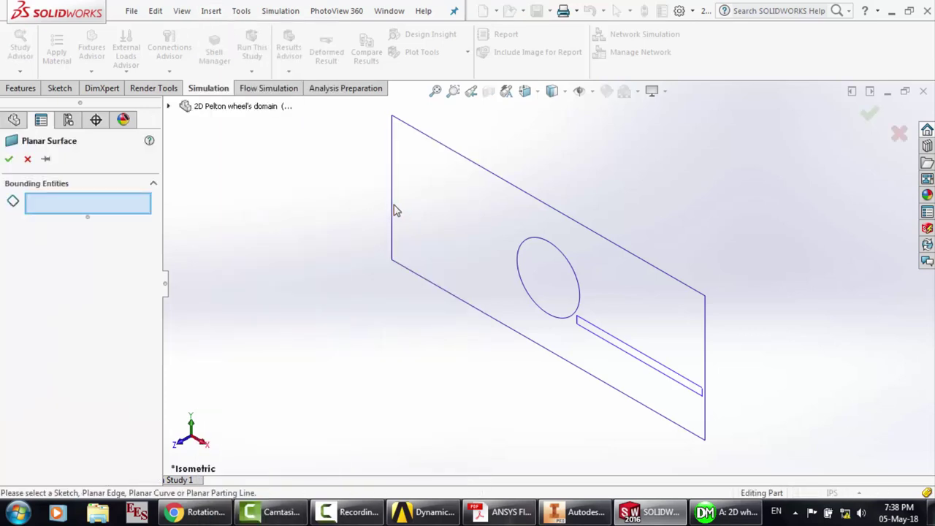
left_click(394, 212)
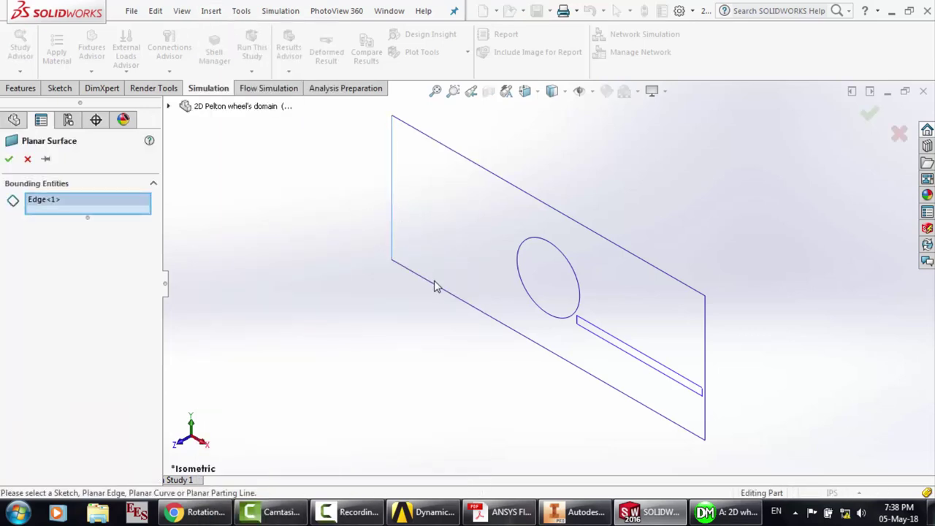
left_click(434, 284)
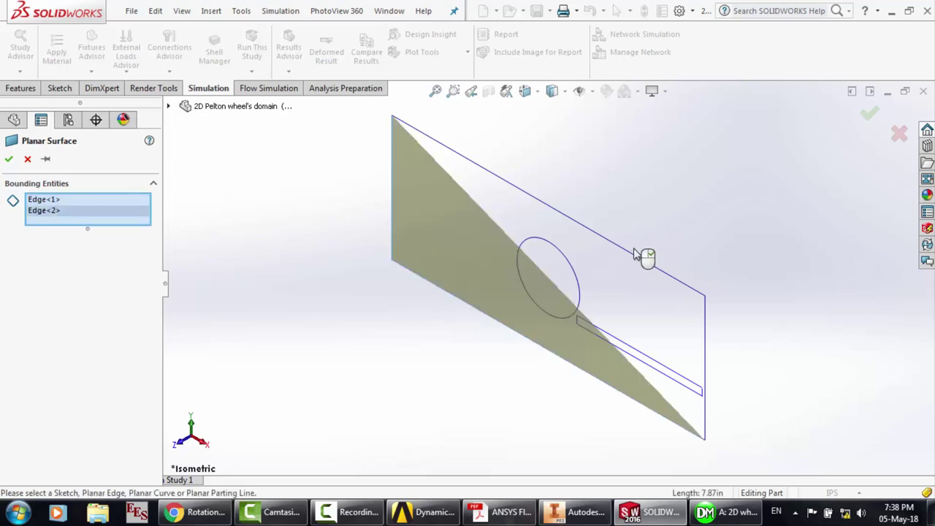
left_click(635, 255)
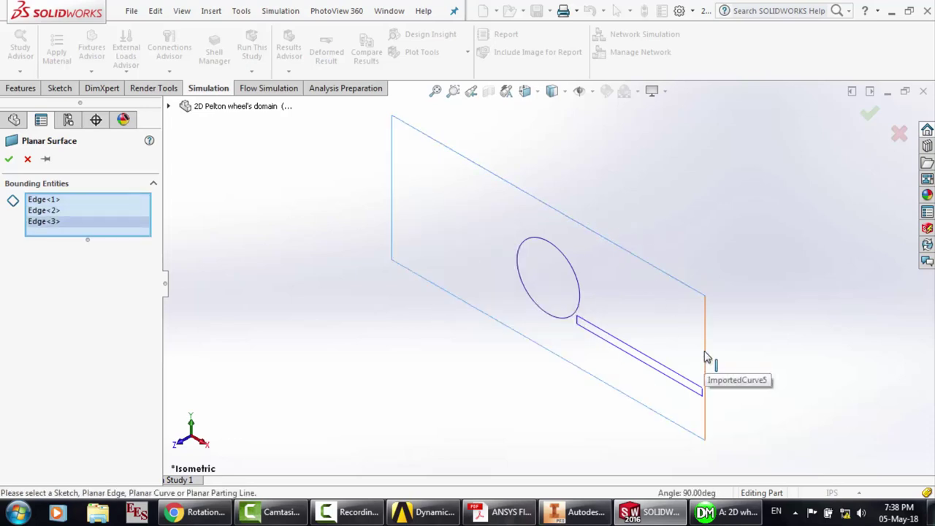
left_click(705, 357)
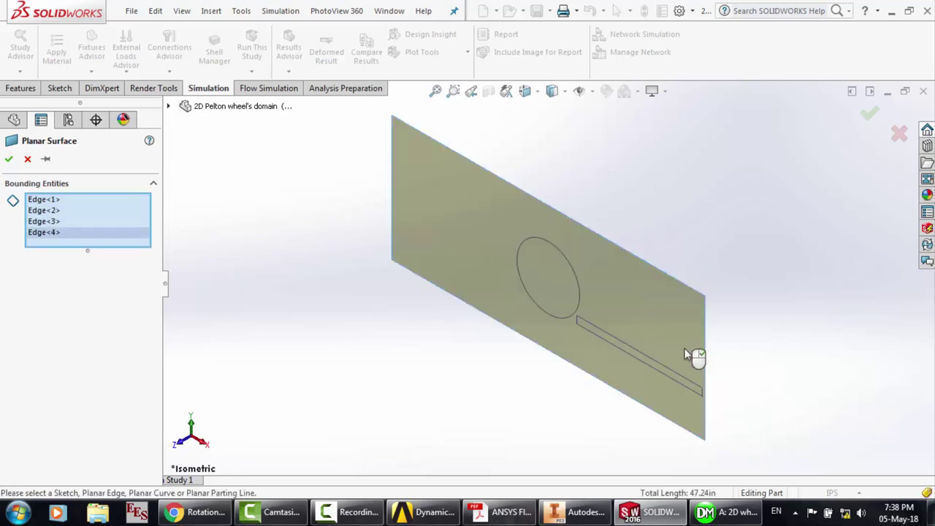
left_click(9, 159)
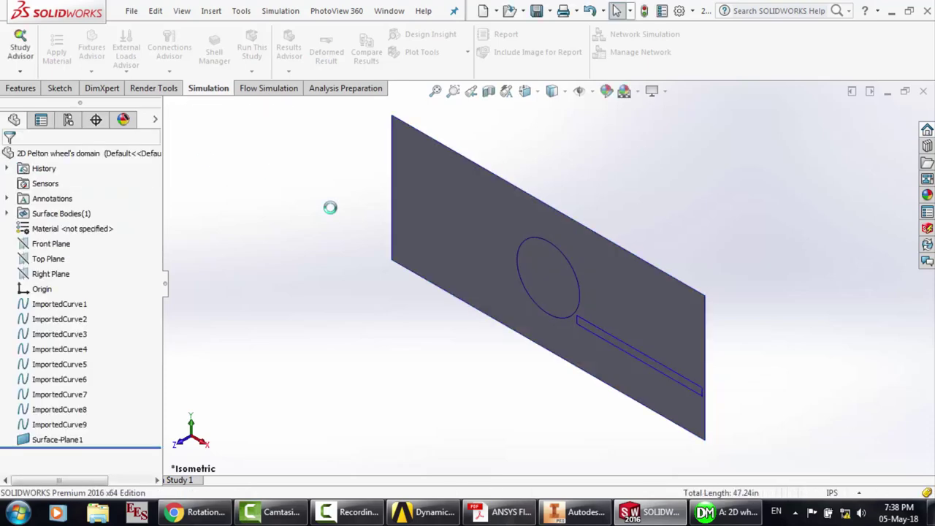
Switch to DesignModeler and review the details of Import11, SurfaceSk3, Boolean12, Import12 and Surf4 in the 2D wheel's feature history
left_click(720, 512)
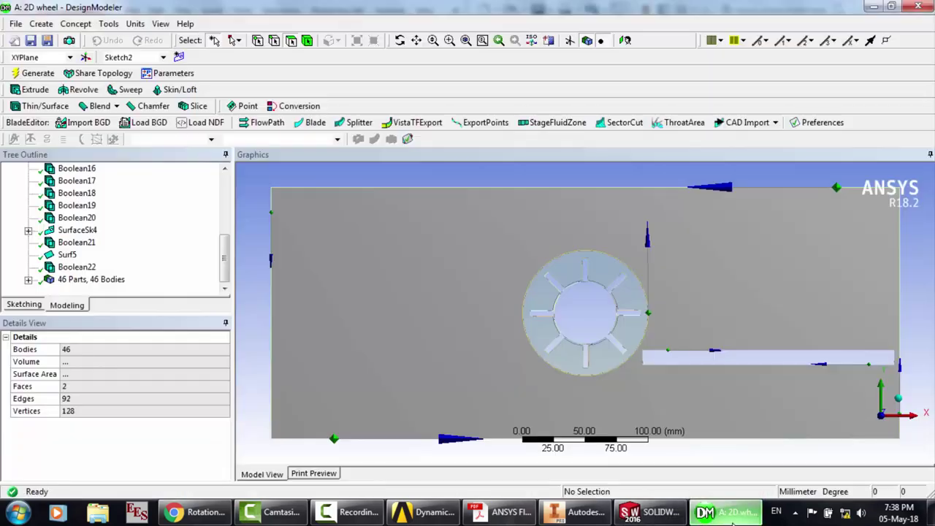
scroll(103, 168, "up", 8)
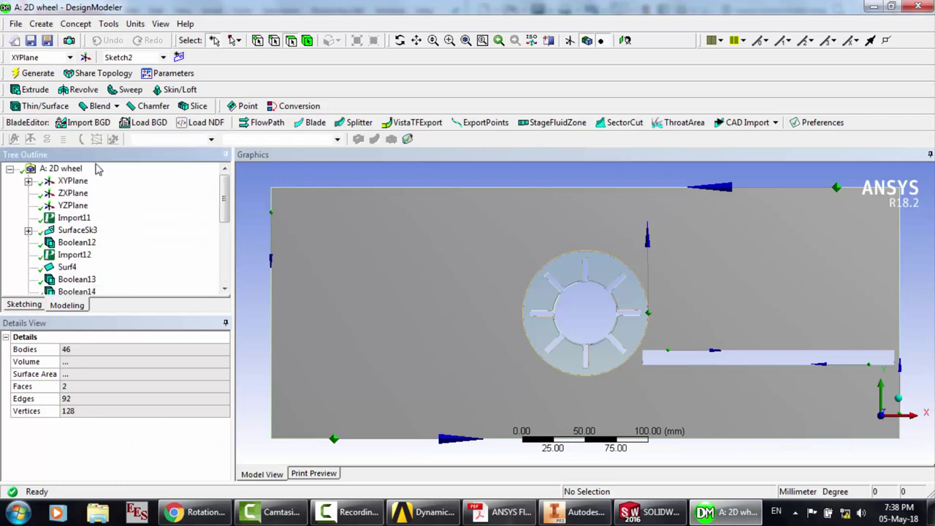
left_click(76, 221)
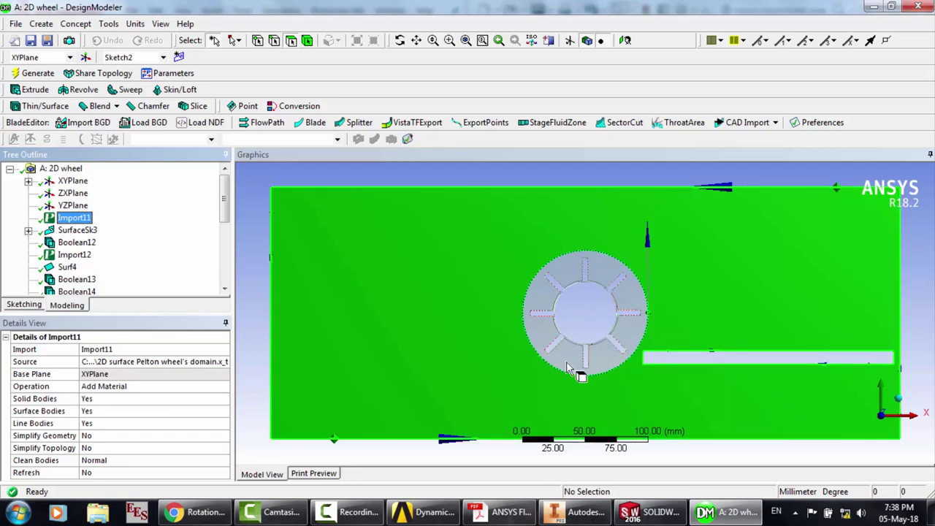
left_click(77, 232)
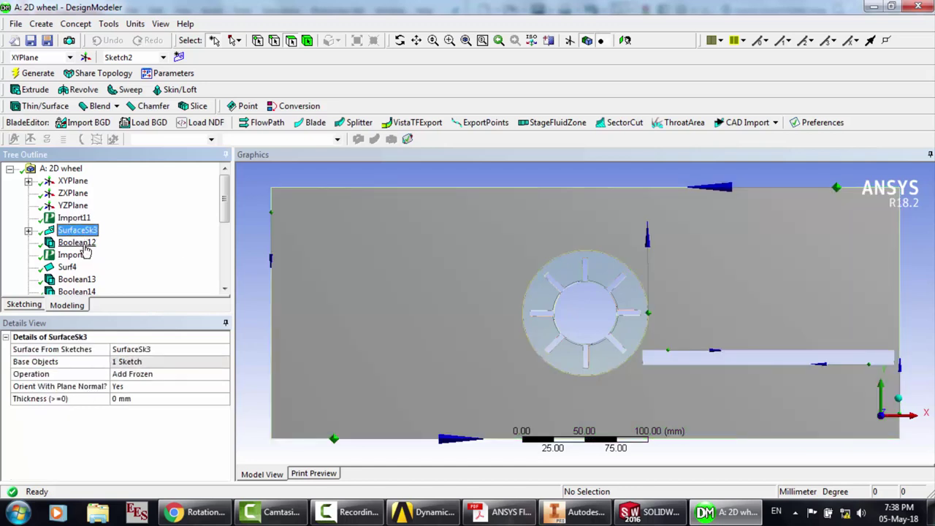
left_click(76, 243)
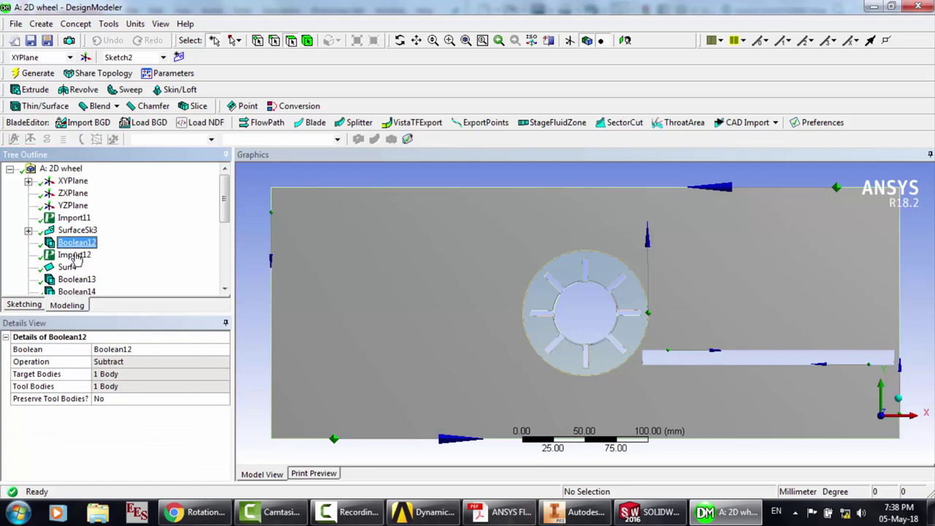
left_click(73, 255)
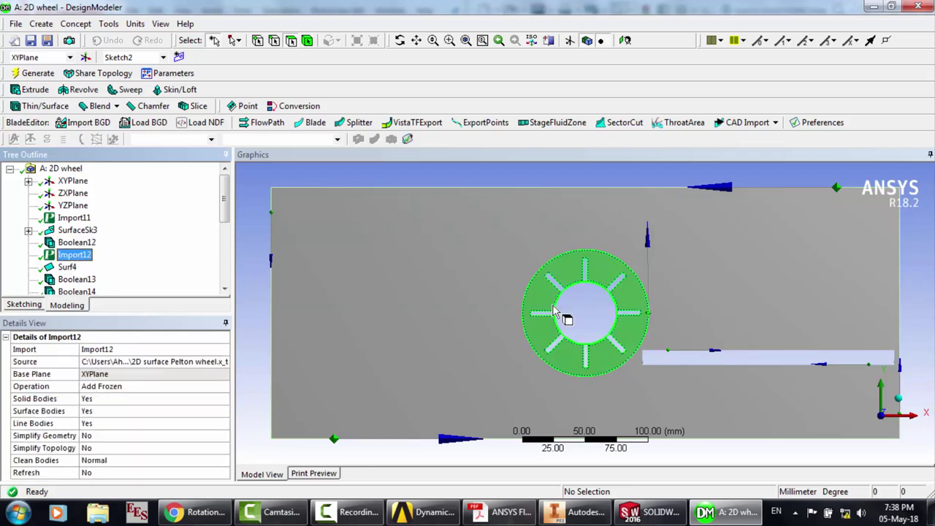
left_click(70, 268)
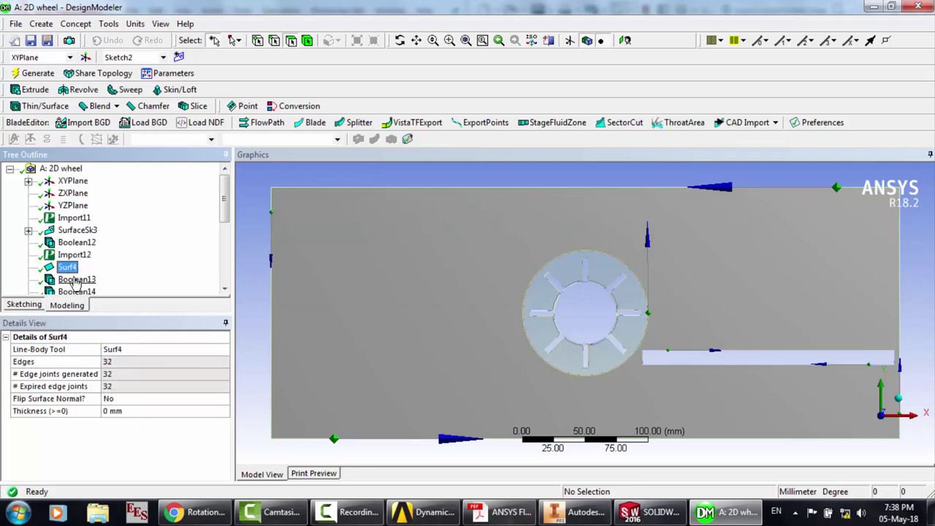
Review the Boolean subtract operations from Boolean13 through Boolean20
left_click(76, 281)
key("Down")
key("Down")
key("Down")
key("Down")
key("Down")
key("Down")
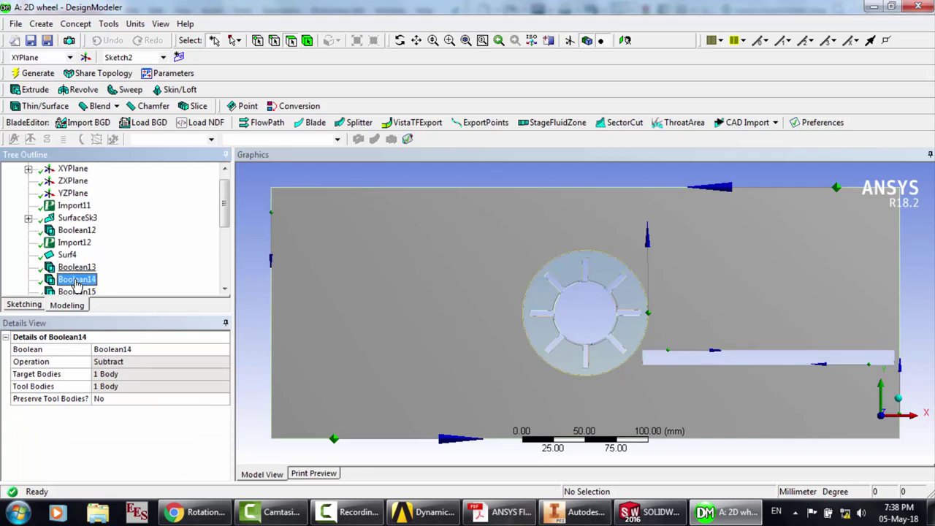
key("Down")
key("Down")
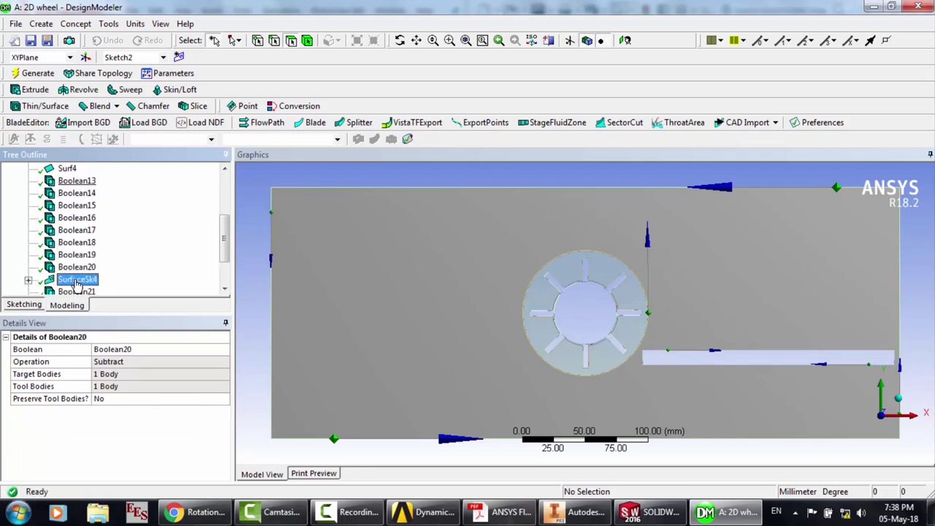
key("Up")
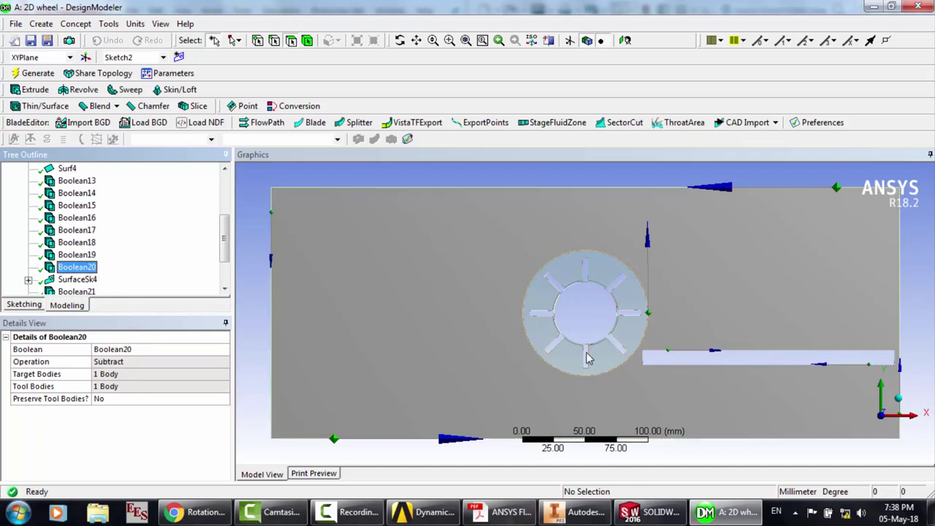
Examine up close where the upper and lower wheel blades meet the central hub circle
scroll(595, 304, "up", 5)
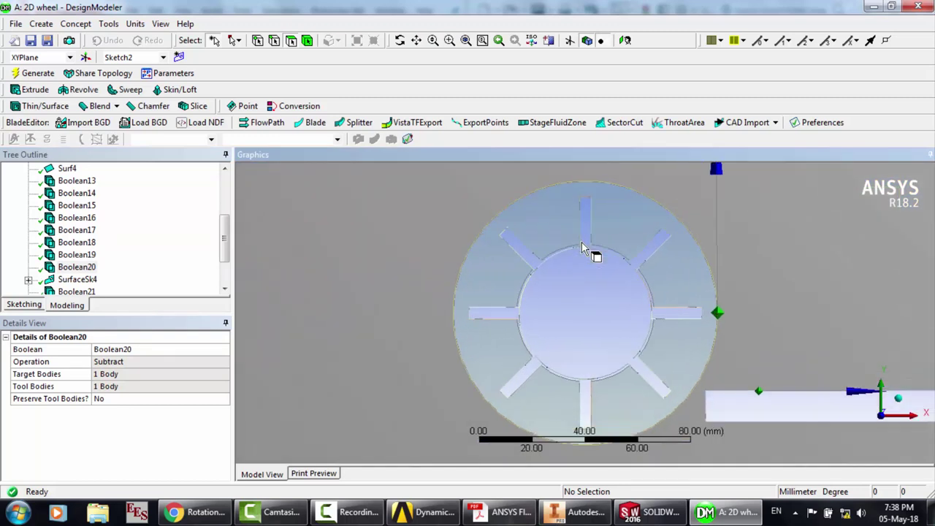
left_click(432, 41)
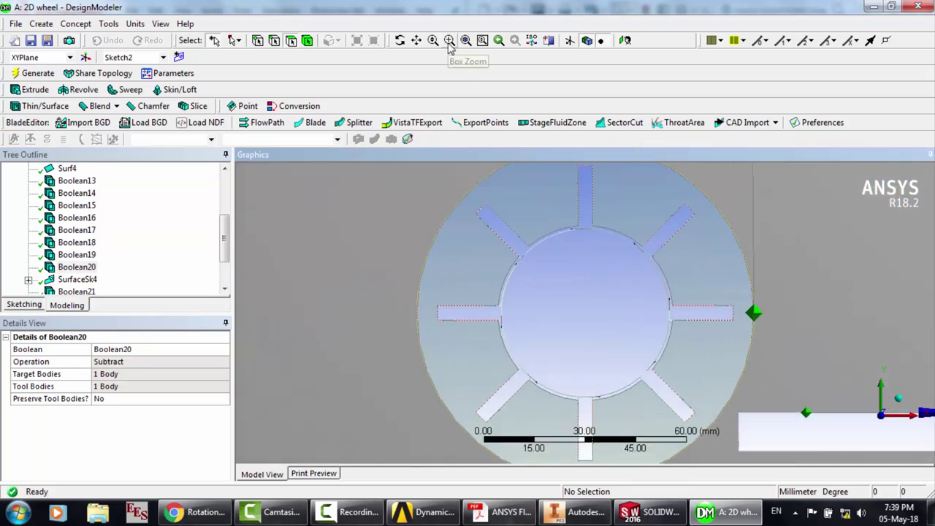
left_click_drag(572, 190, 628, 243)
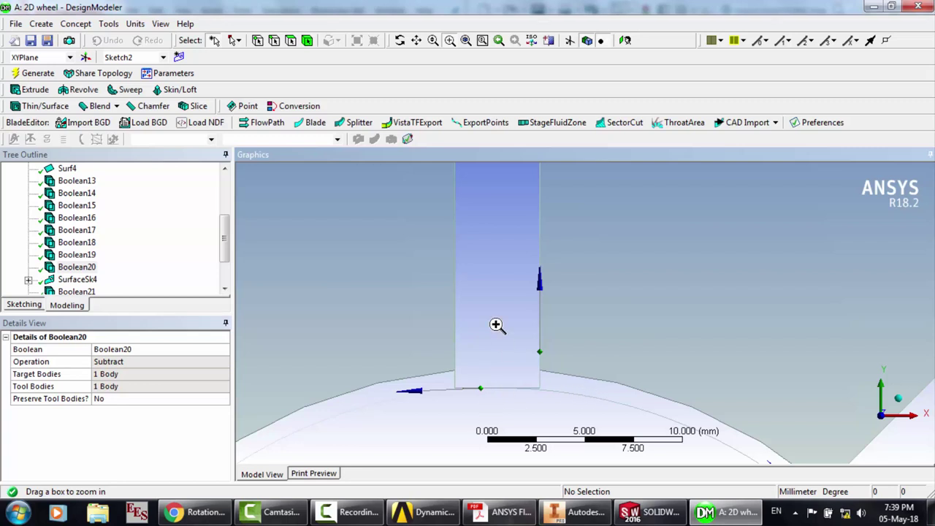
scroll(496, 325, "down", 5)
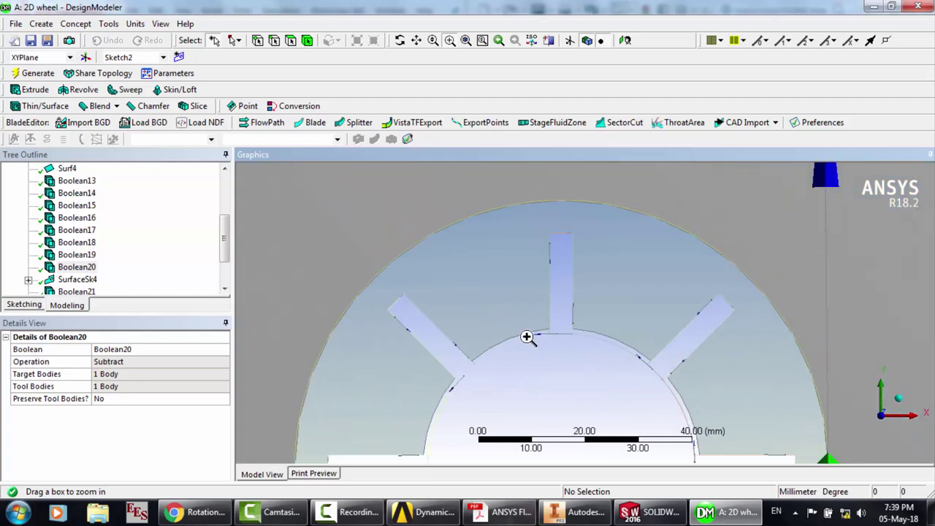
scroll(528, 337, "down", 3)
left_click_drag(536, 382, 629, 430)
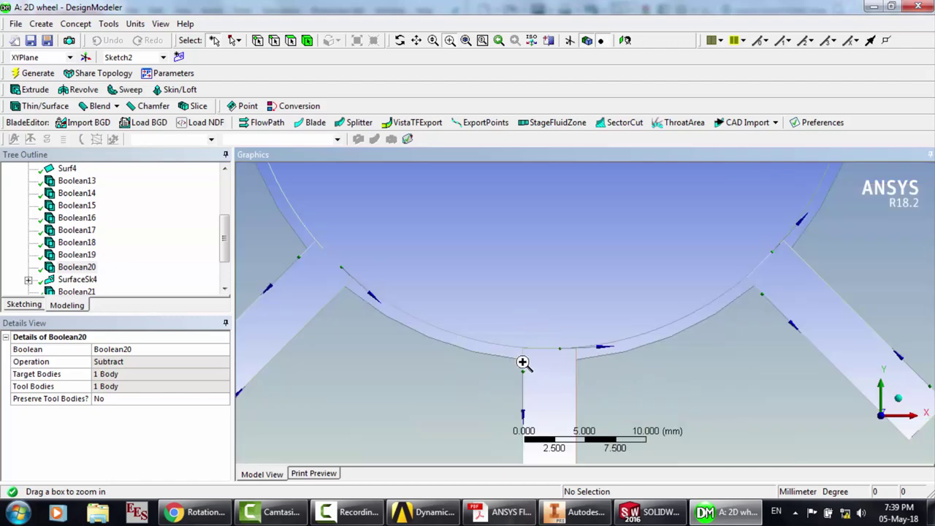
scroll(523, 362, "down", 9)
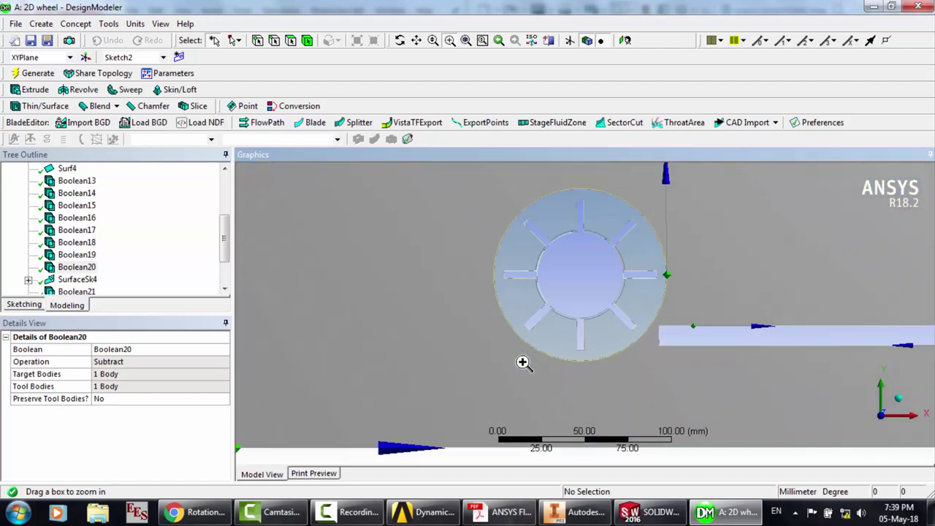
scroll(522, 362, "down", 2)
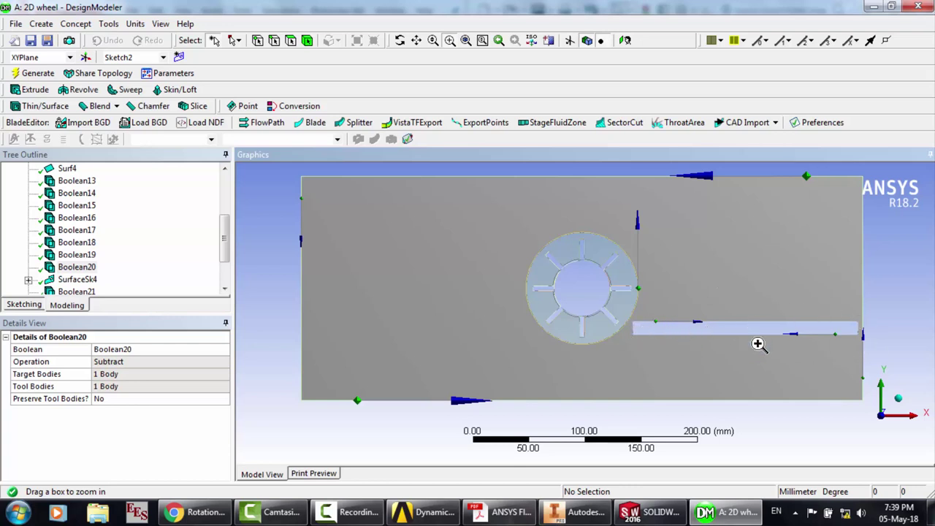
Review the details of the remaining features SurfaceSk4, Boolean21, Surf5 and Boolean22
left_click(76, 266)
left_click(75, 282)
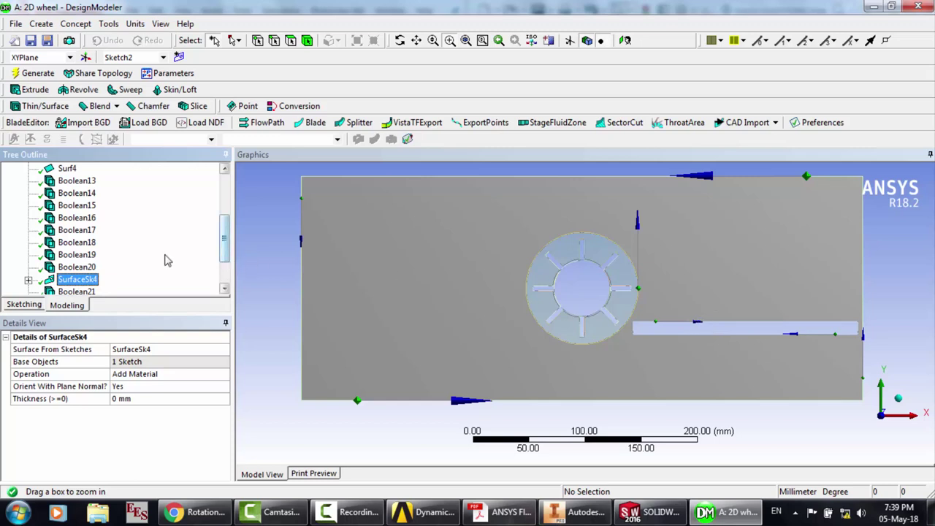
scroll(168, 261, "down", 2)
left_click(76, 244)
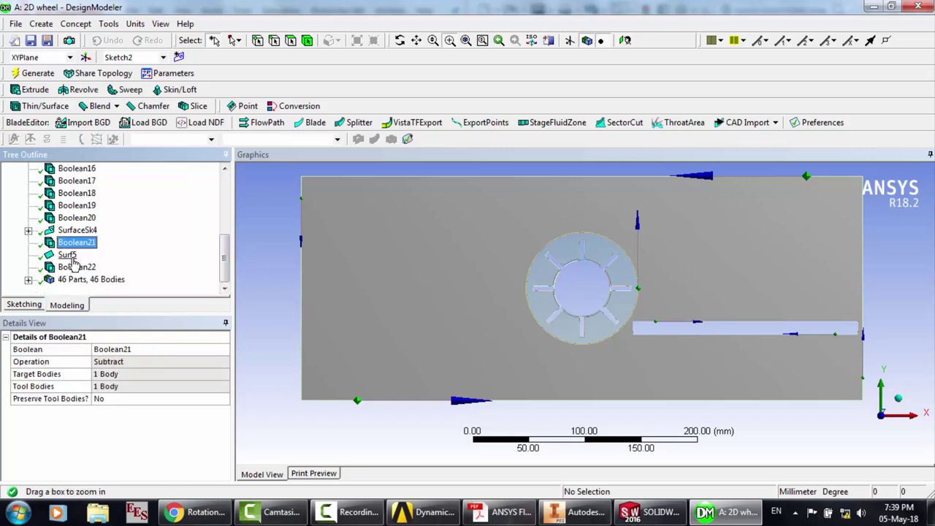
left_click(71, 255)
left_click(79, 268)
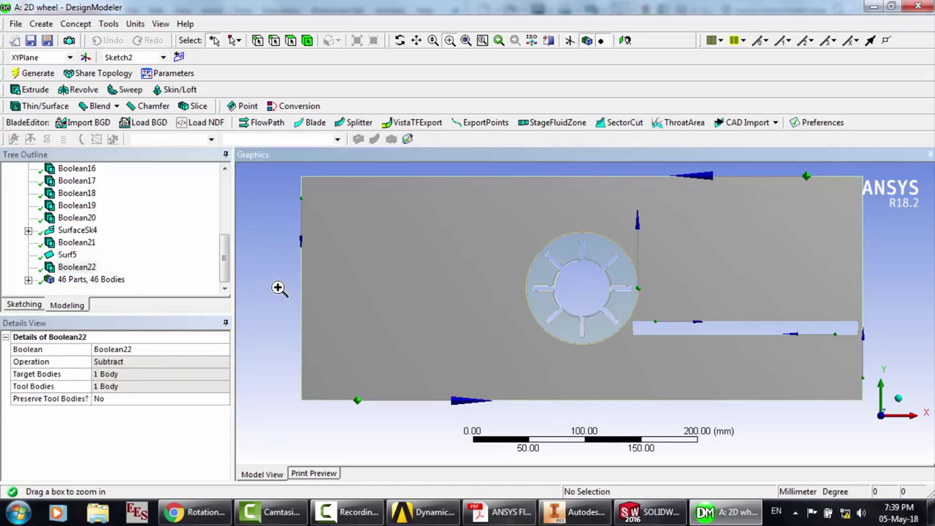
Examine the gap between the nozzle end and the rotating zone's circle, and the cut-outs around the upper blades
scroll(647, 323, "up", 3)
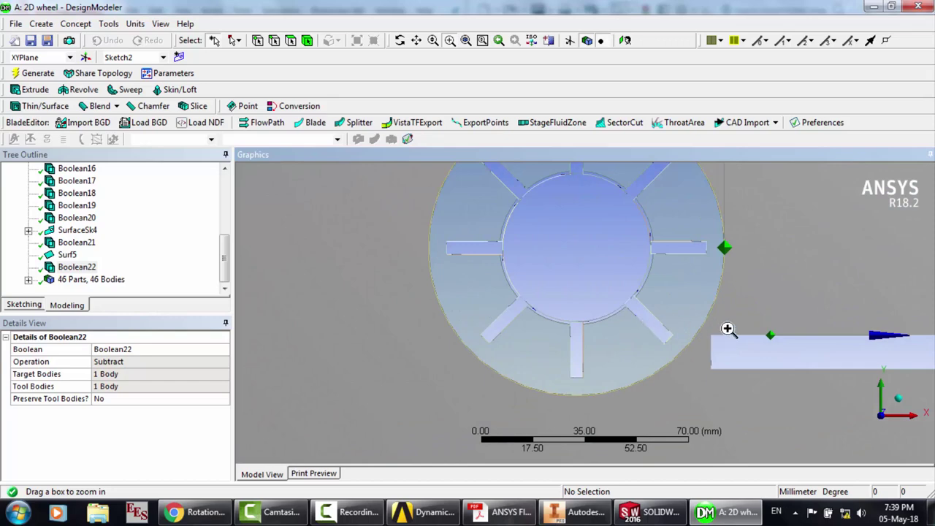
left_click_drag(701, 319, 740, 376)
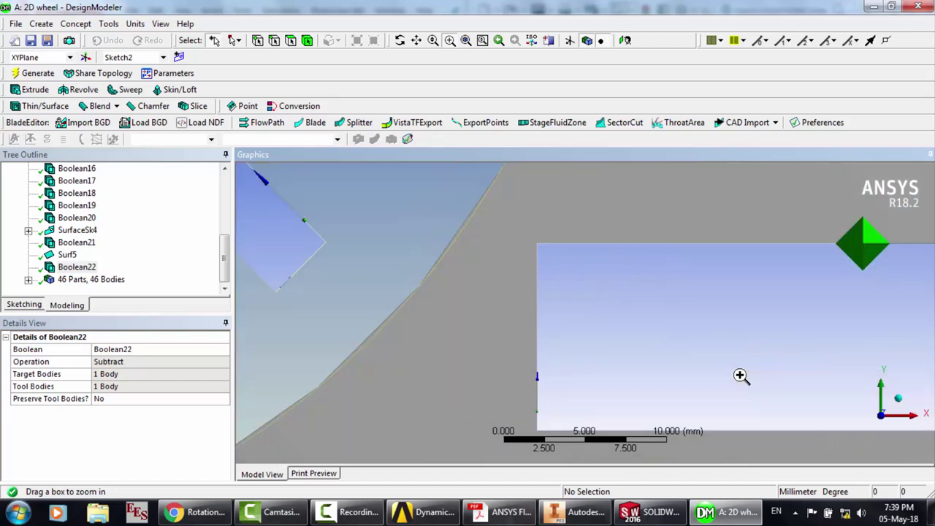
scroll(614, 340, "down", 5)
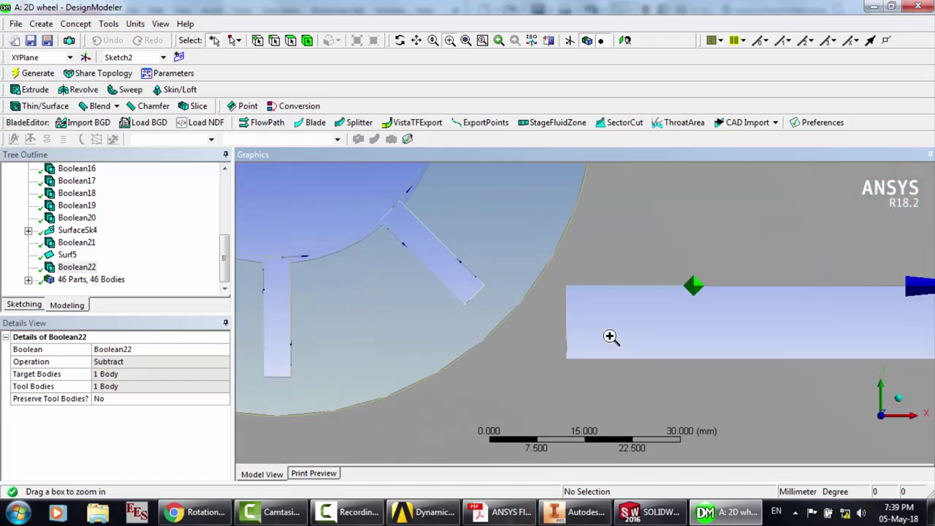
scroll(610, 336, "down", 2)
left_click_drag(516, 226, 612, 296)
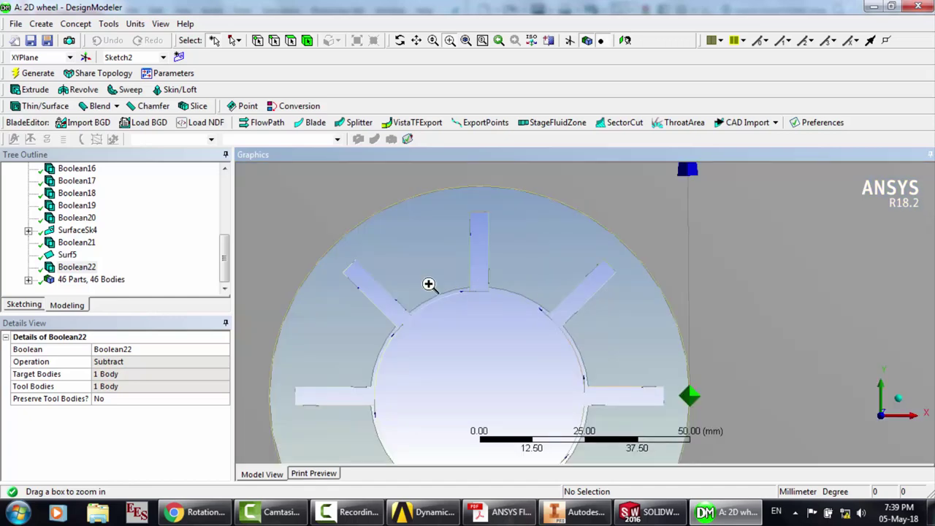
scroll(429, 284, "down", 3)
scroll(650, 372, "down", 2)
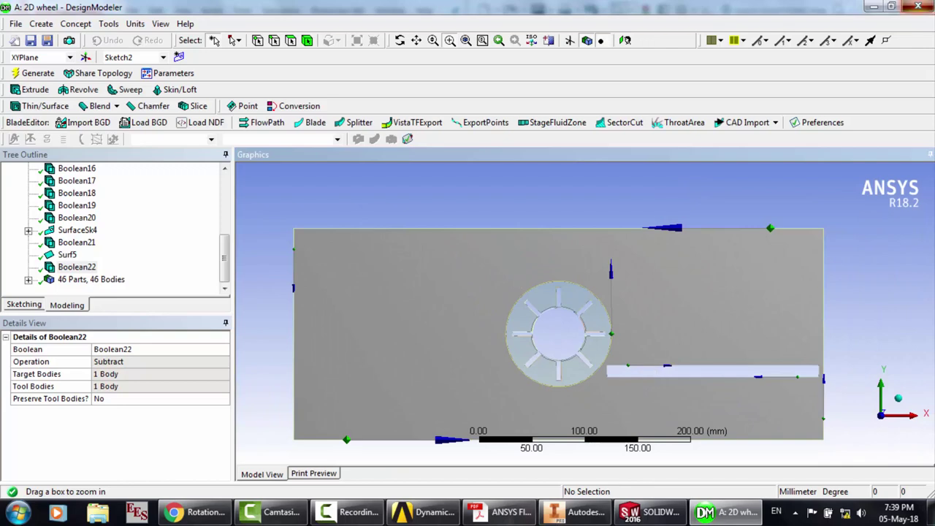
Close DesignModeler, switch to Workbench and open the mesh of the 2D wheel system
left_click(918, 6)
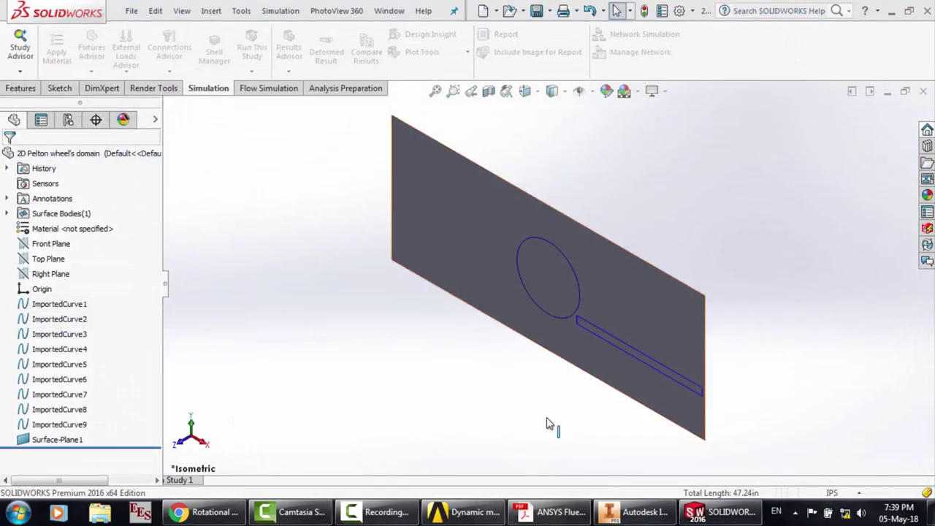
left_click(464, 511)
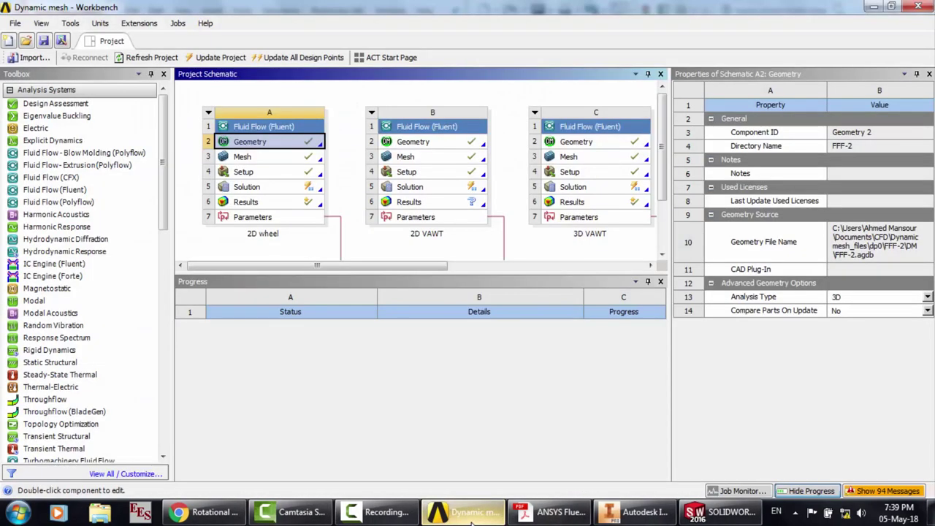
double_click(273, 164)
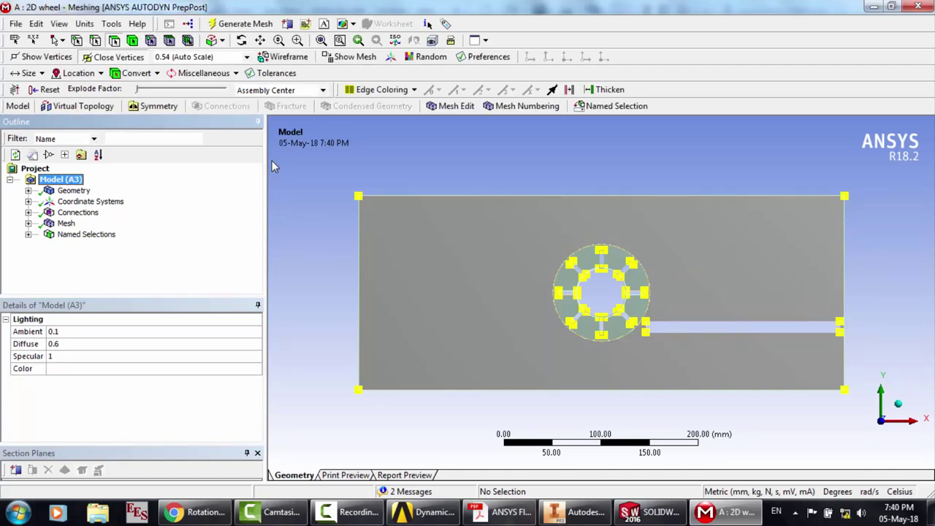
Display the generated mesh and examine its elements around the wheel and the rotating zone
left_click(65, 224)
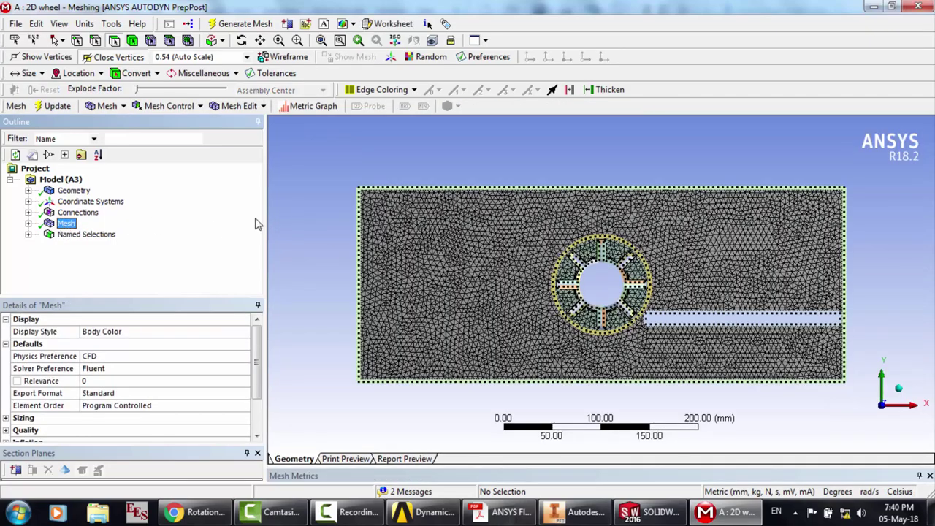
left_click(332, 246)
scroll(663, 262, "up", 3)
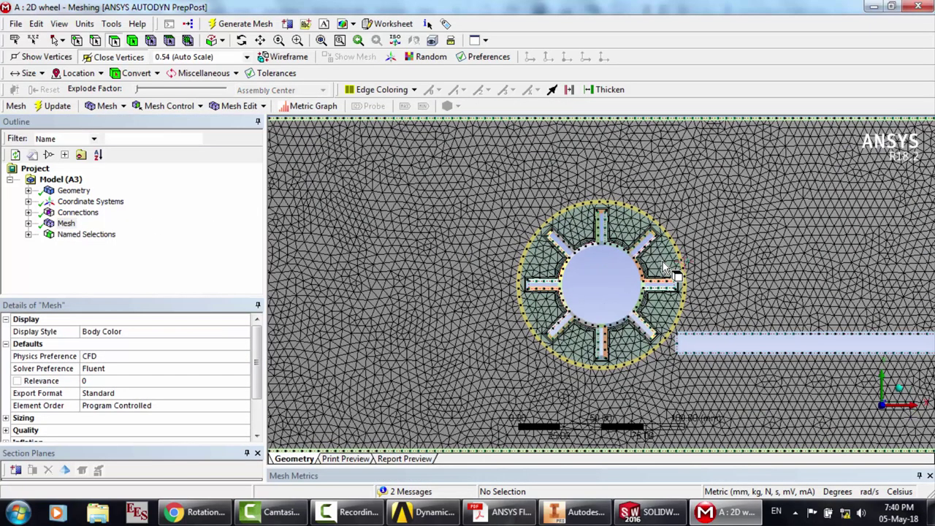
scroll(664, 267, "up", 2)
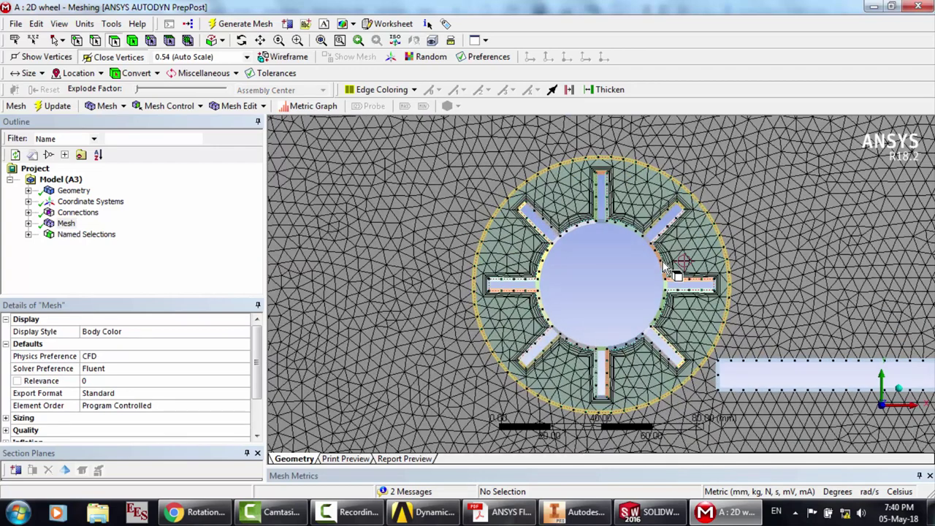
scroll(588, 232, "up", 2)
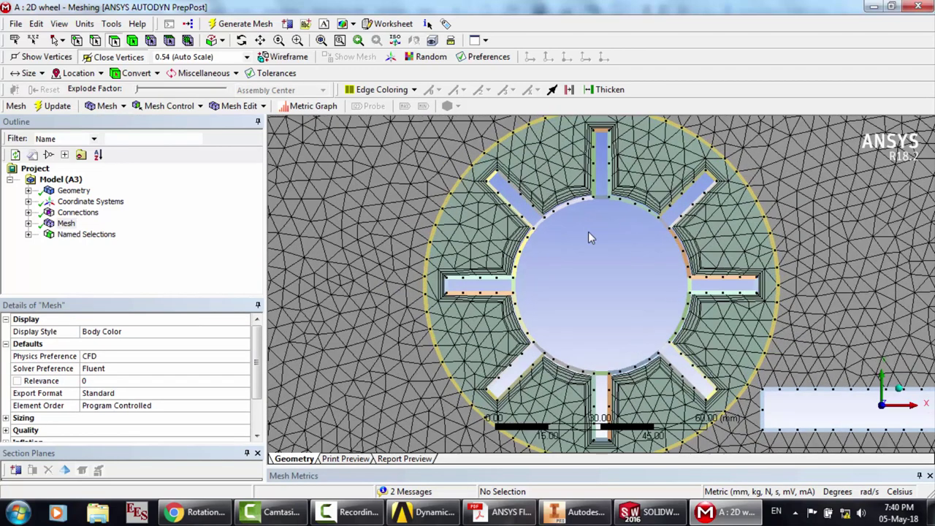
List the mesh's inflation and triangles method controls and examine the inflation layers along the blades and hub
left_click(29, 224)
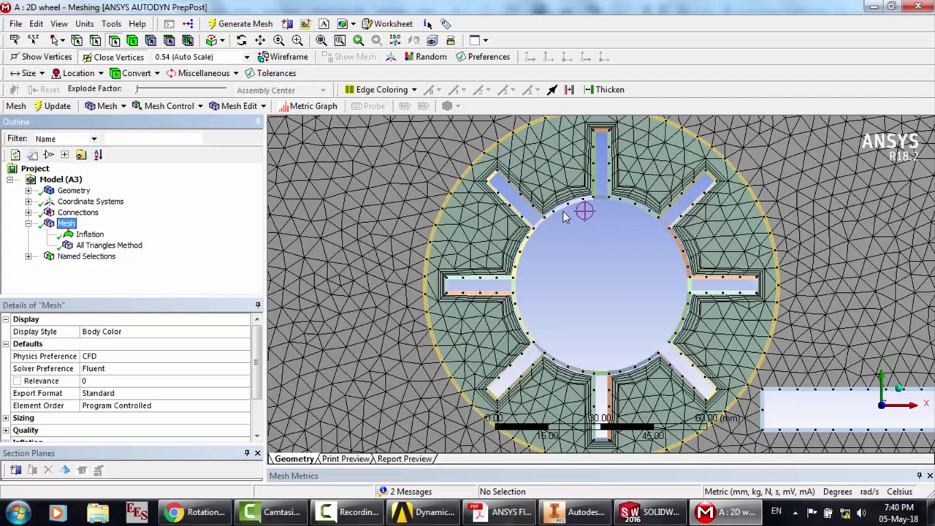
scroll(555, 197, "up", 3)
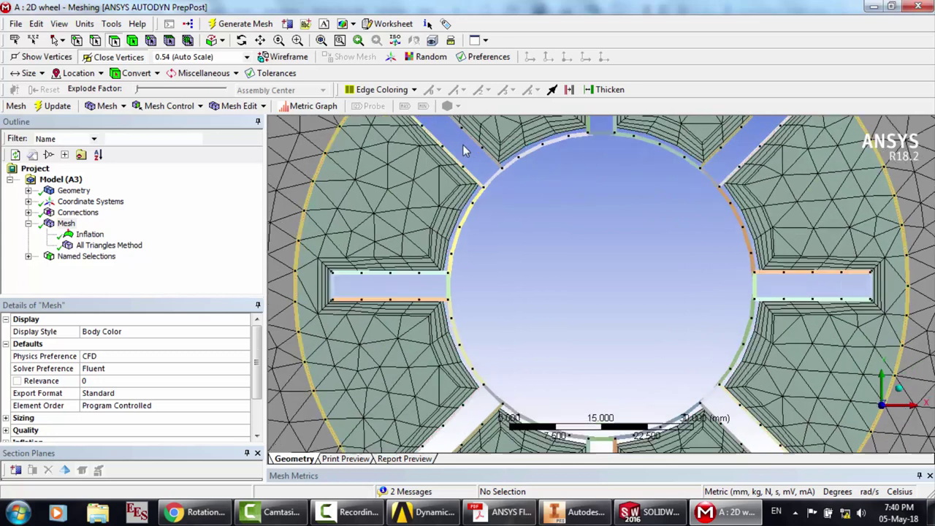
scroll(465, 150, "up", 1)
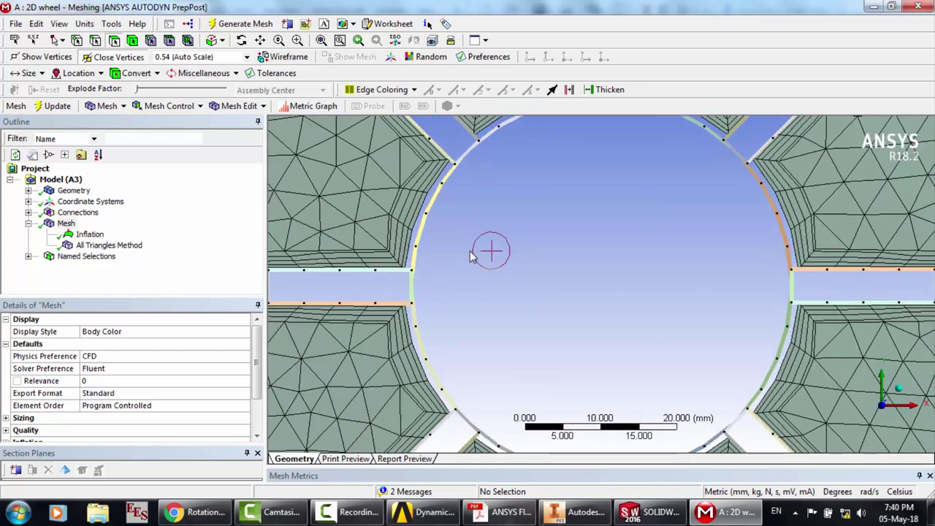
Display the Inflation control's scoped face and boundary edges on the wheel's rotating zone and examine its settings
scroll(728, 266, "down", 2)
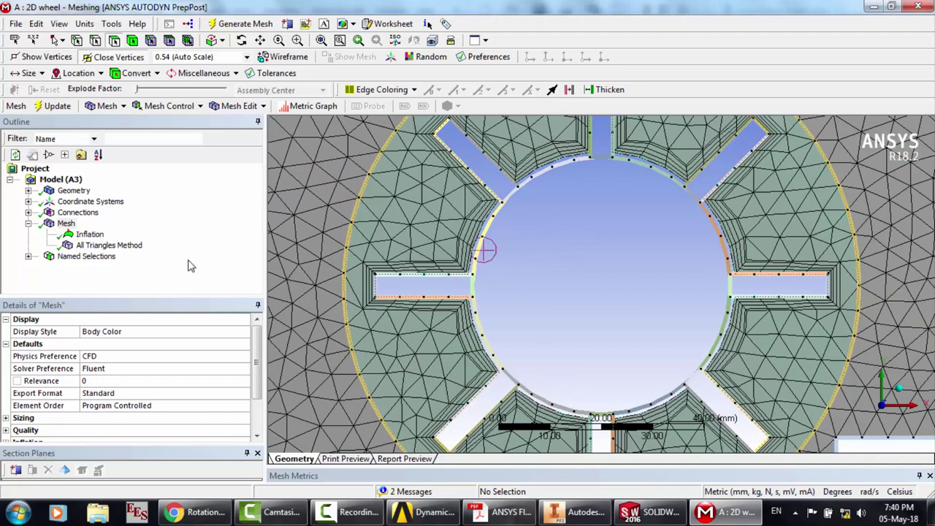
left_click(83, 234)
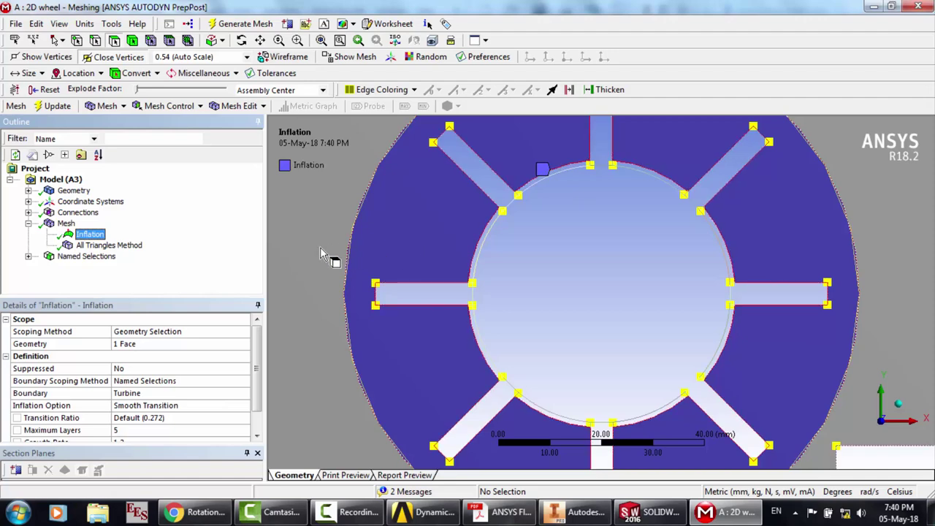
right_click(387, 251)
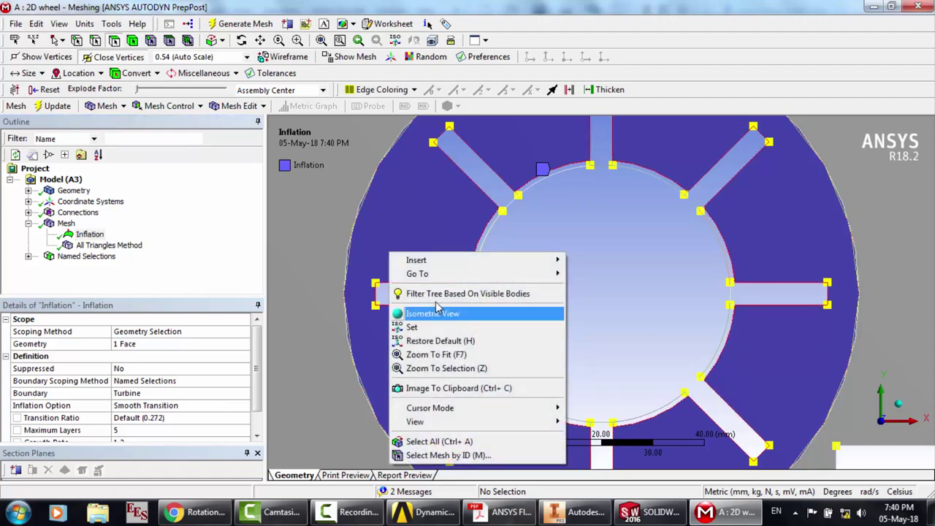
left_click(184, 252)
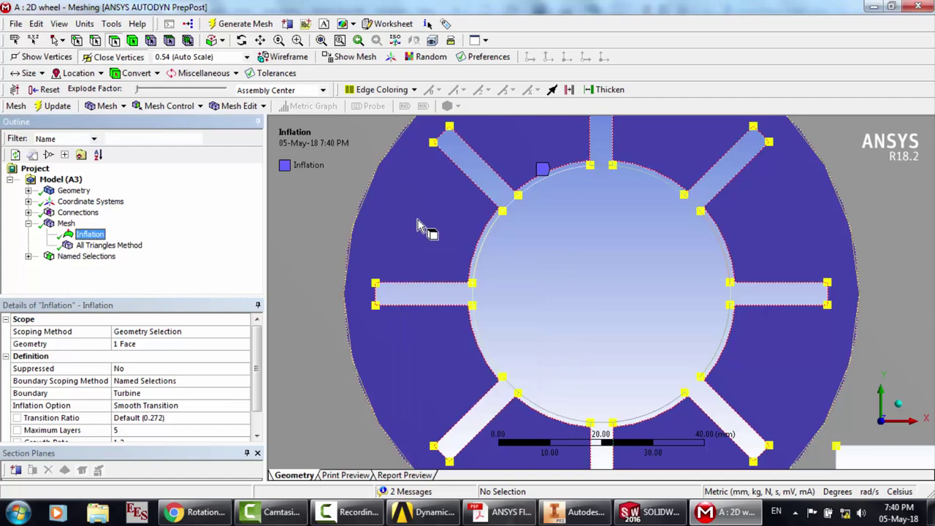
left_click(424, 226)
right_click(424, 227)
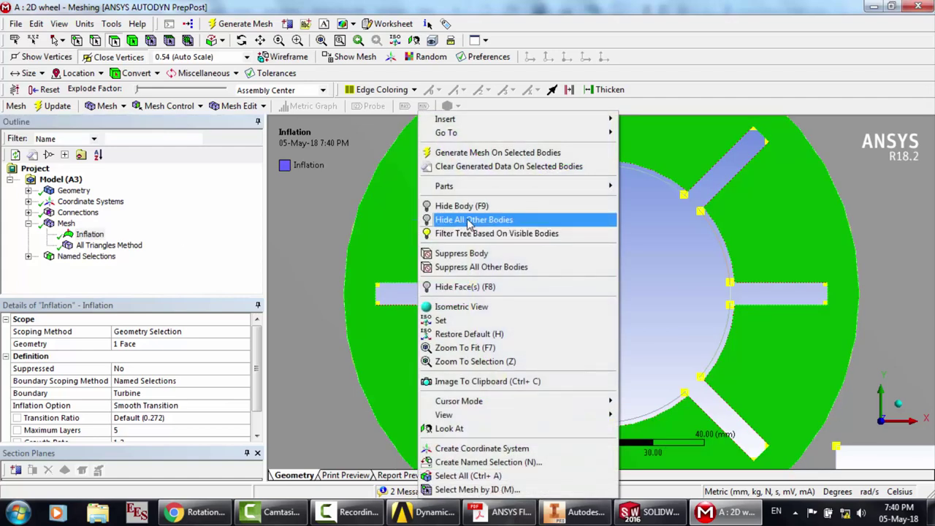
left_click(644, 276)
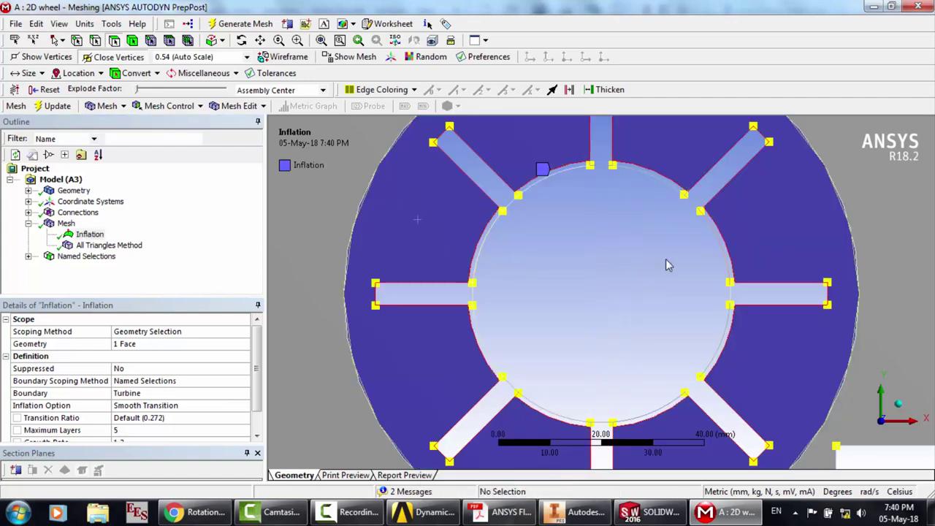
left_click(88, 236)
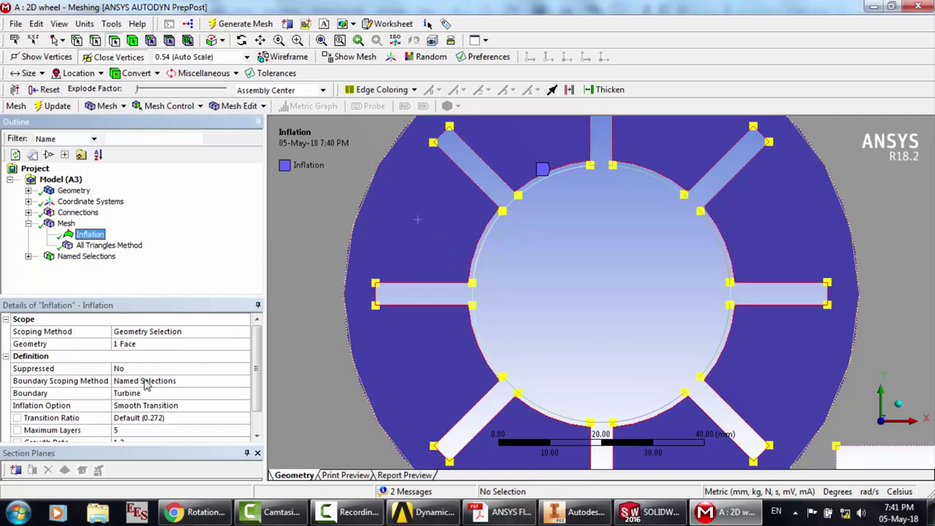
List the mesh's named selections and examine the geometry assigned to Inlet, Outer Domain, Inner Domain and Turbine
left_click(28, 256)
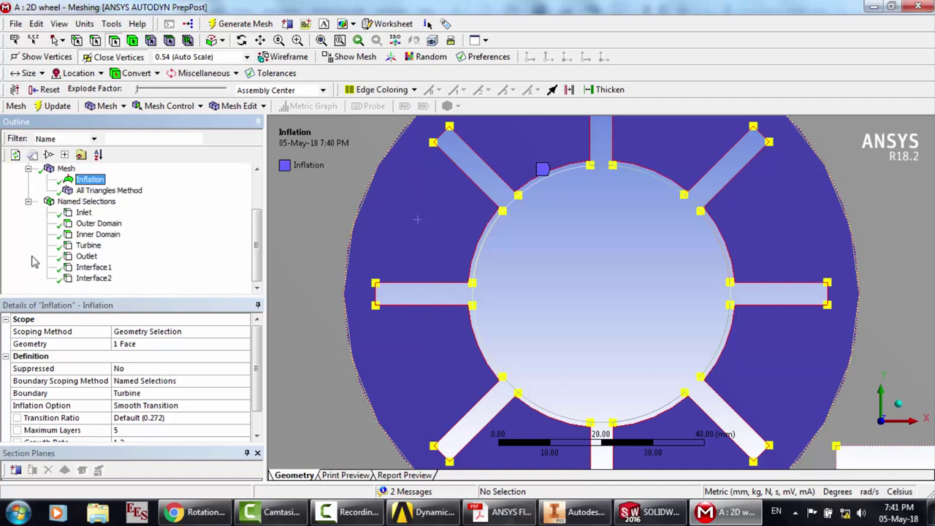
left_click(84, 213)
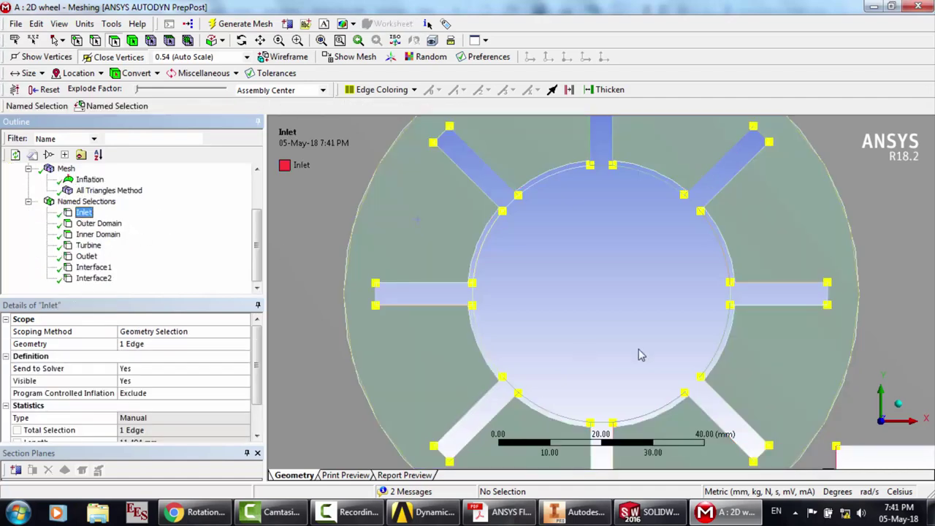
scroll(599, 351, "down", 3)
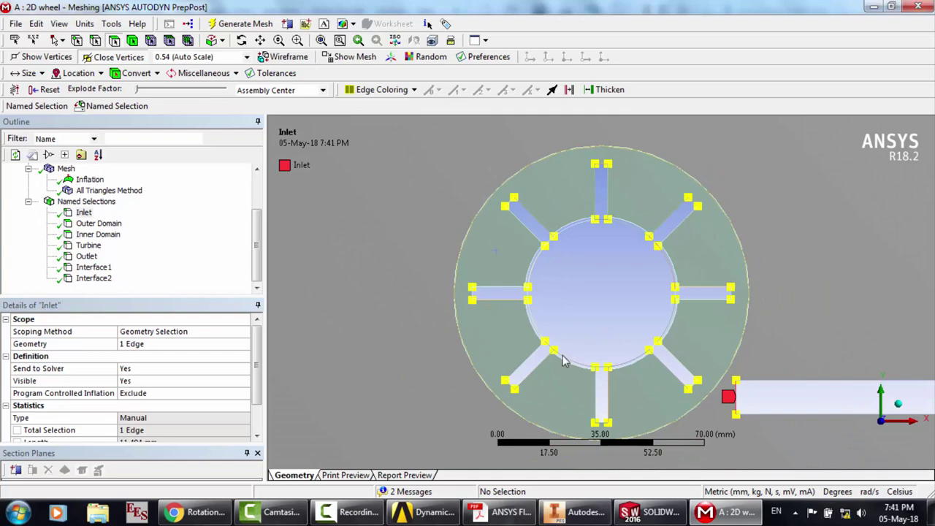
left_click(99, 225)
left_click(102, 234)
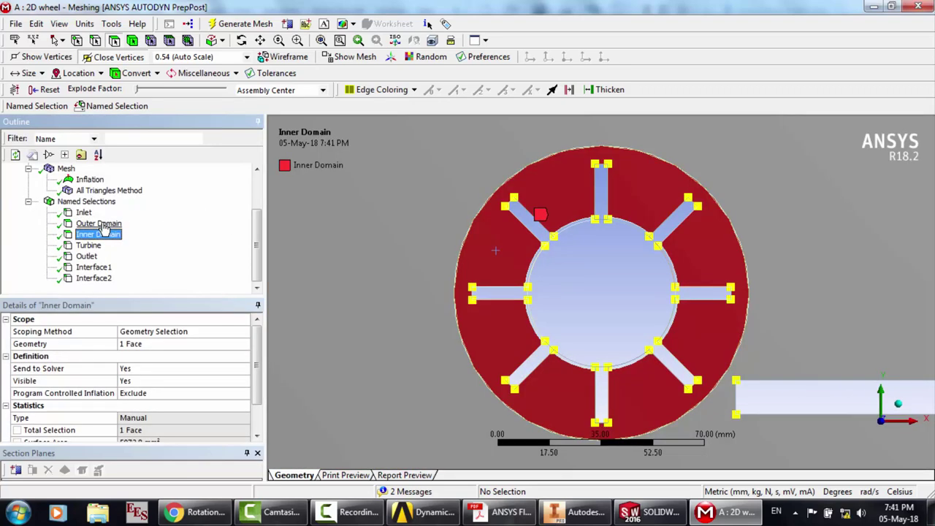
left_click(88, 245)
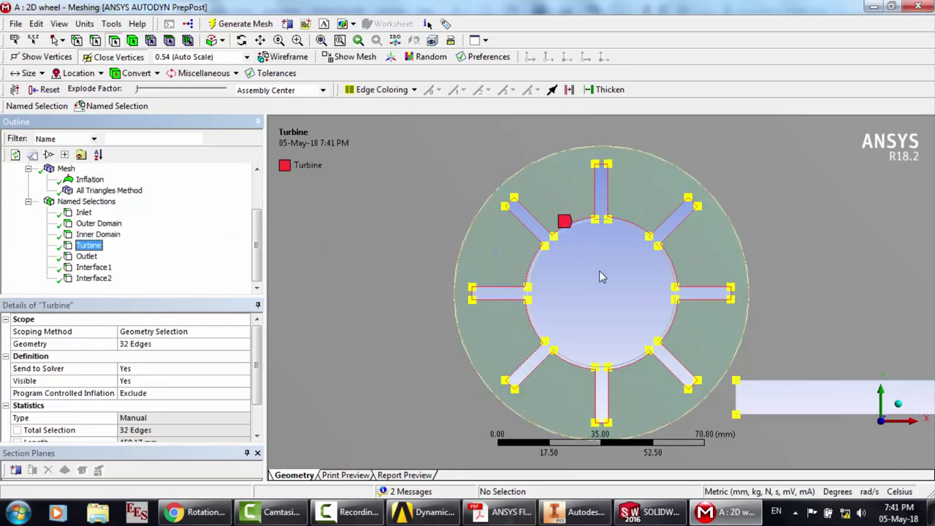
scroll(584, 263, "up", 5)
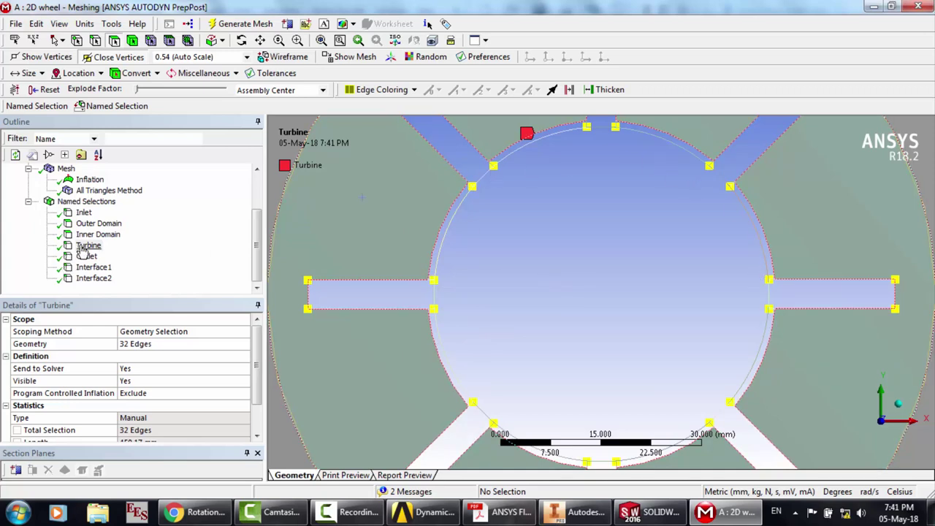
Examine the Interface1 and Interface2 named selections, and step back through the other named selections to Inner Domain
left_click(94, 268)
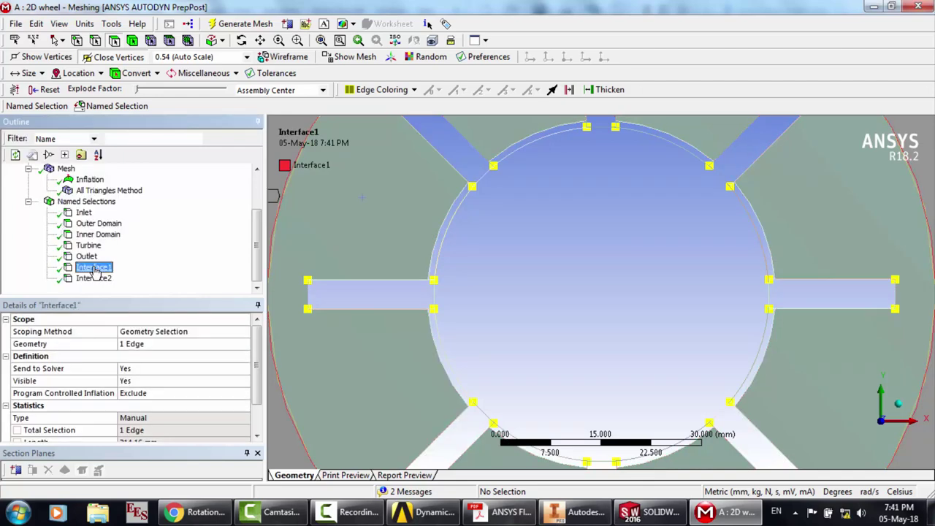
key("Down")
key("Up")
key("Up")
key("Up")
key("Up")
key("Up")
key("Up")
key("Down")
key("Down")
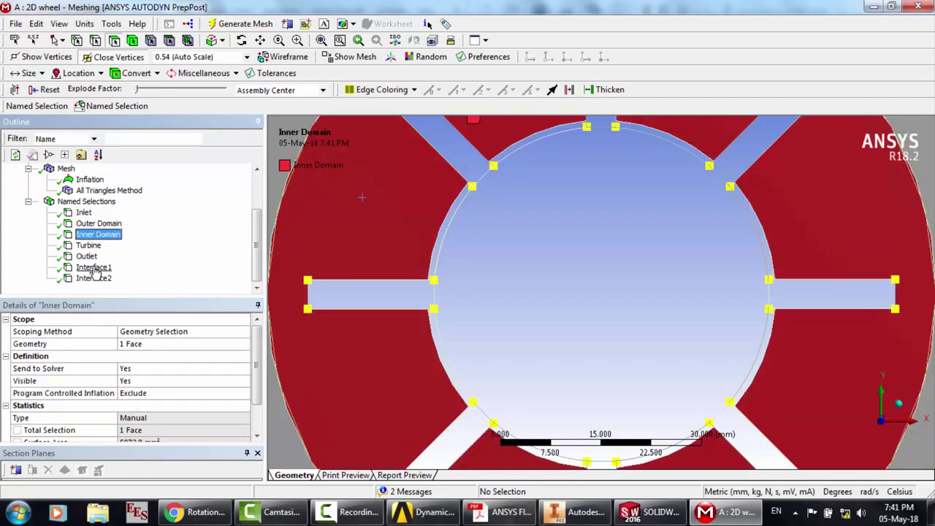
Check the Inflation control's boundary scoping method options and the named selections available as its boundary
left_click(89, 189)
left_click(88, 179)
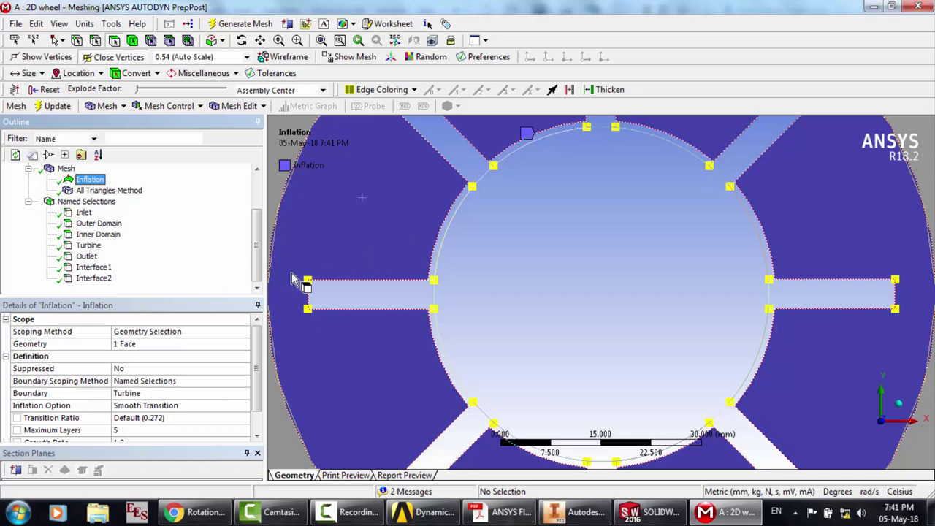
left_click(246, 383)
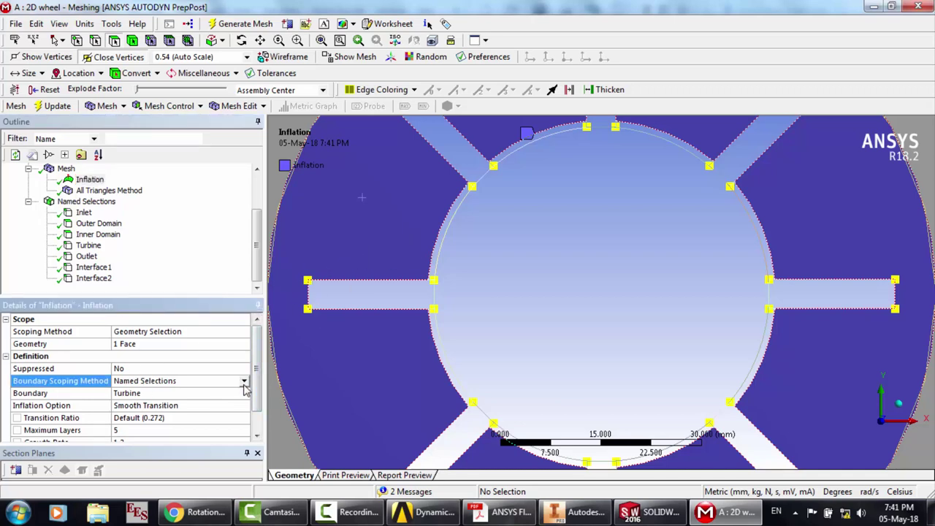
left_click(244, 383)
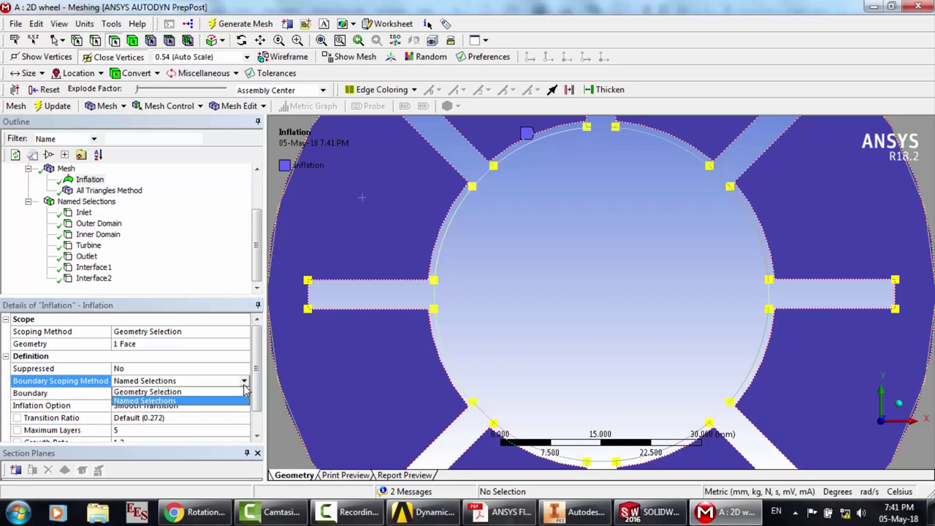
left_click(216, 286)
left_click(153, 394)
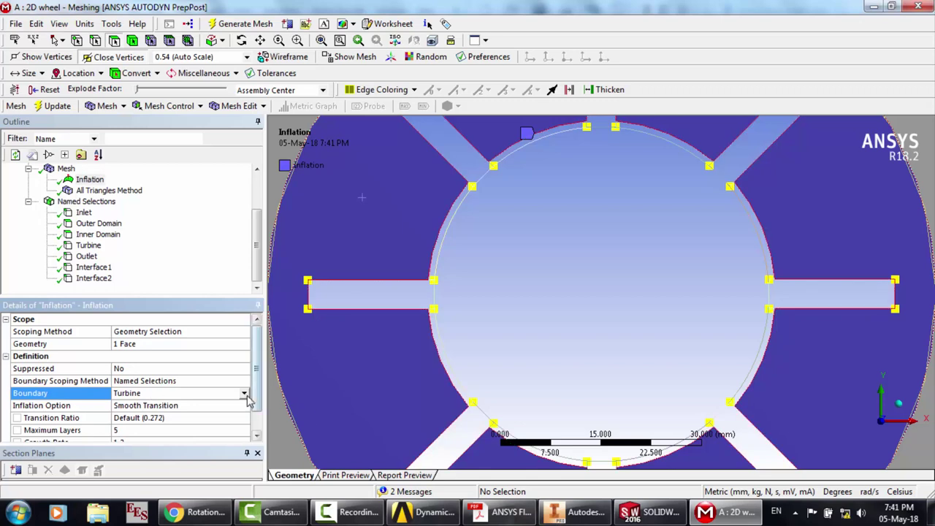
left_click(245, 395)
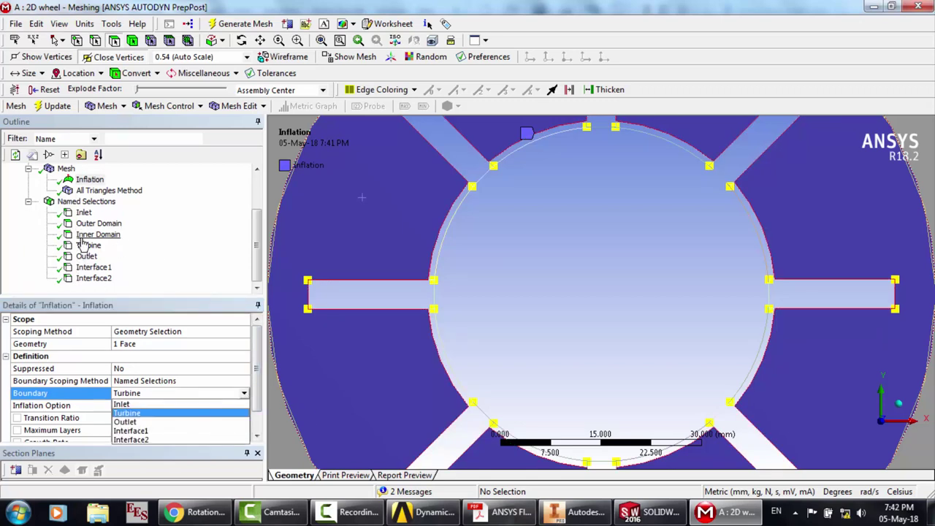
left_click(183, 268)
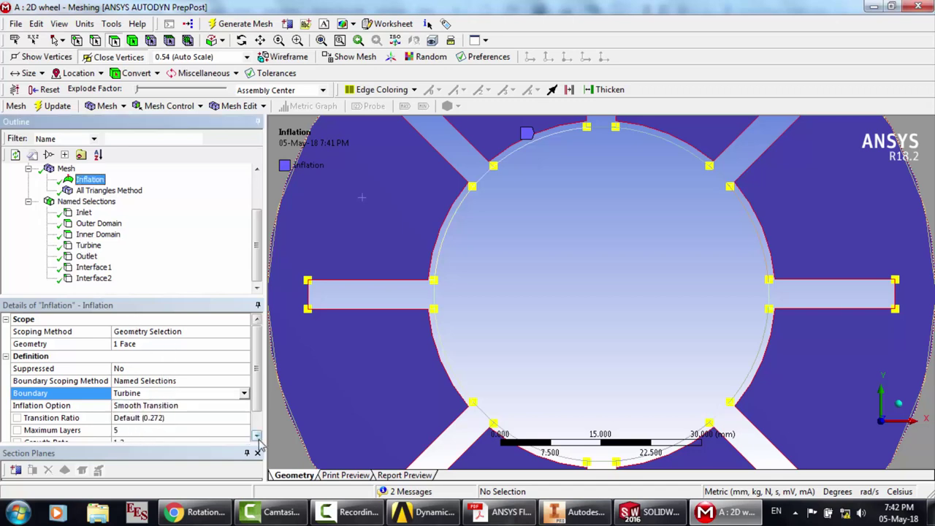
Check the All Triangles Method settings, then display the mesh and examine the inflation layers around a horizontal blade and the whole domain
left_click(98, 191)
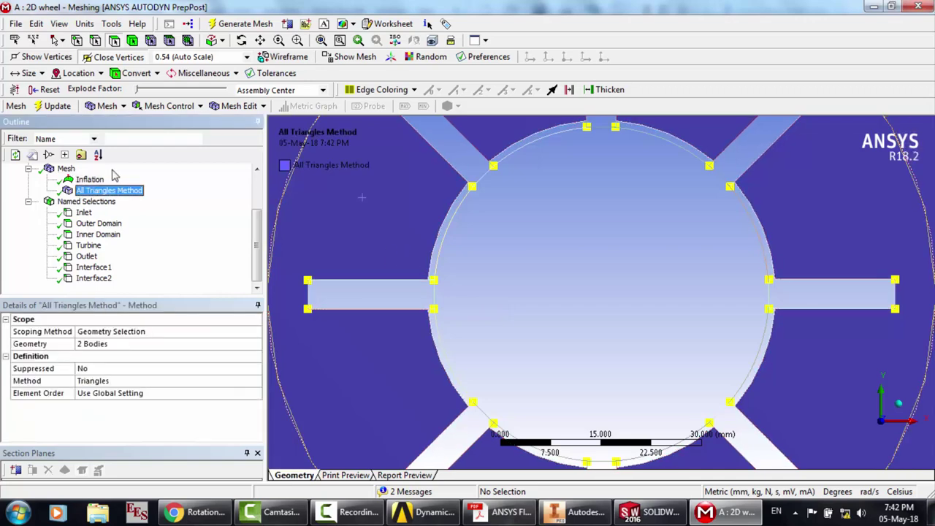
left_click(65, 169)
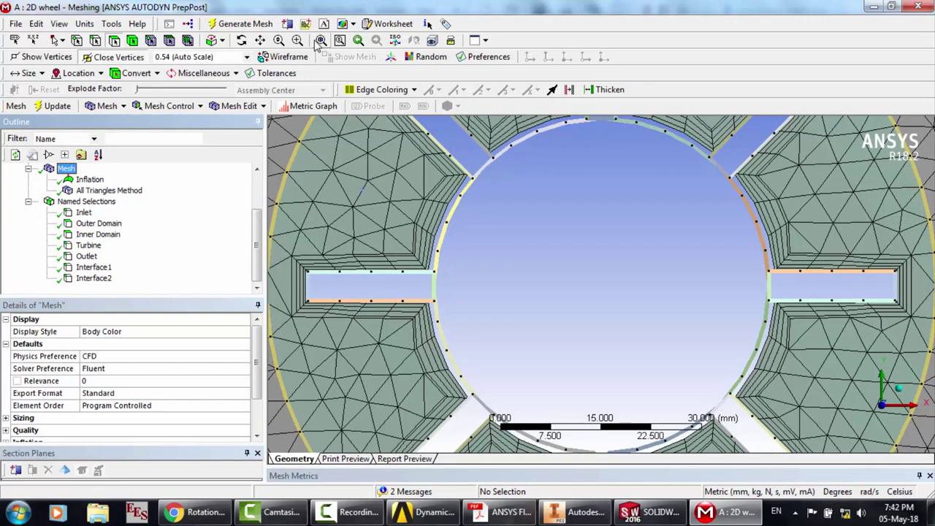
left_click_drag(331, 239, 417, 292)
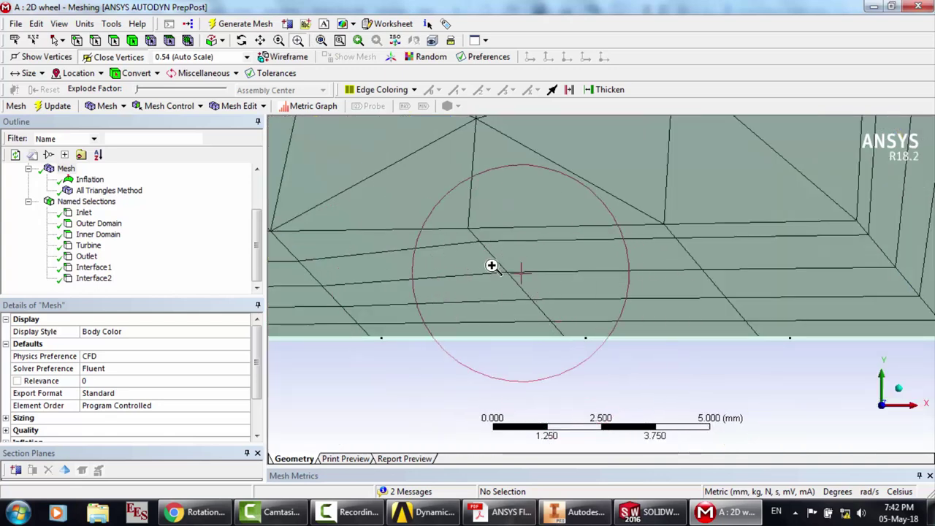
scroll(444, 233, "down", 5)
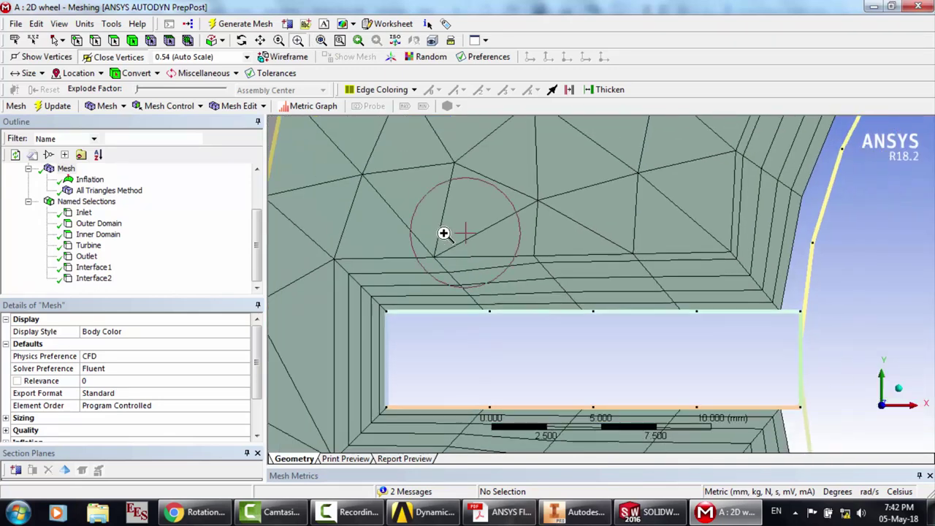
scroll(620, 296, "down", 3)
scroll(621, 295, "down", 4)
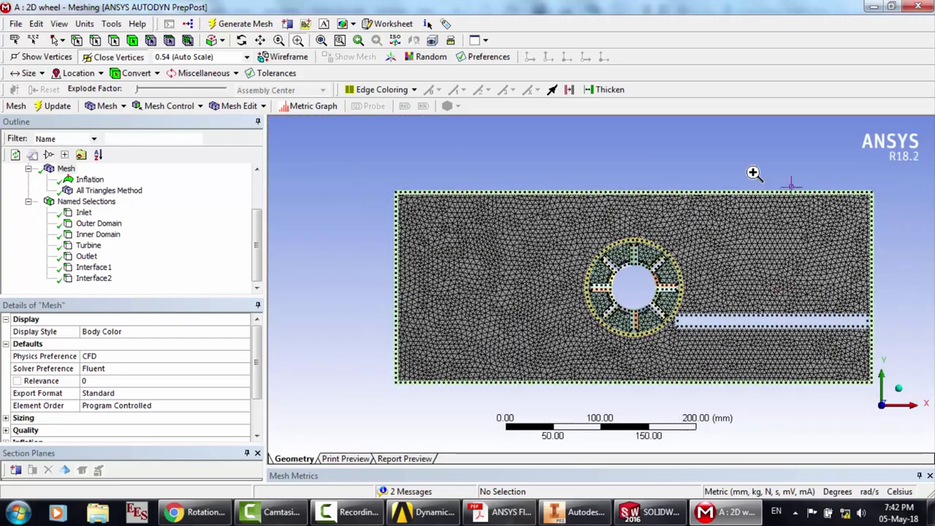
Close the mesh editor and open the 2D wheel system's Setup in Fluent with double precision and 2 parallel processes
left_click(917, 5)
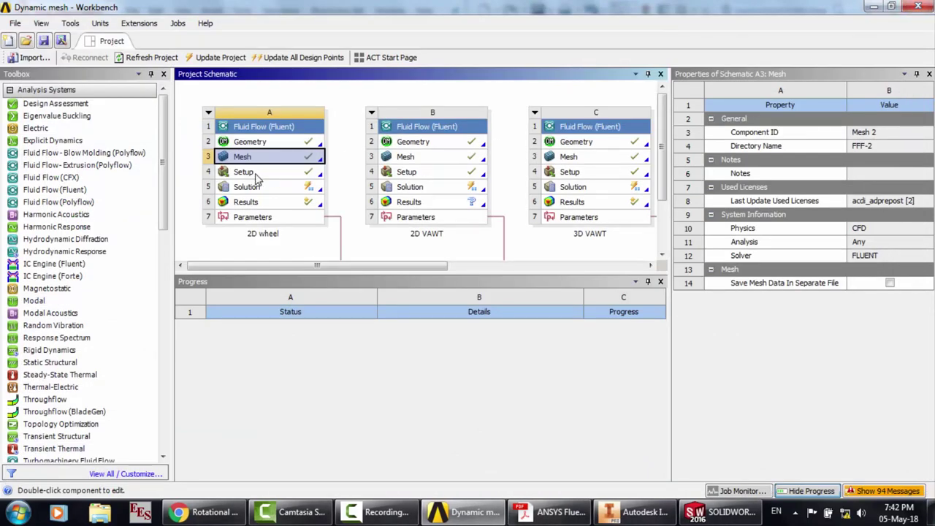
double_click(256, 177)
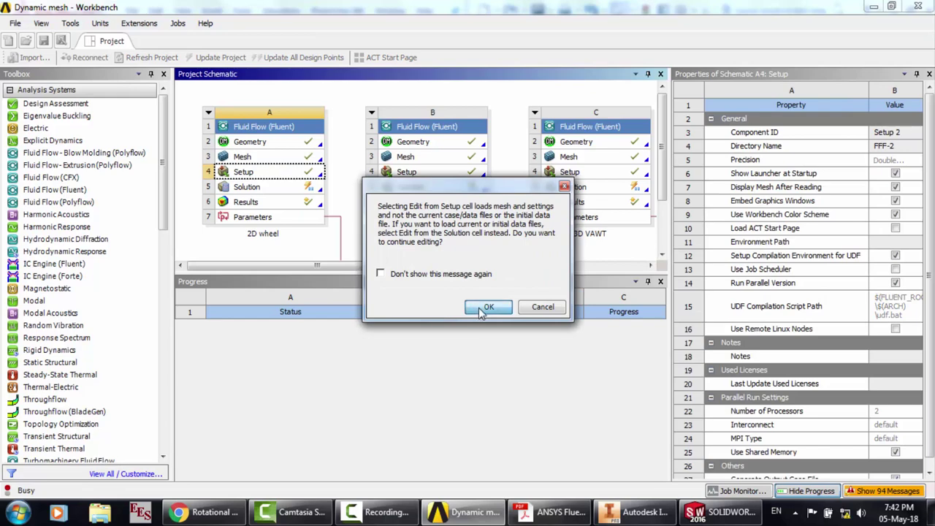
left_click(484, 308)
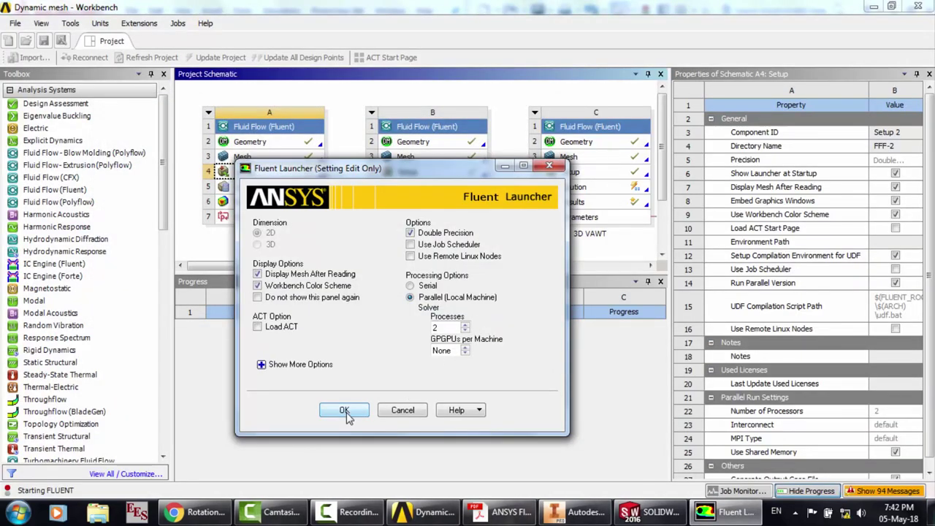
left_click(345, 411)
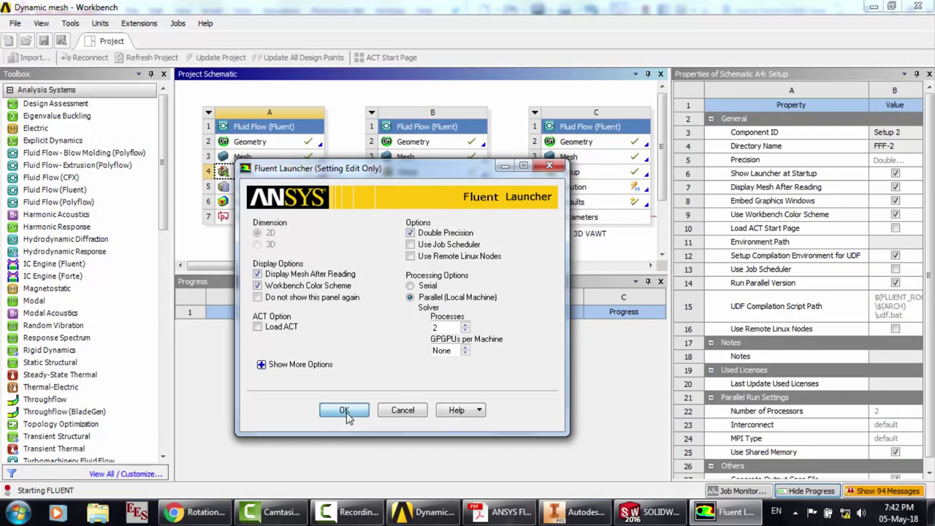
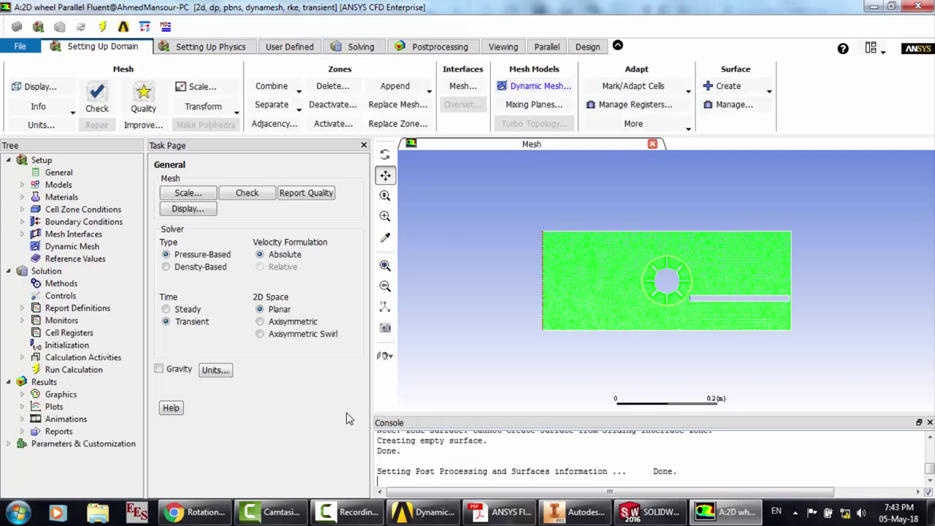
List the boundary conditions and examine the inlet's velocity and turbulence settings, leaving them unchanged
left_click(22, 187)
left_click(23, 186)
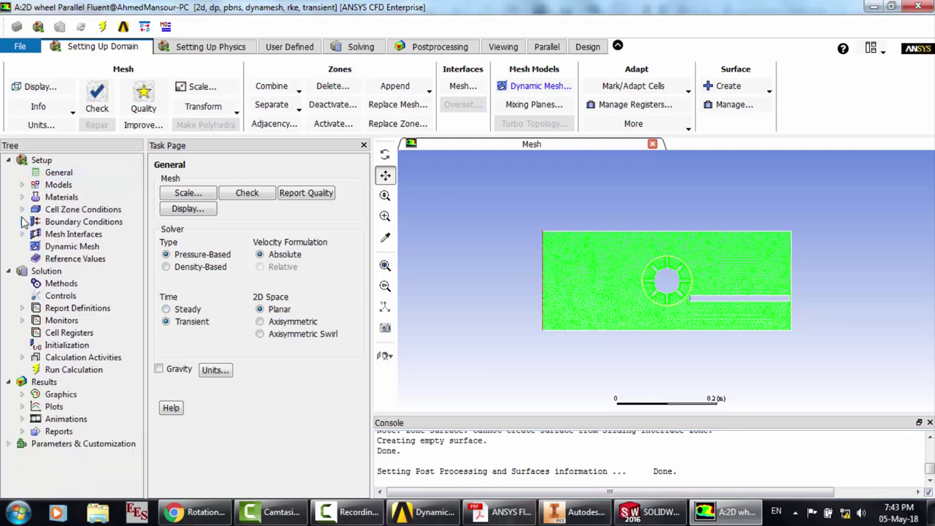
left_click(22, 222)
left_click(103, 234)
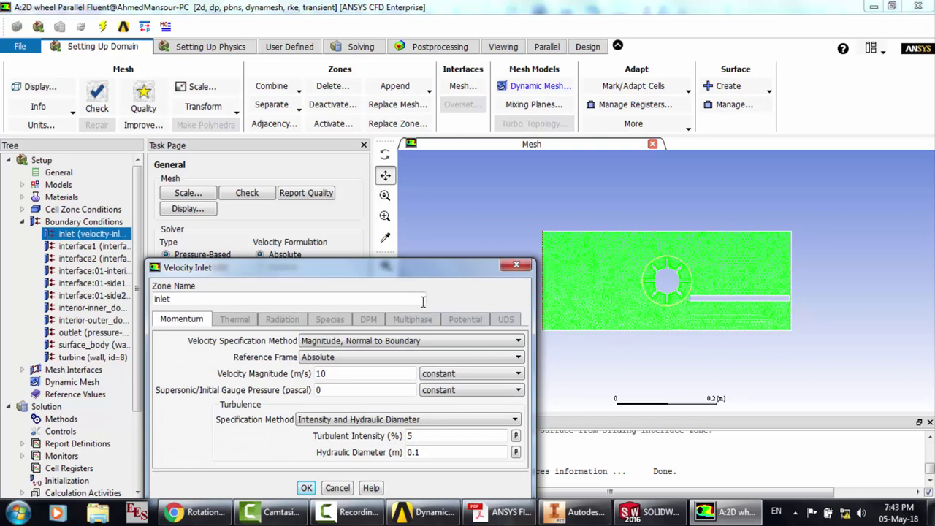
left_click_drag(400, 270, 357, 130)
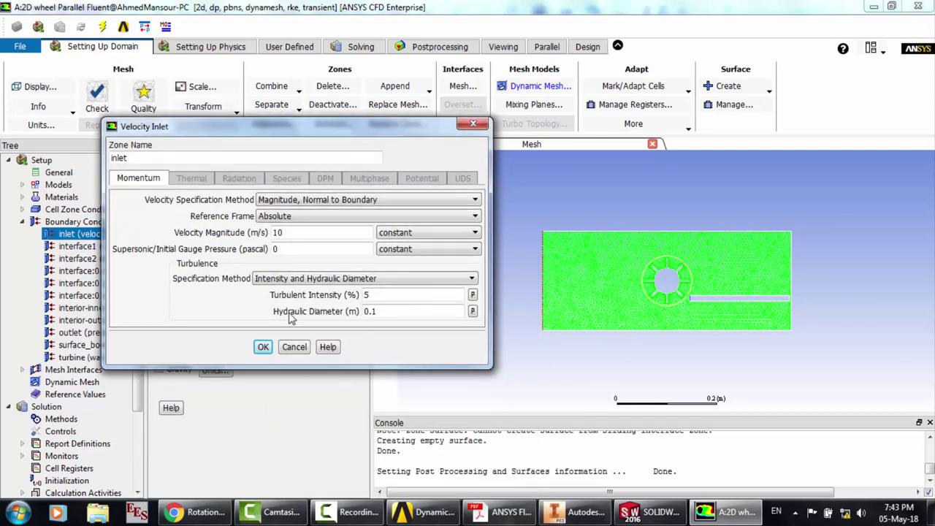
left_click(302, 348)
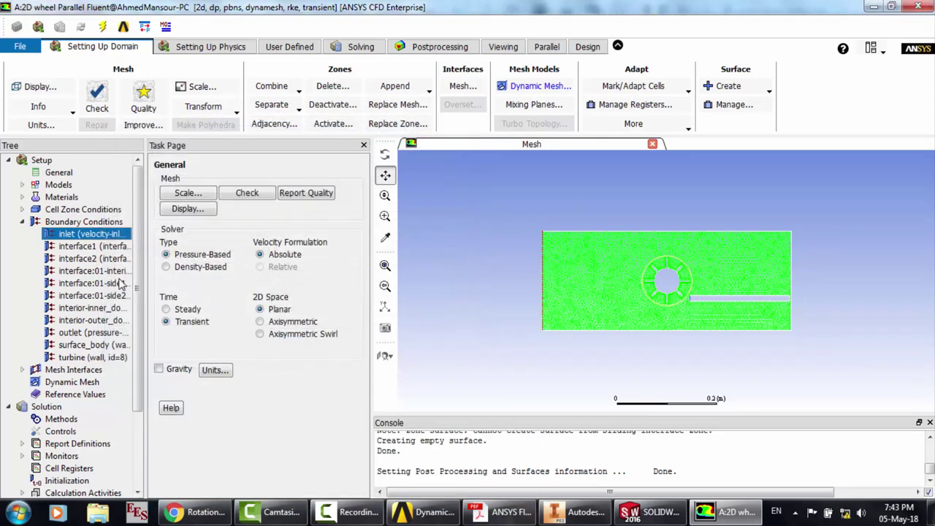
Open the outlet boundary condition, examine its gauge pressure and backflow turbulence settings, and close it unchanged
left_click(87, 333)
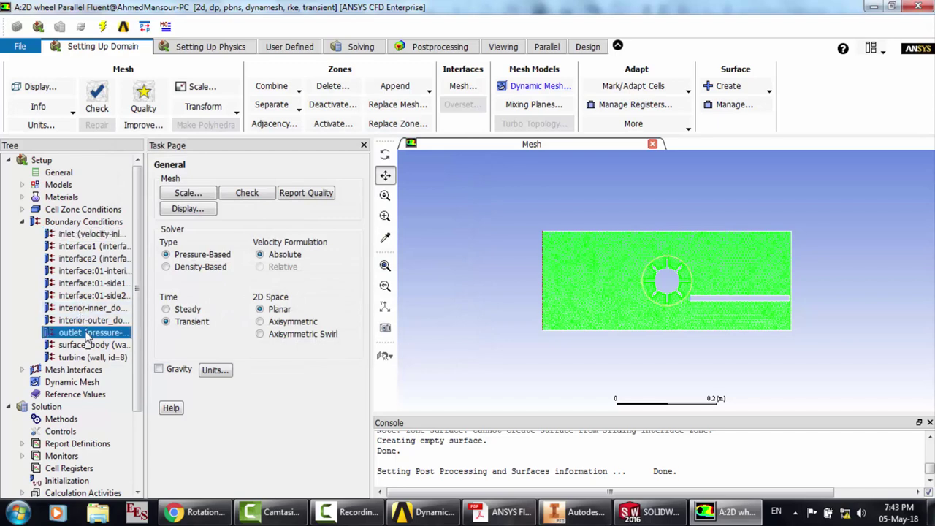
double_click(88, 333)
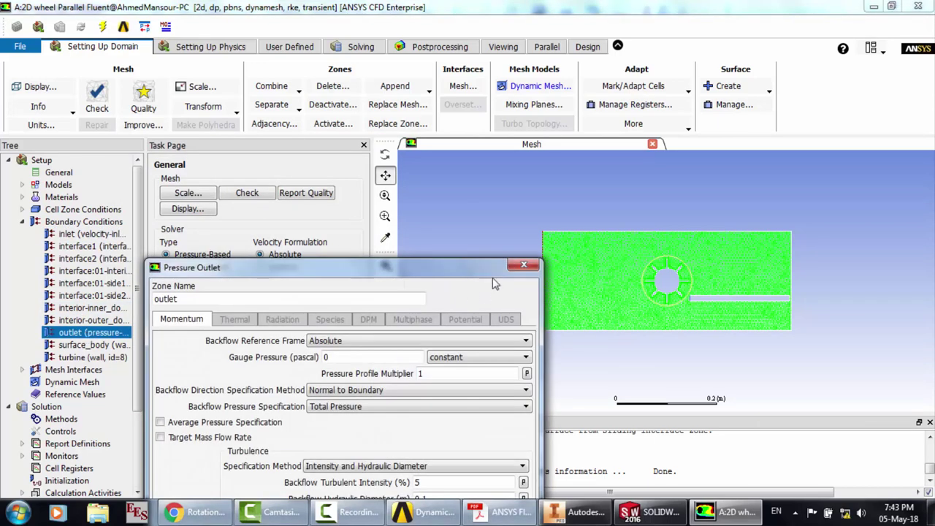
left_click_drag(479, 273, 456, 160)
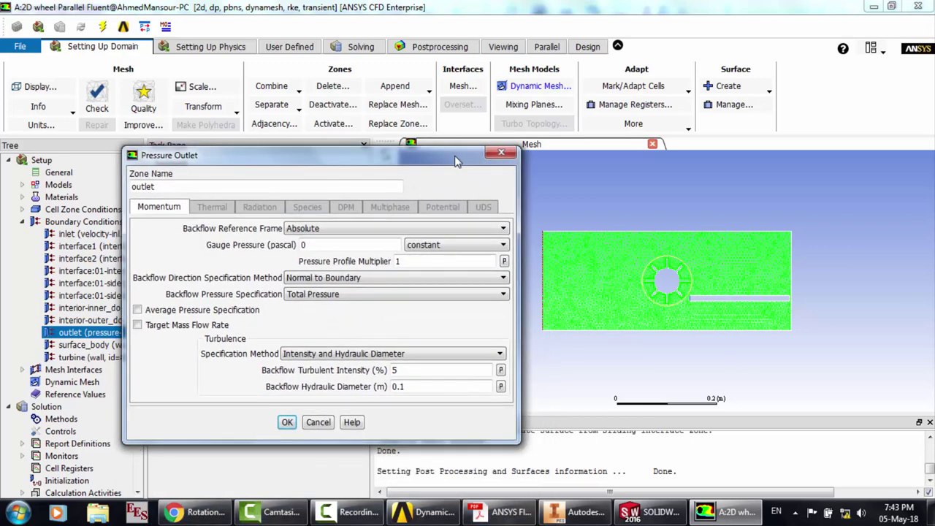
left_click(501, 153)
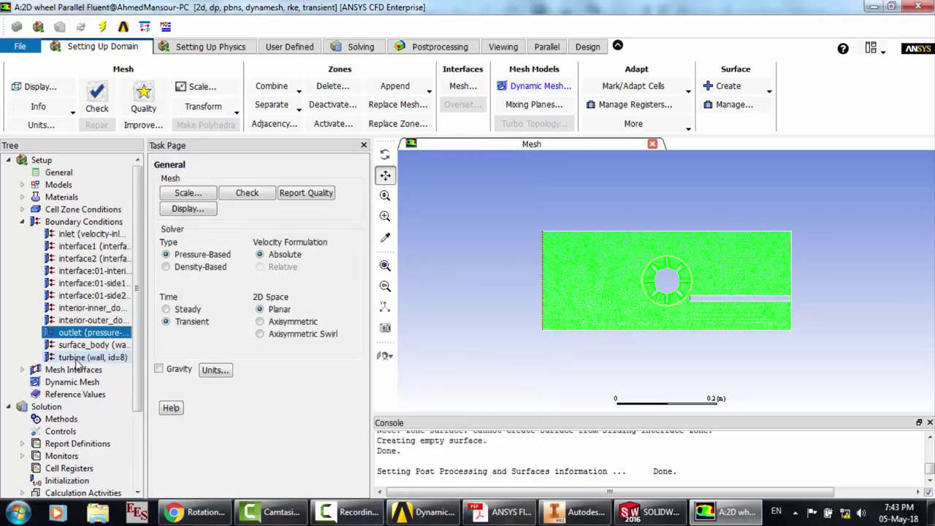
List the mesh interfaces, inspect the interface:01 definition and its interface zones, and close it unchanged
left_click(22, 370)
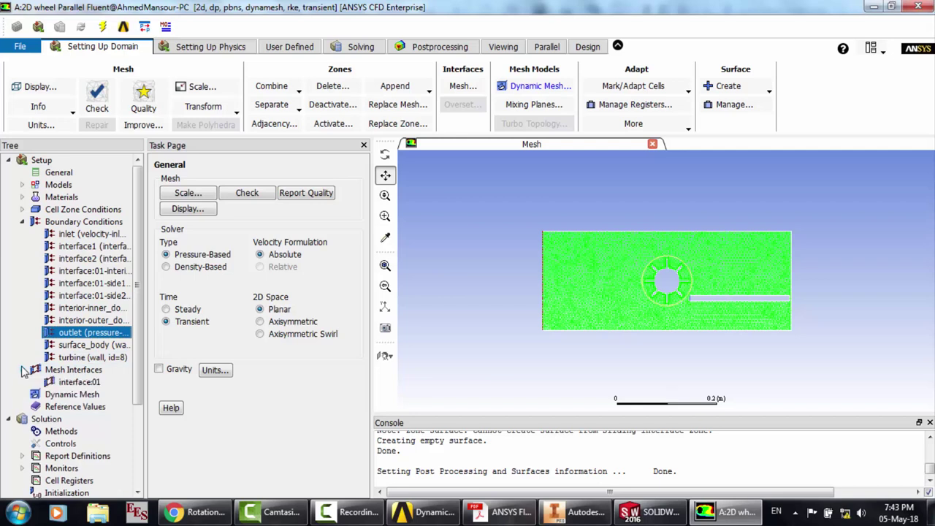
left_click(81, 382)
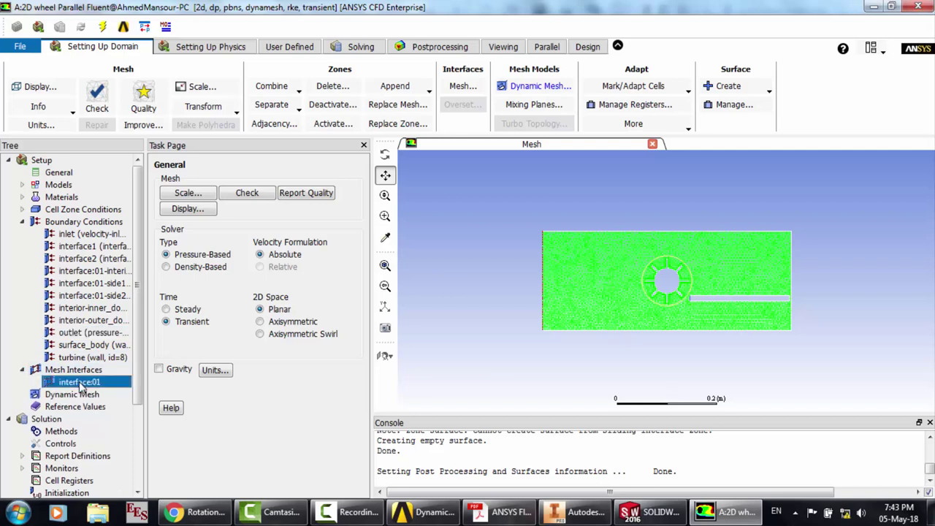
double_click(80, 383)
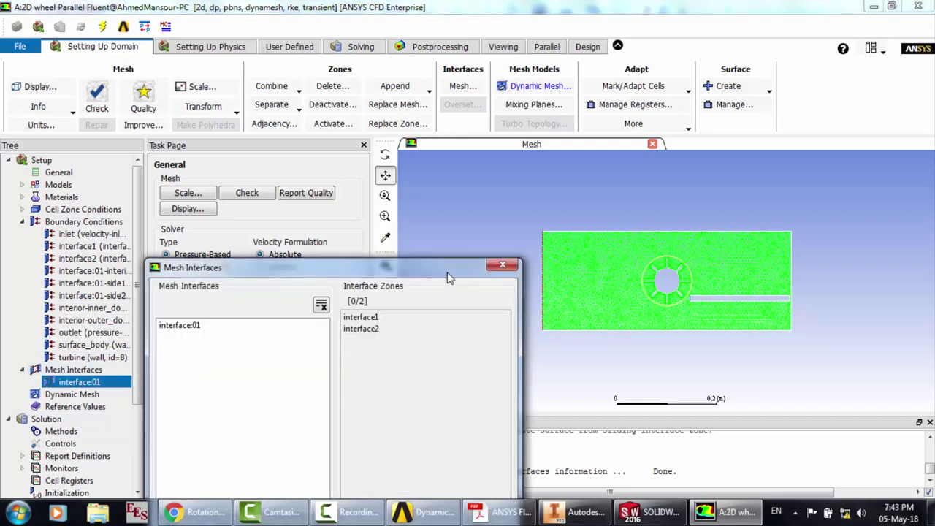
left_click(496, 265)
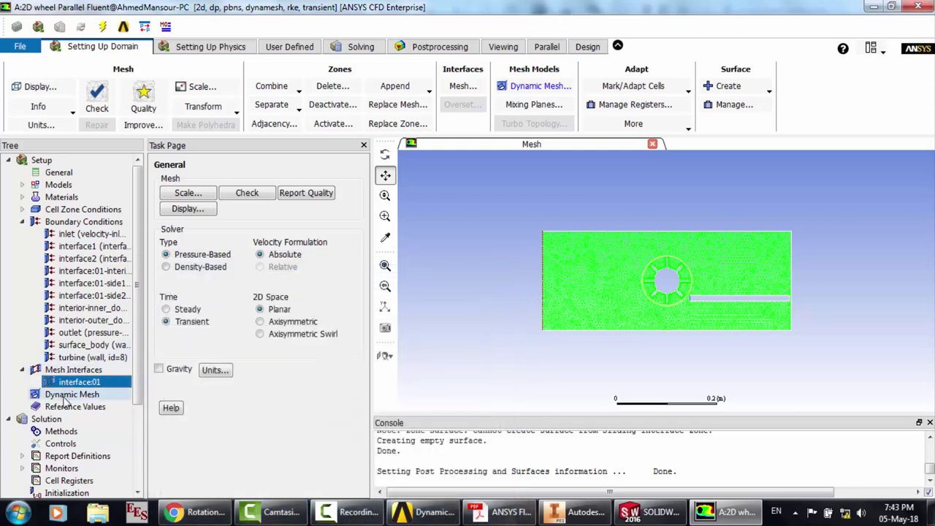
Review the Dynamic Mesh options and the moment of inertia and One DOF Rotation settings of the rotate Six DOF properties, leaving them unchanged
left_click(66, 395)
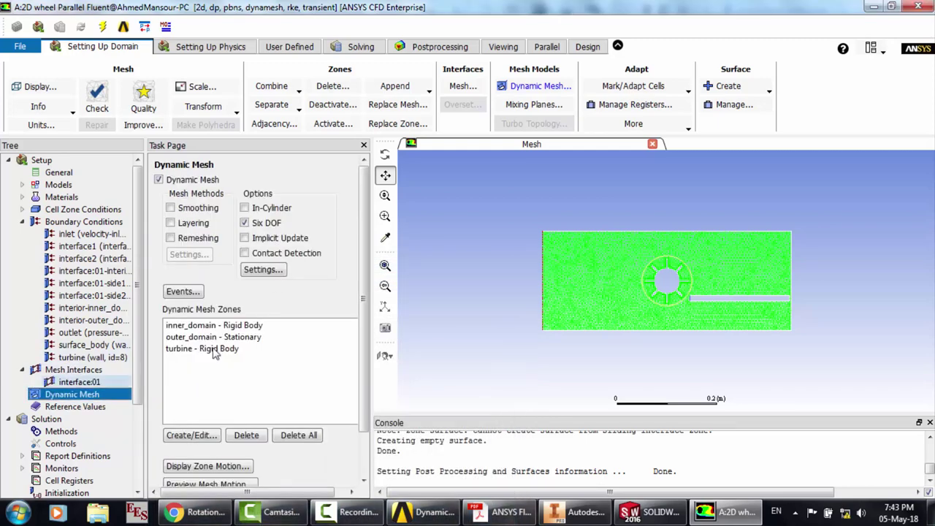
left_click(263, 270)
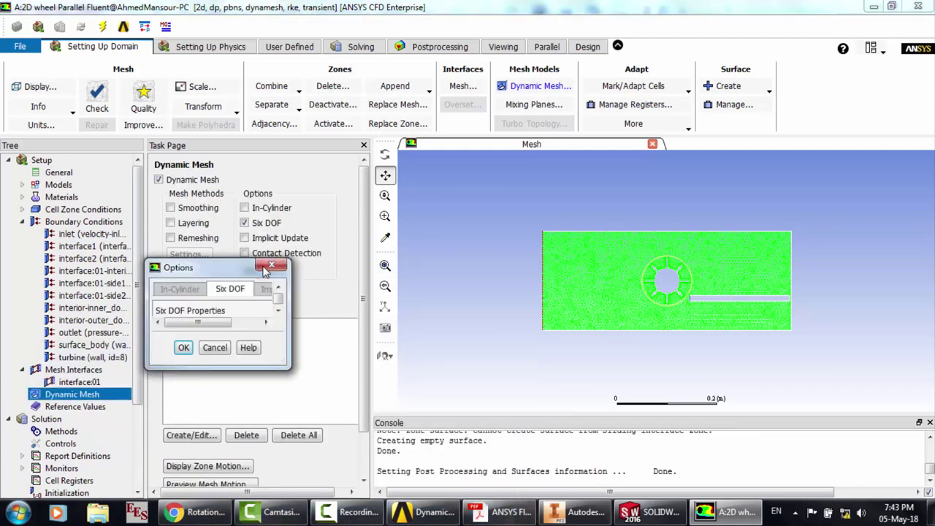
left_click(279, 268)
left_click(263, 270)
double_click(211, 327)
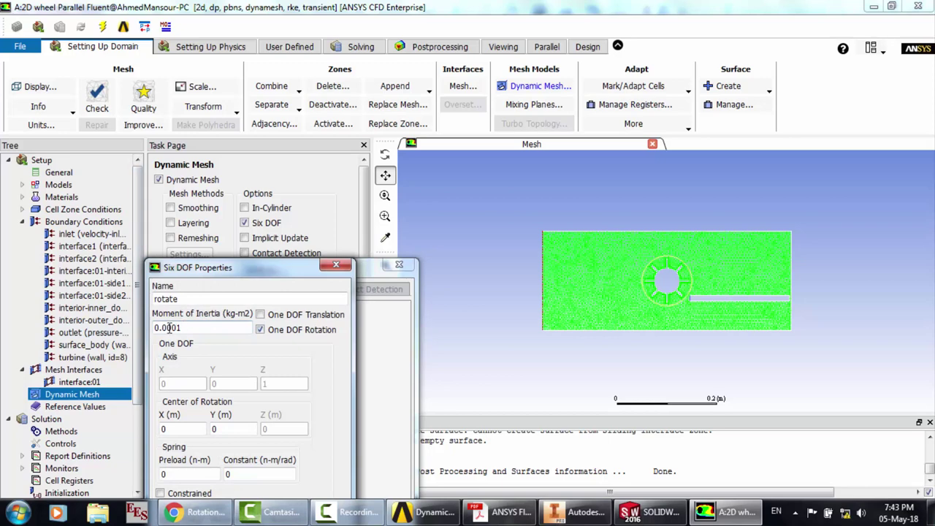
left_click(336, 265)
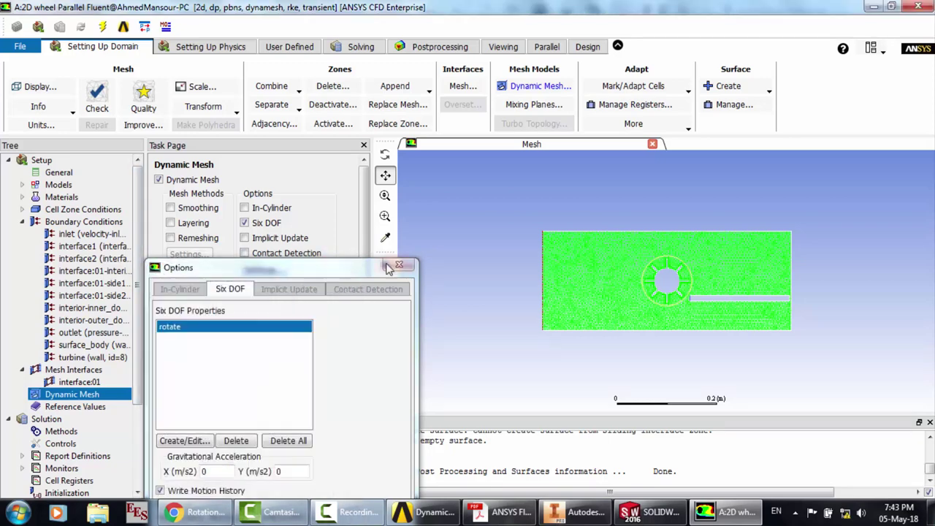
left_click(394, 267)
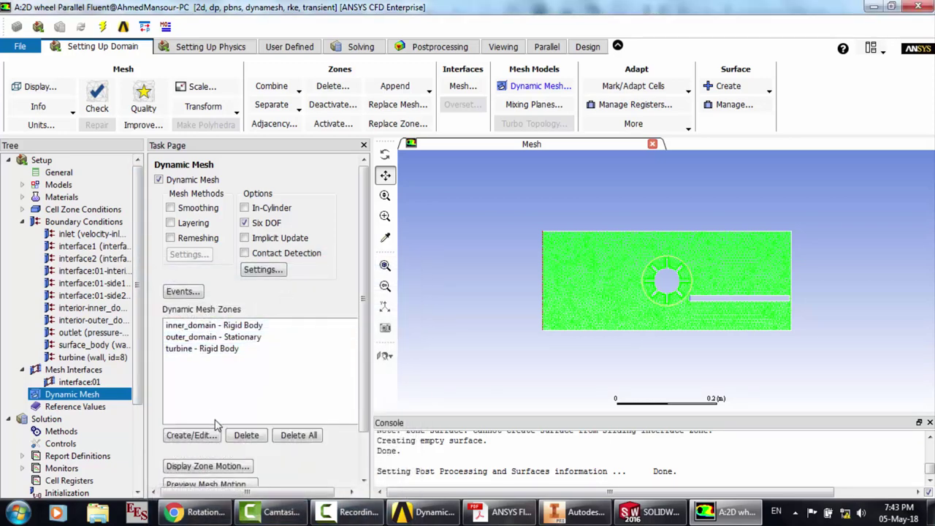
Examine the type and motion attributes of the inner_domain, outer_domain and turbine dynamic mesh zones, rechecking inner_domain's angular velocity
left_click(207, 326)
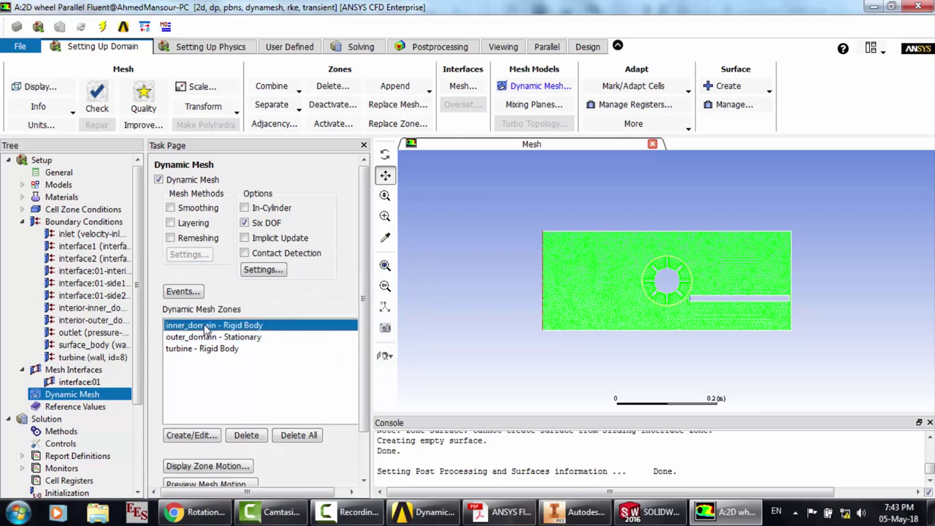
double_click(207, 327)
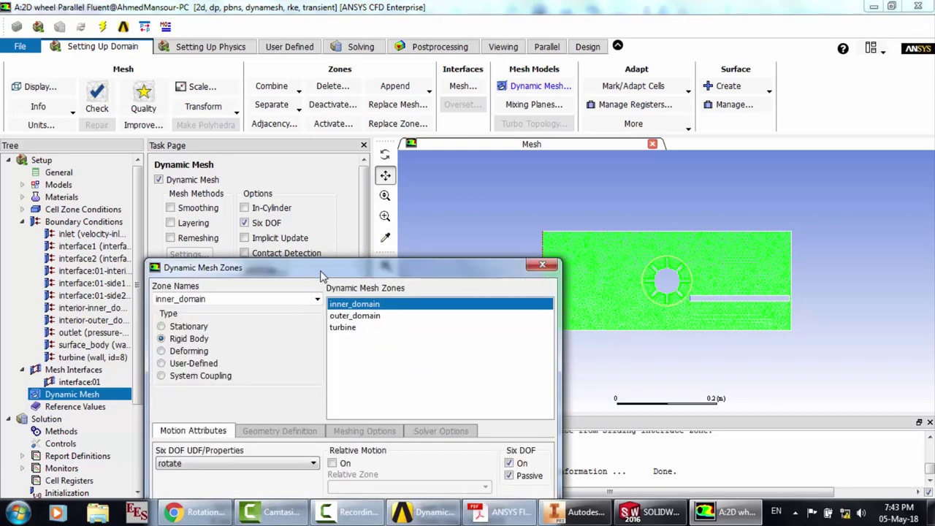
left_click_drag(321, 276, 312, 134)
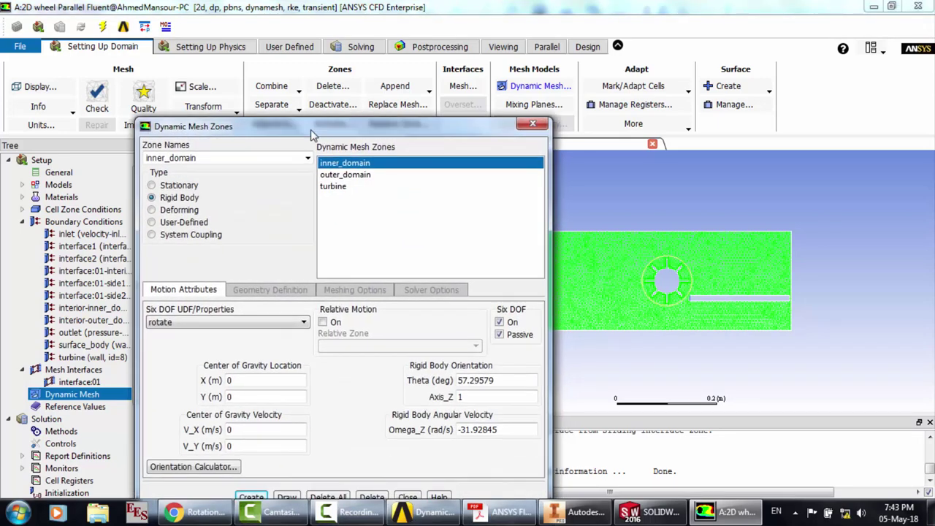
left_click(328, 174)
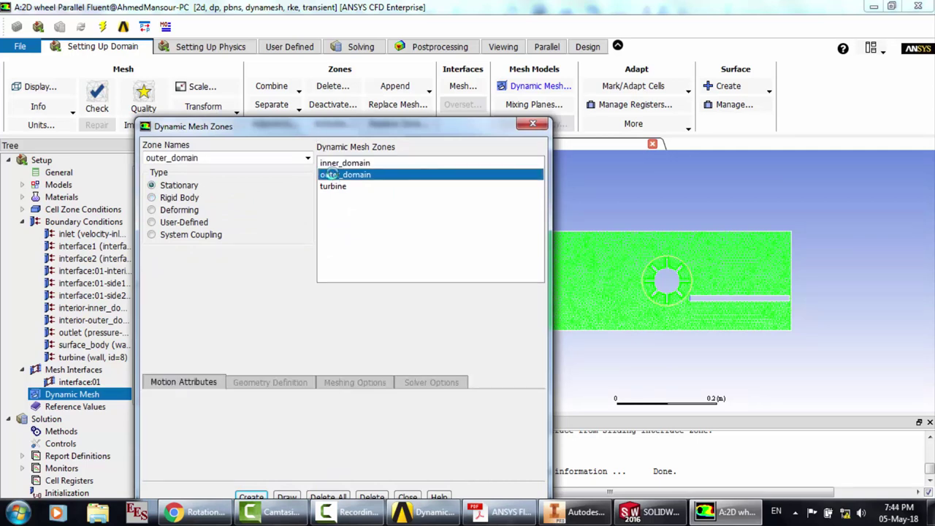
left_click(332, 187)
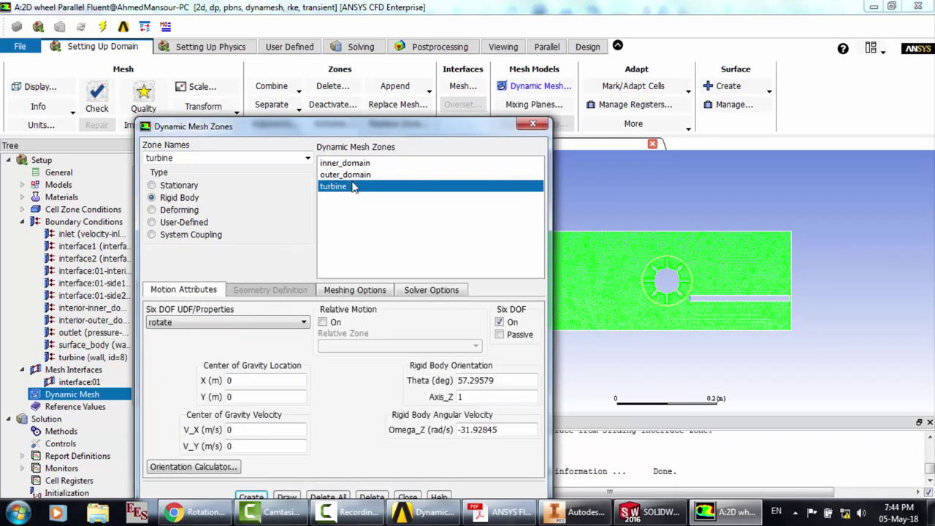
left_click(525, 130)
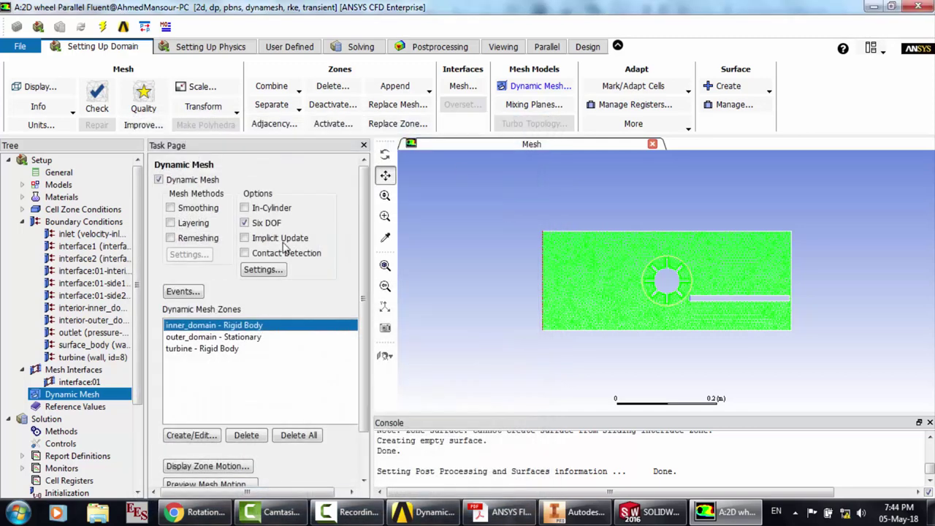
double_click(228, 326)
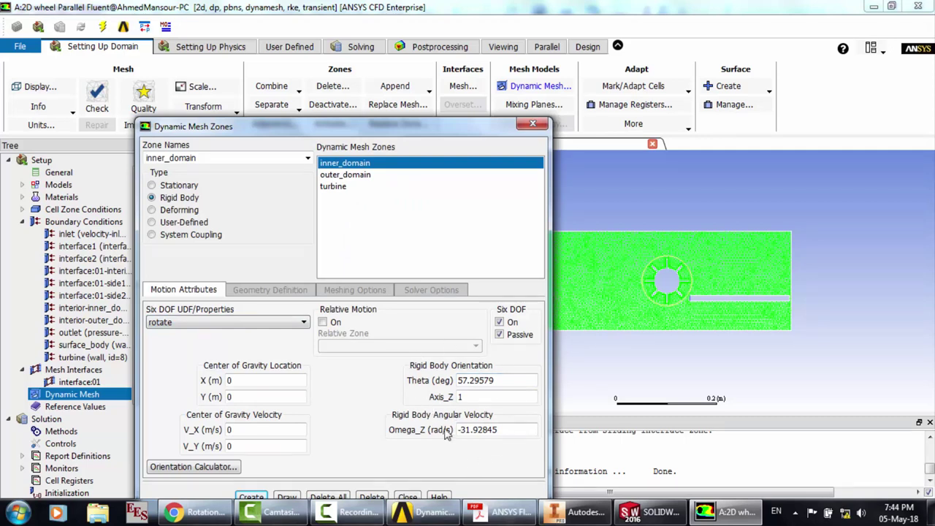
left_click(532, 125)
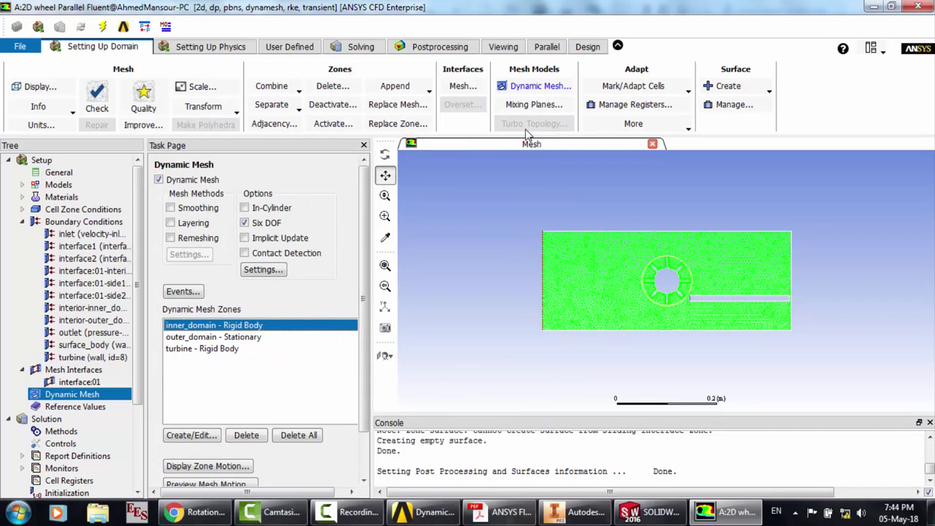
Check the reference values, then the solution methods and the options available for the gradient's spatial discretization
left_click(105, 408)
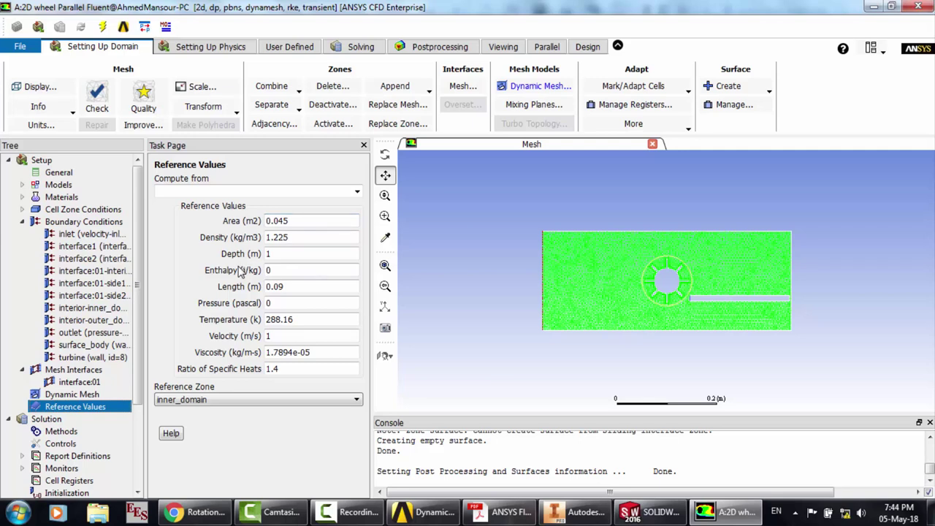
left_click(63, 431)
scroll(73, 423, "down", 1)
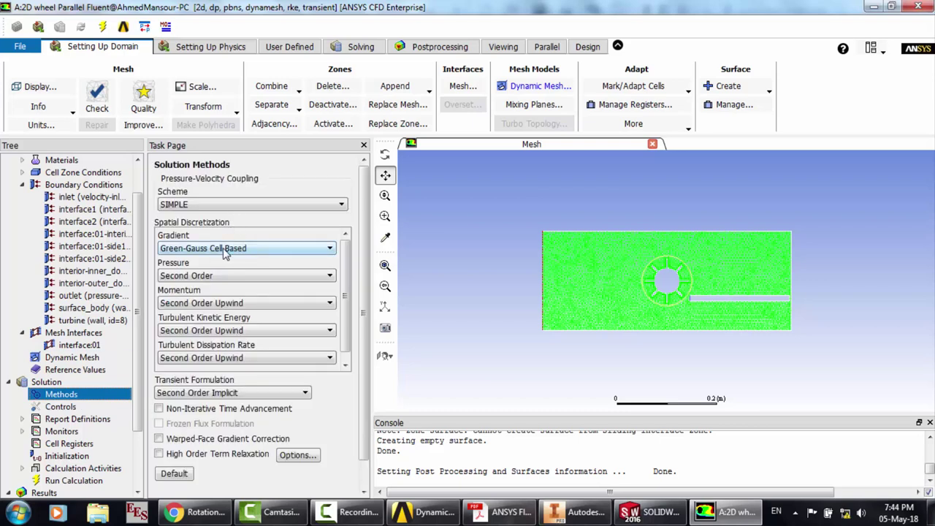
left_click(225, 249)
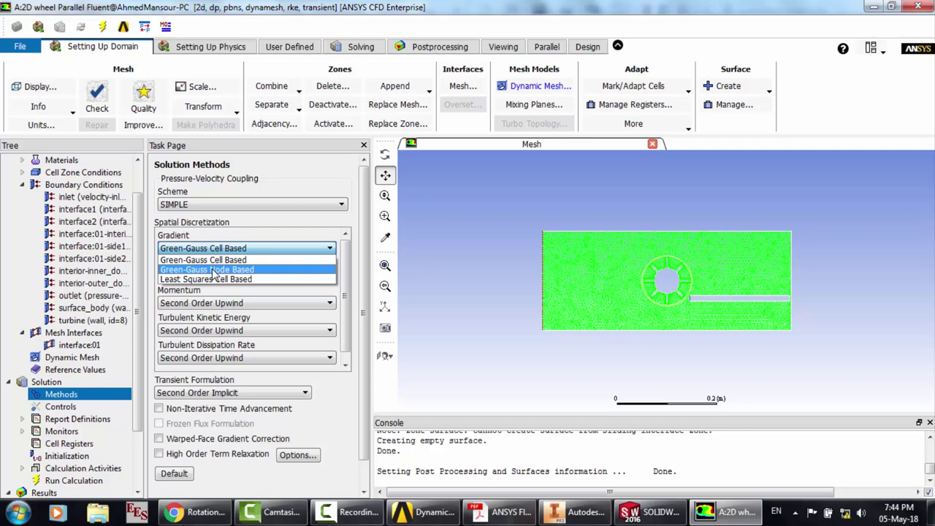
Switch to Chrome and search Google in a new tab for "green gauss node based for unstructured mesh"
left_click(195, 511)
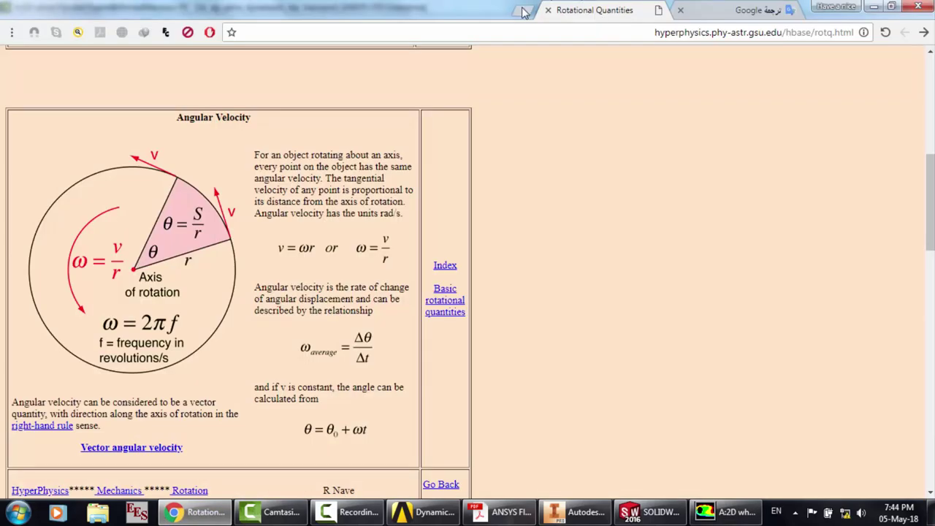
left_click(523, 12)
key("Return")
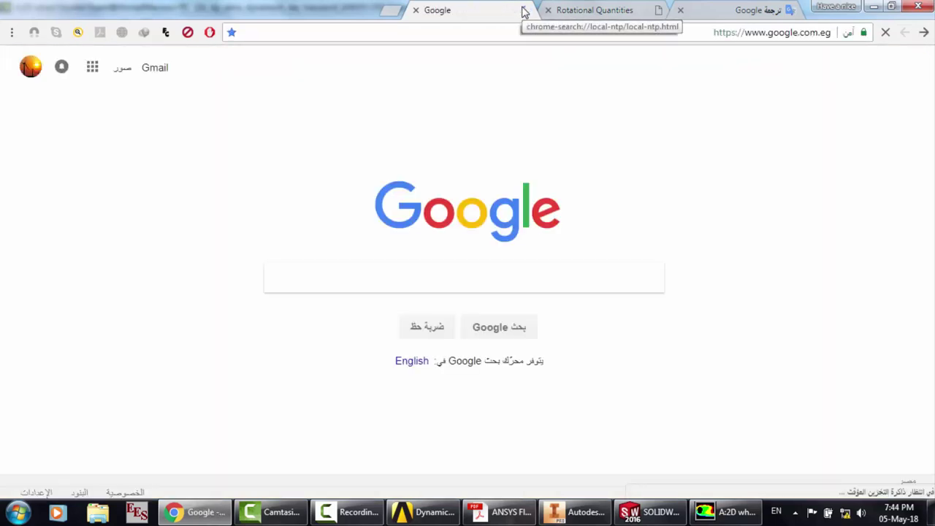
type("g")
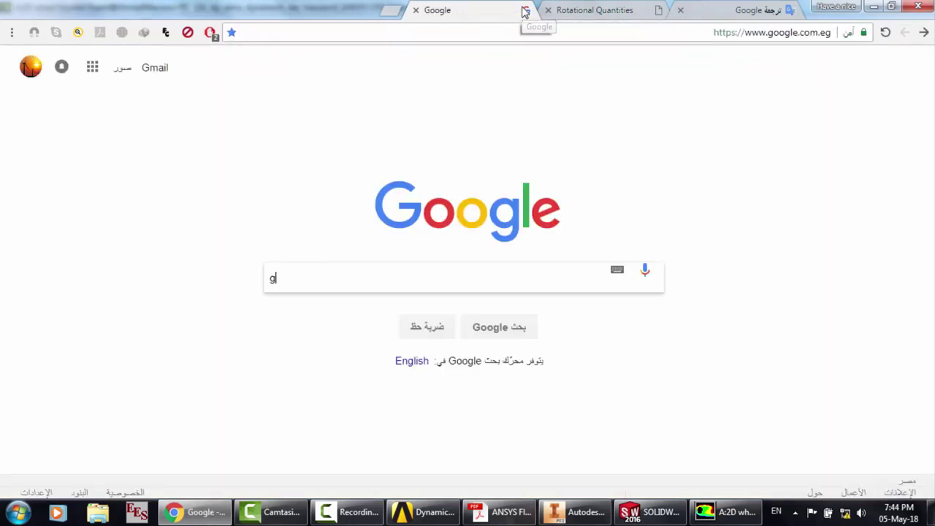
type("reen gauss node")
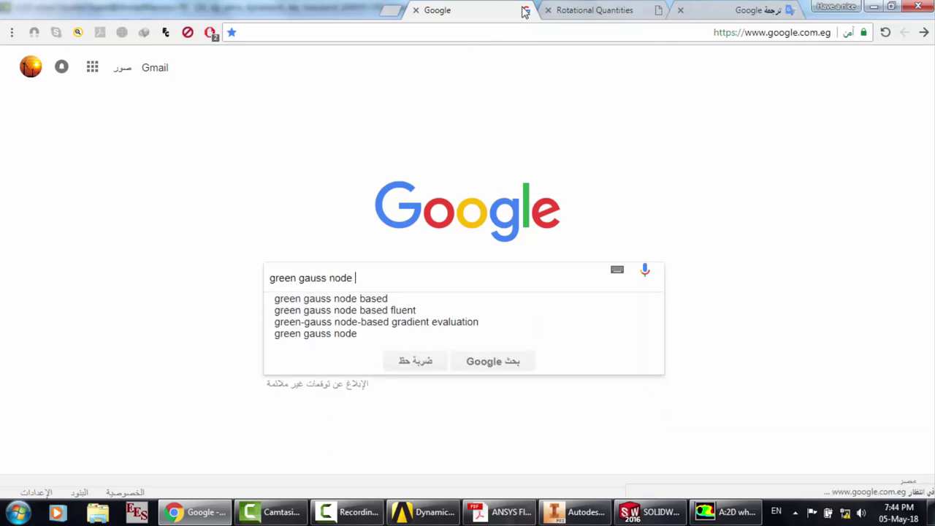
key("Down")
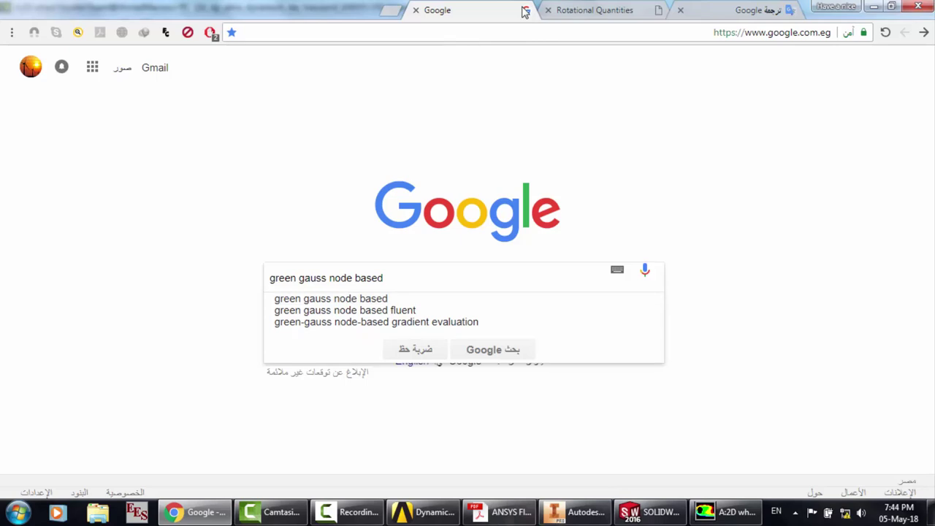
type("for unstructure")
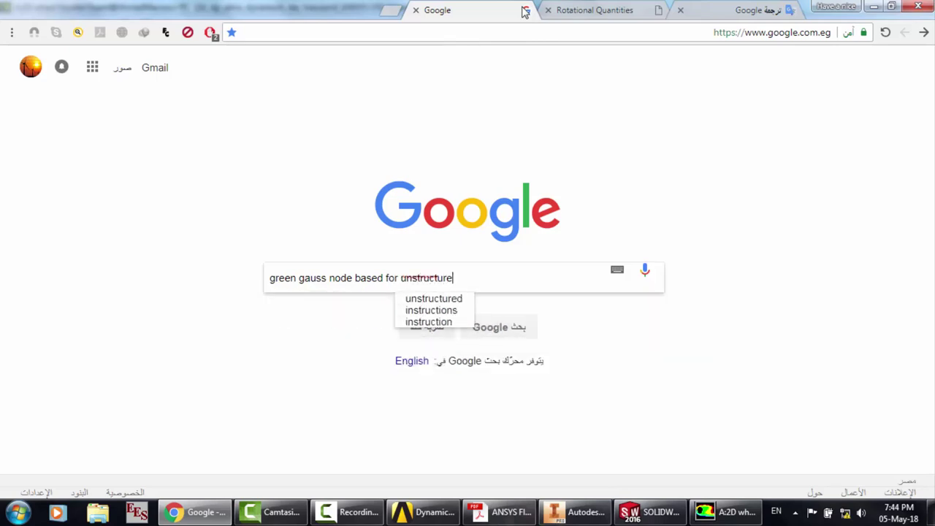
type("d mesh")
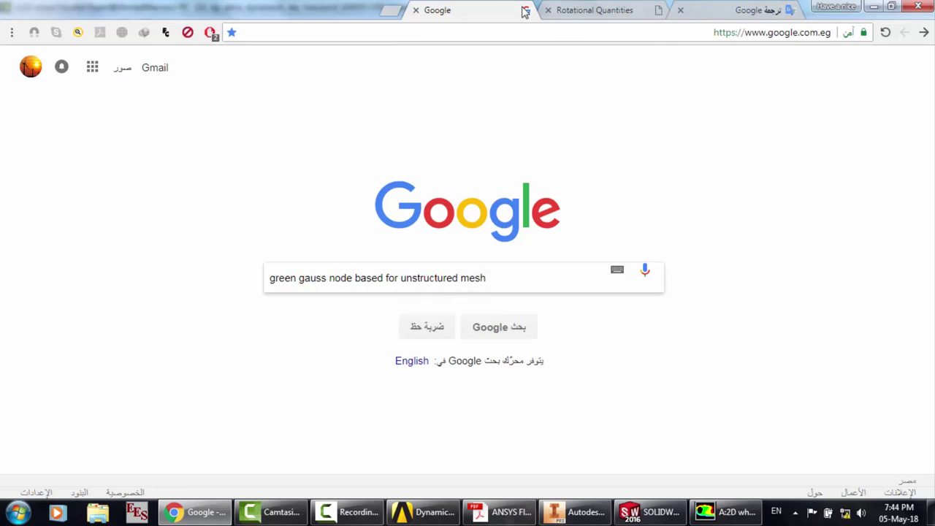
key("Return")
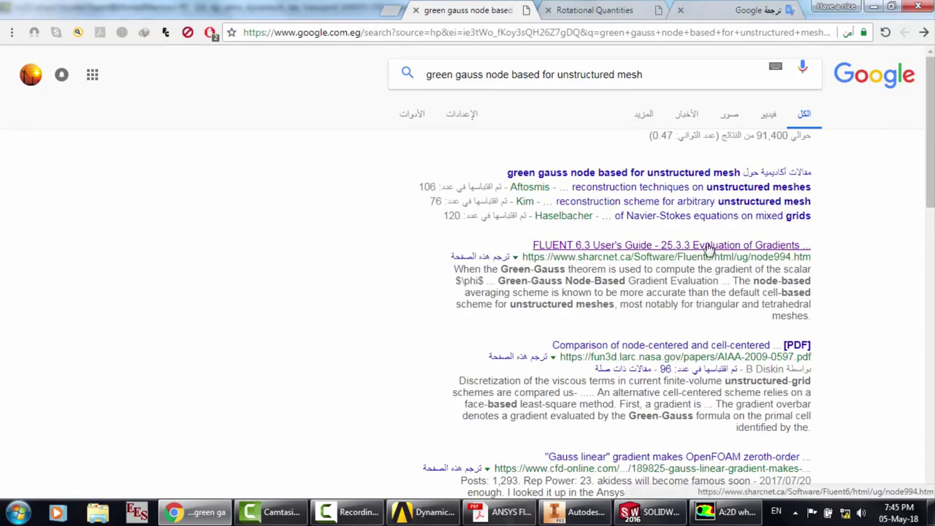
Open the FLUENT 6.3 User's Guide result on evaluation of gradients and read the section on the Green-Gauss node-based method
left_click(707, 249)
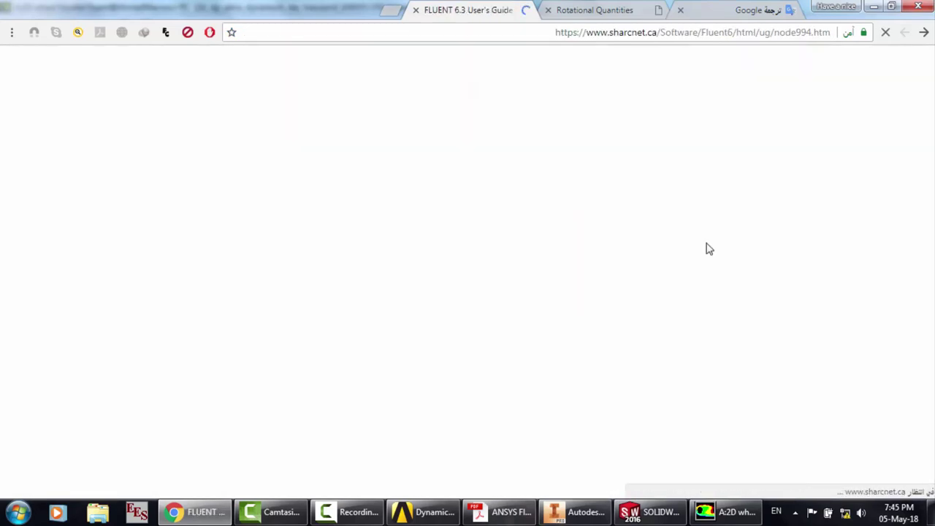
scroll(165, 199, "down", 4)
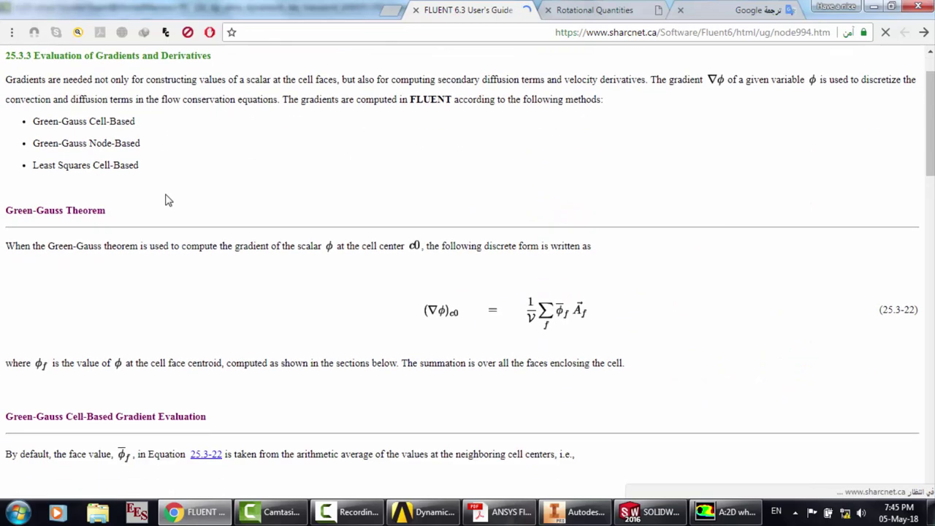
scroll(165, 198, "down", 5)
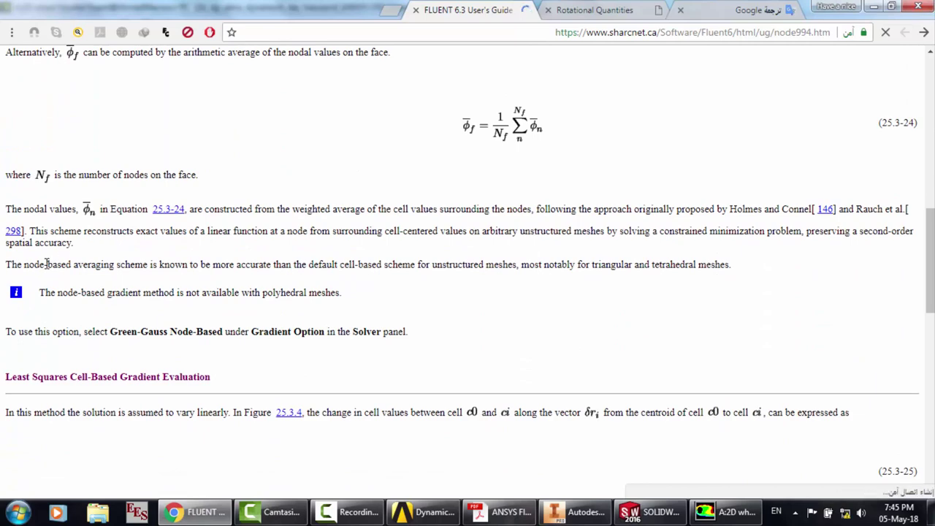
Switch back to Fluent and set the gradient's spatial discretization to Green-Gauss Node Based
left_click_drag(50, 265, 537, 278)
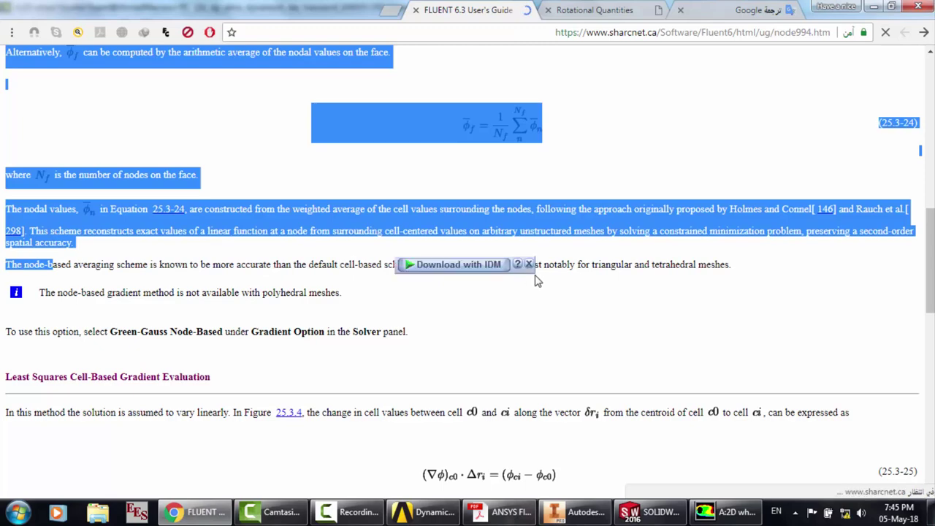
left_click(585, 284)
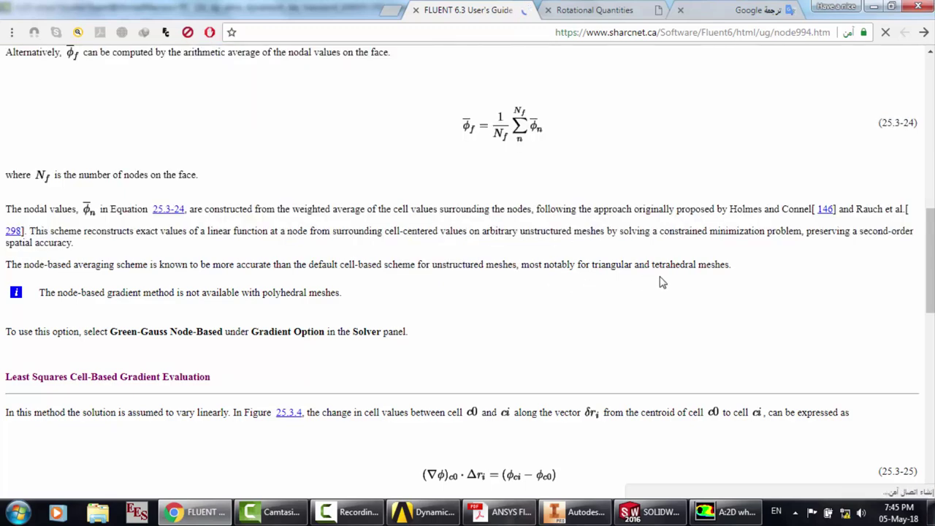
key("alt+Tab")
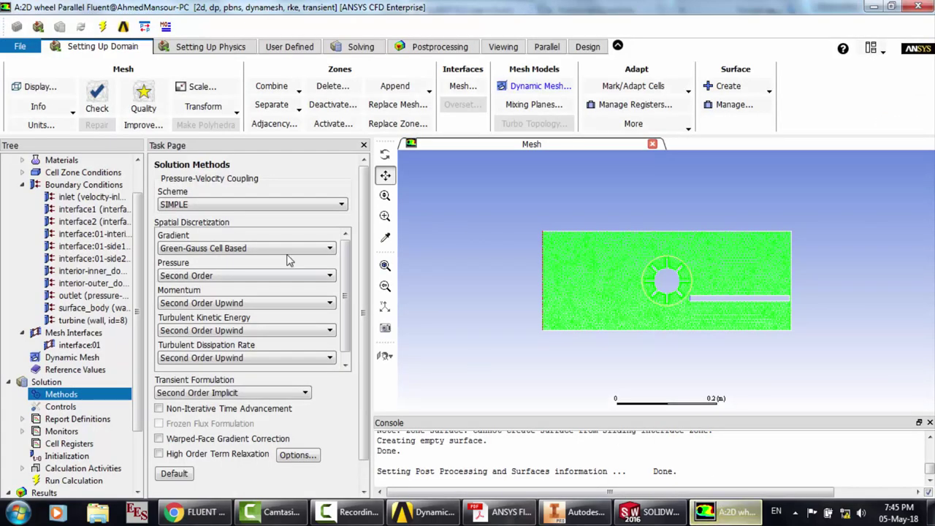
left_click(219, 251)
left_click(197, 270)
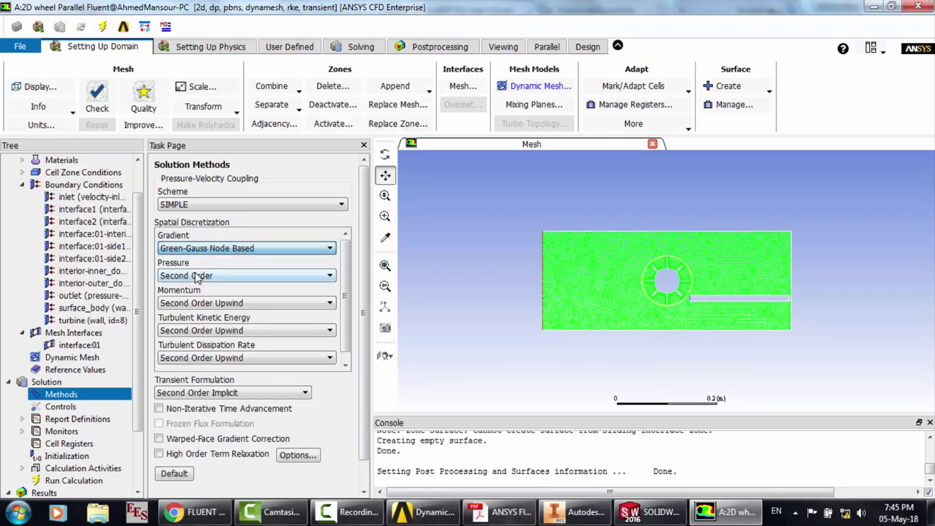
Initialize the solution with Hybrid Initialization, clear the existing animation history, and open the run calculation settings
left_click(94, 407)
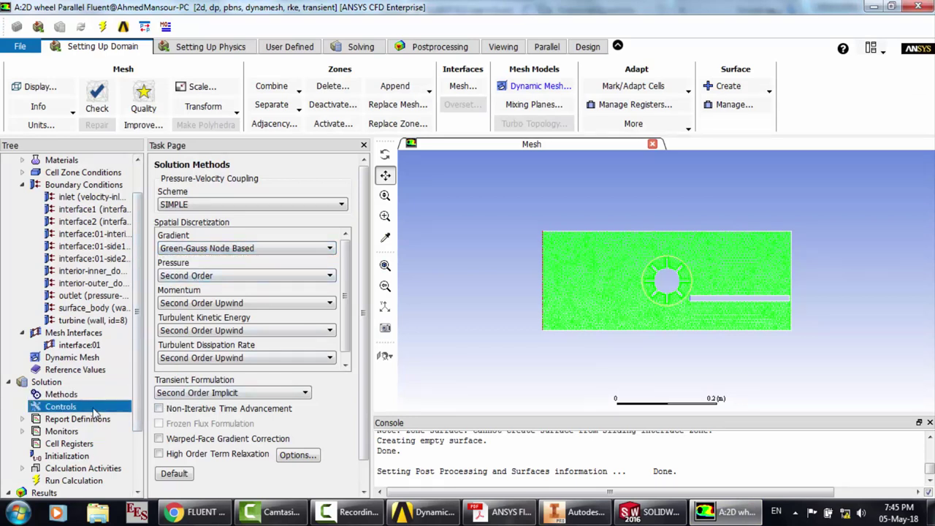
scroll(81, 398, "down", 2)
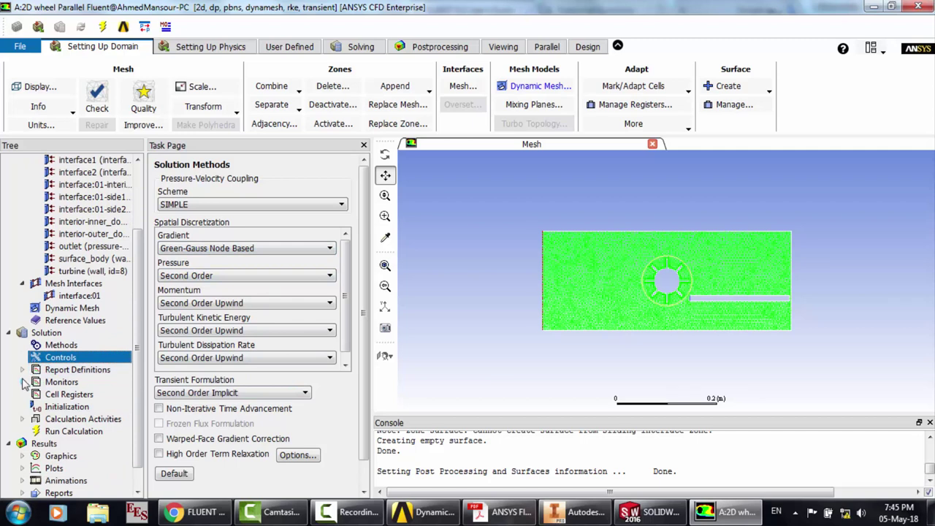
left_click(54, 406)
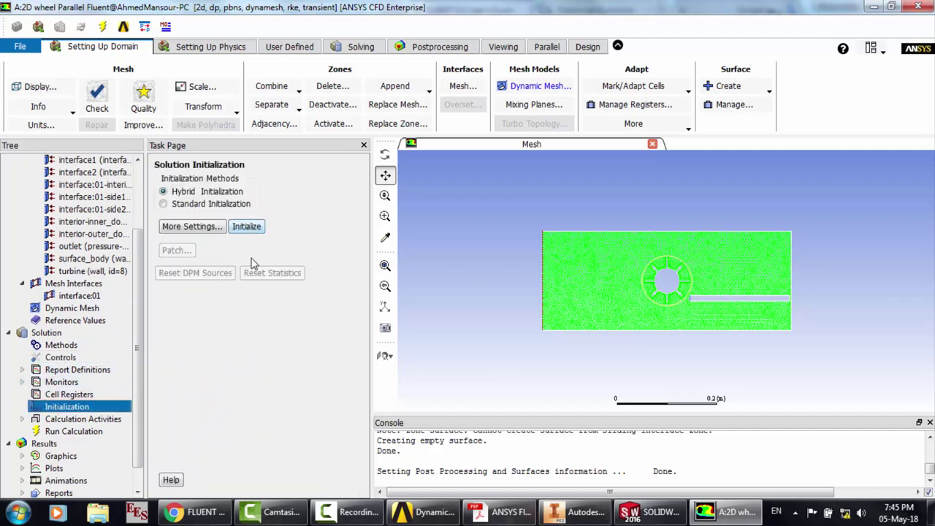
left_click(247, 227)
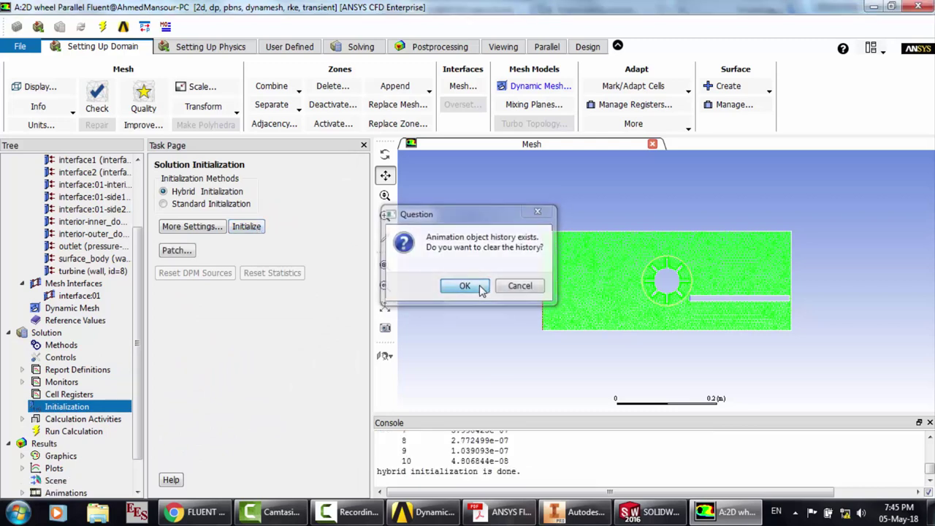
left_click(481, 287)
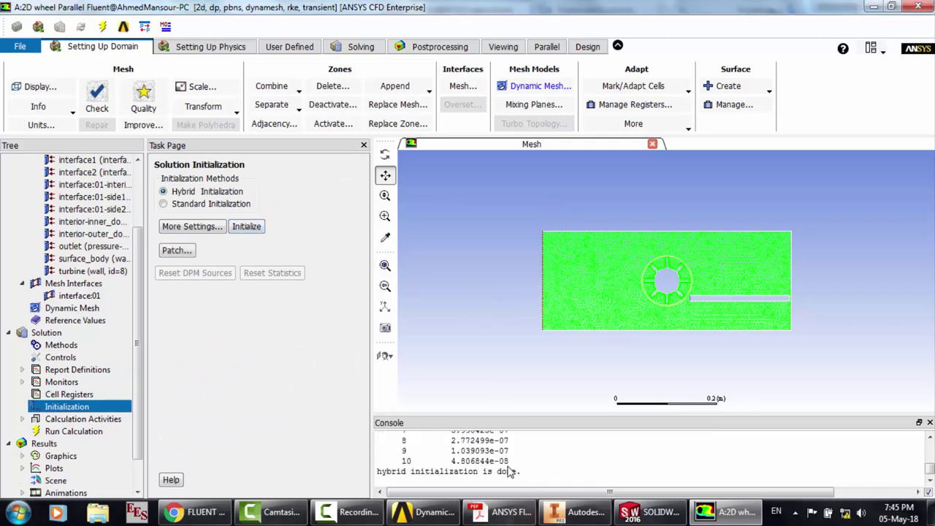
left_click(64, 432)
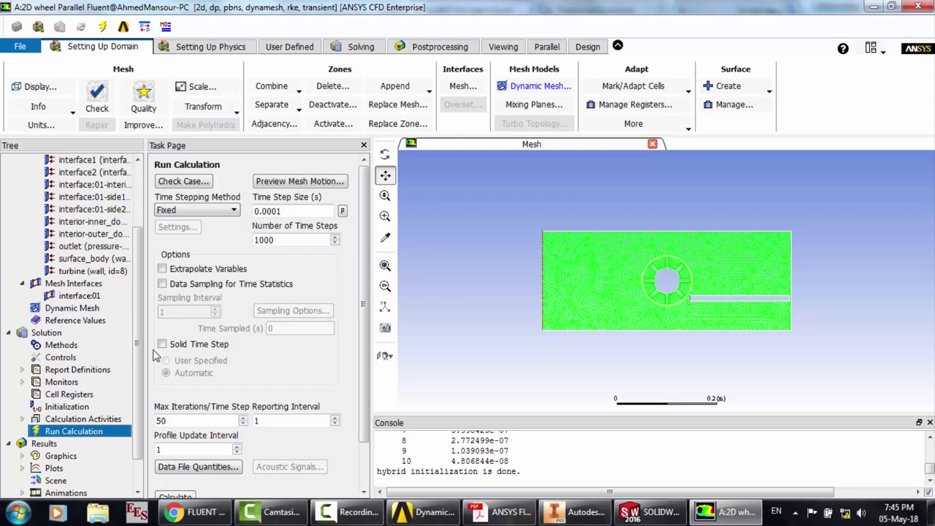
Leave Fluent and watch the animation-1 velocity contour video full screen in Windows Media Player, closing the player when it ends
left_click(871, 8)
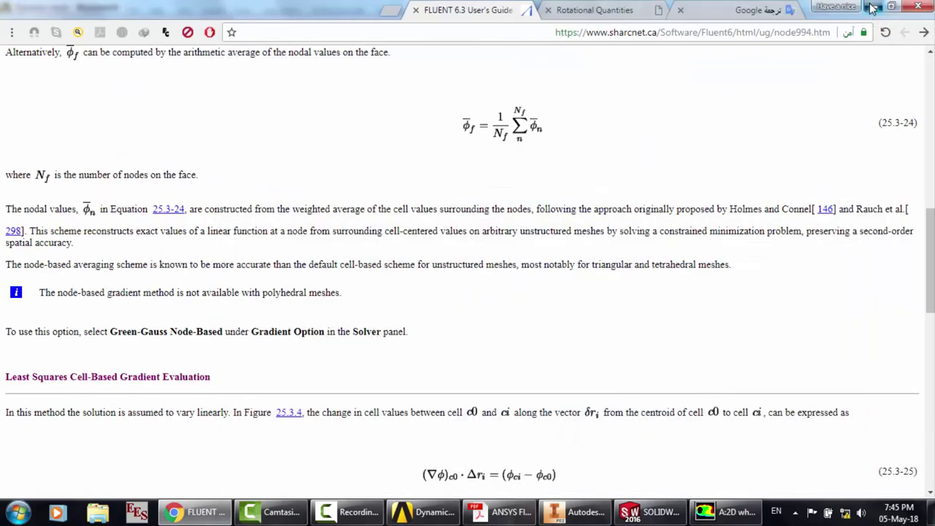
left_click(872, 7)
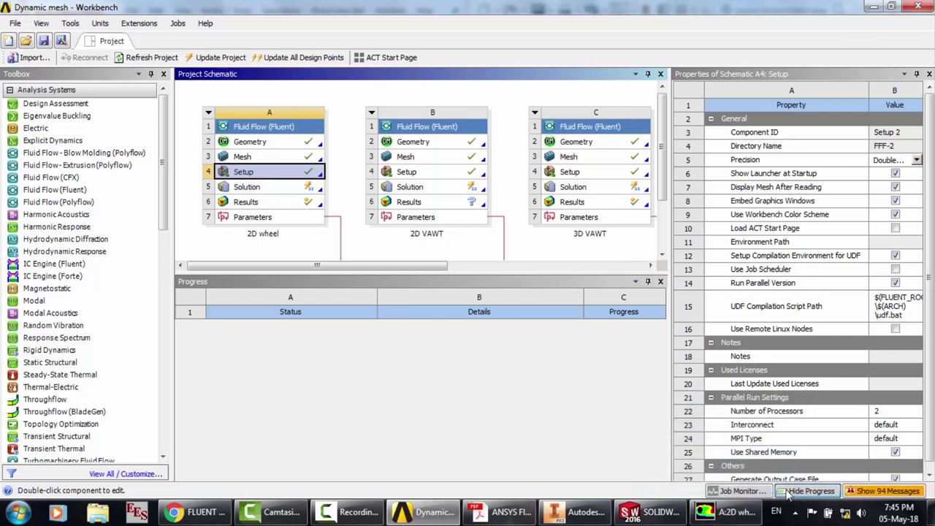
left_click(349, 512)
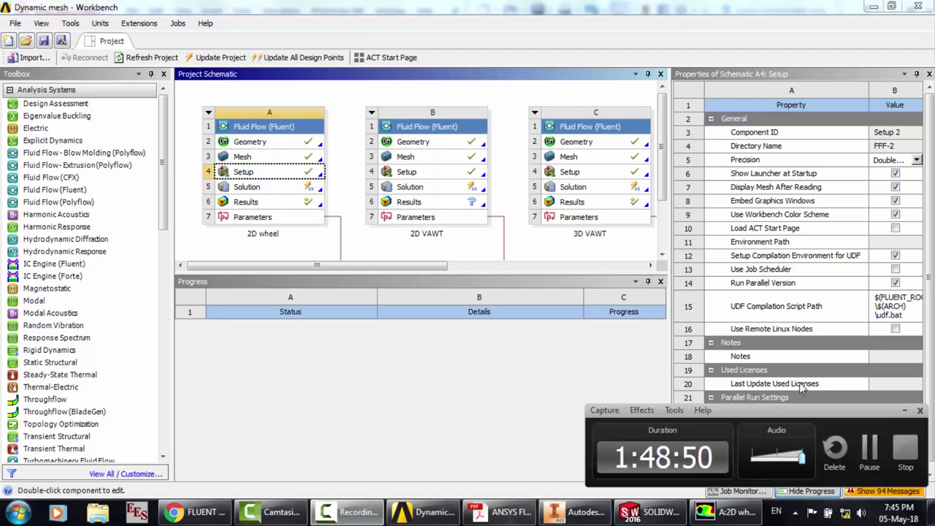
left_click(875, 451)
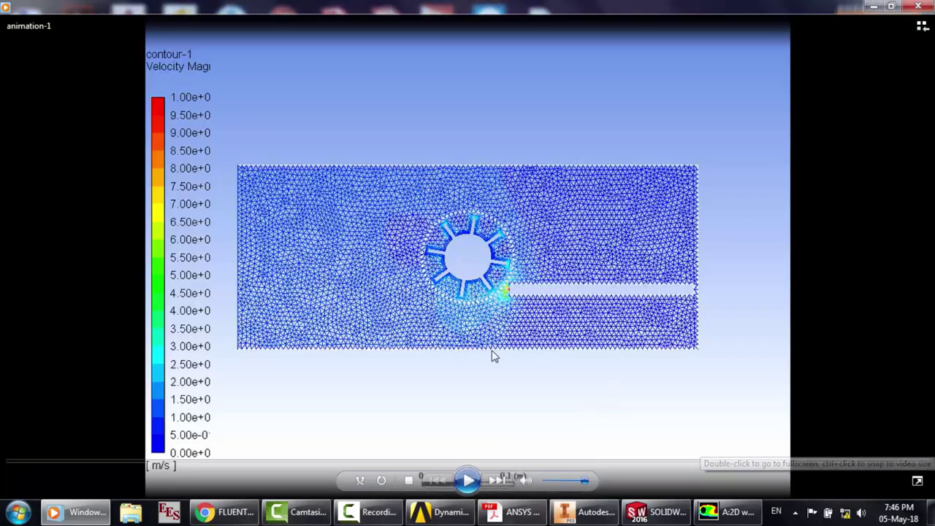
double_click(471, 341)
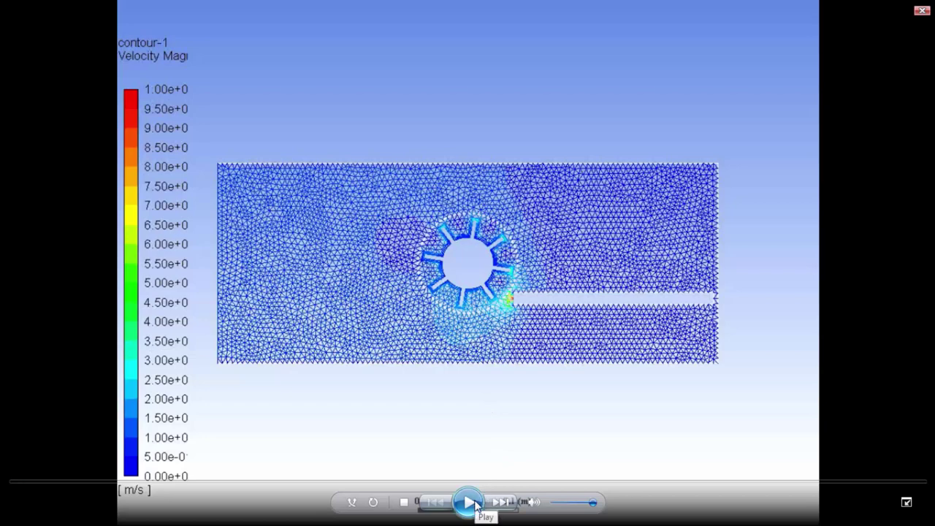
left_click(469, 502)
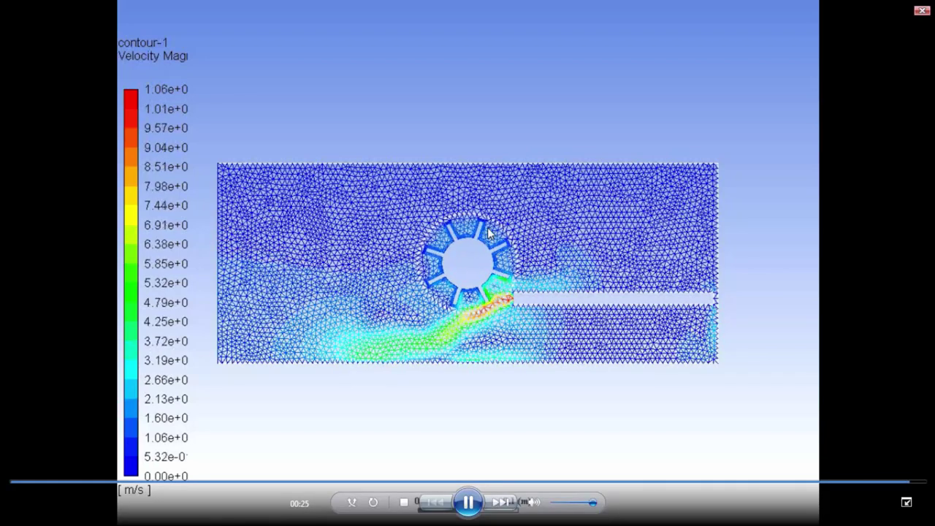
key("Escape")
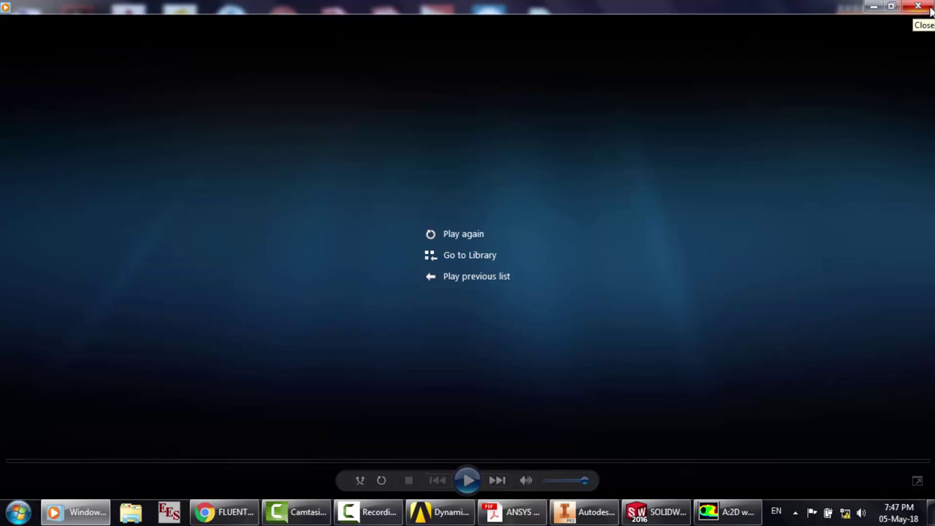
left_click(930, 8)
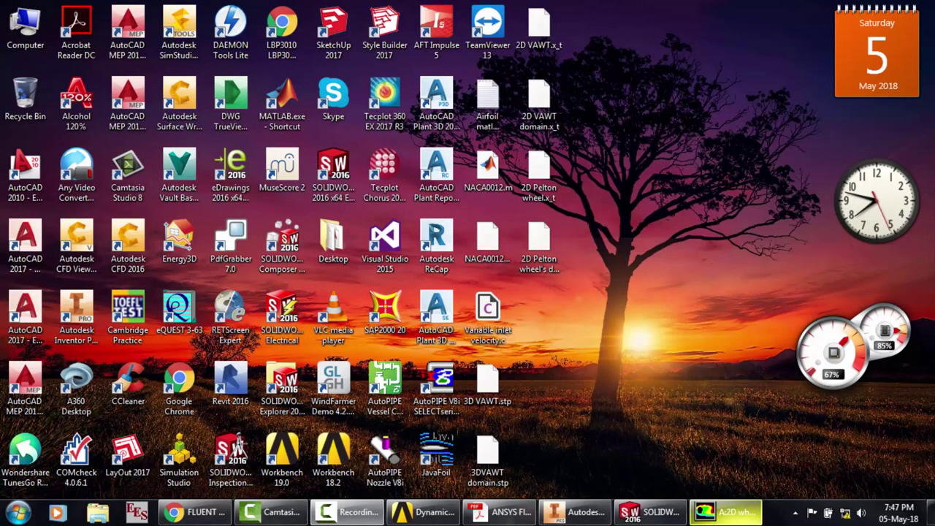
Return to Fluent and review the dynamic mesh options and zones of the 2D wheel
left_click(717, 504)
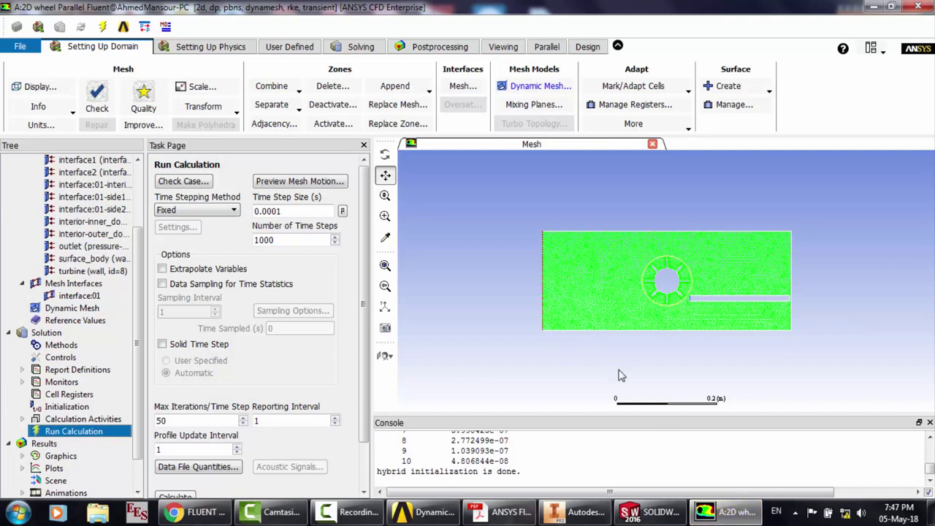
left_click(77, 310)
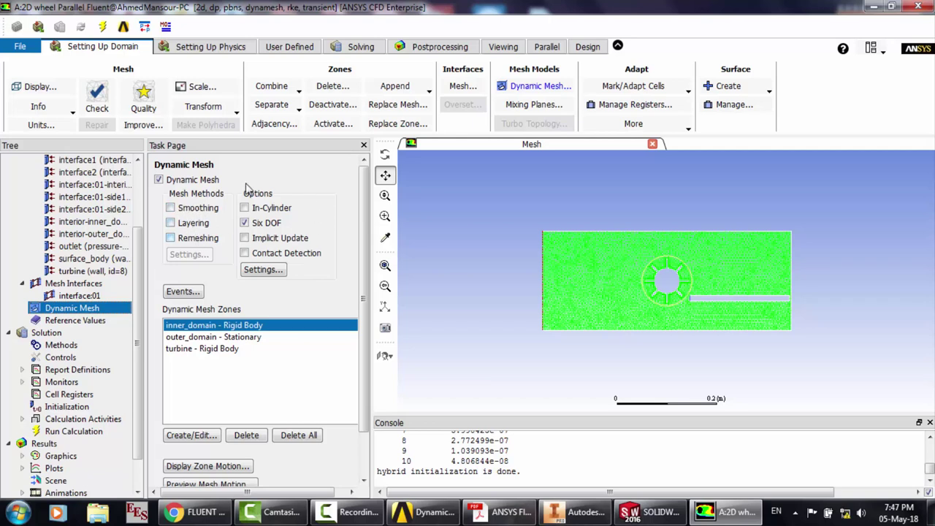
left_click(871, 7)
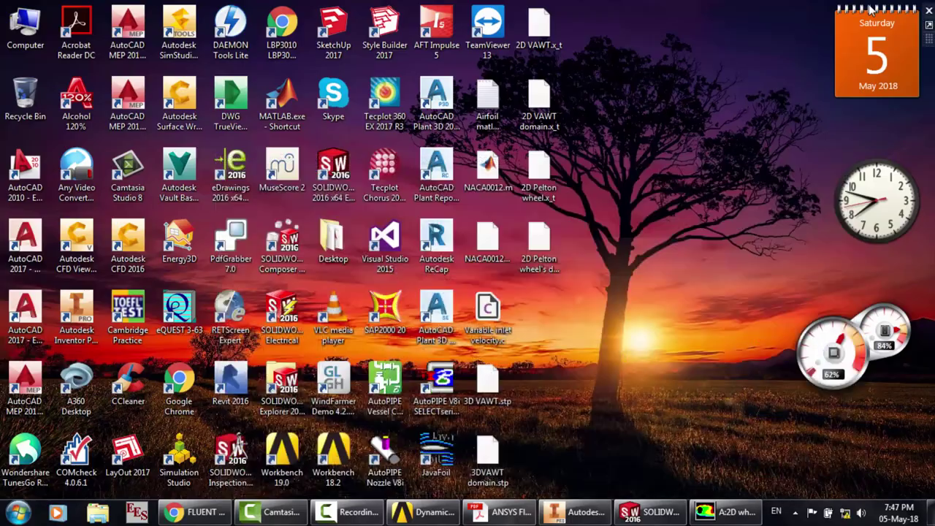
left_click(719, 511)
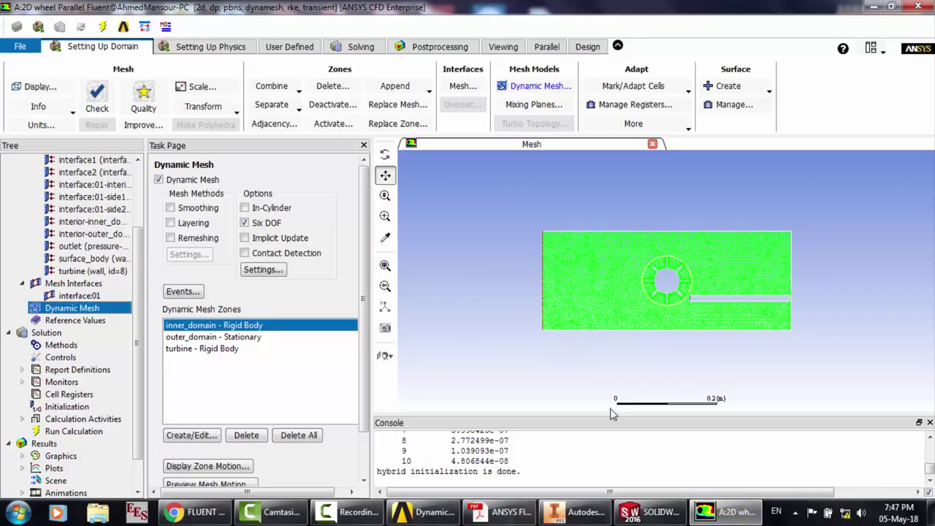
left_click(348, 514)
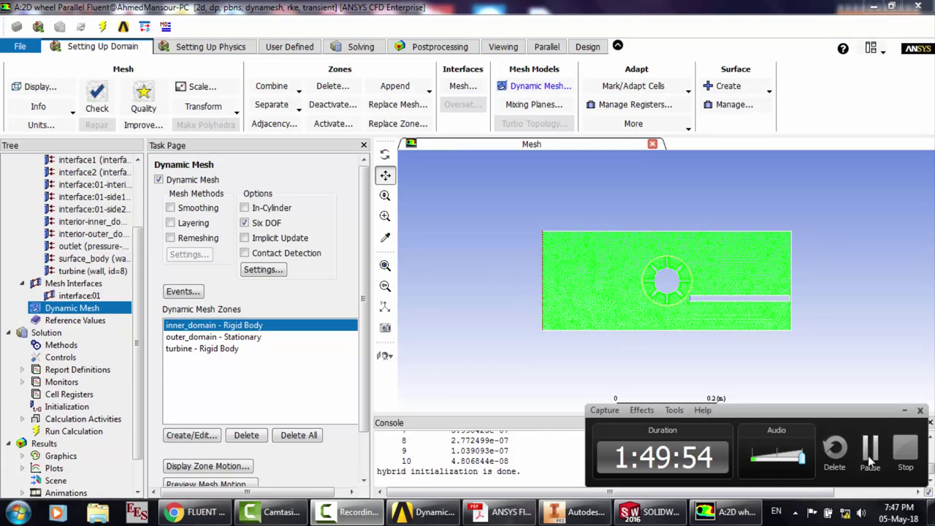
left_click(868, 453)
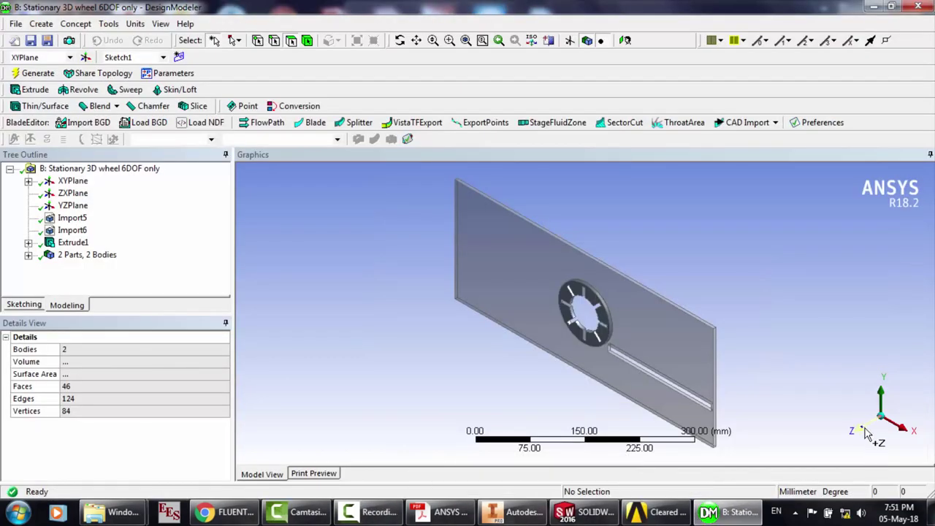
In DesignModeler, view the stationary 3D wheel geometry along the Z axis and examine Import5, Import6 and Extrude1's Sketch1
left_click(866, 432)
left_click(73, 219)
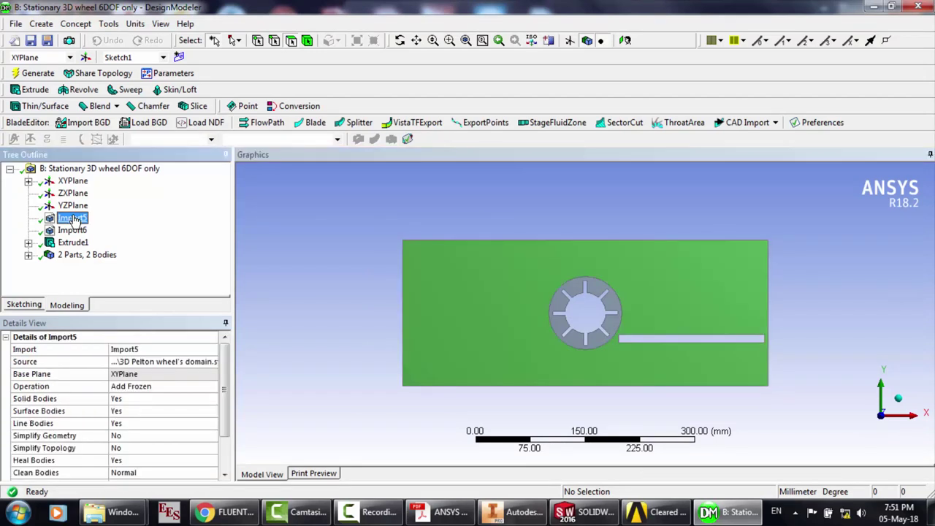
key("Down")
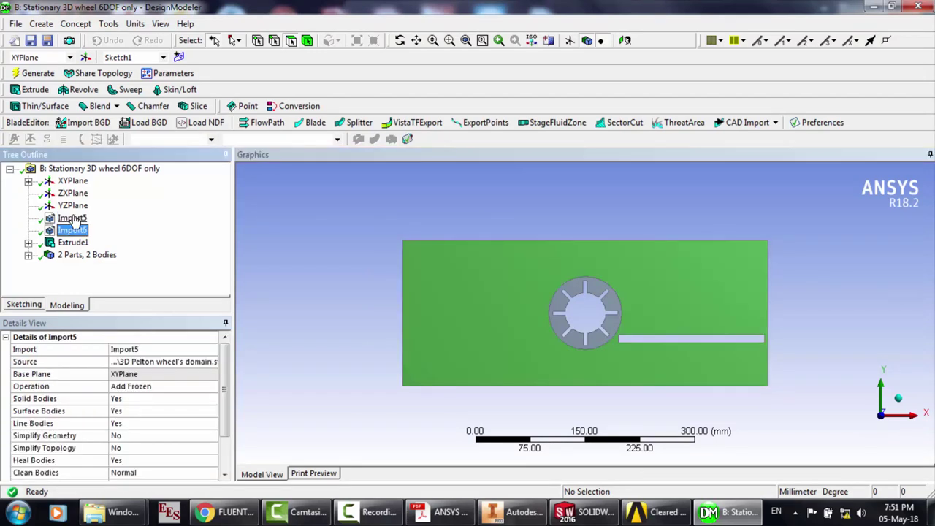
left_click(73, 219)
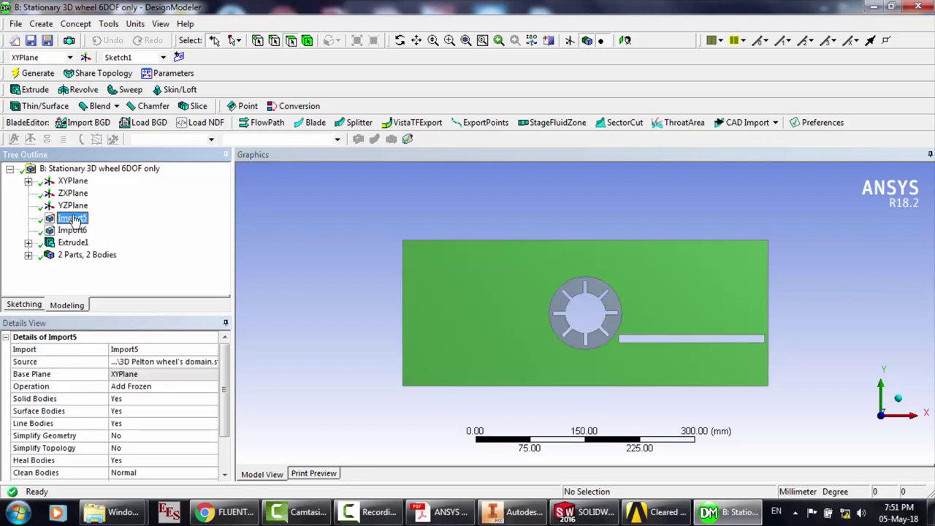
left_click(27, 243)
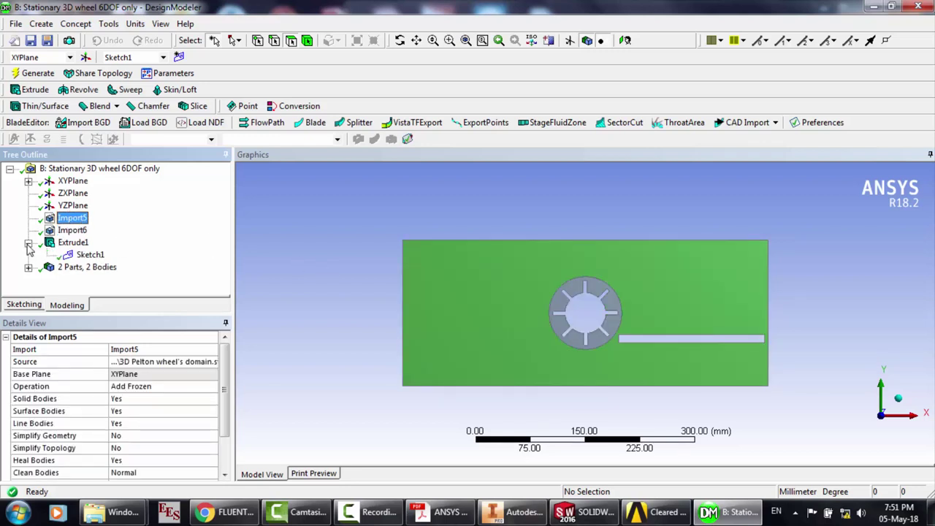
left_click(95, 255)
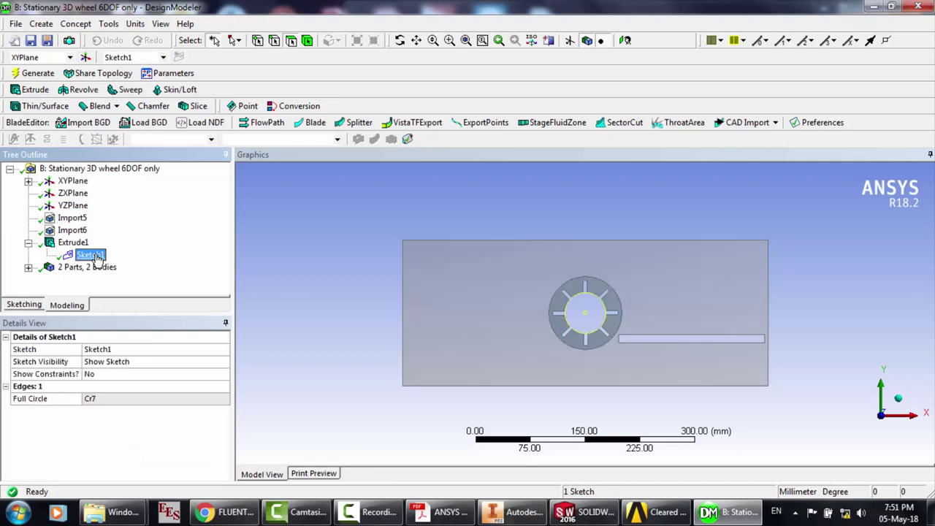
left_click(370, 273)
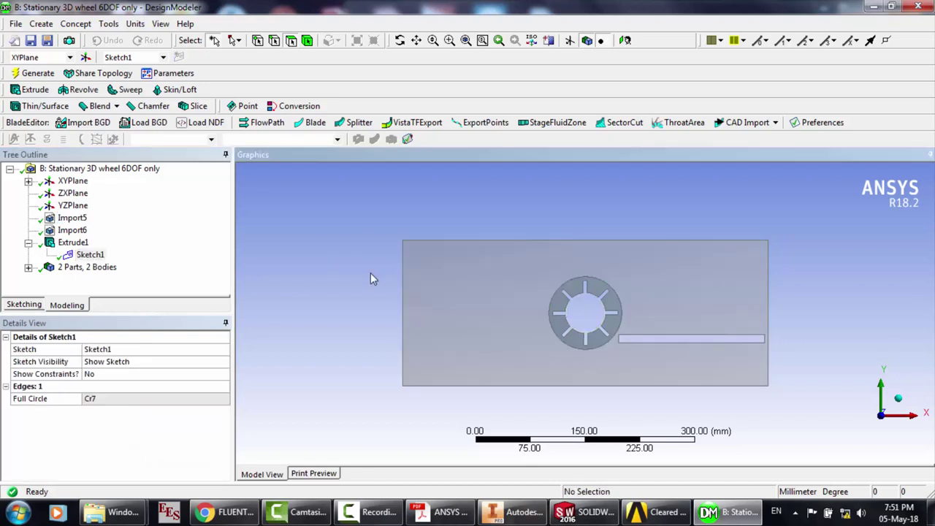
Inspect the wheel's hub opening and blade slots up close, and select the front face of the wheel domain
scroll(371, 272, "up", 5)
scroll(370, 274, "up", 2)
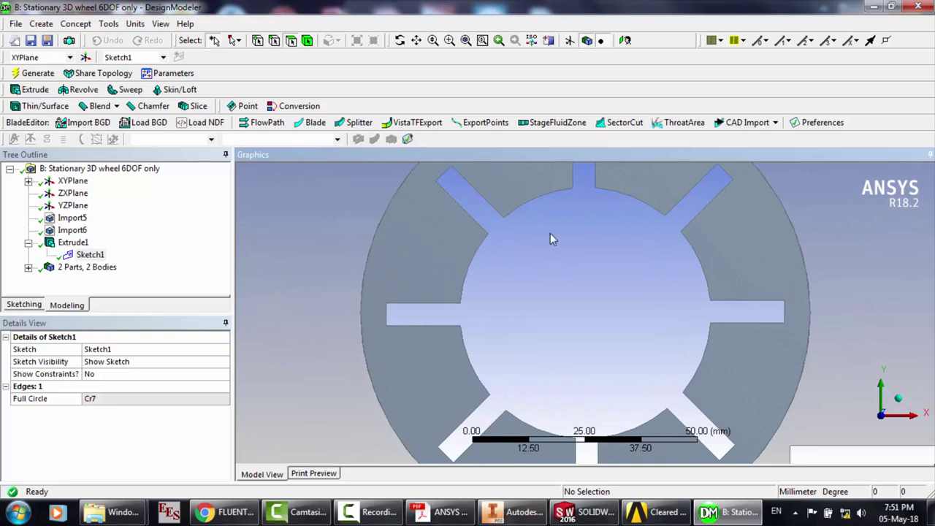
left_click(27, 242)
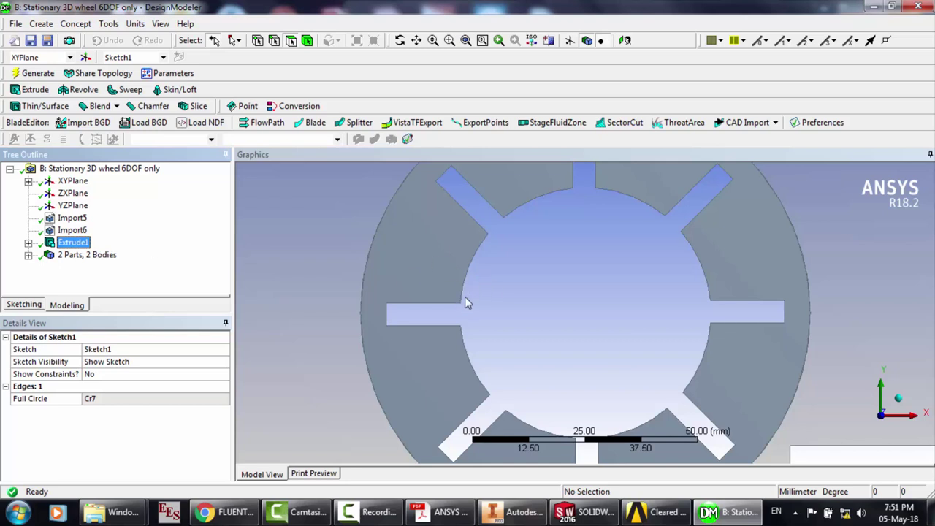
left_click(626, 294)
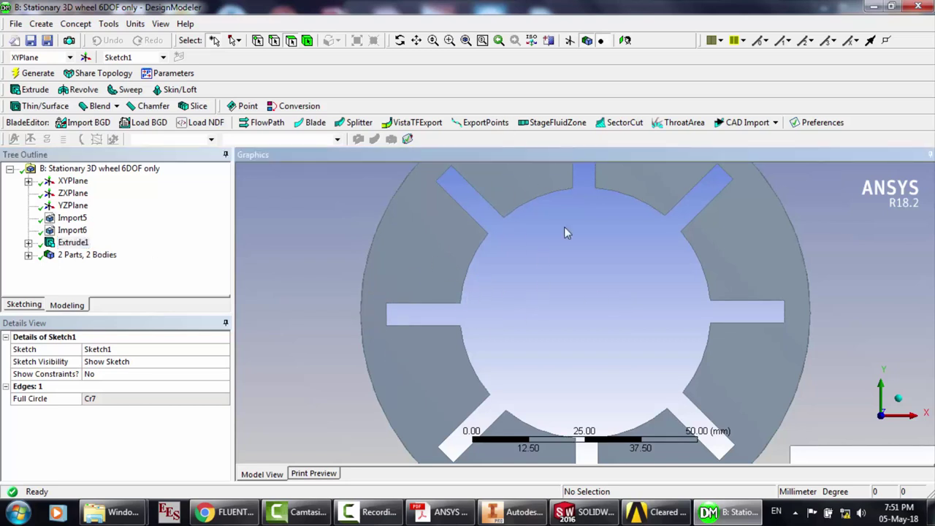
scroll(620, 266, "down", 3)
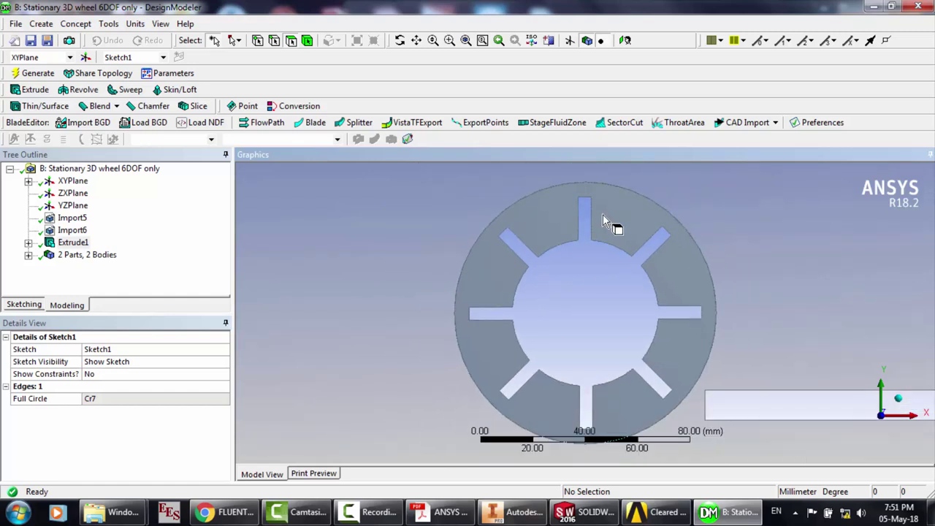
left_click(504, 268)
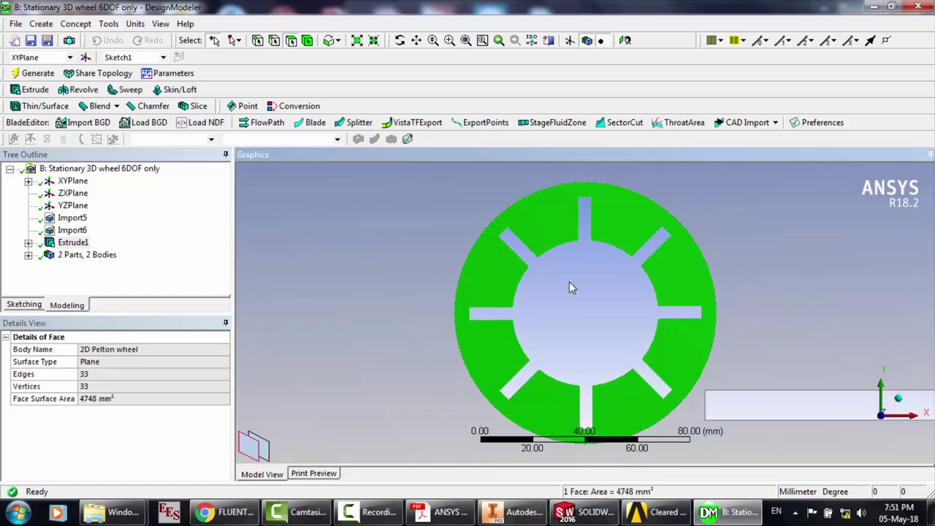
View the whole fluid domain tilted in 3D with the wheel and nozzle channel, and close DesignModeler
left_click(569, 284)
scroll(569, 283, "down", 1)
scroll(568, 281, "down", 3)
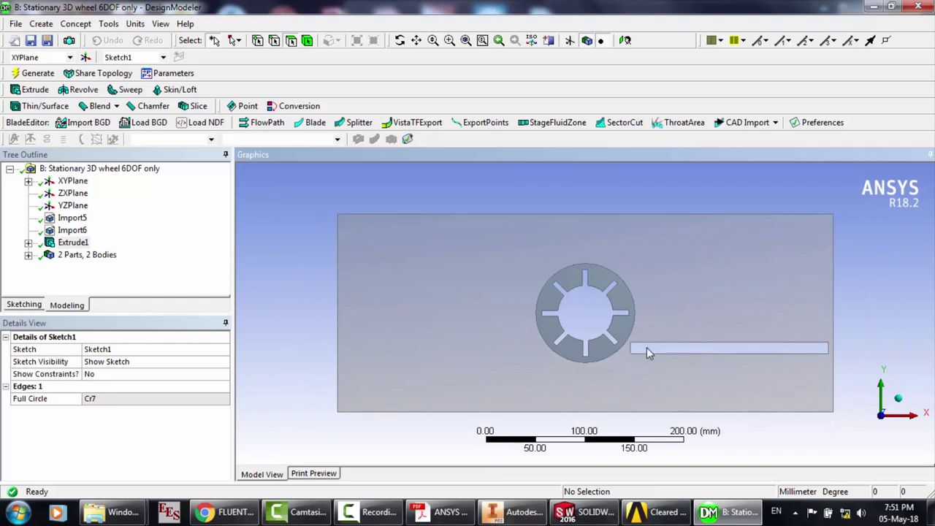
left_click(400, 41)
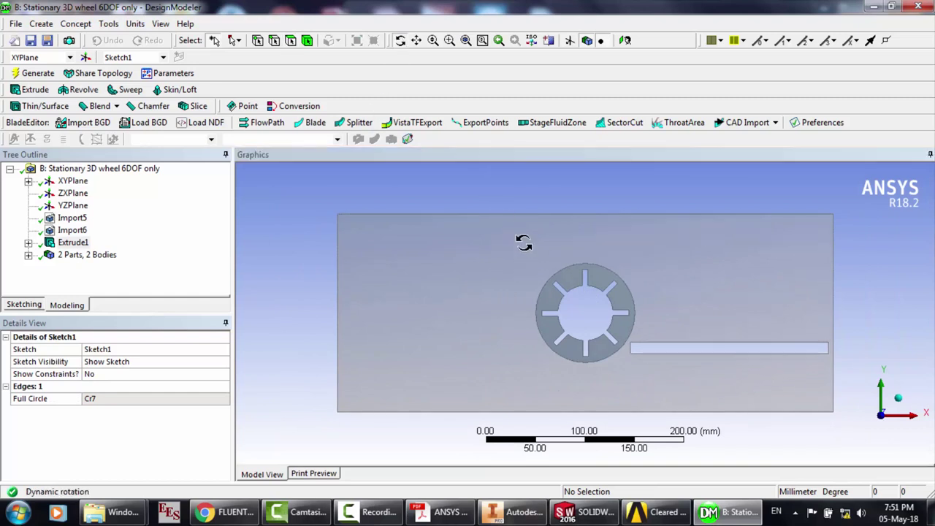
left_click_drag(524, 242, 516, 220)
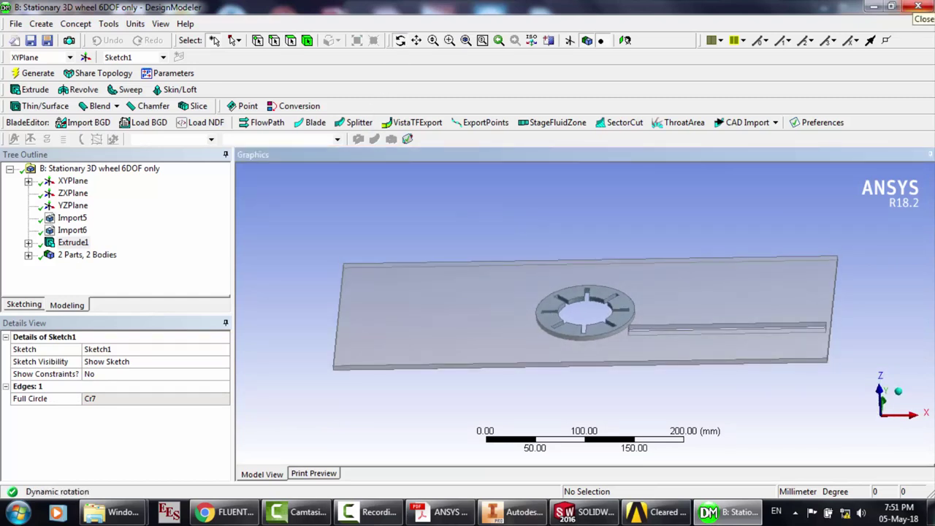
left_click(919, 6)
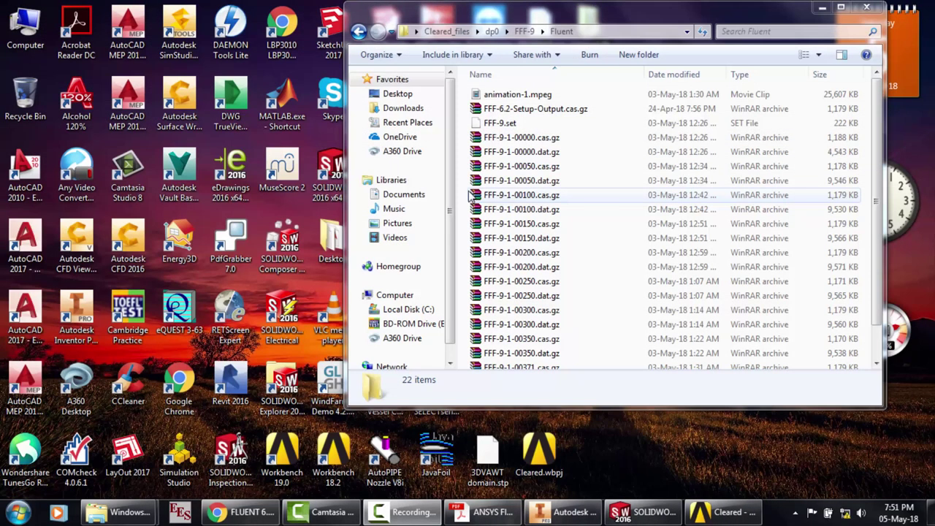
Minimize the Fluent results folder, switch to Workbench and open the mesh of the Stationary 3D wheel 6DOF only system
left_click(822, 8)
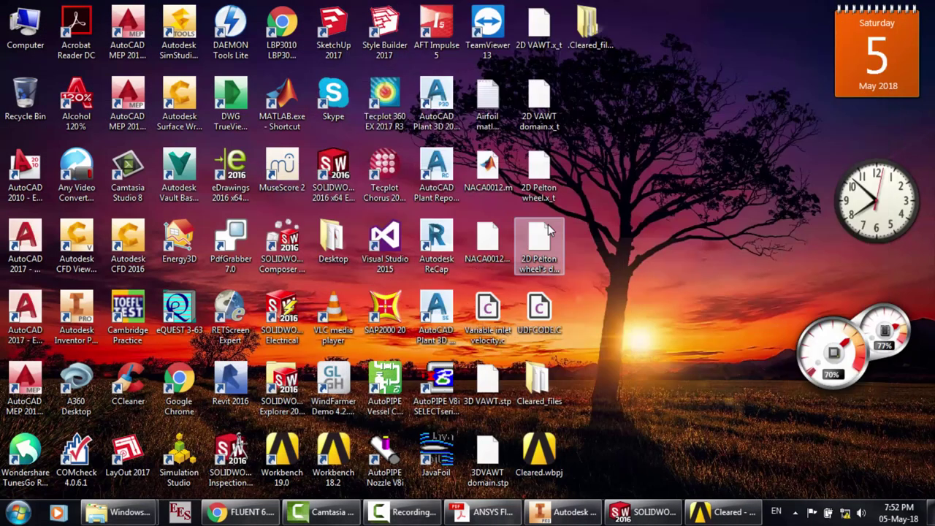
left_click(723, 512)
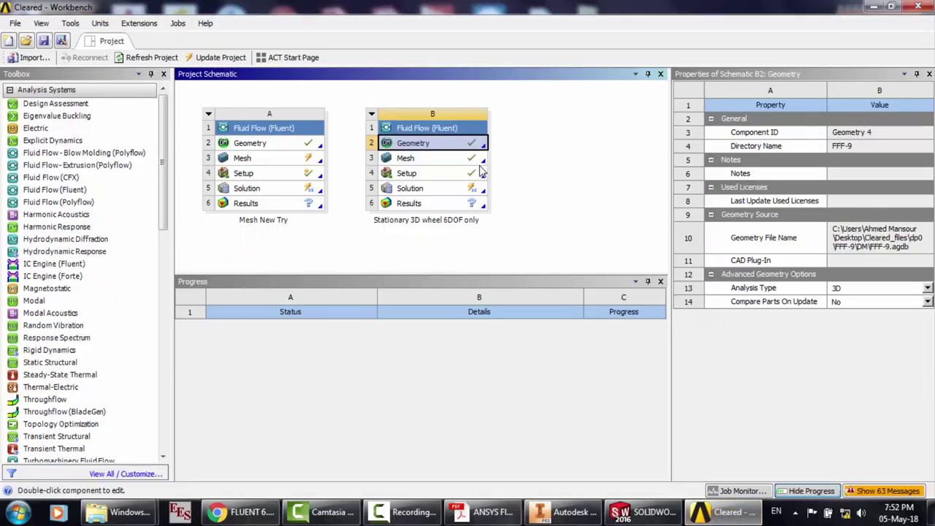
double_click(428, 163)
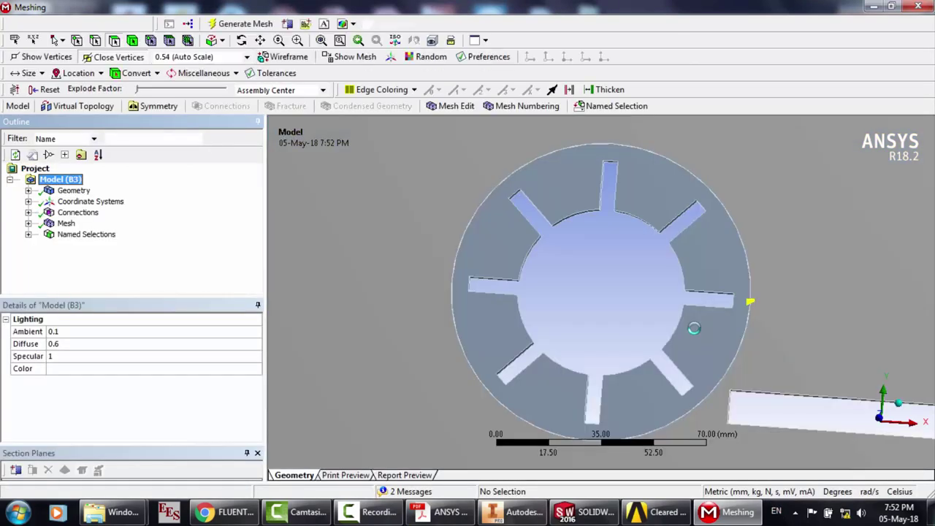
Display the mesh around the wheel and examine the Patch Conforming Method's scope and definition
left_click(28, 223)
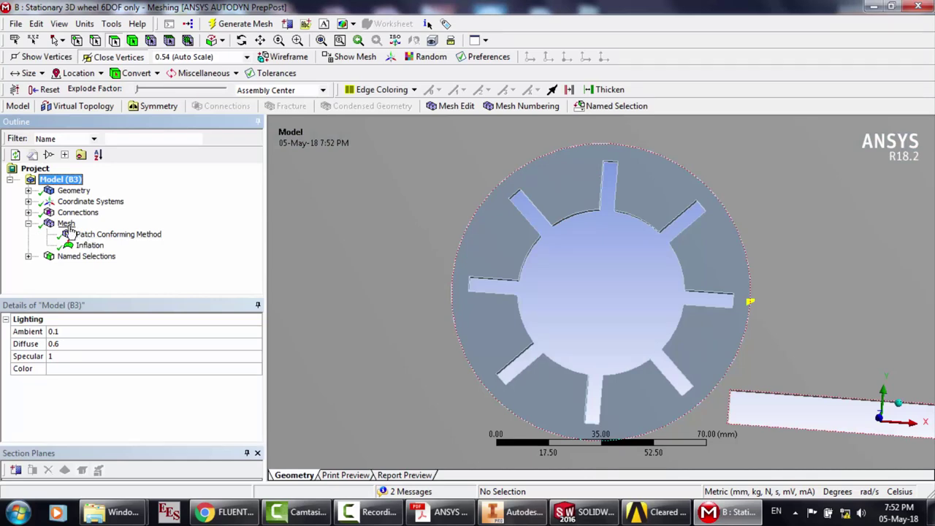
left_click(66, 225)
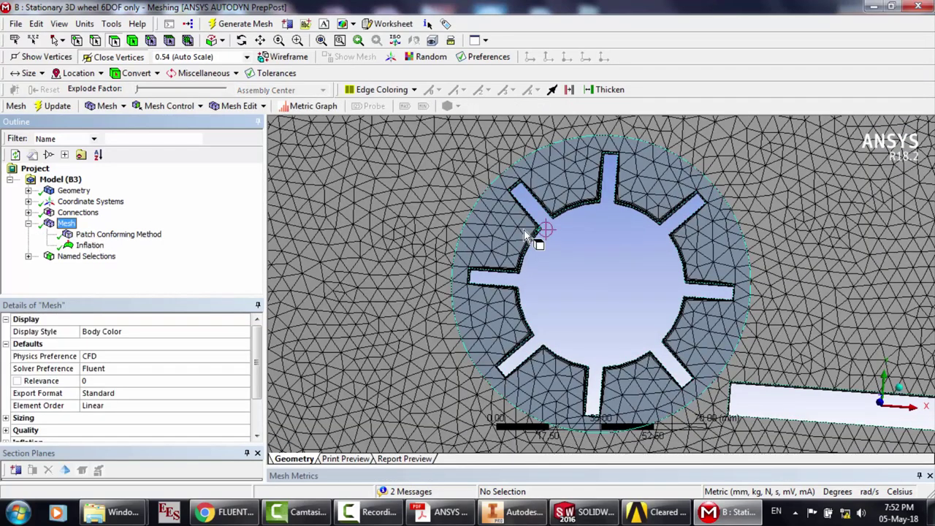
left_click(523, 229)
left_click(611, 290)
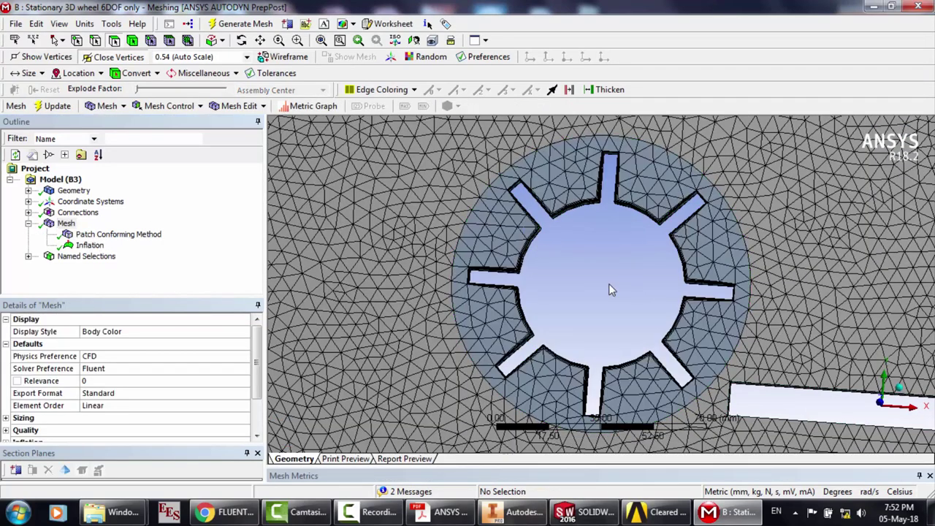
left_click(105, 235)
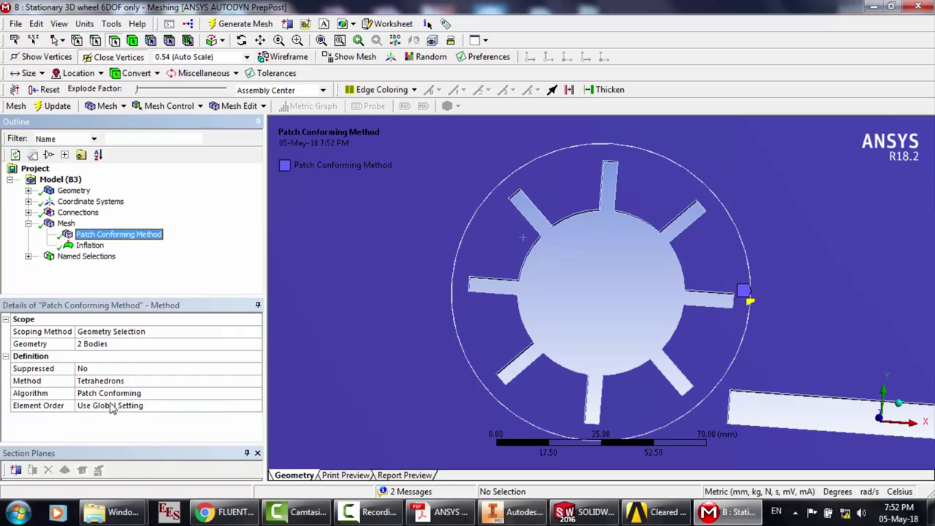
Review the global mesh defaults and the sizing settings, including face, tetrahedron and minimum sizes
left_click(66, 224)
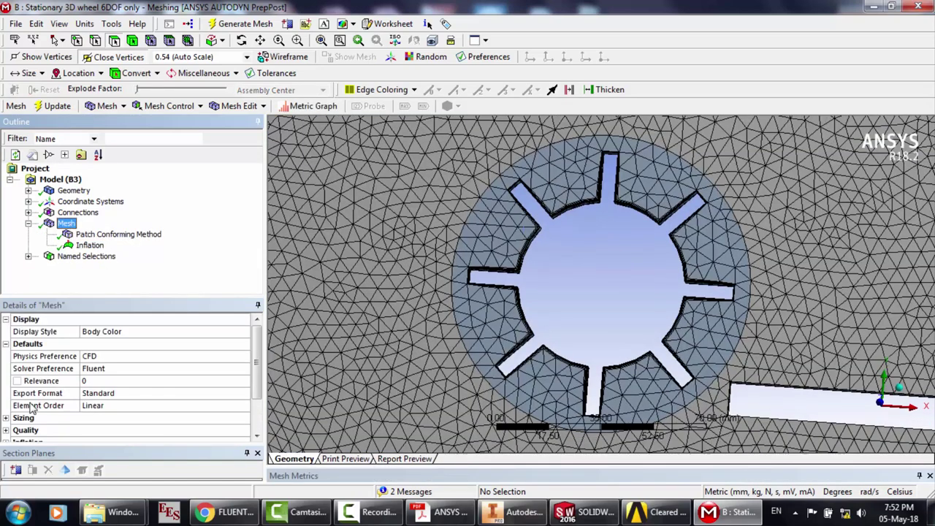
left_click(6, 418)
scroll(44, 409, "down", 3)
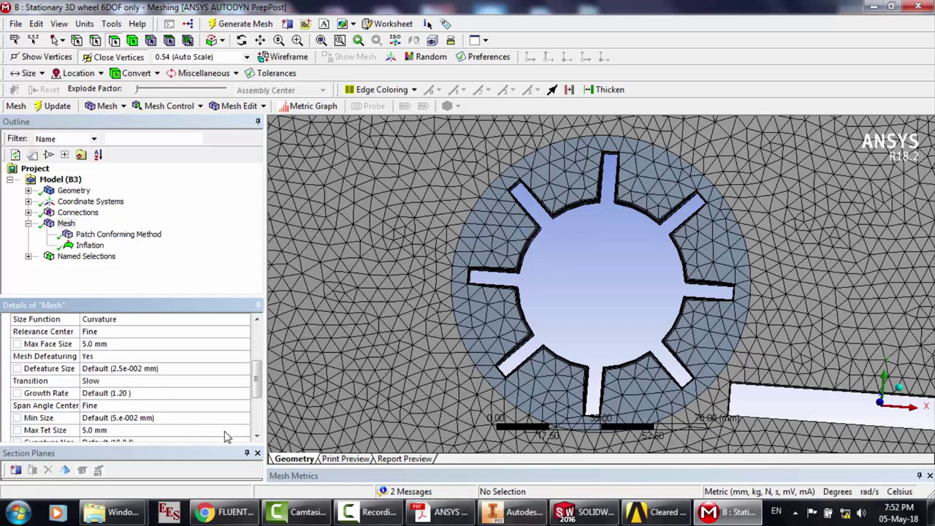
left_click(256, 436)
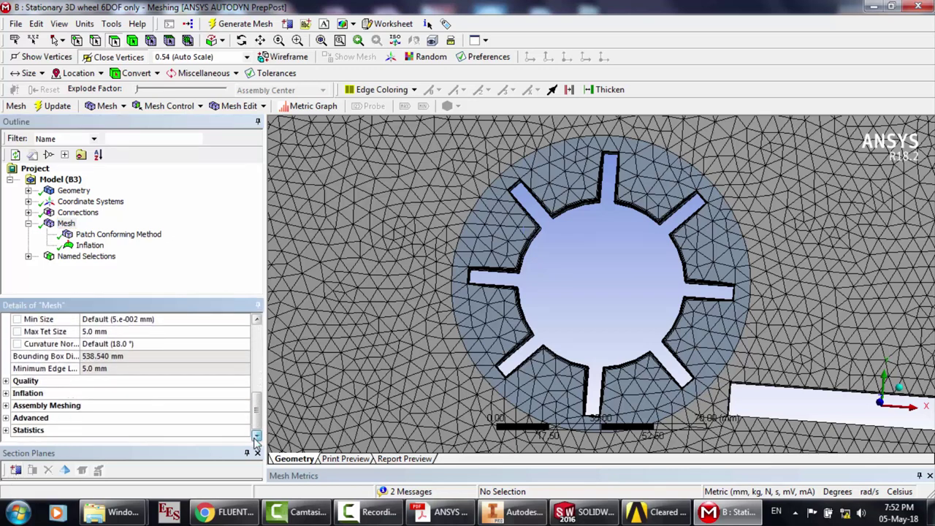
Check the mesh's skewness quality values and its node and element statistics
left_click(6, 381)
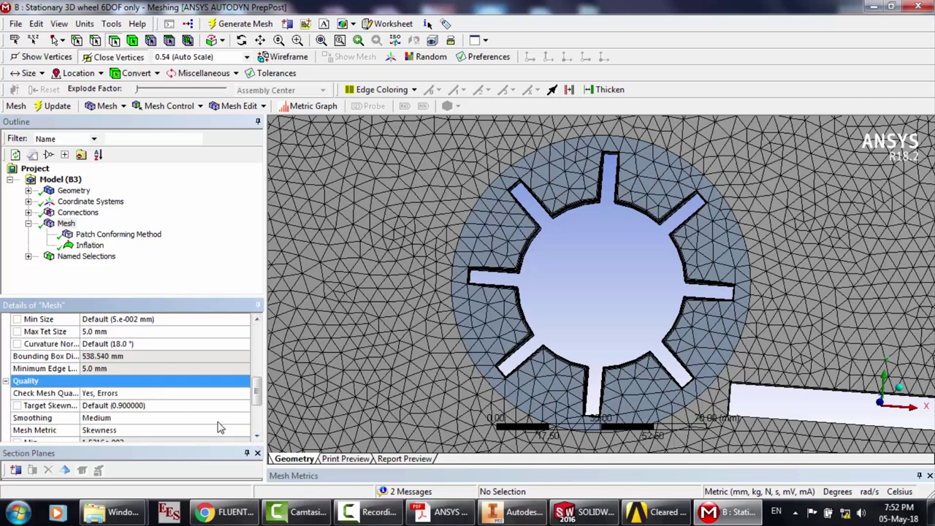
scroll(219, 427, "down", 1)
scroll(217, 427, "down", 1)
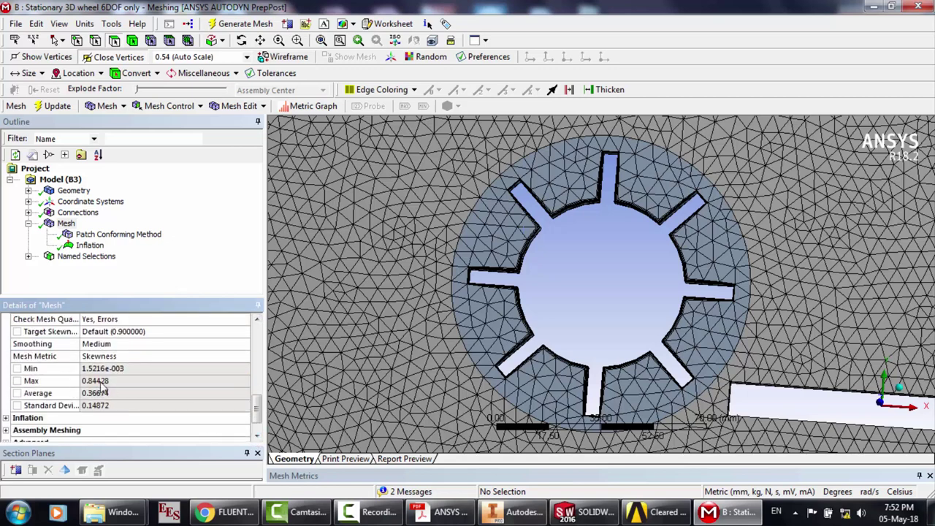
scroll(140, 398, "down", 1)
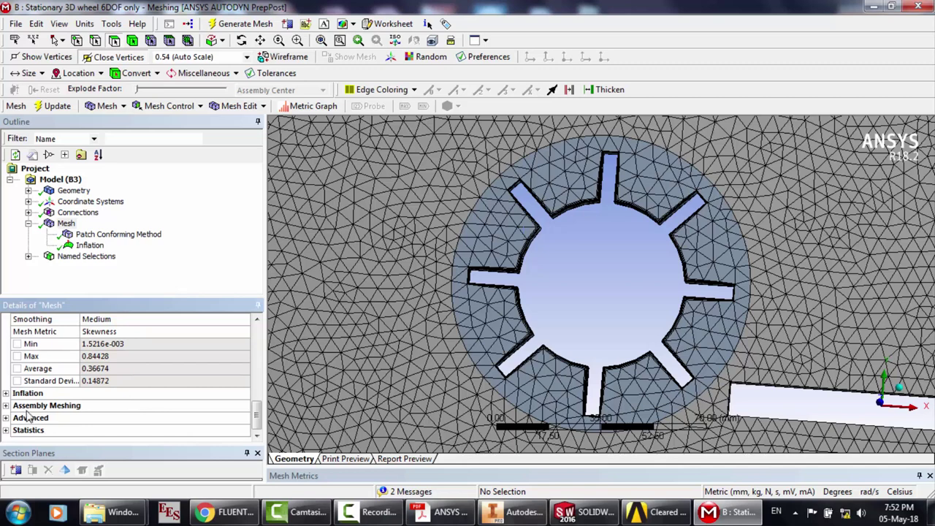
left_click(6, 431)
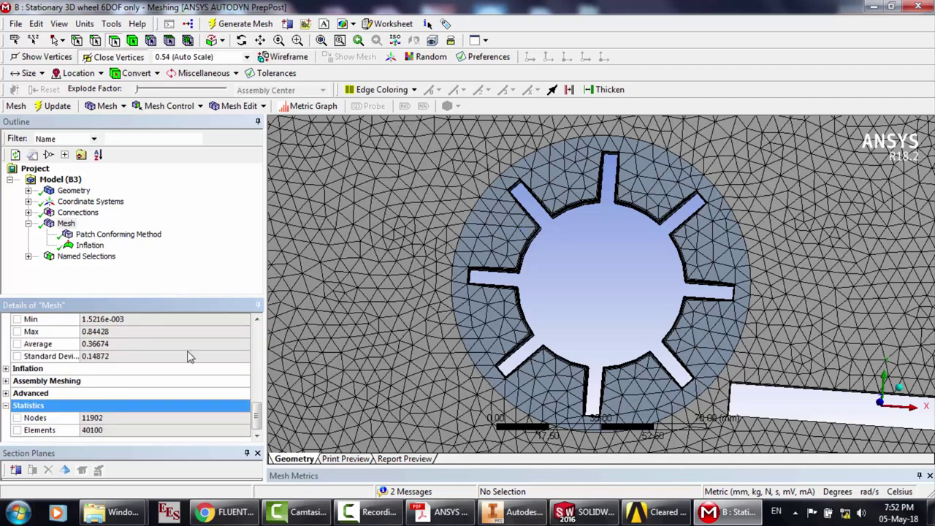
Examine the Inflation control's scoped bodies and its boundary named selection, cancelling any change to the geometry scope
left_click(91, 246)
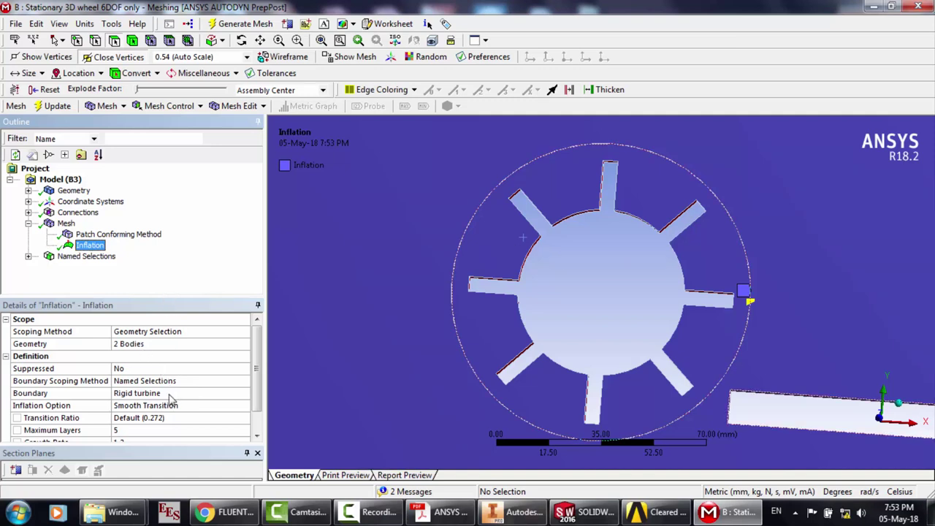
left_click(141, 348)
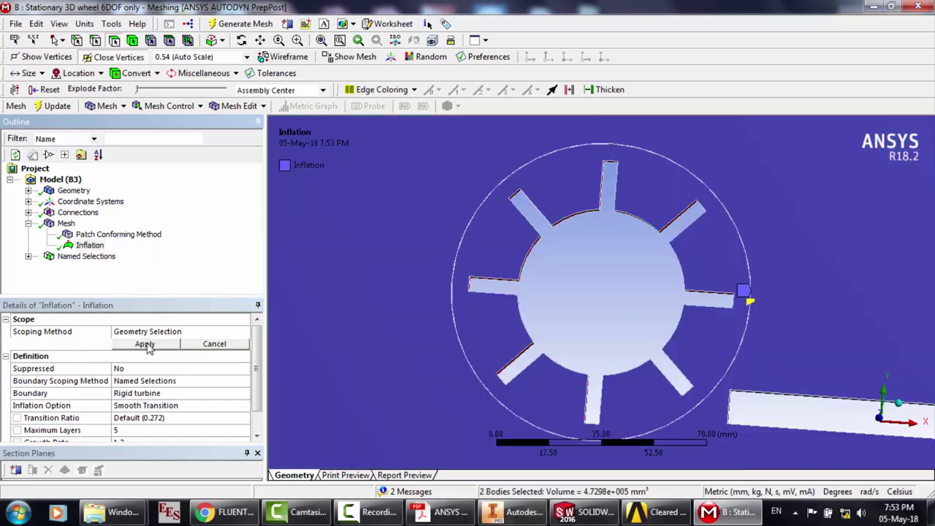
left_click(214, 349)
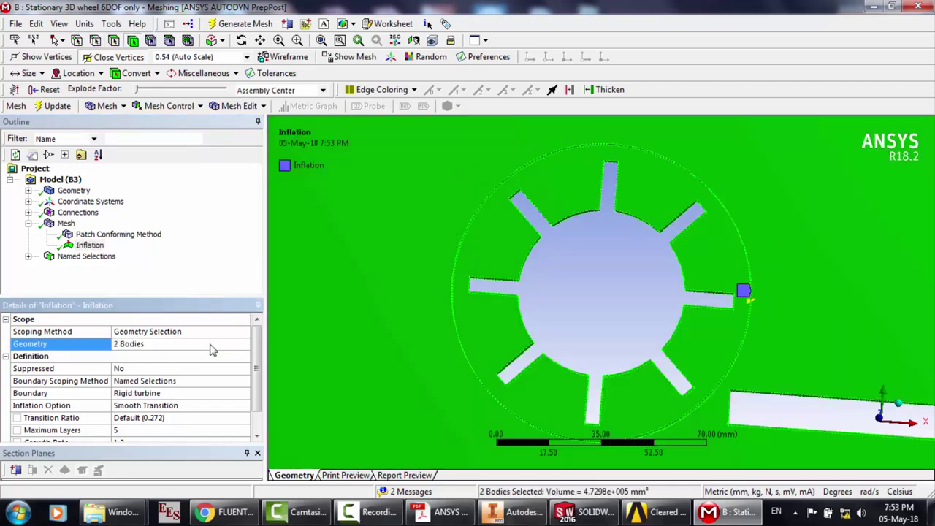
left_click(140, 349)
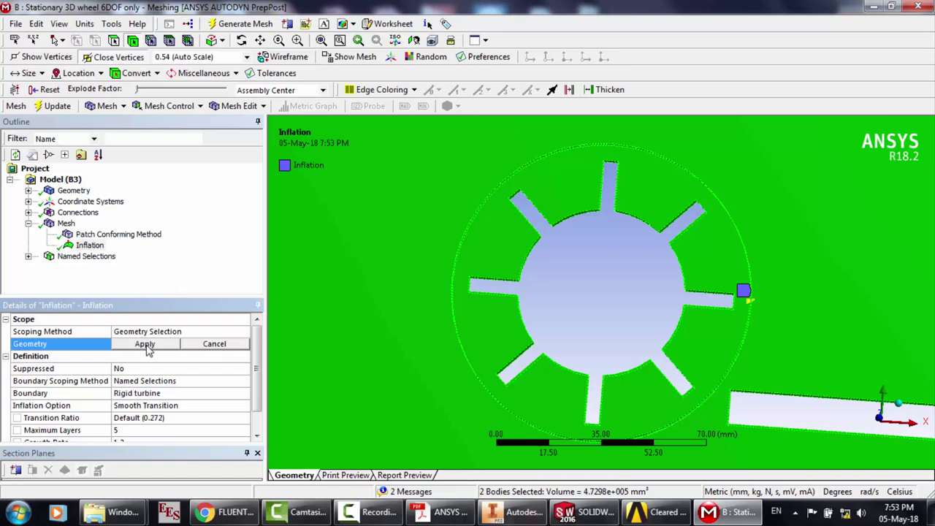
left_click(498, 245)
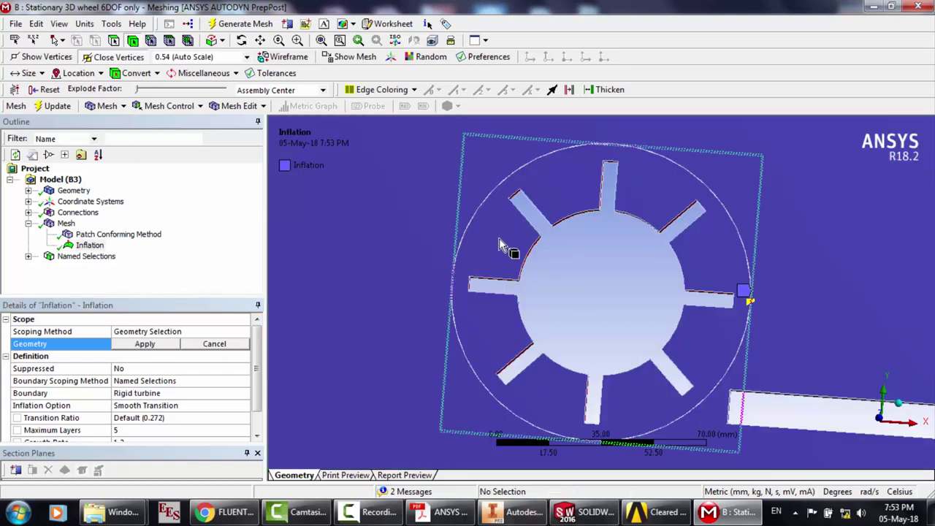
left_click(216, 346)
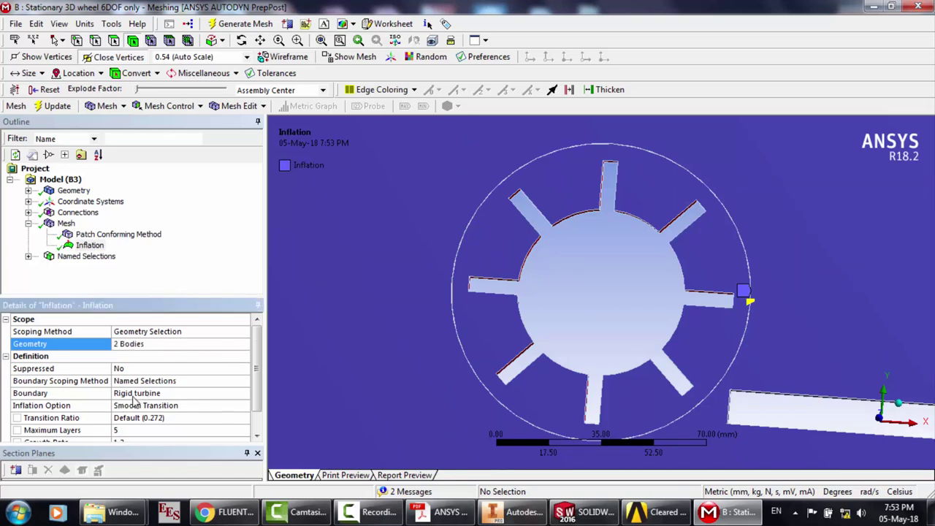
left_click(217, 393)
Expand the named selections and view the Inlet face, from a rotated angle, and the Deforming Domain body
left_click(29, 257)
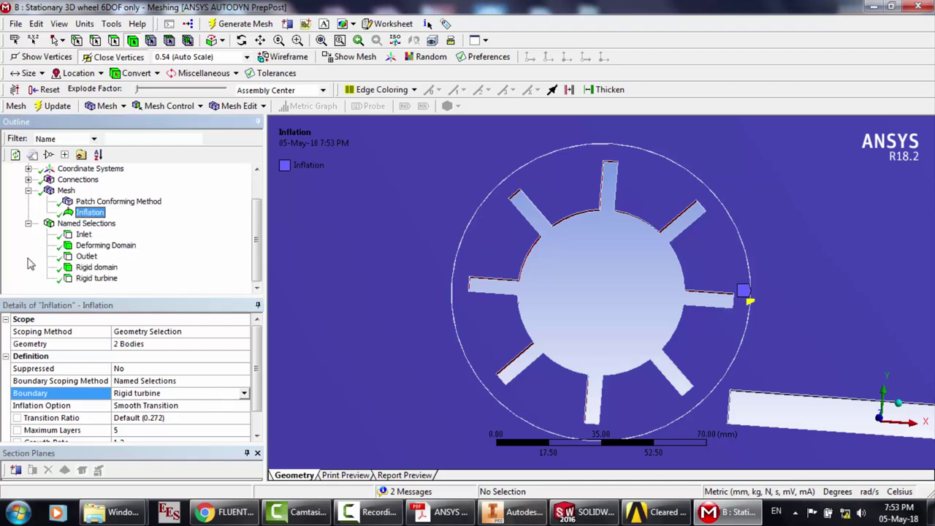
left_click(83, 235)
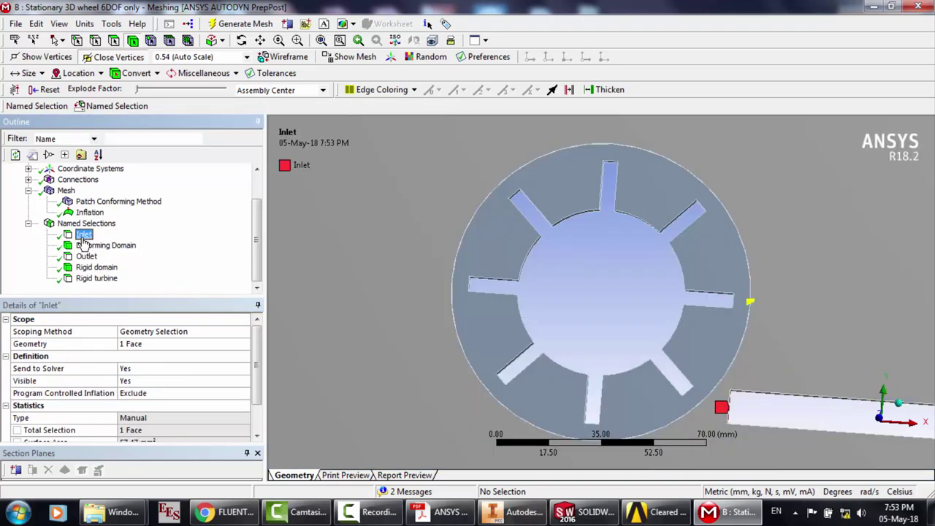
left_click(242, 40)
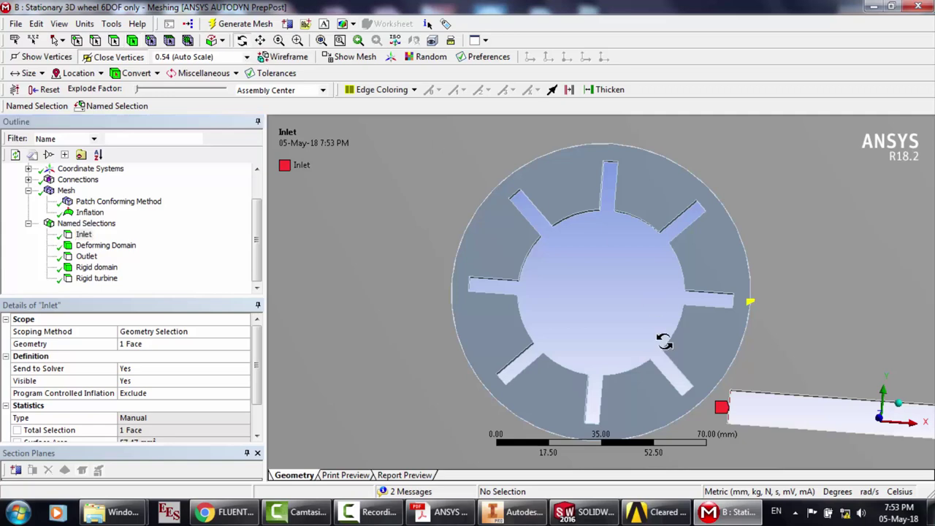
left_click_drag(663, 341, 620, 324)
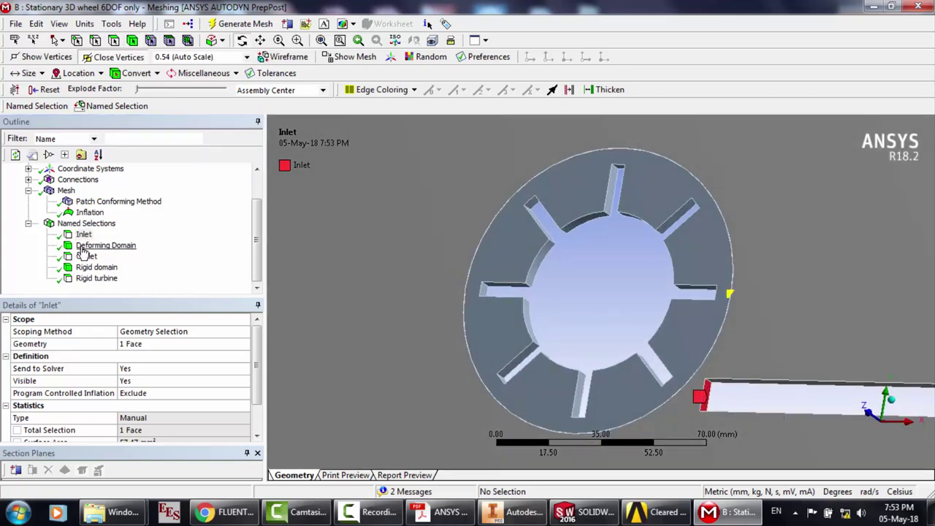
left_click(83, 248)
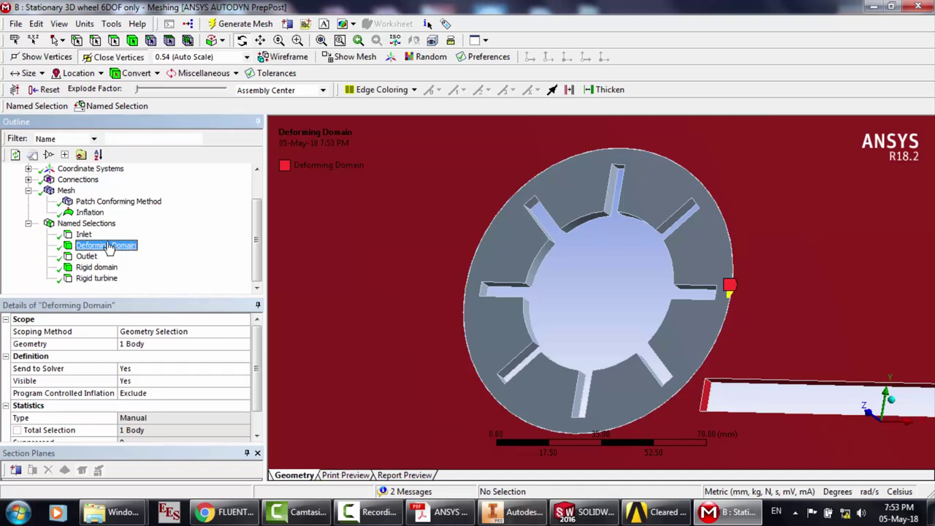
View the Outlet face at the domain's end and the Rigid domain body around the wheel
left_click(85, 256)
left_click(580, 331)
scroll(580, 331, "down", 5)
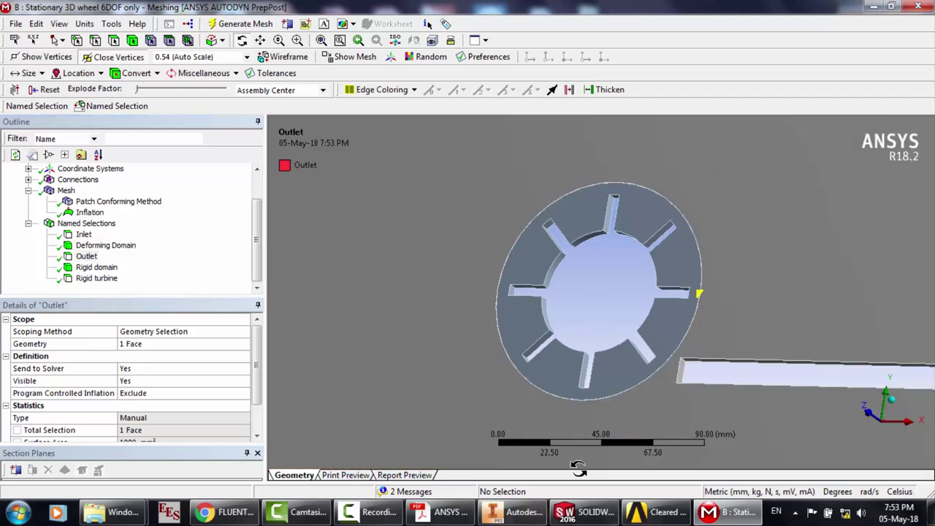
left_click_drag(665, 301, 689, 299)
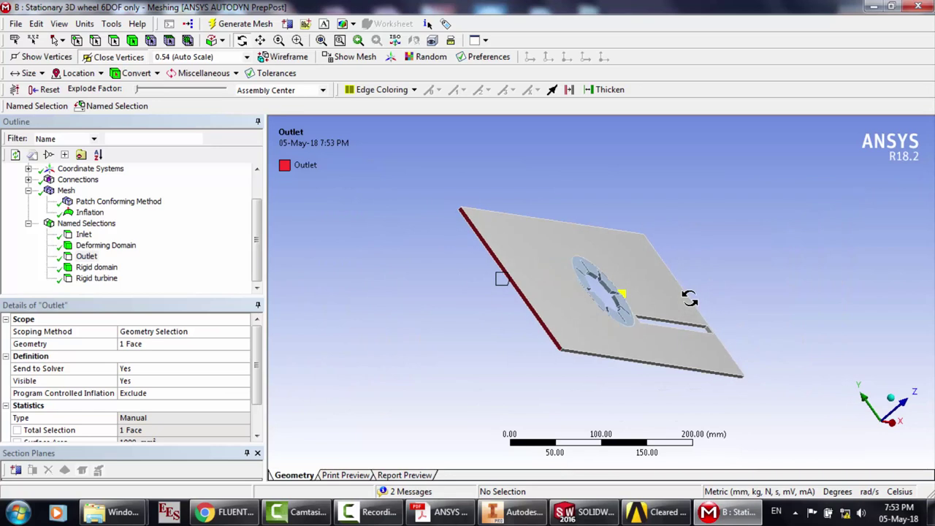
left_click(96, 268)
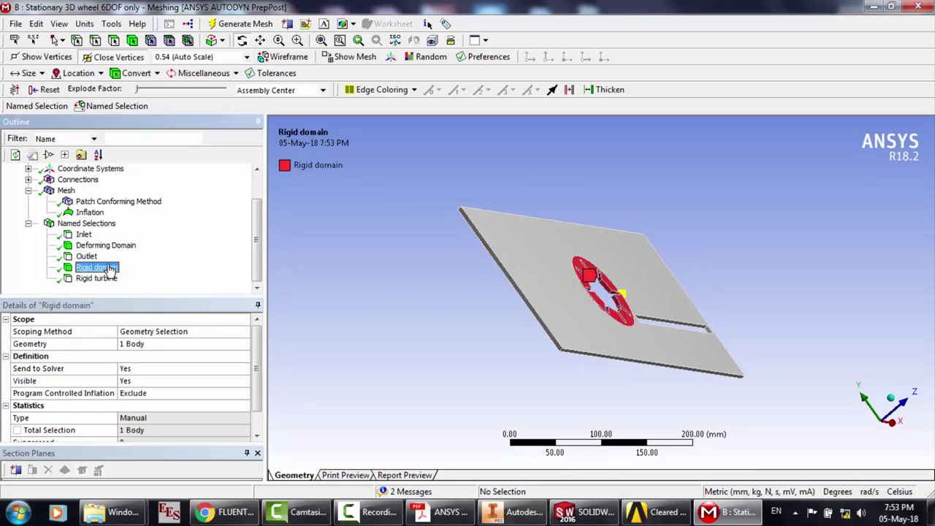